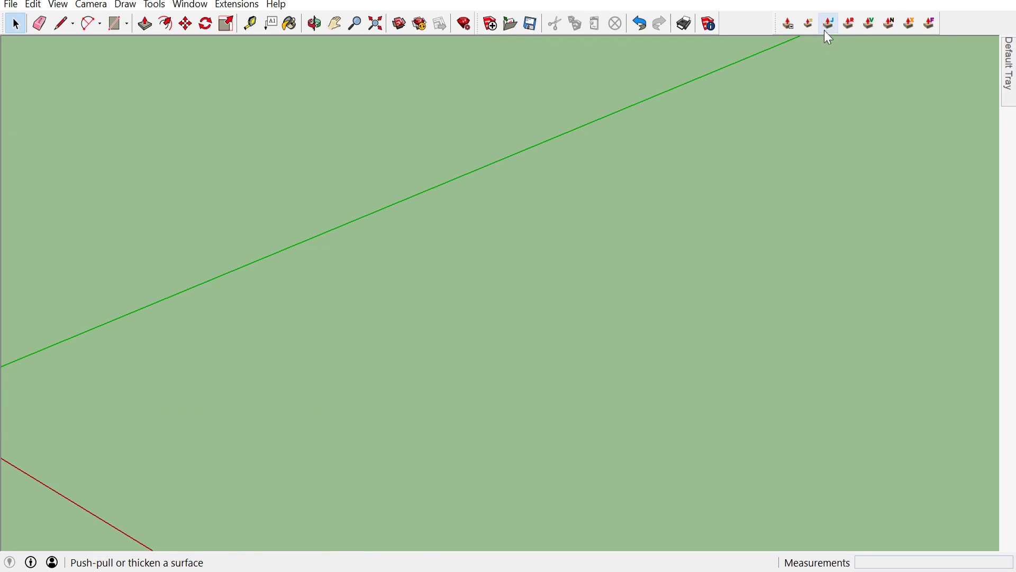
Turn on the Layers Panel toolbar and open the Layers Panel
right_click(965, 27)
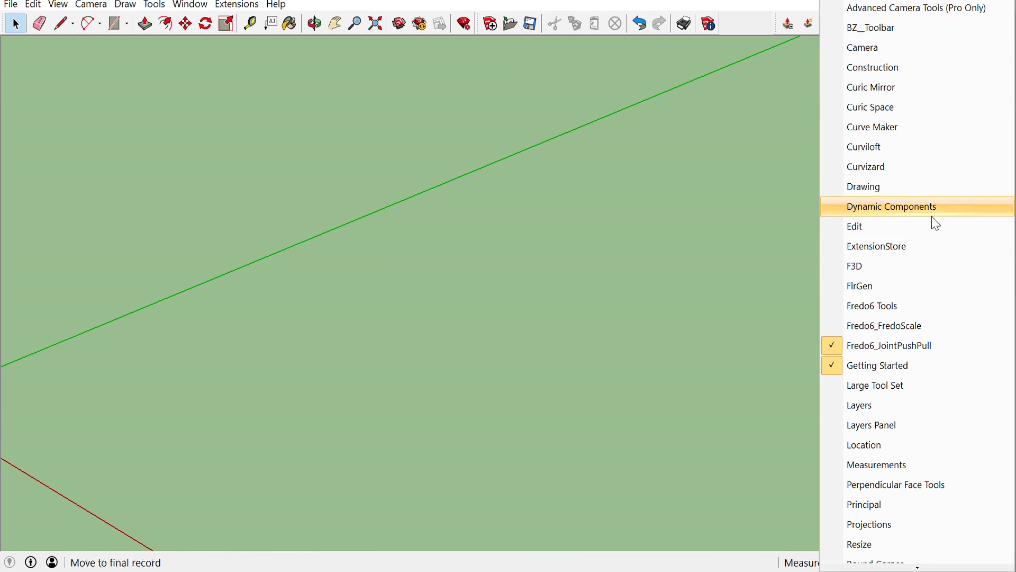
left_click(920, 424)
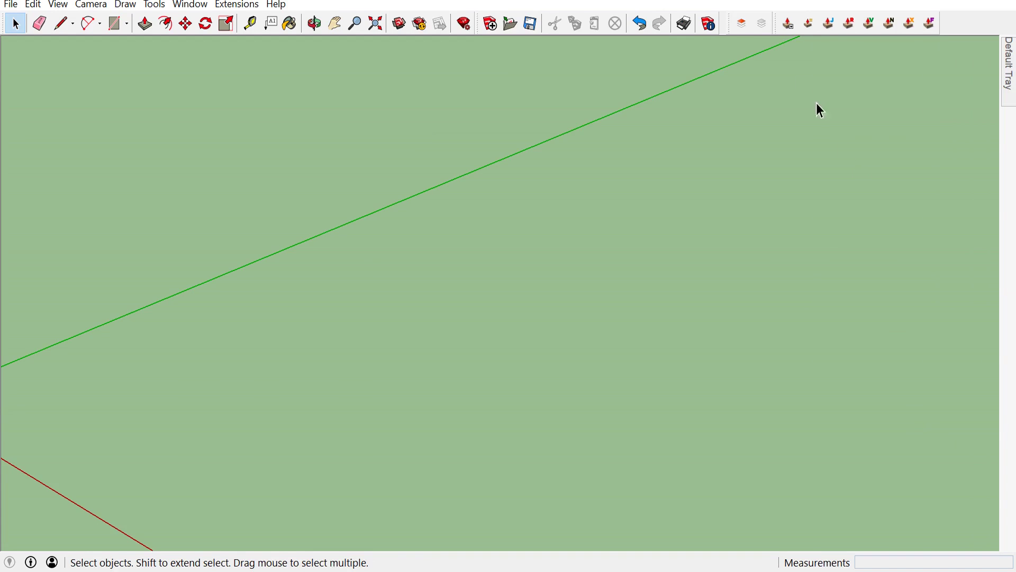
left_click(744, 26)
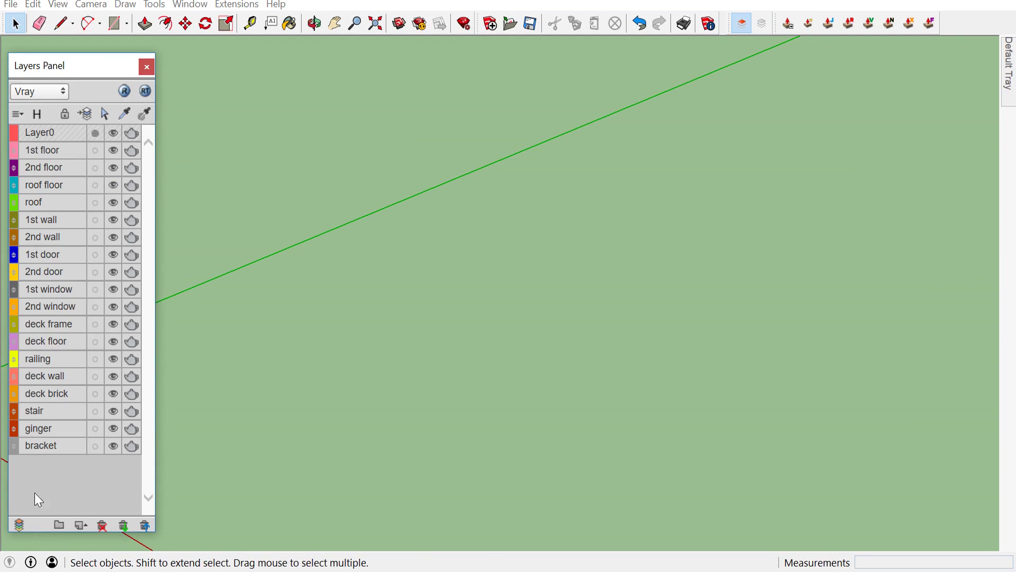
Create a layer folder named FLOOR at the top of the list, then add another folder
left_click(56, 525)
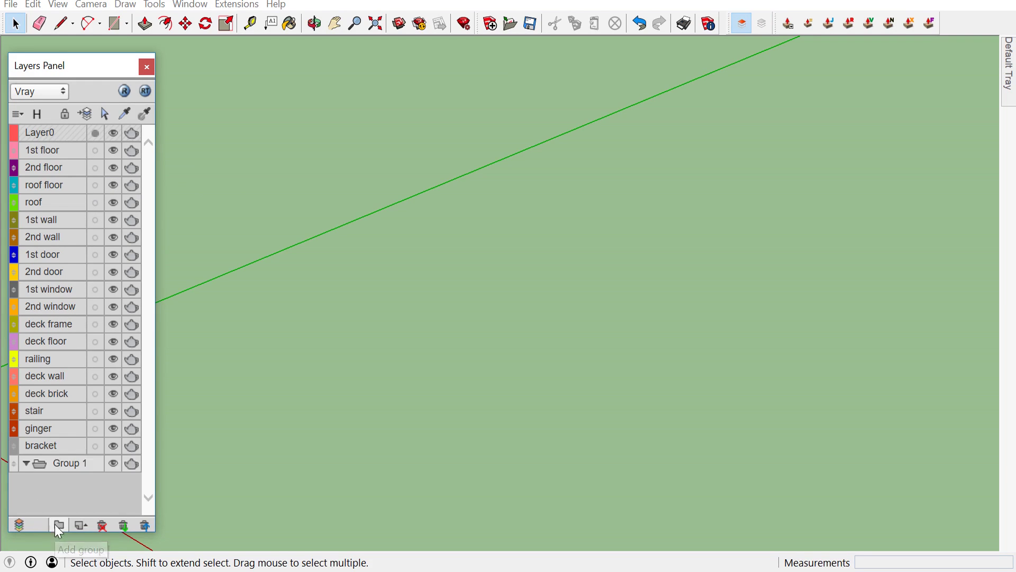
double_click(83, 463)
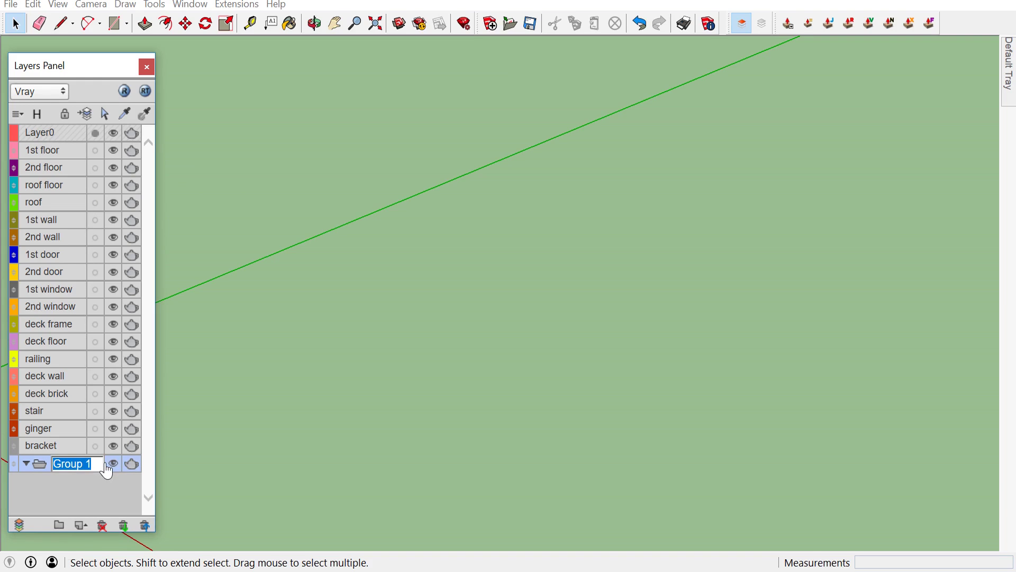
type("FLOO")
type("R")
key("Return")
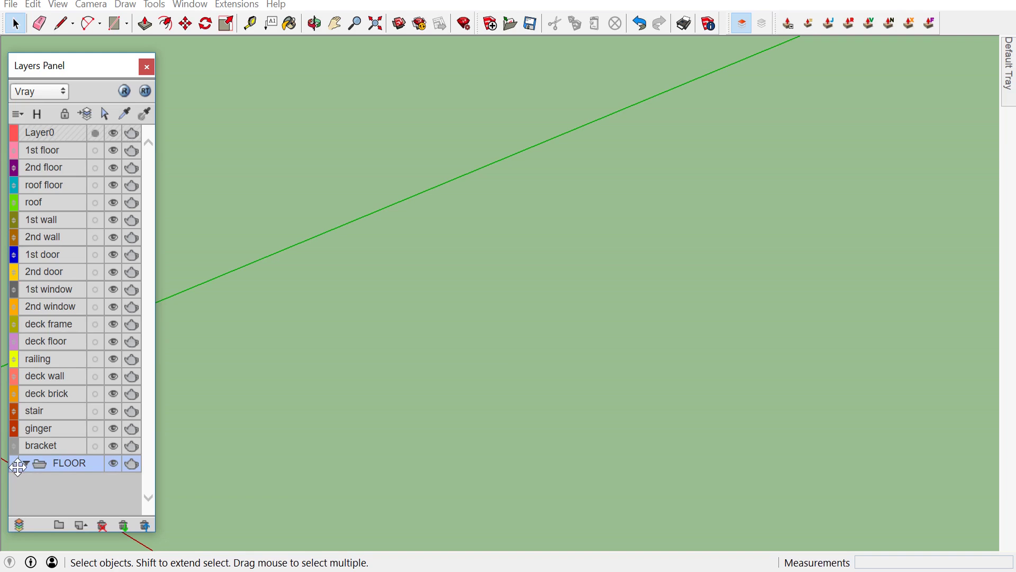
mouse_move(15, 467)
left_mouse_down()
mouse_move(9, 152)
mouse_move(32, 168)
mouse_move(23, 185)
mouse_move(38, 214)
left_mouse_up()
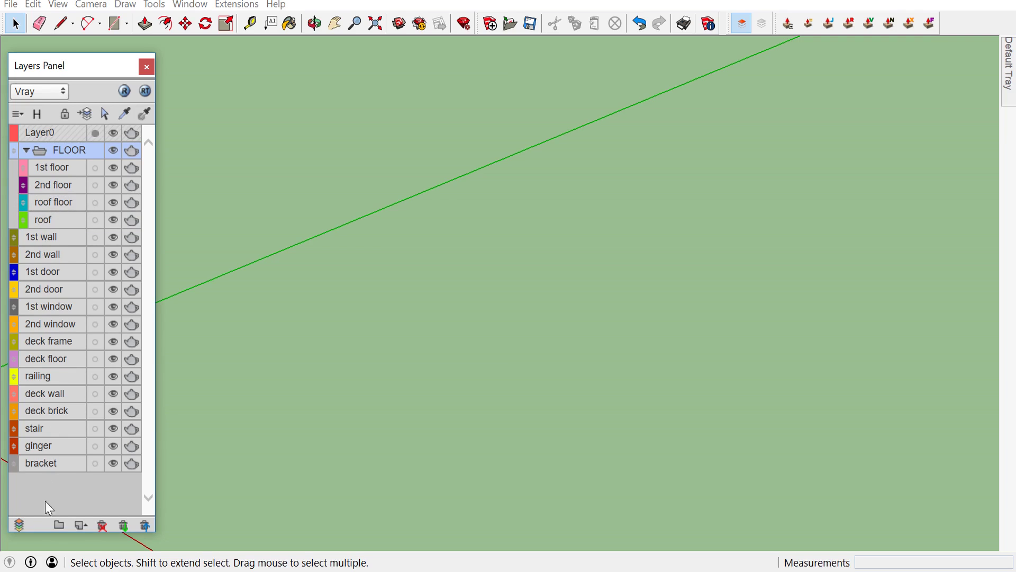
left_click(59, 524)
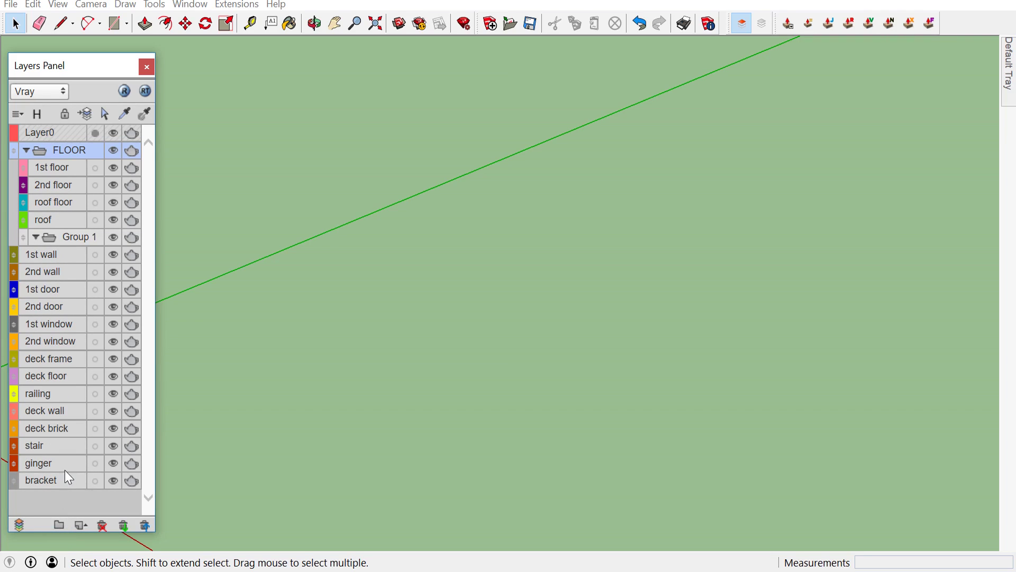
Rename the new folder WALL and move it out of FLOOR
left_click(78, 234)
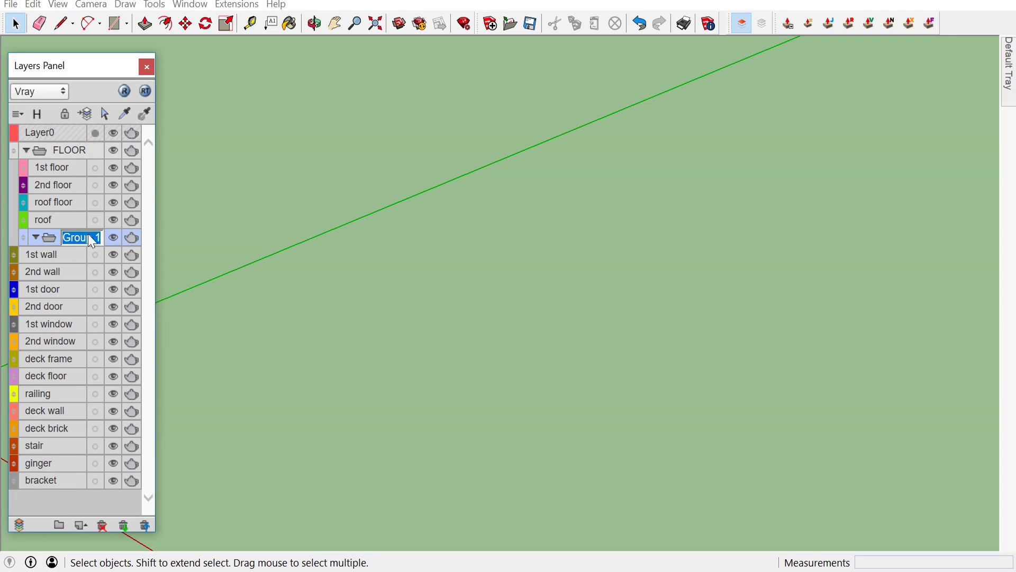
type("WA")
key("Return")
mouse_move(24, 238)
left_mouse_down()
mouse_move(15, 238)
mouse_move(47, 254)
mouse_move(15, 256)
mouse_move(36, 271)
left_mouse_up()
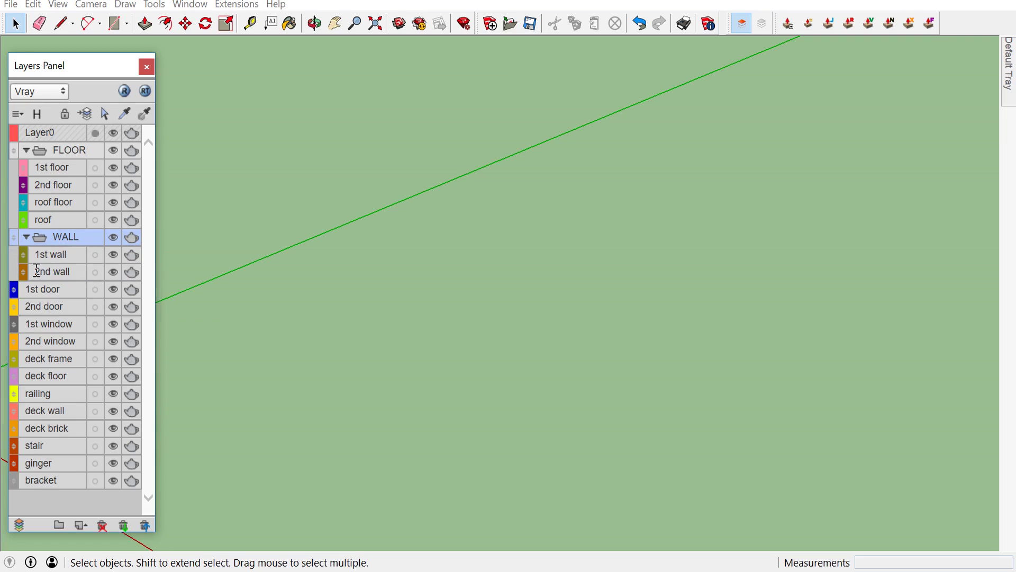
Add a DOOR folder under WALL and move the 2nd door layer into it
left_click(53, 528)
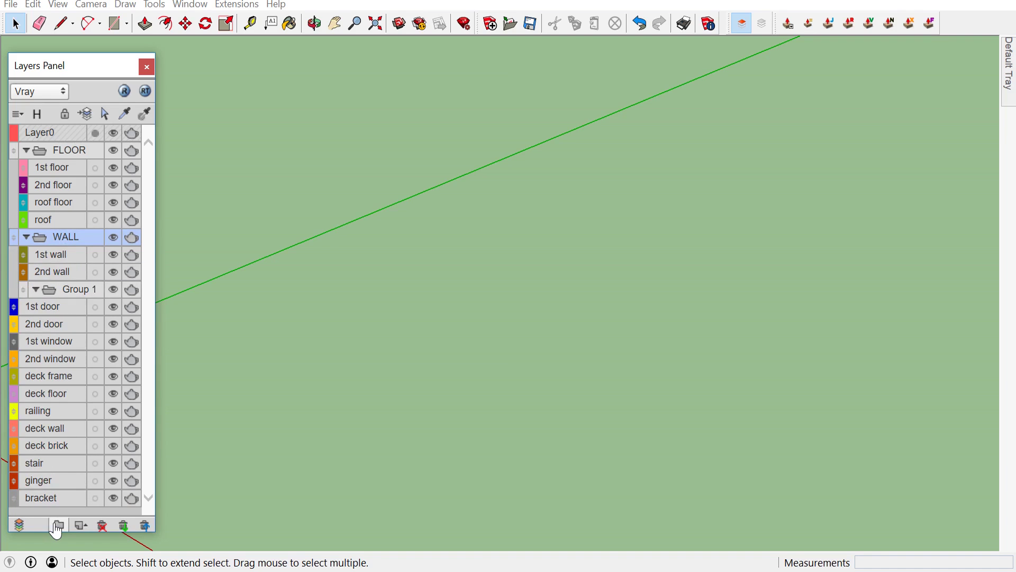
double_click(74, 291)
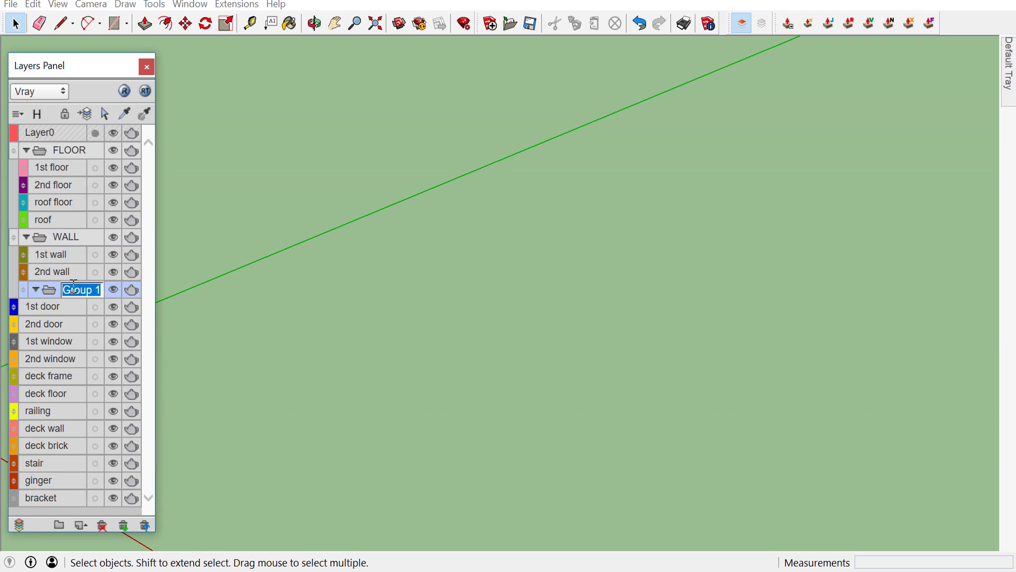
type("DOOR")
key("Return")
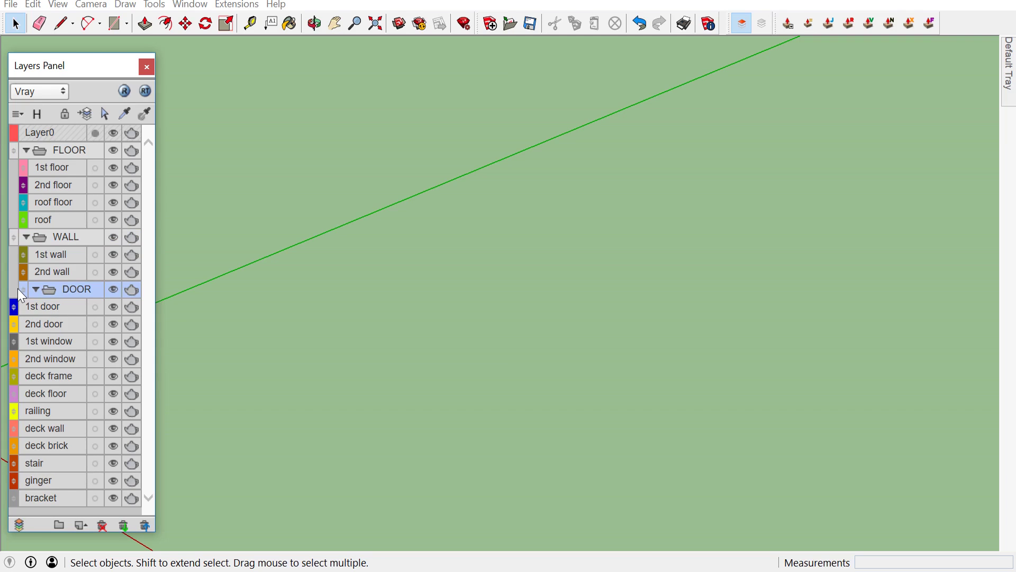
mouse_move(17, 288)
left_mouse_down()
mouse_move(13, 295)
mouse_move(9, 285)
mouse_move(32, 324)
left_mouse_up()
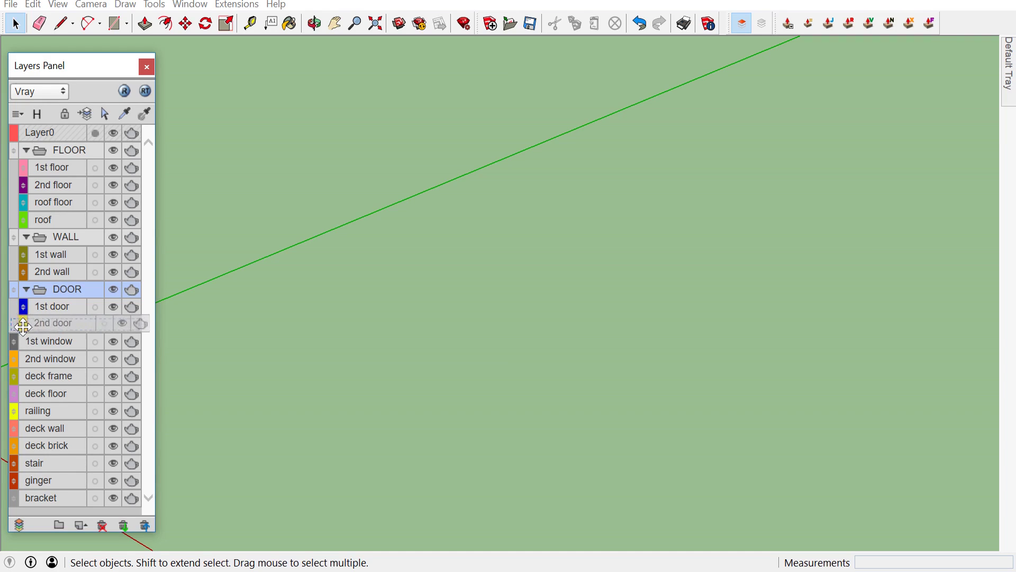
left_click_drag(12, 329, 31, 325)
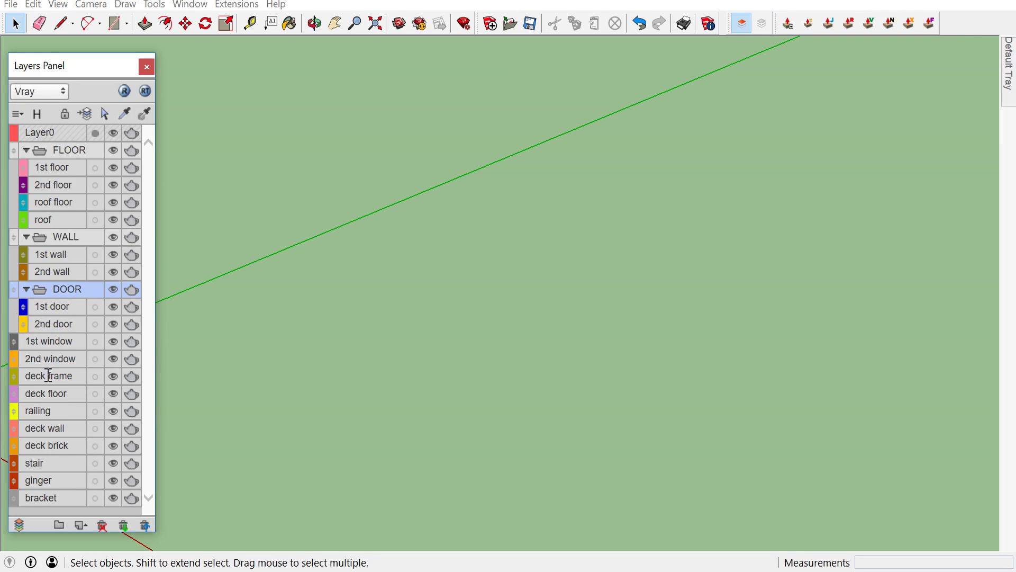
left_click(59, 525)
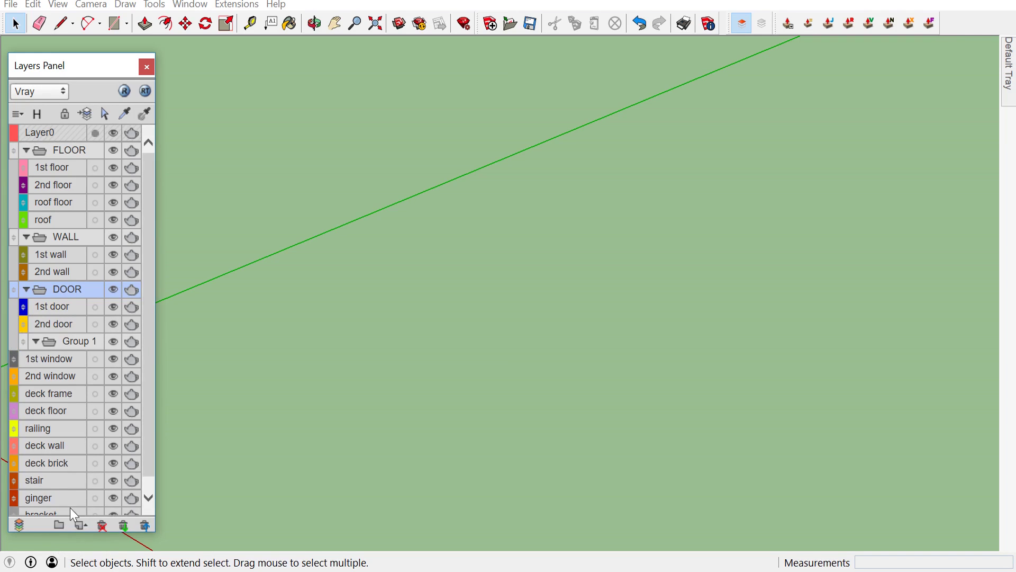
Create a WINDOW folder and move the 1st and 2nd window layers into it
double_click(79, 341)
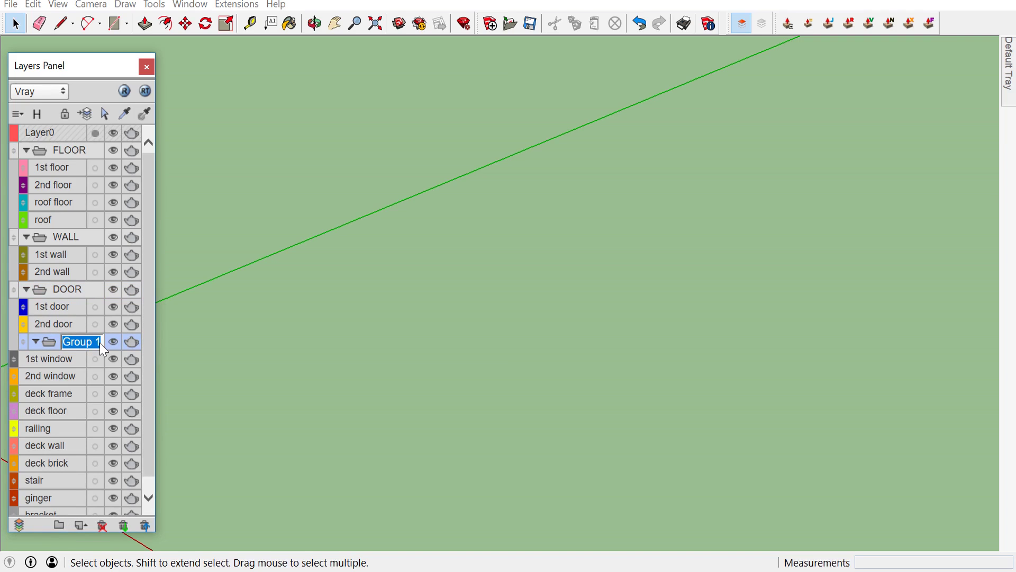
type("WINDO")
type("W")
key("Return")
left_click_drag(27, 342, 11, 342)
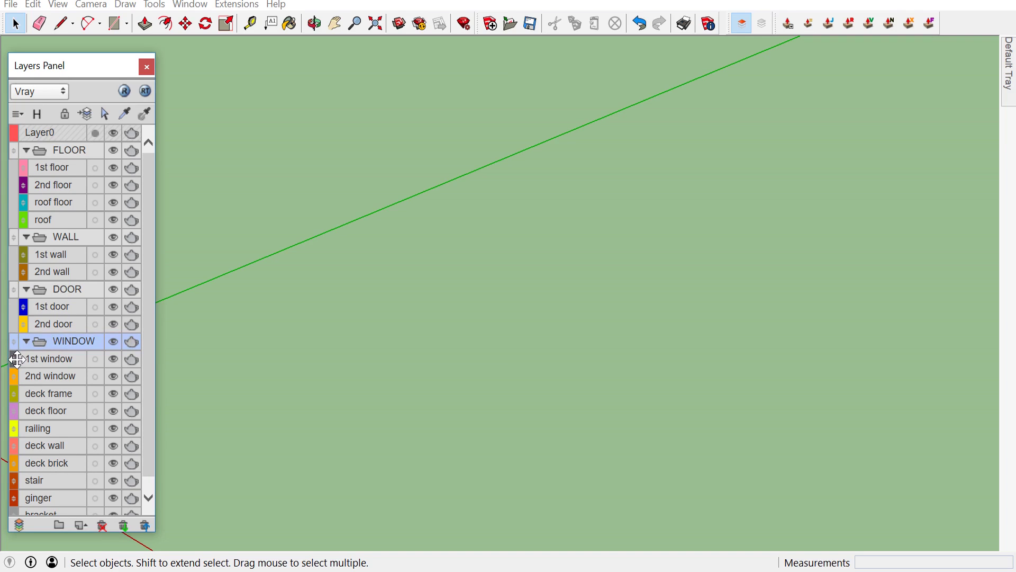
left_click_drag(16, 360, 19, 357)
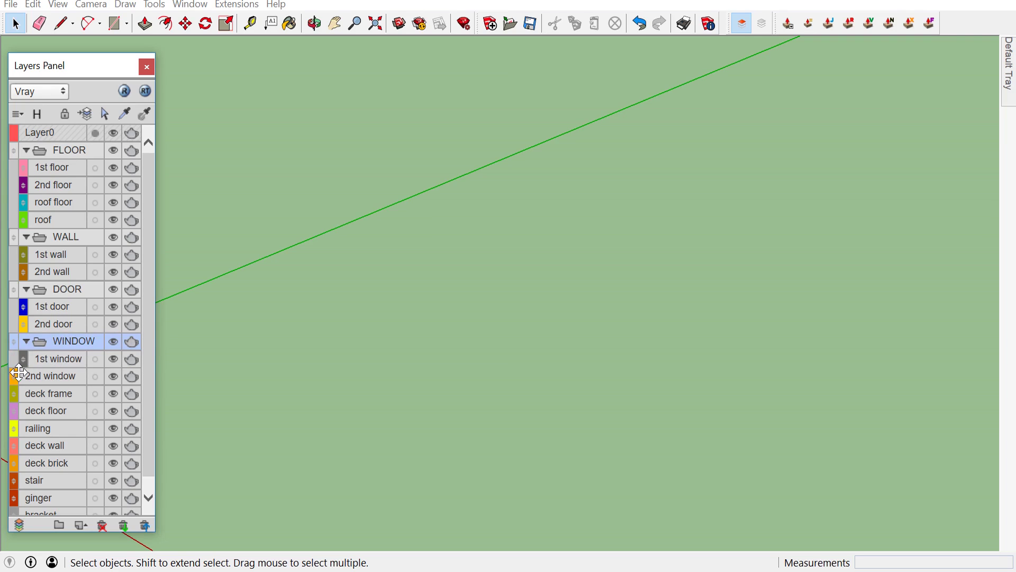
left_click_drag(19, 373, 20, 371)
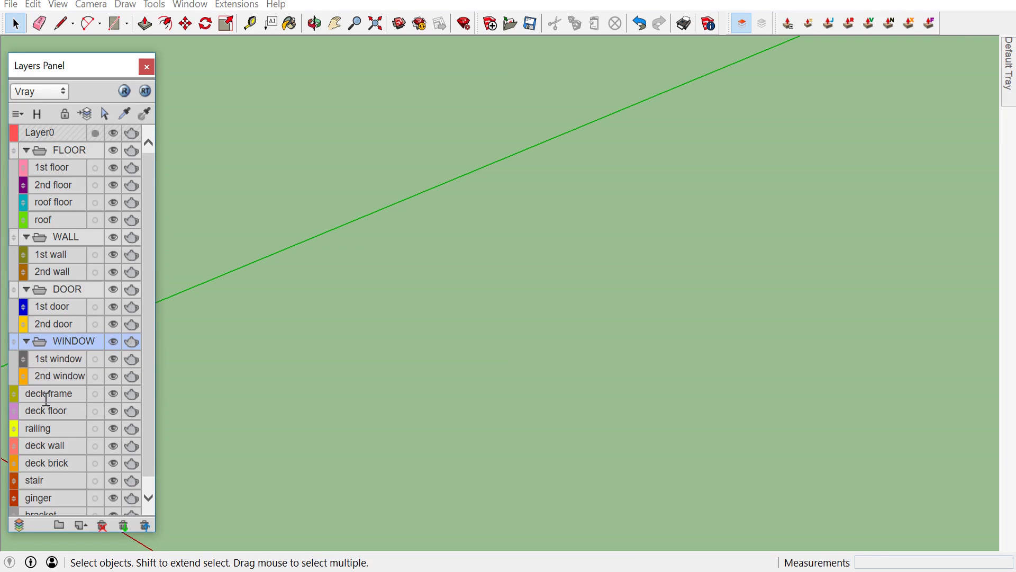
Create a DECK folder and move the ginger layer into it
left_click(65, 528)
double_click(83, 394)
type("DECK")
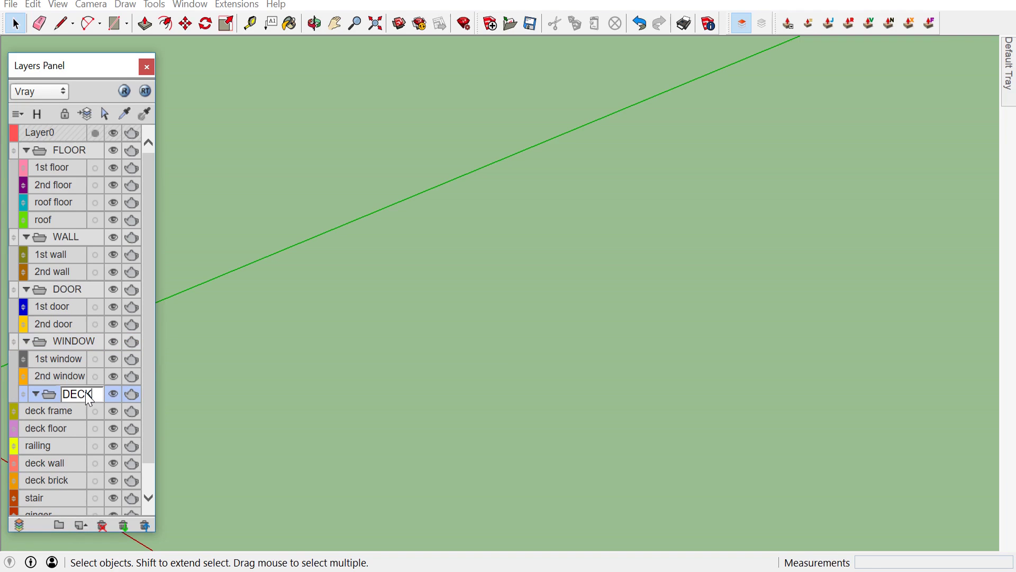
key("Return")
left_click_drag(24, 394, 20, 484)
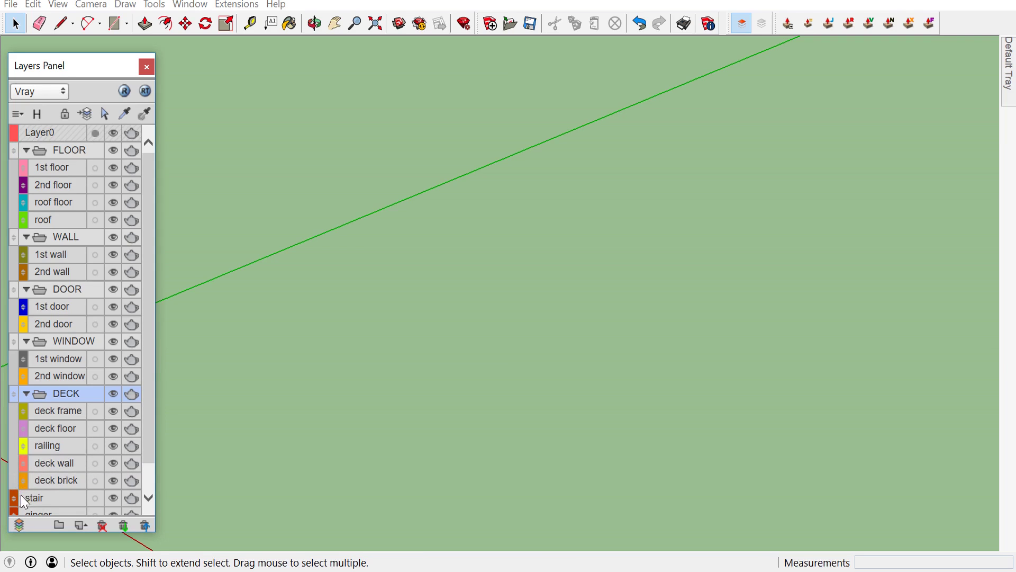
scroll(45, 473, "down", 1)
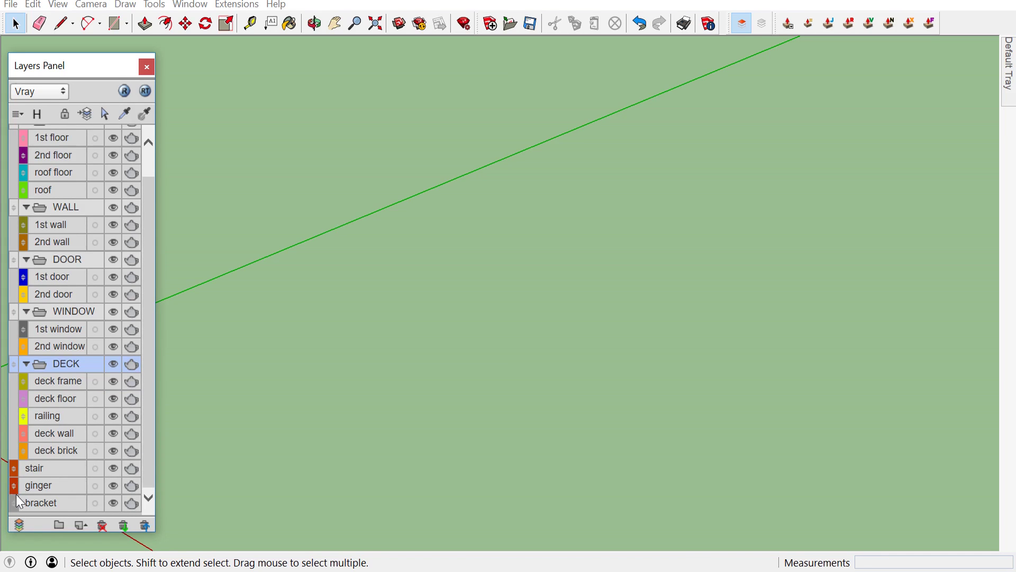
left_click_drag(16, 492, 15, 470)
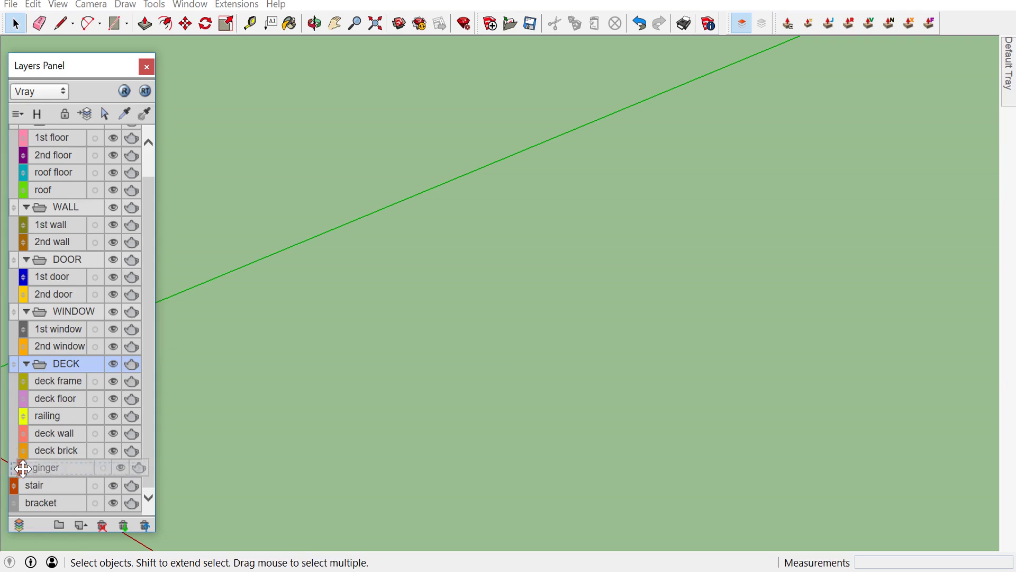
left_click_drag(15, 469, 30, 470)
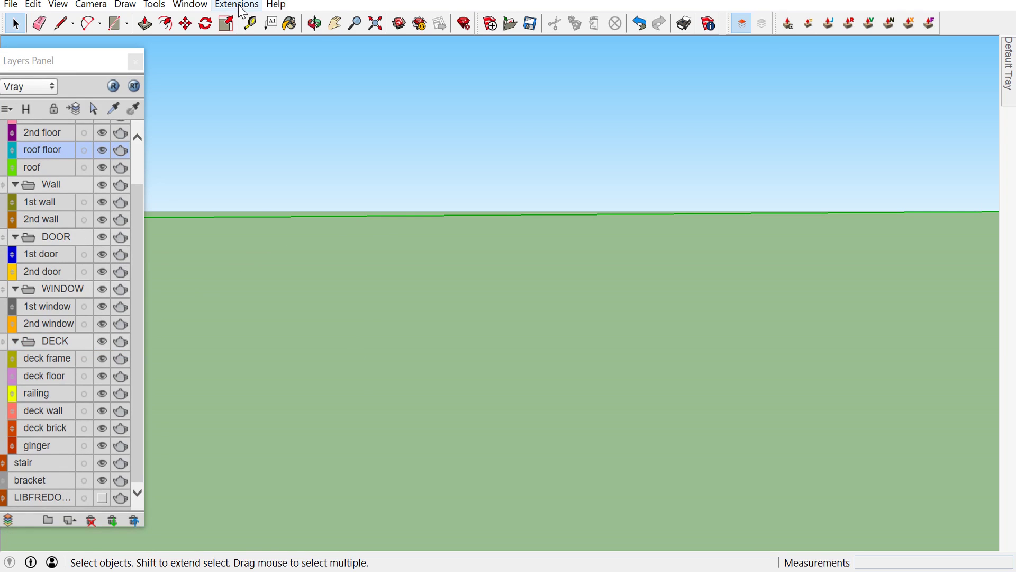
left_click(191, 6)
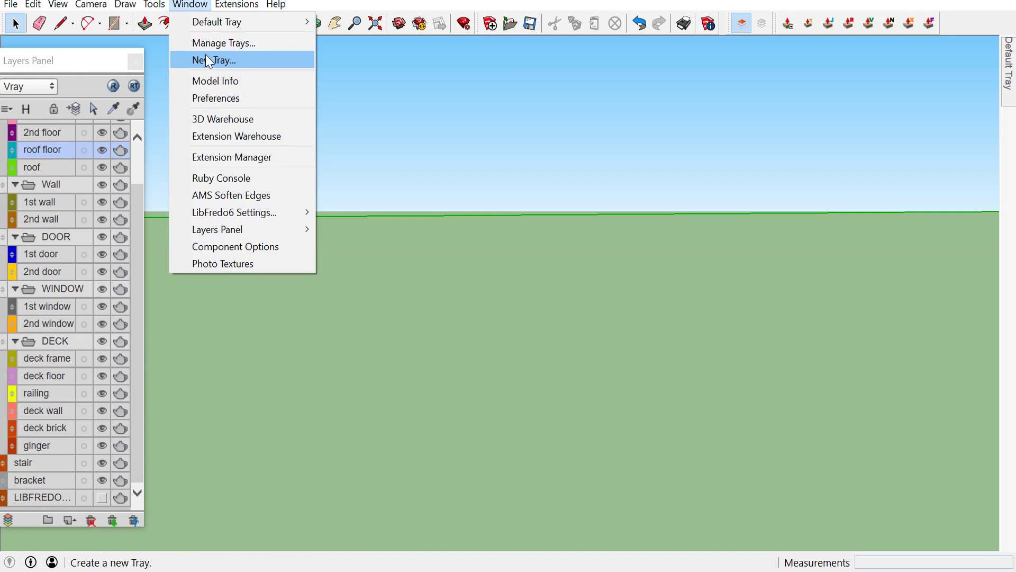
Set Model Info length units to decimal centimetres and close the dialog
left_click(210, 81)
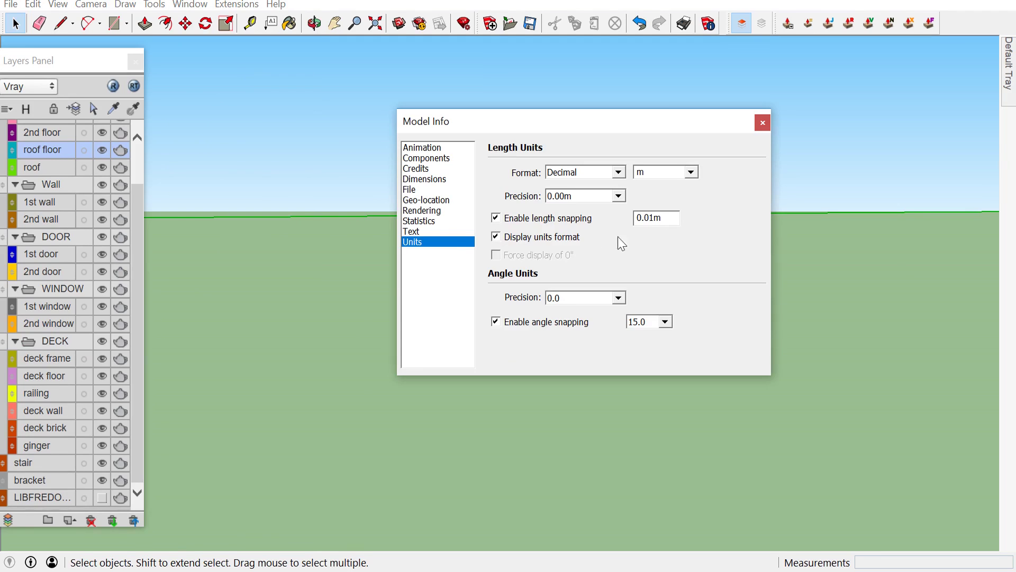
left_click(691, 172)
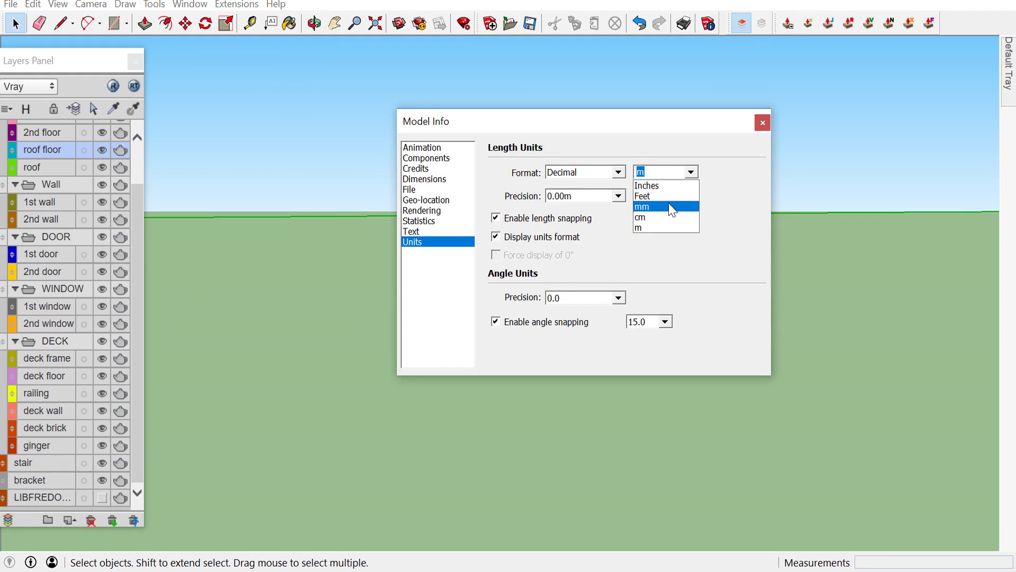
left_click(670, 217)
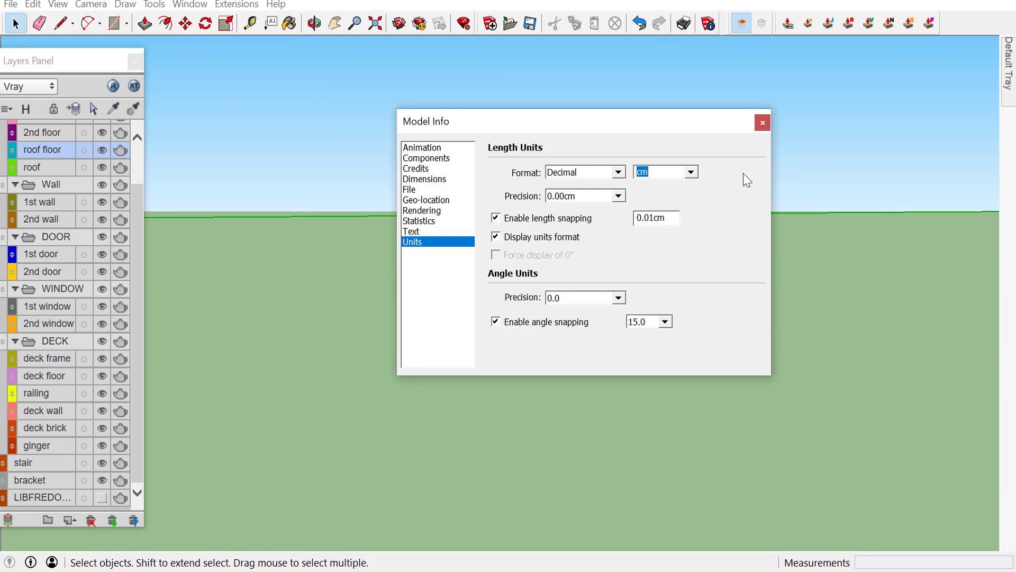
left_click(763, 123)
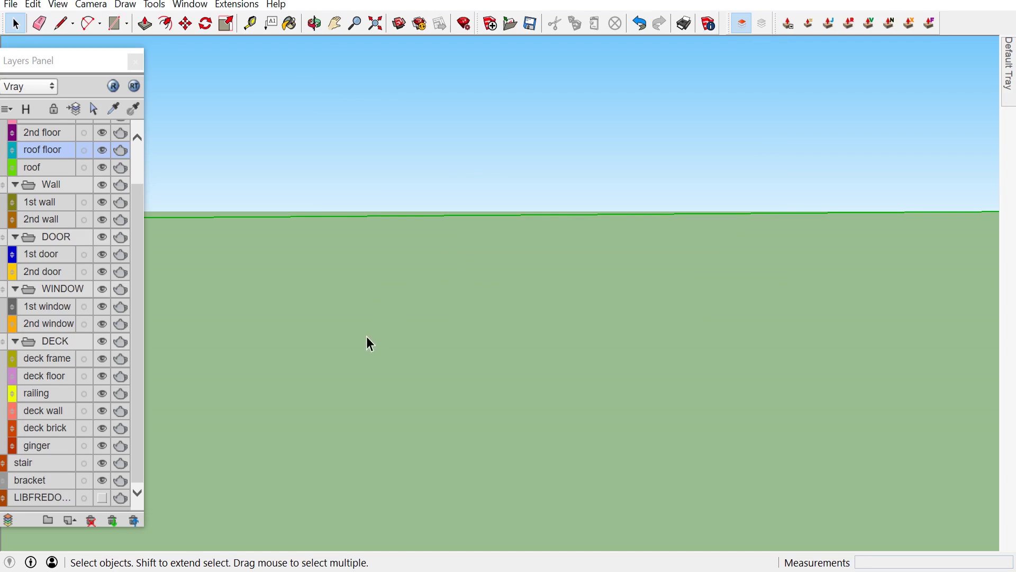
Draw a 900 × 1600 cm rectangle on the ground
key("r")
left_click(212, 381)
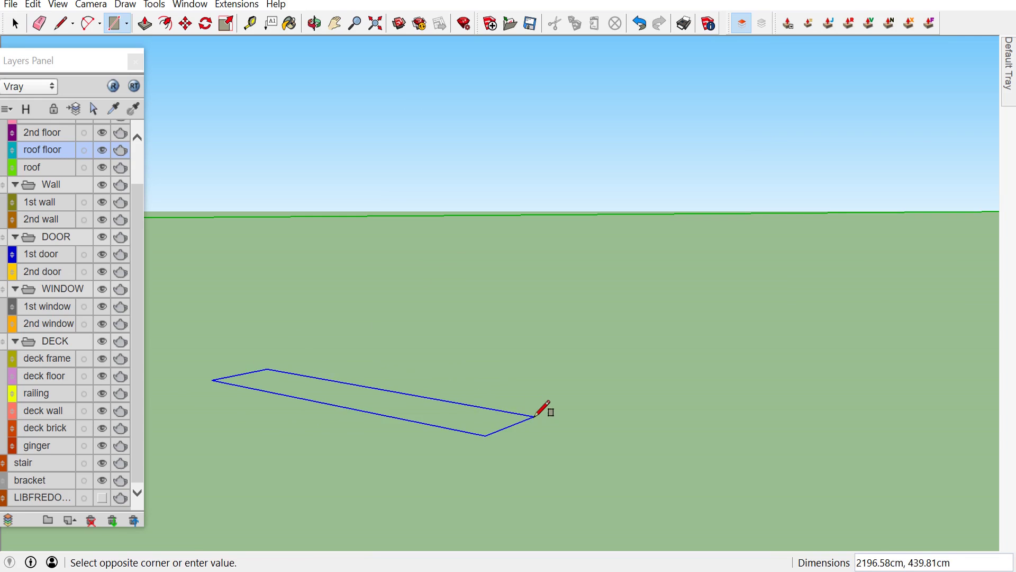
type("900,1600")
key("Return")
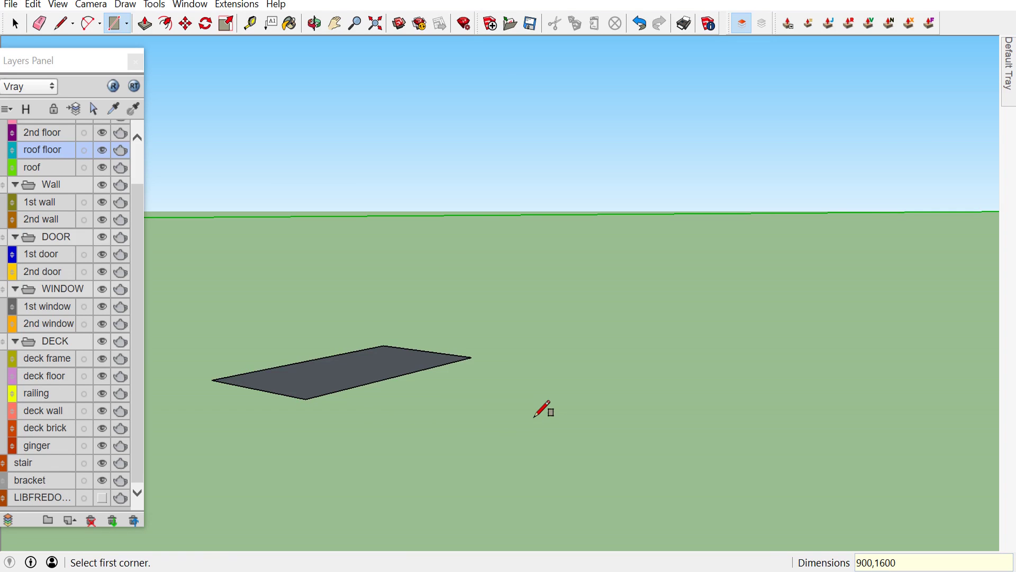
Reverse the rectangle's face so its front side faces up
mouse_move(374, 347)
middle_mouse_down()
mouse_move(411, 386)
mouse_move(503, 420)
mouse_move(409, 422)
middle_mouse_up()
key("space")
right_click(380, 379)
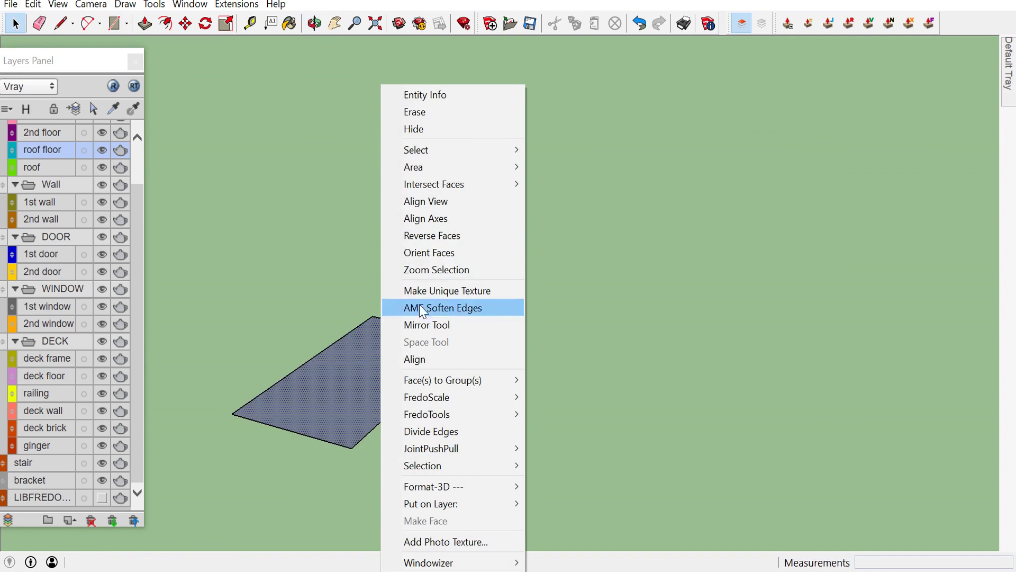
left_click(440, 239)
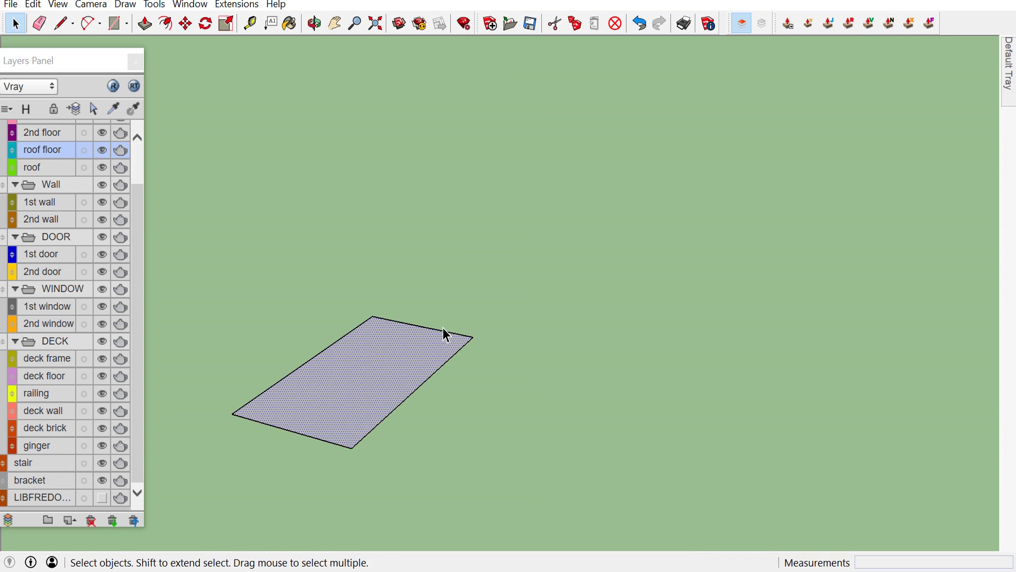
scroll(424, 368, "up", 2)
scroll(425, 368, "up", 1)
Place guides 20 cm and 300 cm from the floor edges and draw an adjoining 800 cm rectangle
key("t")
left_click(421, 309)
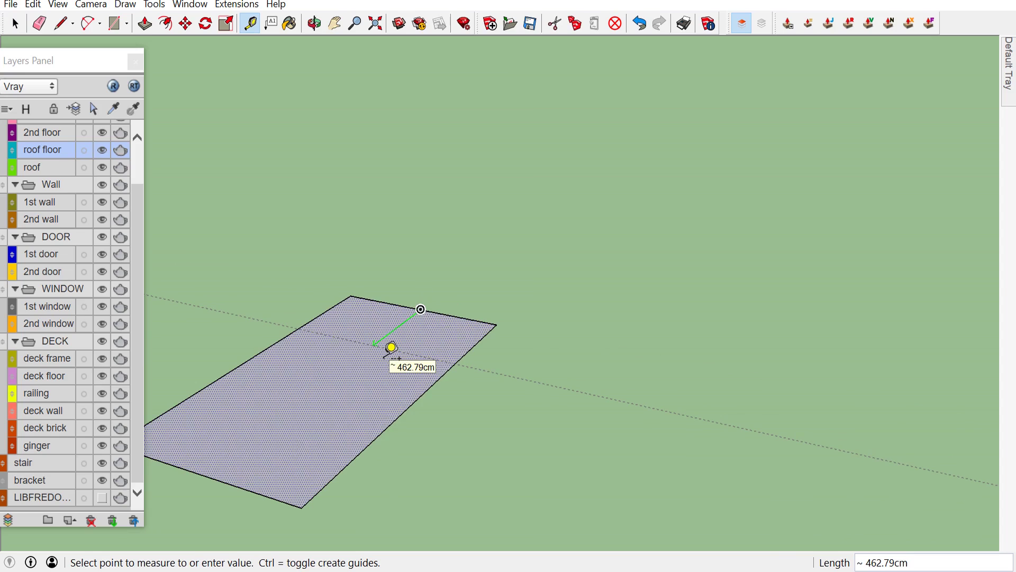
type("200")
key("Return")
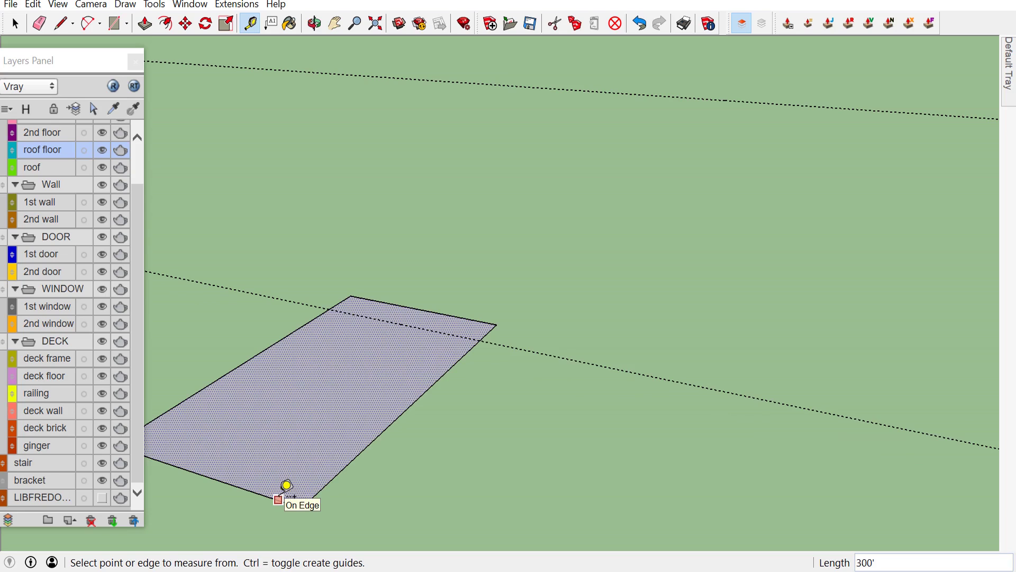
left_click(286, 485)
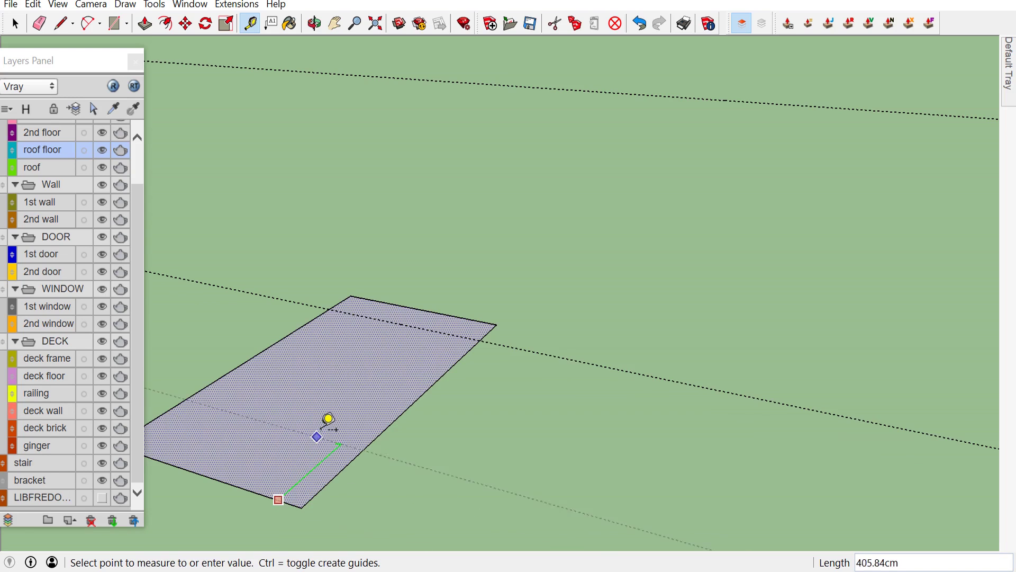
type("300")
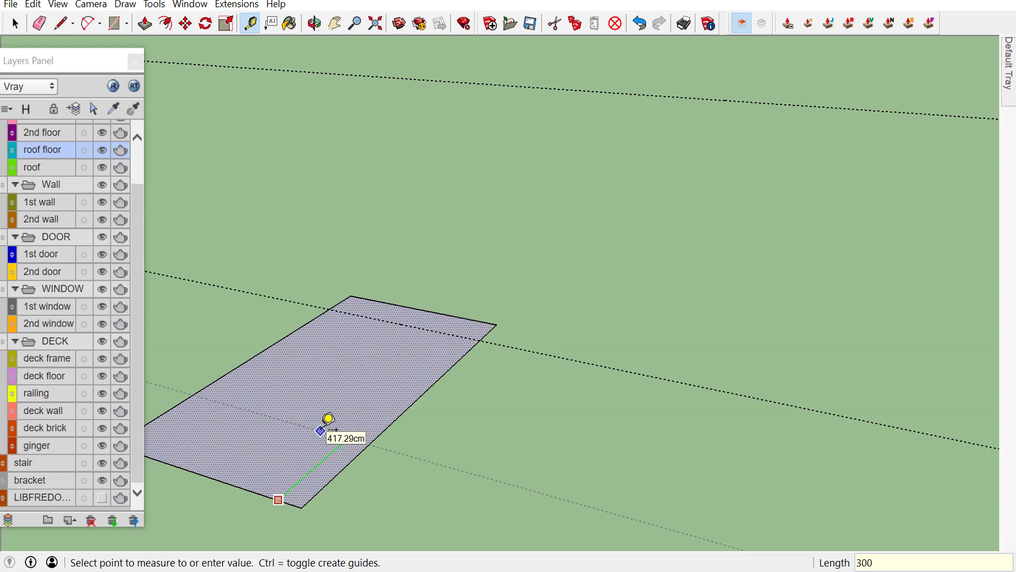
key("Return")
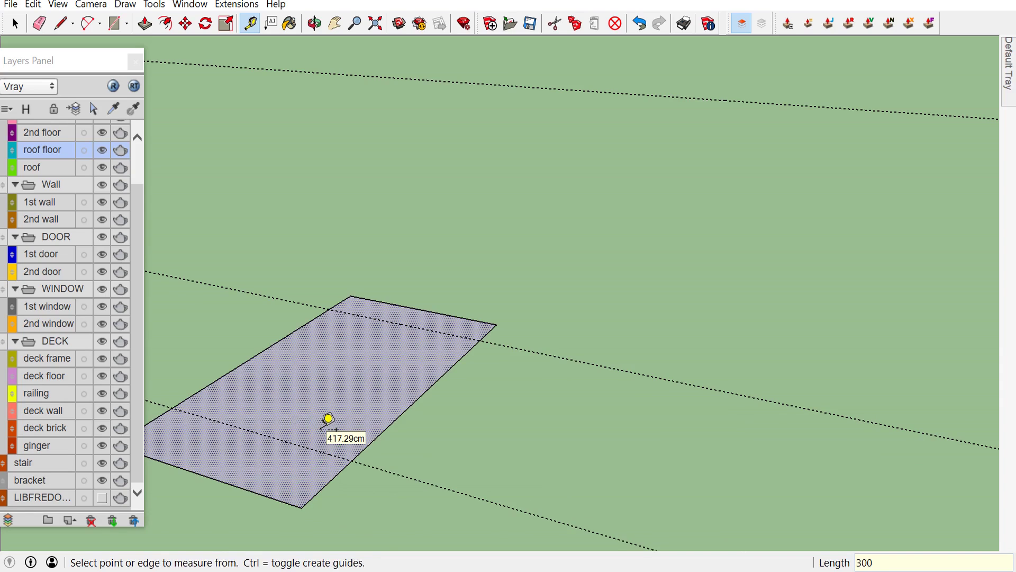
key("space")
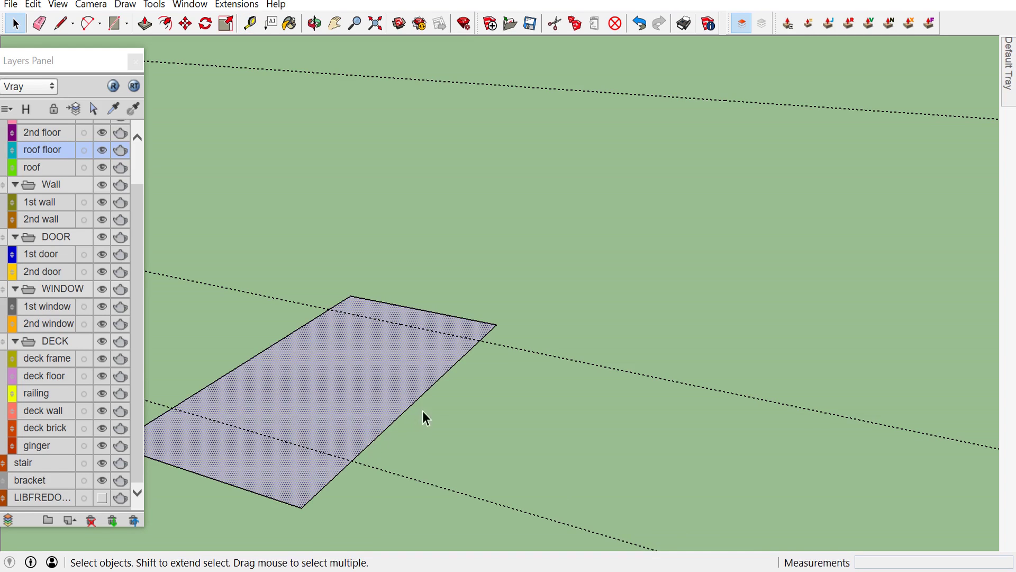
key("r")
left_click(480, 340)
type(",800")
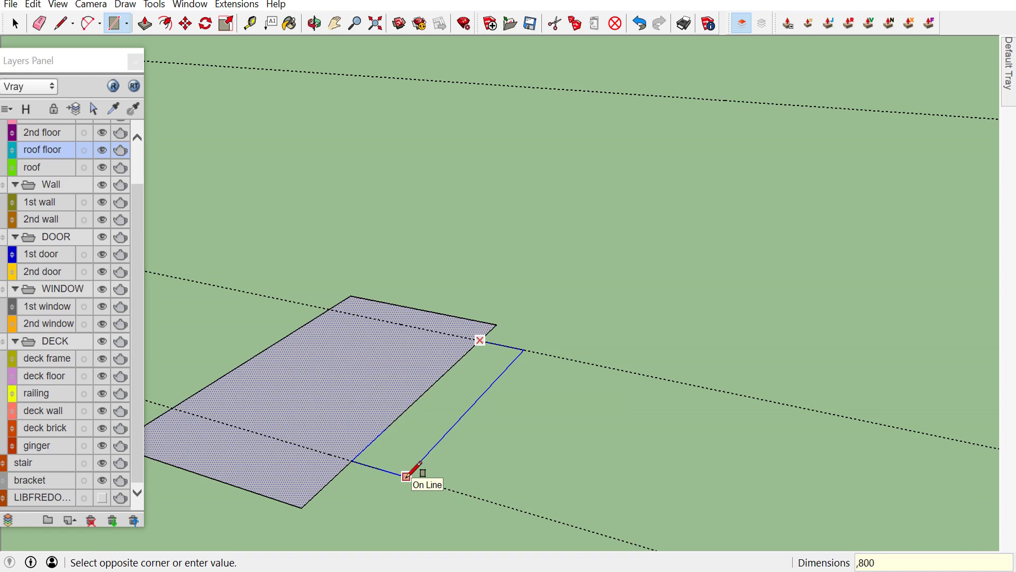
key("Return")
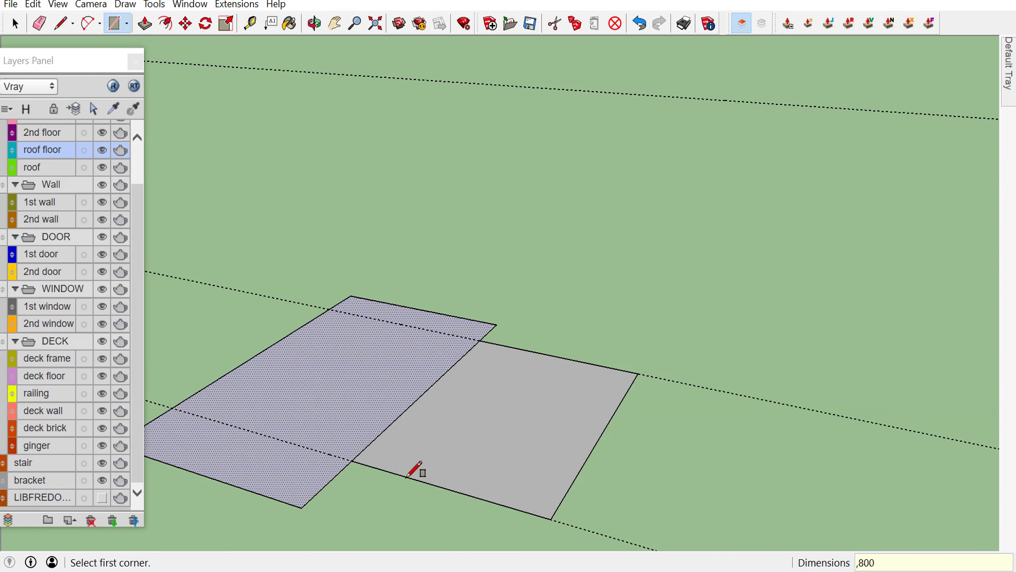
Add two 200 cm guides and draw a small rectangle with a 300 cm side
key("t")
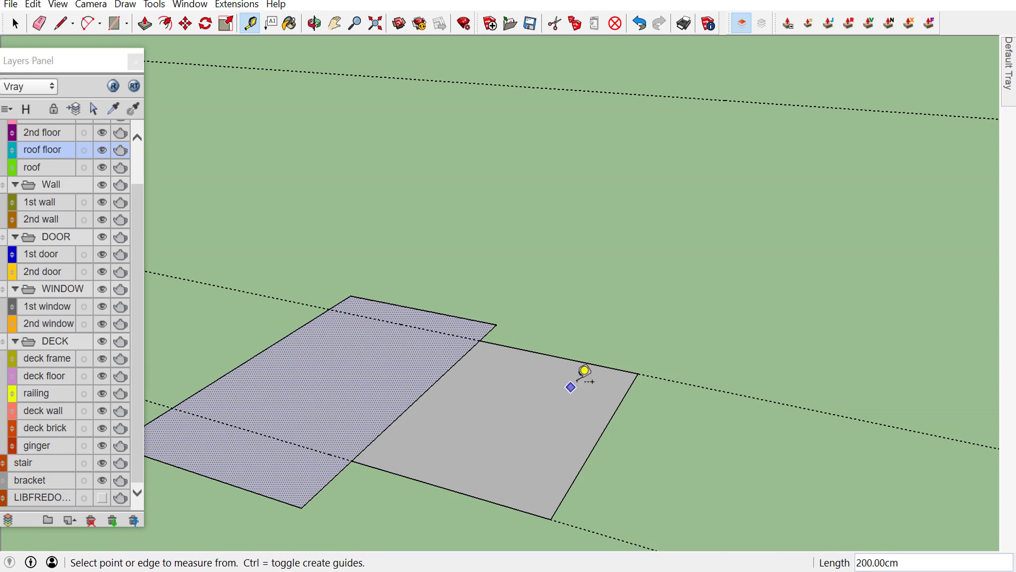
left_click(609, 367)
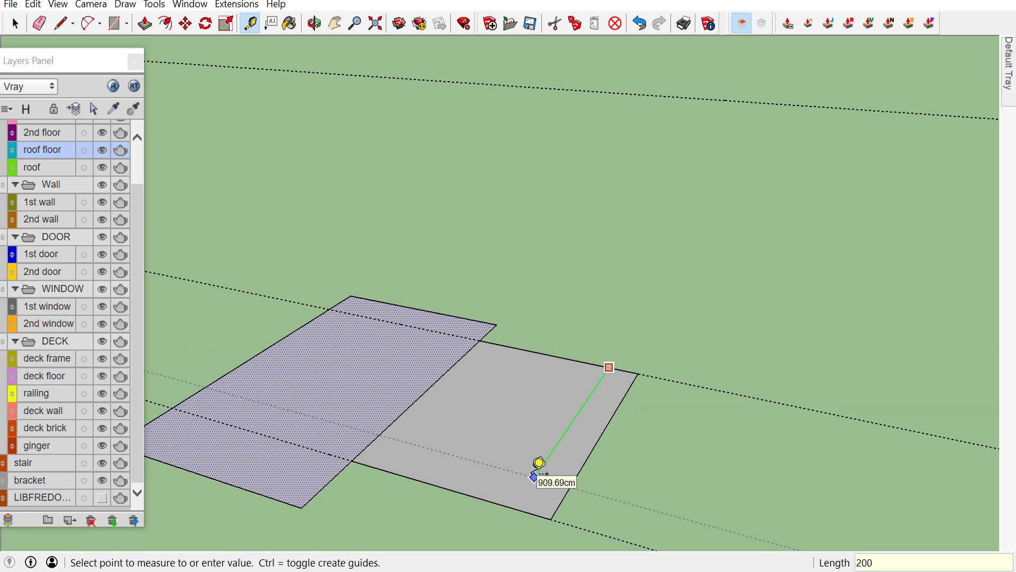
key("Return")
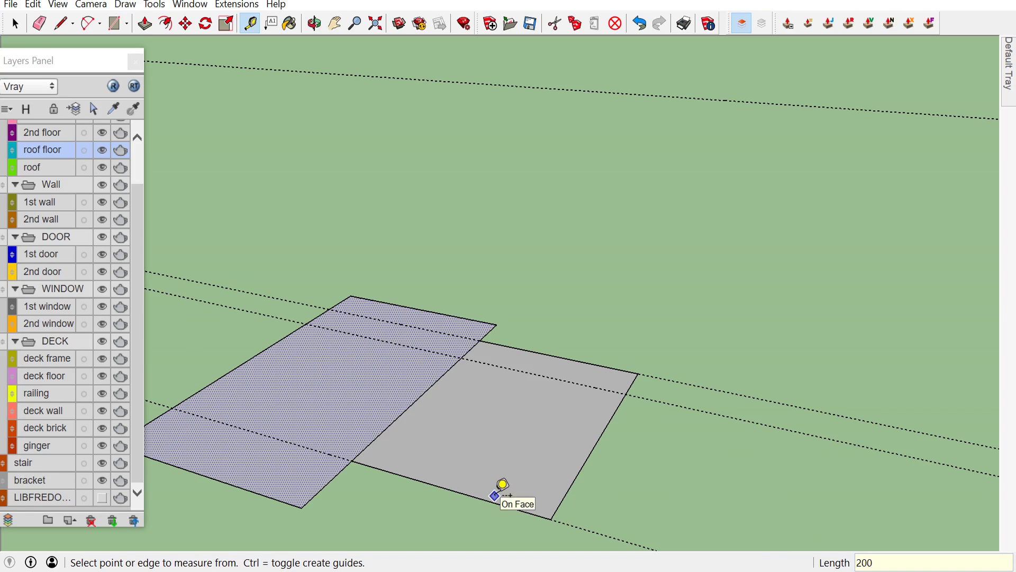
left_click(491, 501)
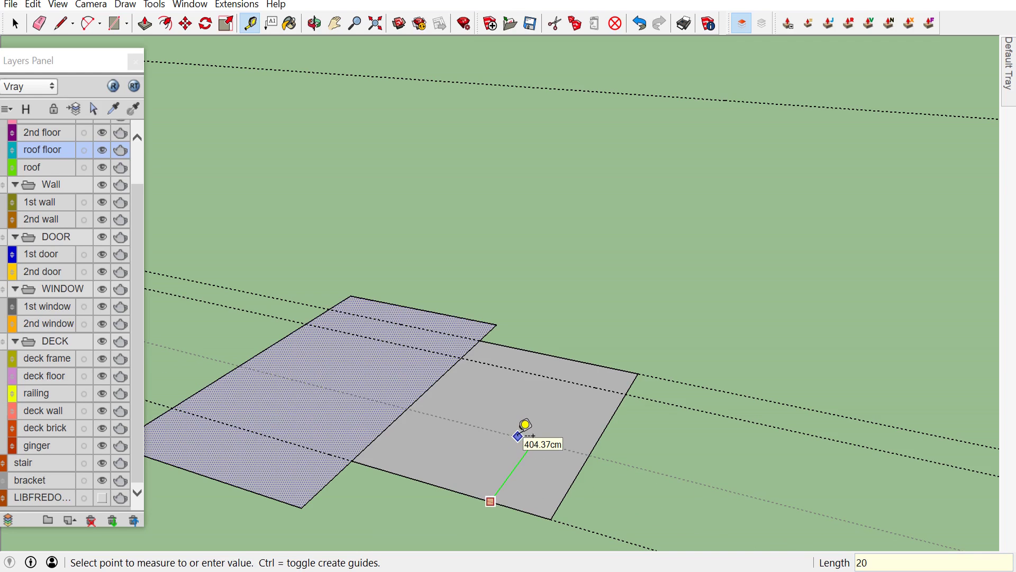
type("0")
key("Return")
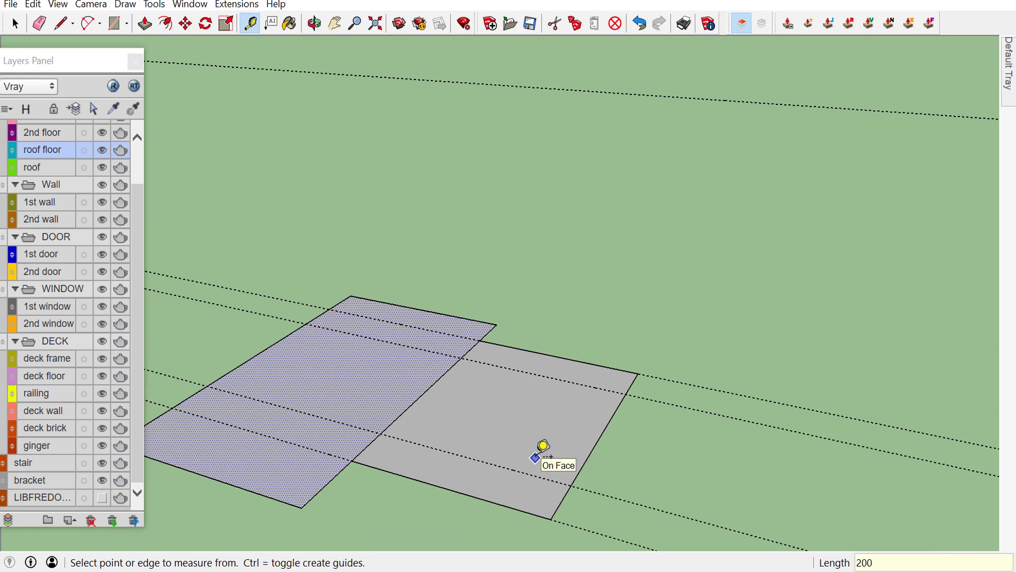
key("r")
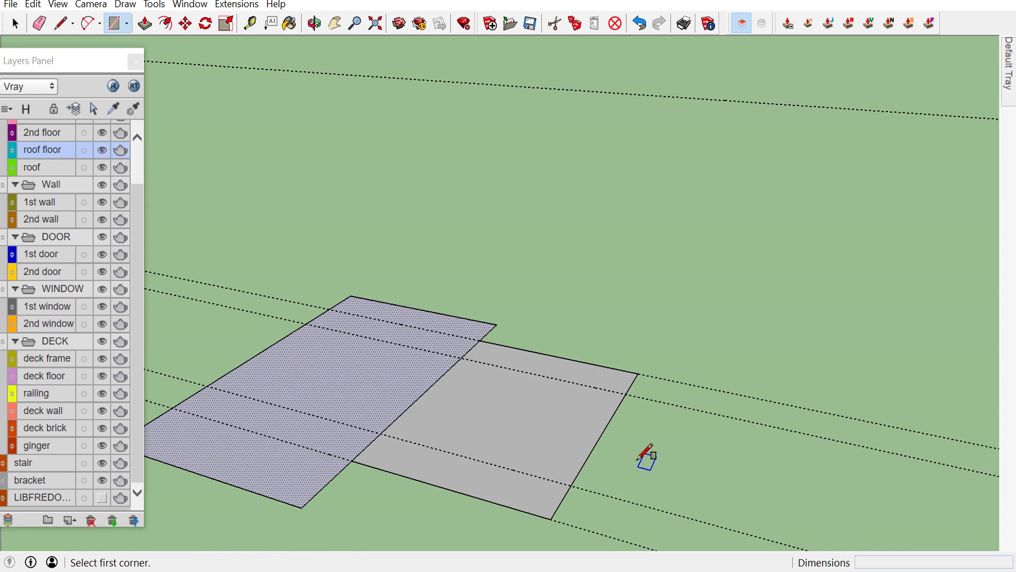
left_click(624, 382)
type(",300")
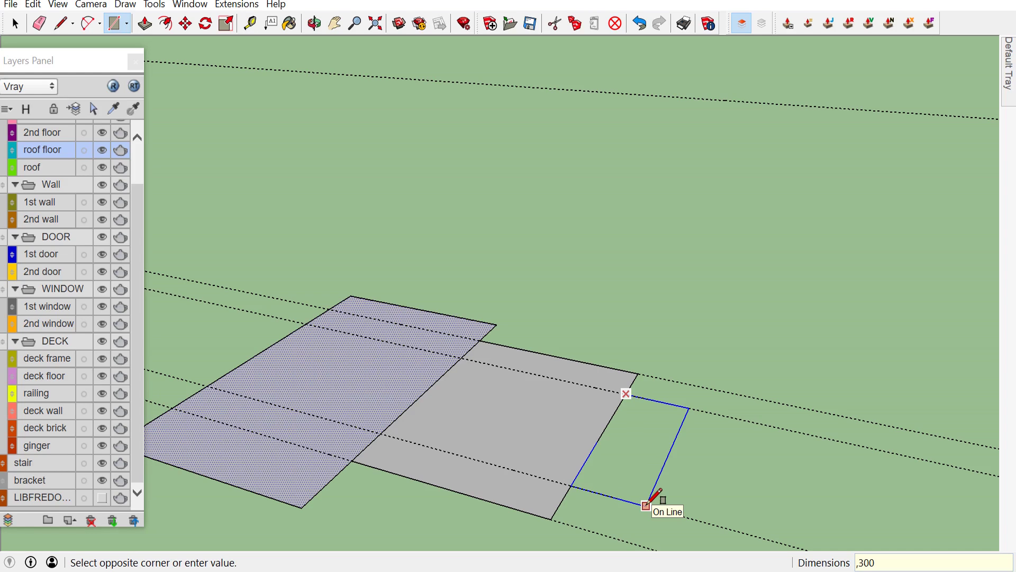
left_click(647, 504)
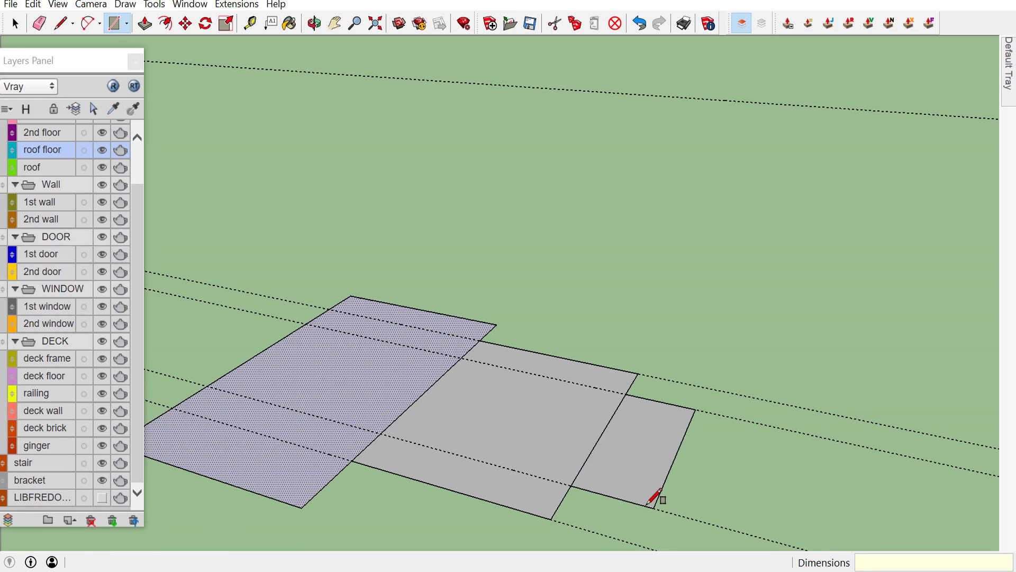
Erase the two dividing edges to merge the three faces into one
key("space")
key("e")
left_click(416, 401)
left_click(599, 446)
Delete all guides and make the merged floor face a group
left_click(32, 5)
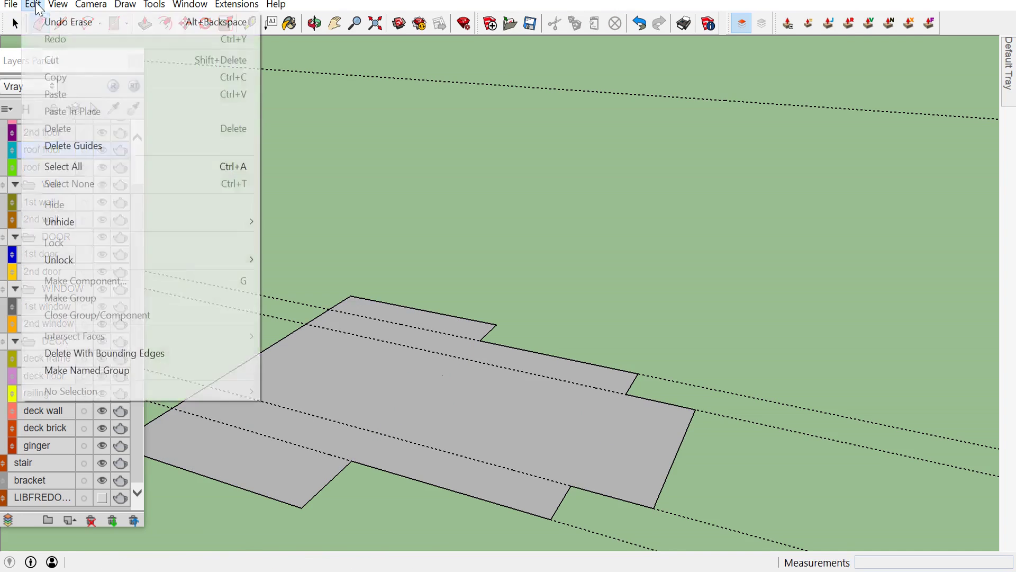
left_click(76, 148)
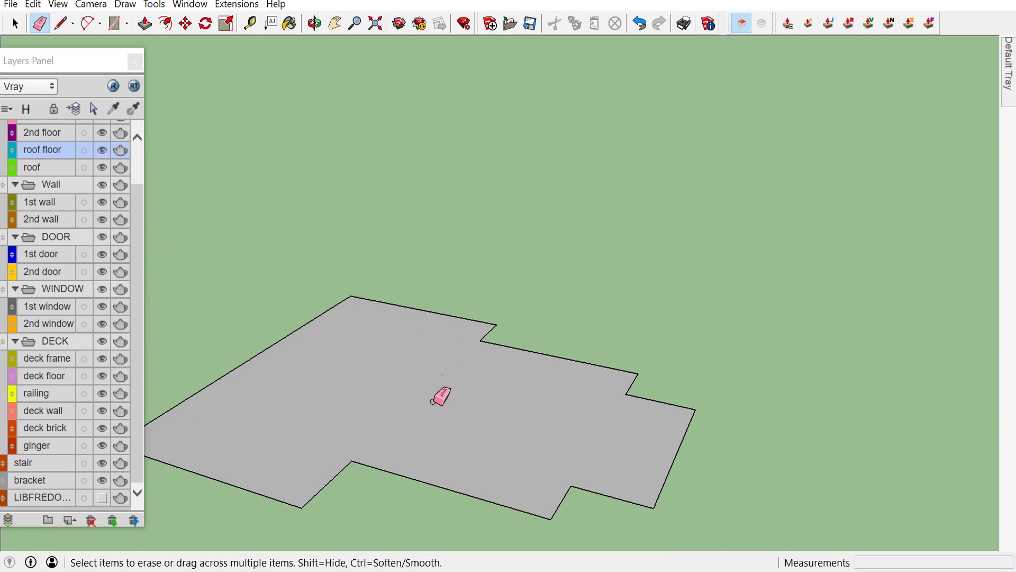
key("space")
left_click(434, 402)
right_click(433, 401)
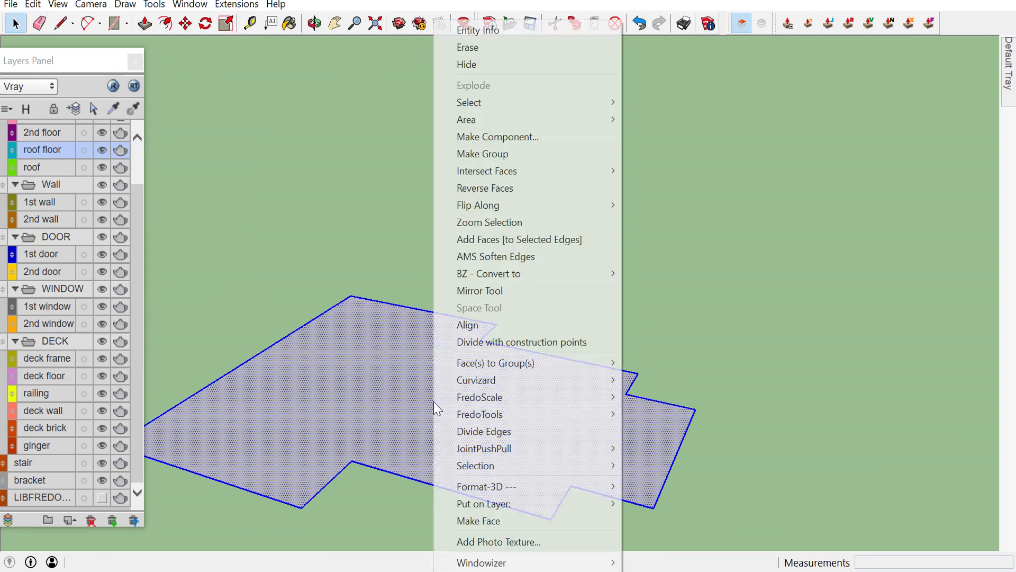
left_click(482, 153)
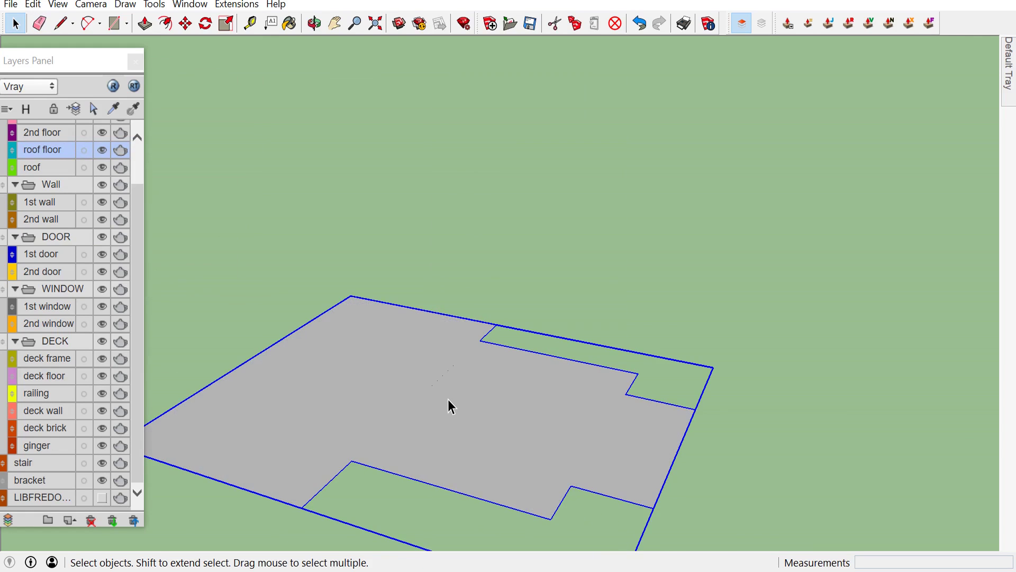
Push the floor face inside the group up into a 20 cm slab
double_click(448, 401)
left_click(449, 401)
key("p")
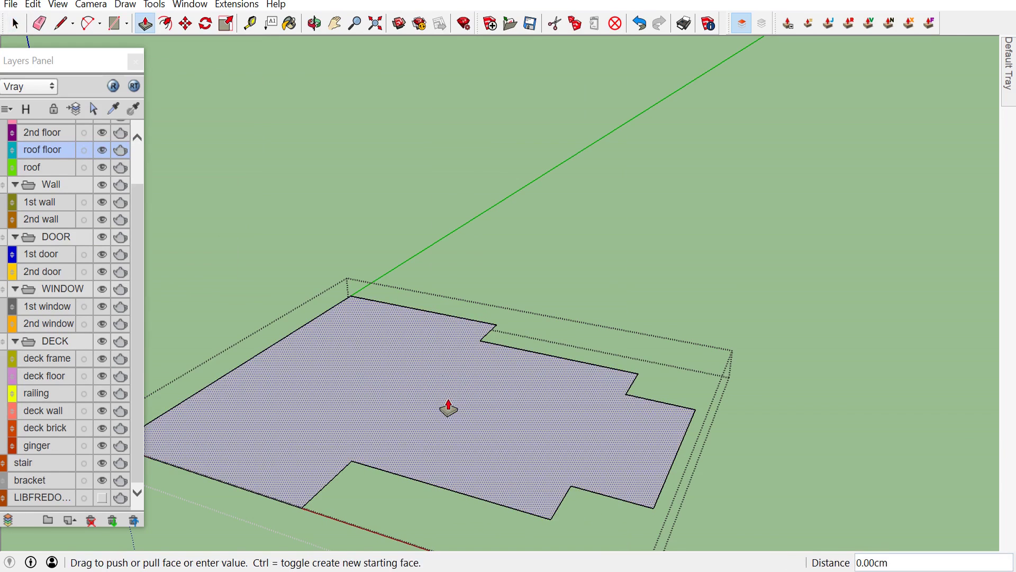
left_click_drag(448, 409, 449, 390)
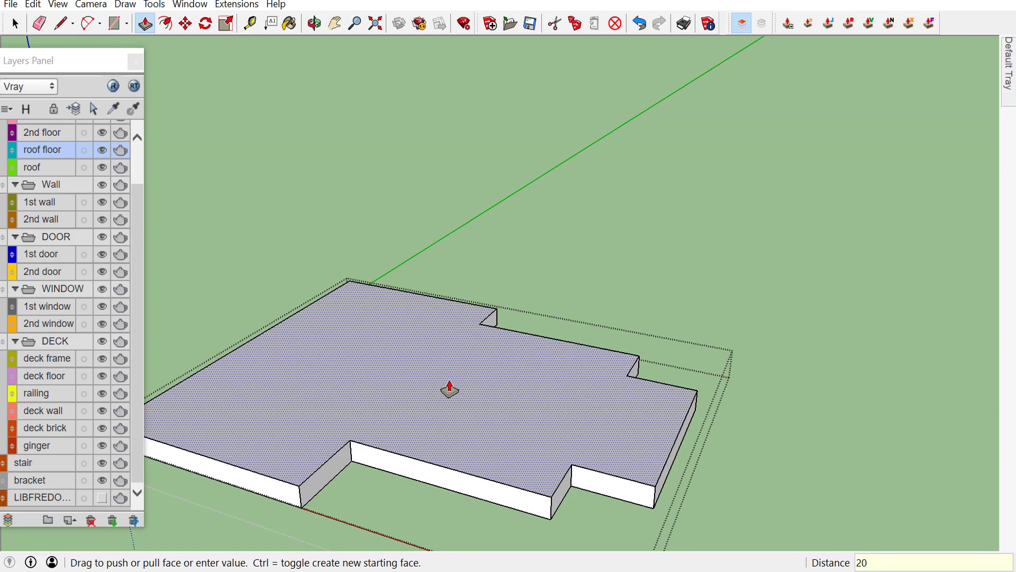
key("space")
scroll(490, 408, "up", 1)
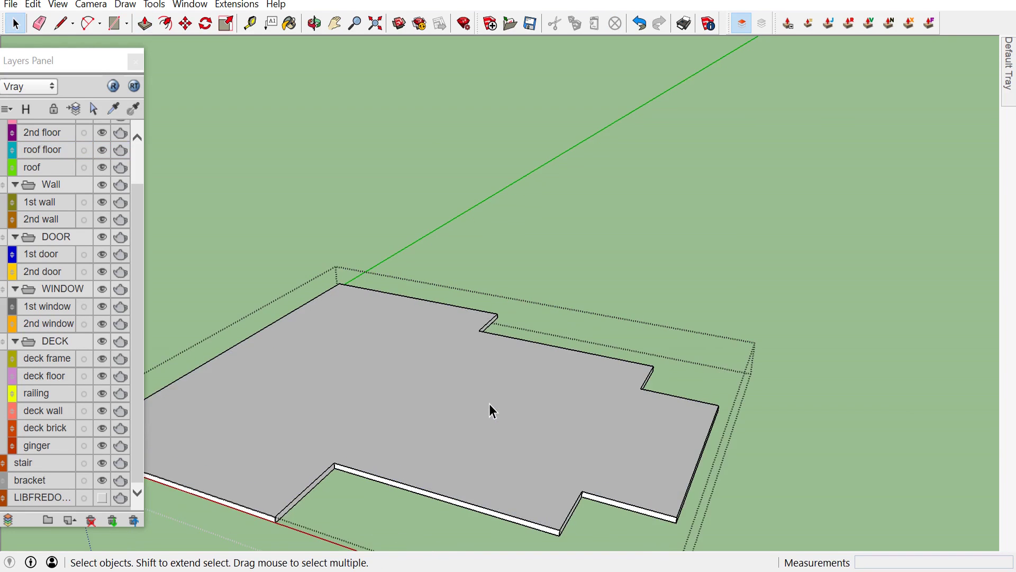
left_click(683, 169)
Assign the slab group to the 1st floor layer and deselect it
right_click(522, 392)
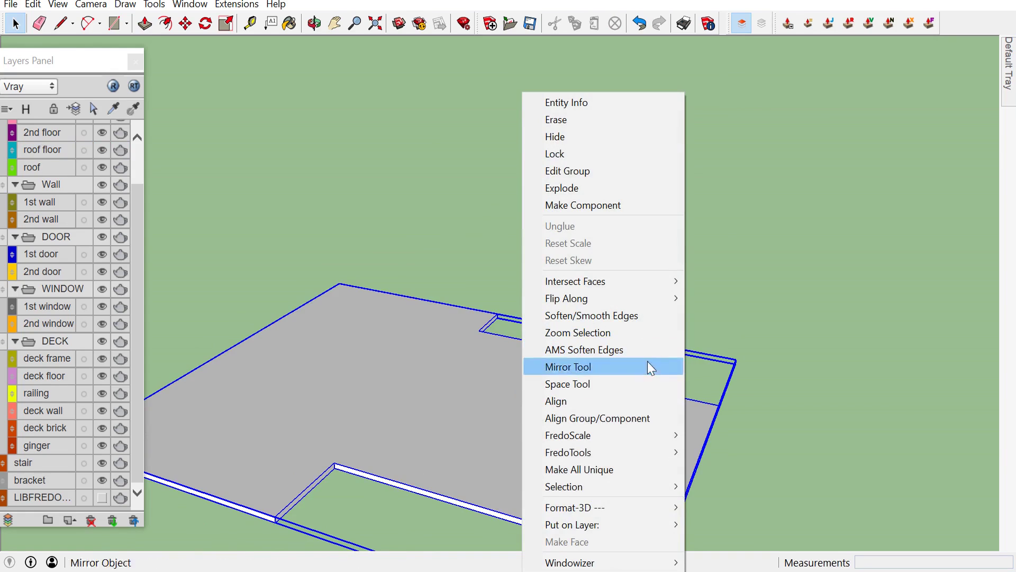
mouse_move(572, 525)
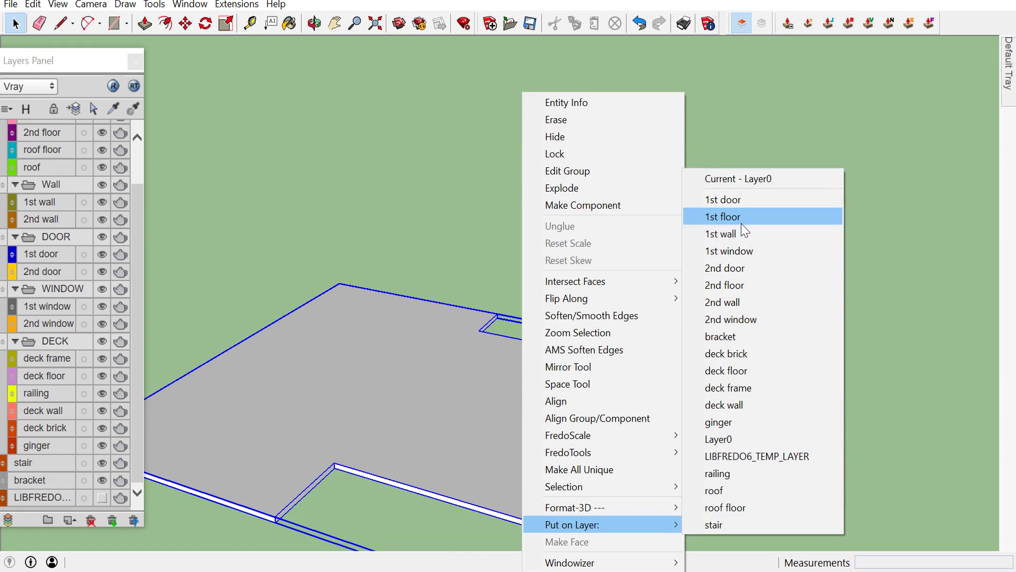
left_click(741, 218)
scroll(689, 249, "down", 3)
left_click(664, 249)
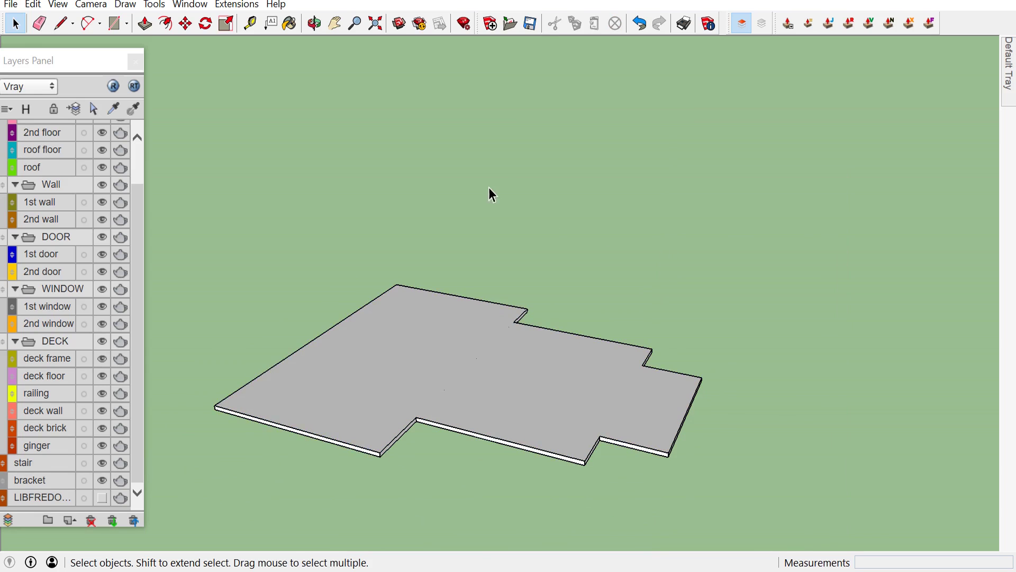
left_click(252, 7)
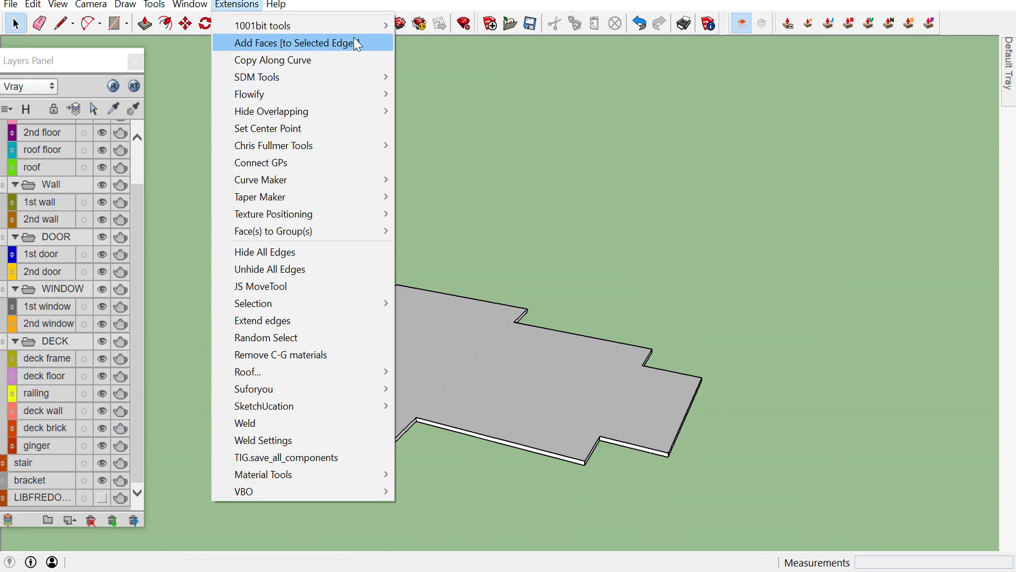
Open the 1001bit Vertical wall tool with a 400 cm wall height and start building
mouse_move(263, 25)
mouse_move(456, 129)
left_click(564, 134)
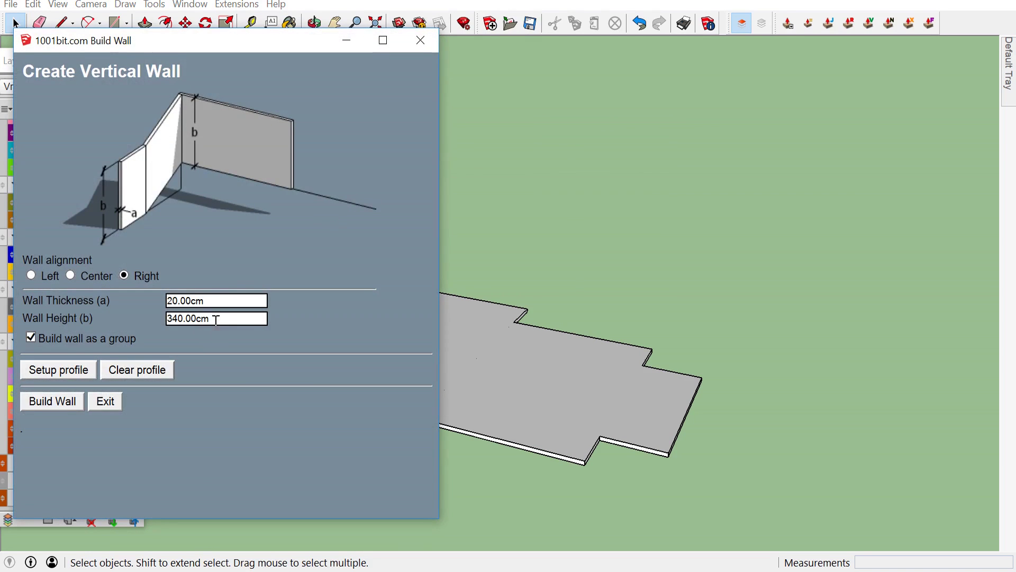
type("400")
left_click(67, 405)
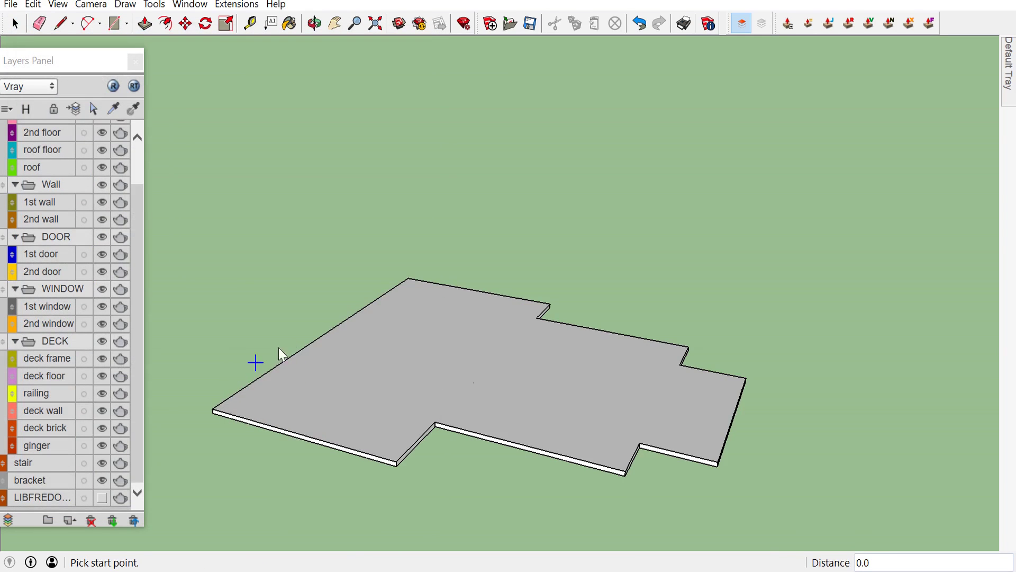
Place wall corners from the slab's top-left corner around the front notch, ending a 200 cm segment
middle_click_drag(318, 317, 433, 356)
scroll(429, 349, "up", 2)
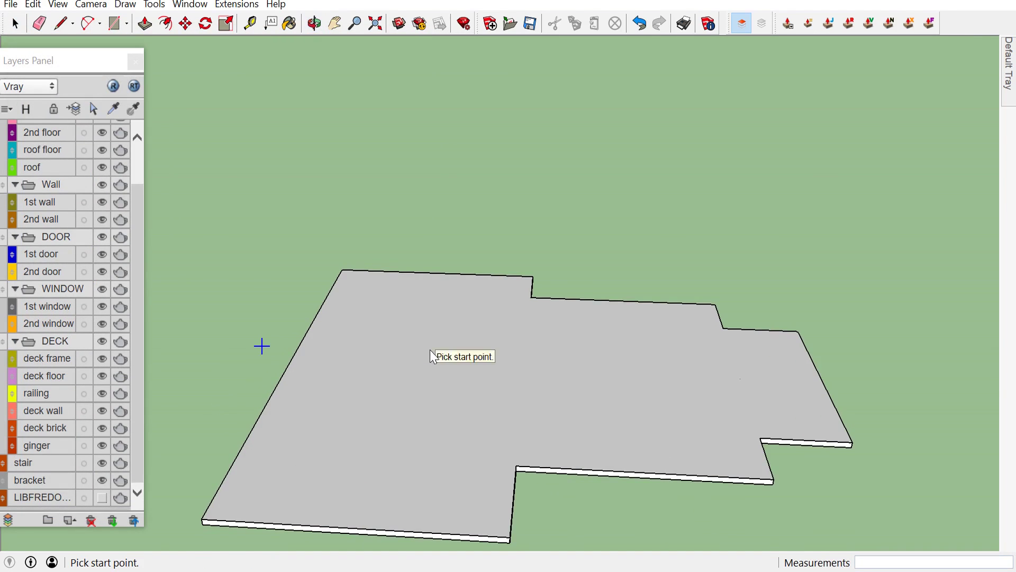
left_click(343, 278)
scroll(323, 318, "down", 2)
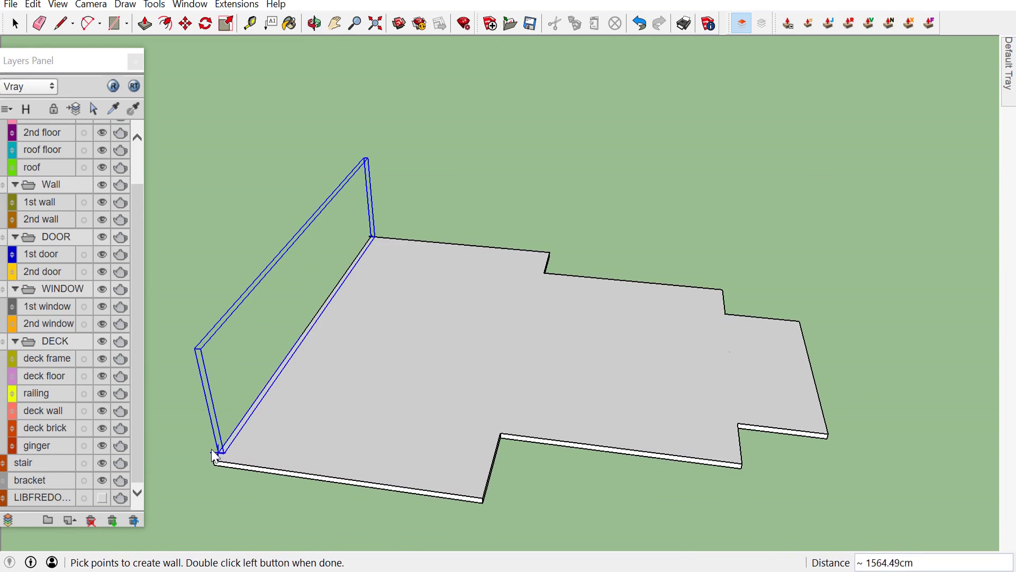
scroll(211, 456, "up", 1)
scroll(211, 456, "up", 1)
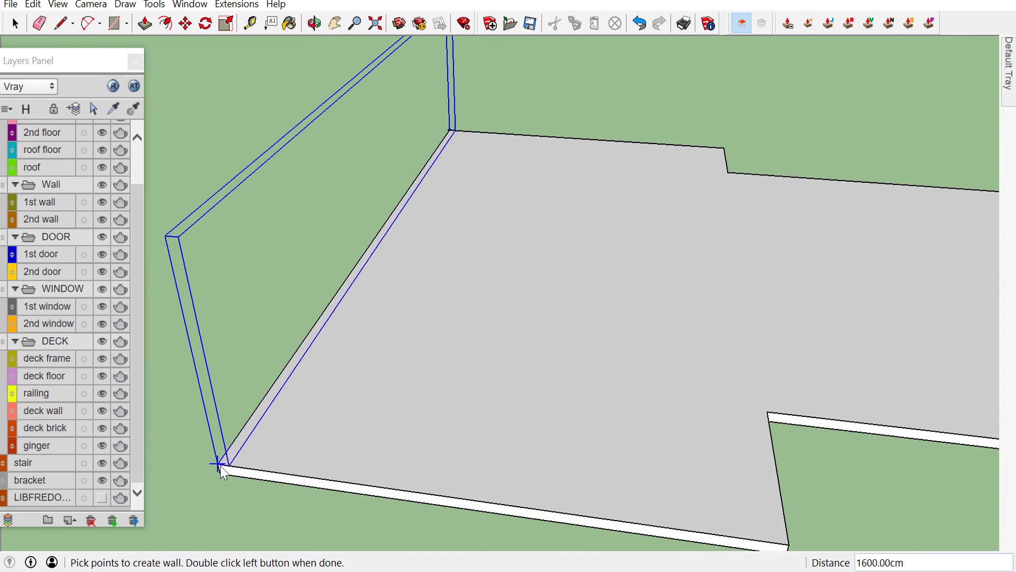
left_click(216, 466)
middle_click_drag(230, 462, 254, 407)
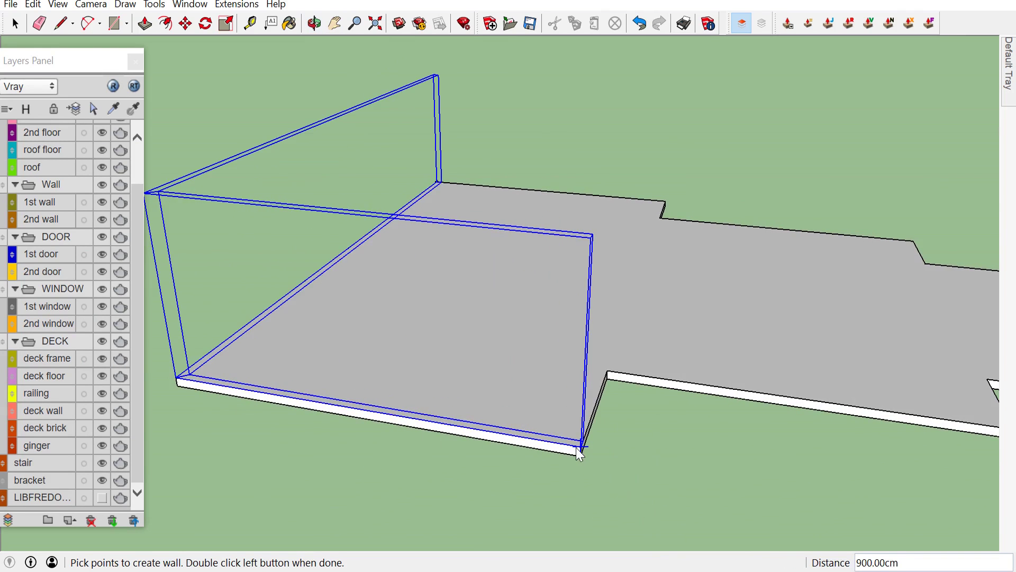
left_click(580, 453)
middle_click_drag(580, 452, 443, 449)
scroll(443, 437, "up", 2)
scroll(572, 408, "up", 2)
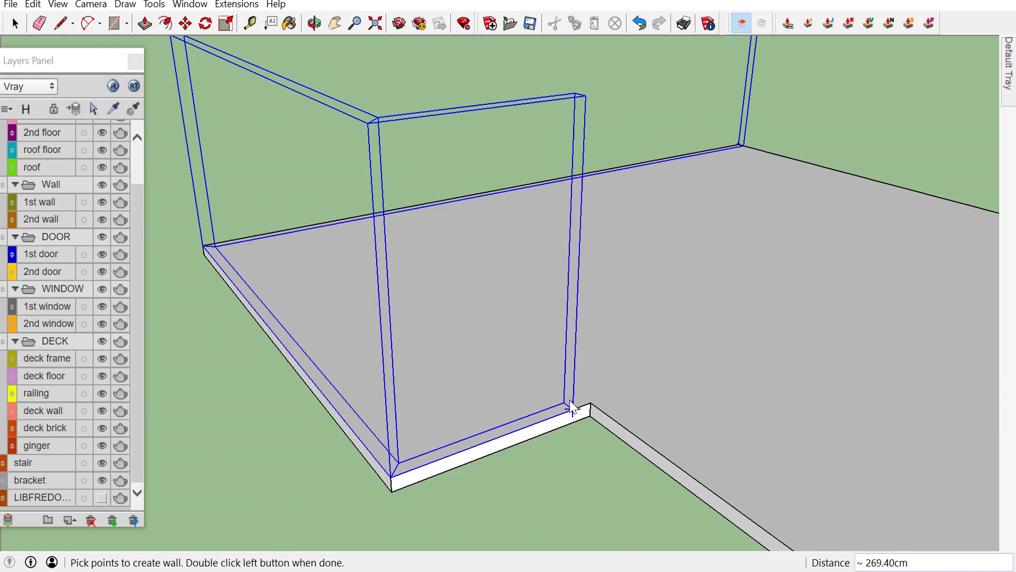
left_click(586, 407)
scroll(586, 408, "down", 3)
scroll(529, 423, "down", 2)
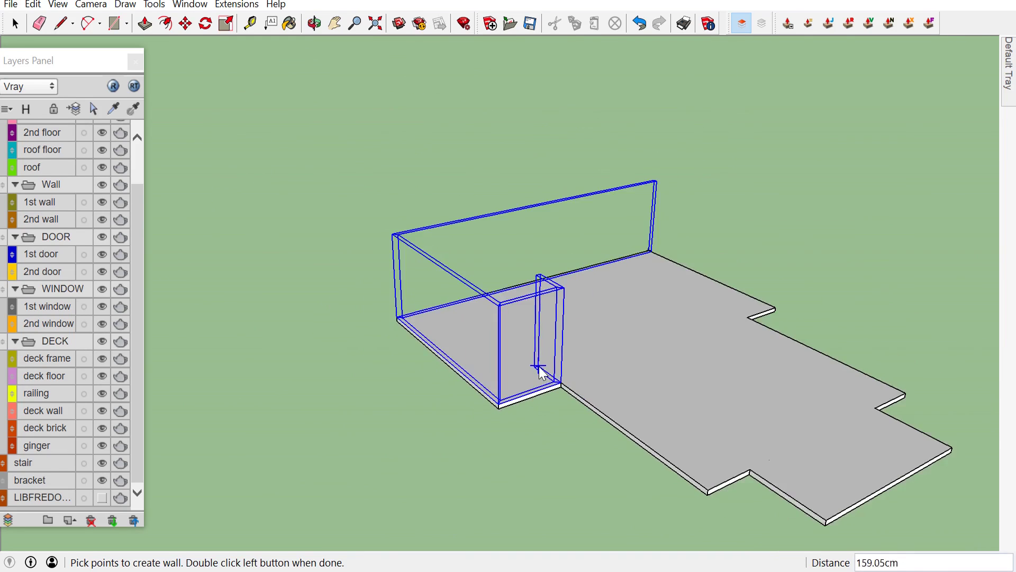
scroll(688, 471, "up", 4)
scroll(700, 479, "up", 2)
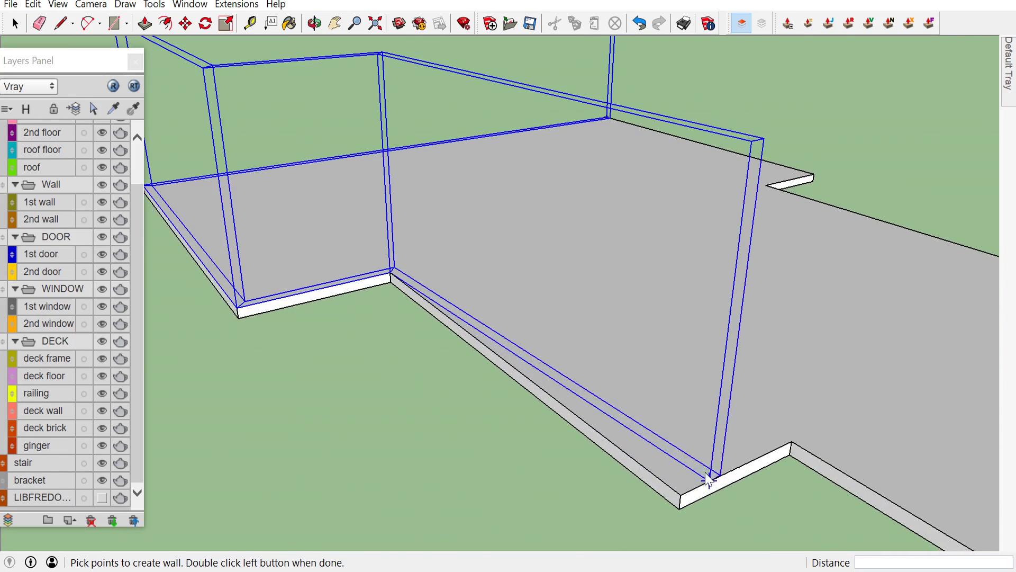
left_click(682, 498)
scroll(635, 424, "down", 3)
scroll(749, 436, "up", 2)
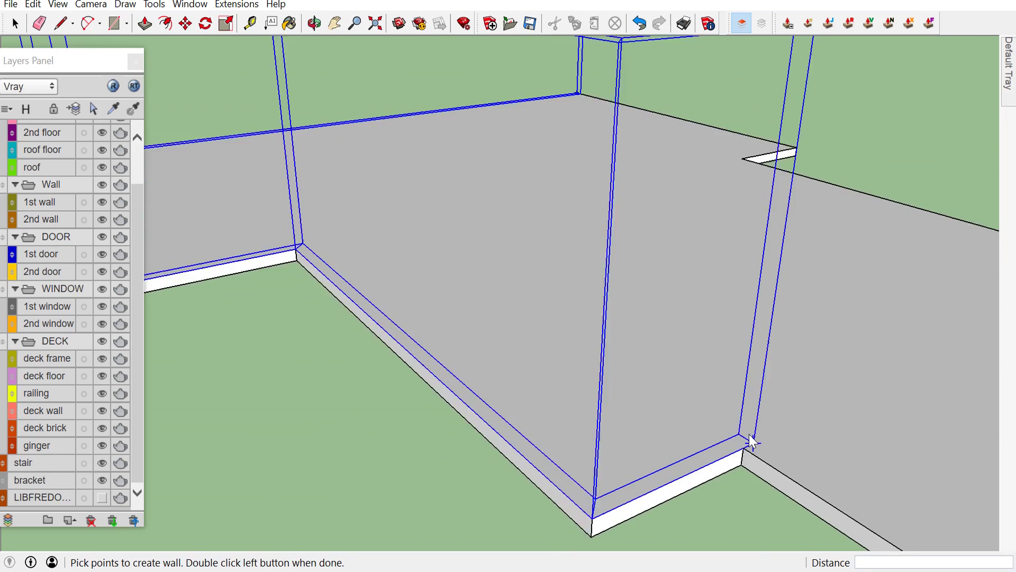
scroll(744, 451, "up", 2)
left_click(744, 451)
scroll(688, 407, "down", 2)
scroll(647, 373, "down", 2)
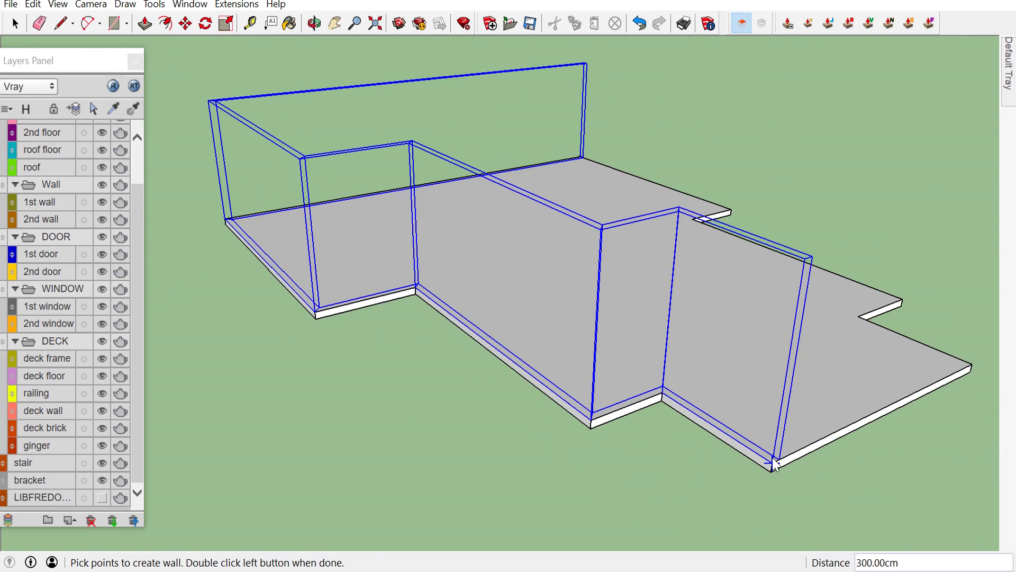
Continue walls around the remaining slab corners and close the outline with a final 900 cm segment
middle_click_drag(774, 453, 624, 416)
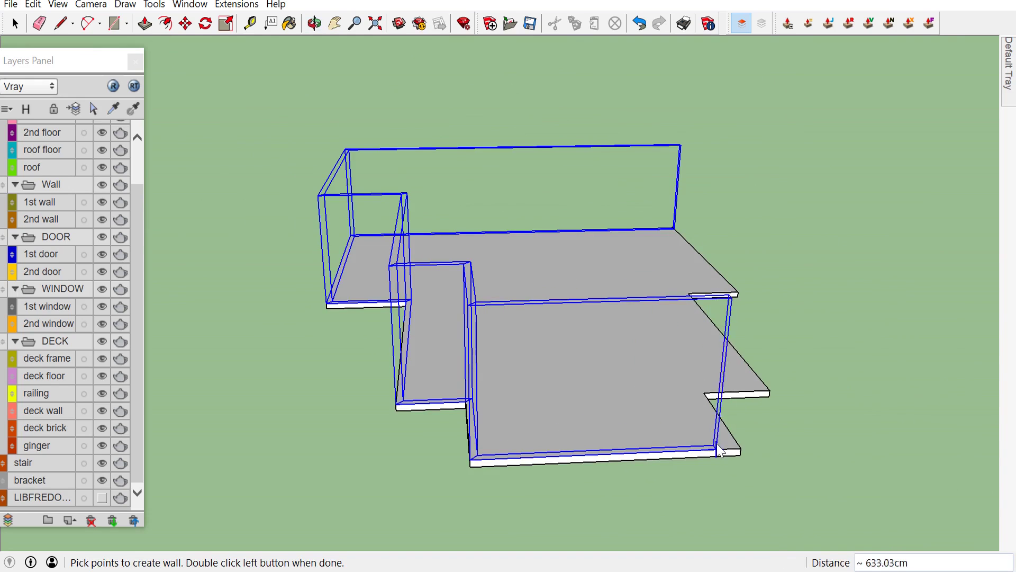
left_click(736, 454)
mouse_move(736, 453)
middle_mouse_down()
mouse_move(685, 438)
mouse_move(415, 433)
mouse_move(334, 408)
middle_mouse_up()
scroll(267, 391, "up", 1)
scroll(268, 390, "up", 3)
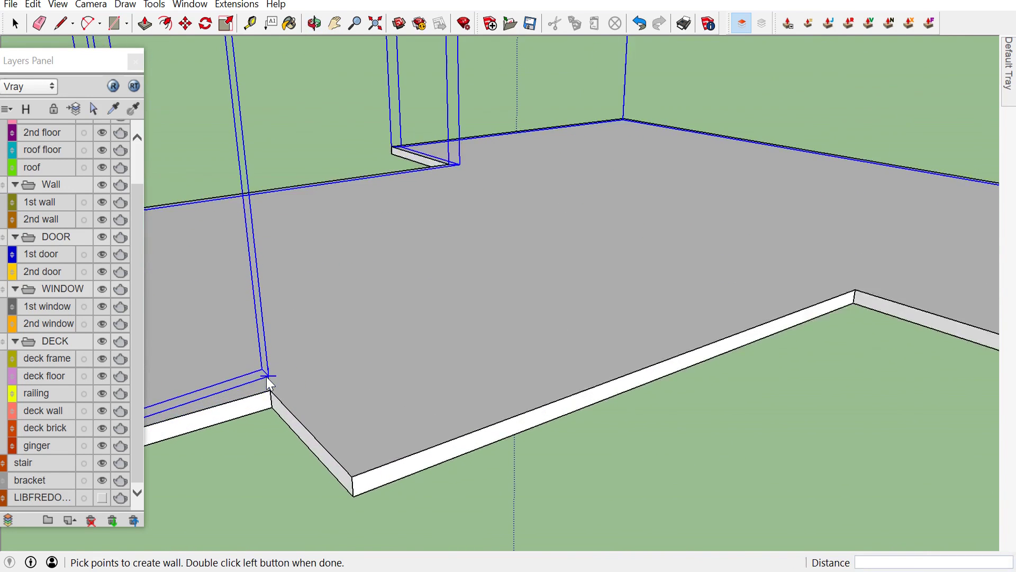
scroll(270, 392, "up", 2)
left_click(270, 392)
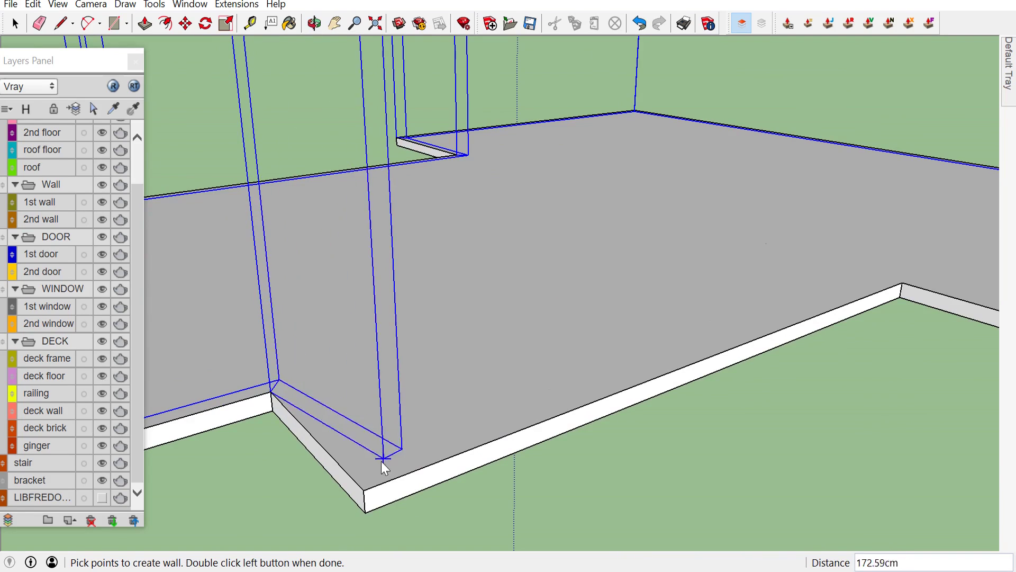
left_click(367, 494)
scroll(366, 494, "down", 3)
scroll(730, 344, "up", 3)
left_click(744, 343)
scroll(744, 343, "down", 2)
scroll(806, 350, "down", 2)
scroll(821, 362, "up", 4)
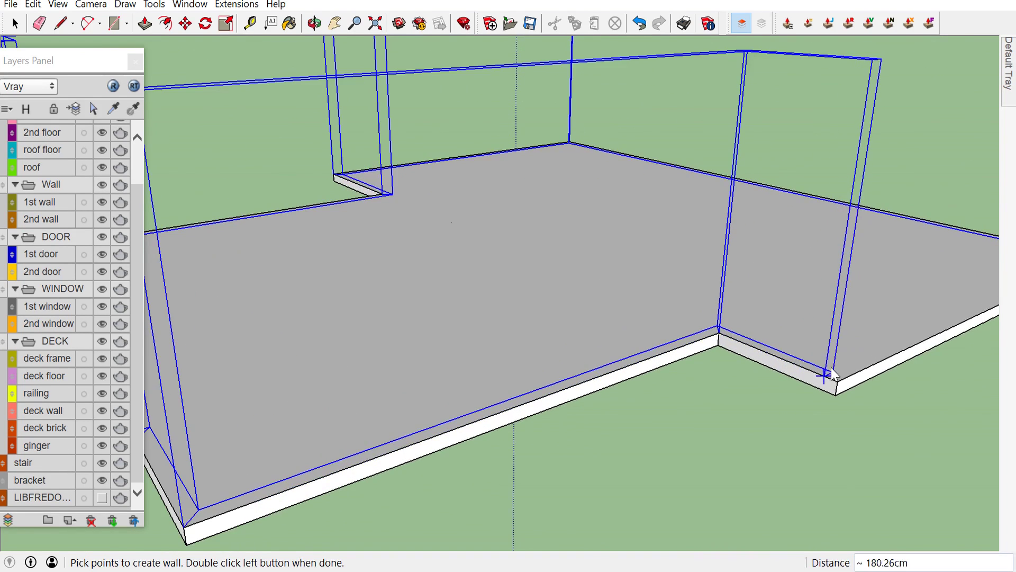
left_click(838, 384)
scroll(838, 383, "down", 3)
scroll(763, 346, "down", 2)
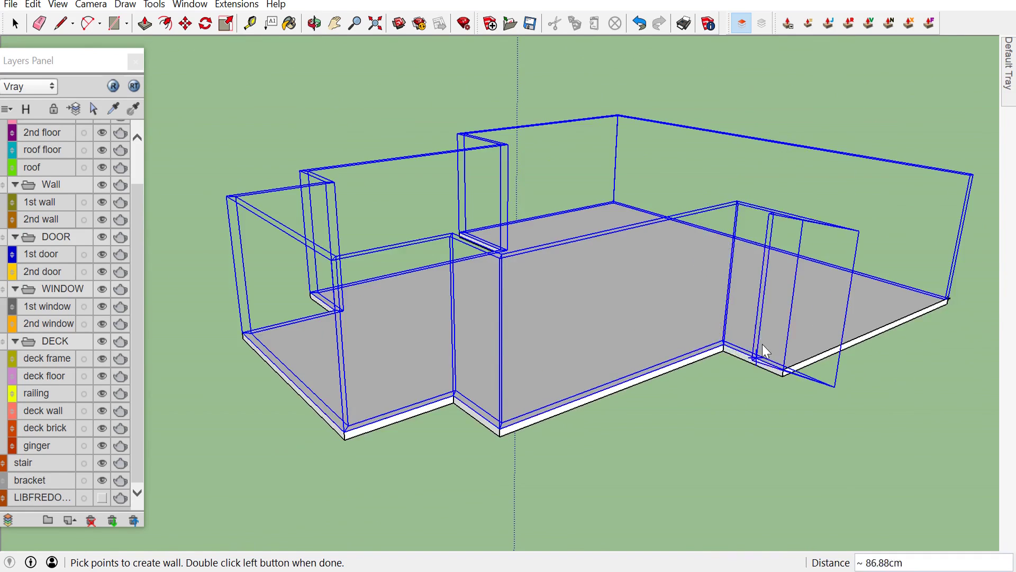
middle_click_drag(762, 347, 431, 321)
scroll(607, 362, "up", 5)
scroll(606, 356, "down", 2)
scroll(747, 398, "down", 2)
middle_click_drag(730, 361, 847, 423)
scroll(918, 495, "up", 5)
scroll(920, 498, "up", 3)
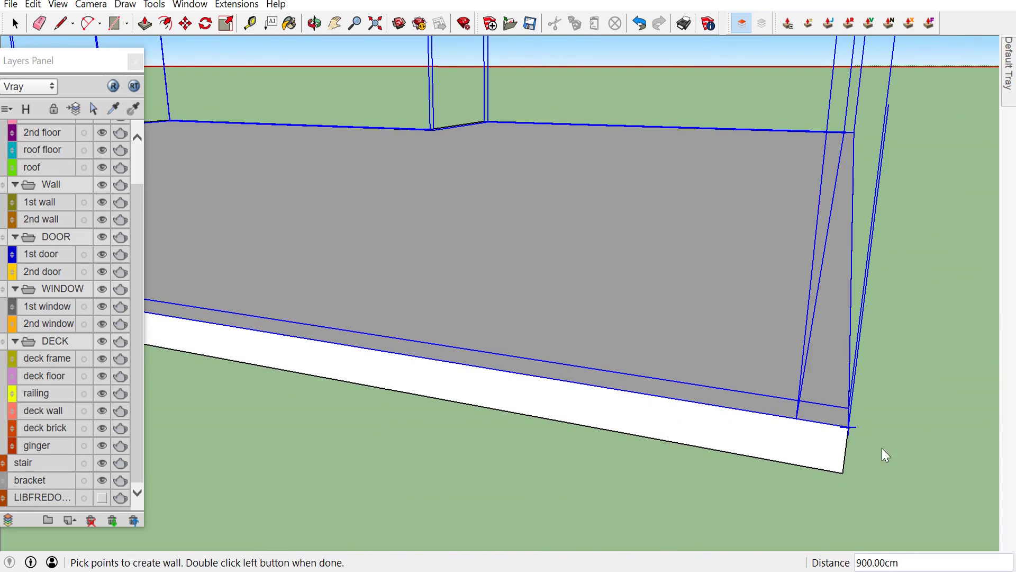
double_click(903, 452)
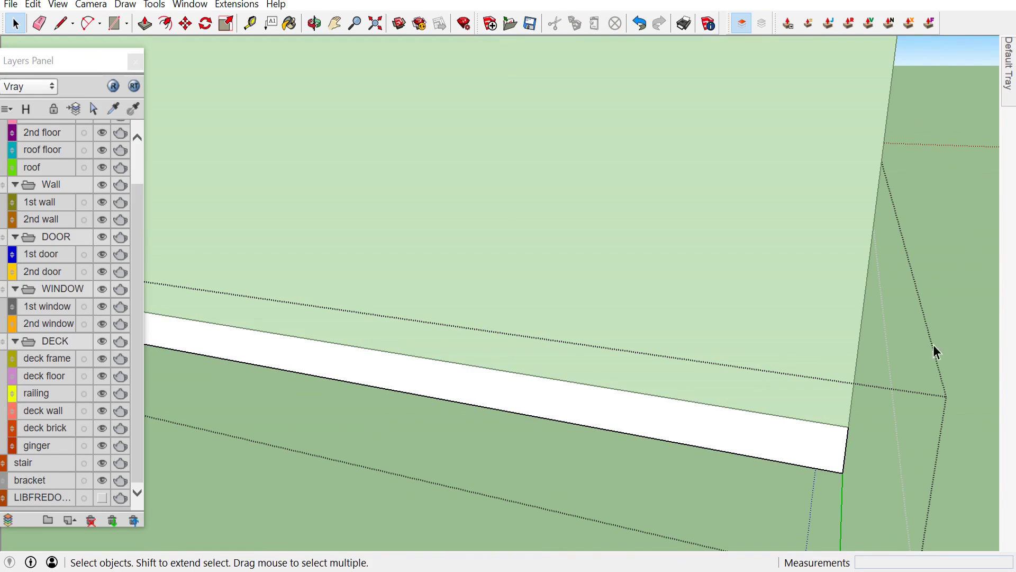
Stop the wall tool and check a wall corner with the Tape Measure
left_click(930, 327)
scroll(840, 429, "down", 3)
scroll(598, 449, "down", 3)
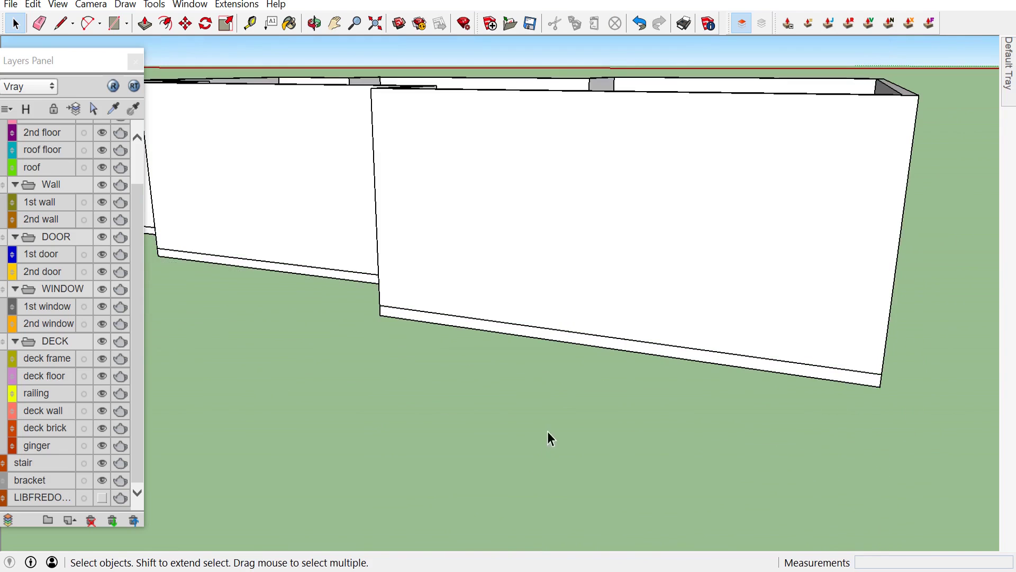
scroll(548, 431, "down", 2)
middle_click_drag(595, 336, 843, 360)
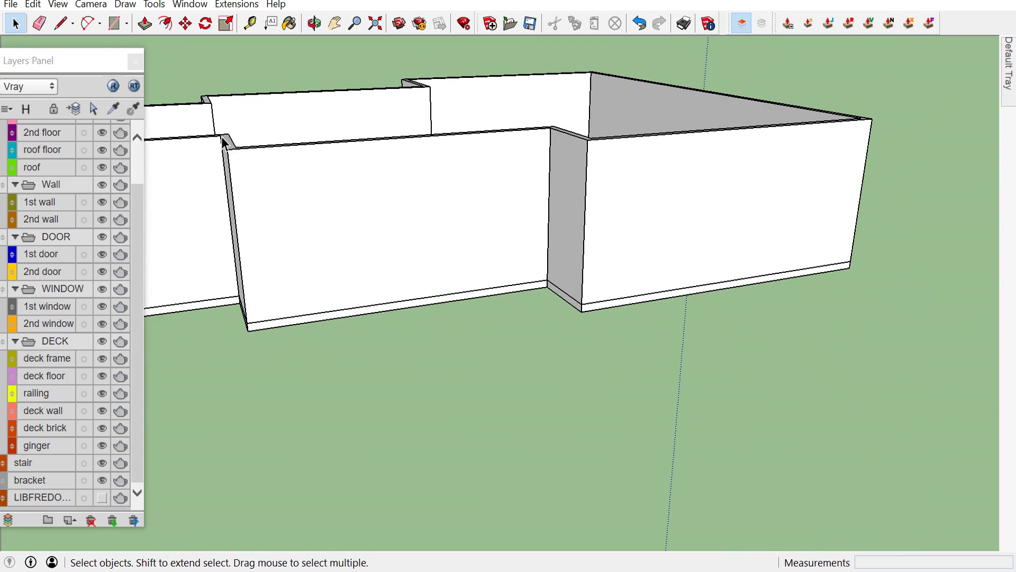
scroll(236, 174, "up", 2)
key("t")
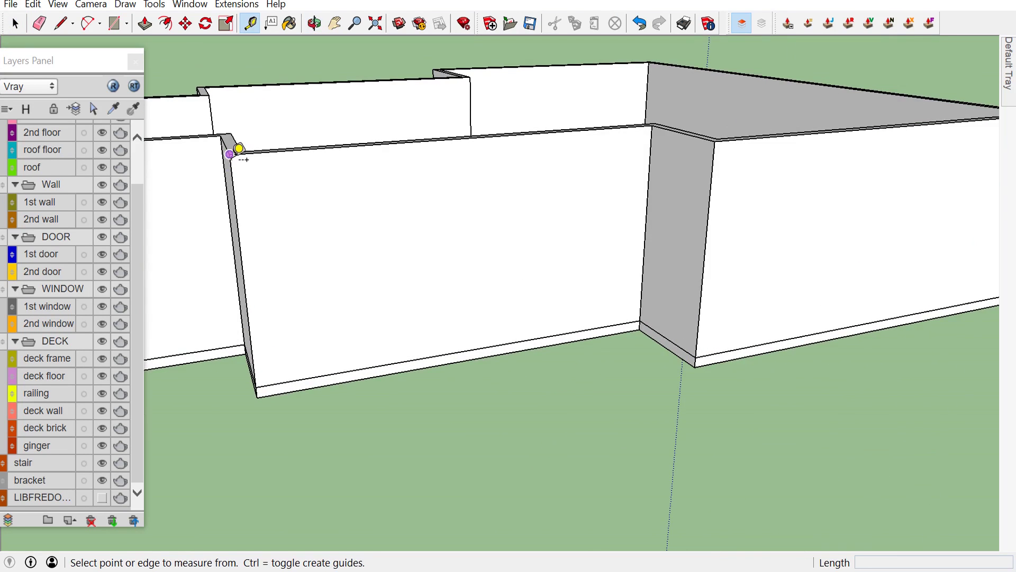
left_click(239, 148)
key("space")
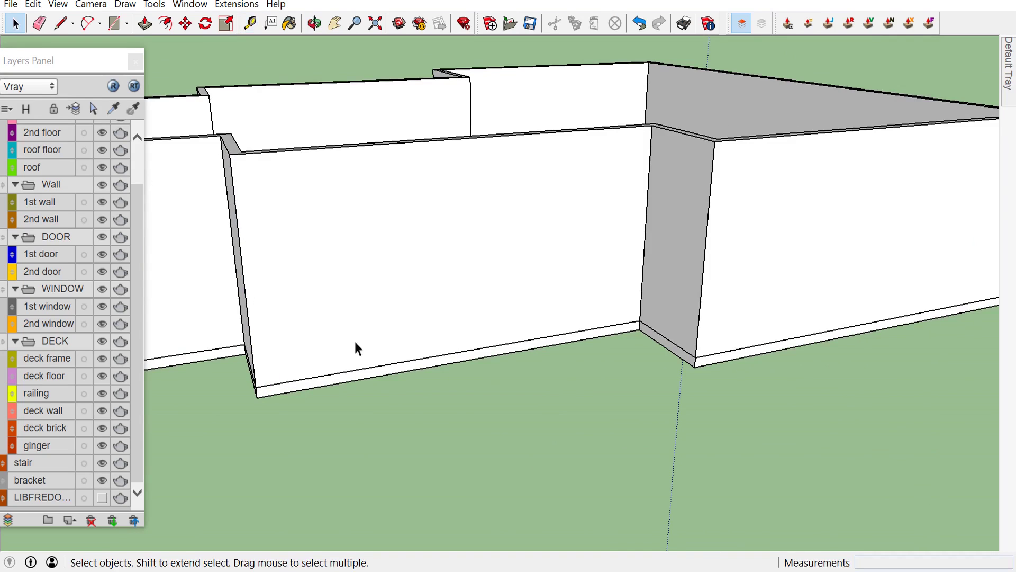
Select all the walls and put them on the 1st wall layer
key("ctrl+a")
right_click(384, 234)
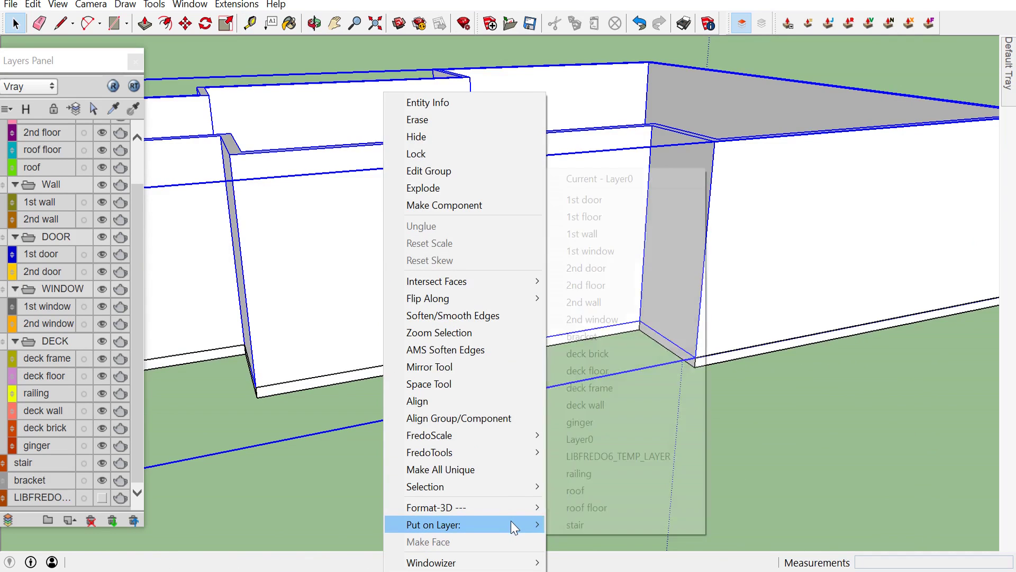
mouse_move(434, 524)
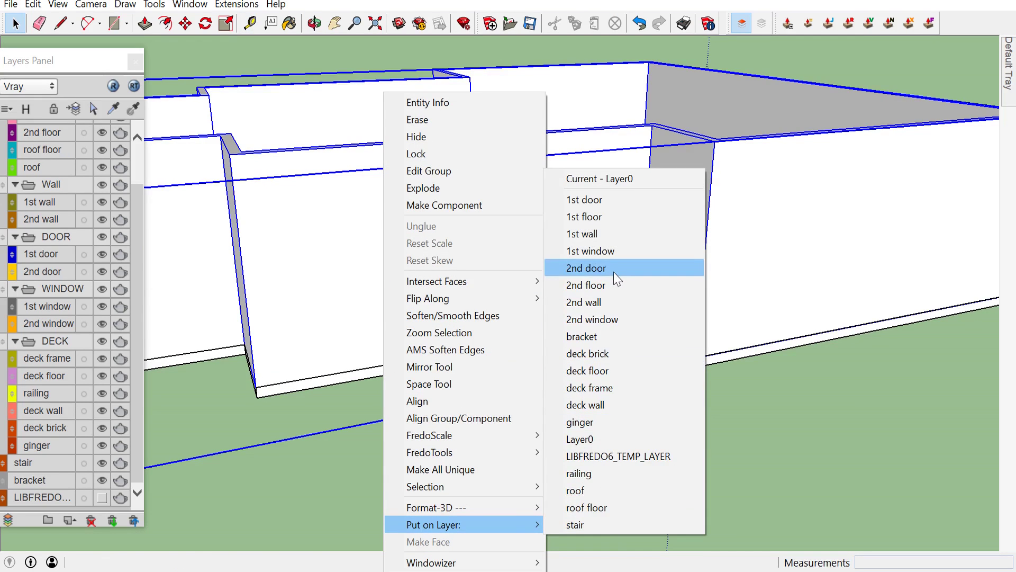
left_click(612, 240)
left_click(705, 414)
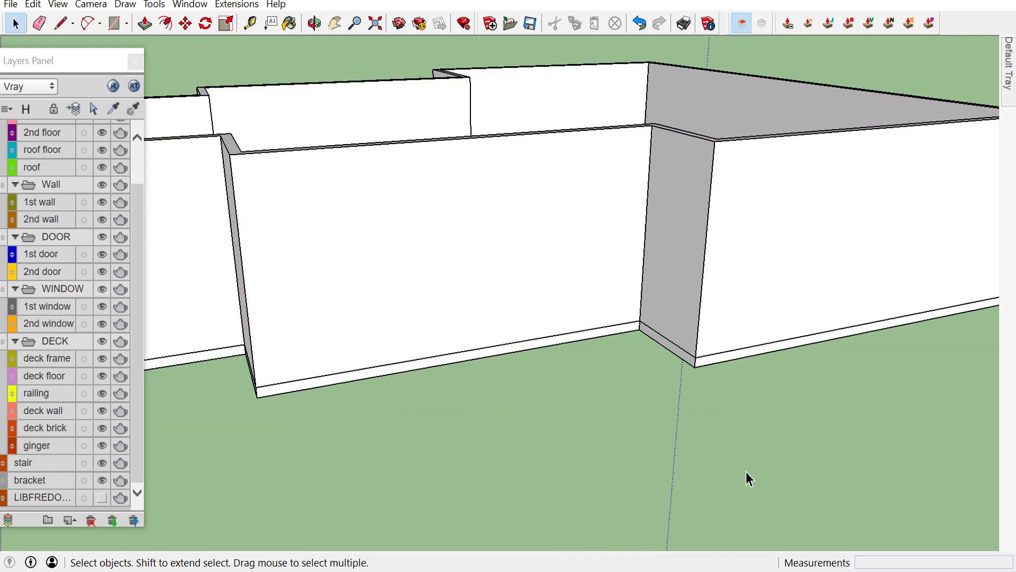
scroll(745, 472, "down", 6)
middle_click_drag(734, 429, 578, 383)
scroll(552, 433, "up", 2)
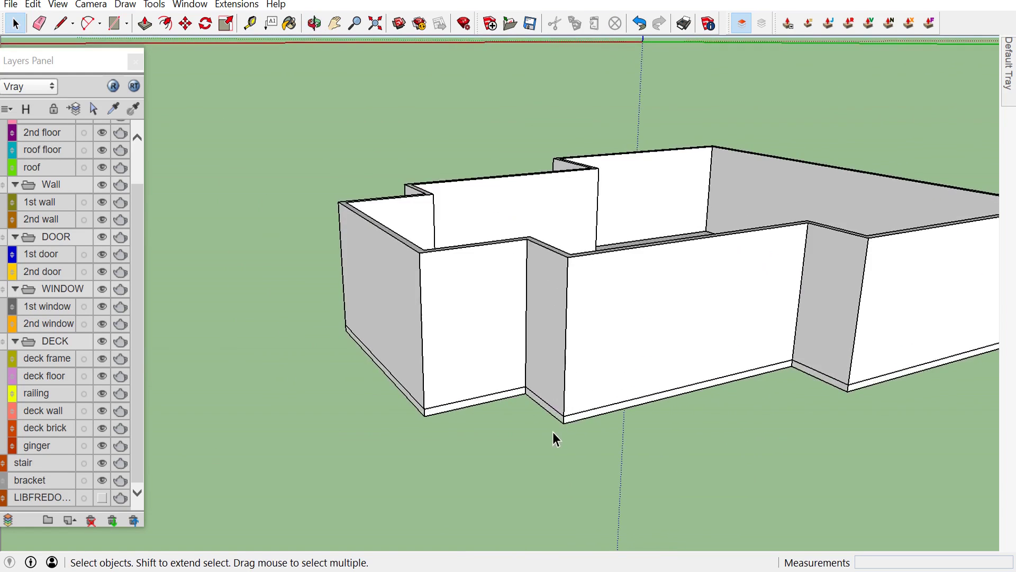
scroll(565, 422, "up", 3)
scroll(583, 414, "up", 2)
Copy the floor slab straight up 420 cm so it rests on the wall tops
left_click(584, 418)
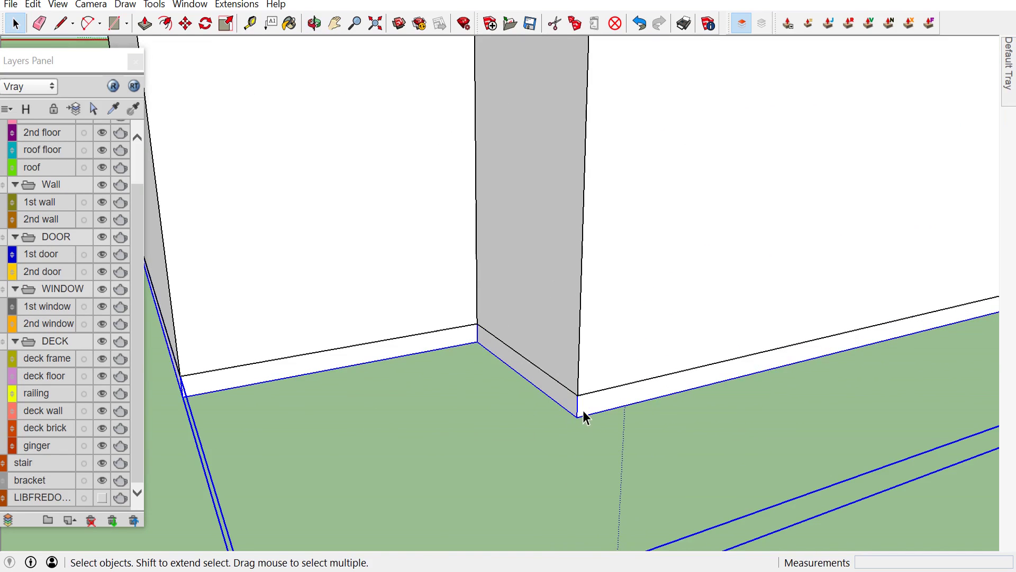
key("m")
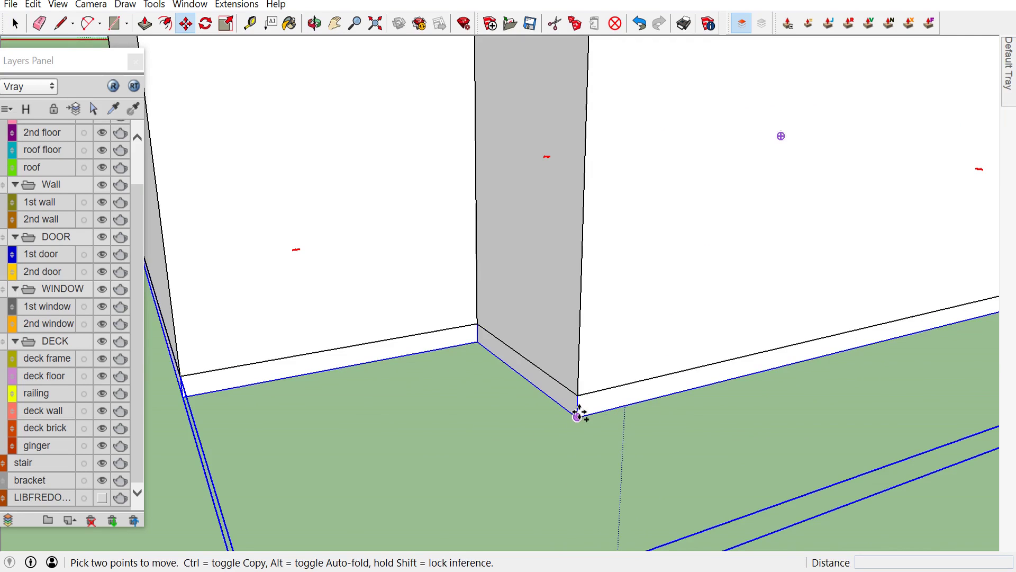
left_click(577, 416)
key("ctrl")
scroll(579, 413, "down", 5)
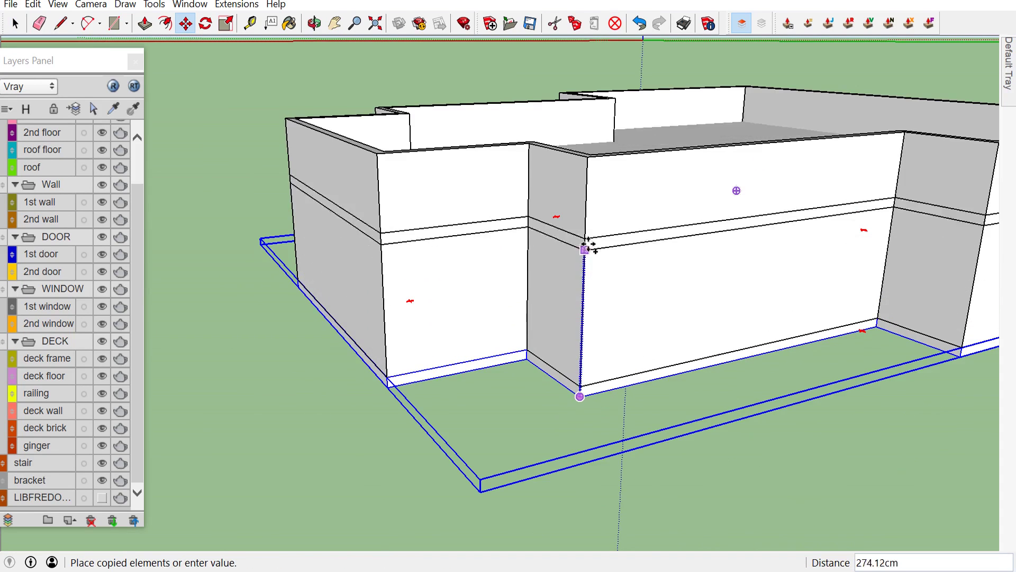
scroll(586, 174, "up", 3)
left_click(589, 137)
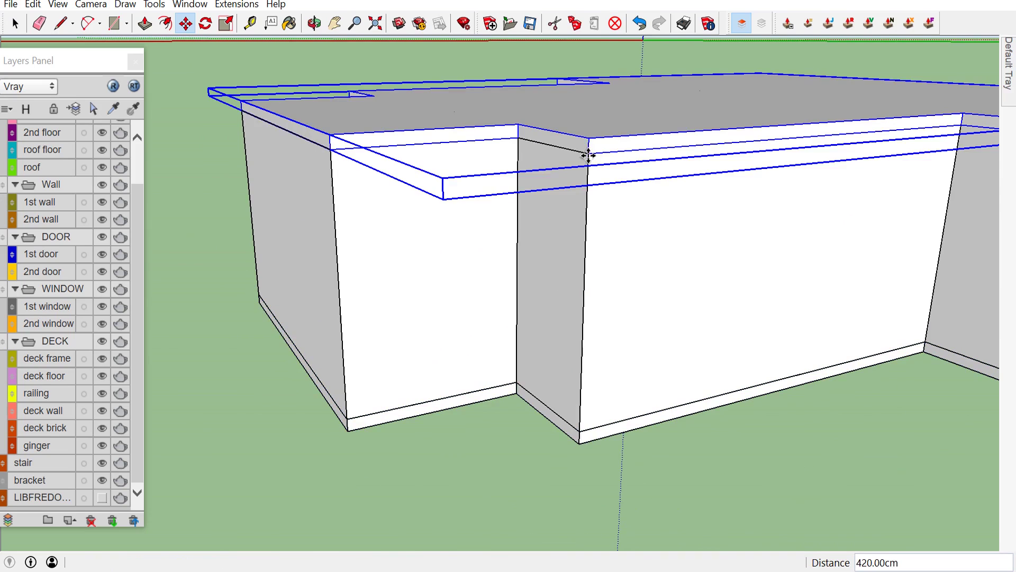
key("space")
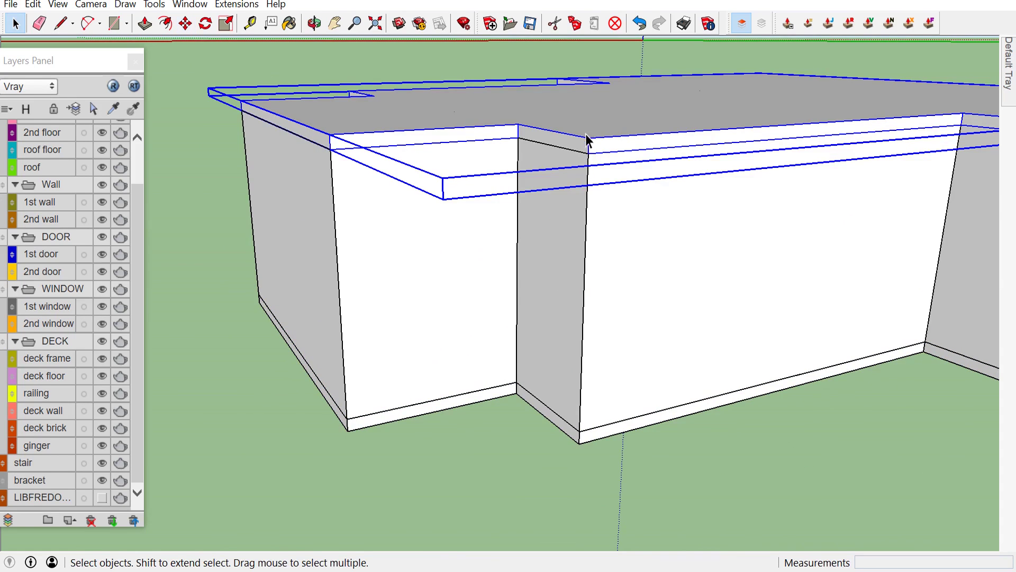
left_click(298, 439)
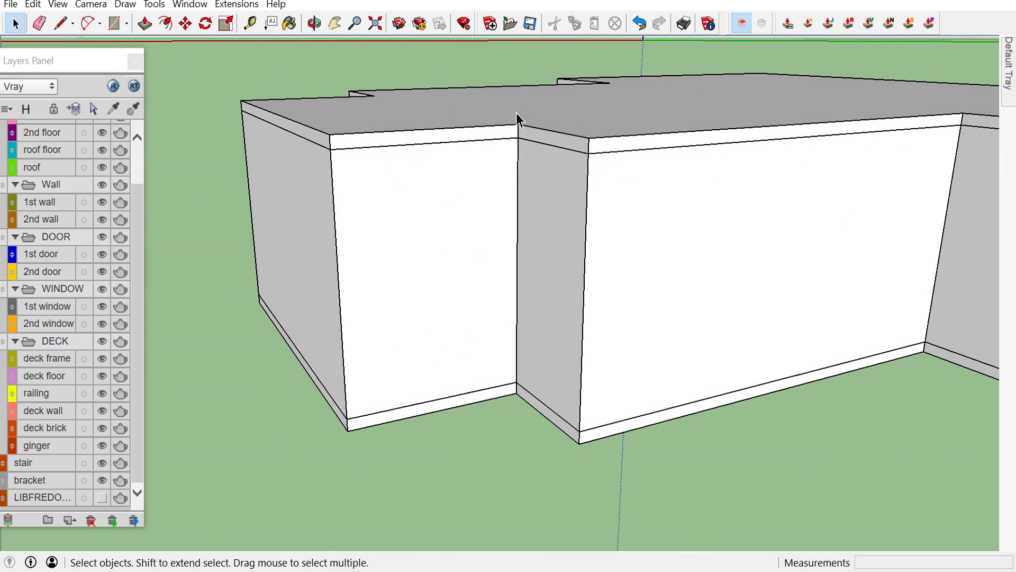
right_click(516, 112)
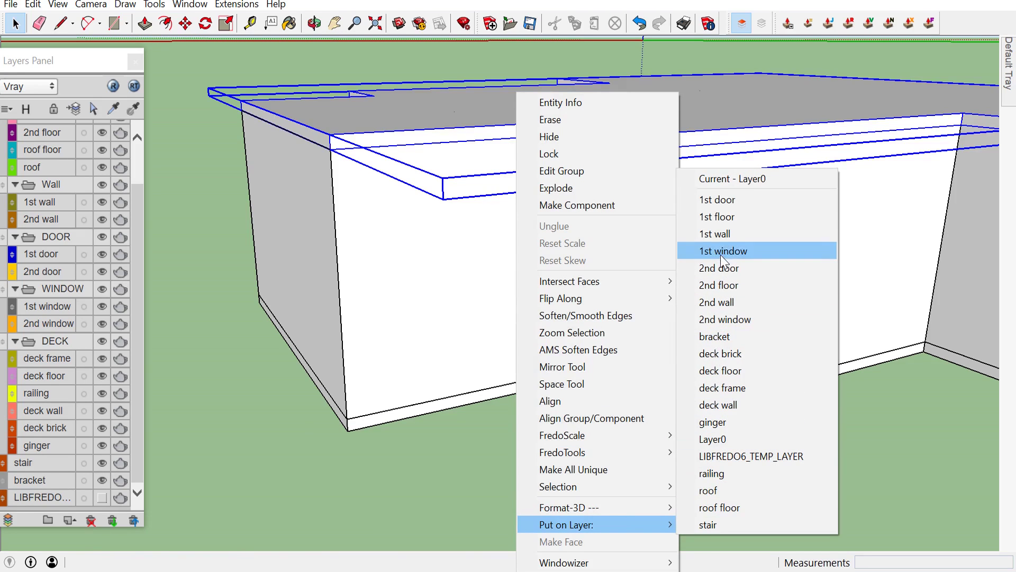
Put the copied slab on the 2nd floor layer and orbit around to check the building
left_click(730, 285)
left_click(375, 499)
mouse_move(340, 420)
middle_mouse_down()
mouse_move(424, 349)
mouse_move(598, 260)
middle_mouse_up()
scroll(424, 350, "down", 5)
scroll(593, 253, "up", 2)
scroll(593, 253, "up", 1)
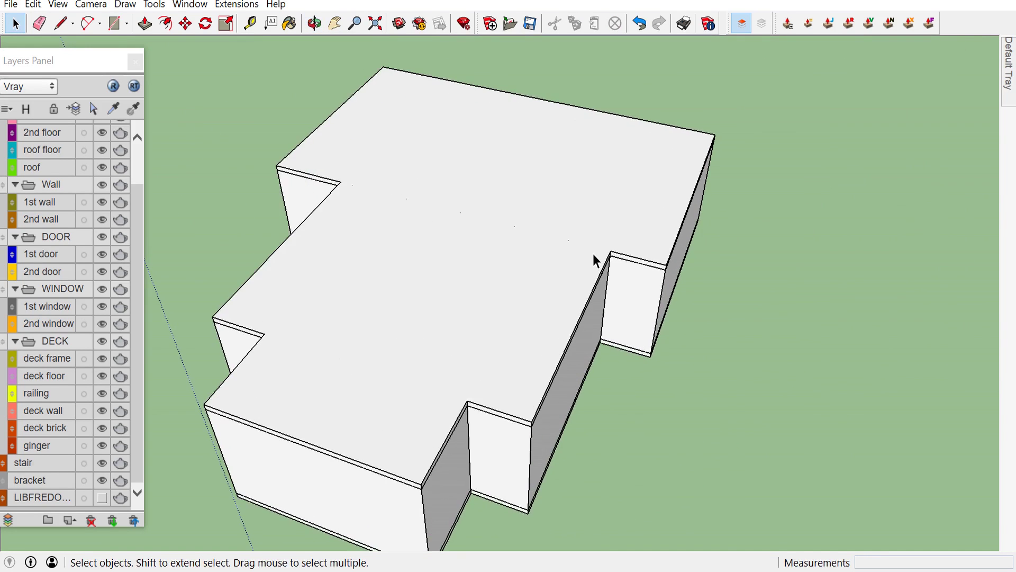
scroll(596, 275, "up", 2)
middle_click_drag(596, 276, 579, 292)
scroll(577, 307, "down", 2)
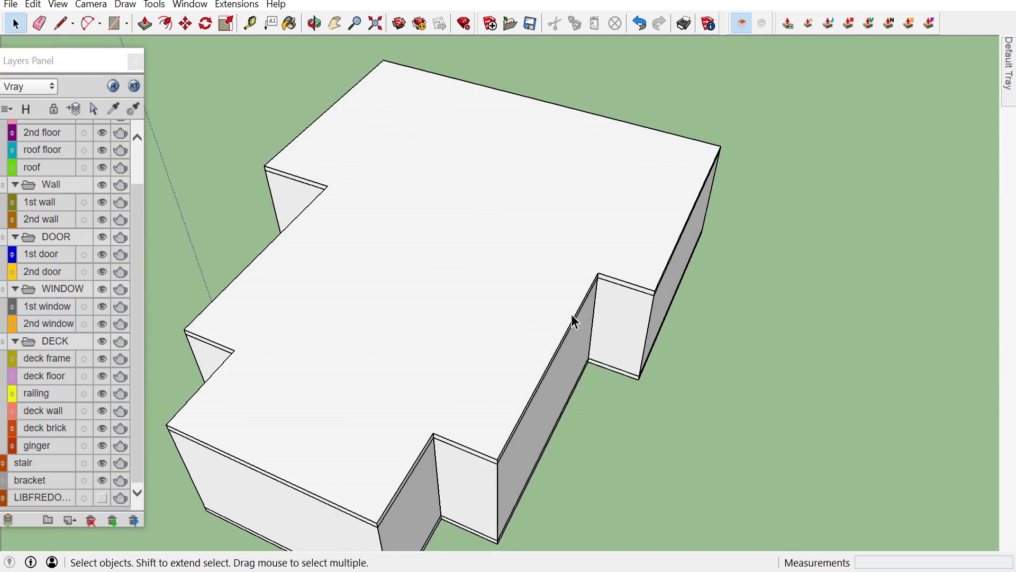
mouse_move(483, 340)
middle_mouse_down()
mouse_move(588, 334)
mouse_move(705, 345)
mouse_move(701, 317)
mouse_move(597, 274)
middle_mouse_up()
scroll(583, 269, "up", 2)
scroll(539, 294, "up", 2)
scroll(536, 297, "up", 1)
key("t")
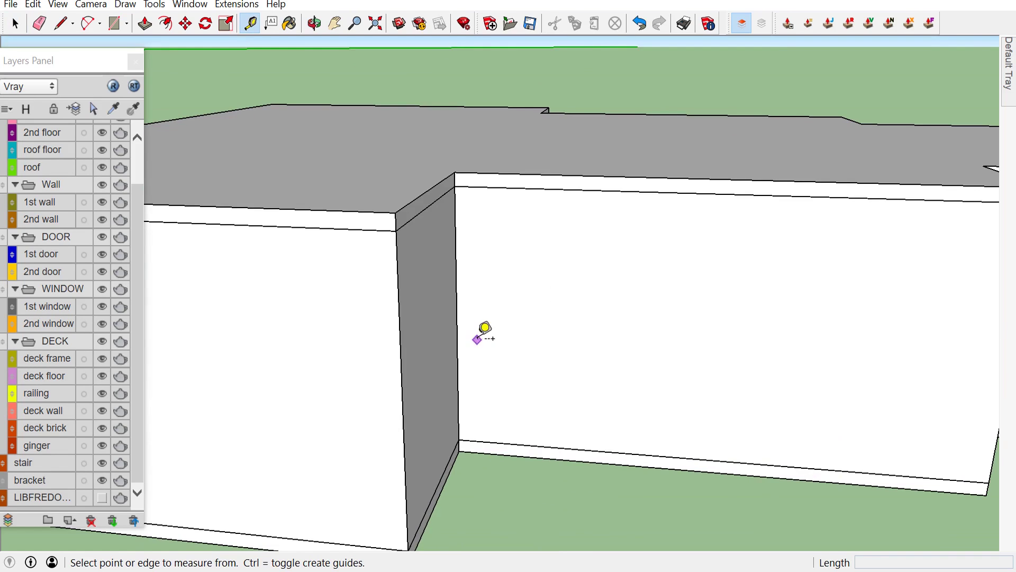
Drop vertical guides on the front wall, 200 cm and 150 cm in from its two corners
left_click(457, 334)
type("200")
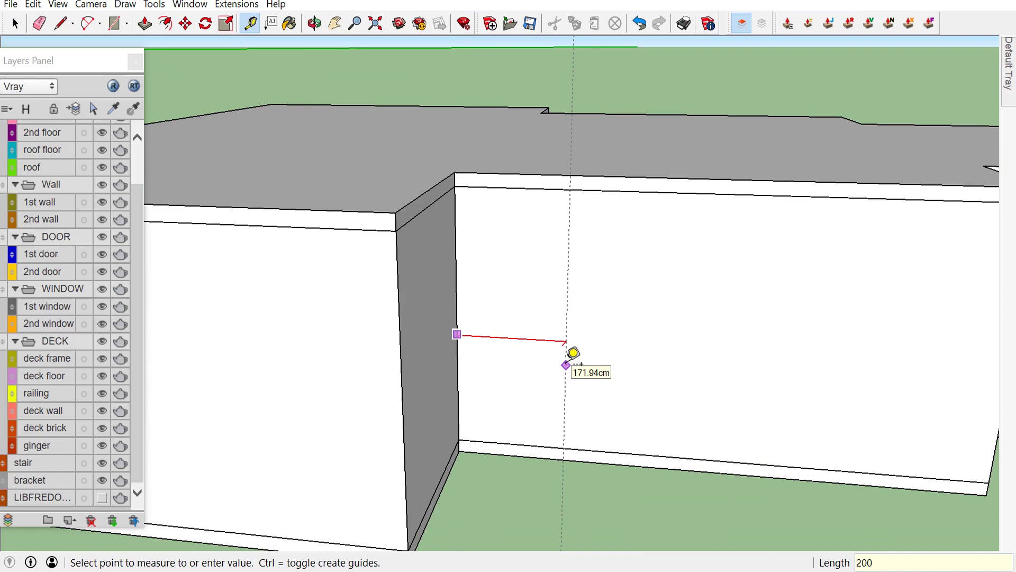
key("Return")
scroll(573, 354, "down", 3)
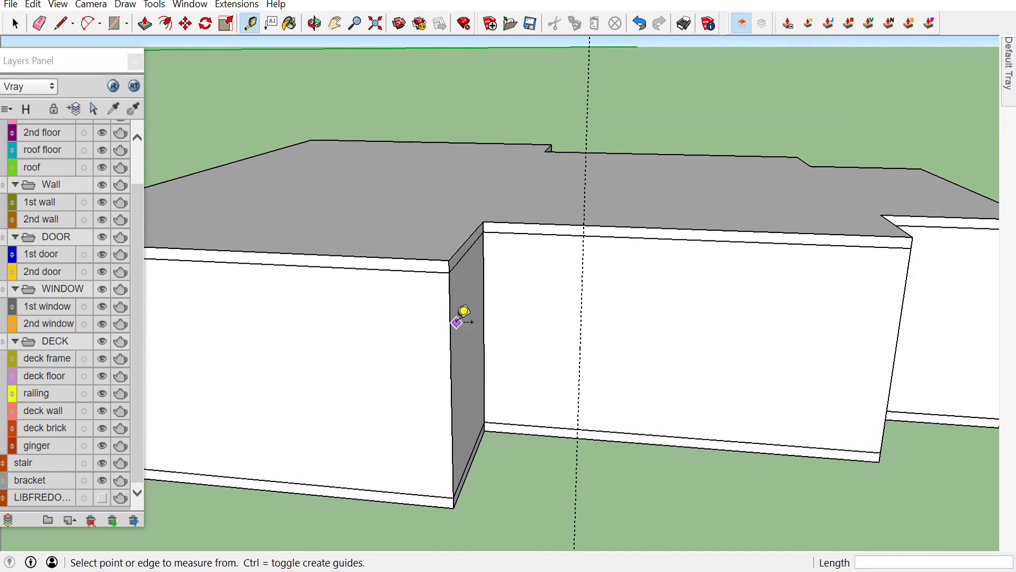
left_click(895, 353)
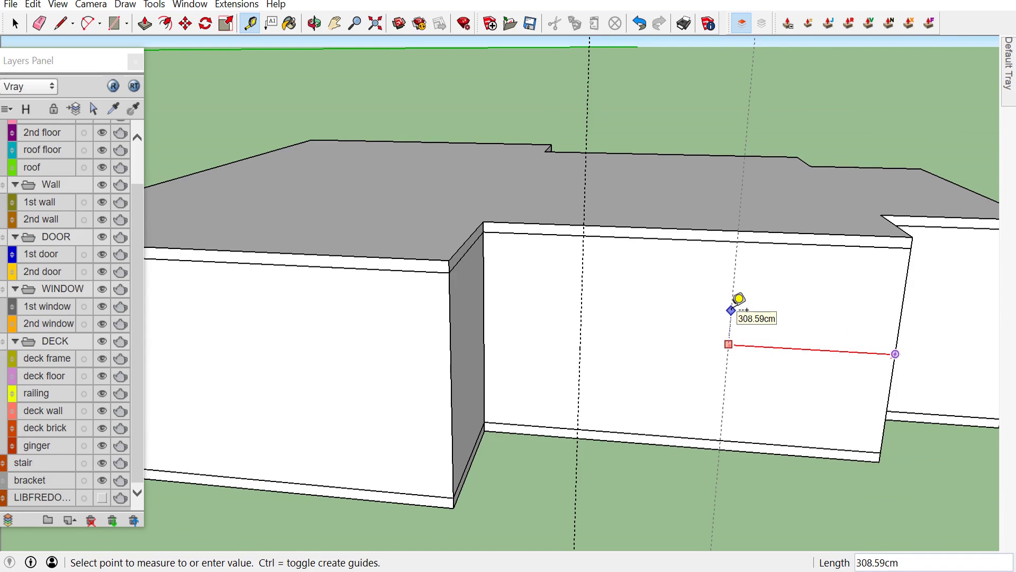
type("450")
key("Return")
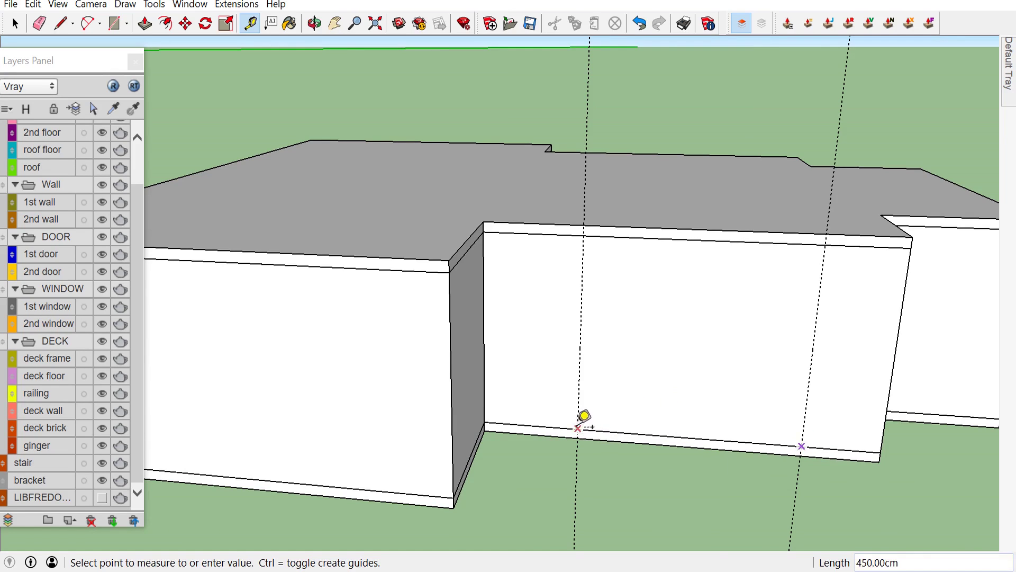
scroll(584, 416, "down", 5)
key("space")
scroll(622, 305, "up", 3)
scroll(602, 275, "up", 4)
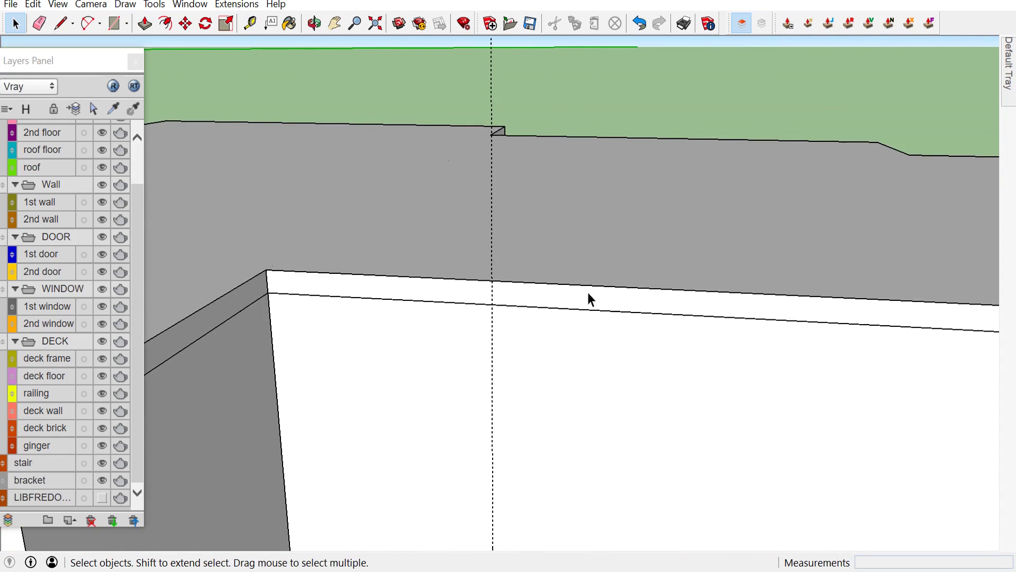
mouse_move(586, 299)
middle_mouse_down()
mouse_move(523, 279)
mouse_move(450, 288)
mouse_move(460, 256)
middle_mouse_up()
key("l")
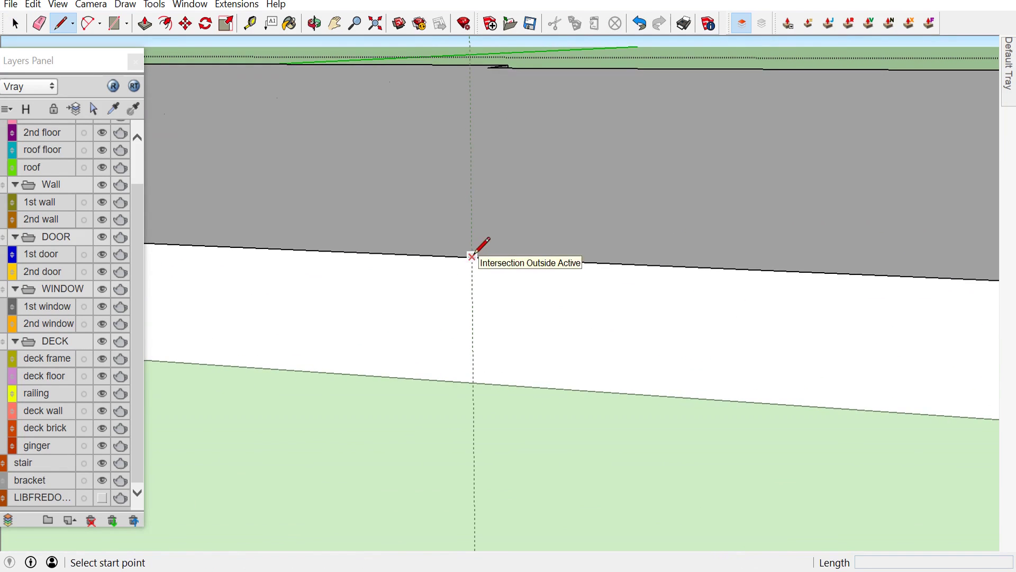
Draw lines where the guides cross the upper slab edge to split off a strip
left_click(472, 256)
mouse_move(433, 345)
middle_mouse_down()
mouse_move(336, 281)
mouse_move(816, 345)
mouse_move(844, 268)
mouse_move(767, 332)
mouse_move(841, 357)
mouse_move(920, 287)
middle_mouse_up()
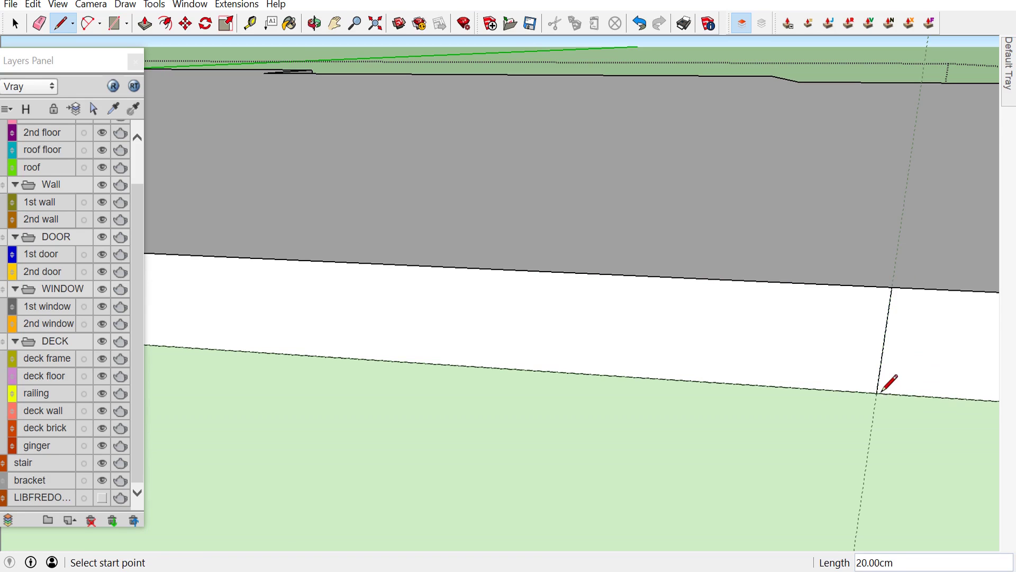
key("space")
Push/Pull the slab strip between the guides outward by 100 cm
left_click(743, 335)
scroll(741, 336, "down", 2)
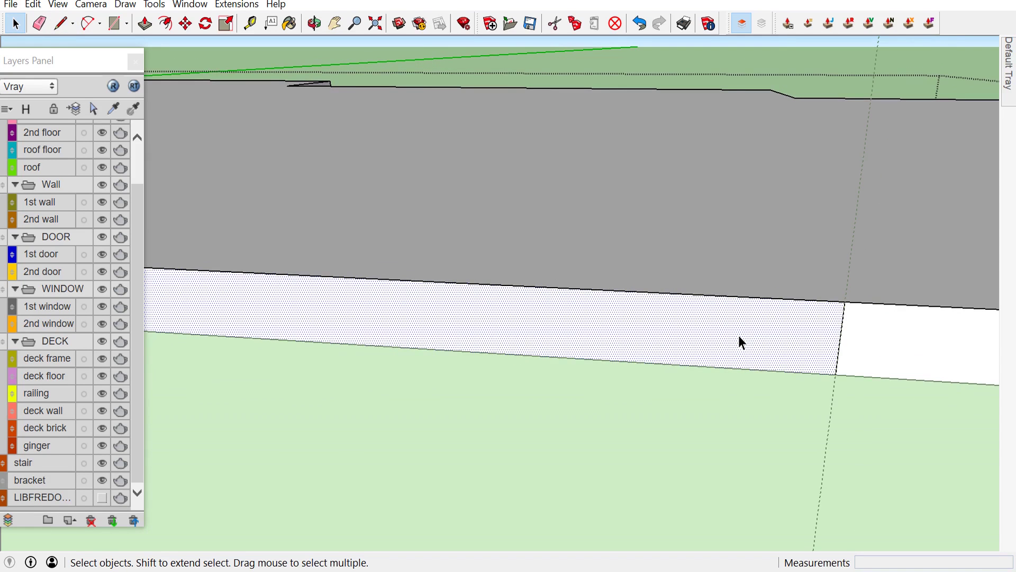
key("o")
key("p")
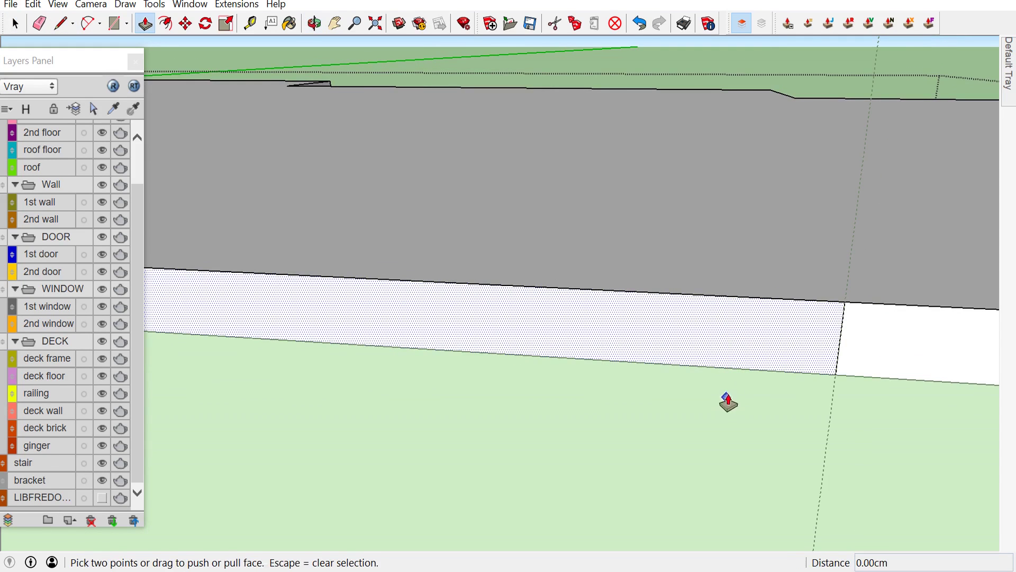
left_click_drag(732, 352, 719, 394)
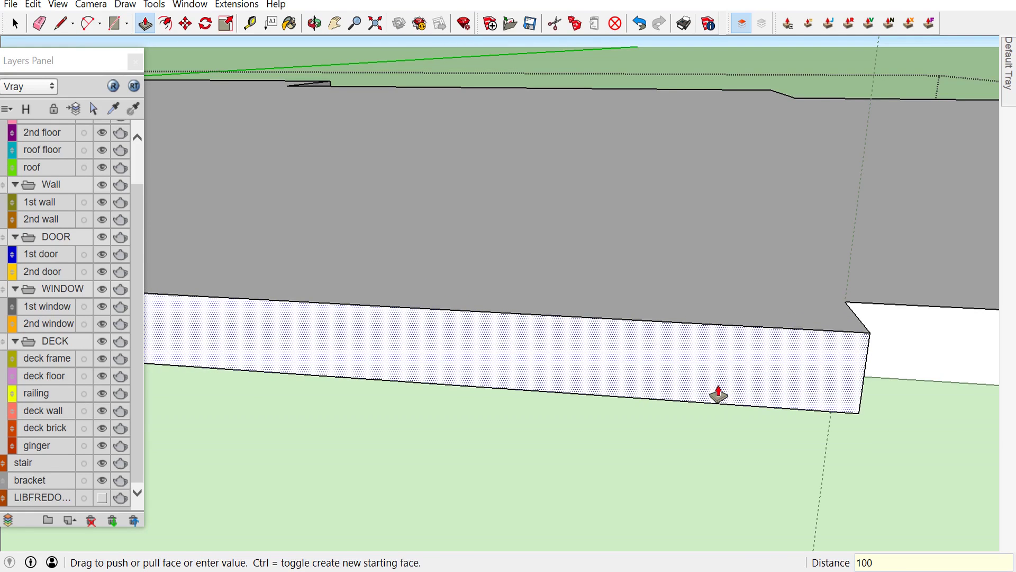
key("Return")
key("space")
scroll(674, 363, "down", 5)
scroll(673, 350, "down", 3)
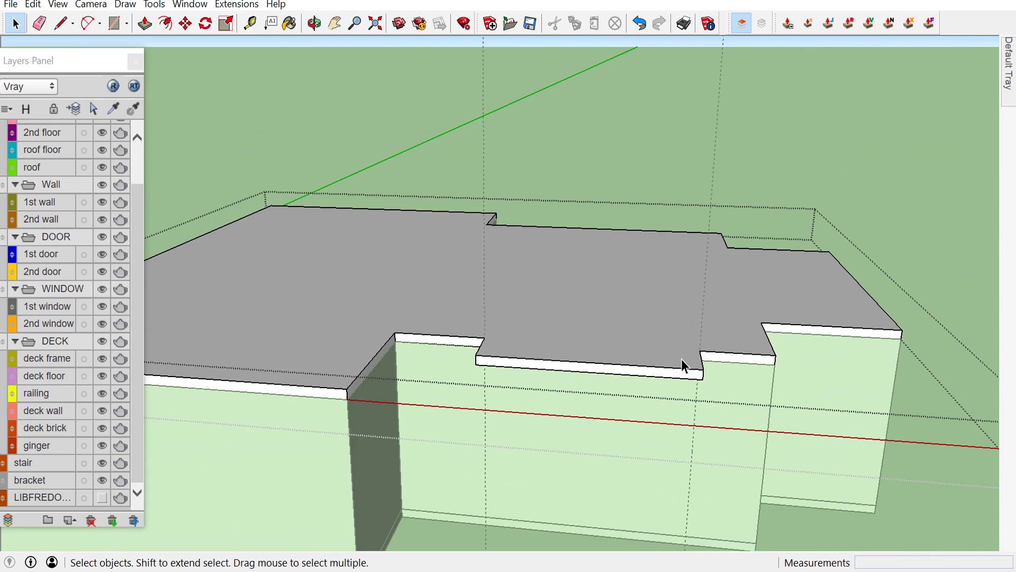
middle_click_drag(729, 140, 647, 295)
scroll(647, 295, "up", 5)
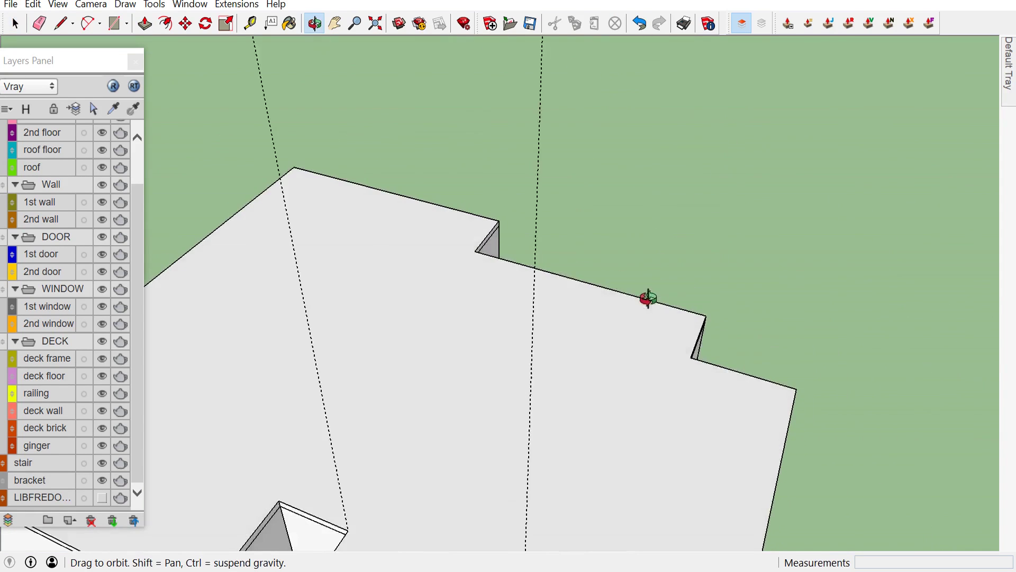
Place a guide along the upper slab's top edge
key("t")
left_click(636, 292)
scroll(666, 240, "down", 3)
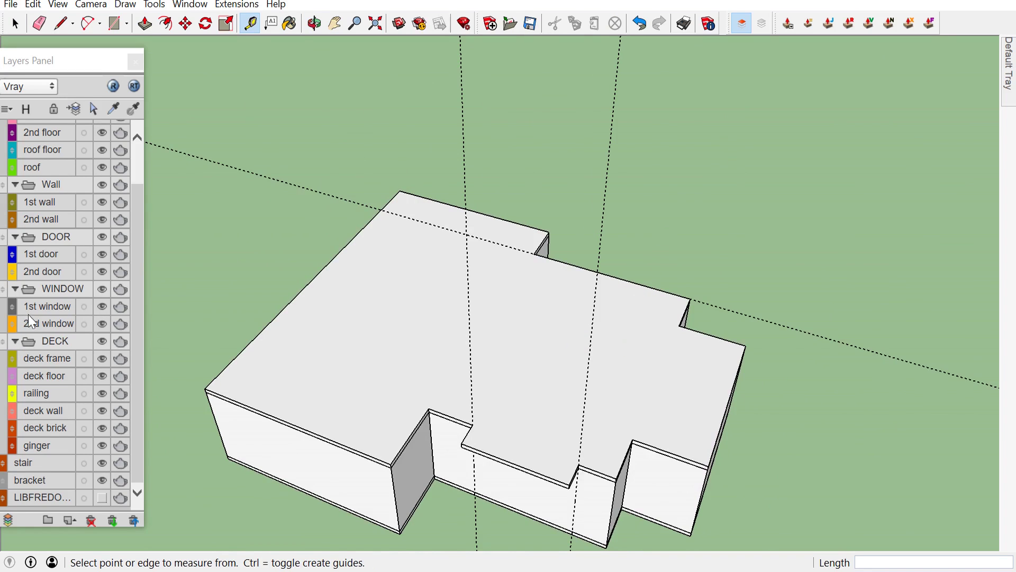
Start the 1001bit Vertical wall tool with 20 cm thickness and 340 cm height
left_click(241, 6)
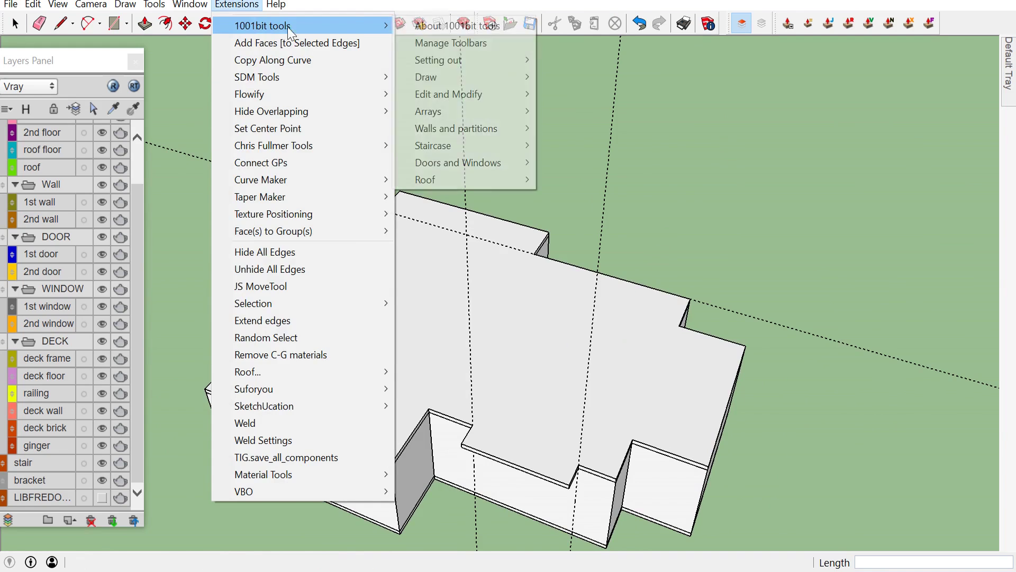
mouse_move(455, 128)
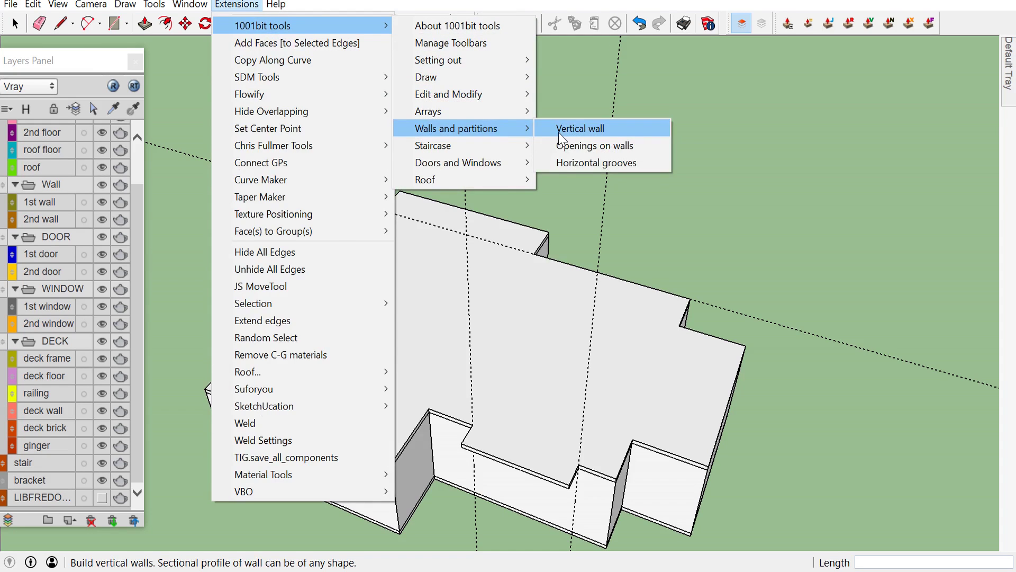
left_click(561, 130)
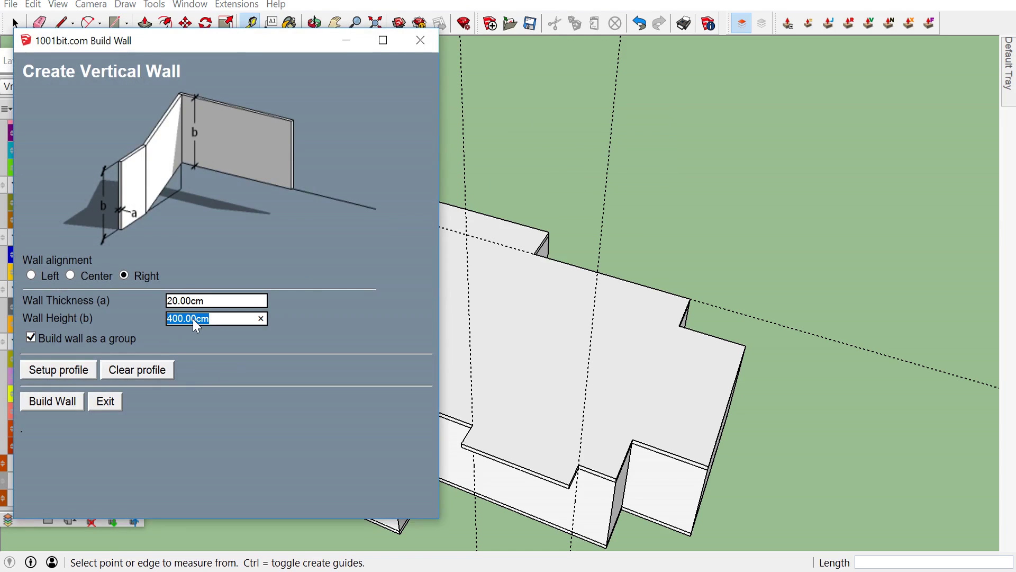
type("340")
left_click(59, 406)
Start upper-floor walls at the slab's top corner, placing 300, 200, 450 and 100 cm segments
scroll(416, 106, "up", 5)
mouse_move(415, 106)
middle_mouse_down()
mouse_move(442, 170)
mouse_move(333, 106)
middle_mouse_up()
scroll(334, 106, "up", 3)
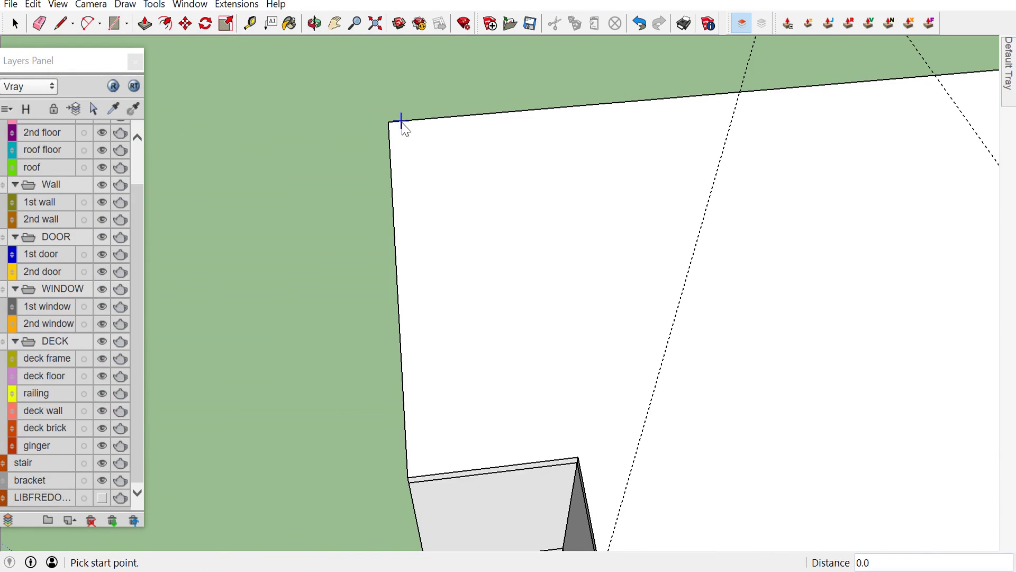
left_click(388, 122)
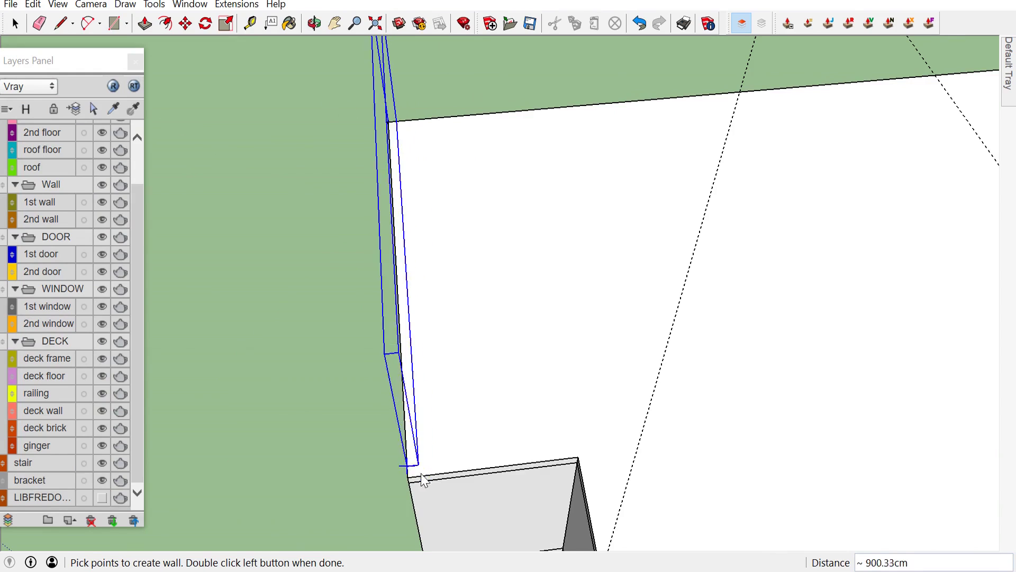
scroll(414, 475, "up", 2)
scroll(408, 481, "up", 2)
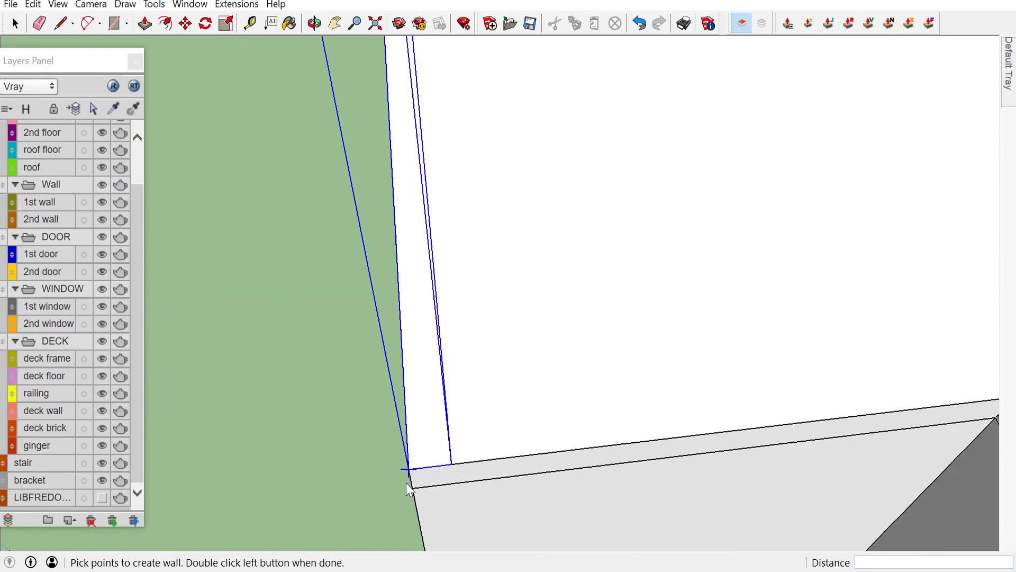
left_click(414, 472)
scroll(414, 472, "down", 2)
scroll(434, 355, "down", 2)
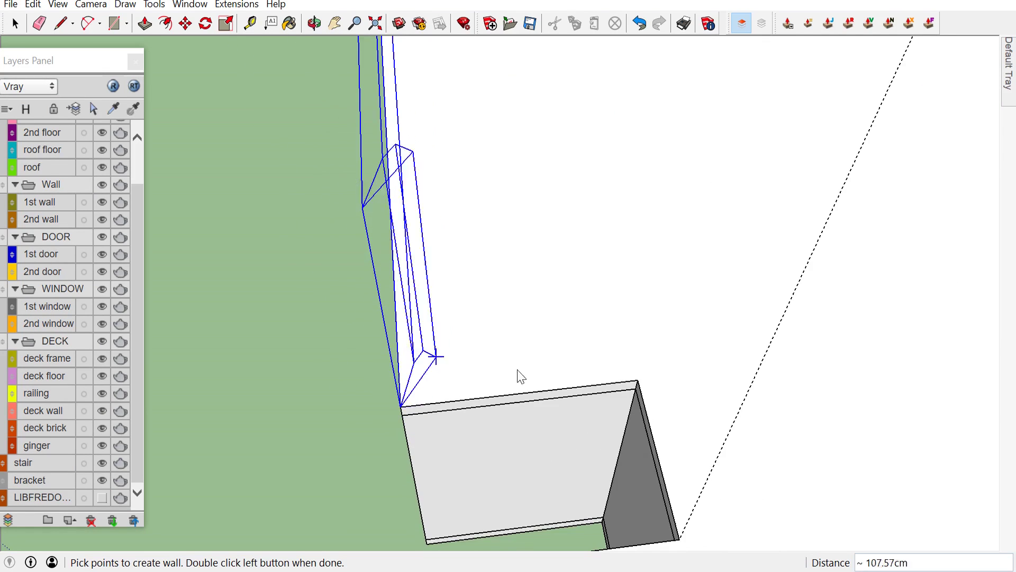
scroll(643, 395, "up", 1)
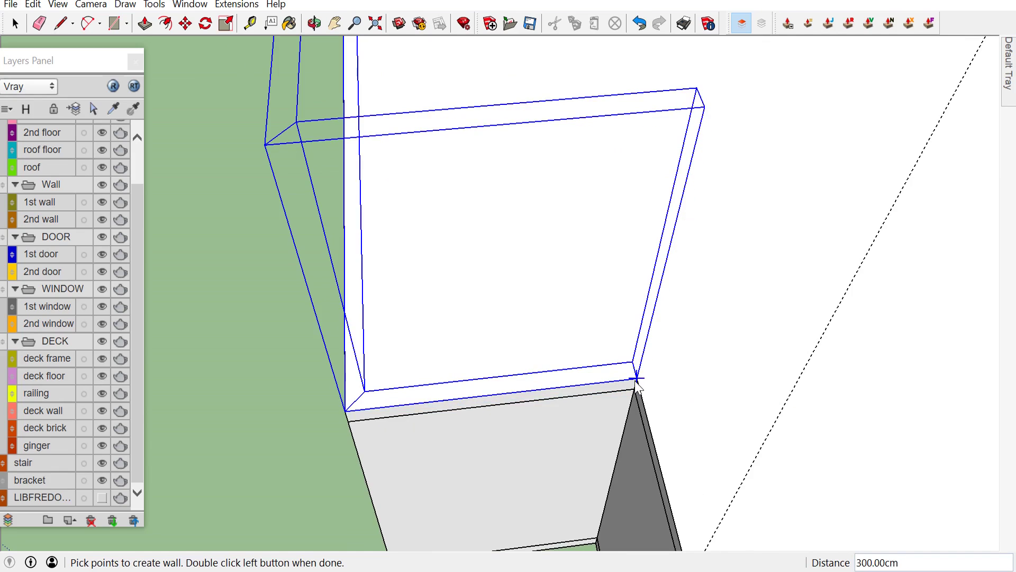
left_click(637, 378)
scroll(636, 381, "down", 2)
scroll(640, 391, "down", 1)
scroll(651, 423, "up", 1)
scroll(659, 439, "up", 1)
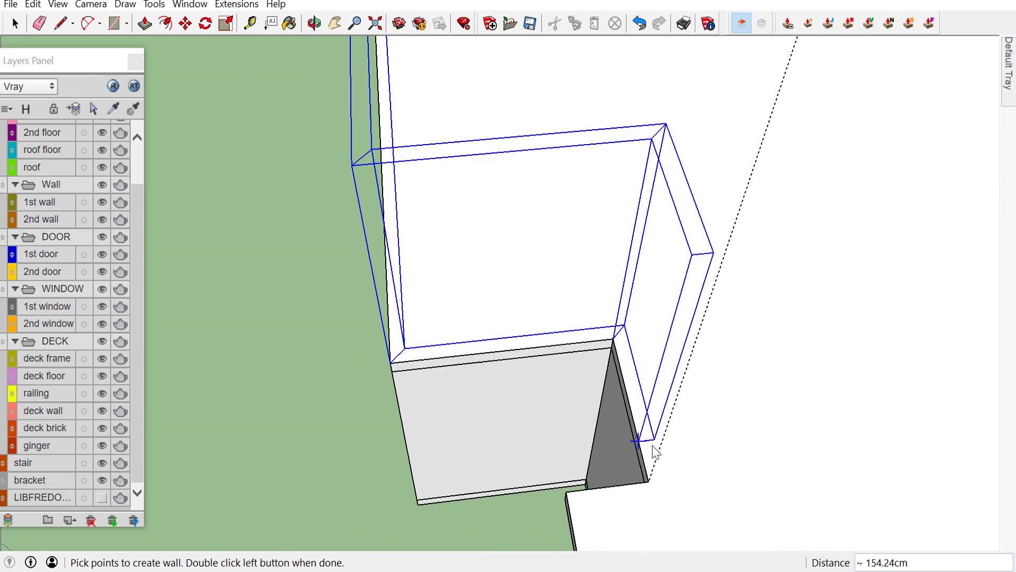
left_click(649, 482)
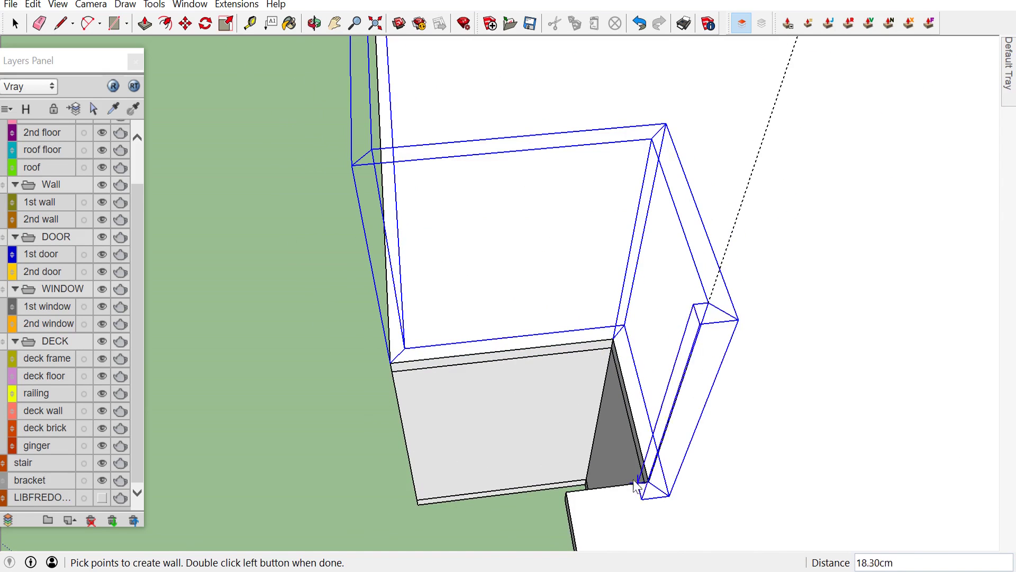
scroll(570, 495, "down", 1)
scroll(571, 495, "down", 2)
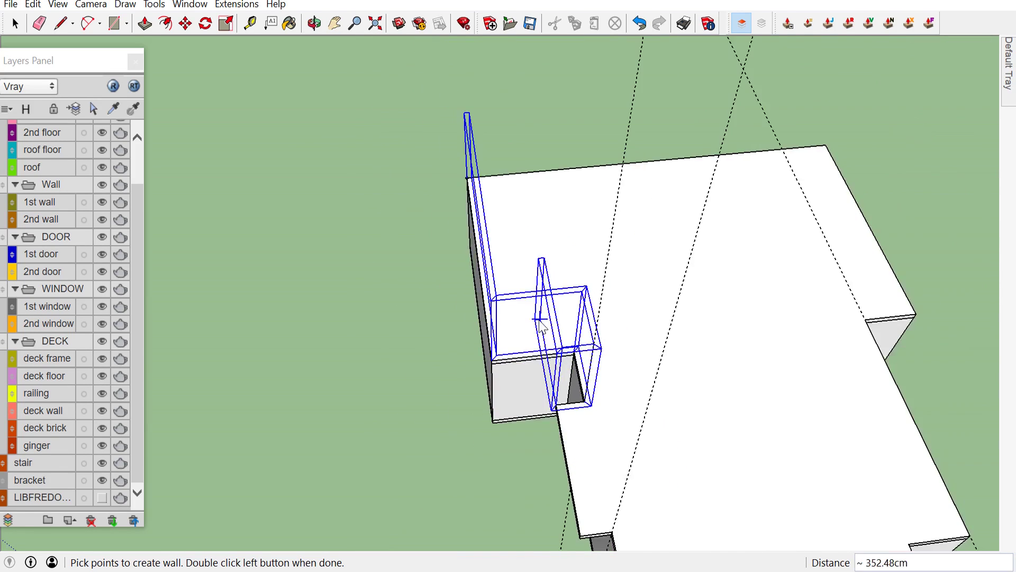
scroll(577, 492, "down", 1)
scroll(590, 493, "up", 1)
middle_click_drag(589, 488, 569, 434)
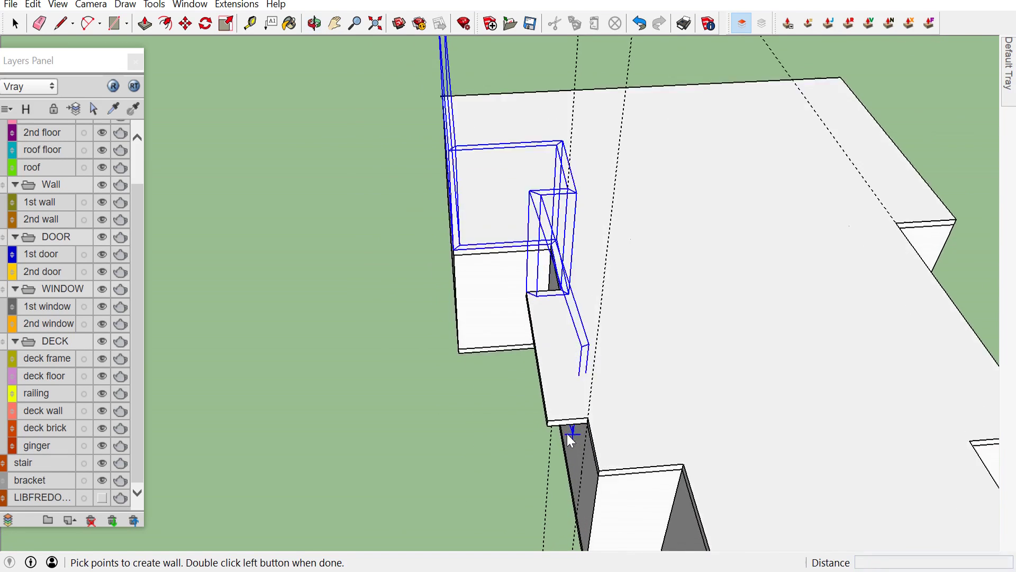
scroll(555, 424, "up", 3)
left_click(528, 410)
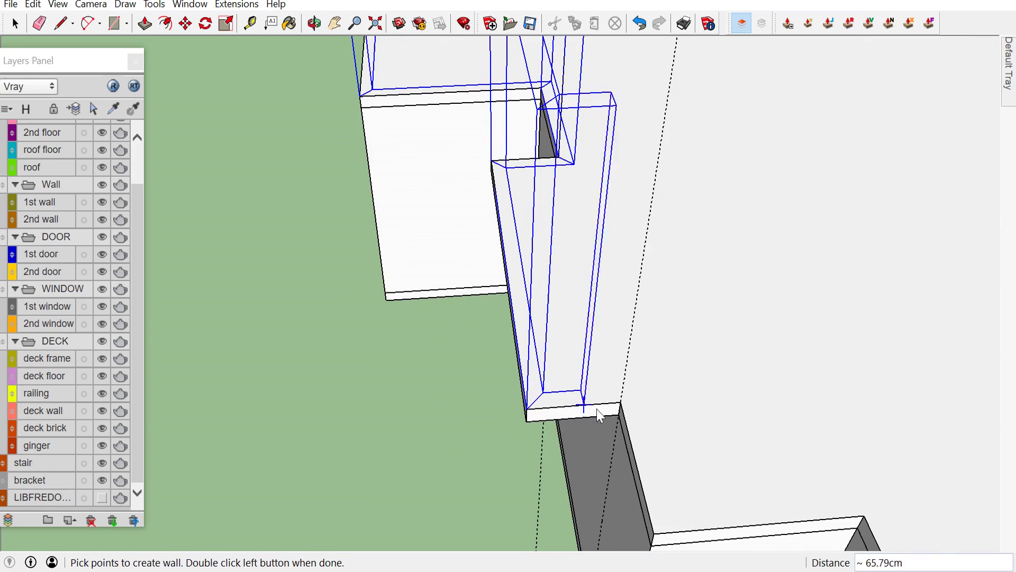
left_click(621, 405)
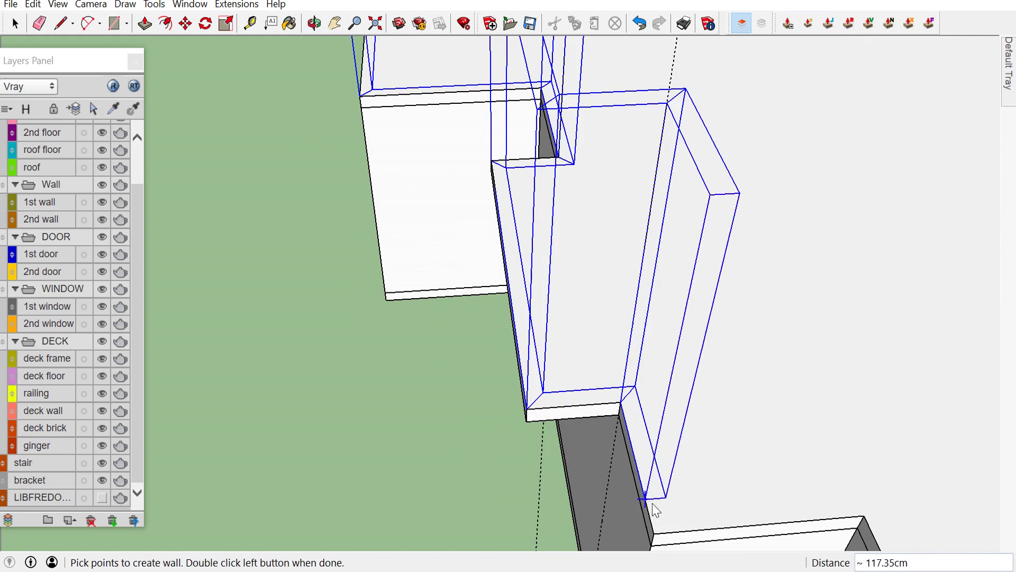
Carry the walls to the slab's front corner with a 1400 cm segment and finish them
scroll(656, 537, "down", 5)
mouse_move(655, 537)
middle_mouse_down()
mouse_move(783, 400)
mouse_move(618, 367)
middle_mouse_up()
scroll(642, 510, "up", 3)
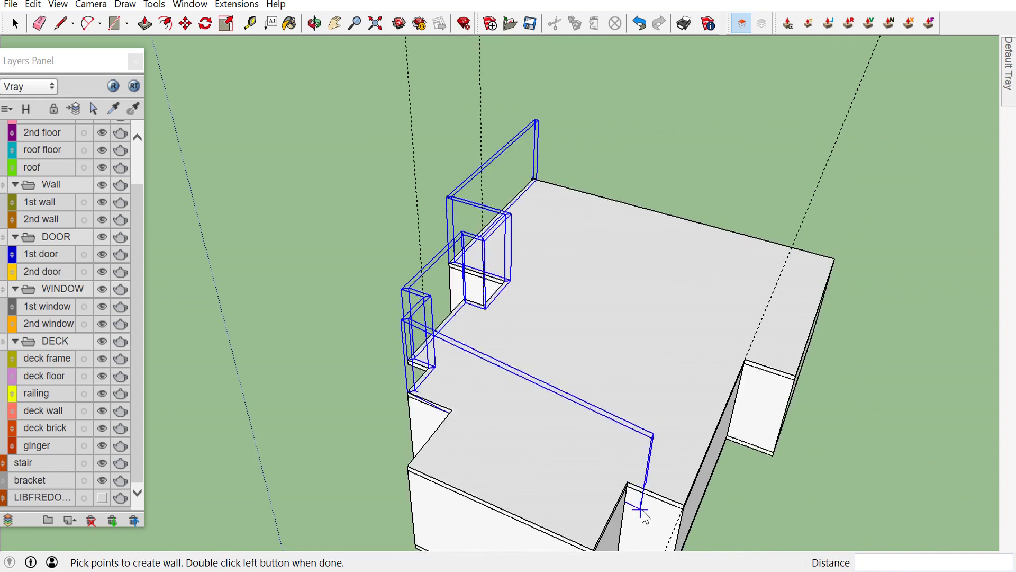
scroll(662, 510, "up", 3)
scroll(697, 509, "down", 3)
middle_click_drag(696, 508, 720, 336)
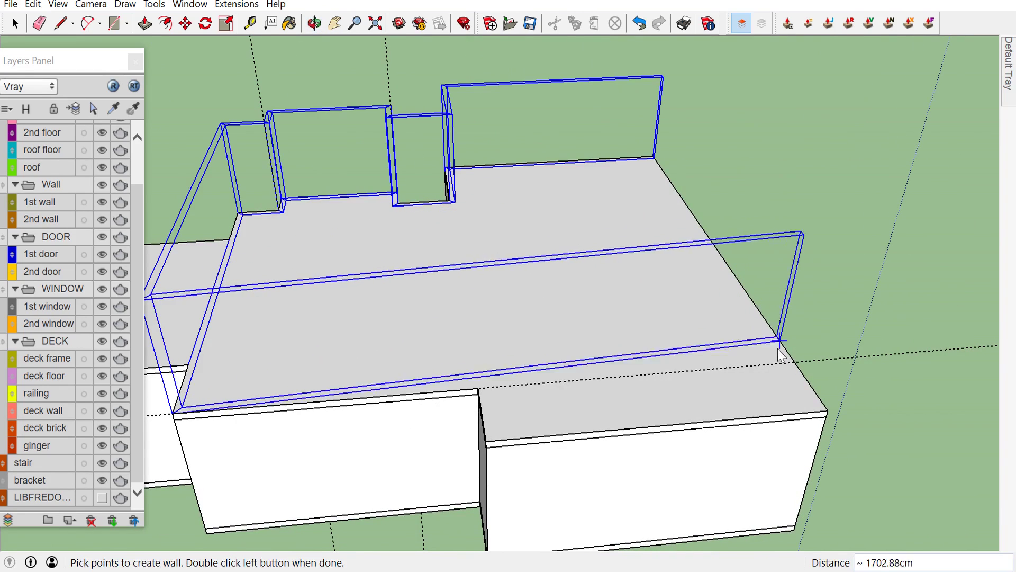
scroll(788, 359, "up", 2)
scroll(788, 360, "up", 3)
scroll(792, 366, "down", 3)
mouse_move(787, 331)
middle_mouse_down()
mouse_move(516, 301)
mouse_move(657, 418)
middle_mouse_up()
scroll(517, 299, "down", 2)
scroll(615, 373, "up", 3)
scroll(630, 418, "up", 2)
scroll(655, 406, "up", 2)
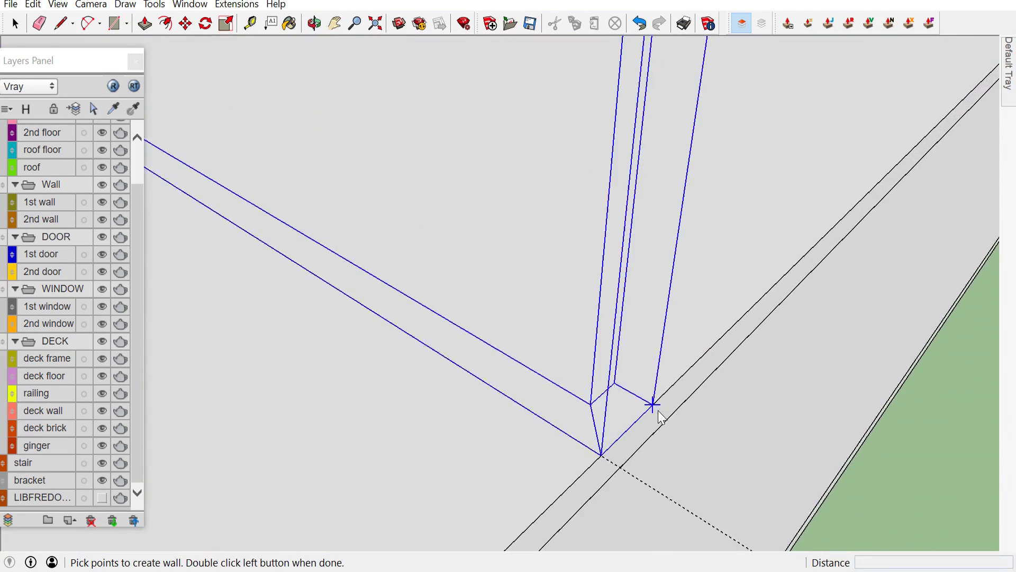
scroll(579, 352, "down", 2)
scroll(584, 346, "down", 2)
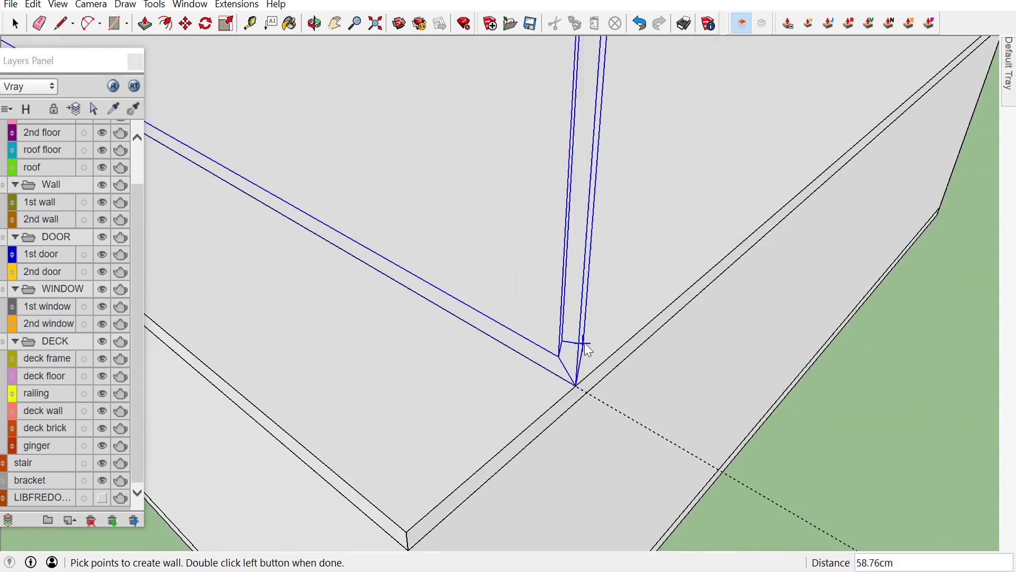
scroll(582, 354, "down", 3)
mouse_move(581, 356)
middle_mouse_down()
mouse_move(713, 279)
mouse_move(831, 351)
middle_mouse_up()
scroll(874, 333, "up", 3)
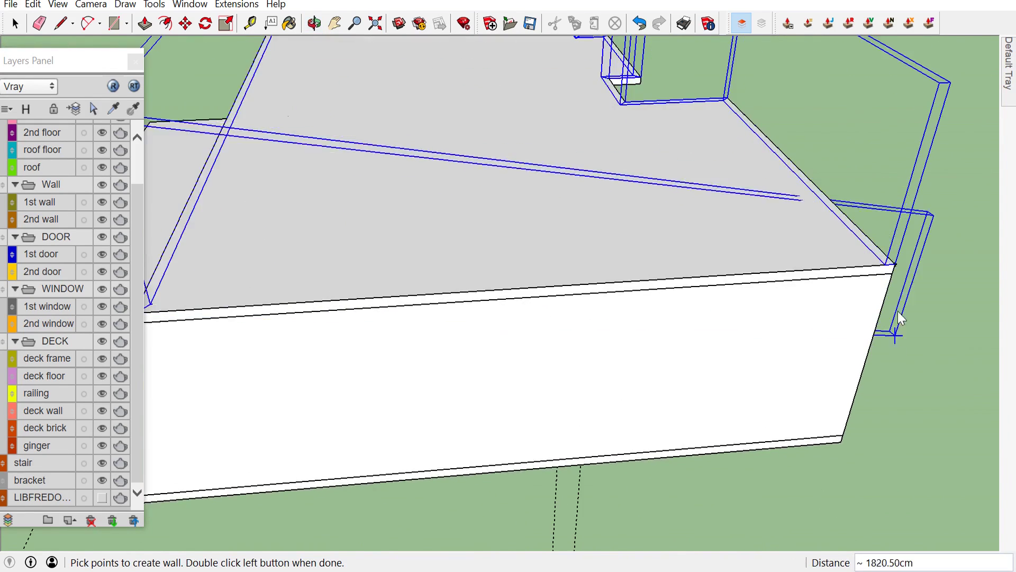
scroll(913, 271, "up", 2)
scroll(903, 247, "up", 2)
scroll(887, 241, "up", 2)
scroll(885, 248, "up", 1)
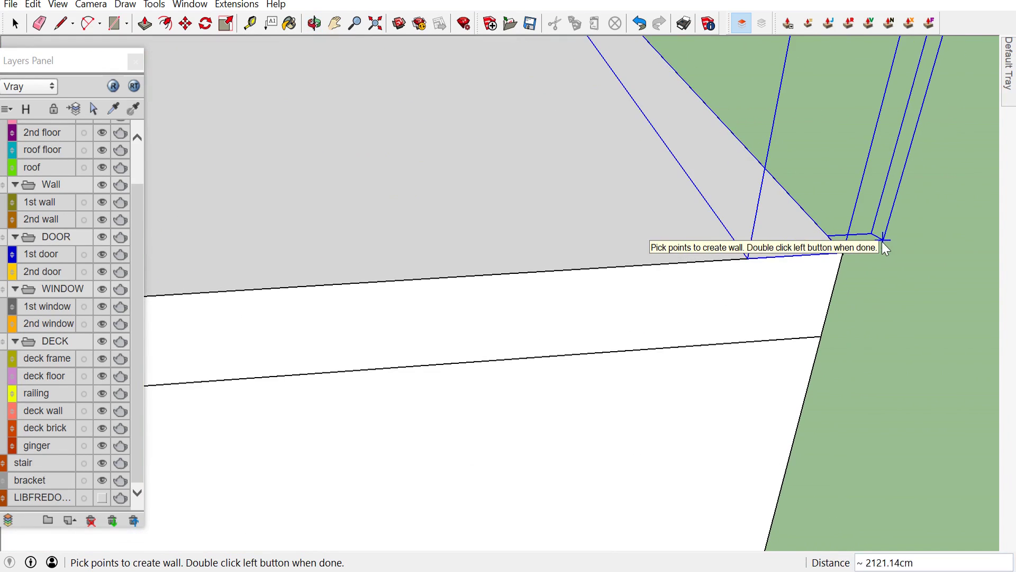
left_click(842, 254)
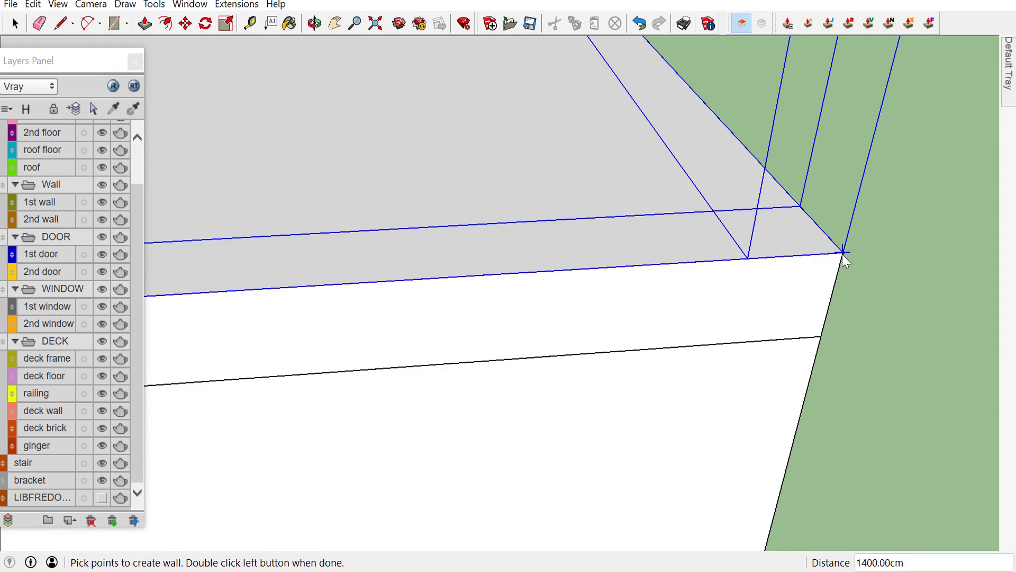
double_click(878, 333)
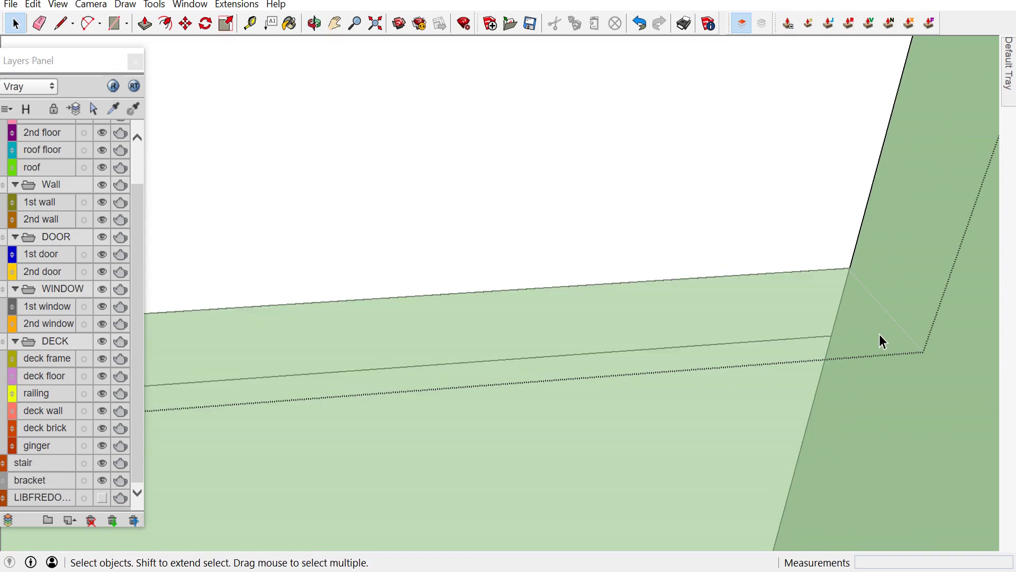
Turn off X-ray display to see the new walls as solid
scroll(895, 347, "down", 3)
scroll(503, 383, "up", 3)
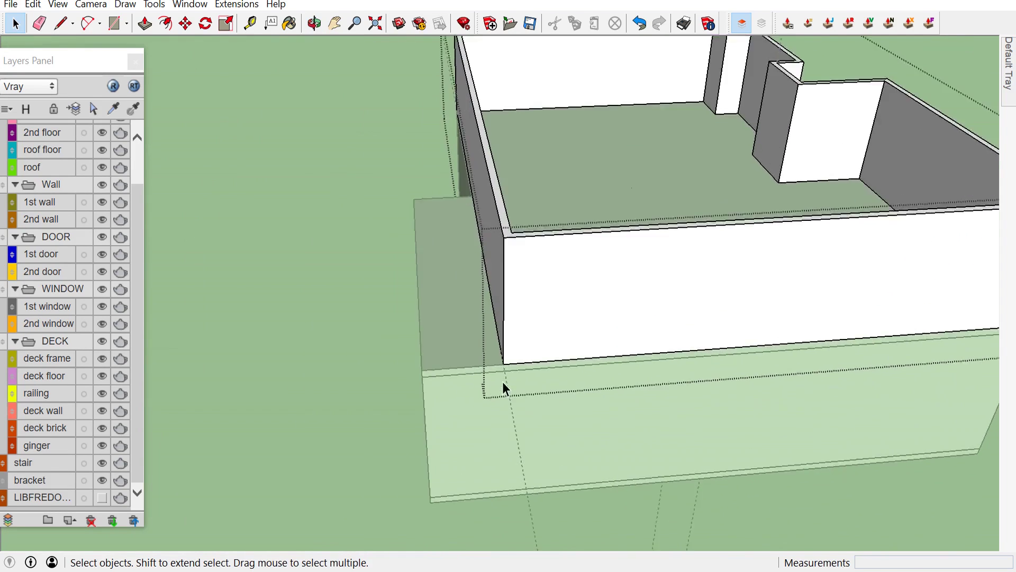
scroll(504, 370, "up", 3)
scroll(519, 370, "up", 2)
mouse_move(519, 370)
middle_mouse_down()
mouse_move(616, 275)
mouse_move(217, 422)
middle_mouse_up()
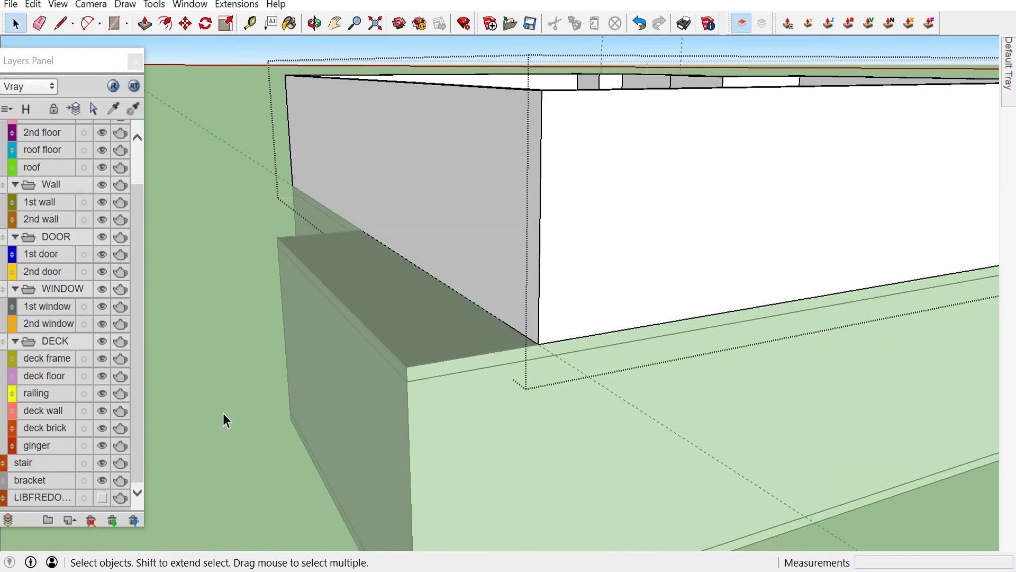
key("alt+x")
Put the new wall group on the 2nd wall layer
right_click(476, 208)
mouse_move(556, 525)
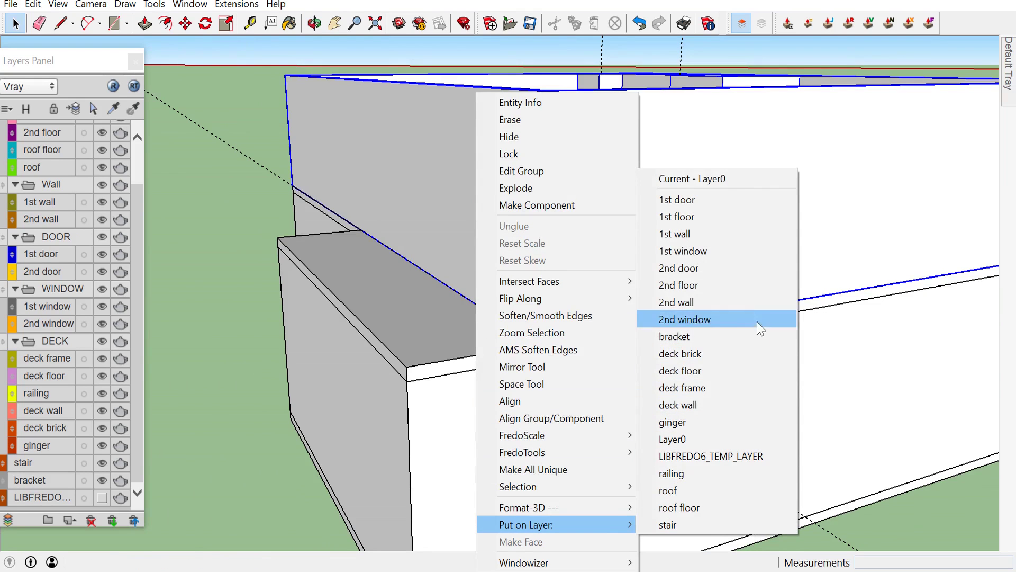
left_click(723, 304)
scroll(281, 229, "down", 2)
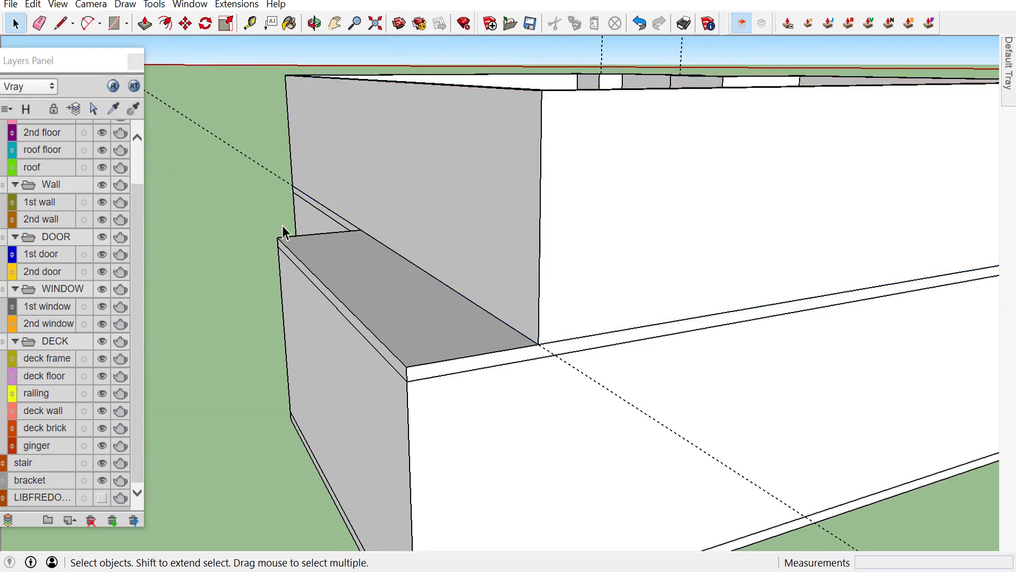
scroll(297, 254, "down", 3)
mouse_move(297, 254)
middle_mouse_down()
mouse_move(741, 424)
mouse_move(460, 340)
mouse_move(672, 327)
mouse_move(372, 347)
mouse_move(773, 295)
middle_mouse_up()
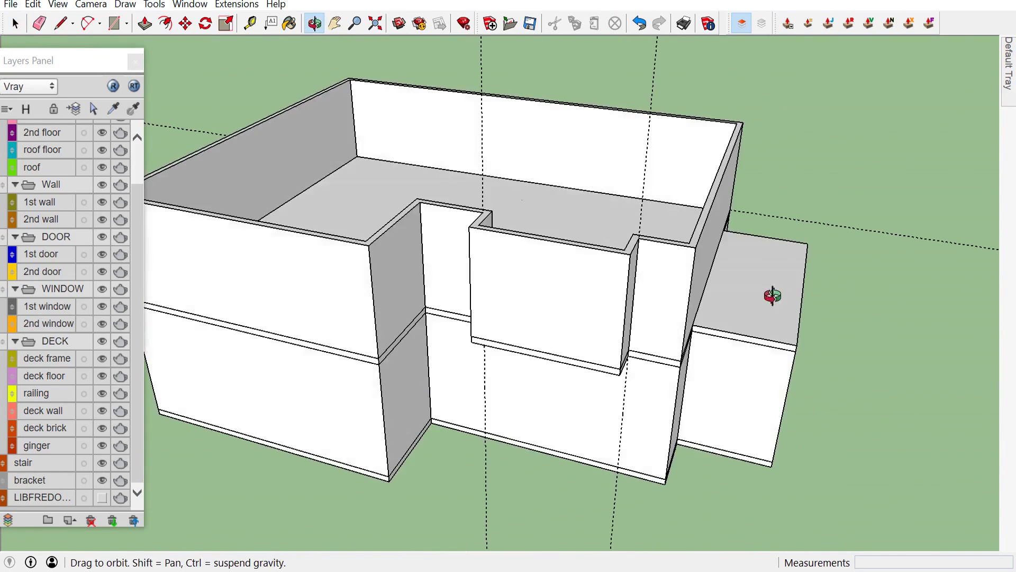
Copy the floor slab group with Move+Ctrl from its corner onto the top of the upper walls
scroll(620, 386, "up", 1)
scroll(619, 387, "up", 1)
scroll(620, 387, "up", 3)
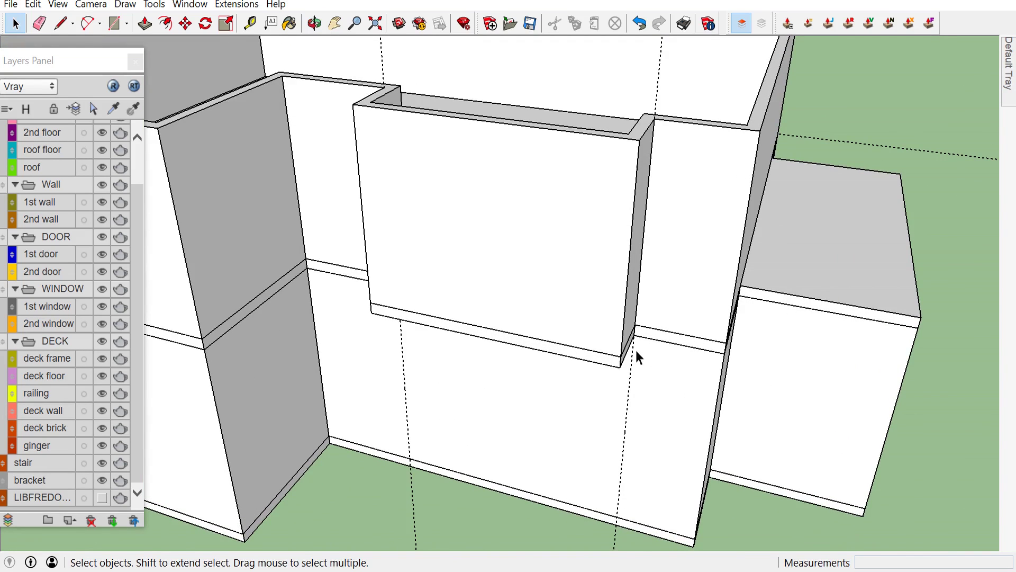
left_click(819, 263)
scroll(818, 263, "up", 1)
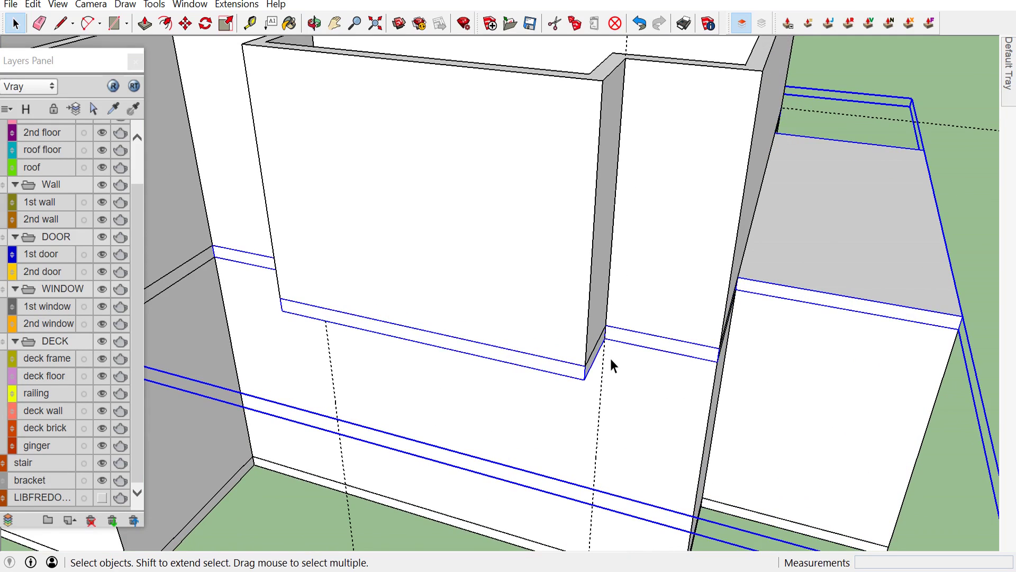
key("m")
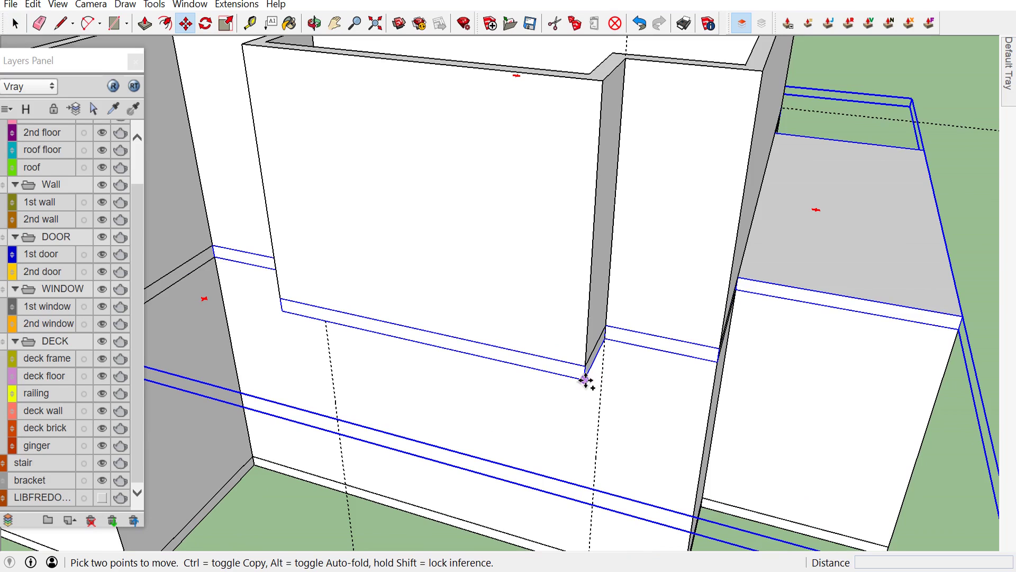
key("ctrl")
left_click(585, 380)
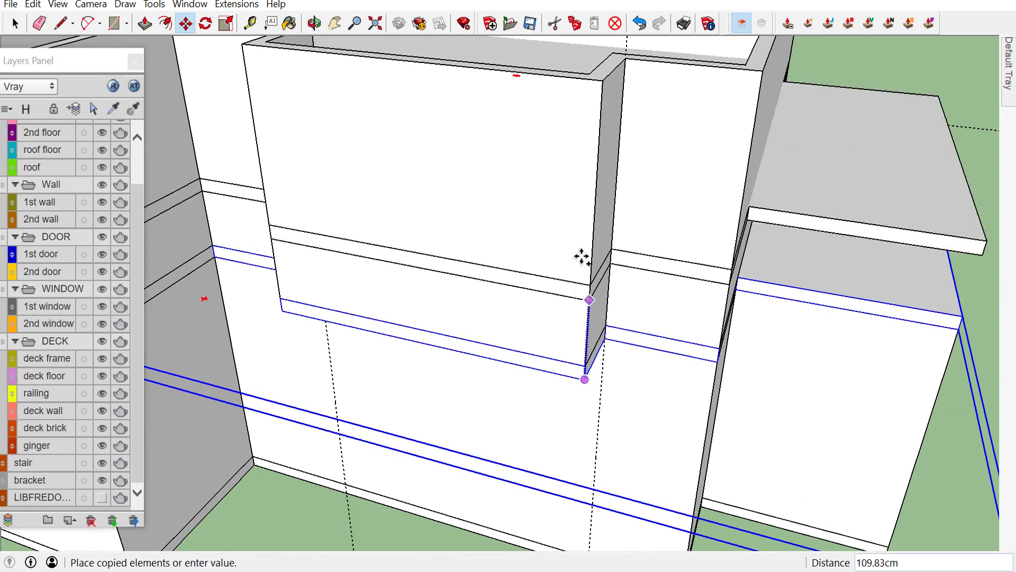
left_click(594, 80)
scroll(627, 136, "down", 3)
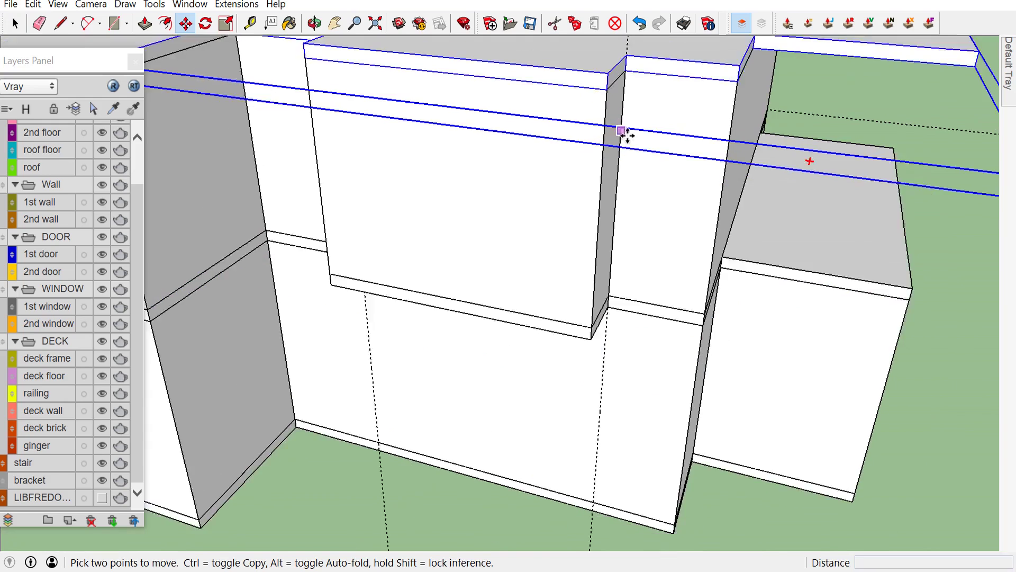
scroll(633, 154, "down", 2)
scroll(789, 352, "down", 2)
key("space")
left_click(794, 370)
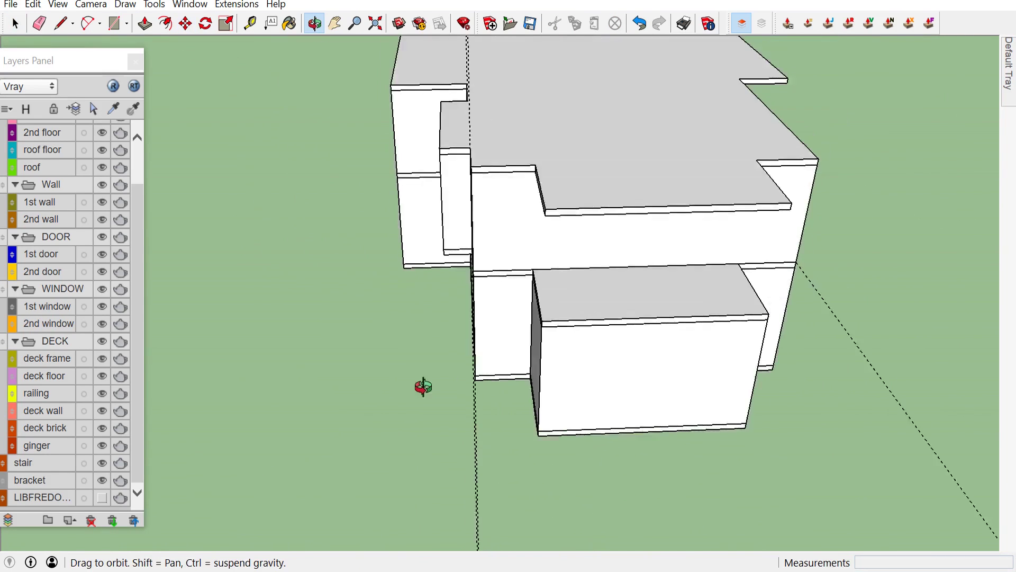
Inside the upper slab group, push its edge face by -300 cm
middle_click_drag(793, 370, 399, 286)
scroll(476, 227, "up", 2)
scroll(488, 191, "up", 2)
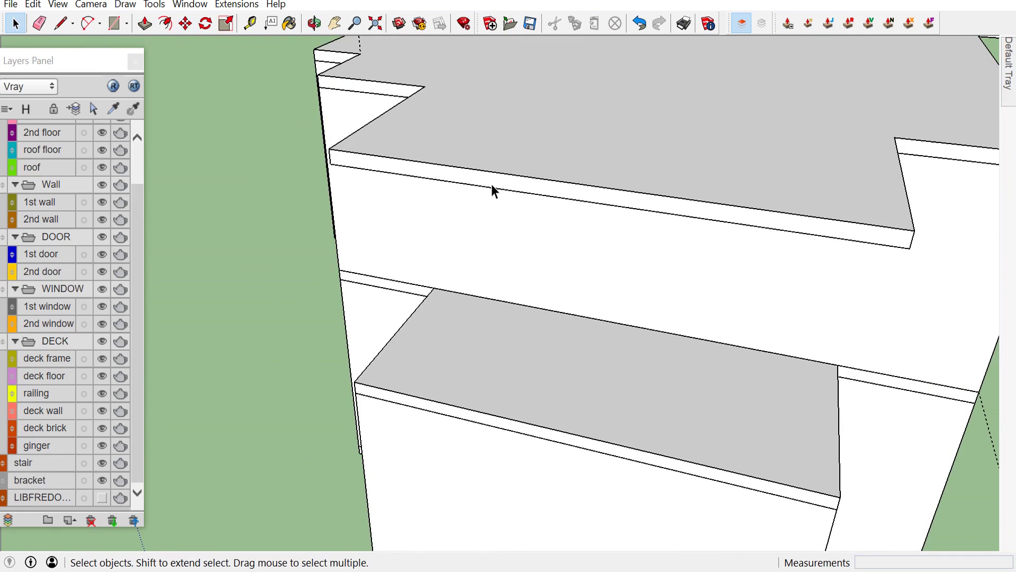
double_click(492, 188)
scroll(492, 188, "up", 1)
scroll(493, 188, "up", 1)
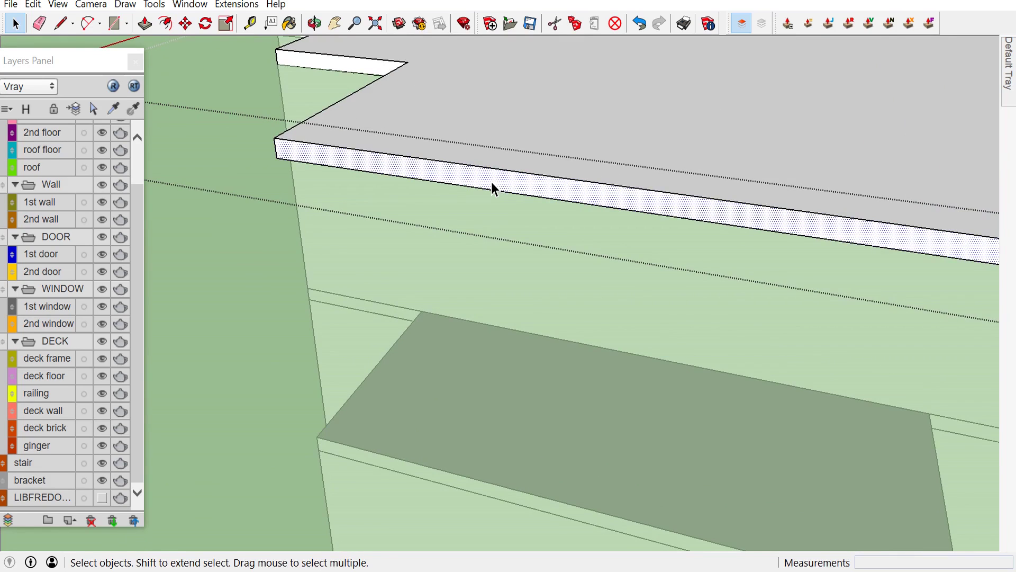
key("p")
left_click_drag(492, 188, 394, 74)
type("-300")
key("Return")
Erase the leftover edge splitting the slab strip
scroll(394, 66, "up", 2)
scroll(397, 68, "up", 1)
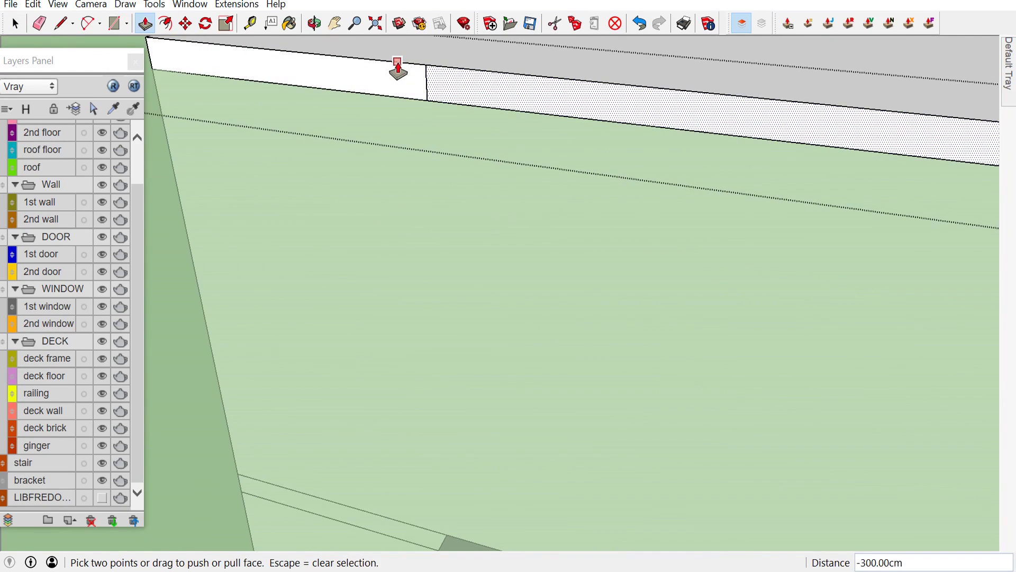
key("e")
left_click(427, 82)
scroll(413, 82, "down", 2)
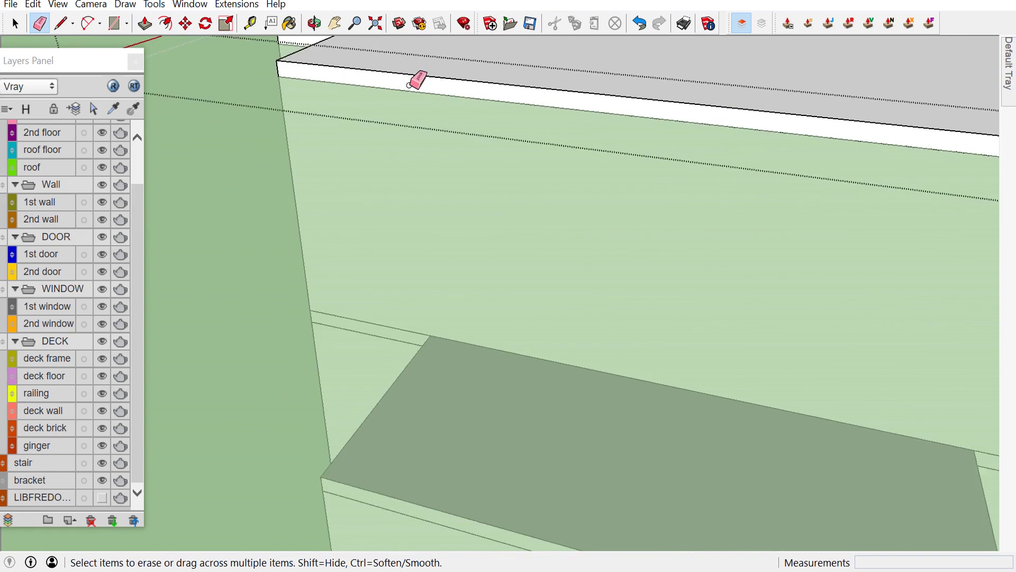
scroll(410, 83, "down", 2)
scroll(796, 139, "up", 1)
scroll(761, 122, "up", 1)
scroll(746, 116, "up", 1)
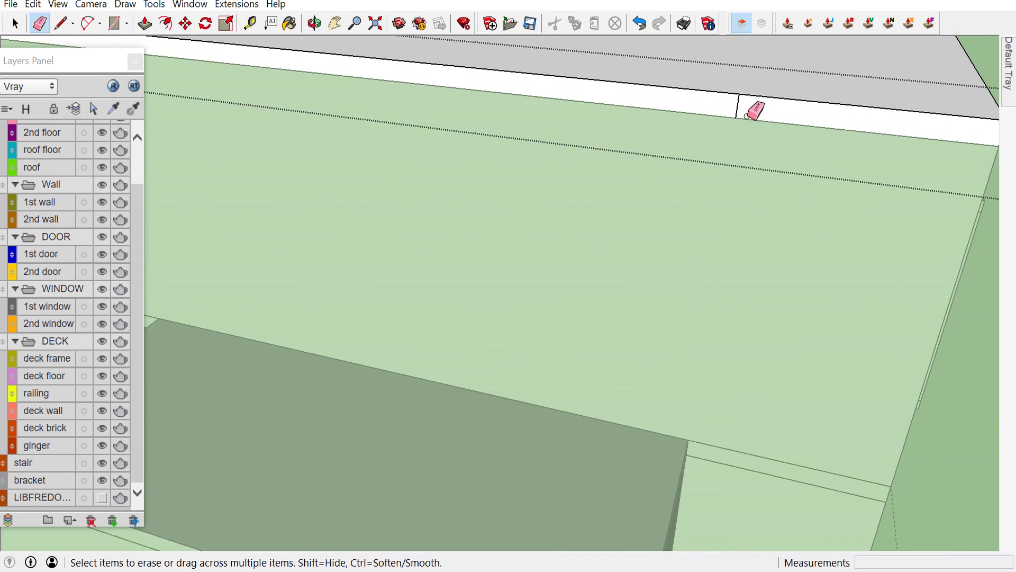
scroll(692, 198, "down", 3)
scroll(681, 204, "down", 3)
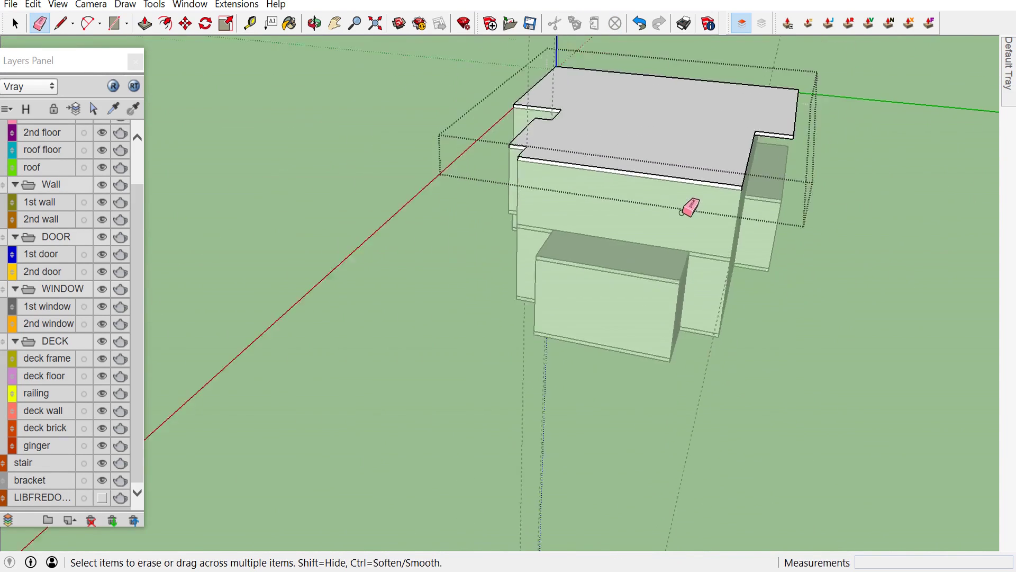
scroll(799, 159, "down", 1)
Push the slab's front edge face back 200 cm
mouse_move(800, 158)
middle_mouse_down()
mouse_move(609, 199)
mouse_move(545, 199)
middle_mouse_up()
scroll(805, 277, "up", 2)
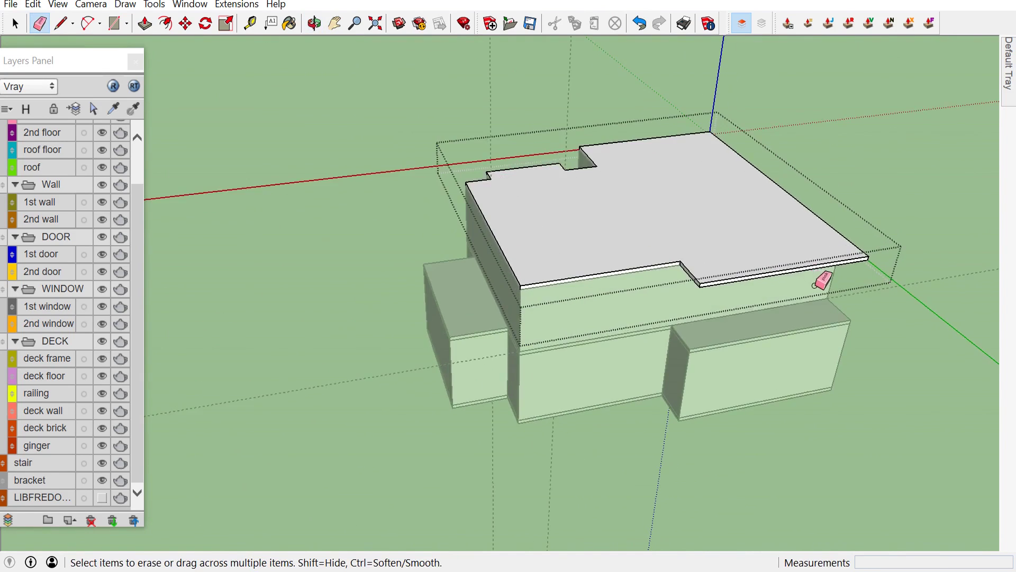
middle_click_drag(805, 277, 545, 245)
scroll(686, 290, "up", 1)
scroll(680, 290, "up", 2)
scroll(662, 283, "up", 1)
key("space")
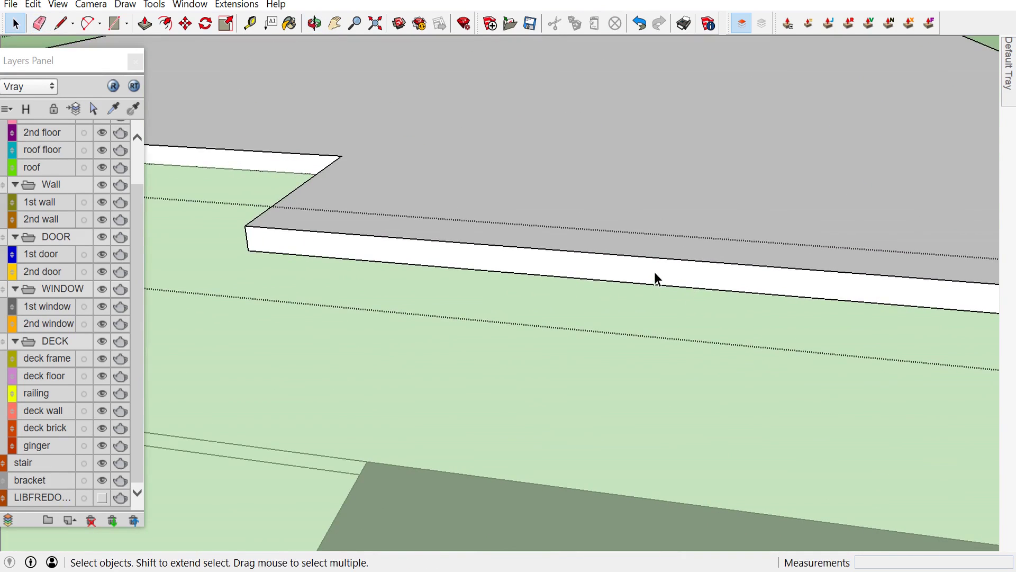
left_click(656, 278)
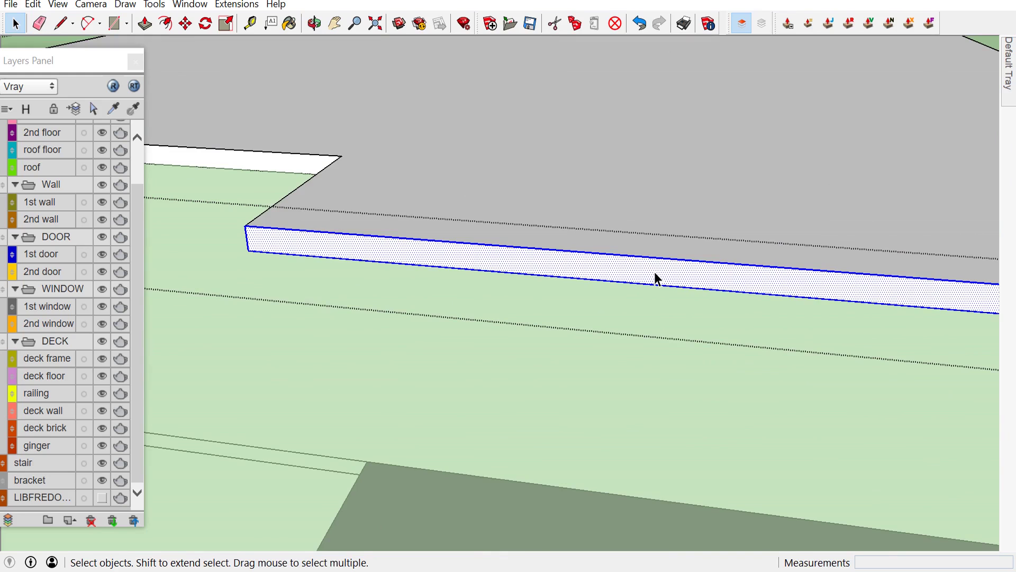
key("p")
left_click_drag(655, 281, 284, 157)
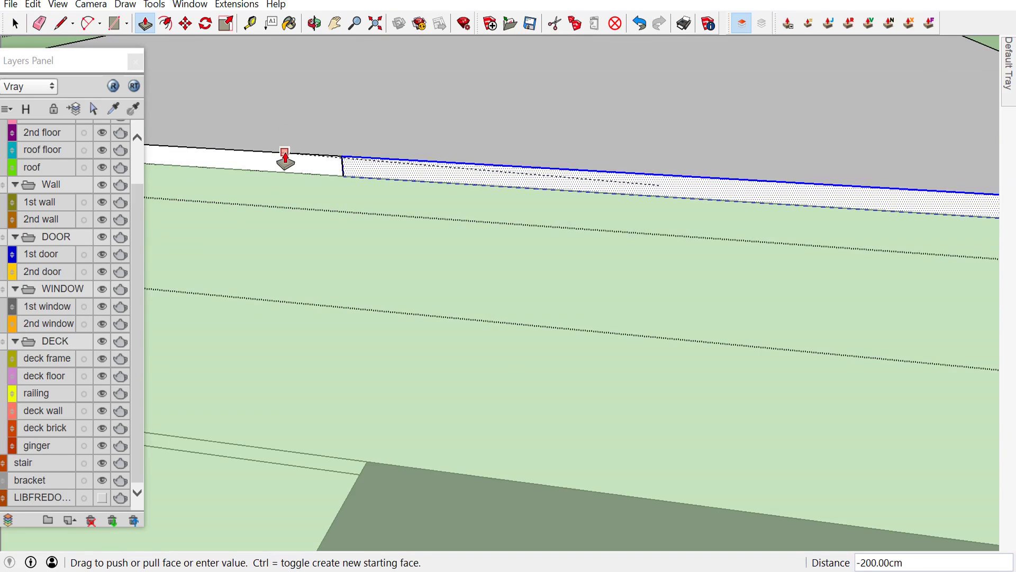
Orbit to a steep perspective view over the finished top slab
scroll(347, 171, "up", 1)
scroll(347, 170, "up", 1)
scroll(349, 165, "up", 1)
key("e")
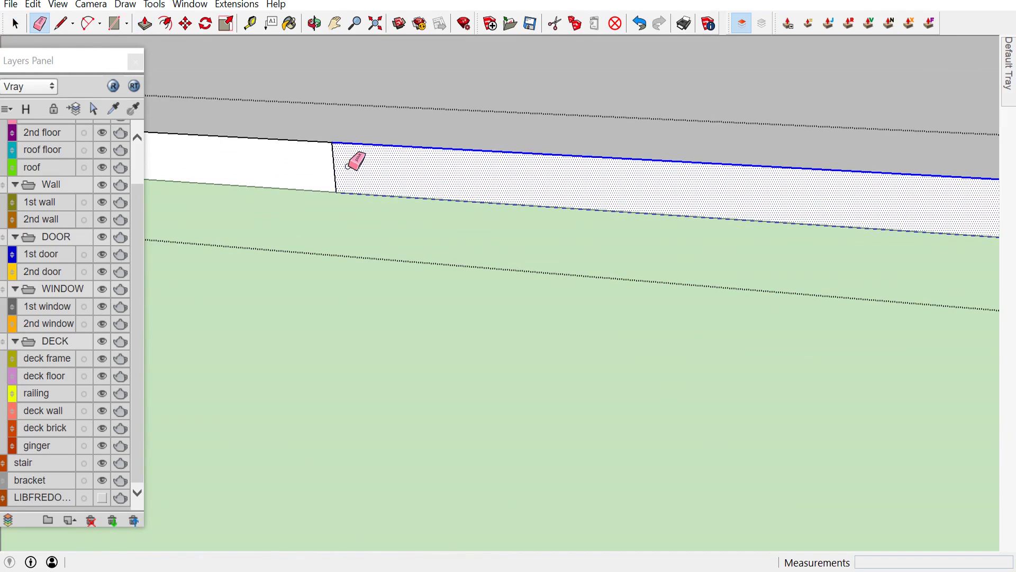
scroll(341, 160, "down", 1)
scroll(331, 177, "down", 1)
scroll(331, 198, "down", 2)
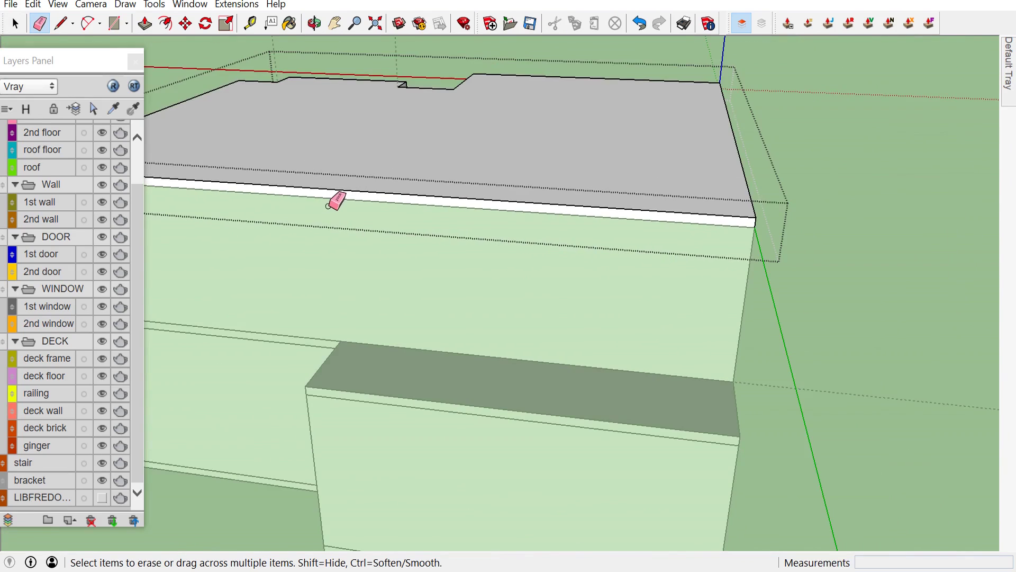
key("space")
scroll(811, 164, "down", 2)
scroll(729, 221, "down", 2)
middle_click_drag(728, 221, 914, 273)
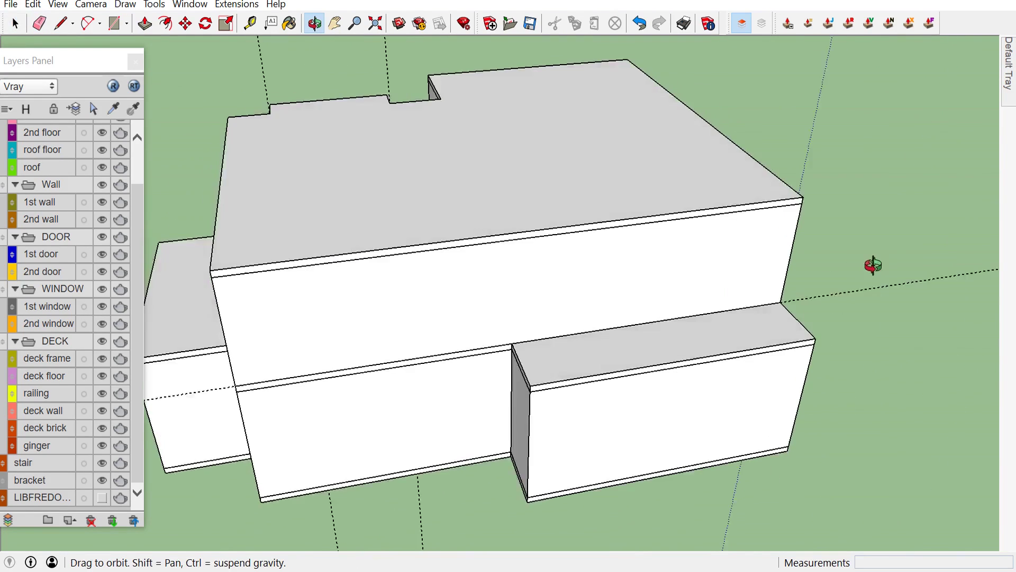
scroll(464, 206, "up", 1)
mouse_move(431, 193)
middle_mouse_down()
mouse_move(535, 202)
mouse_move(726, 170)
mouse_move(618, 174)
middle_mouse_up()
Put the top slab on the roof floor layer
right_click(534, 176)
mouse_move(584, 524)
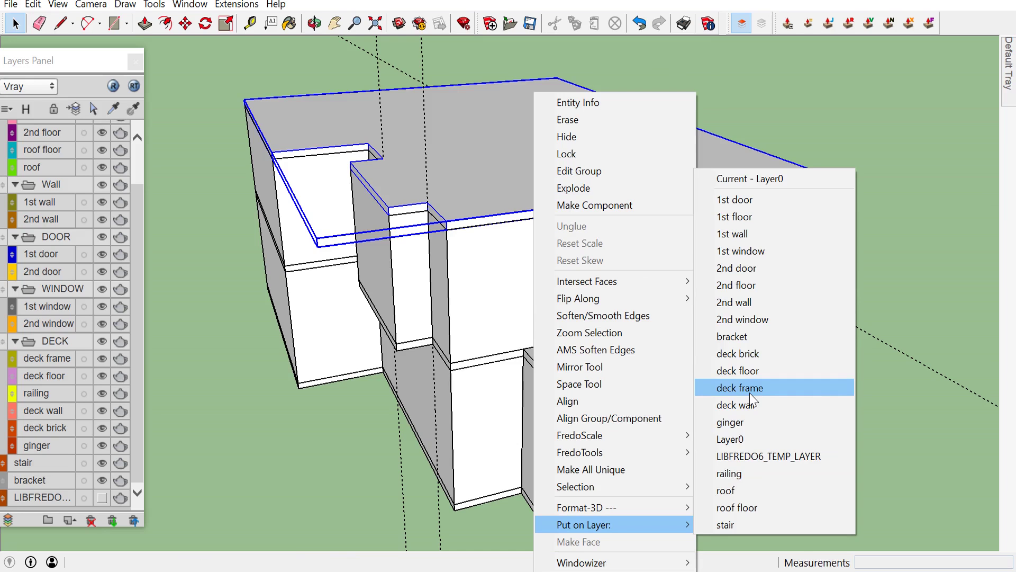
left_click(759, 507)
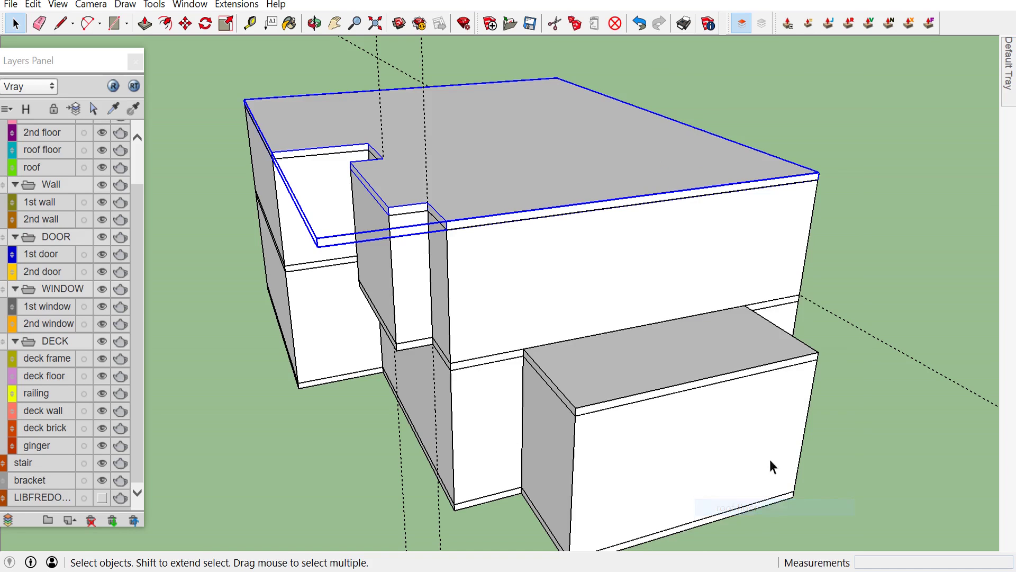
left_click(760, 138)
middle_click_drag(761, 138, 378, 139)
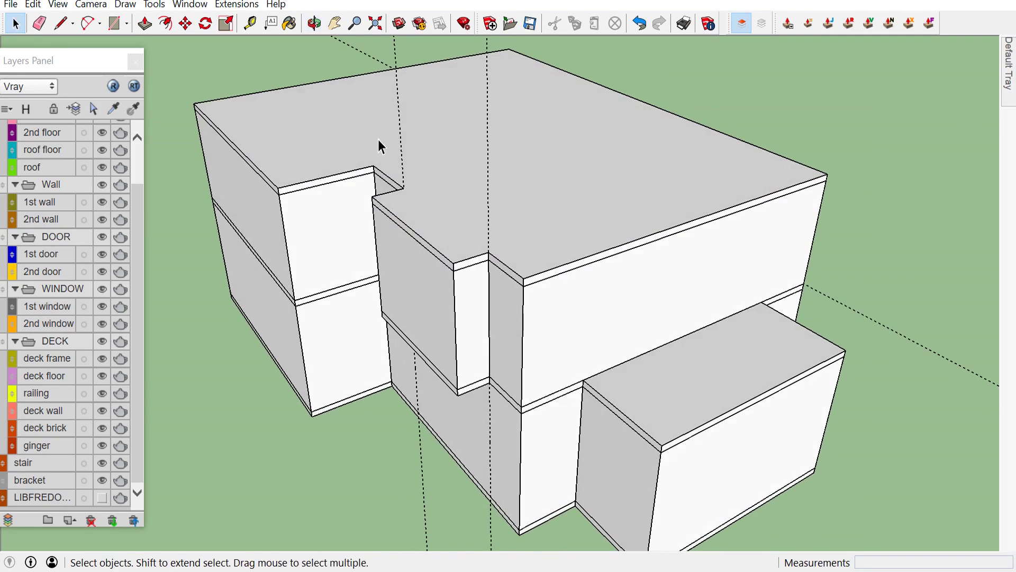
Delete all guide lines with Edit > Delete Guides, then bring up the Extensions menu
left_click(33, 4)
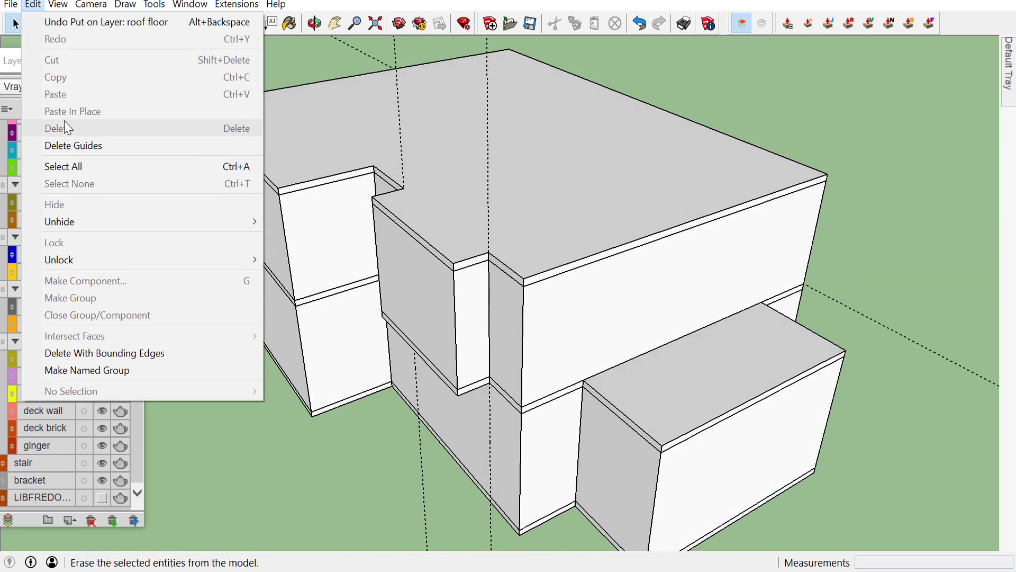
left_click(233, 145)
mouse_move(574, 249)
middle_mouse_down()
mouse_move(108, 149)
mouse_move(336, 232)
mouse_move(506, 270)
mouse_move(479, 268)
mouse_move(473, 290)
mouse_move(325, 277)
mouse_move(318, 265)
middle_mouse_up()
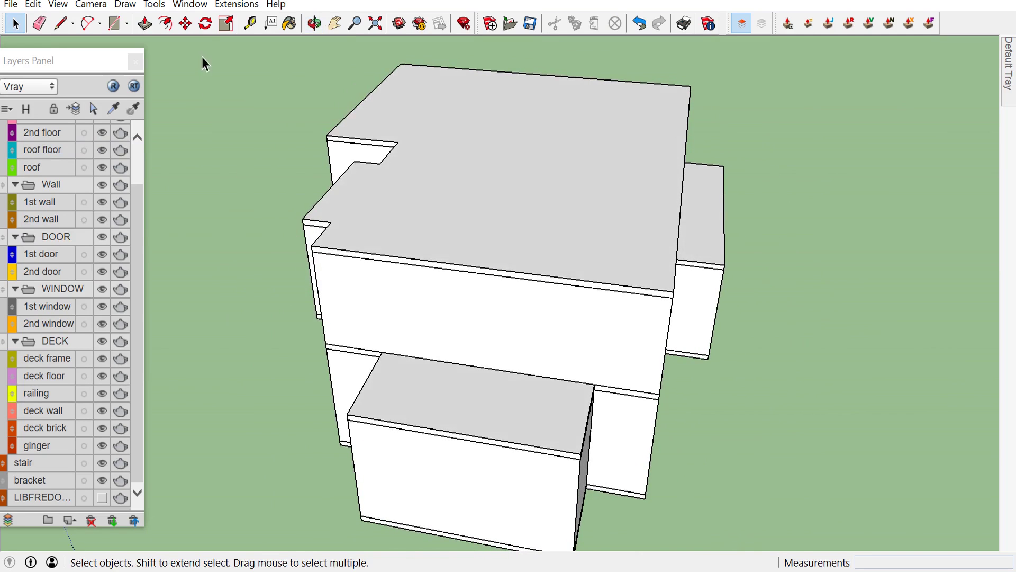
left_click(223, 8)
mouse_move(303, 372)
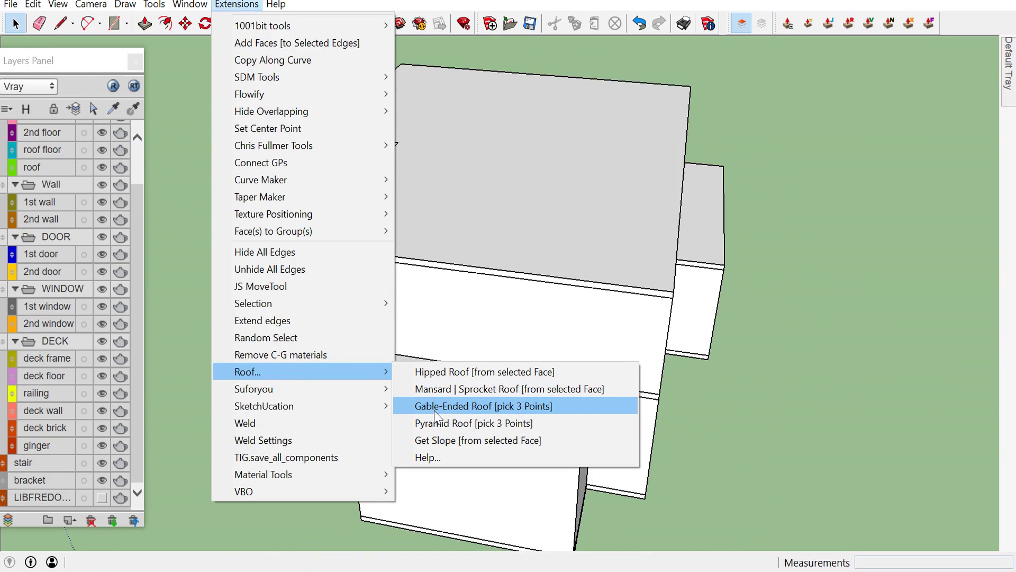
Start Gable-Ended Roof and pick the upper slab's corner points for the roof
left_click(434, 411)
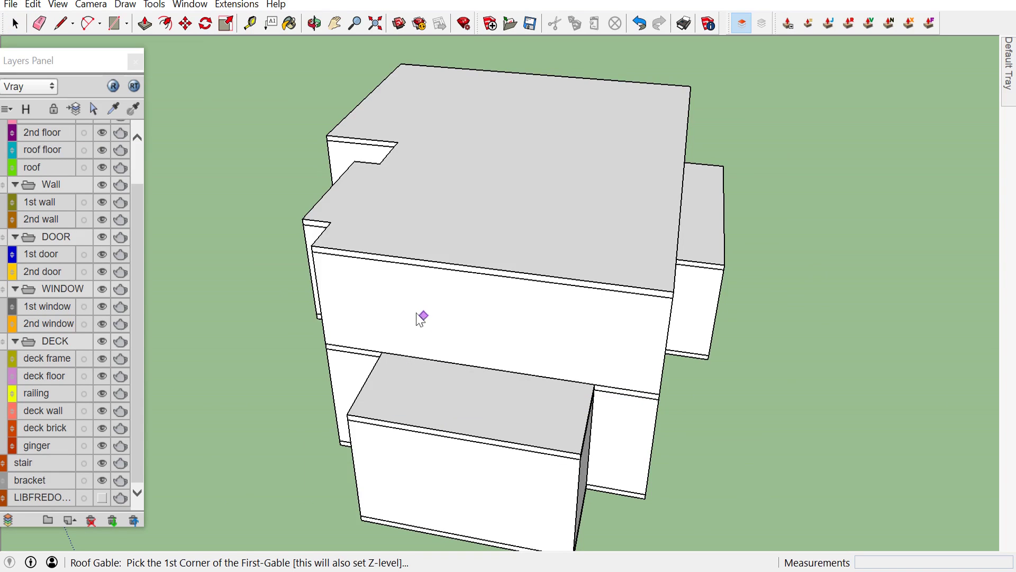
scroll(355, 253, "up", 1)
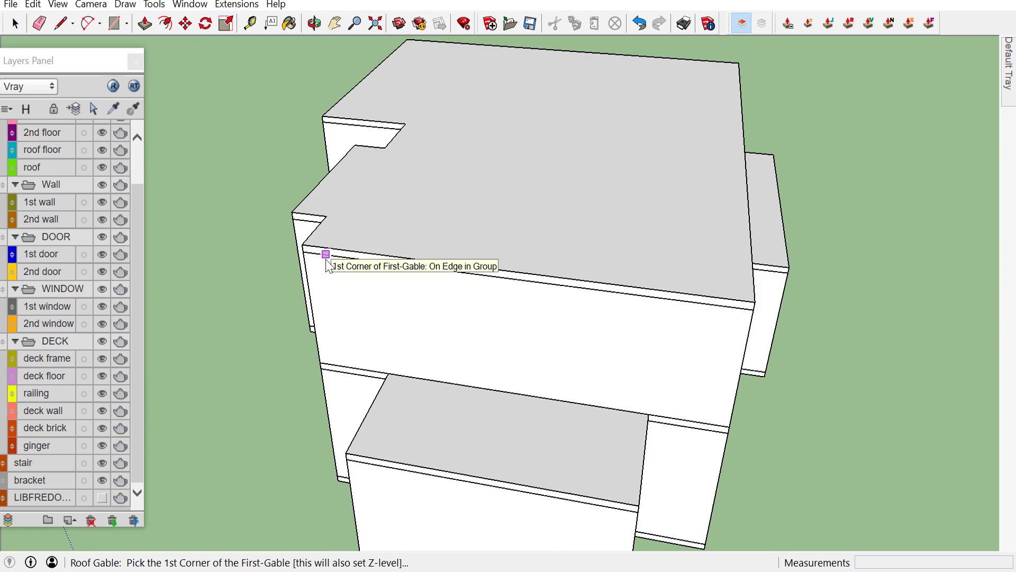
scroll(300, 243, "up", 1)
left_click(303, 246)
scroll(447, 274, "down", 1)
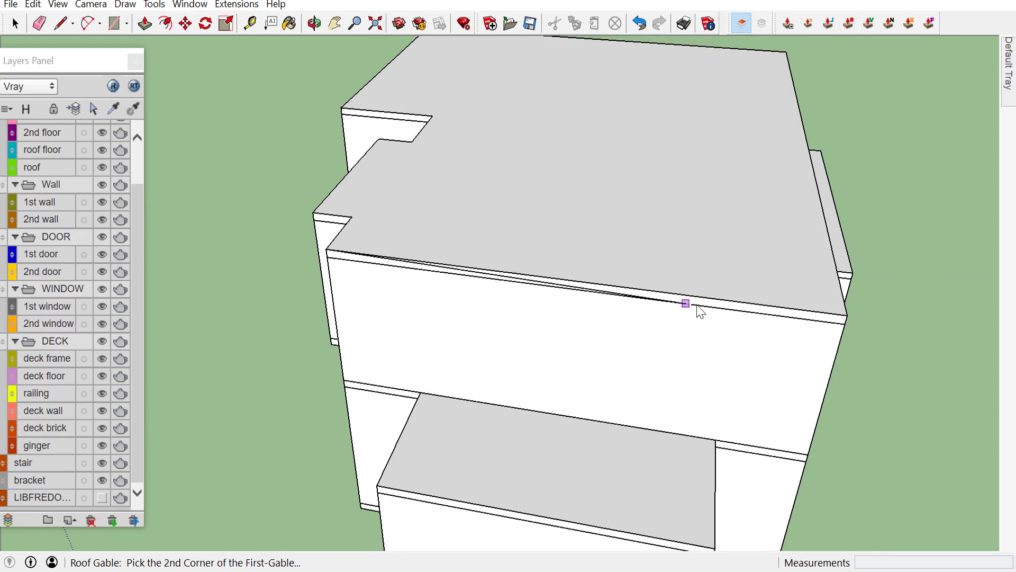
mouse_move(845, 323)
middle_mouse_down()
mouse_move(763, 297)
mouse_move(890, 223)
middle_mouse_up()
scroll(888, 222, "up", 3)
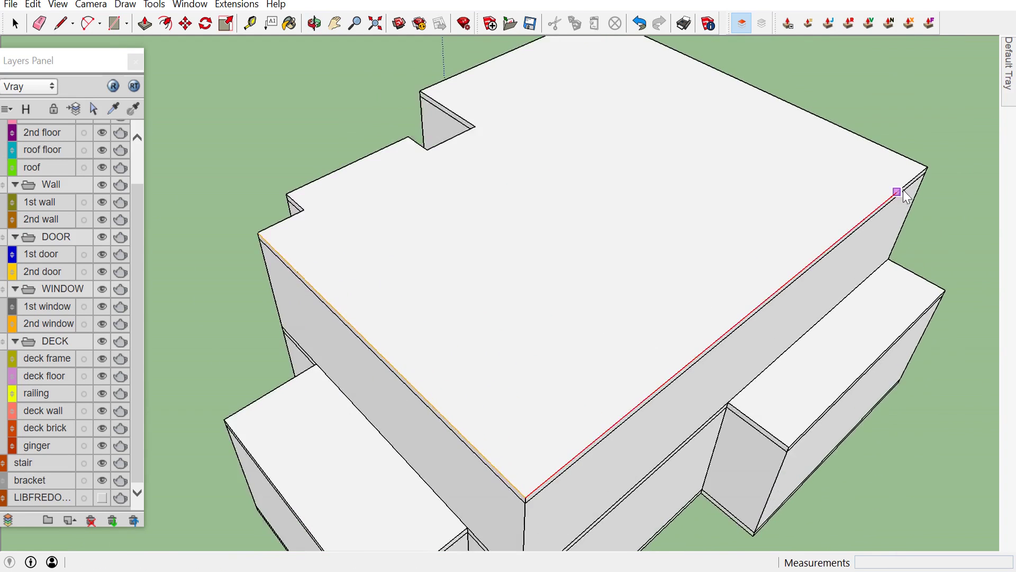
scroll(901, 192, "up", 3)
scroll(921, 170, "up", 2)
scroll(951, 159, "up", 2)
scroll(965, 147, "up", 1)
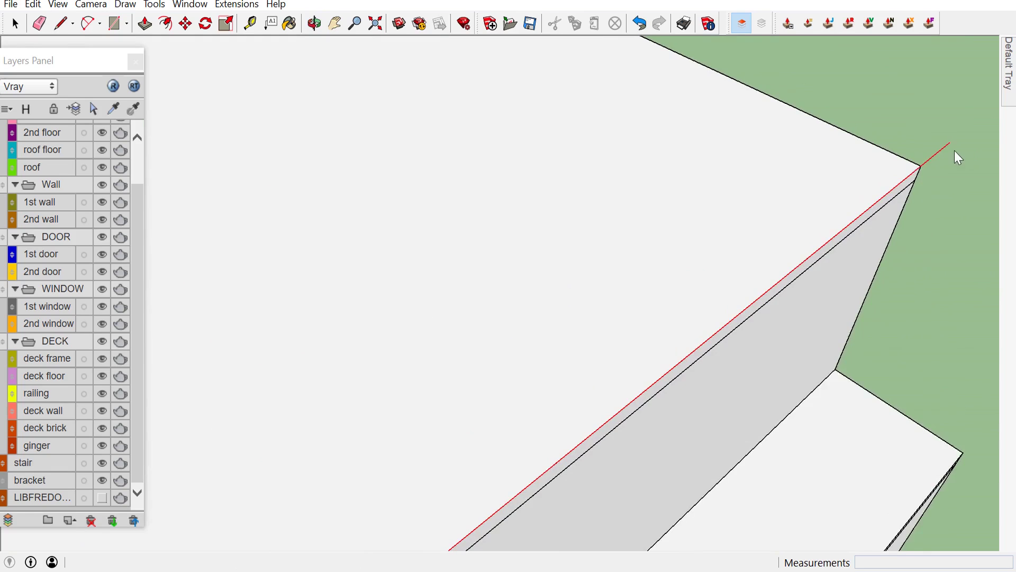
scroll(955, 150, "up", 1)
left_click(917, 168)
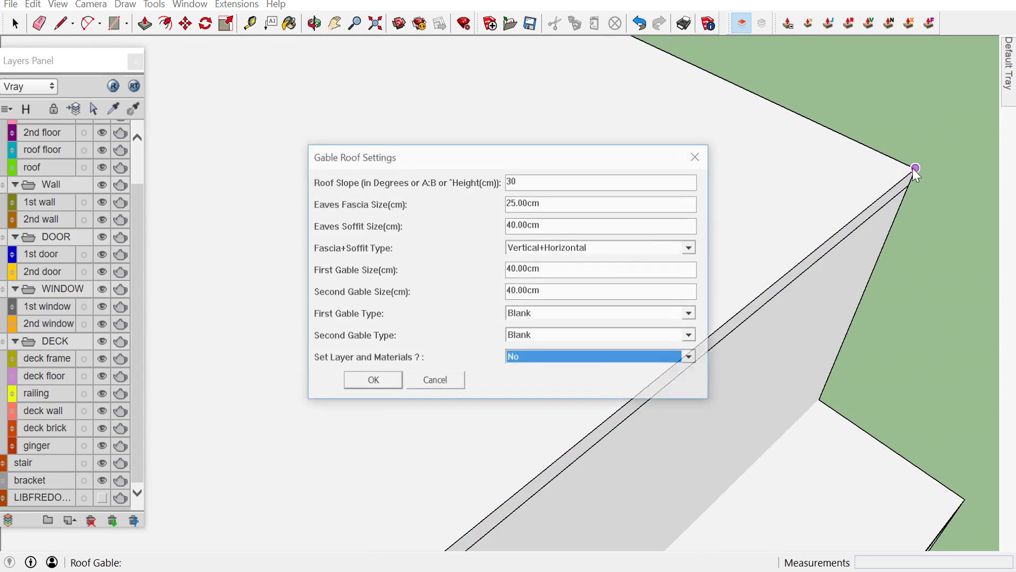
Set 45° slope with both gables Verge by Width, with Fascia, accepting 25 cm verges
double_click(536, 184)
type("45")
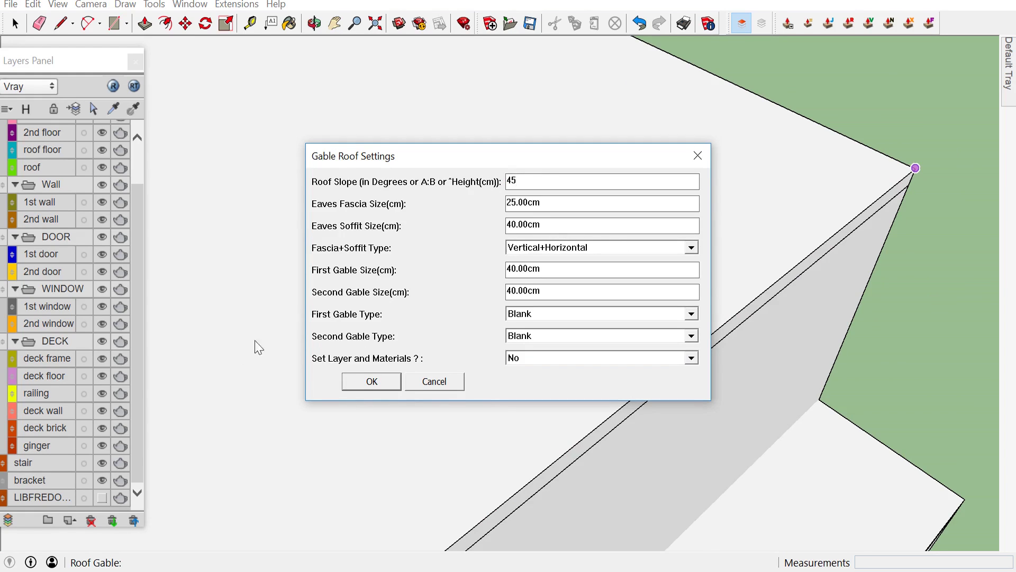
left_click(695, 313)
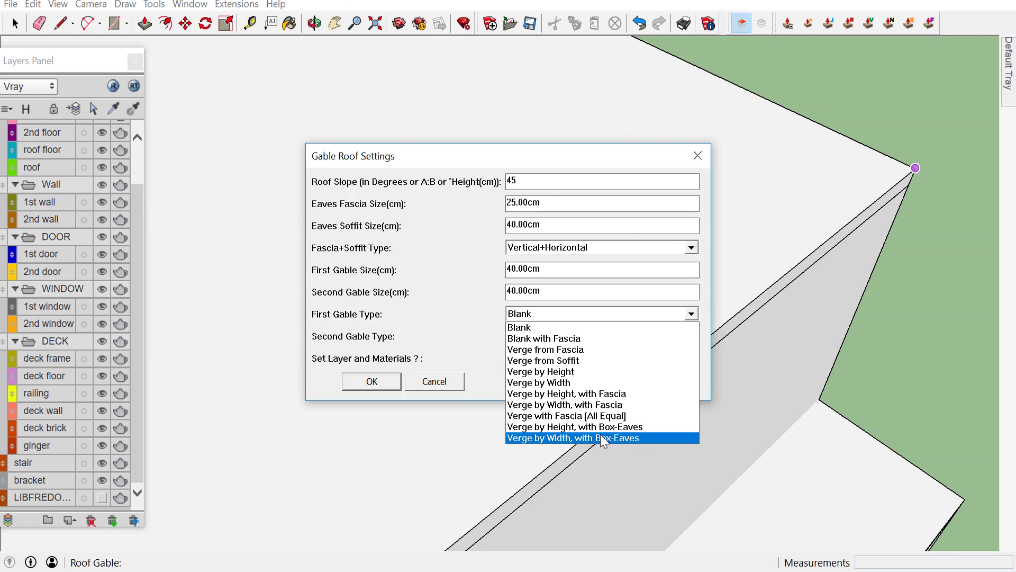
left_click(597, 407)
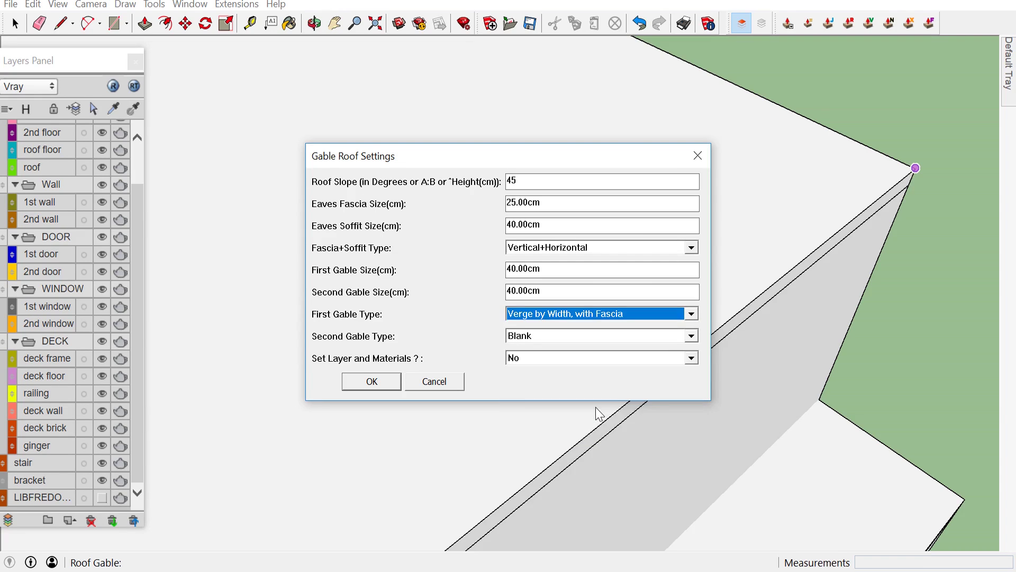
left_click(694, 337)
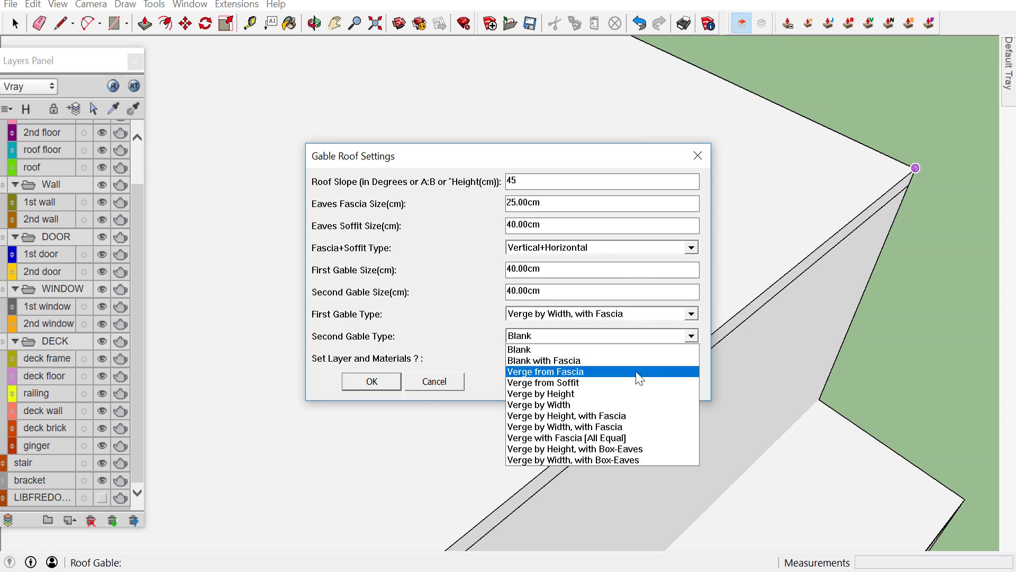
left_click(621, 428)
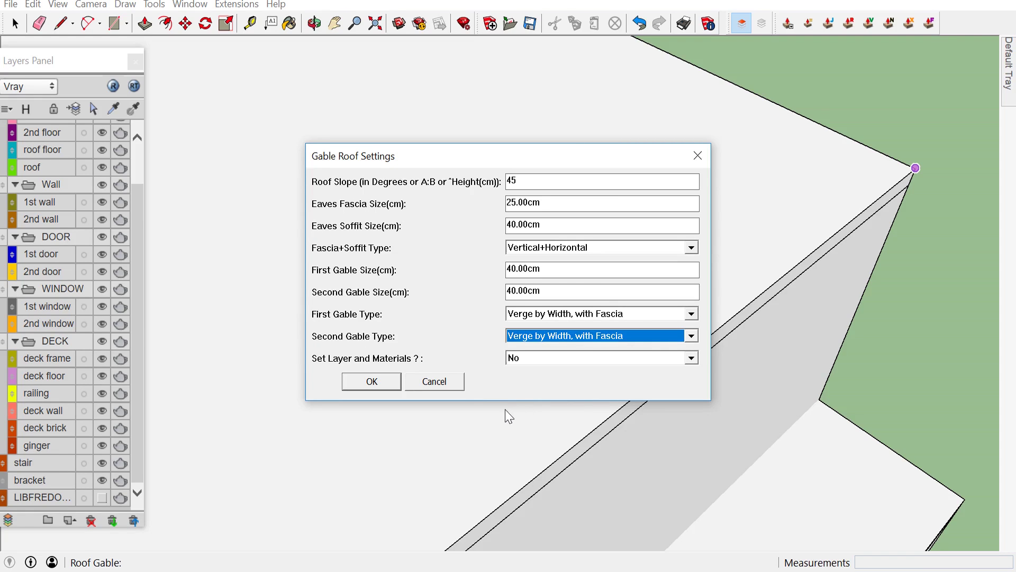
left_click(374, 383)
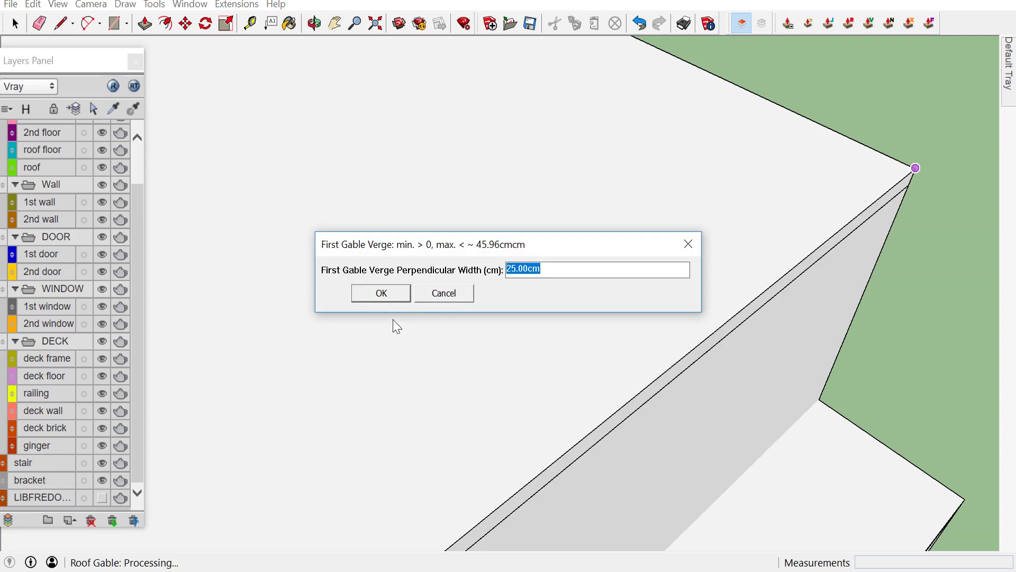
left_click(391, 293)
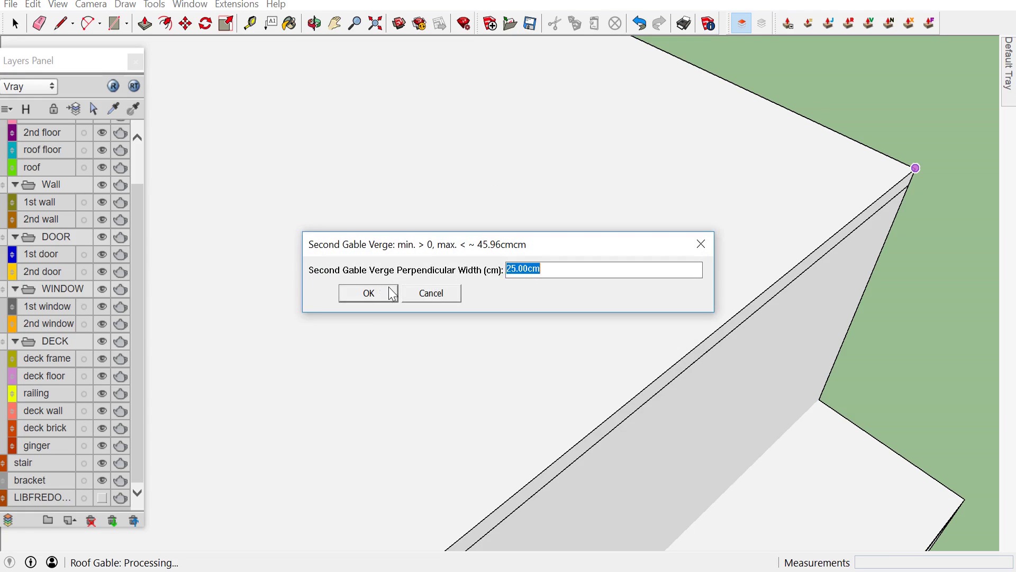
left_click(386, 292)
scroll(490, 334, "down", 3)
scroll(528, 336, "down", 3)
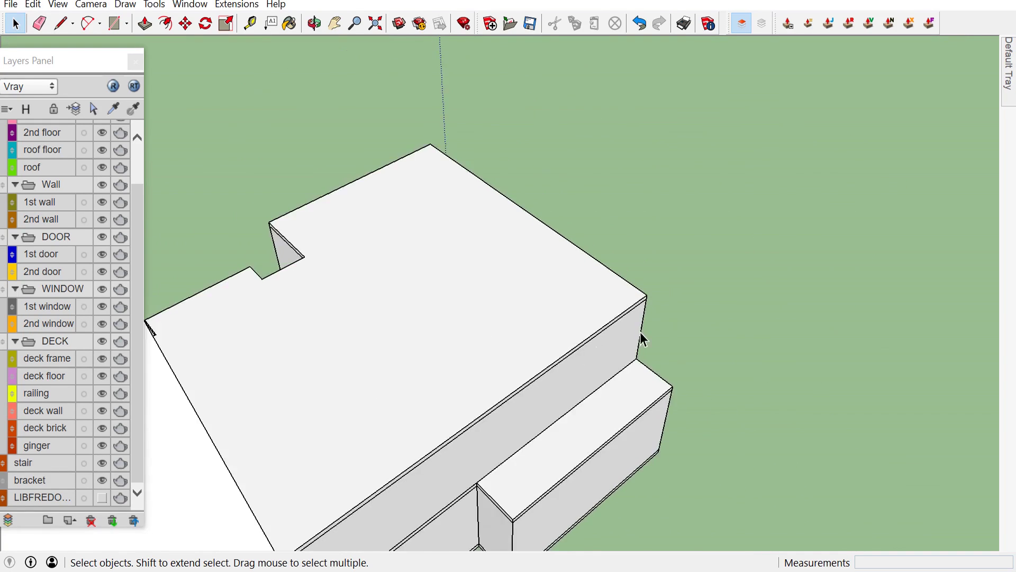
Select the newly built gable roof on the upper slab
scroll(618, 338, "down", 2)
scroll(635, 344, "down", 1)
mouse_move(583, 393)
middle_mouse_down()
mouse_move(582, 290)
mouse_move(414, 297)
mouse_move(369, 333)
mouse_move(306, 344)
mouse_move(291, 333)
middle_mouse_up()
scroll(365, 331, "up", 2)
scroll(363, 338, "up", 2)
scroll(318, 350, "up", 1)
left_click(345, 359)
Erase the selected gable roof, leaving the house flat-topped
scroll(346, 363, "up", 2)
middle_click_drag(364, 374, 276, 345)
scroll(275, 348, "up", 1)
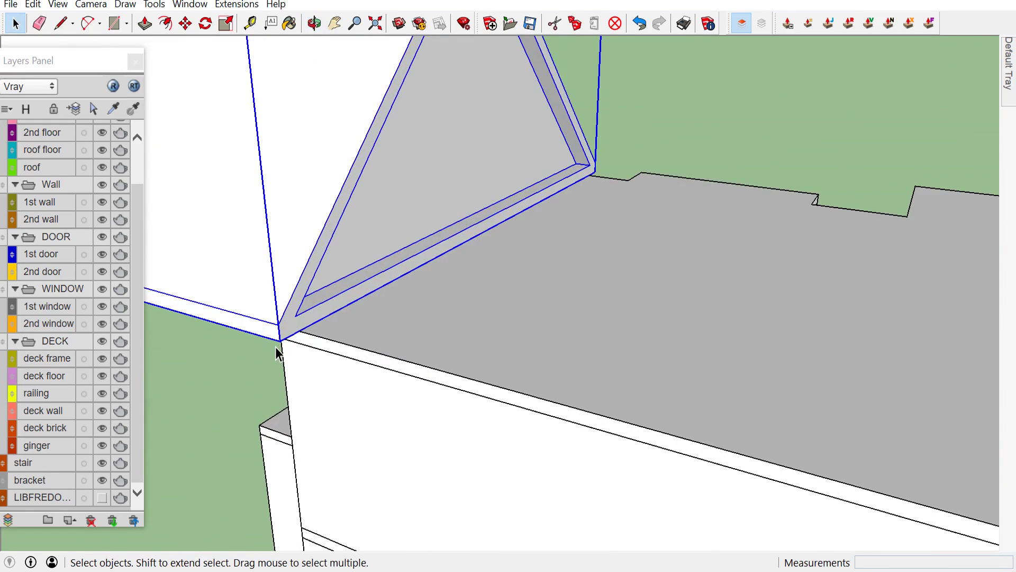
scroll(275, 348, "down", 3)
scroll(275, 347, "down", 2)
mouse_move(292, 354)
middle_mouse_down()
mouse_move(681, 313)
mouse_move(812, 272)
middle_mouse_up()
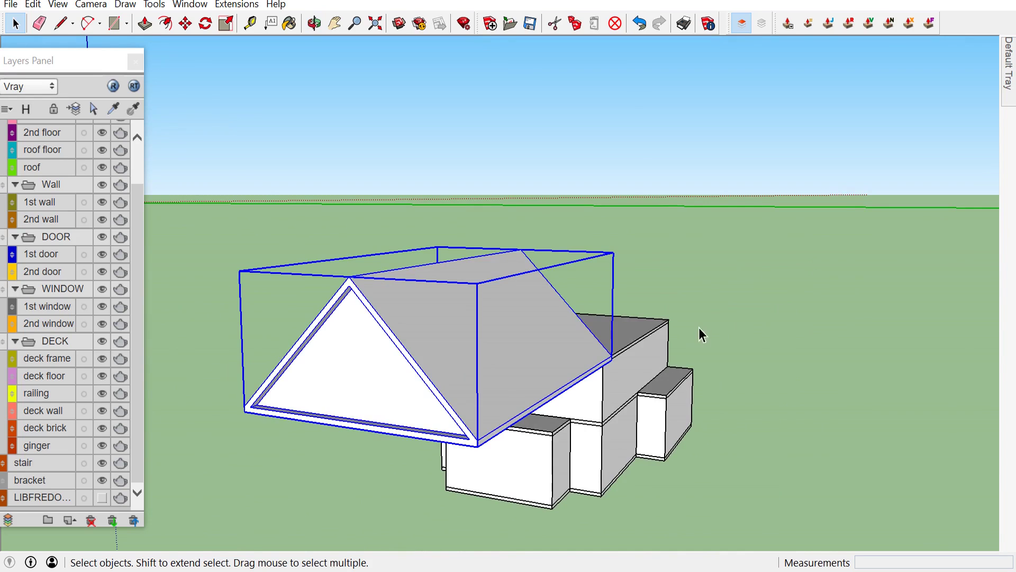
right_click(415, 396)
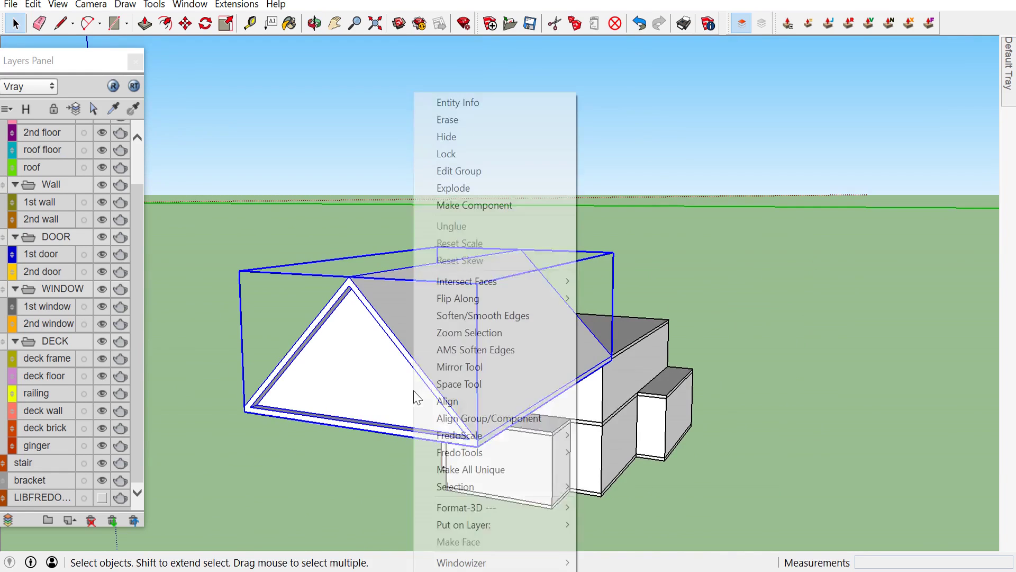
left_click(480, 124)
Reframe the roofless building and bring up the Extensions menu for roof tools
mouse_move(505, 215)
middle_mouse_down()
mouse_move(506, 272)
mouse_move(418, 381)
mouse_move(606, 422)
mouse_move(606, 388)
middle_mouse_up()
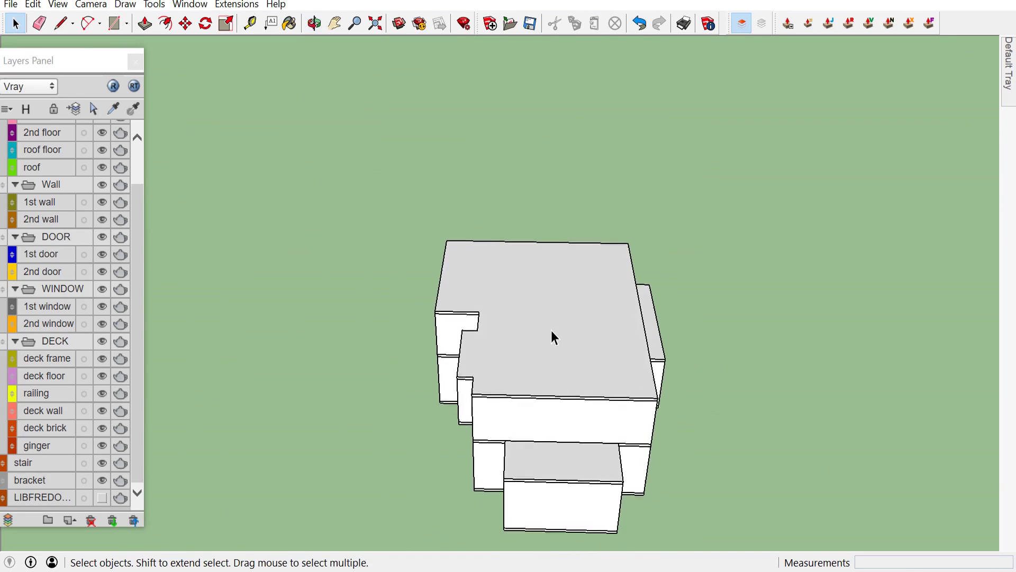
scroll(552, 332, "up", 2)
mouse_move(551, 332)
middle_mouse_down()
mouse_move(705, 332)
mouse_move(873, 309)
mouse_move(602, 339)
mouse_move(547, 324)
middle_mouse_up()
left_click(236, 4)
mouse_move(303, 372)
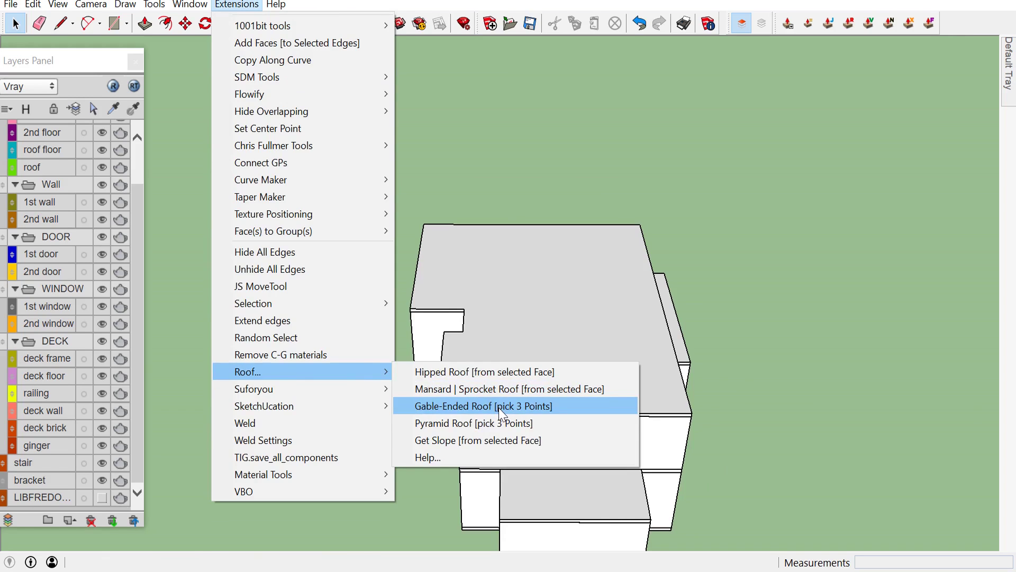
Build a re-oriented gable roof from three corners with 45° slope, 25 cm fascia and 25 cm verges
left_click(499, 408)
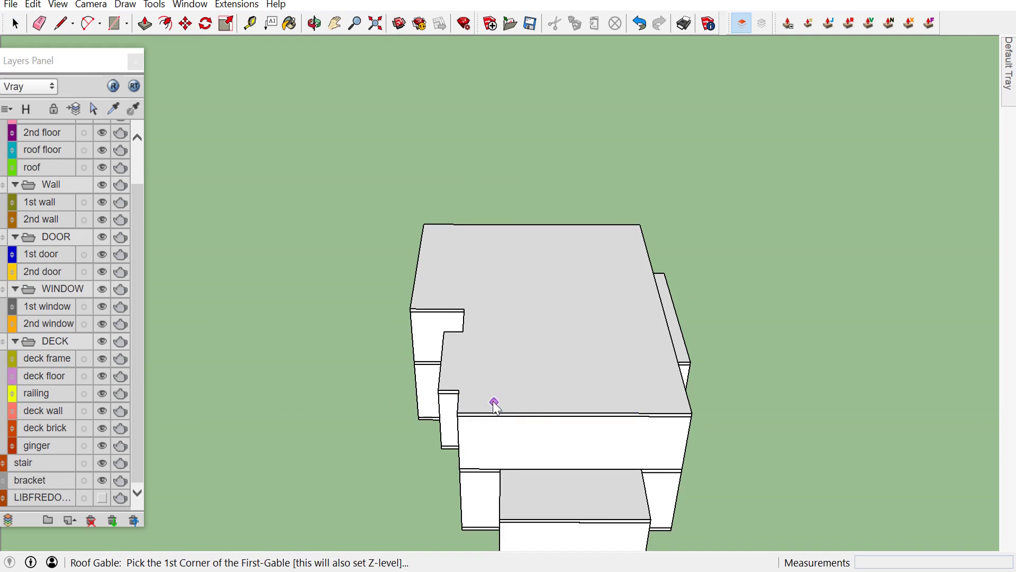
left_click(460, 412)
left_click(693, 412)
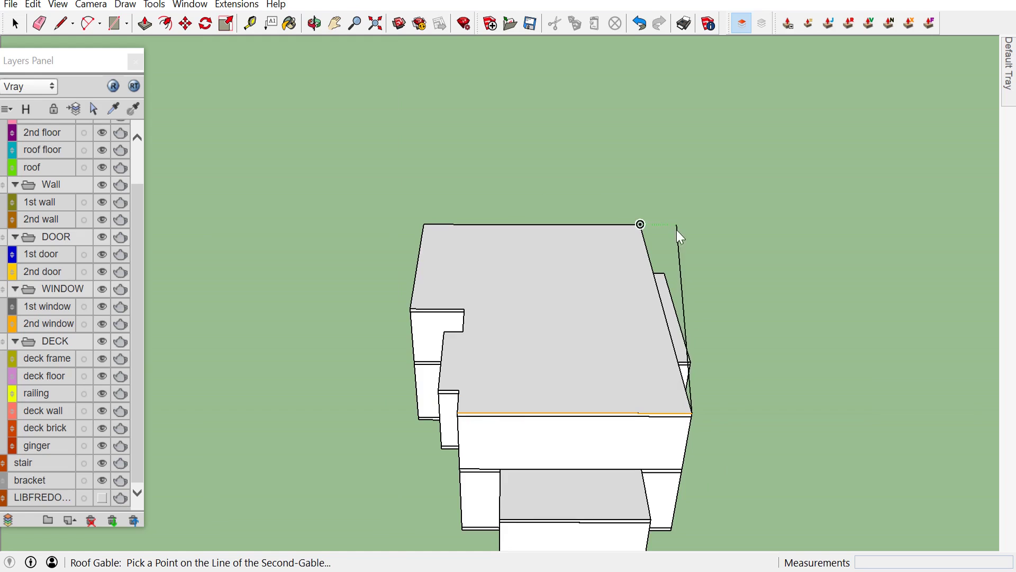
left_click(640, 224)
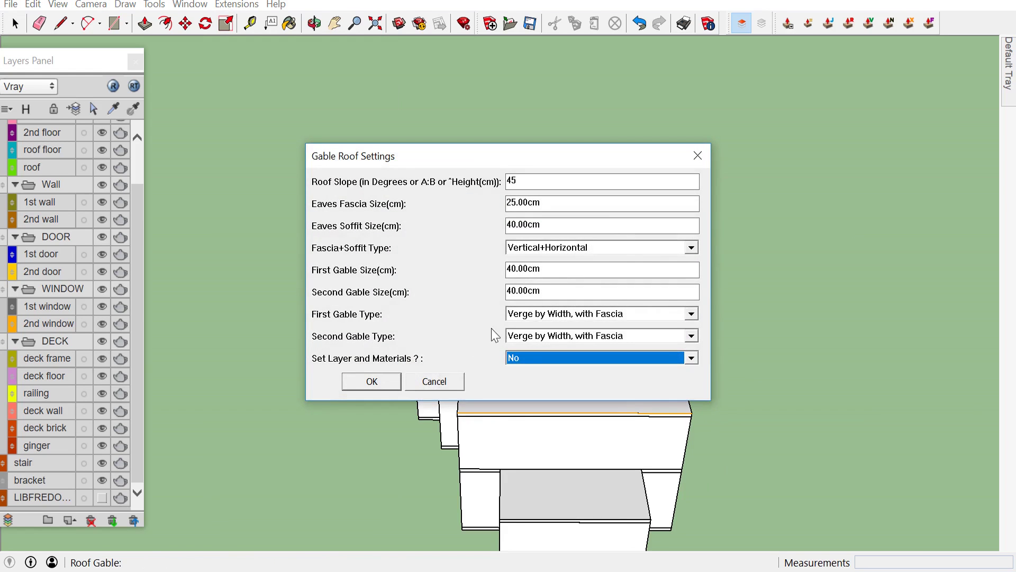
left_click(377, 382)
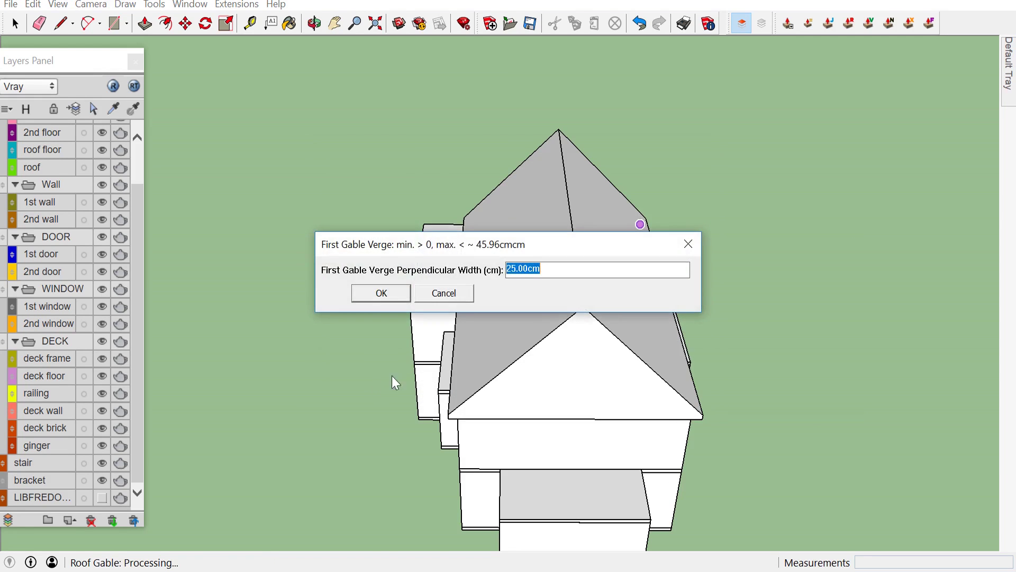
left_click(402, 295)
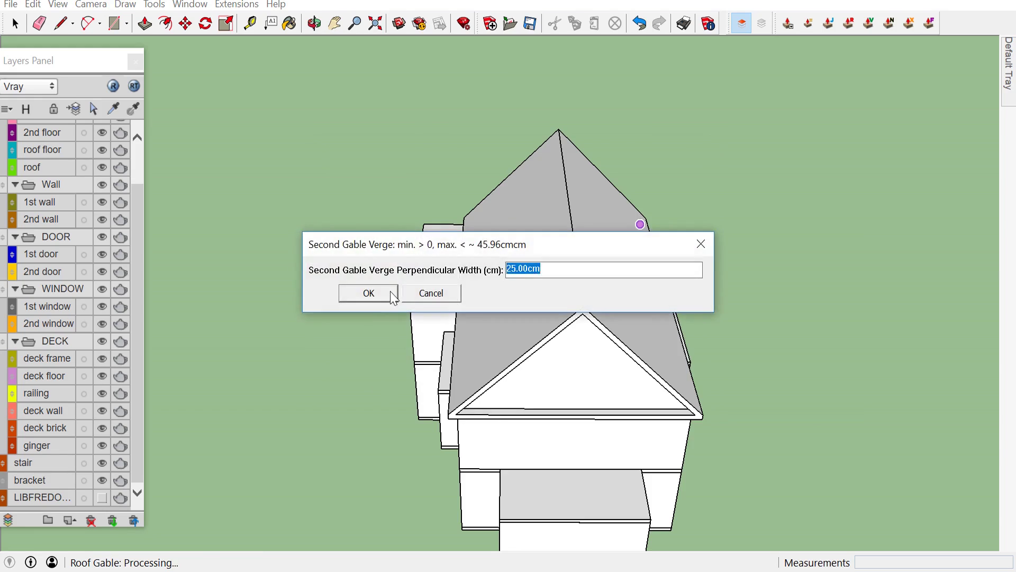
left_click(389, 292)
mouse_move(553, 323)
middle_mouse_down()
mouse_move(871, 316)
mouse_move(551, 322)
mouse_move(569, 292)
mouse_move(536, 292)
mouse_move(636, 306)
middle_mouse_up()
scroll(517, 272, "up", 2)
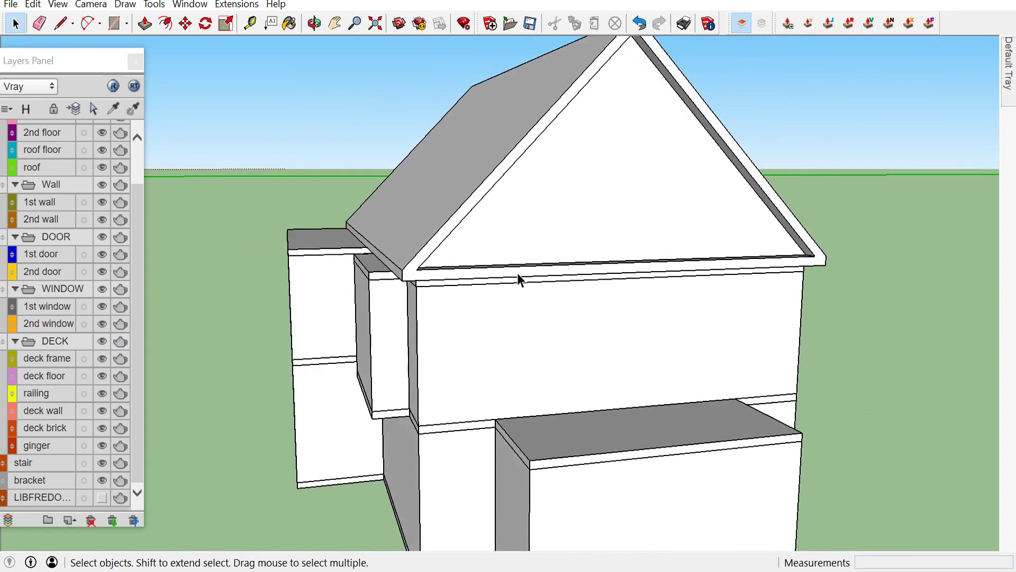
middle_click_drag(516, 272, 517, 295)
scroll(518, 239, "up", 3)
scroll(519, 240, "up", 3)
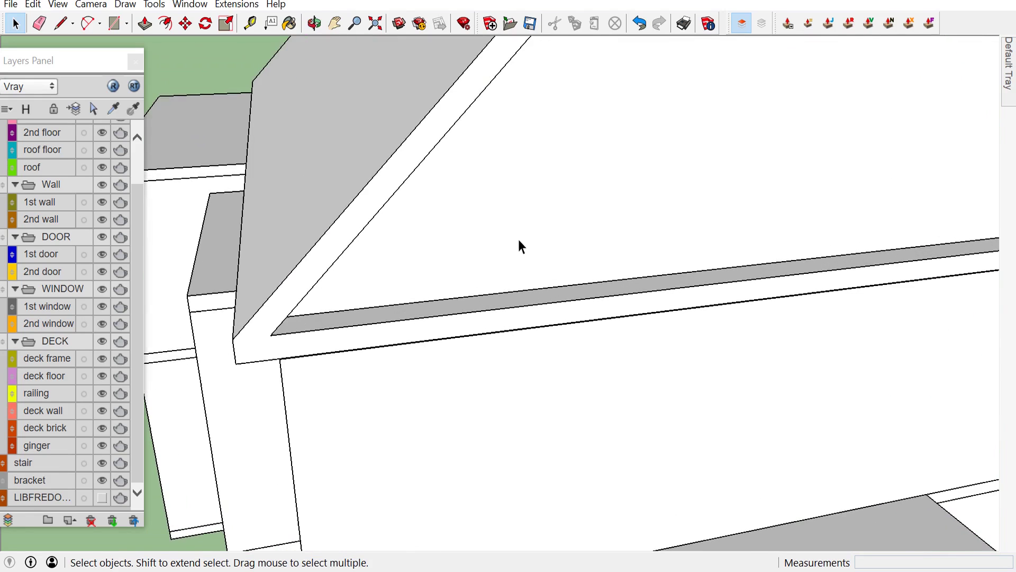
key("t")
left_click(510, 291)
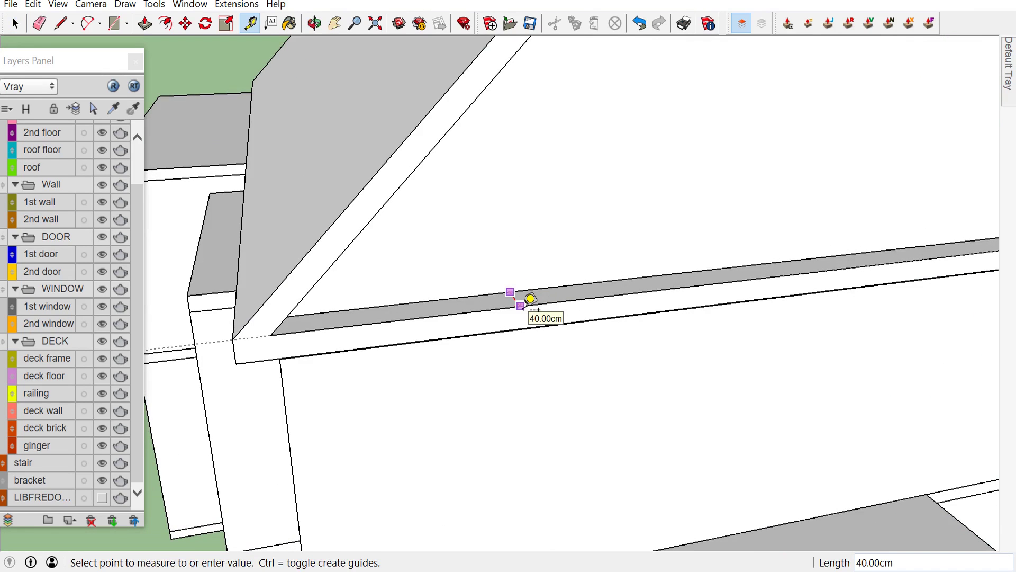
left_click(530, 303)
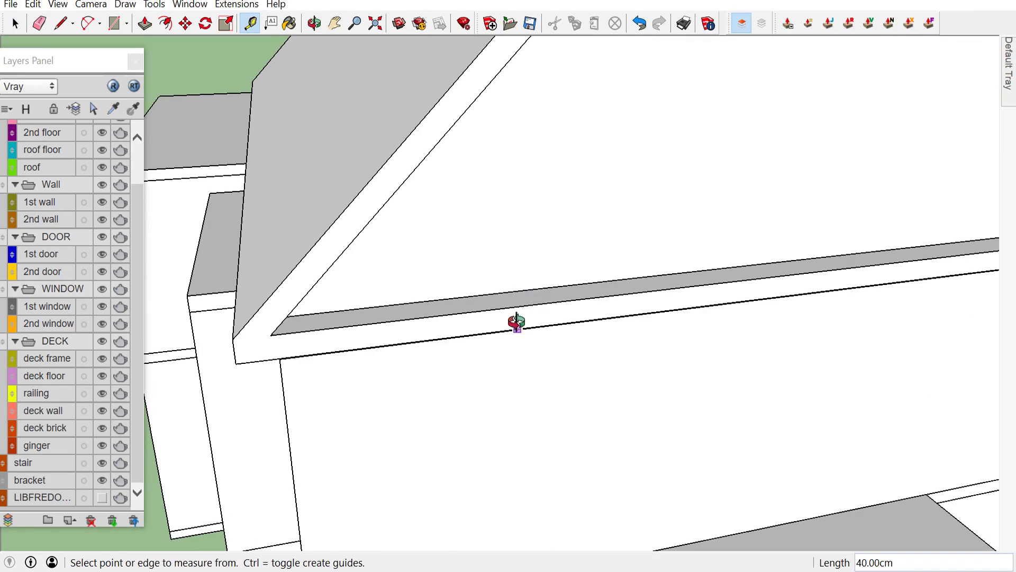
middle_click_drag(524, 313, 528, 296)
left_click(524, 312)
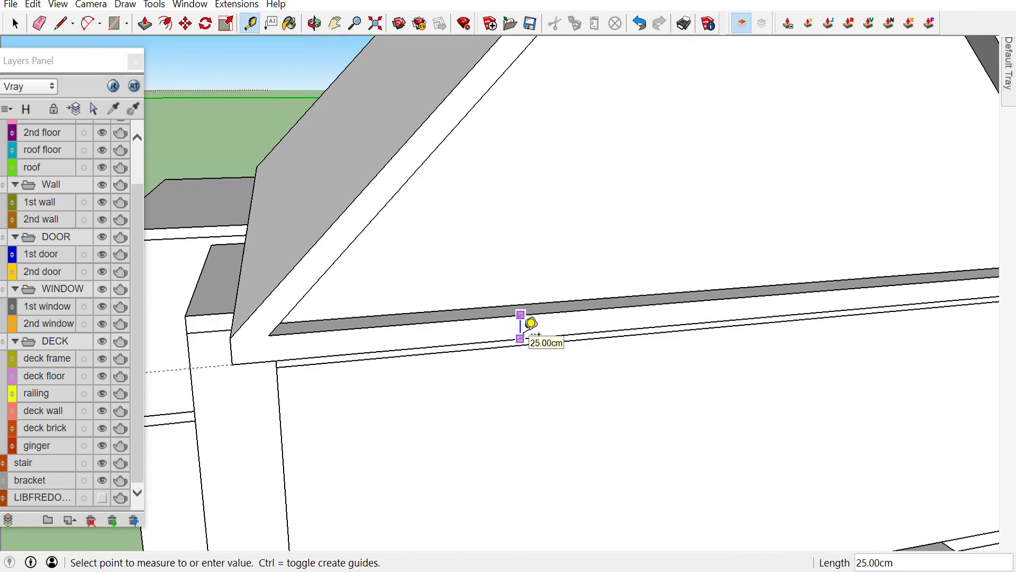
left_click(529, 319)
left_click(394, 187)
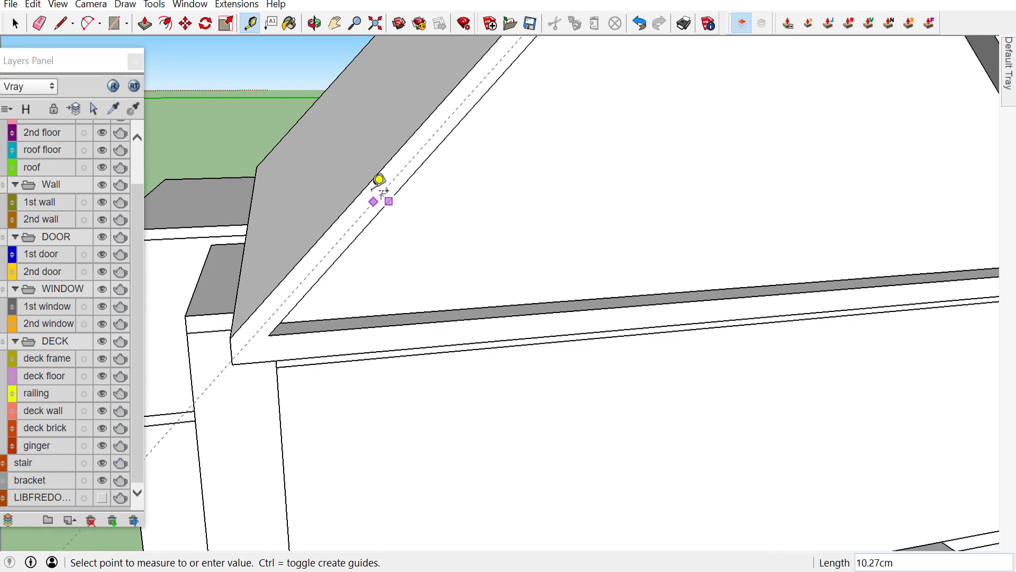
left_click(373, 176)
scroll(375, 191, "down", 3)
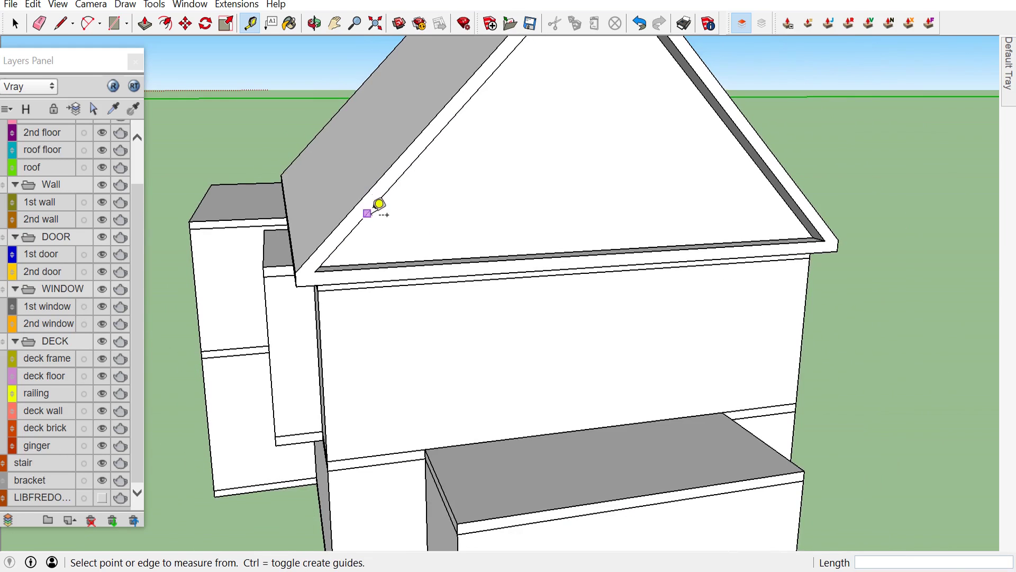
middle_click_drag(797, 204, 495, 263)
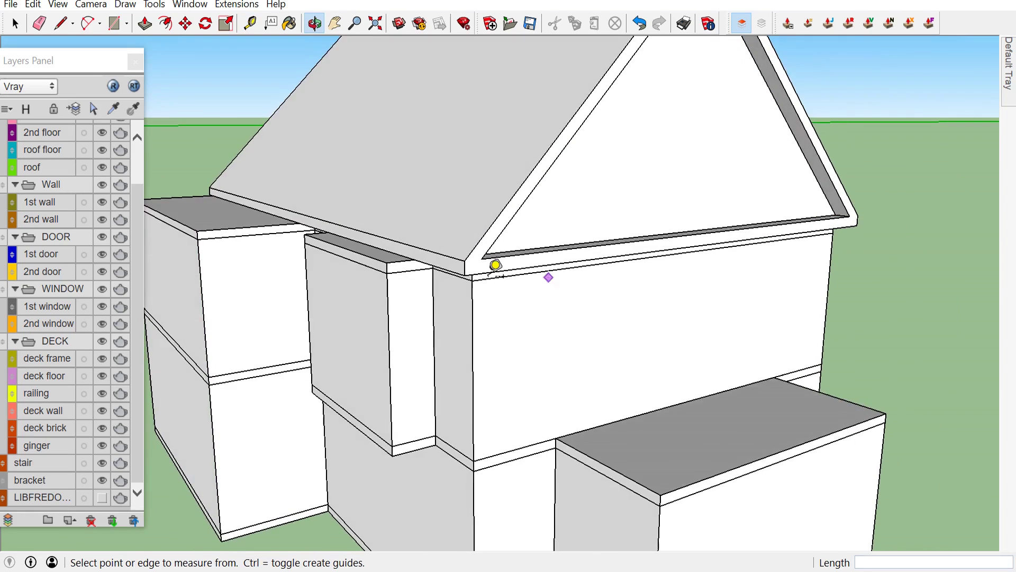
scroll(476, 265, "up", 3)
scroll(464, 248, "up", 3)
left_click(454, 250)
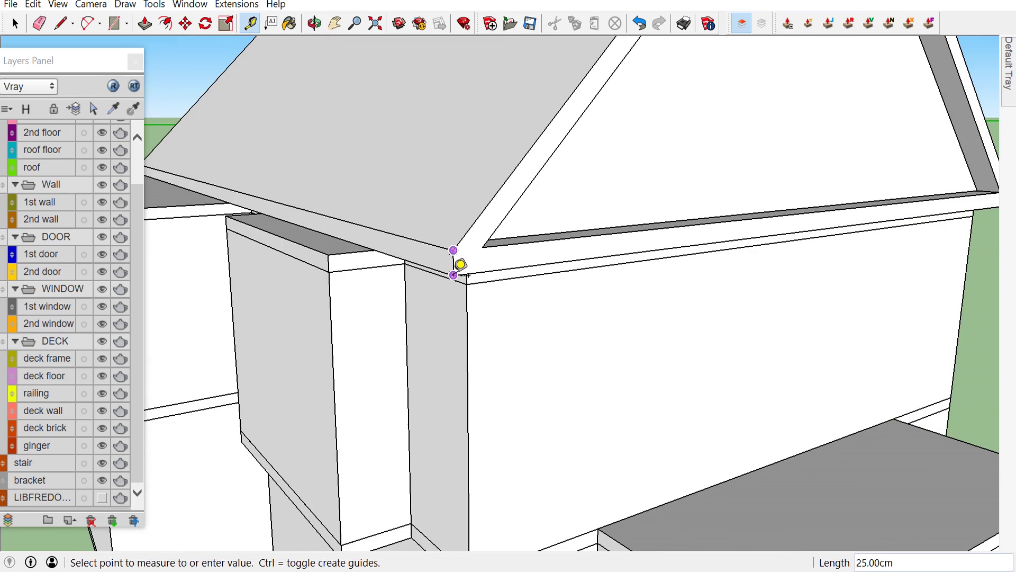
left_click(454, 275)
middle_click_drag(461, 265, 431, 230)
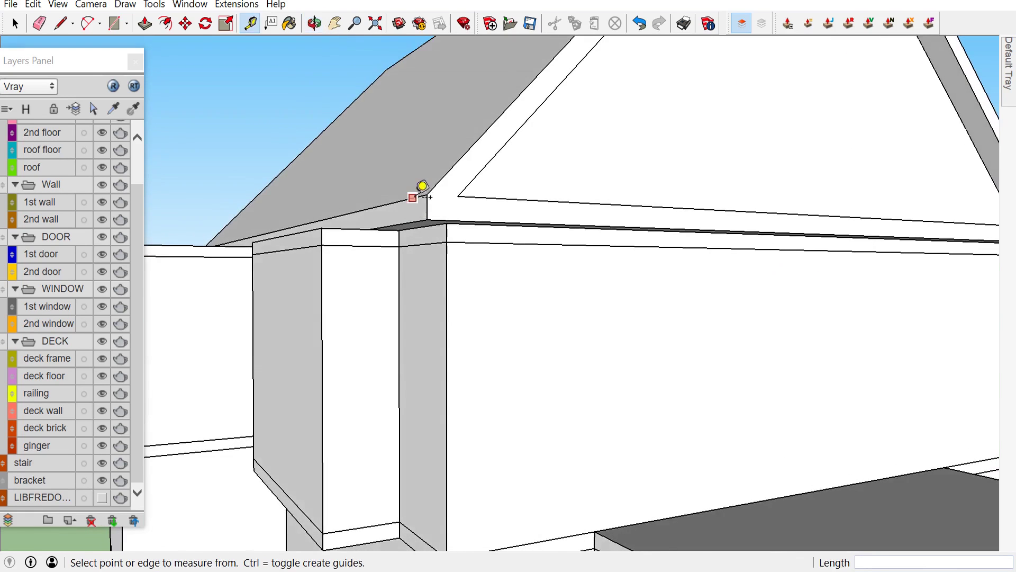
mouse_move(422, 190)
middle_mouse_down()
mouse_move(454, 239)
mouse_move(479, 248)
middle_mouse_up()
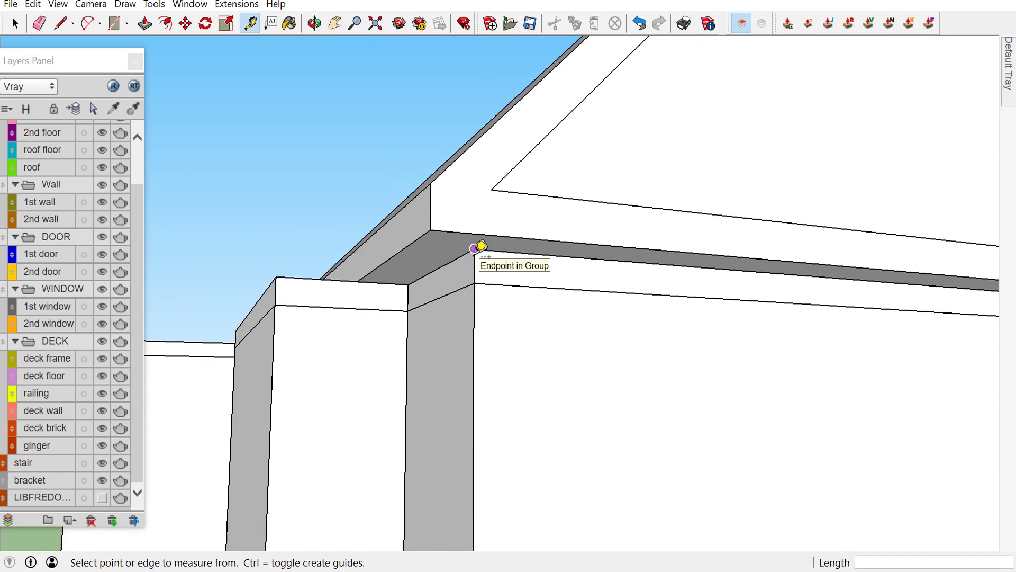
left_click(475, 248)
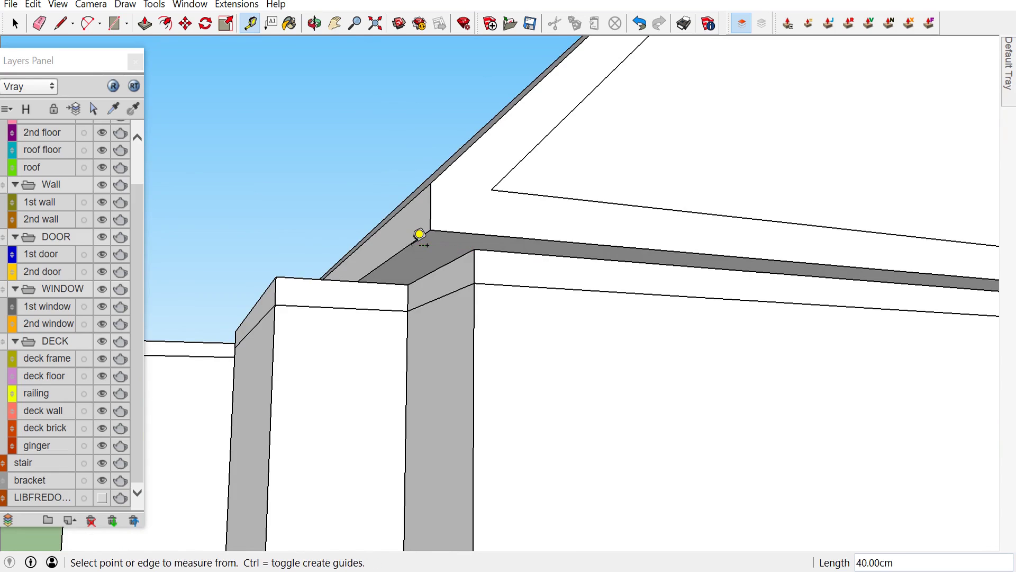
left_click(420, 234)
scroll(416, 240, "down", 5)
scroll(407, 251, "down", 5)
mouse_move(406, 256)
middle_mouse_down()
mouse_move(651, 310)
mouse_move(679, 258)
middle_mouse_up()
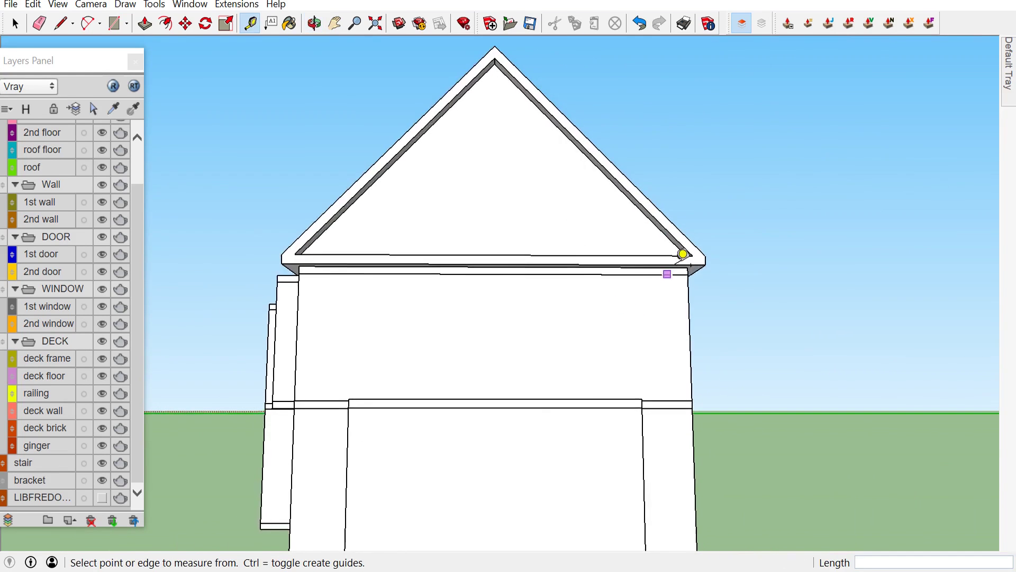
scroll(680, 258, "up", 3)
scroll(705, 273, "up", 3)
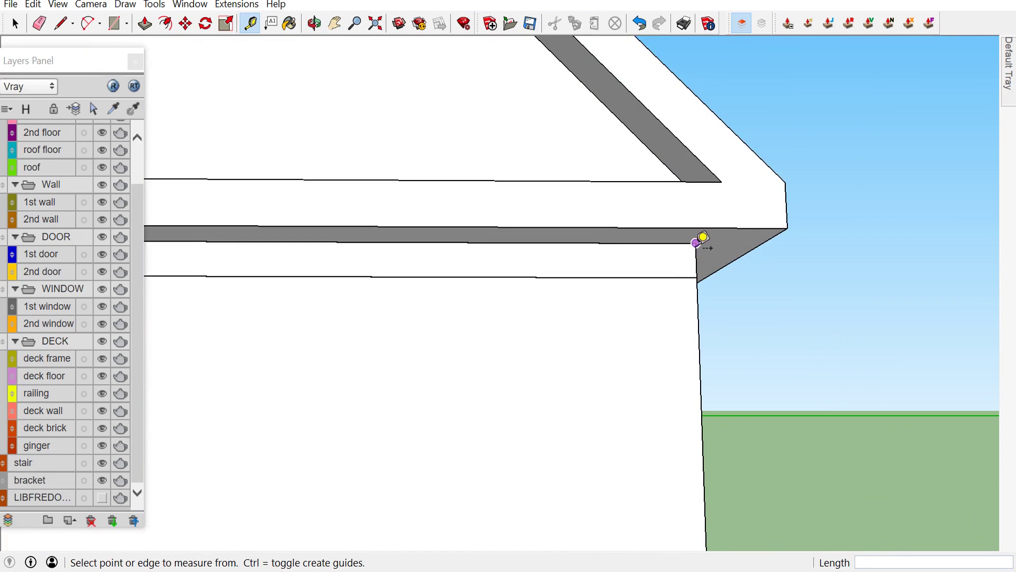
left_click(702, 236)
left_click(767, 236)
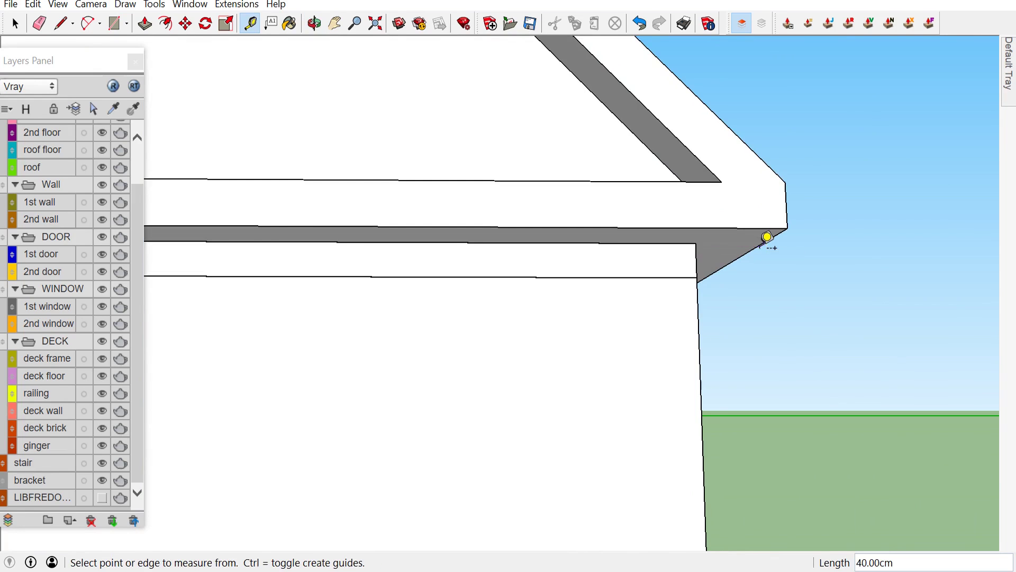
scroll(782, 286, "down", 3)
key("space")
scroll(782, 366, "down", 5)
scroll(779, 382, "down", 3)
middle_click_drag(779, 382, 526, 378)
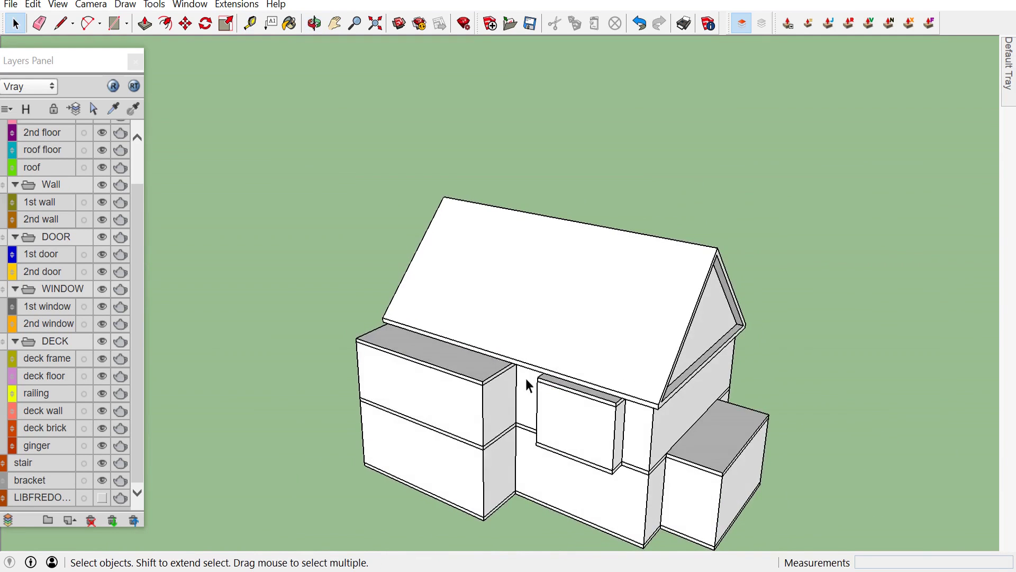
Start Gable-Ended Roof and pick the lower wing slab's two corners and gable direction
scroll(353, 320, "up", 5)
mouse_move(353, 313)
middle_mouse_down()
mouse_move(440, 316)
mouse_move(469, 342)
middle_mouse_up()
scroll(462, 364, "up", 2)
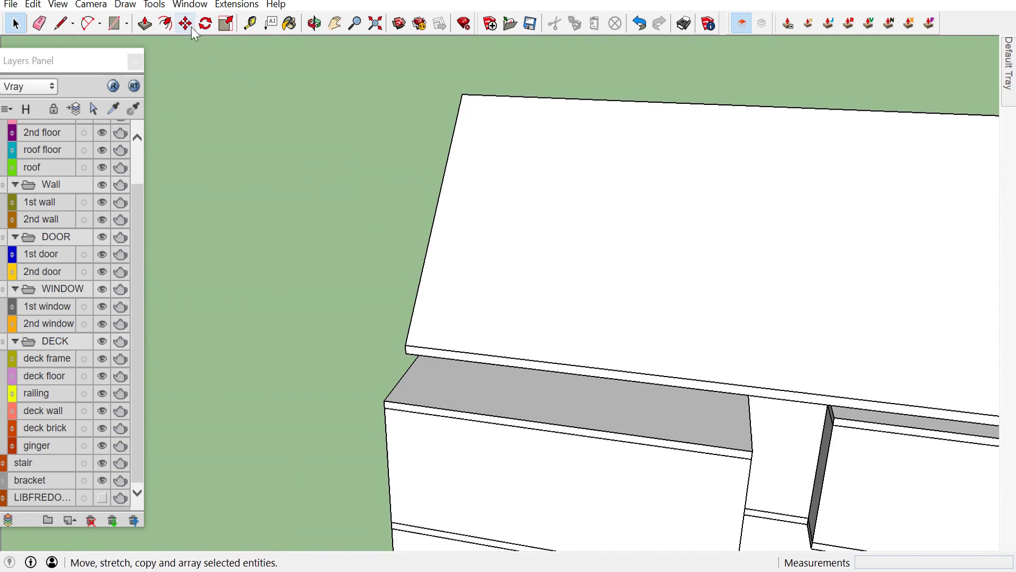
left_click(243, 7)
left_click(246, 8)
mouse_move(302, 371)
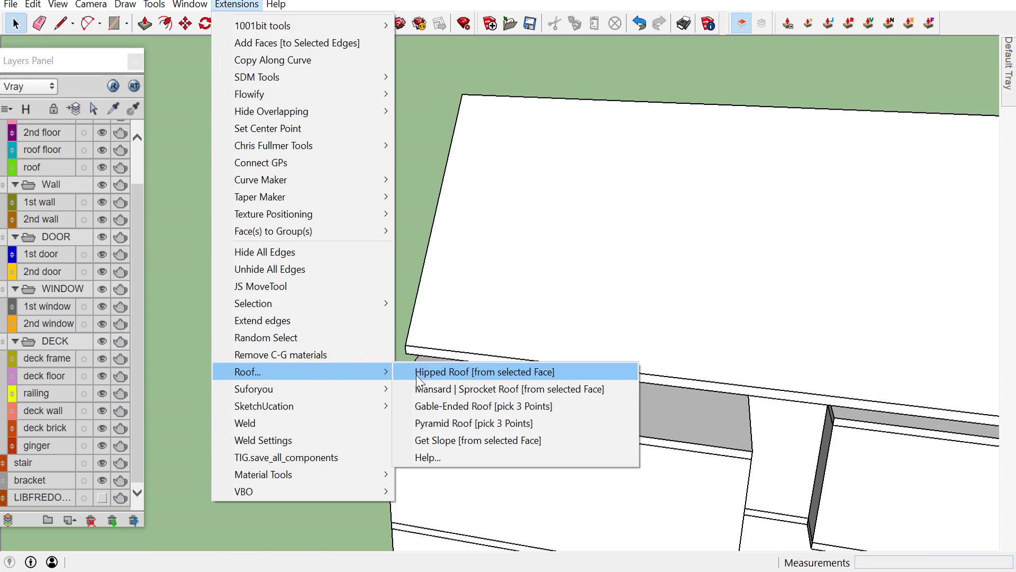
left_click(432, 403)
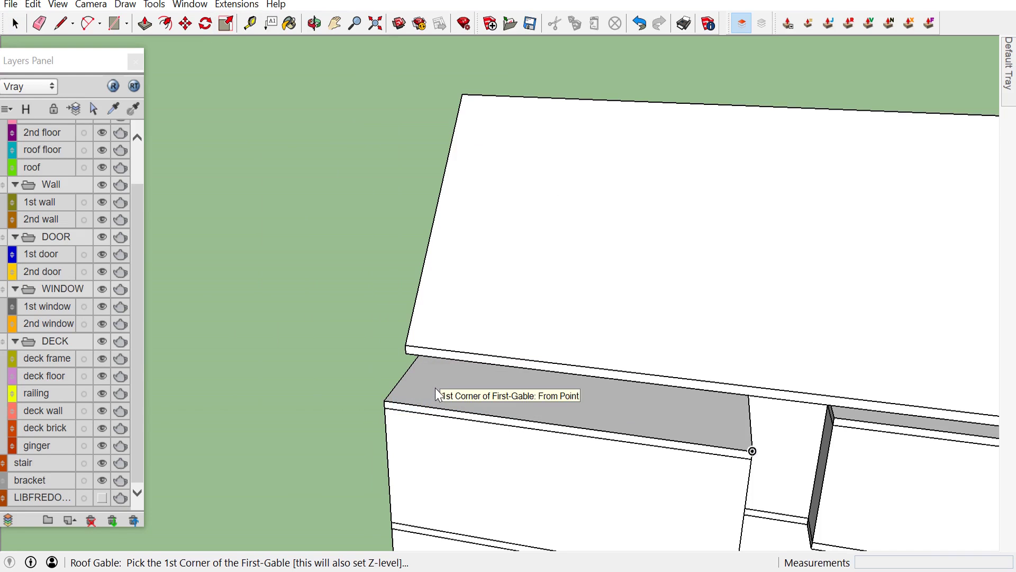
scroll(387, 407, "up", 2)
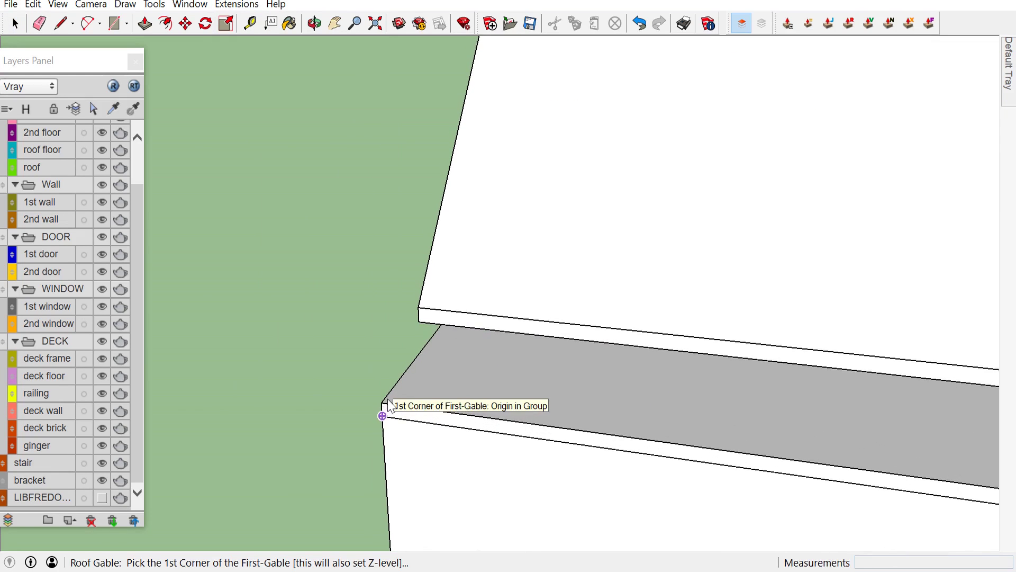
left_click(381, 403)
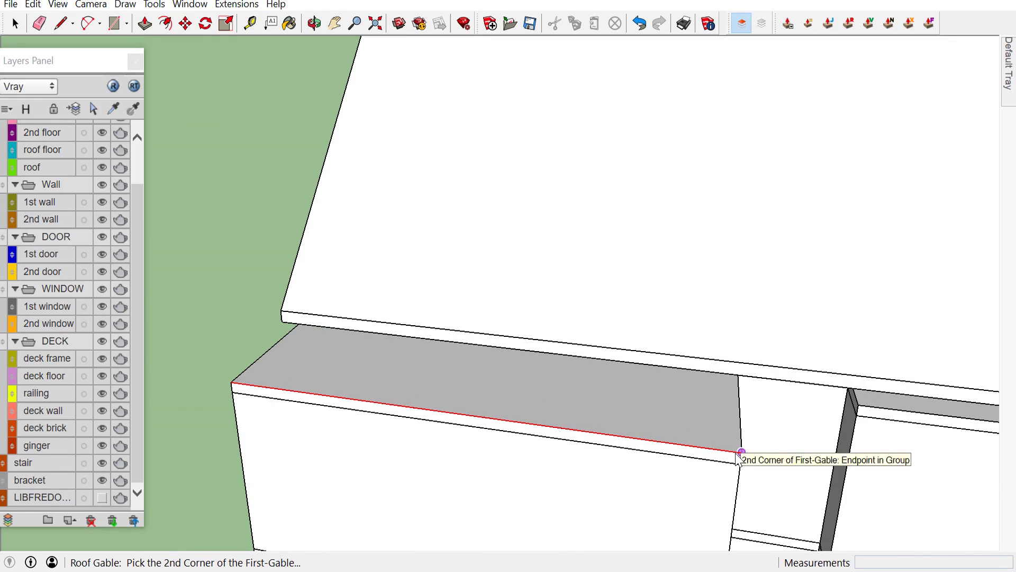
left_click(739, 452)
left_click(738, 375)
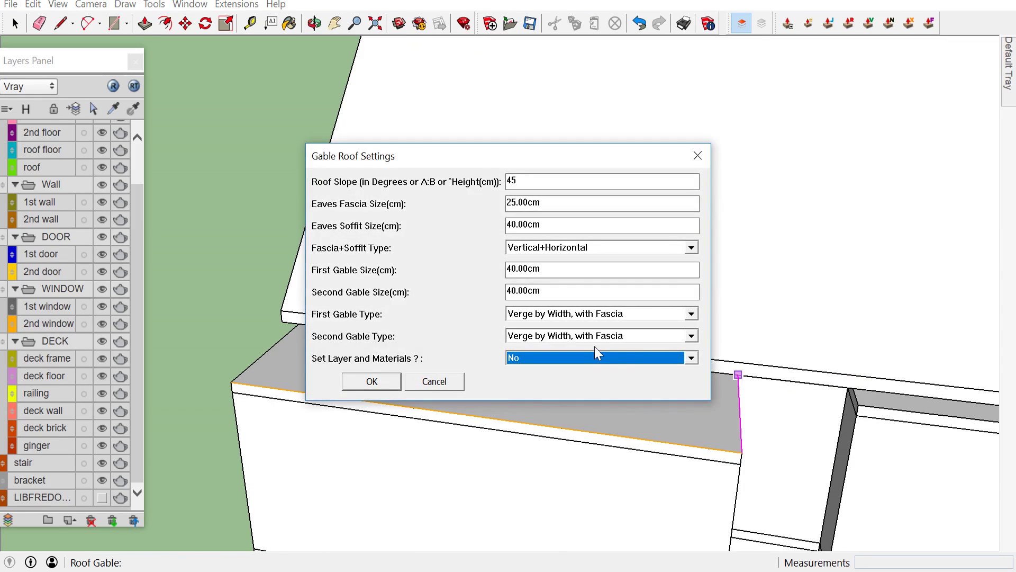
Set the second gable to Verge by Width and accept both 25 cm verge widths
left_click(692, 337)
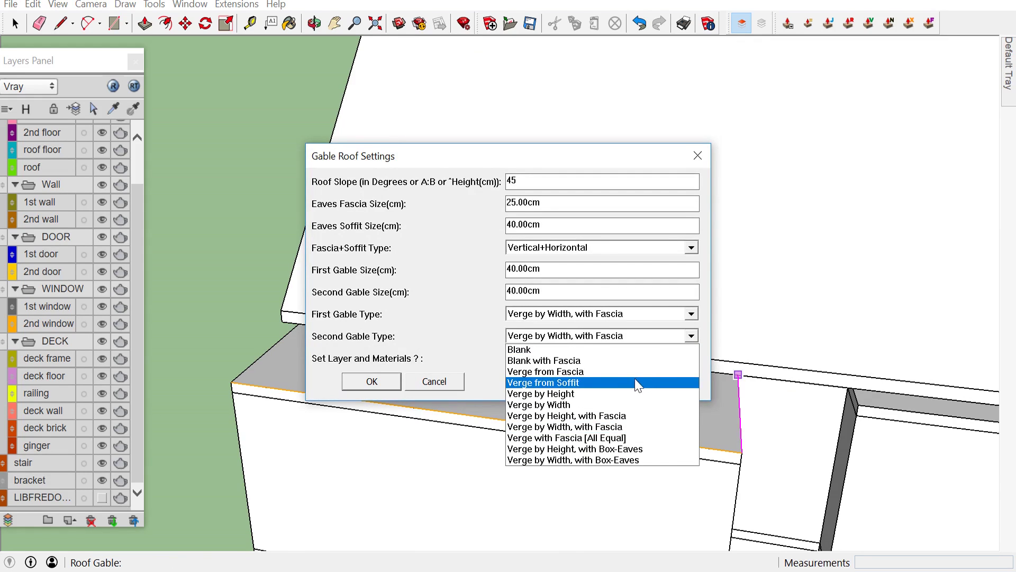
left_click(592, 405)
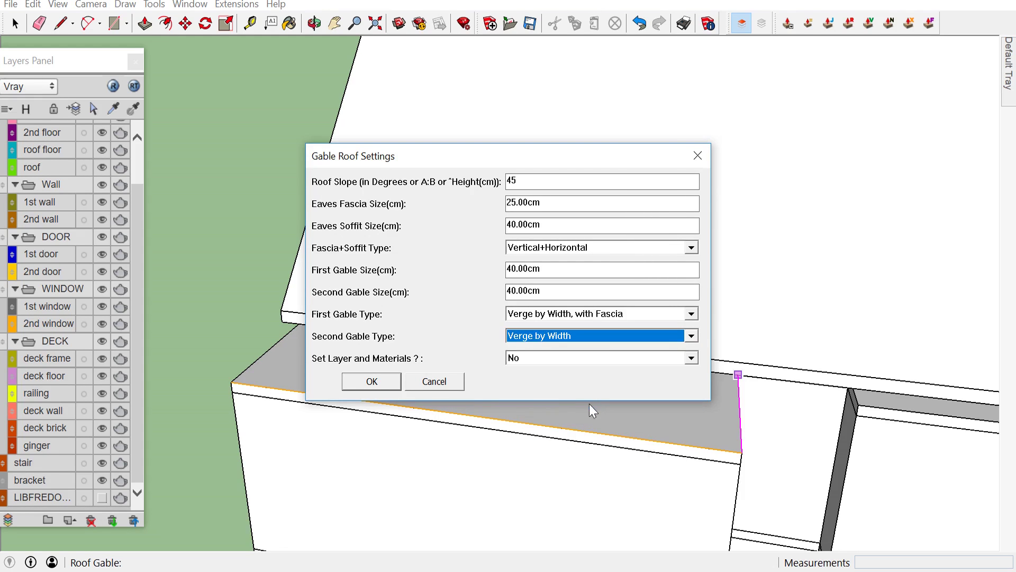
left_click(394, 381)
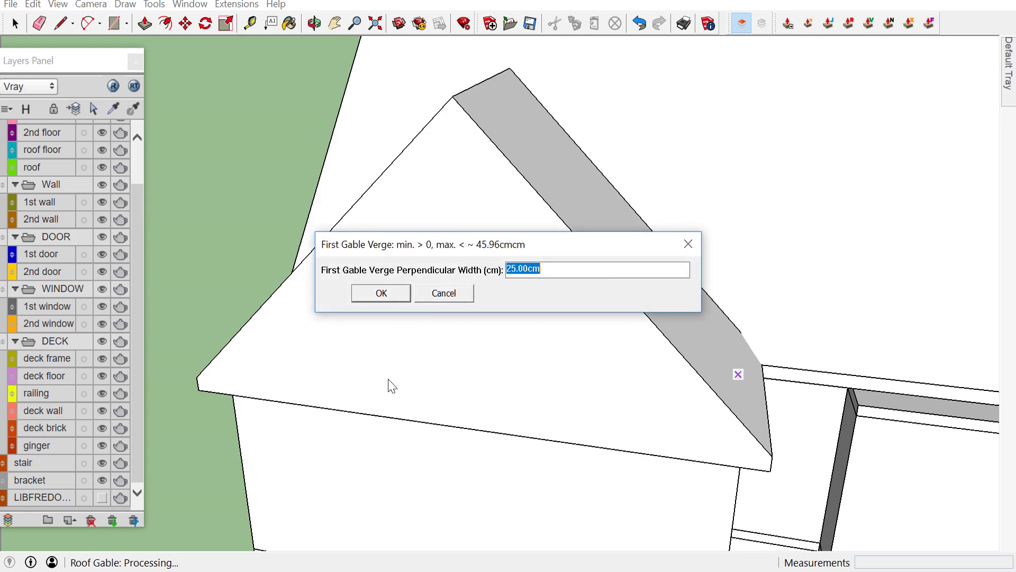
left_click(396, 294)
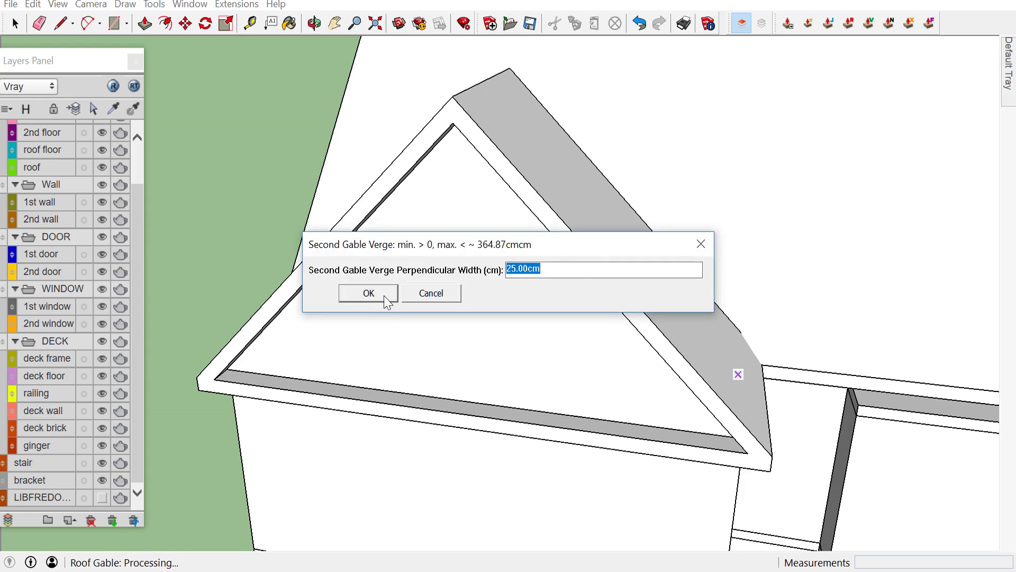
left_click(396, 295)
mouse_move(469, 335)
middle_mouse_down()
mouse_move(389, 368)
mouse_move(148, 352)
middle_mouse_up()
mouse_move(386, 386)
middle_mouse_down()
mouse_move(336, 392)
mouse_move(390, 409)
middle_mouse_up()
scroll(456, 414, "down", 2)
scroll(540, 396, "down", 2)
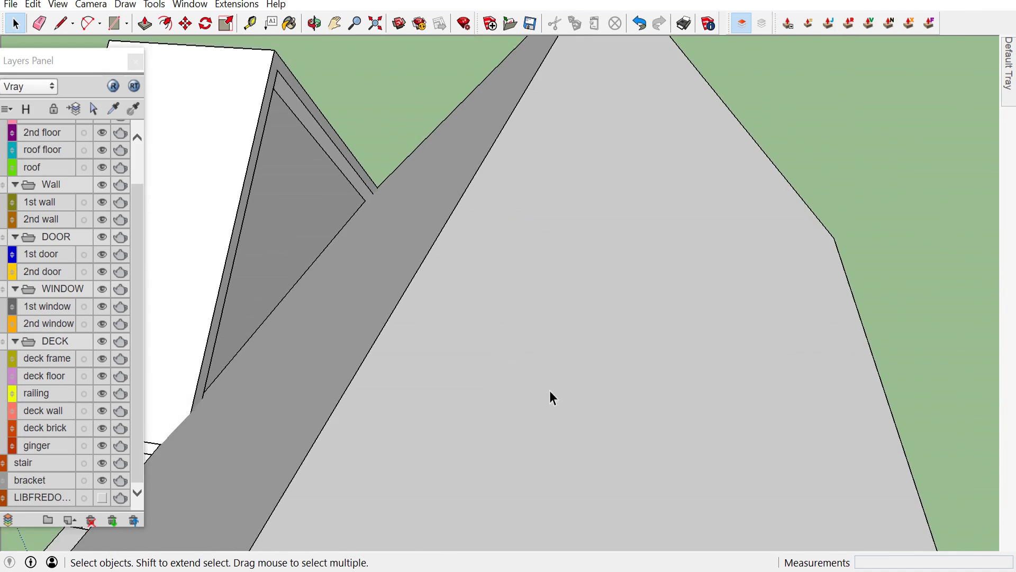
Open the lower-wing roof group for editing and erase one of its faces
scroll(614, 375, "down", 3)
scroll(378, 250, "up", 1)
right_click(377, 249)
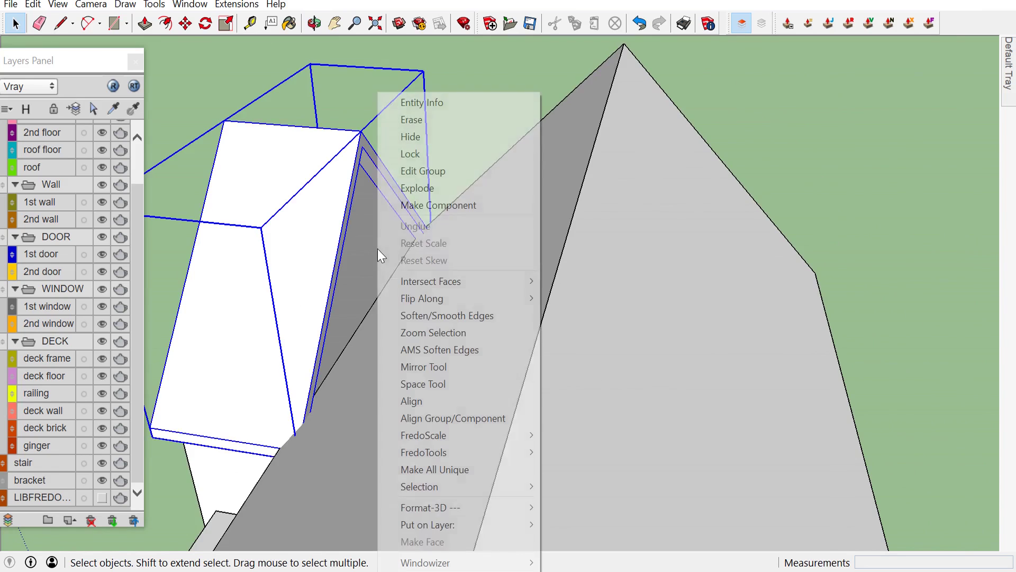
left_click(314, 249)
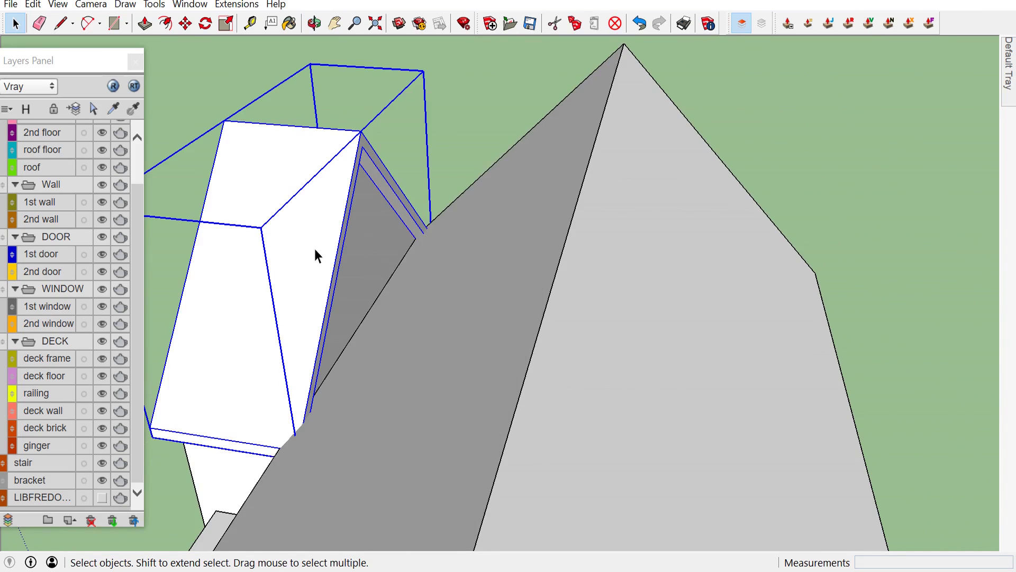
double_click(314, 249)
right_click(376, 243)
left_click(409, 112)
Push the wall face under the roof back by 40 cm
middle_click_drag(415, 177, 337, 325)
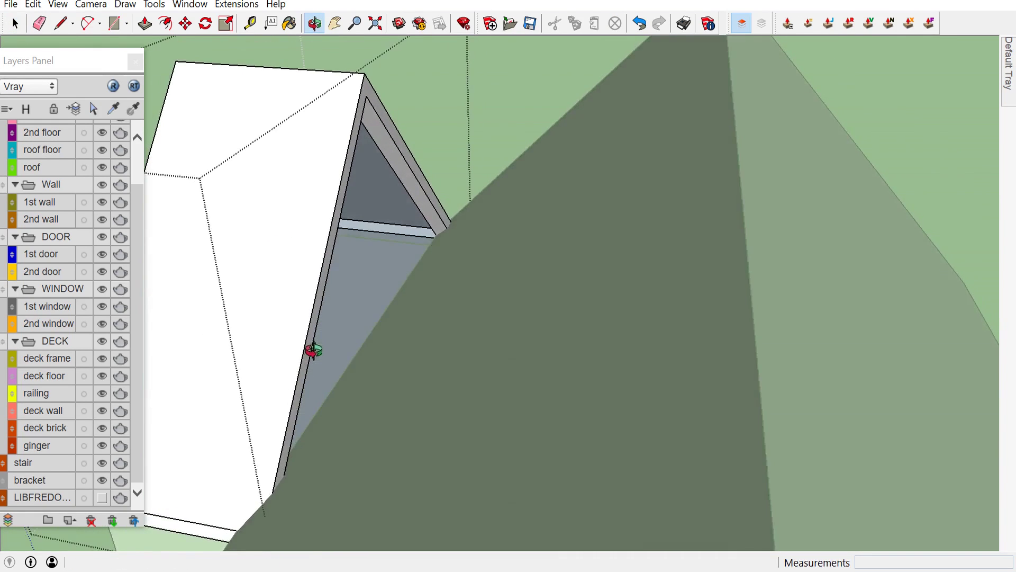
middle_click_drag(337, 326, 314, 354)
left_click(309, 363)
scroll(309, 363, "up", 1)
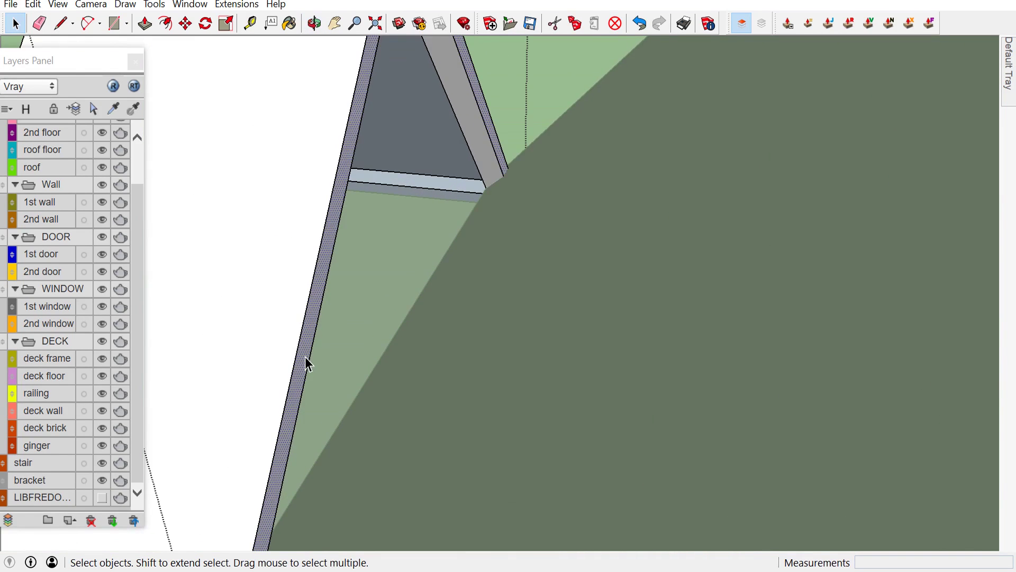
key("p")
left_click(309, 364)
scroll(307, 362, "down", 1)
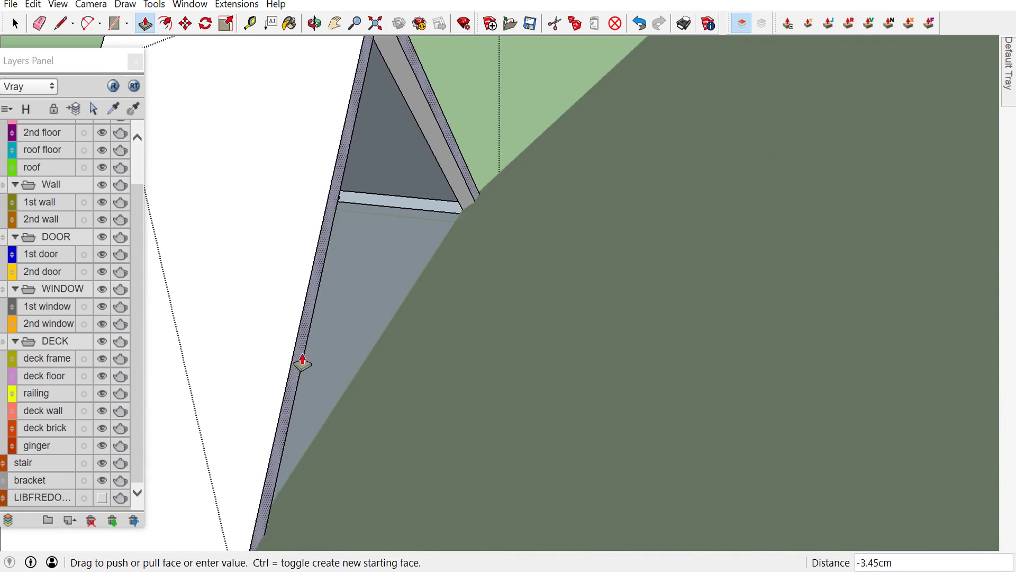
scroll(306, 360, "down", 3)
middle_click_drag(306, 360, 522, 277)
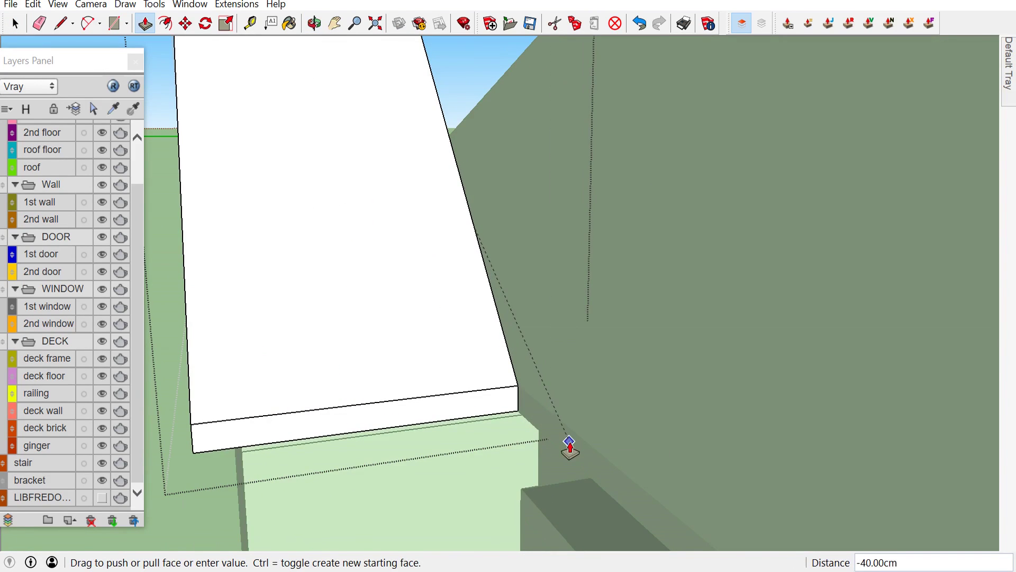
Orbit around the roofed box and return to the Select tool
middle_click_drag(567, 447, 400, 538)
left_click(443, 511)
key("space")
scroll(480, 94, "down", 2)
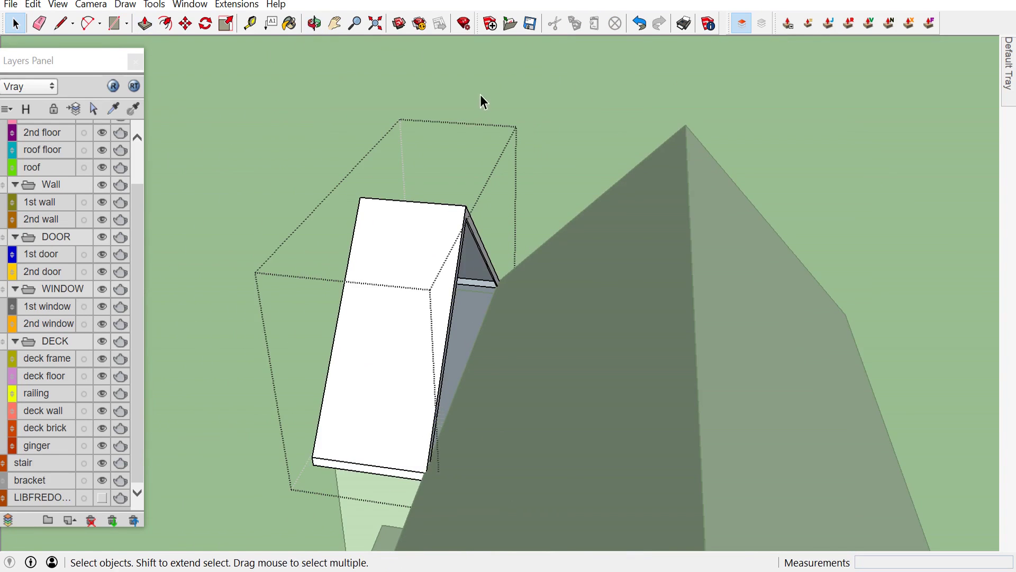
scroll(457, 154, "up", 2)
scroll(442, 195, "up", 2)
scroll(442, 201, "up", 2)
Draw a line from the lower roof's ridge corner to the main roof slope
key("l")
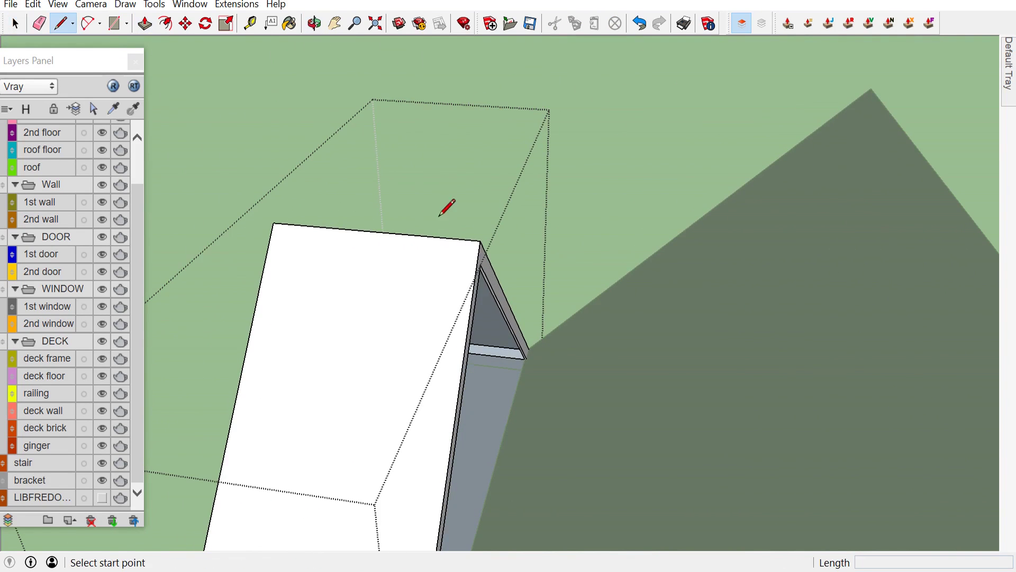
left_click(480, 240)
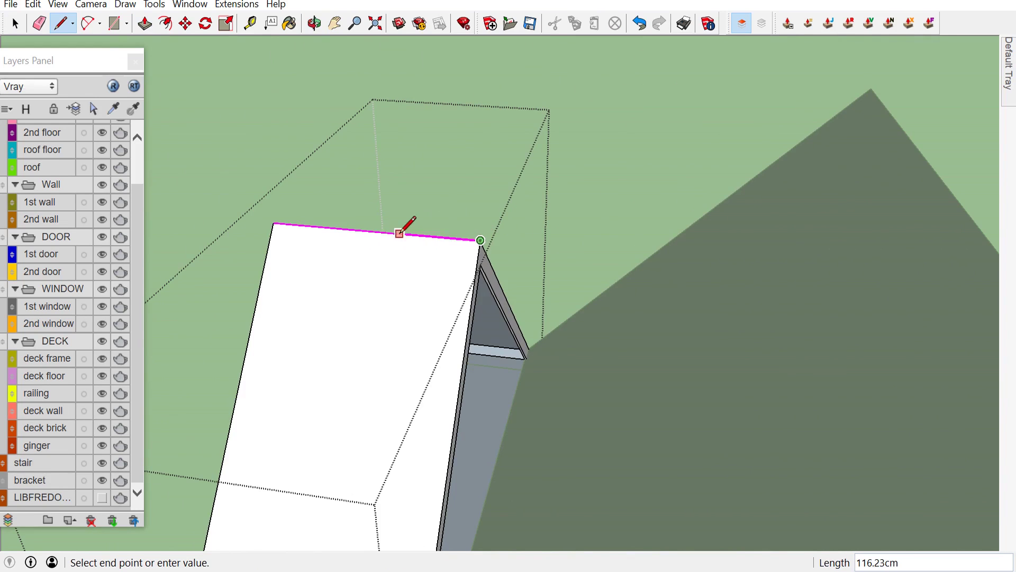
left_click(721, 311)
scroll(725, 303, "down", 1)
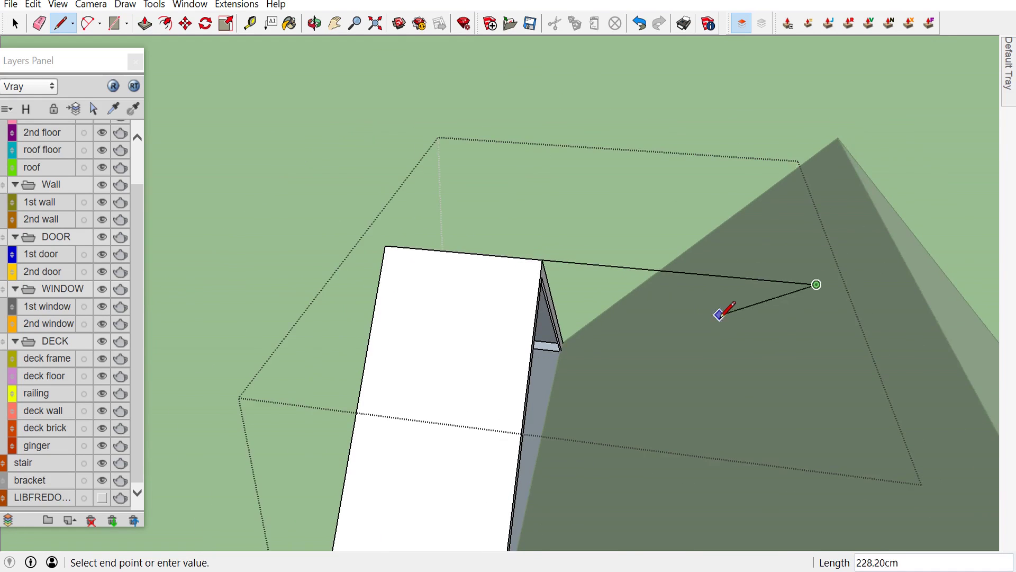
scroll(704, 338, "down", 1)
mouse_move(692, 362)
middle_mouse_down()
mouse_move(677, 340)
mouse_move(584, 495)
middle_mouse_up()
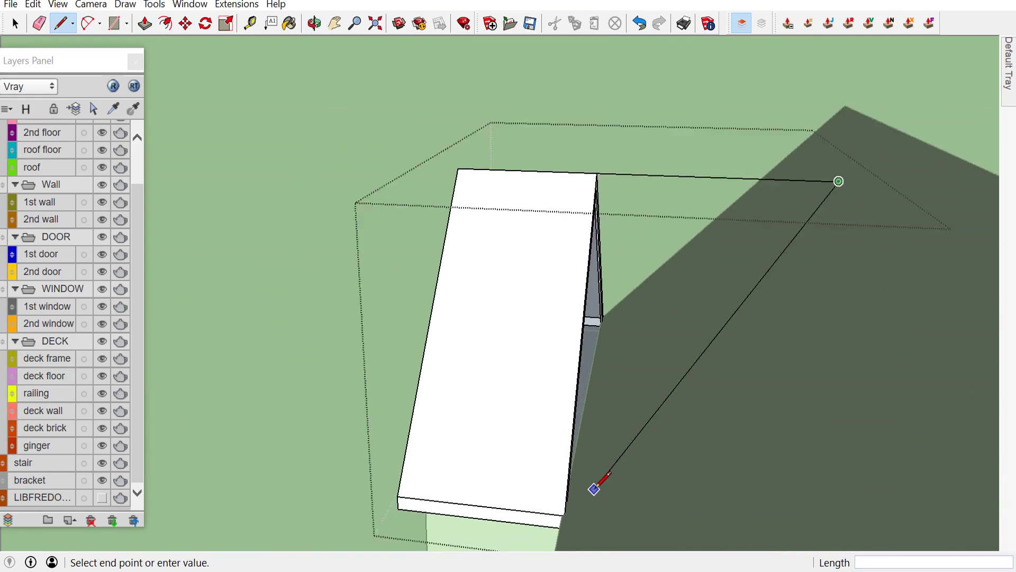
scroll(572, 524, "up", 1)
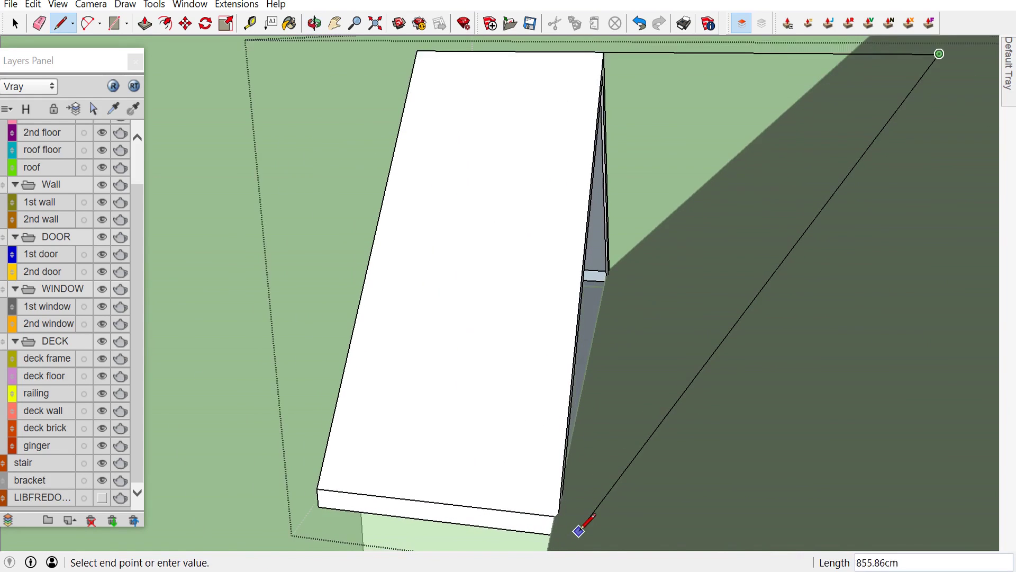
scroll(580, 529, "up", 1)
mouse_move(580, 529)
middle_mouse_down()
mouse_move(608, 358)
mouse_move(560, 465)
middle_mouse_up()
Push a lower-roof face in by -4.39 cm
key("space")
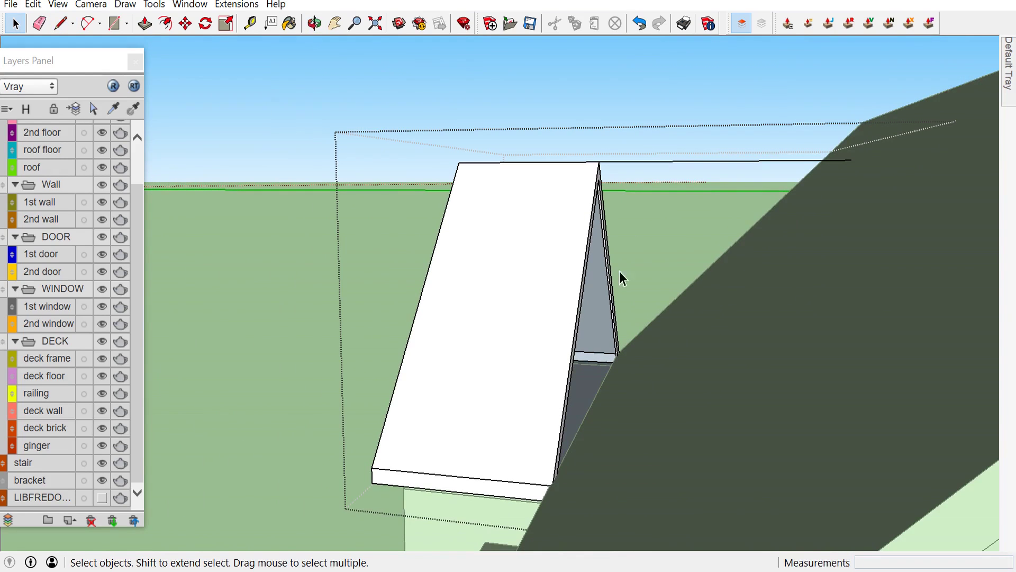
scroll(546, 450, "up", 1)
scroll(546, 450, "up", 1)
left_click(562, 459)
scroll(562, 462, "up", 2)
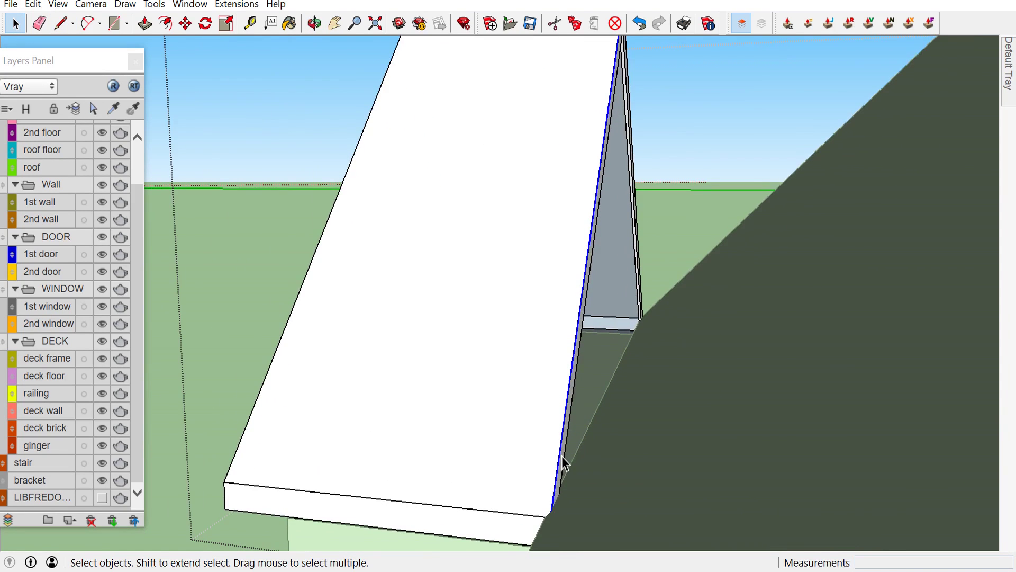
key("p")
left_click(560, 469)
scroll(534, 464, "down", 2)
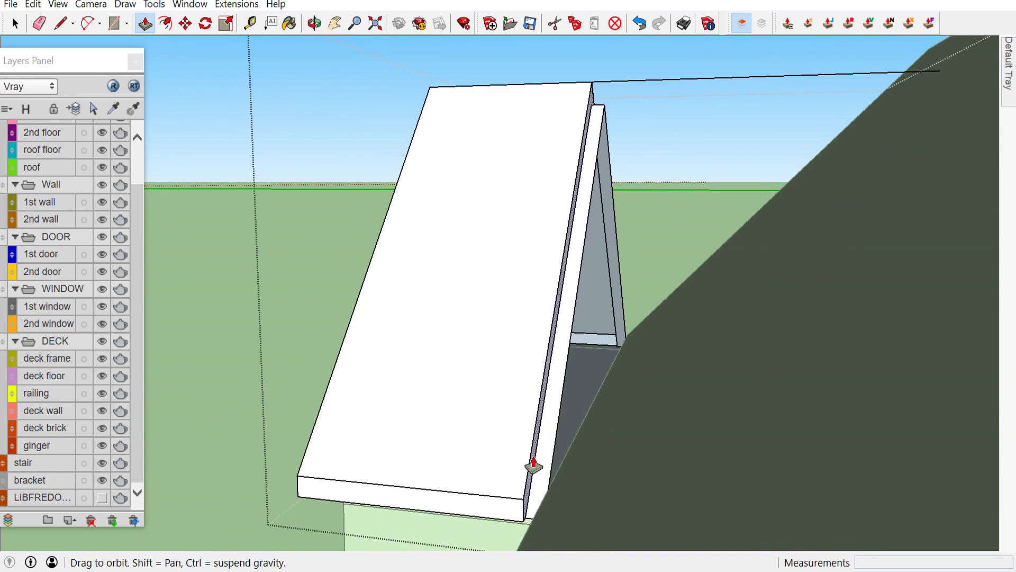
middle_click_drag(534, 464, 563, 426)
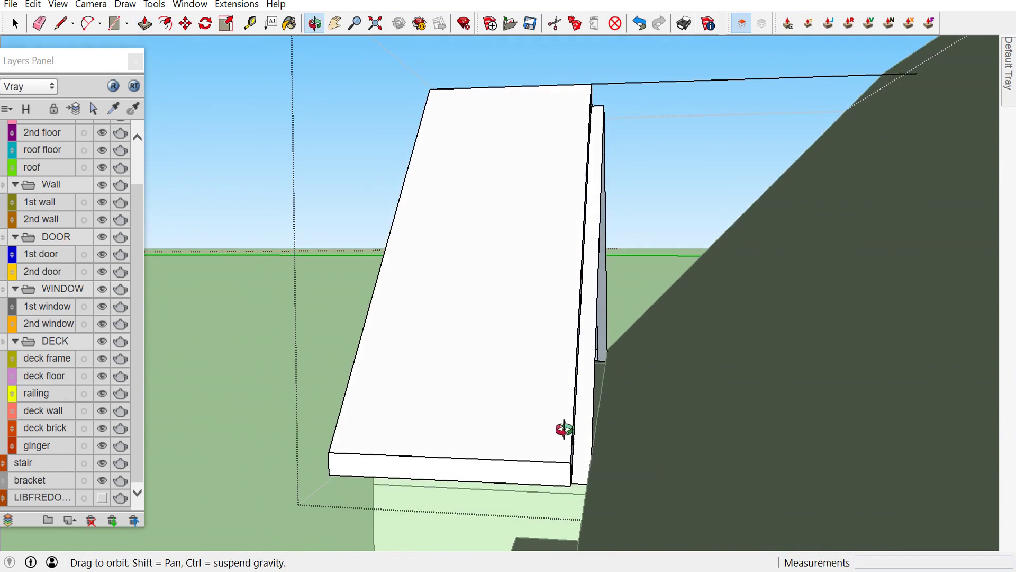
left_click(581, 523)
middle_click_drag(482, 453, 473, 476)
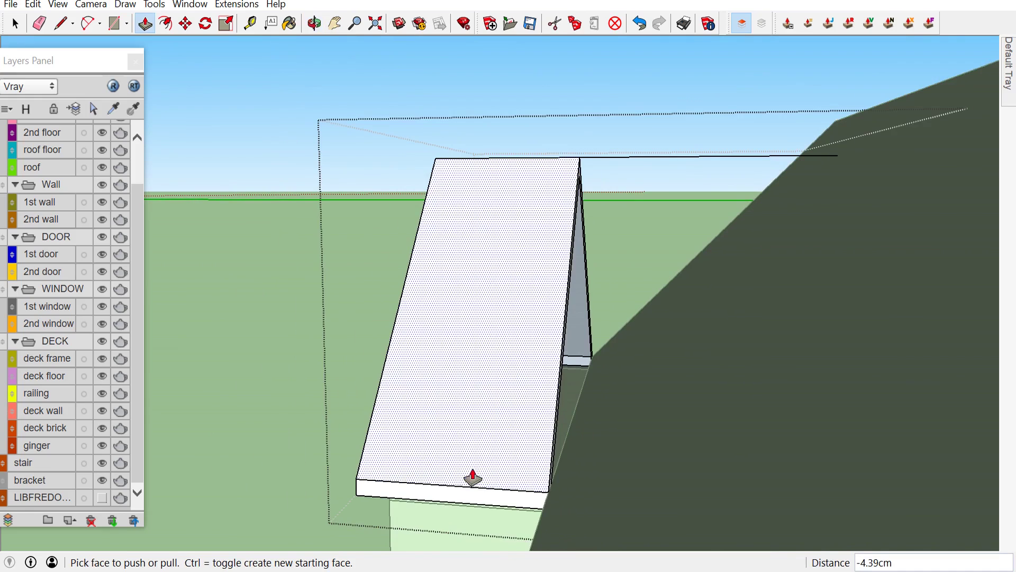
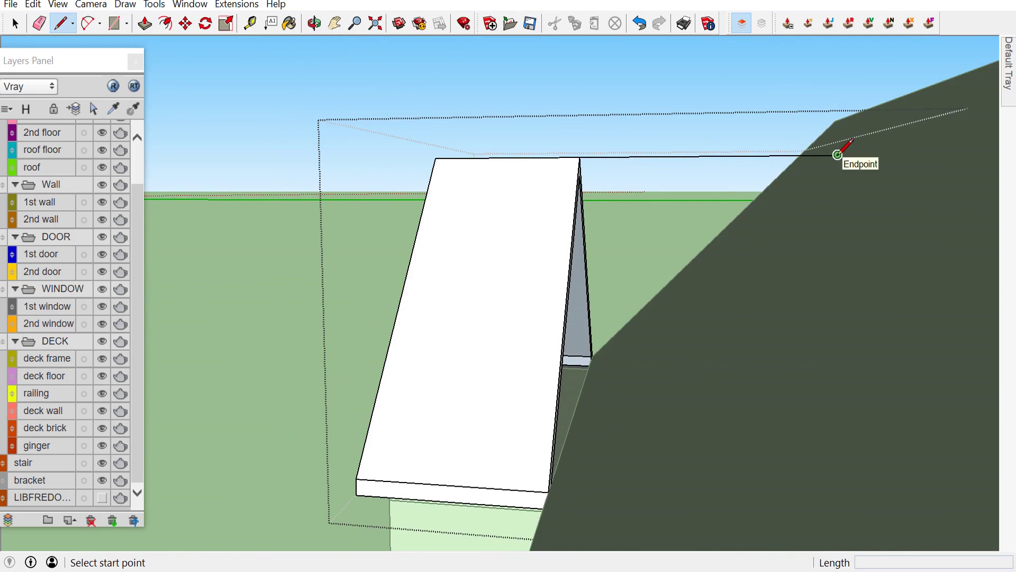
Draw lines from the ridge endpoint to the eave corners to close the small roof's gable triangle
left_click(838, 154)
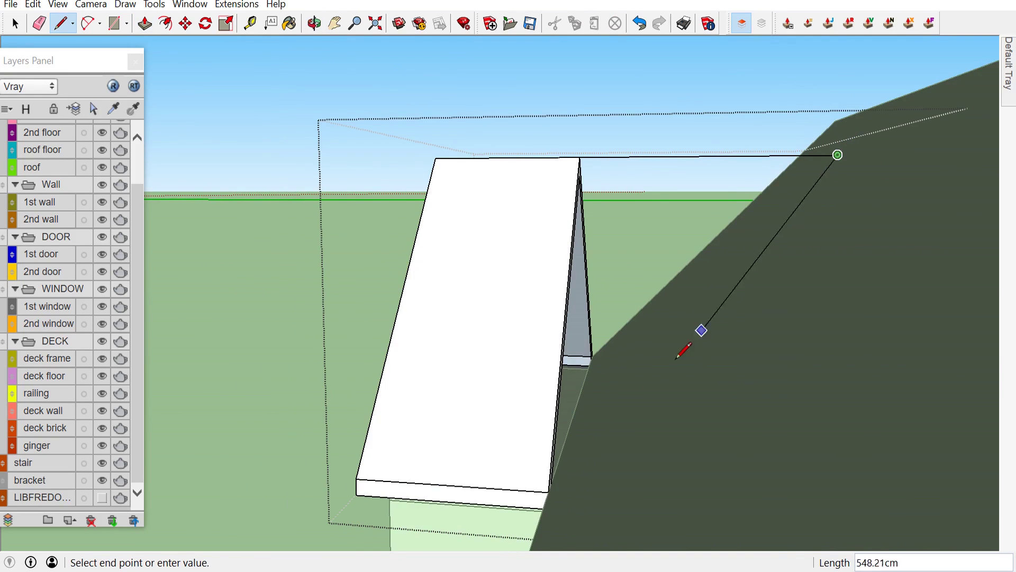
left_click(549, 491)
mouse_move(590, 385)
middle_mouse_down()
mouse_move(593, 289)
mouse_move(899, 359)
mouse_move(671, 178)
middle_mouse_up()
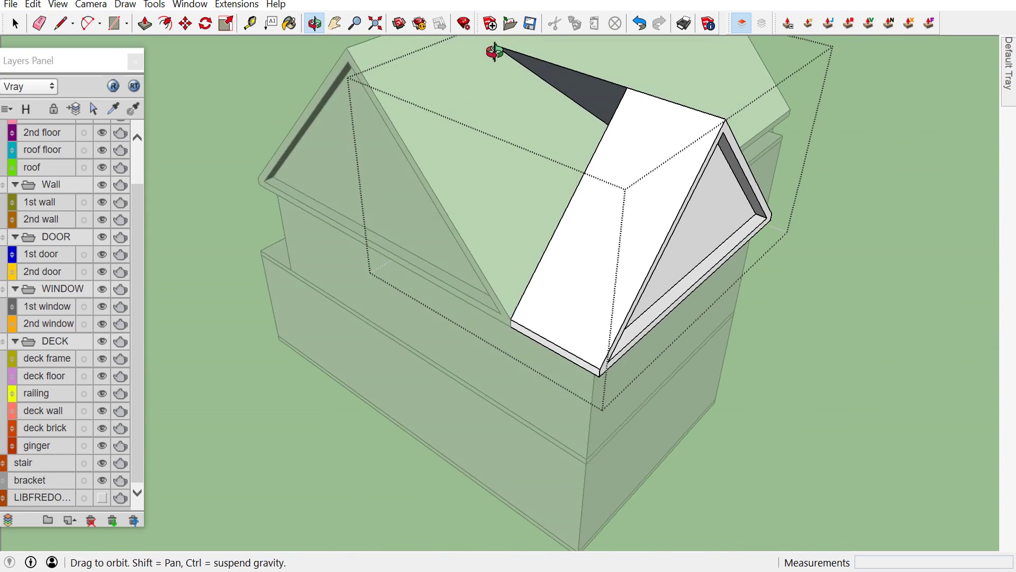
middle_click_drag(495, 43, 470, 192)
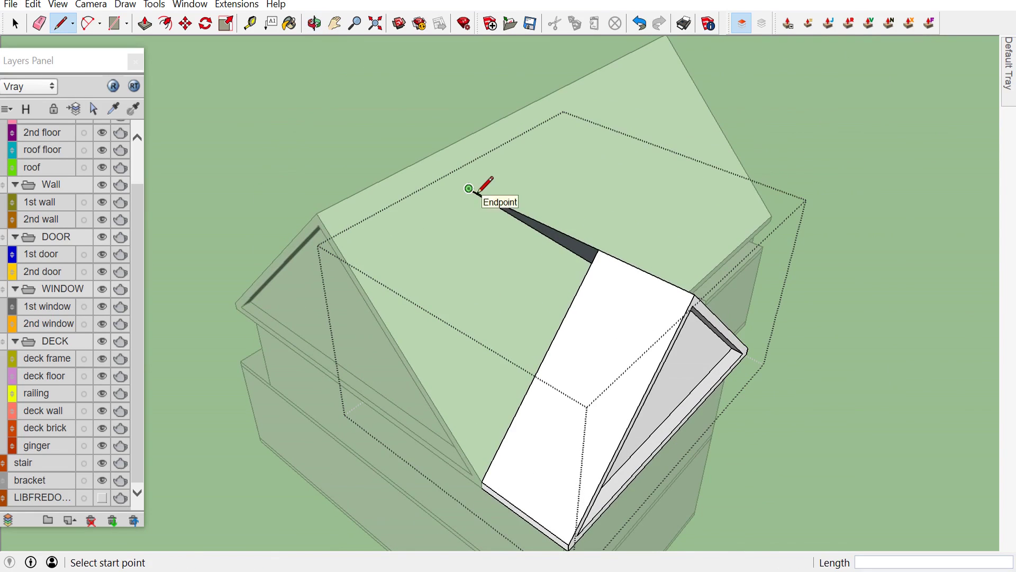
left_click(478, 193)
left_click(482, 481)
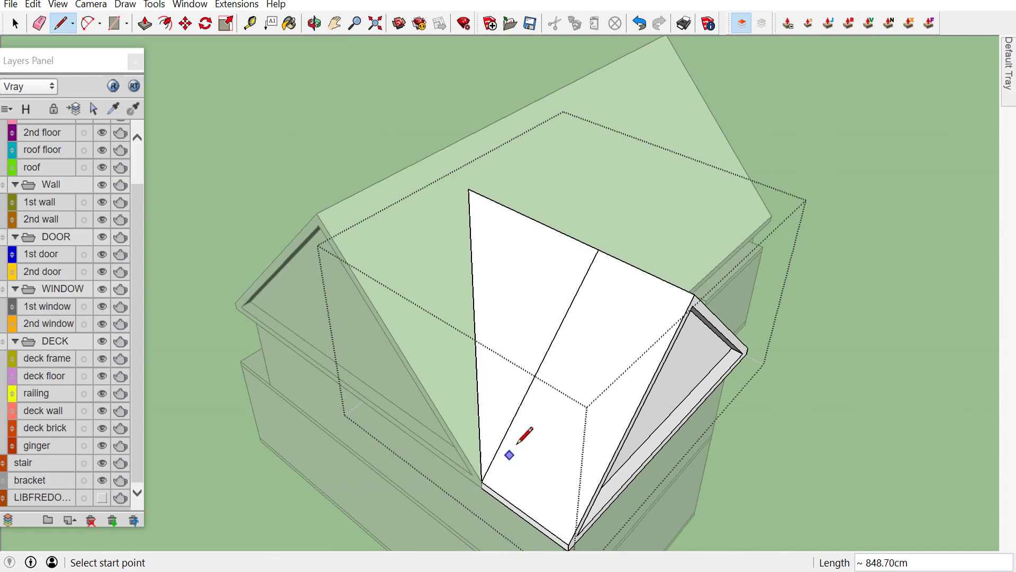
key("space")
Erase the stray edges on the white gable face and the diagonal edge on the grey roof
key("e")
left_click(559, 302)
mouse_move(558, 302)
middle_mouse_down()
mouse_move(531, 340)
mouse_move(422, 368)
middle_mouse_up()
left_click(470, 350)
key("space")
mouse_move(843, 222)
middle_mouse_down()
mouse_move(838, 295)
mouse_move(595, 313)
mouse_move(408, 272)
mouse_move(513, 345)
mouse_move(476, 291)
mouse_move(514, 398)
mouse_move(721, 390)
mouse_move(484, 336)
middle_mouse_up()
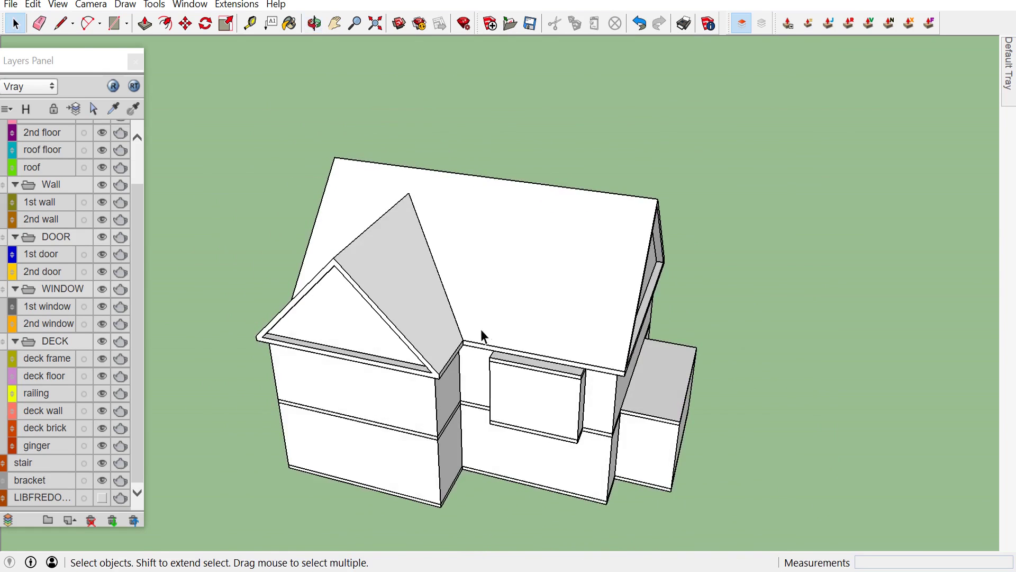
Start a Gable-Ended Roof over the box section and pick its three gable points
scroll(483, 336, "up", 3)
scroll(492, 360, "up", 3)
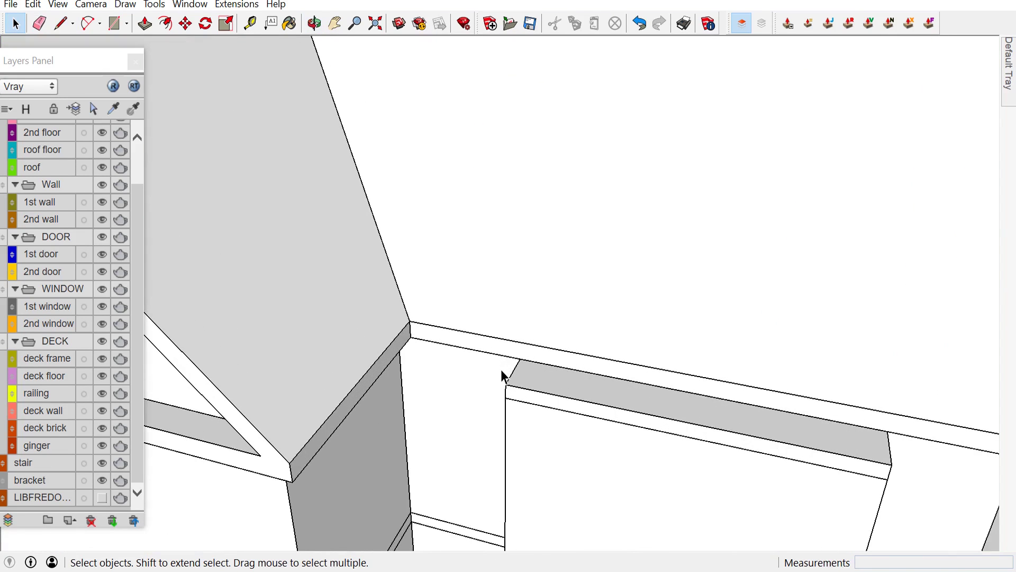
left_click(231, 6)
mouse_move(248, 372)
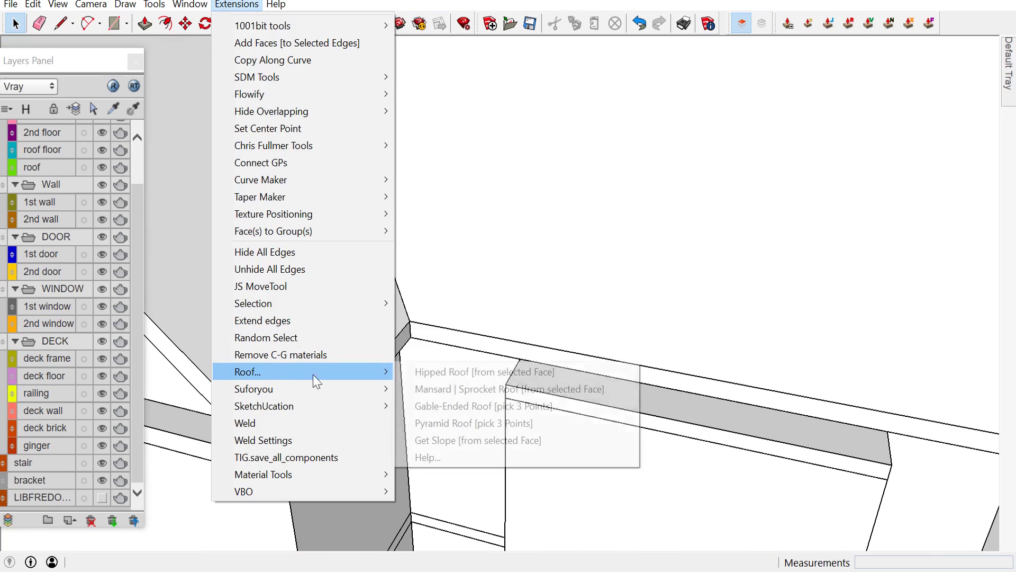
left_click(464, 405)
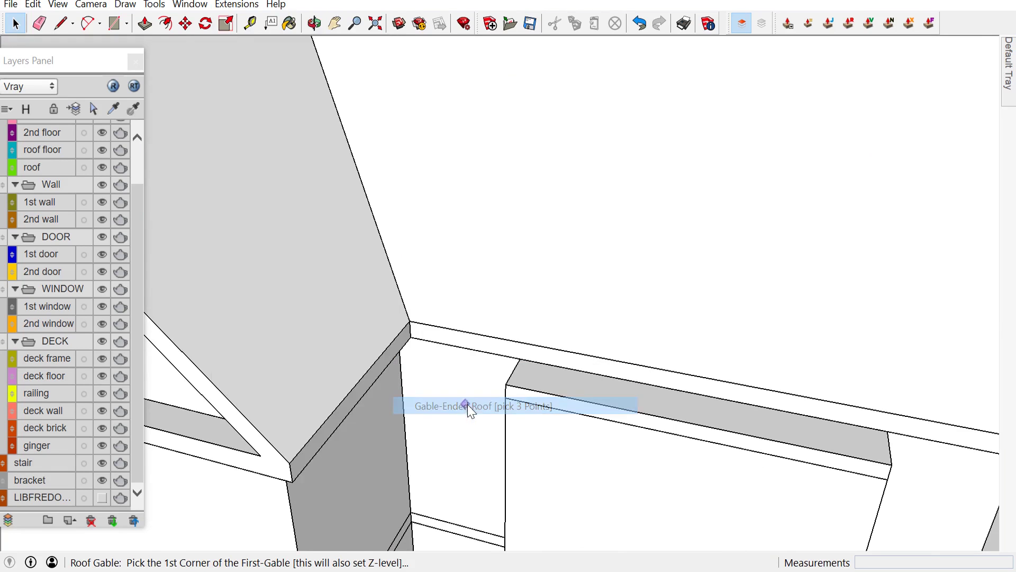
left_click(506, 383)
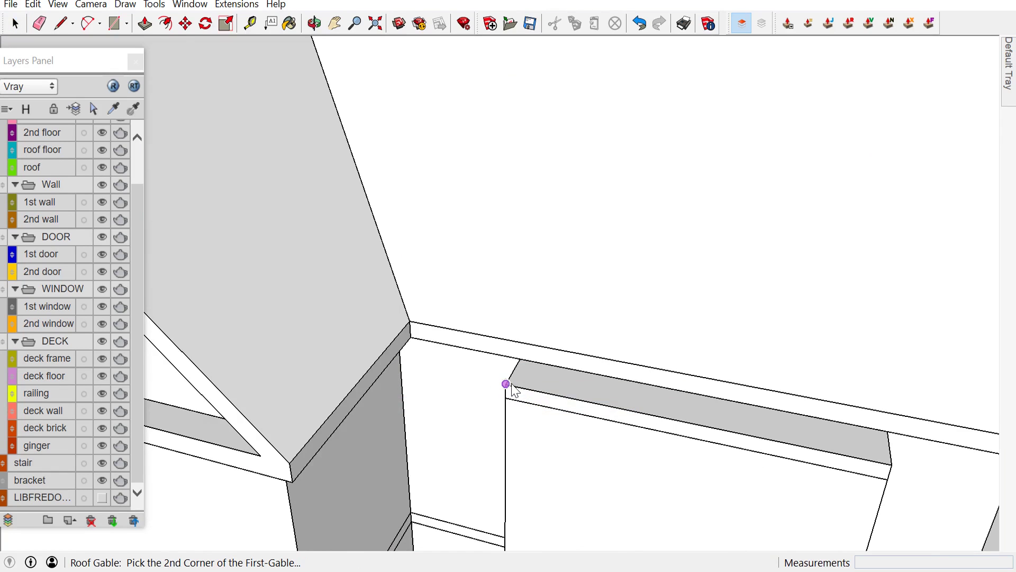
left_click(892, 464)
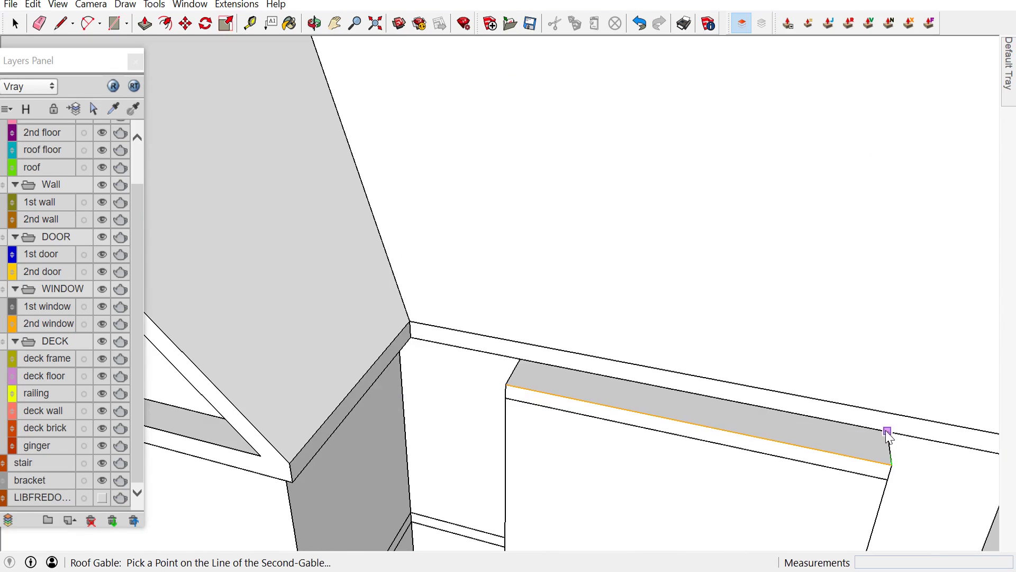
mouse_move(889, 435)
middle_mouse_down()
mouse_move(483, 415)
mouse_move(280, 373)
mouse_move(324, 360)
middle_mouse_up()
left_click(353, 362)
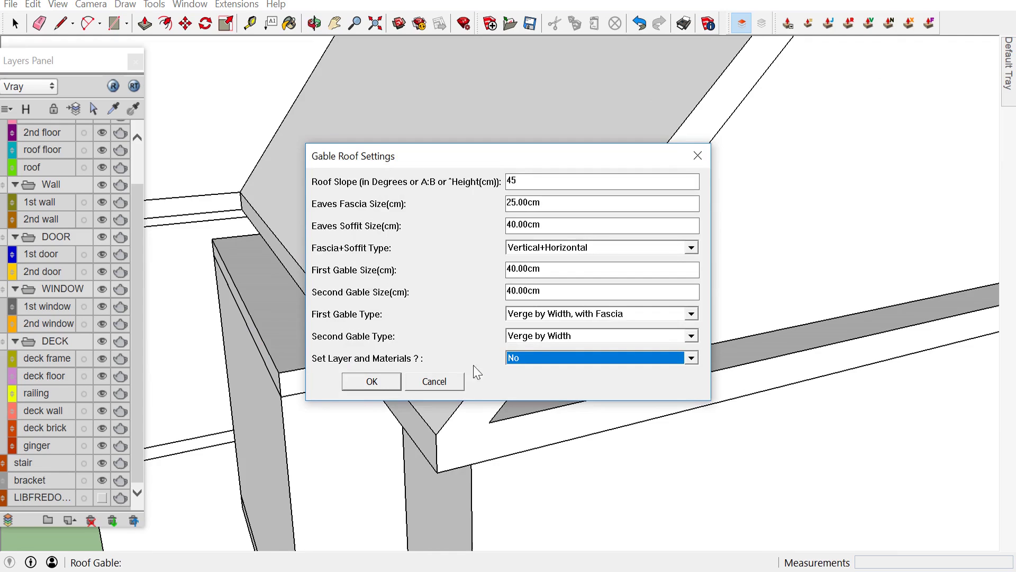
Accept the 45° Gable Roof Settings and confirm both 25 cm verge widths
left_click(392, 381)
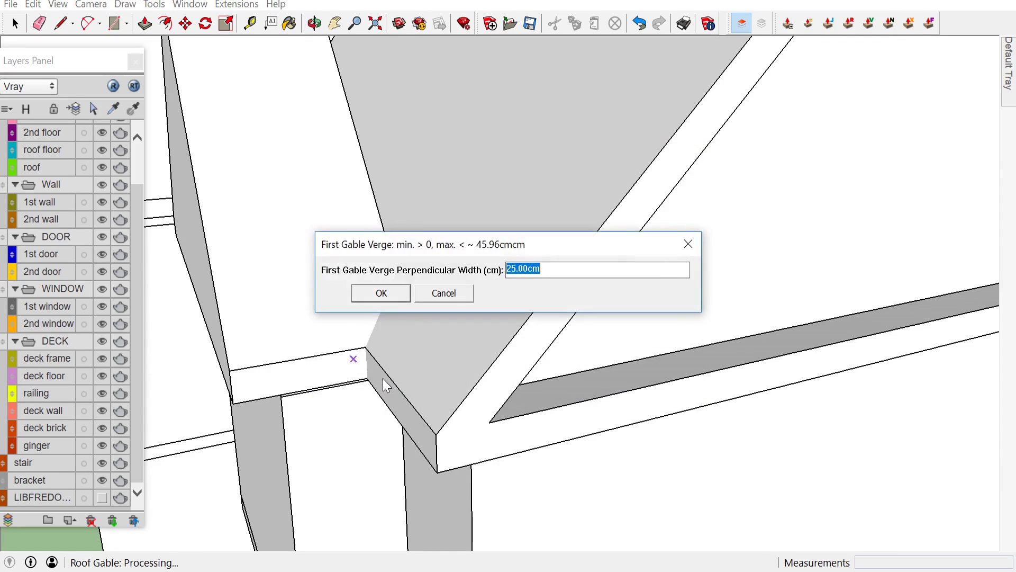
left_click(392, 296)
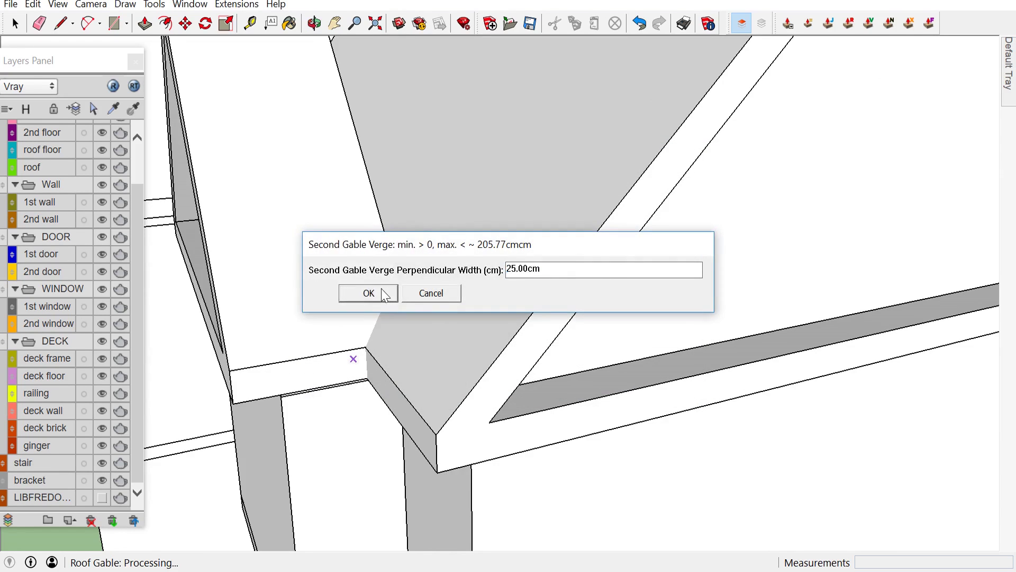
left_click(381, 289)
middle_click_drag(389, 301, 437, 323)
mouse_move(437, 323)
left_mouse_down()
mouse_move(538, 324)
mouse_move(399, 347)
mouse_move(275, 387)
mouse_move(216, 390)
left_mouse_up()
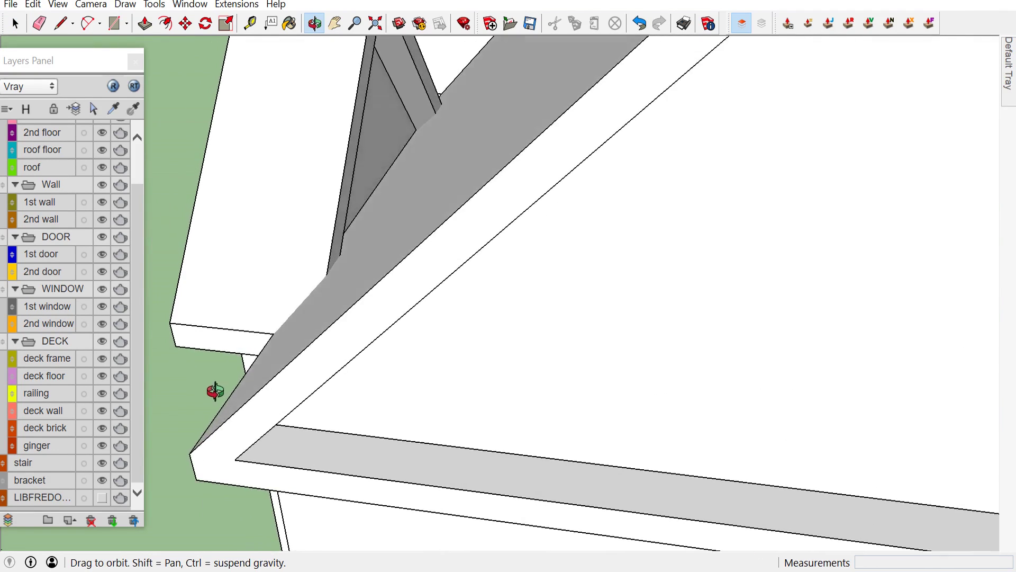
Push the new roof's end face in by 40 cm
key("space")
middle_click_drag(335, 243, 342, 267)
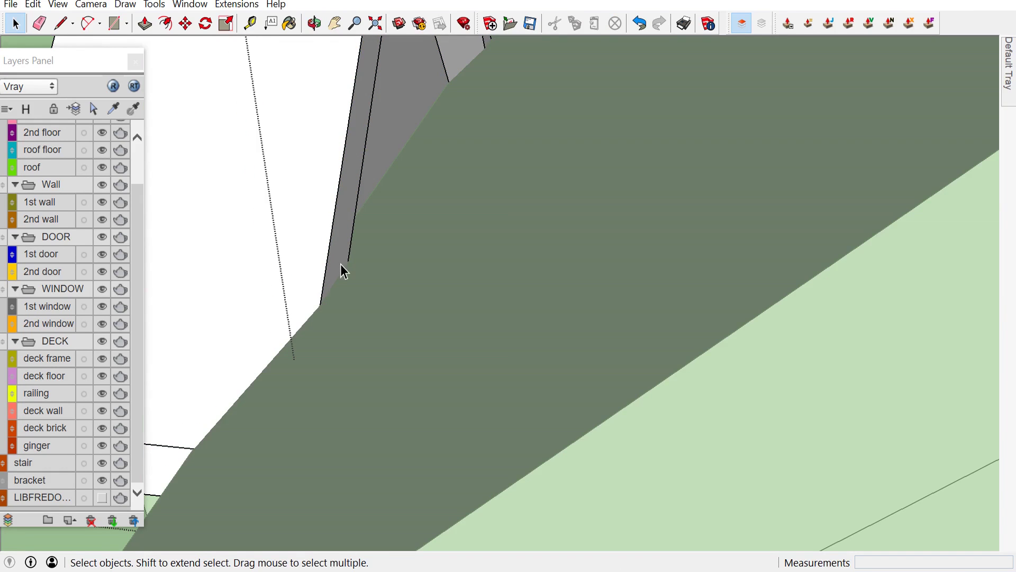
key("p")
left_click(340, 271)
mouse_move(293, 256)
middle_mouse_down()
mouse_move(345, 203)
mouse_move(356, 209)
middle_mouse_up()
scroll(318, 265, "down", 2)
scroll(278, 322, "up", 3)
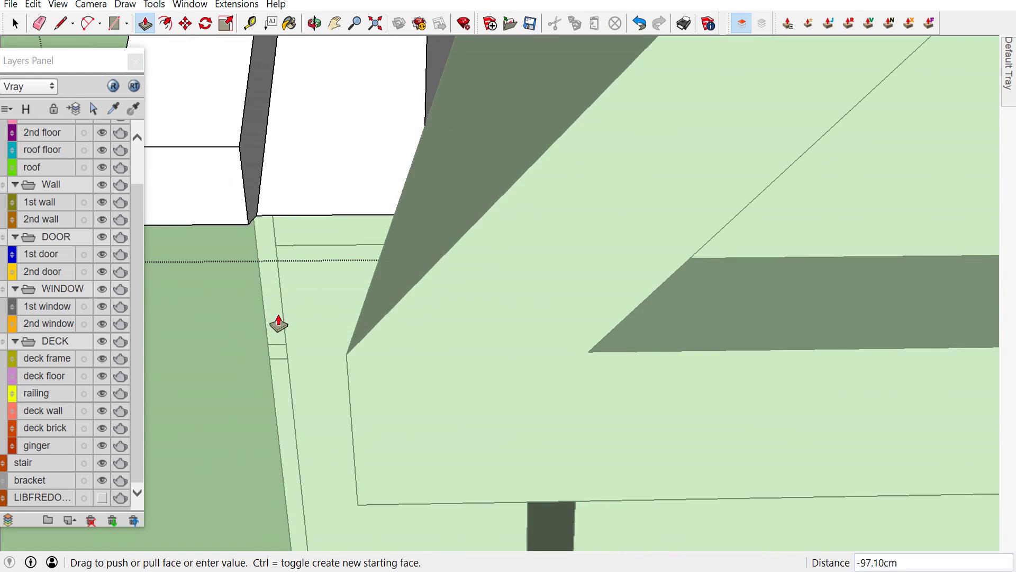
left_click(350, 360)
mouse_move(359, 363)
middle_mouse_down()
mouse_move(468, 358)
mouse_move(475, 368)
mouse_move(397, 358)
mouse_move(383, 72)
middle_mouse_up()
key("space")
Draw lines from the box's top corner along the red axis to close a new face
scroll(478, 364, "down", 3)
scroll(480, 364, "down", 2)
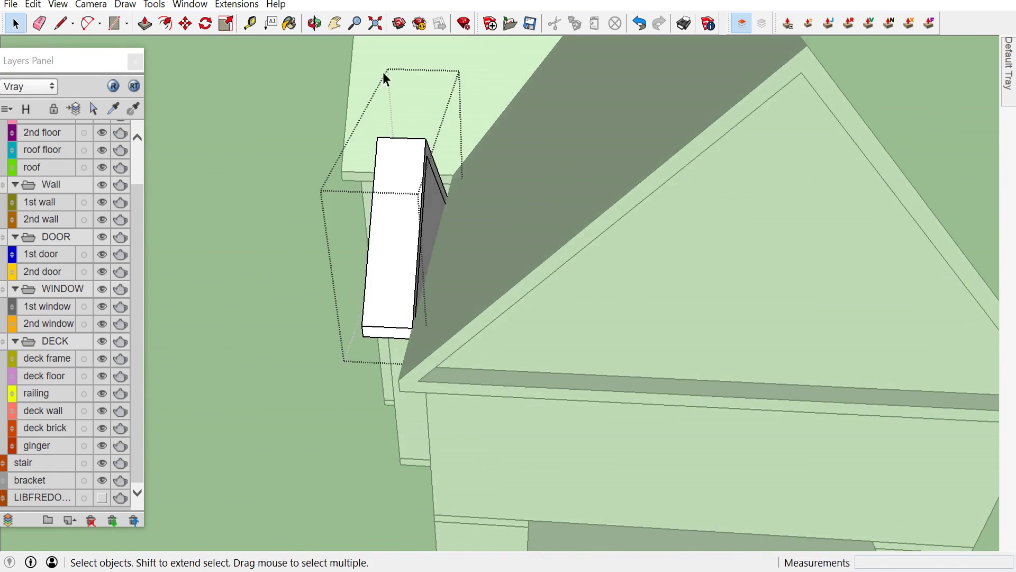
scroll(383, 72, "up", 2)
scroll(400, 132, "up", 3)
scroll(409, 161, "up", 2)
key("l")
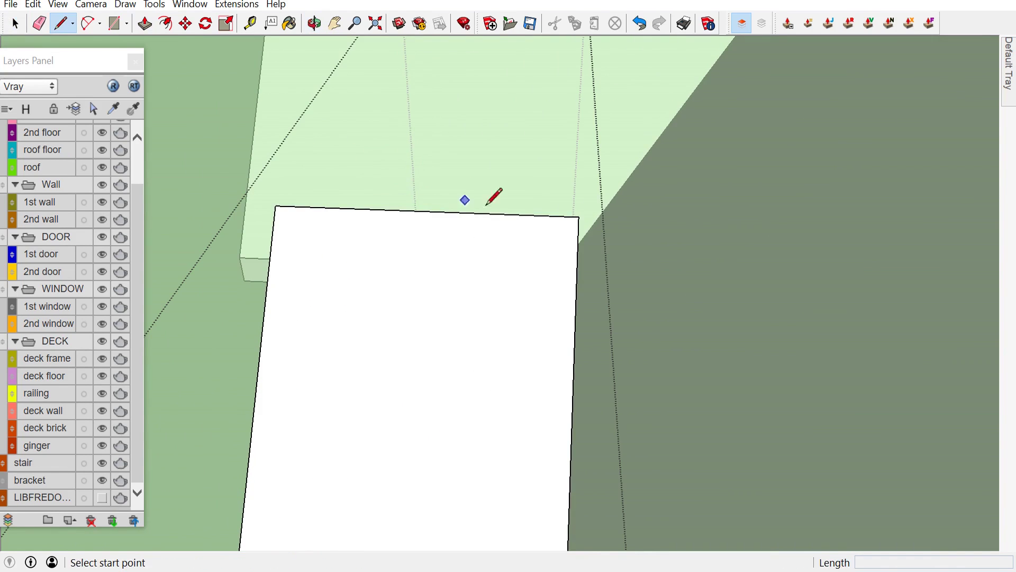
left_click(579, 216)
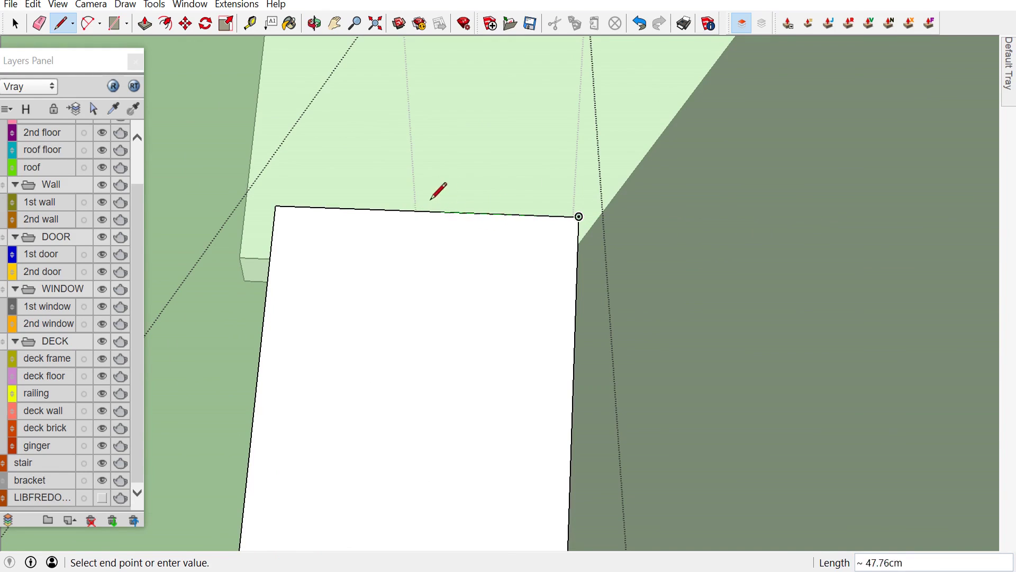
scroll(742, 206, "down", 3)
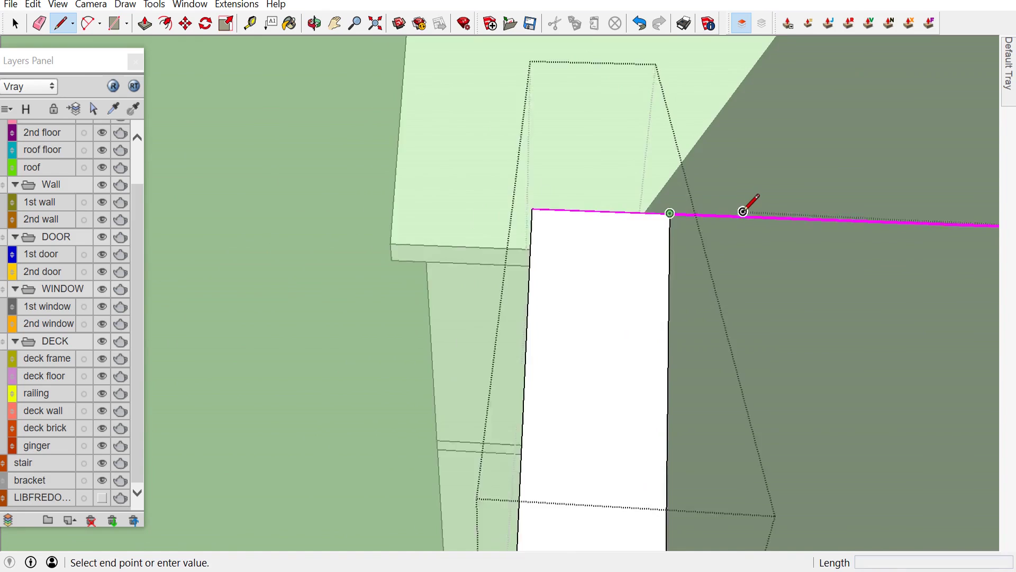
scroll(743, 207, "down", 3)
left_click(742, 212)
scroll(763, 318, "up", 3)
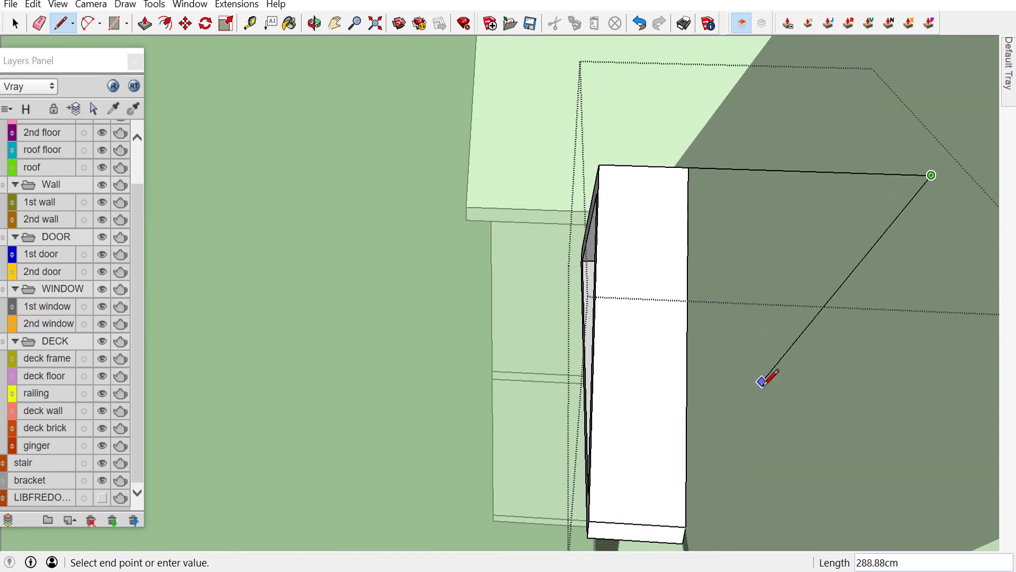
left_click(687, 514)
mouse_move(688, 371)
middle_mouse_down()
mouse_move(721, 397)
mouse_move(889, 227)
middle_mouse_up()
mouse_move(818, 162)
middle_mouse_down()
mouse_move(777, 390)
mouse_move(739, 226)
middle_mouse_up()
Close the grey triangular roof face from its apex and erase the edge dividing the slope
left_click(739, 226)
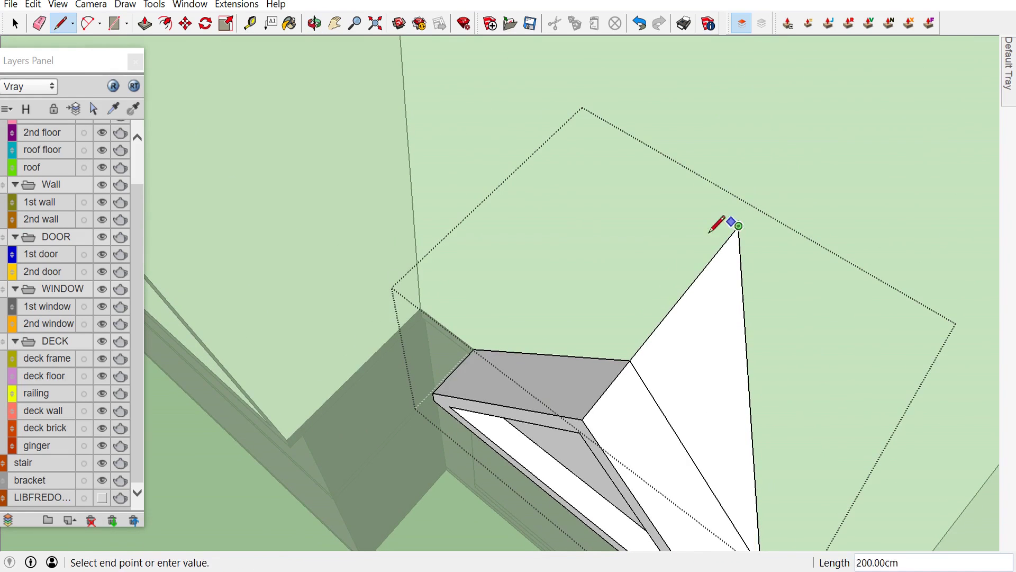
scroll(481, 316, "up", 2)
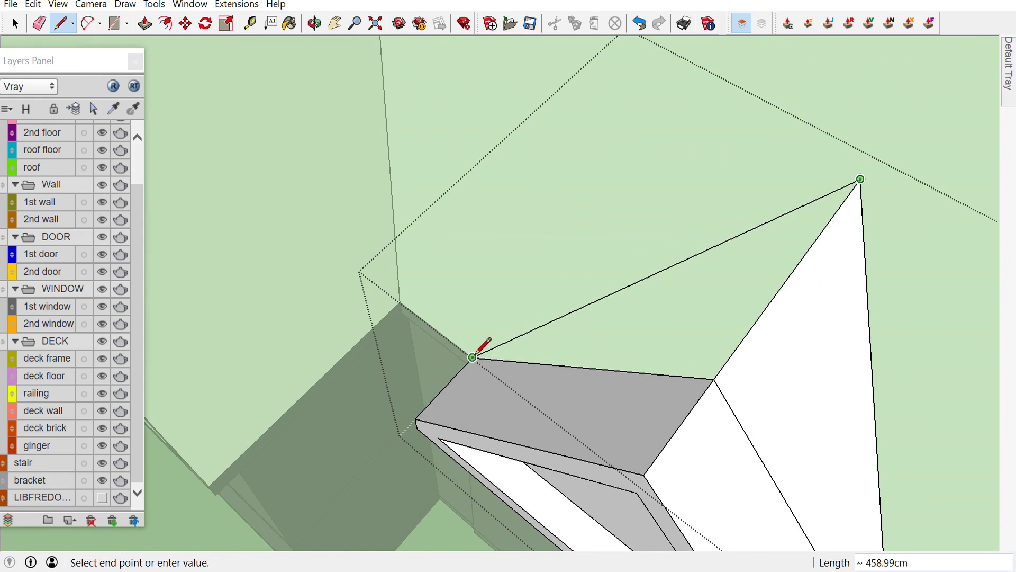
left_click(472, 357)
key("e")
left_click_drag(551, 374, 591, 339)
scroll(712, 425, "down", 2)
key("space")
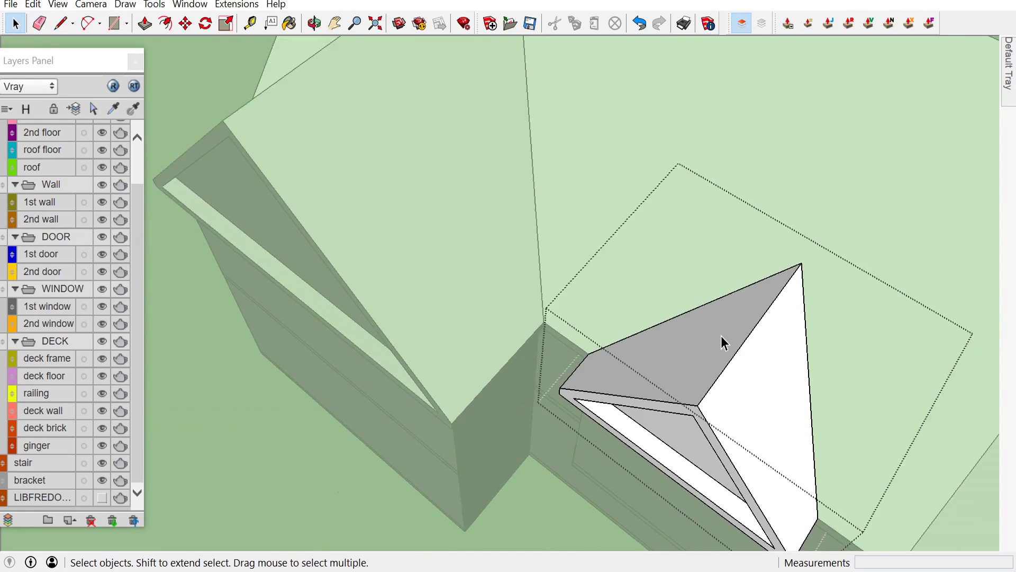
Start a Gable-Ended Roof over the lower bay and pick its two corners and second gable point
scroll(721, 335, "down", 3)
scroll(338, 447, "down", 3)
mouse_move(318, 314)
middle_mouse_down()
mouse_move(227, 243)
mouse_move(358, 307)
mouse_move(250, 220)
middle_mouse_up()
mouse_move(325, 340)
middle_mouse_down()
mouse_move(363, 386)
mouse_move(503, 338)
middle_mouse_up()
scroll(500, 345, "up", 3)
scroll(254, 66, "down", 2)
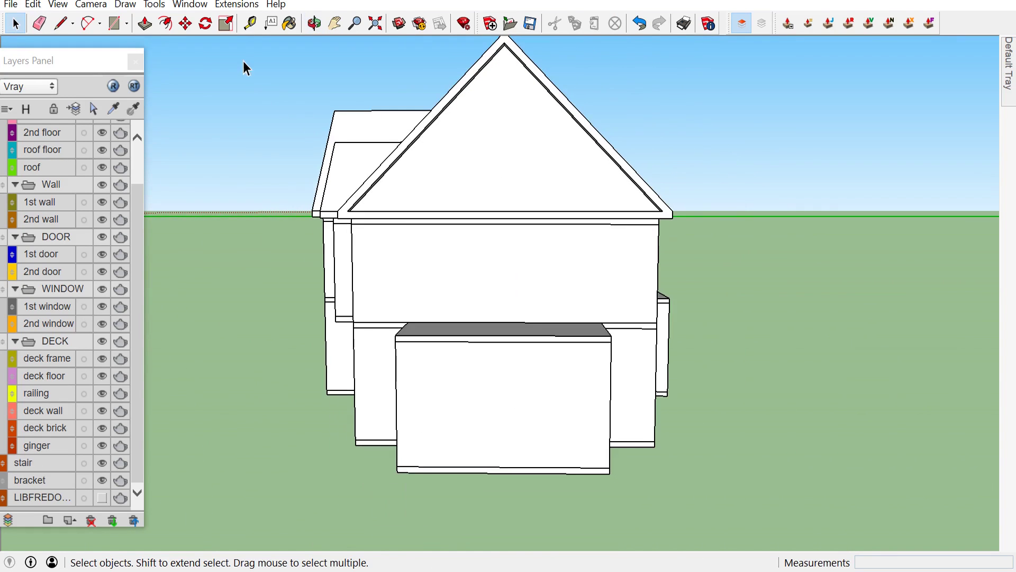
left_click(227, 6)
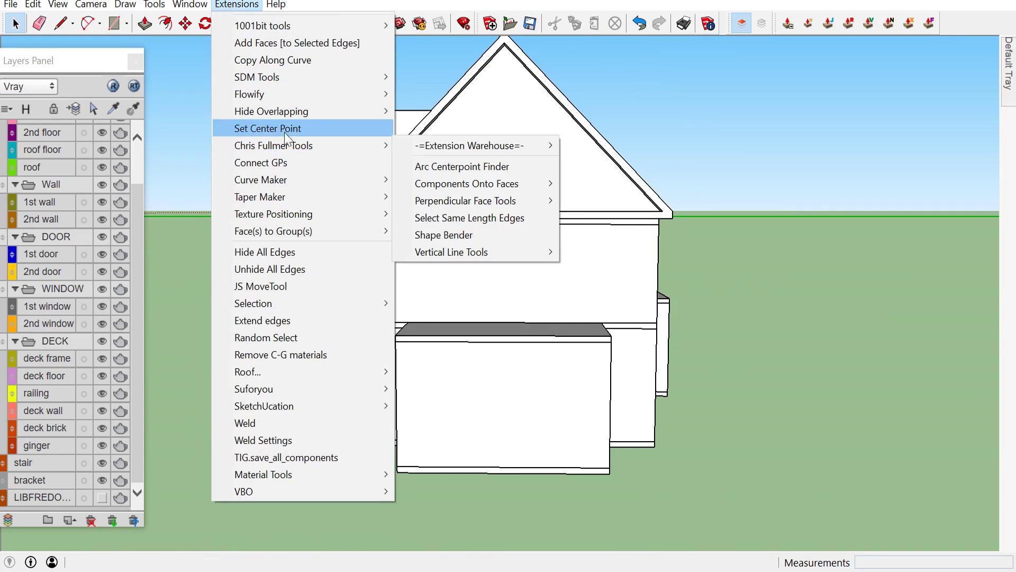
mouse_move(302, 372)
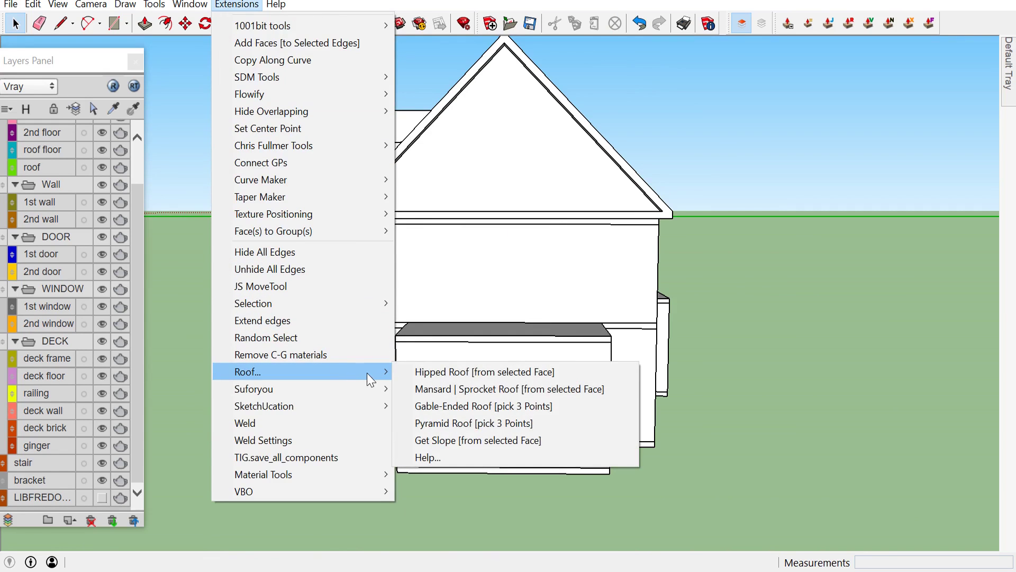
left_click(450, 406)
mouse_move(454, 392)
middle_mouse_down()
mouse_move(431, 386)
mouse_move(389, 426)
mouse_move(357, 352)
middle_mouse_up()
left_click(362, 334)
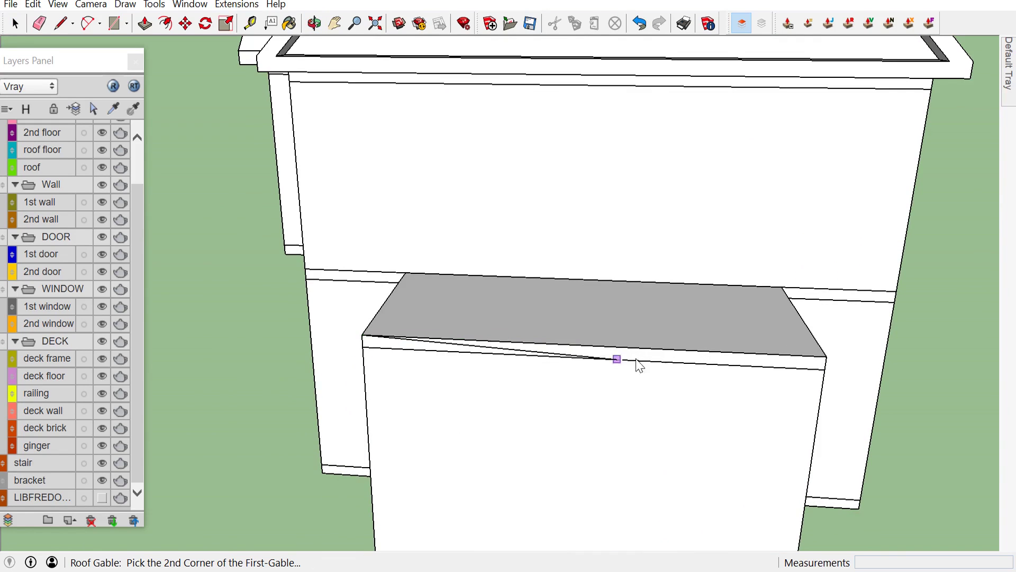
left_click(826, 357)
mouse_move(826, 357)
middle_mouse_down()
mouse_move(734, 407)
mouse_move(515, 434)
middle_mouse_up()
scroll(637, 448, "up", 2)
scroll(671, 456, "up", 2)
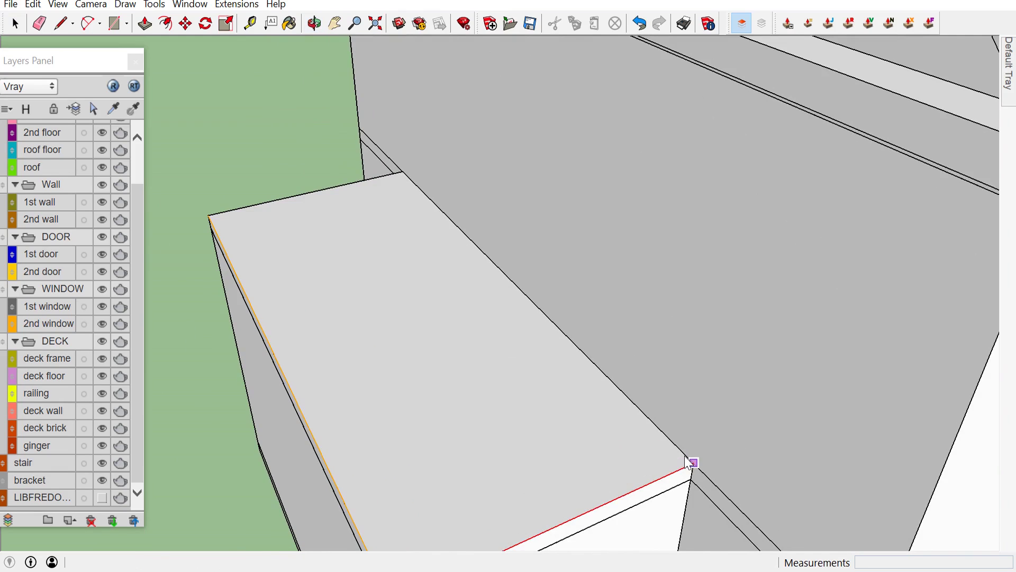
left_click(690, 462)
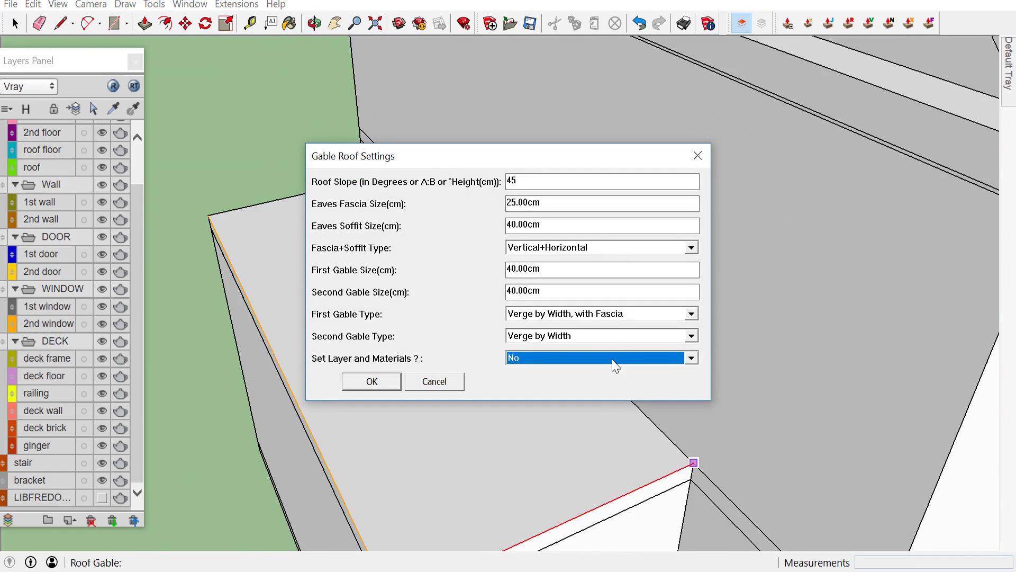
Set both gable types to Blank and the roof slope to 30°, then build the roof
left_click(691, 314)
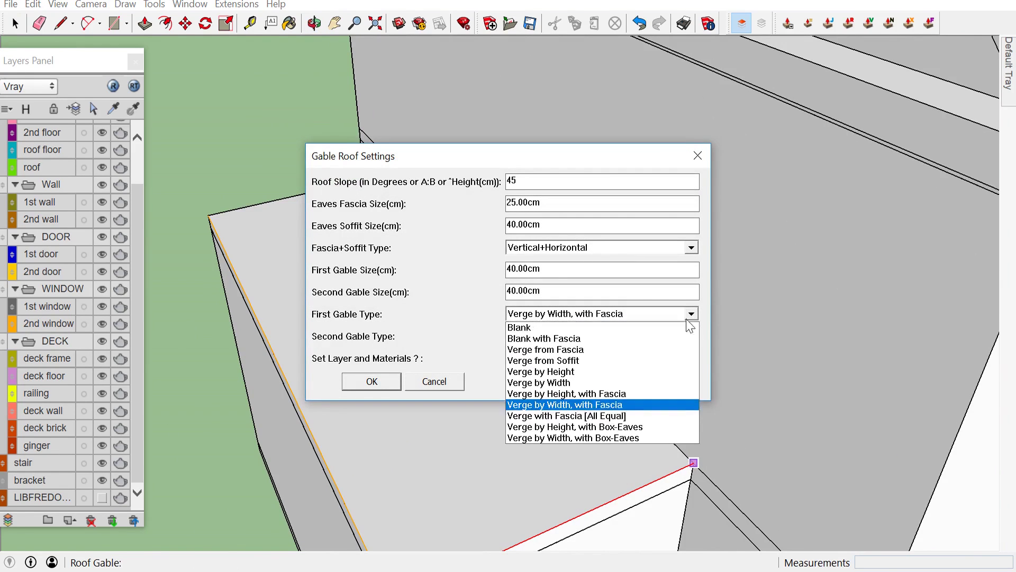
left_click(589, 326)
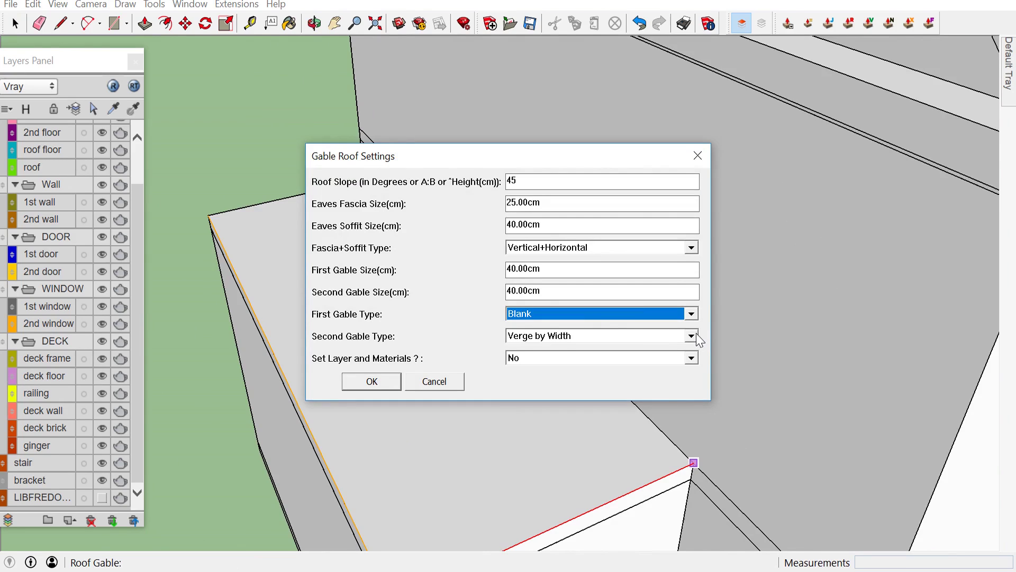
left_click(696, 334)
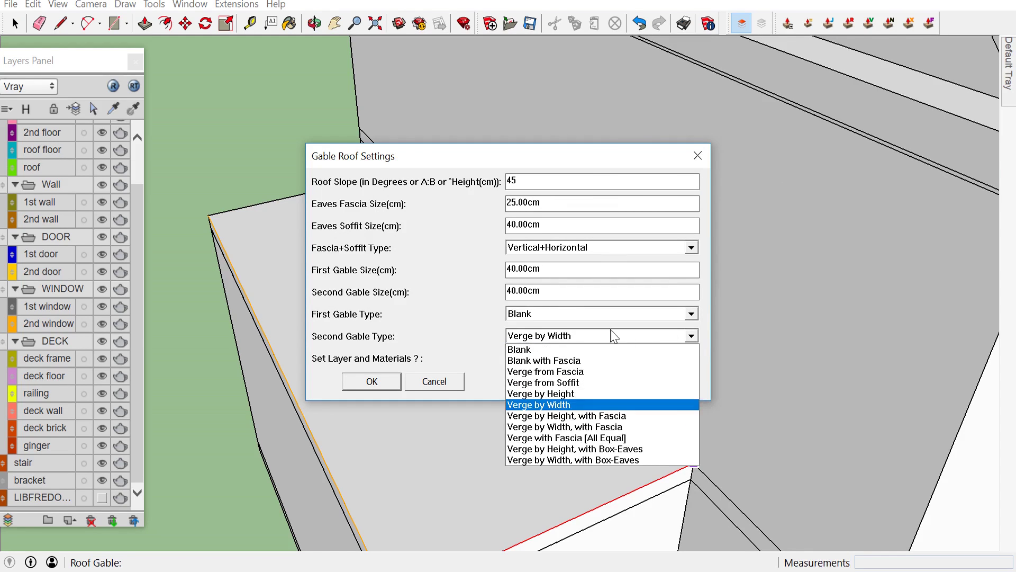
left_click(536, 350)
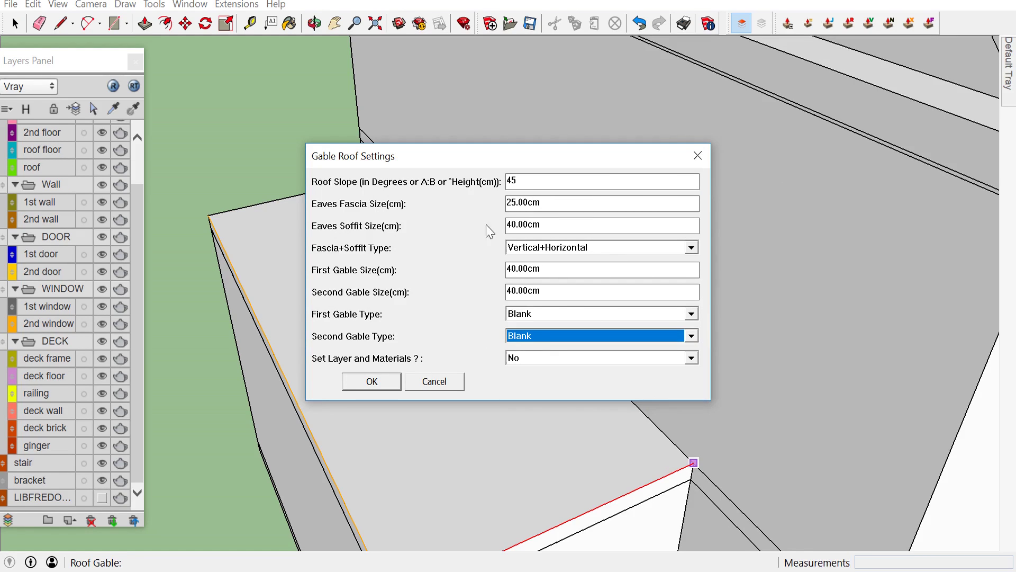
left_click_drag(525, 181, 497, 190)
type("30")
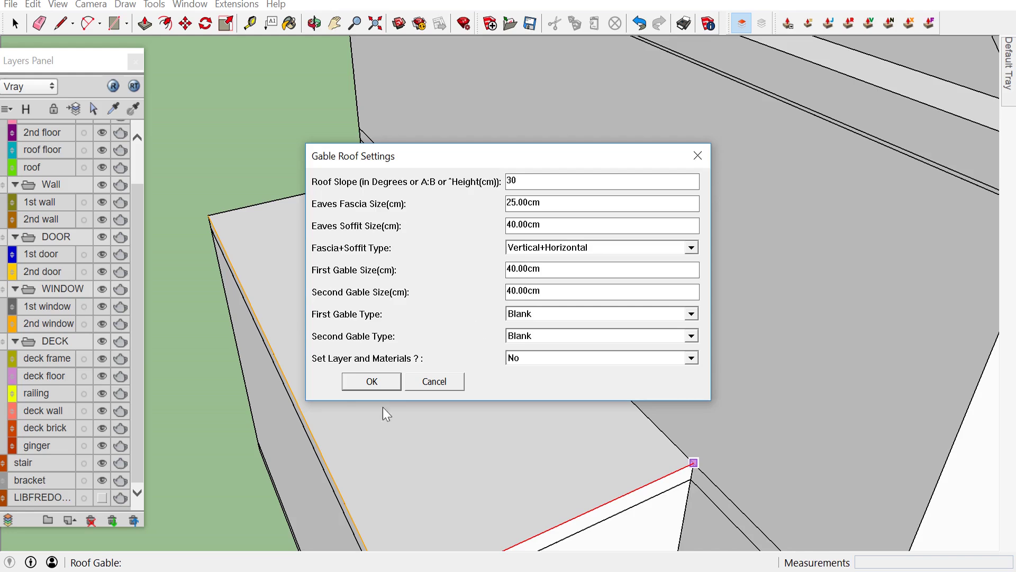
left_click(371, 387)
mouse_move(380, 367)
middle_mouse_down()
mouse_move(484, 367)
mouse_move(703, 295)
mouse_move(816, 314)
mouse_move(698, 391)
middle_mouse_up()
scroll(639, 436, "up", 2)
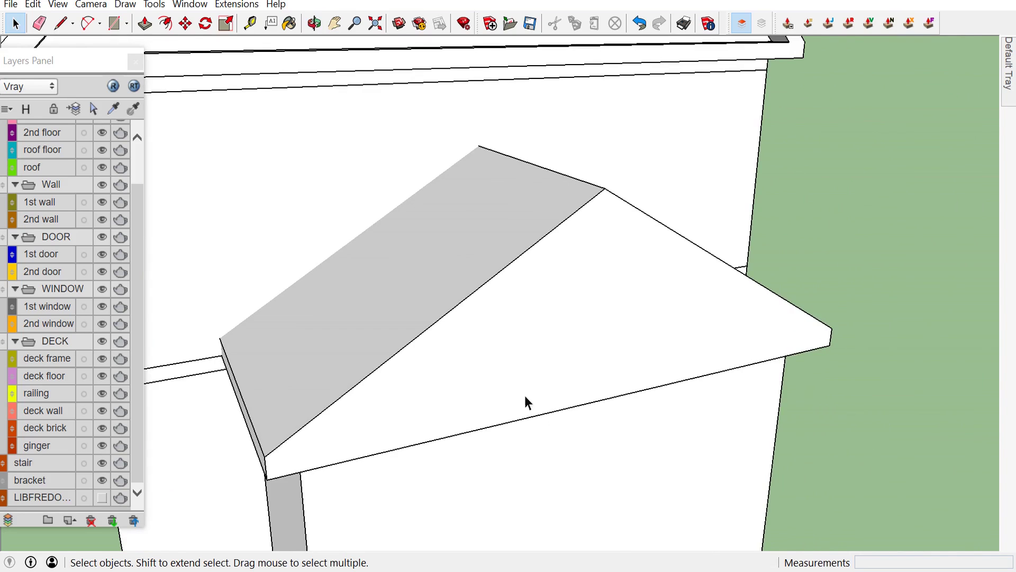
Inside the roof group, draw the gable base line between the two eave corners
double_click(502, 376)
key("l")
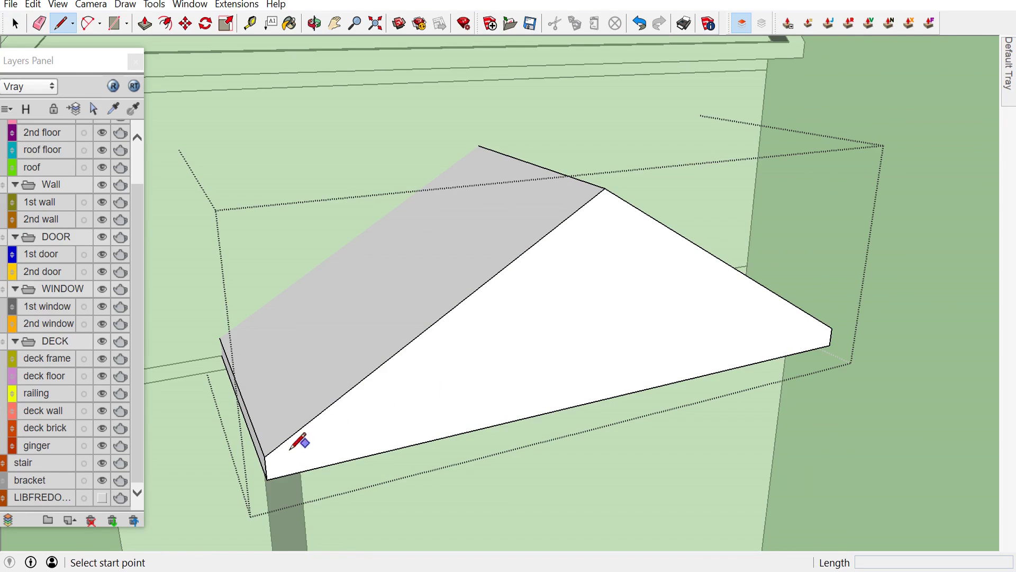
left_click(264, 457)
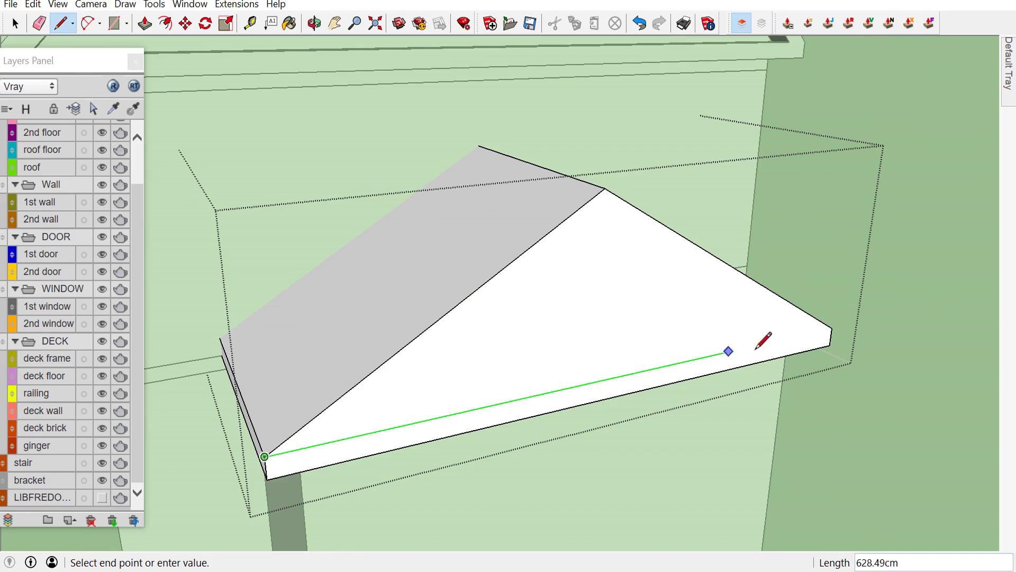
left_click(833, 328)
key("space")
middle_click_drag(528, 348, 698, 377)
Place a guide 100 cm in from the roof edge and draw trim lines to its intersections
key("t")
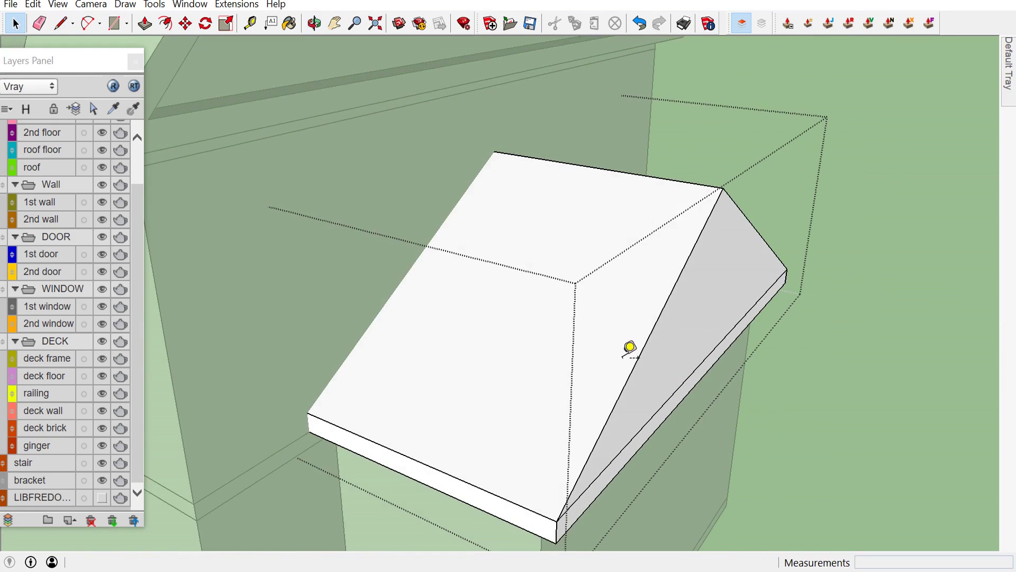
left_click(642, 350)
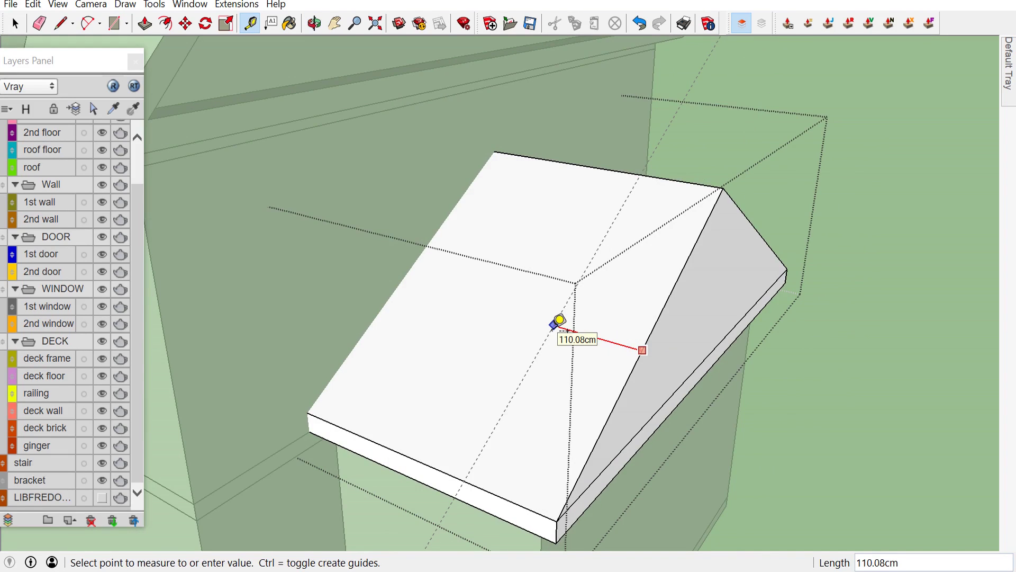
type("100")
key("Return")
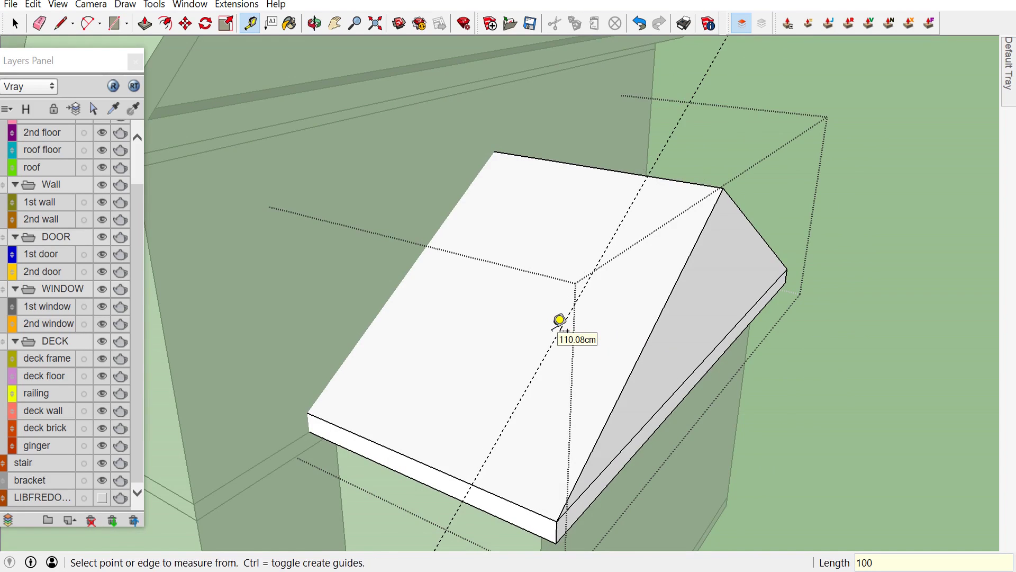
key("l")
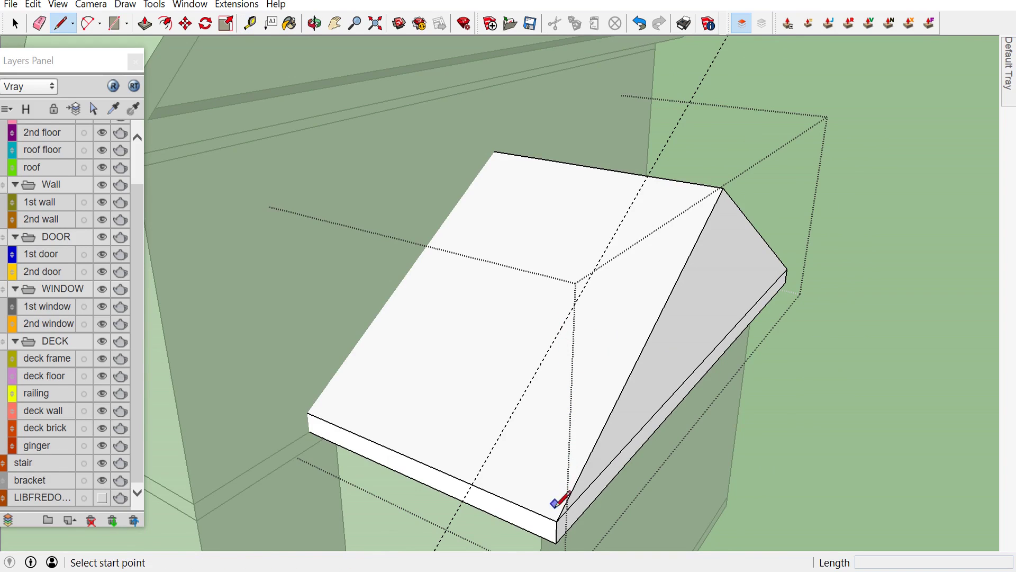
left_click(557, 521)
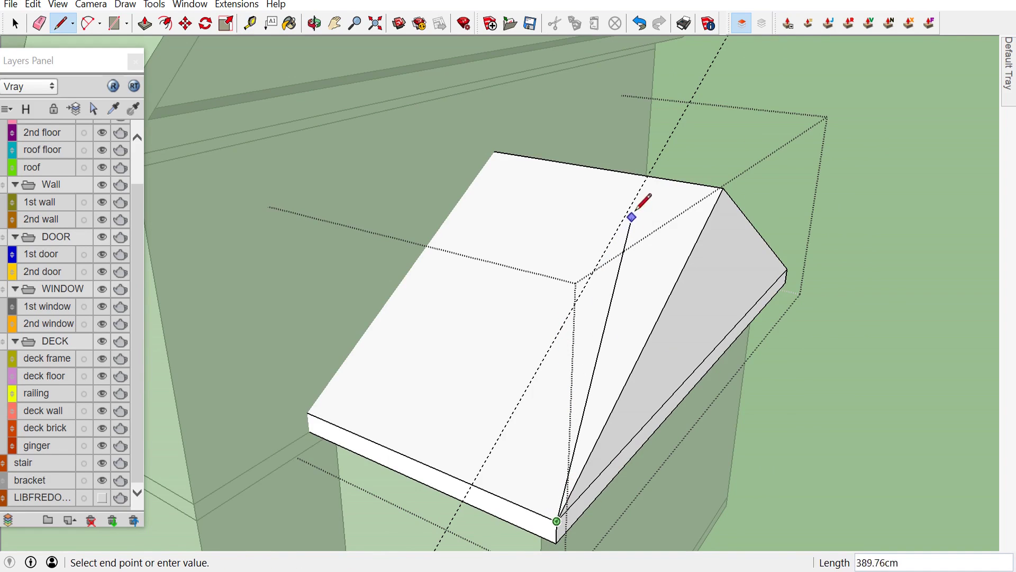
left_click(648, 174)
middle_click_drag(647, 175, 578, 171)
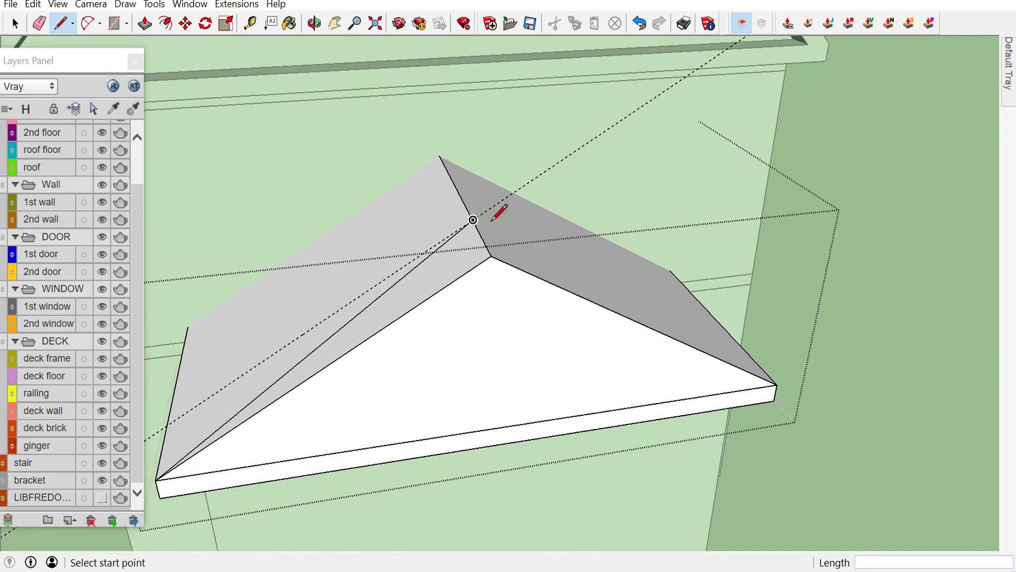
left_click(473, 220)
middle_click_drag(465, 256, 427, 213)
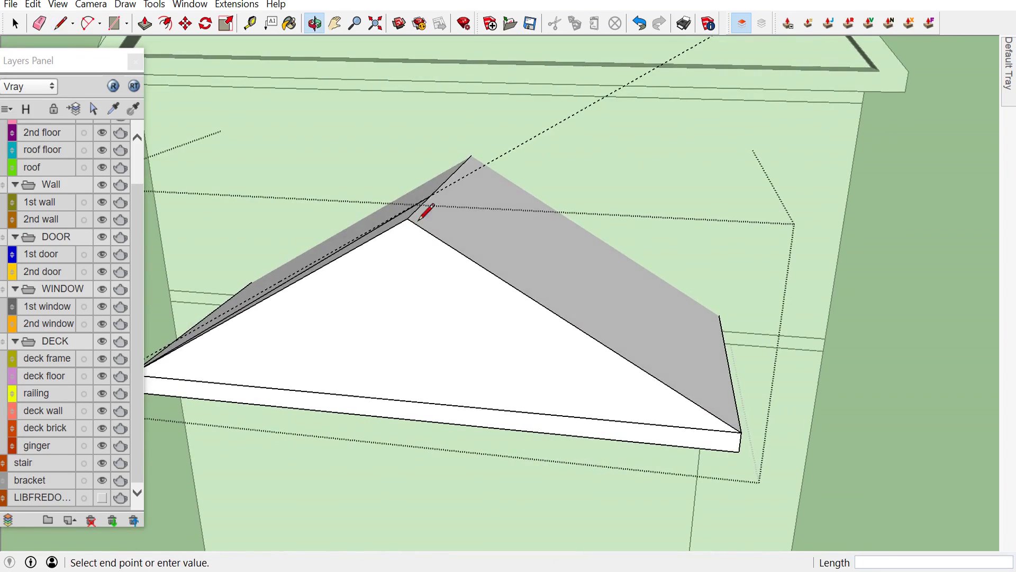
scroll(778, 392, "up", 3)
scroll(770, 400, "up", 1)
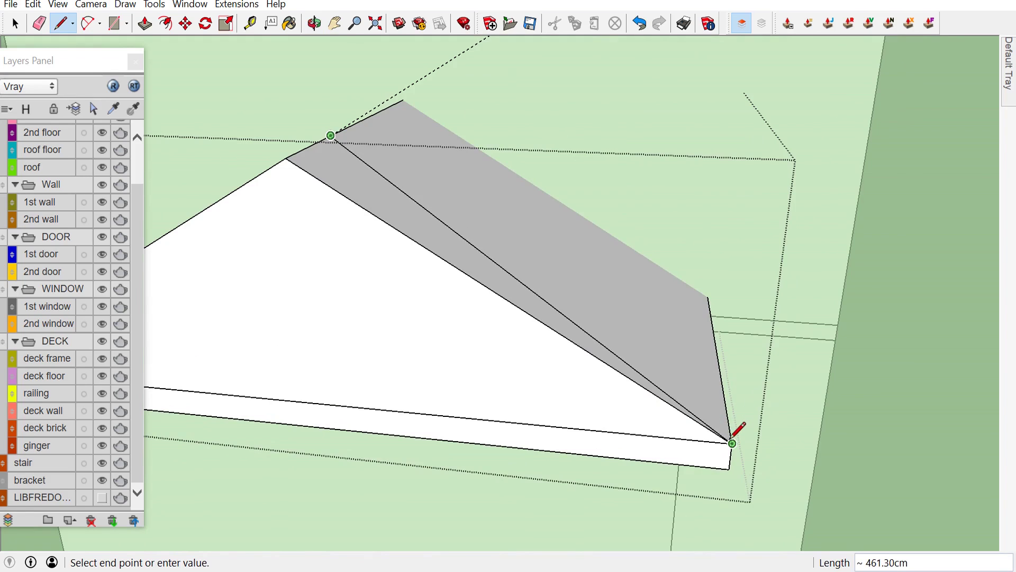
key("space")
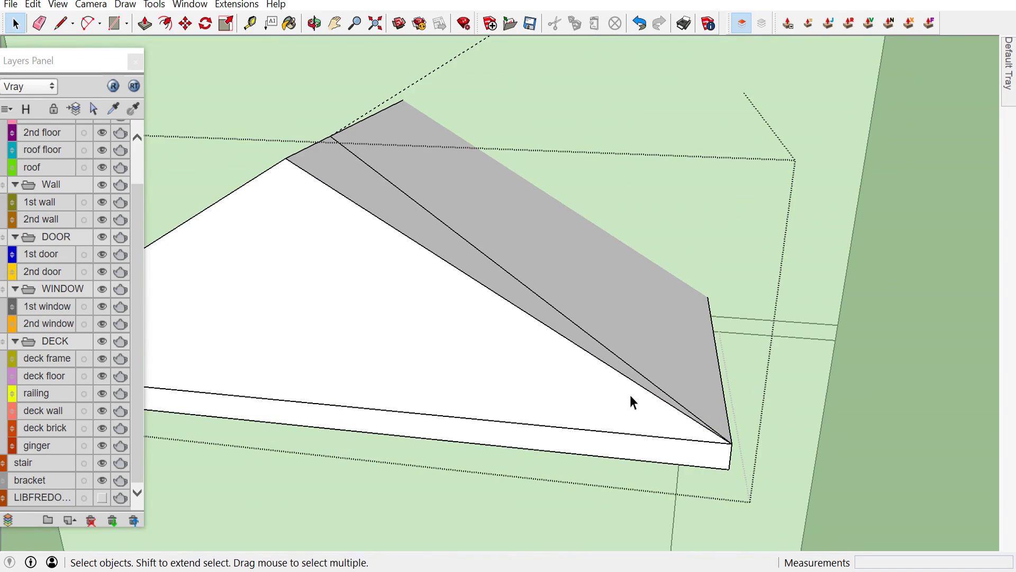
Erase the unneeded roof edge, the short leftover edge and the extra edge near the ridge
key("e")
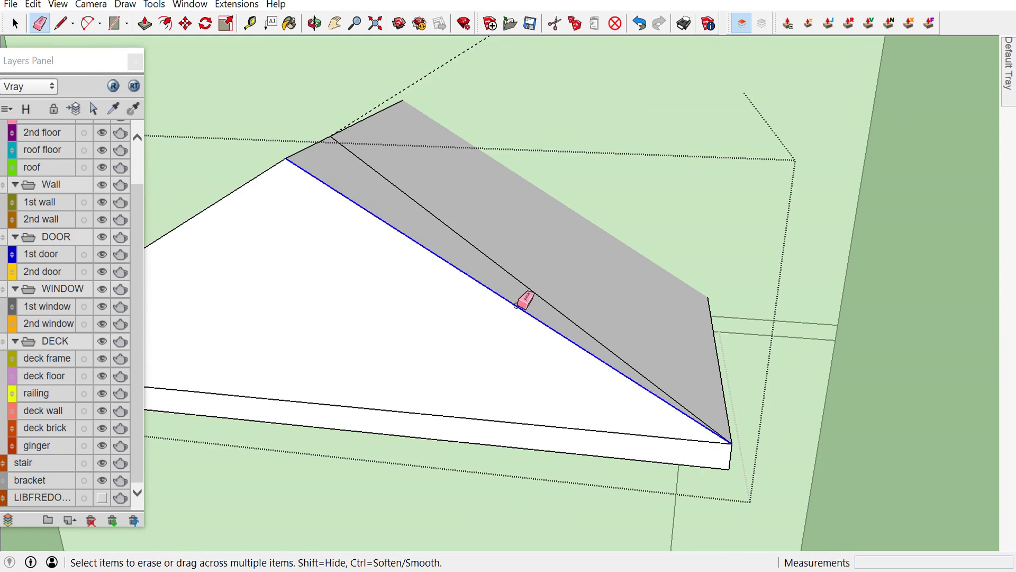
left_click_drag(515, 310, 460, 283)
mouse_move(461, 283)
middle_mouse_down()
mouse_move(574, 358)
mouse_move(596, 345)
middle_mouse_up()
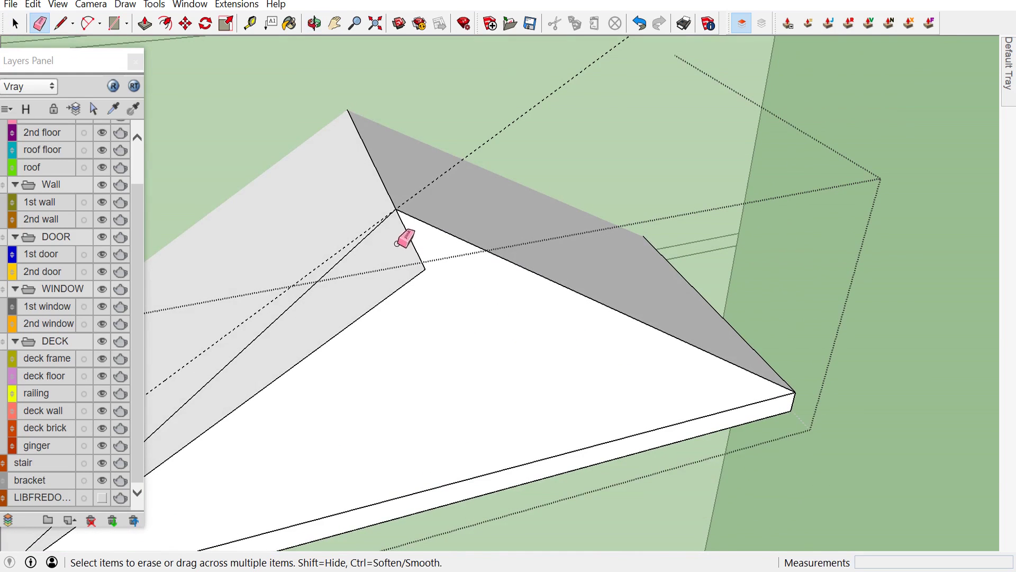
left_click_drag(409, 241, 399, 293)
left_click(381, 299)
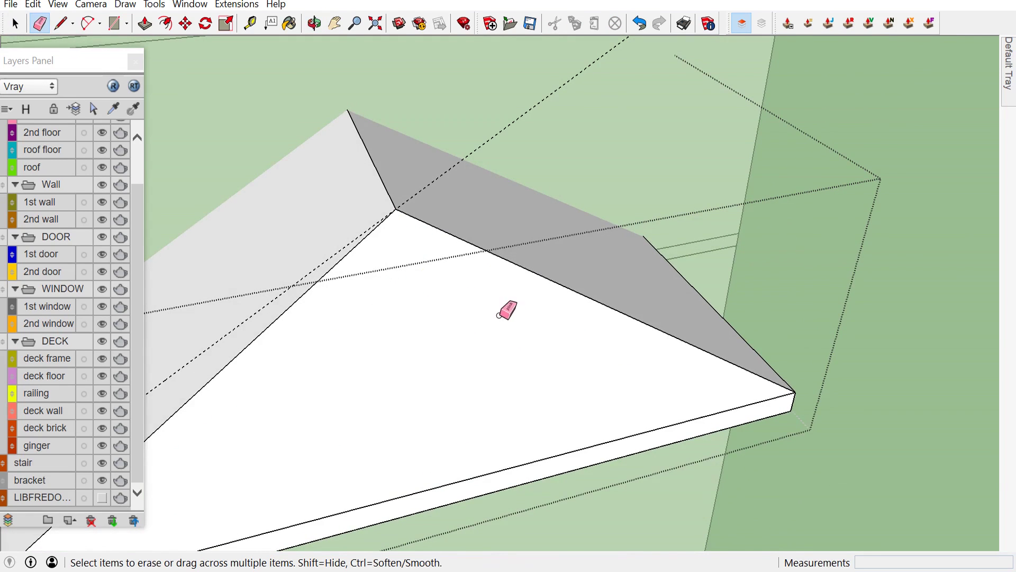
scroll(521, 295, "down", 3)
scroll(522, 312, "down", 2)
key("space")
mouse_move(521, 386)
middle_mouse_down()
mouse_move(626, 333)
mouse_move(841, 264)
middle_mouse_up()
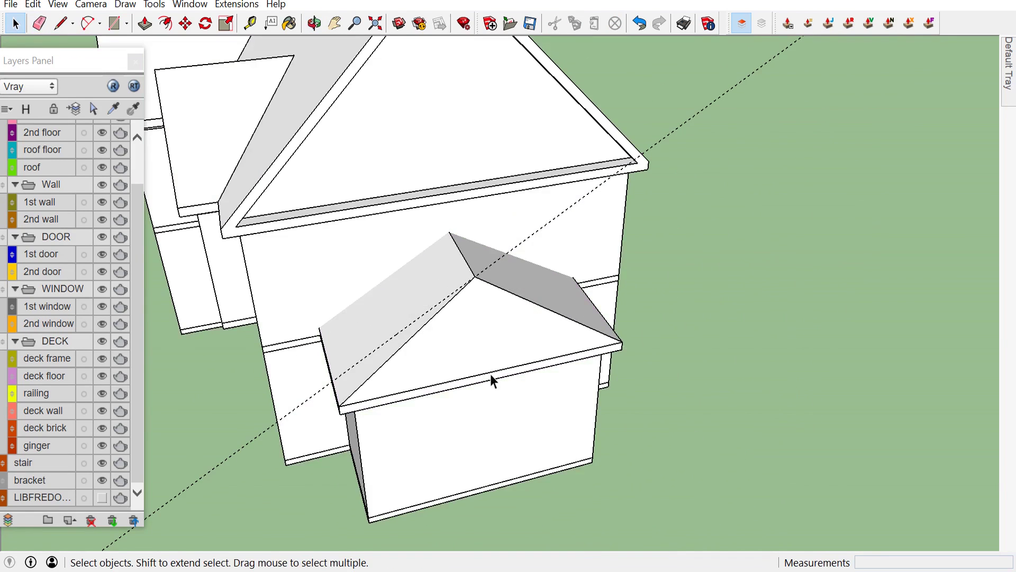
scroll(798, 265, "down", 4)
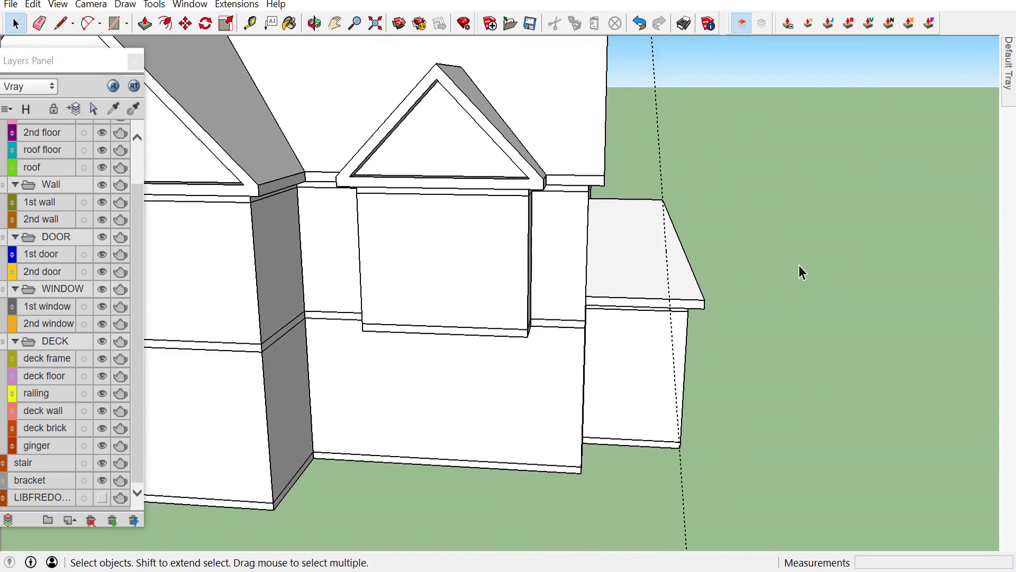
Draw a rectangle covering the top of the single-storey box
scroll(785, 288, "down", 3)
scroll(780, 293, "down", 1)
mouse_move(781, 294)
middle_mouse_down()
mouse_move(508, 345)
mouse_move(324, 298)
mouse_move(470, 325)
middle_mouse_up()
mouse_move(558, 400)
middle_mouse_down()
mouse_move(552, 415)
mouse_move(615, 415)
middle_mouse_up()
scroll(614, 415, "up", 2)
scroll(492, 395, "up", 4)
scroll(460, 387, "up", 3)
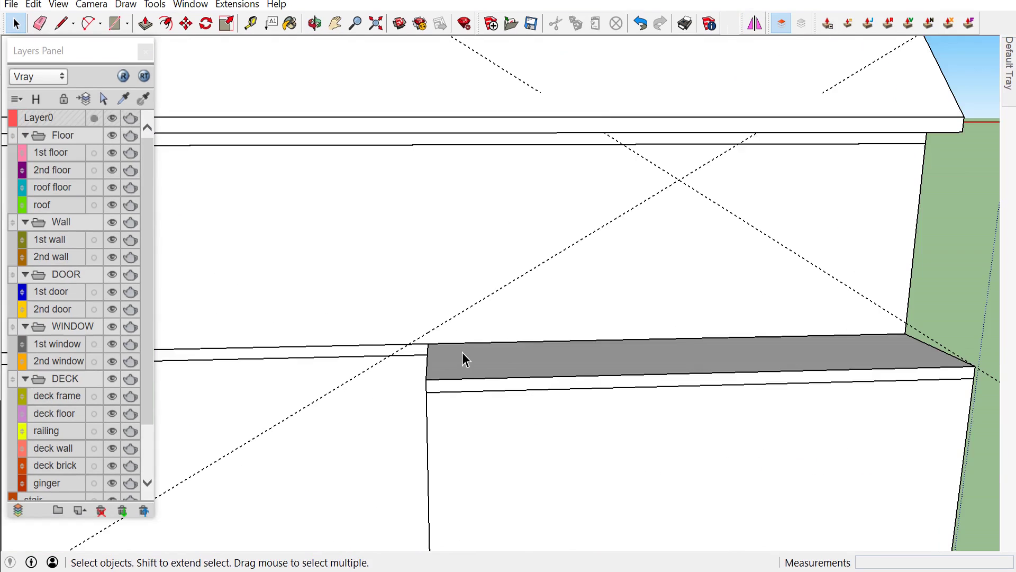
key("r")
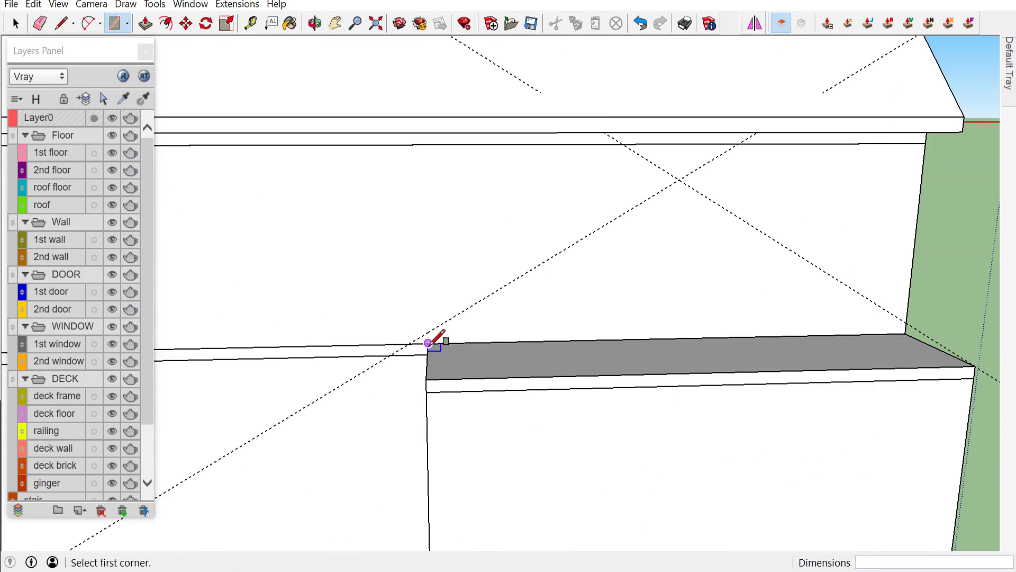
left_click(427, 343)
left_click(976, 366)
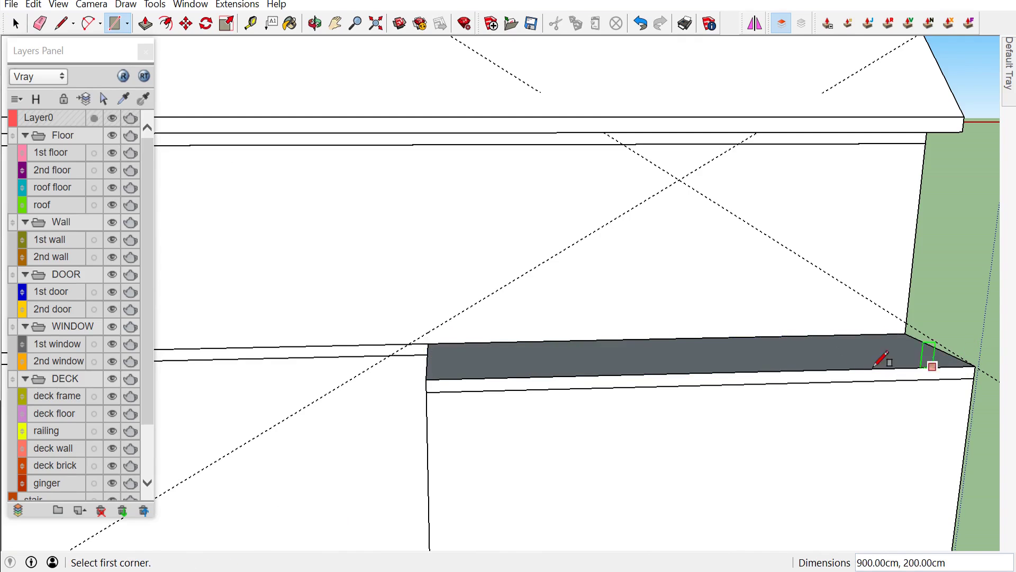
key("space")
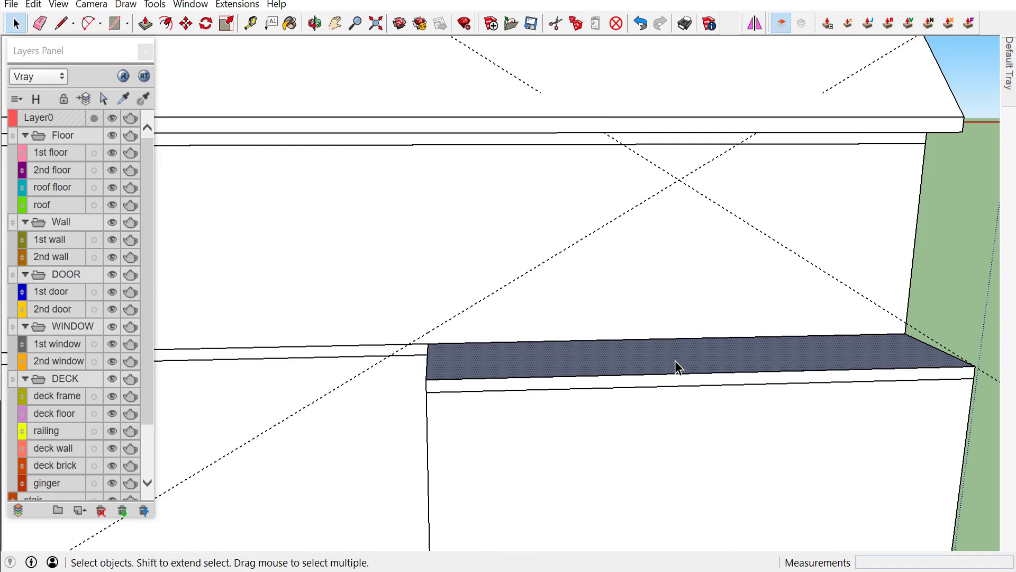
Pull the rectangle up 25 cm to form the slab
key("p")
left_click_drag(675, 360, 673, 339)
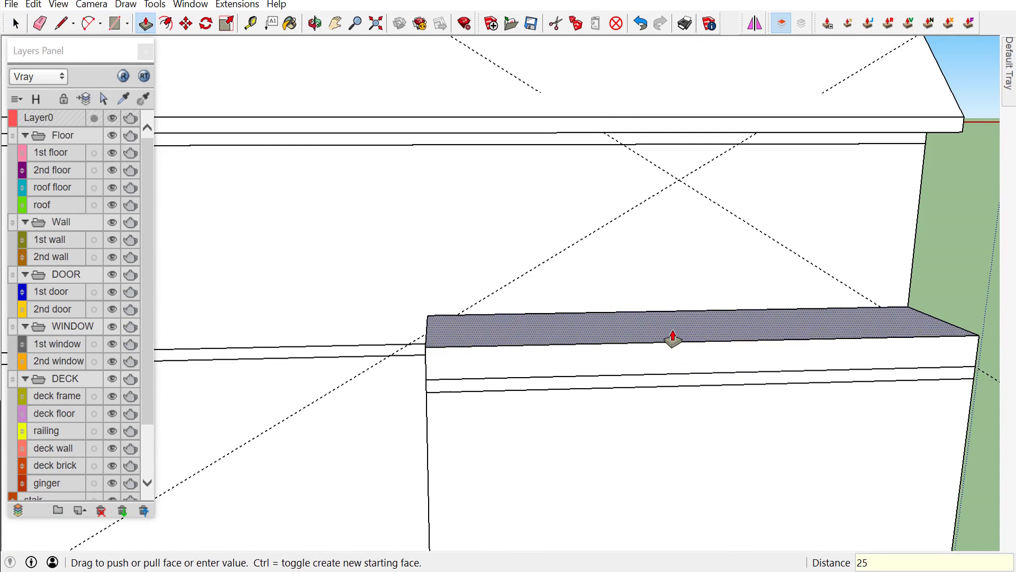
key("Return")
key("space")
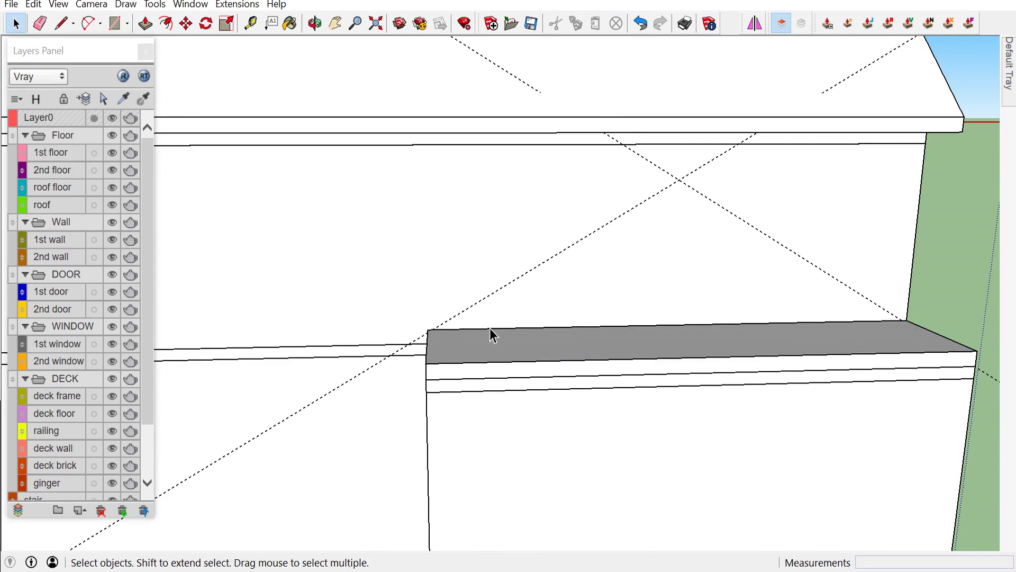
middle_click_drag(491, 329, 453, 326)
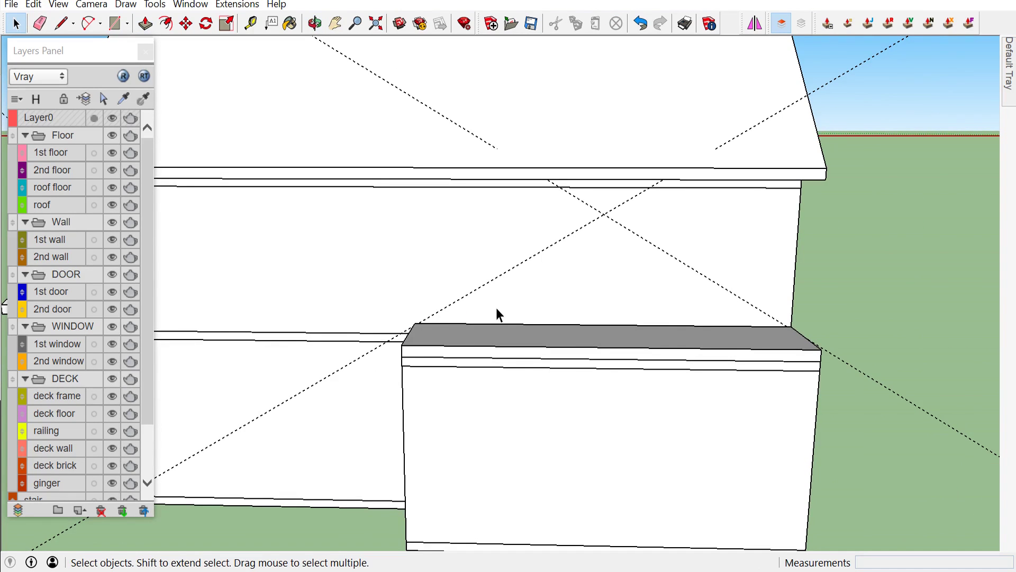
Erase the diagonal guide line across the box
key("e")
left_click_drag(503, 289, 690, 243)
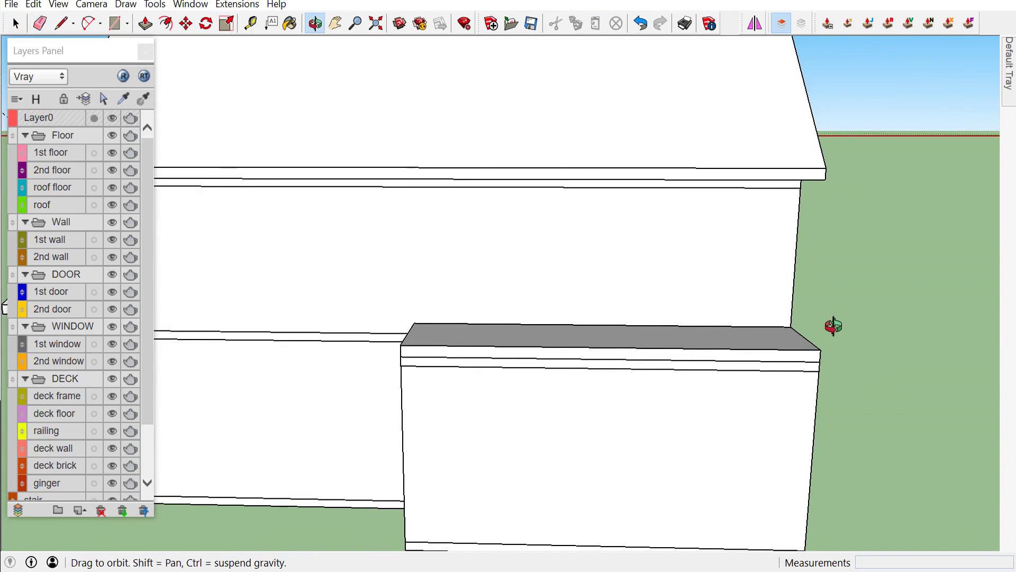
middle_click_drag(896, 324, 713, 334)
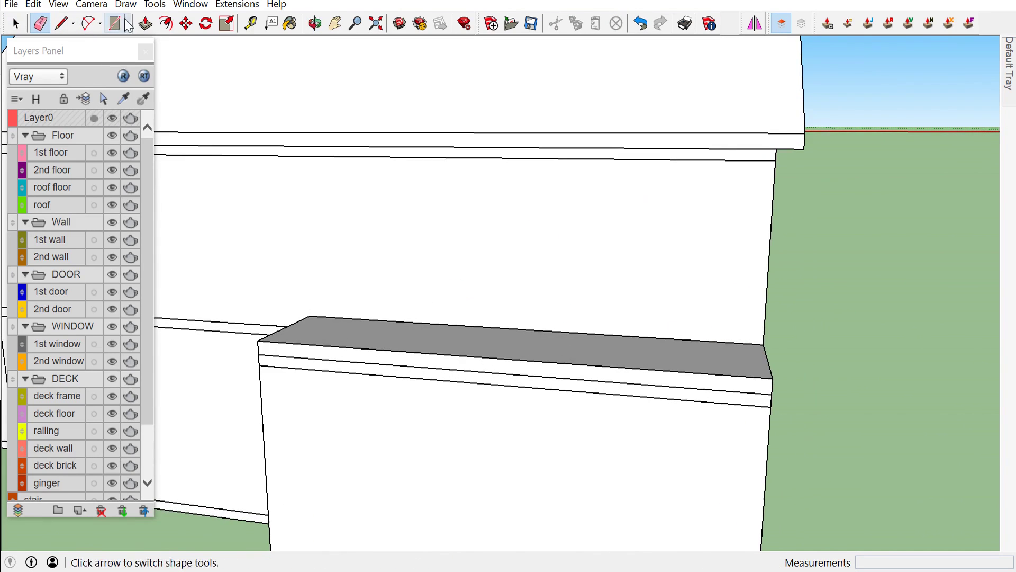
left_click(154, 4)
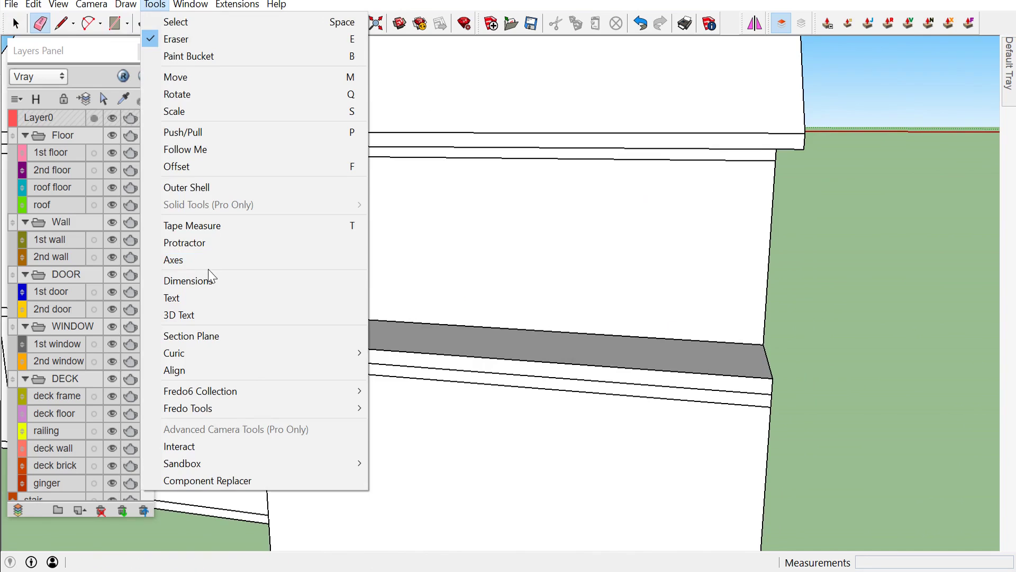
Place 30° protractor guides rising from the box's right and left top corners
left_click(214, 245)
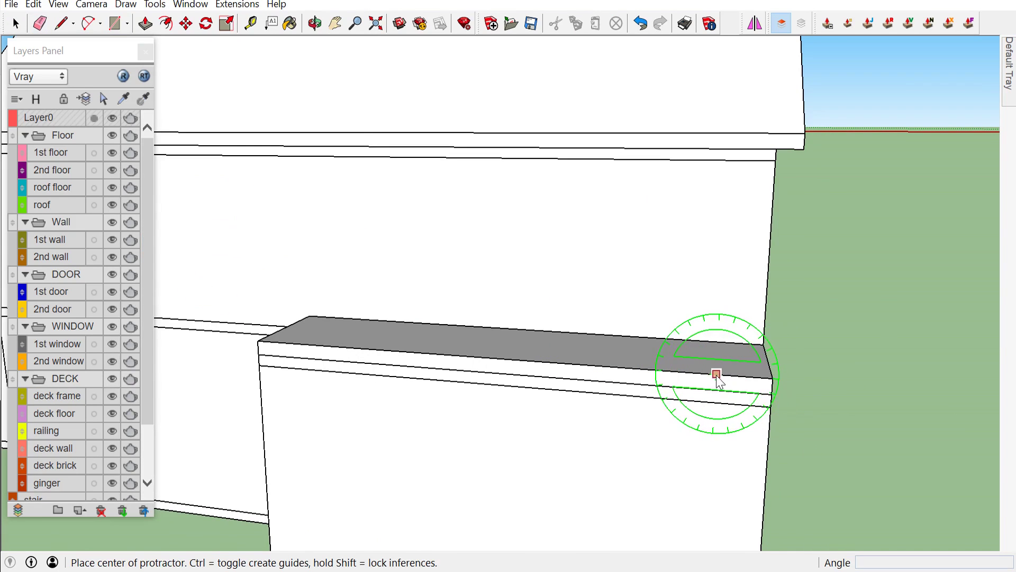
scroll(720, 371, "up", 3)
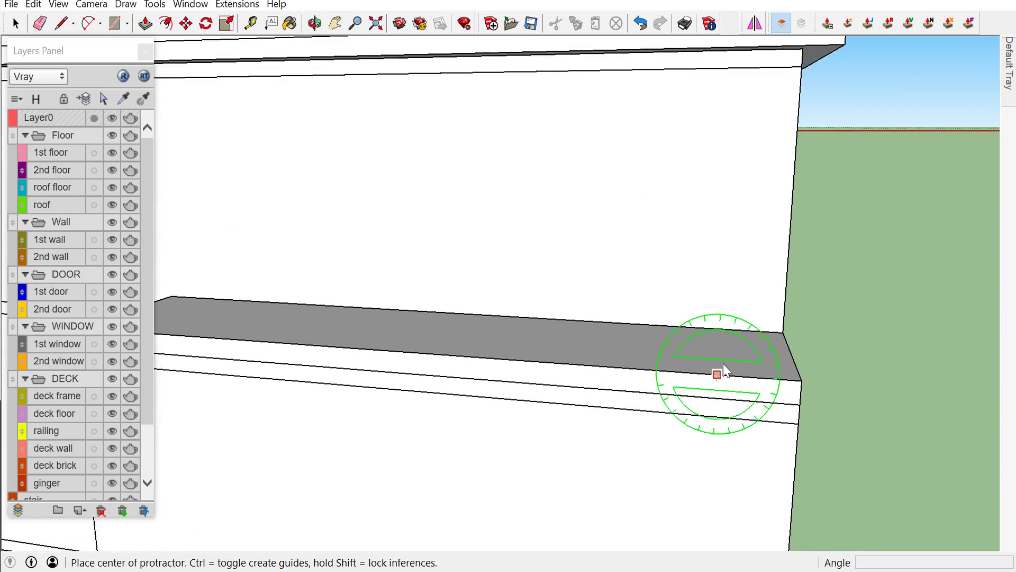
left_click(783, 333)
left_click(623, 324)
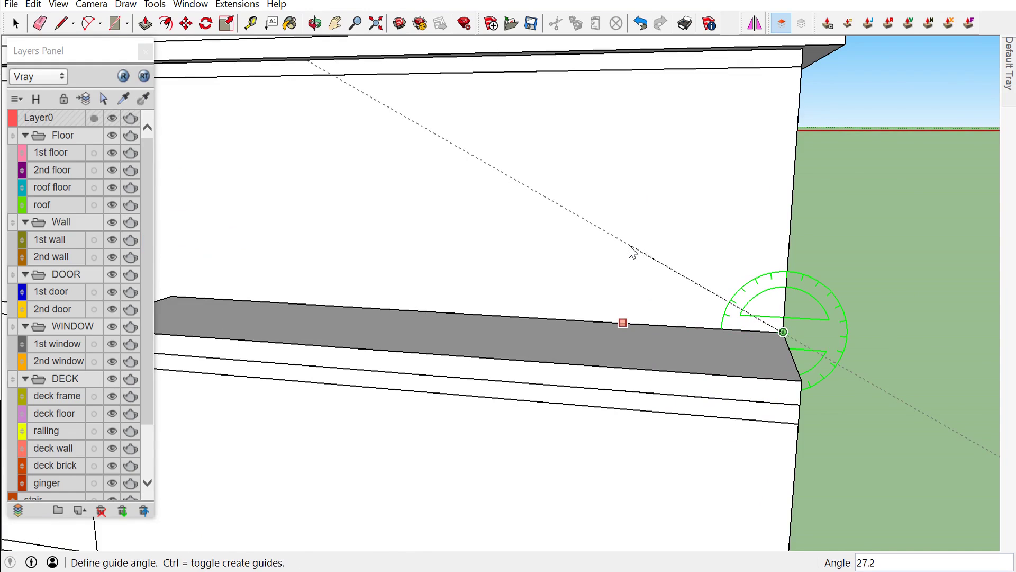
type("0")
key("Return")
scroll(773, 325, "down", 3)
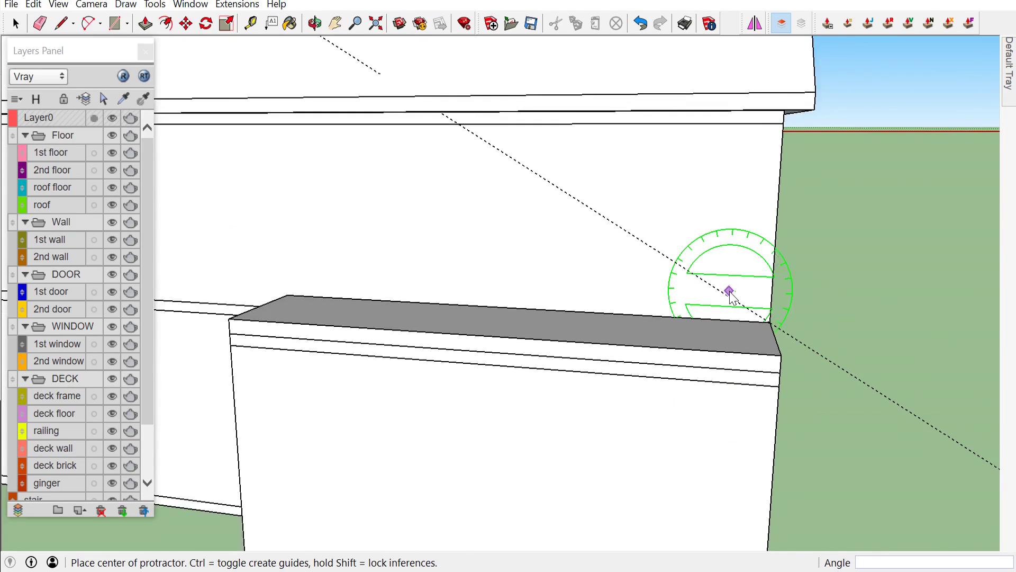
scroll(727, 293, "down", 2)
scroll(405, 289, "up", 2)
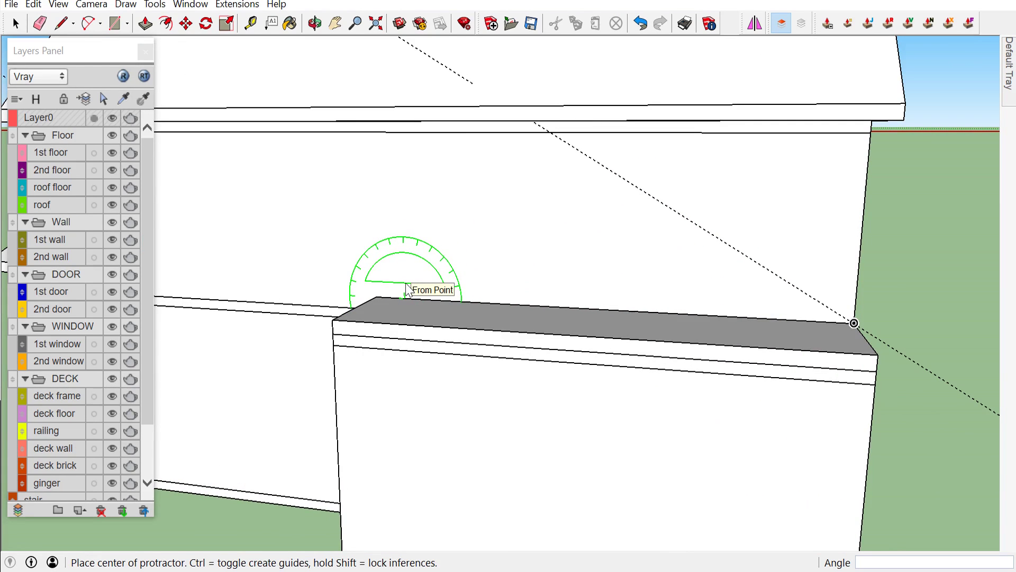
left_click(377, 296)
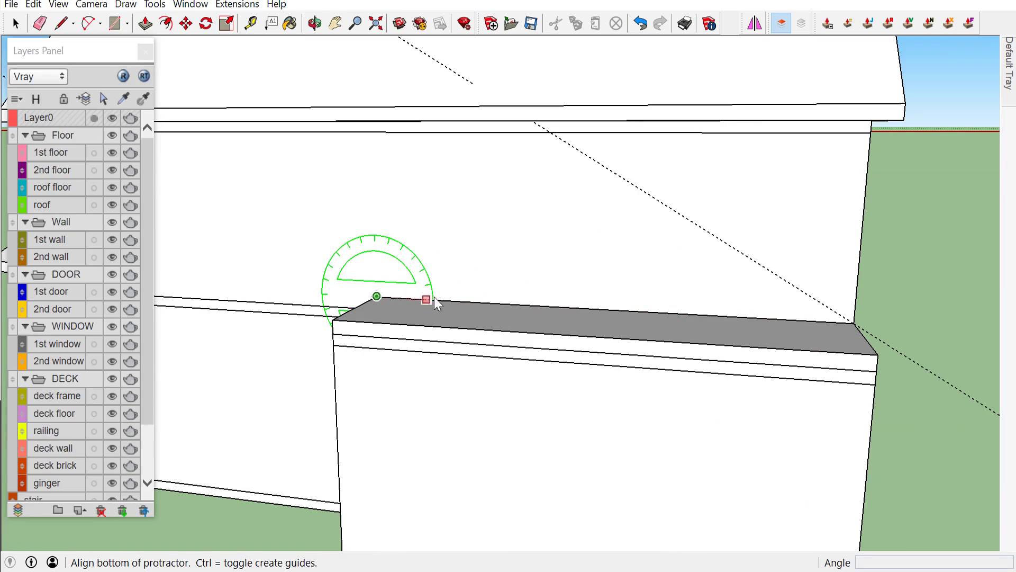
left_click(443, 300)
type("30")
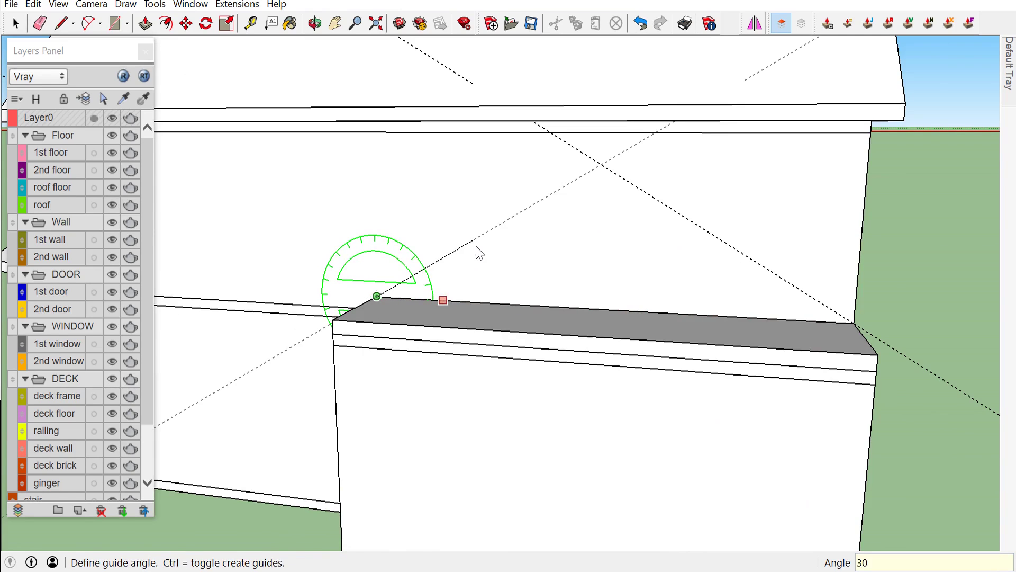
left_click(479, 253)
Draw the gable triangle from both corners up to the guides' intersection and select its two sloped edges
key("l")
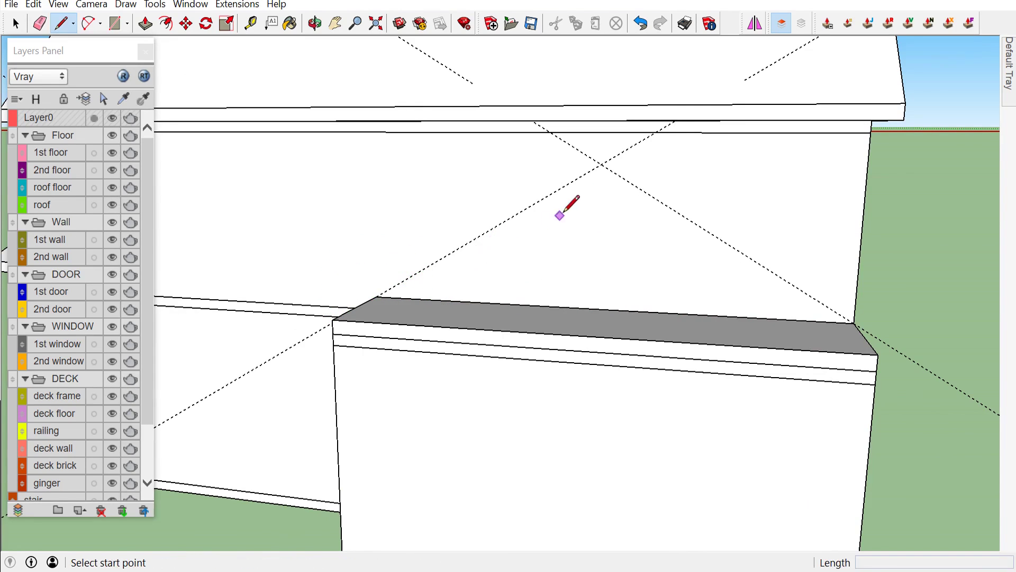
left_click(854, 322)
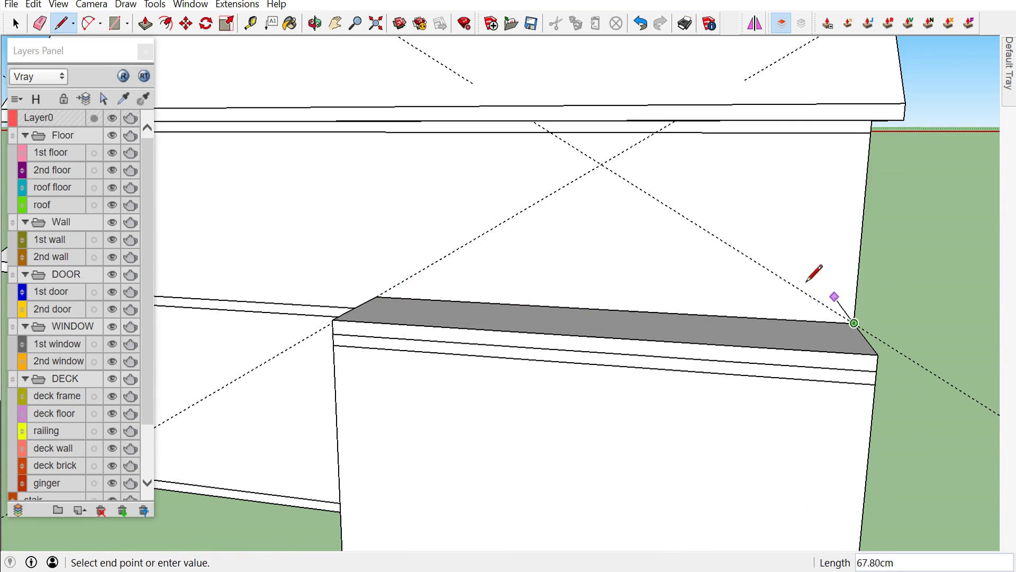
left_click(602, 164)
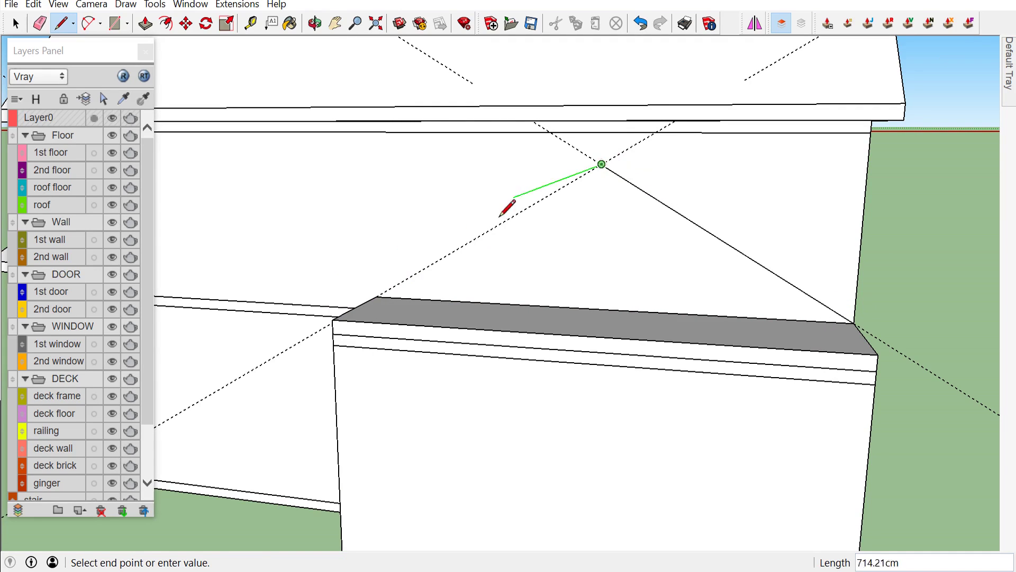
left_click(377, 296)
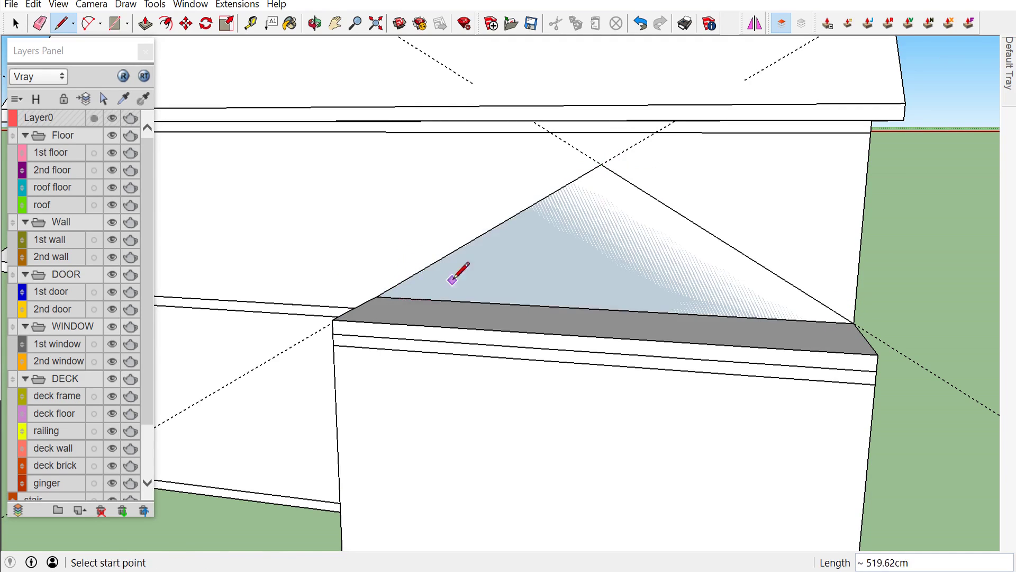
key("space")
left_click(482, 235)
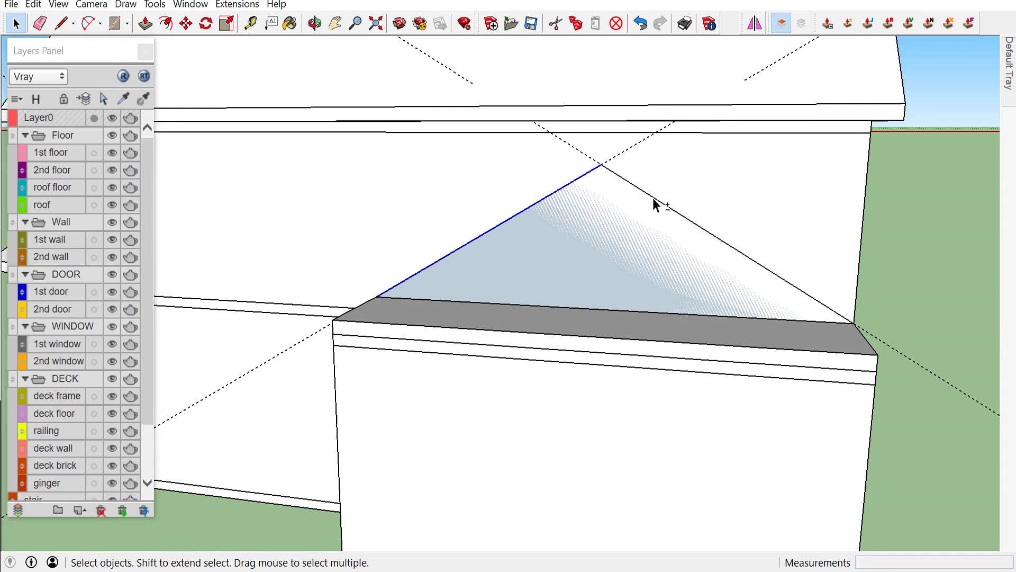
left_click(654, 199, "shift")
Offset the two sloped gable edges 25 cm inward
key("f")
left_click(604, 211)
left_click(601, 218)
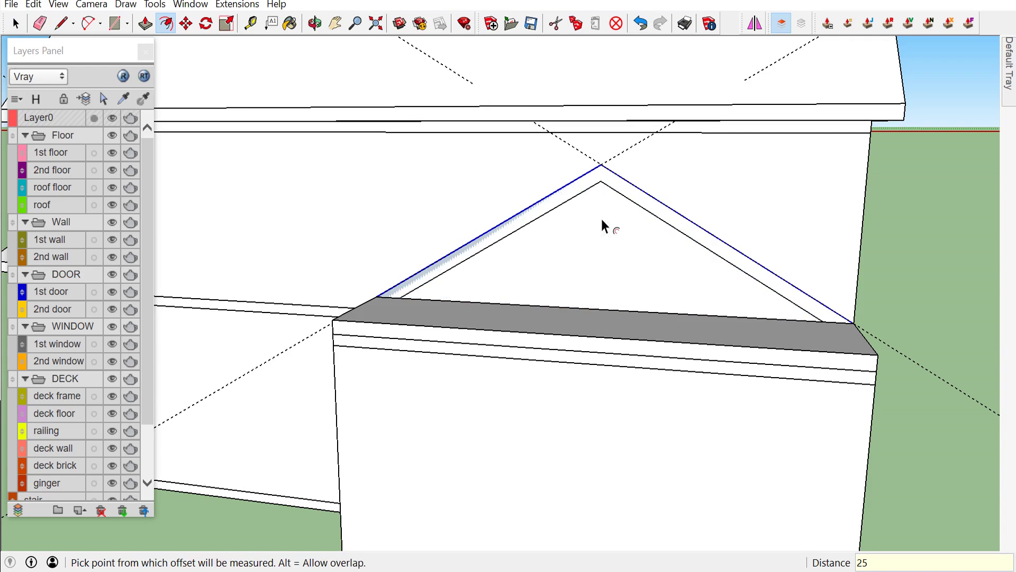
key("space")
mouse_move(560, 218)
middle_mouse_down()
mouse_move(611, 221)
mouse_move(583, 217)
middle_mouse_up()
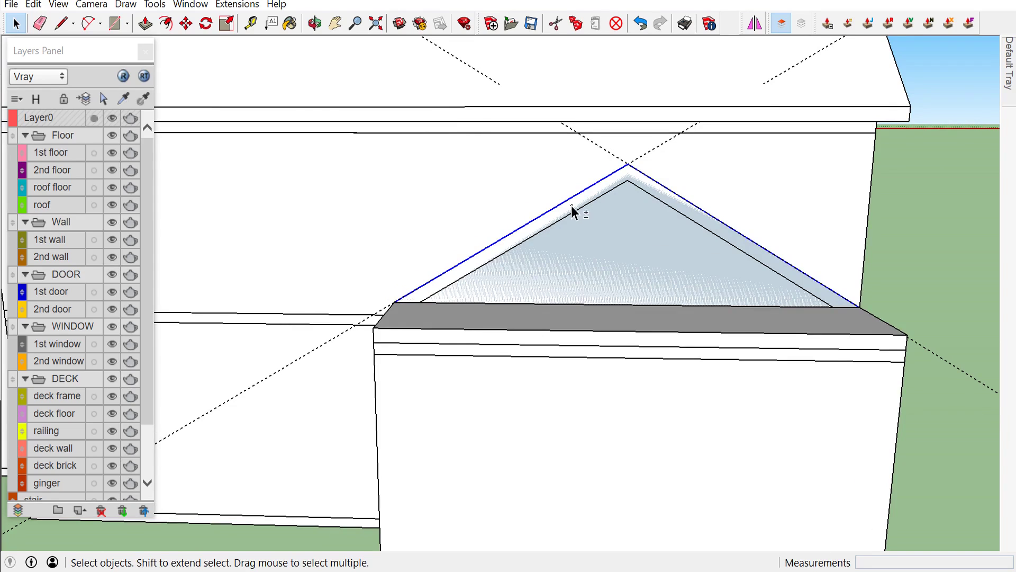
Thicken the gable triangle face with Joint Push Pull
left_click(585, 224)
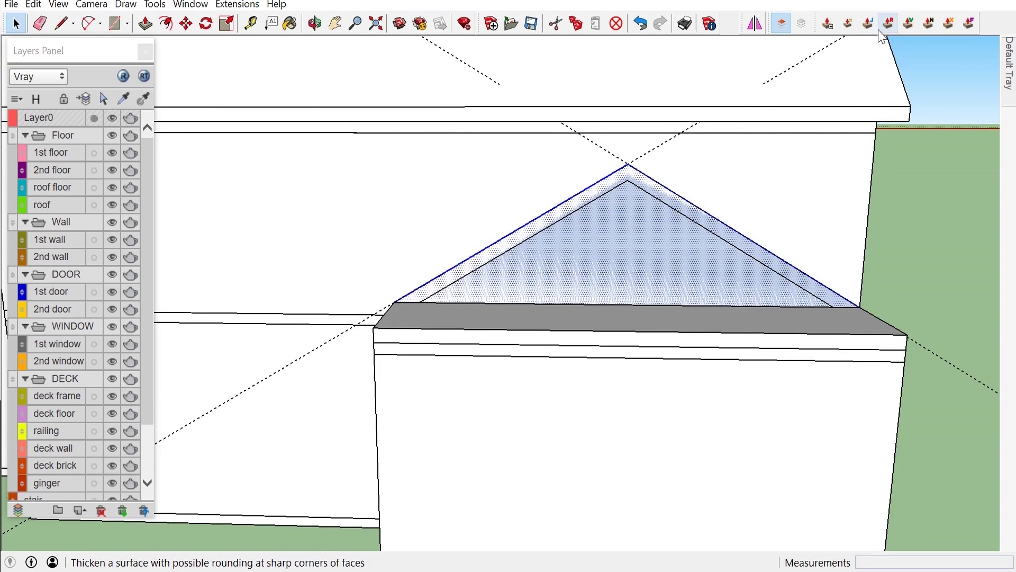
left_click(950, 28)
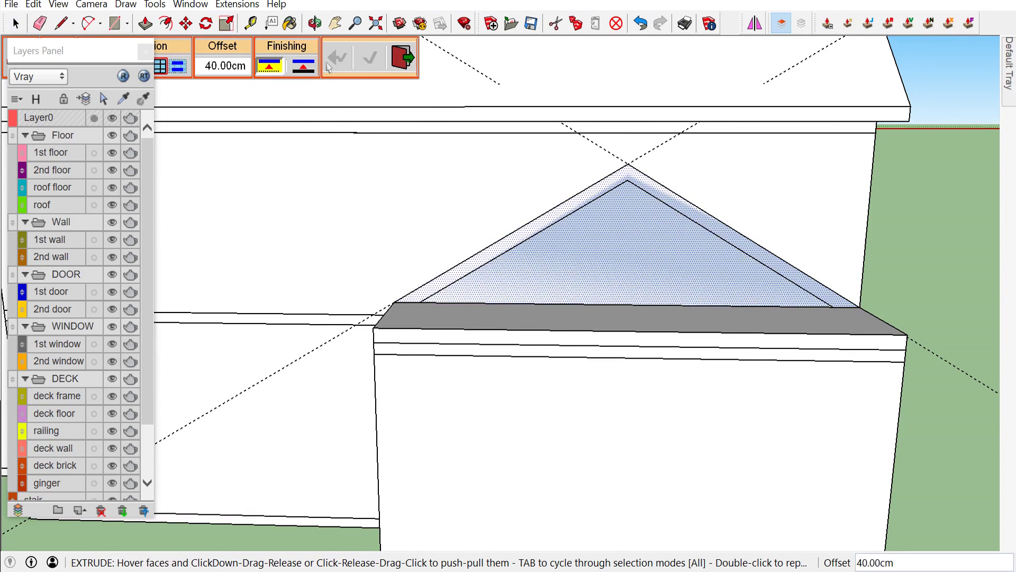
left_click(312, 68)
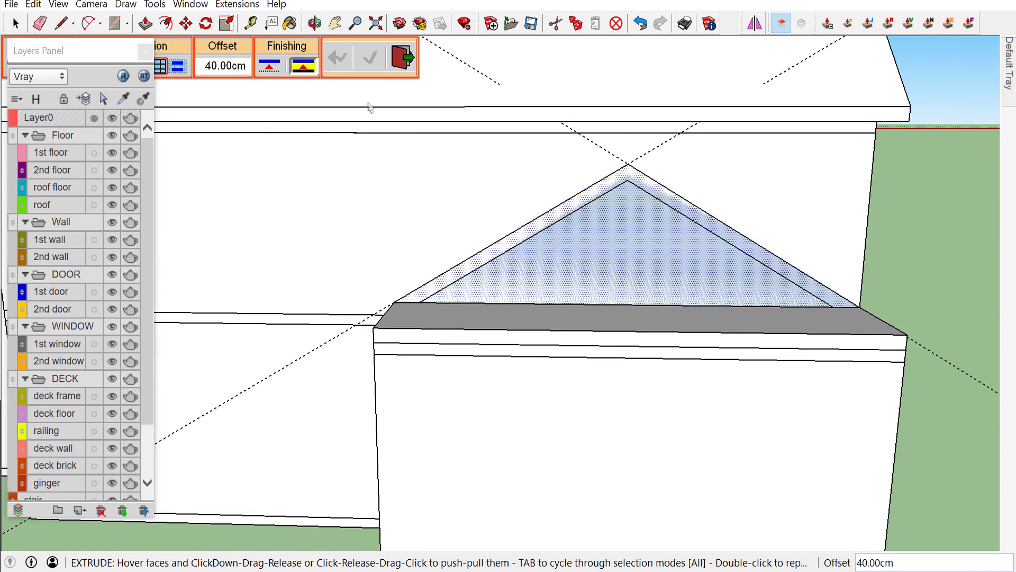
left_click_drag(545, 261, 547, 261)
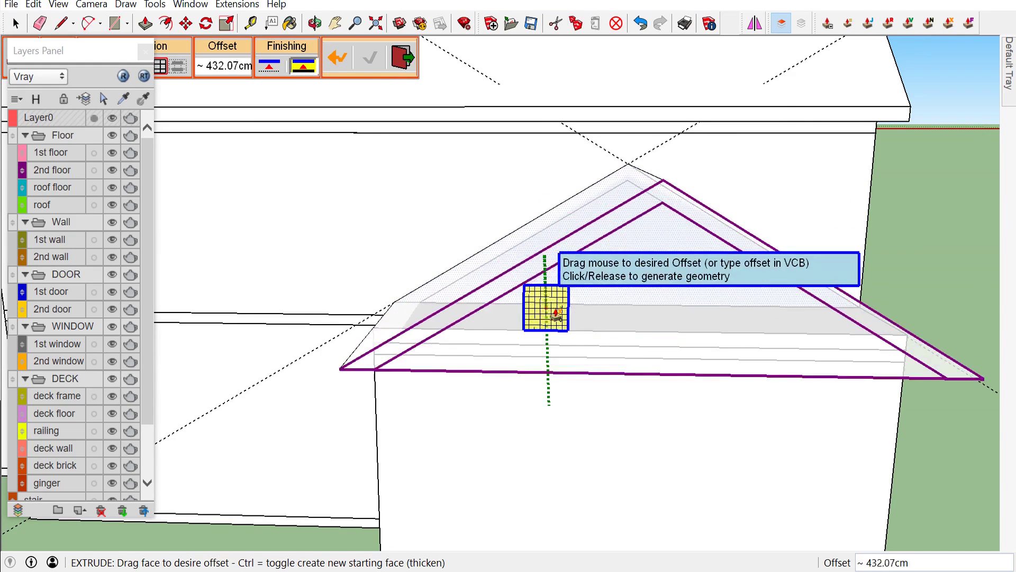
left_click(374, 328)
middle_click_drag(546, 288, 538, 281)
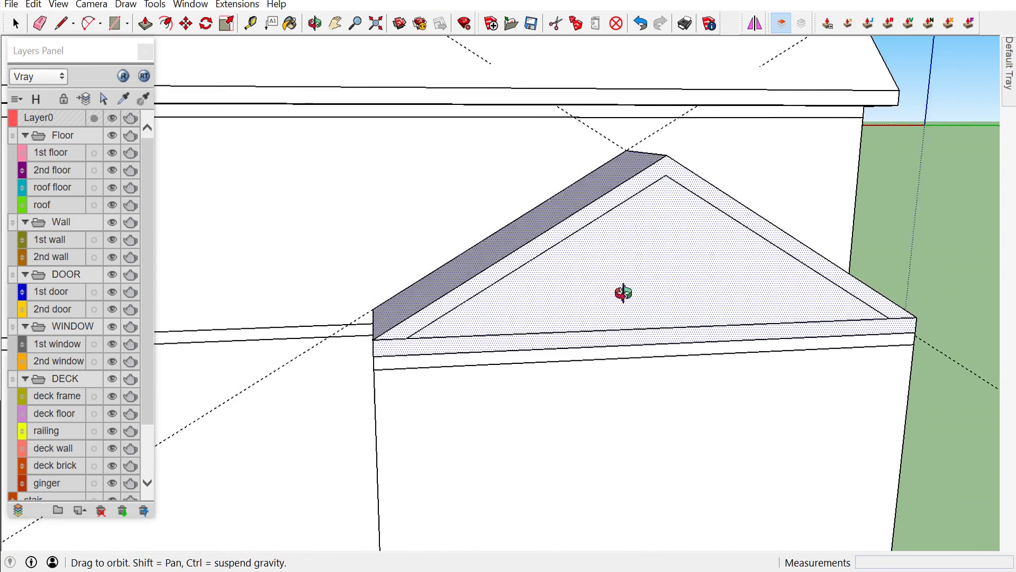
key("space")
Extrude the sloped and bottom trim bands 40 cm outward, erasing the original faces
left_click(509, 267)
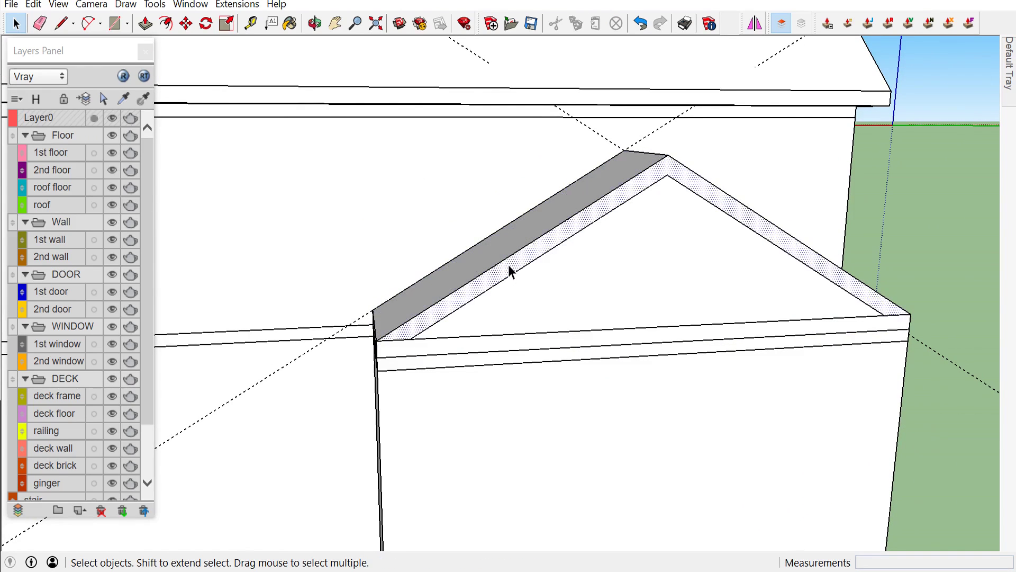
left_click(507, 337, "shift")
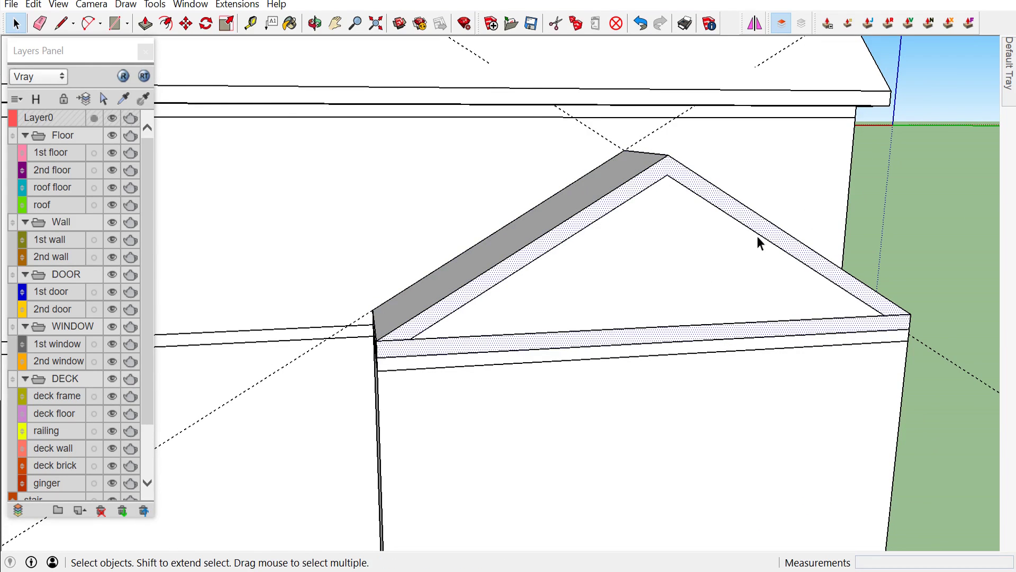
left_click(949, 23)
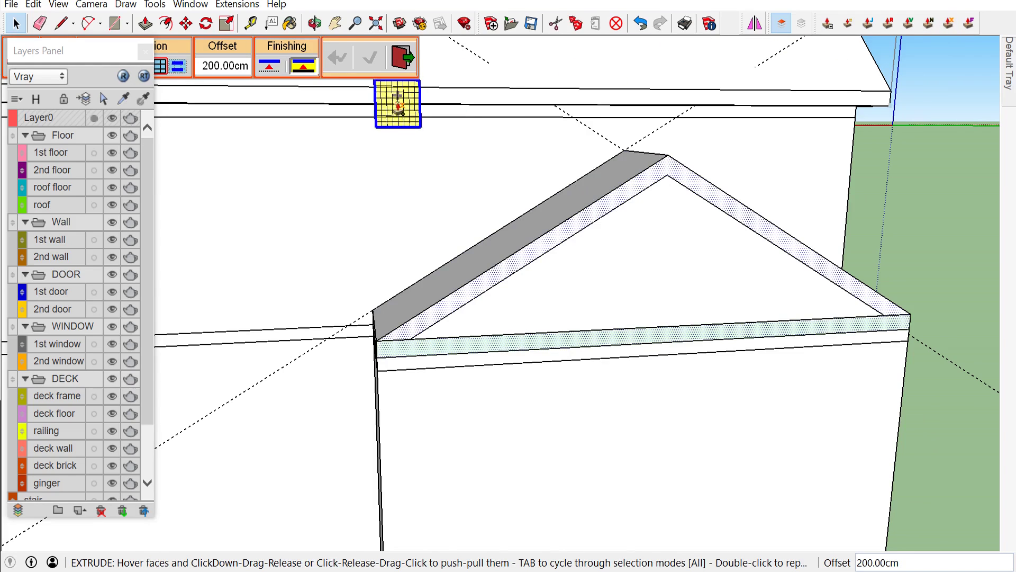
left_click(269, 68)
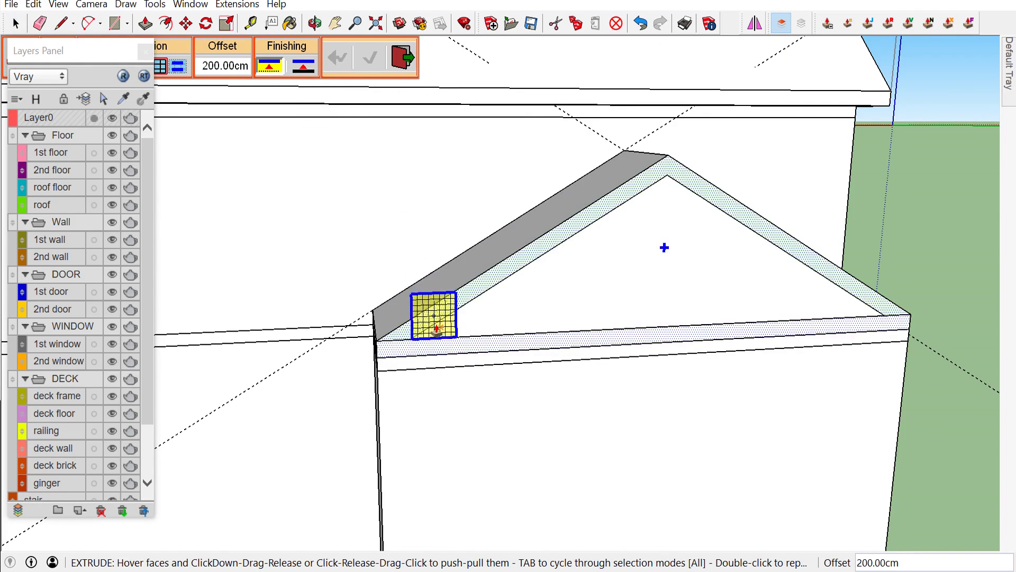
left_click_drag(435, 346, 450, 365)
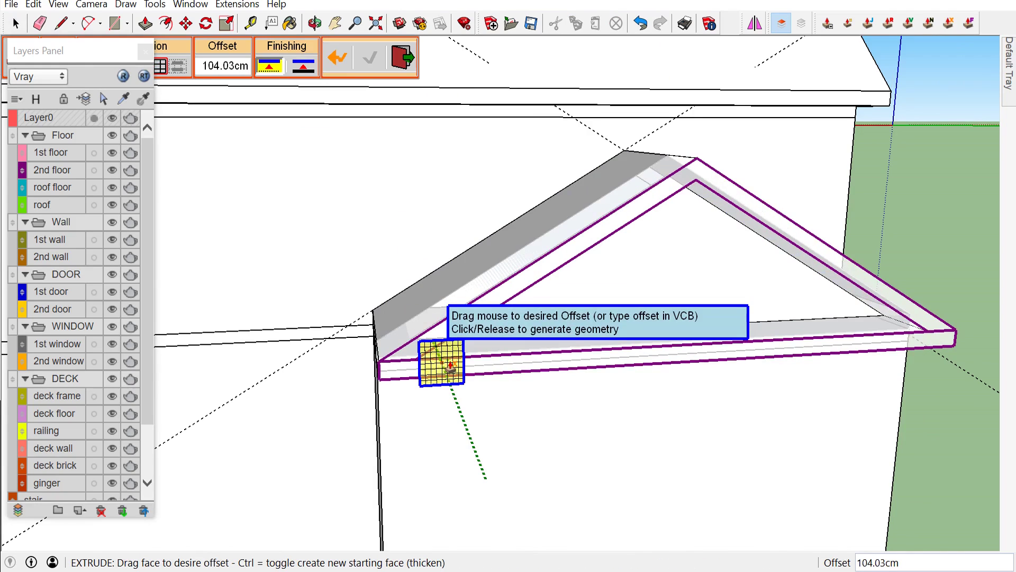
key("Return")
key("space")
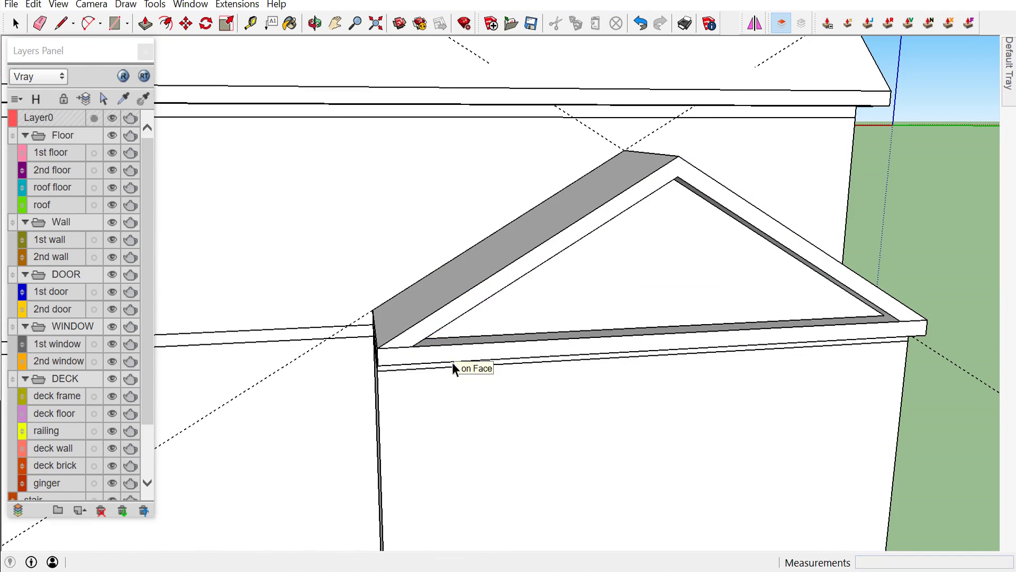
mouse_move(888, 241)
middle_mouse_down()
mouse_move(794, 222)
mouse_move(674, 170)
mouse_move(785, 177)
mouse_move(612, 259)
middle_mouse_up()
triple_click(501, 264)
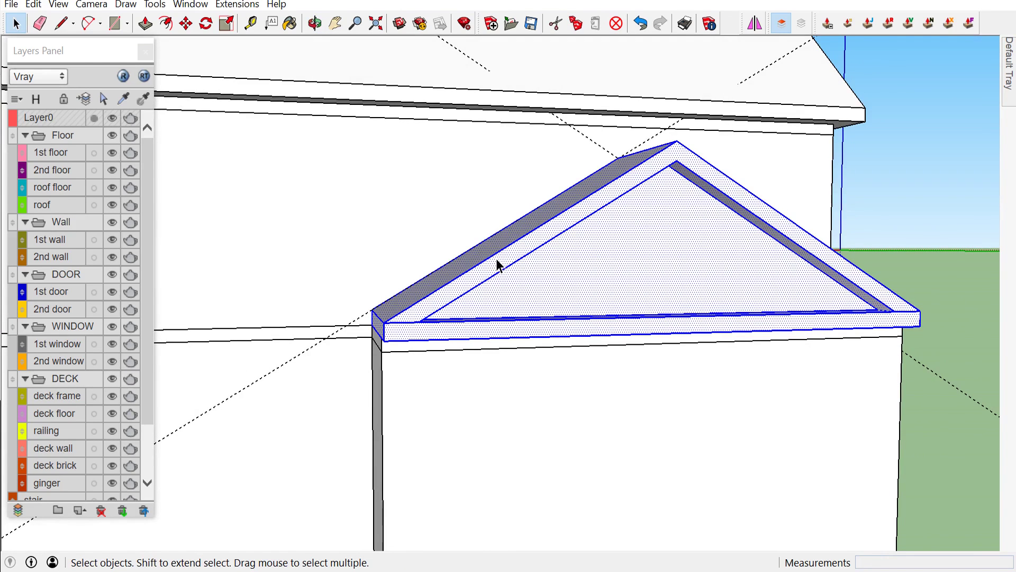
Group the gable geometry and move the group onto the roof layer
right_click(498, 264)
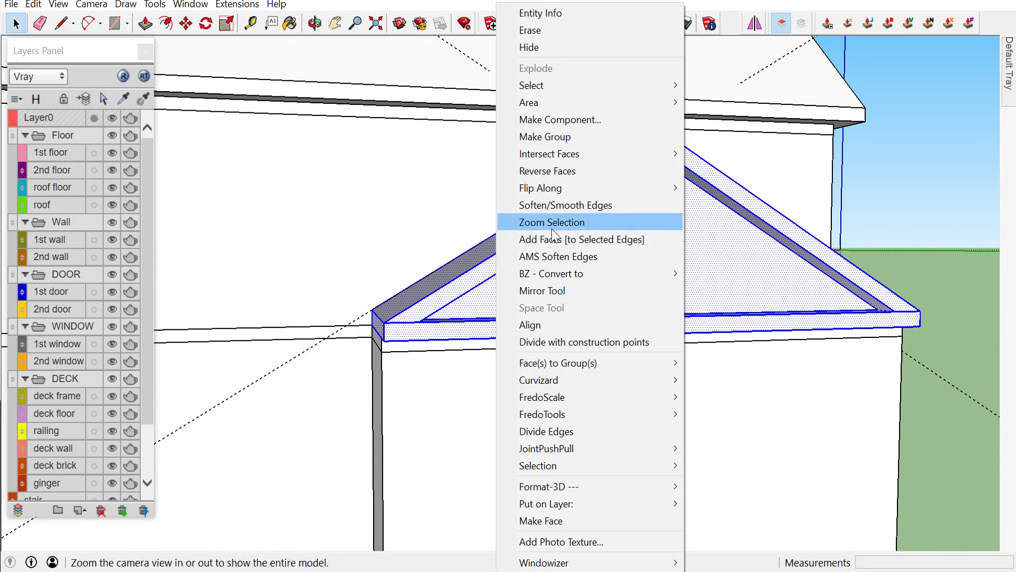
left_click(551, 137)
right_click(532, 235)
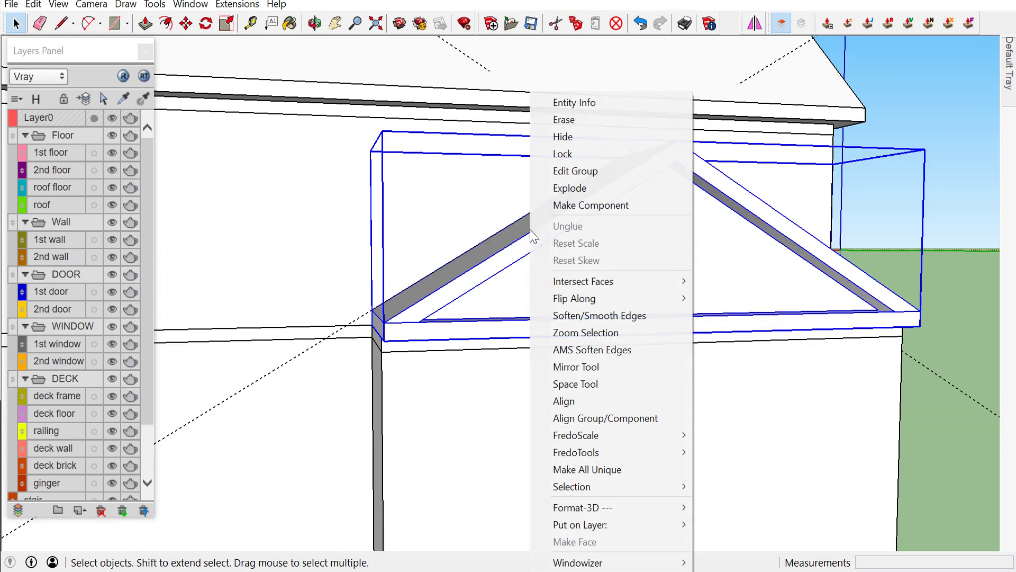
mouse_move(580, 524)
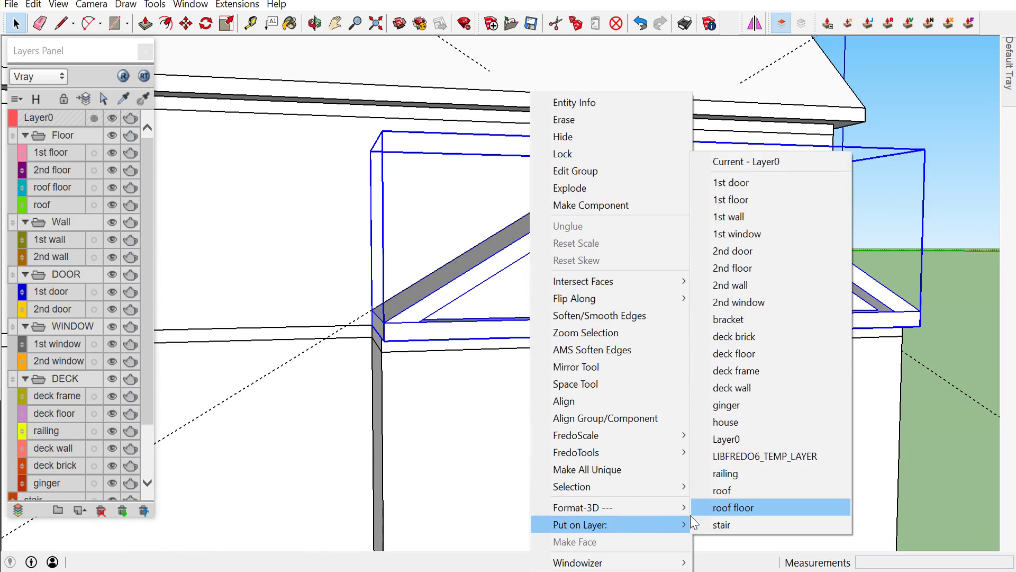
left_click(731, 490)
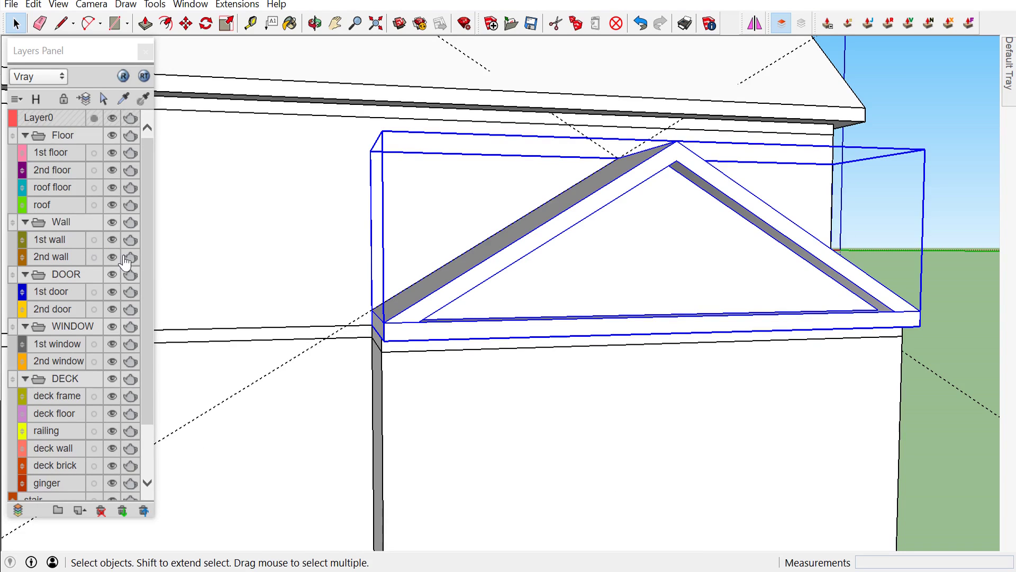
left_click(112, 205)
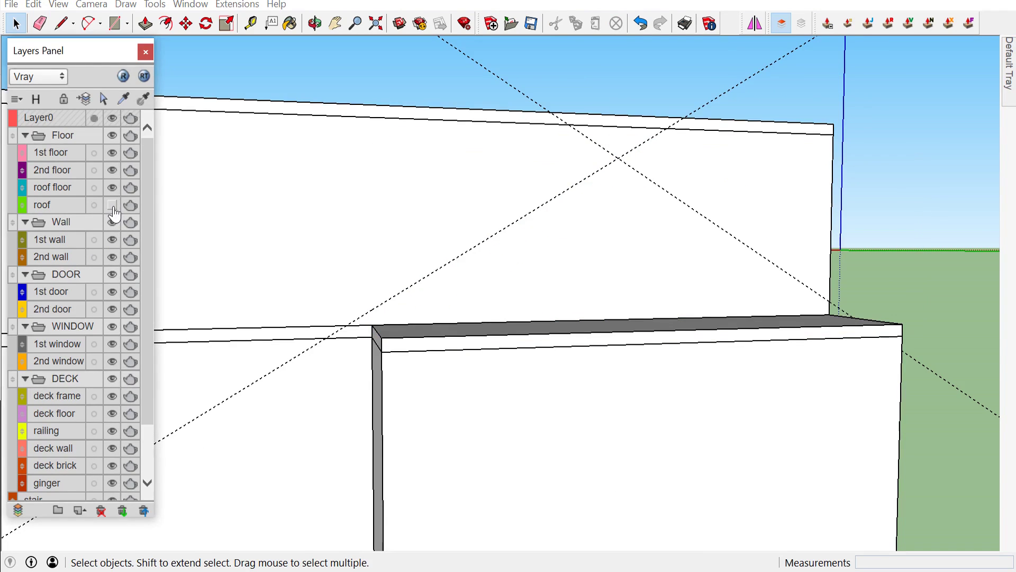
left_click(113, 205)
Hide the 1st floor, 2nd floor and roof floor slab layers
scroll(390, 374, "down", 3)
middle_click_drag(391, 375, 461, 356)
scroll(595, 424, "down", 2)
scroll(595, 423, "down", 2)
mouse_move(586, 379)
middle_mouse_down()
mouse_move(704, 339)
mouse_move(627, 331)
mouse_move(799, 321)
middle_mouse_up()
scroll(445, 335, "up", 2)
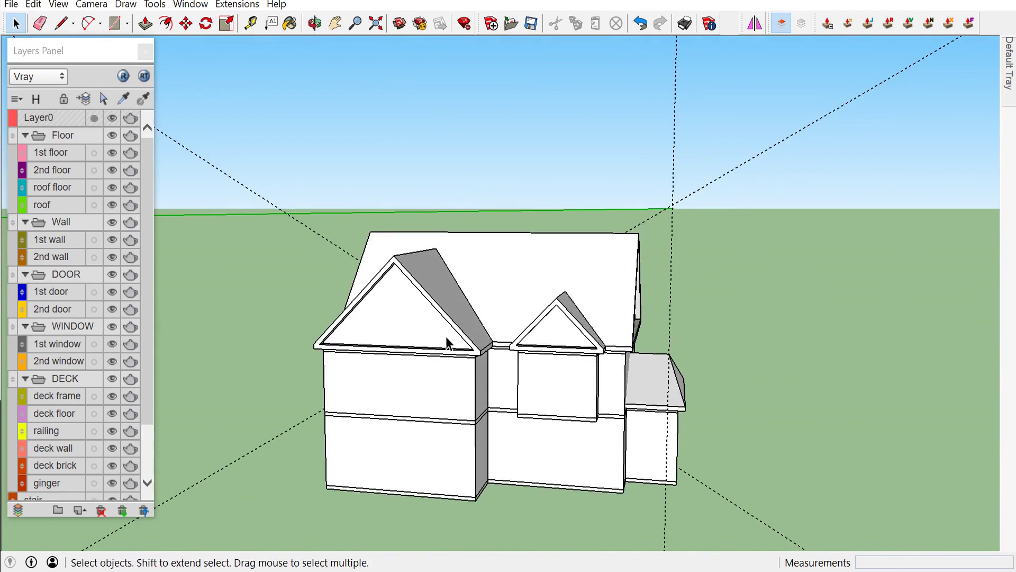
scroll(492, 320, "up", 2)
scroll(490, 307, "up", 2)
scroll(491, 310, "down", 3)
middle_click_drag(464, 316, 115, 209)
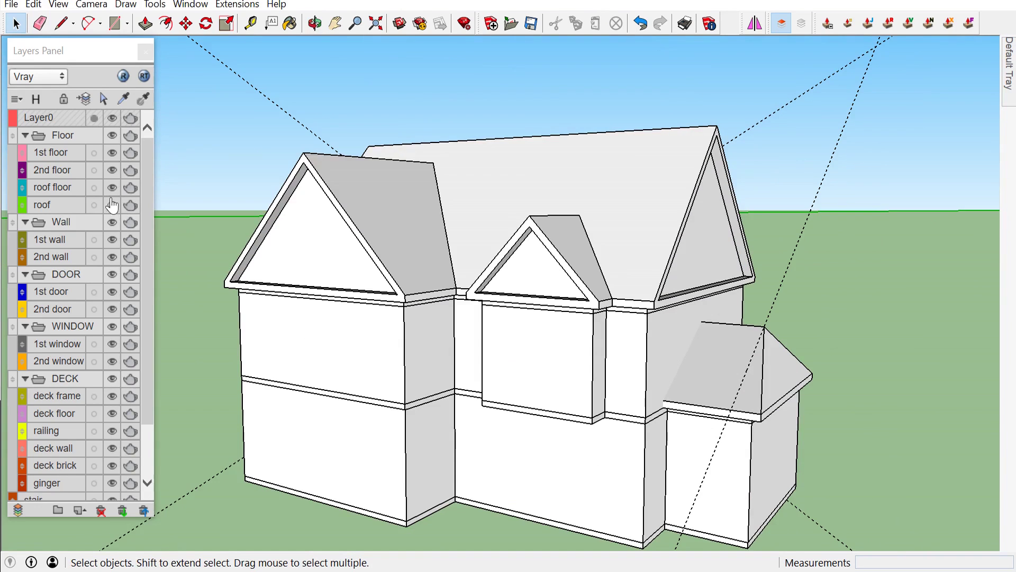
left_click(113, 153)
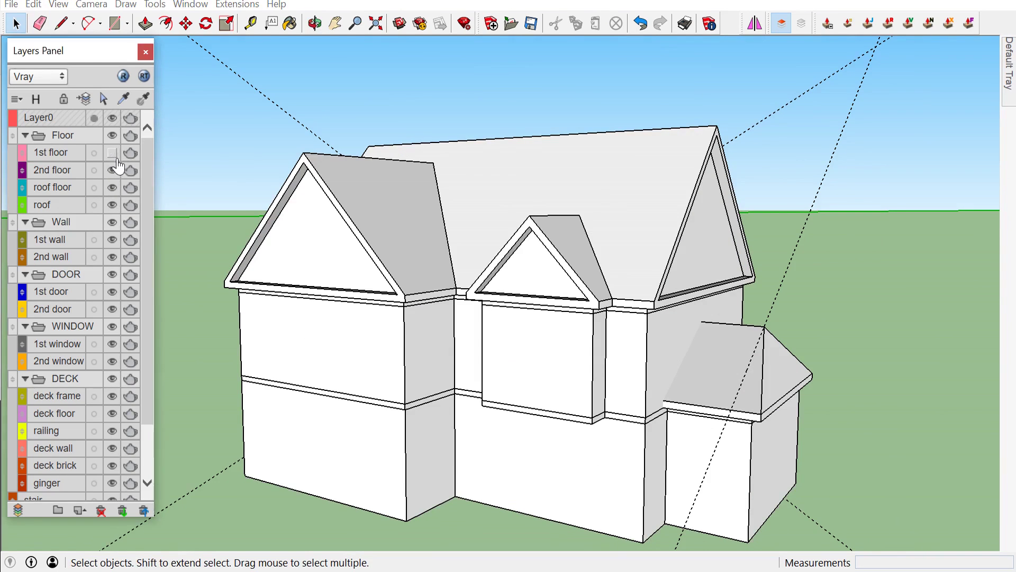
left_click(112, 170)
left_click(113, 188)
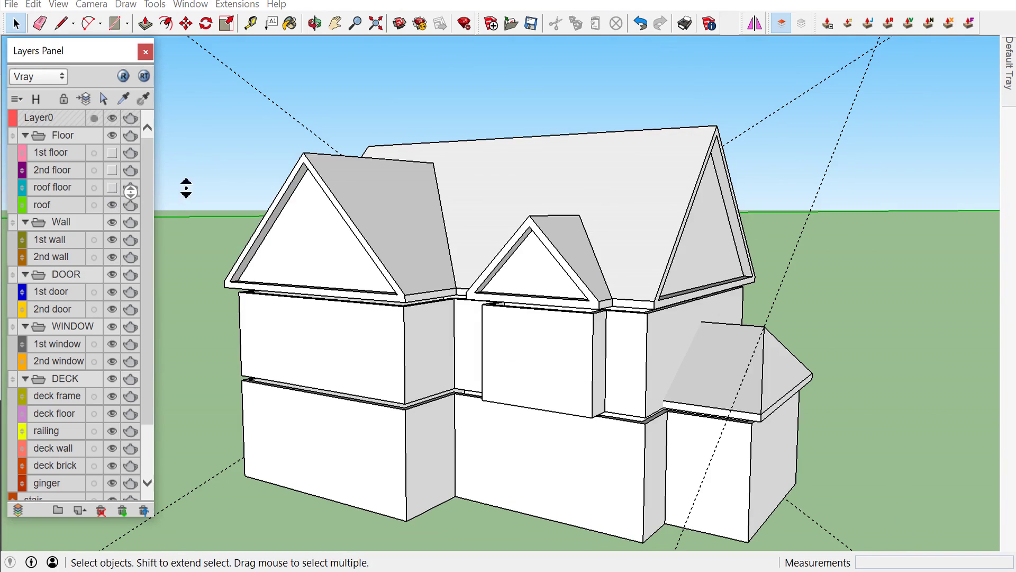
Hide the lower-storey and upper-storey wall layers
scroll(586, 336, "down", 2)
middle_click_drag(586, 337, 205, 318)
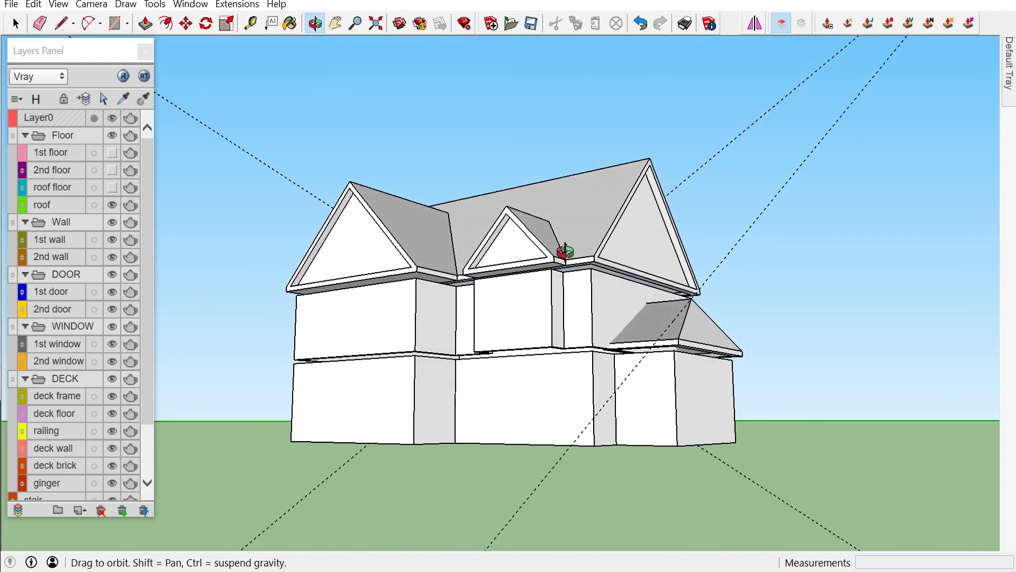
left_click(112, 240)
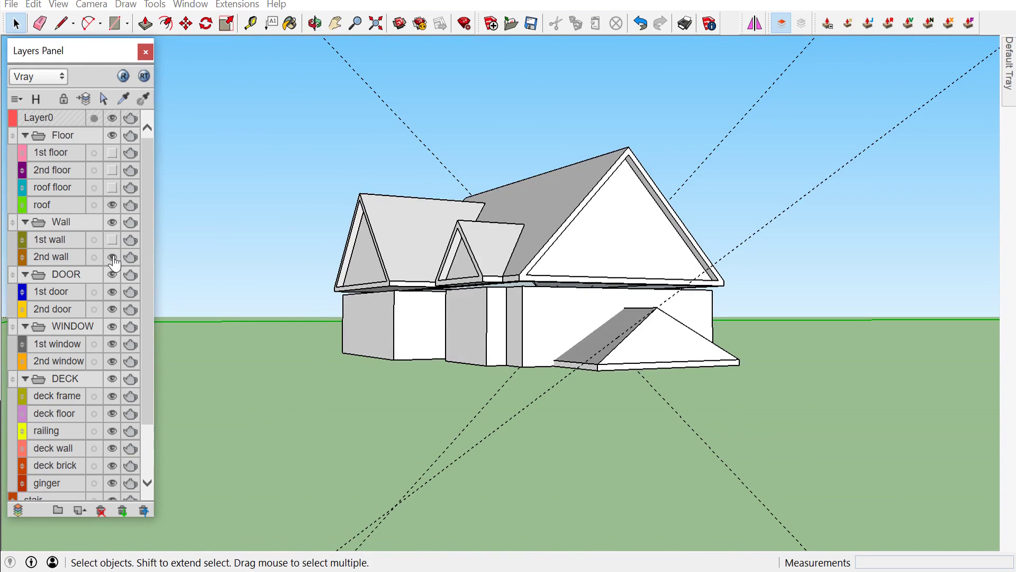
left_click(113, 257)
Hide the small gabled roof and its gable triangle
middle_click_drag(225, 263, 617, 375)
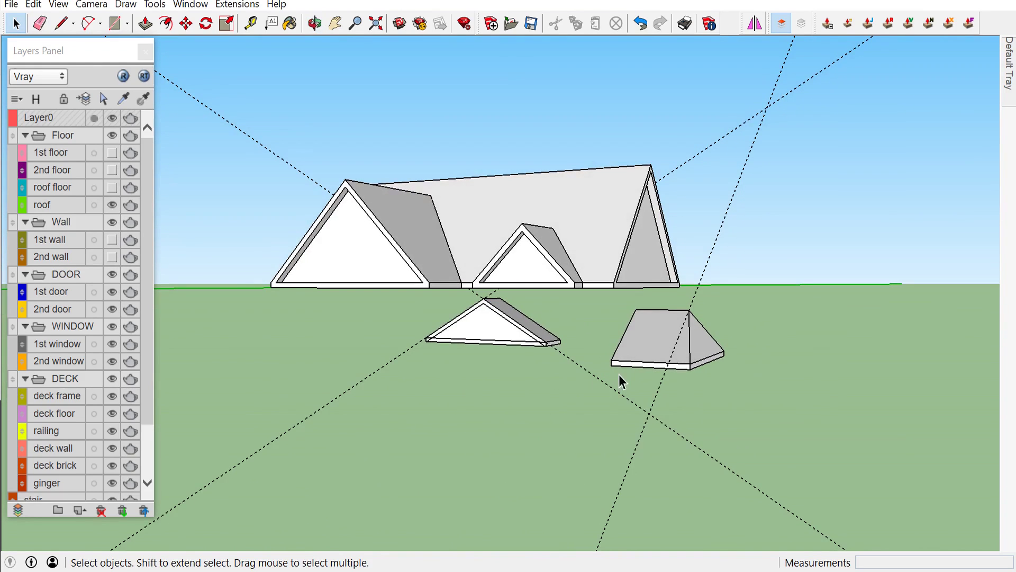
left_click(647, 355, "shift")
left_click(517, 343, "shift")
right_click(639, 348)
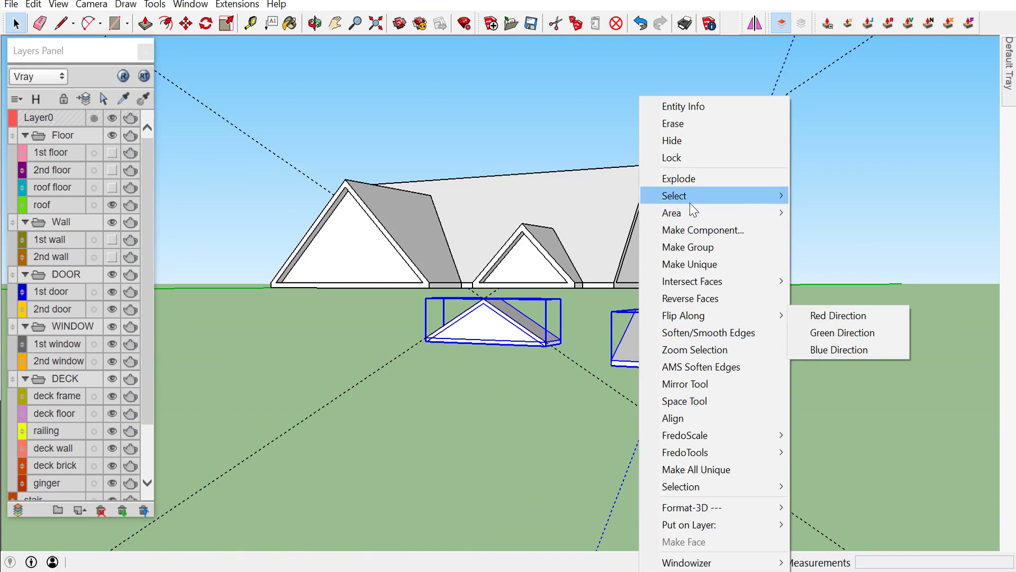
left_click(673, 140)
Explode the roof group and regroup all main roof and gable geometry as one group
mouse_move(677, 144)
middle_mouse_down()
mouse_move(613, 266)
mouse_move(431, 317)
middle_mouse_up()
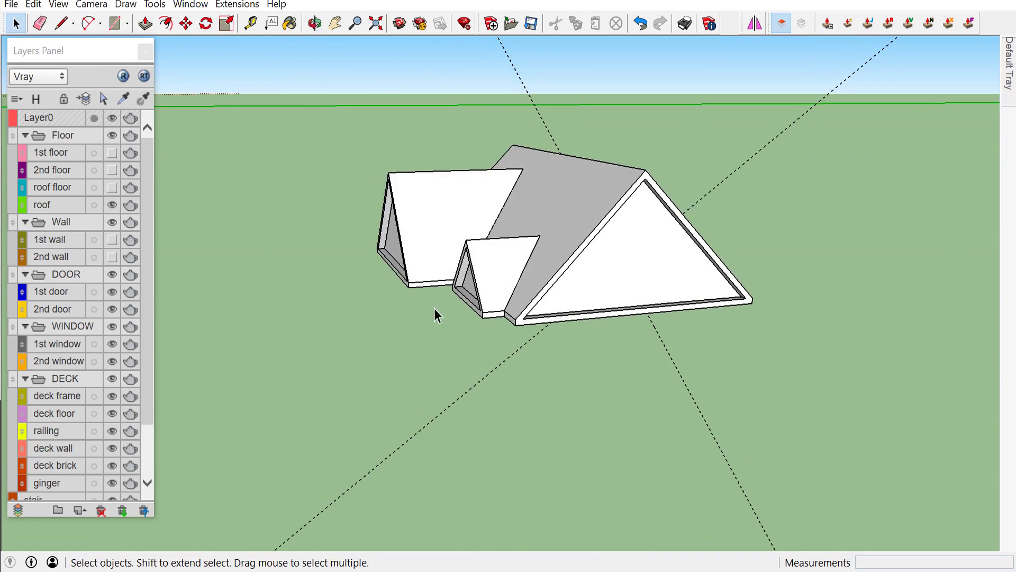
triple_click(508, 256)
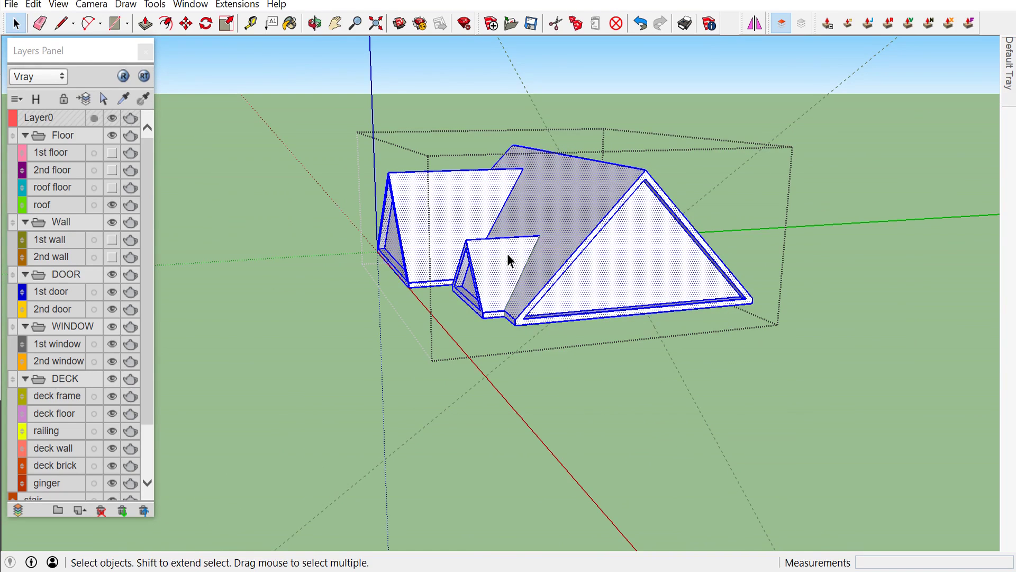
right_click(509, 255)
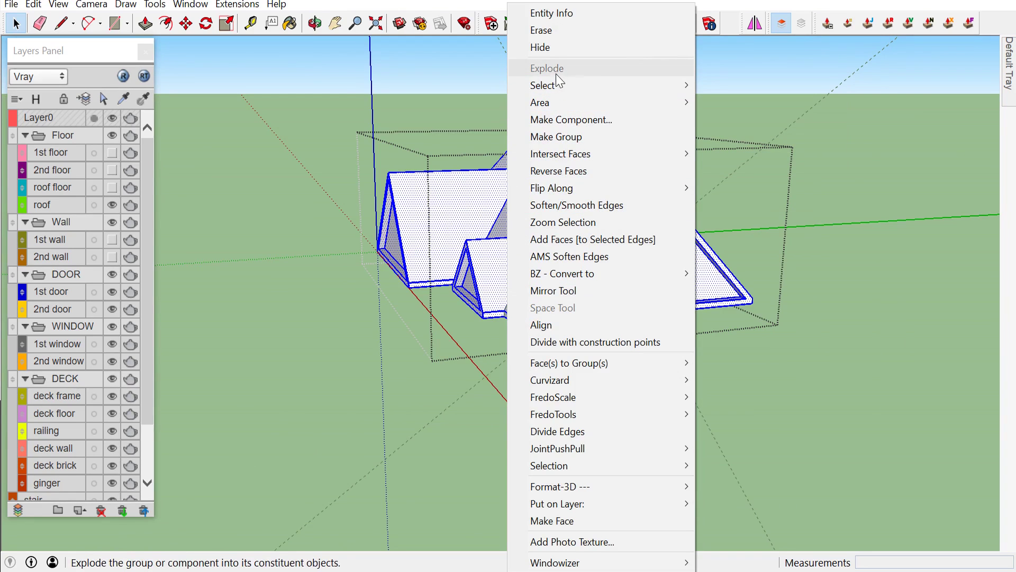
left_click(331, 303)
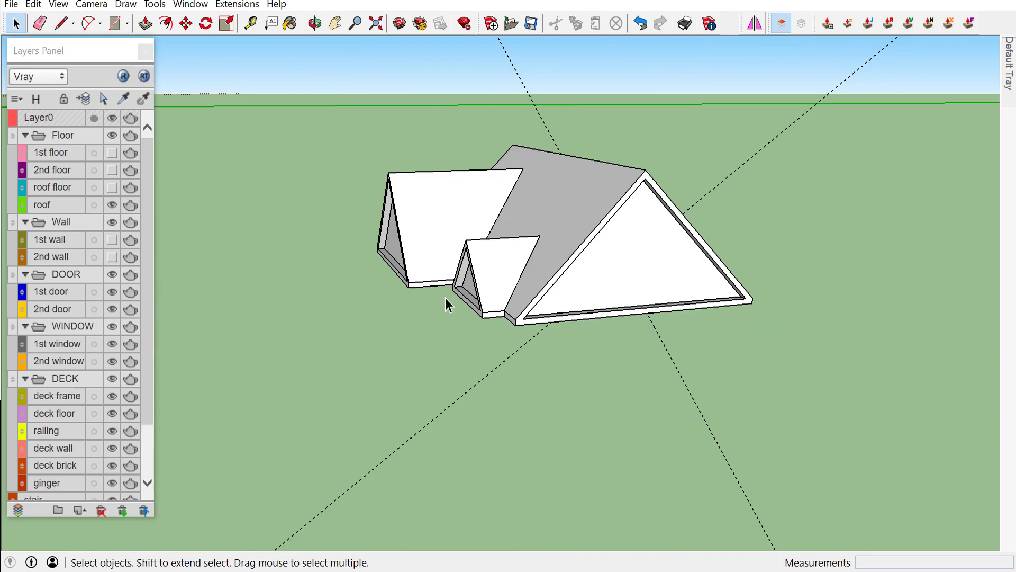
left_click_drag(307, 106, 754, 408)
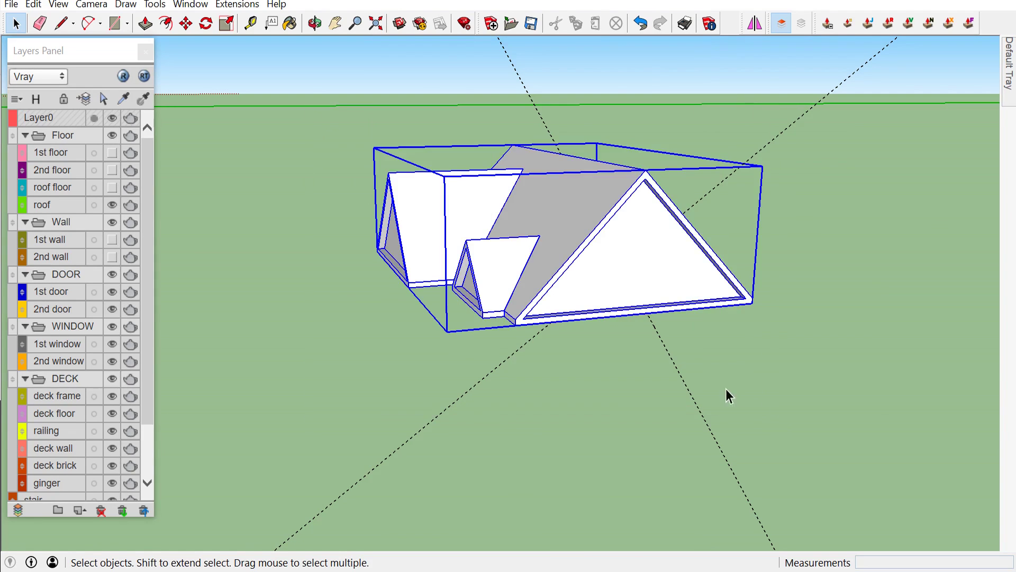
right_click(586, 236)
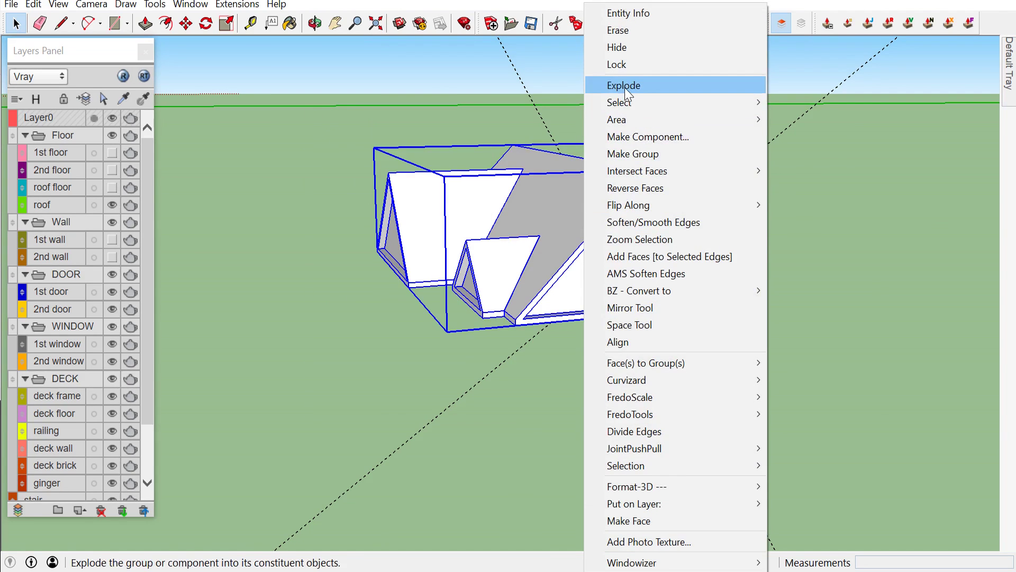
left_click(625, 85)
triple_click(543, 233)
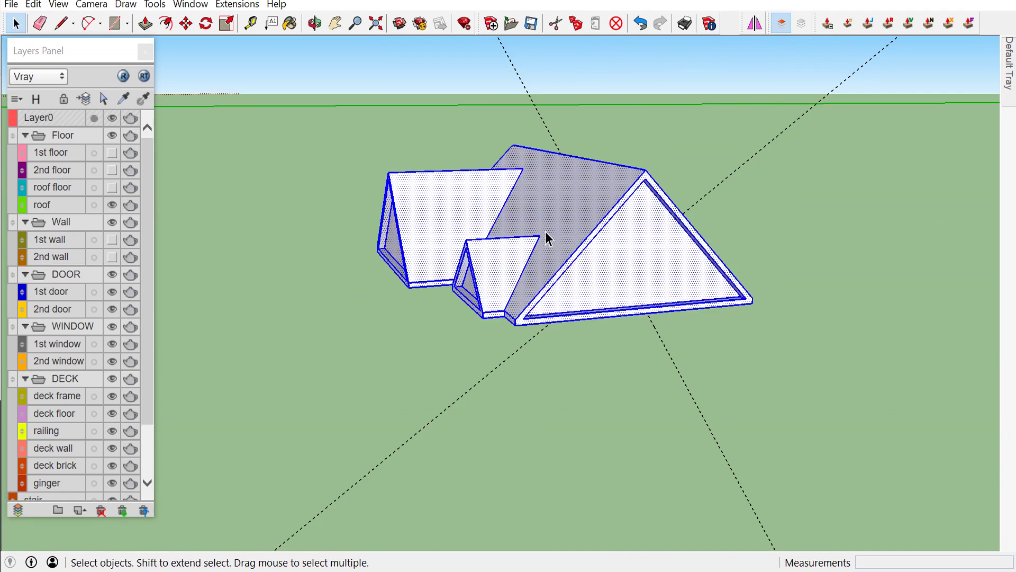
triple_click(550, 233)
right_click(549, 233)
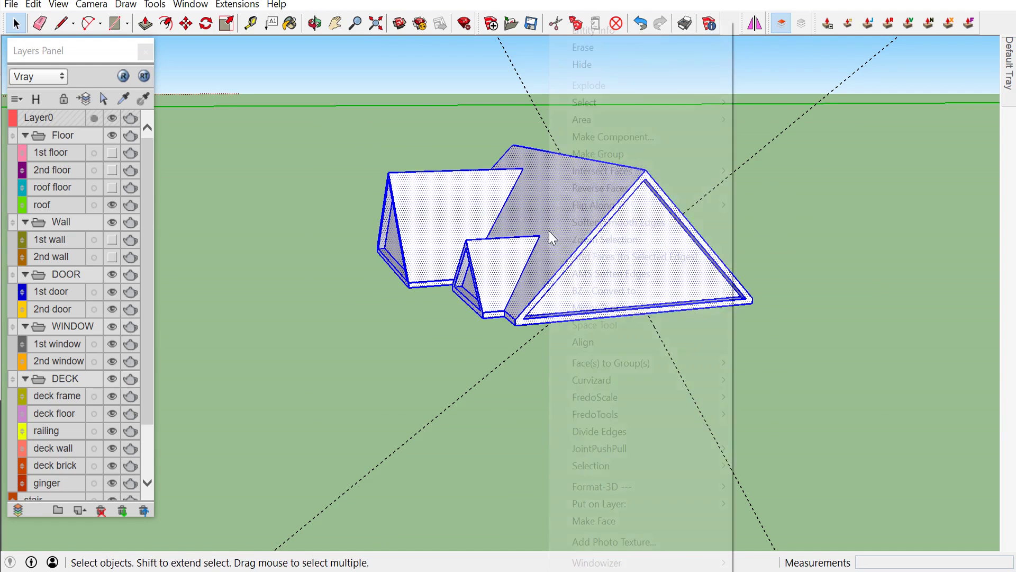
left_click(593, 154)
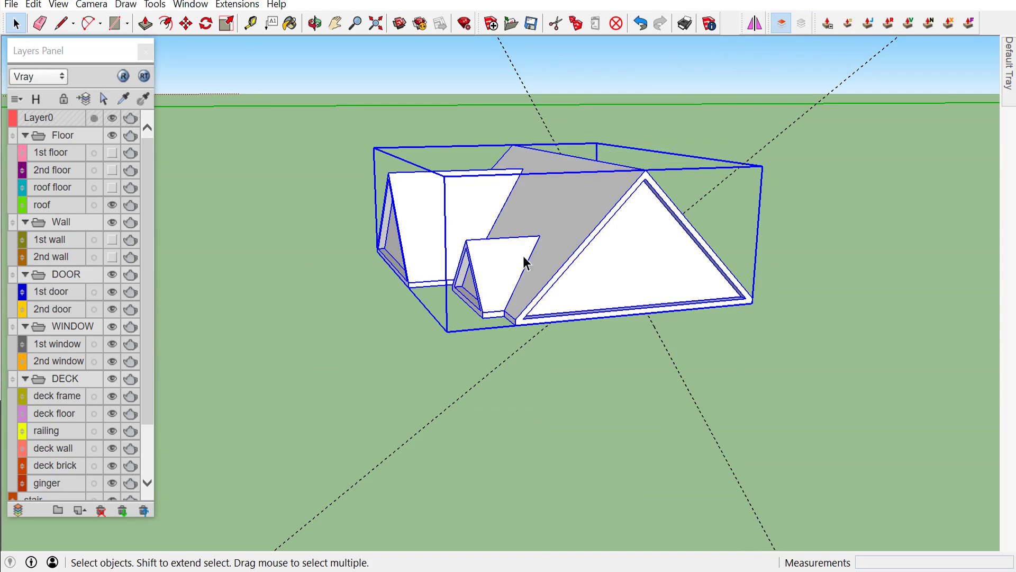
Turn the 1st floor, 2nd floor, roof floor and both wall layers back on
left_click(112, 206)
left_click(112, 206)
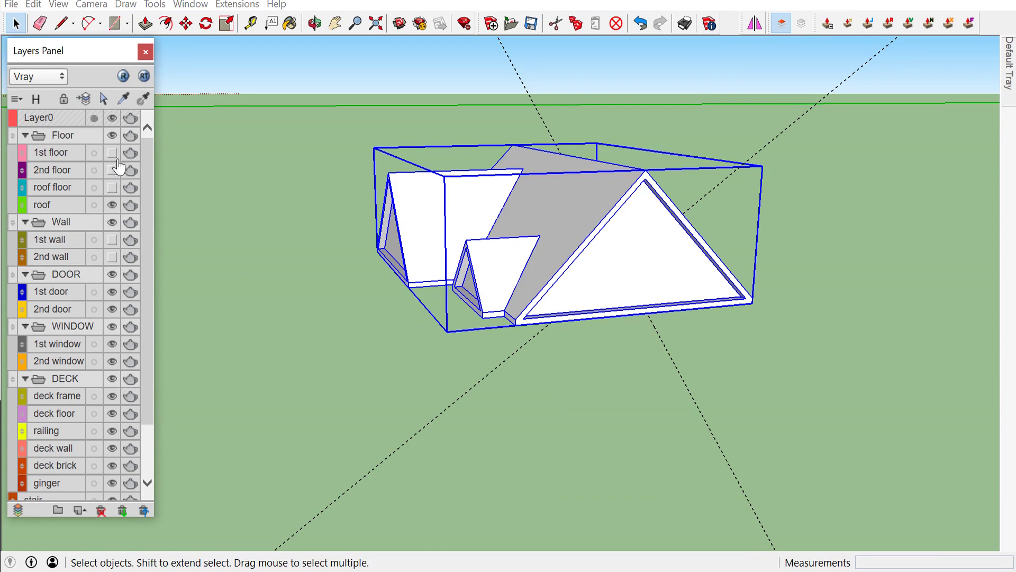
left_click(113, 153)
left_click(112, 171)
left_click(112, 188)
left_click(112, 240)
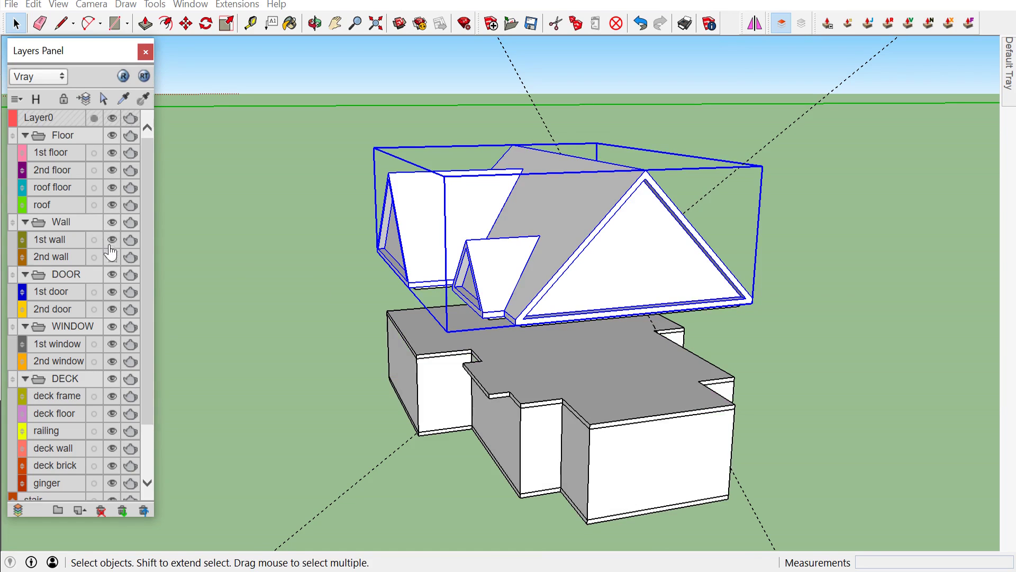
left_click(112, 257)
mouse_move(336, 279)
middle_mouse_down()
mouse_move(437, 260)
mouse_move(490, 215)
middle_mouse_up()
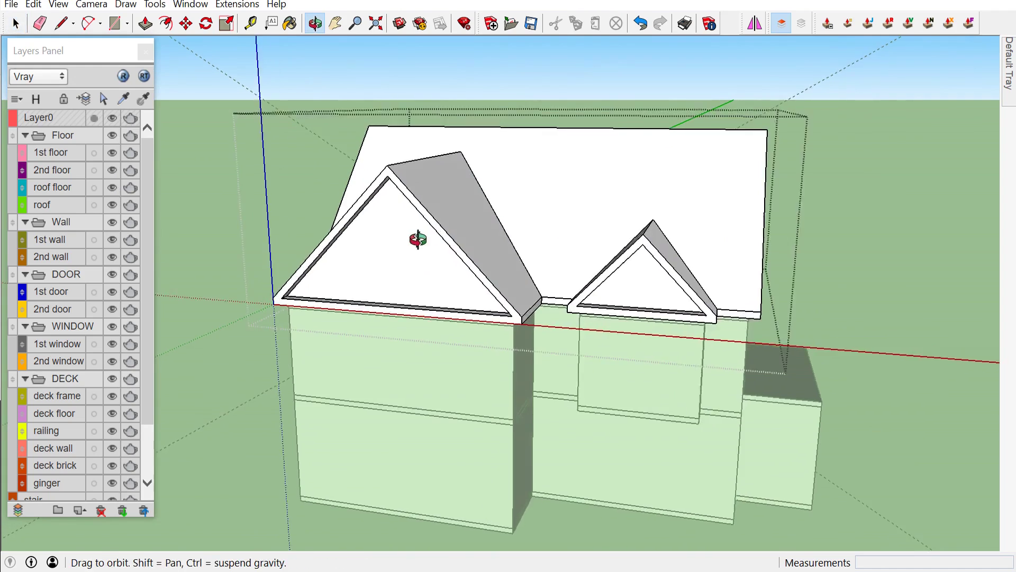
Place a Tape Measure guide 150 cm in from the gable's lower-left corner
scroll(490, 212, "up", 3)
scroll(491, 208, "up", 2)
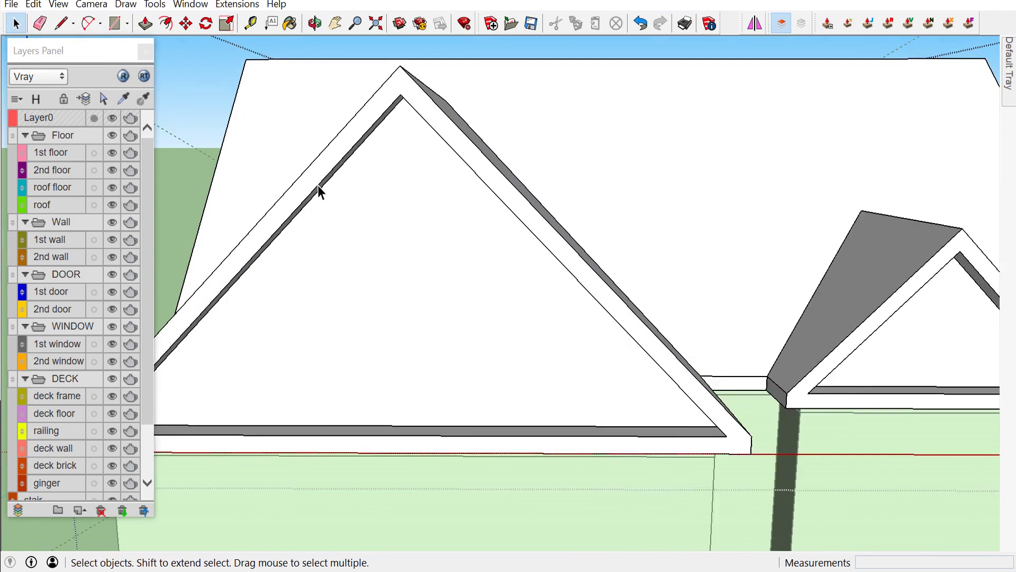
scroll(297, 370, "down", 3)
scroll(294, 385, "up", 2)
scroll(297, 397, "up", 2)
scroll(272, 411, "up", 2)
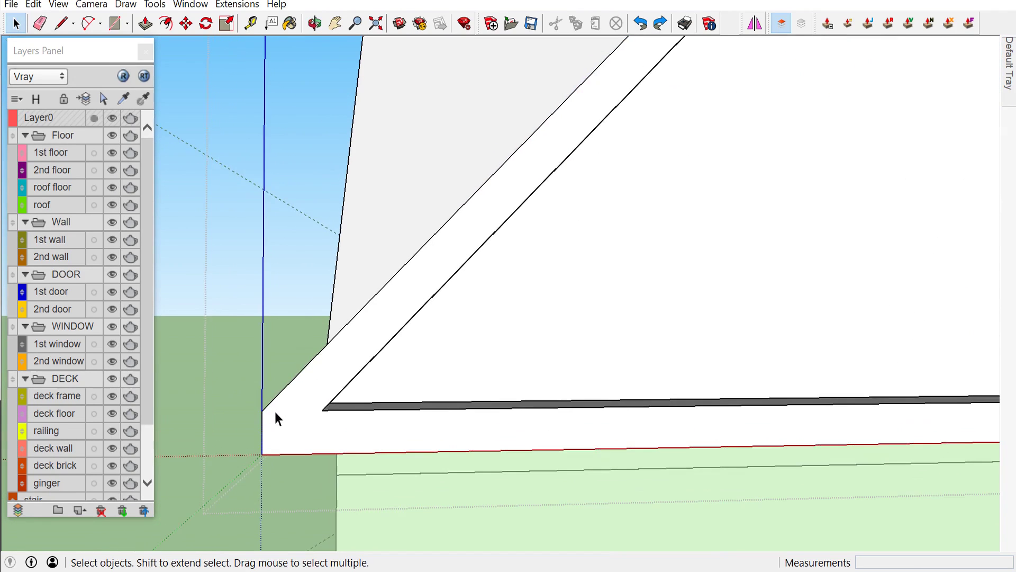
key("t")
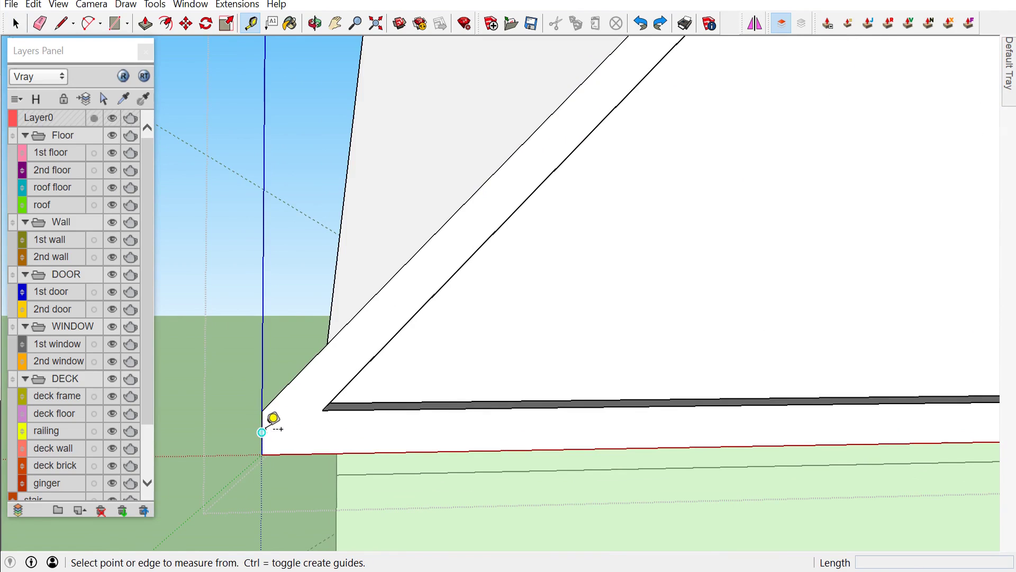
left_click(262, 432)
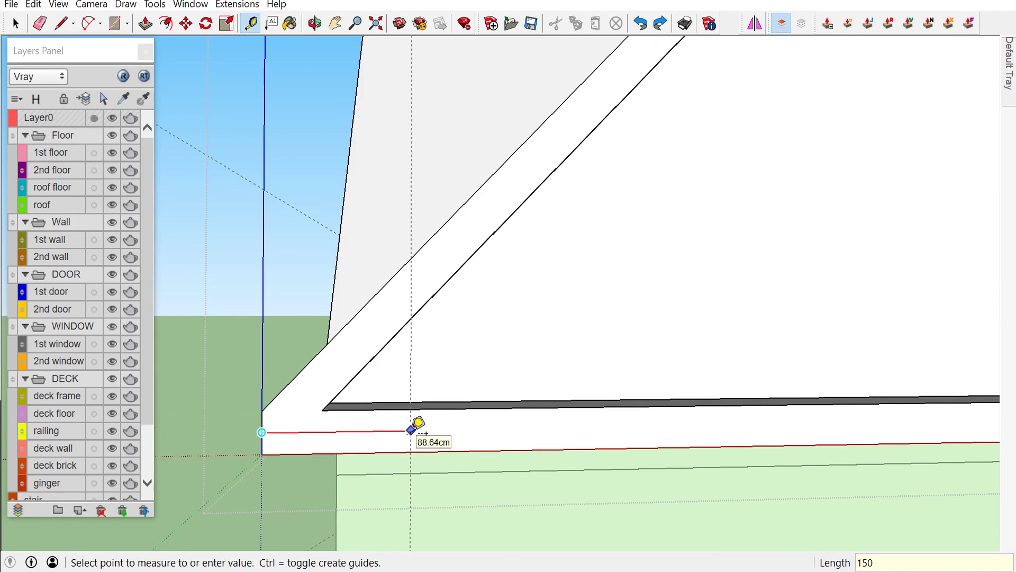
key("Return")
Place a matching guide 150 cm in from the gable's lower-right corner
scroll(420, 425, "down", 2)
scroll(404, 424, "down", 2)
mouse_move(863, 432)
middle_mouse_down()
mouse_move(839, 429)
mouse_move(847, 427)
middle_mouse_up()
scroll(883, 401, "down", 1)
scroll(932, 424, "down", 1)
scroll(952, 426, "up", 2)
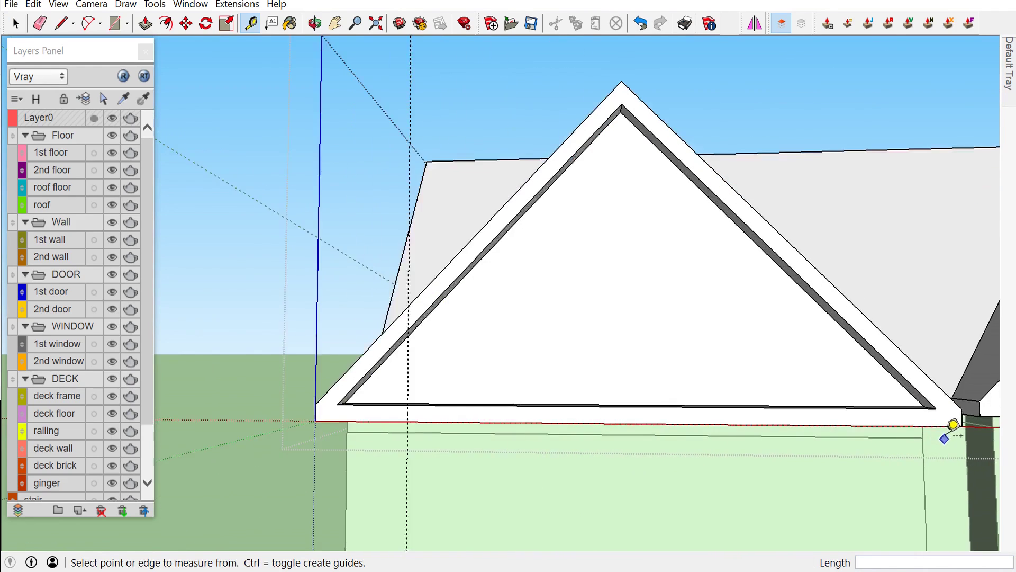
scroll(952, 427, "up", 2)
scroll(951, 416, "up", 1)
left_click(976, 405)
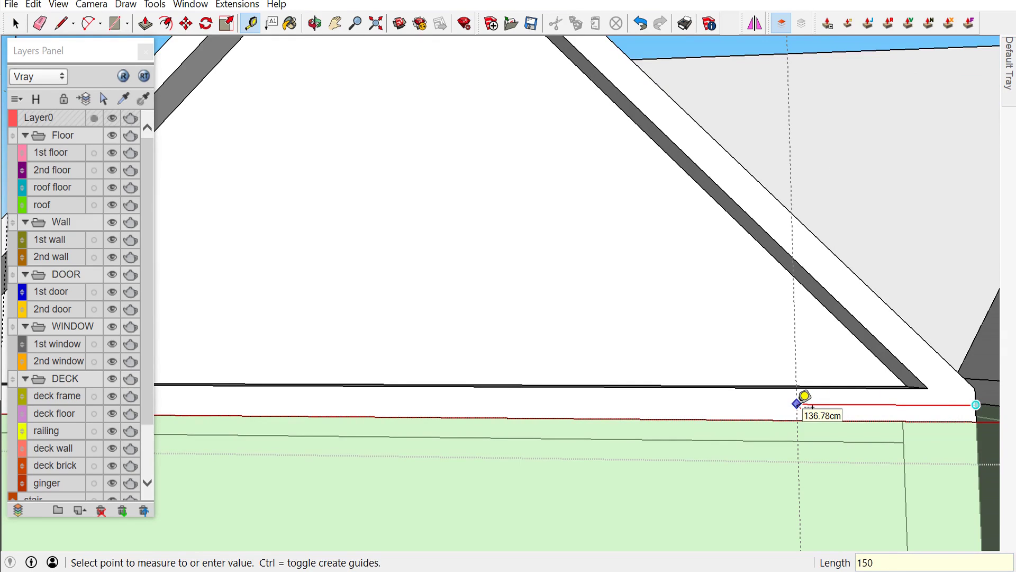
key("Return")
Draw vertical split lines down the bottom trim at both guides
key("space")
scroll(661, 428, "down", 1)
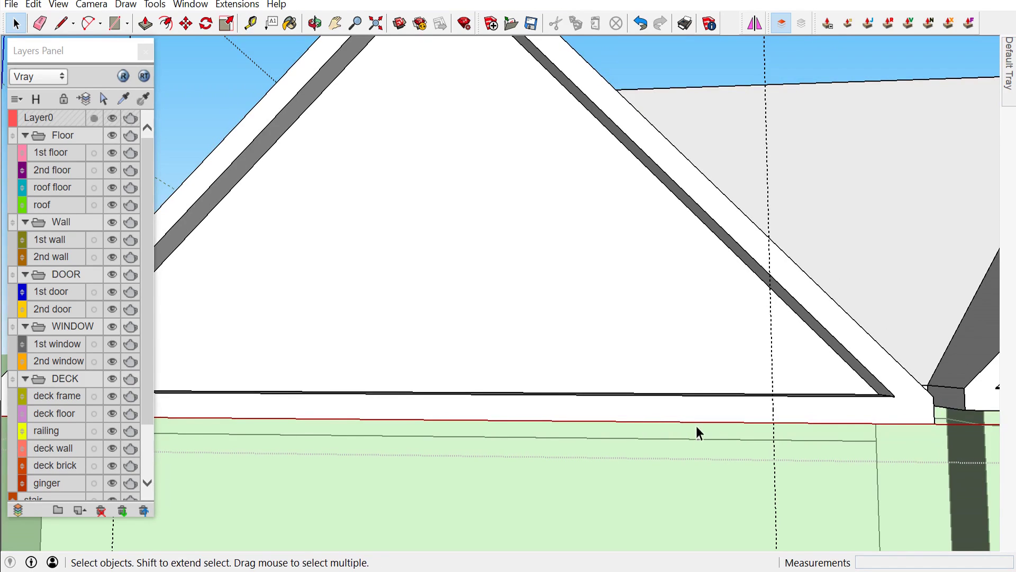
scroll(699, 432, "up", 2)
scroll(712, 428, "up", 2)
key("l")
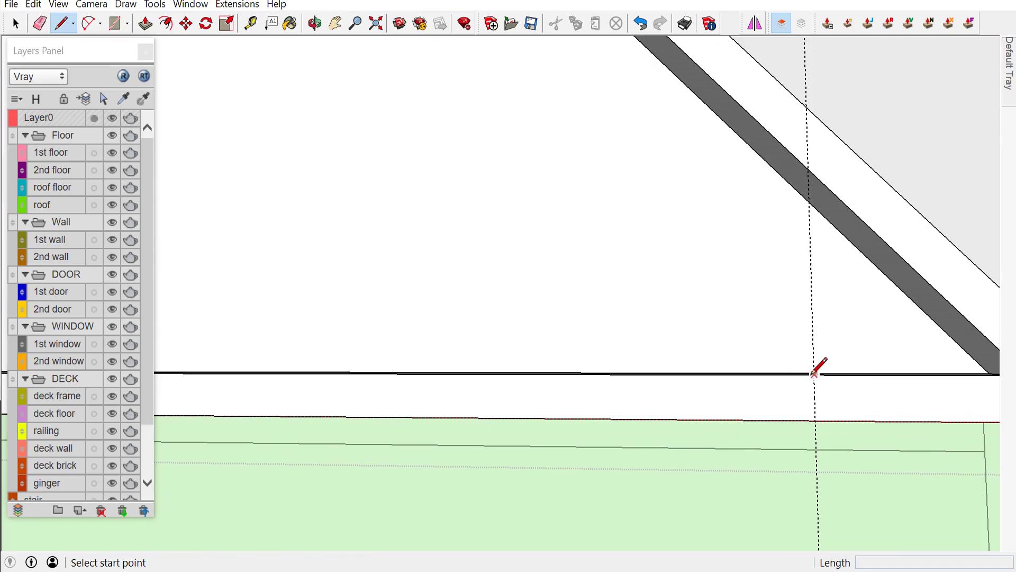
left_click_drag(814, 374, 814, 409)
scroll(815, 409, "down", 3)
scroll(250, 381, "up", 2)
scroll(324, 385, "up", 2)
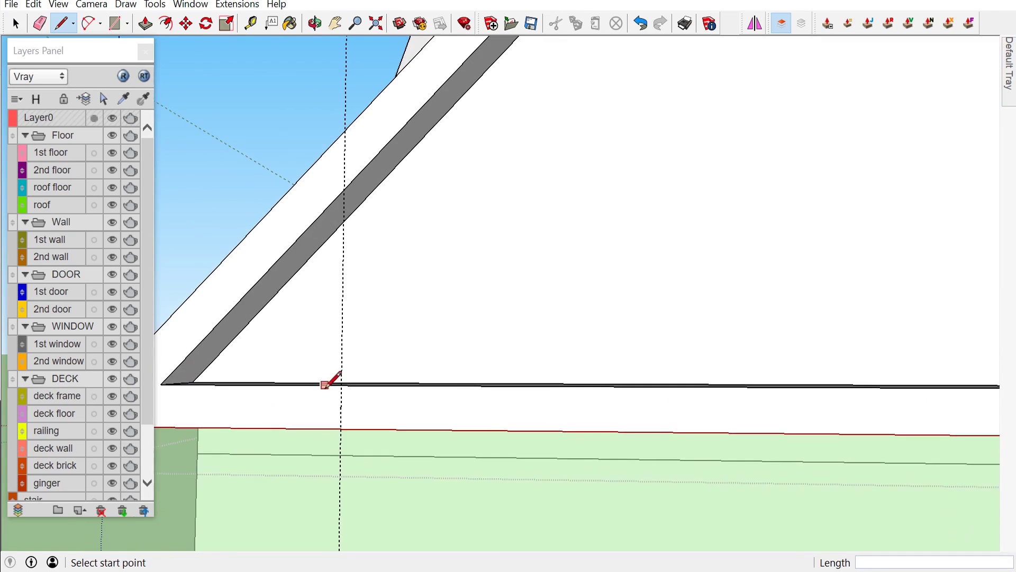
left_click(341, 384)
left_click(340, 429)
key("space")
Push the middle bottom trim face in 40 cm, leaving raised end blocks
left_click(528, 424)
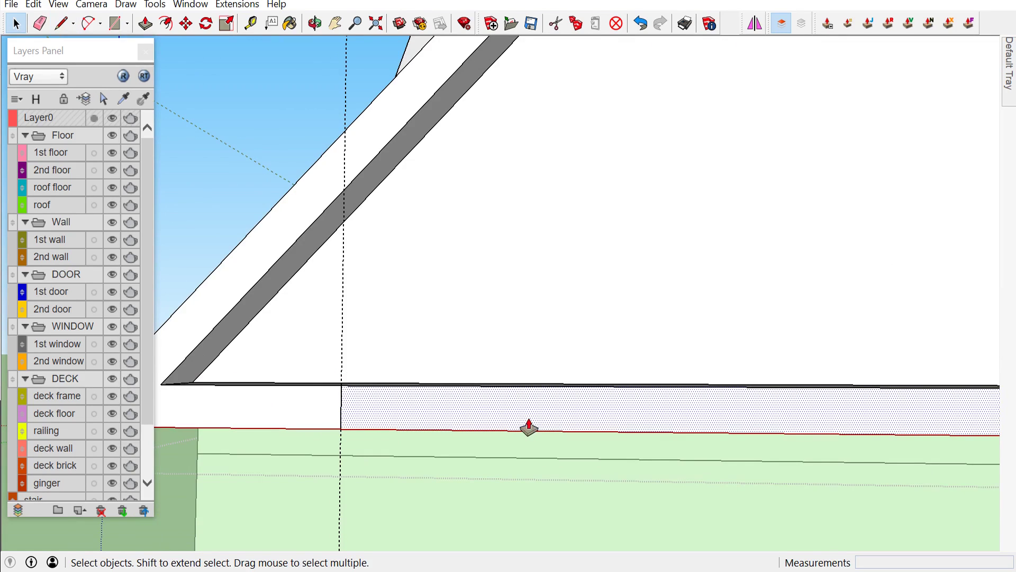
key("p")
left_click_drag(529, 424, 527, 401)
left_click(527, 400)
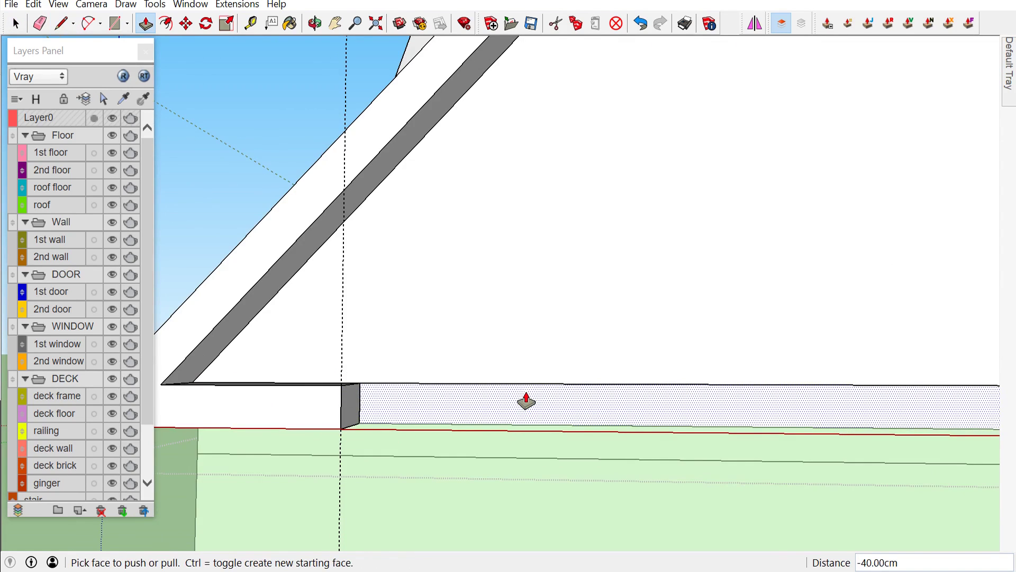
key("e")
scroll(427, 334, "down", 3)
scroll(431, 340, "down", 3)
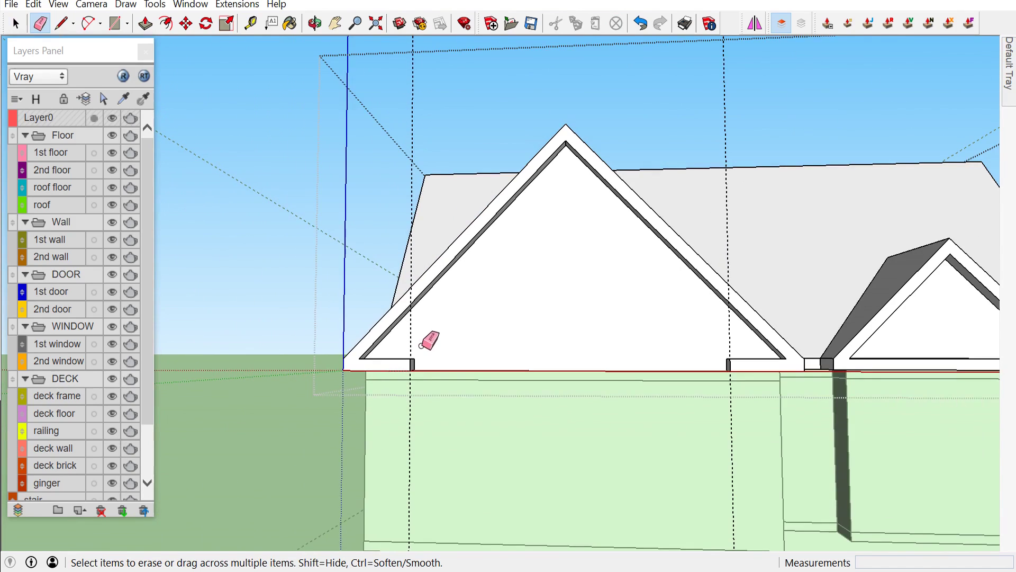
key("space")
middle_click_drag(753, 371, 606, 388)
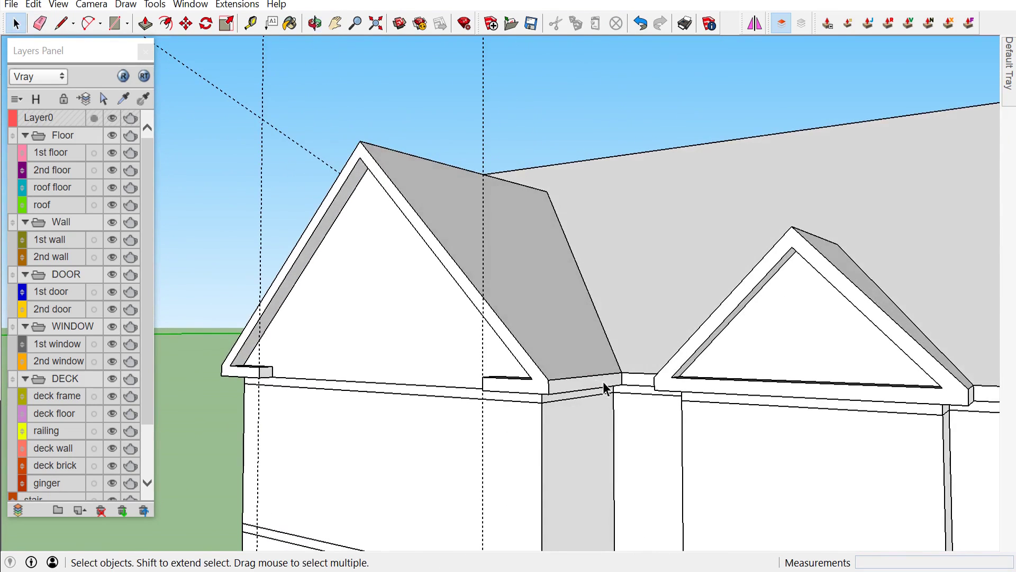
Take a trial Tape Measure reading, then place a guide 150 cm from the first trim corner
scroll(605, 388, "up", 2)
scroll(653, 380, "up", 3)
scroll(653, 379, "up", 3)
scroll(652, 379, "up", 2)
key("t")
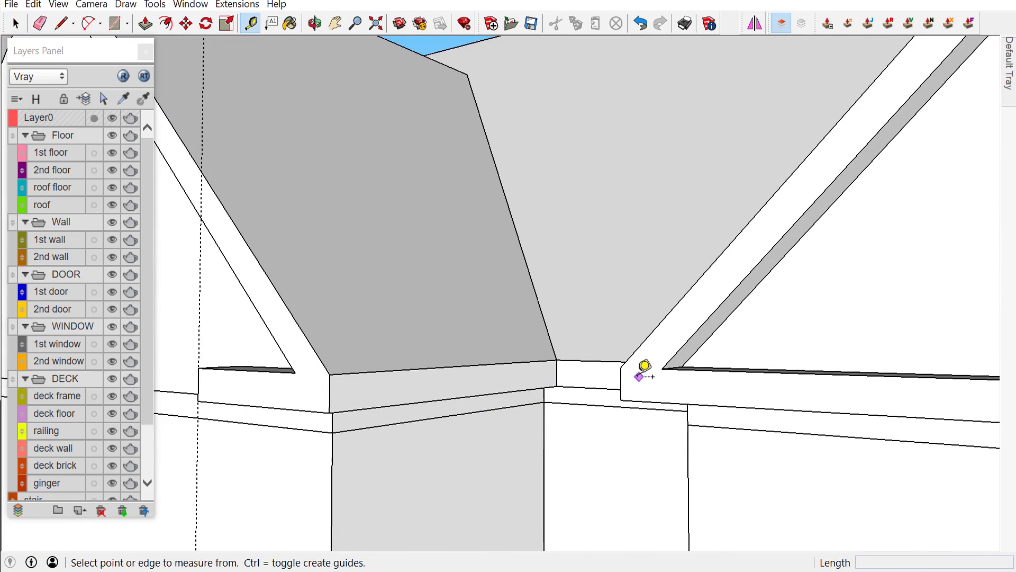
left_click(621, 383)
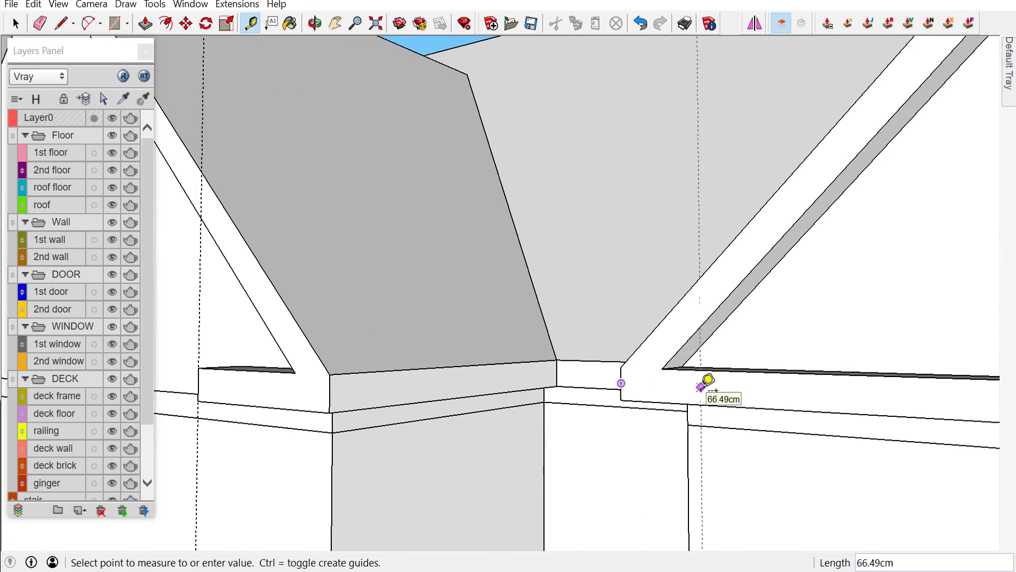
left_click(777, 404)
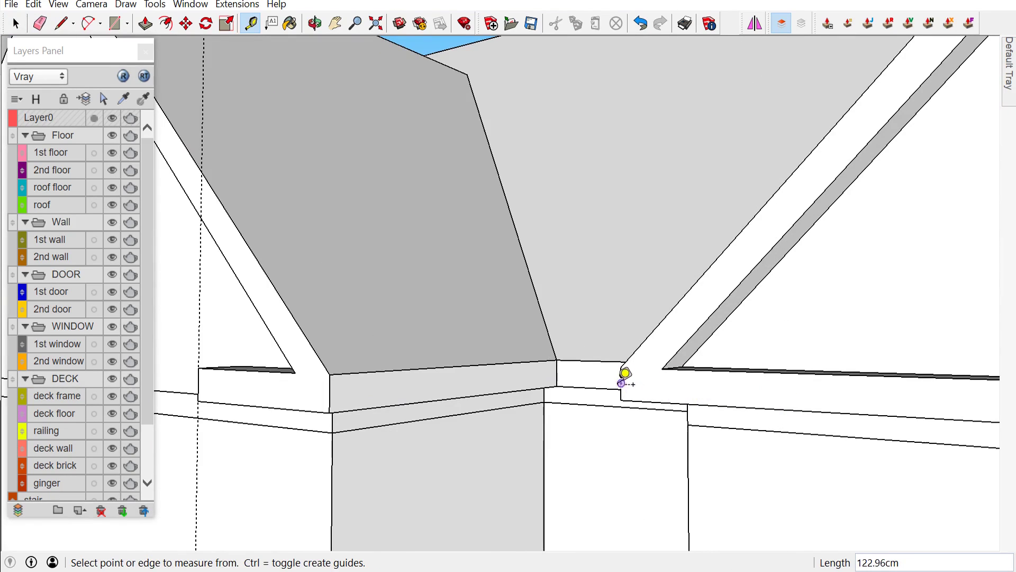
left_click(621, 383)
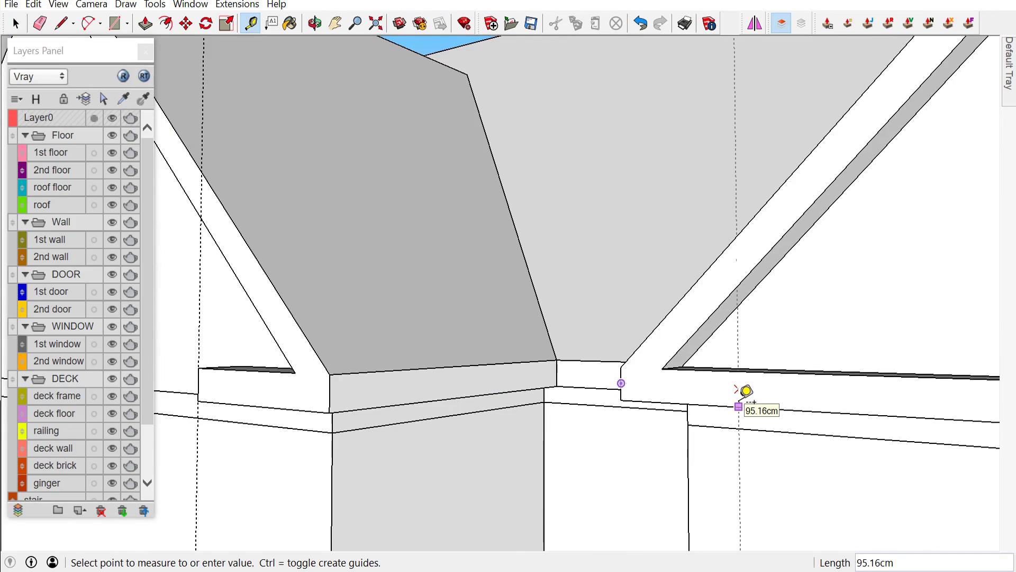
key("Return")
Place a second guide 150 cm from the smaller dormer gable's other trim corner
middle_click_drag(746, 391, 812, 413)
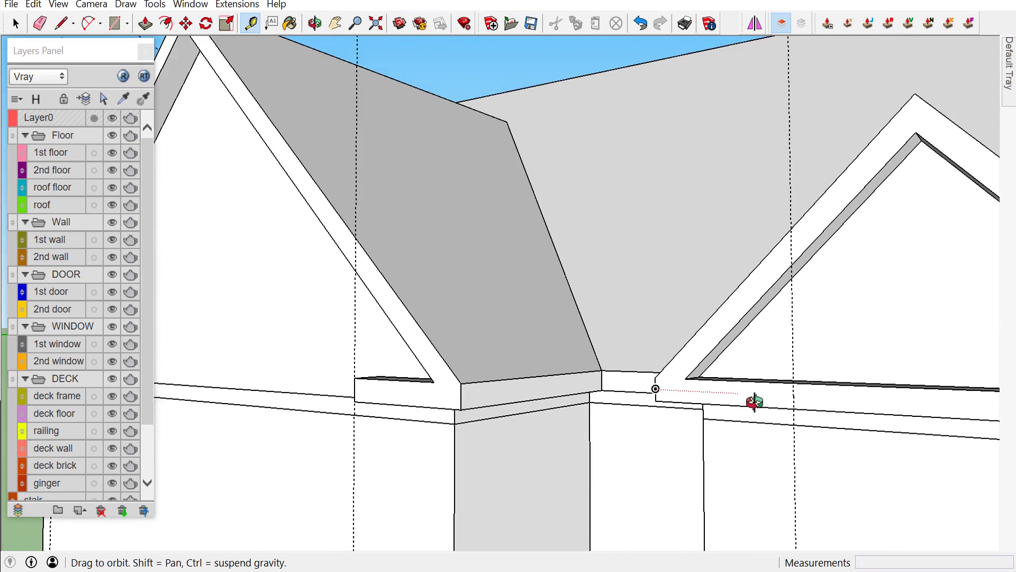
scroll(741, 358, "down", 3)
scroll(715, 352, "down", 2)
scroll(715, 352, "down", 1)
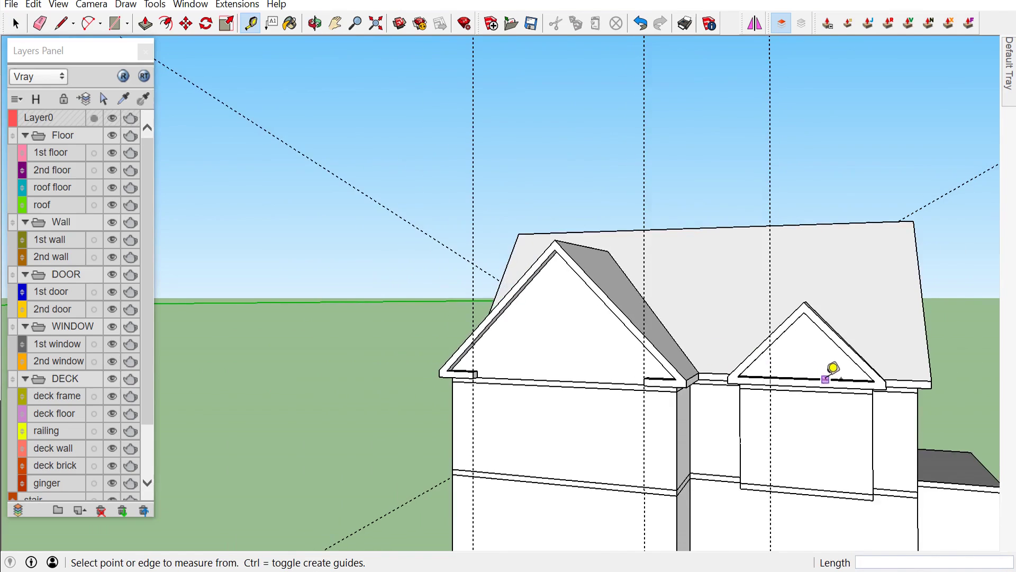
scroll(832, 370, "up", 2)
scroll(879, 382, "up", 1)
scroll(932, 365, "up", 2)
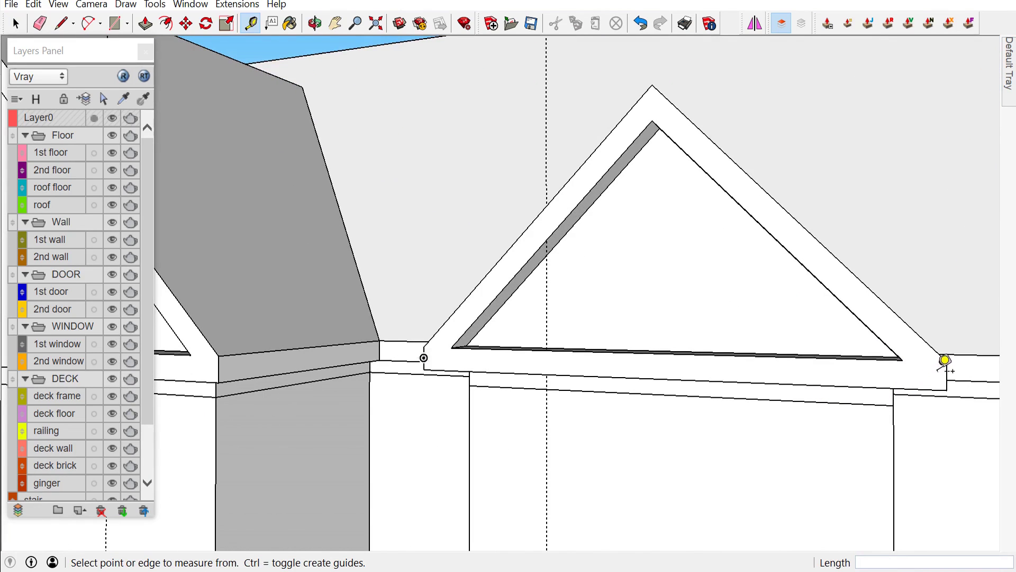
left_click(947, 376)
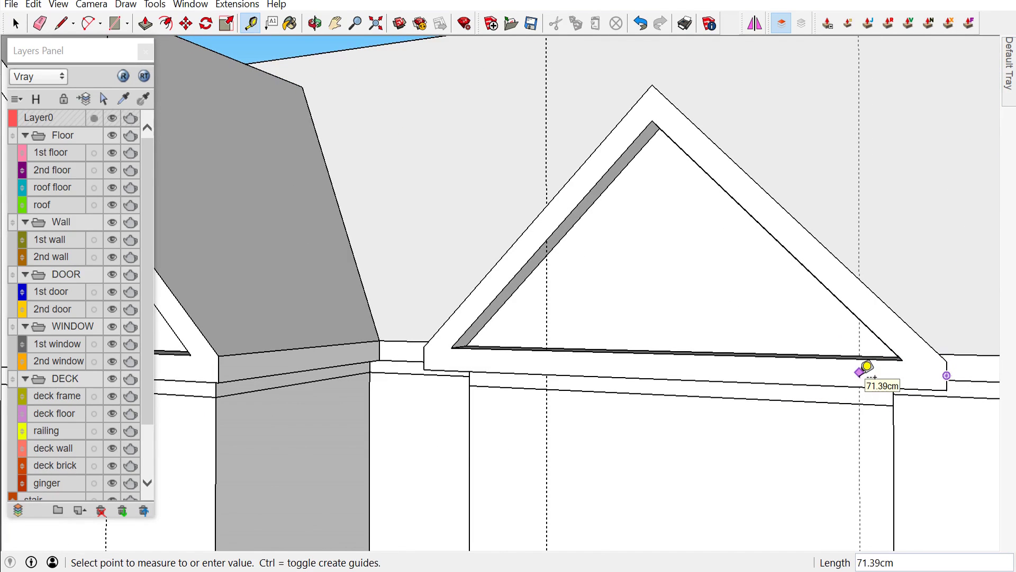
key("Return")
key("space")
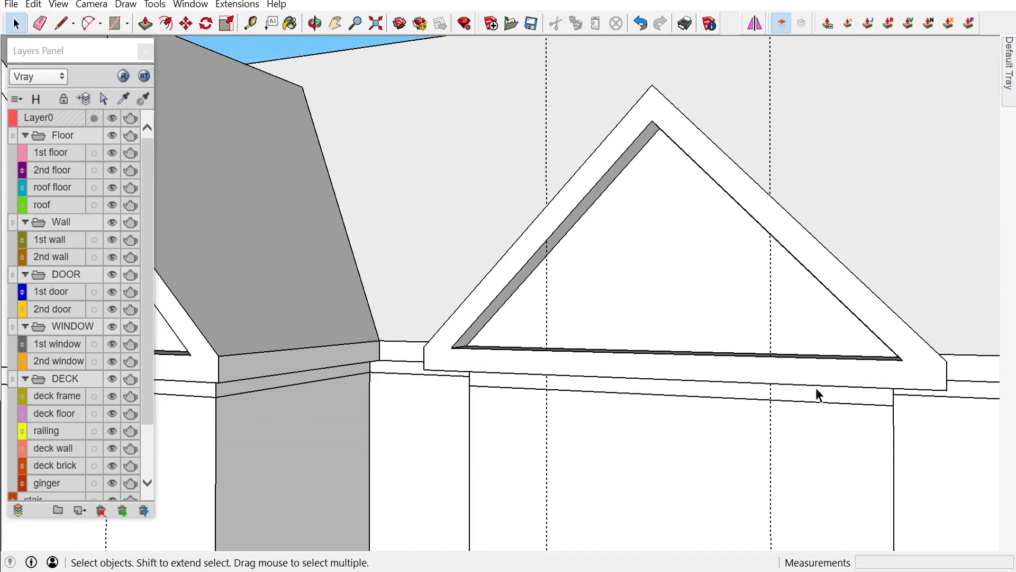
Abandon an unfinished line at the trim edge and select the gable trim group
key("l")
middle_click_drag(601, 399, 791, 388)
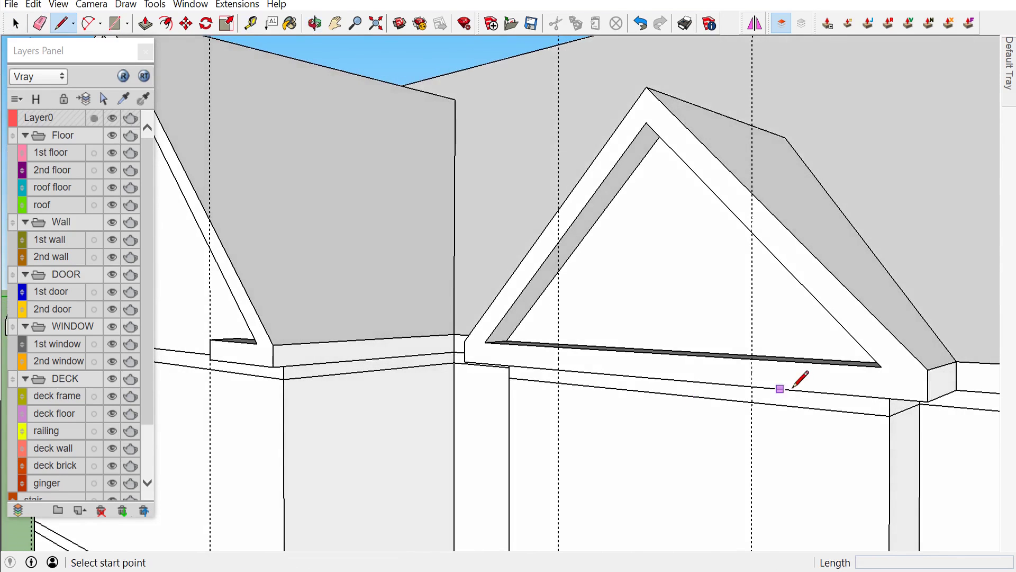
scroll(751, 372, "up", 1)
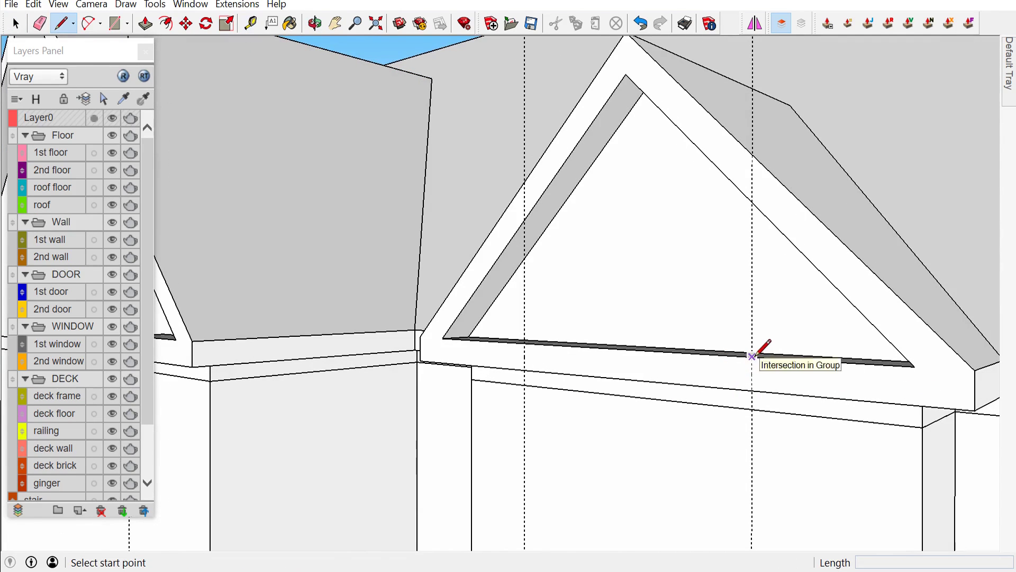
left_click(752, 357)
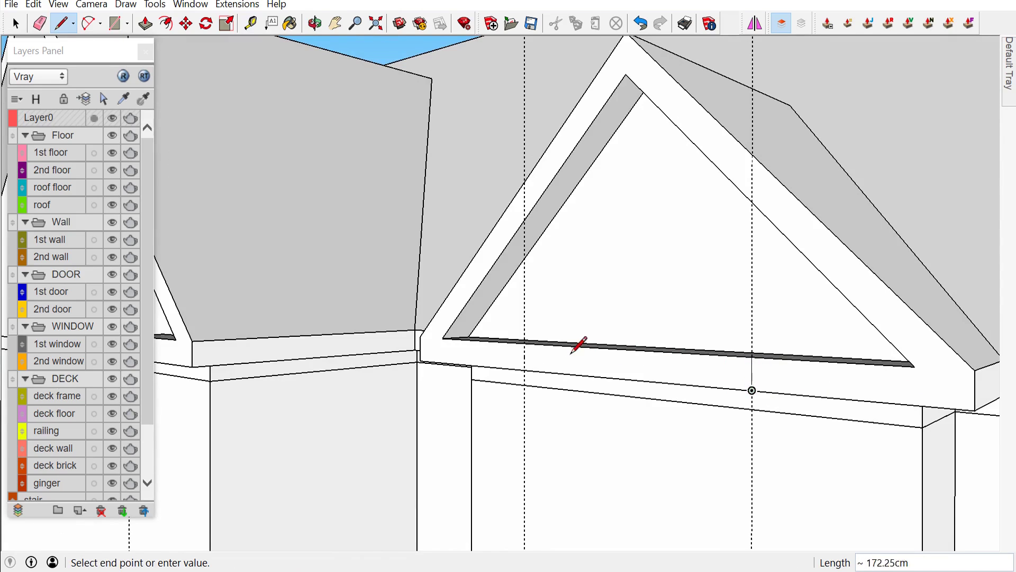
type("`")
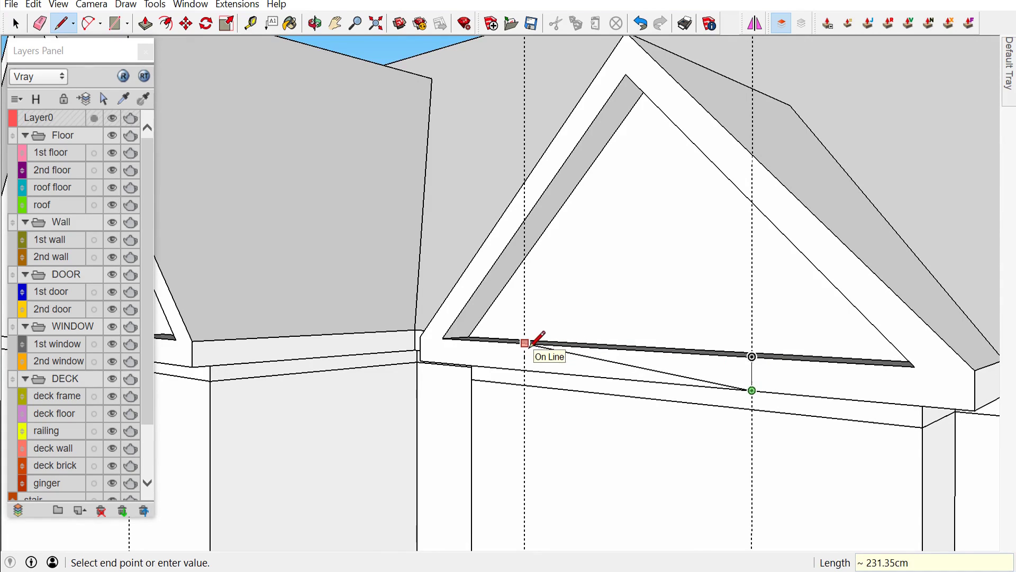
key("Escape")
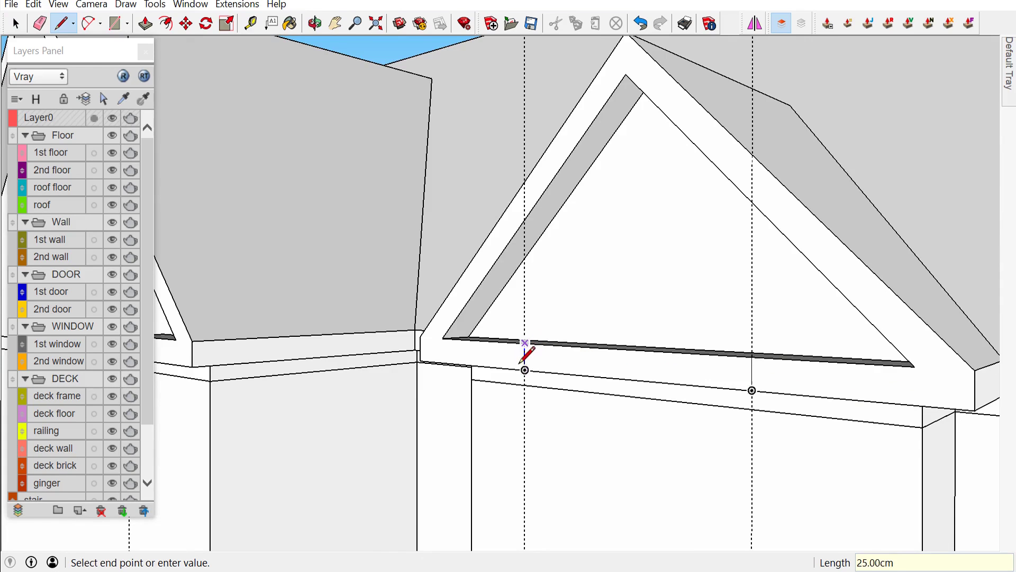
key("space")
left_click(582, 364)
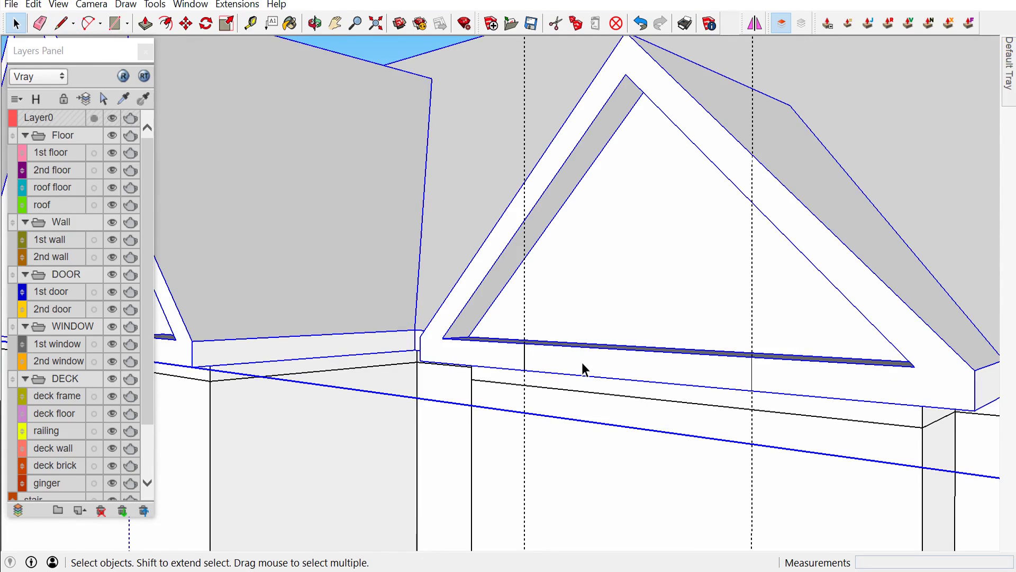
Draw two 25 cm lines across the bottom trim at both guides, splitting its face
scroll(583, 364, "down", 3)
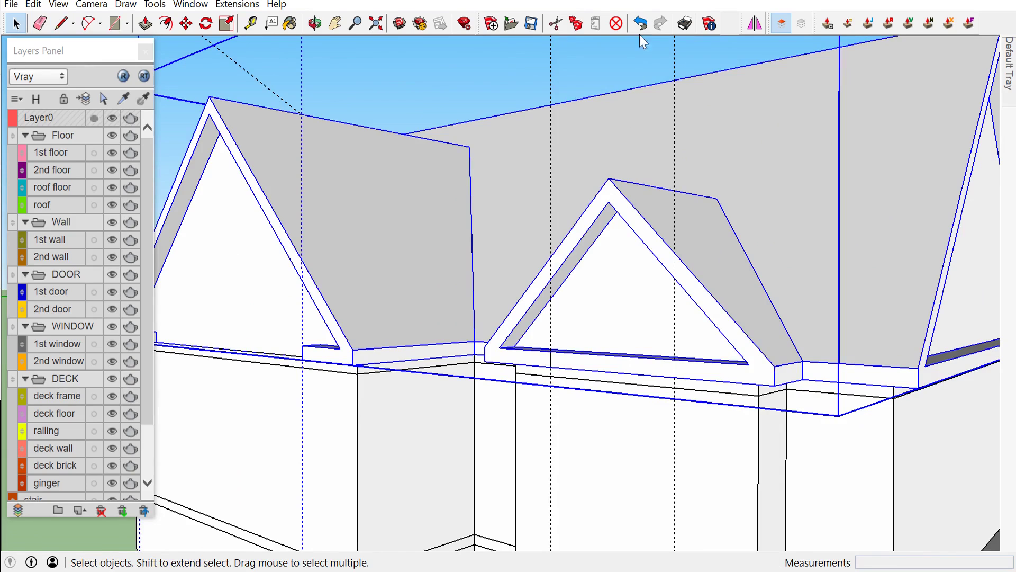
middle_click_drag(602, 284, 587, 324)
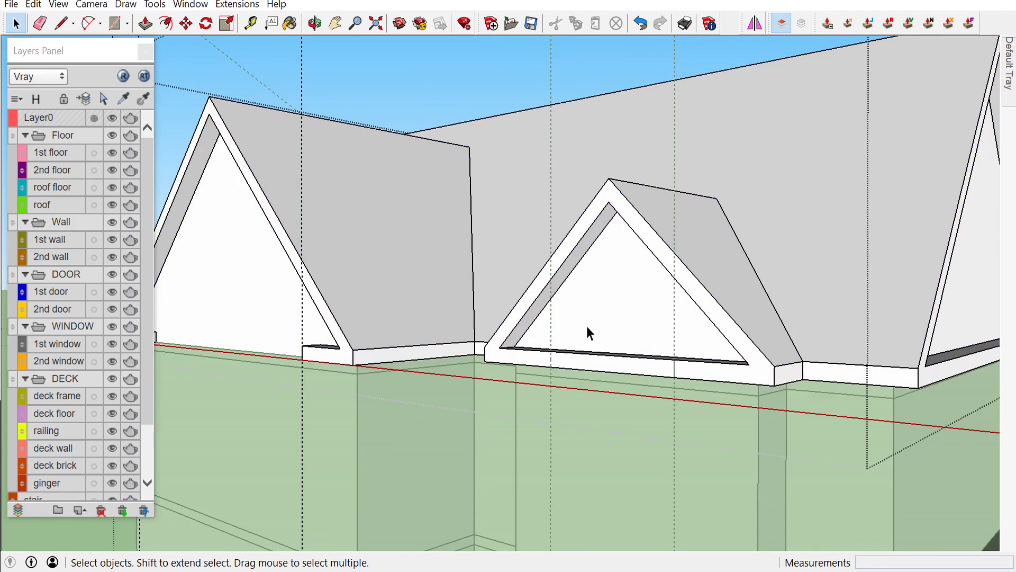
scroll(573, 341, "up", 5)
scroll(559, 372, "up", 2)
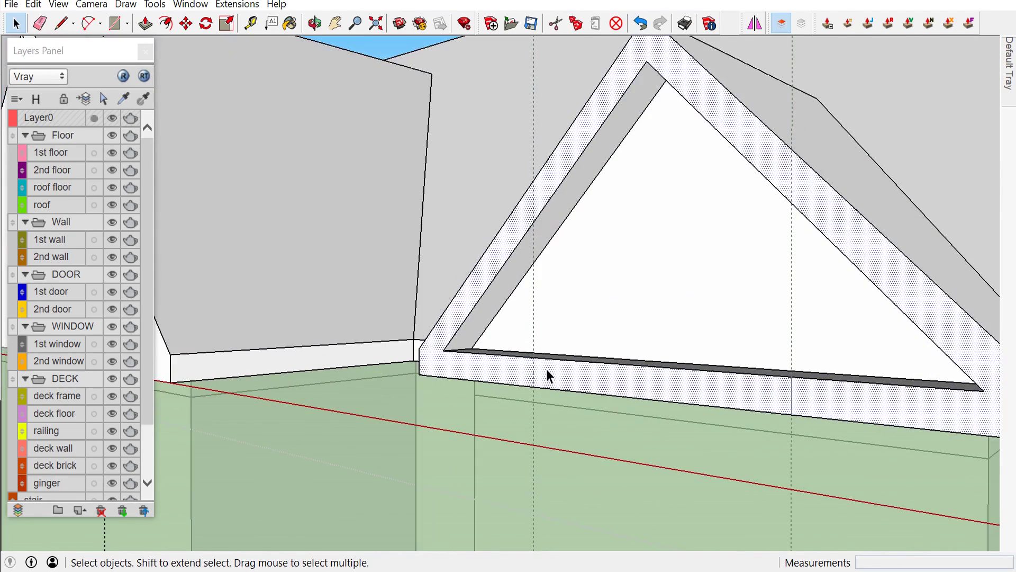
scroll(547, 370, "up", 2)
key("l")
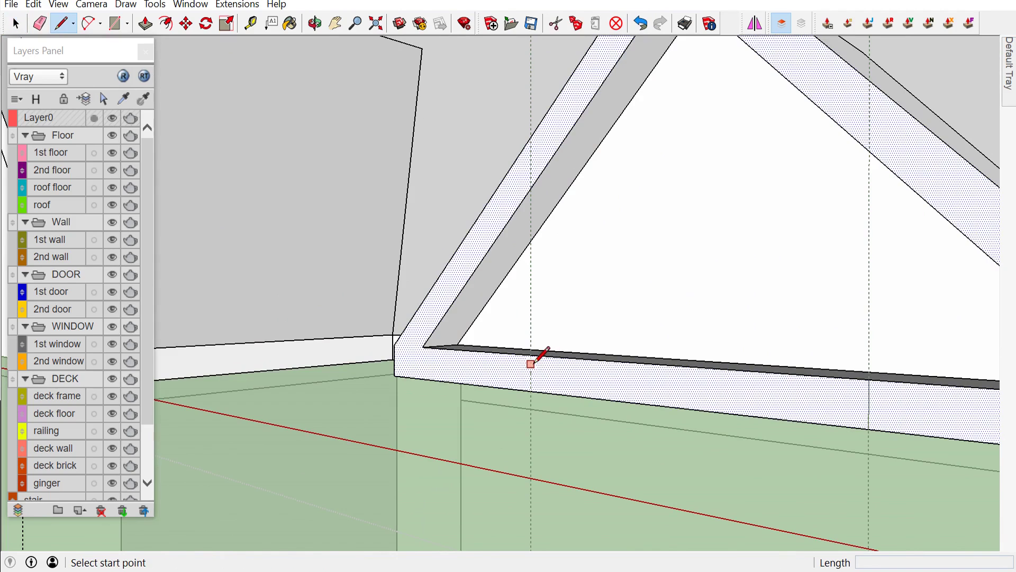
left_click(531, 353)
left_click(533, 384)
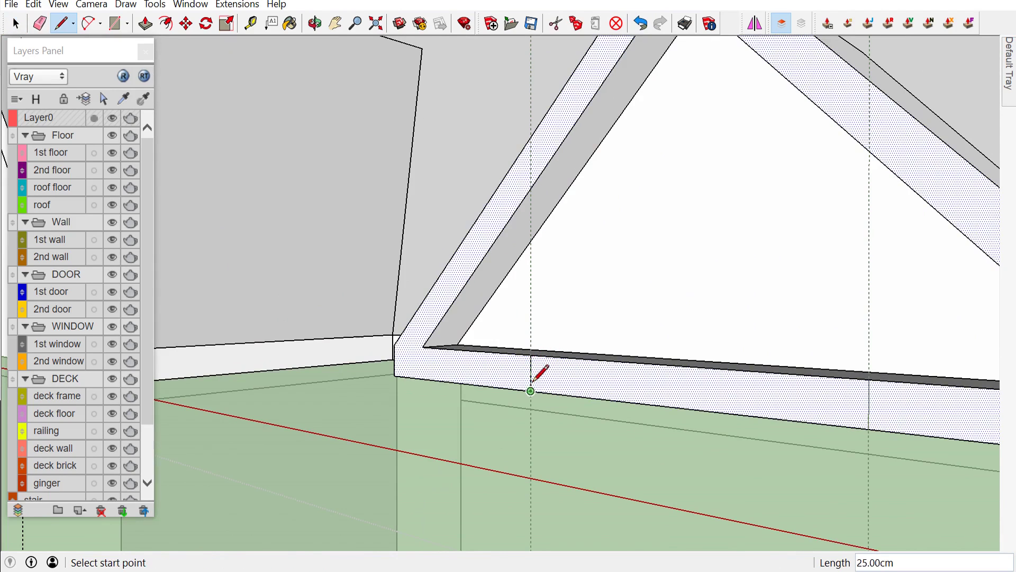
scroll(533, 387, "down", 2)
scroll(533, 387, "down", 2)
scroll(715, 376, "up", 1)
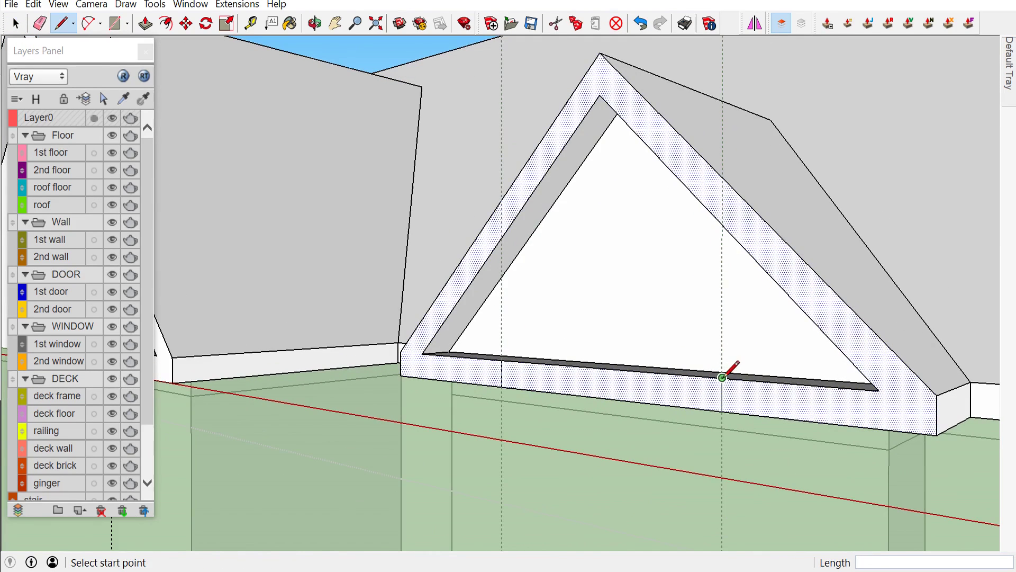
left_click(722, 378)
left_click(722, 411)
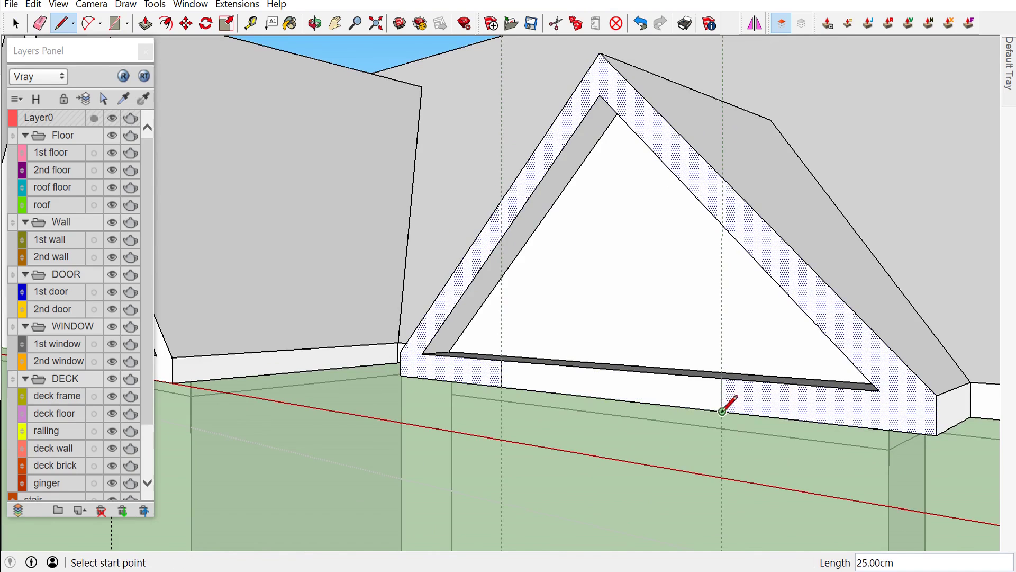
key("space")
Push/Pull the middle trim section 40 cm inward, leaving raised end blocks
key("p")
left_click(640, 395)
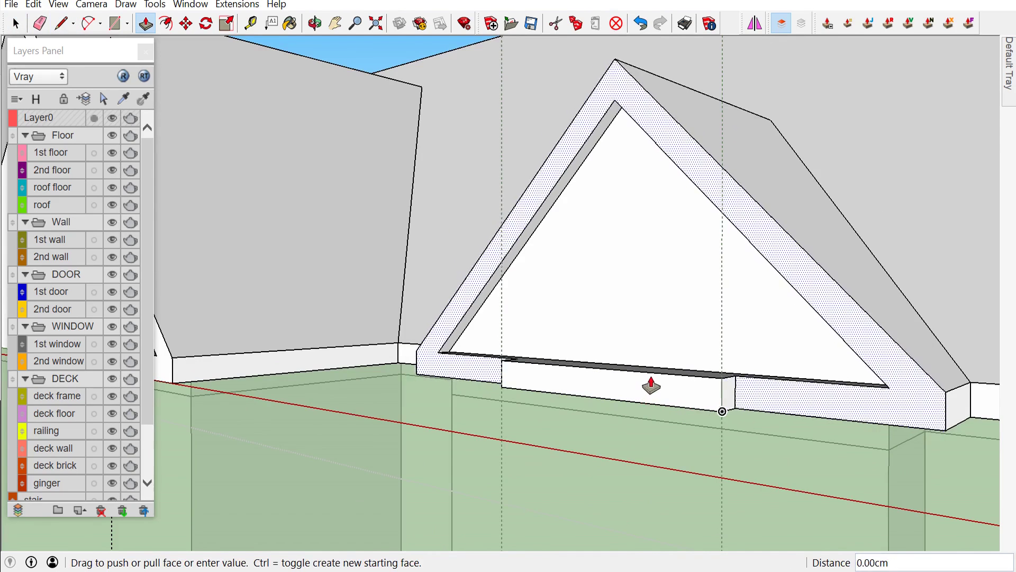
key("space")
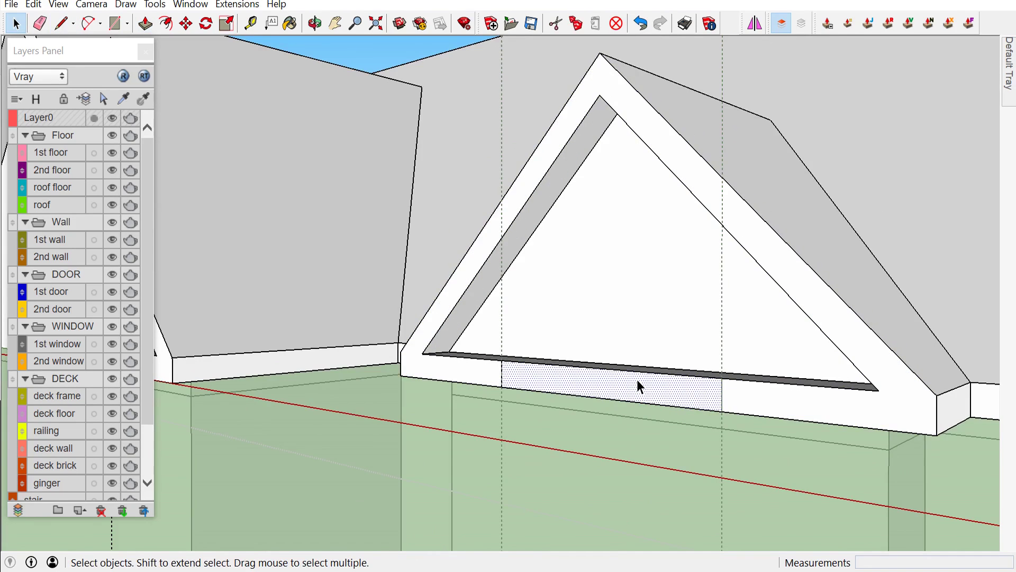
key("p")
left_click(639, 388)
left_click(642, 371)
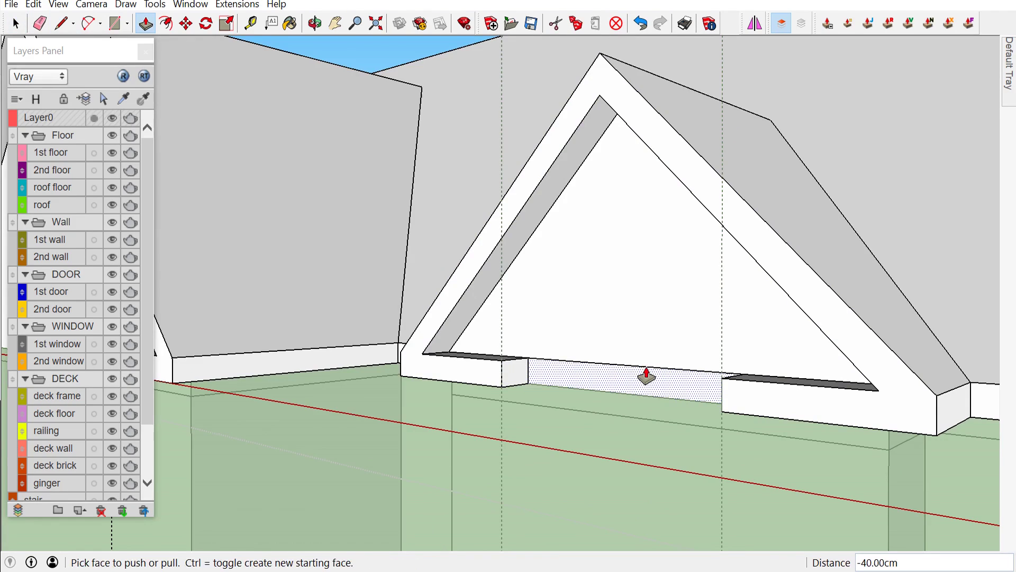
key("e")
scroll(645, 366, "down", 2)
scroll(624, 357, "down", 3)
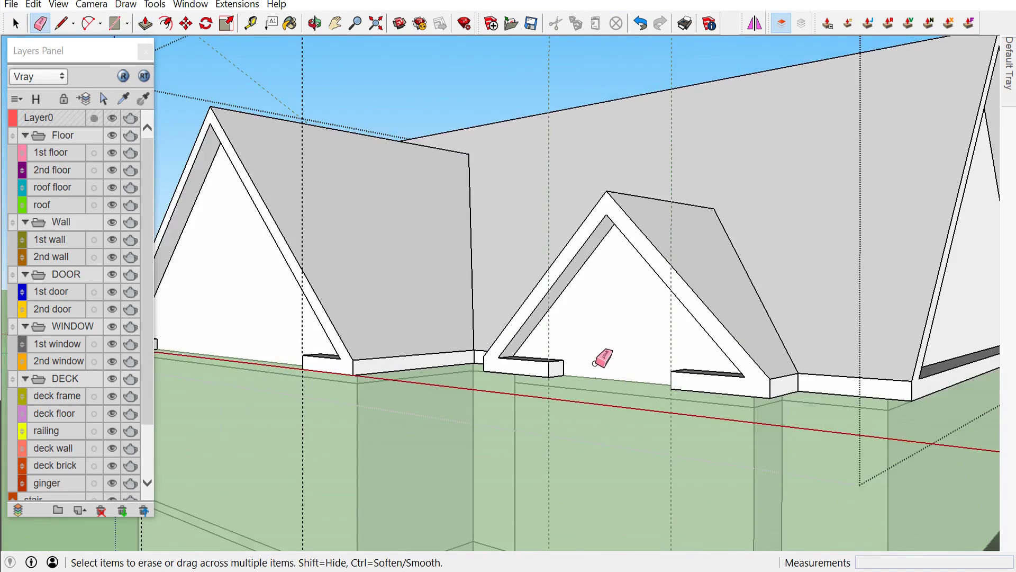
Place a guide 150 cm from the large gable trim's lower-left corner
scroll(661, 371, "down", 2)
middle_click_drag(664, 374, 555, 381)
scroll(460, 386, "up", 3)
scroll(490, 417, "up", 2)
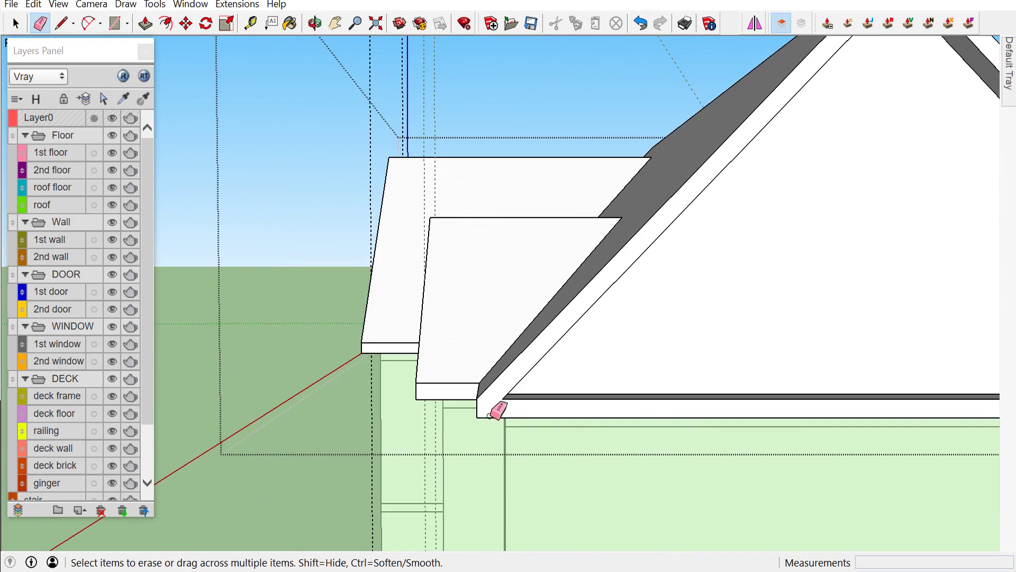
key("t")
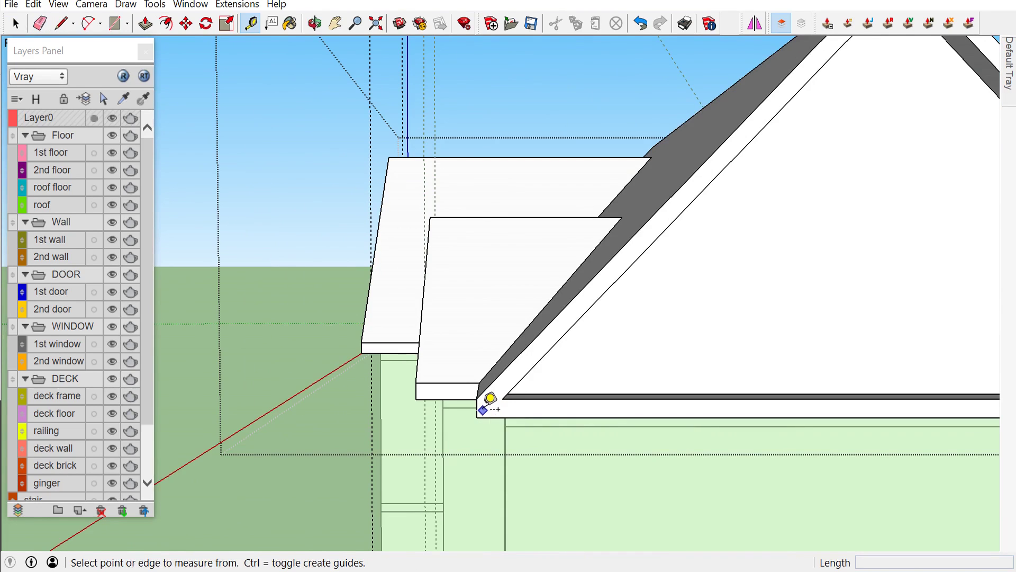
scroll(487, 397, "up", 2)
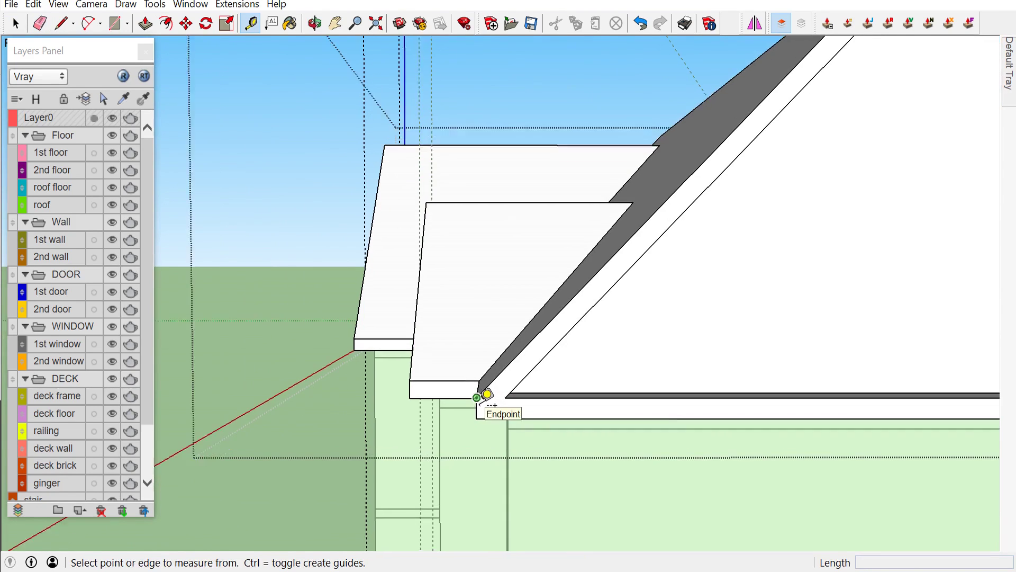
left_click(475, 408)
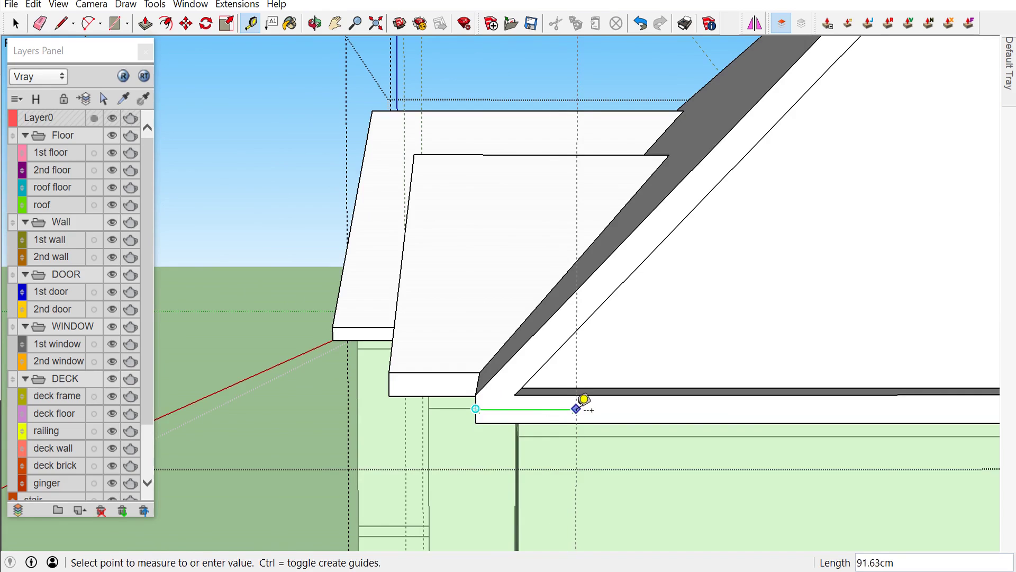
key("Return")
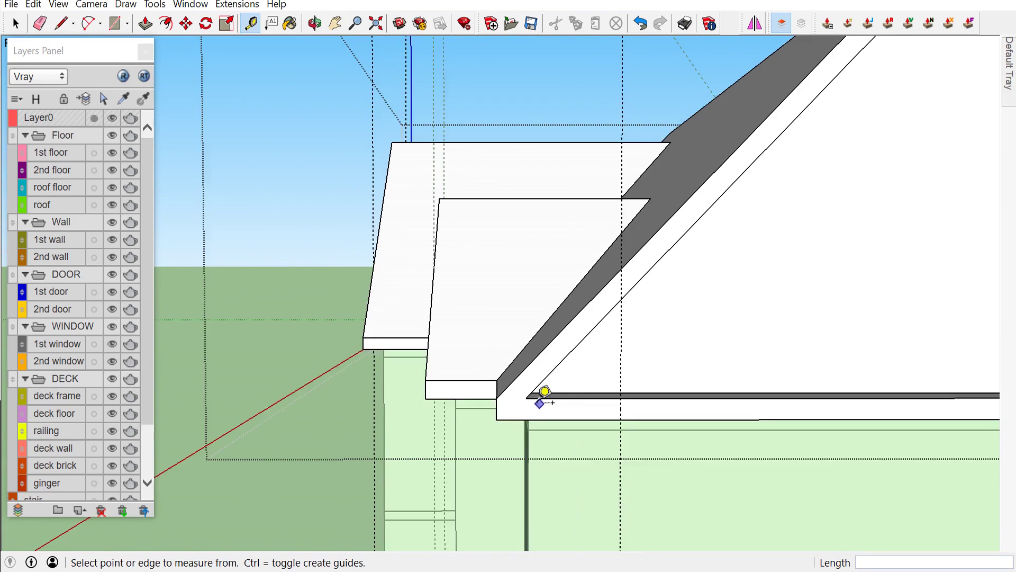
Place a second guide 150 cm from the trim's right end
scroll(542, 399, "down", 3)
scroll(503, 391, "down", 2)
scroll(888, 399, "up", 1)
scroll(889, 401, "up", 2)
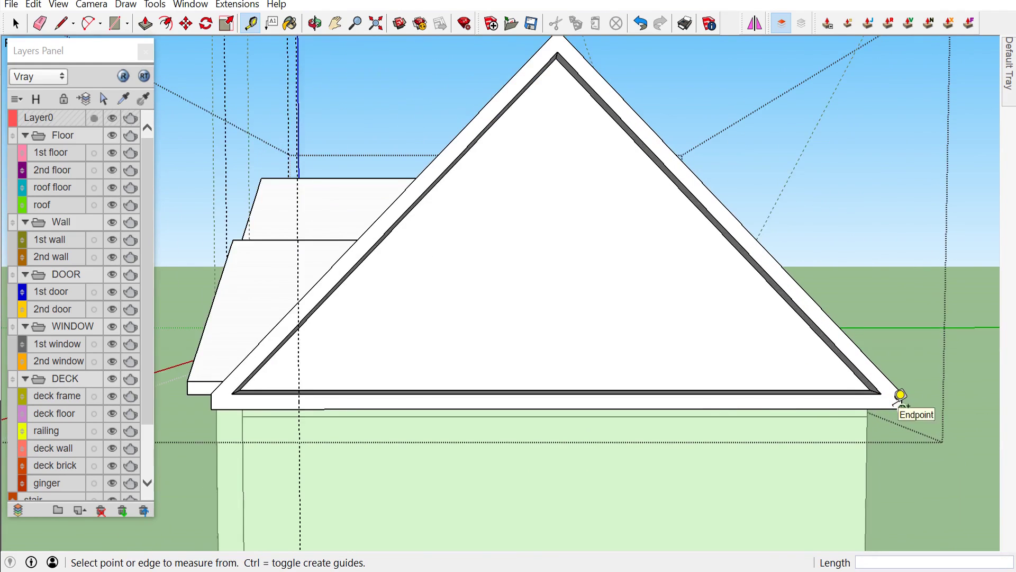
scroll(900, 397, "up", 2)
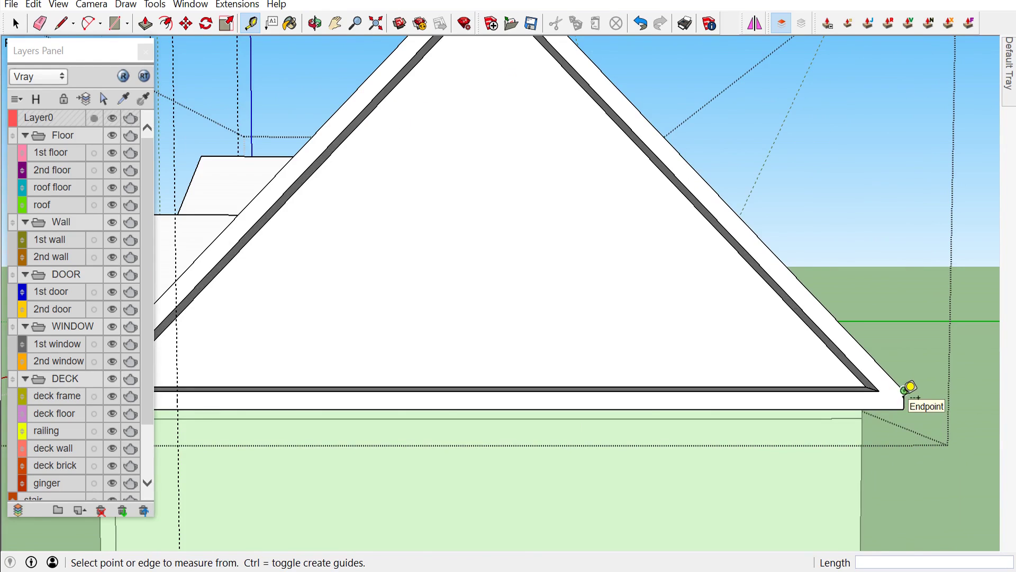
scroll(909, 387, "up", 1)
left_click(904, 401)
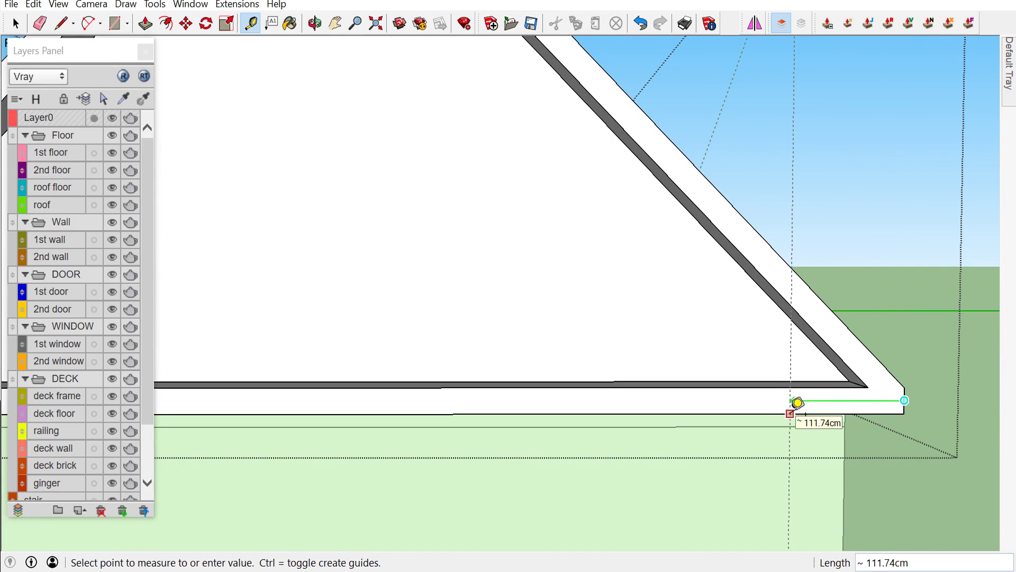
type("150")
key("Return")
key("space")
Draw lines across the bottom trim piece at both guides to split off the middle strip
key("l")
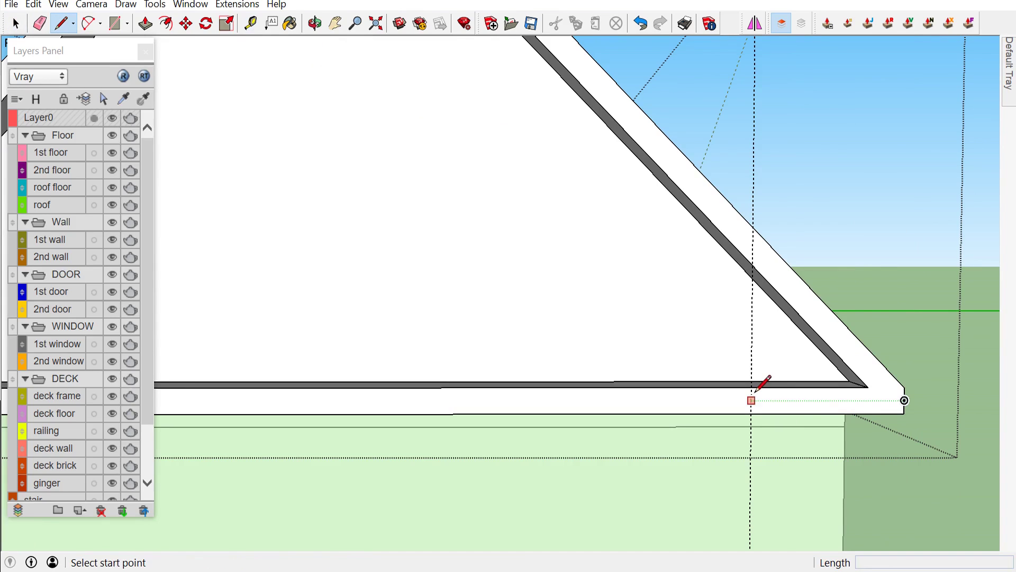
left_click(752, 387)
left_click(751, 413)
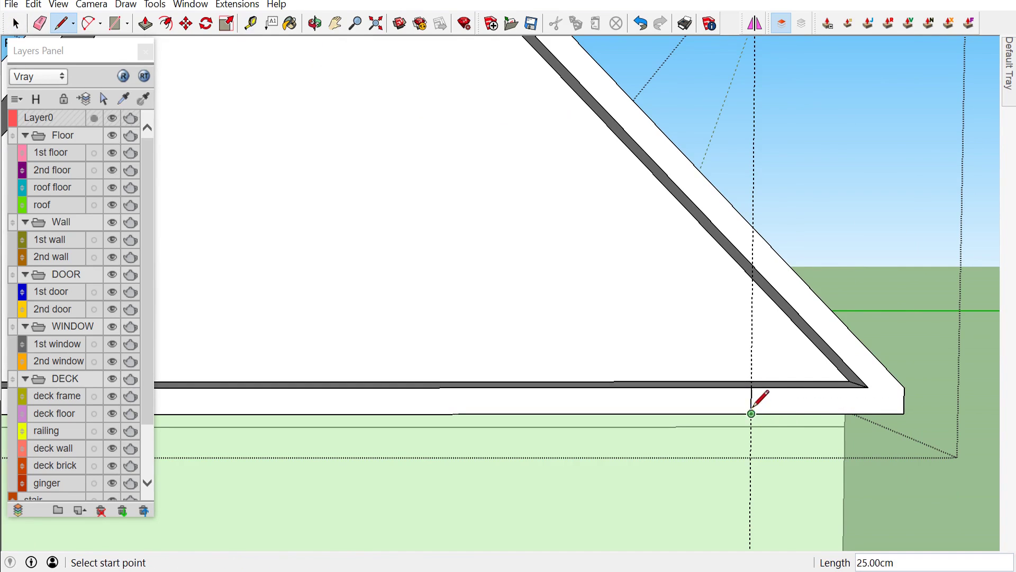
scroll(760, 404, "down", 3)
scroll(495, 408, "down", 2)
scroll(382, 391, "up", 2)
scroll(383, 392, "up", 1)
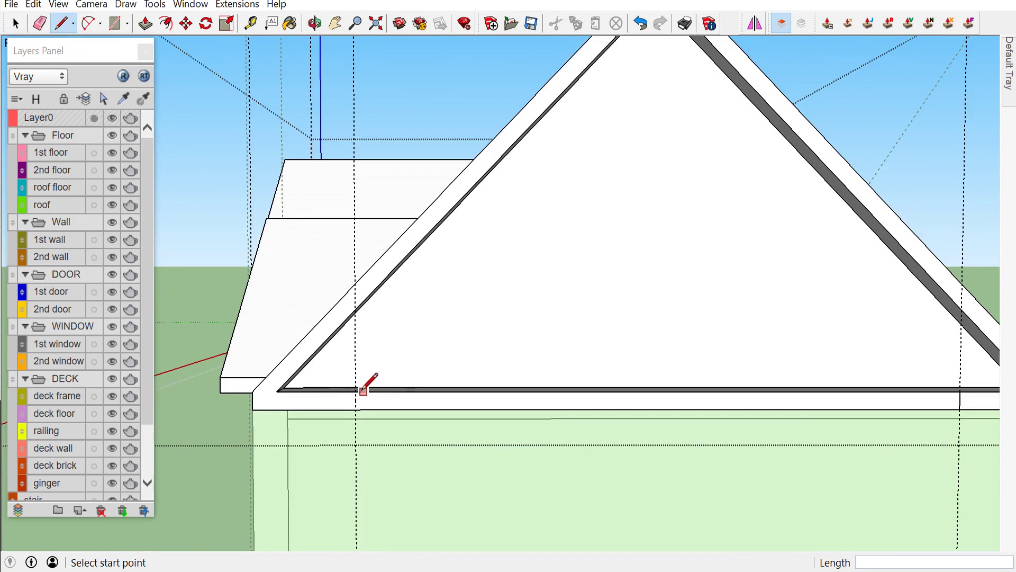
left_click(356, 409)
left_click(356, 409)
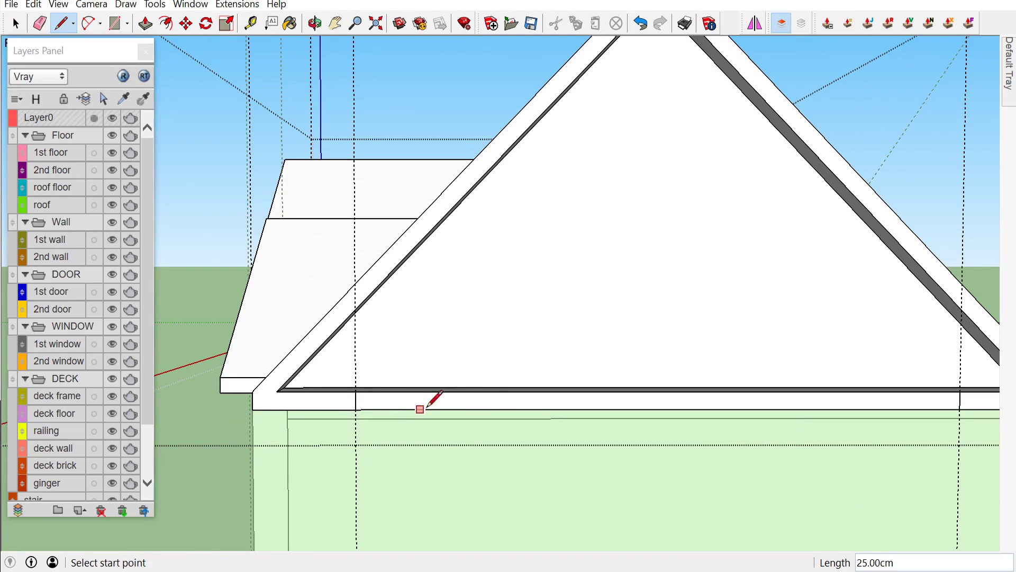
key("space")
Push the middle strip 40 cm inward and erase the leftover edge
key("p")
left_click(539, 415)
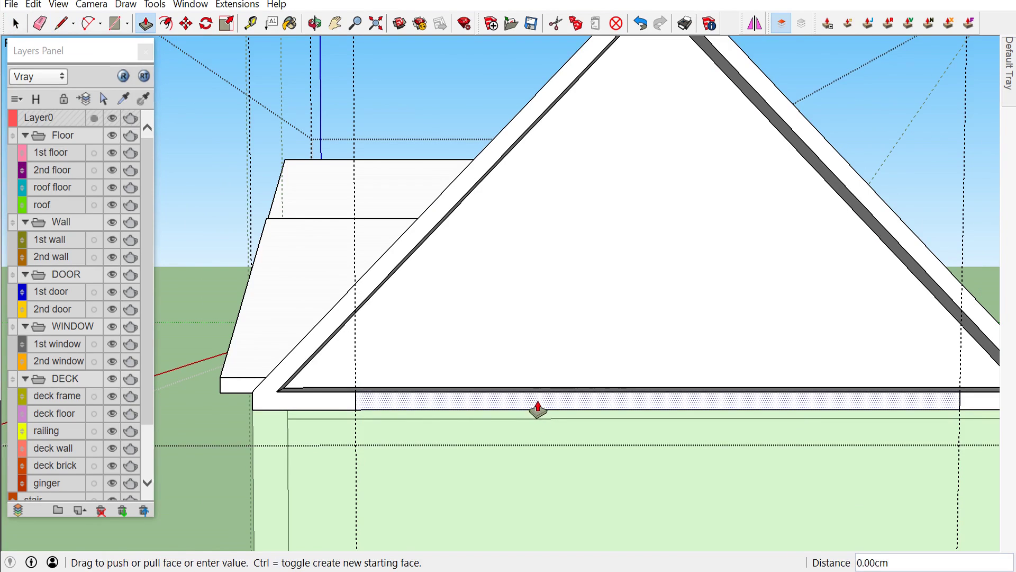
left_click(533, 396)
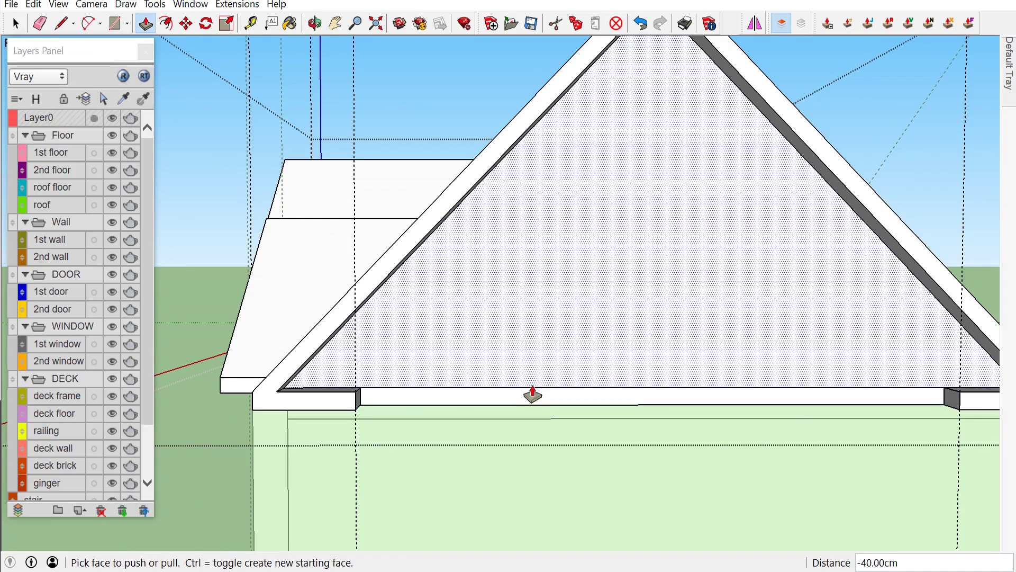
key("e")
left_click(541, 388)
scroll(545, 394, "down", 2)
key("space")
scroll(545, 395, "down", 2)
mouse_move(629, 386)
middle_mouse_down()
mouse_move(357, 386)
mouse_move(835, 422)
mouse_move(477, 404)
mouse_move(571, 407)
middle_mouse_up()
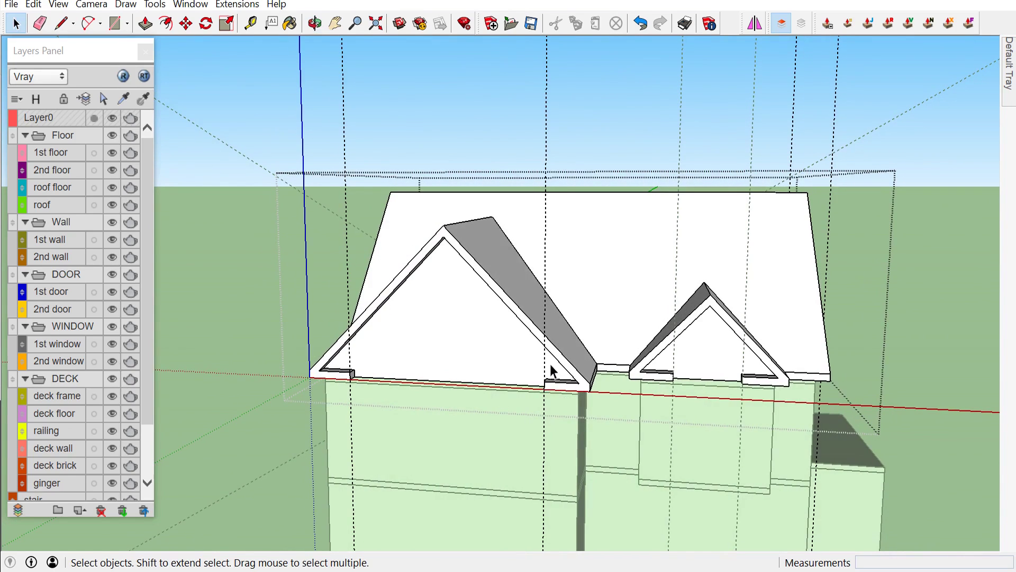
Run Edit > Delete Guides repeatedly until no construction guides remain
left_click(35, 5)
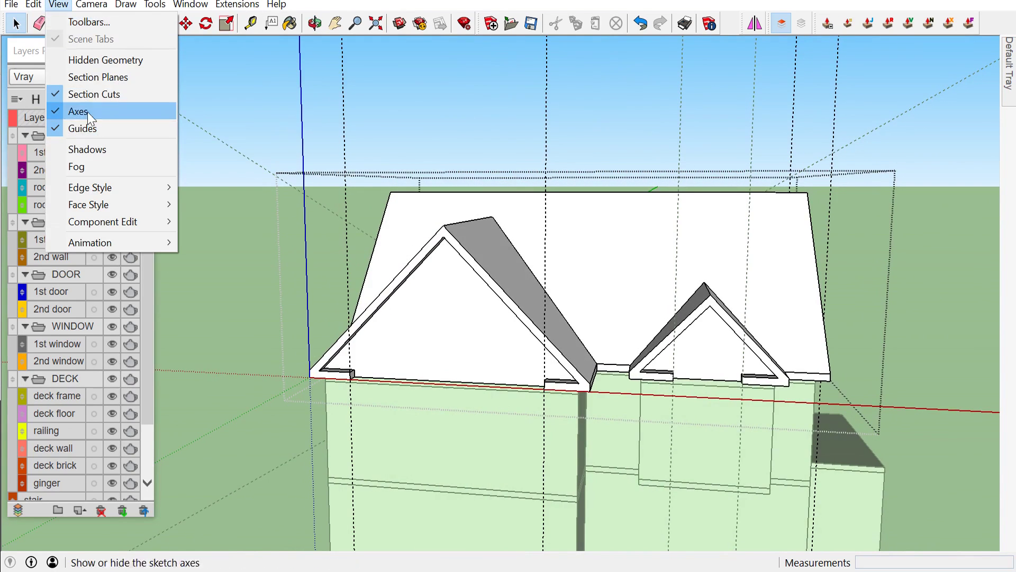
left_click(81, 141)
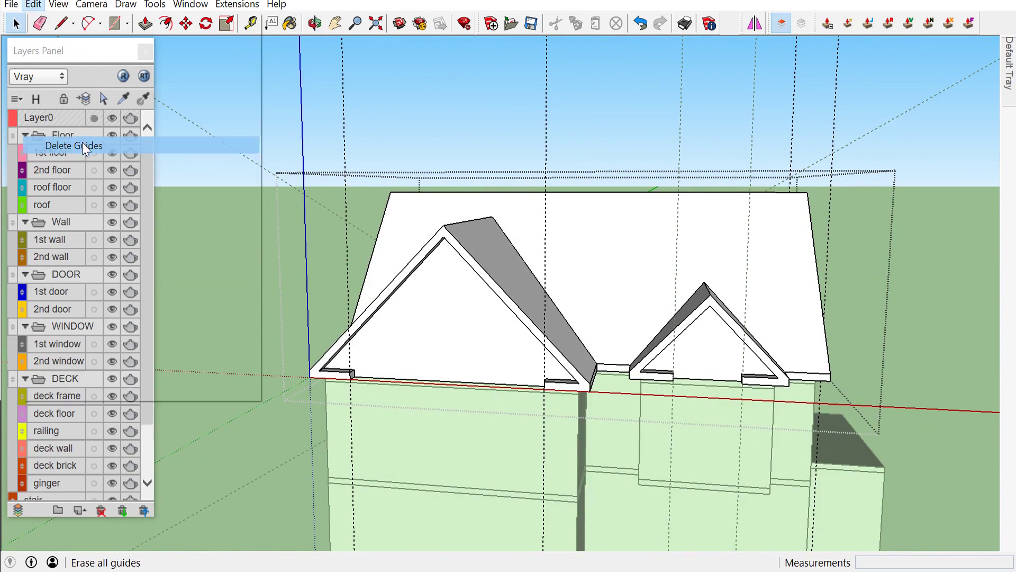
mouse_move(526, 234)
middle_mouse_down()
mouse_move(483, 266)
mouse_move(510, 255)
middle_mouse_up()
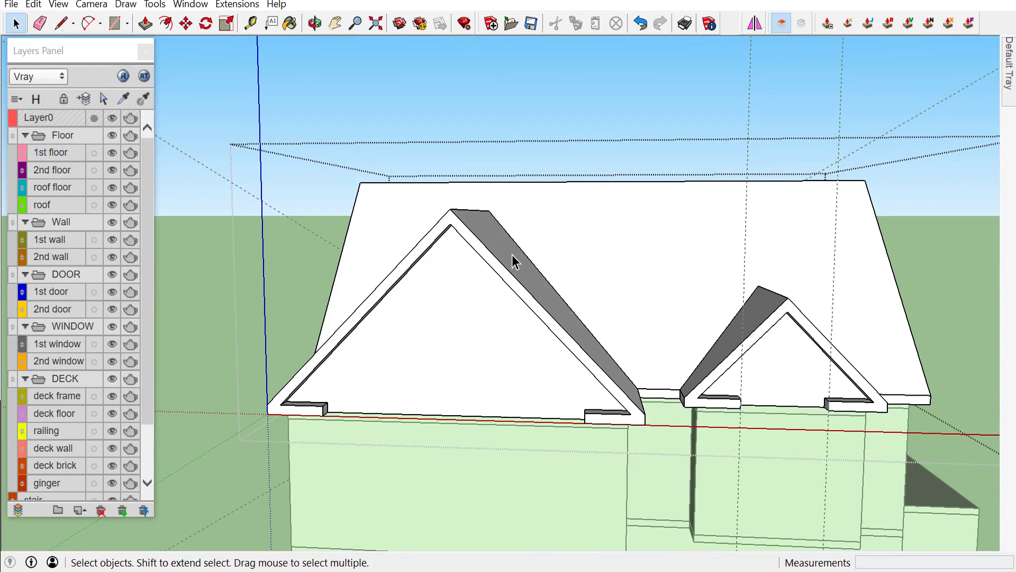
key("e")
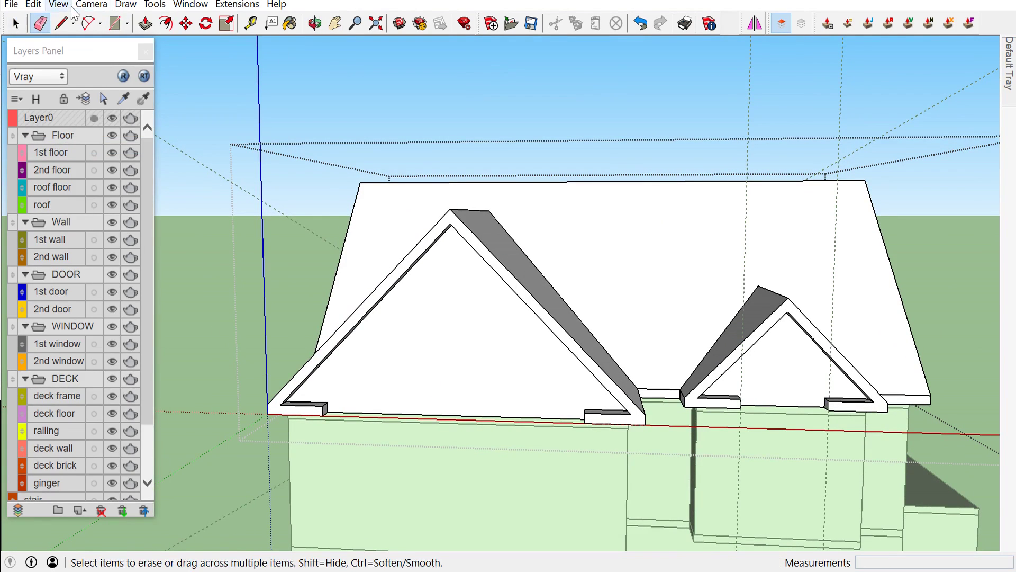
left_click(45, 11)
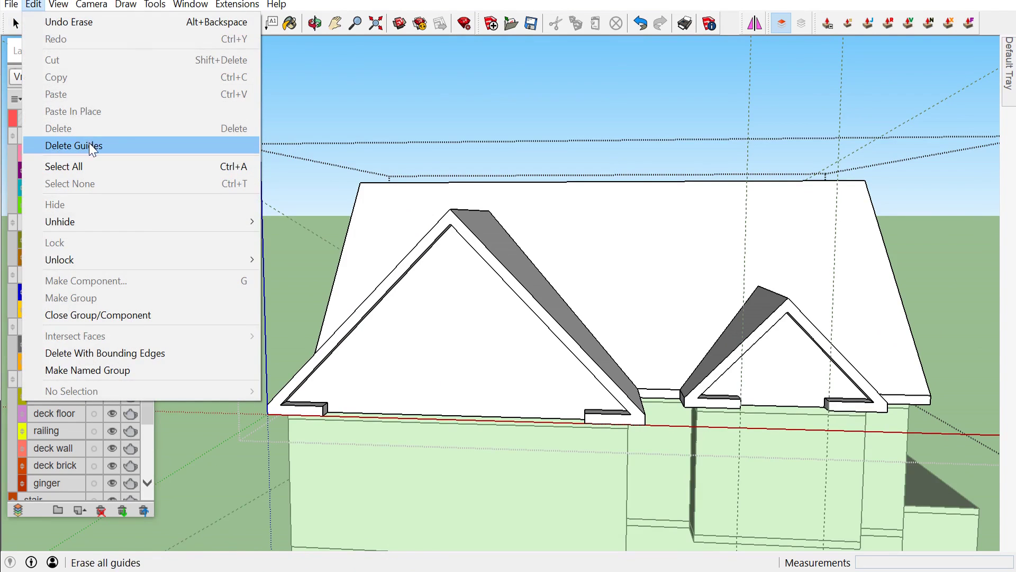
left_click(89, 142)
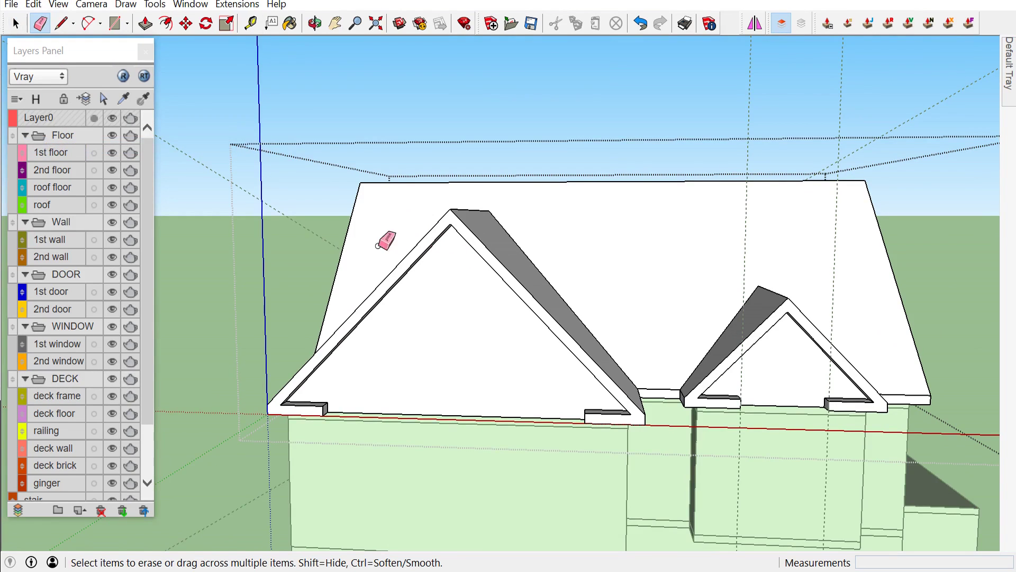
key("space")
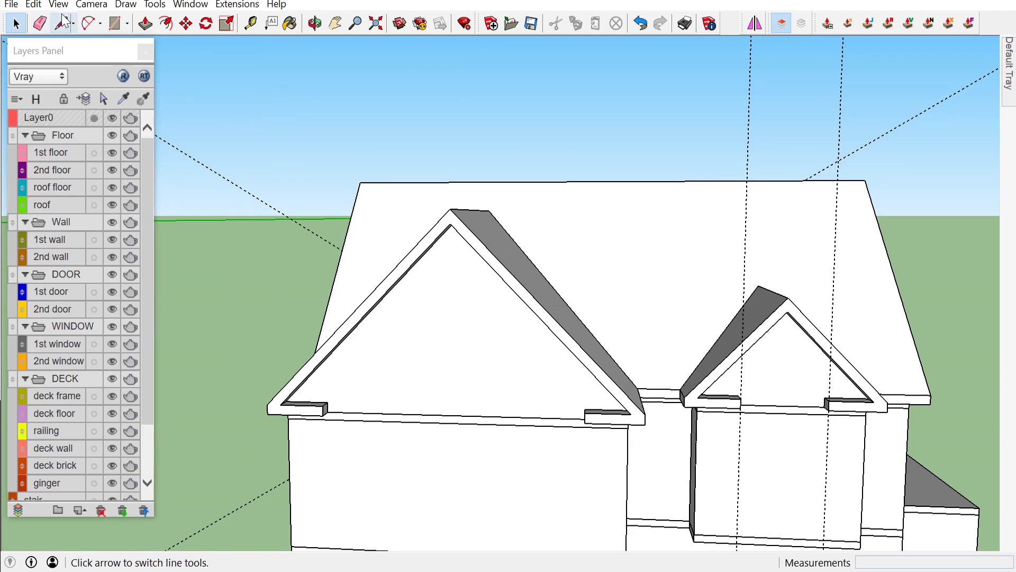
left_click(33, 4)
left_click(89, 144)
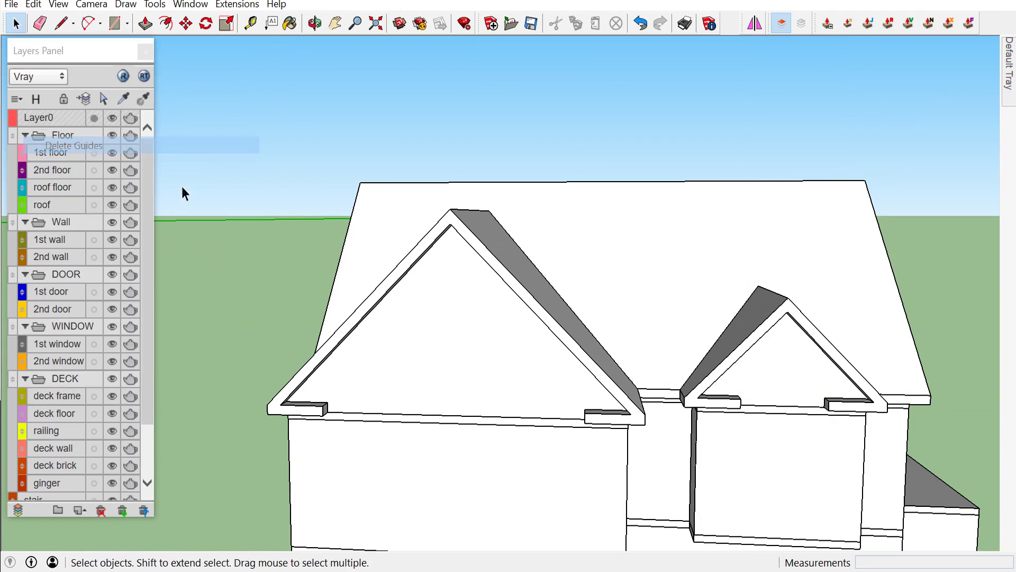
scroll(402, 301, "up", 2)
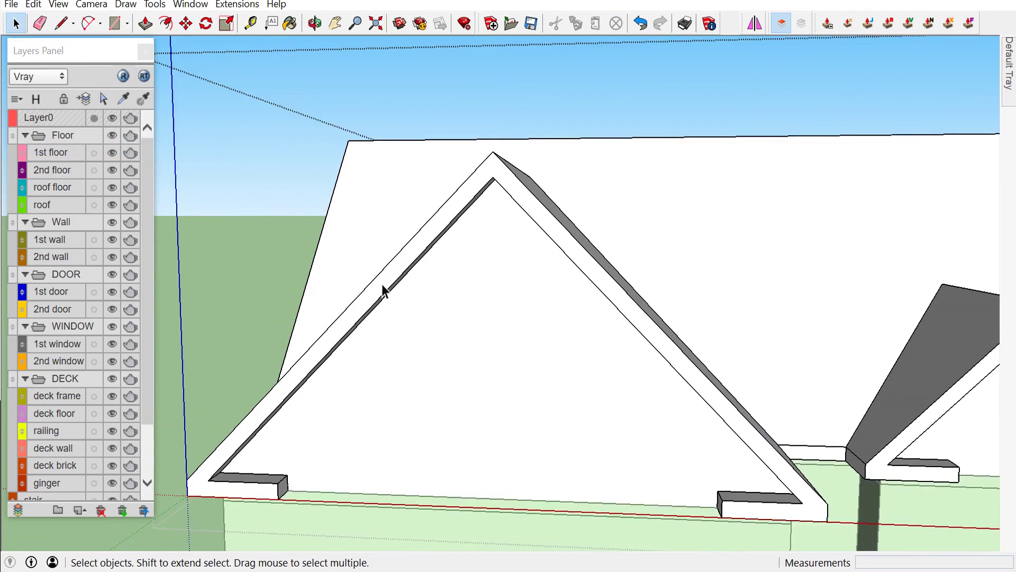
Add offset guides inside both roof edges of the gable, the first at 10 cm
scroll(381, 288, "up", 2)
scroll(373, 281, "up", 2)
key("t")
left_click(377, 275)
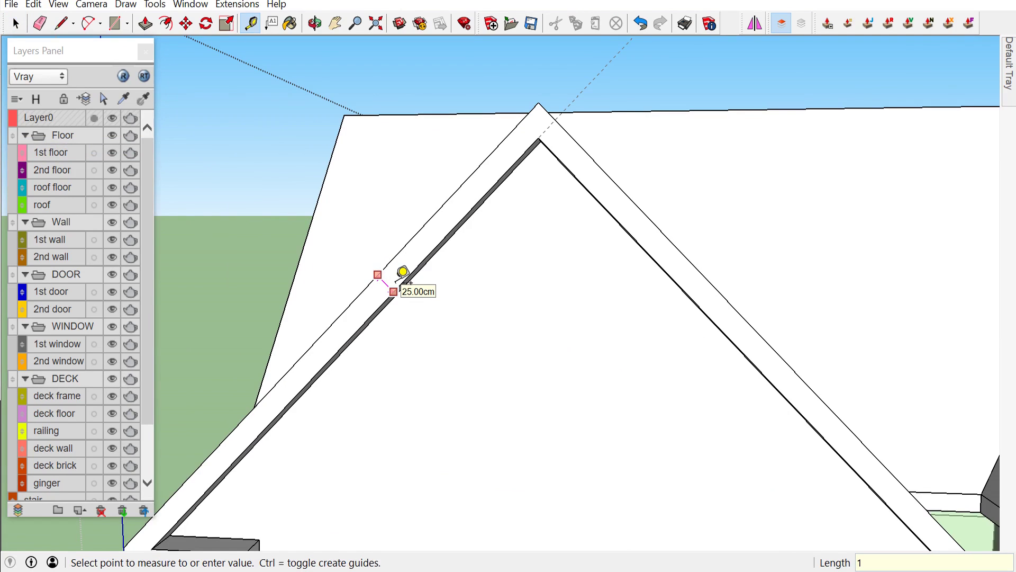
type("0")
key("Return")
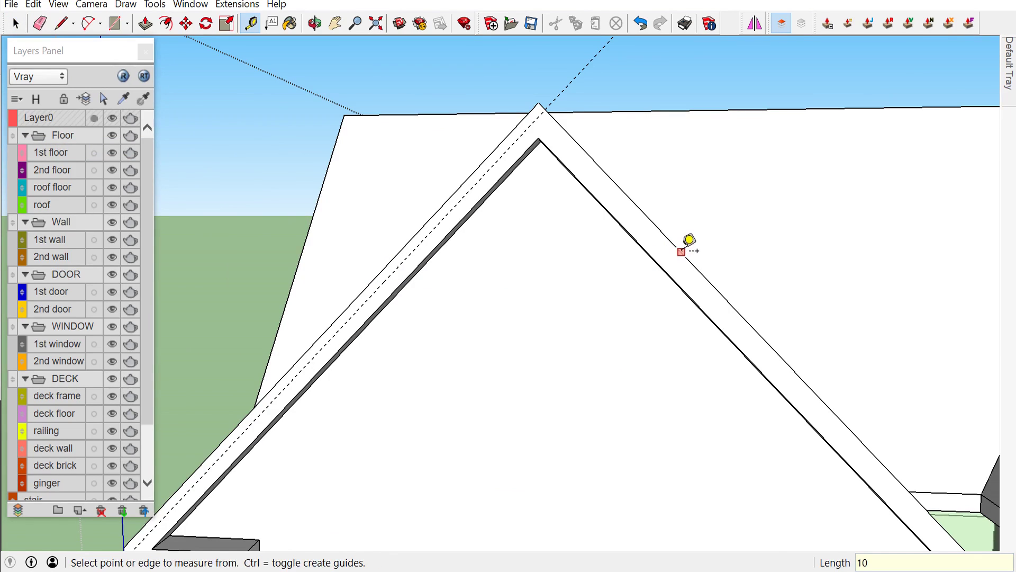
left_click(684, 246)
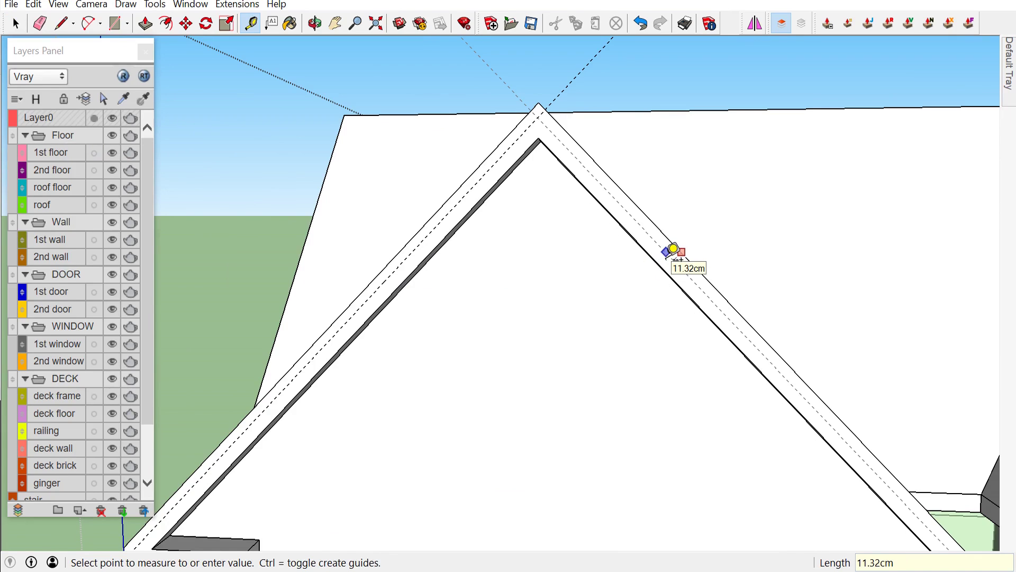
scroll(673, 249, "up", 2)
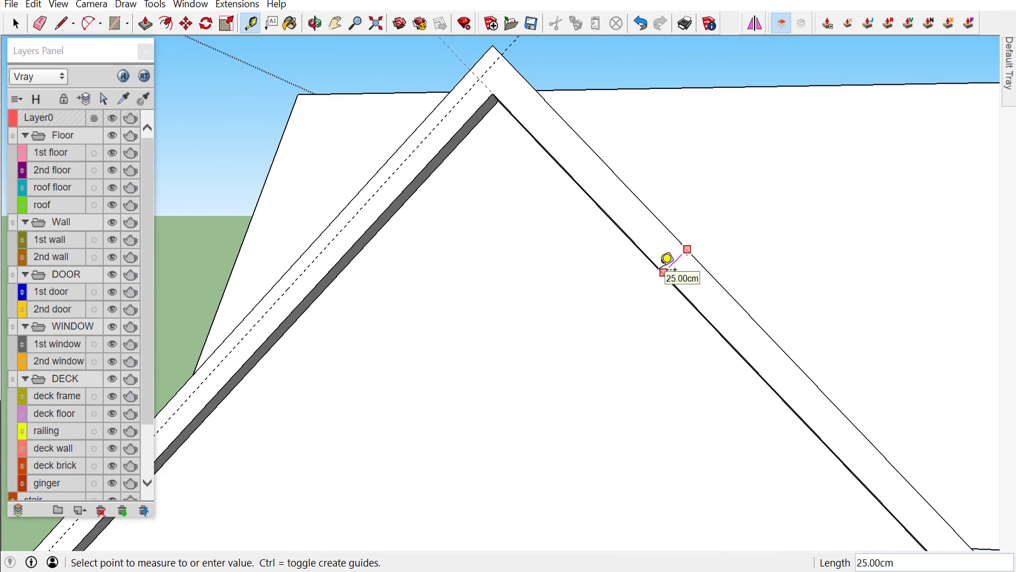
left_click(667, 258)
Add a guide just above the trim's bottom edge at the lower corner
scroll(601, 272, "down", 2)
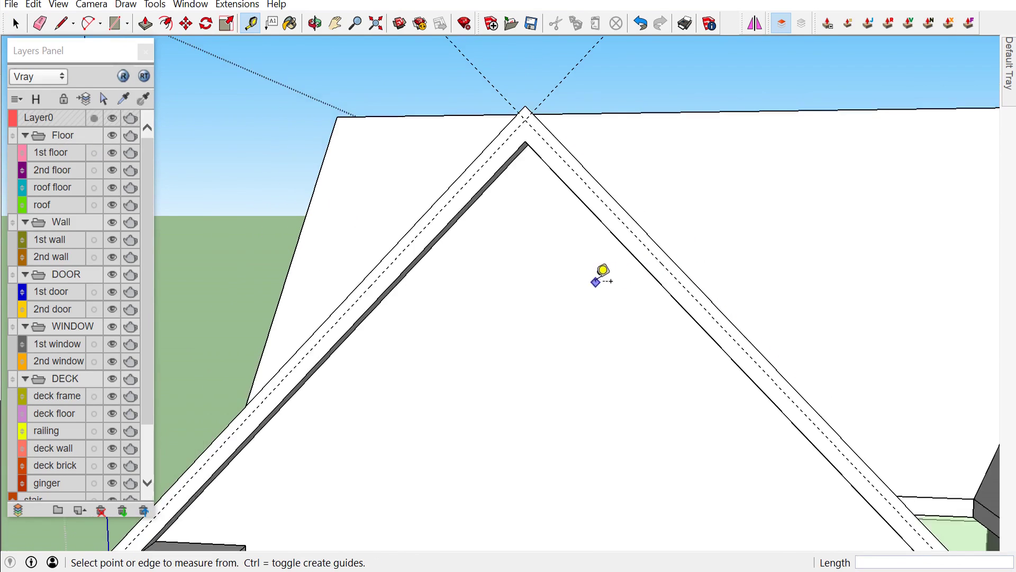
scroll(572, 341, "down", 2)
scroll(318, 489, "up", 3)
scroll(270, 479, "up", 2)
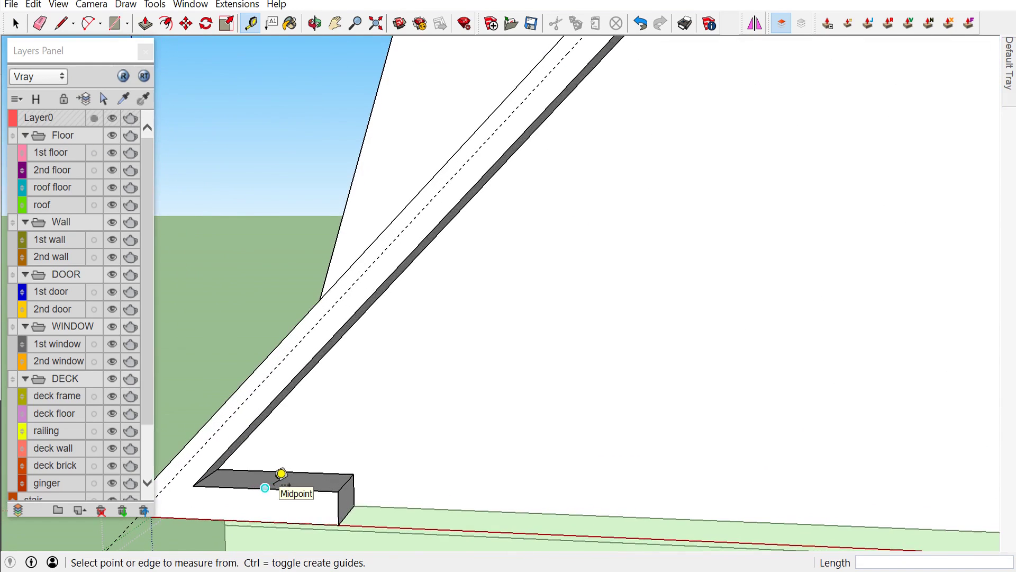
middle_click_drag(268, 484, 321, 412)
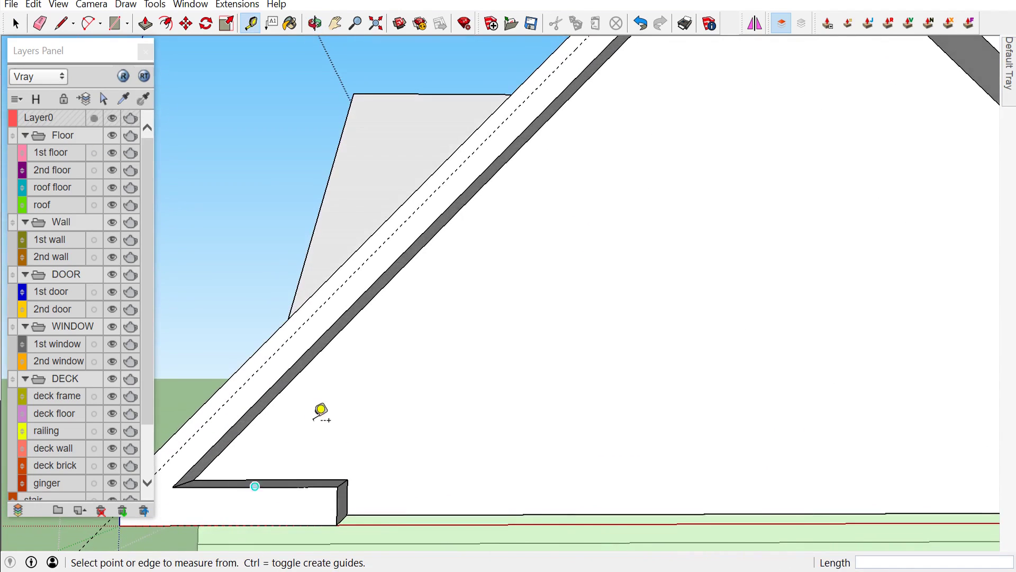
left_click(304, 479)
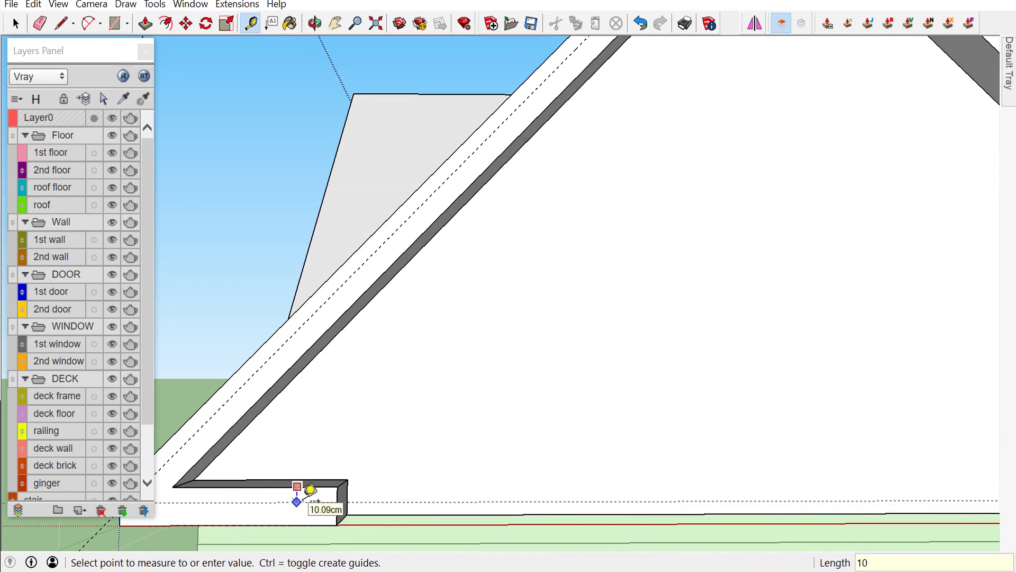
left_click(310, 489)
Draw a line across the bottom trim piece from its lower-left corner
scroll(317, 489, "down", 1)
scroll(333, 494, "down", 1)
scroll(348, 490, "down", 1)
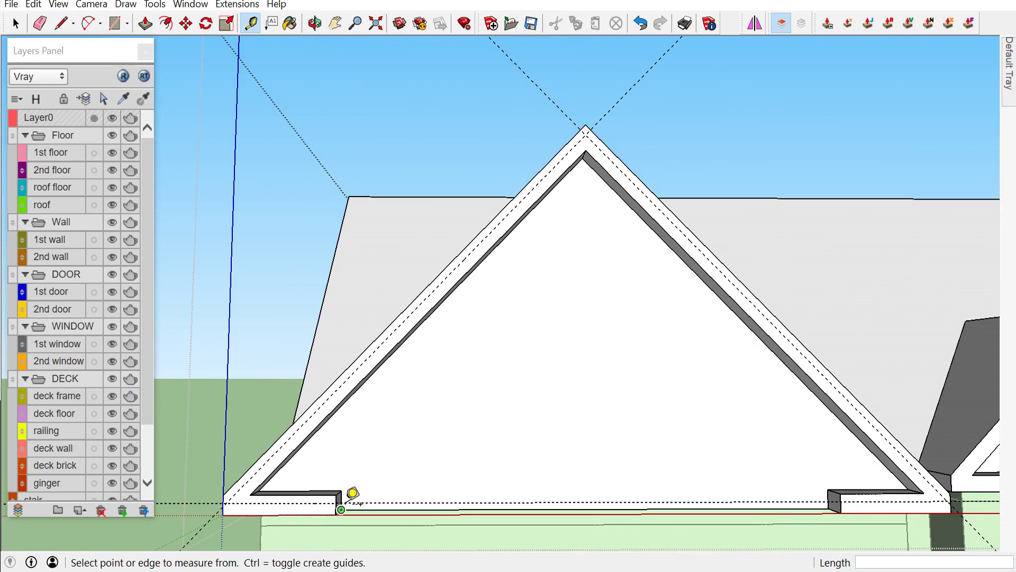
middle_click_drag(353, 493, 422, 503)
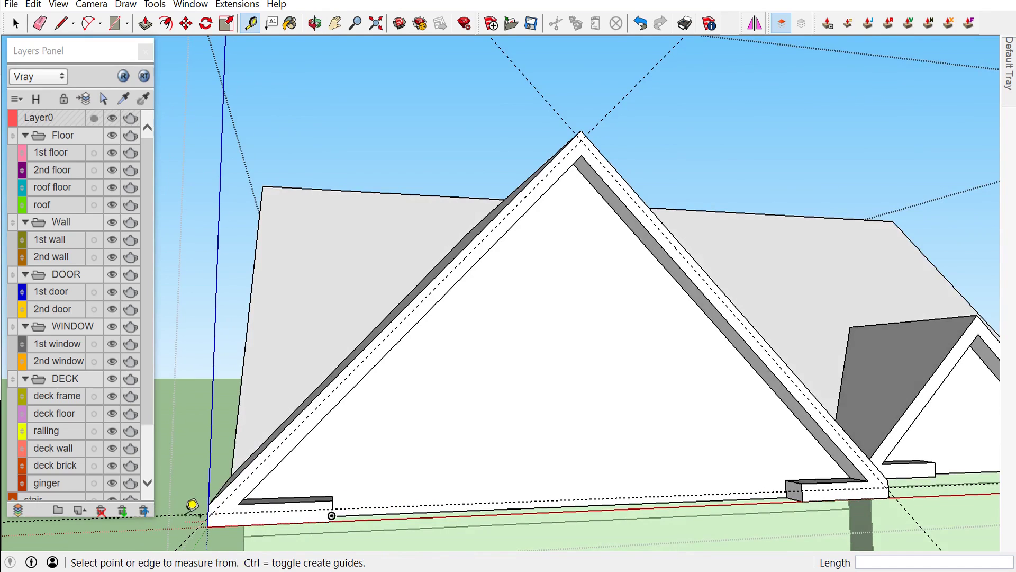
key("l")
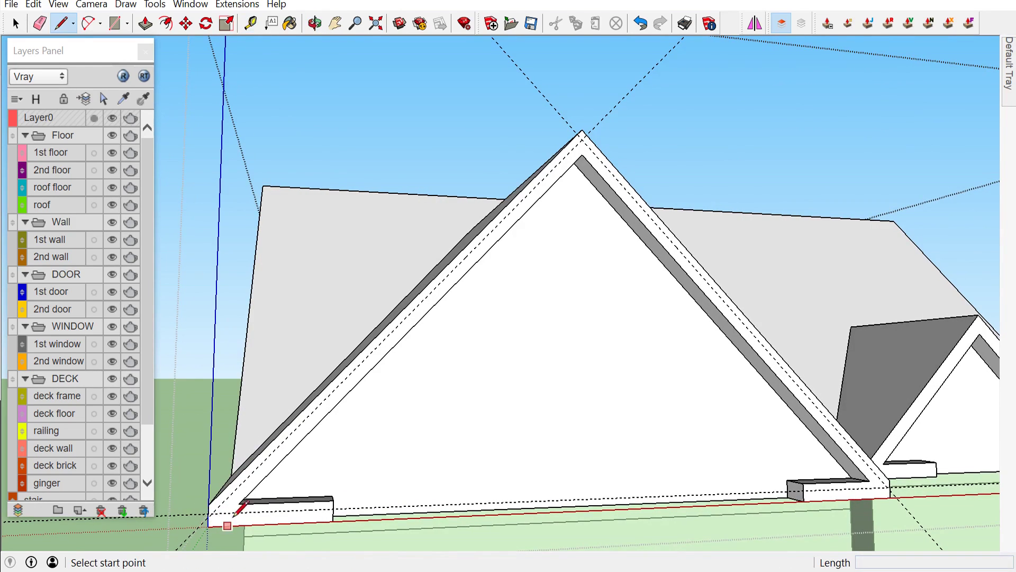
left_click(238, 502)
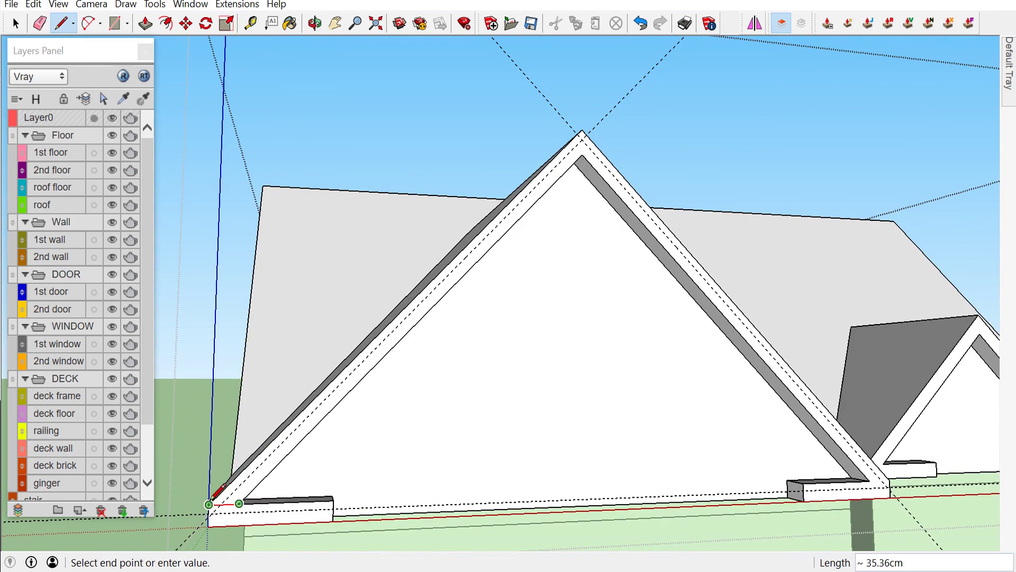
left_click(209, 504)
key("space")
left_click(436, 467)
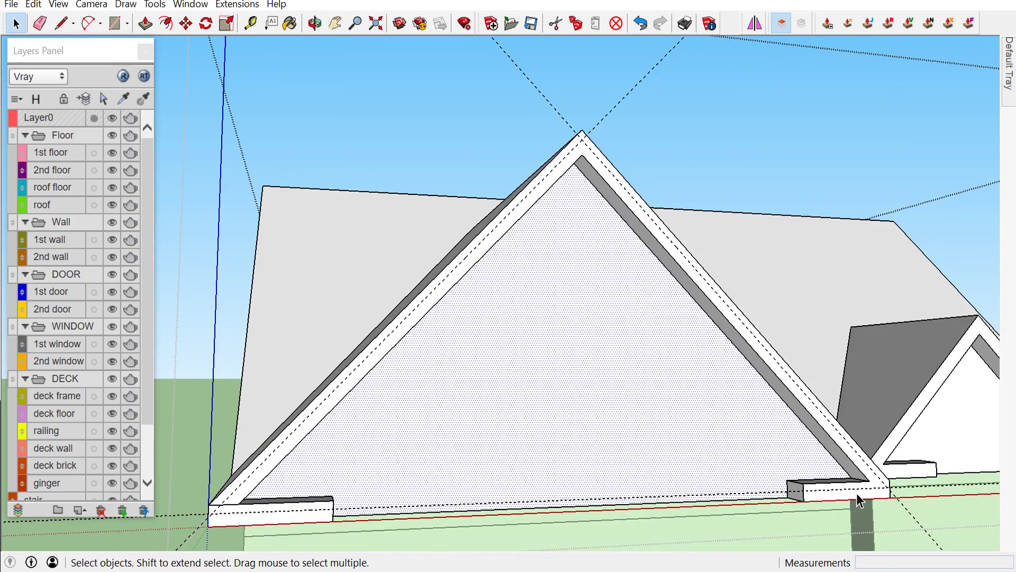
At the gable's right corner, draw a line from the trim's end point to the bottom piece's corner
scroll(880, 519, "up", 3)
key("l")
middle_click_drag(892, 472, 805, 483)
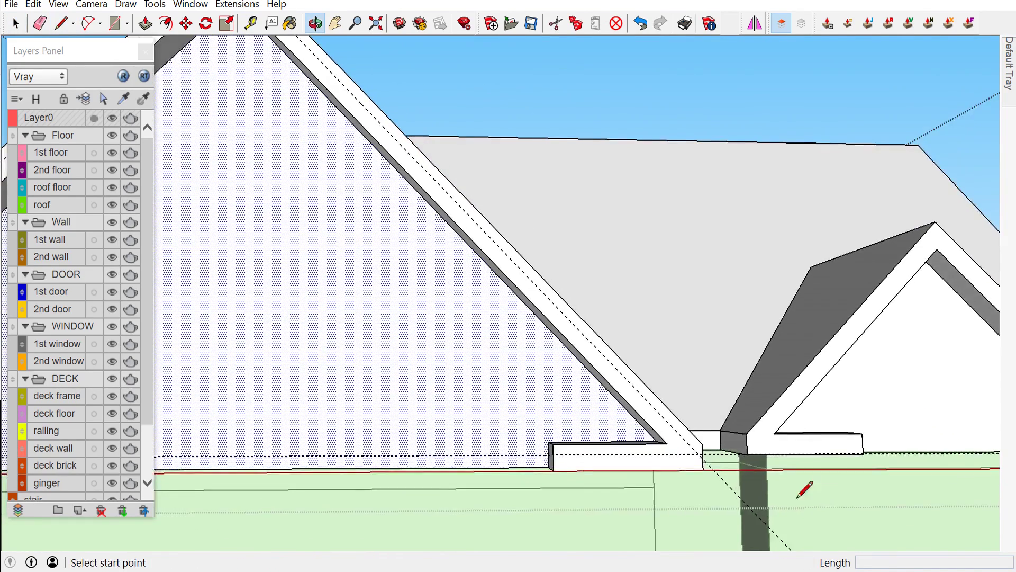
scroll(669, 446, "up", 2)
scroll(668, 446, "up", 1)
left_click(663, 438)
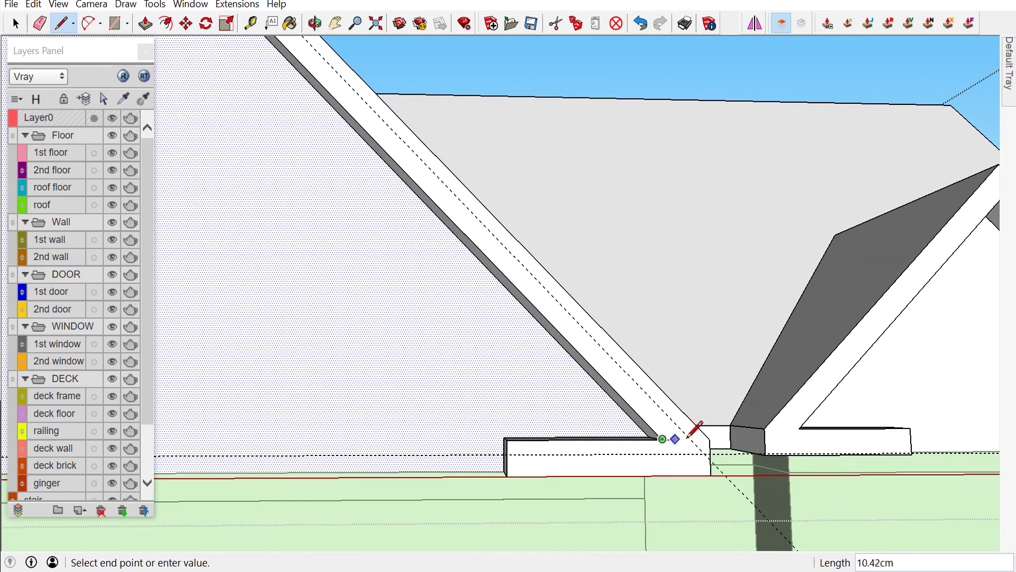
left_click(709, 437)
key("space")
Draw an edge along the bottom trim piece from its corner
mouse_move(671, 460)
middle_mouse_down()
mouse_move(666, 485)
mouse_move(613, 485)
mouse_move(372, 440)
mouse_move(427, 472)
mouse_move(579, 479)
mouse_move(726, 466)
mouse_move(663, 466)
middle_mouse_up()
key("l")
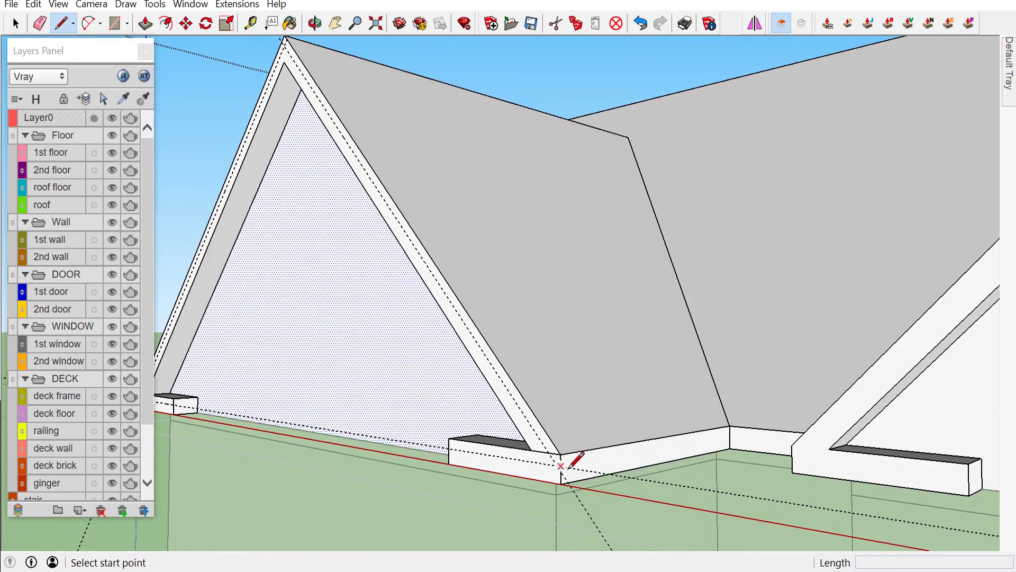
left_click(563, 464)
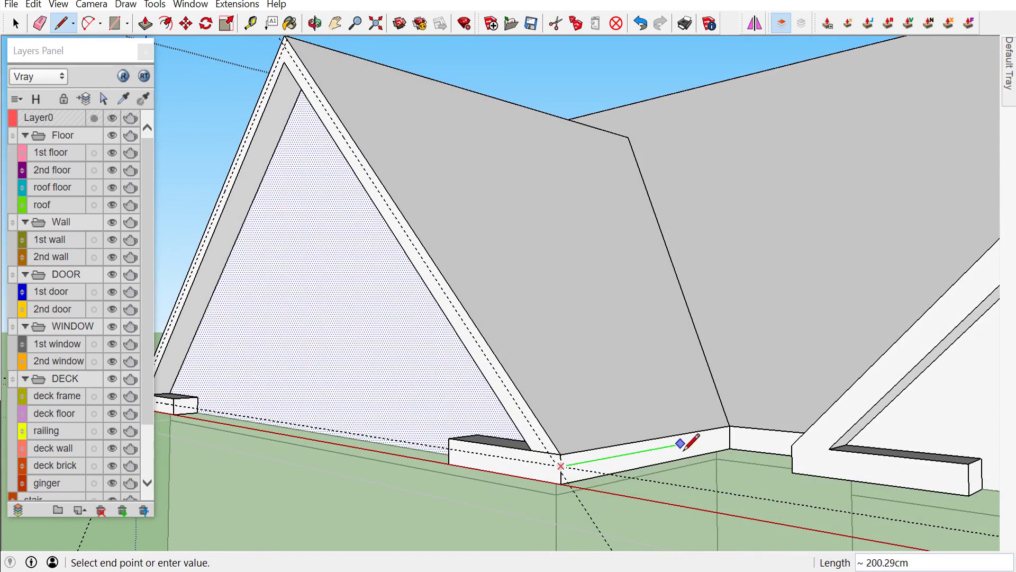
left_click(730, 436)
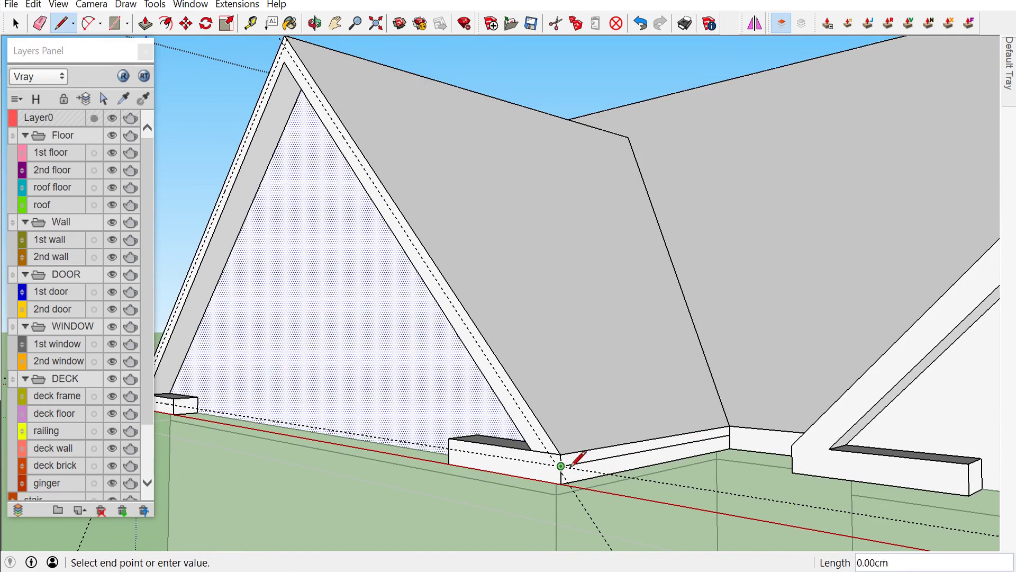
scroll(574, 464, "down", 4)
middle_click_drag(551, 465, 631, 454)
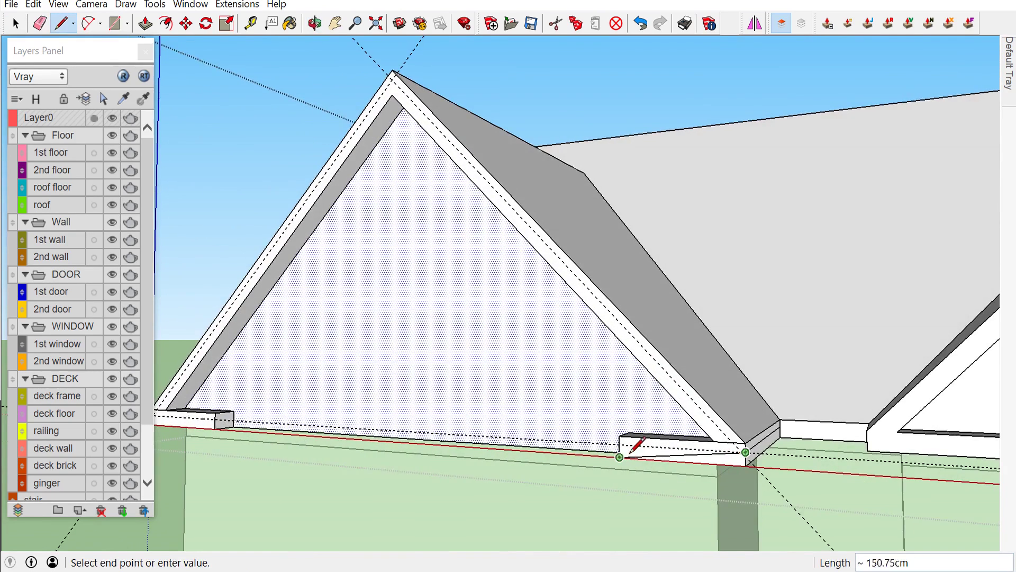
scroll(630, 456, "up", 1)
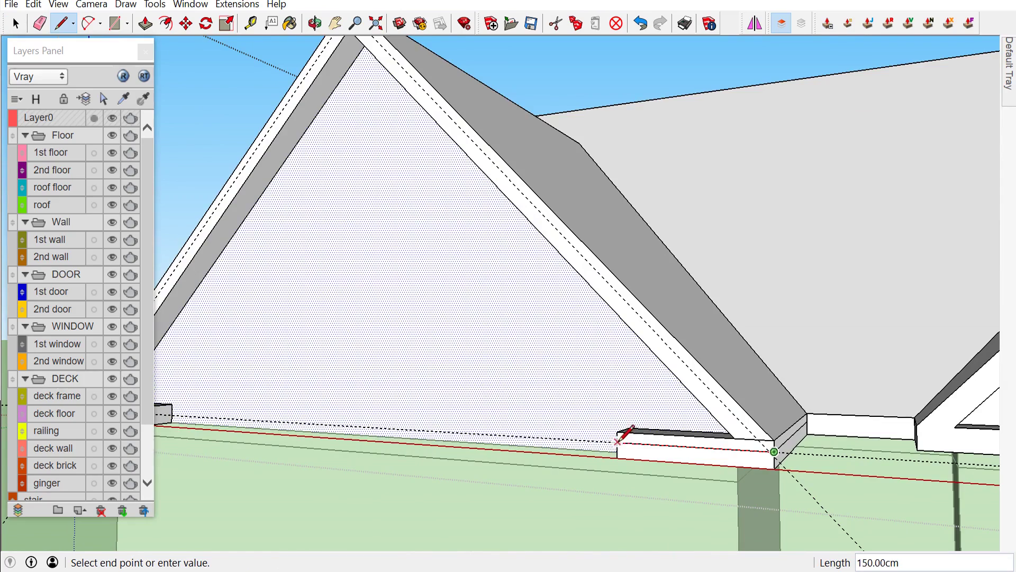
left_click(618, 440)
Draw a line along the left bottom piece to the left eave corner
scroll(681, 443, "down", 3)
scroll(363, 454, "down", 2)
mouse_move(363, 454)
middle_mouse_down()
mouse_move(403, 463)
mouse_move(495, 428)
middle_mouse_up()
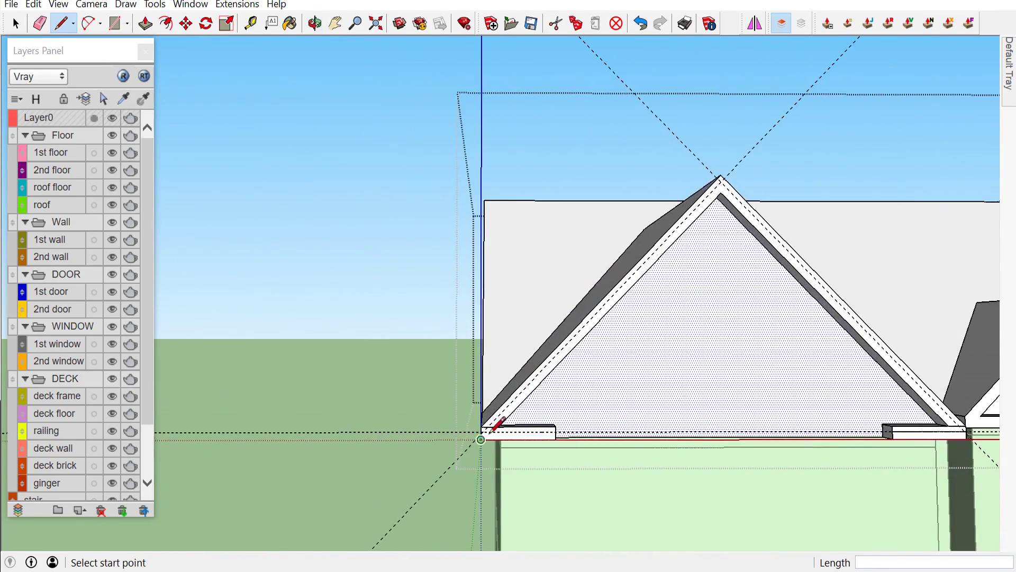
scroll(493, 426, "up", 2)
scroll(551, 423, "up", 1)
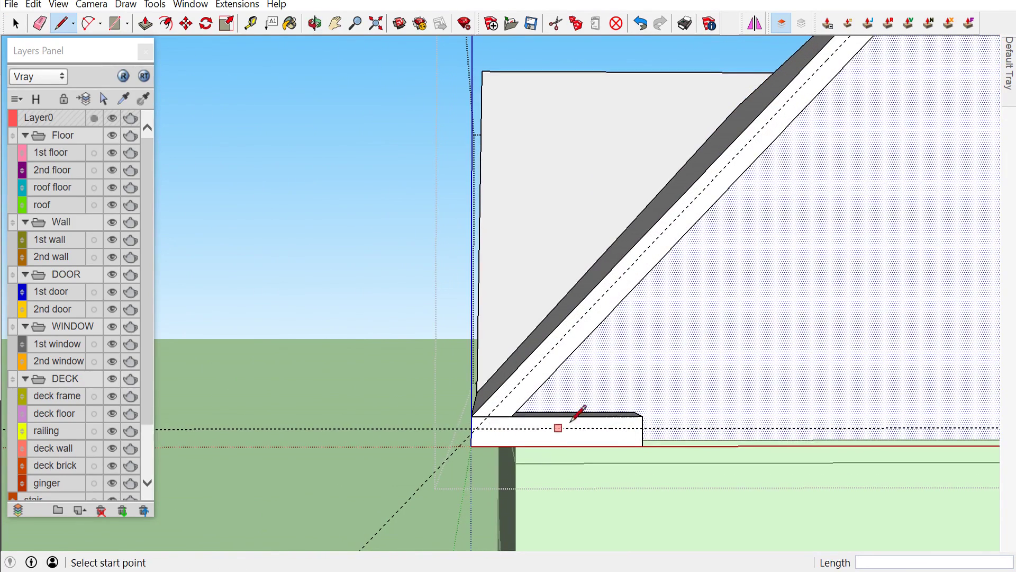
left_click(643, 427)
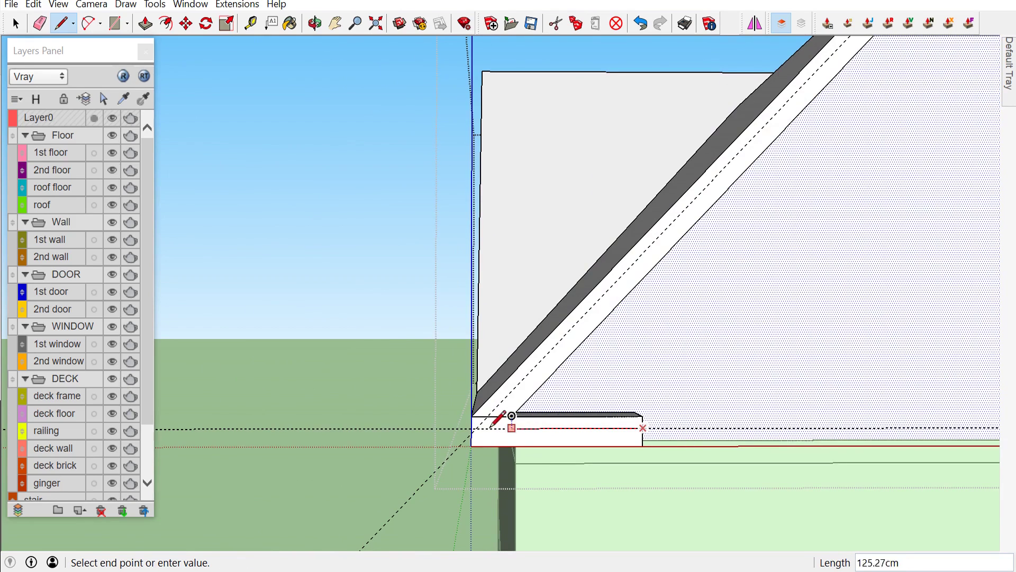
scroll(473, 427, "up", 1)
scroll(472, 426, "up", 1)
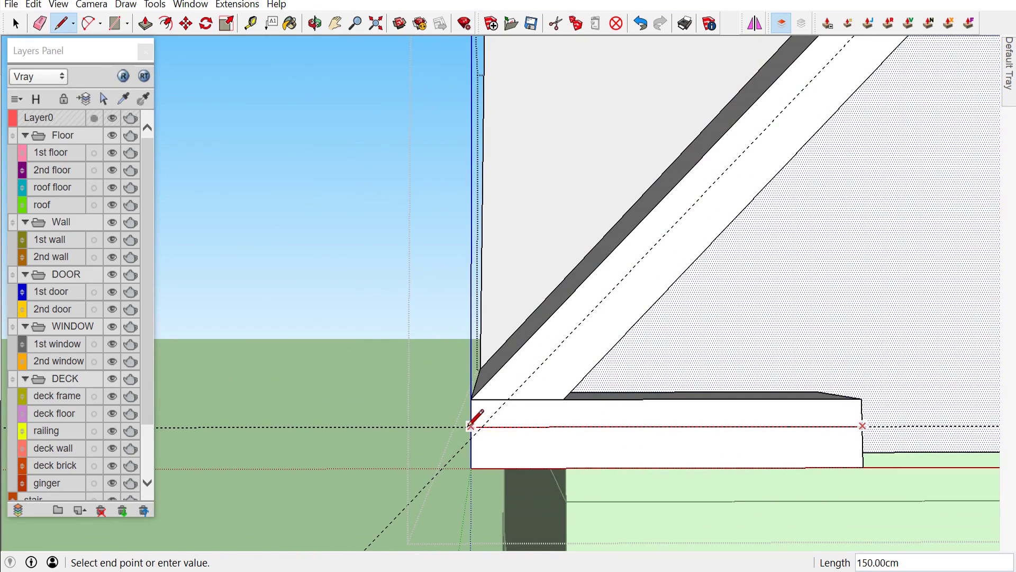
left_click(470, 426)
Draw an edge across the side of the trim from the bottom piece's corner
middle_click_drag(483, 429, 530, 441)
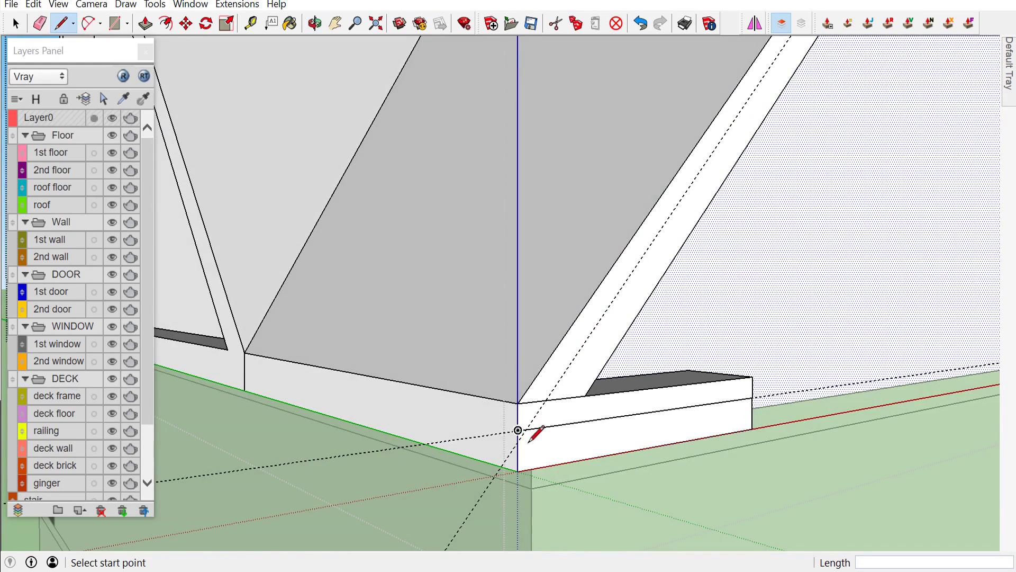
left_click(518, 430)
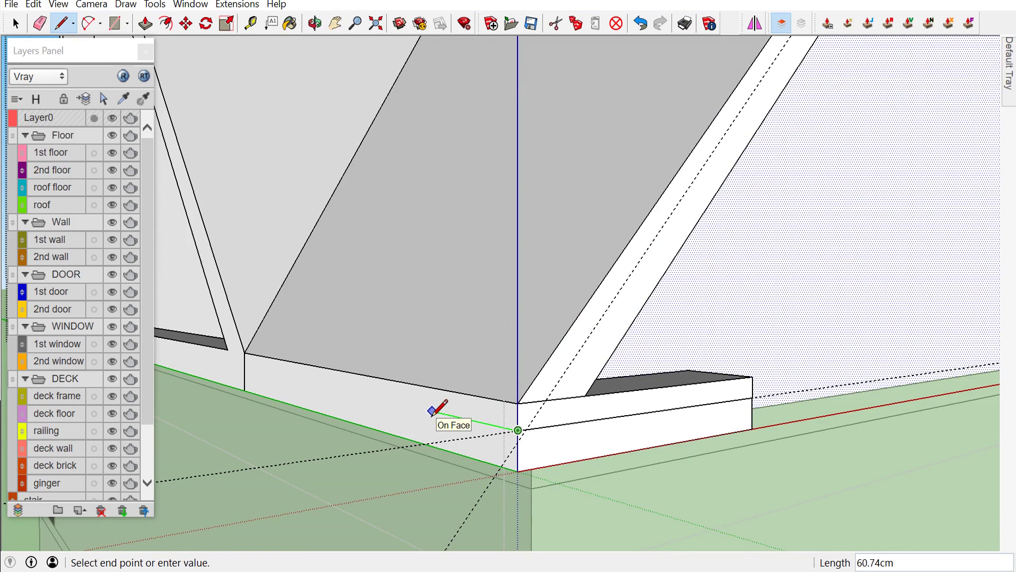
left_click(244, 366)
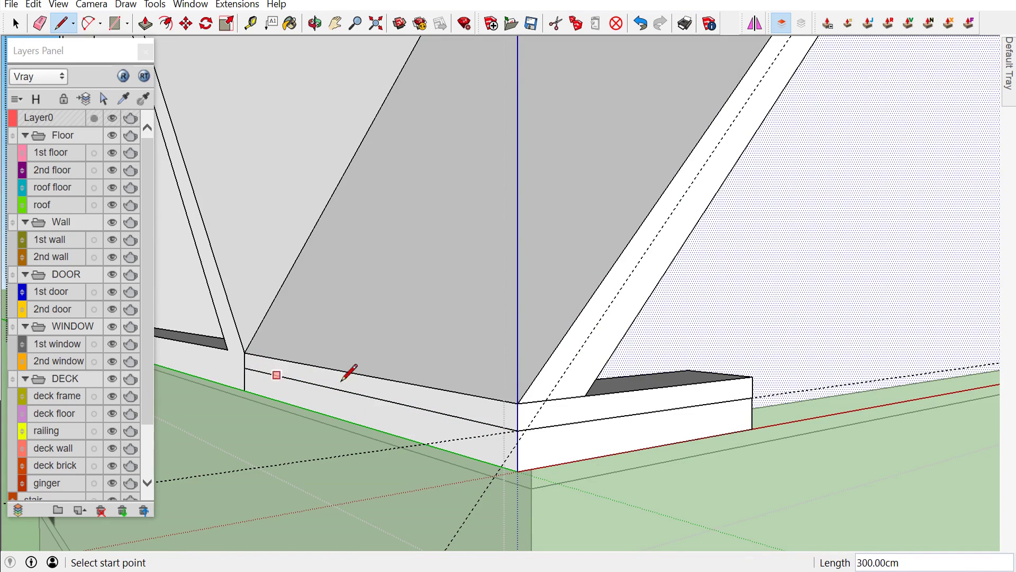
middle_click_drag(550, 414, 507, 433)
key("space")
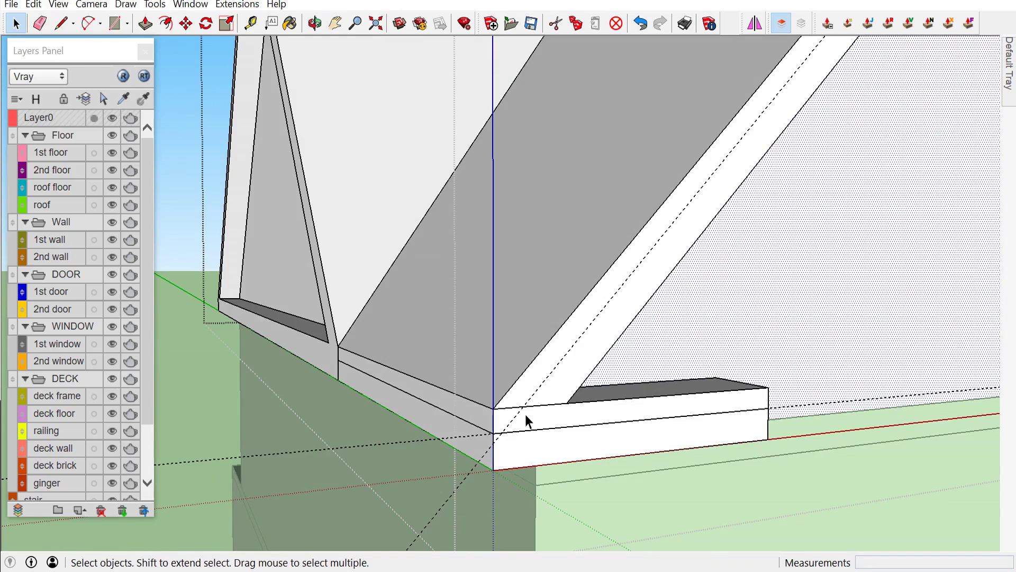
Trace the narrow slope strip from the bottom piece's inner corner to the apex and lower right corner
key("l")
left_click(525, 412)
scroll(504, 380, "down", 1)
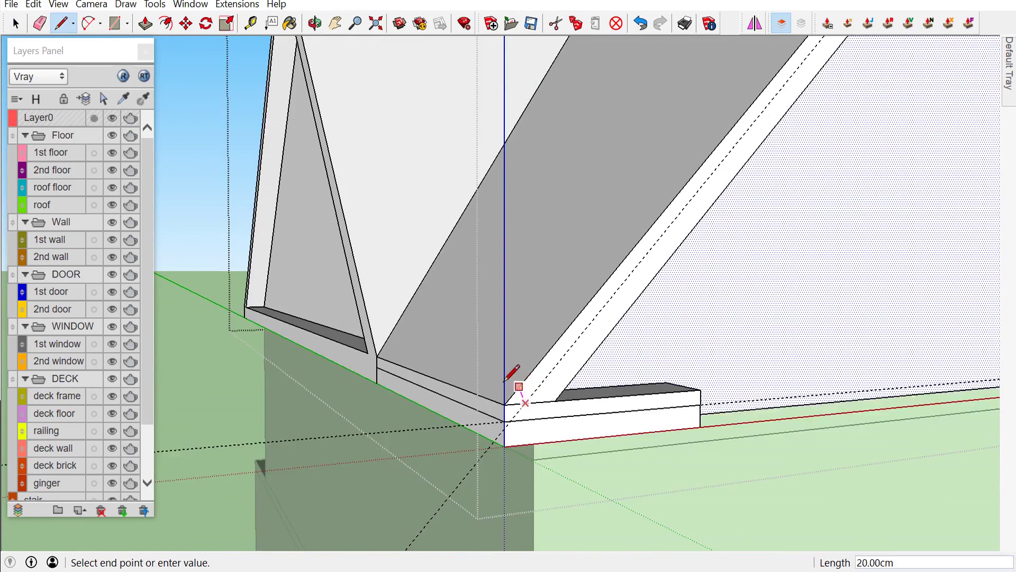
scroll(504, 379, "down", 2)
middle_click_drag(503, 369, 701, 297)
scroll(508, 291, "up", 3)
scroll(500, 258, "up", 1)
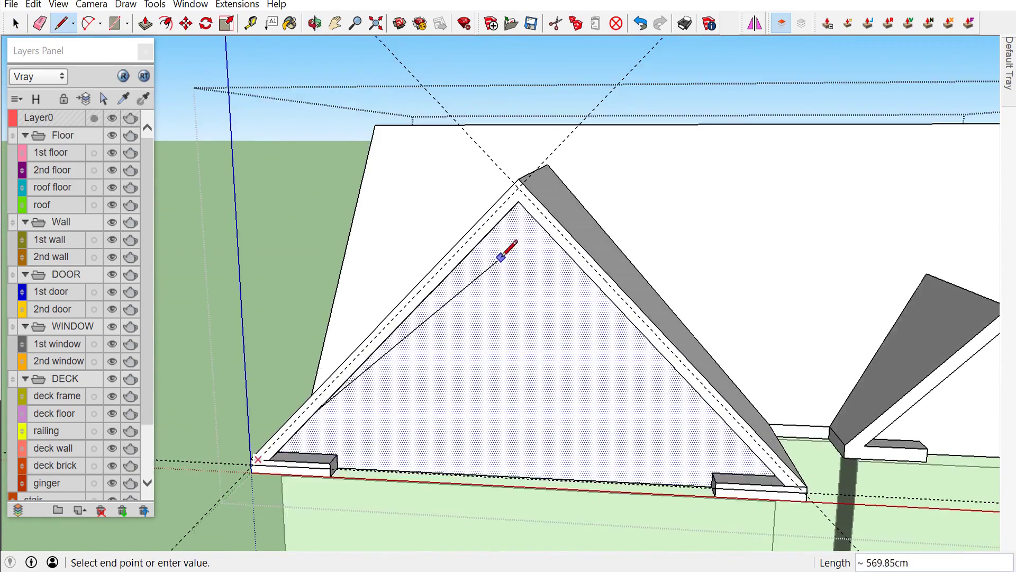
scroll(502, 228, "up", 1)
scroll(509, 199, "up", 1)
scroll(518, 180, "up", 1)
left_click(527, 160)
scroll(561, 206, "down", 2)
scroll(847, 503, "up", 1)
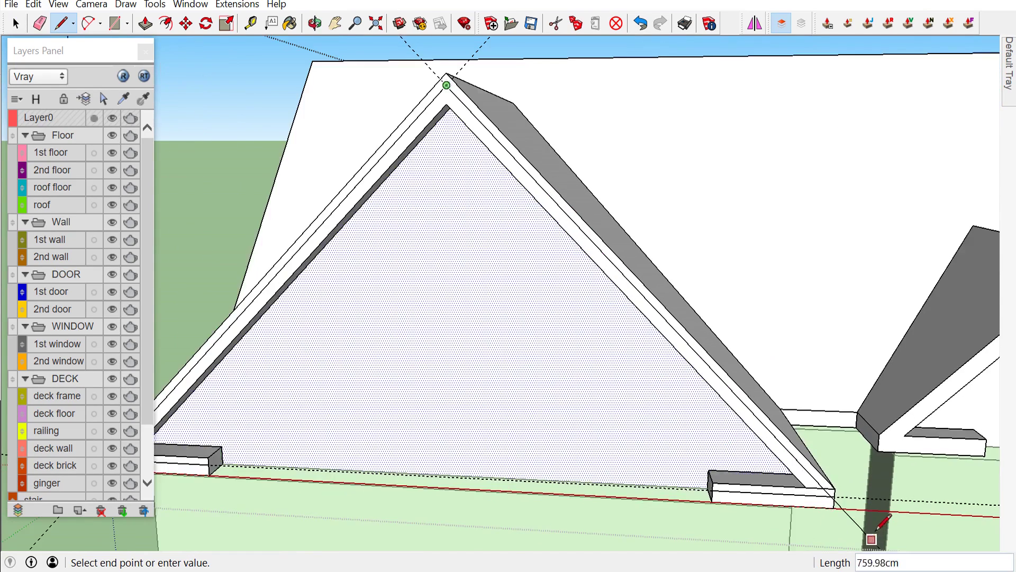
scroll(847, 508, "up", 1)
scroll(829, 484, "up", 1)
scroll(824, 474, "up", 1)
left_click(807, 469)
key("space")
Push the narrow strip face in and recess the right bottom piece's top and lower strip 5 cm
left_click(771, 456)
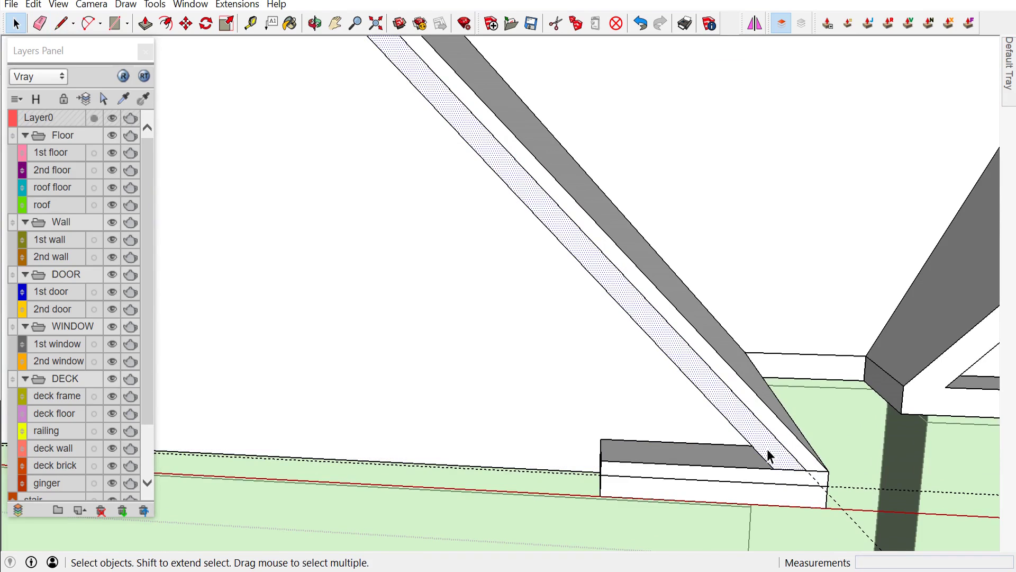
key("p")
left_click_drag(768, 453, 755, 439)
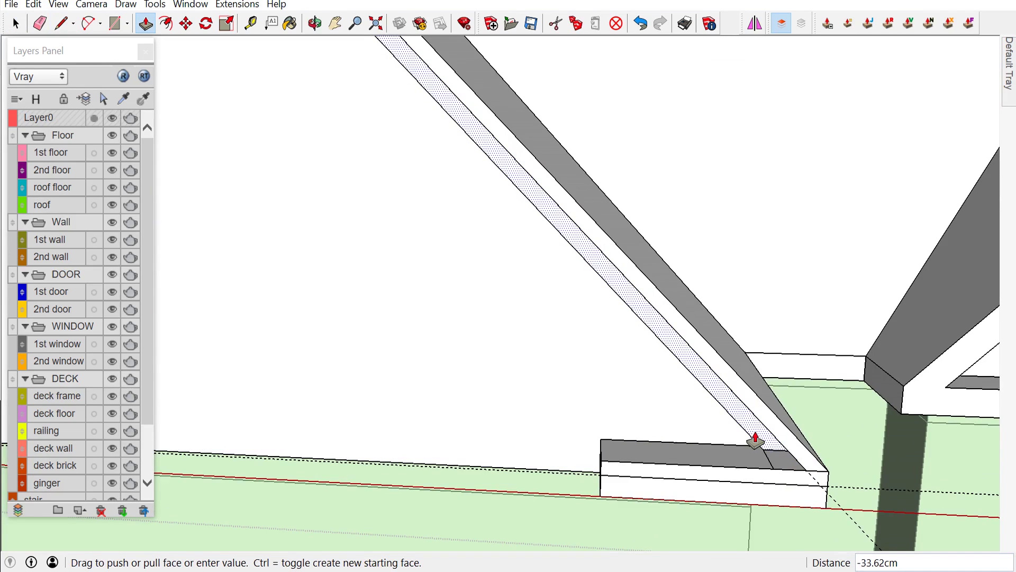
key("Return")
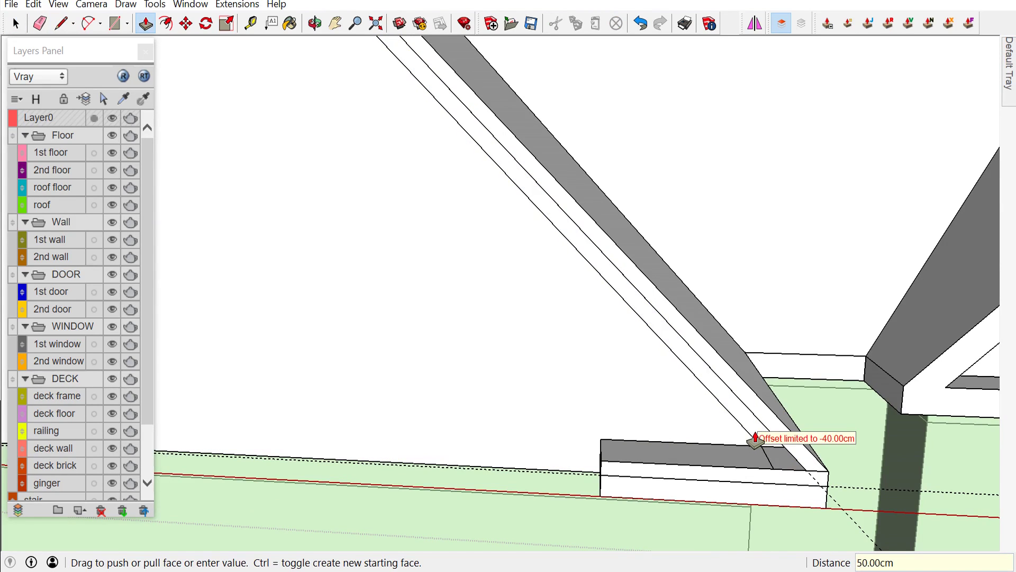
middle_click_drag(800, 492, 844, 483)
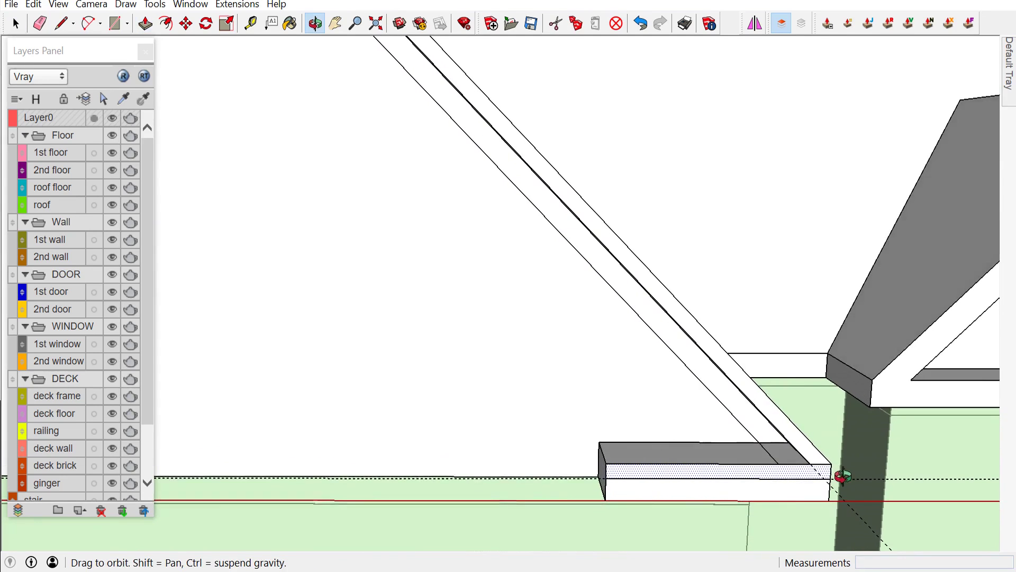
left_click(843, 483)
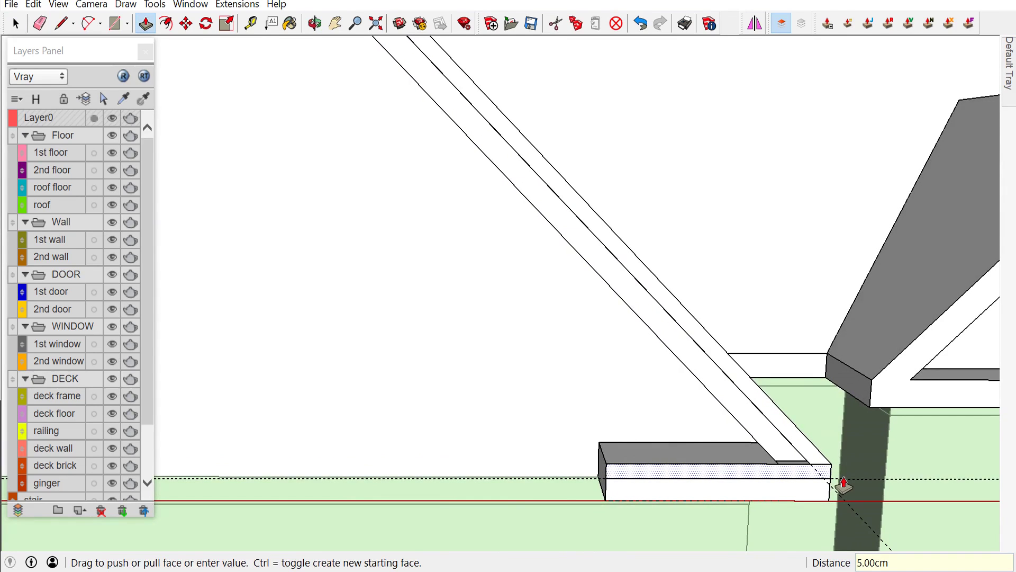
left_click(728, 475)
left_click(708, 498)
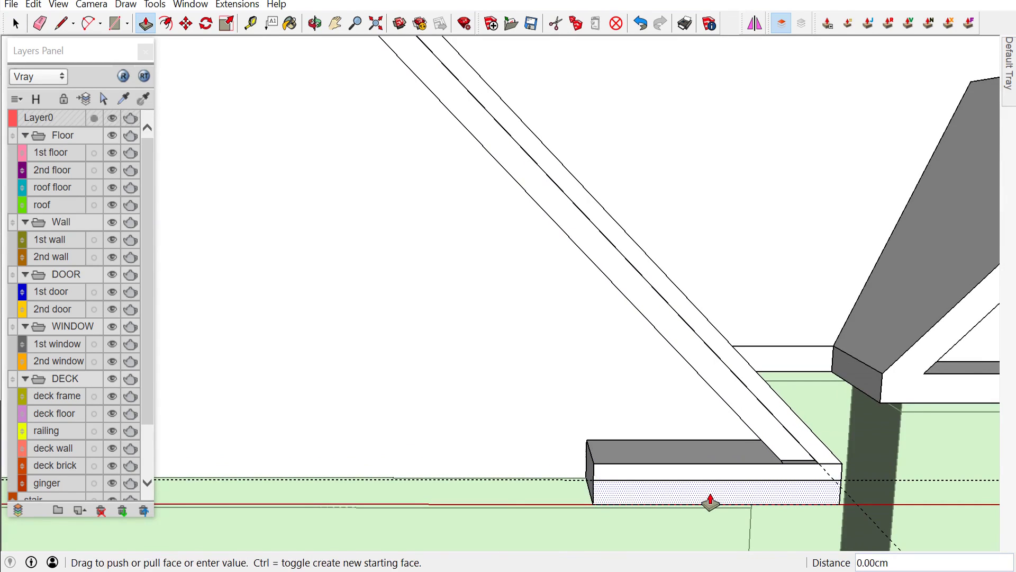
type("5")
key("Return")
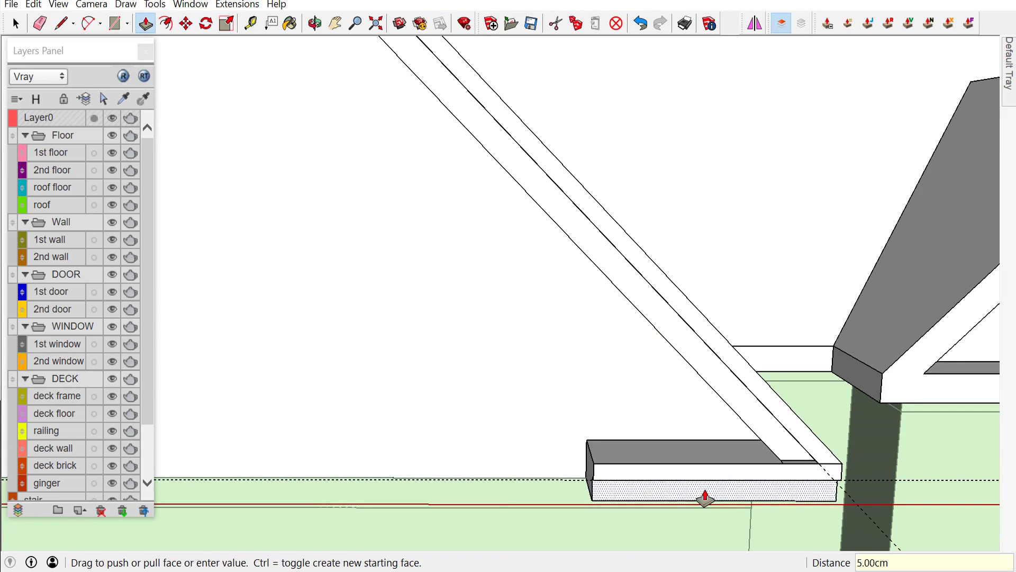
Split the bottom piece's end face with a line and push its lower part in 5 cm
mouse_move(705, 498)
middle_mouse_down()
mouse_move(771, 467)
mouse_move(604, 519)
mouse_move(646, 480)
mouse_move(732, 470)
middle_mouse_up()
key("l")
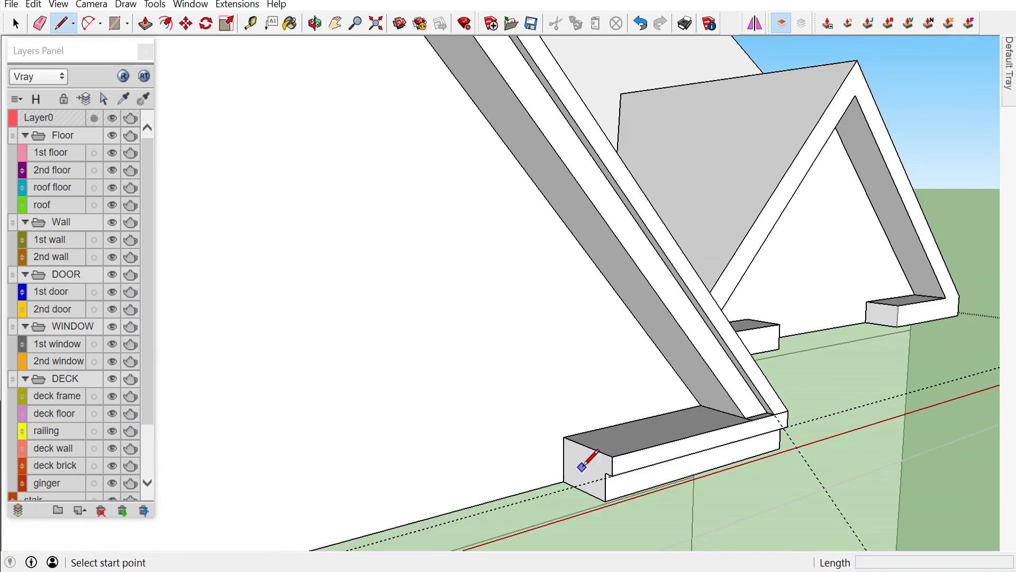
left_click(606, 472)
left_click(564, 454)
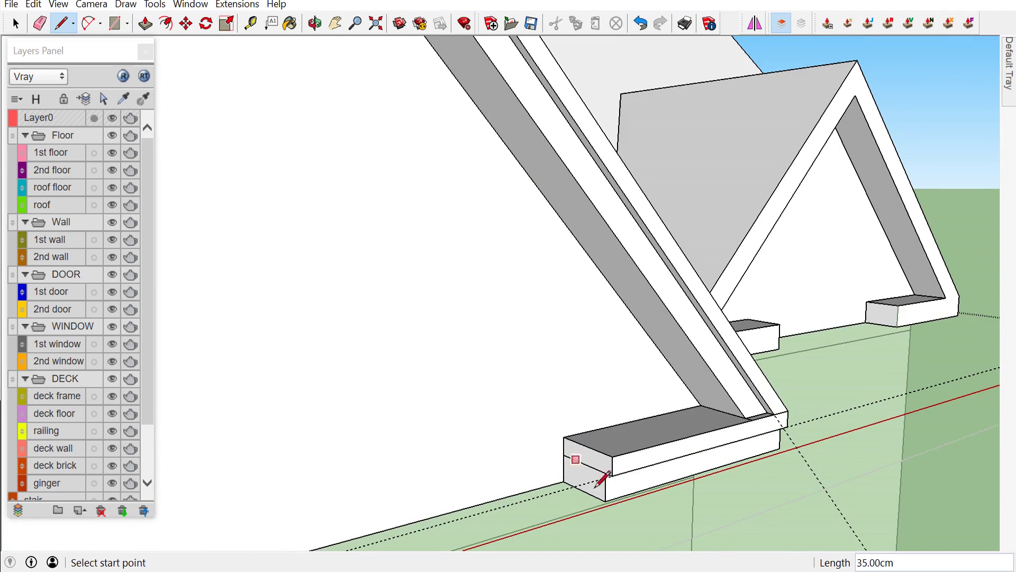
left_click(605, 499)
key("space")
key("p")
left_click(599, 497)
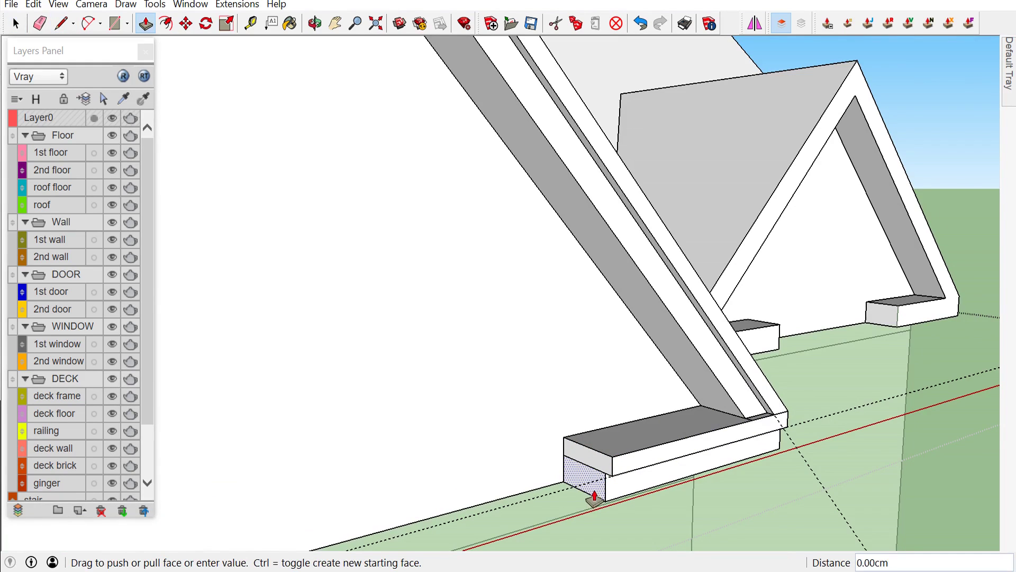
type("5")
key("Return")
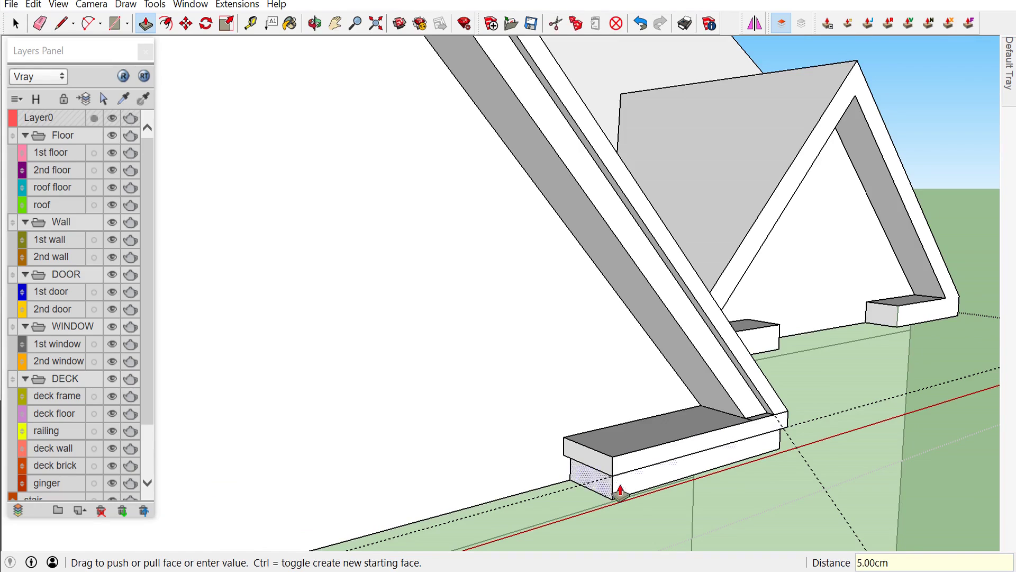
Recess the face under the bottom piece by 5 cm
middle_click_drag(563, 485, 821, 490)
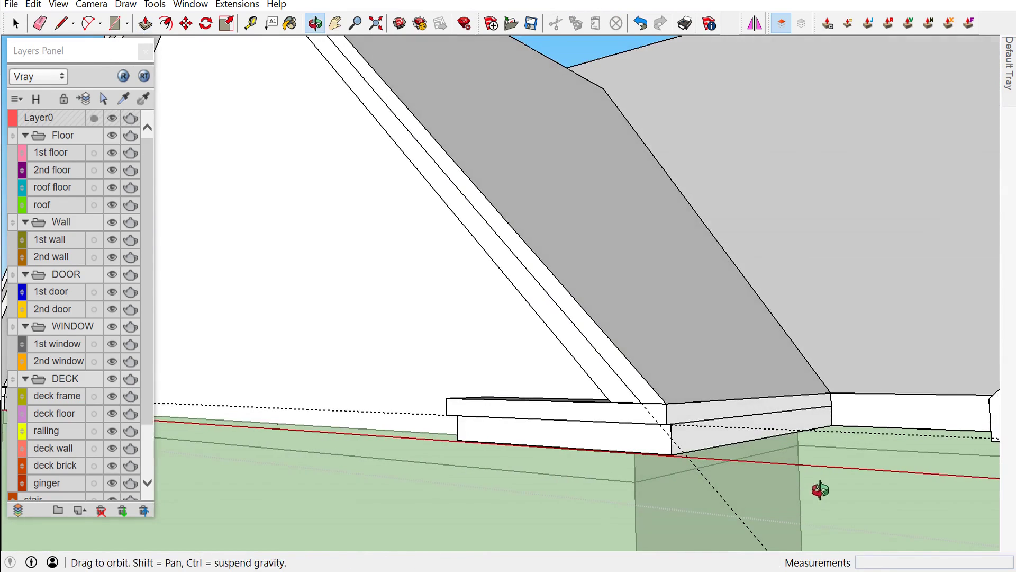
left_click(728, 442)
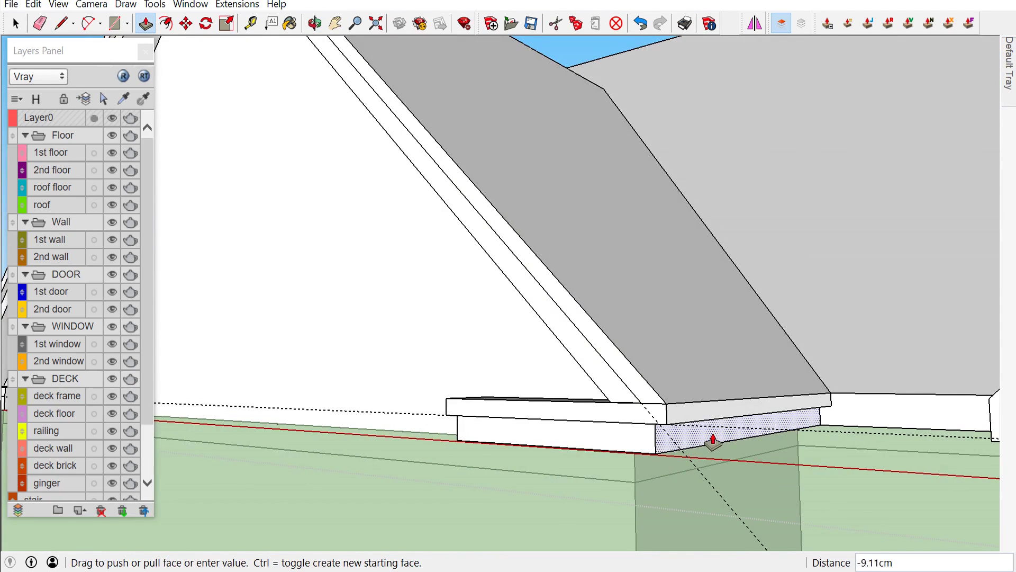
key("Return")
mouse_move(710, 440)
middle_mouse_down()
mouse_move(779, 470)
mouse_move(938, 470)
middle_mouse_up()
scroll(250, 454, "down", 3)
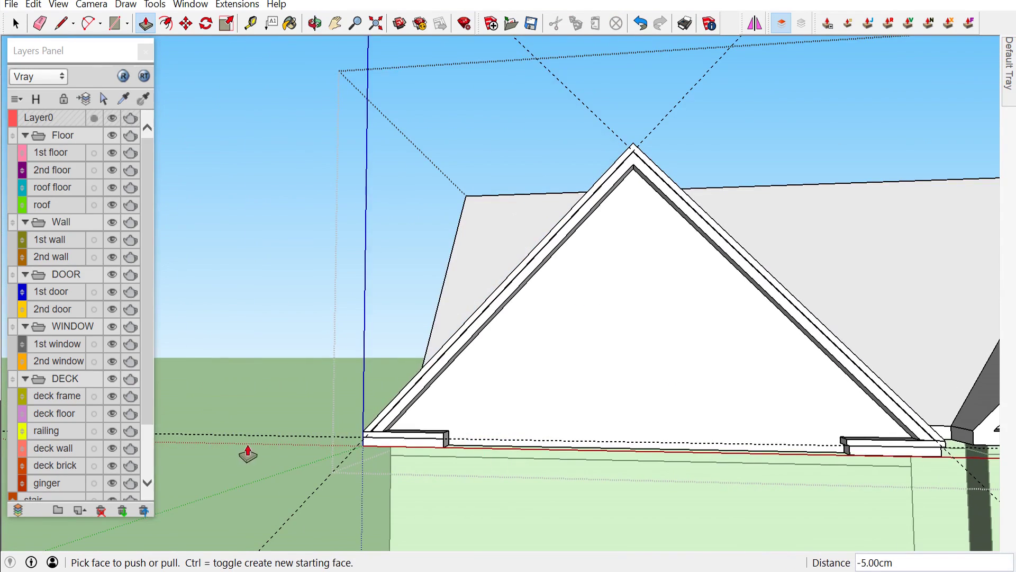
scroll(374, 431, "up", 3)
scroll(445, 453, "up", 2)
Orbit around to inspect the left bottom piece's corner
mouse_move(444, 454)
middle_mouse_down()
mouse_move(391, 454)
mouse_move(526, 479)
middle_mouse_up()
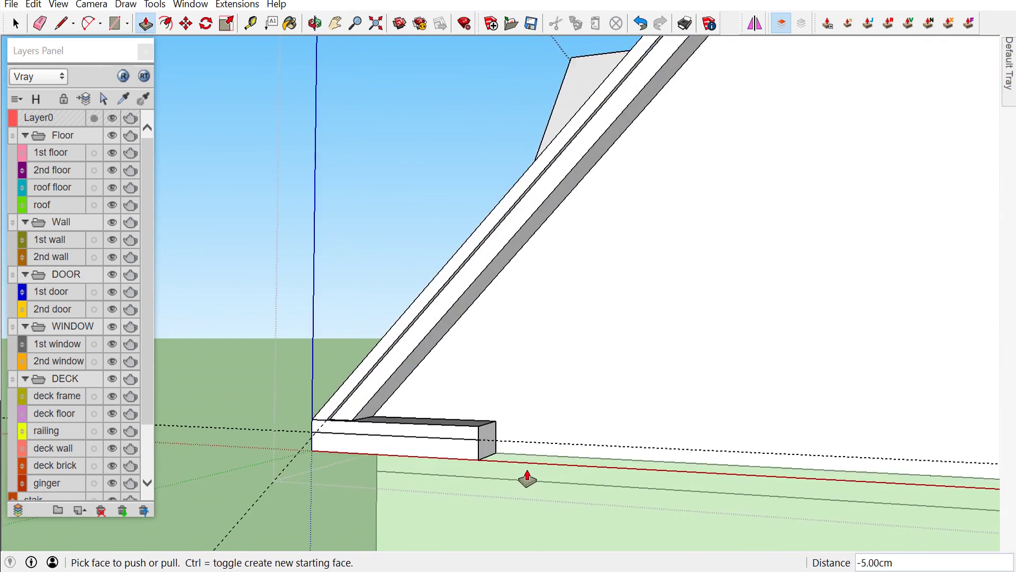
scroll(528, 479, "up", 1)
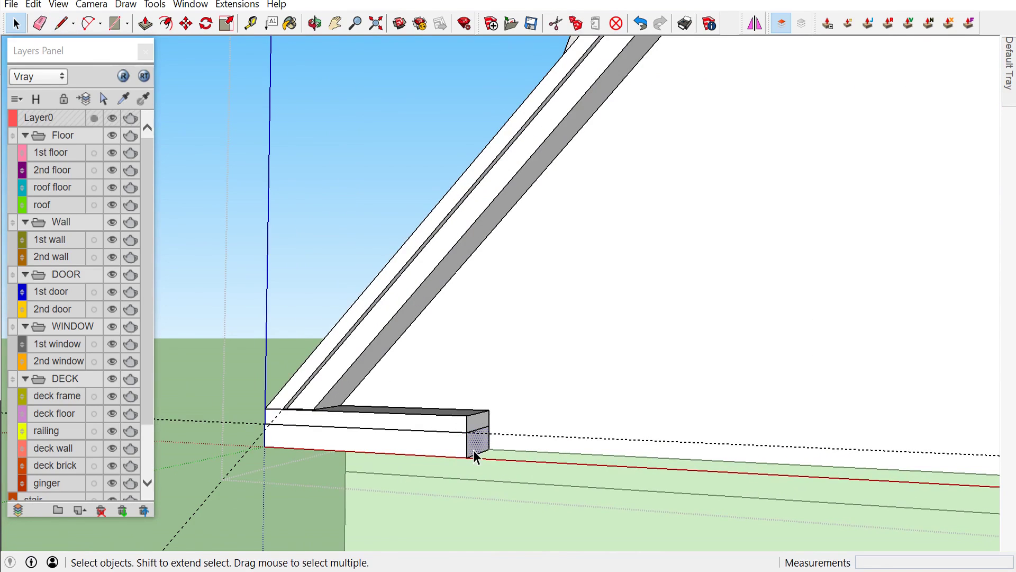
scroll(474, 456, "up", 1)
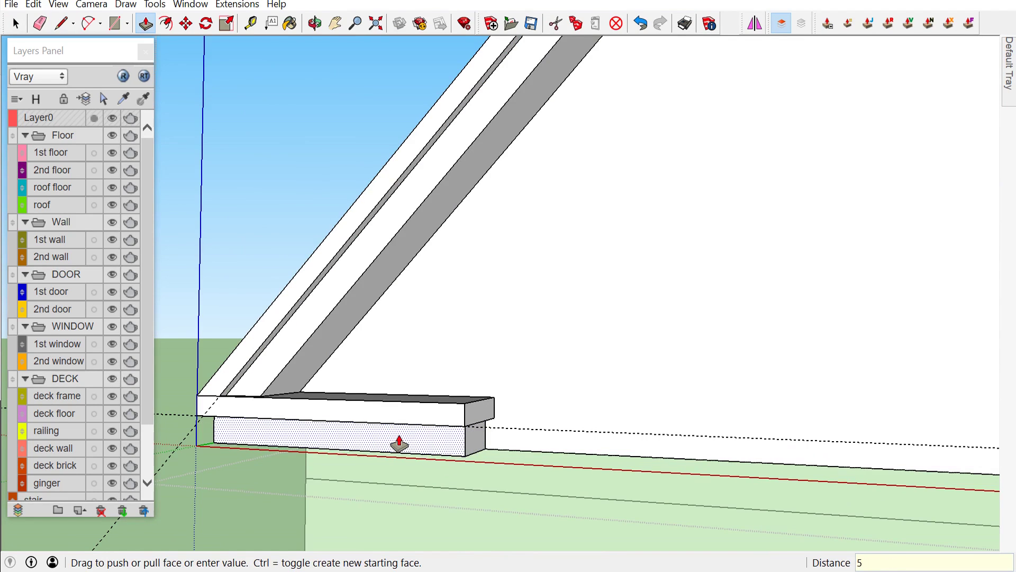
mouse_move(399, 444)
middle_mouse_down()
mouse_move(687, 449)
mouse_move(434, 461)
middle_mouse_up()
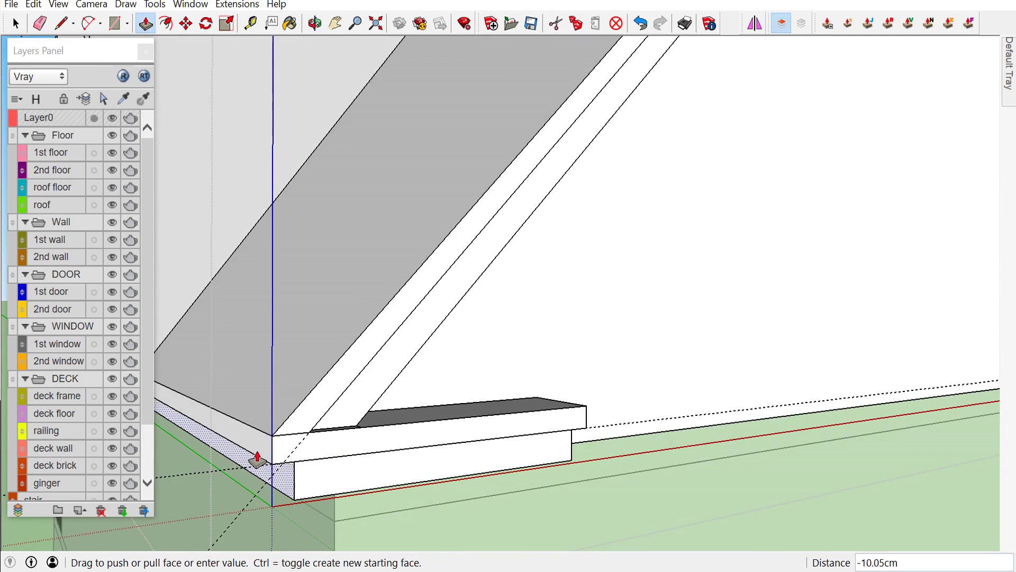
scroll(258, 459, "down", 3)
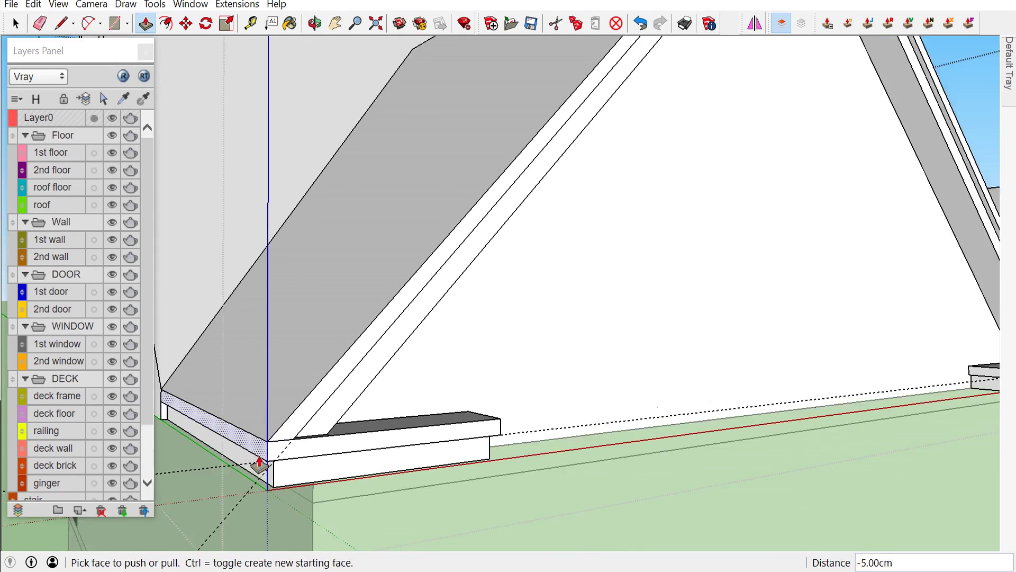
scroll(257, 463, "down", 3)
scroll(295, 471, "down", 2)
Turn to the dormer gable and start a guide from its roof edge
key("space")
middle_click_drag(573, 482, 451, 474)
scroll(687, 355, "up", 1)
scroll(702, 352, "up", 3)
scroll(659, 408, "up", 2)
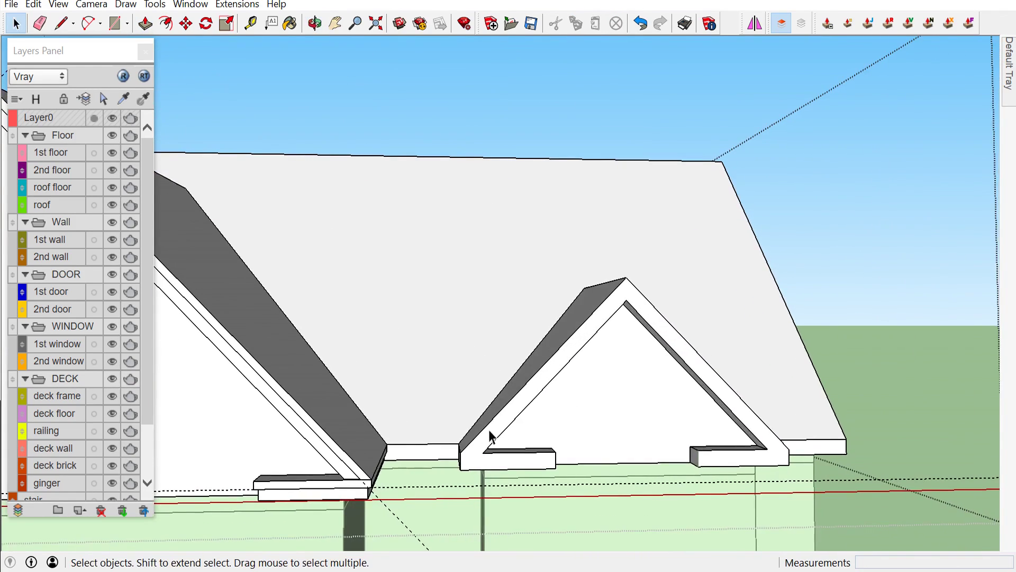
scroll(490, 422, "up", 4)
key("t")
left_click(529, 371)
Place 10 cm guides from the gable edges on the dormer's bottom pieces
type("10")
key("Return")
scroll(557, 379, "down", 3)
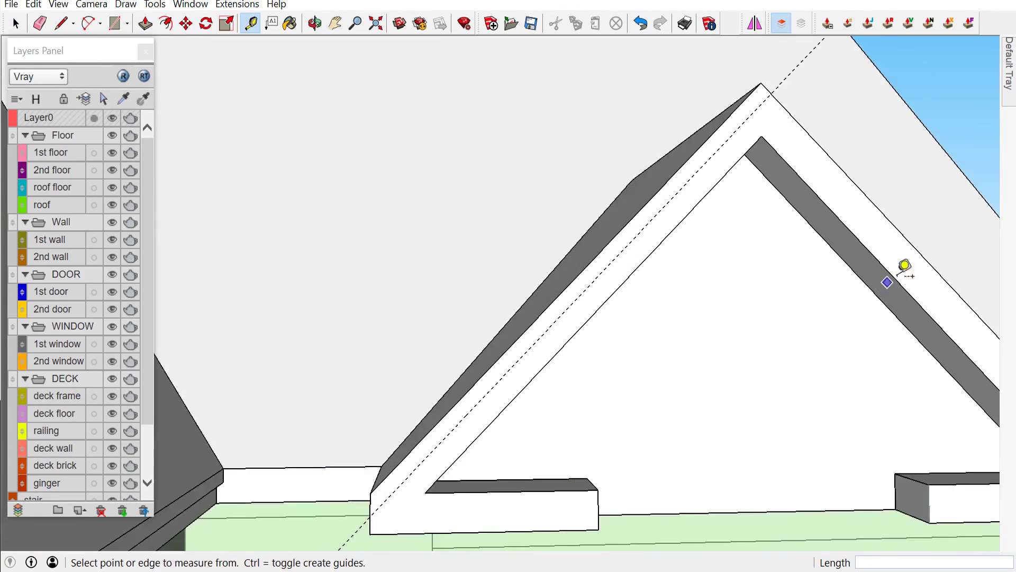
scroll(890, 279, "up", 3)
left_click(900, 229)
scroll(903, 248, "down", 3)
scroll(487, 429, "up", 3)
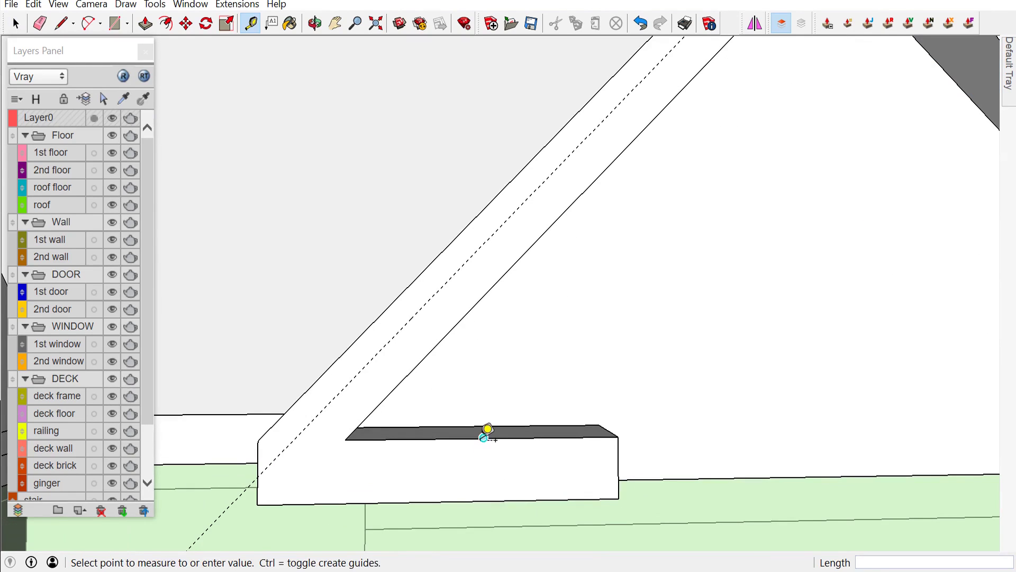
type("0")
key("Return")
scroll(533, 468, "down", 2)
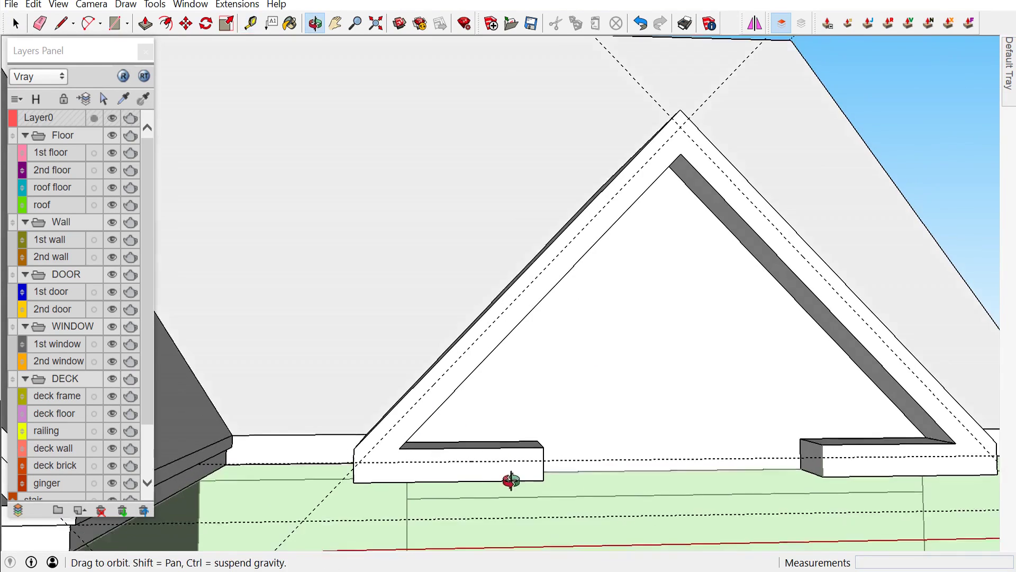
Begin a line on the dormer's bottom piece, then abandon it for Select
middle_click_drag(511, 480, 397, 522)
left_click(358, 426)
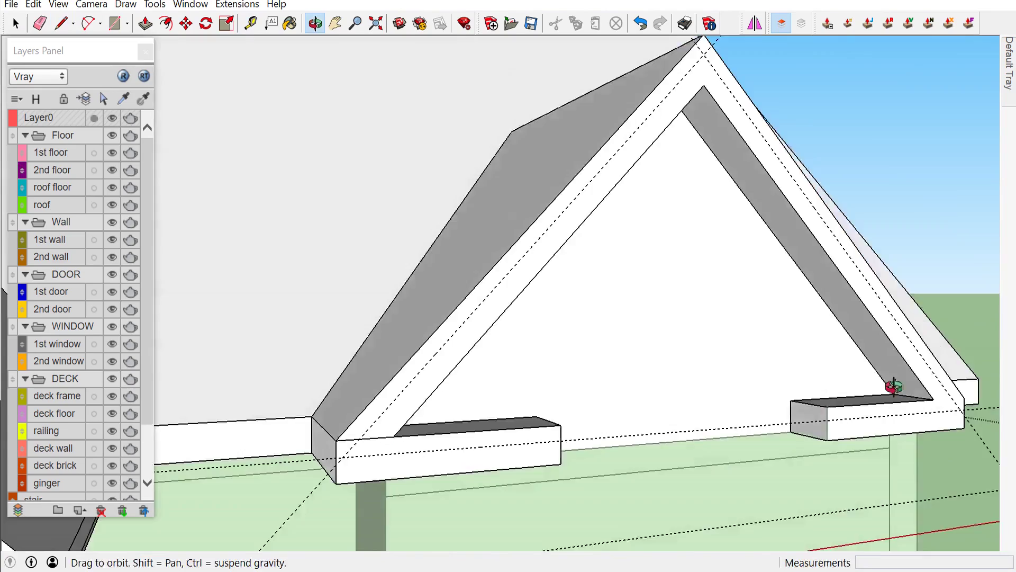
middle_click_drag(895, 385, 937, 398)
key("space")
From a low view, draw a dividing line along the bottom piece's front
middle_click_drag(764, 423, 593, 429)
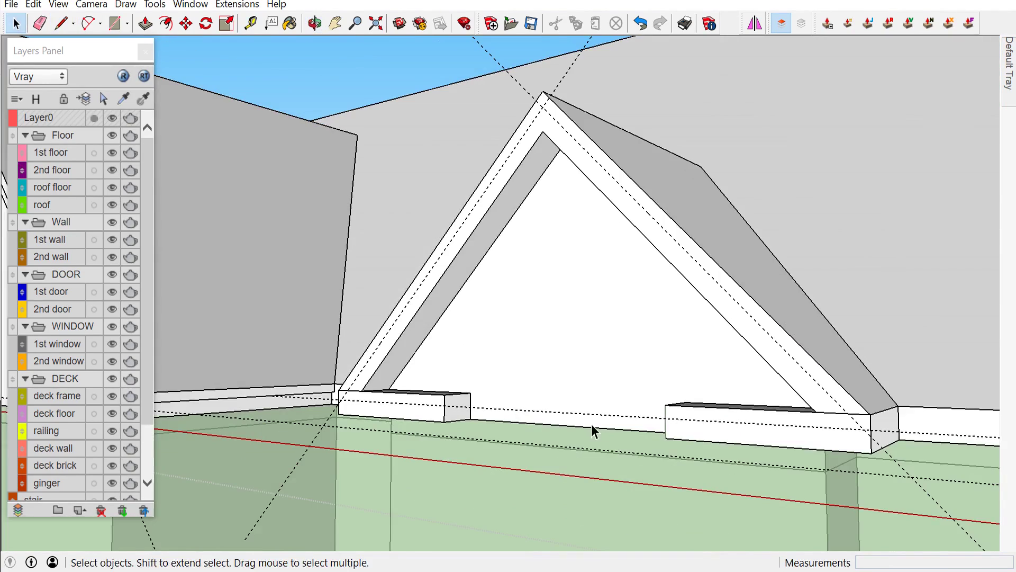
scroll(880, 440, "up", 3)
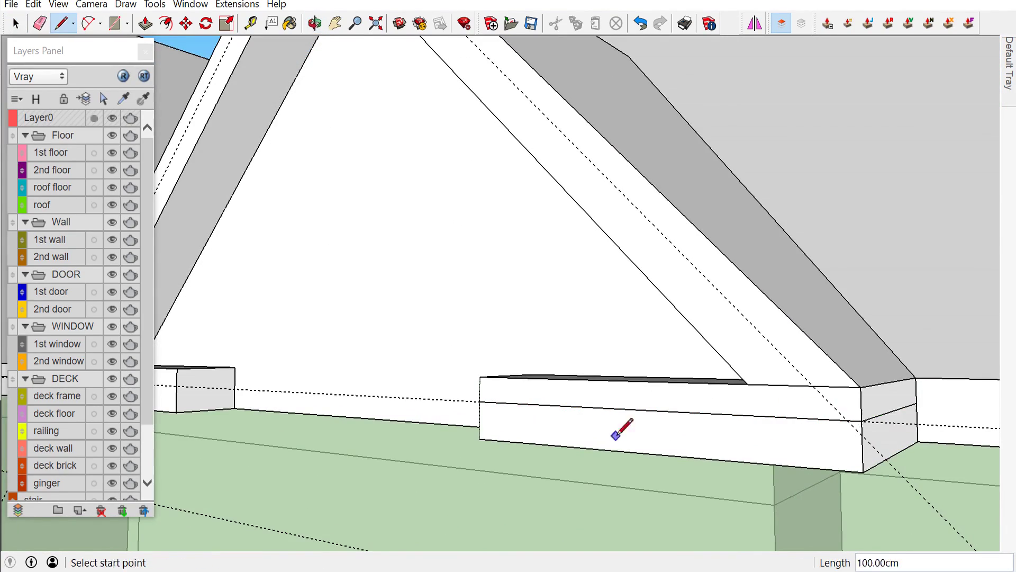
scroll(695, 427, "down", 5)
scroll(500, 404, "down", 3)
mouse_move(760, 413)
middle_mouse_down()
mouse_move(527, 409)
mouse_move(659, 362)
mouse_move(204, 437)
middle_mouse_up()
scroll(205, 438, "up", 3)
left_click(463, 417)
scroll(220, 415, "up", 3)
left_click(247, 454)
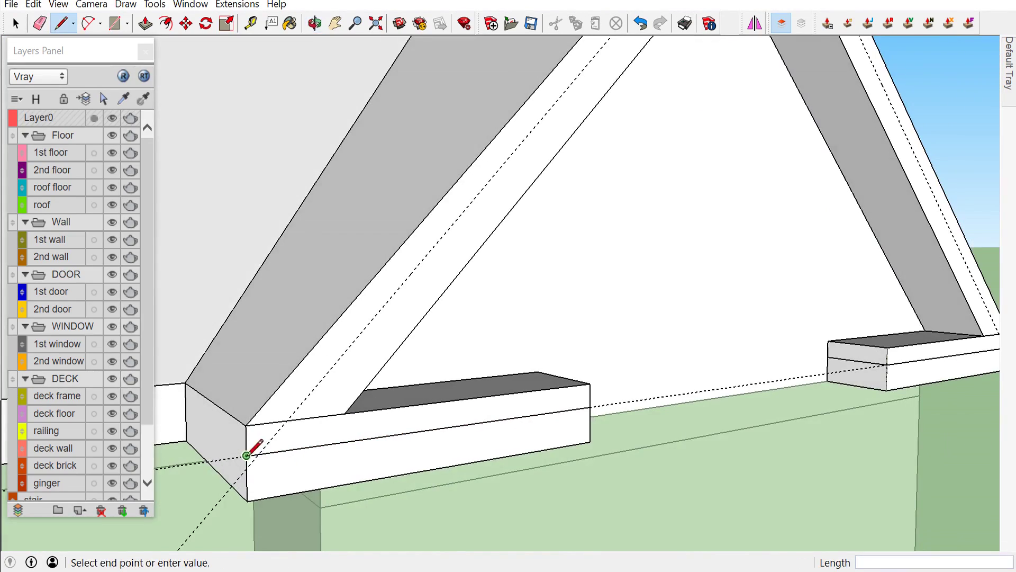
Orbit toward the dormer base and start a line across its lower strip
middle_click_drag(186, 404, 174, 485)
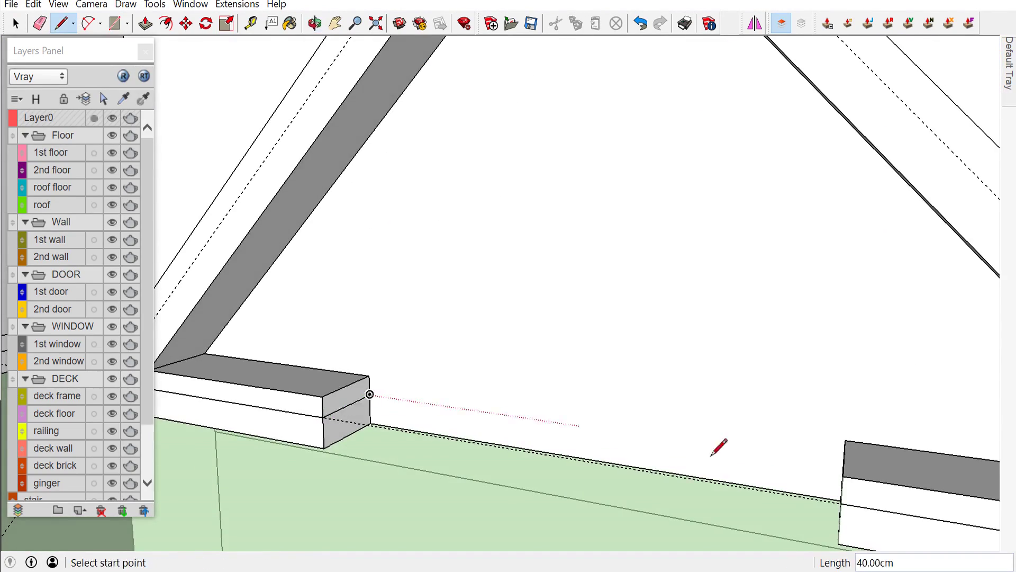
key("space")
scroll(704, 490, "down", 5)
scroll(444, 440, "up", 3)
scroll(424, 415, "up", 3)
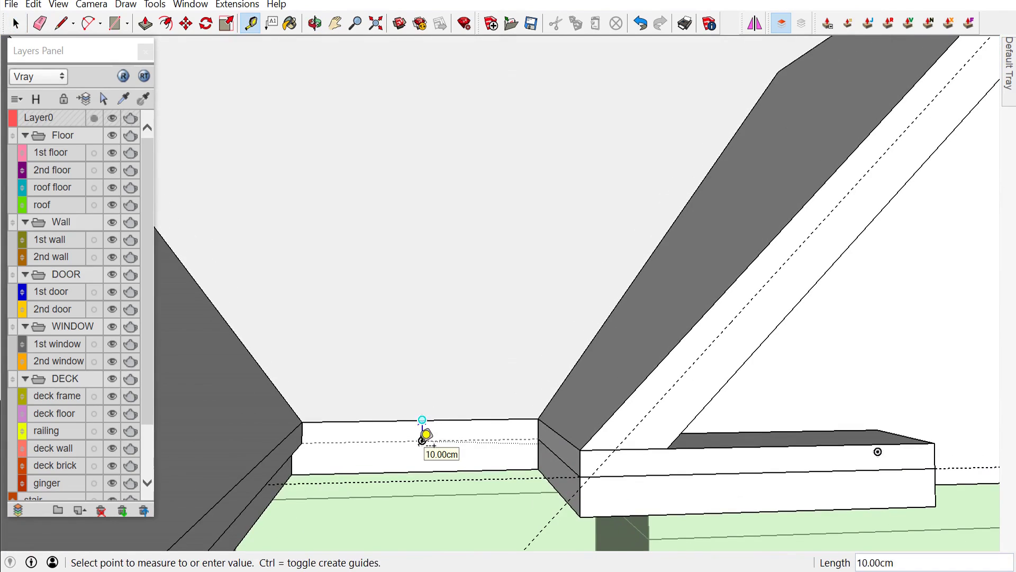
left_click_drag(300, 436, 311, 449)
key("l")
left_click(301, 441)
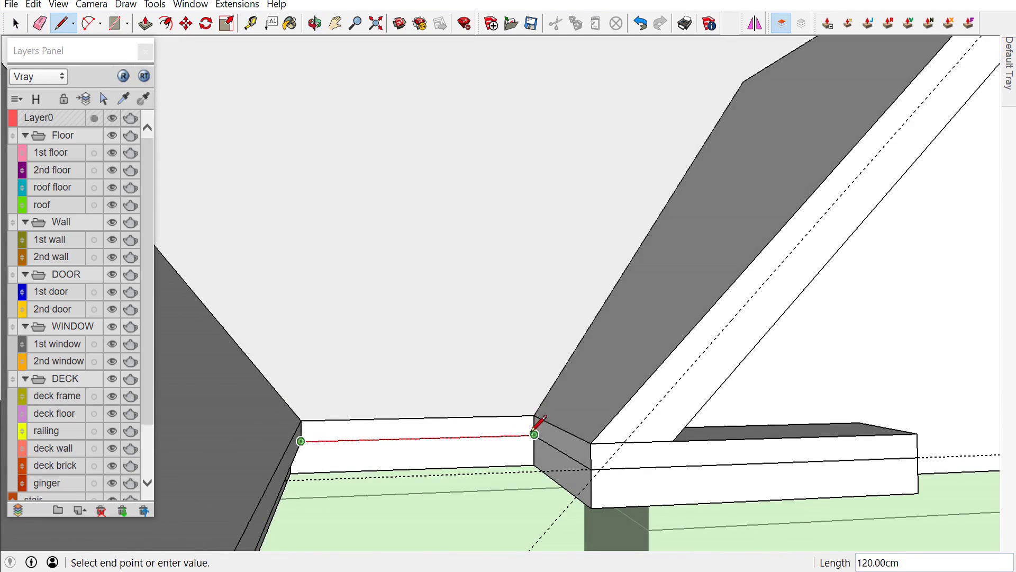
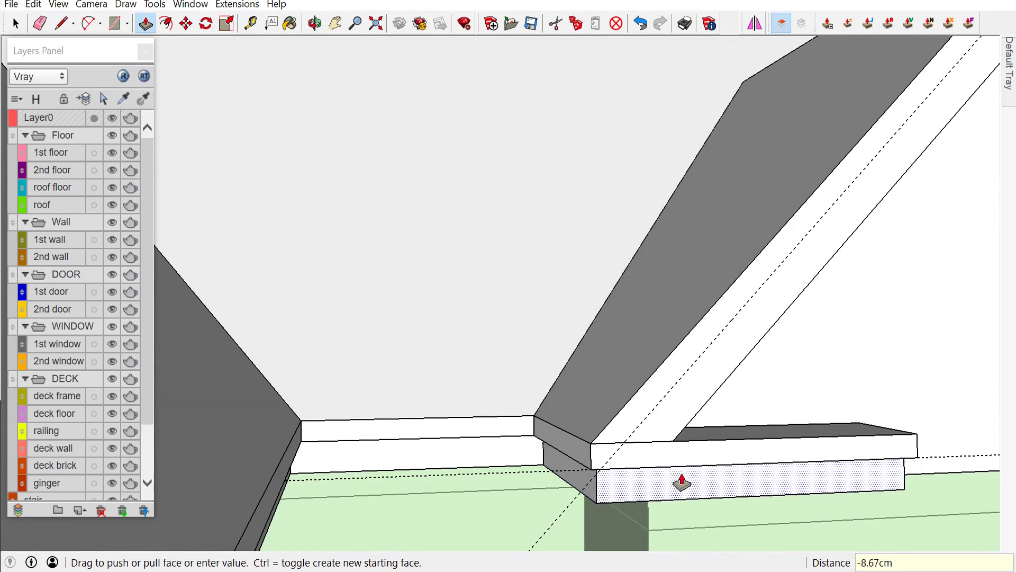
Push the first board end under the gable back by 5 cm
middle_click_drag(577, 500, 944, 489)
key("Return")
scroll(900, 466, "down", 5)
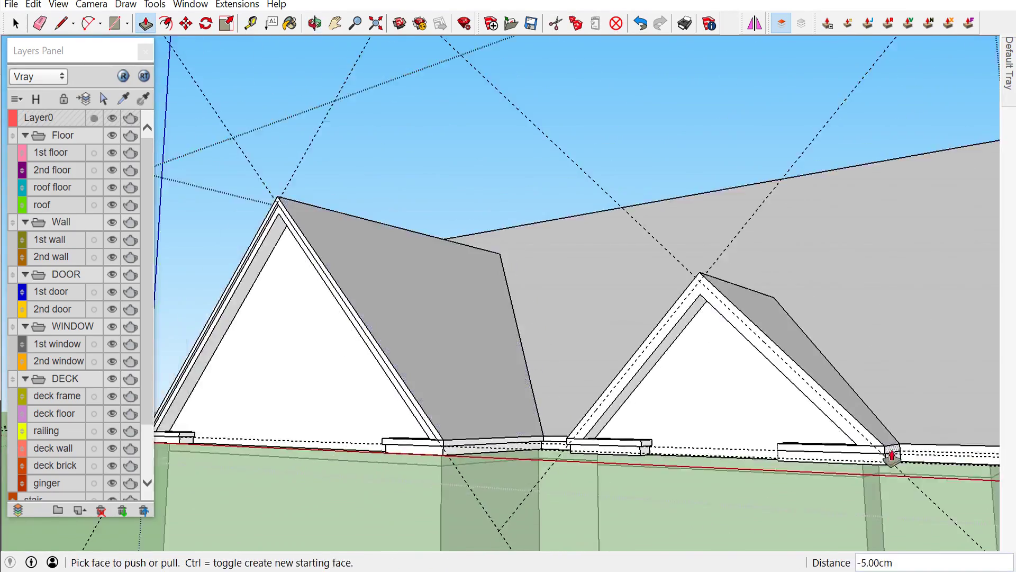
scroll(778, 446, "up", 3)
scroll(664, 470, "up", 3)
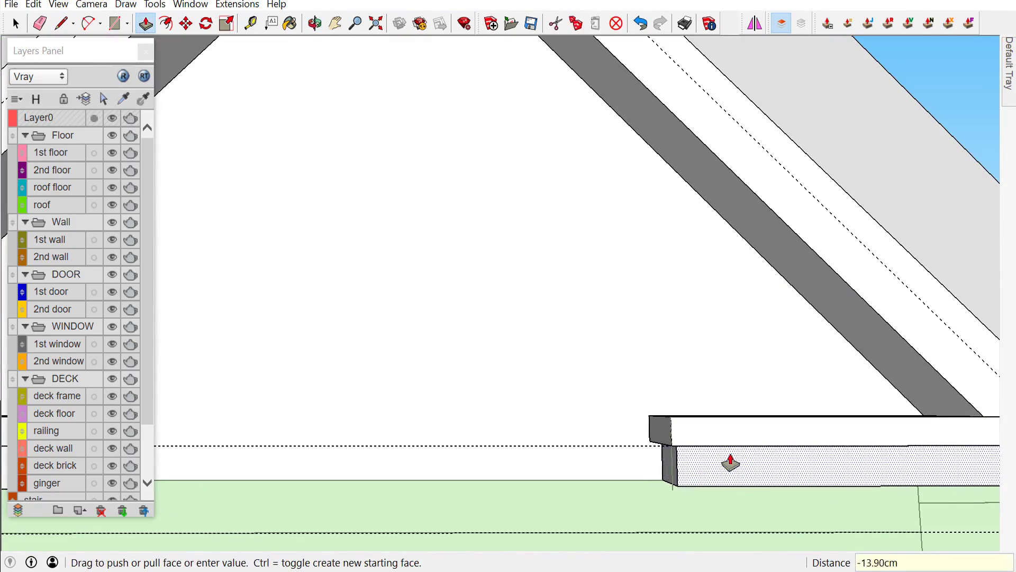
scroll(730, 462, "down", 5)
middle_click_drag(716, 462, 964, 459)
scroll(815, 476, "up", 4)
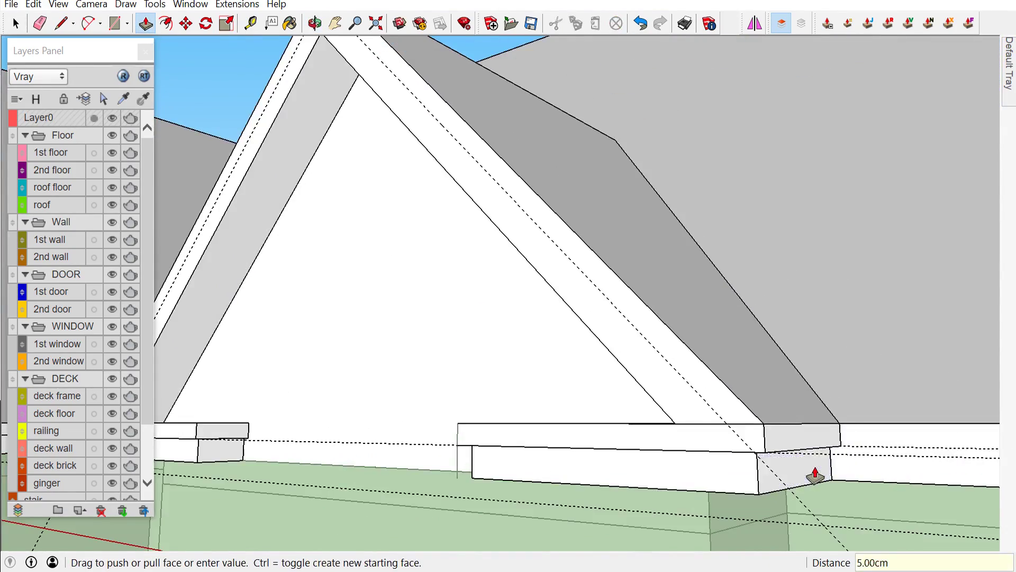
middle_click_drag(815, 475, 625, 472)
scroll(583, 462, "up", 4)
key("space")
key("space")
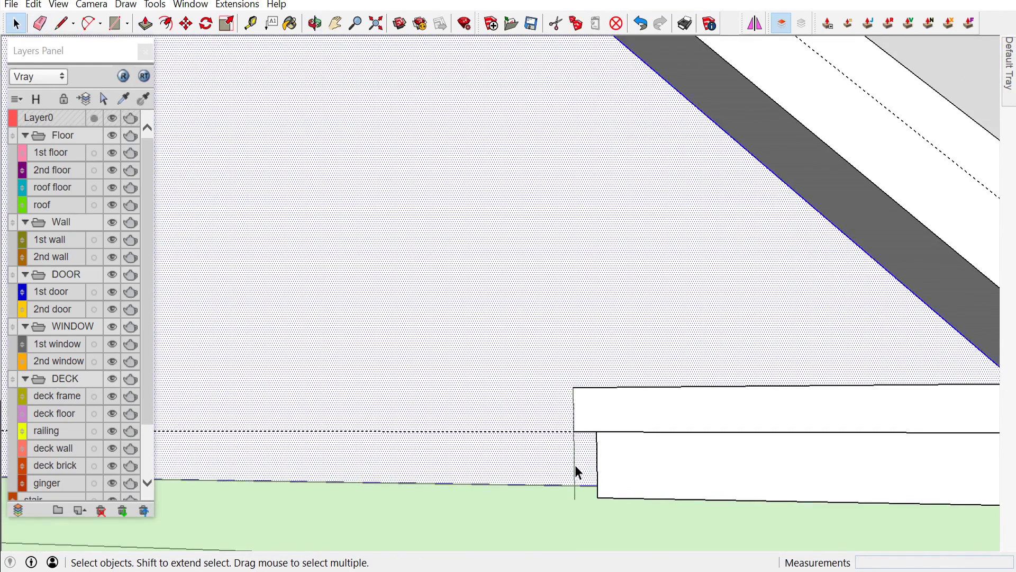
Push the next gable board face back by 5 cm
scroll(575, 465, "down", 5)
scroll(561, 467, "up", 3)
scroll(568, 477, "up", 1)
scroll(565, 471, "down", 1)
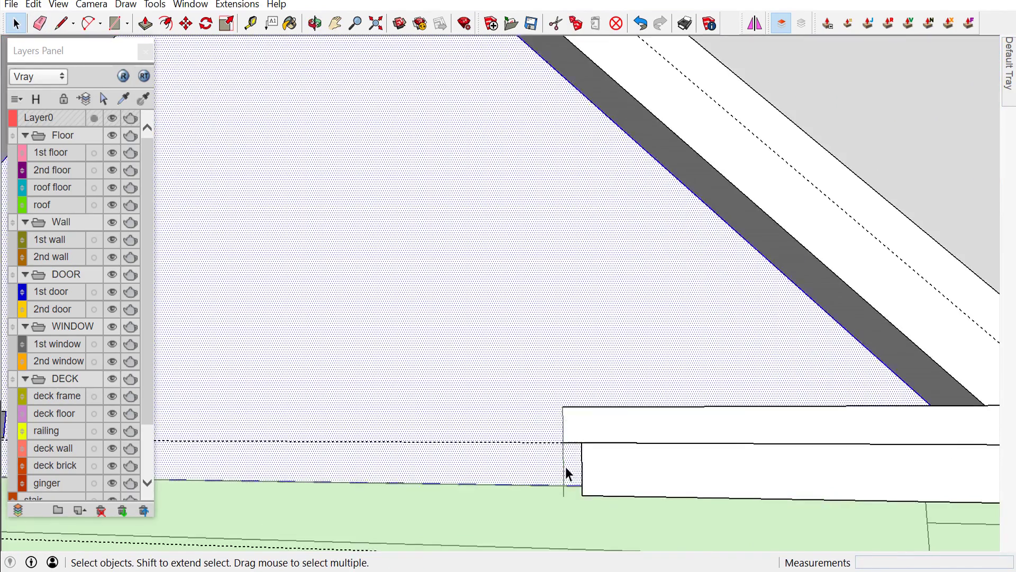
scroll(558, 476, "down", 2)
scroll(749, 306, "down", 3)
scroll(757, 258, "down", 1)
scroll(757, 264, "down", 2)
scroll(683, 270, "down", 3)
scroll(675, 283, "up", 3)
scroll(678, 294, "up", 4)
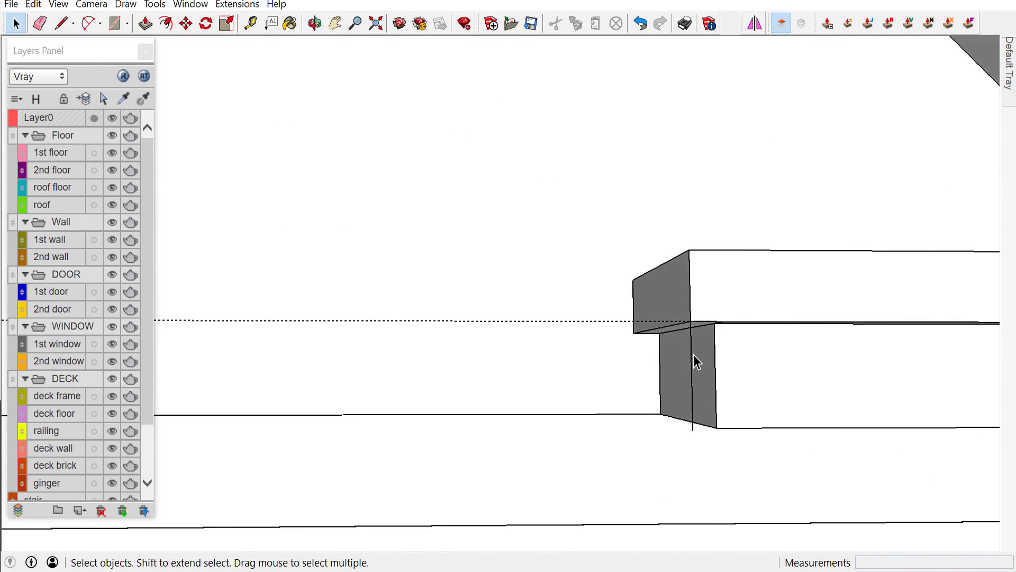
scroll(699, 357, "down", 2)
scroll(794, 350, "down", 3)
middle_click_drag(853, 344, 656, 352)
scroll(513, 334, "up", 4)
scroll(525, 334, "down", 3)
scroll(550, 336, "up", 3)
left_click(571, 342)
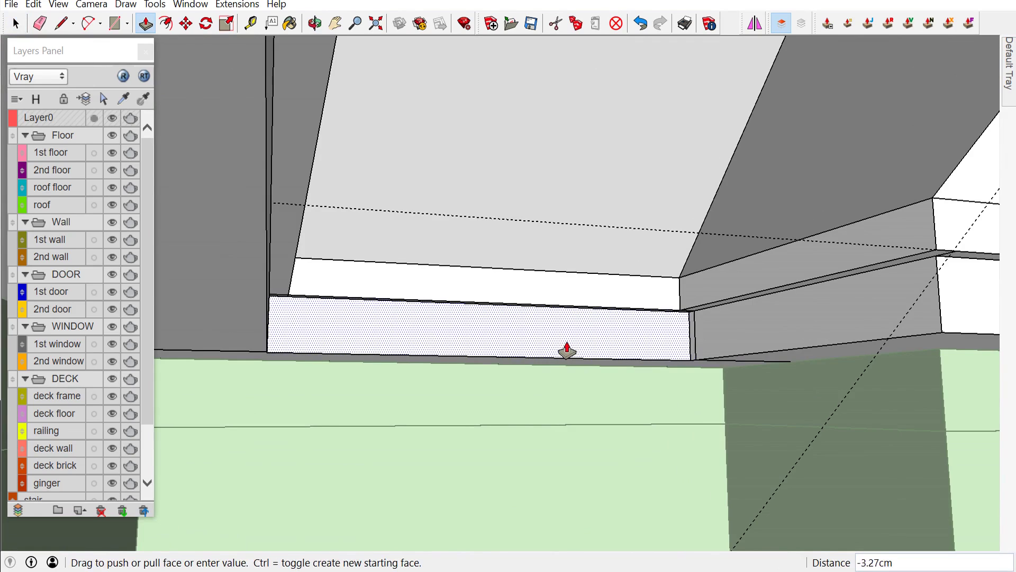
type("5")
key("Return")
Erase the stray edges left on the trimmed board ends
key("e")
scroll(556, 302, "down", 3)
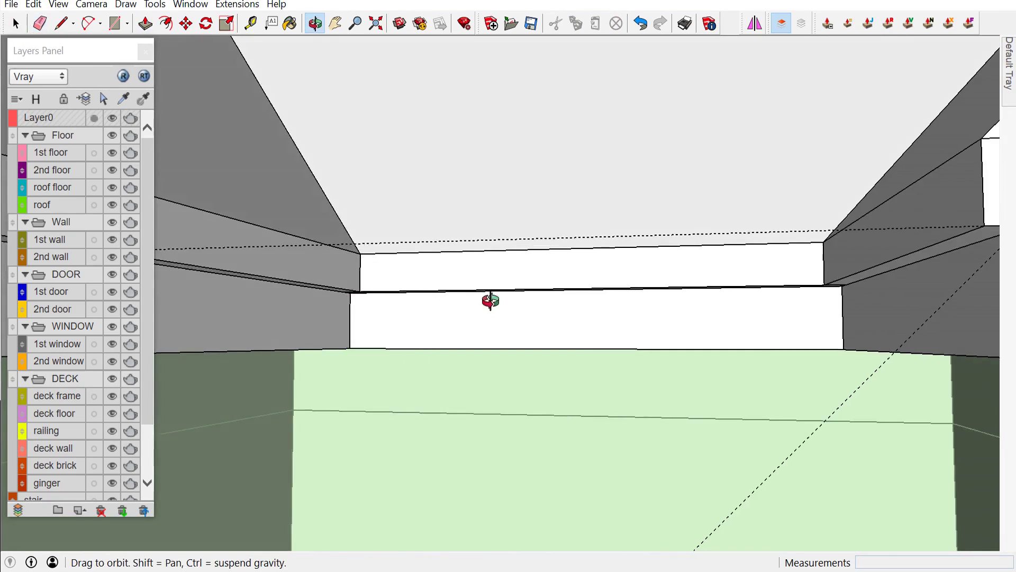
scroll(345, 291, "up", 2)
scroll(365, 279, "down", 1)
mouse_move(365, 279)
middle_mouse_down()
mouse_move(958, 256)
mouse_move(365, 258)
mouse_move(320, 335)
middle_mouse_up()
scroll(334, 339, "up", 1)
scroll(334, 339, "down", 2)
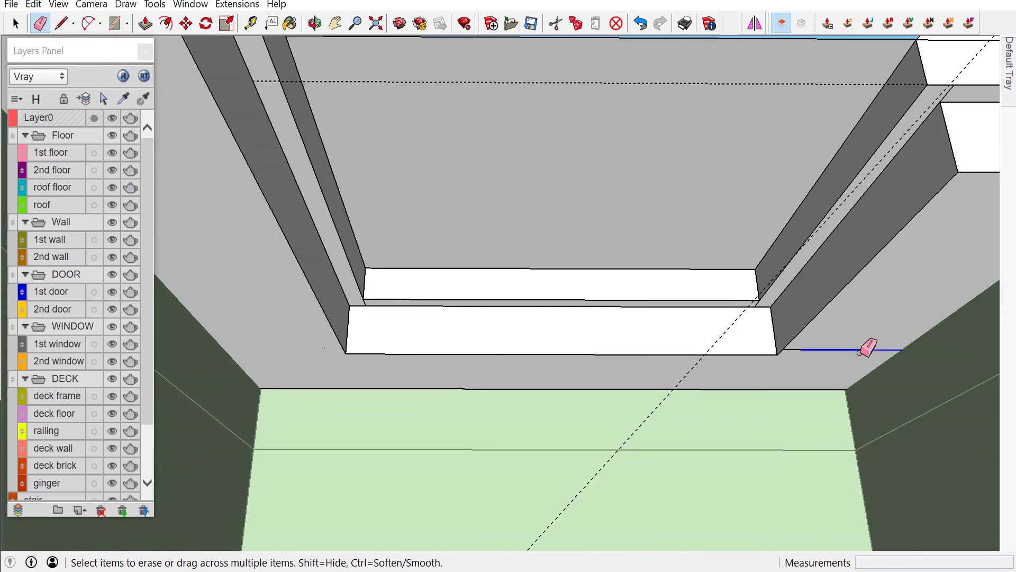
scroll(799, 348, "up", 1)
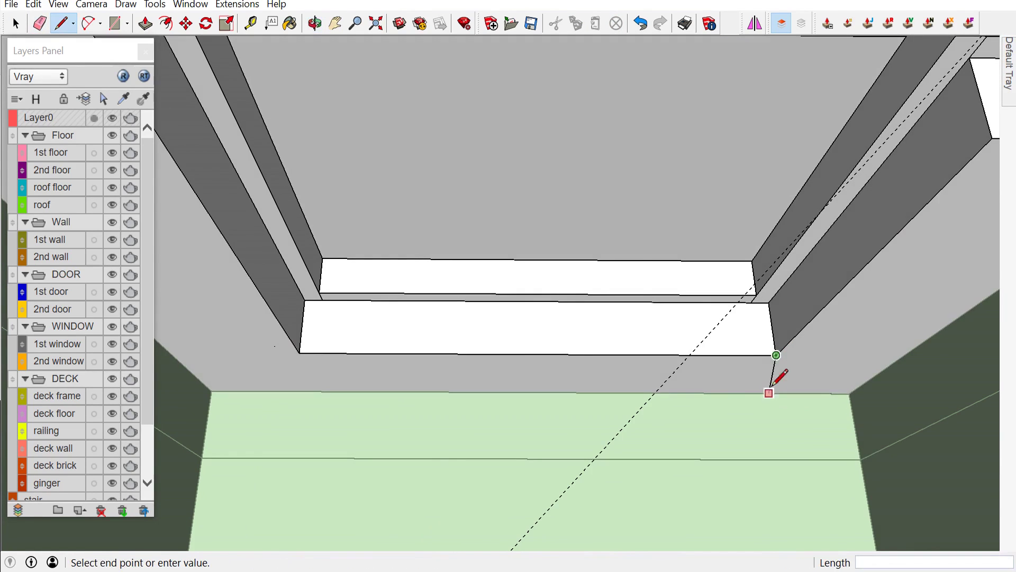
mouse_move(331, 376)
middle_mouse_down()
mouse_move(559, 295)
mouse_move(517, 381)
middle_mouse_up()
scroll(647, 341, "down", 3)
scroll(400, 492, "up", 3)
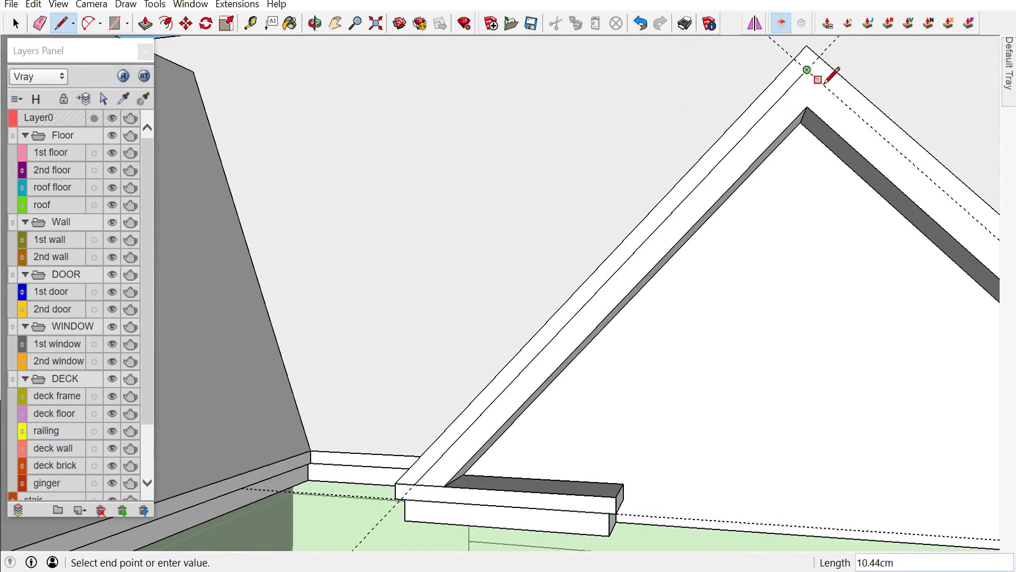
scroll(975, 221, "down", 3)
scroll(965, 248, "up", 4)
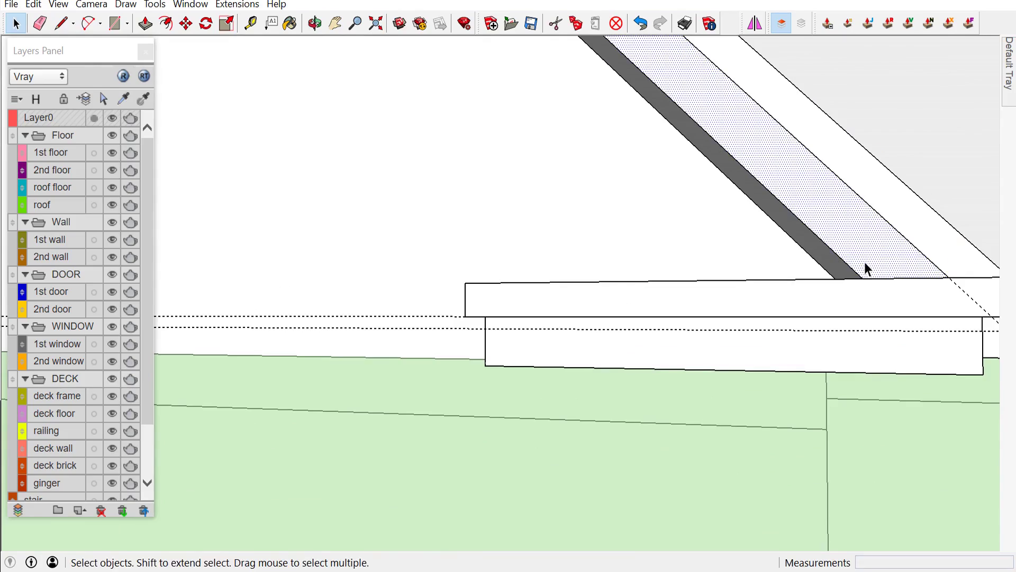
scroll(841, 255, "down", 3)
mouse_move(667, 424)
middle_mouse_down()
mouse_move(633, 374)
mouse_move(475, 404)
mouse_move(450, 339)
mouse_move(438, 334)
middle_mouse_up()
scroll(450, 339, "down", 3)
scroll(438, 334, "up", 5)
scroll(722, 329, "up", 3)
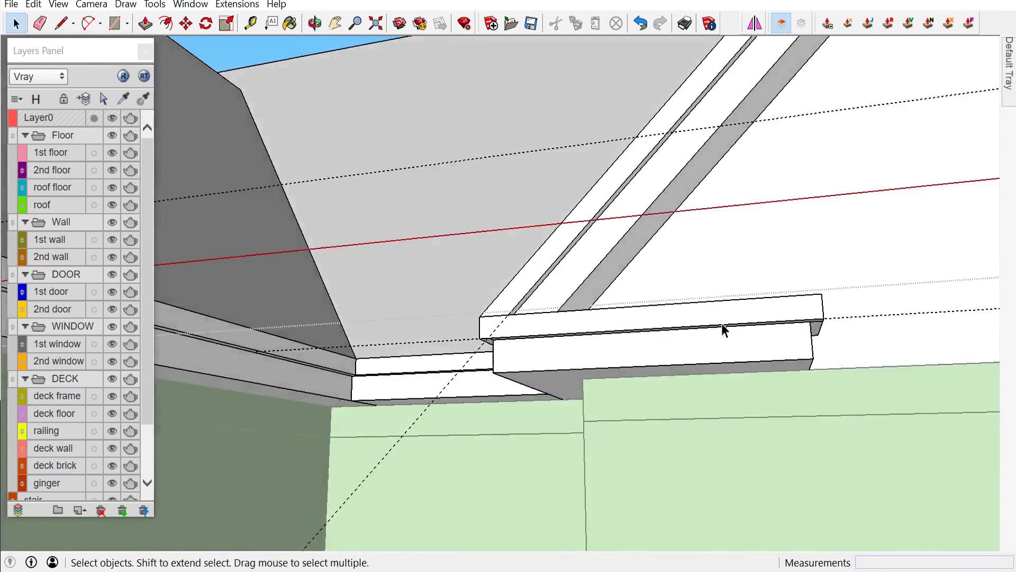
scroll(808, 305, "up", 3)
scroll(809, 305, "down", 2)
key("e")
scroll(803, 291, "down", 3)
scroll(755, 288, "down", 4)
mouse_move(755, 288)
middle_mouse_down()
mouse_move(595, 381)
mouse_move(744, 304)
middle_mouse_up()
scroll(613, 409, "down", 3)
key("space")
scroll(440, 420, "up", 4)
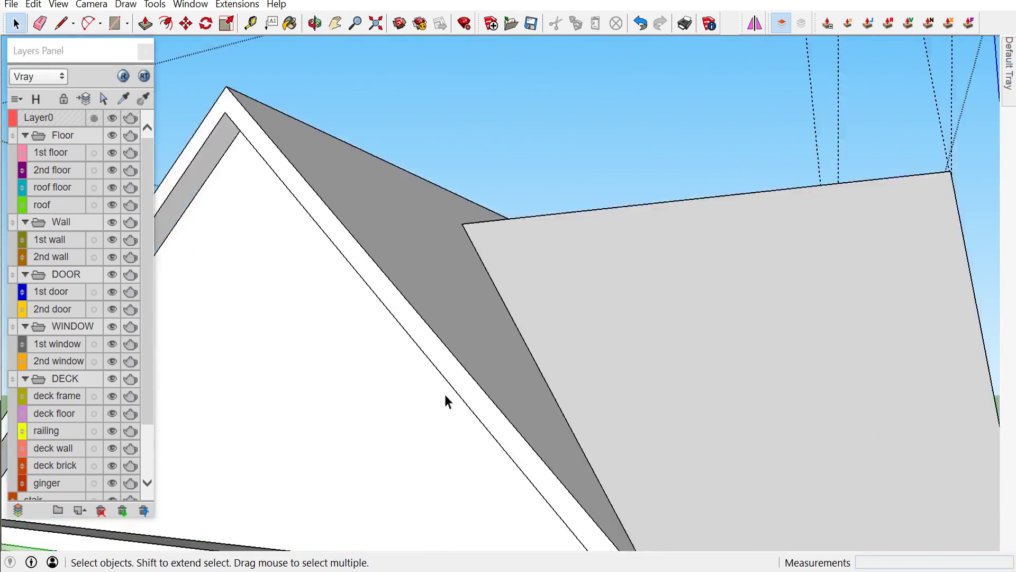
Measure from the roof edge and gable corner edge to locate the cornice return
scroll(473, 374, "up", 3)
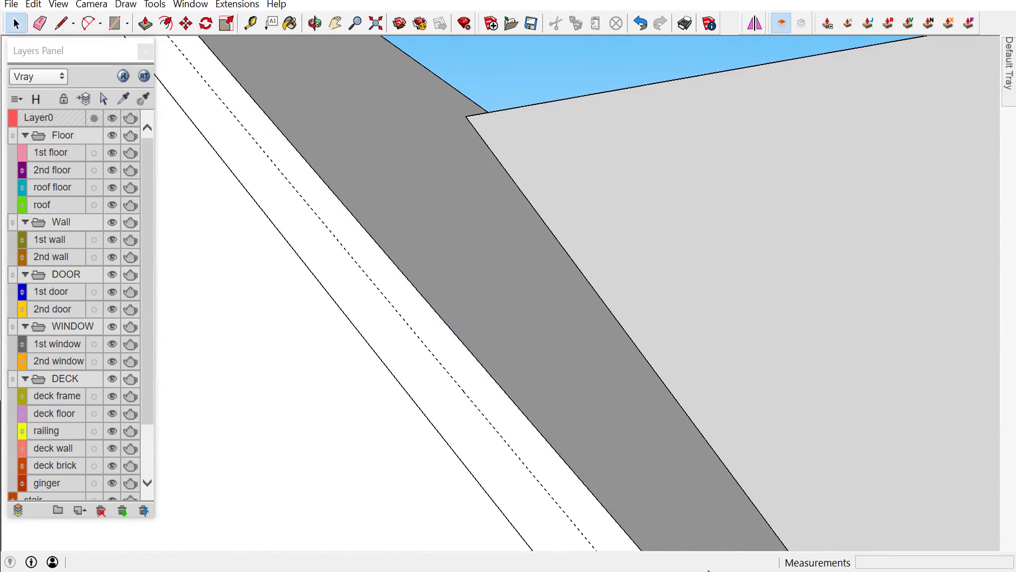
key("space")
scroll(233, 407, "down", 4)
key("t")
scroll(286, 268, "up", 5)
left_click(286, 268)
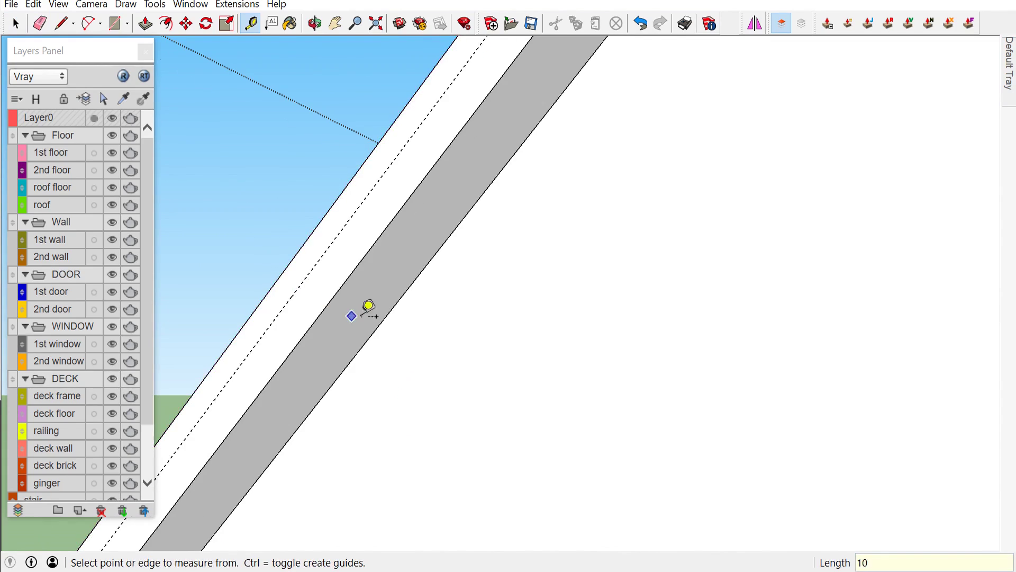
scroll(579, 390, "down", 4)
scroll(501, 456, "up", 4)
scroll(438, 445, "up", 1)
scroll(408, 443, "down", 3)
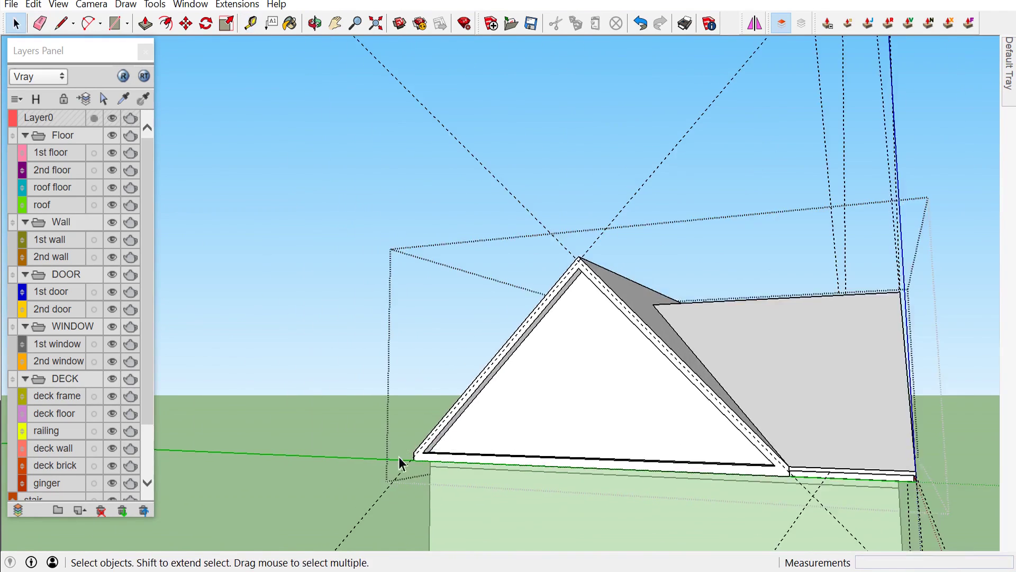
key("space")
scroll(415, 450, "up", 4)
scroll(385, 441, "up", 2)
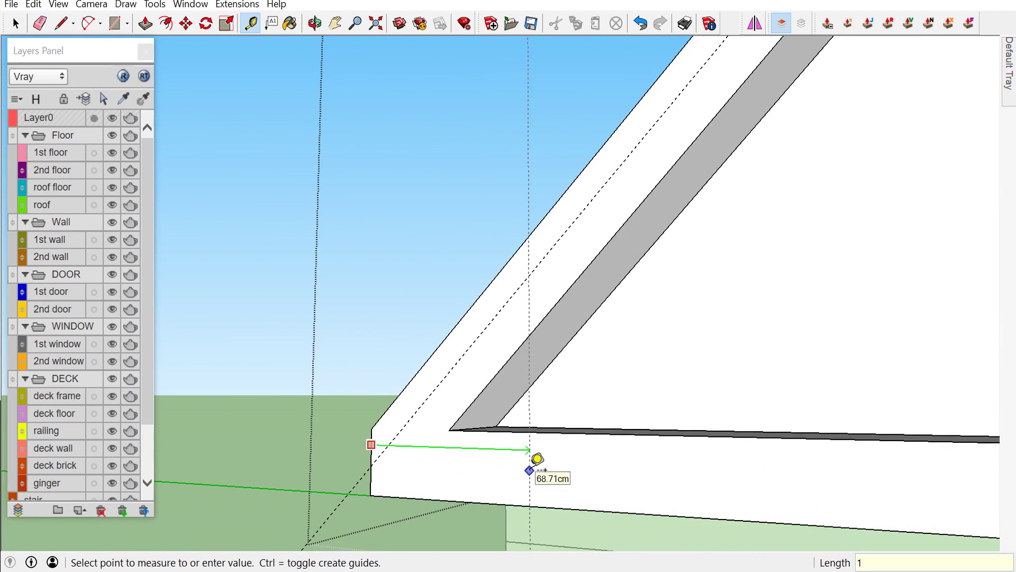
key("Escape")
scroll(524, 460, "down", 2)
scroll(739, 486, "down", 4)
scroll(772, 382, "up", 5)
scroll(789, 377, "up", 1)
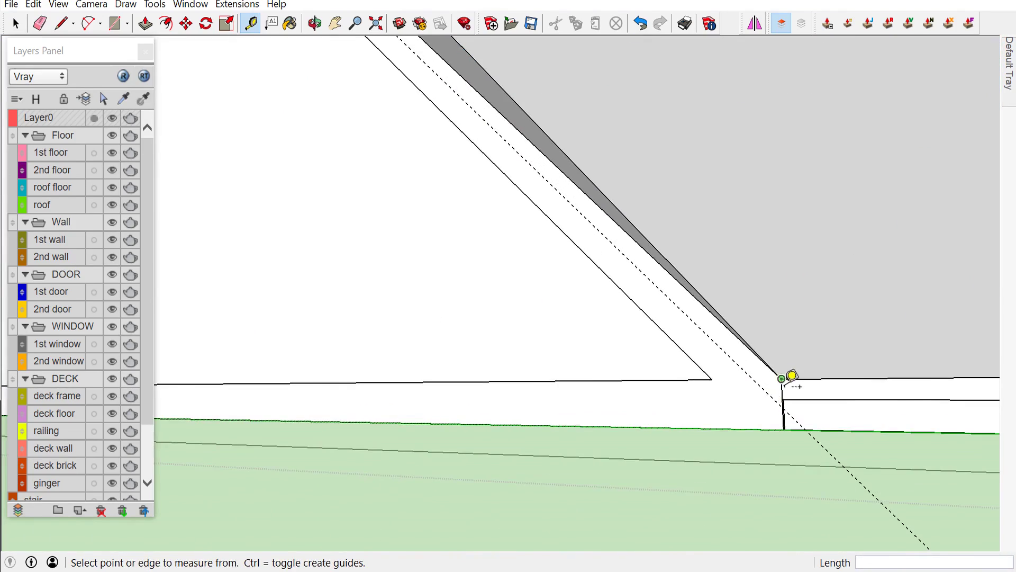
left_click(782, 387)
scroll(783, 388, "up", 3)
key("space")
scroll(613, 420, "down", 5)
scroll(545, 420, "up", 5)
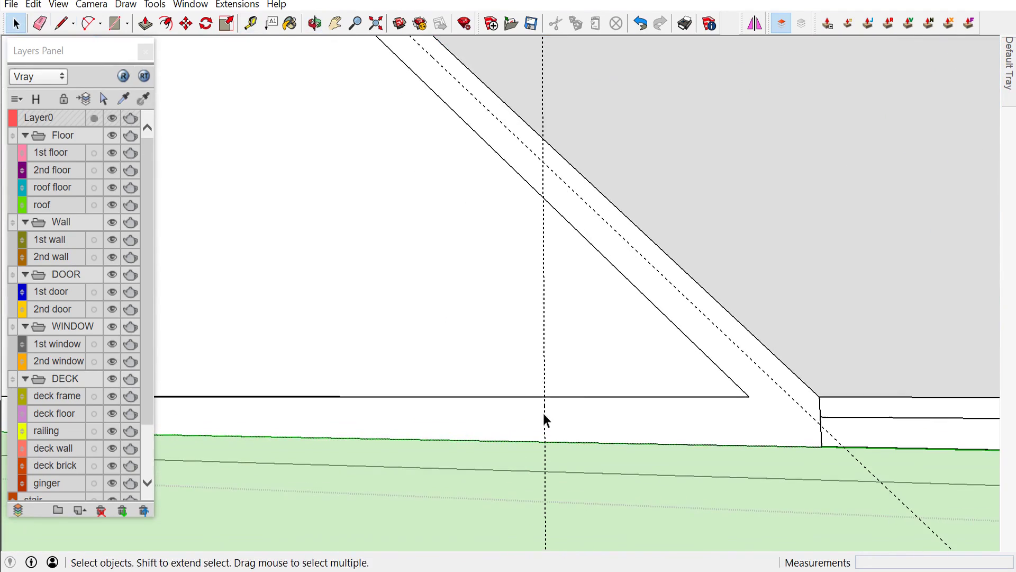
key("Escape")
scroll(657, 404, "down", 3)
scroll(288, 399, "up", 5)
Start a line at the guide and push the board face back, leaving a short return
left_click(285, 372)
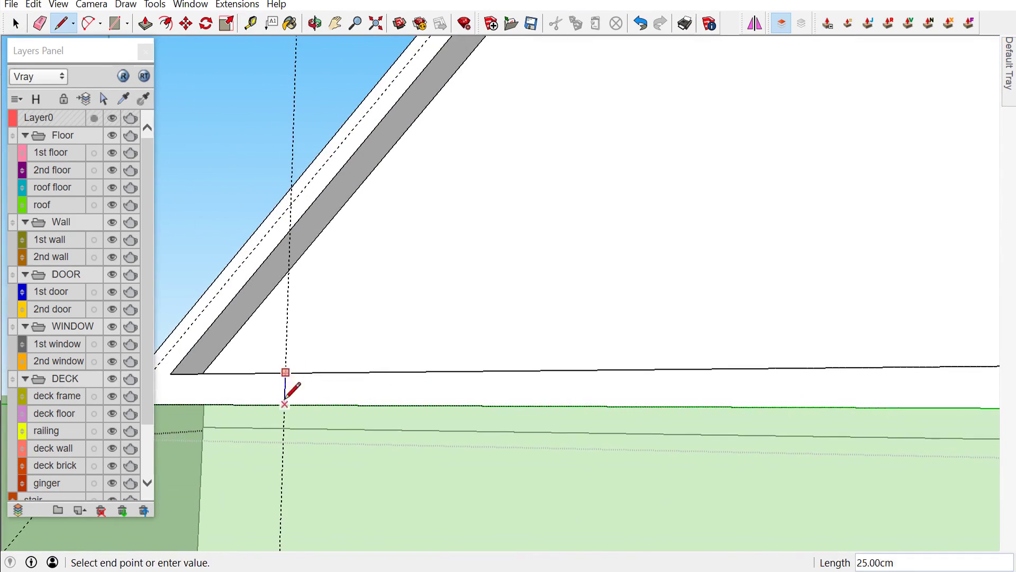
key("e")
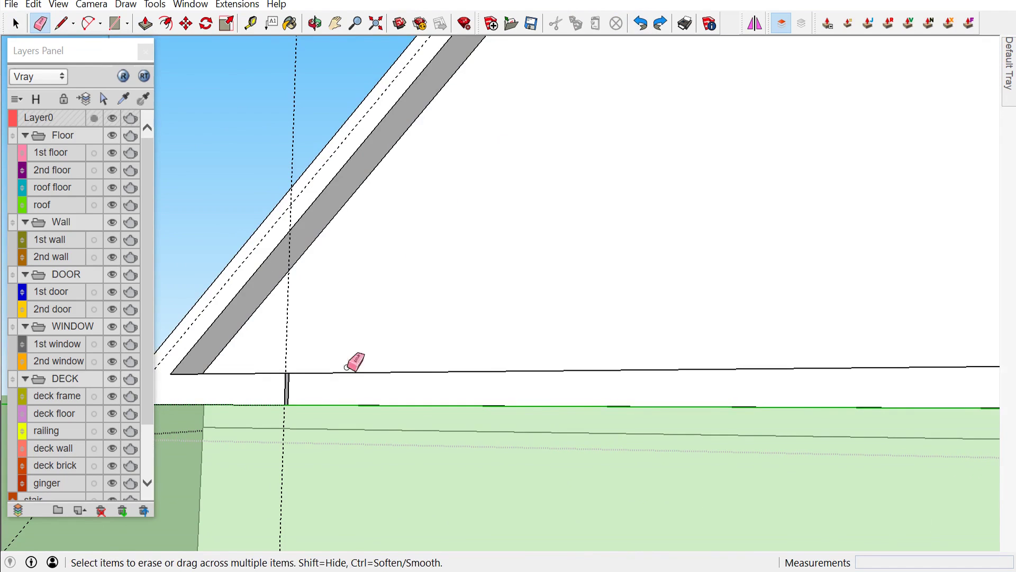
middle_click_drag(397, 254, 370, 431)
key("space")
key("p")
left_click_drag(386, 397, 453, 391)
key("space")
scroll(464, 386, "down", 3)
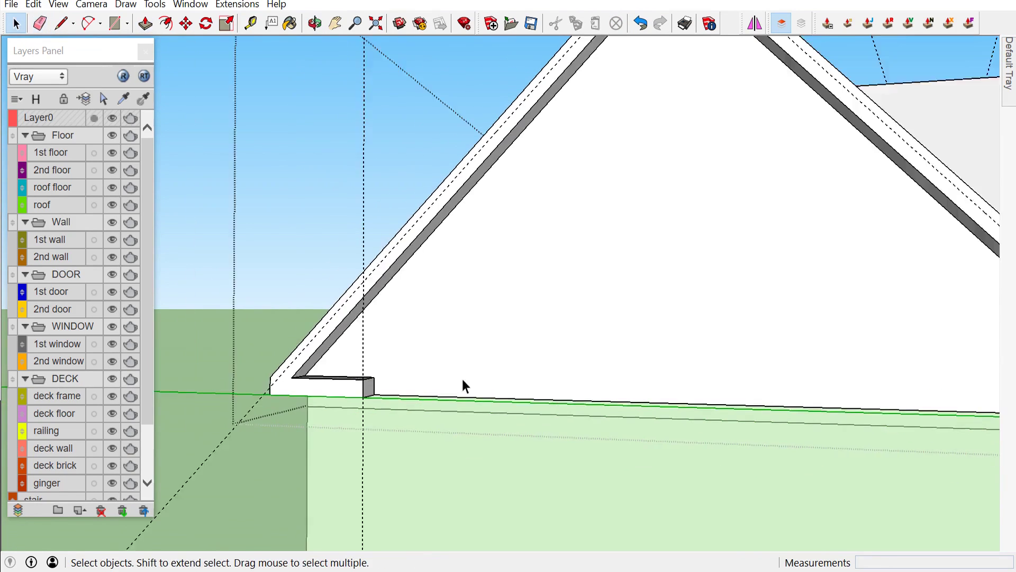
scroll(311, 381, "up", 5)
Draw a line across the board top at the corner and place a guide 10 cm from the box edge
key("l")
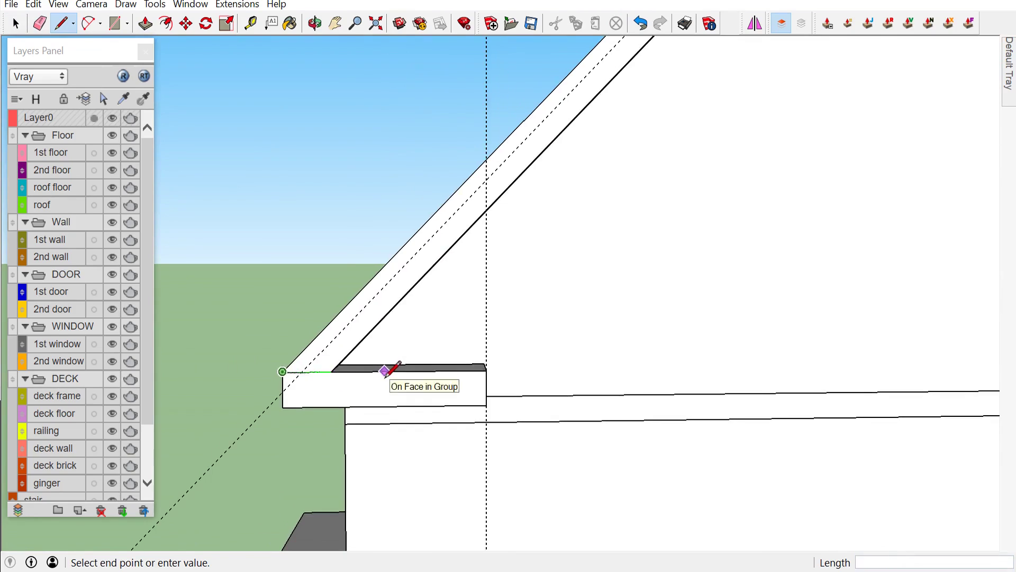
scroll(384, 371, "down", 4)
scroll(545, 404, "up", 5)
left_click(586, 370)
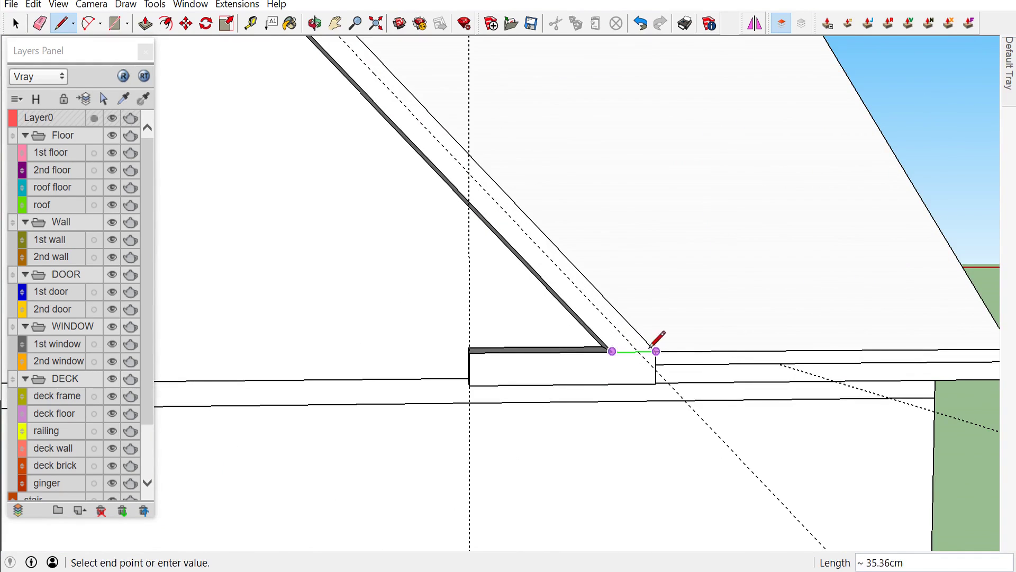
key("t")
scroll(548, 364, "up", 1)
left_click(540, 350)
key("Return")
scroll(553, 365, "down", 4)
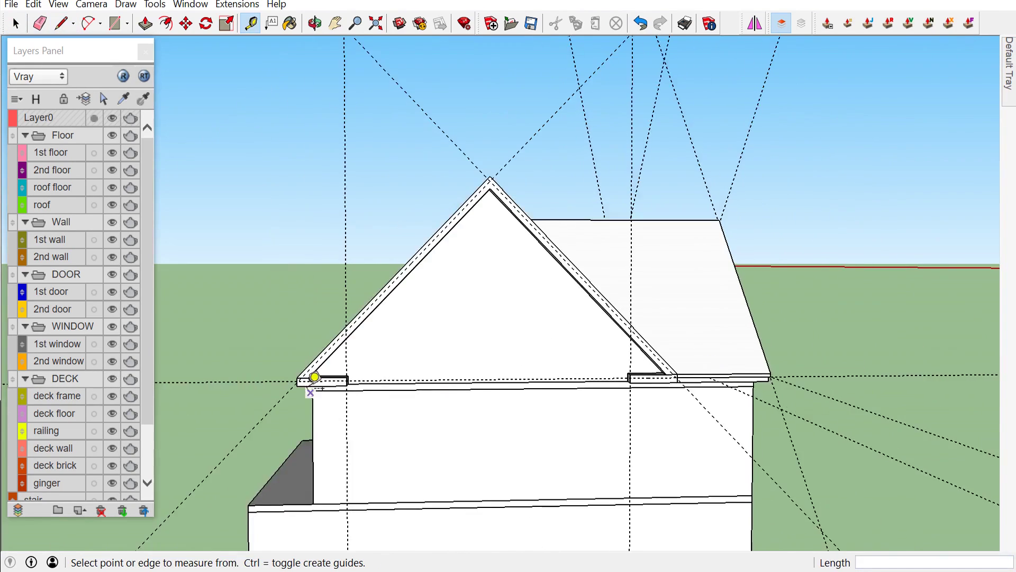
scroll(306, 379, "up", 5)
left_click(310, 338)
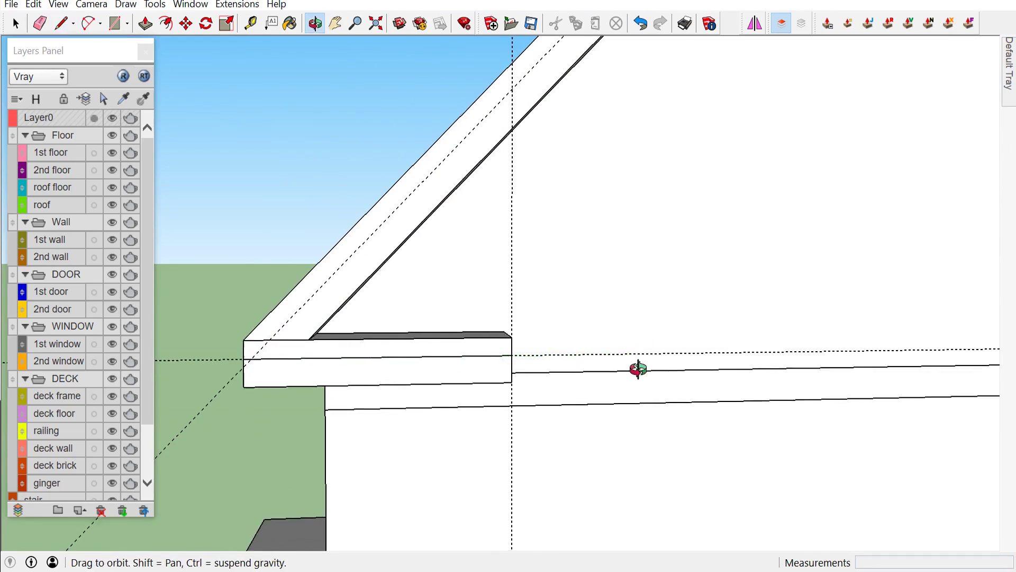
Draw a line at the left eave corner joining the ledge top to the rake trim
key("l")
left_click(638, 369)
scroll(602, 386, "down", 4)
scroll(281, 356, "up", 4)
scroll(284, 363, "down", 4)
scroll(282, 365, "up", 5)
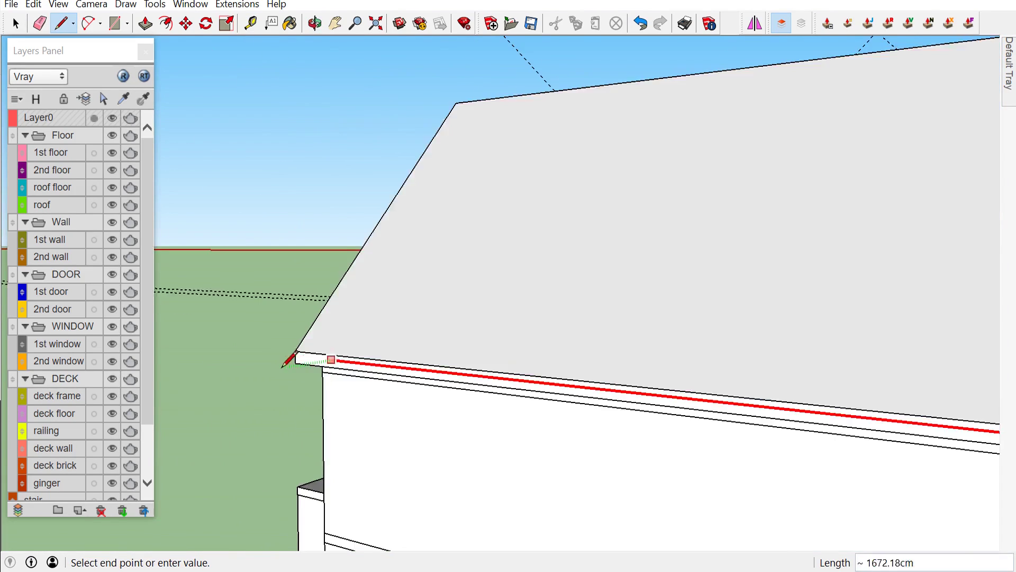
scroll(286, 360, "down", 1)
scroll(363, 357, "up", 2)
mouse_move(363, 357)
middle_mouse_down()
mouse_move(602, 438)
mouse_move(391, 380)
middle_mouse_up()
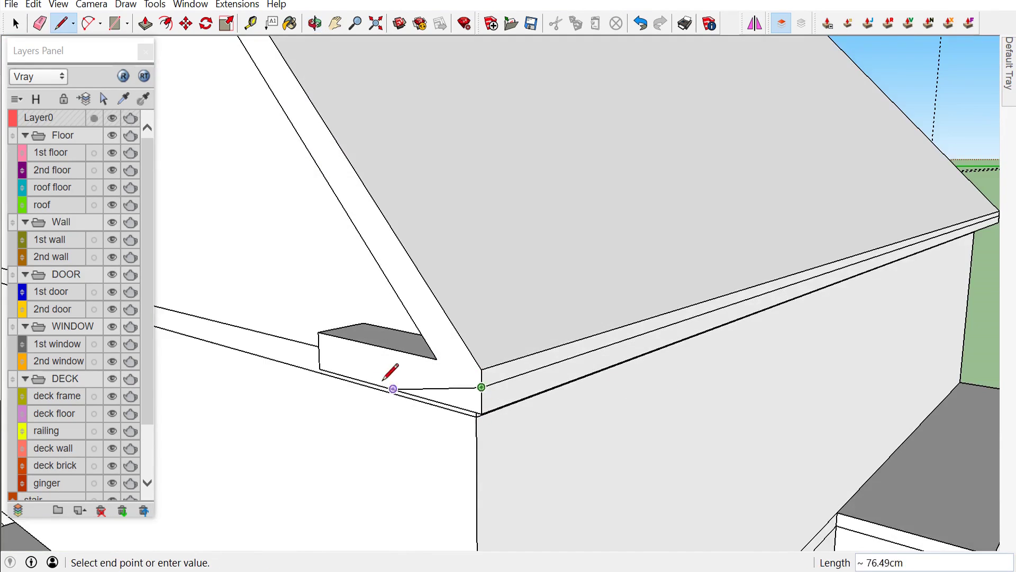
scroll(391, 380, "down", 2)
key("space")
scroll(443, 352, "down", 3)
middle_click_drag(443, 352, 470, 347)
scroll(458, 329, "up", 5)
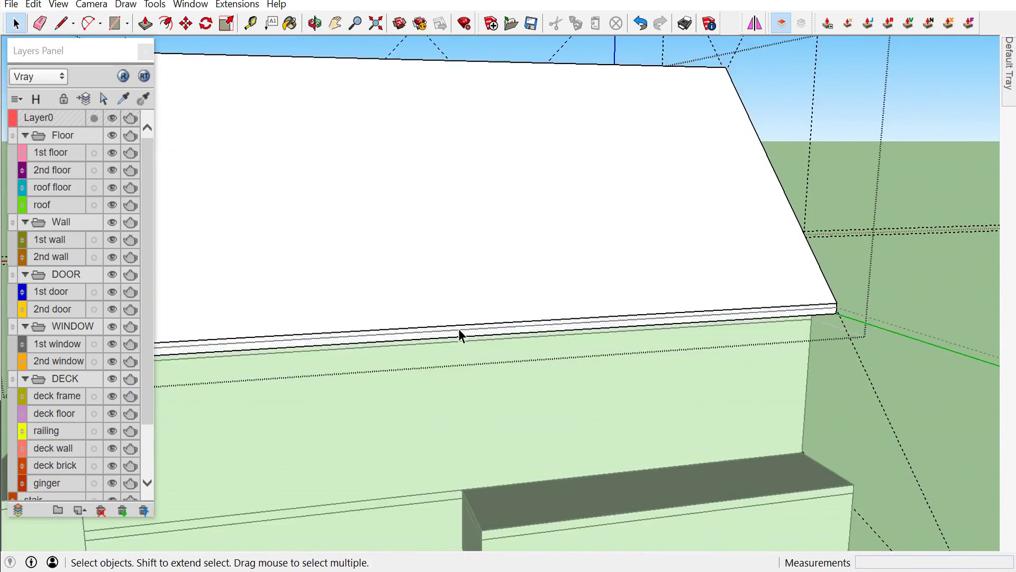
scroll(459, 329, "down", 3)
scroll(402, 260, "down", 3)
middle_click_drag(402, 260, 419, 281)
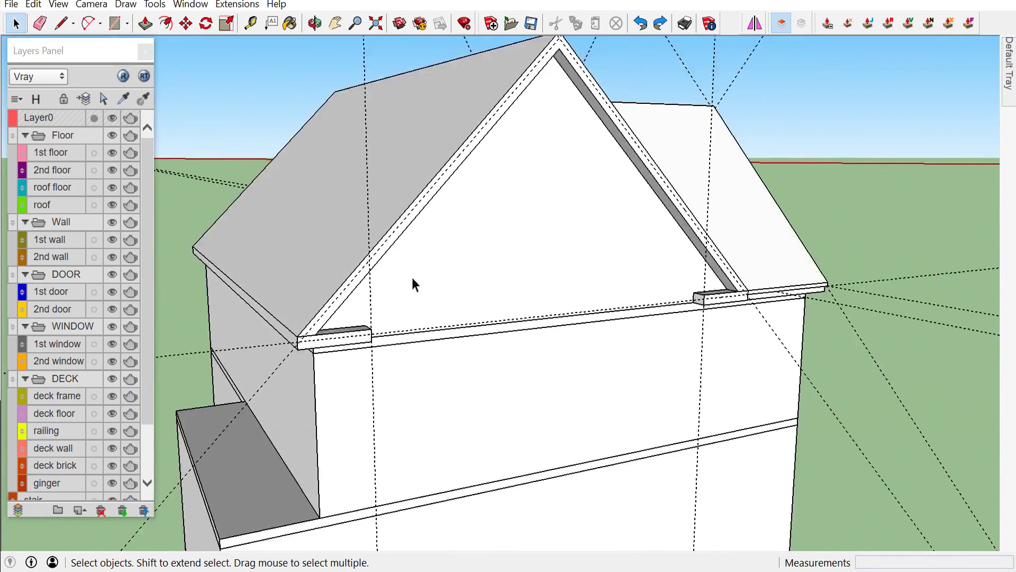
Draw a line along the eave edge to the cornice return block's front edge
scroll(398, 253, "up", 3)
scroll(370, 379, "up", 2)
left_click(364, 359)
scroll(220, 386, "down", 3)
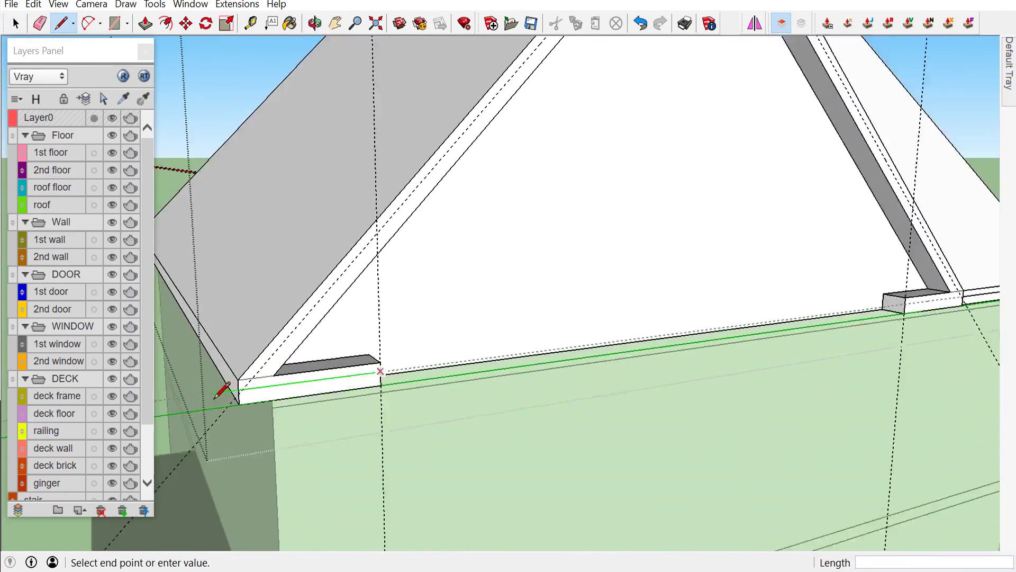
scroll(281, 368, "up", 3)
middle_click_drag(489, 364, 687, 361)
key("Escape")
scroll(415, 349, "down", 3)
scroll(254, 307, "up", 3)
left_click(412, 335)
scroll(391, 331, "up", 2)
left_click(279, 320)
middle_click_drag(279, 321, 757, 306)
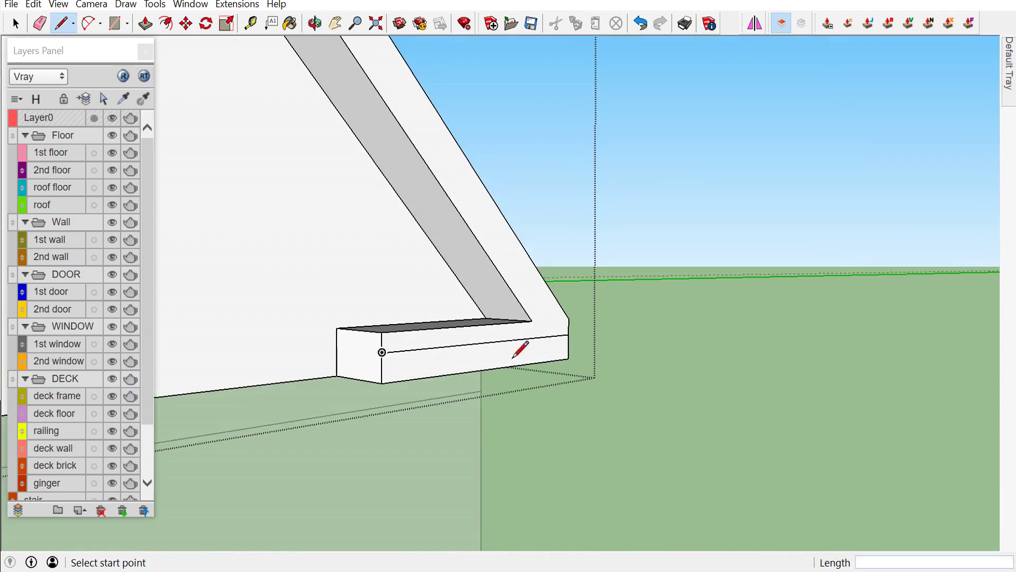
key("space")
scroll(355, 318, "down", 2)
scroll(370, 295, "down", 3)
mouse_move(481, 304)
middle_mouse_down()
mouse_move(203, 318)
mouse_move(656, 334)
middle_mouse_up()
scroll(537, 473, "down", 3)
scroll(357, 237, "up", 6)
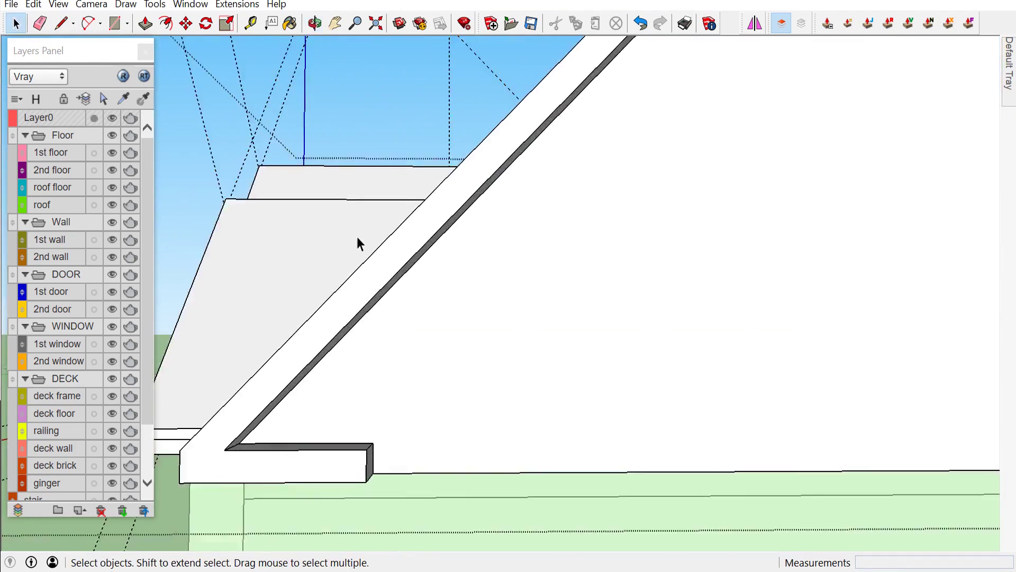
scroll(458, 258, "up", 2)
Place a construction guide 10 cm from the return block's edge
key("t")
left_click(460, 264)
type("10")
key("Return")
scroll(416, 318, "down", 3)
scroll(810, 257, "up", 5)
scroll(778, 290, "down", 3)
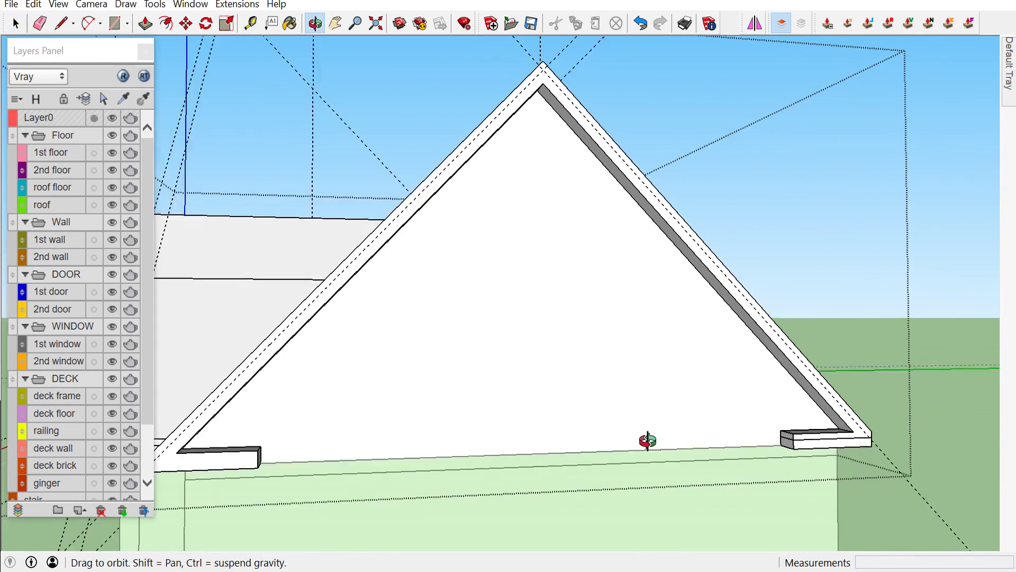
scroll(215, 429, "up", 5)
Draw a line across the return block's end face from its right corner
key("t")
mouse_move(296, 435)
middle_mouse_down()
mouse_move(469, 446)
mouse_move(365, 437)
middle_mouse_up()
key("space")
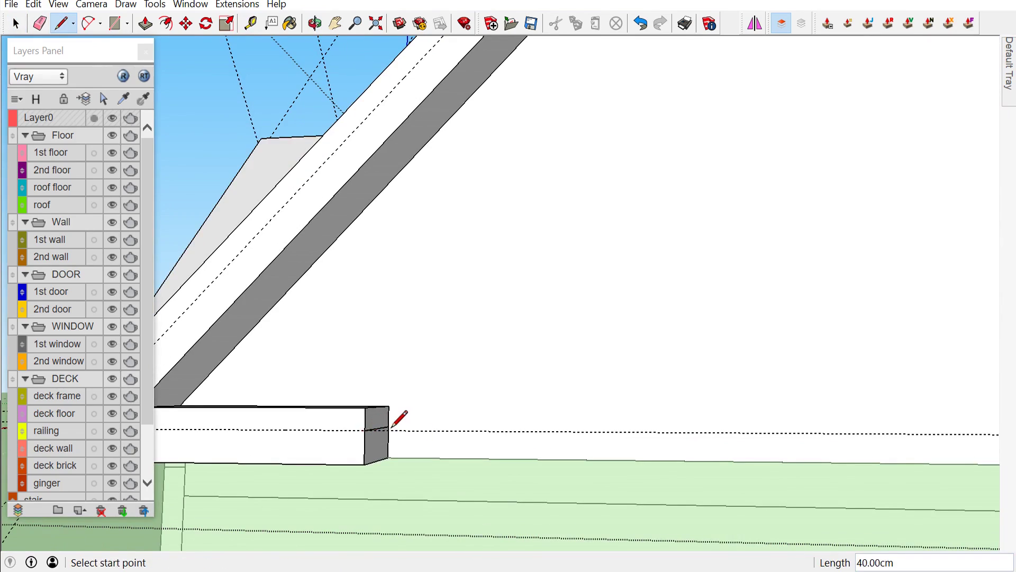
left_click(390, 427)
scroll(276, 422, "down", 3)
scroll(268, 422, "up", 2)
scroll(265, 422, "up", 2)
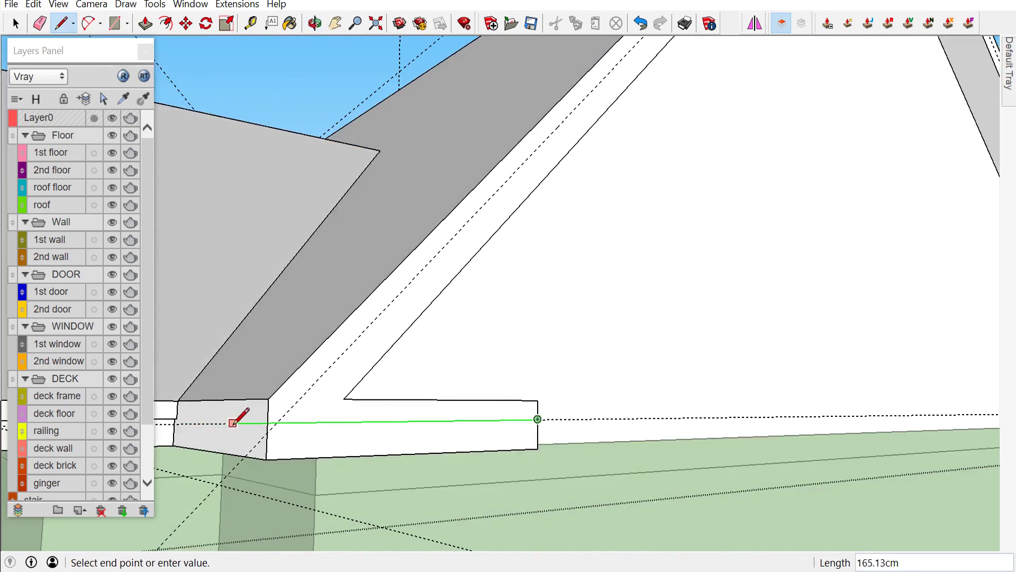
scroll(264, 421, "up", 2)
left_click(275, 417)
scroll(280, 416, "down", 1)
scroll(296, 418, "down", 2)
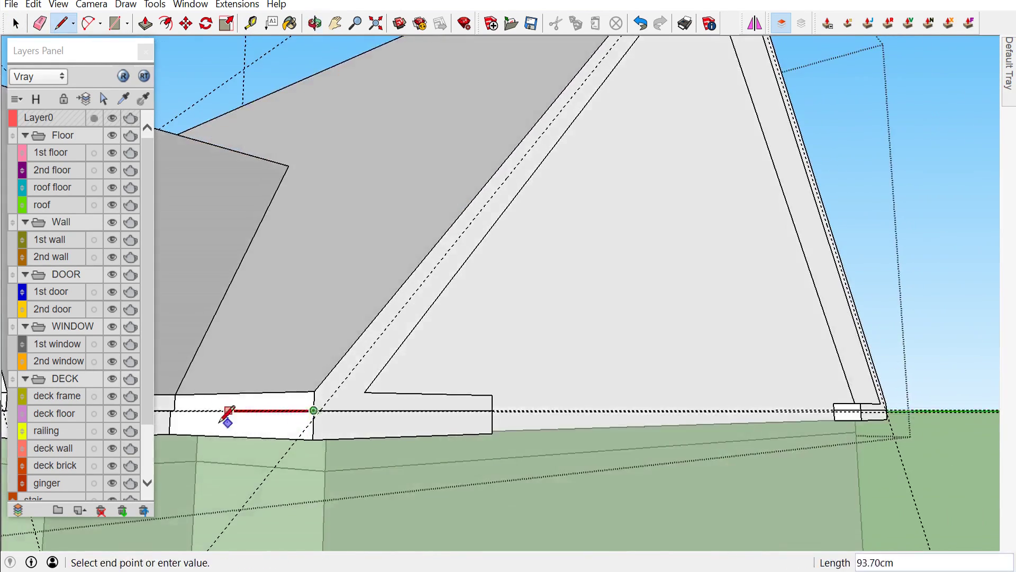
middle_click_drag(304, 418, 297, 423)
Add lines to the block's outer corner and lower edge, outlining the lower tier
key("space")
scroll(267, 458, "down", 2)
scroll(288, 419, "up", 3)
scroll(294, 426, "up", 2)
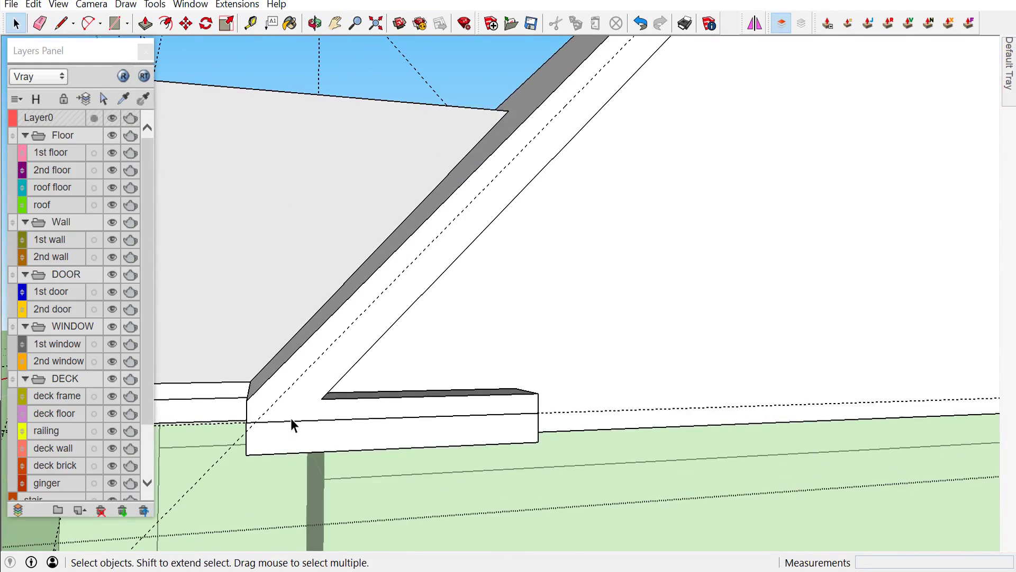
scroll(529, 381, "down", 3)
middle_click_drag(742, 363, 744, 370)
left_click(658, 347)
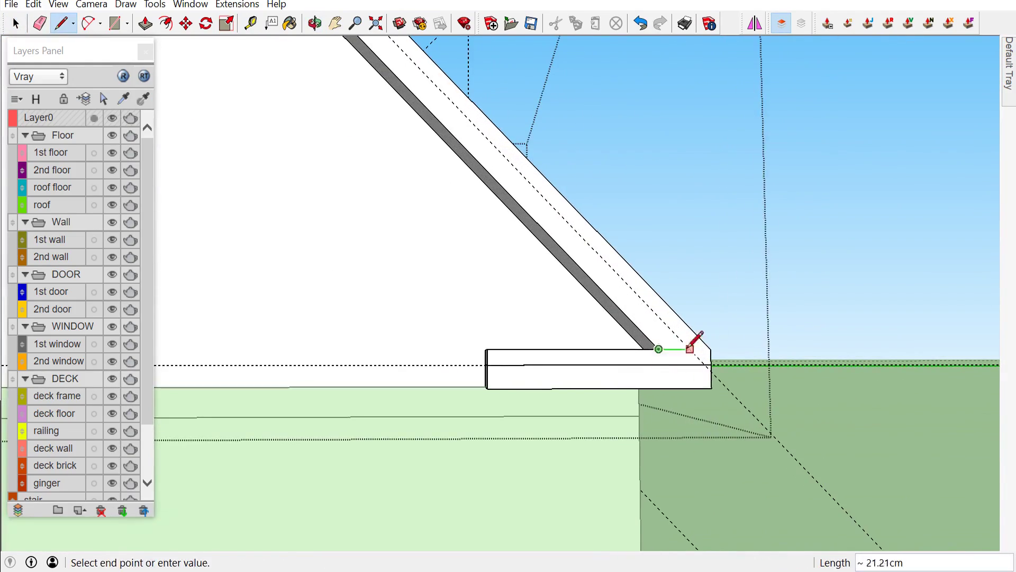
key("space")
scroll(635, 384, "up", 1)
scroll(671, 356, "down", 3)
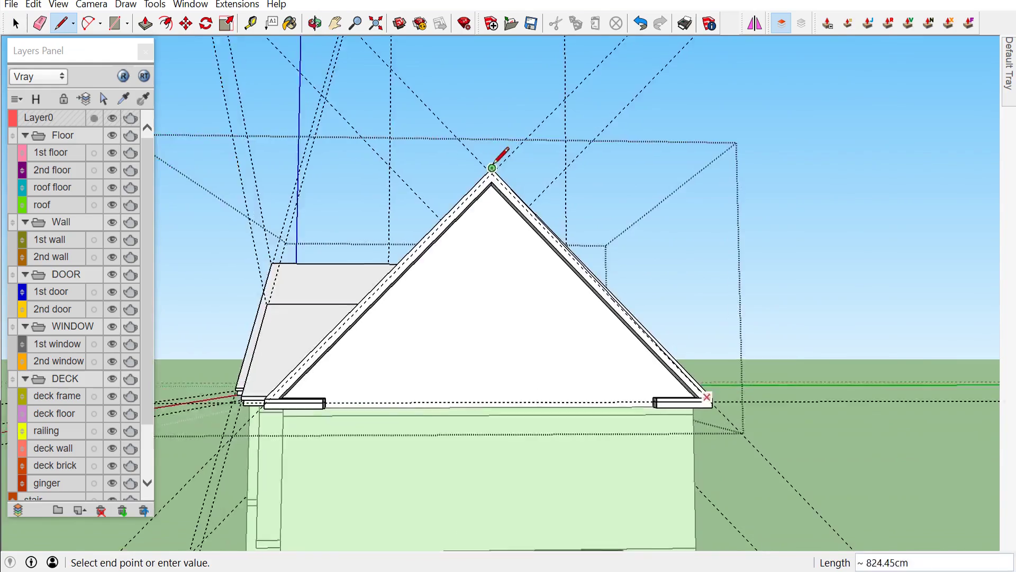
scroll(494, 175, "up", 4)
scroll(455, 241, "down", 4)
left_click(261, 424)
scroll(265, 424, "up", 5)
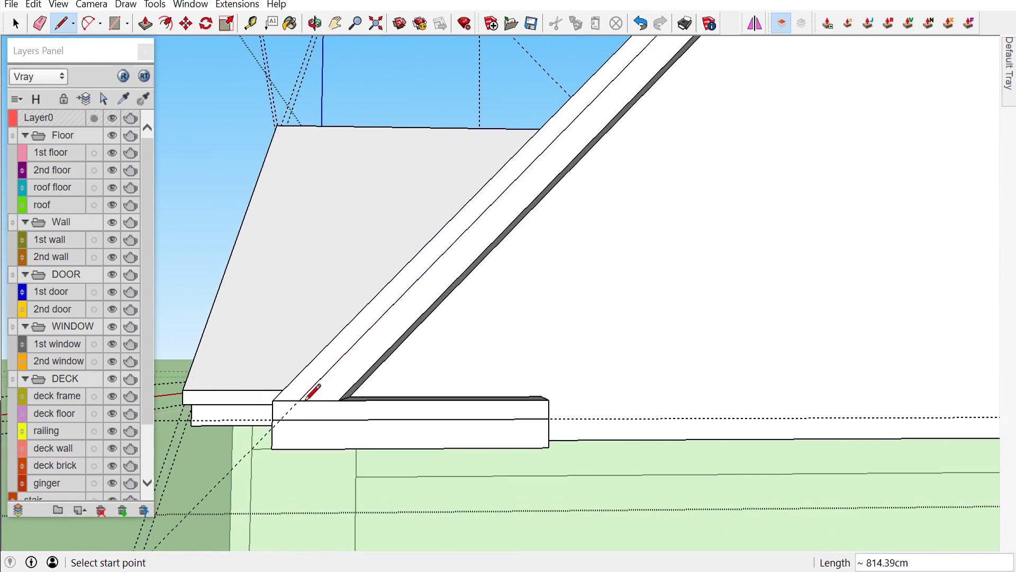
Push/Pull the lower tier face back 5 cm
key("space")
left_click(329, 394)
middle_click_drag(329, 394, 259, 424)
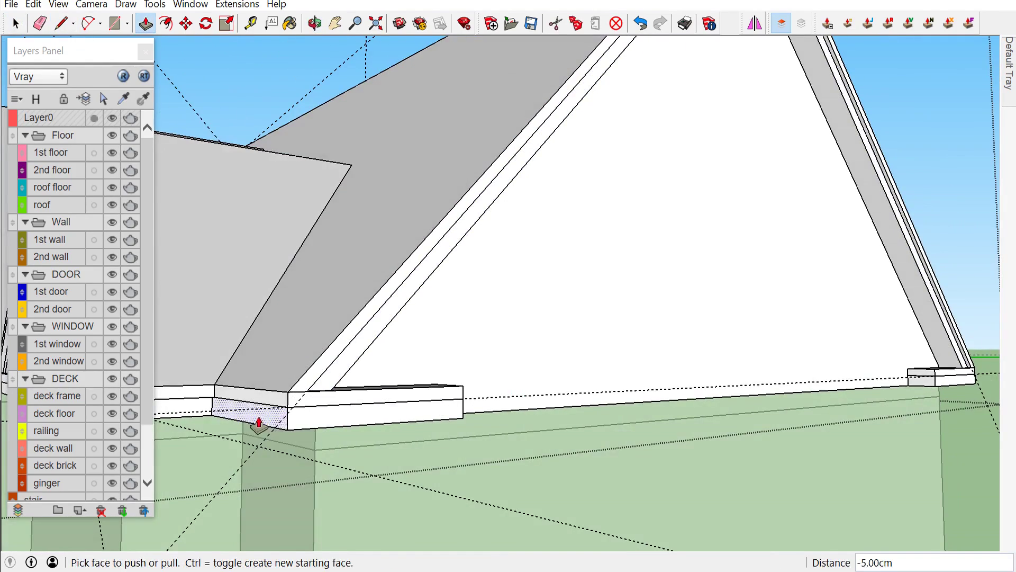
key("space")
scroll(283, 422, "up", 3)
key("e")
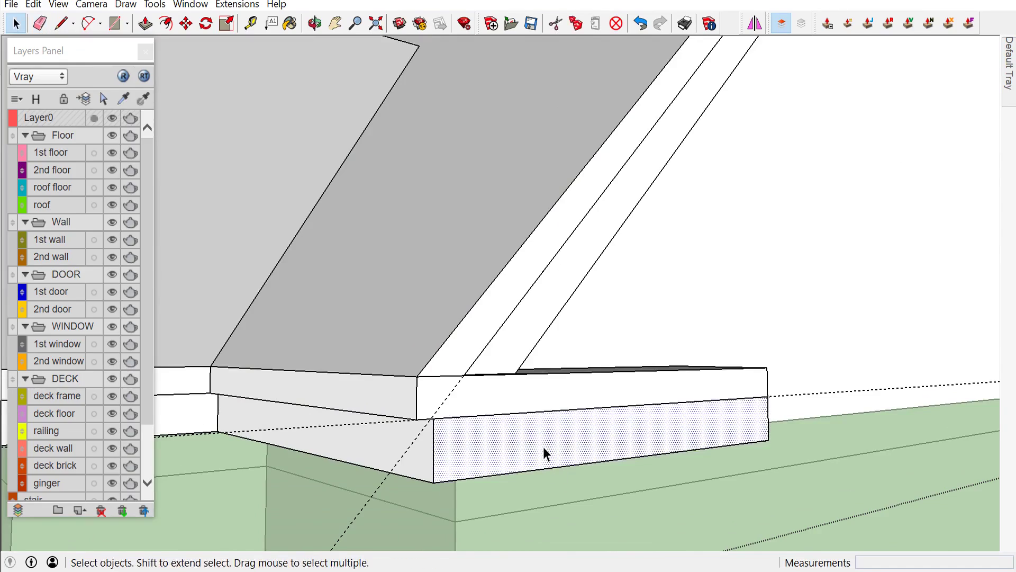
type("5")
key("Return")
mouse_move(528, 455)
middle_mouse_down()
mouse_move(289, 416)
mouse_move(665, 410)
mouse_move(431, 429)
mouse_move(731, 426)
middle_mouse_up()
scroll(662, 436, "up", 2)
type("5")
key("Return")
Push the return block's end face inward 5 cm
scroll(621, 476, "up", 4)
mouse_move(622, 476)
middle_mouse_down()
mouse_move(527, 474)
mouse_move(776, 431)
middle_mouse_up()
left_click(601, 481)
mouse_move(602, 481)
middle_mouse_down()
mouse_move(356, 478)
mouse_move(723, 487)
middle_mouse_up()
type("5")
key("Return")
mouse_move(642, 455)
middle_mouse_down()
mouse_move(658, 465)
mouse_move(715, 452)
middle_mouse_up()
scroll(494, 443, "up", 3)
mouse_move(494, 443)
middle_mouse_down()
mouse_move(495, 424)
mouse_move(517, 484)
mouse_move(478, 522)
mouse_move(390, 454)
middle_mouse_up()
Remove all construction guides with Edit > Delete Guides
scroll(390, 453, "down", 5)
key("b")
key("space")
scroll(642, 493, "down", 3)
left_click(34, 4)
left_click(79, 145)
scroll(328, 286, "up", 3)
scroll(328, 286, "up", 4)
scroll(351, 250, "up", 3)
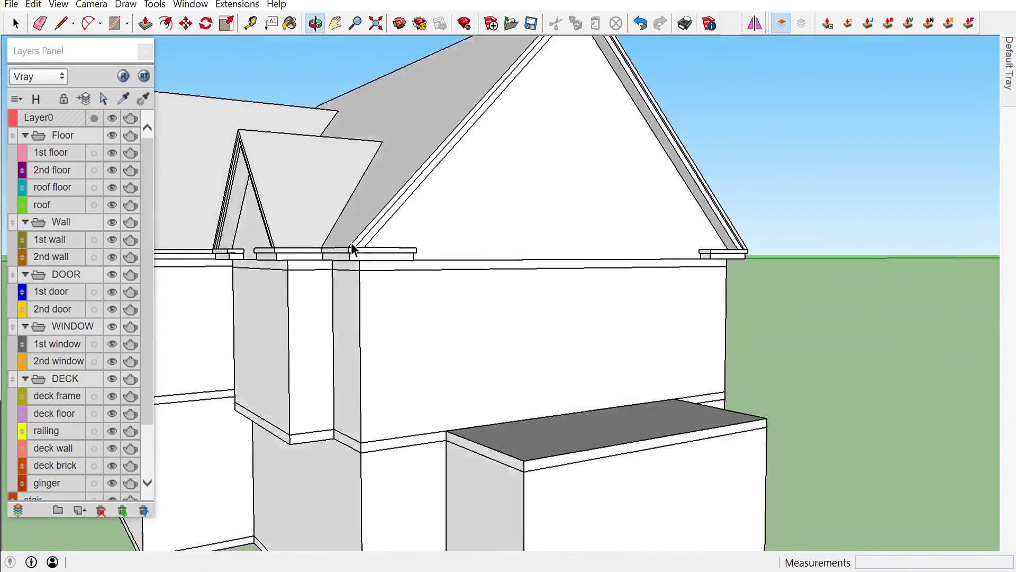
scroll(352, 249, "up", 3)
Orbit around the gable, dormer and eave soffit to inspect the stepped cornice returns
middle_click_drag(243, 241, 592, 233)
scroll(591, 233, "down", 5)
scroll(545, 220, "up", 2)
scroll(545, 212, "up", 4)
mouse_move(545, 200)
middle_mouse_down()
mouse_move(402, 159)
mouse_move(441, 254)
middle_mouse_up()
scroll(516, 380, "down", 5)
scroll(473, 222, "up", 3)
mouse_move(472, 223)
middle_mouse_down()
mouse_move(700, 339)
mouse_move(75, 189)
mouse_move(733, 268)
middle_mouse_up()
scroll(430, 200, "up", 3)
scroll(418, 207, "up", 3)
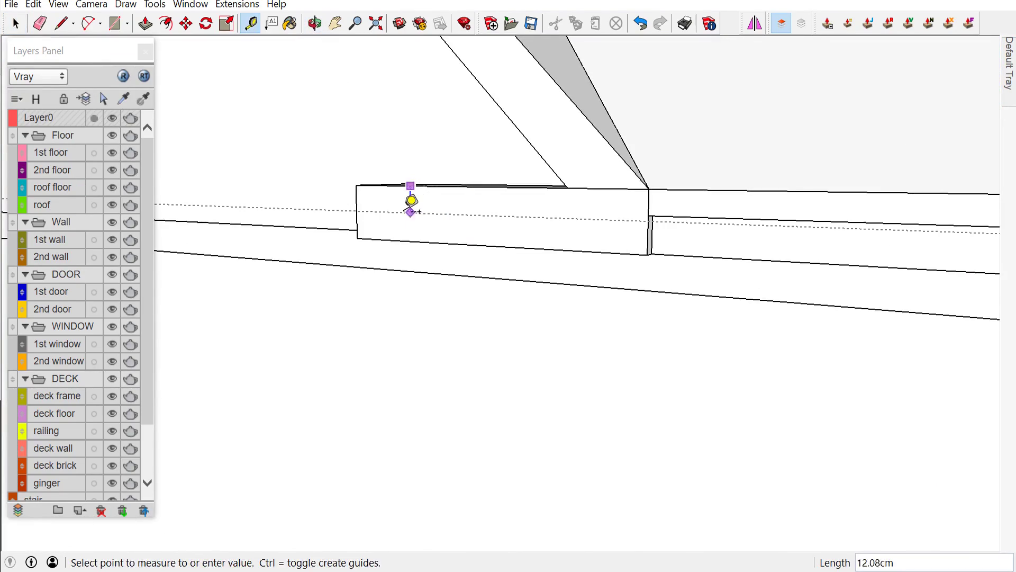
mouse_move(427, 197)
middle_mouse_down()
mouse_move(672, 252)
mouse_move(239, 241)
middle_mouse_up()
mouse_move(472, 212)
middle_mouse_down()
mouse_move(536, 194)
mouse_move(376, 178)
middle_mouse_up()
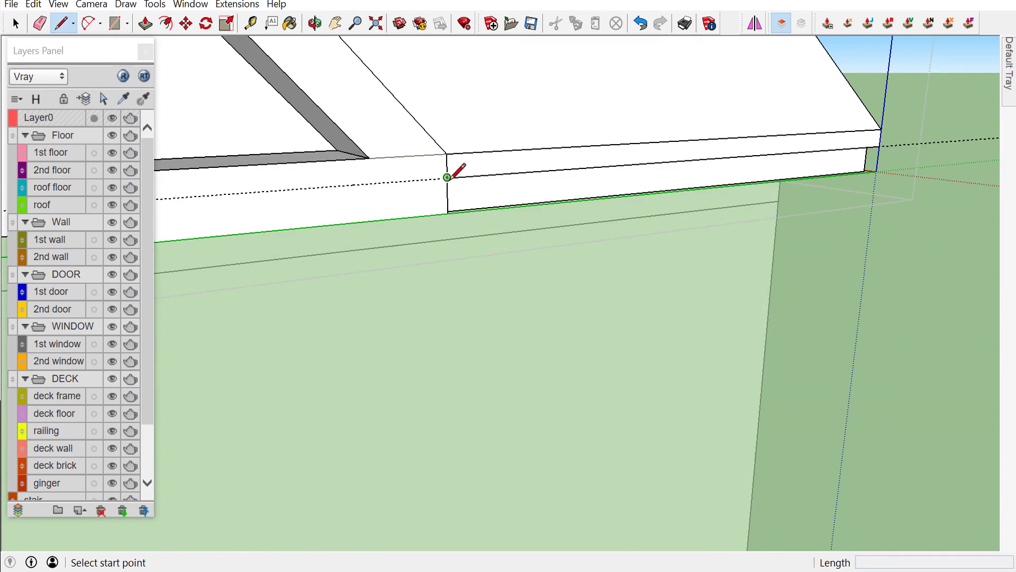
left_click(447, 177)
scroll(283, 193, "down", 2)
scroll(451, 227, "down", 5)
key("Escape")
key("space")
scroll(601, 304, "down", 3)
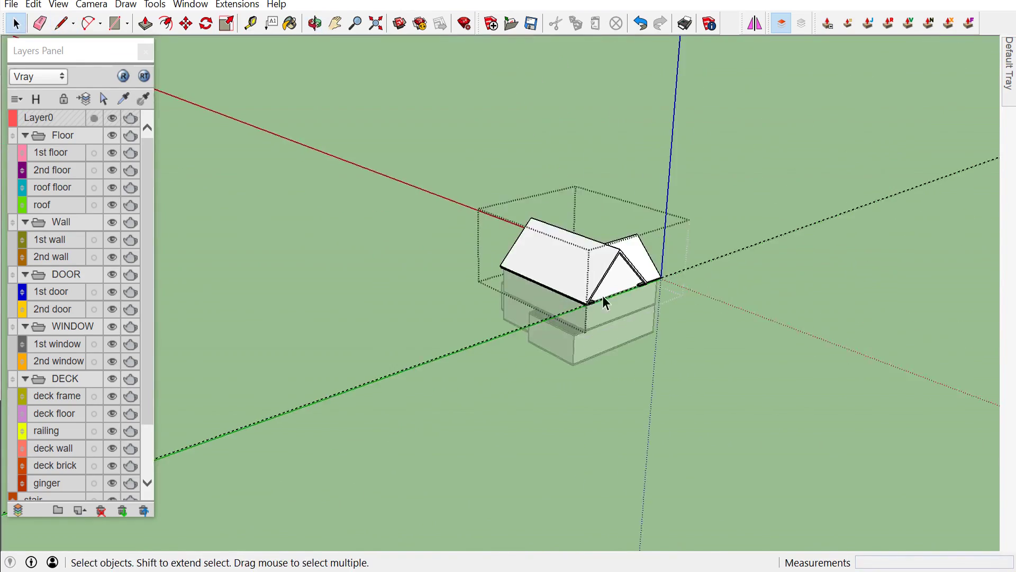
Push the eave's underside face in by 5 cm (-5)
scroll(530, 281, "up", 5)
scroll(465, 256, "up", 3)
mouse_move(431, 256)
middle_mouse_down()
mouse_move(567, 159)
mouse_move(478, 273)
mouse_move(497, 262)
middle_mouse_up()
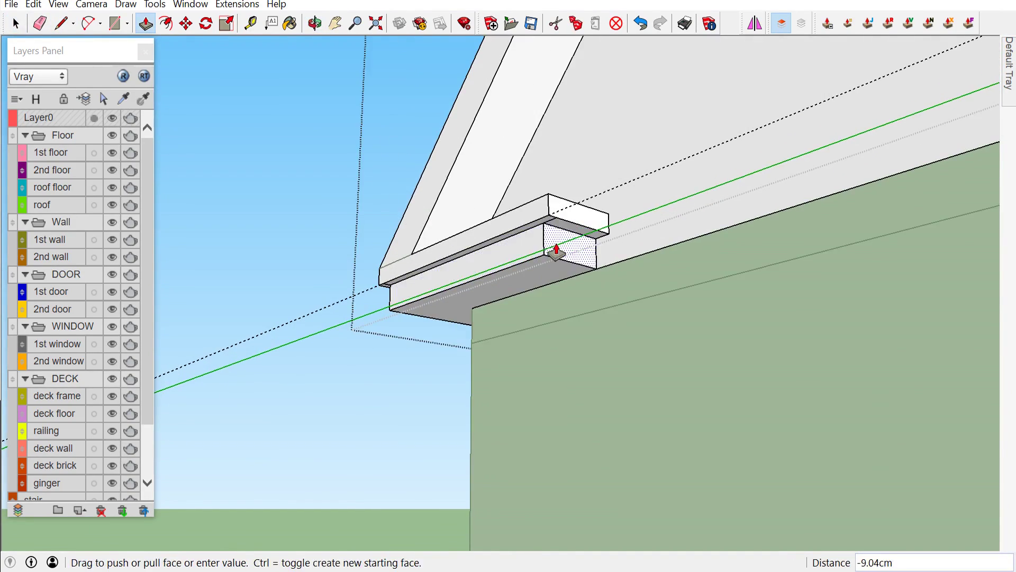
type("-5")
key("Return")
scroll(551, 232, "up", 2)
scroll(554, 231, "up", 3)
middle_click_drag(560, 214, 609, 386)
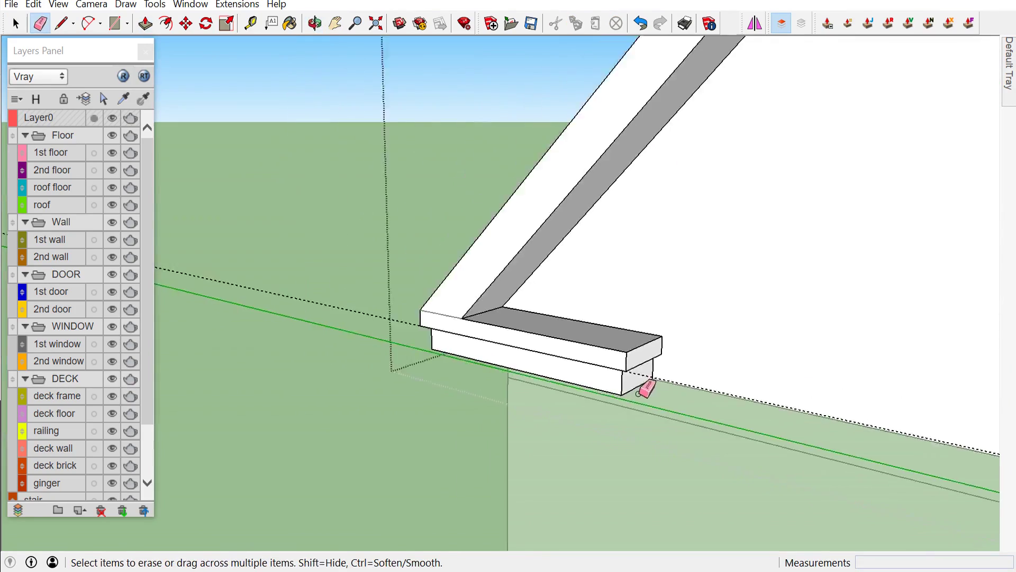
Place a guide parallel to the roof edge at the gable
key("t")
scroll(537, 219, "up", 3)
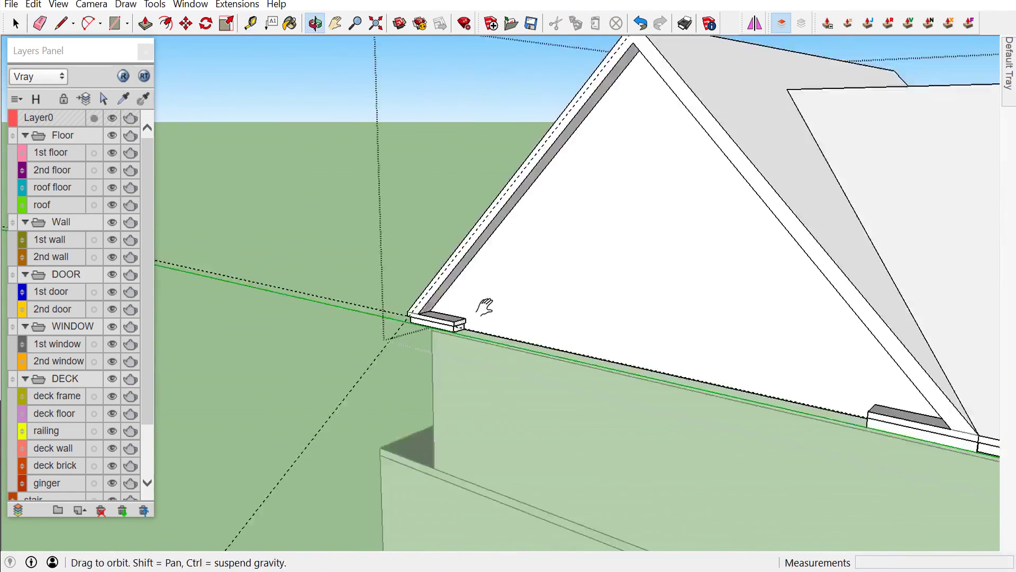
middle_click_drag(531, 249, 646, 273)
left_click(702, 189)
left_click(674, 199)
scroll(651, 218, "down", 2)
middle_click_drag(651, 218, 239, 443)
Attempt a line at the lower-left eave, then cancel and undo it
key("l")
left_click(237, 467)
scroll(237, 466, "down", 3)
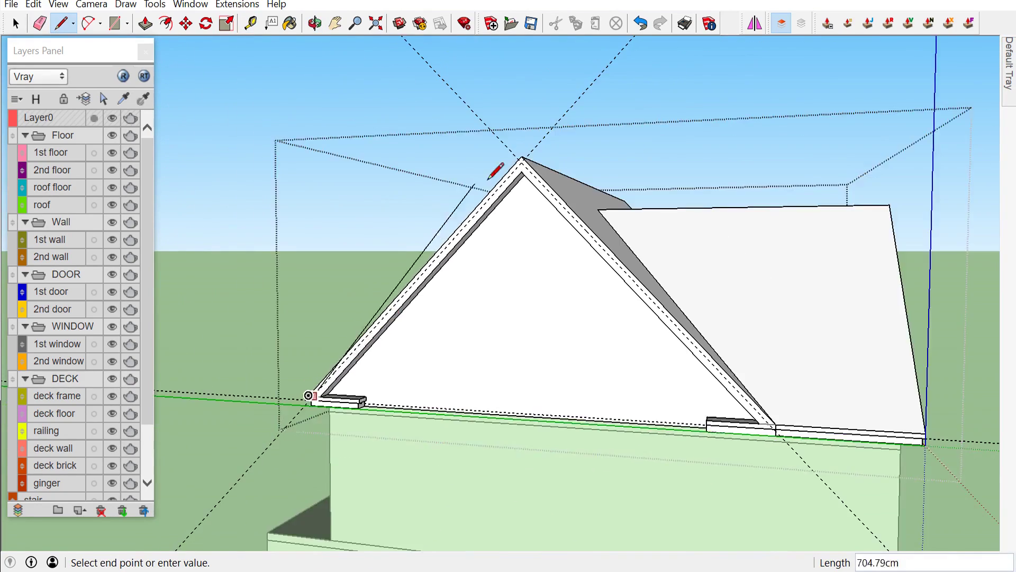
scroll(847, 488, "up", 5)
key("space")
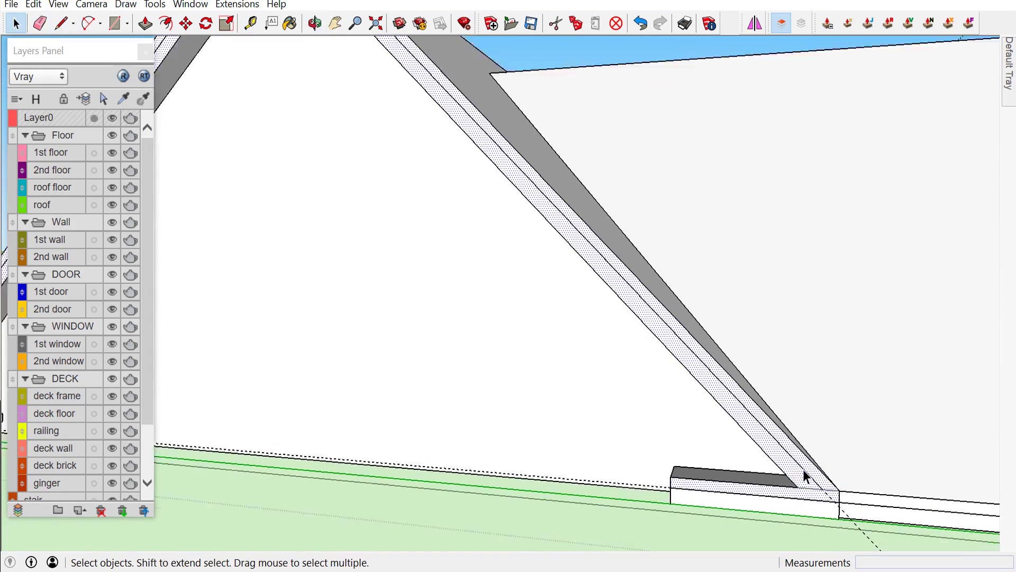
scroll(794, 481, "down", 5)
left_click(639, 24)
scroll(364, 427, "up", 3)
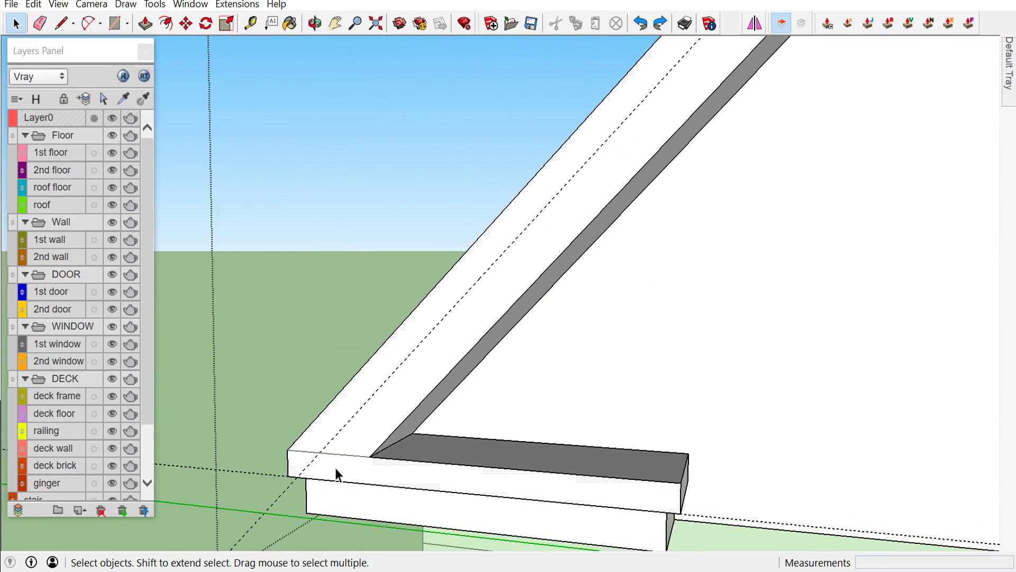
scroll(335, 466, "up", 2)
Begin a line at the eave corner and add a guide off the right roof edge
key("l")
left_click(256, 439)
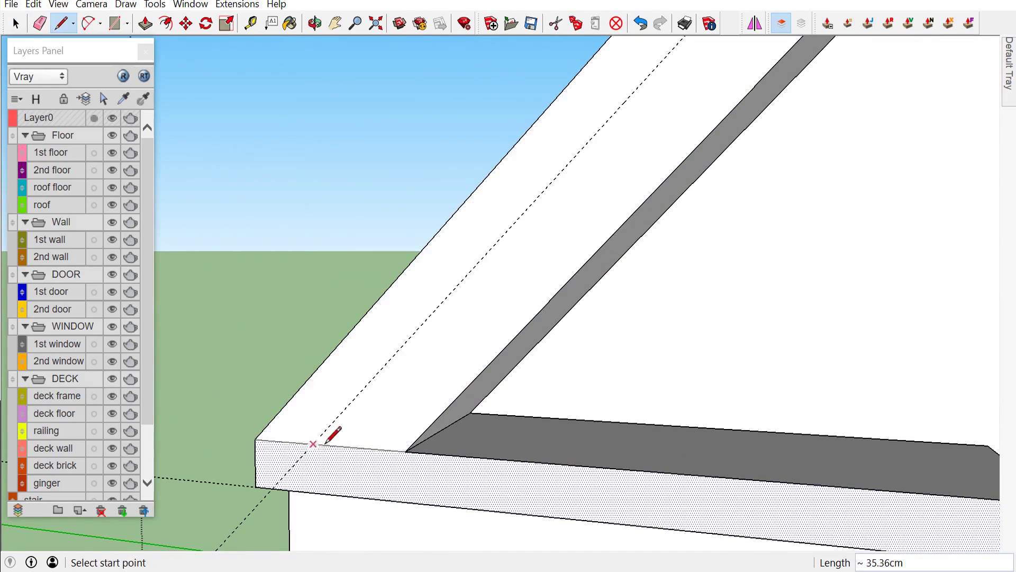
scroll(332, 431, "down", 2)
scroll(344, 426, "down", 2)
scroll(704, 163, "up", 1)
scroll(599, 136, "up", 3)
key("t")
left_click(721, 140)
key("space")
scroll(363, 340, "down", 3)
Draw lines from the lower-left eave up to the gable apex and down to the right eave
key("l")
scroll(329, 390, "up", 2)
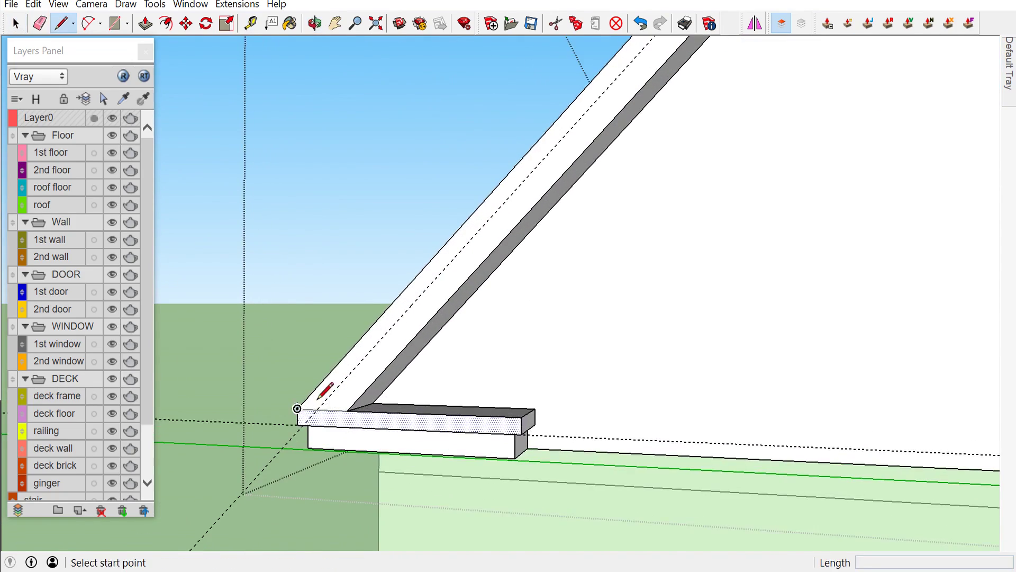
left_click(327, 390)
scroll(325, 390, "down", 3)
scroll(531, 176, "up", 3)
left_click(531, 176)
scroll(762, 415, "down", 3)
scroll(721, 358, "up", 4)
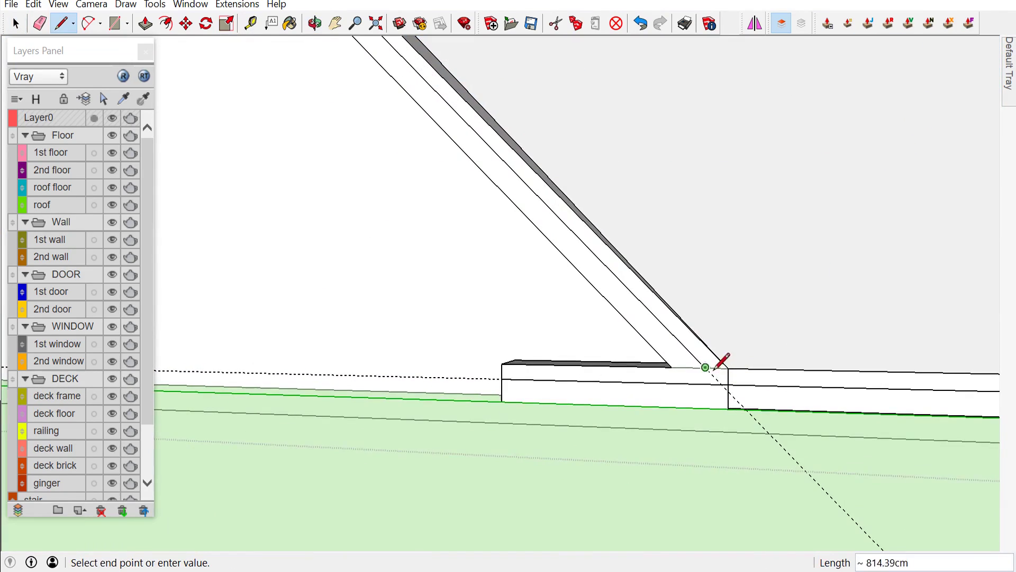
left_click(710, 365)
key("space")
Push the new roof-edge face inward to its limit
key("l")
key("p")
left_click(647, 351)
left_click(632, 329)
key("space")
mouse_move(632, 329)
middle_mouse_down()
mouse_move(631, 373)
mouse_move(440, 396)
middle_mouse_up()
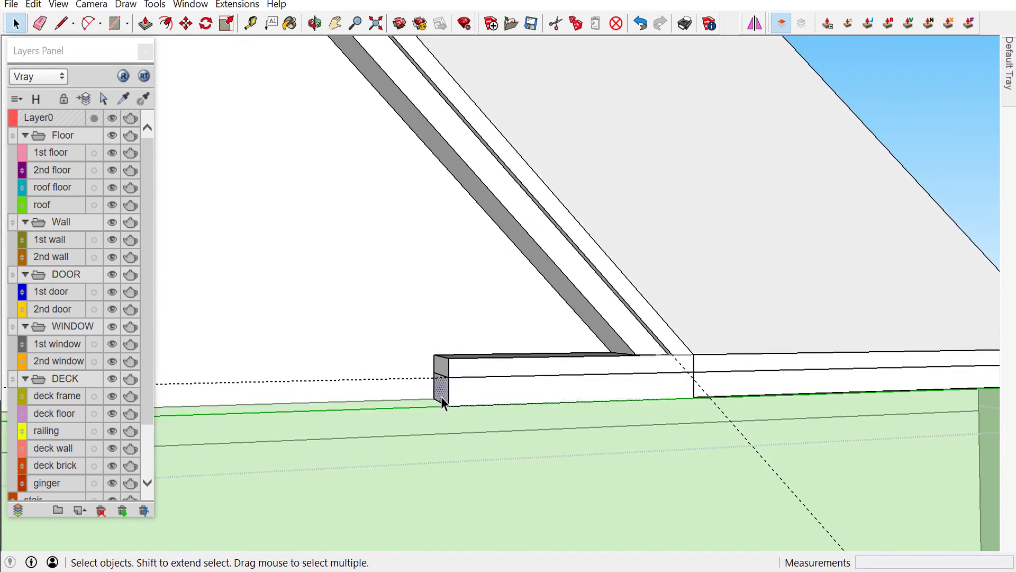
Inspect the gable base and begin a line at the right eave corner
key("p")
mouse_move(530, 398)
middle_mouse_down()
mouse_move(215, 352)
mouse_move(687, 290)
mouse_move(707, 431)
mouse_move(788, 481)
mouse_move(706, 422)
mouse_move(798, 533)
mouse_move(771, 454)
mouse_move(800, 324)
mouse_move(370, 374)
mouse_move(374, 412)
middle_mouse_up()
key("space")
key("l")
left_click(715, 390)
key("space")
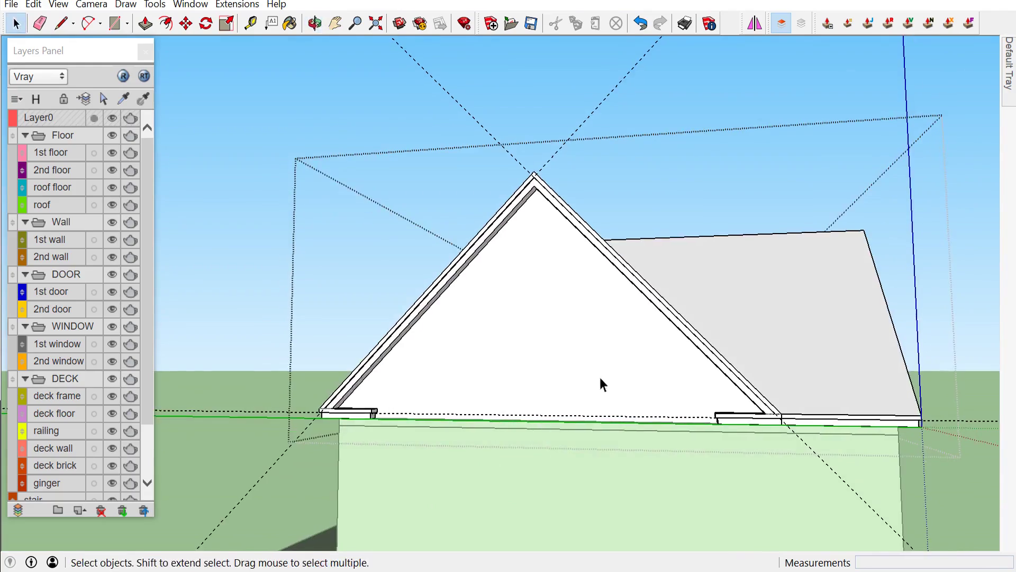
Orbit and zoom to review the cornice returns across the whole front gable
scroll(374, 413, "up", 3)
middle_click_drag(407, 298, 693, 208)
scroll(693, 207, "down", 5)
scroll(286, 364, "up", 4)
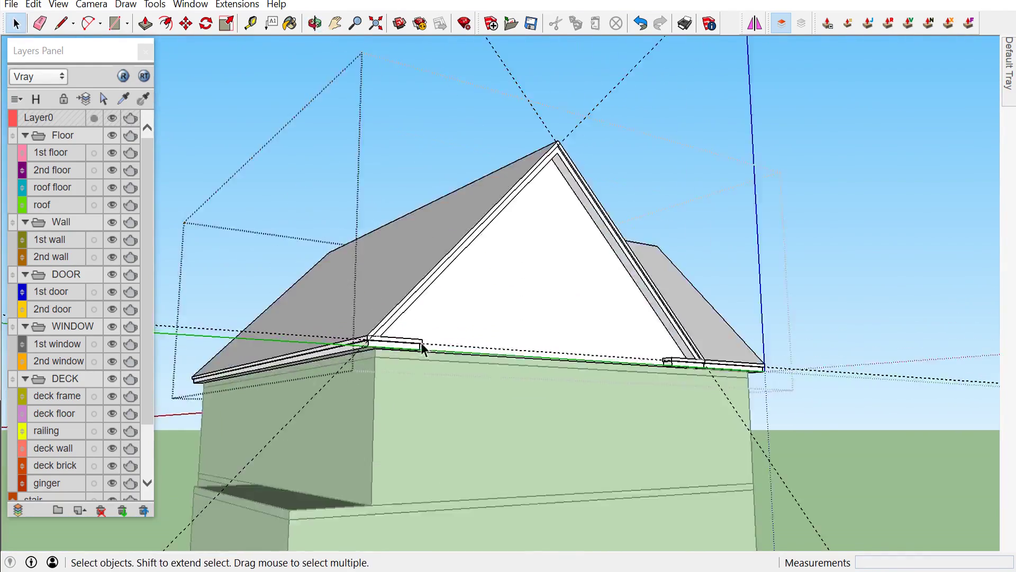
scroll(286, 364, "up", 3)
scroll(286, 364, "down", 2)
mouse_move(234, 343)
middle_mouse_down()
mouse_move(579, 266)
mouse_move(568, 321)
mouse_move(695, 451)
mouse_move(896, 458)
mouse_move(508, 461)
mouse_move(556, 411)
middle_mouse_up()
scroll(308, 524, "up", 2)
scroll(308, 524, "down", 2)
scroll(359, 158, "down", 3)
scroll(197, 103, "down", 3)
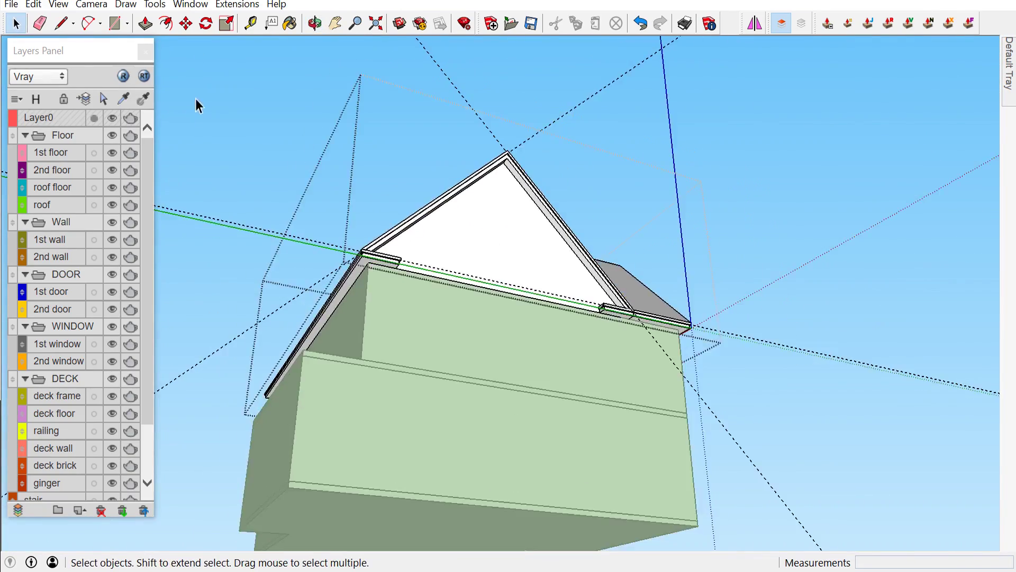
Delete all existing guide lines from the model
scroll(842, 285, "down", 3)
scroll(842, 285, "up", 3)
left_click(33, 5)
left_click(80, 144)
Unhide the most recently hidden geometry, with both gables in view
middle_click_drag(318, 371, 404, 433)
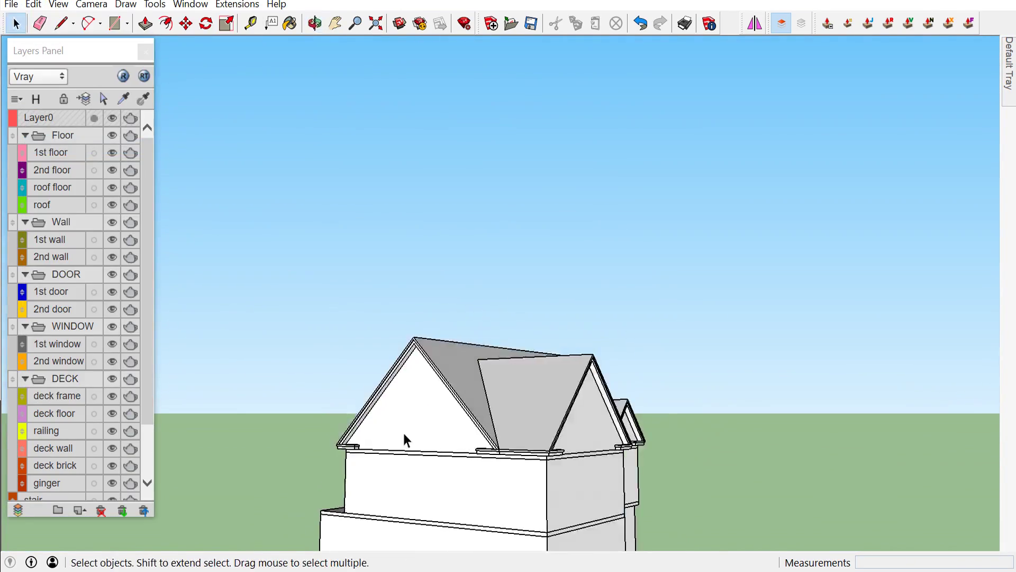
scroll(403, 433, "up", 3)
scroll(264, 408, "up", 3)
mouse_move(263, 409)
middle_mouse_down()
mouse_move(499, 404)
mouse_move(580, 390)
middle_mouse_up()
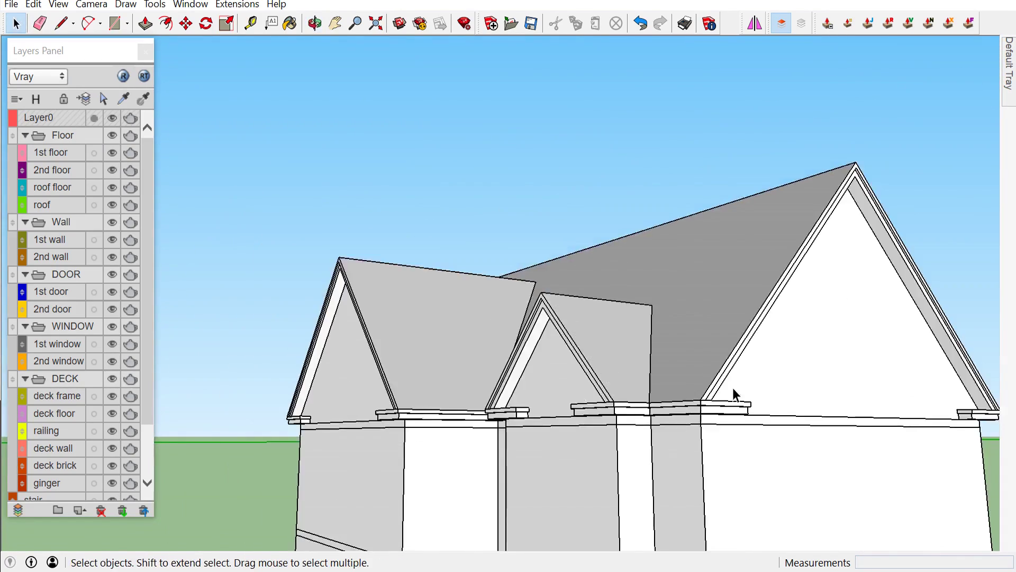
scroll(479, 395, "up", 3)
scroll(479, 395, "down", 3)
left_click(38, 9)
left_click(340, 238)
Add 10 cm guides offset from the small gable's left and right rake edges
scroll(370, 296, "down", 3)
middle_click_drag(370, 296, 392, 295)
scroll(342, 296, "up", 5)
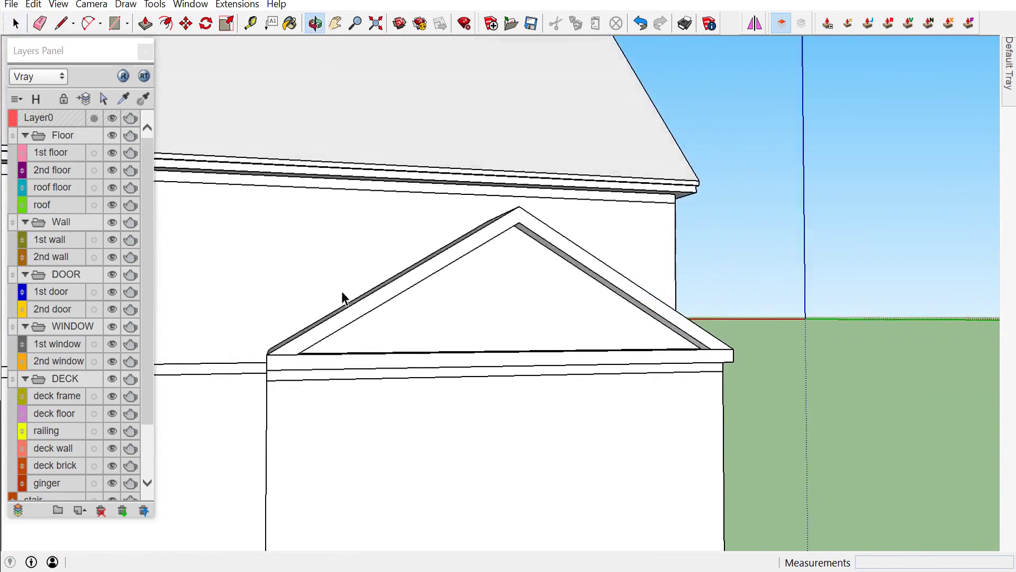
scroll(342, 296, "up", 3)
scroll(358, 328, "up", 2)
key("t")
left_click(379, 283)
type("10")
key("Return")
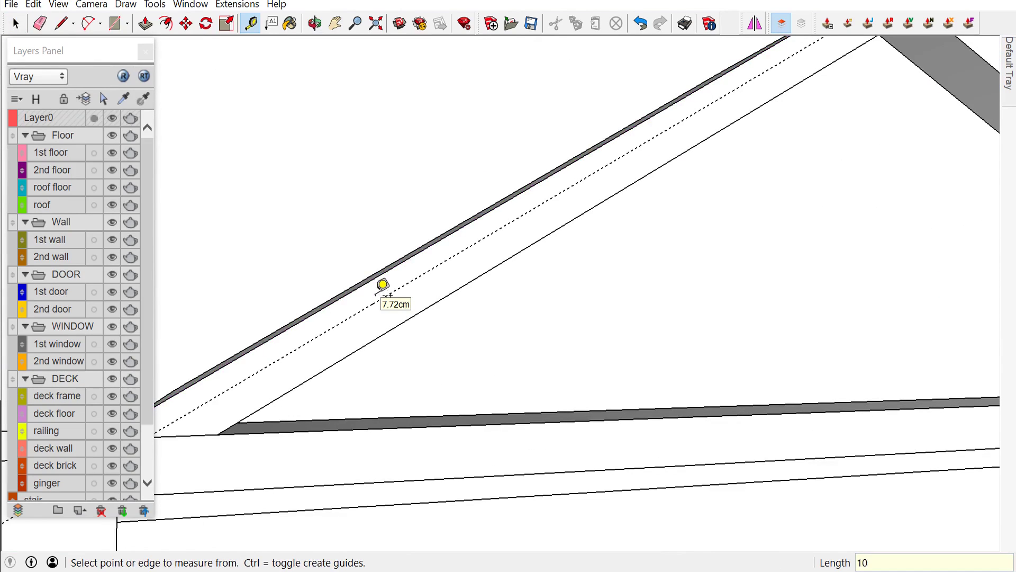
scroll(383, 286, "down", 3)
left_click(881, 199)
scroll(889, 183, "up", 2)
type("10")
key("Return")
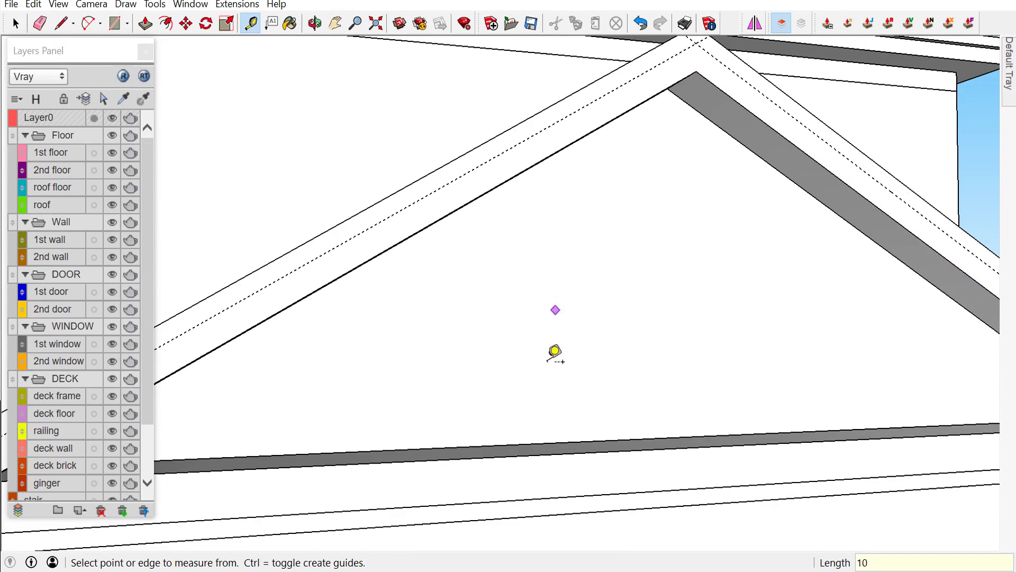
scroll(564, 298, "down", 2)
left_click(557, 432)
scroll(574, 443, "down", 2)
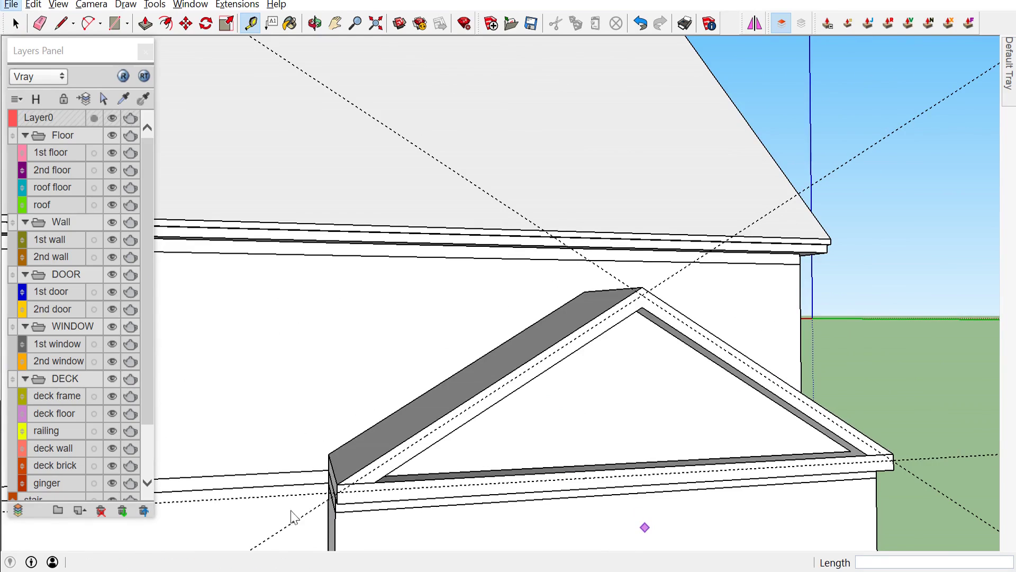
middle_click_drag(826, 357, 810, 451)
scroll(741, 434, "up", 5)
key("space")
Inside the gable group, draw a line splitting off the lower fascia
key("l")
mouse_move(674, 415)
middle_mouse_down()
mouse_move(668, 394)
mouse_move(645, 420)
middle_mouse_up()
left_click(645, 419)
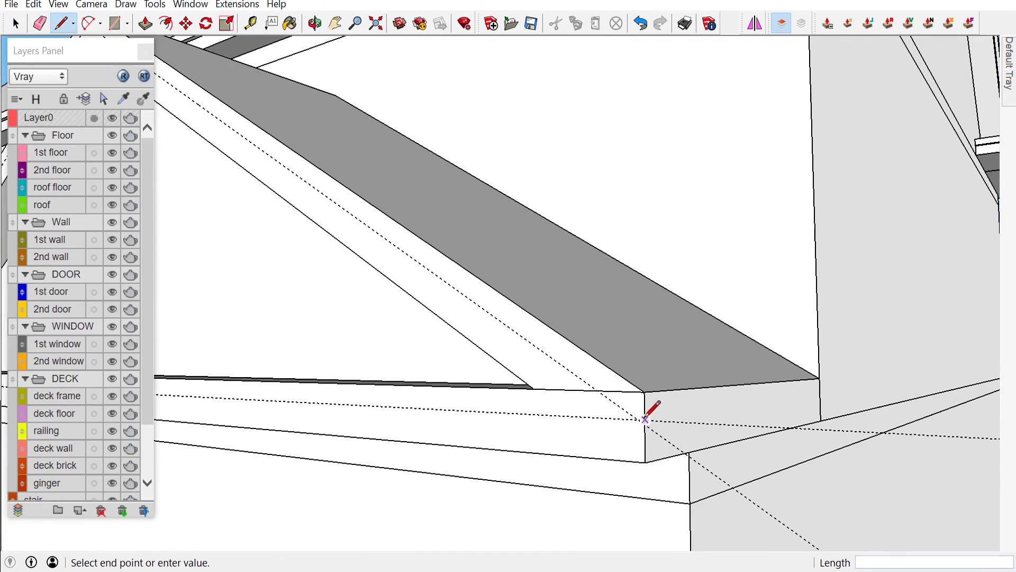
key("space")
double_click(685, 414)
key("l")
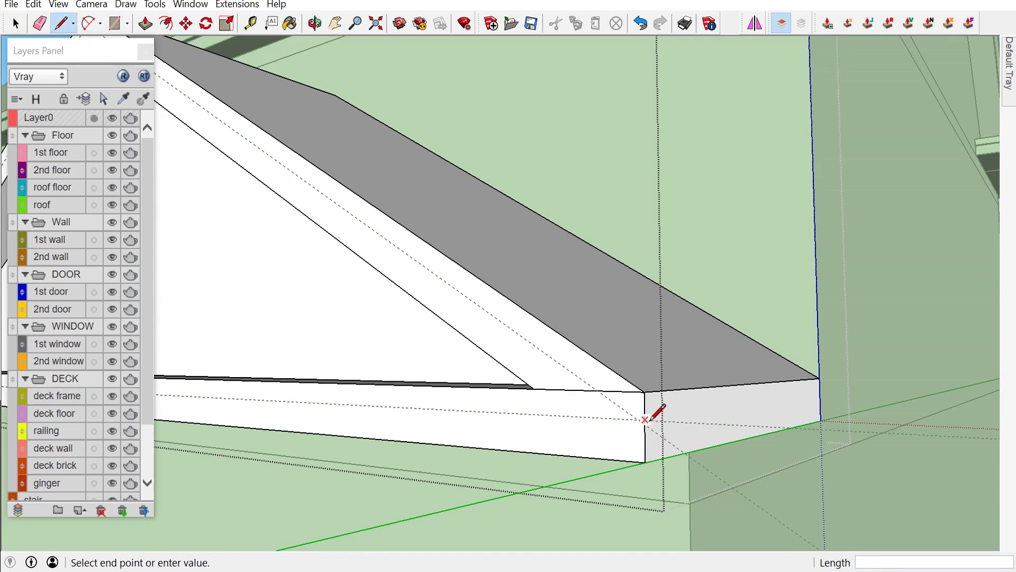
middle_click_drag(645, 419, 880, 411)
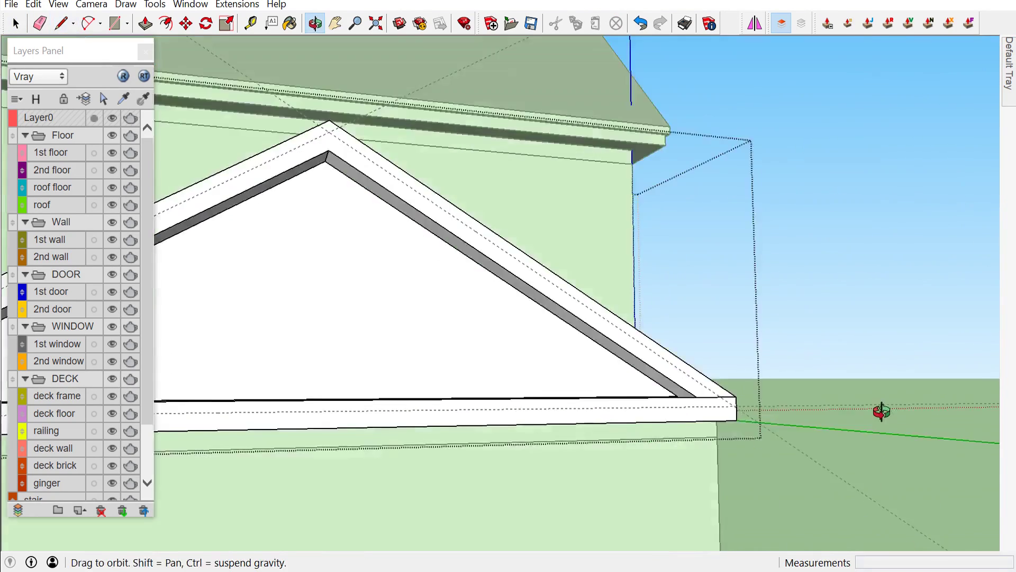
scroll(892, 391, "down", 5)
scroll(731, 432, "up", 4)
scroll(421, 445, "up", 3)
scroll(414, 440, "up", 2)
scroll(397, 440, "up", 1)
left_click(389, 452)
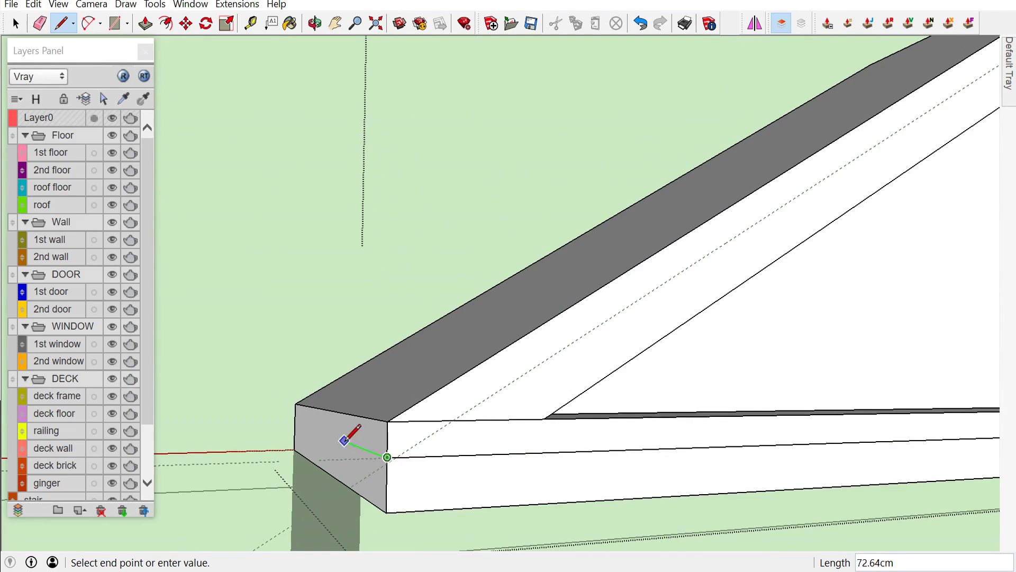
key("space")
Push the lower fascia in 5 cm at both corners to form cornice returns
key("p")
left_click(365, 474)
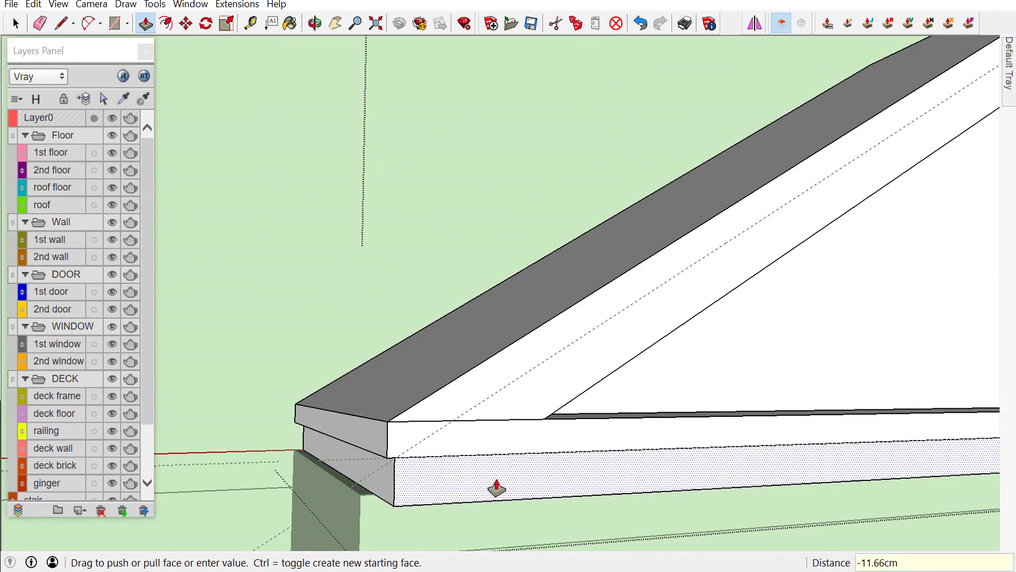
type("5")
key("Return")
scroll(416, 487, "down", 1)
scroll(749, 494, "down", 5)
scroll(766, 508, "up", 3)
scroll(744, 502, "up", 1)
left_click(744, 501)
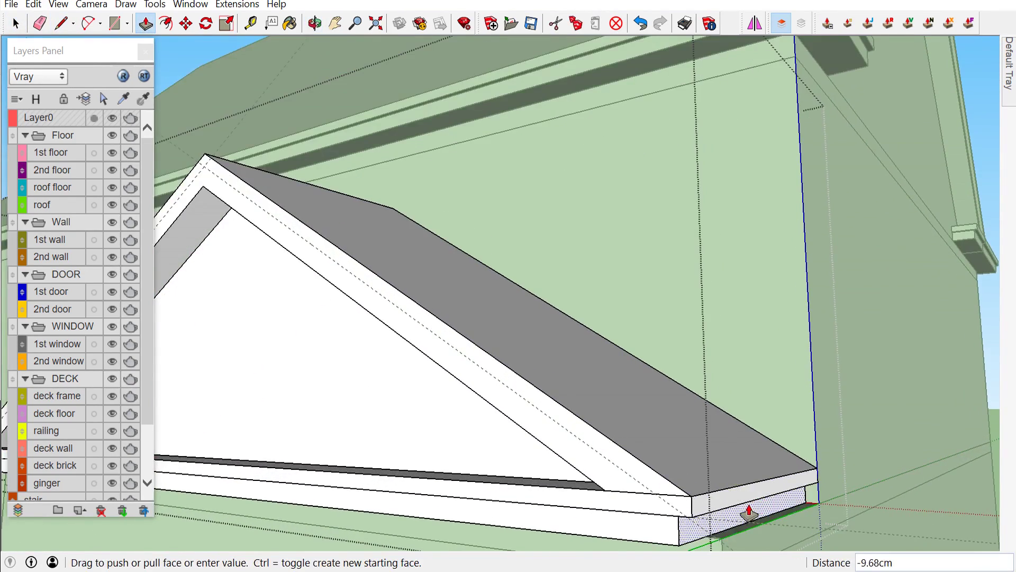
key("space")
scroll(741, 494, "down", 5)
scroll(736, 425, "up", 2)
scroll(674, 446, "up", 3)
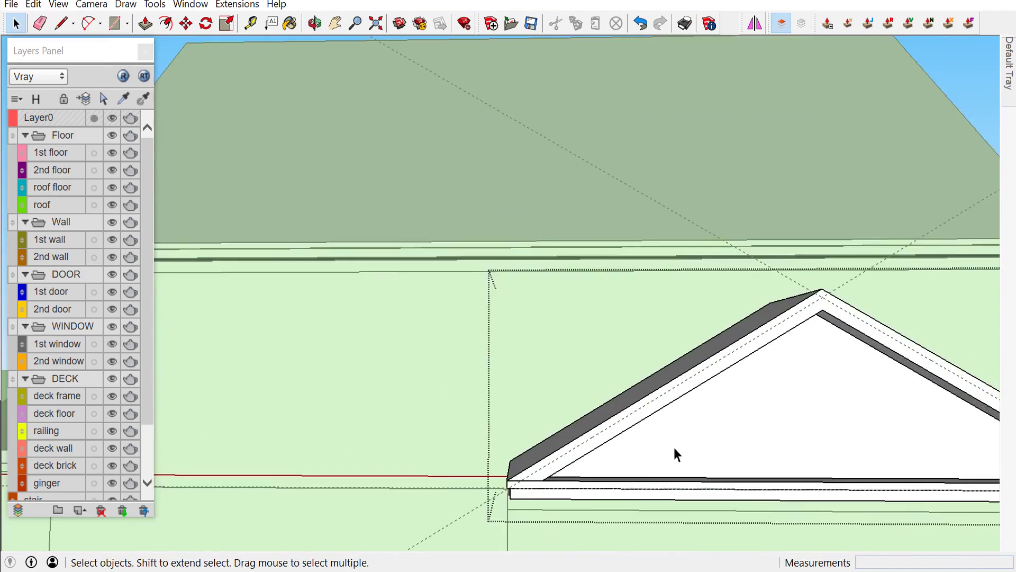
scroll(578, 455, "up", 1)
Draw the rake trim face between the gable corners and Push/Pull it to thickness
key("l")
left_click(502, 486)
scroll(799, 295, "down", 3)
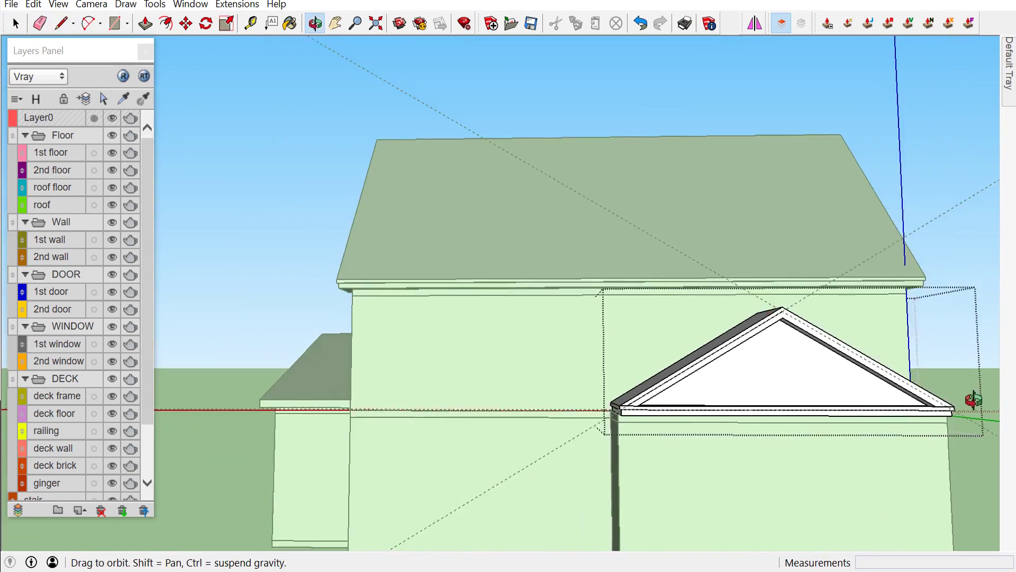
scroll(875, 370, "up", 3)
left_click(875, 370)
scroll(852, 377, "up", 2)
key("space")
key("p")
left_click(836, 374)
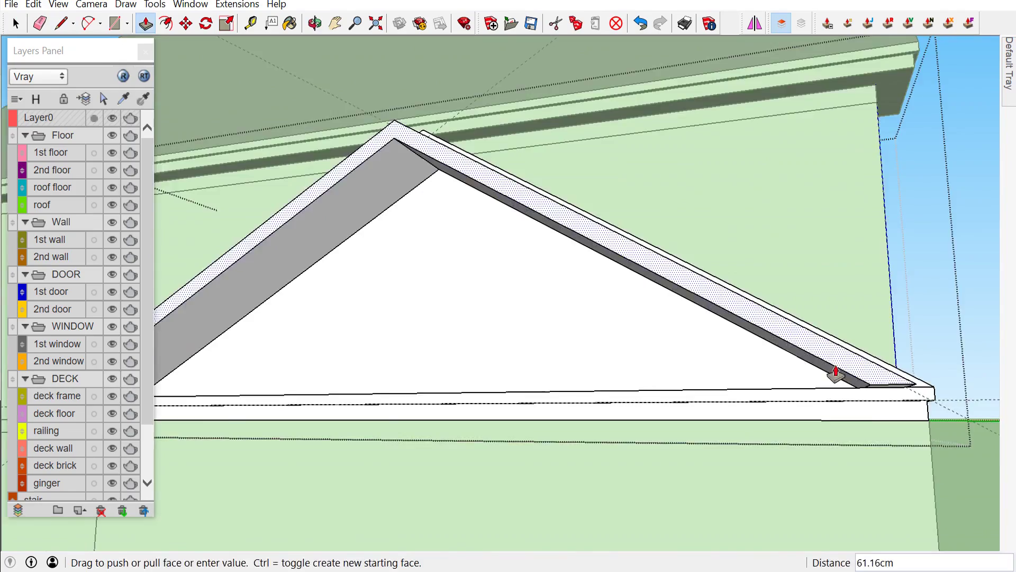
scroll(581, 360, "up", 2)
left_click(581, 360)
middle_click_drag(581, 360, 583, 256)
key("space")
scroll(928, 284, "down", 5)
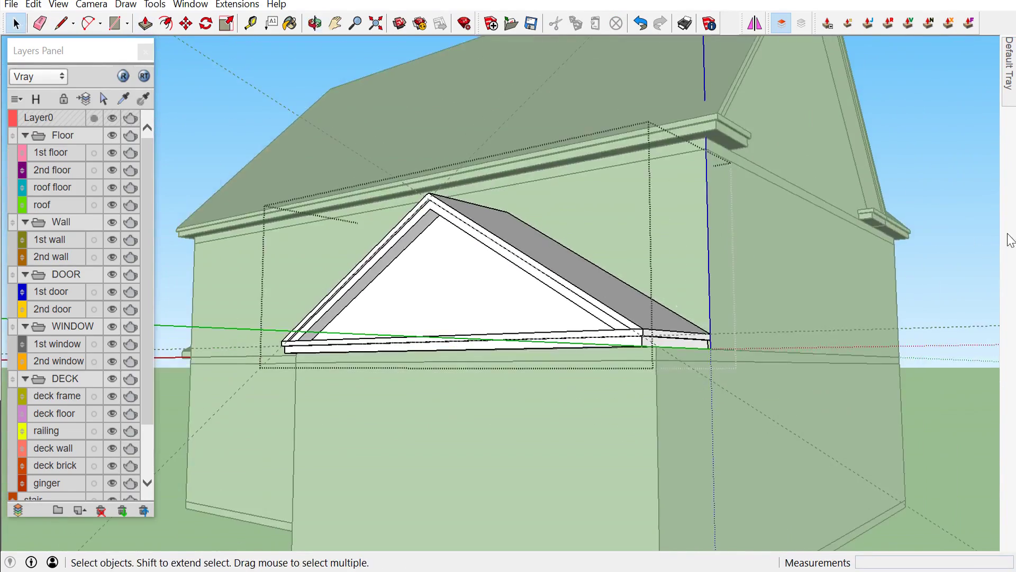
scroll(323, 135, "up", 3)
Delete the leftover guide lines and view the whole house
left_click(33, 4)
left_click(85, 144)
mouse_move(582, 370)
middle_mouse_down()
mouse_move(868, 379)
mouse_move(450, 349)
mouse_move(534, 342)
middle_mouse_up()
scroll(869, 379, "down", 5)
scroll(450, 346, "up", 3)
scroll(427, 320, "up", 2)
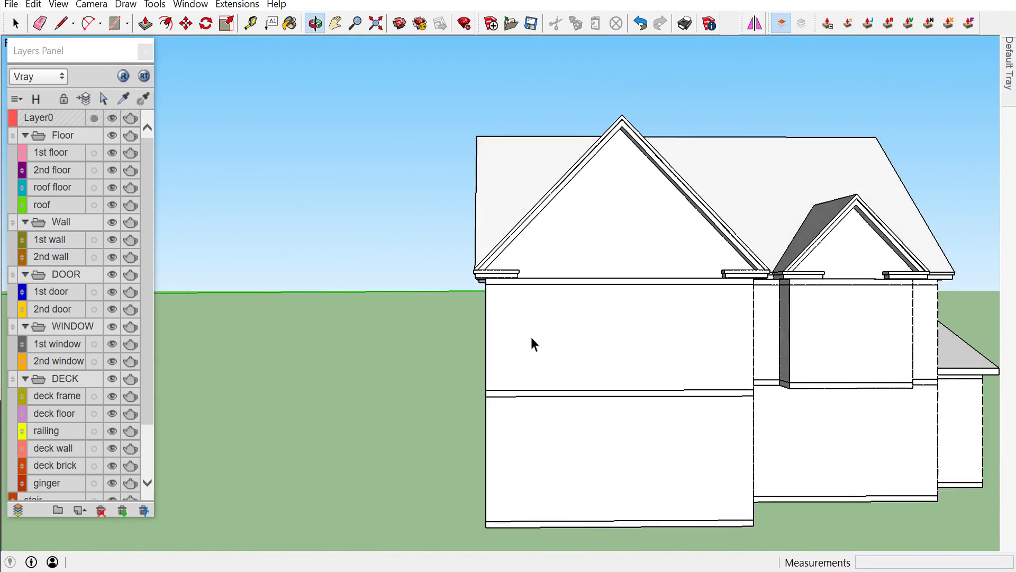
Place a vertical guide at the wall's centre, measured from the edge midpoint
scroll(516, 343, "up", 2)
scroll(514, 339, "up", 1)
key("t")
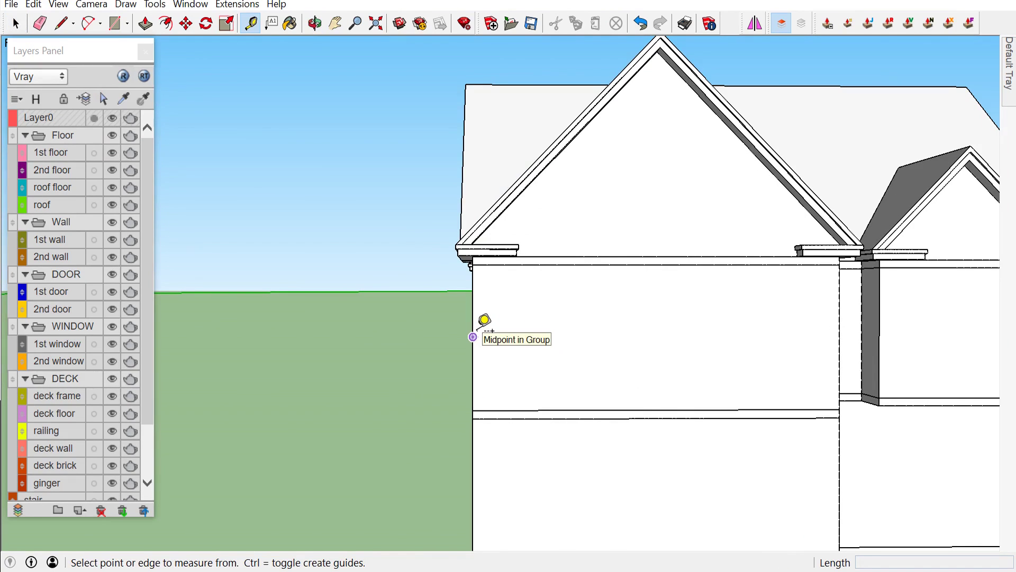
left_click(484, 320)
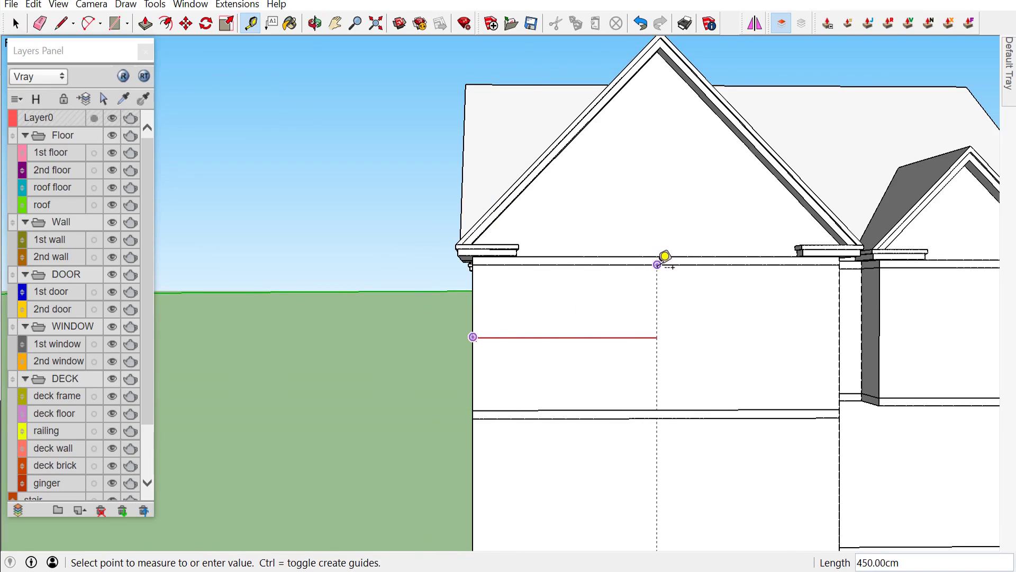
left_click(665, 256)
key("space")
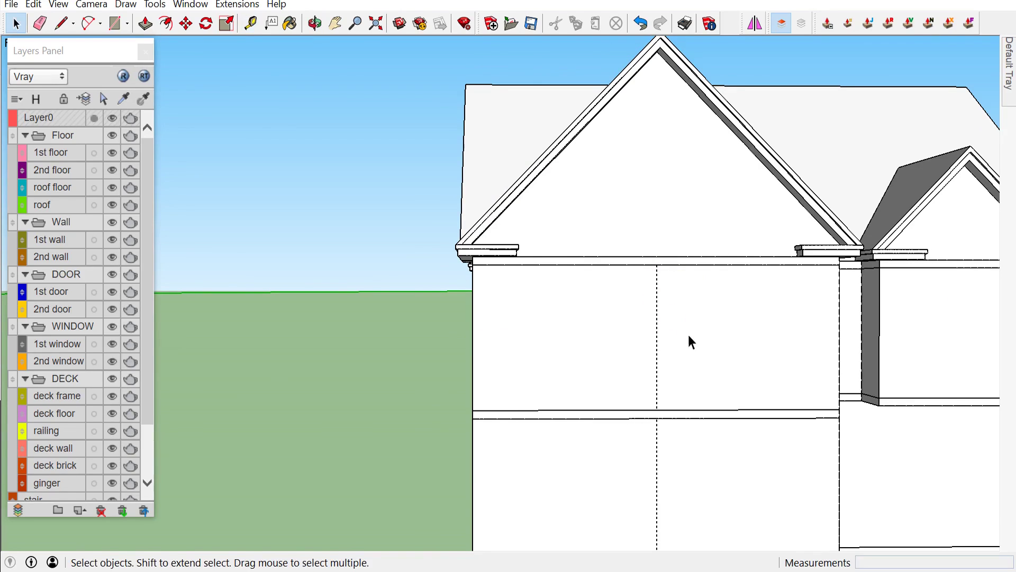
left_click(692, 339)
scroll(694, 339, "up", 2)
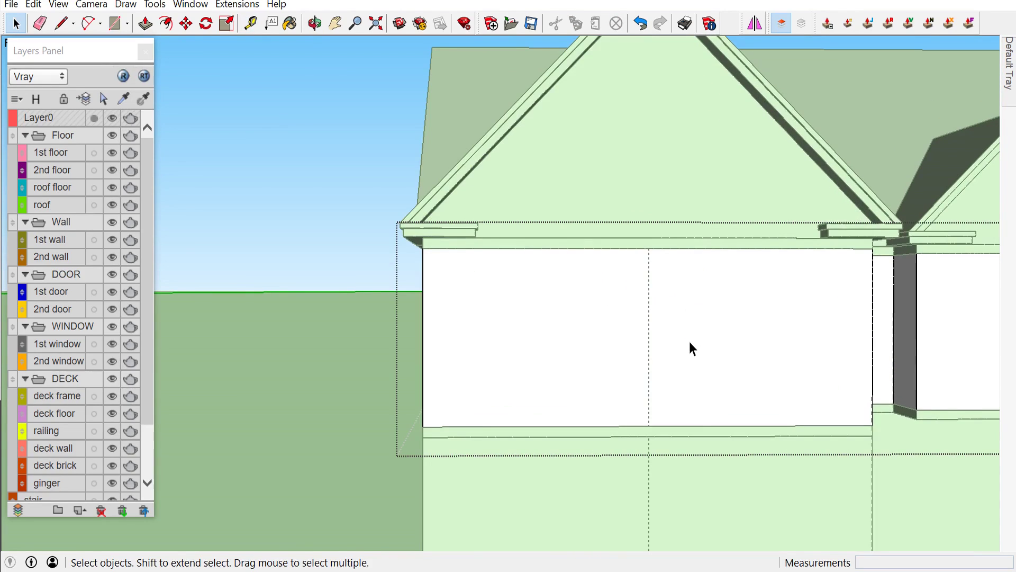
middle_click_drag(691, 338, 333, 308)
left_click(219, 250)
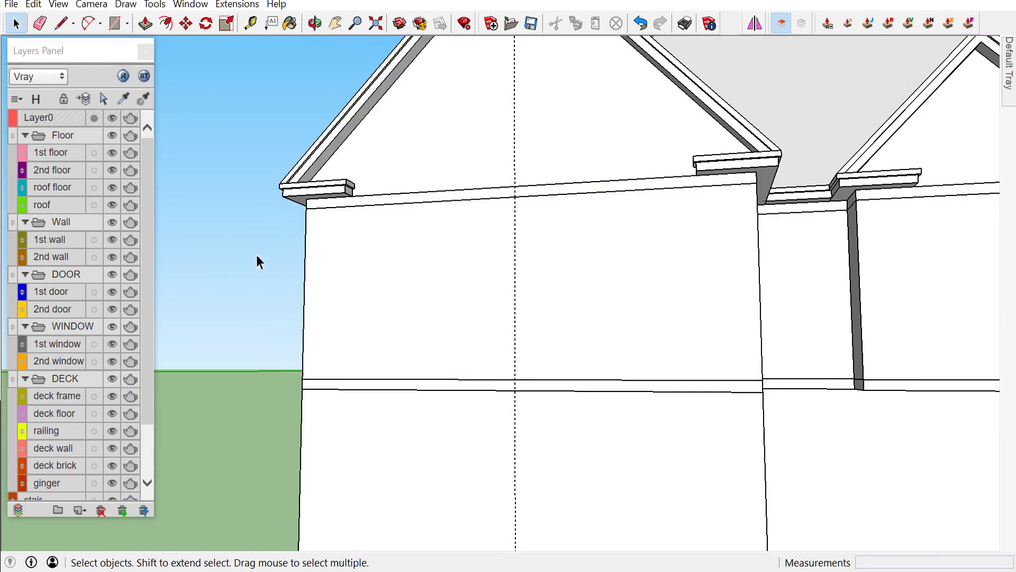
scroll(520, 364, "up", 2)
scroll(518, 386, "up", 2)
scroll(513, 386, "up", 2)
scroll(387, 382, "up", 1)
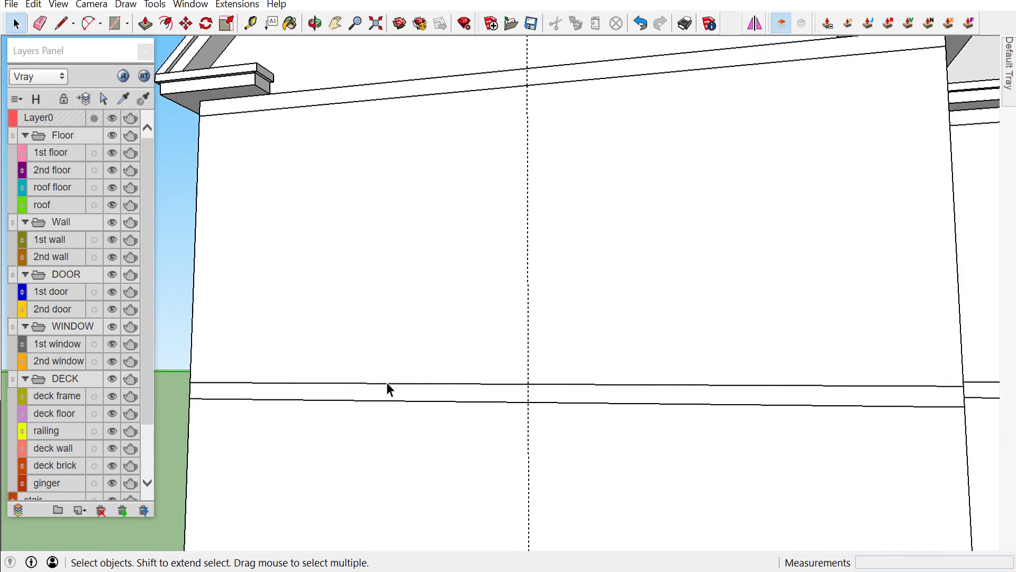
Place a guide 250 cm from the centre guide
key("t")
left_click(343, 382)
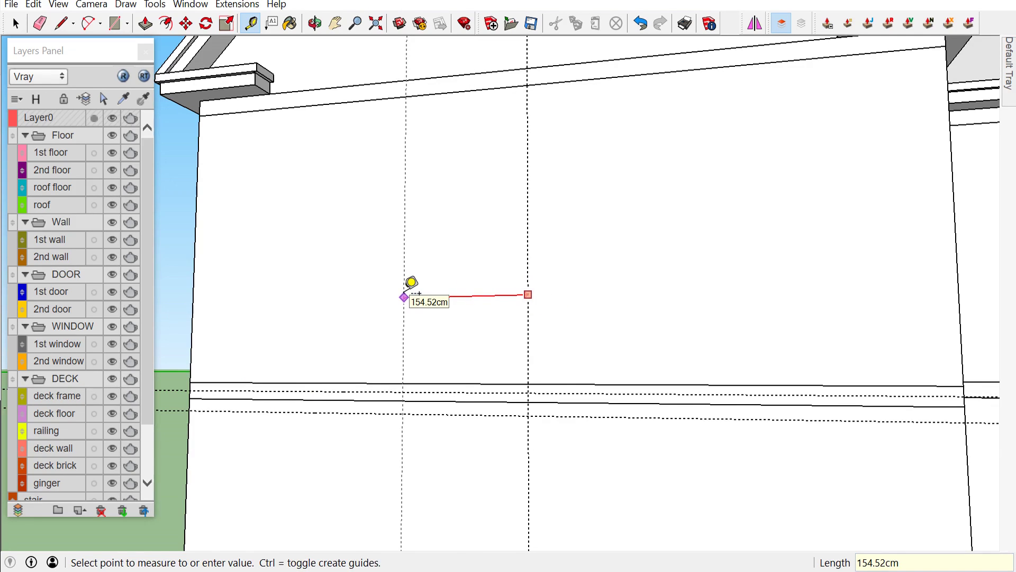
type("0")
key("Return")
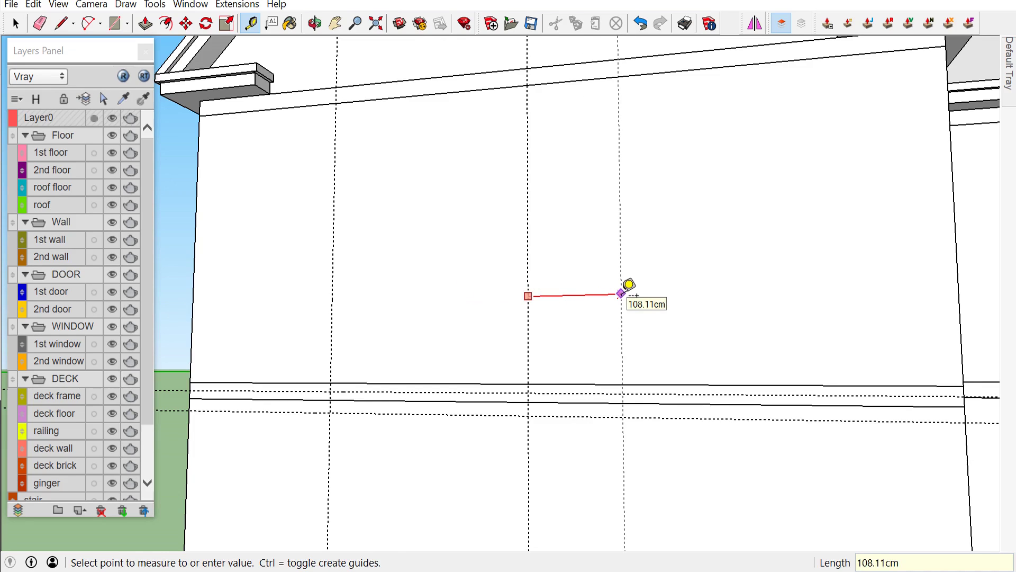
type("250")
key("Return")
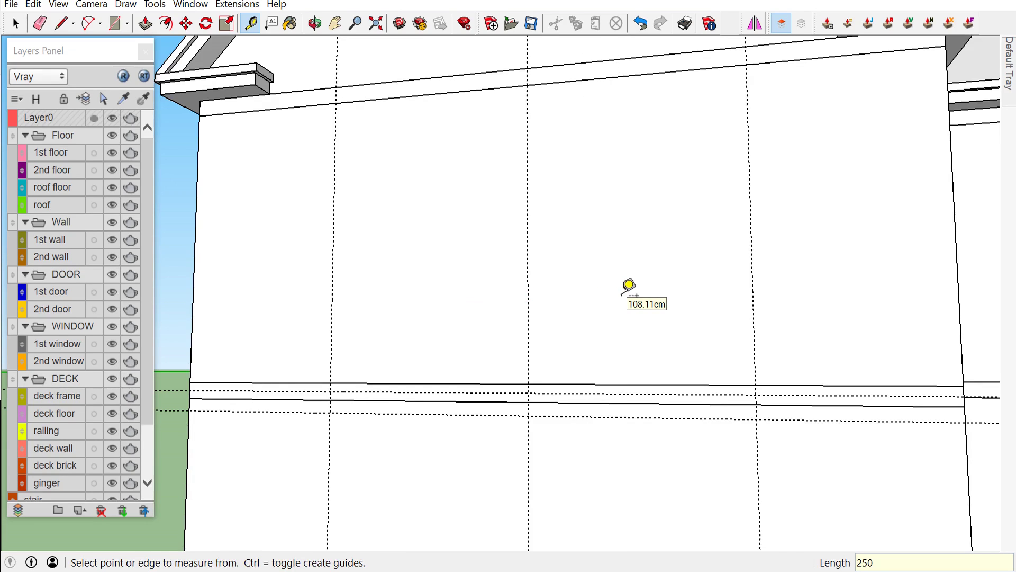
Draw a rectangle below the band and pull it 150 cm out from the wall
key("l")
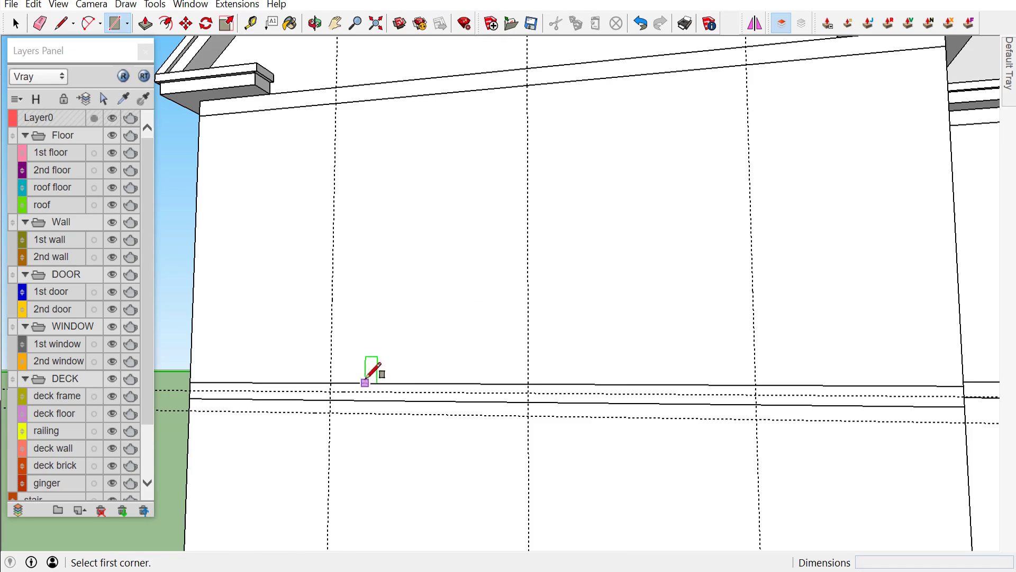
left_click(330, 390)
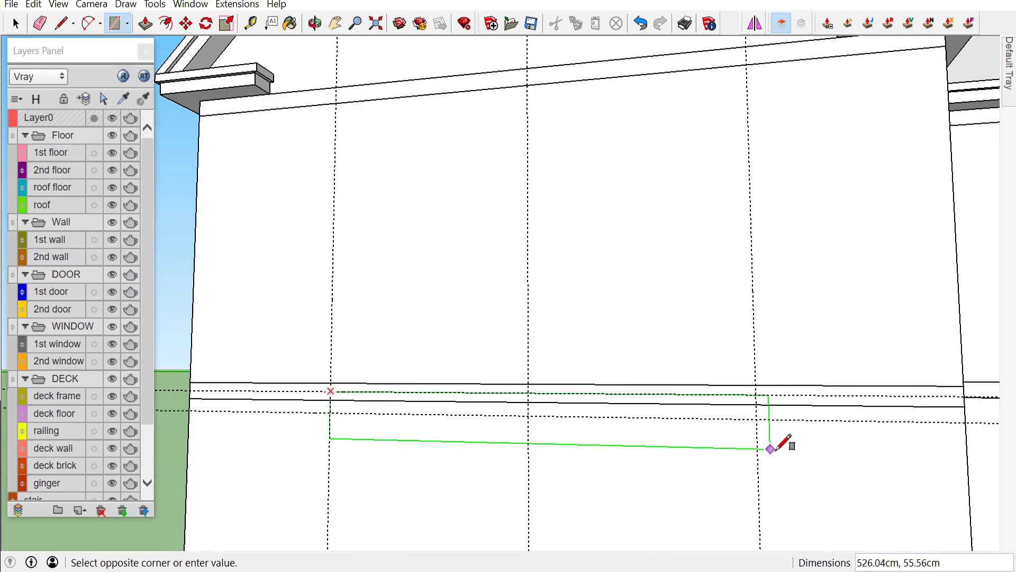
left_click(757, 418)
key("space")
key("p")
left_click(662, 408)
key("Escape")
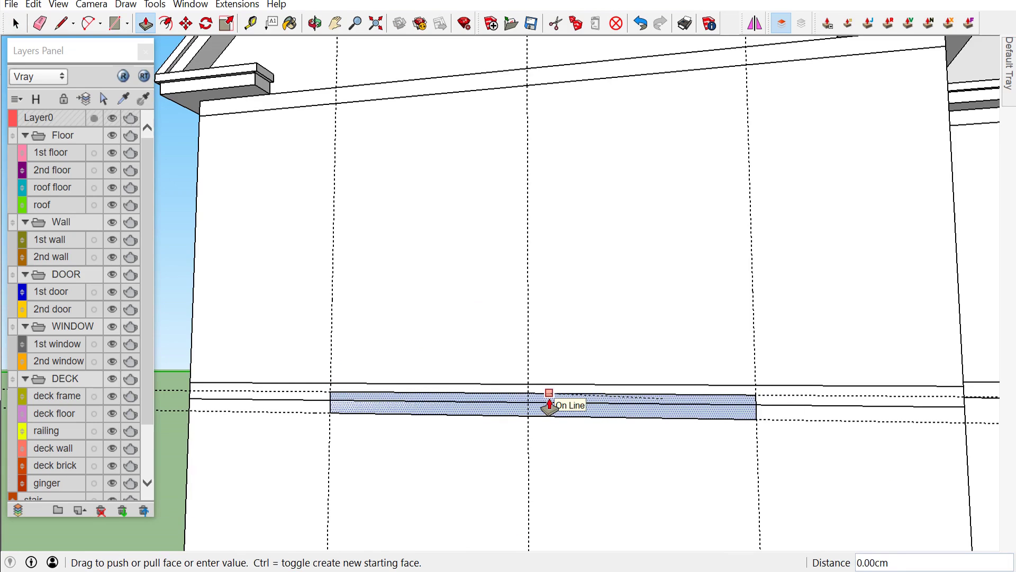
type("150")
key("Return")
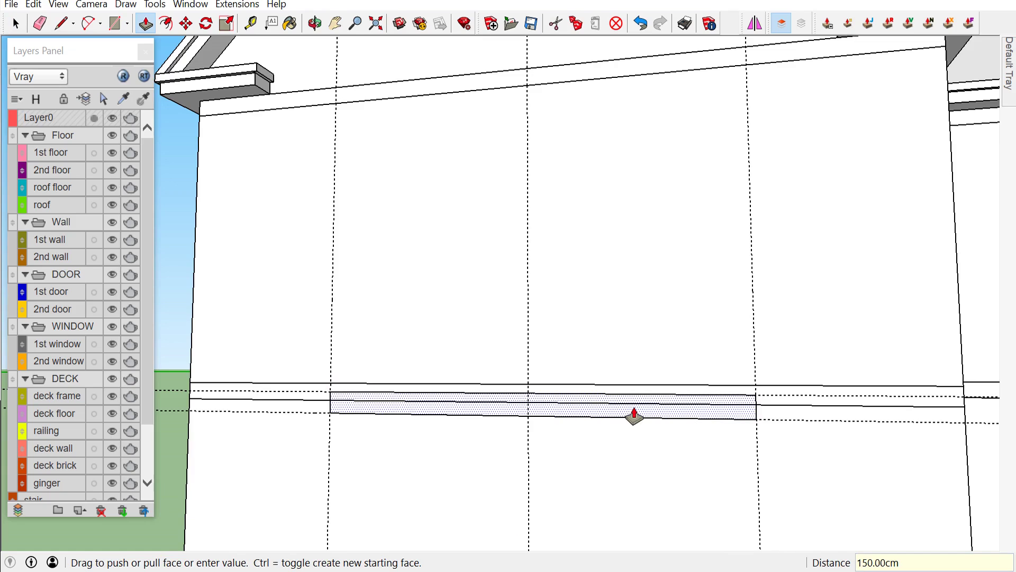
middle_click_drag(633, 415, 522, 465)
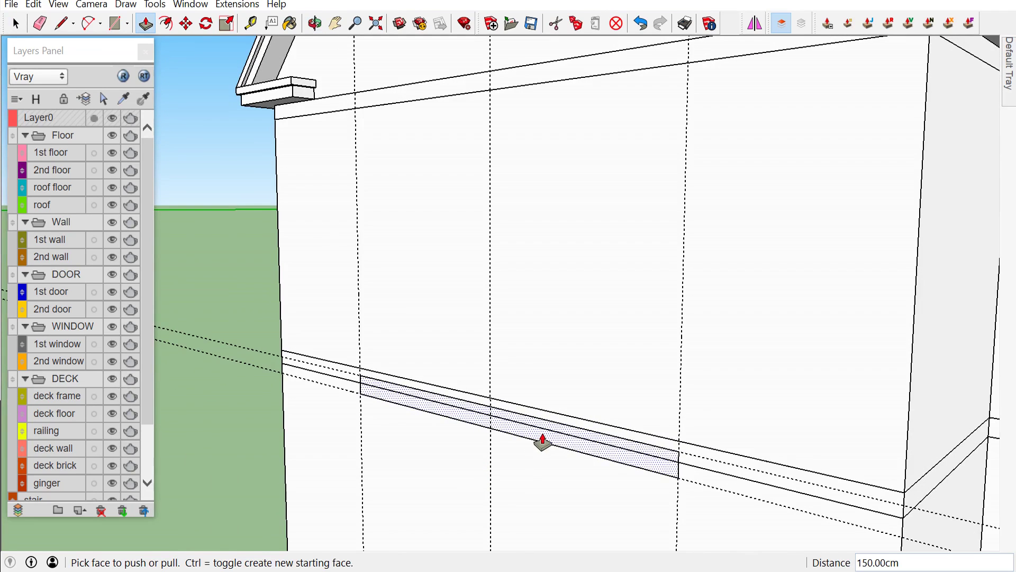
left_click(537, 442)
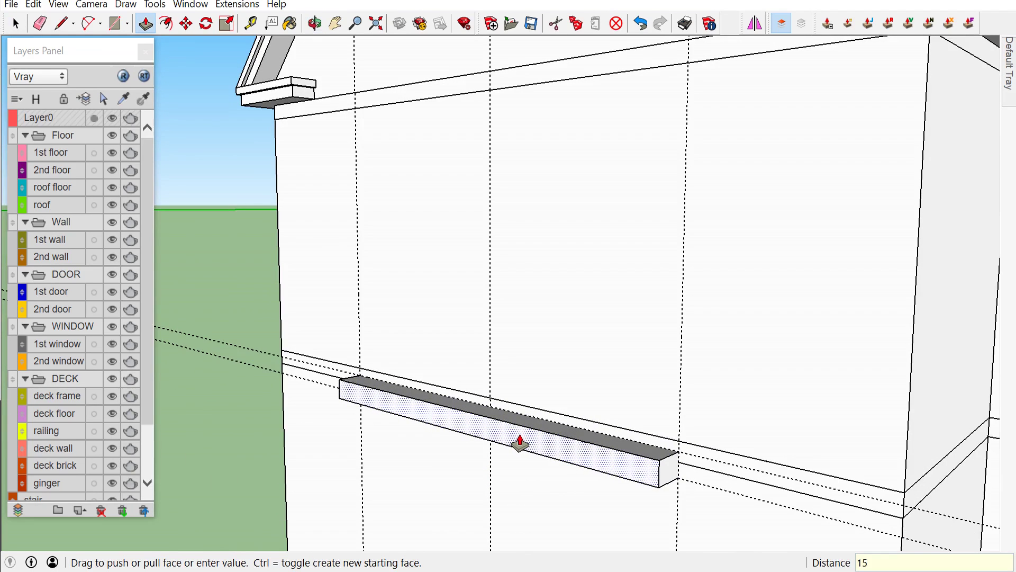
type("0")
key("Return")
key("space")
Group the ledge box and put it on the 2nd floor layer
triple_click(531, 439)
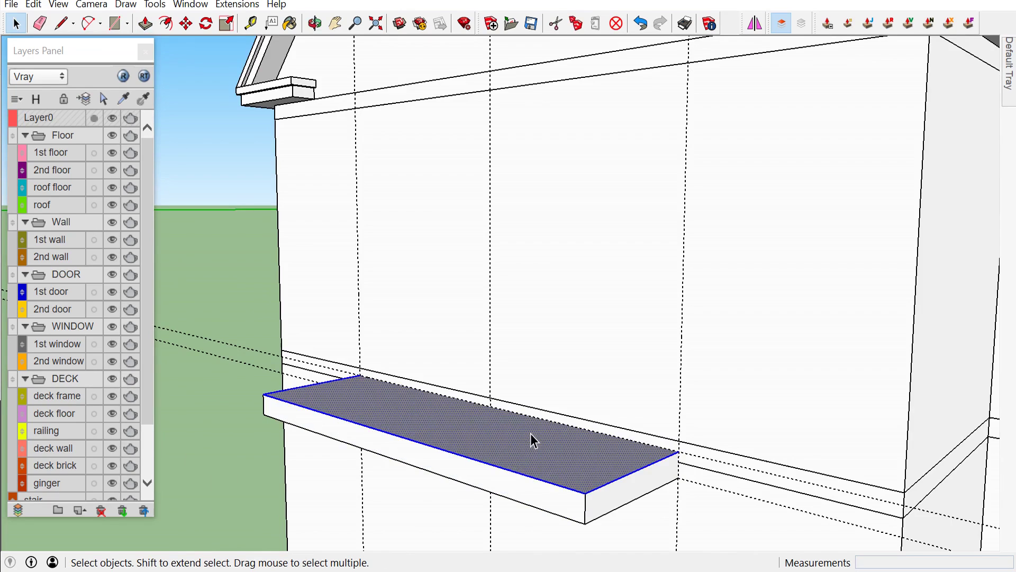
right_click(501, 472)
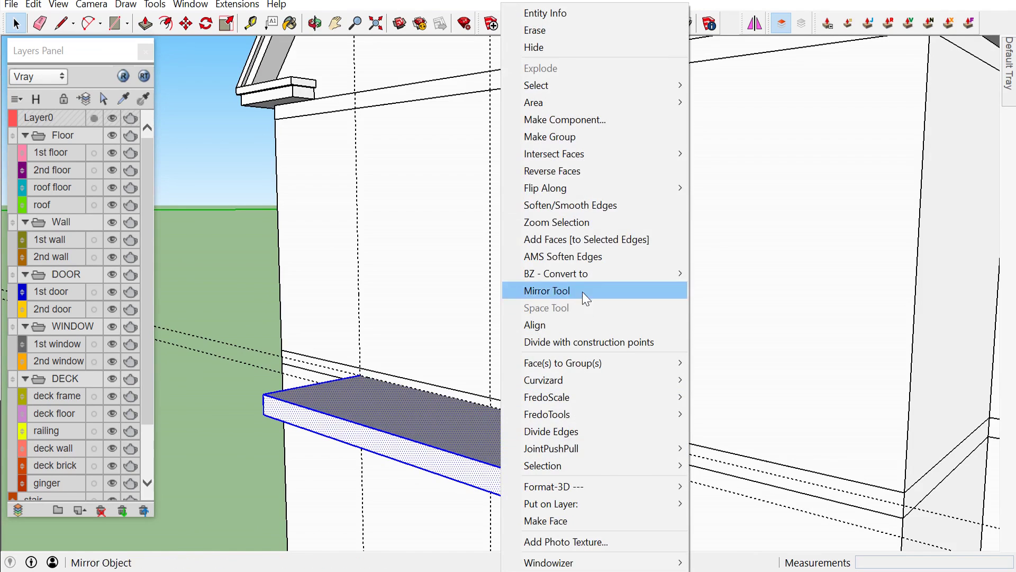
left_click(551, 137)
right_click(464, 419)
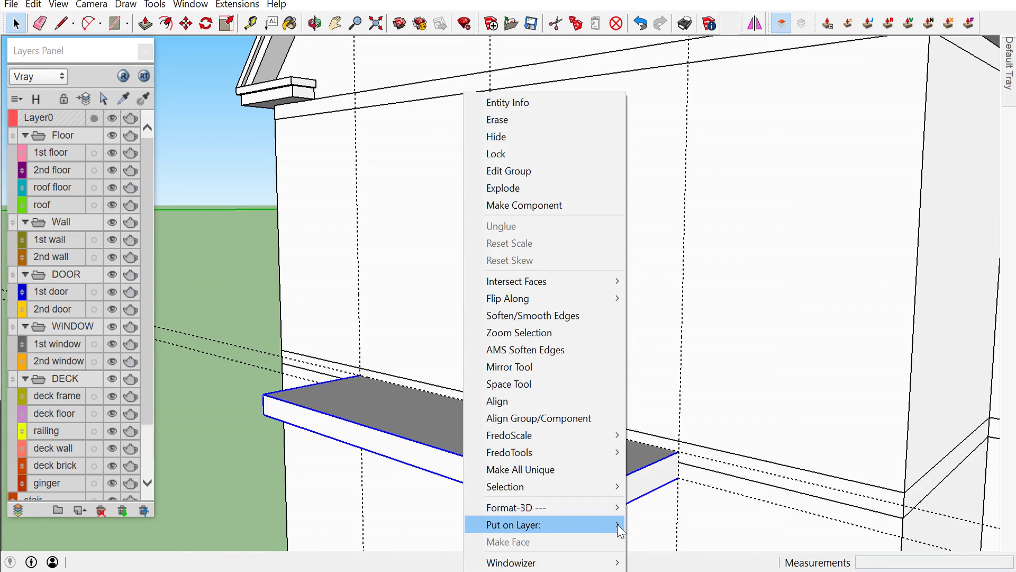
mouse_move(513, 524)
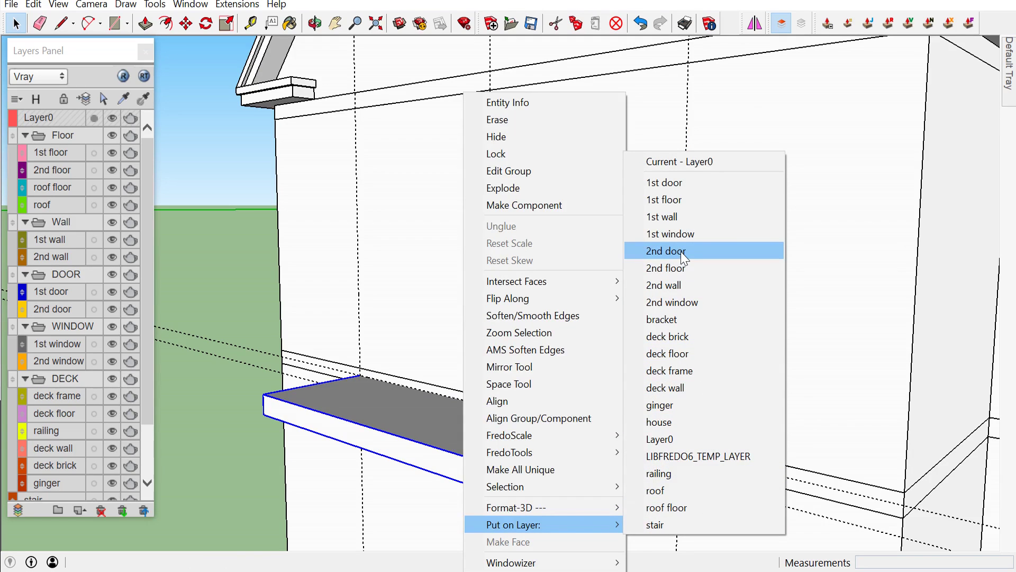
left_click(677, 271)
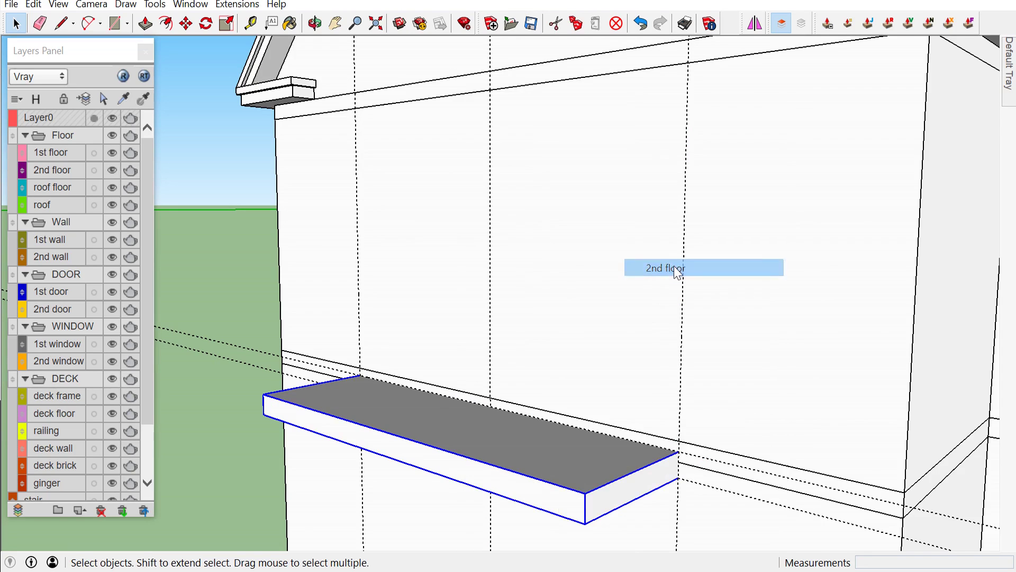
left_click(234, 295)
middle_click_drag(450, 439, 662, 448)
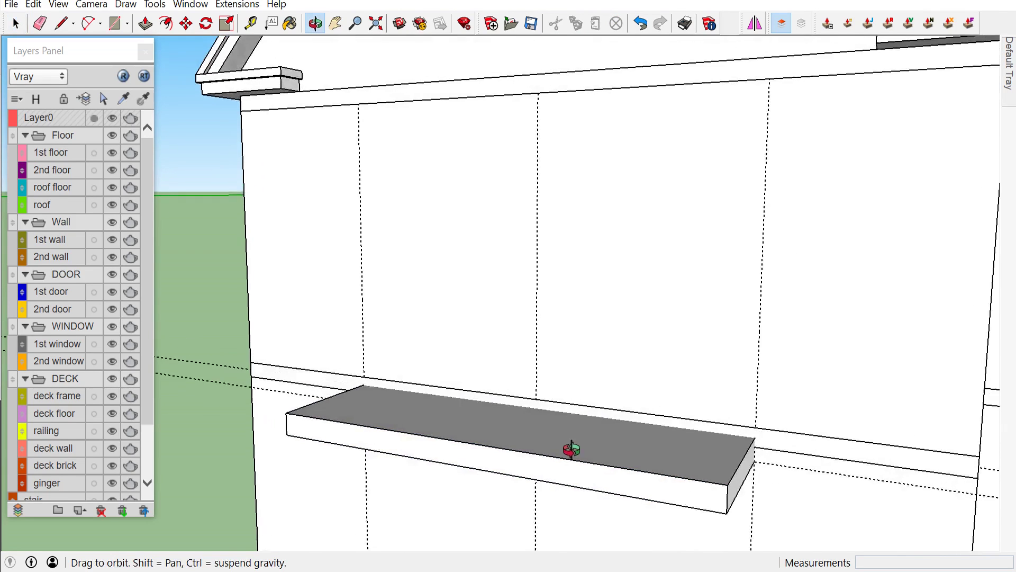
Orbit to a lower side view and measure a guide from the wall edge
scroll(665, 451, "down", 2)
scroll(531, 445, "down", 3)
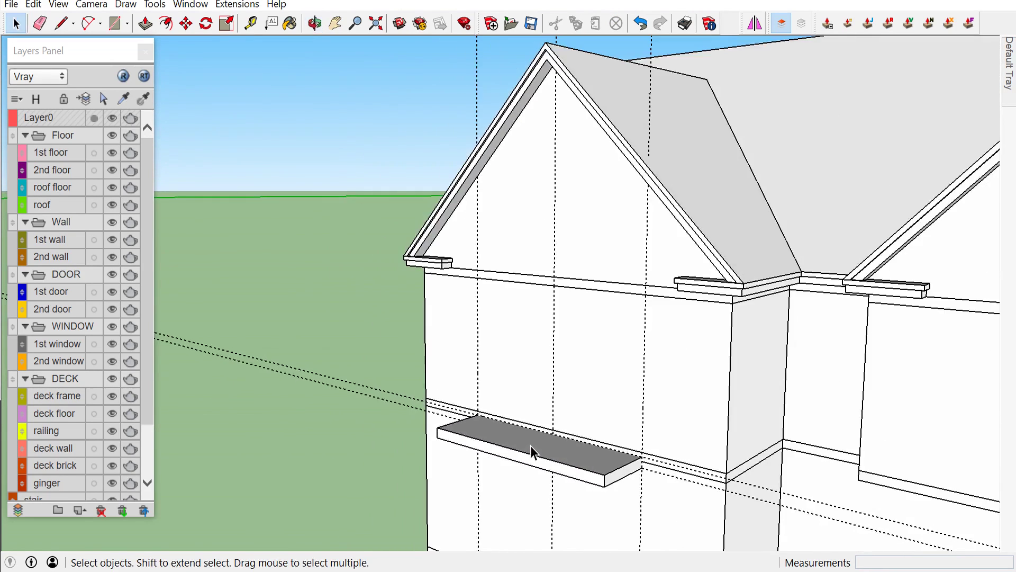
scroll(531, 443, "down", 3)
scroll(531, 441, "down", 3)
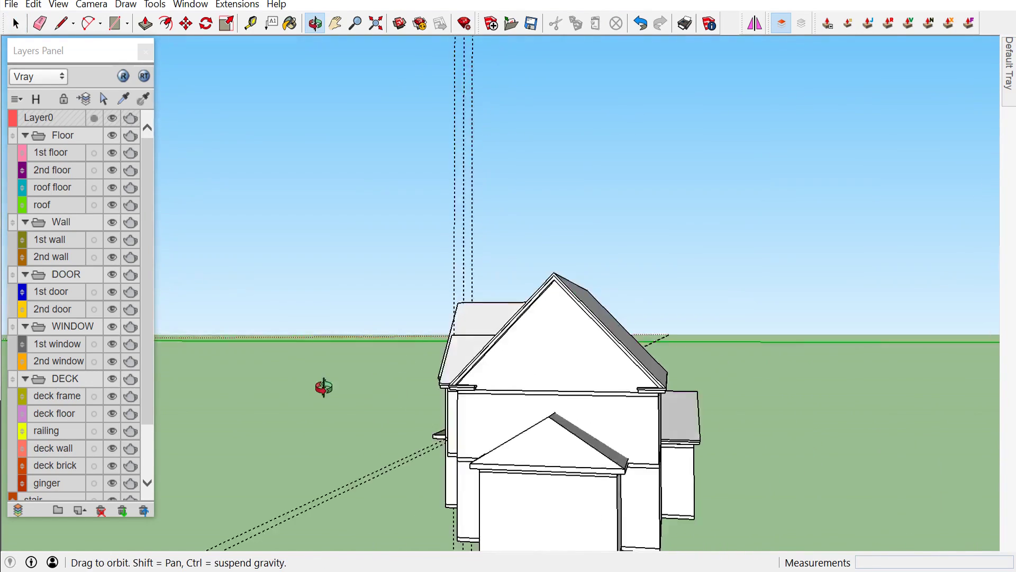
mouse_move(531, 442)
middle_mouse_down()
mouse_move(449, 478)
mouse_move(576, 481)
mouse_move(461, 478)
middle_mouse_up()
scroll(437, 459, "up", 3)
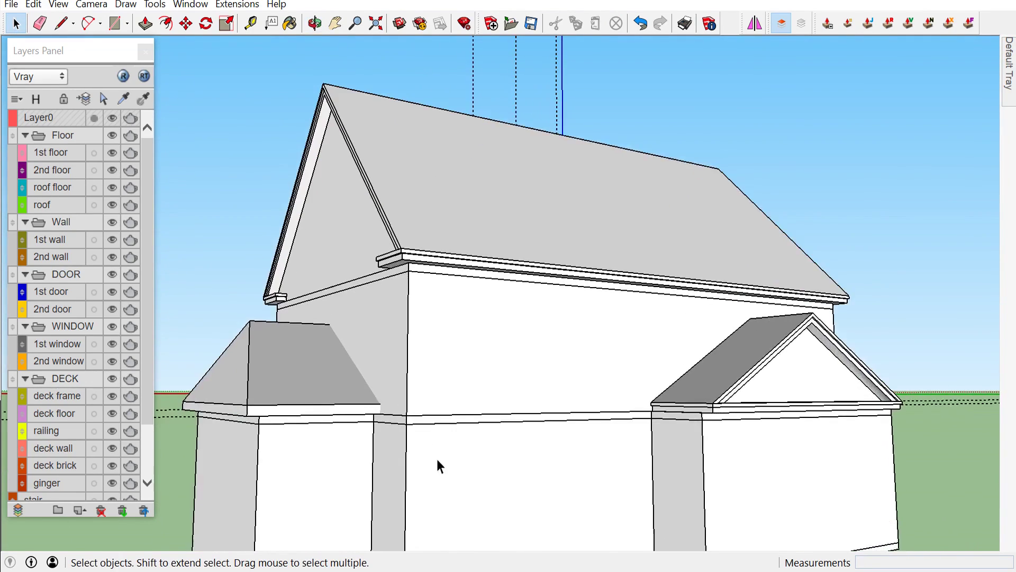
scroll(424, 459, "up", 2)
key("t")
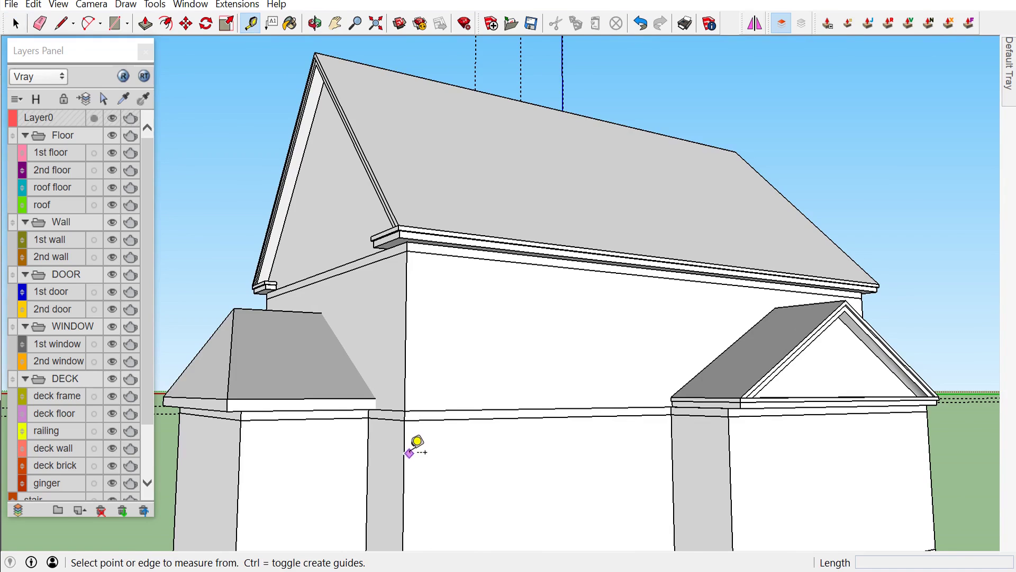
left_click(403, 454)
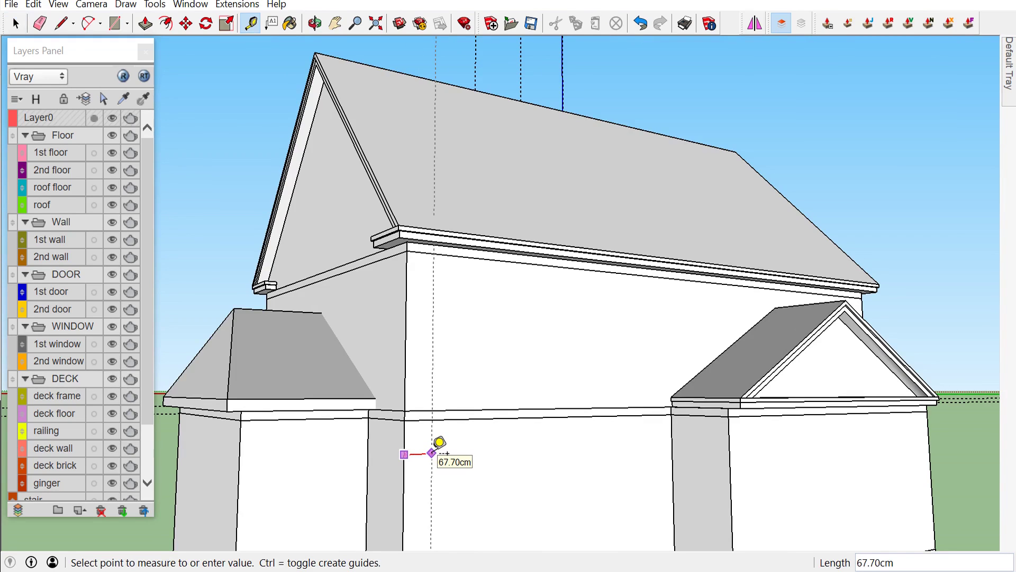
scroll(461, 445, "up", 1)
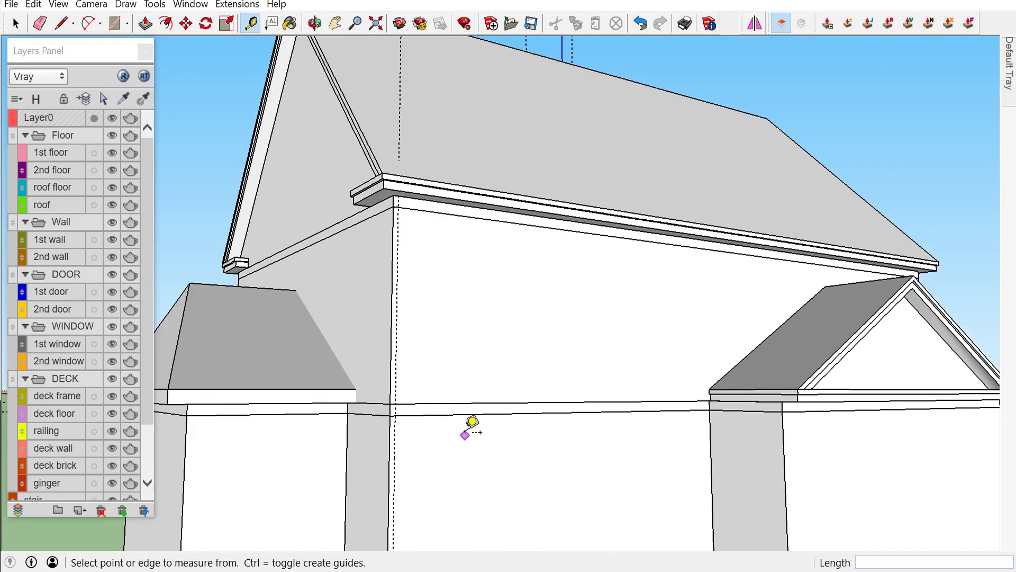
scroll(469, 426, "up", 1)
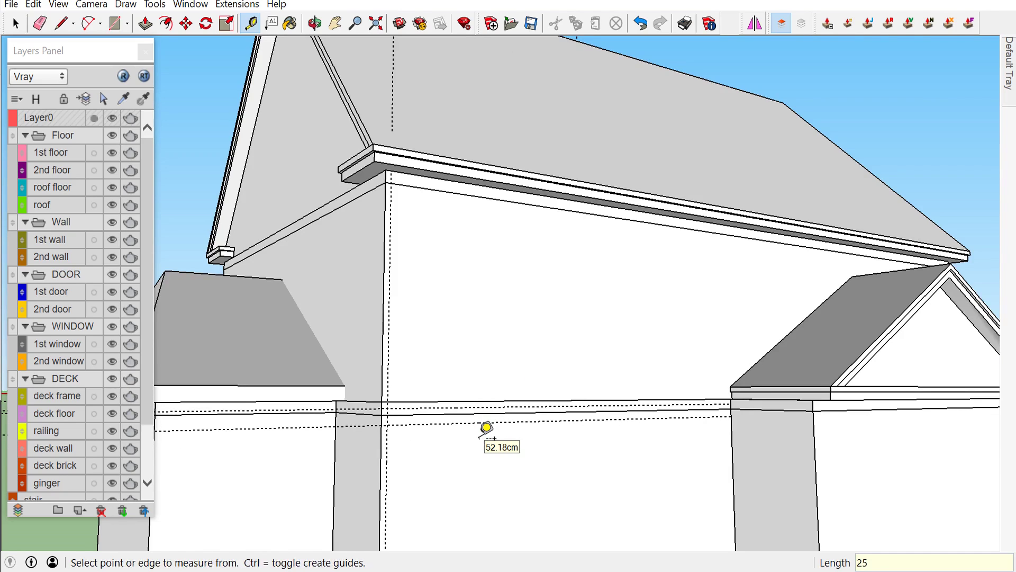
key("space")
Draw a thin rectangle along the band from the wall corner and extrude it 150 cm
key("r")
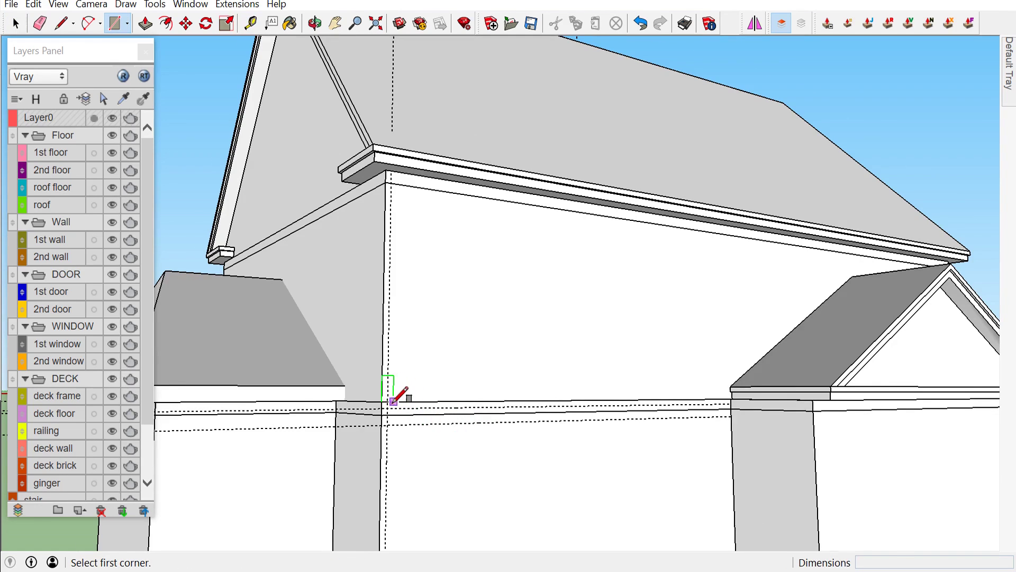
scroll(393, 401, "down", 1)
left_click(393, 400)
scroll(847, 437, "up", 2)
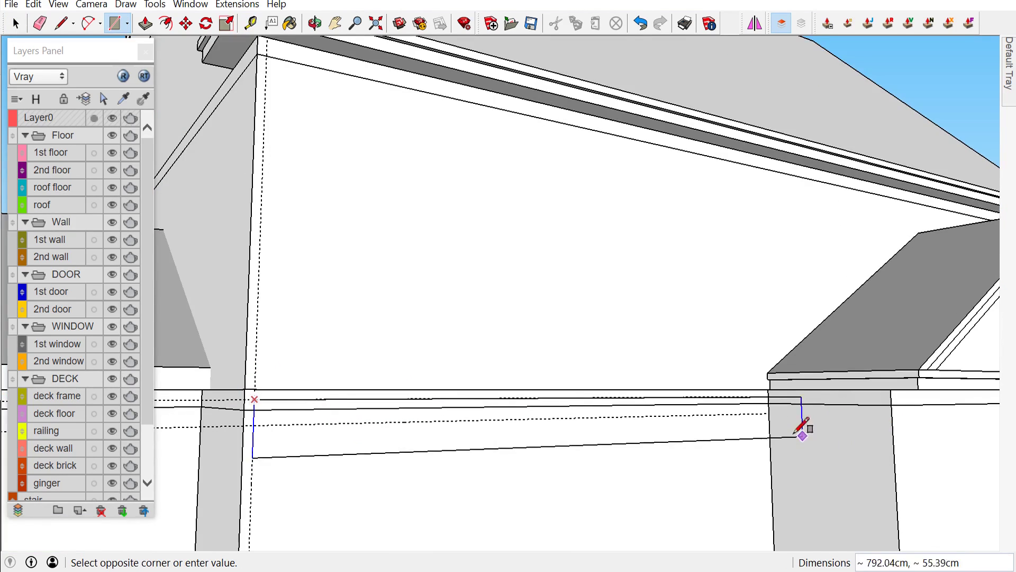
left_click(768, 413)
key("space")
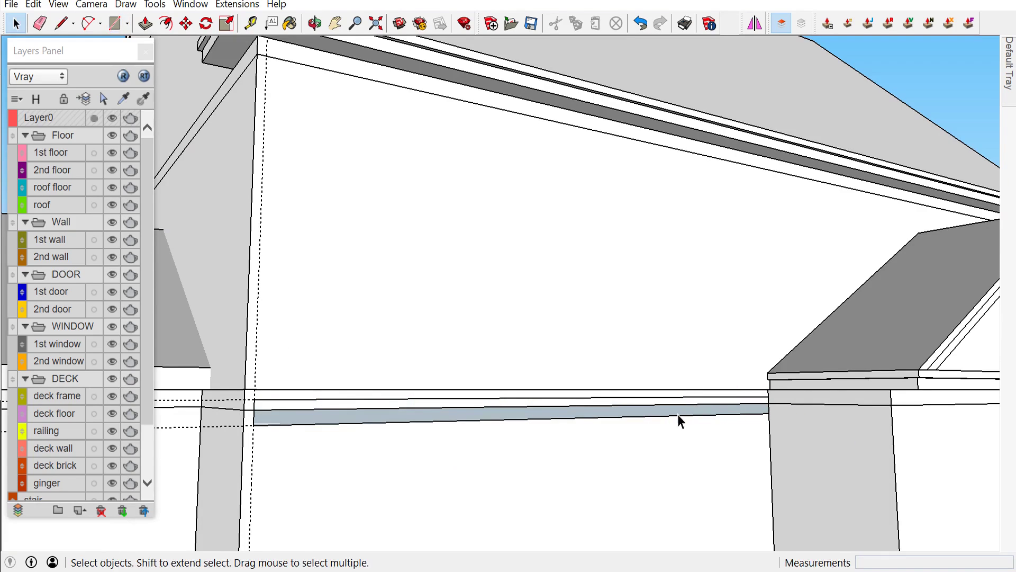
left_click(665, 414)
key("p")
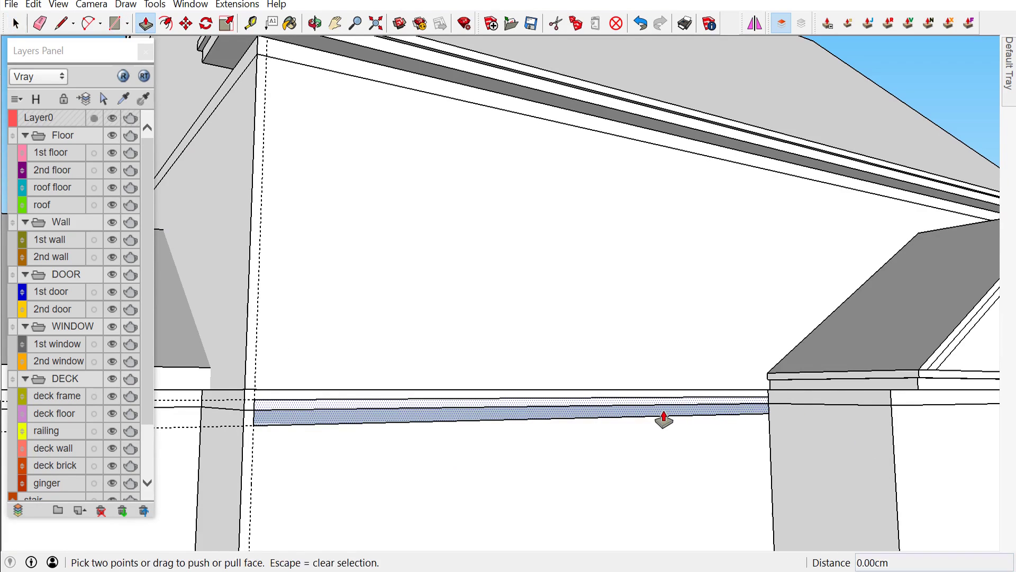
left_click(665, 416)
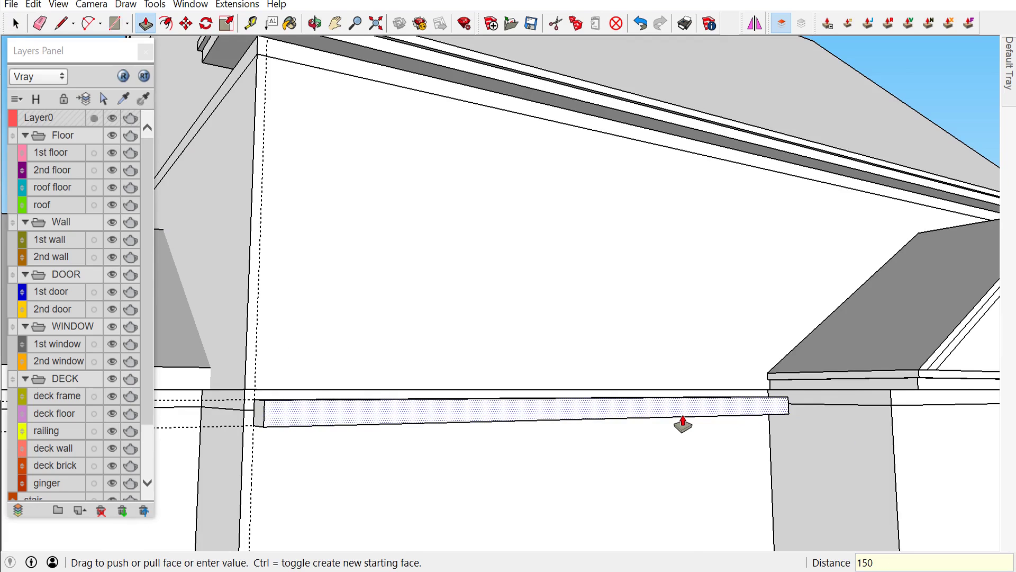
key("Return")
key("space")
Make the beam a group and put it on the 2nd floor layer
triple_click(643, 416)
right_click(645, 416)
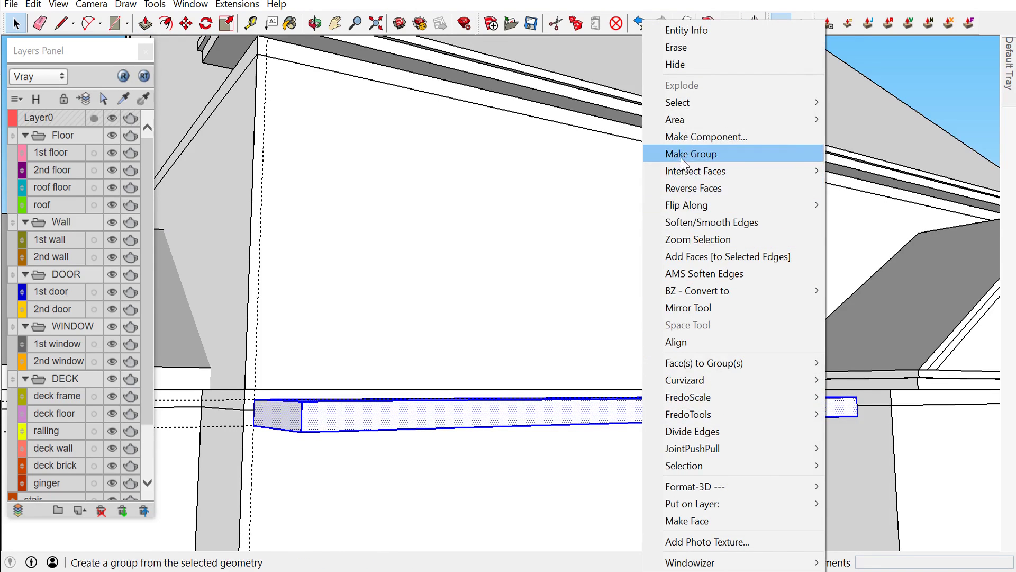
left_click(683, 154)
right_click(565, 421)
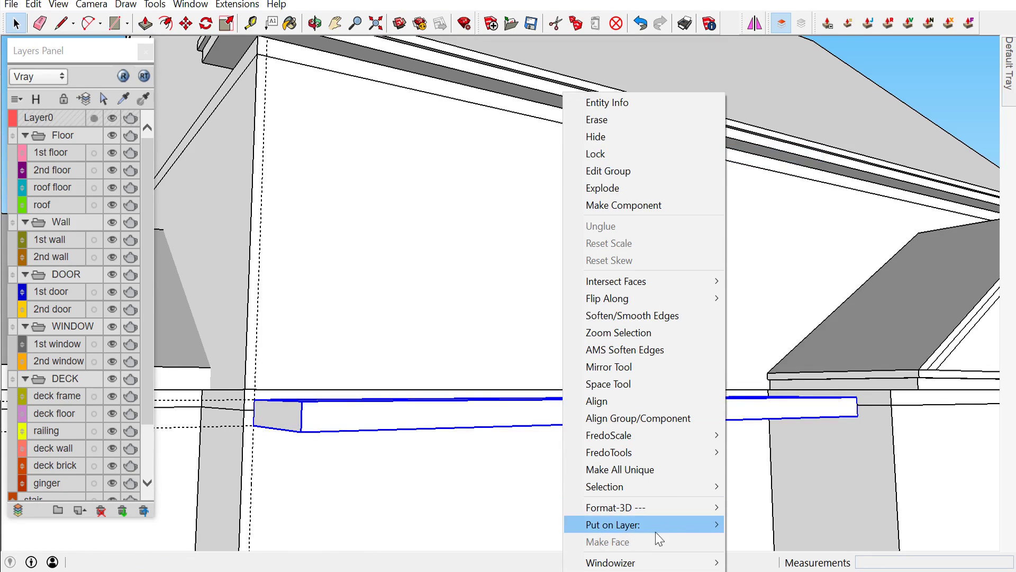
mouse_move(613, 525)
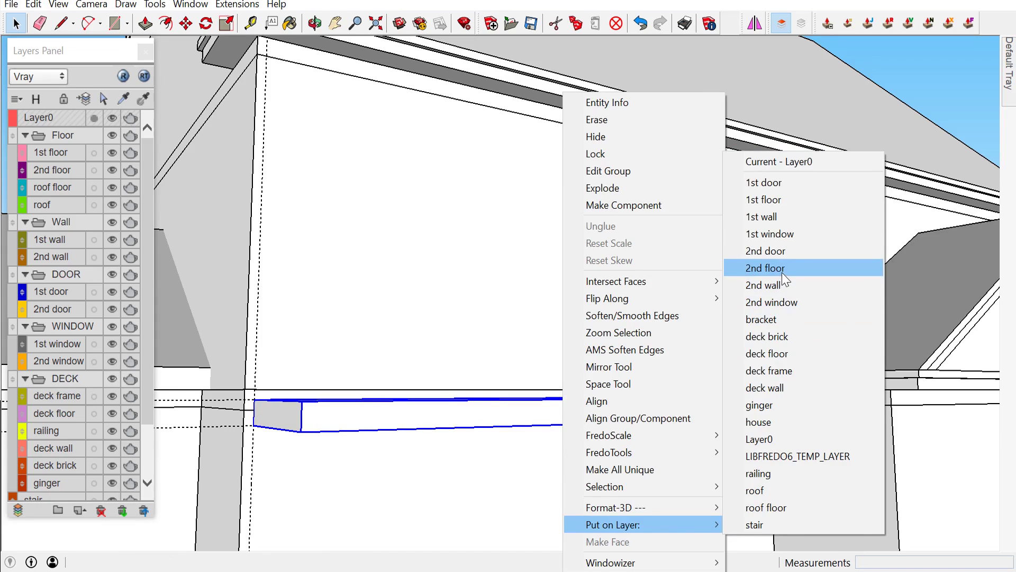
left_click(768, 272)
scroll(545, 392, "down", 5)
scroll(545, 392, "down", 2)
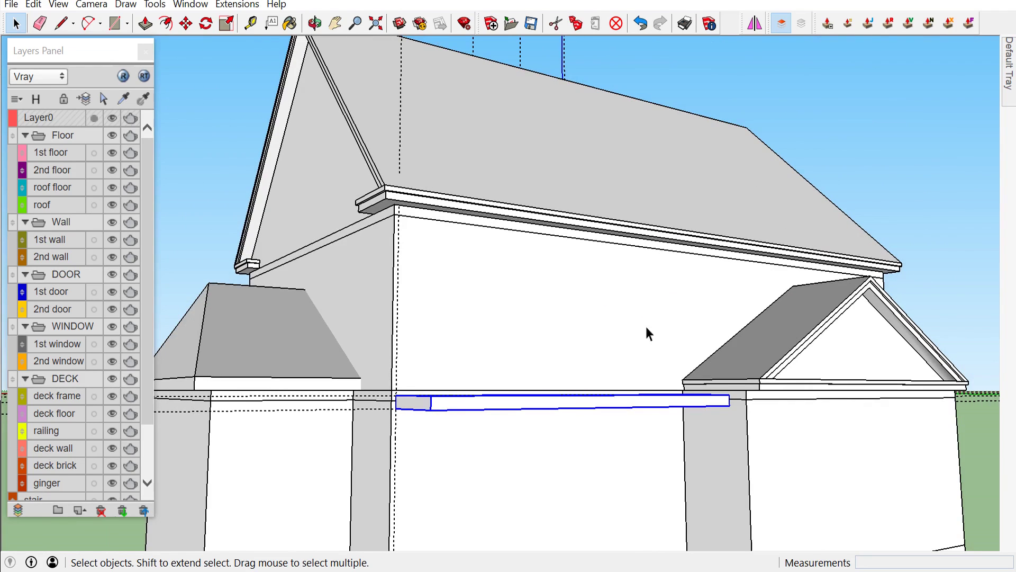
left_click(918, 153)
mouse_move(615, 397)
middle_mouse_down()
mouse_move(640, 471)
mouse_move(755, 491)
mouse_move(697, 454)
mouse_move(840, 471)
middle_mouse_up()
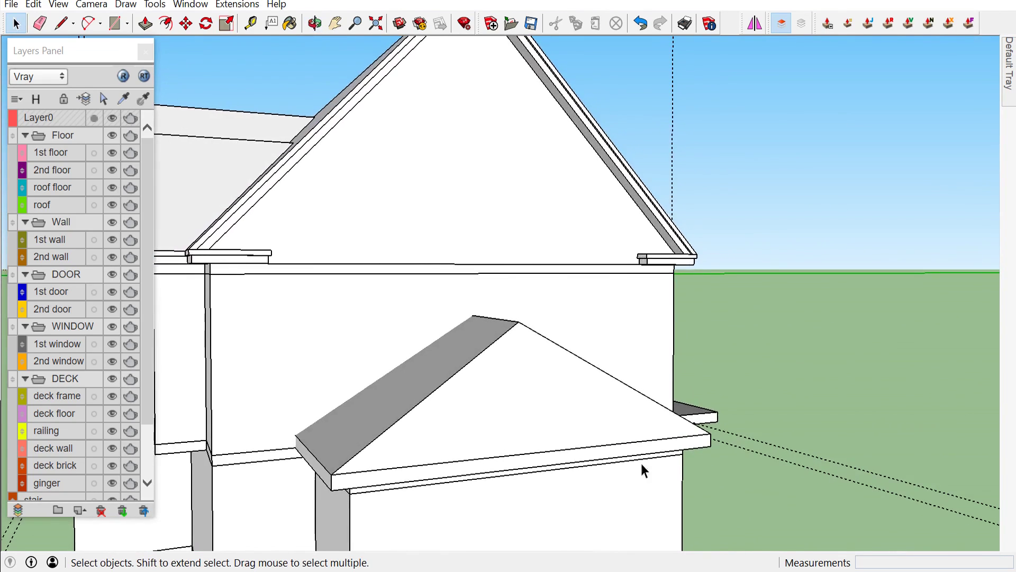
Orbit to the house front and clear leftover construction guides through the Edit menu
middle_click_drag(642, 470, 471, 439)
scroll(472, 442, "down", 3)
mouse_move(376, 447)
middle_mouse_down()
mouse_move(431, 438)
mouse_move(688, 456)
mouse_move(632, 476)
middle_mouse_up()
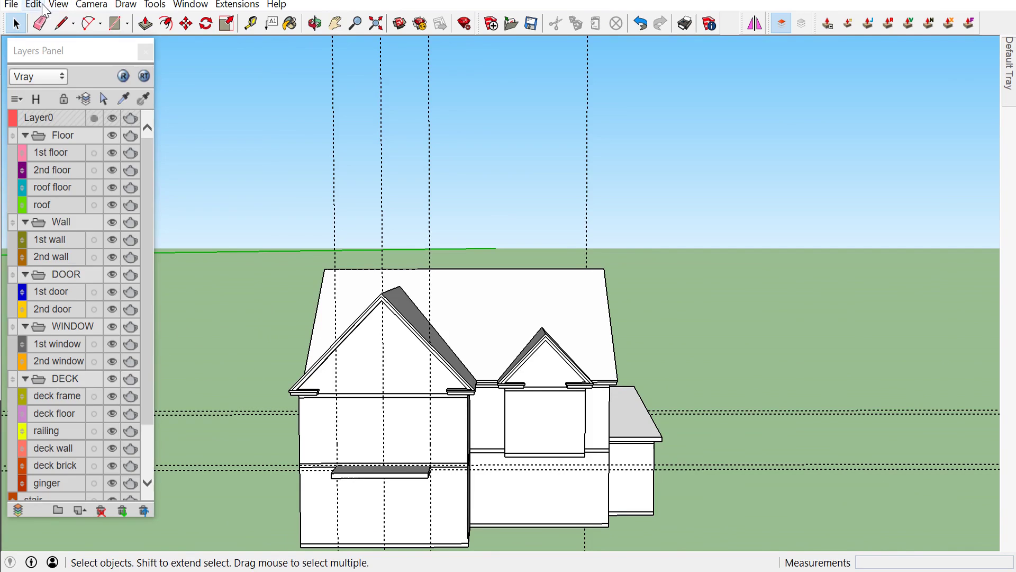
left_click(35, 4)
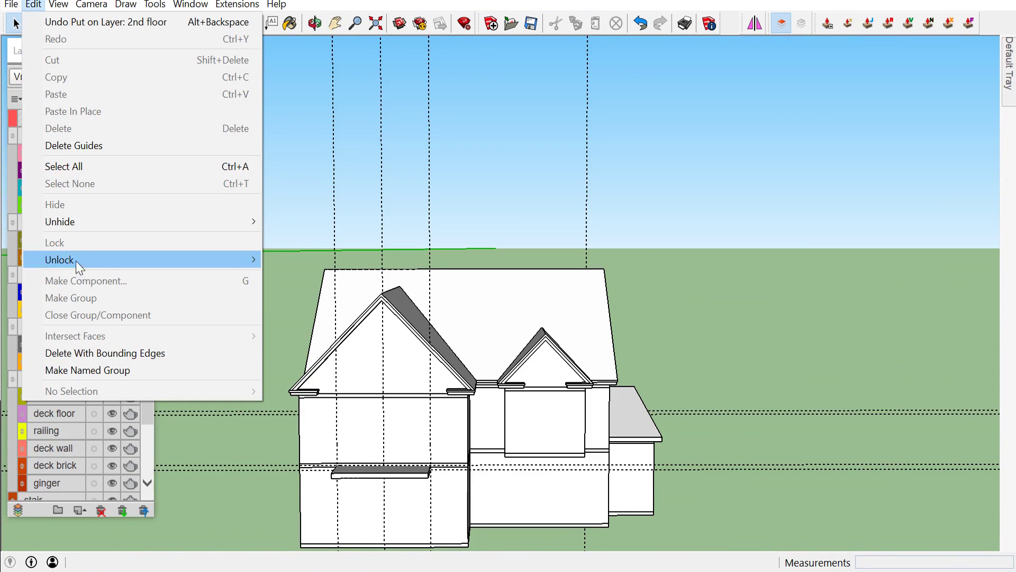
scroll(389, 519, "up", 3)
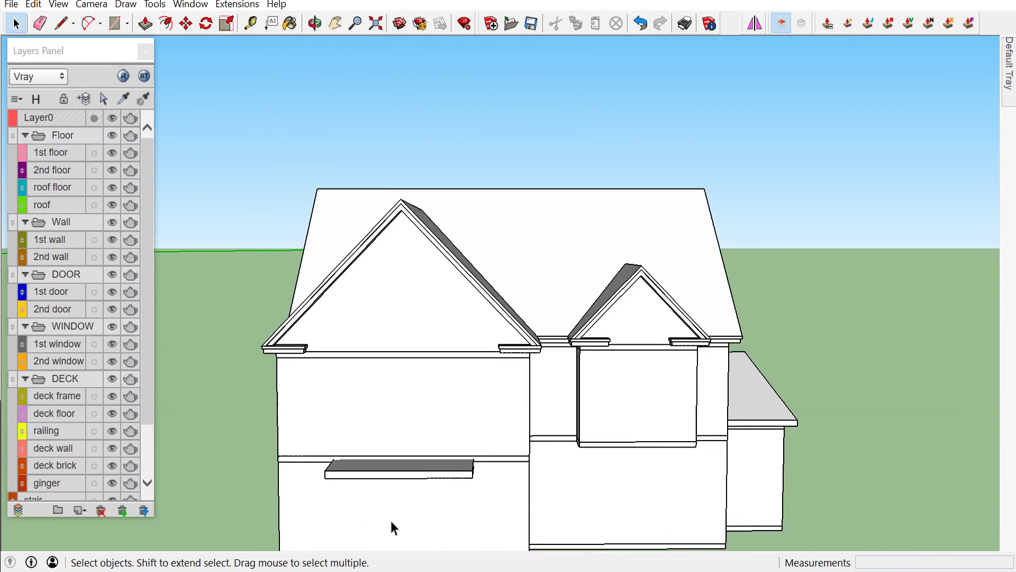
middle_click_drag(391, 519, 377, 511)
scroll(450, 469, "up", 2)
Close in on the wall beside the deck roof and start measuring from the roof edge
scroll(481, 454, "up", 3)
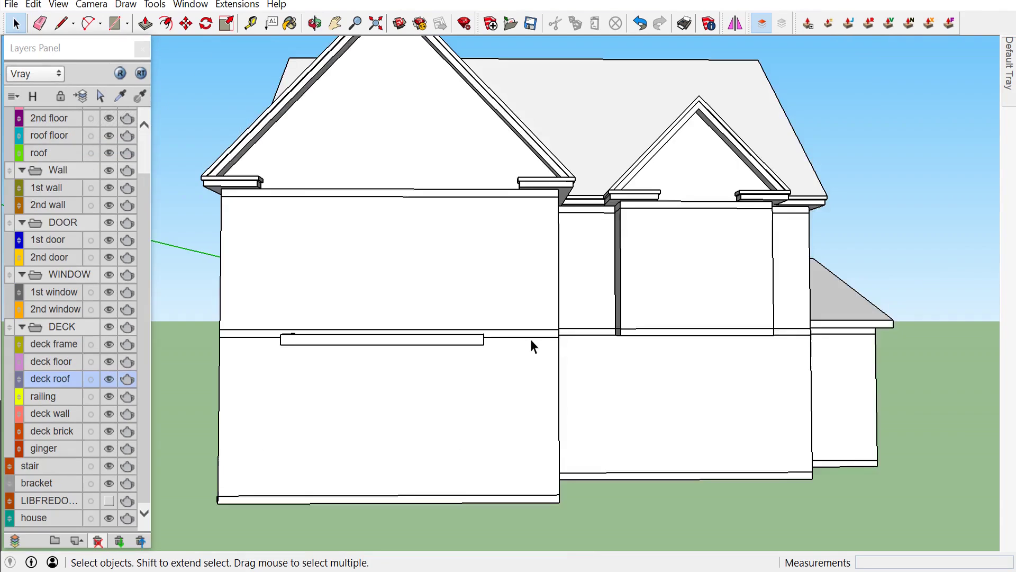
scroll(530, 341, "up", 2)
middle_click_drag(531, 345, 527, 374)
scroll(583, 348, "down", 2)
middle_click_drag(583, 348, 535, 373)
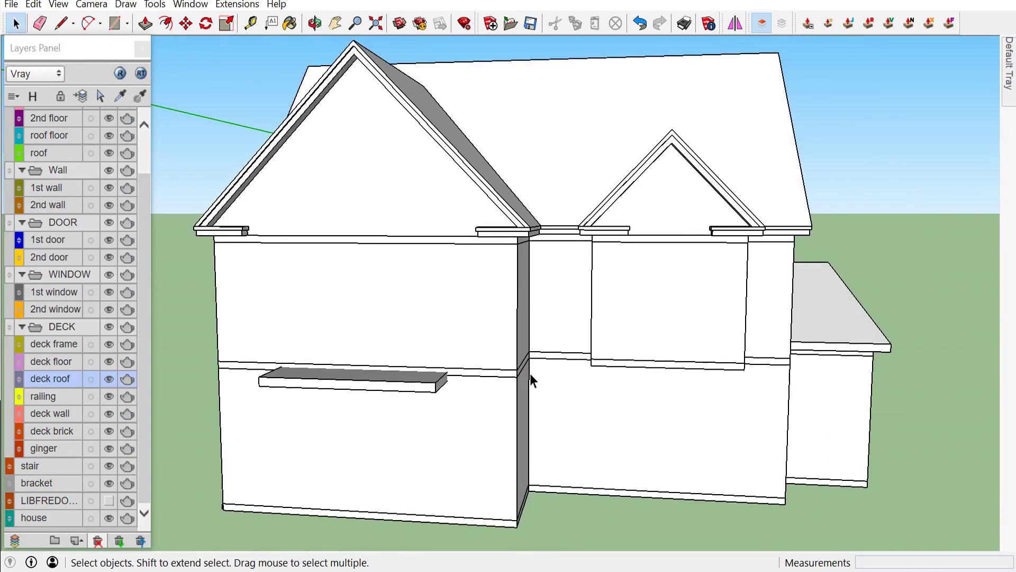
scroll(504, 376, "up", 3)
scroll(500, 368, "up", 2)
key("t")
left_click(492, 364)
type("10")
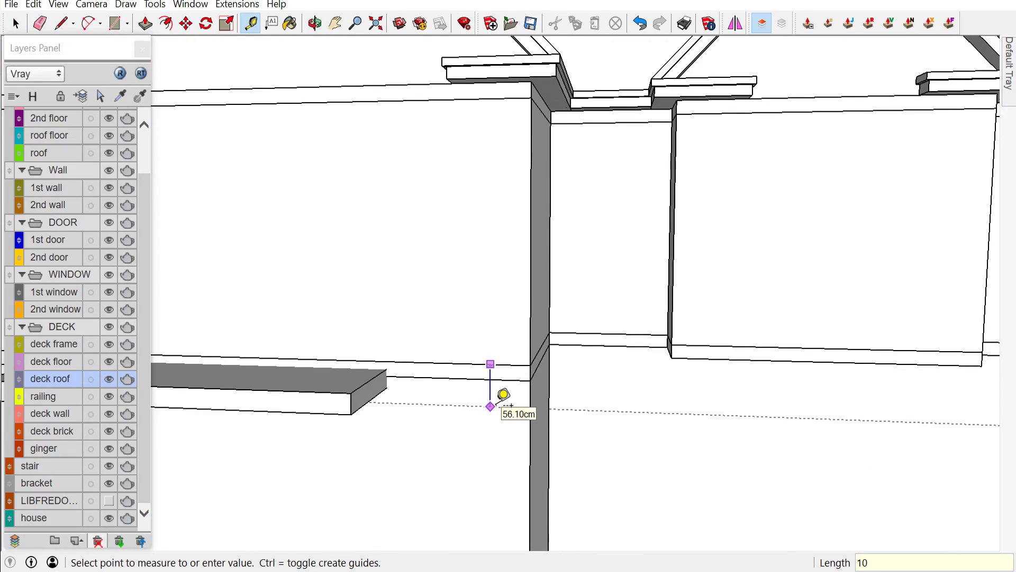
Place guides 10 cm and 90 cm below the deck roof edge
key("Return")
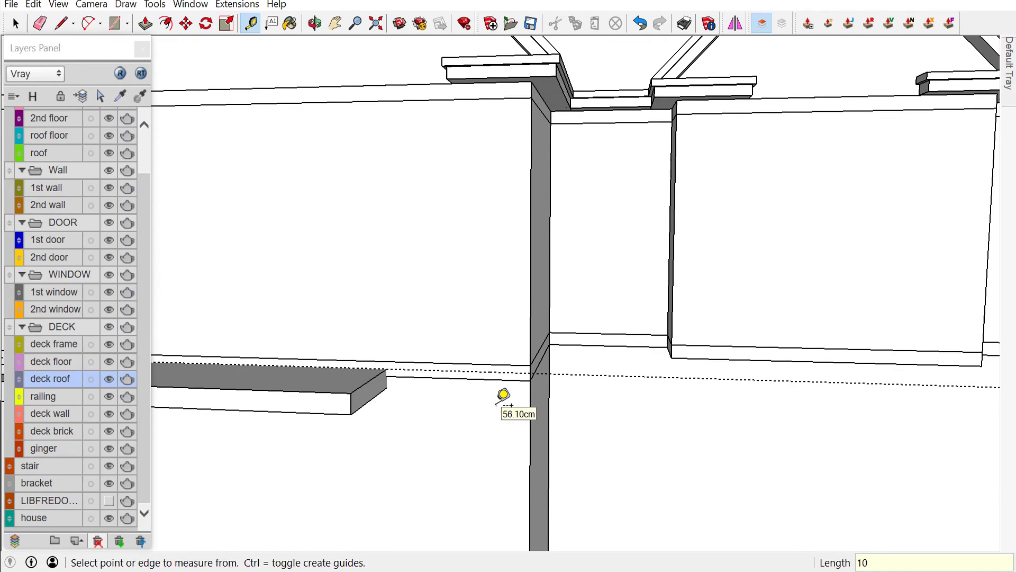
left_click(496, 370)
type("90")
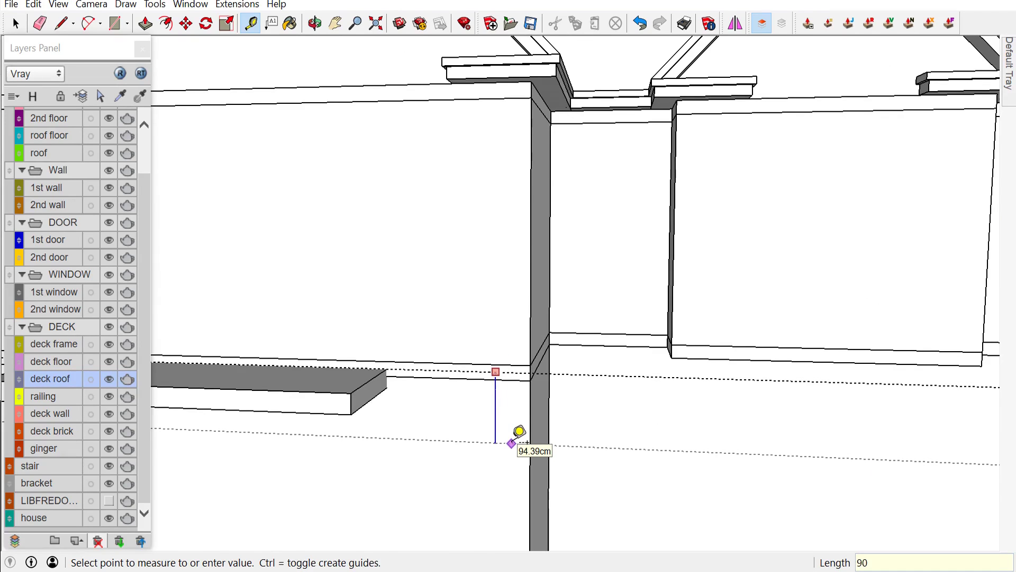
key("Return")
key("space")
mouse_move(518, 432)
middle_mouse_down()
mouse_move(513, 450)
mouse_move(325, 433)
middle_mouse_up()
scroll(334, 429, "up", 2)
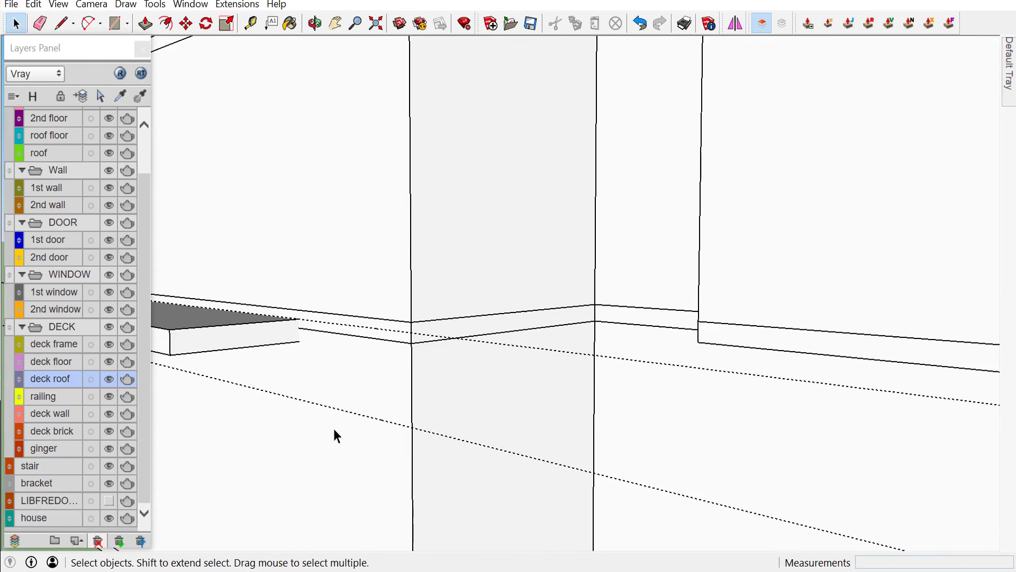
Draw the bracket triangle: a 200 cm line, up to the column corner, then down to close it
key("l")
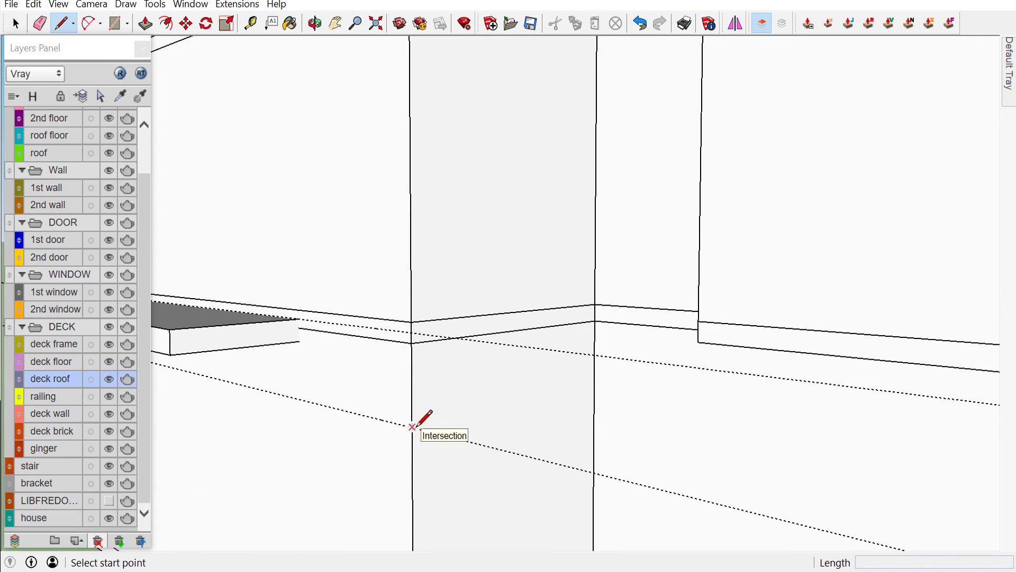
left_click(412, 427)
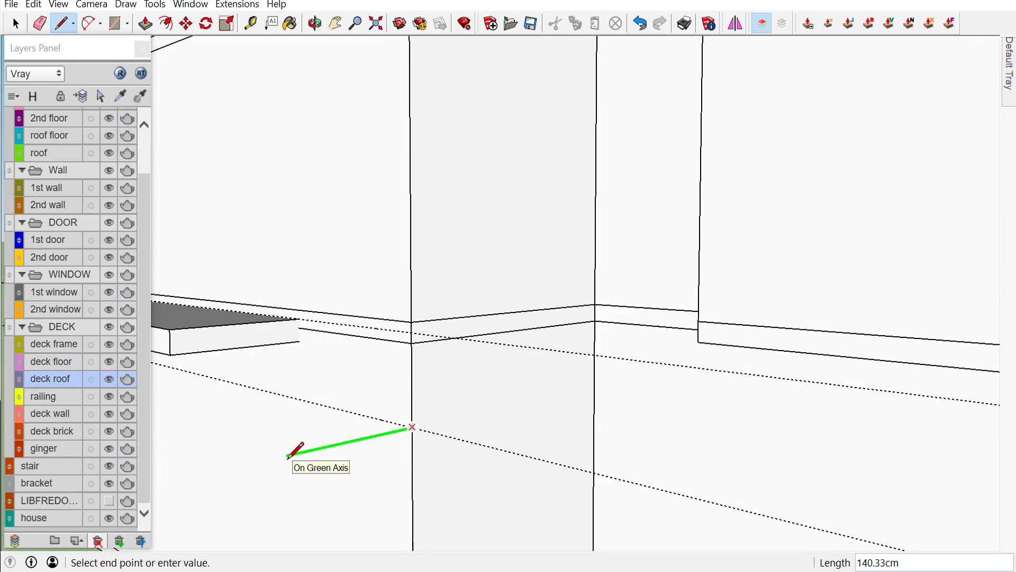
type("200")
key("Return")
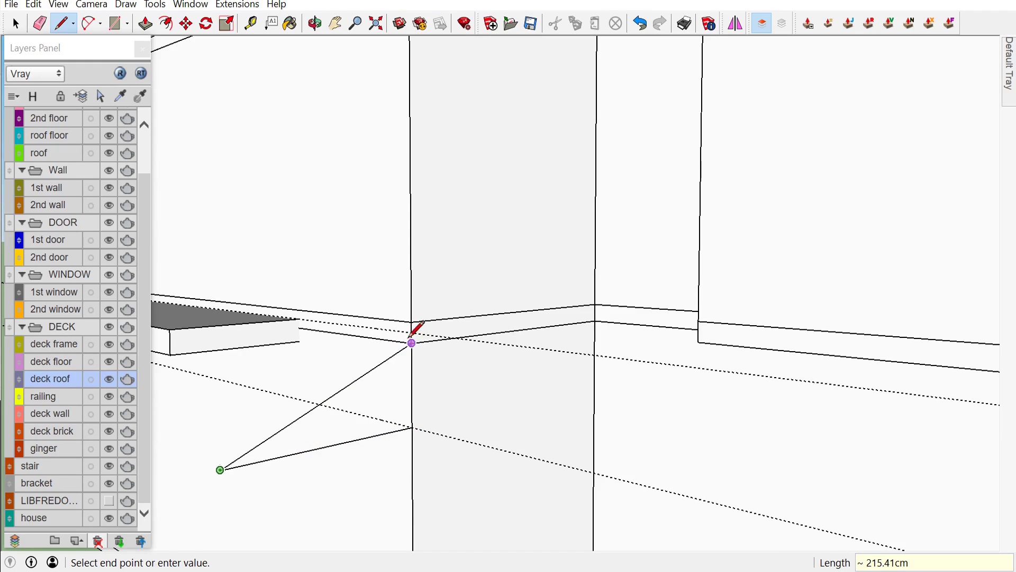
scroll(411, 333, "up", 1)
scroll(412, 332, "up", 1)
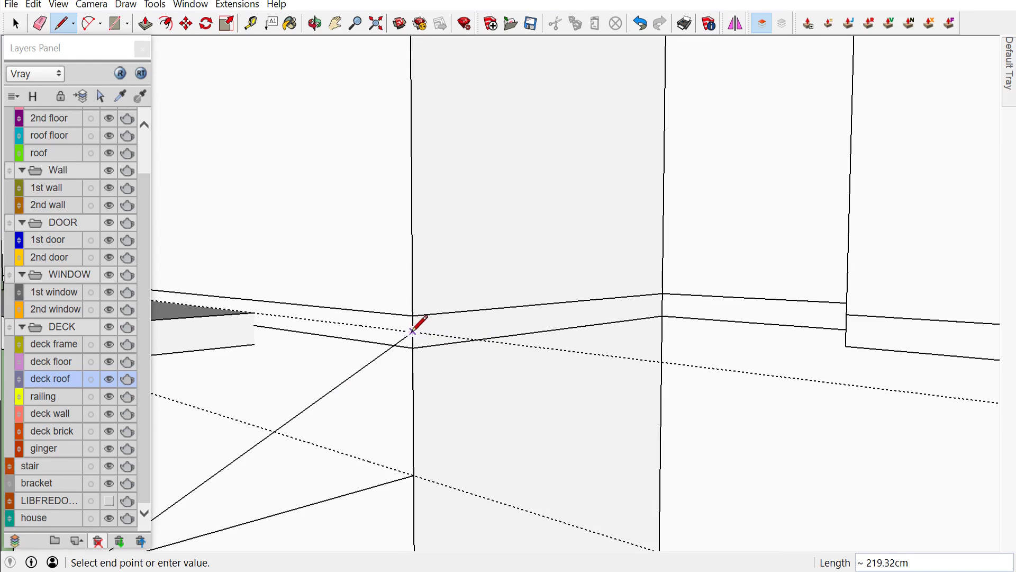
left_click(413, 332)
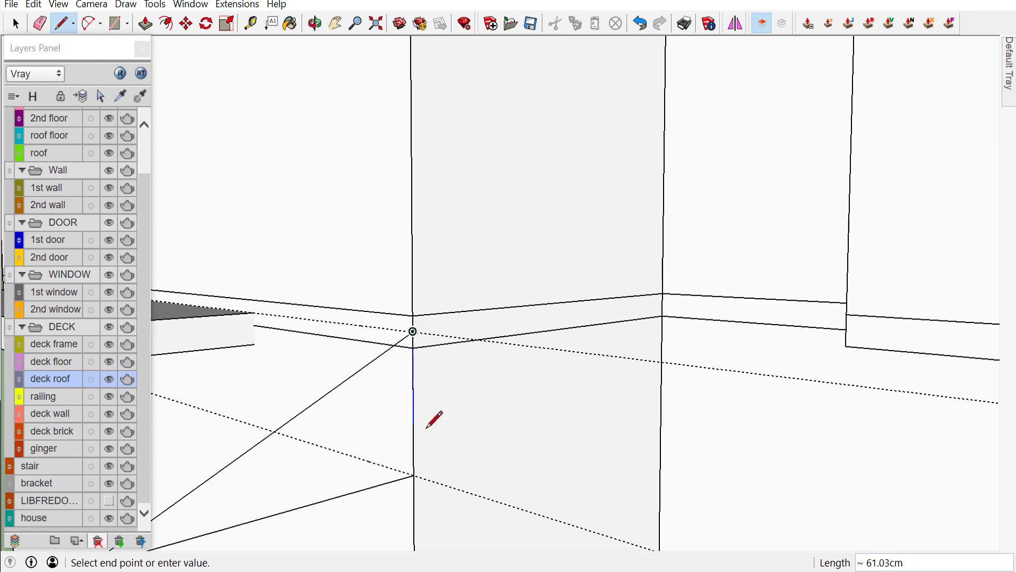
left_click(414, 475)
scroll(451, 476, "down", 1)
scroll(452, 477, "down", 1)
key("space")
scroll(450, 476, "down", 1)
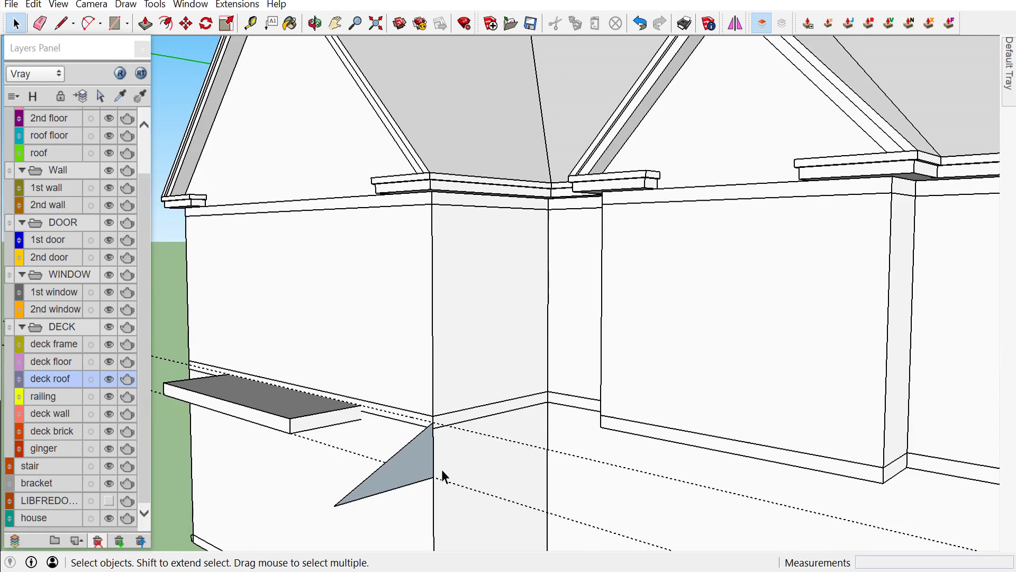
Reverse the triangle's faces, make it a group, and toggle the Layers panel off and on
right_click(418, 459)
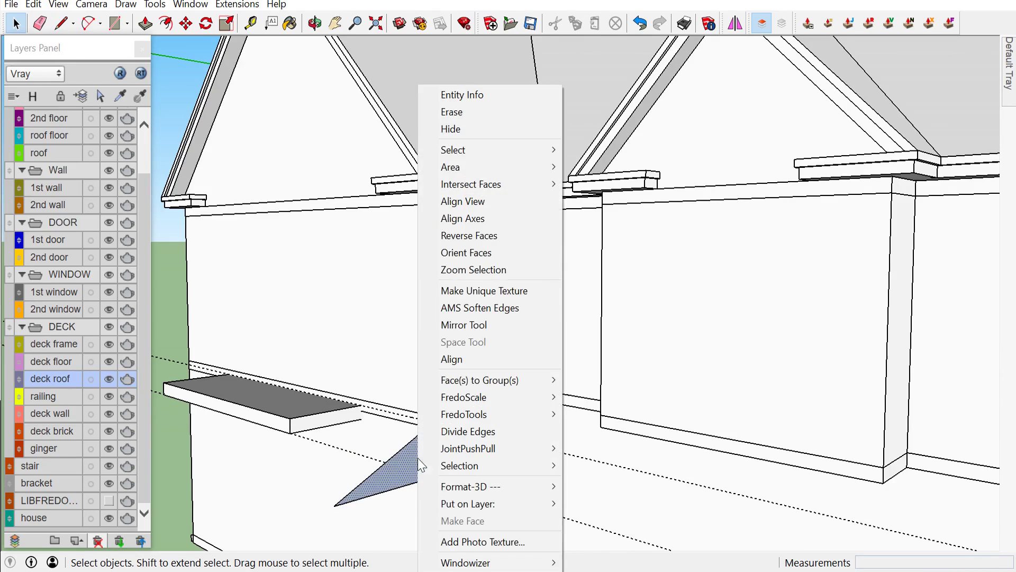
left_click(472, 237)
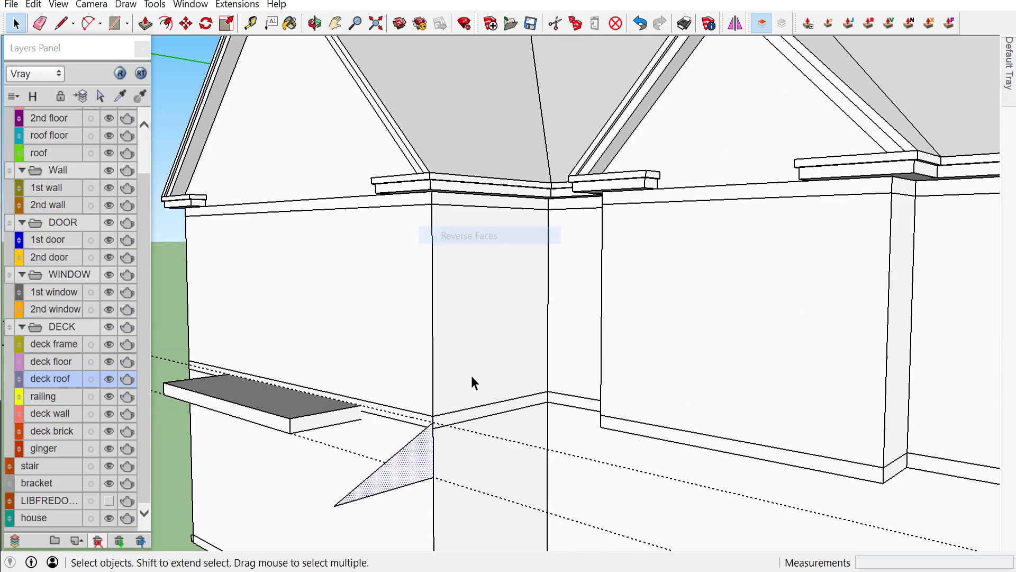
right_click(416, 464)
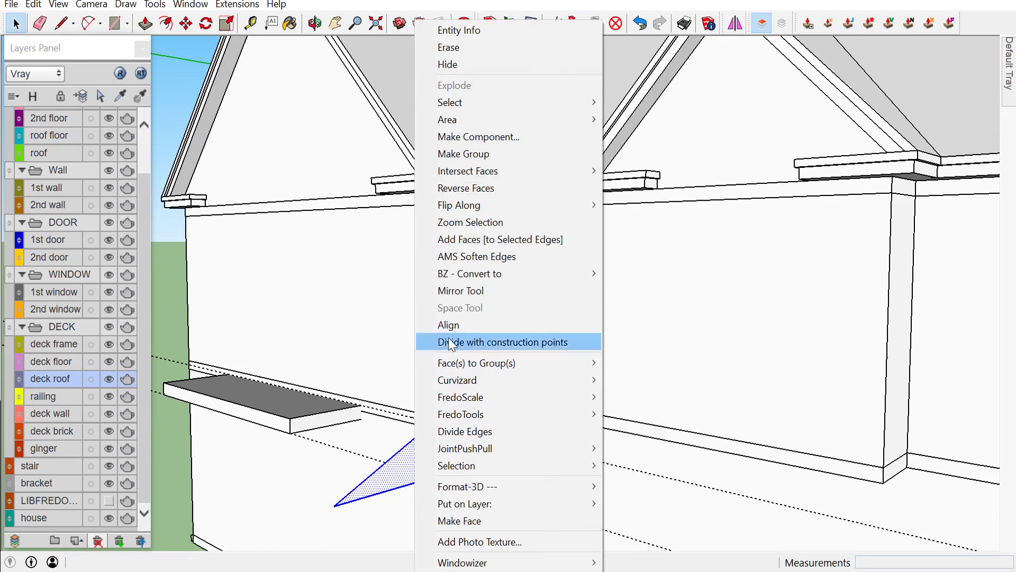
left_click(471, 155)
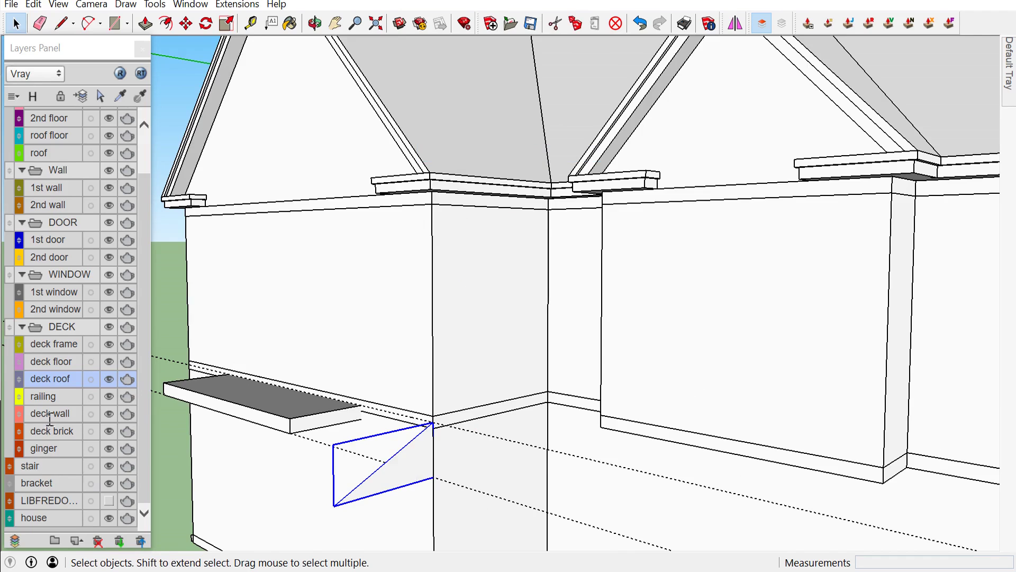
left_click(142, 48)
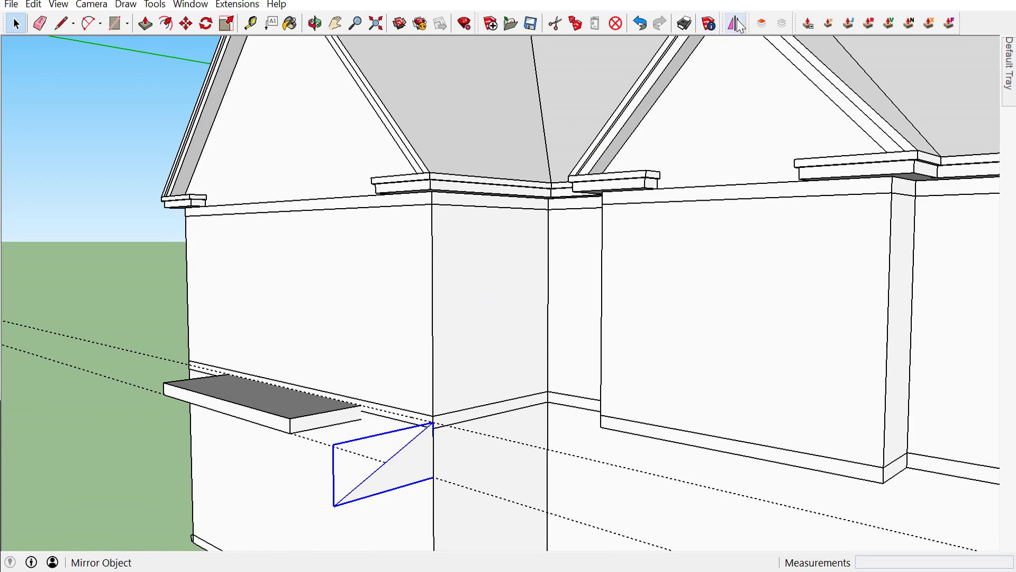
left_click(763, 24)
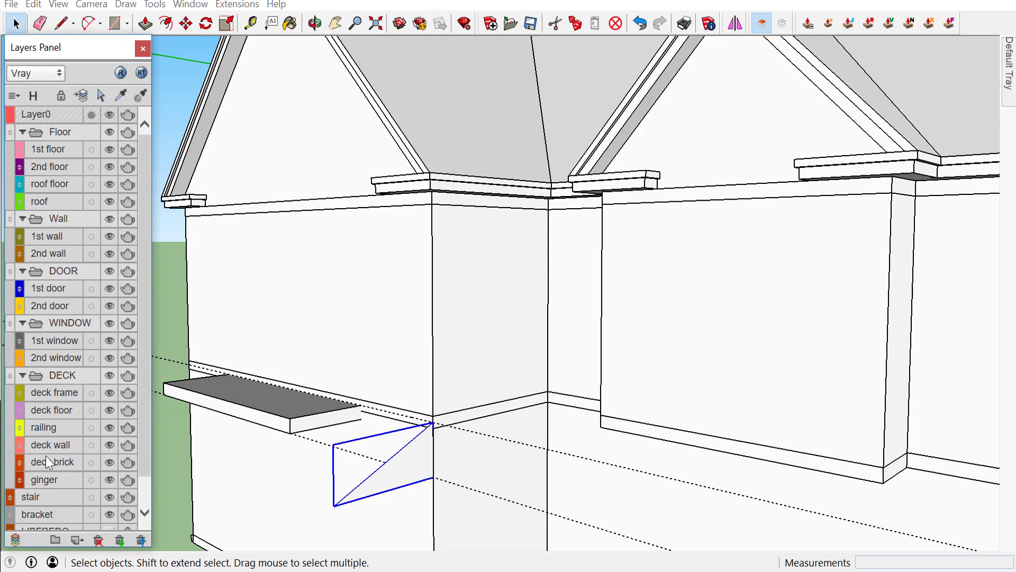
Add a new layer named deck roof and move it into the DECK group
scroll(57, 484, "down", 2)
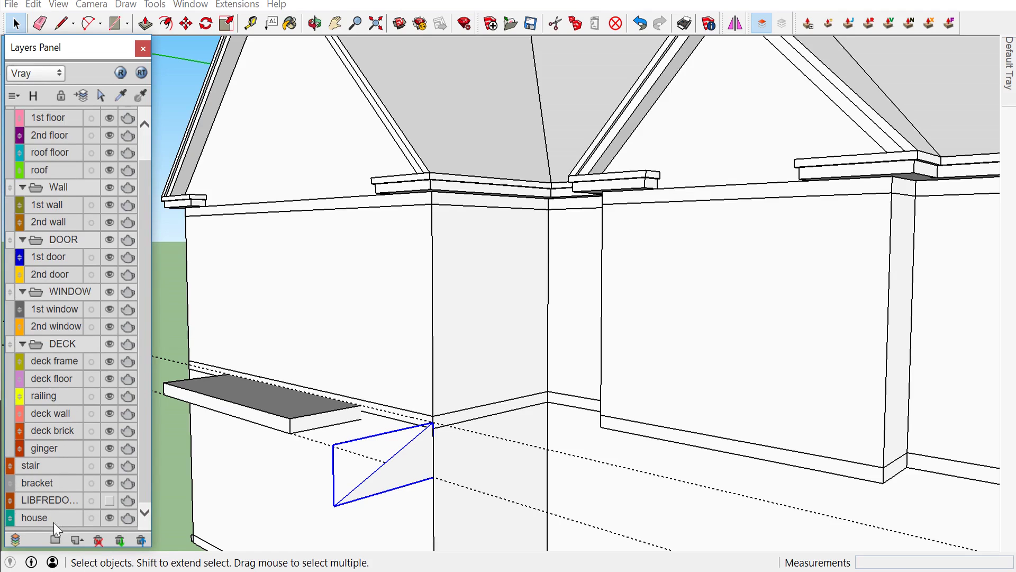
left_click(77, 541)
double_click(53, 519)
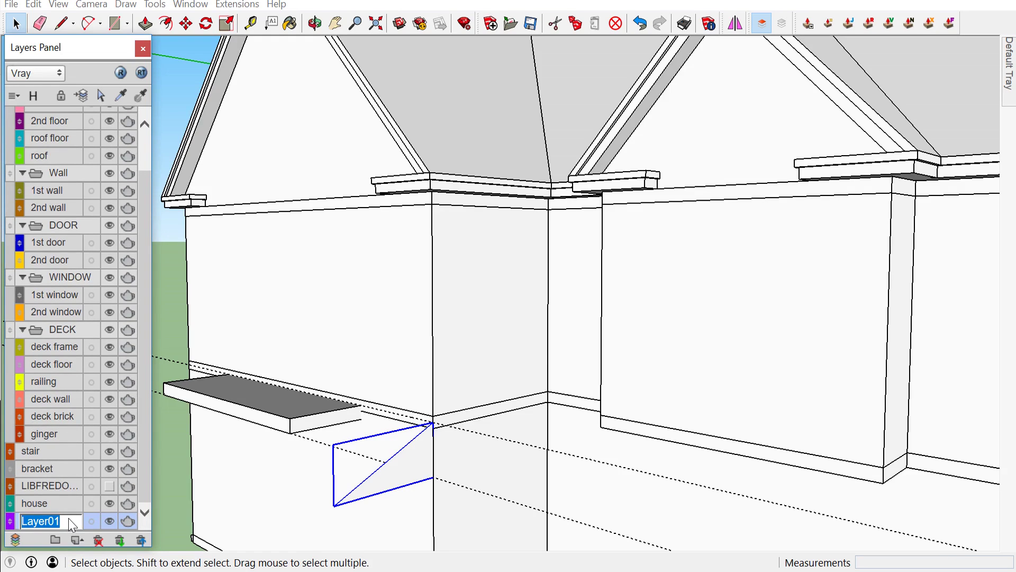
type("deck roof")
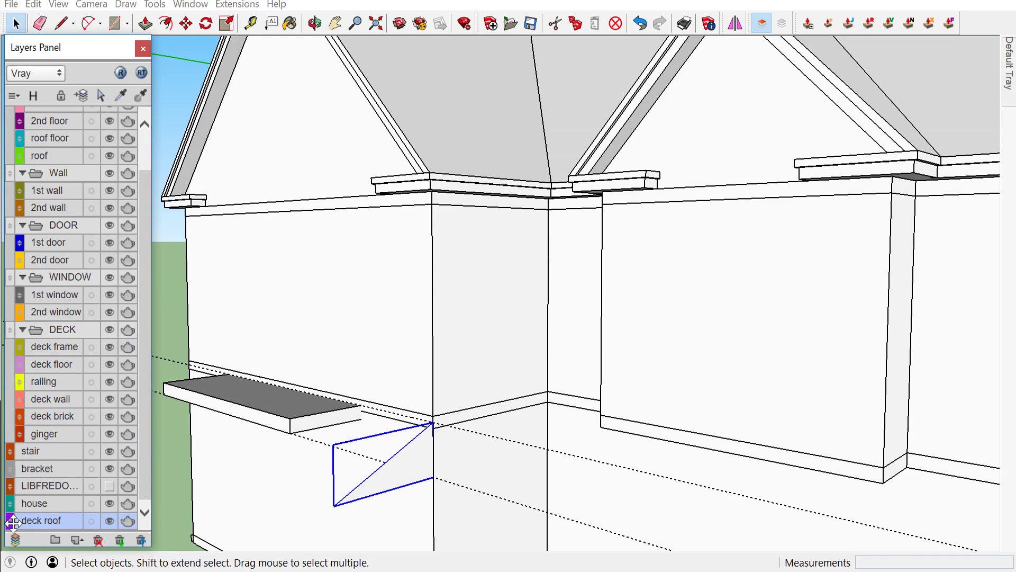
mouse_move(12, 523)
left_mouse_down()
mouse_move(26, 373)
mouse_move(27, 382)
left_mouse_up()
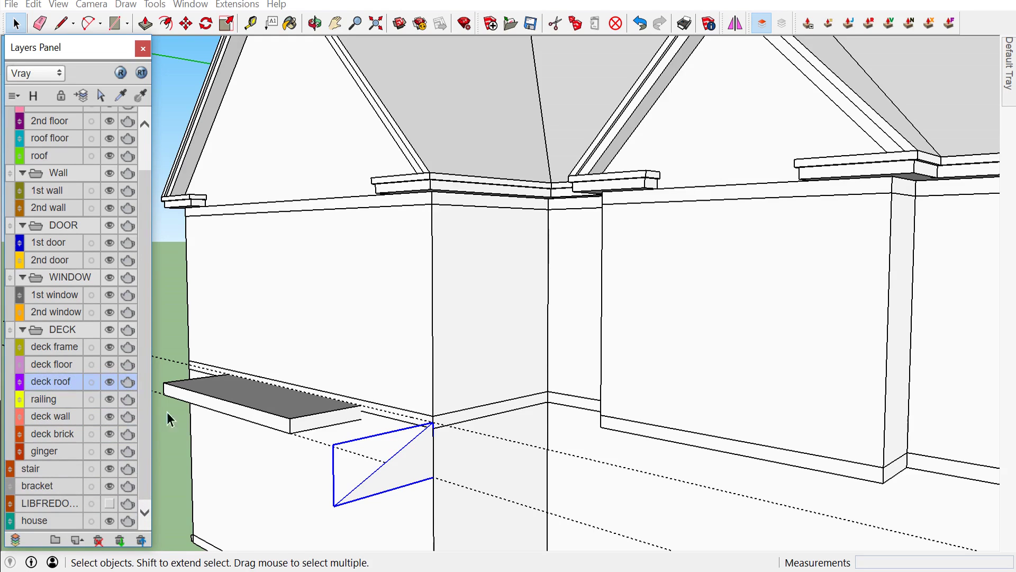
Put the triangular bracket group on the deck roof layer
right_click(371, 464)
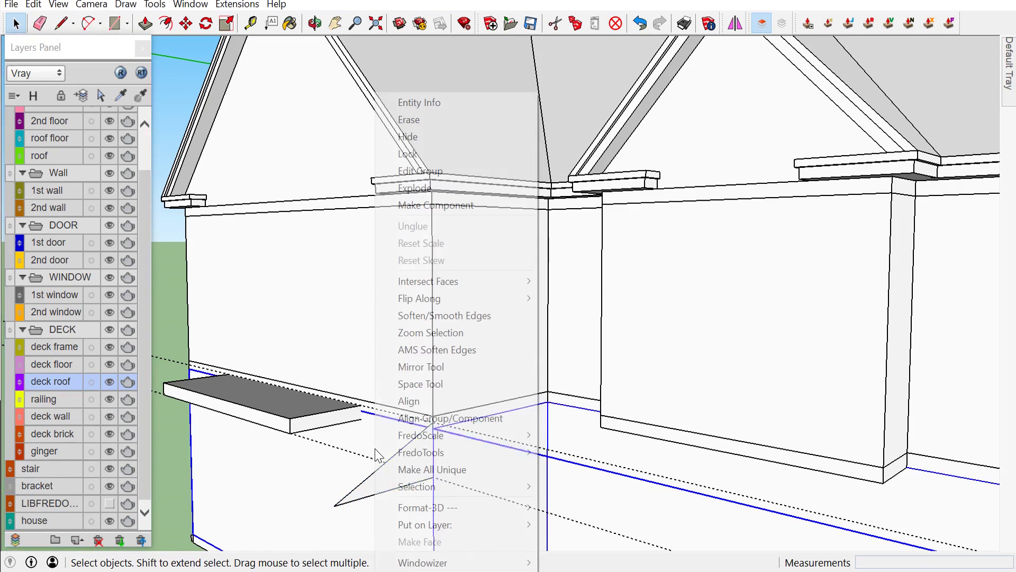
left_click(374, 482)
right_click(372, 482)
mouse_move(454, 435)
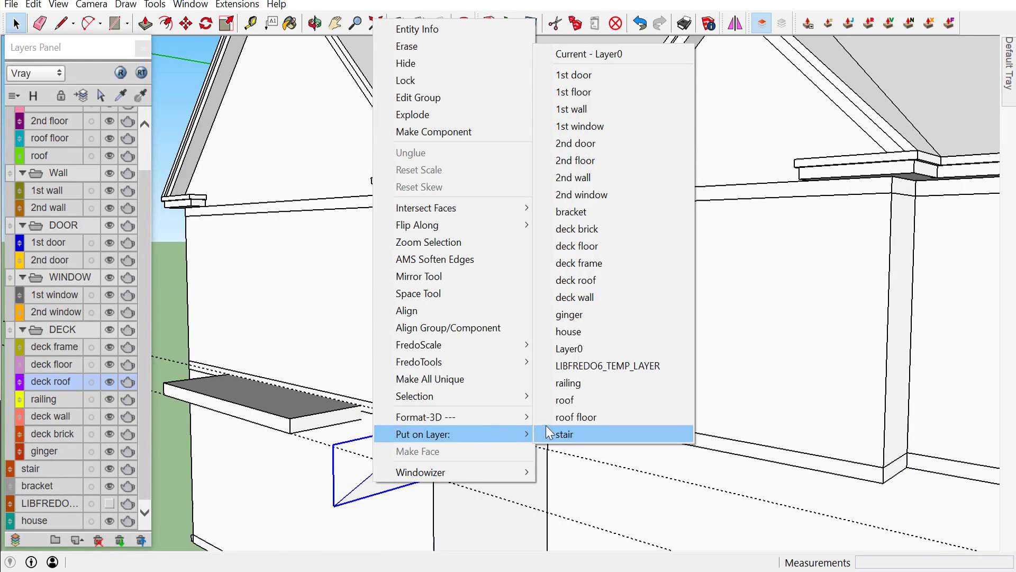
left_click(596, 287)
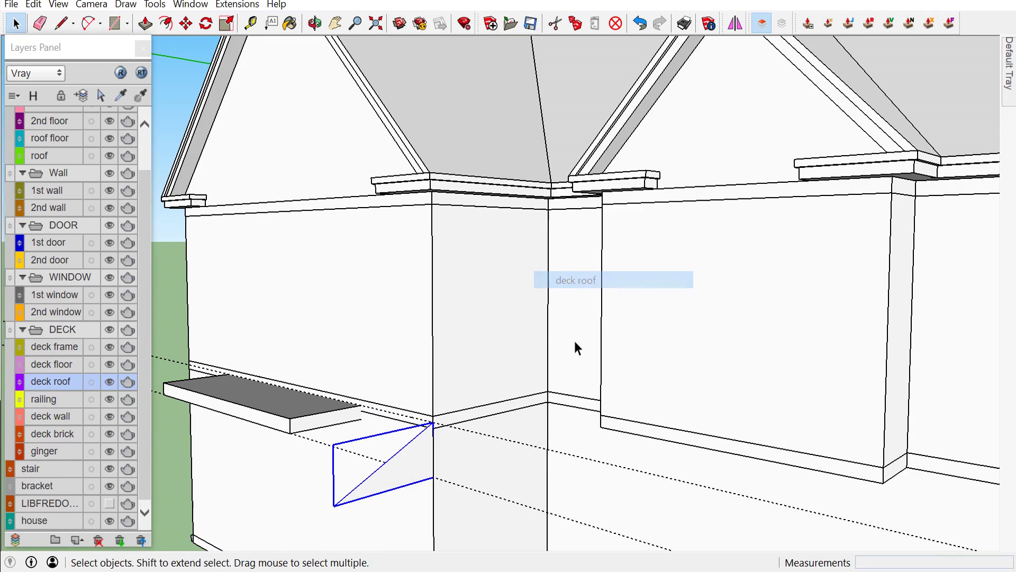
mouse_move(462, 496)
middle_mouse_down()
mouse_move(520, 469)
mouse_move(713, 450)
middle_mouse_up()
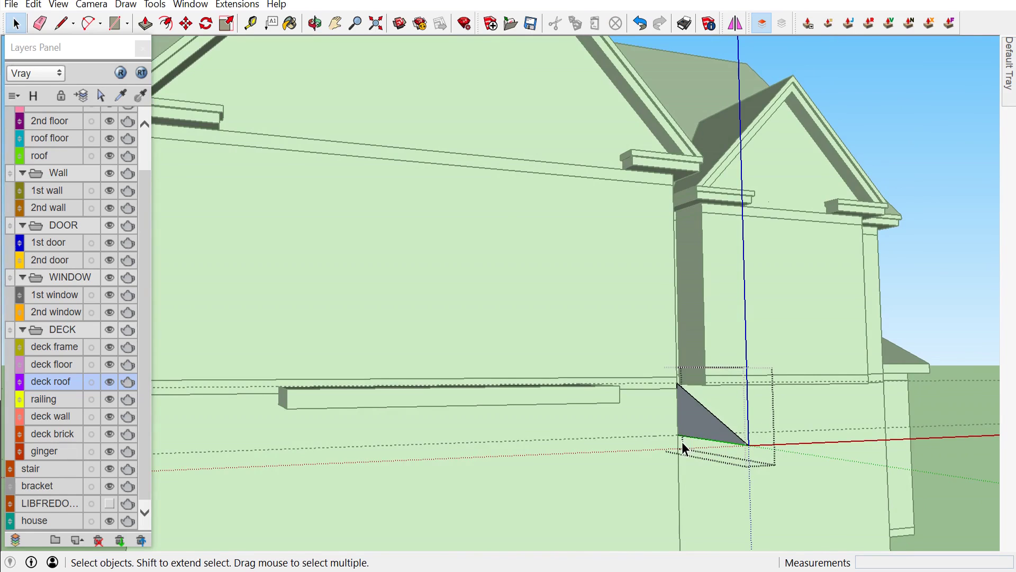
Draw a 300 cm line from the bracket's outer corner
key("l")
left_click(678, 435)
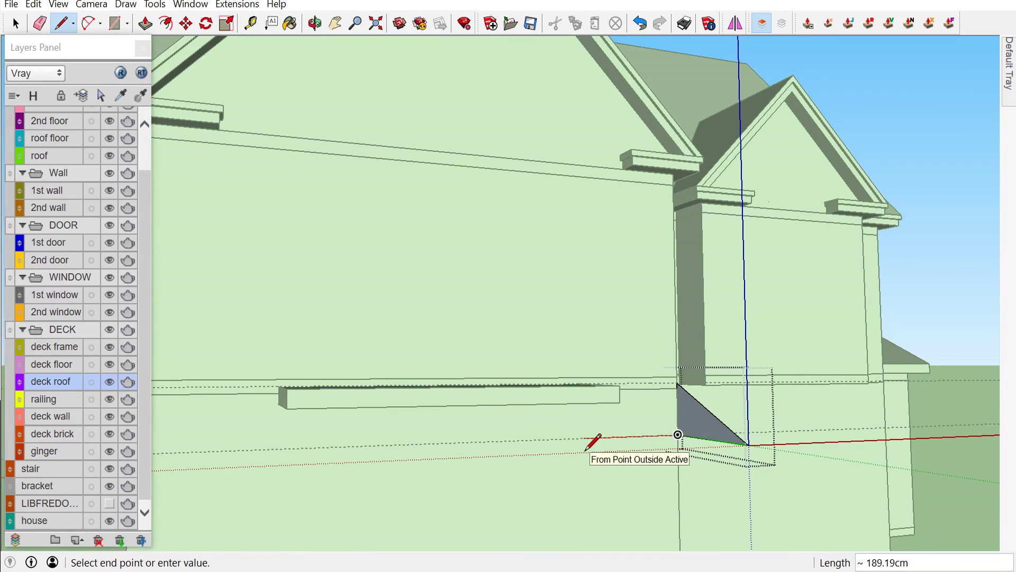
scroll(586, 449, "down", 3)
scroll(596, 440, "down", 3)
scroll(418, 465, "up", 2)
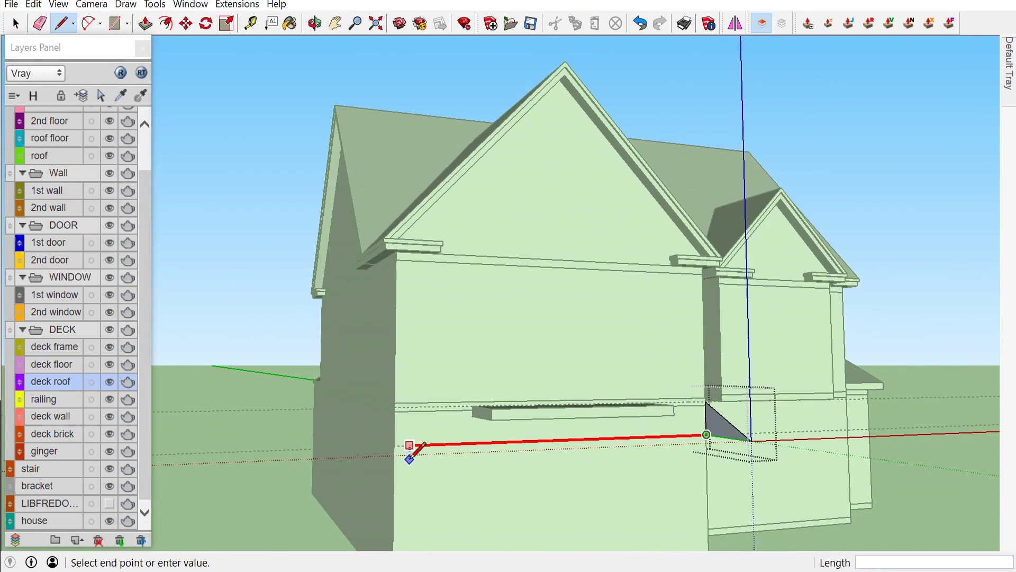
scroll(408, 453, "up", 2)
type("300")
key("Return")
Trace further edges to the deck's front corner and along the deck edge
mouse_move(397, 437)
middle_mouse_down()
mouse_move(545, 447)
mouse_move(458, 449)
middle_mouse_up()
scroll(461, 437, "down", 1)
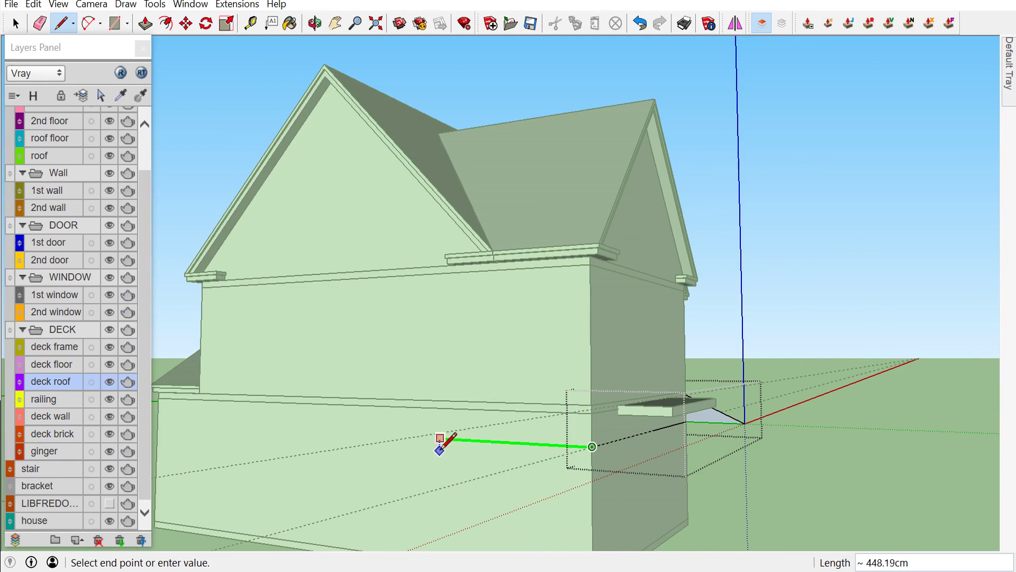
scroll(442, 445, "down", 2)
middle_click_drag(461, 448, 647, 445)
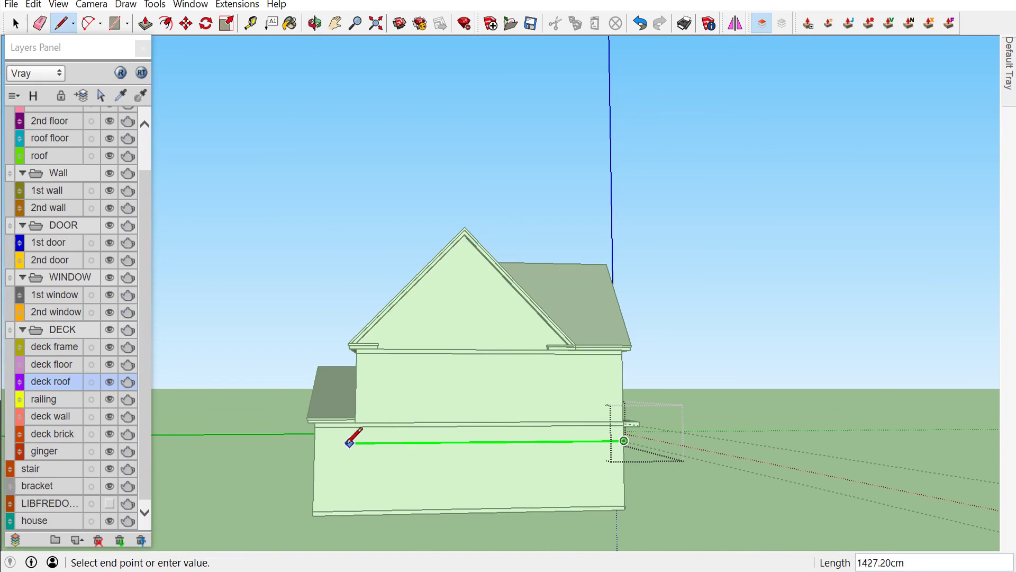
mouse_move(315, 443)
middle_mouse_down()
mouse_move(595, 456)
mouse_move(572, 455)
middle_mouse_up()
left_click(485, 446)
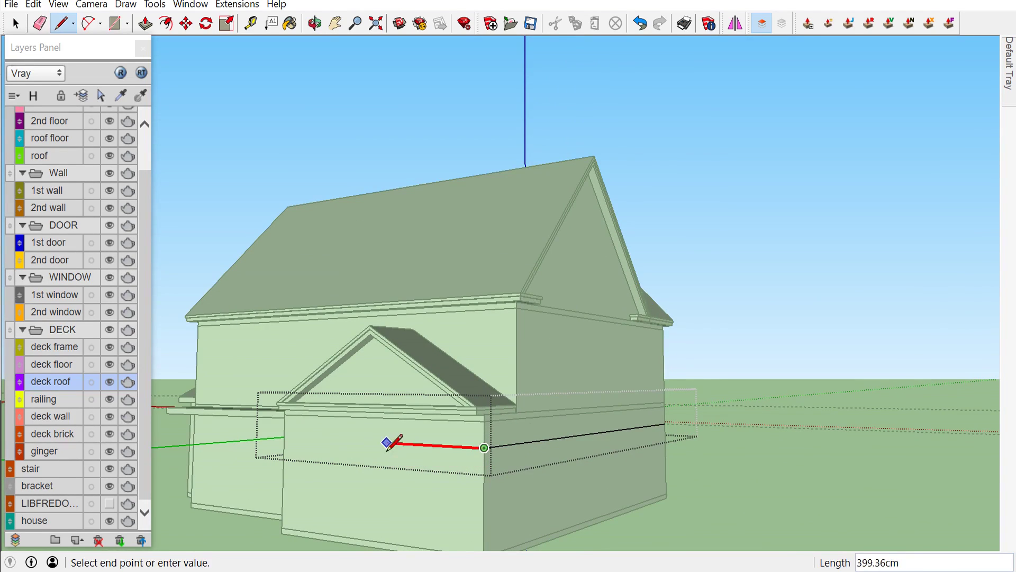
left_click(284, 434)
key("space")
Select the deck's outer edge lines as the path and activate Follow Me
middle_click_drag(582, 471, 399, 482)
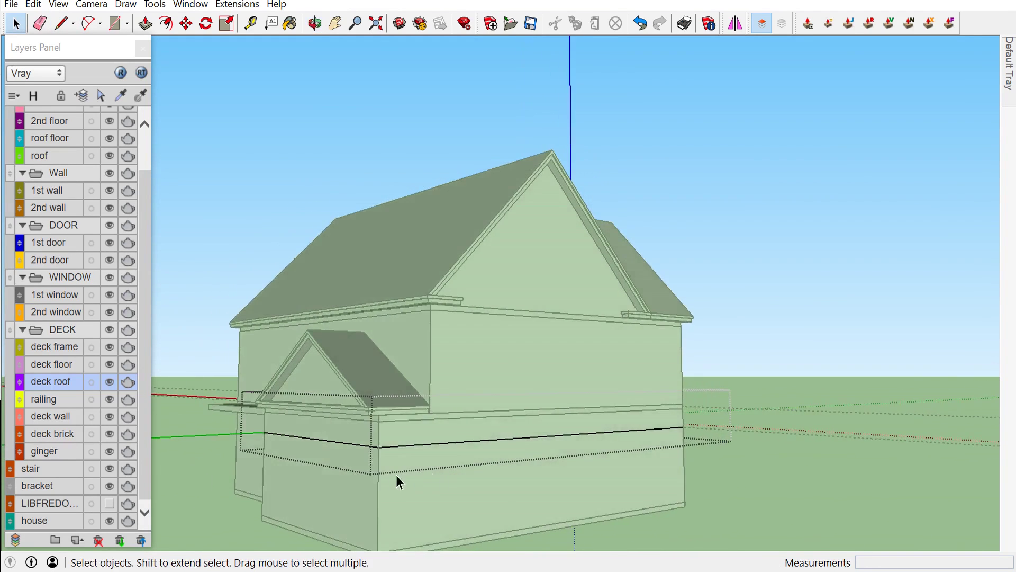
scroll(397, 477, "up", 2)
scroll(364, 461, "up", 1)
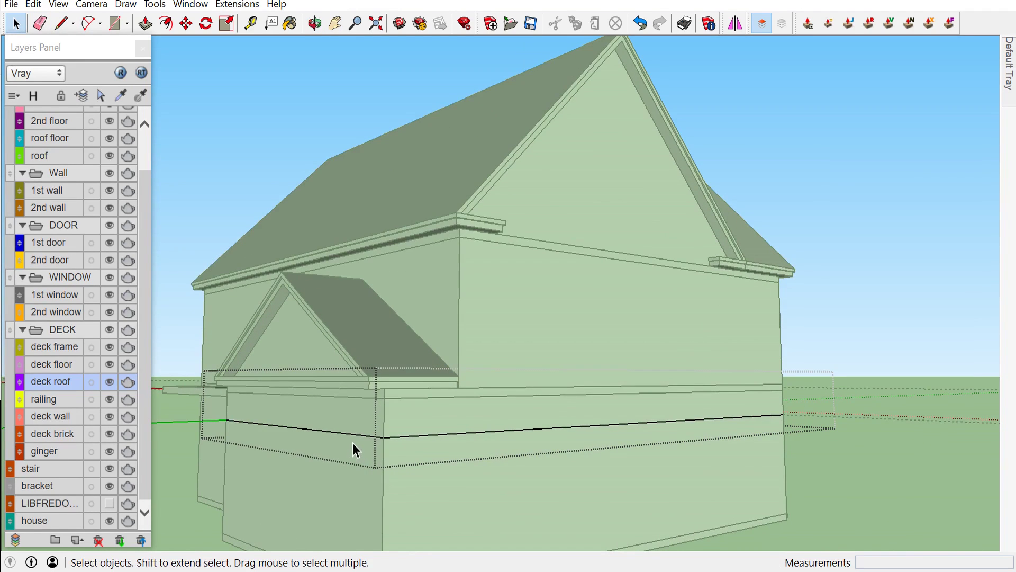
left_click(353, 437)
mouse_move(500, 438)
middle_mouse_down()
mouse_move(606, 459)
mouse_move(145, 499)
mouse_move(514, 482)
middle_mouse_up()
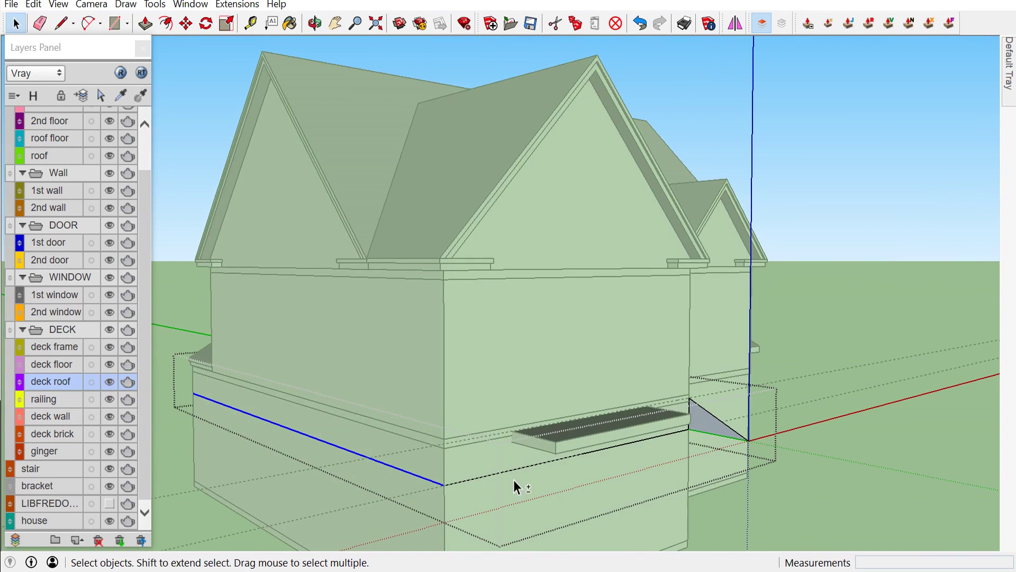
left_click(512, 473, "shift")
left_click(155, 4)
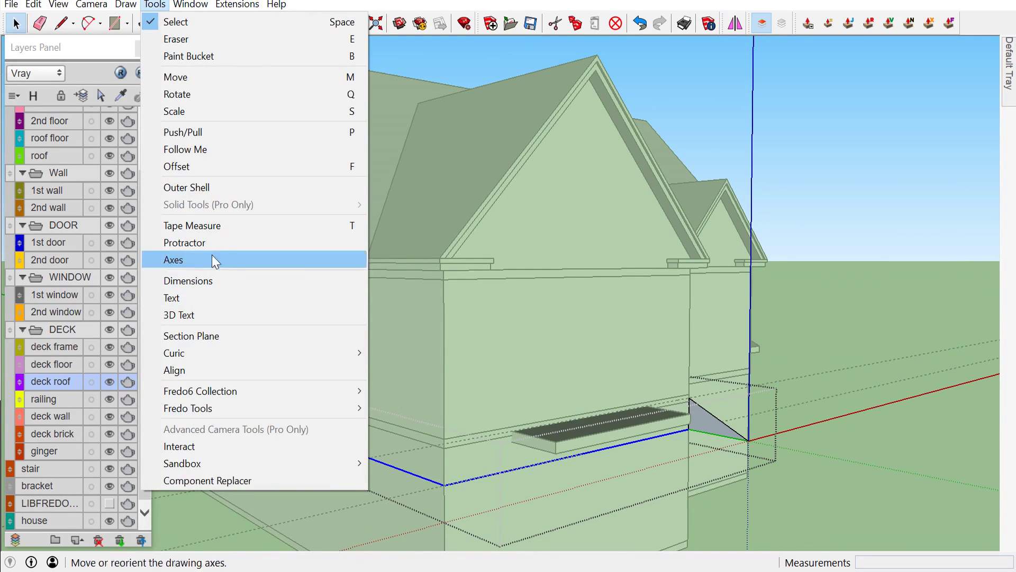
left_click(207, 151)
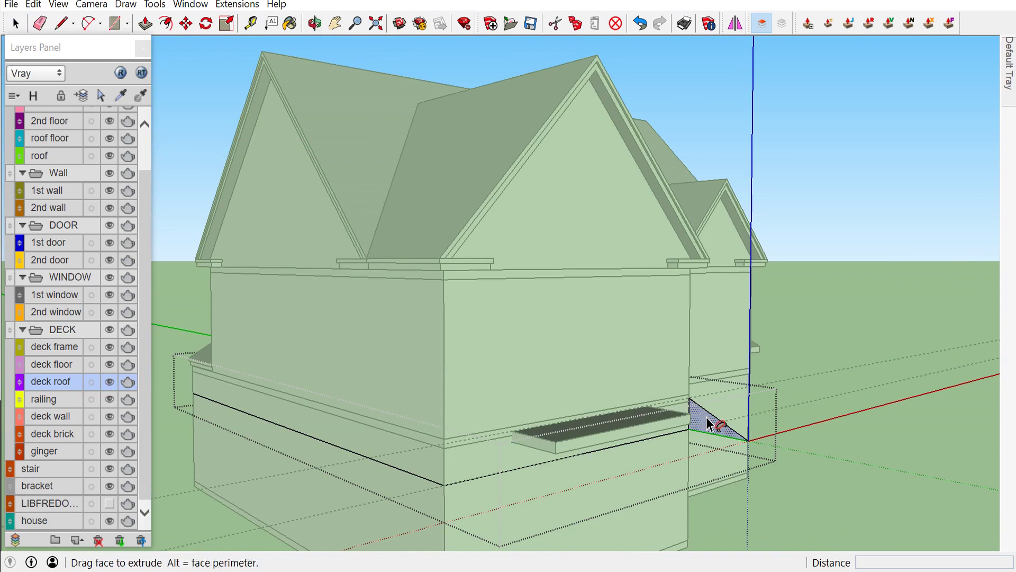
Sweep the triangular profile along the deck edges and check the result by toggling the deck roof layer
left_click(708, 421)
scroll(755, 433, "up", 1)
key("space")
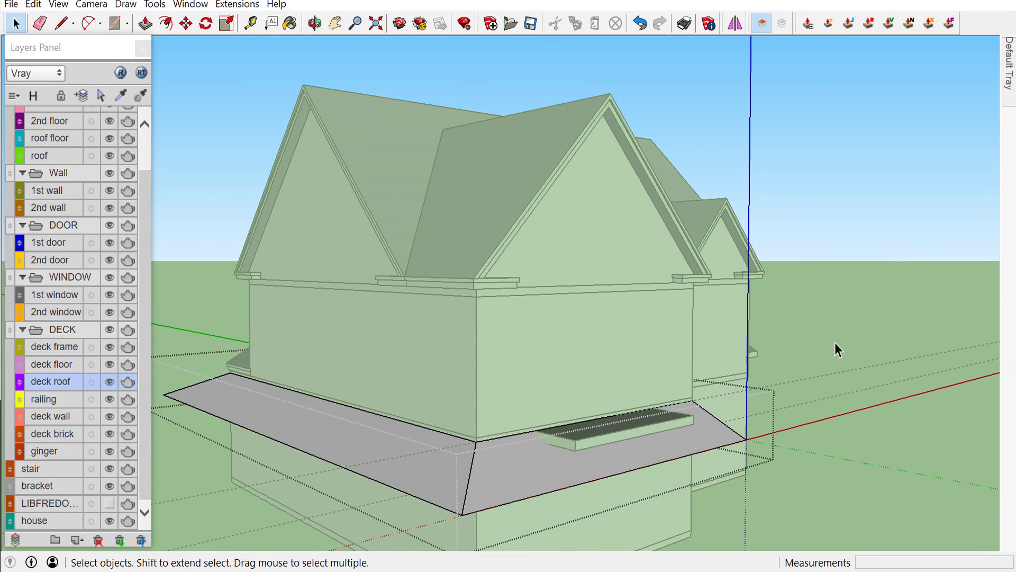
mouse_move(839, 334)
middle_mouse_down()
mouse_move(655, 481)
mouse_move(523, 426)
middle_mouse_up()
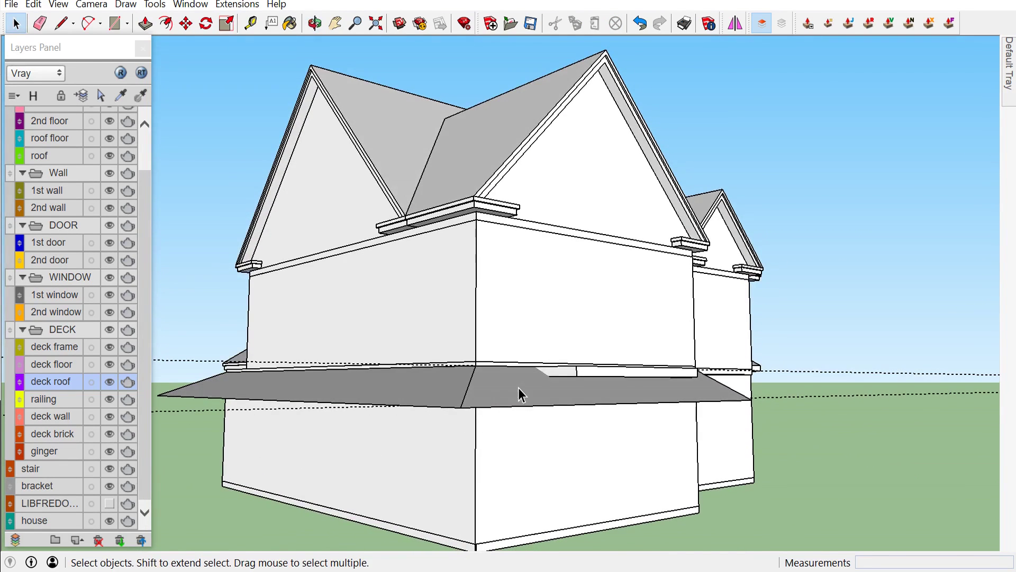
left_click(109, 382)
left_click(109, 382)
mouse_move(551, 415)
middle_mouse_down()
mouse_move(417, 397)
mouse_move(413, 330)
middle_mouse_up()
scroll(416, 392, "up", 2)
Inside the house group, thicken the deck roof face by 25 cm
key("space")
double_click(411, 353)
left_click(410, 354)
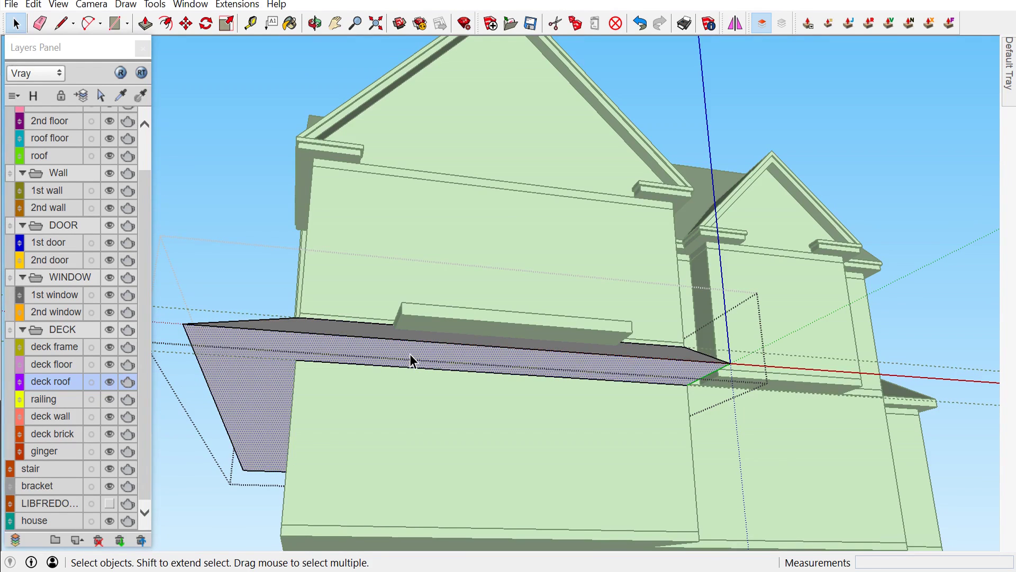
key("p")
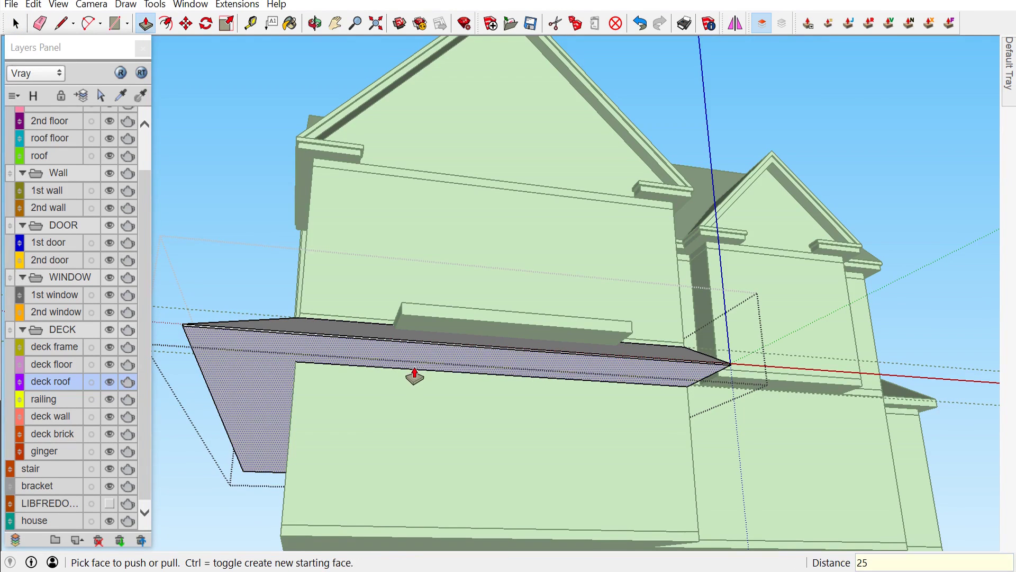
left_click(414, 376)
left_click(414, 376)
key("space")
middle_click_drag(446, 368, 411, 454)
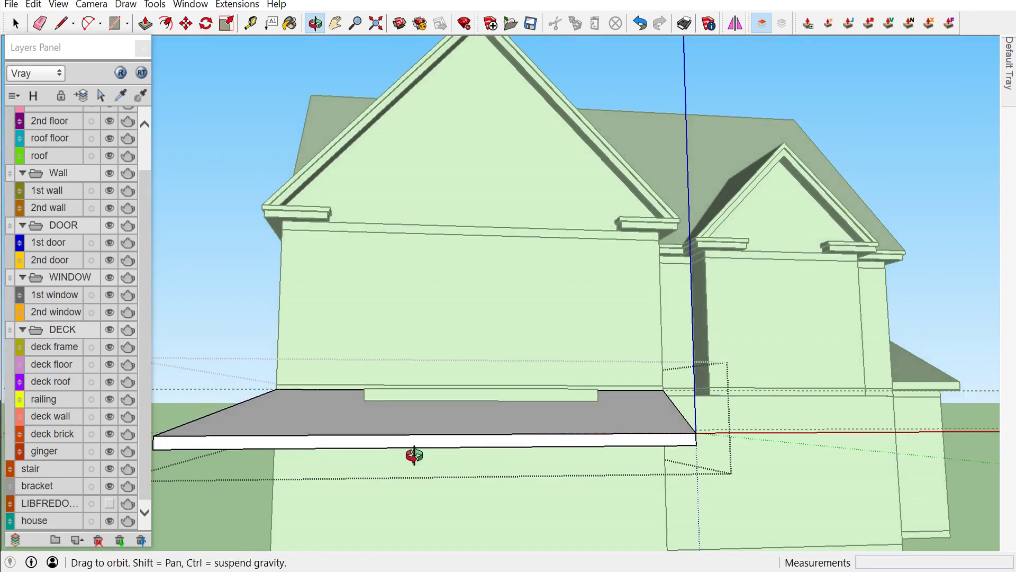
scroll(564, 428, "up", 3)
scroll(565, 428, "up", 3)
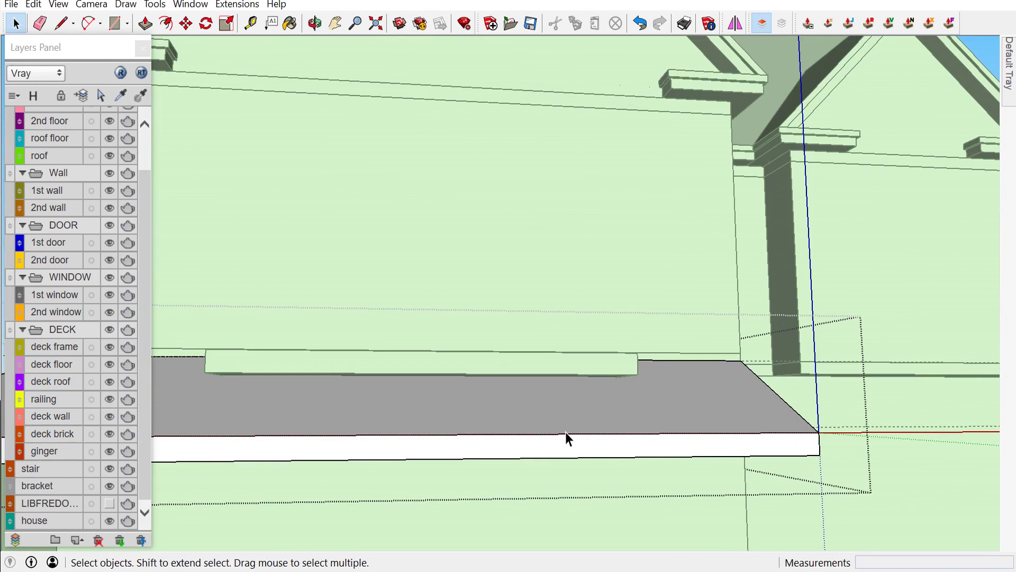
key("t")
left_click(573, 433)
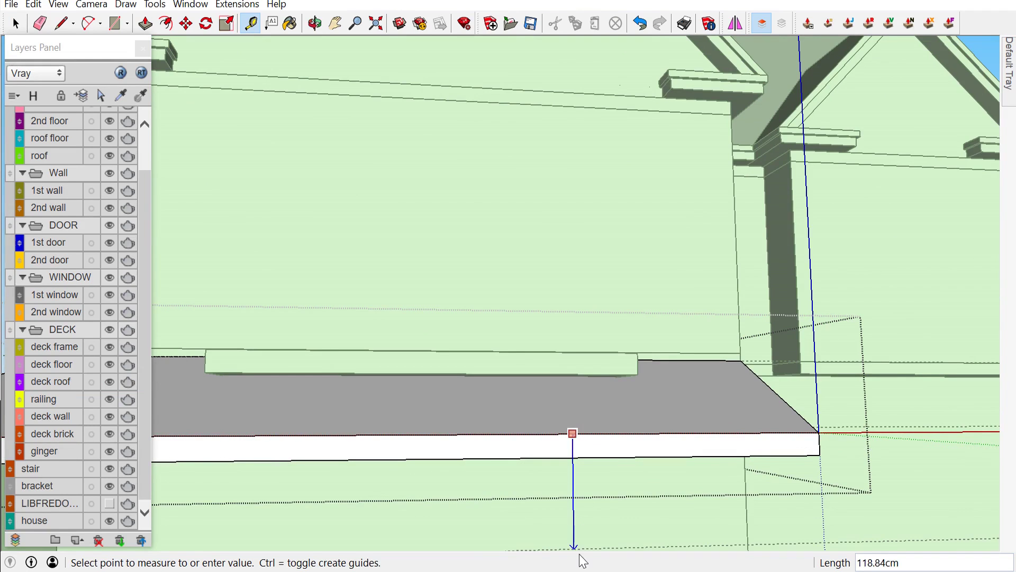
type("10")
Place the 10 cm guide and draw two cut lines from the deck roof corner to the wall corner
key("Return")
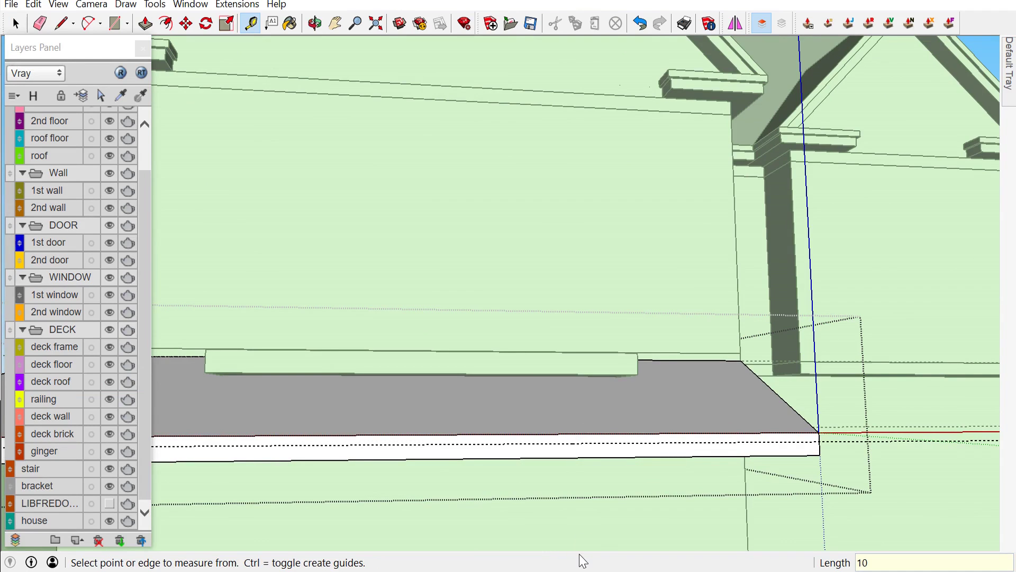
scroll(582, 561, "down", 3)
mouse_move(605, 538)
middle_mouse_down()
mouse_move(272, 547)
mouse_move(283, 540)
middle_mouse_up()
key("l")
scroll(503, 509, "up", 1)
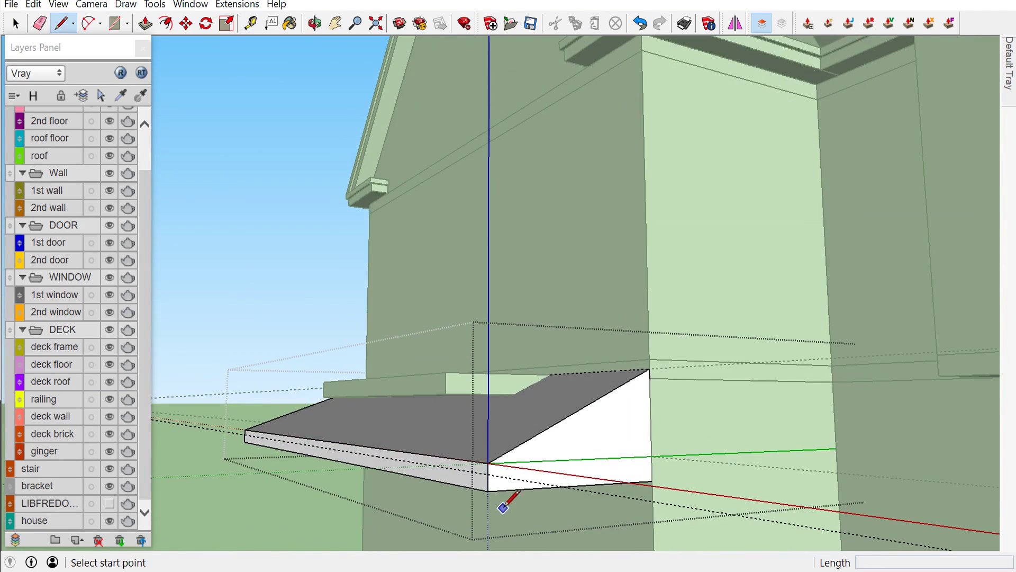
left_click(488, 473)
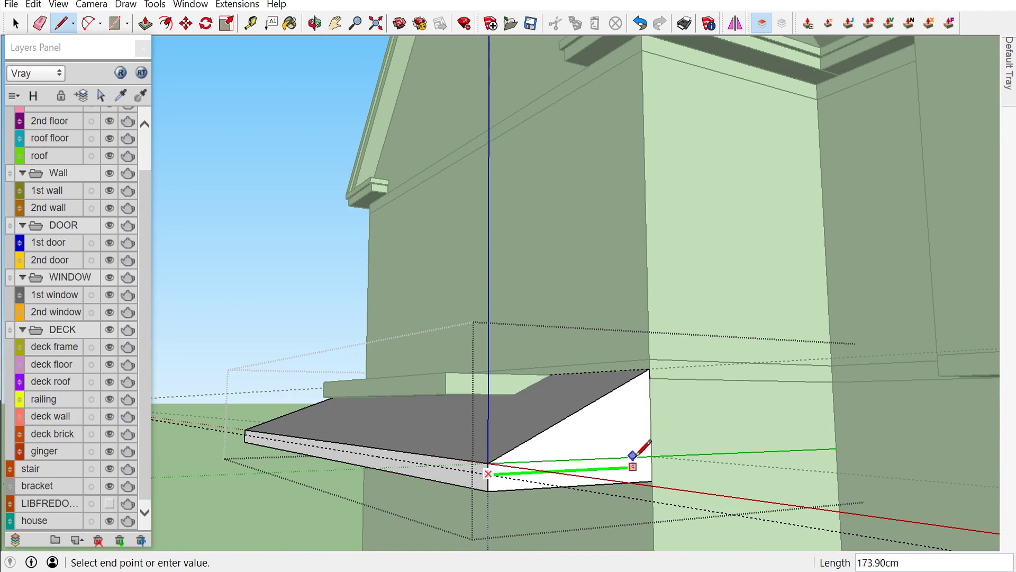
left_click(650, 465)
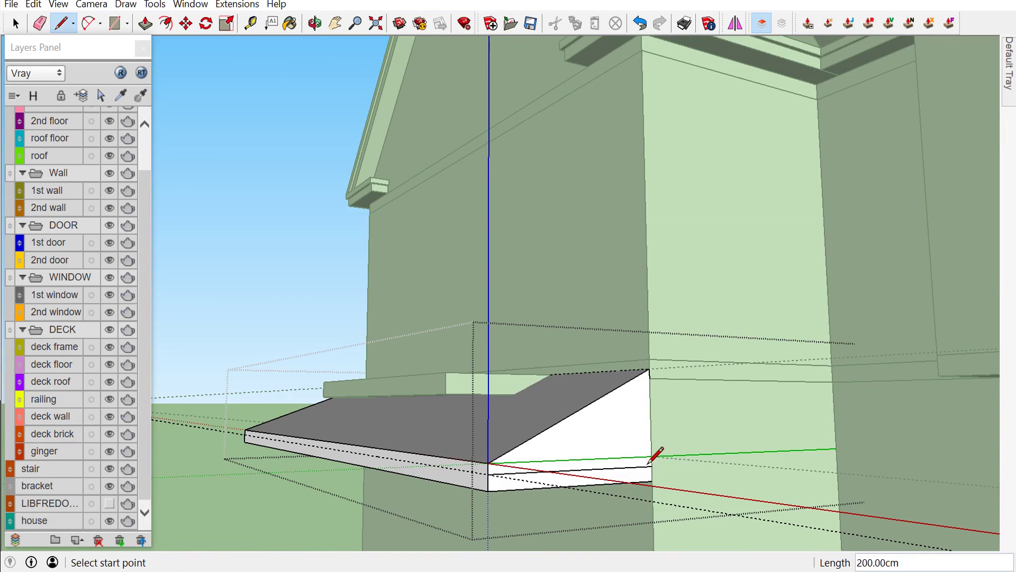
left_click(488, 462)
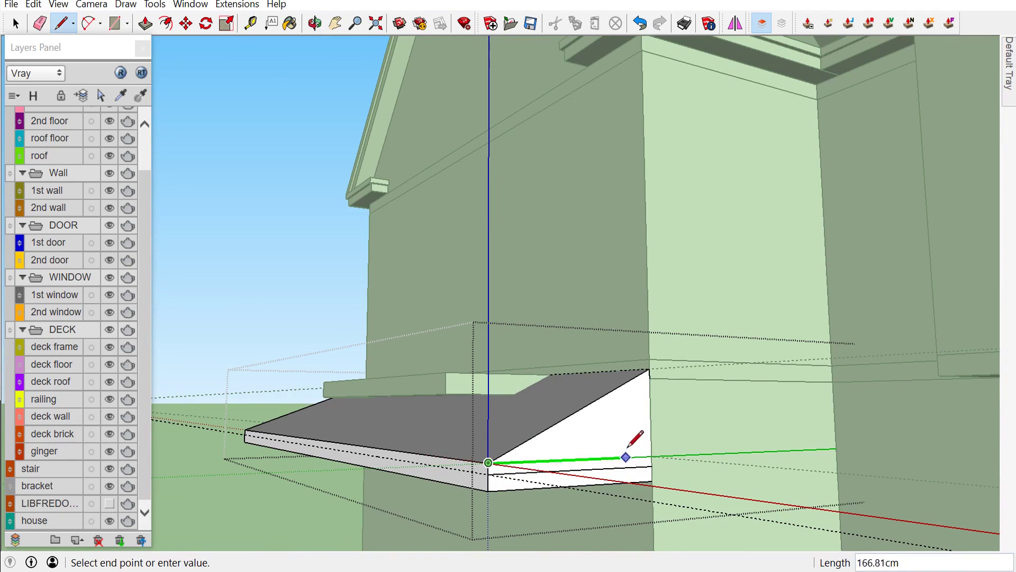
left_click(652, 456)
At the deck's other end, draw a trim line to the left deck corner
left_click(552, 461)
mouse_move(552, 461)
middle_mouse_down()
mouse_move(813, 456)
mouse_move(562, 449)
mouse_move(334, 461)
mouse_move(474, 453)
middle_mouse_up()
key("space")
key("l")
left_click(632, 456)
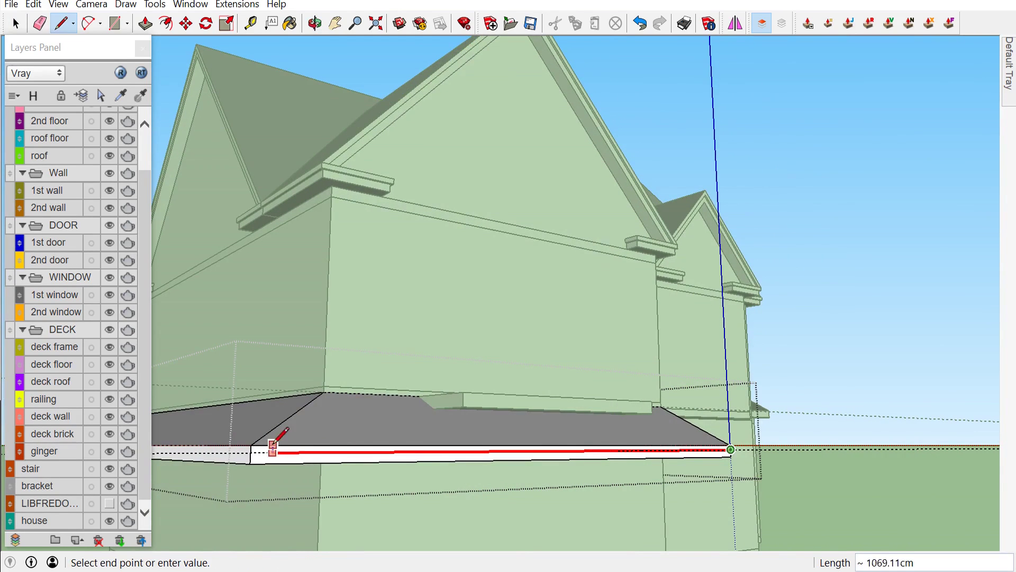
left_click(251, 447)
mouse_move(276, 446)
middle_mouse_down()
mouse_move(465, 469)
mouse_move(294, 473)
middle_mouse_up()
scroll(293, 474, "up", 2)
Draw another trim line between the deck corners, cancelling a stray line along the edge
left_click(340, 441)
scroll(537, 458, "down", 3)
middle_click_drag(537, 459, 755, 454)
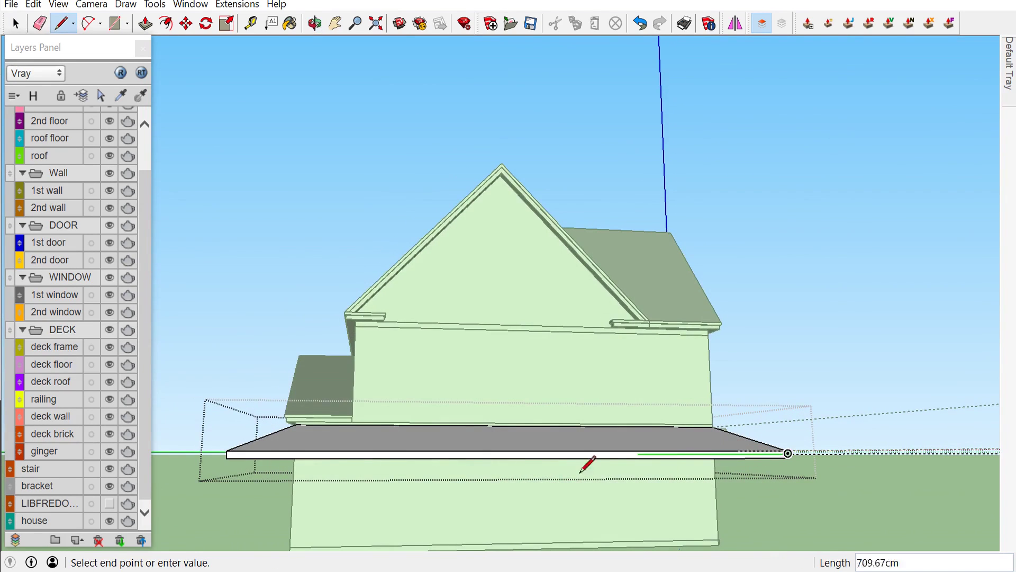
scroll(220, 450, "up", 1)
scroll(202, 432, "up", 2)
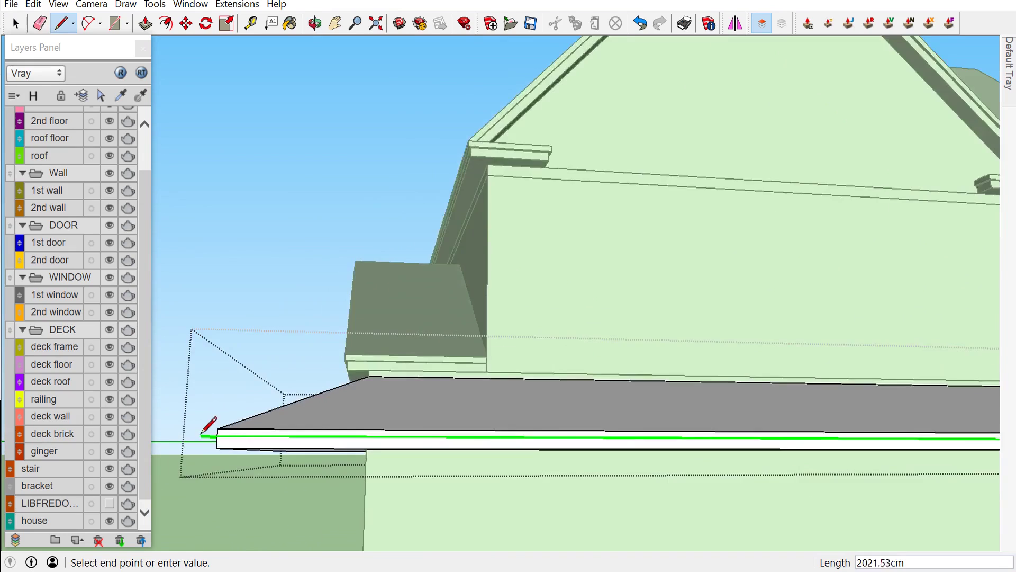
scroll(204, 431, "up", 2)
scroll(237, 441, "up", 1)
left_click(243, 444)
mouse_move(242, 443)
middle_mouse_down()
mouse_move(583, 452)
mouse_move(561, 464)
middle_mouse_up()
left_click(361, 454)
scroll(423, 450, "down", 2)
scroll(386, 460, "down", 2)
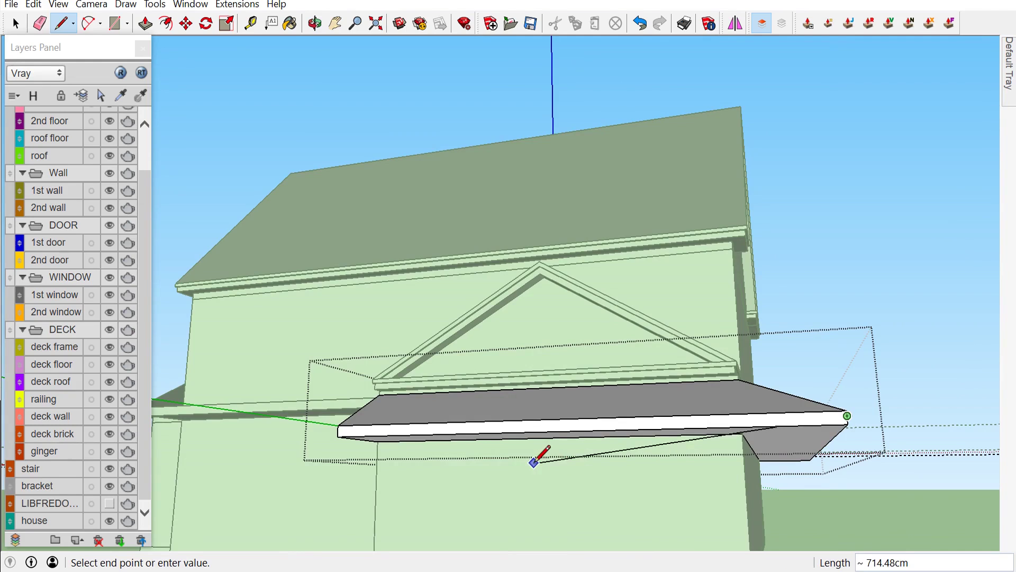
scroll(356, 415, "up", 1)
scroll(312, 418, "up", 1)
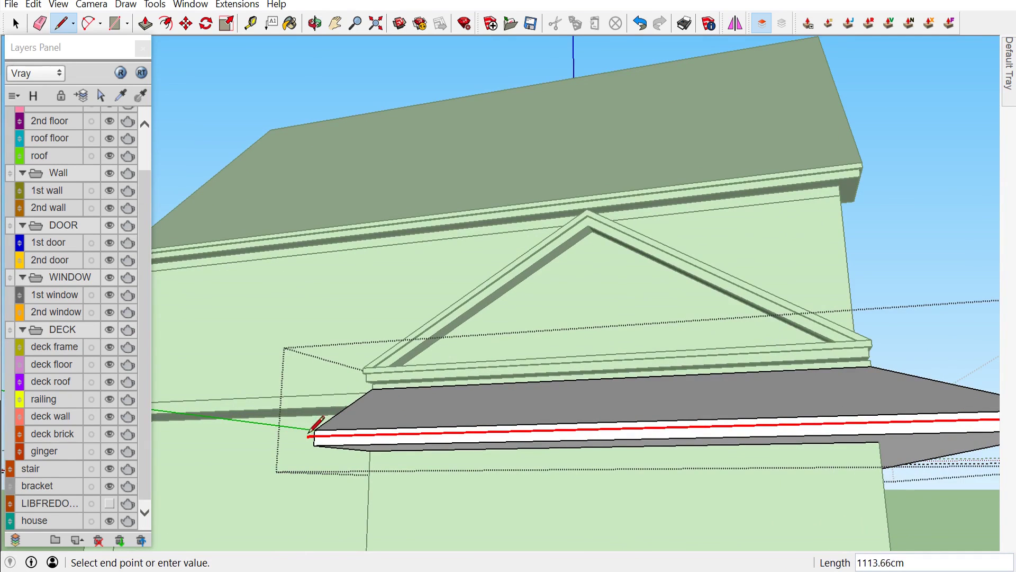
key("Escape")
scroll(557, 439, "down", 2)
Draw lines from the roof end to the wall corner, closing the trim face at the roof end
key("l")
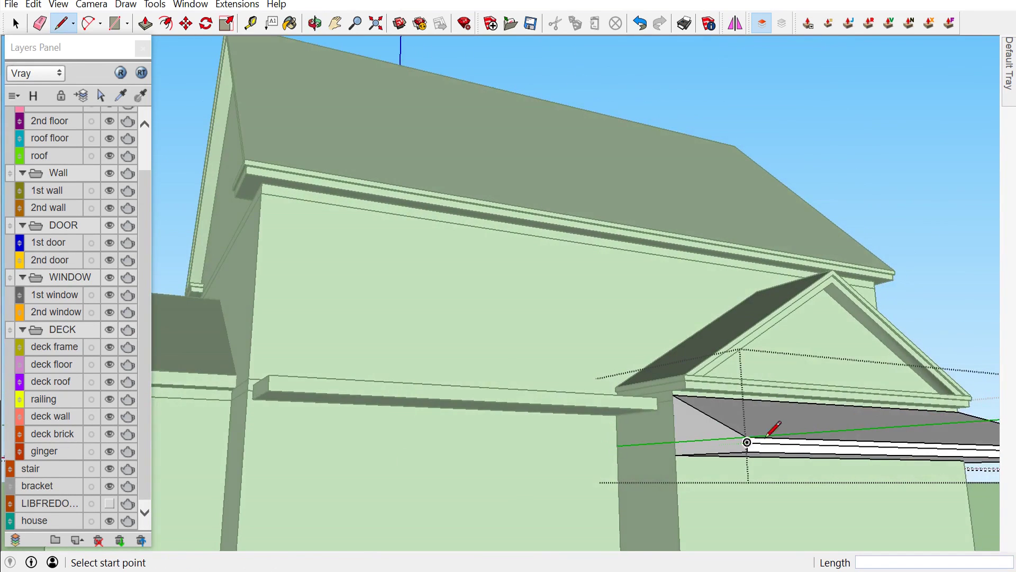
scroll(752, 442, "up", 2)
scroll(747, 438, "up", 2)
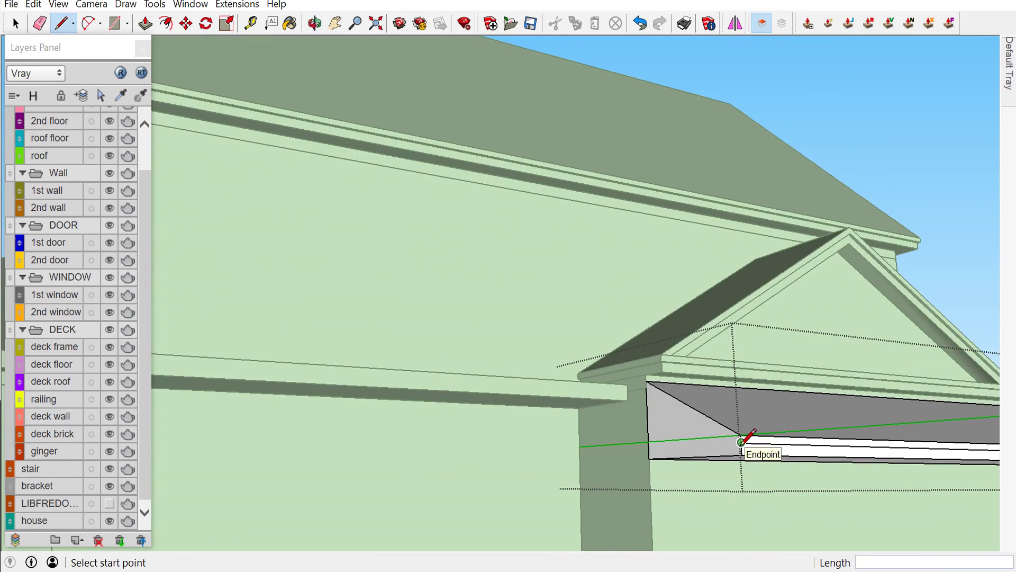
left_click(742, 442)
left_click(650, 448)
scroll(694, 428, "up", 1)
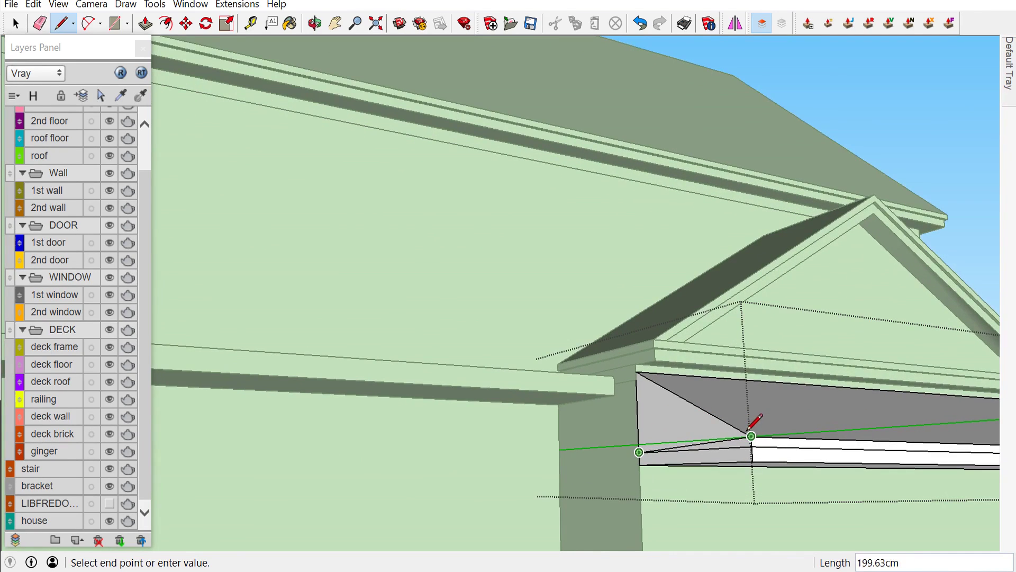
left_click(751, 436)
left_click(751, 436)
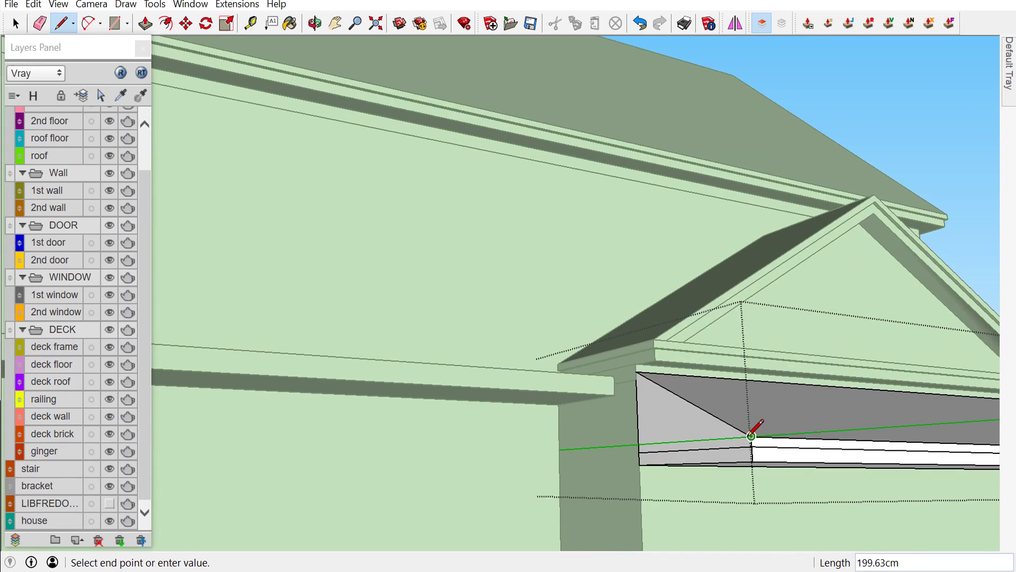
left_click(639, 443)
key("space")
Push the lower band face, side band face and long-side band face 5 cm inward
scroll(399, 361, "up", 5)
key("space")
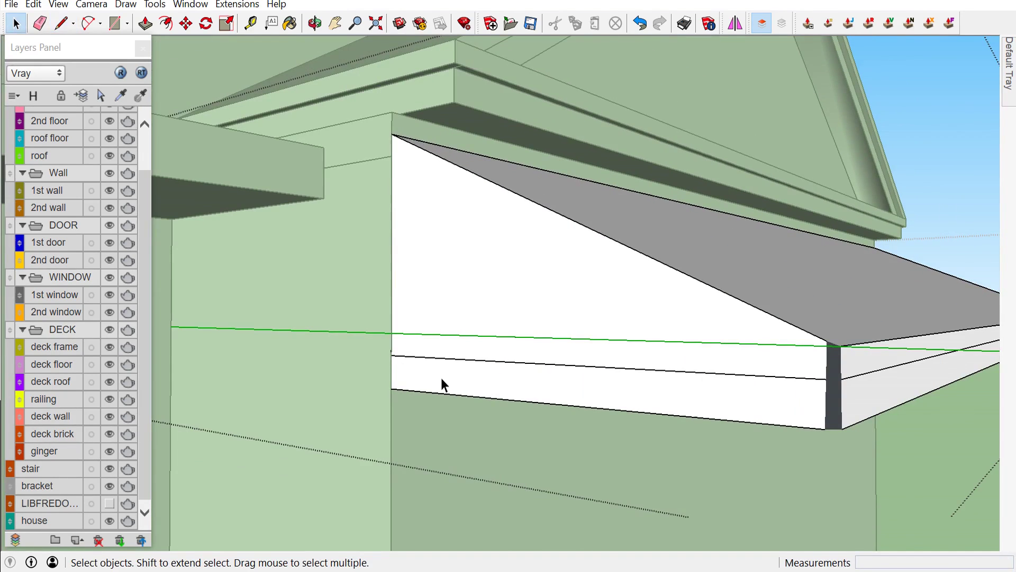
left_click(443, 384)
key("p")
left_click_drag(443, 386, 460, 385)
type("5")
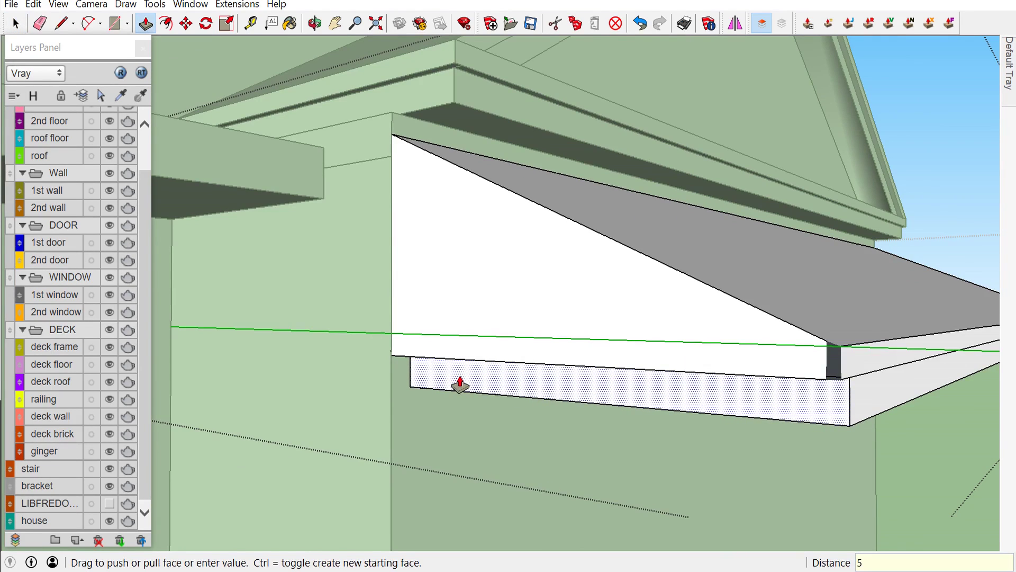
key("Return")
middle_click_drag(470, 390, 708, 404)
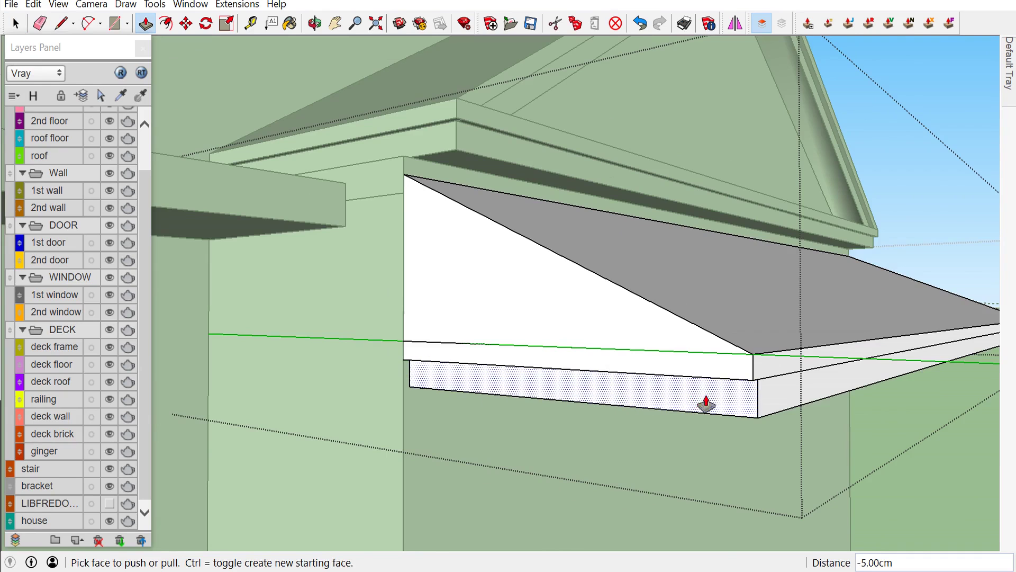
left_click_drag(799, 392, 783, 397)
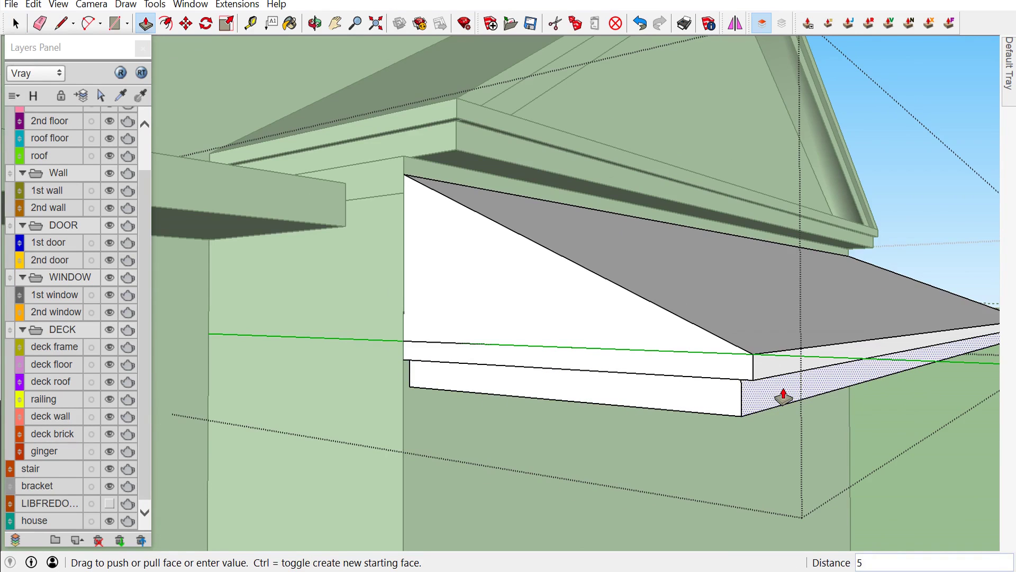
left_click_drag(783, 397, 783, 399)
mouse_move(783, 398)
middle_mouse_down()
mouse_move(767, 416)
mouse_move(478, 454)
mouse_move(390, 443)
middle_mouse_up()
scroll(427, 479, "up", 3)
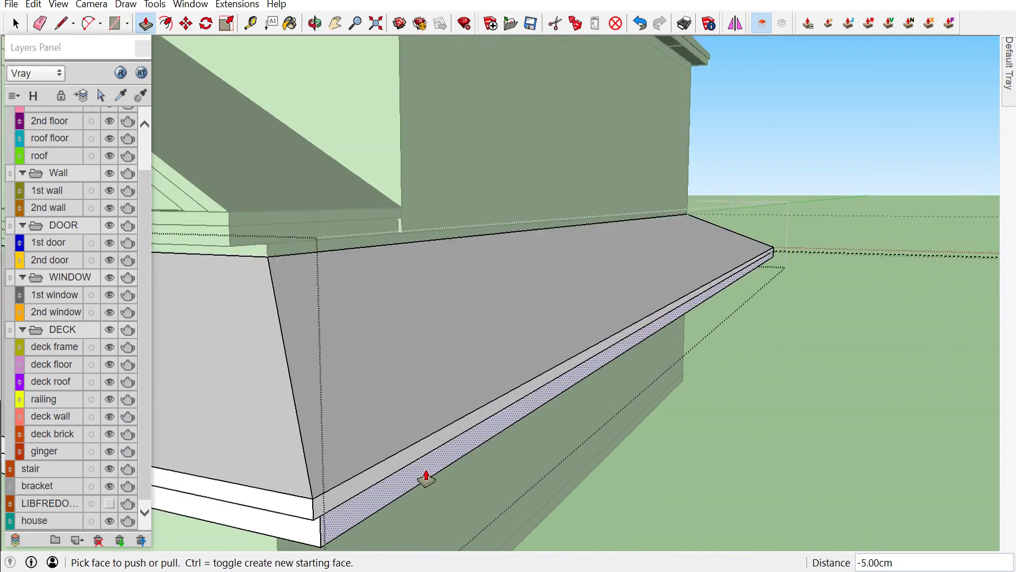
left_click_drag(423, 476, 415, 477)
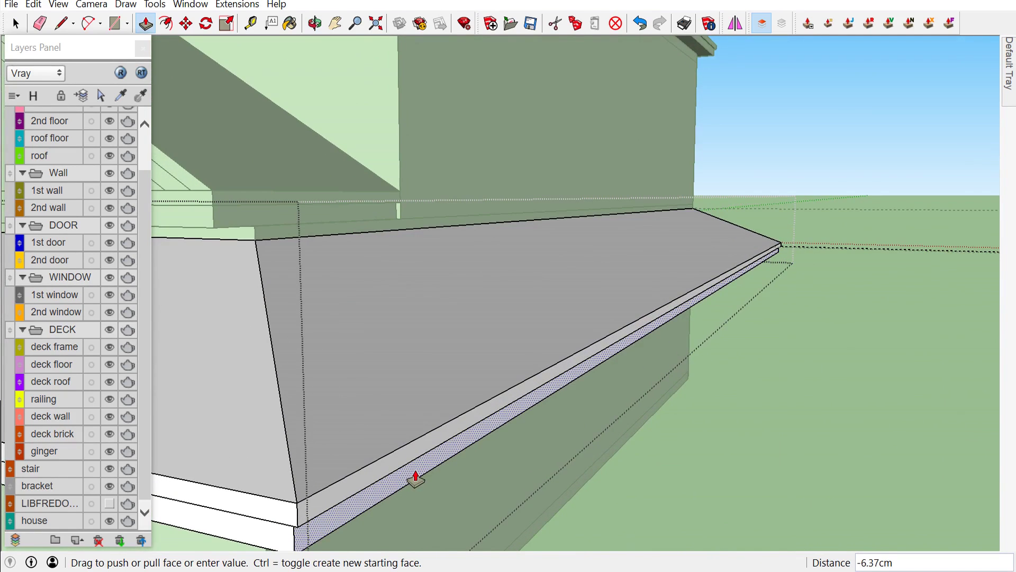
key("Return")
Recess the front deck edge face and the deck end band face 5 cm each
mouse_move(415, 476)
middle_mouse_down()
mouse_move(613, 479)
mouse_move(438, 504)
middle_mouse_up()
scroll(438, 504, "up", 3)
scroll(208, 508, "down", 3)
mouse_move(208, 509)
middle_mouse_down()
mouse_move(431, 481)
mouse_move(598, 483)
mouse_move(538, 433)
mouse_move(447, 399)
middle_mouse_up()
scroll(799, 446, "up", 2)
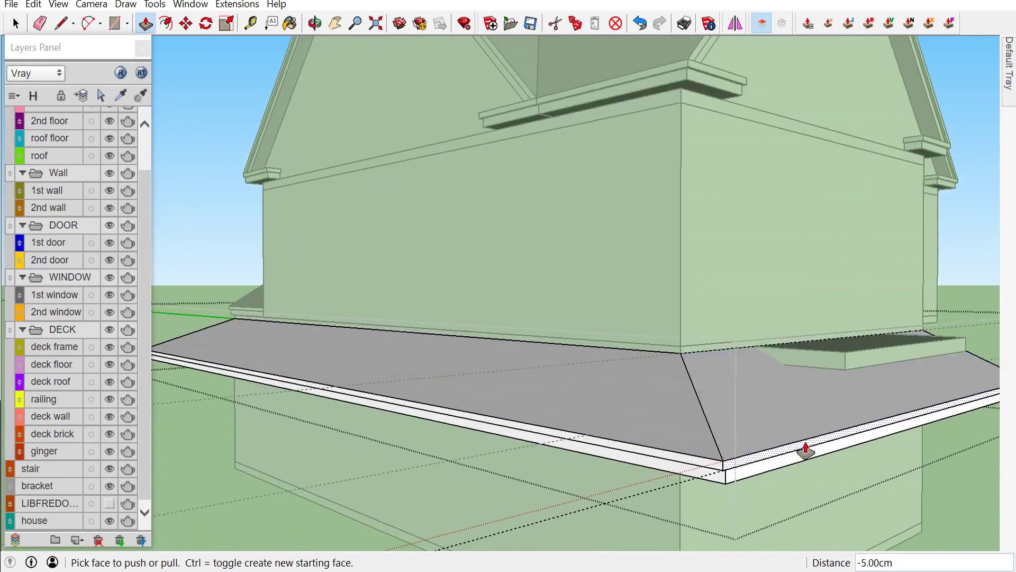
scroll(805, 451, "up", 2)
scroll(803, 462, "up", 1)
left_click_drag(797, 464, 790, 463)
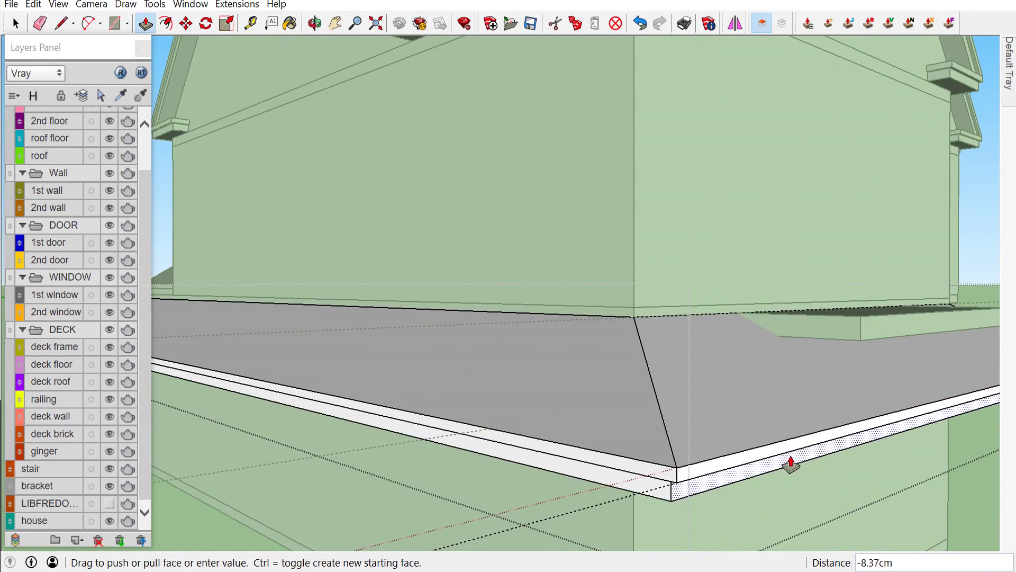
key("Return")
scroll(791, 463, "down", 2)
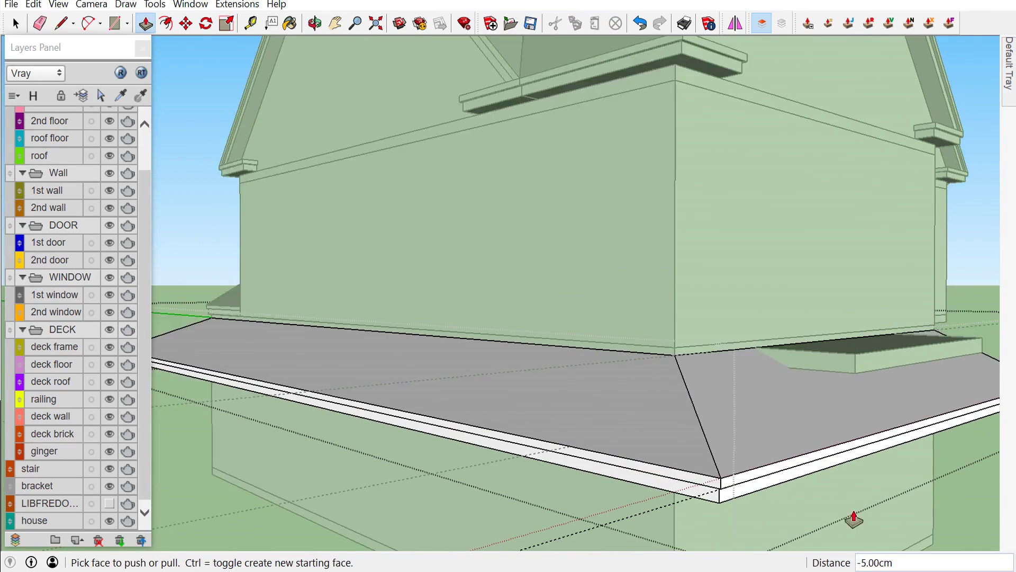
scroll(839, 397, "down", 2)
mouse_move(839, 397)
middle_mouse_down()
mouse_move(562, 404)
mouse_move(431, 374)
middle_mouse_up()
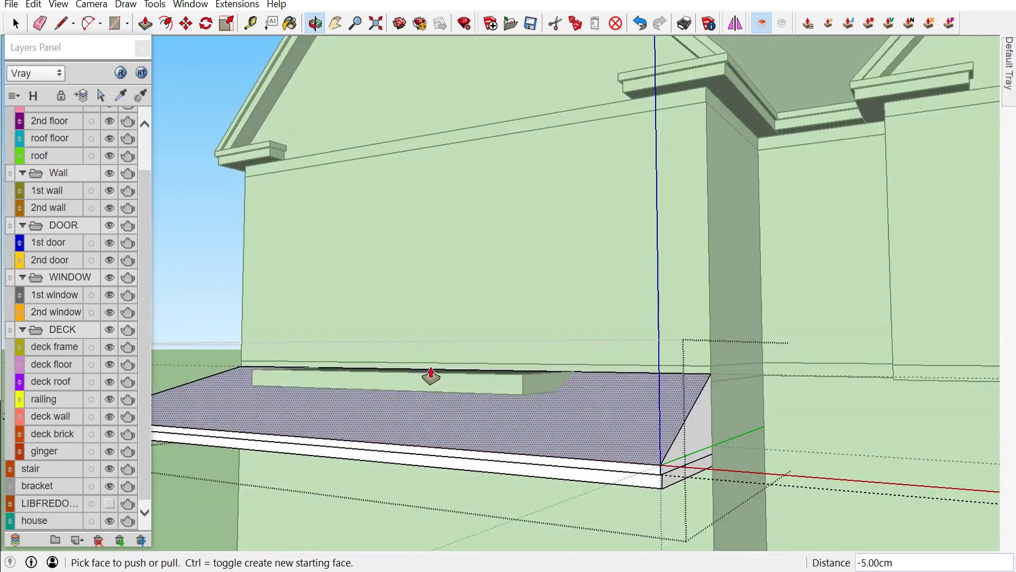
scroll(715, 466, "up", 2)
scroll(718, 475, "up", 2)
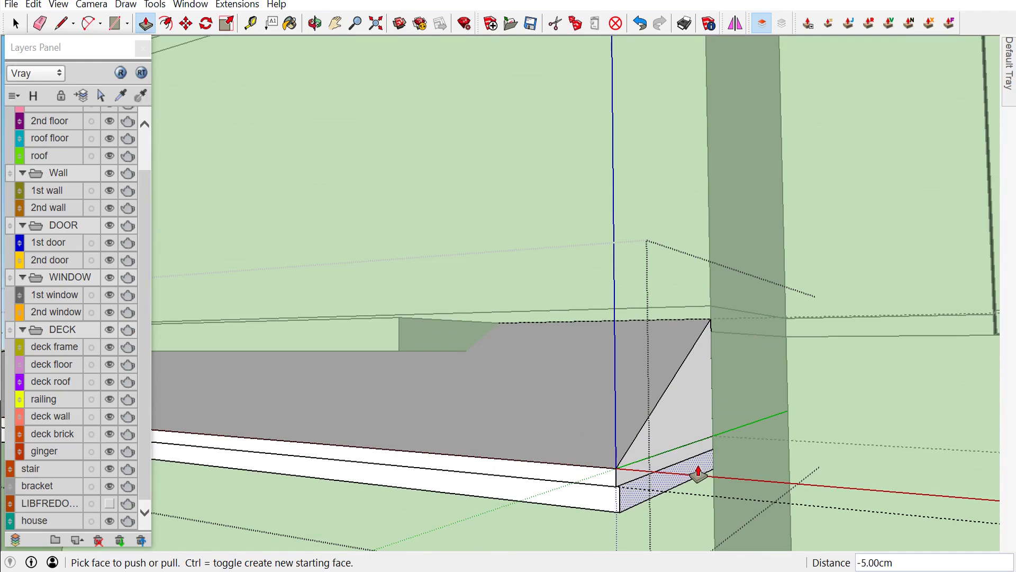
left_click(699, 473)
key("Return")
mouse_move(689, 469)
middle_mouse_down()
mouse_move(590, 488)
mouse_move(483, 486)
mouse_move(531, 456)
middle_mouse_up()
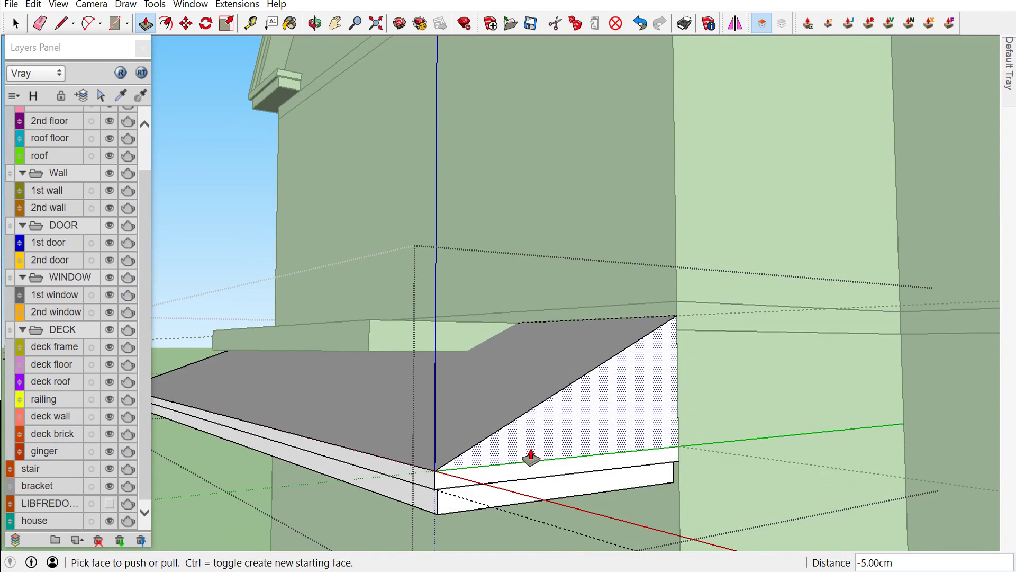
Offset a 9.12 cm guide inside the first sloped end edge and trace it with a line
key("t")
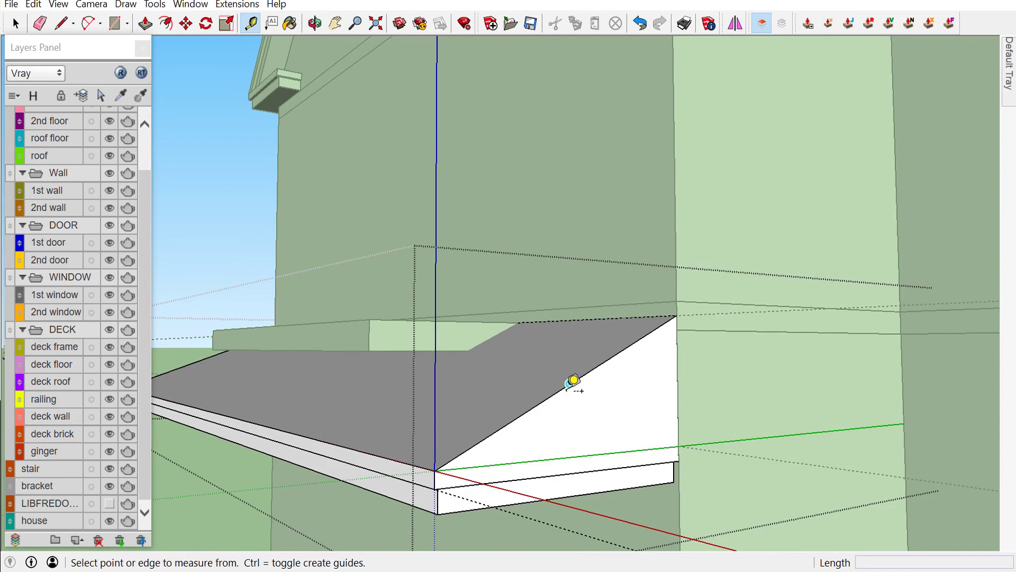
left_click(573, 380)
scroll(503, 461, "up", 1)
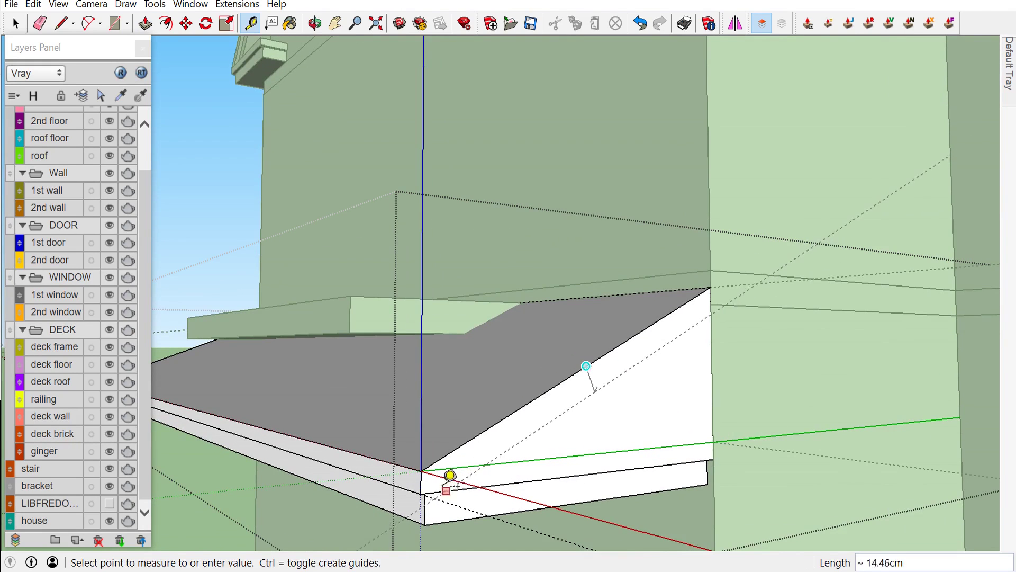
left_click(427, 481)
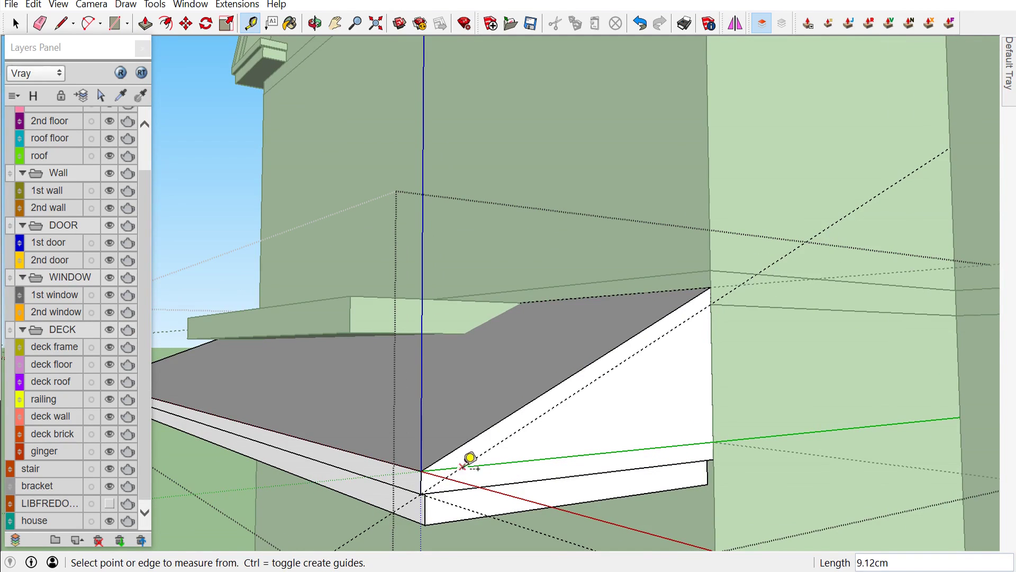
key("l")
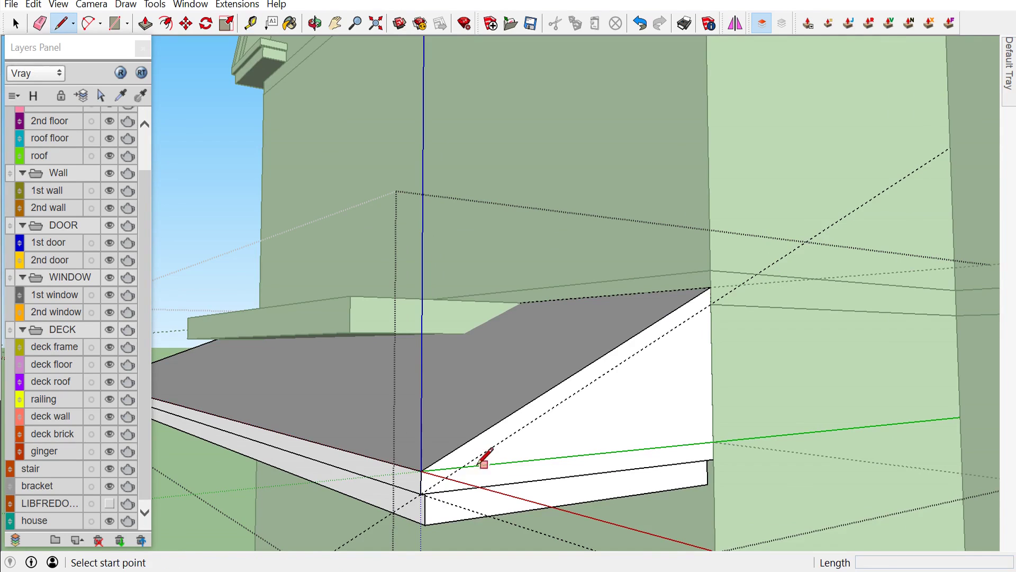
left_click(462, 466)
left_click(711, 303)
key("space")
left_click(677, 377)
At the deck's other triangular end, place a 9.12 cm guide inside the sloped edge
scroll(683, 392, "down", 2)
scroll(688, 423, "down", 3)
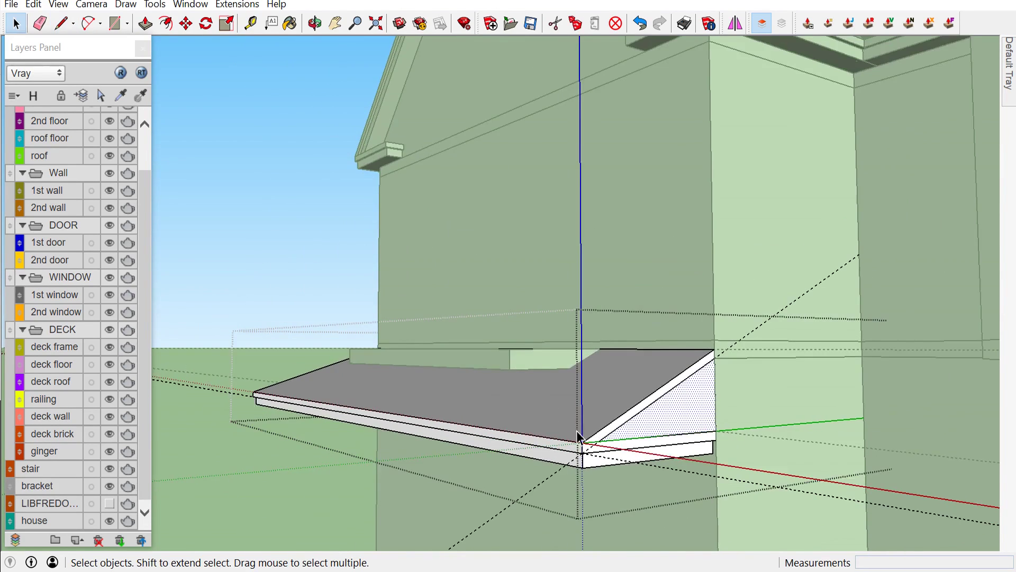
middle_click_drag(685, 434, 980, 420)
scroll(844, 439, "down", 3)
mouse_move(290, 450)
middle_mouse_down()
mouse_move(754, 439)
mouse_move(406, 434)
mouse_move(438, 422)
mouse_move(612, 425)
mouse_move(585, 456)
mouse_move(648, 452)
middle_mouse_up()
scroll(611, 429, "up", 3)
scroll(646, 432, "up", 2)
scroll(647, 432, "up", 2)
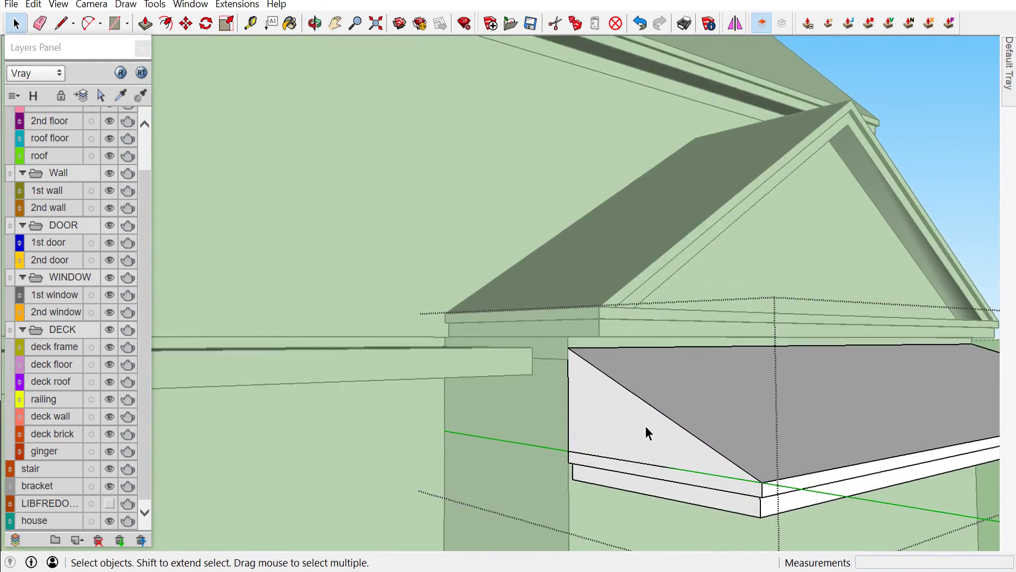
key("t")
left_click(652, 406)
scroll(656, 447, "up", 1)
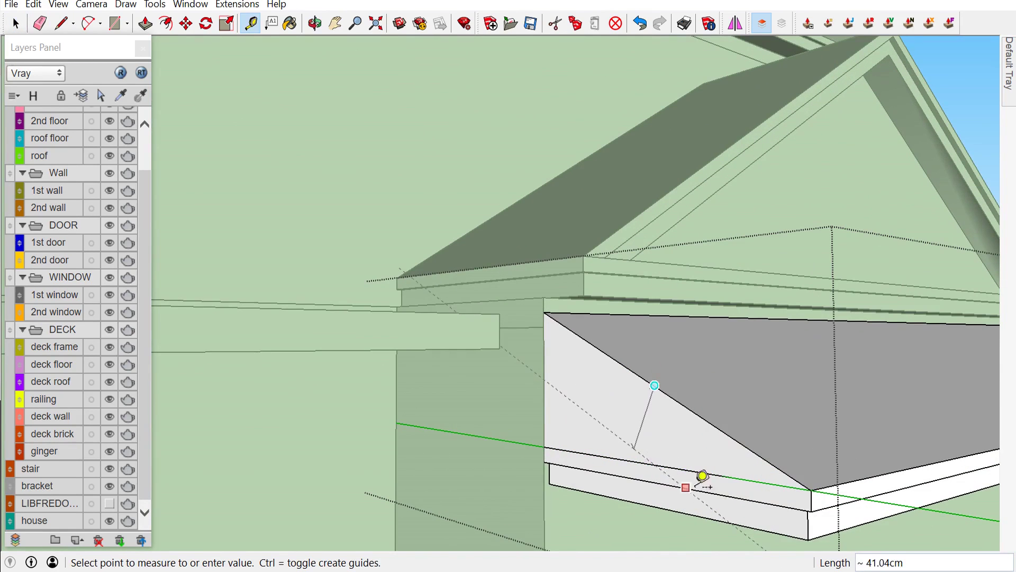
scroll(819, 499, "up", 1)
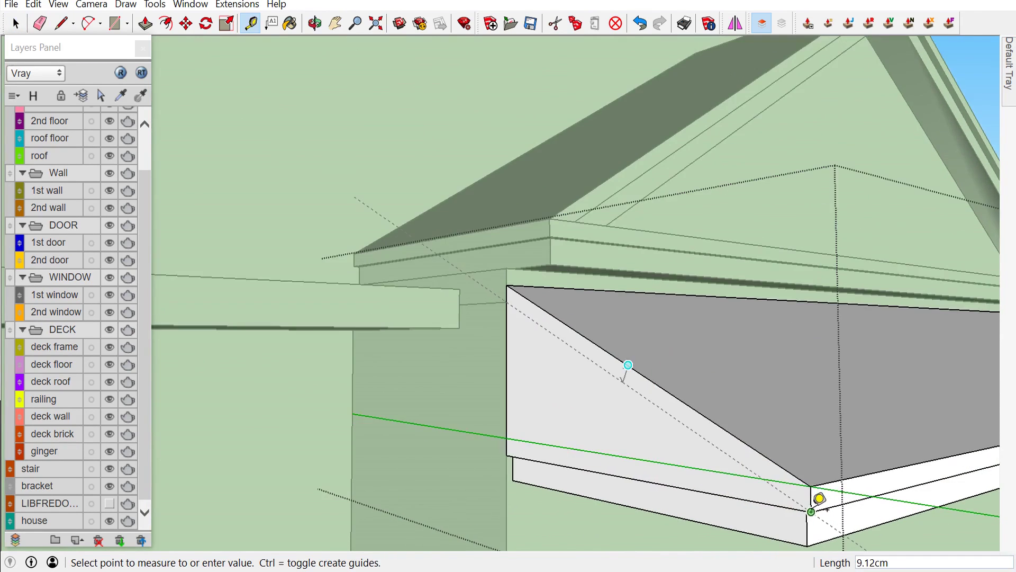
scroll(820, 498, "up", 1)
scroll(818, 501, "up", 1)
scroll(818, 501, "down", 1)
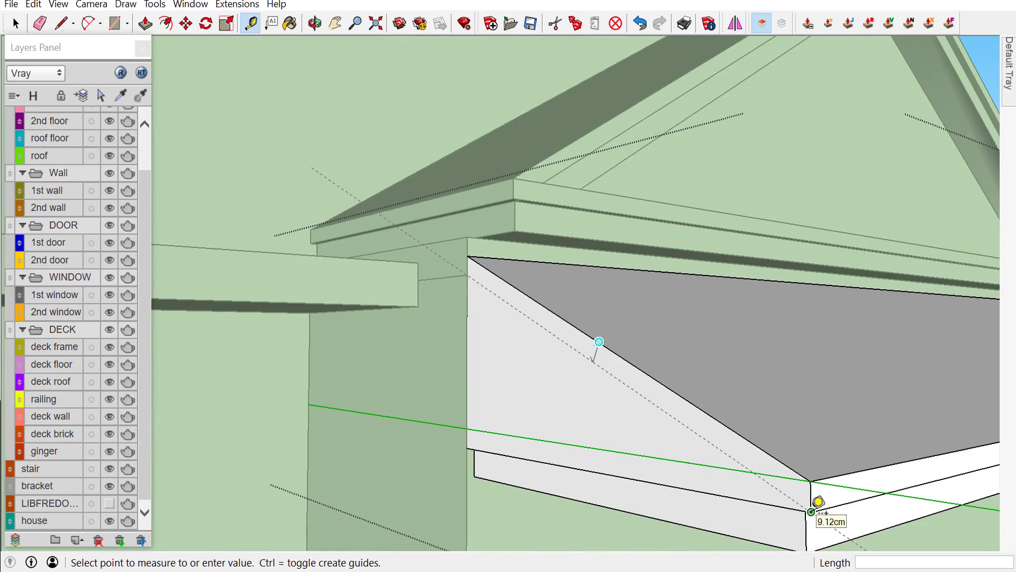
left_click(819, 502)
Trace that guide with a line to split off the second end's trim strip
key("l")
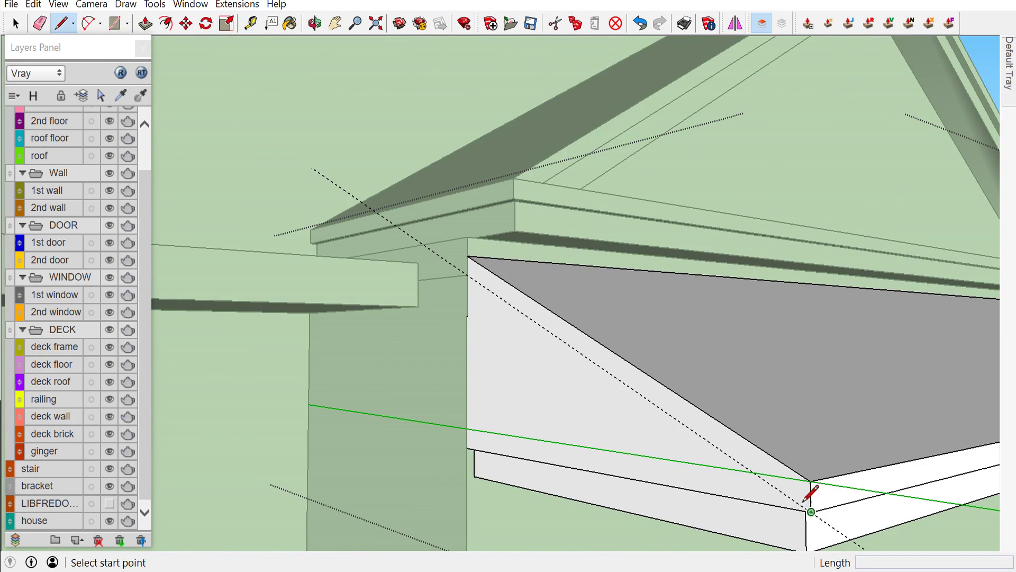
left_click(754, 471)
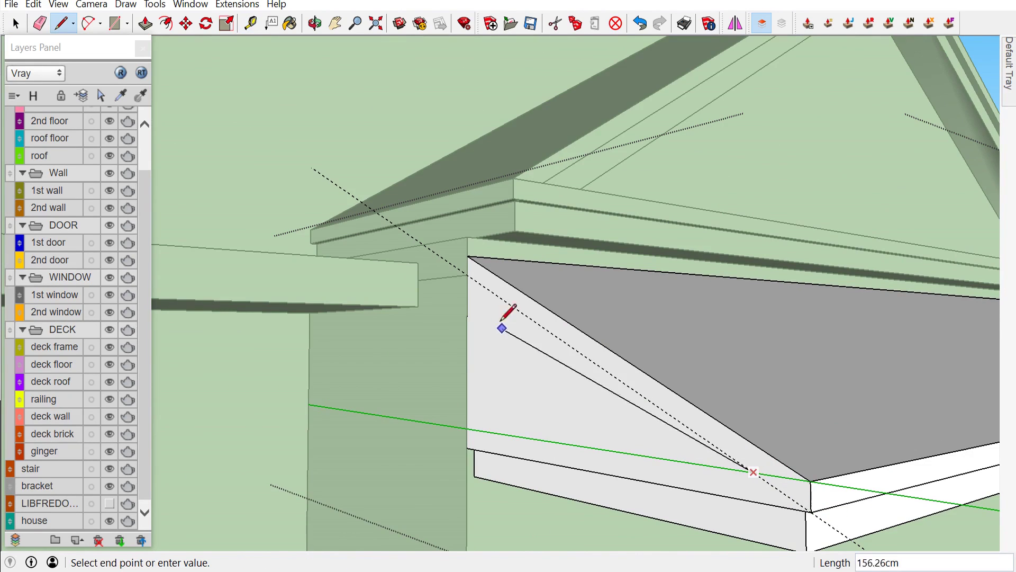
left_click(468, 274)
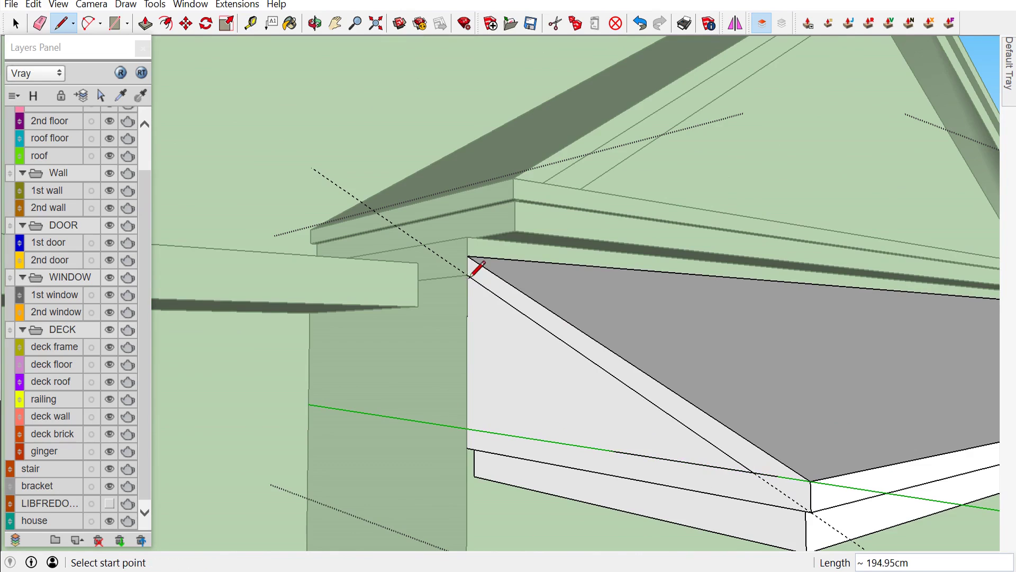
key("space")
left_click(504, 361)
mouse_move(504, 371)
middle_mouse_down()
mouse_move(481, 386)
mouse_move(344, 418)
middle_mouse_up()
scroll(344, 413, "down", 3)
scroll(674, 379, "down", 3)
middle_click_drag(674, 379, 678, 399)
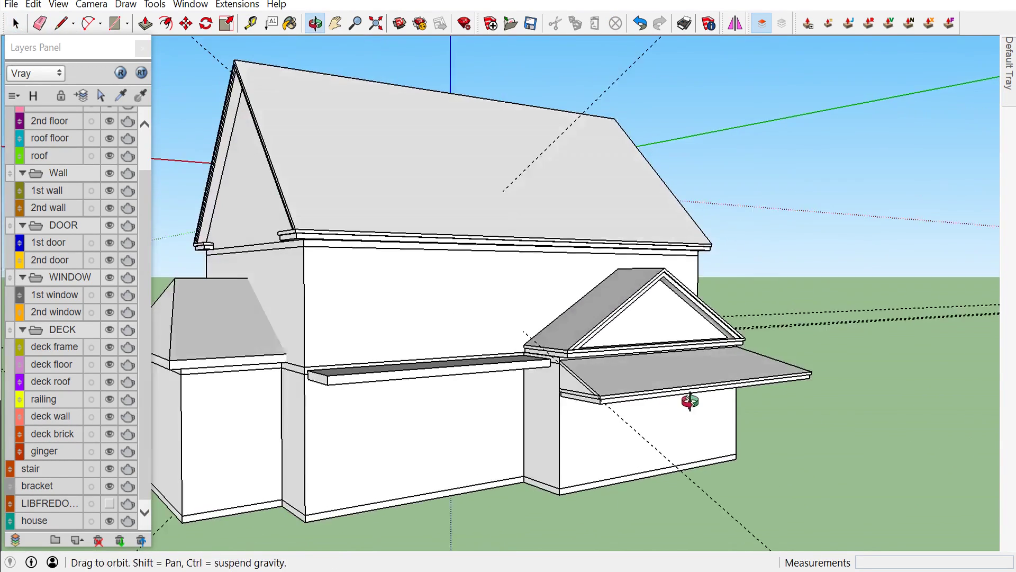
Delete all construction guides from the model through the Edit menu
scroll(591, 398, "up", 3)
scroll(583, 397, "up", 2)
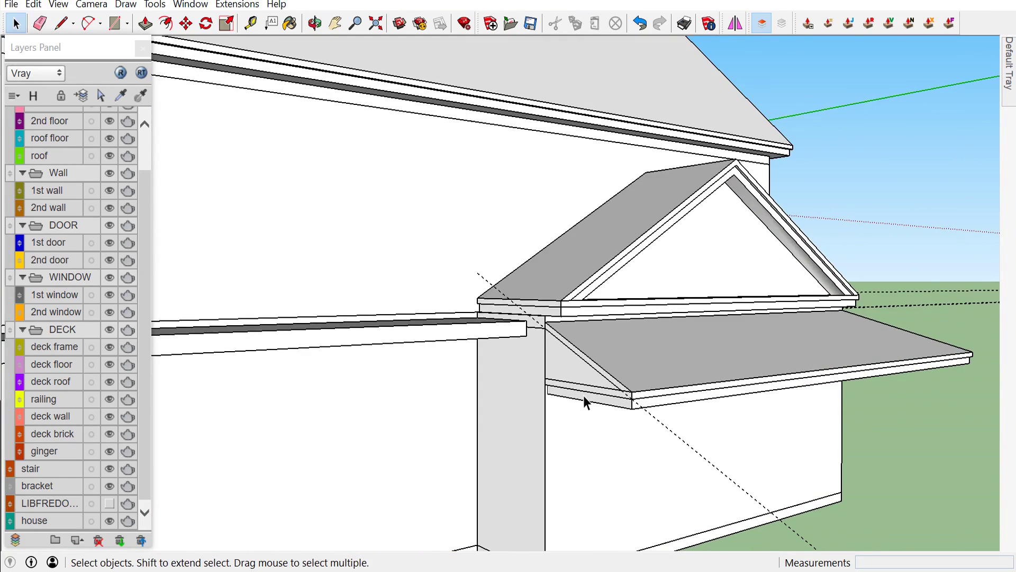
scroll(585, 396, "down", 3)
scroll(235, 191, "up", 1)
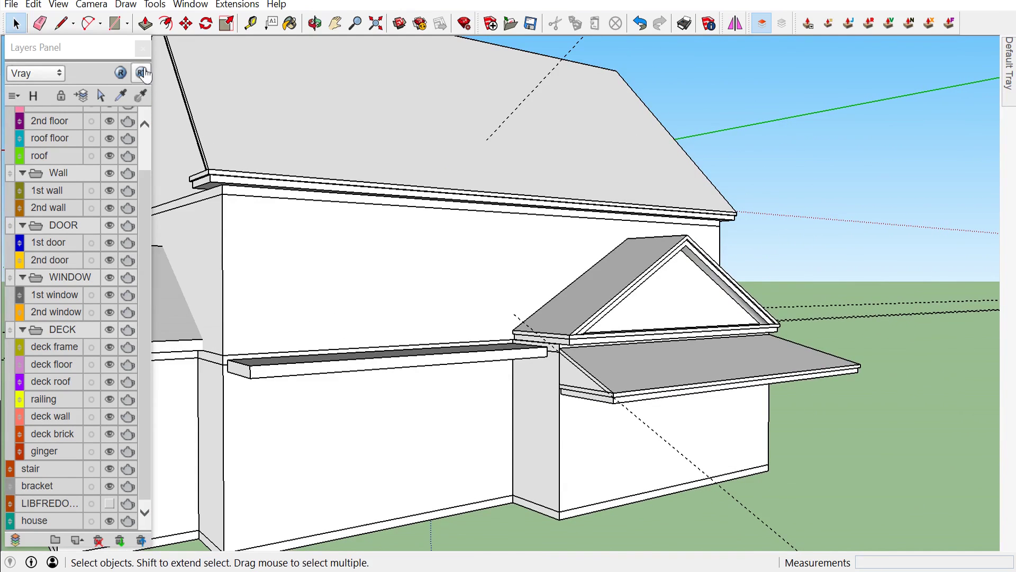
left_click(37, 6)
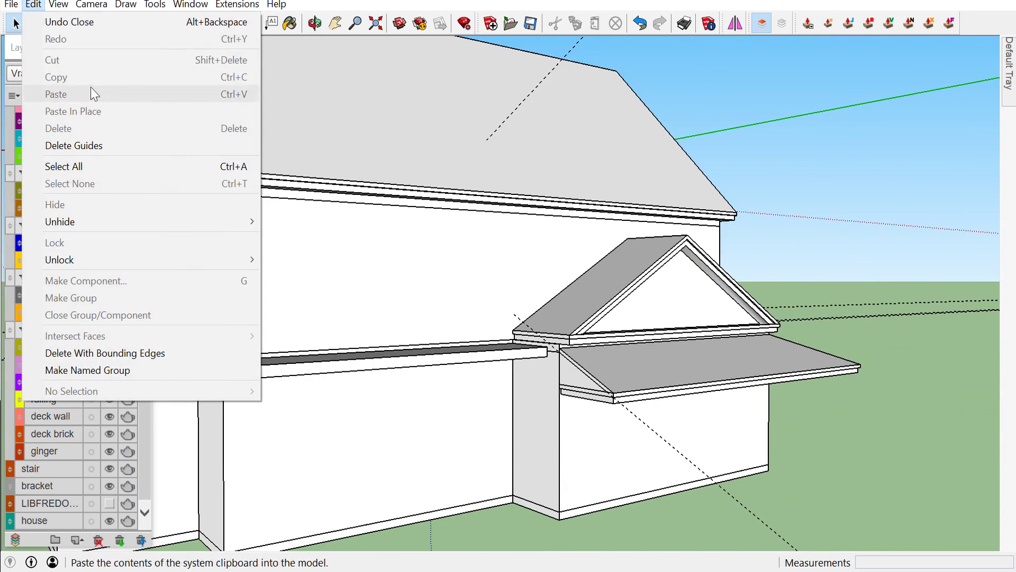
left_click(97, 148)
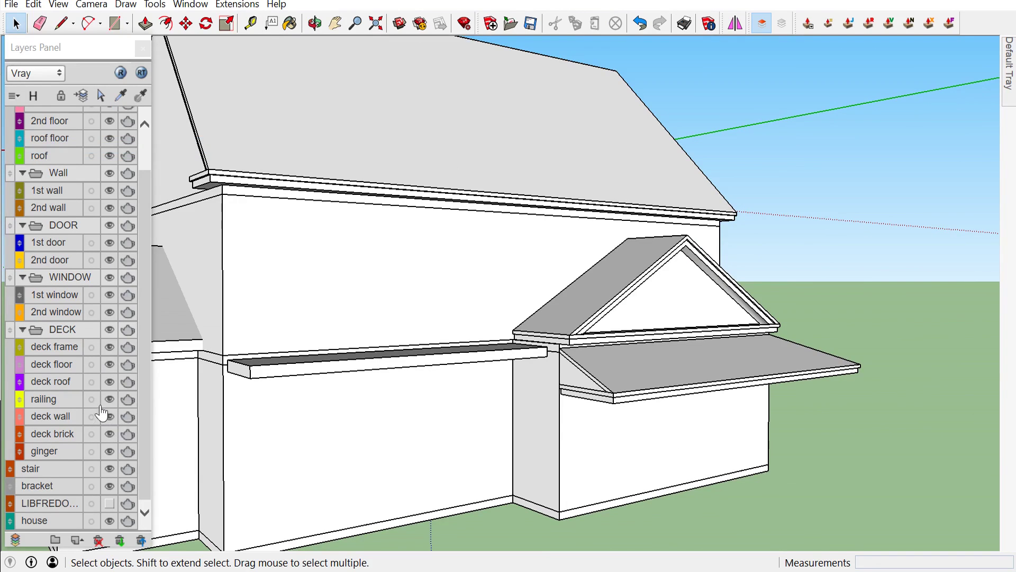
From a front view, hide the deck roof layer to reveal the ledge and expand the Default Tray
left_click(109, 382)
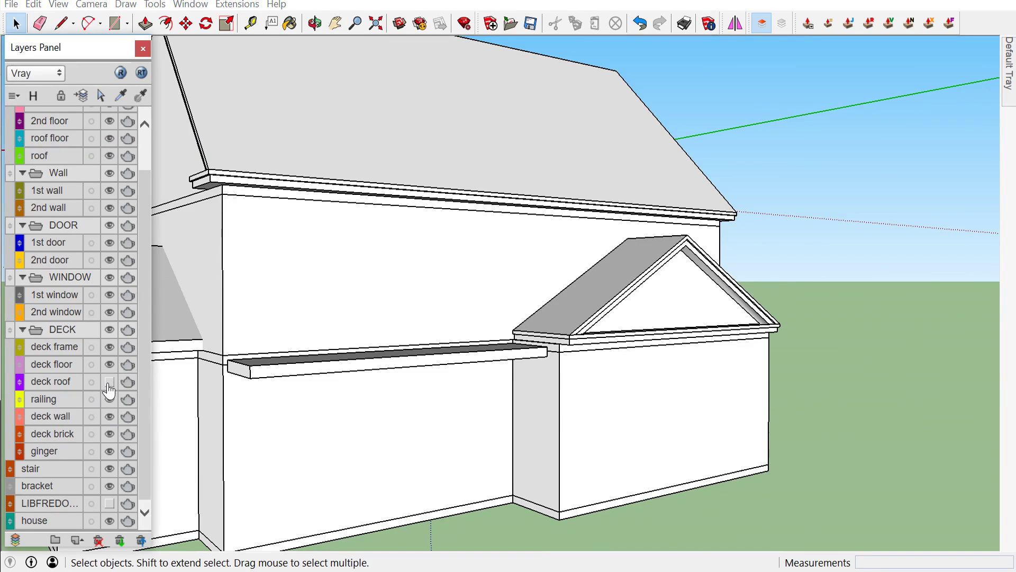
left_click(109, 381)
middle_click_drag(730, 466, 594, 430)
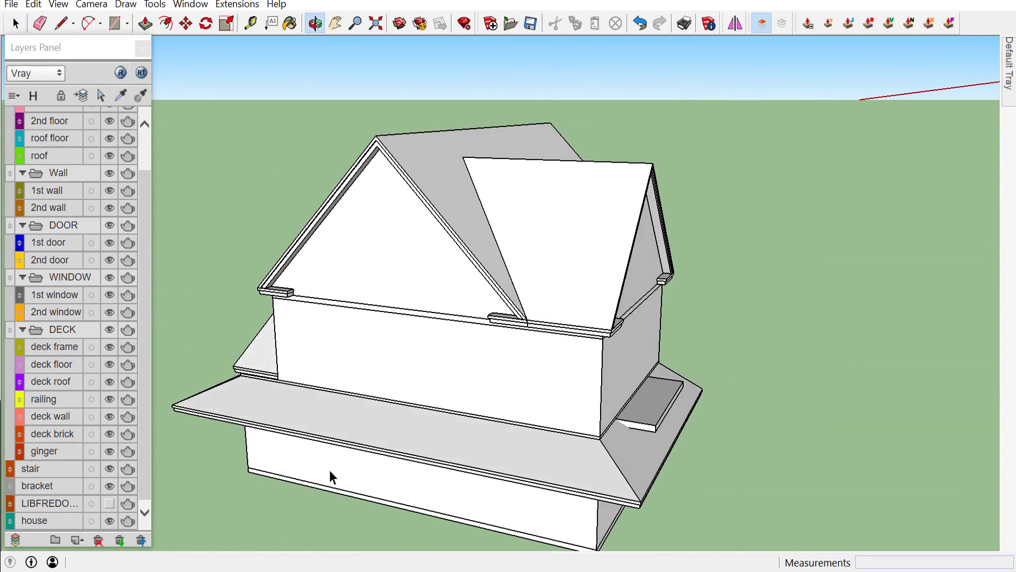
mouse_move(594, 430)
middle_mouse_down()
mouse_move(664, 302)
mouse_move(461, 333)
middle_mouse_up()
scroll(433, 479, "up", 3)
scroll(433, 478, "down", 2)
mouse_move(433, 479)
middle_mouse_down()
mouse_move(334, 447)
mouse_move(331, 430)
middle_mouse_up()
scroll(148, 423, "up", 1)
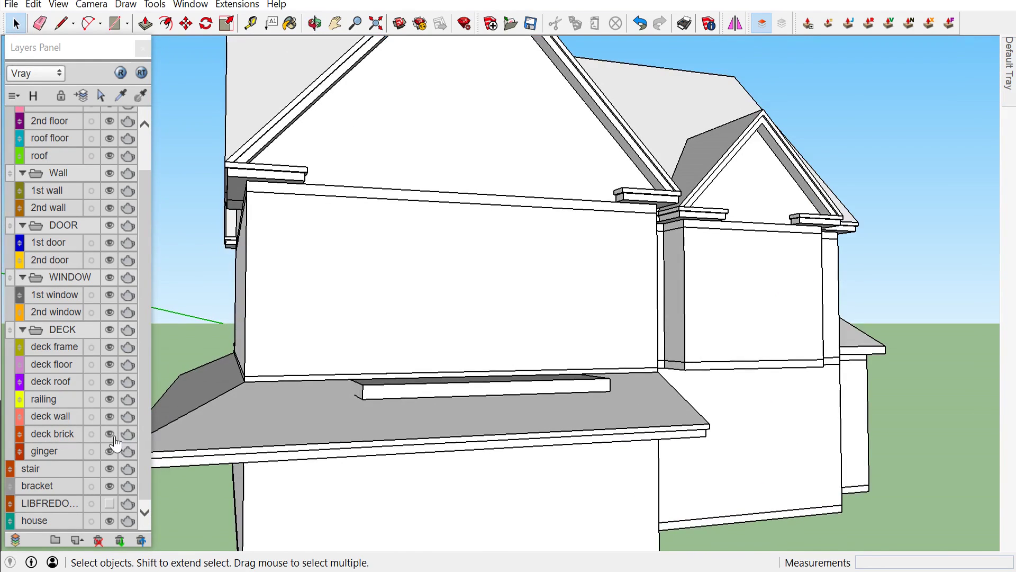
left_click(109, 382)
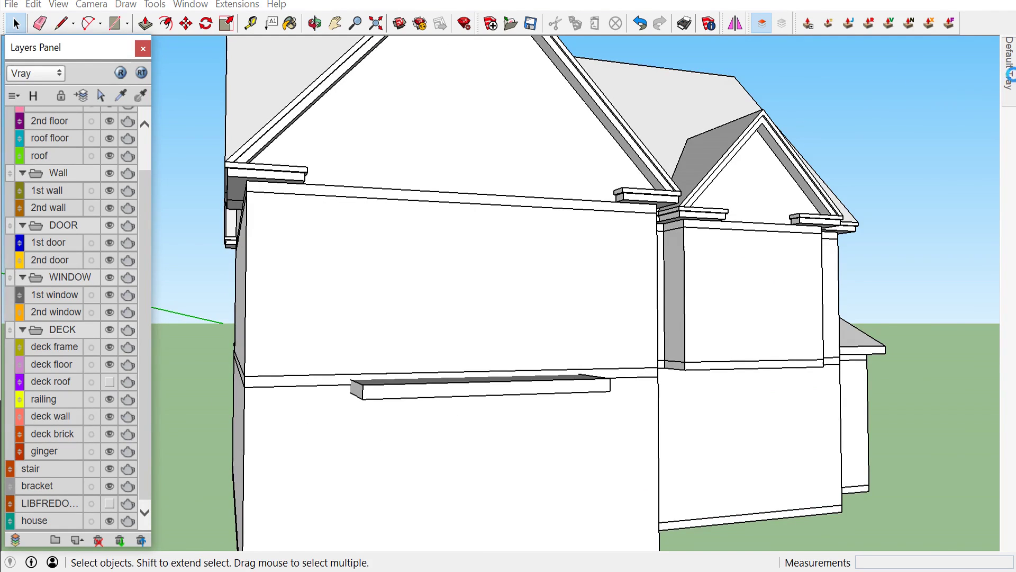
left_click(1010, 74)
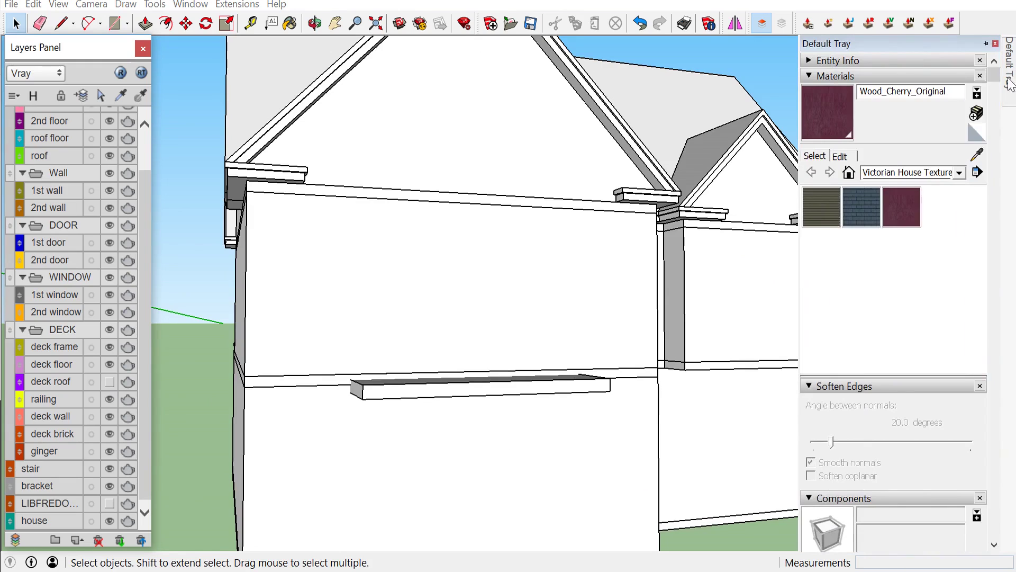
Place a bracing component from the Components panel under the first wall ledge
left_click(853, 80)
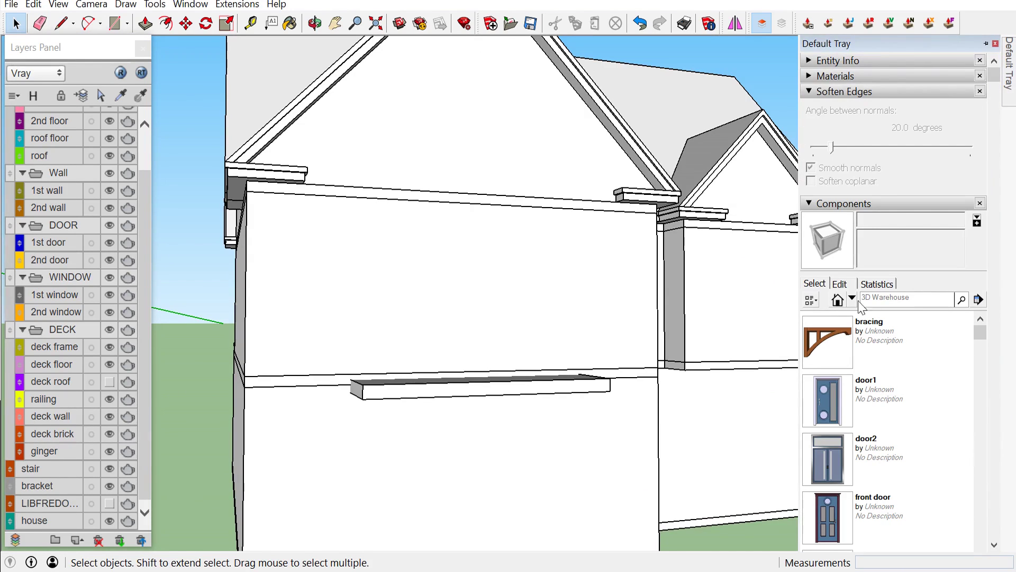
left_click(825, 355)
middle_click_drag(431, 469, 473, 437)
scroll(474, 437, "up", 2)
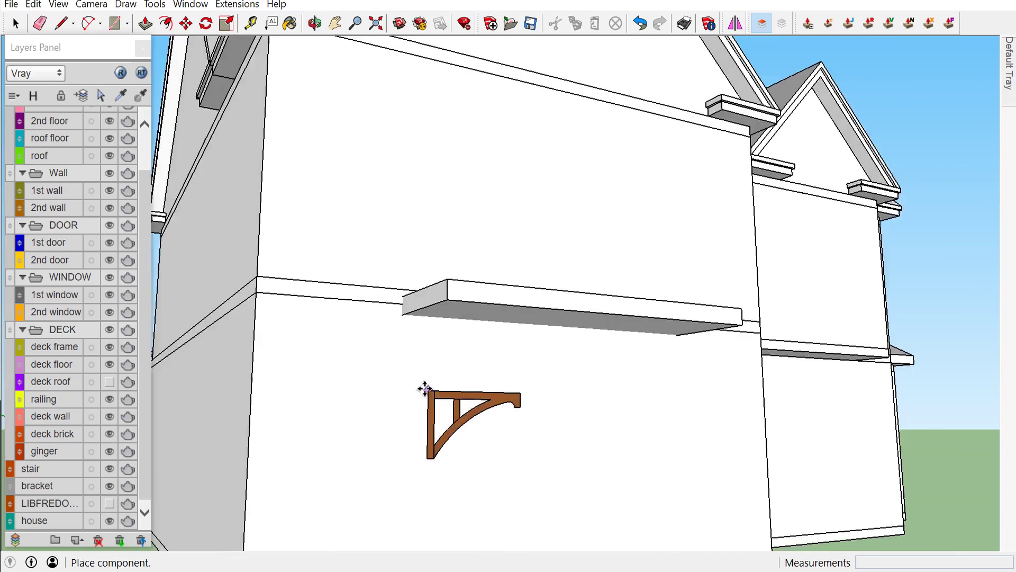
scroll(424, 390, "up", 1)
left_click(404, 294)
scroll(405, 295, "up", 1)
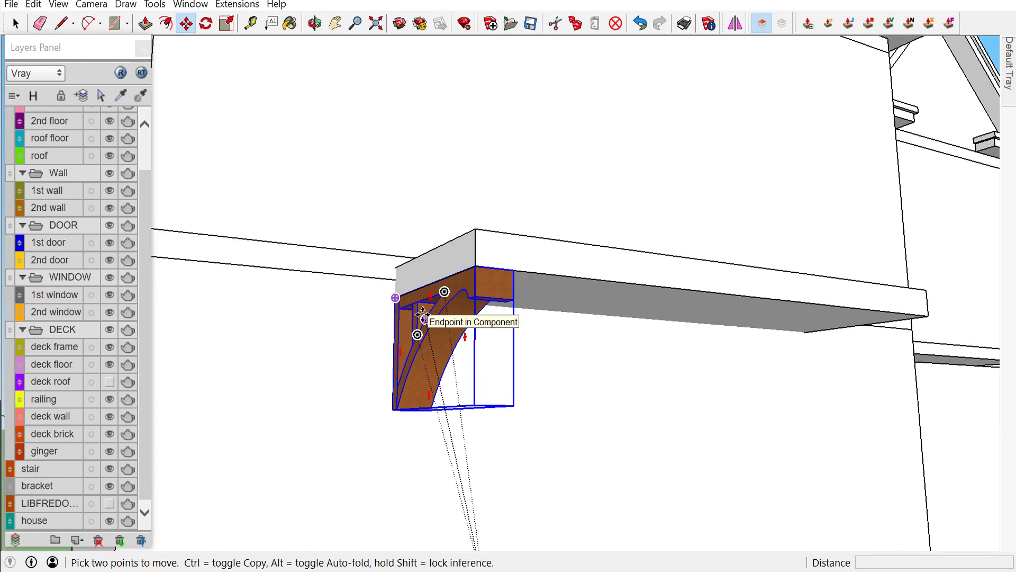
Scale the bracket to 0.95 along the green axis and put it on the bracket layer
key("s")
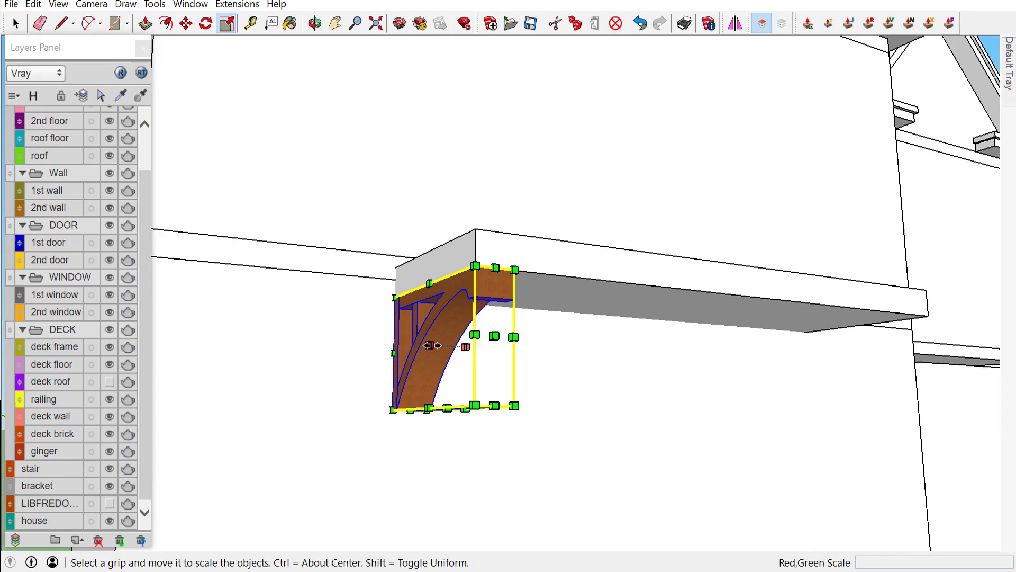
mouse_move(431, 415)
middle_mouse_down()
mouse_move(485, 508)
mouse_move(437, 451)
middle_mouse_up()
scroll(438, 450, "up", 2)
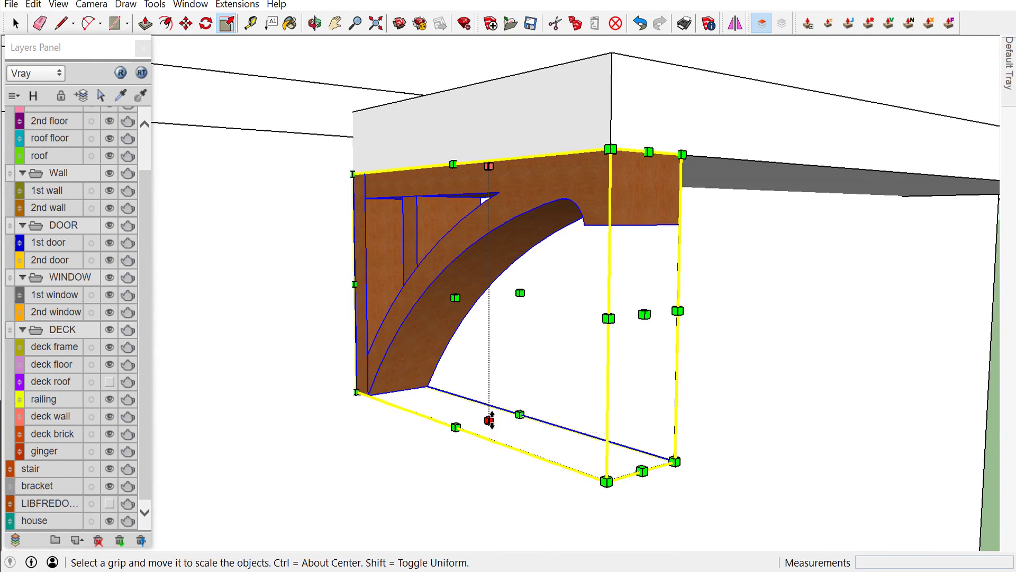
left_click_drag(490, 421, 490, 415)
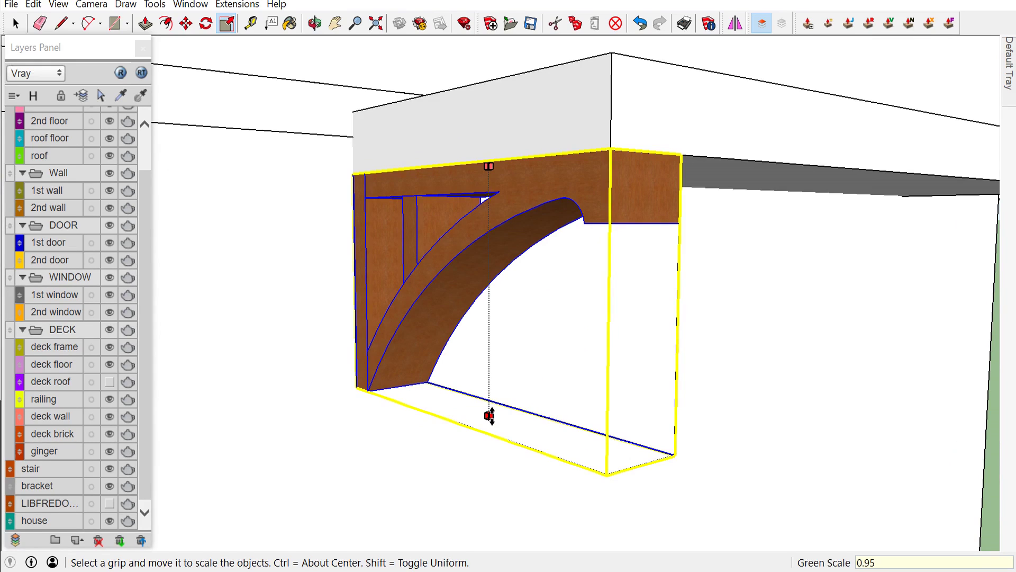
left_click_drag(490, 415, 490, 417)
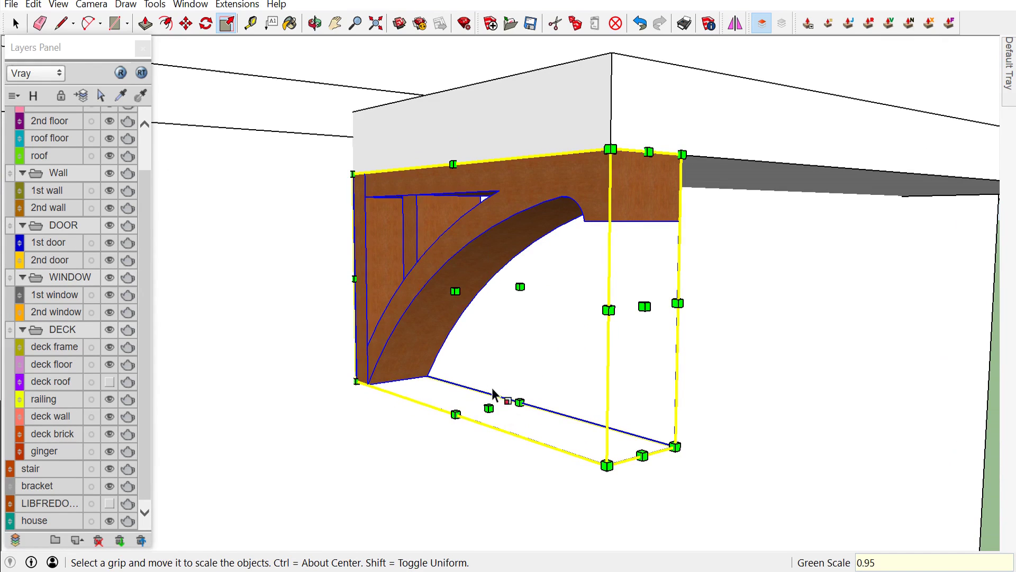
key("space")
right_click(516, 204)
mouse_move(565, 527)
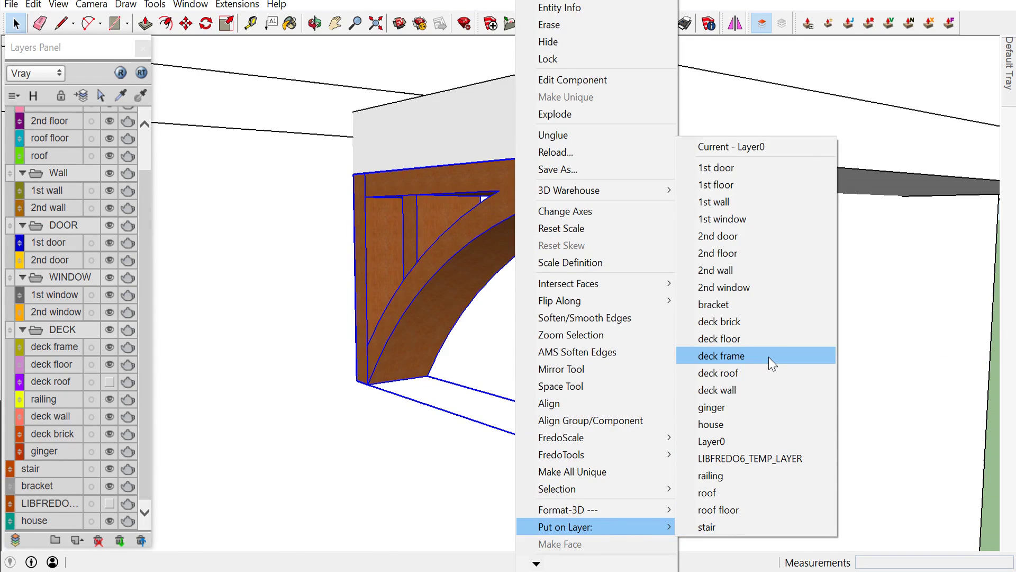
left_click(746, 306)
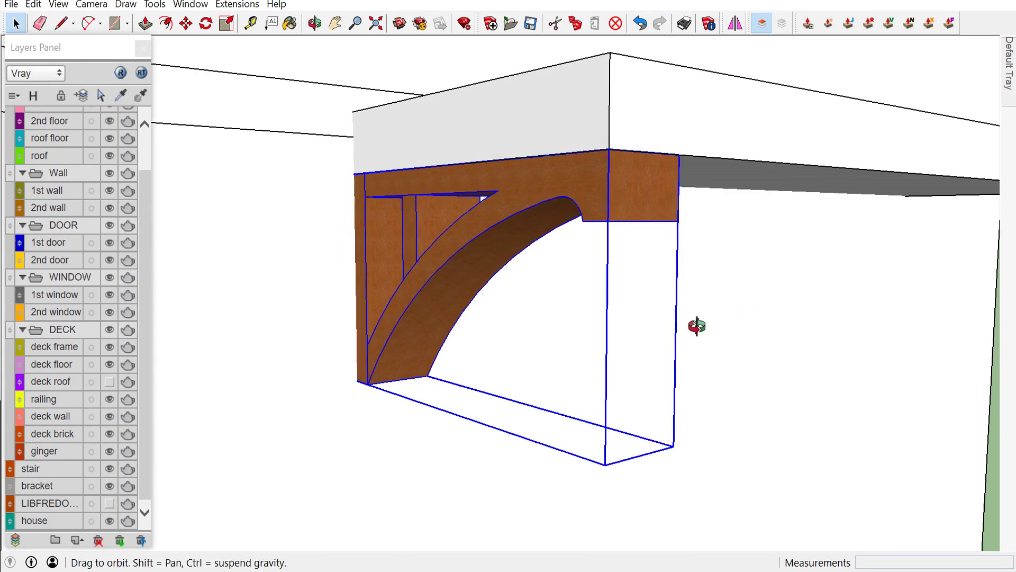
Copy the bracket to the ledge's right end and divide by 2 for three evenly spaced brackets
middle_click_drag(703, 325, 474, 330)
scroll(468, 327, "down", 3)
scroll(412, 273, "up", 2)
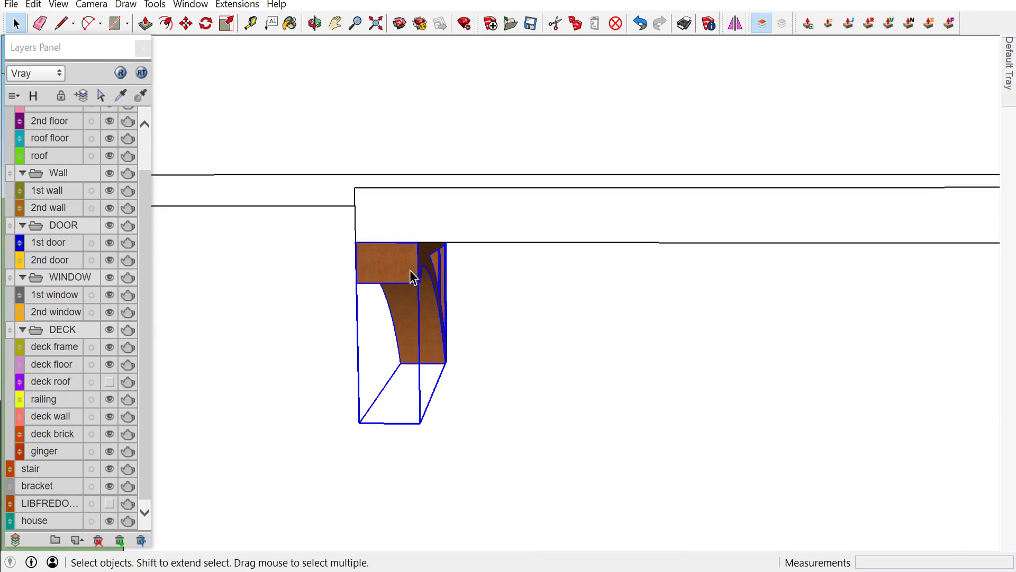
key("m")
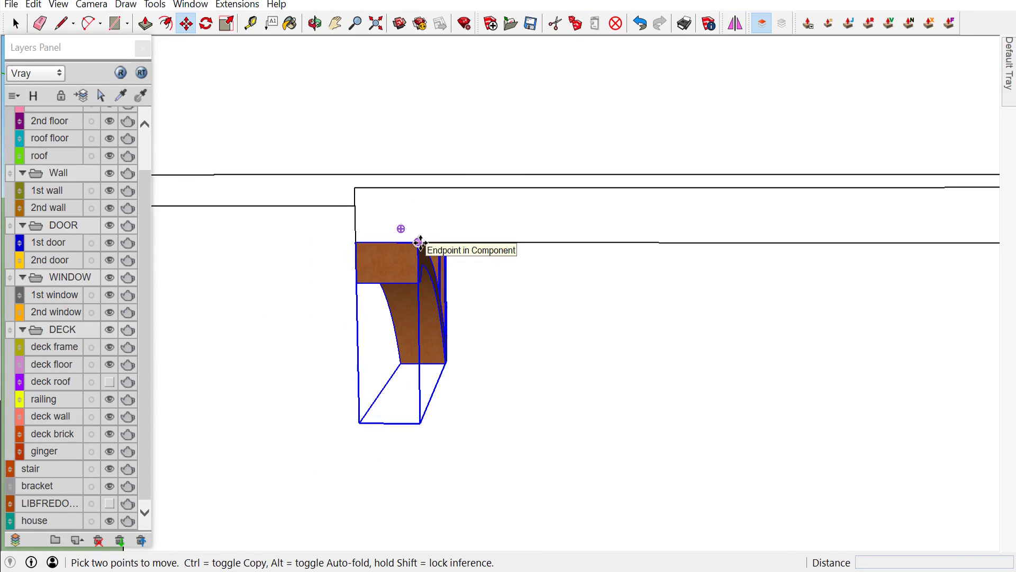
key("ctrl")
left_click(421, 242)
scroll(420, 240, "down", 2)
scroll(412, 236, "down", 3)
scroll(424, 243, "down", 2)
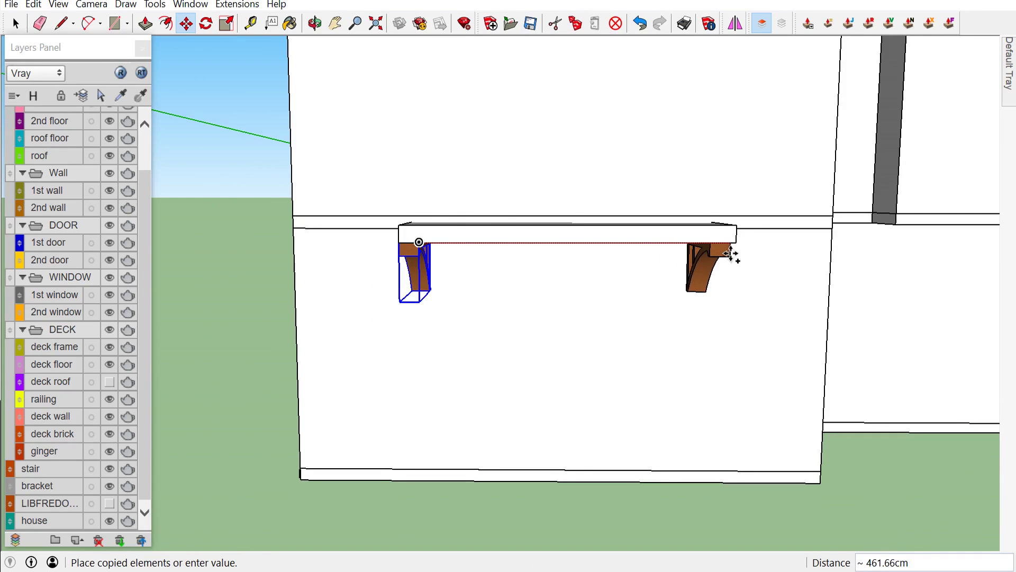
scroll(736, 245, "up", 1)
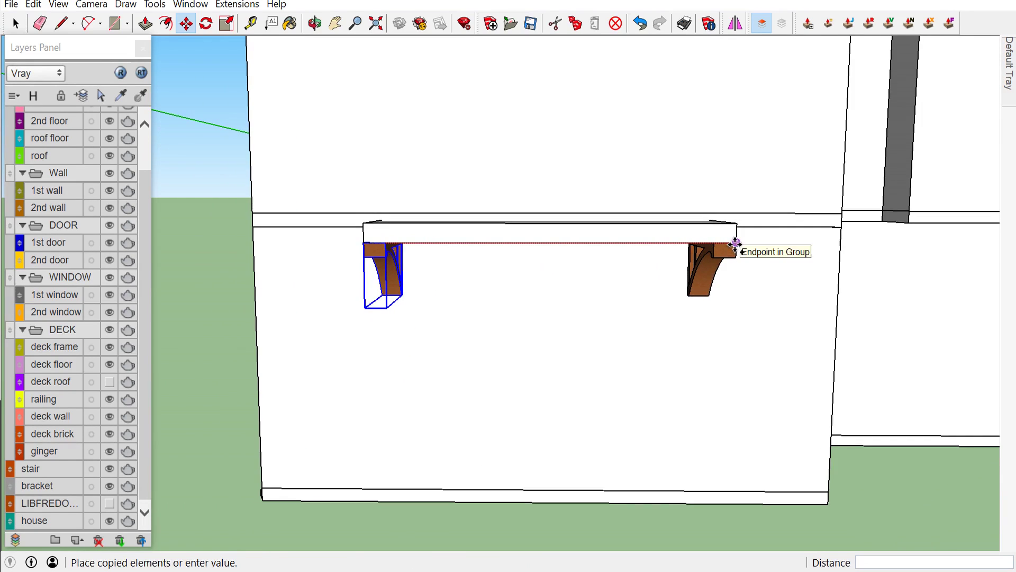
left_click(737, 244)
type("/2")
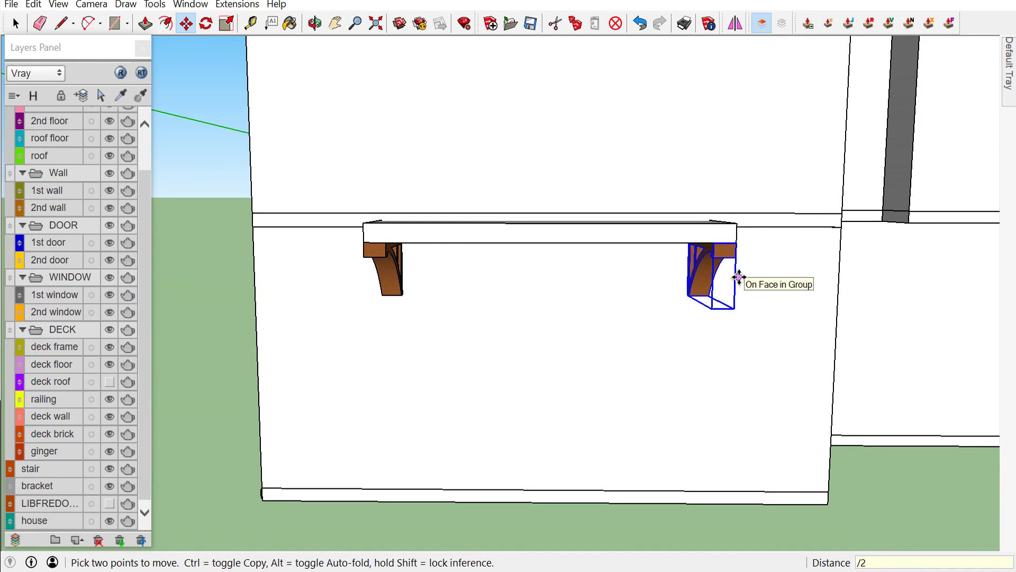
key("Return")
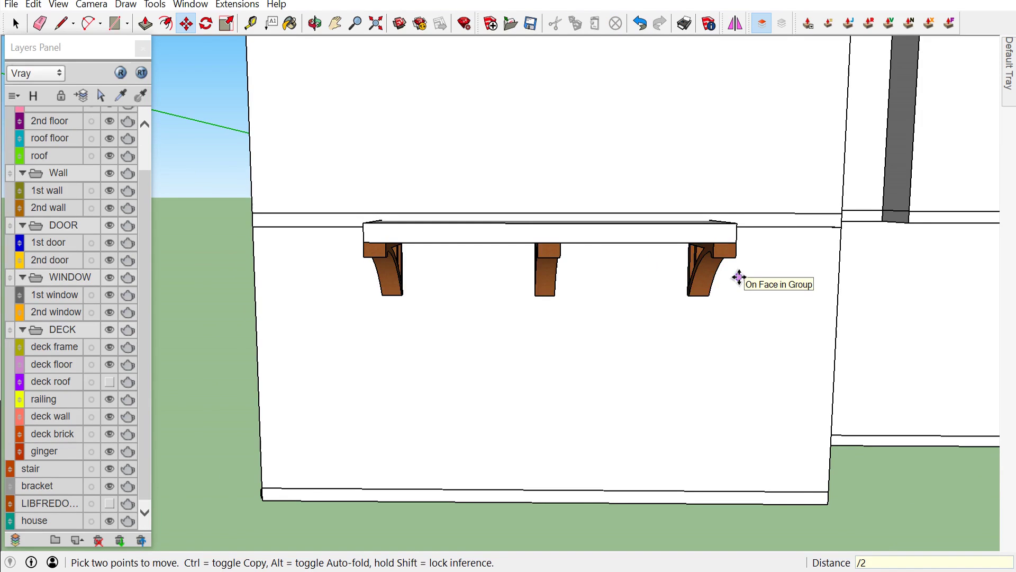
scroll(697, 318, "down", 2)
key("space")
scroll(683, 329, "down", 2)
scroll(635, 339, "down", 2)
Start placing another bracing bracket under the second ledge
mouse_move(583, 352)
middle_mouse_down()
mouse_move(335, 329)
mouse_move(567, 364)
mouse_move(408, 306)
mouse_move(573, 368)
middle_mouse_up()
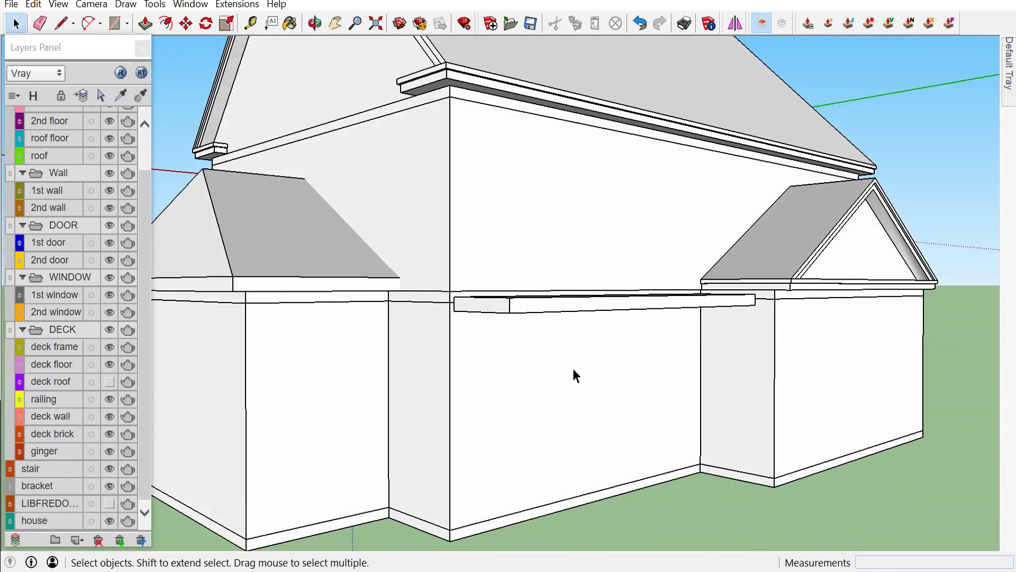
scroll(572, 365, "up", 2)
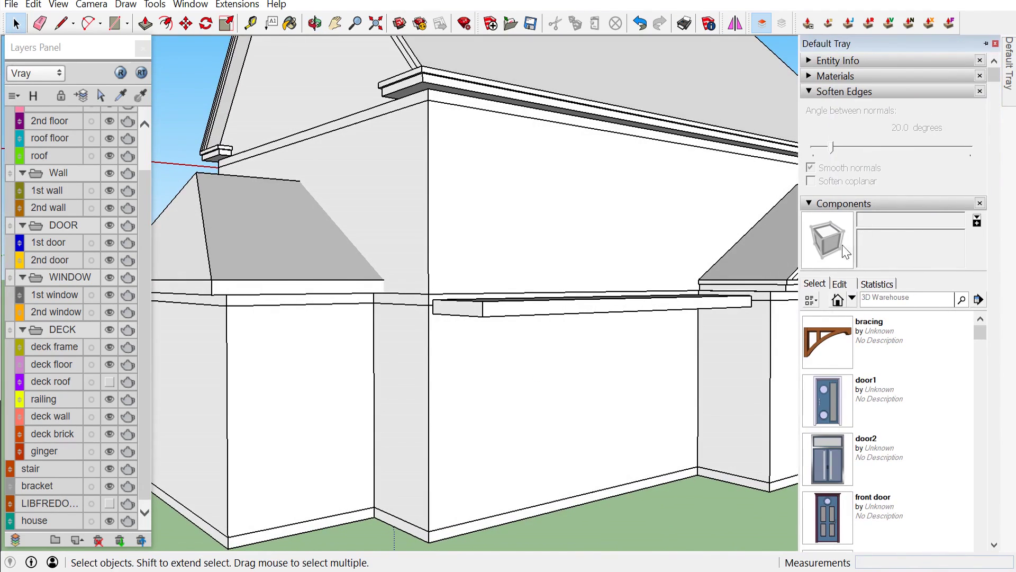
left_click(839, 350)
scroll(517, 290, "up", 2)
scroll(408, 334, "up", 2)
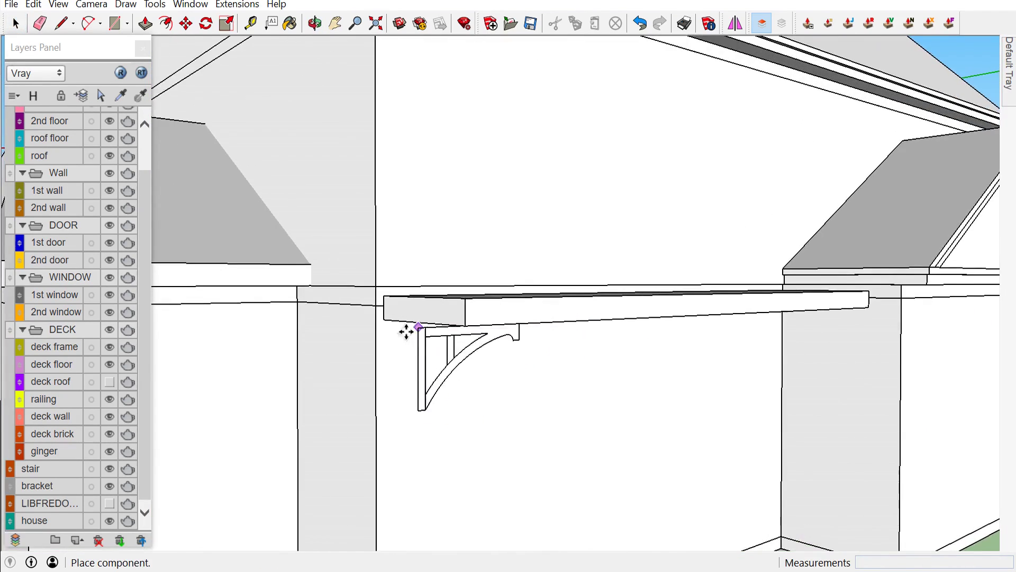
scroll(390, 339, "up", 2)
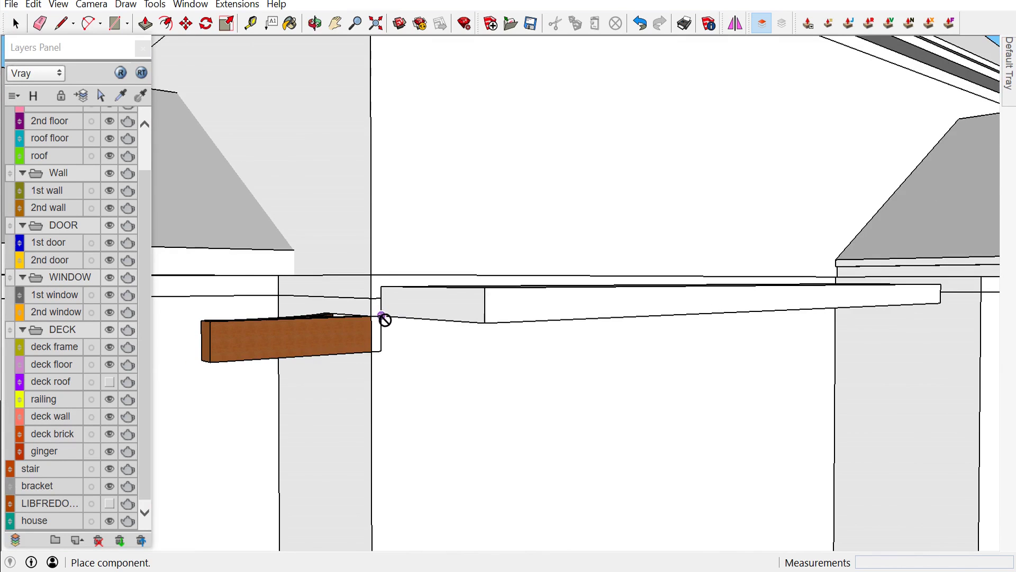
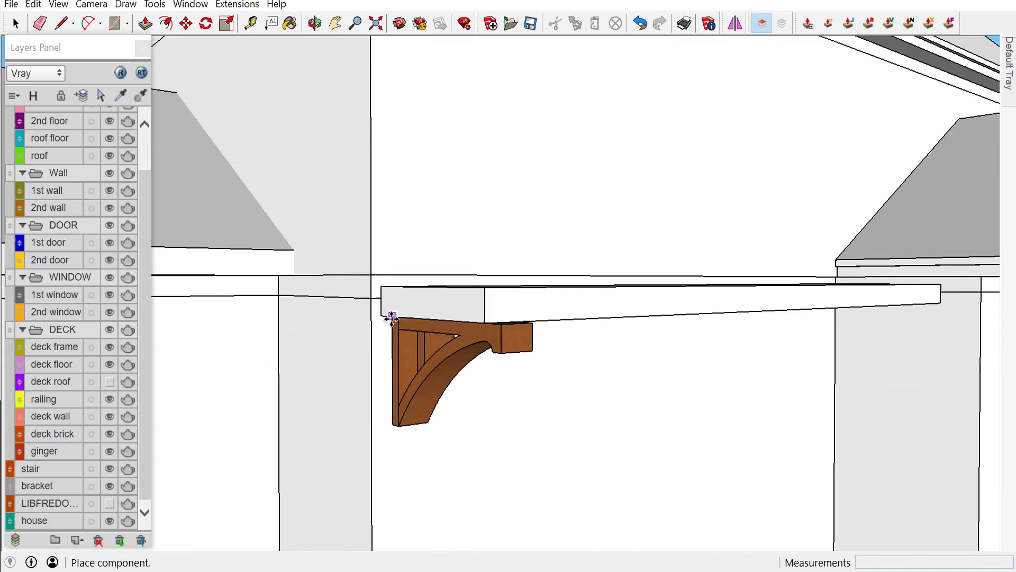
Place the bracket component under the deck beam, flush against the beam
left_click(392, 316)
scroll(398, 318, "up", 3)
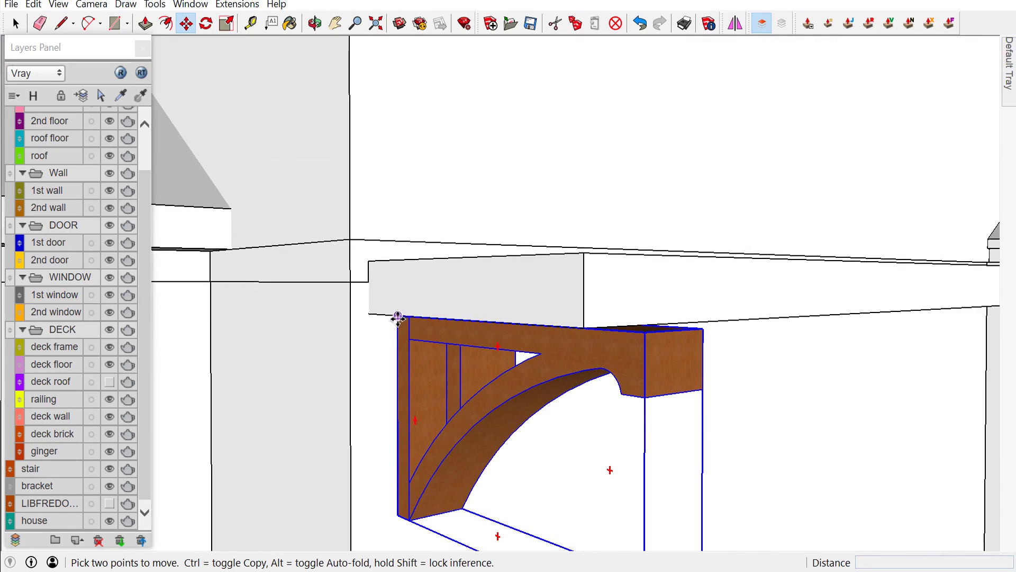
left_click_drag(396, 316, 372, 313)
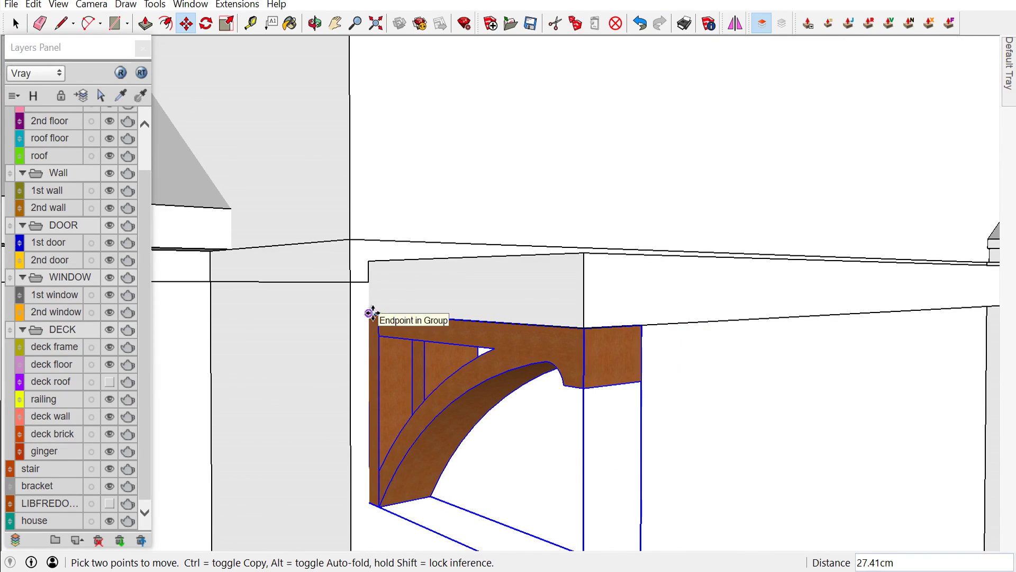
scroll(395, 297, "down", 2)
middle_click_drag(495, 331, 386, 320)
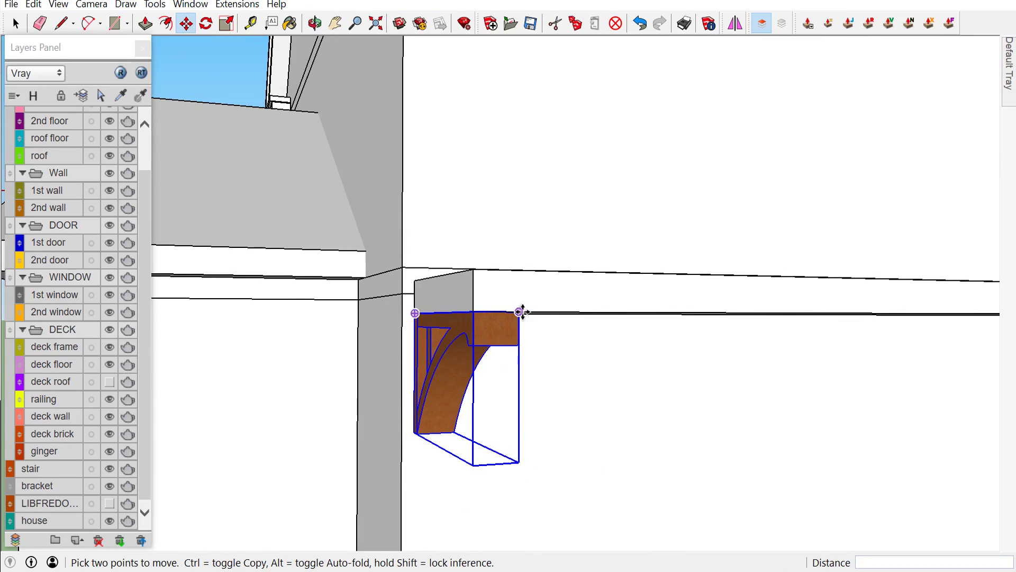
Copy the bracket to the beam's far end and divide the copy by 3 for four evenly spaced brackets
left_click(522, 313)
key("ctrl")
scroll(522, 312, "down", 3)
middle_click_drag(523, 313, 805, 329)
scroll(821, 333, "up", 3)
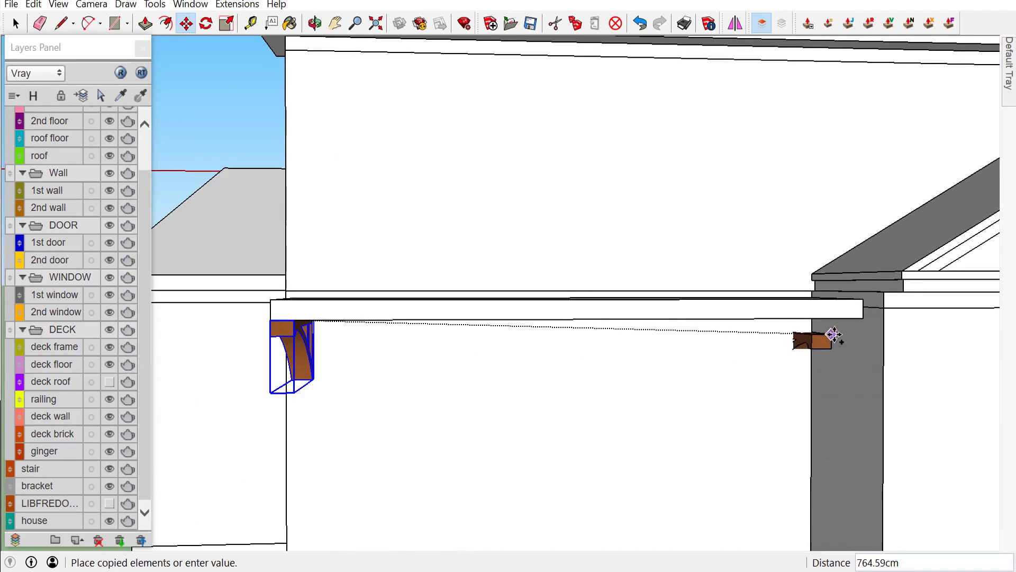
left_click(865, 319)
type("/3")
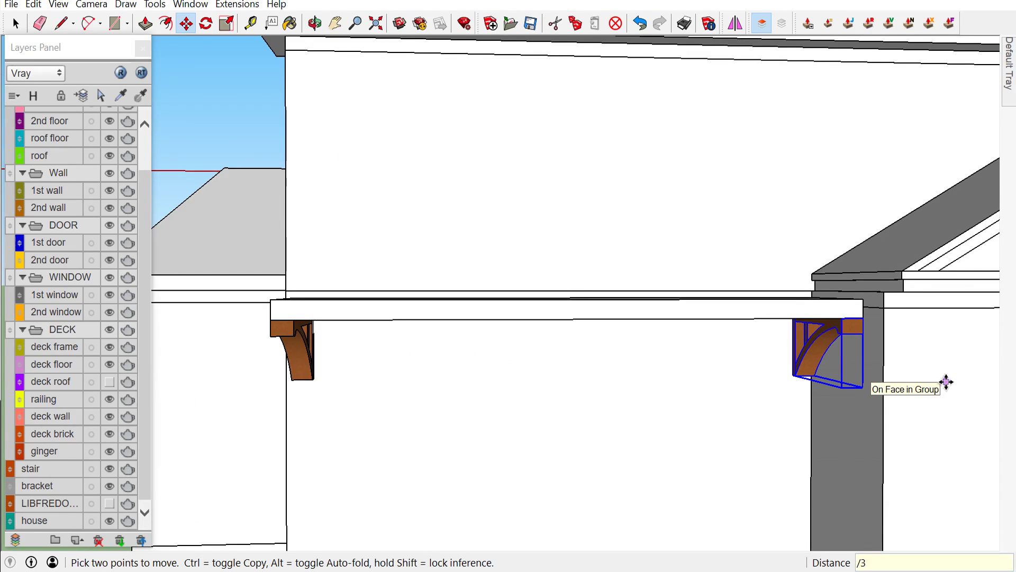
key("Return")
key("space")
scroll(768, 392, "down", 3)
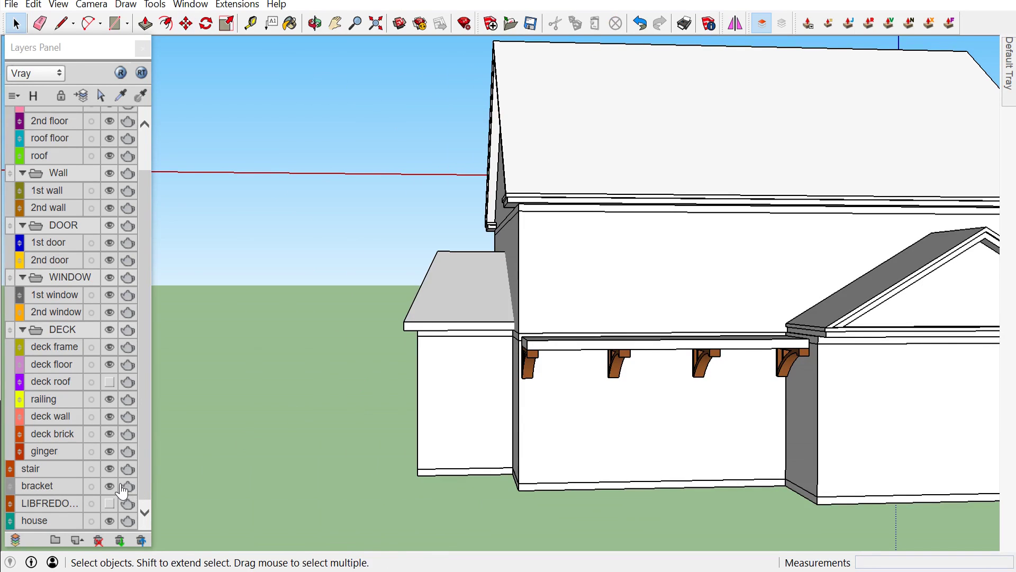
scroll(478, 376, "up", 2)
scroll(573, 377, "up", 1)
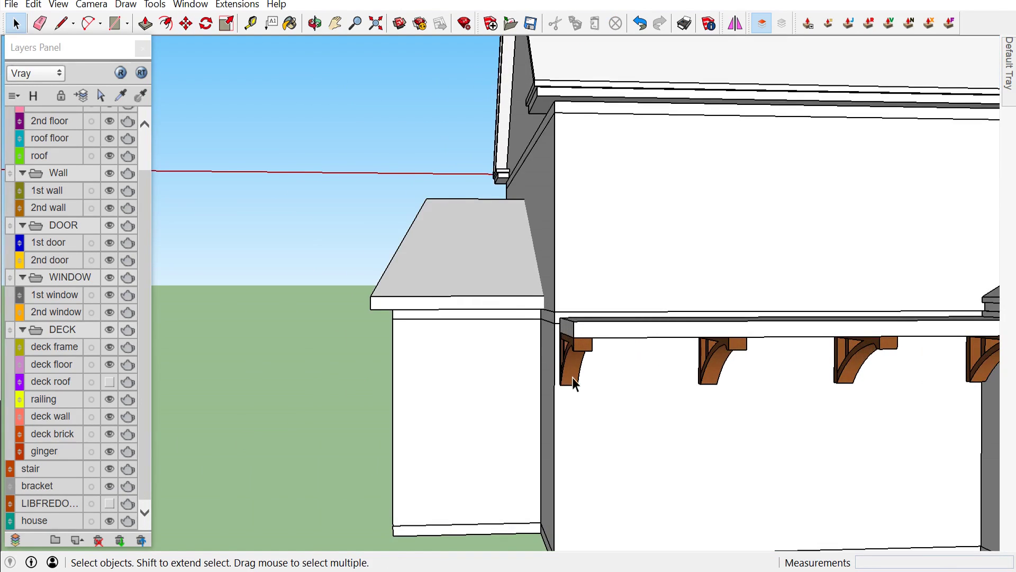
Select three of the deck brackets together
left_click(581, 374, "shift")
left_click(726, 353, "shift")
left_click(852, 364, "shift")
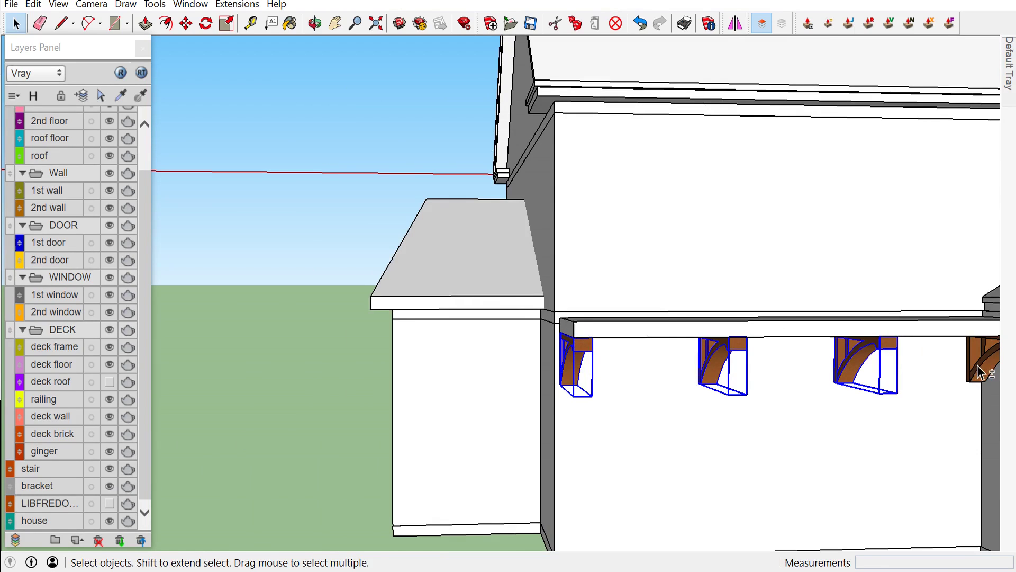
right_click(714, 372)
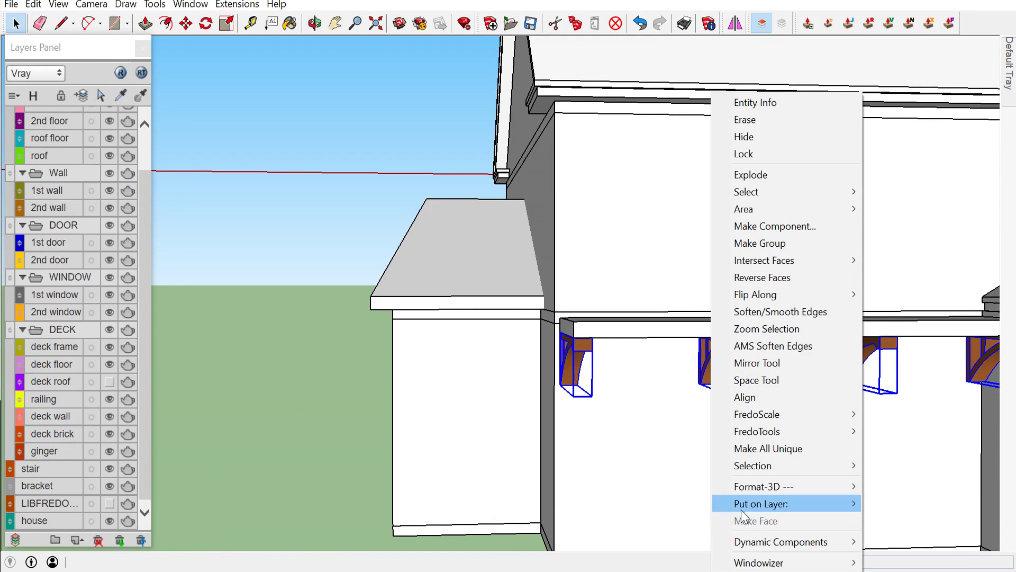
mouse_move(760, 504)
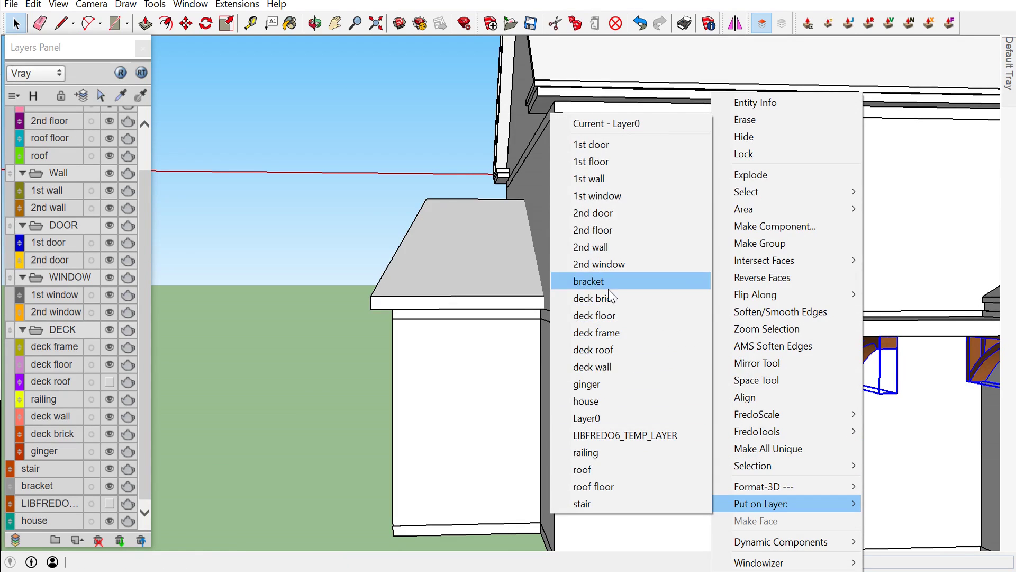
Put the selected brackets on the 'bracket' layer, then hide and show that layer to verify
left_click(610, 286)
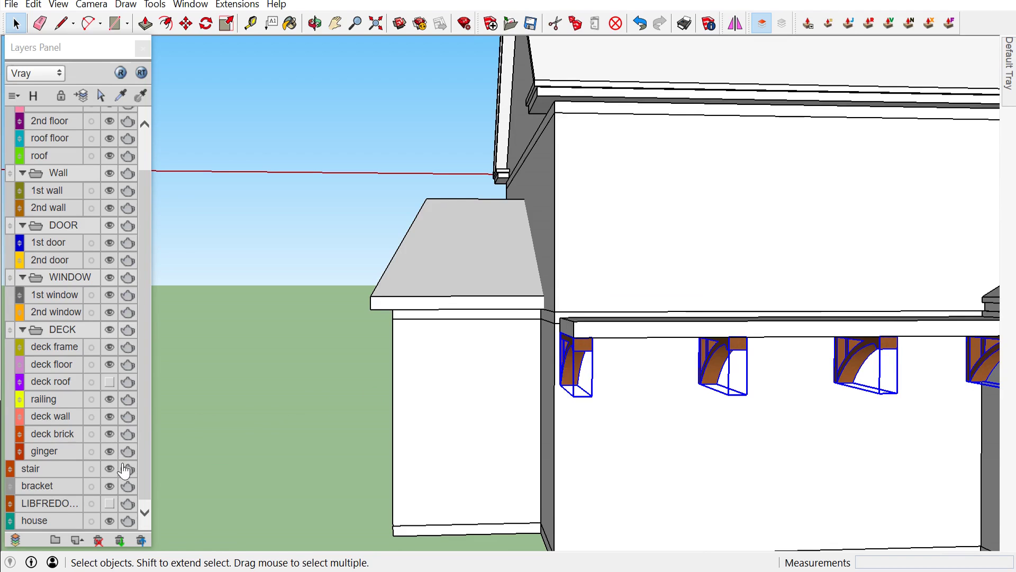
left_click(116, 490)
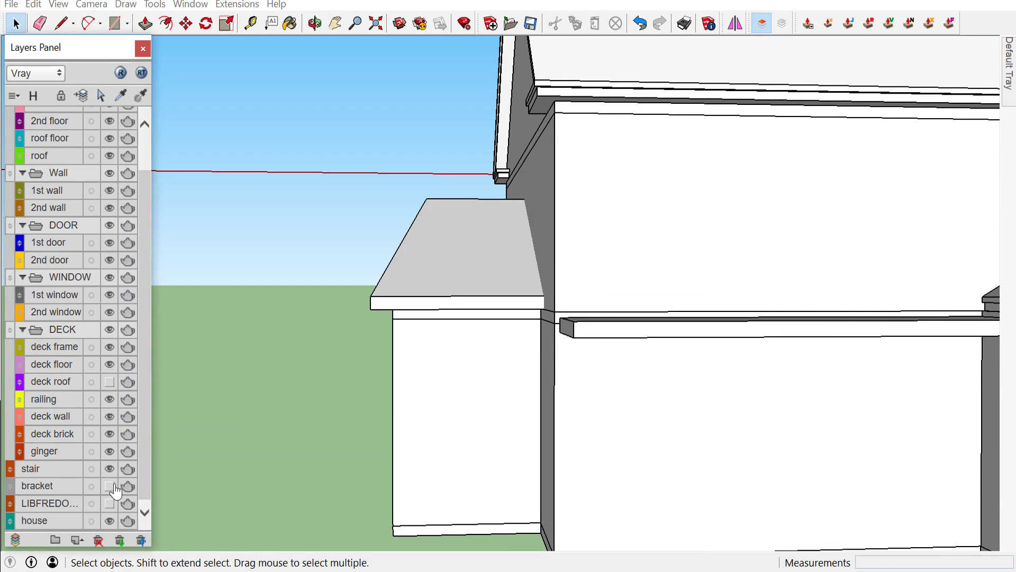
left_click(117, 488)
Orbit around the house to a frontal view of the other side
middle_click_drag(242, 357, 551, 291)
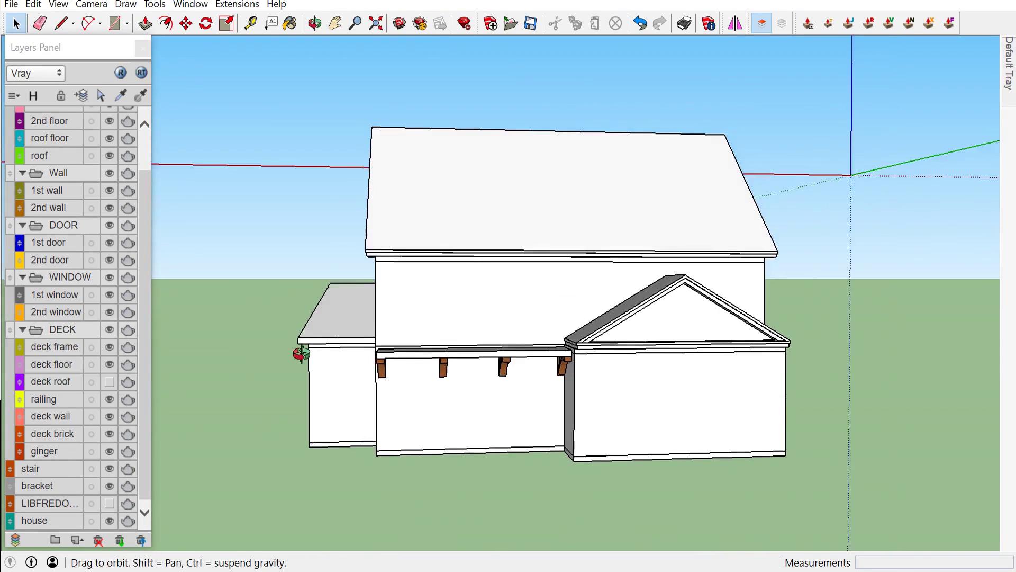
scroll(36, 523, "up", 3)
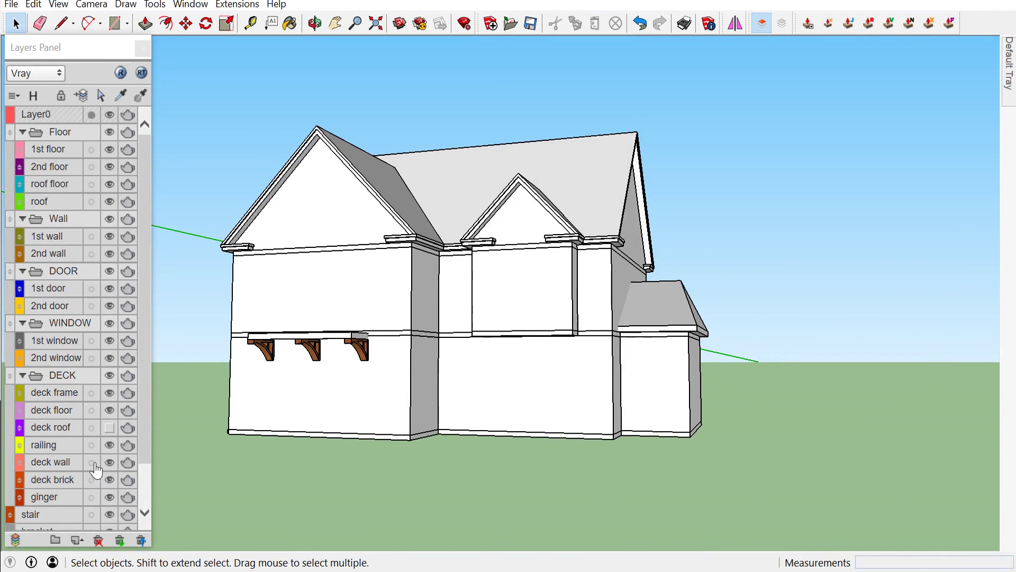
scroll(102, 492, "down", 3)
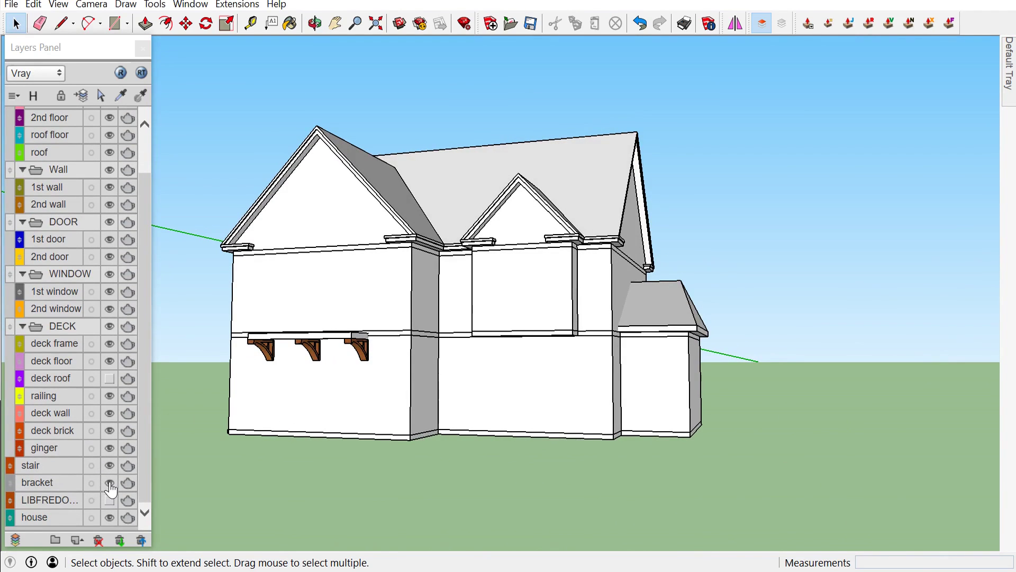
scroll(166, 422, "up", 1)
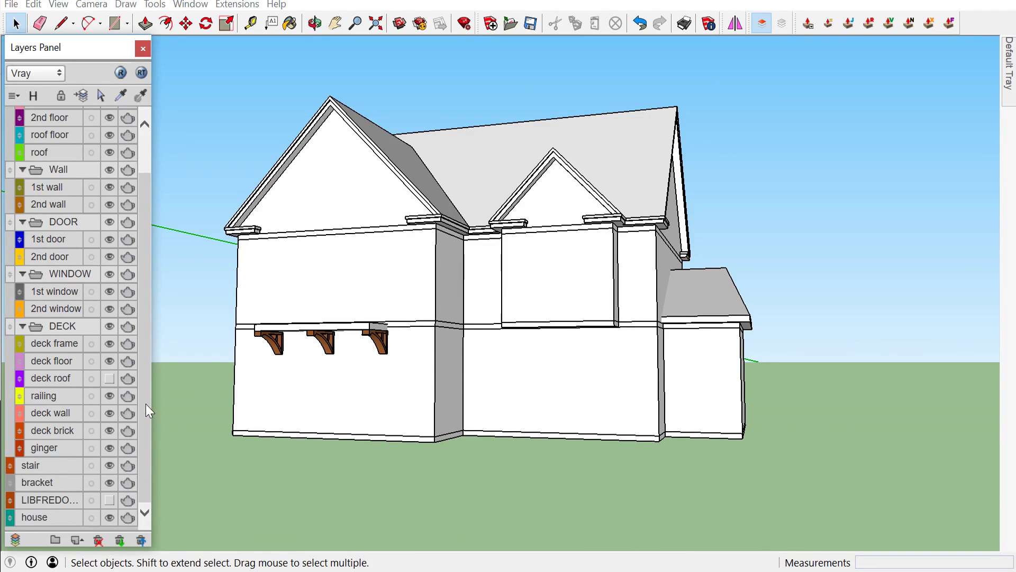
scroll(396, 389, "down", 2)
mouse_move(396, 390)
middle_mouse_down()
mouse_move(456, 379)
mouse_move(190, 306)
middle_mouse_up()
Draw a 5×15 rectangle at the wall corner under the eave
middle_click_drag(255, 292, 379, 310)
scroll(469, 292, "up", 2)
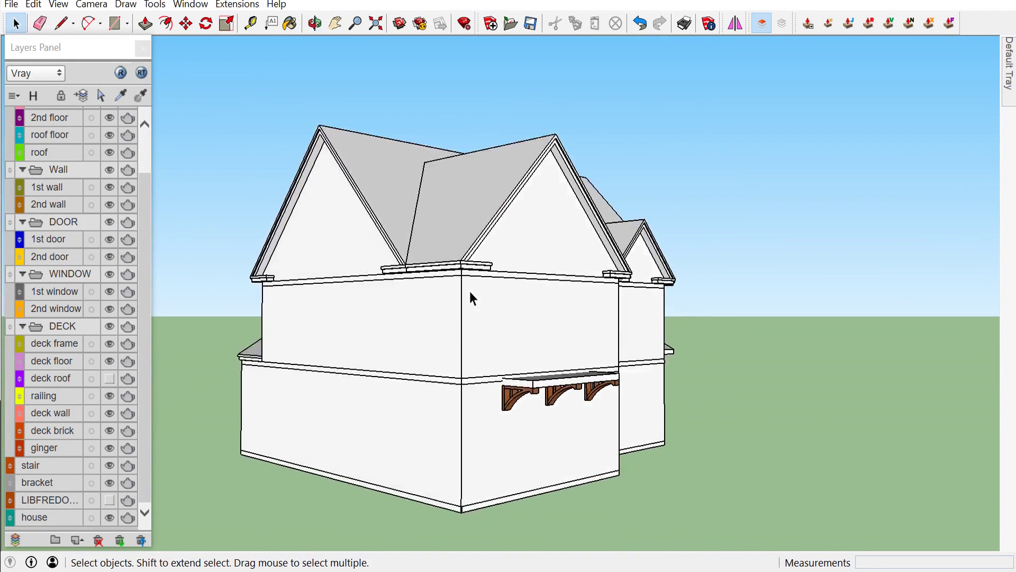
scroll(458, 278, "up", 2)
scroll(453, 261, "up", 2)
middle_click_drag(453, 262, 454, 243)
scroll(478, 236, "up", 2)
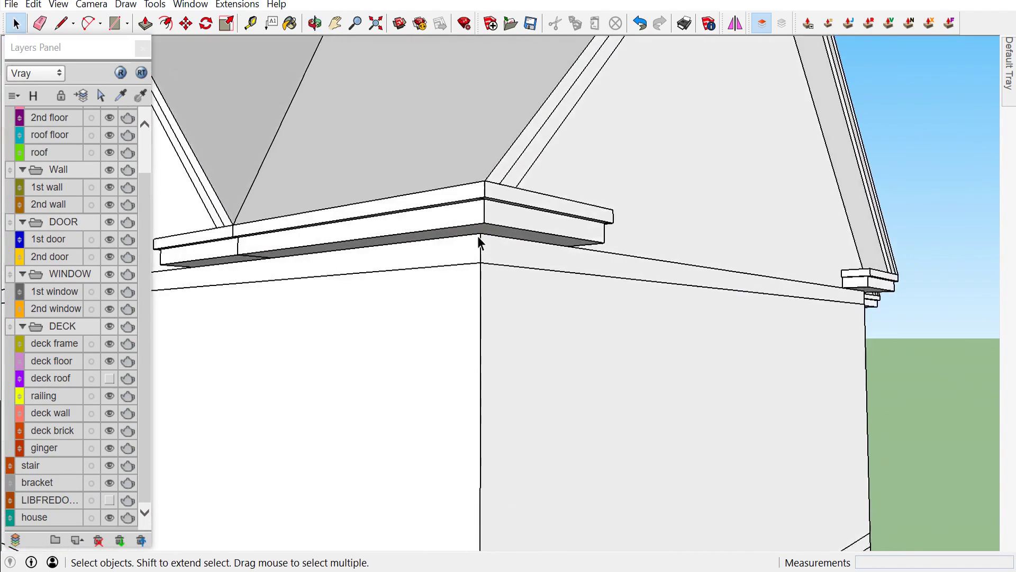
scroll(477, 236, "up", 2)
scroll(478, 236, "up", 2)
key("r")
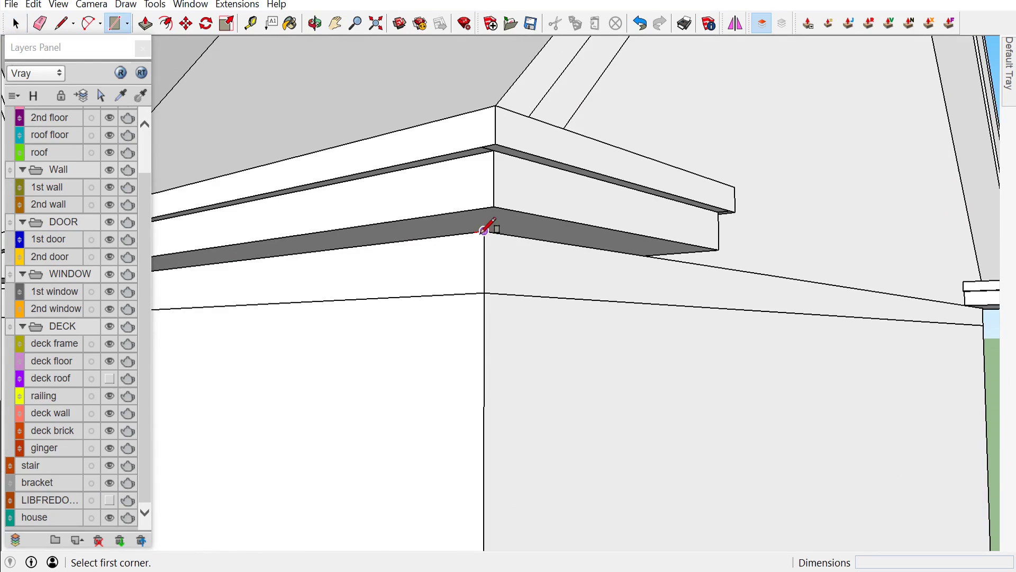
left_click(484, 231)
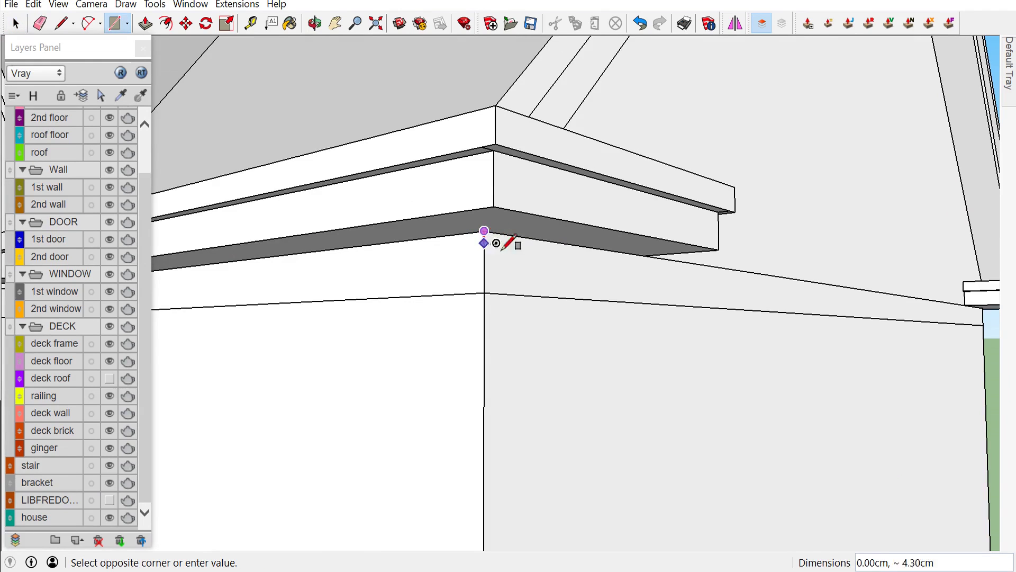
scroll(736, 341, "down", 2)
scroll(851, 297, "down", 2)
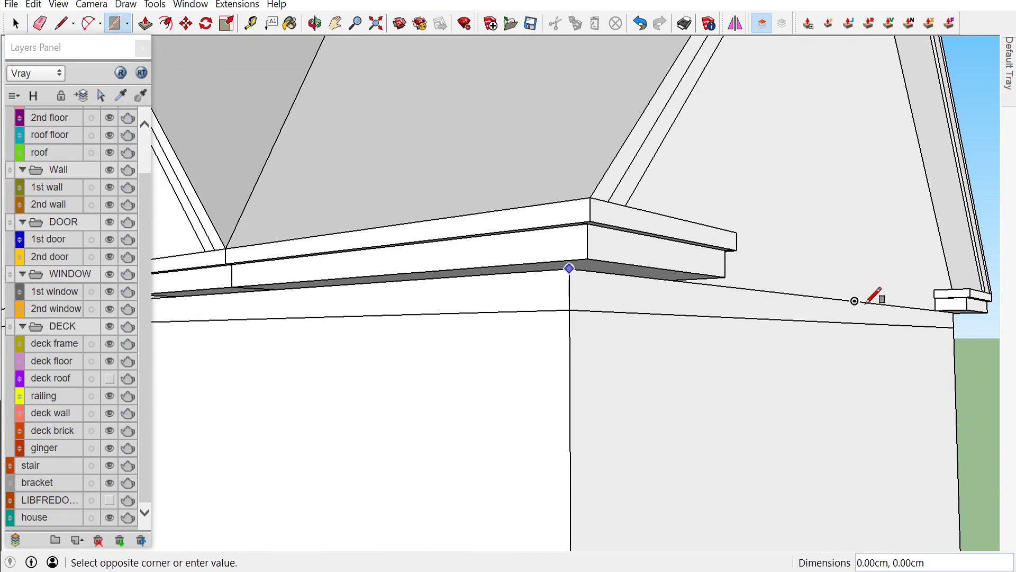
scroll(889, 322, "down", 2)
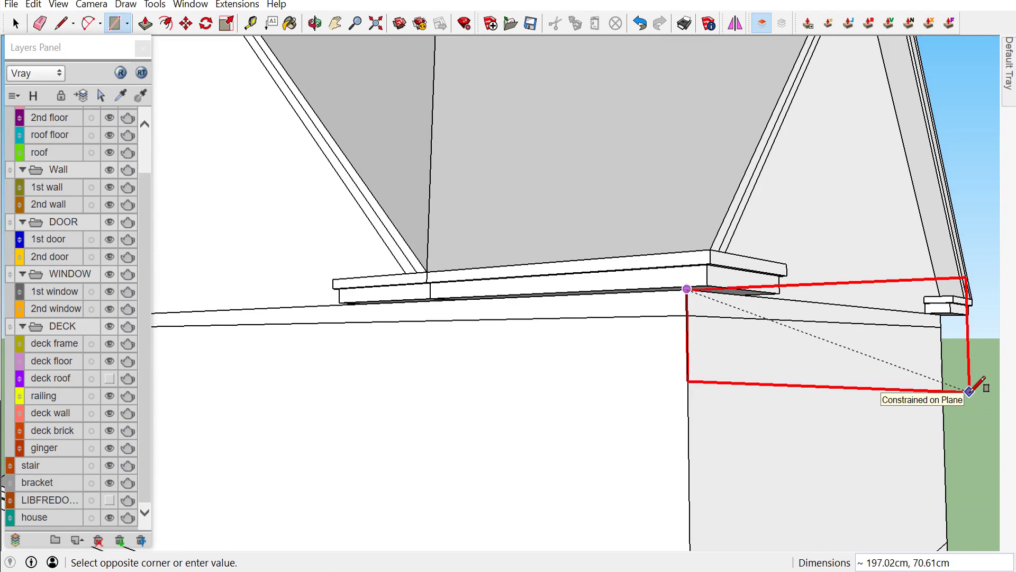
type("5,15")
key("Escape")
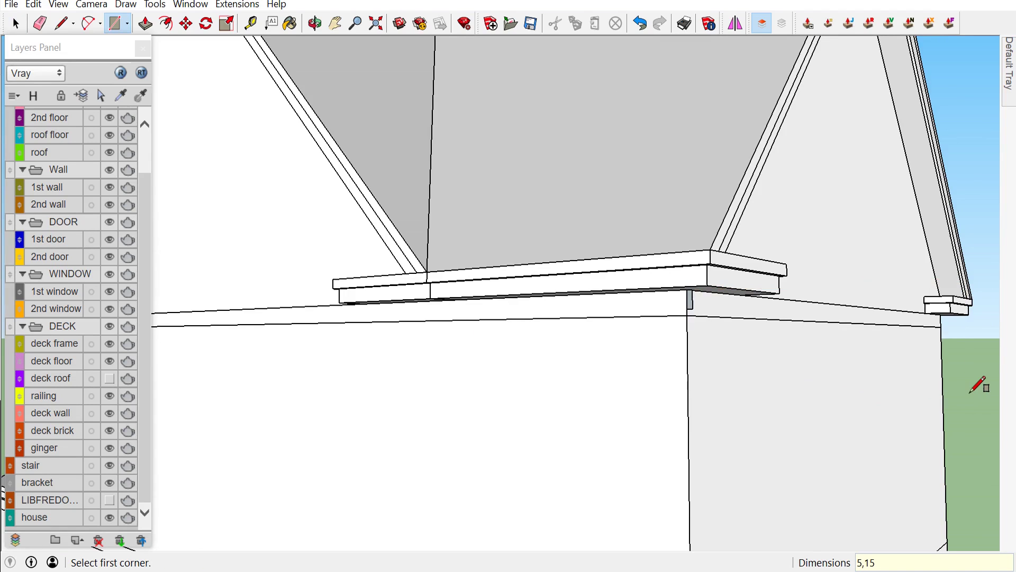
Make the new rectangle face into a group
key("space")
scroll(774, 318, "up", 2)
scroll(688, 313, "up", 3)
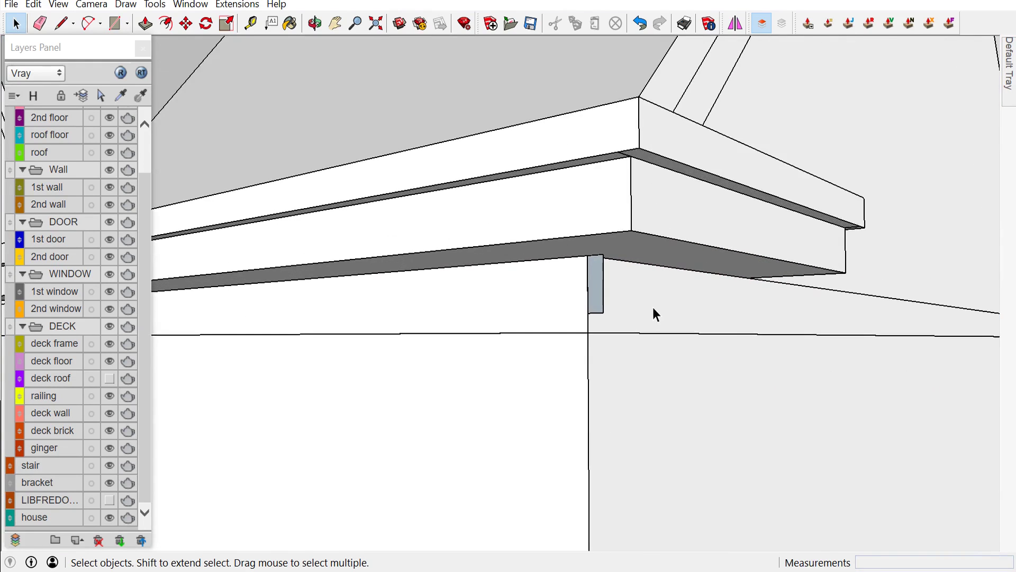
left_click(597, 299)
right_click(598, 300)
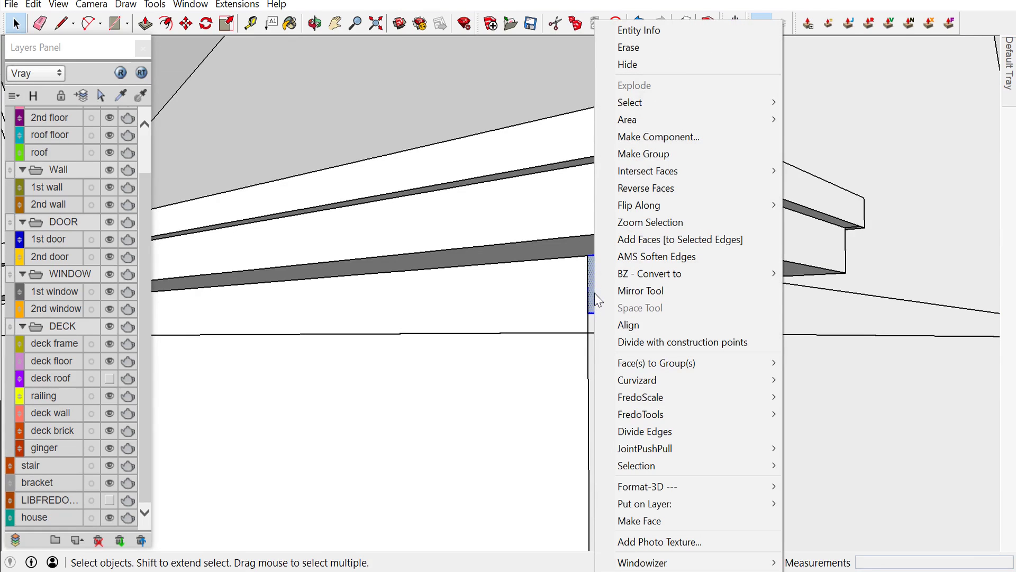
left_click(642, 154)
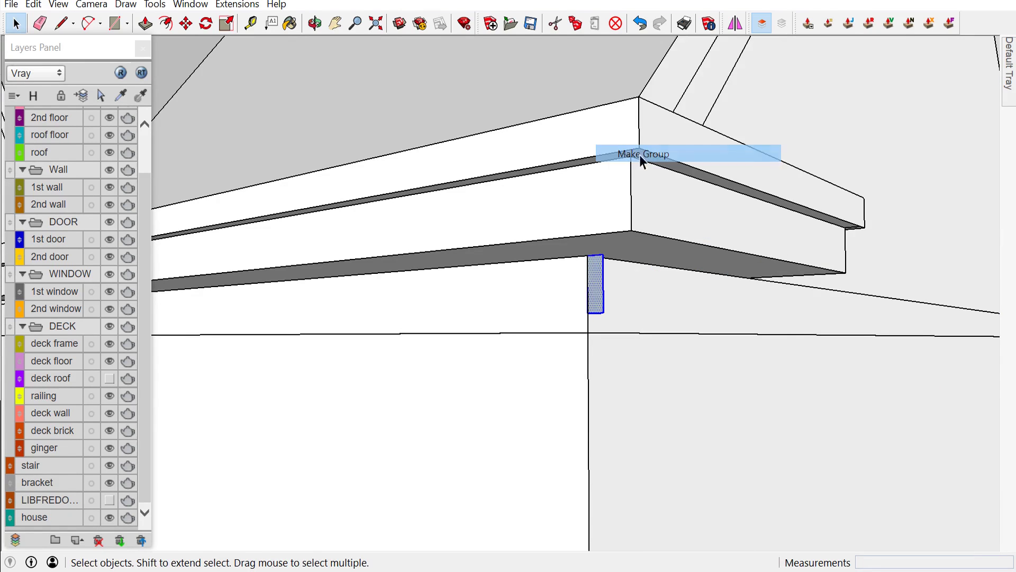
Put the group on the 'roof floor' layer and reverse the face inside it
right_click(605, 291)
mouse_move(649, 524)
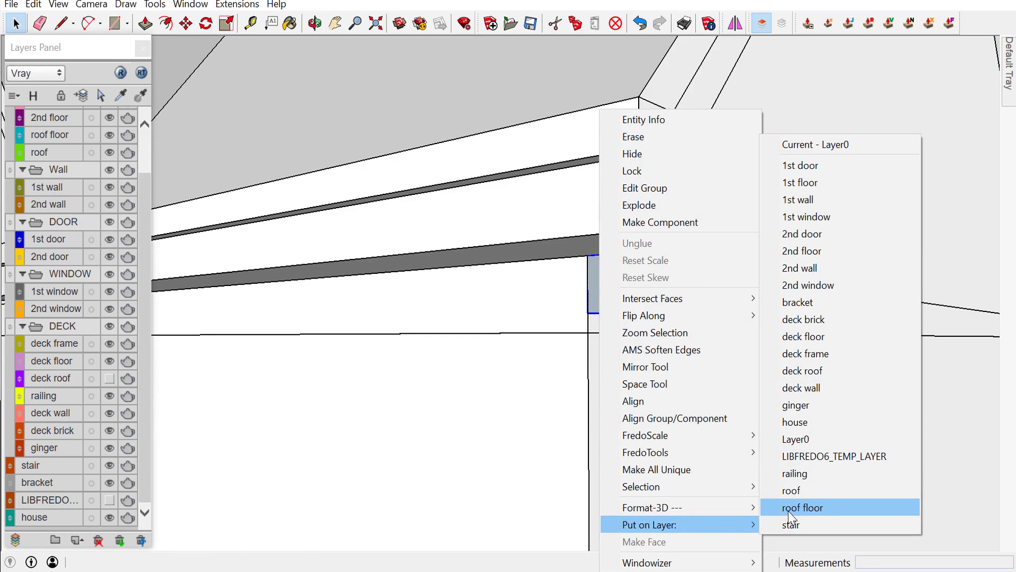
left_click(789, 511)
double_click(597, 294)
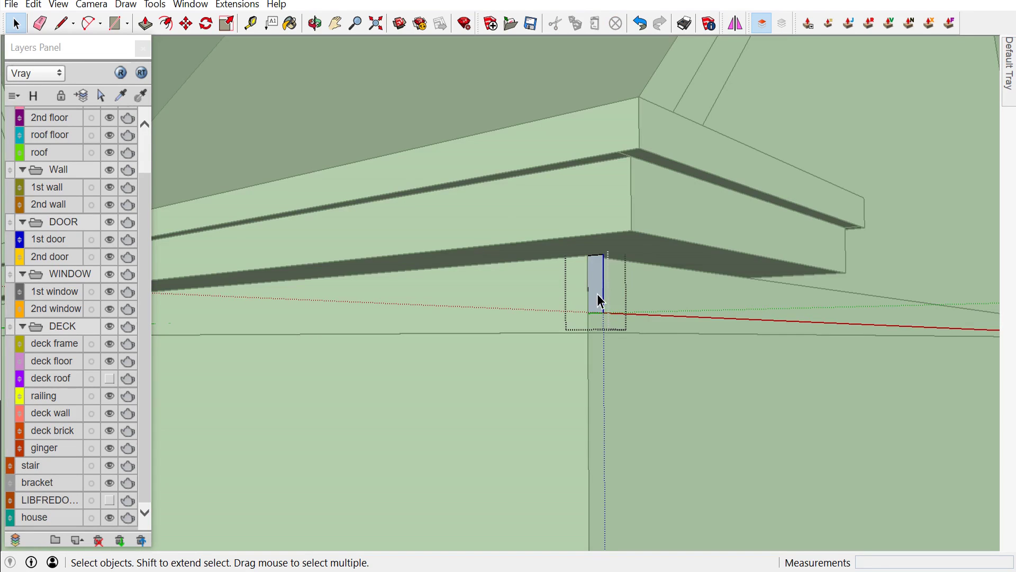
right_click(597, 294)
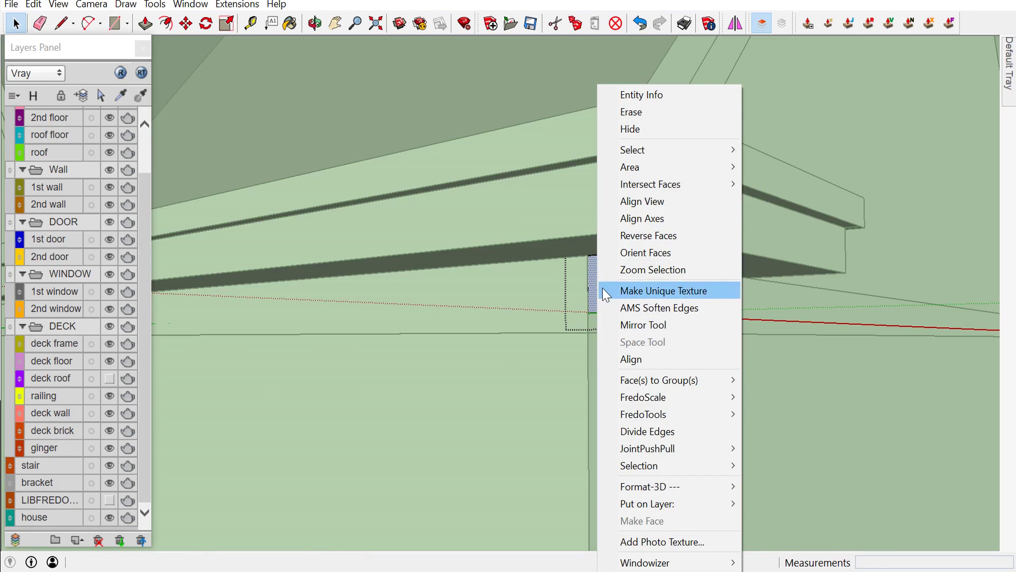
left_click(625, 239)
mouse_move(625, 245)
middle_mouse_down()
mouse_move(606, 268)
mouse_move(580, 253)
middle_mouse_up()
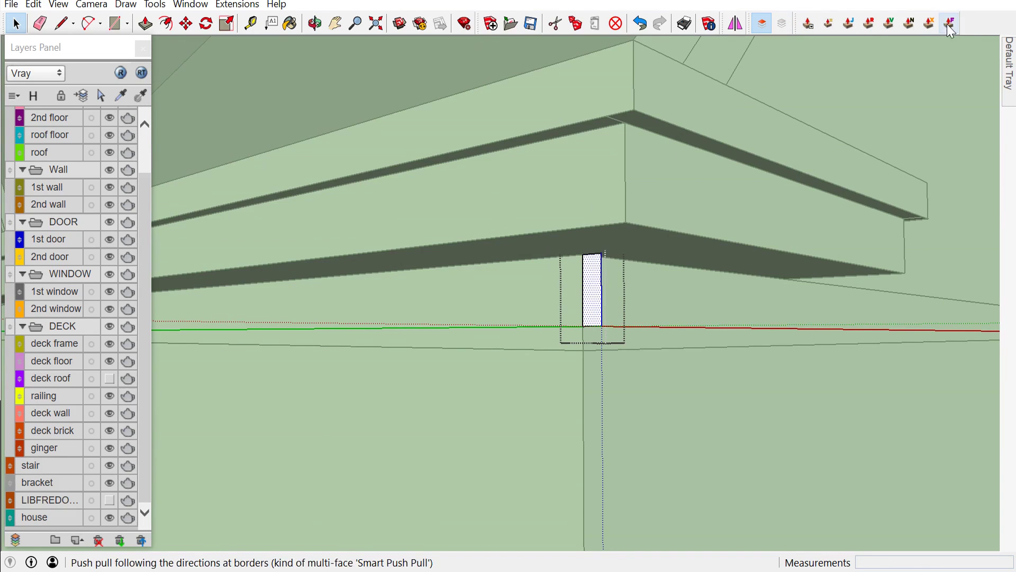
right_click(965, 22)
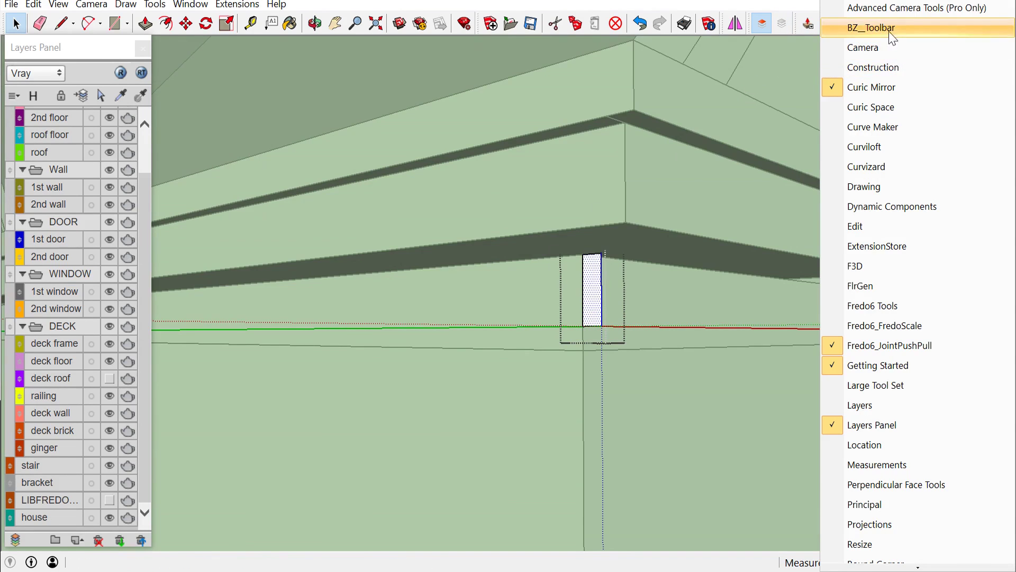
Start a BZ_Toolbar polyline path at the small trim profile
left_click(895, 28)
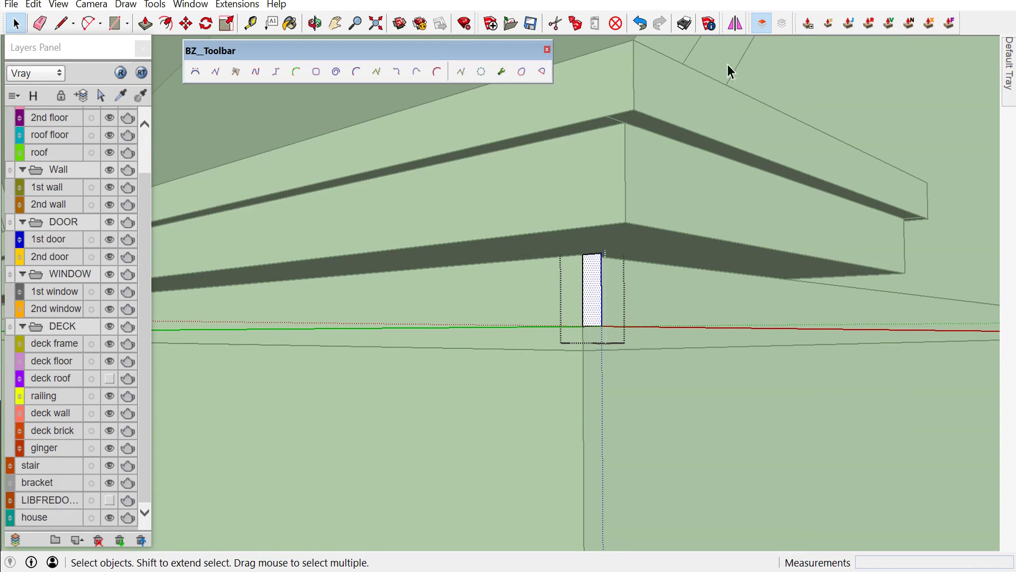
left_click(215, 72)
scroll(404, 199, "up", 2)
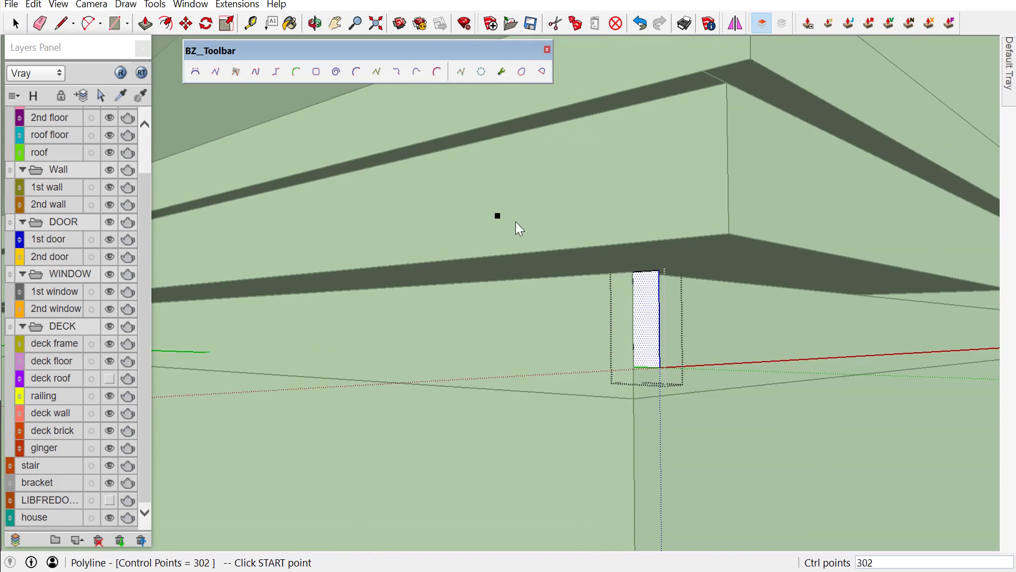
scroll(518, 226, "up", 2)
left_click(644, 281)
scroll(530, 317, "down", 3)
mouse_move(528, 318)
middle_mouse_down()
mouse_move(511, 332)
mouse_move(673, 329)
mouse_move(453, 294)
middle_mouse_up()
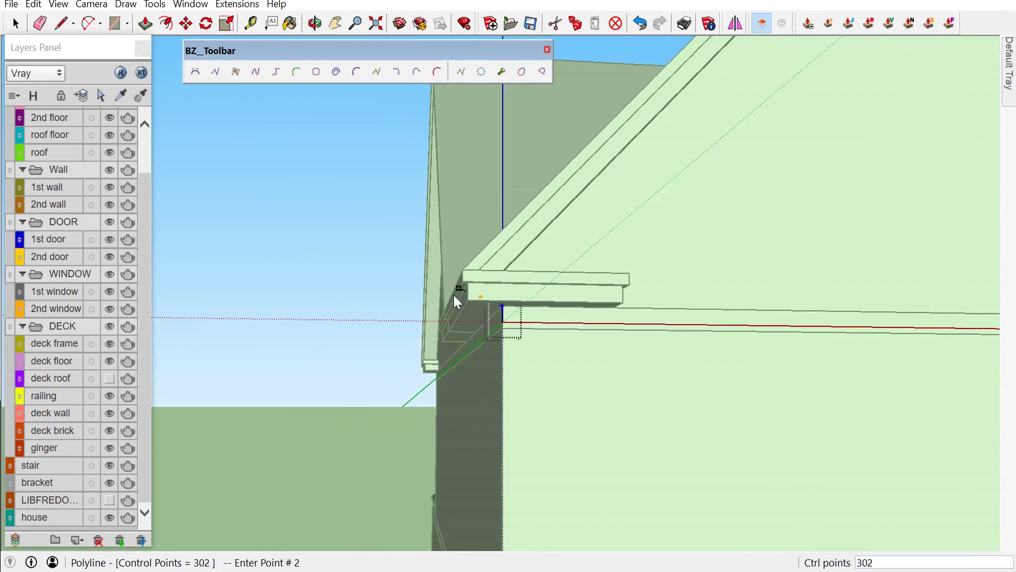
scroll(453, 295, "down", 3)
scroll(440, 294, "down", 1)
scroll(741, 298, "up", 2)
scroll(741, 299, "up", 3)
mouse_move(742, 299)
middle_mouse_down()
mouse_move(752, 320)
mouse_move(742, 324)
mouse_move(717, 297)
mouse_move(569, 317)
middle_mouse_up()
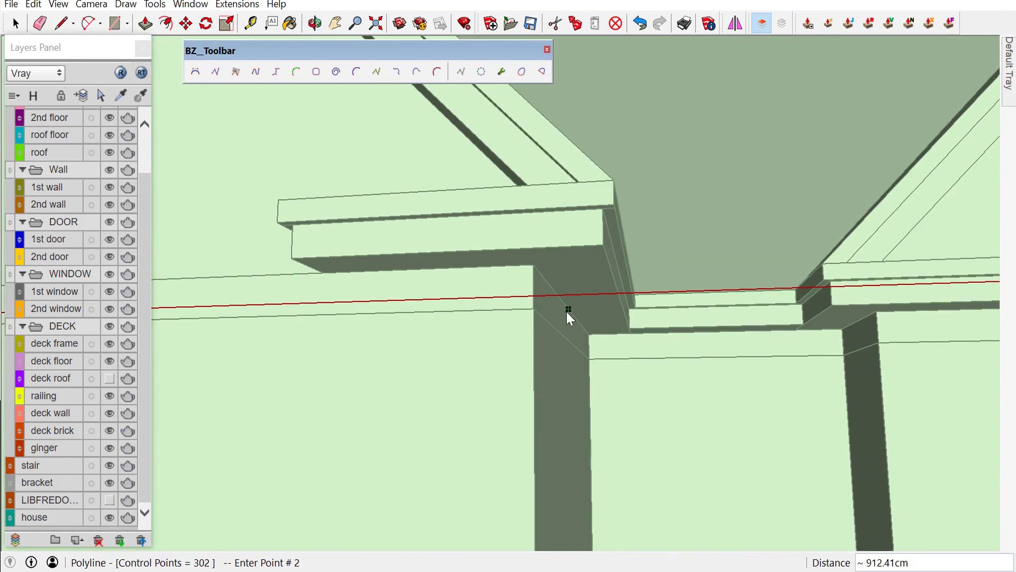
Add path points at the eave corner, the wall endpoint and the next two wall corners
left_click(536, 269)
mouse_move(535, 269)
middle_mouse_down()
mouse_move(538, 281)
mouse_move(609, 319)
middle_mouse_up()
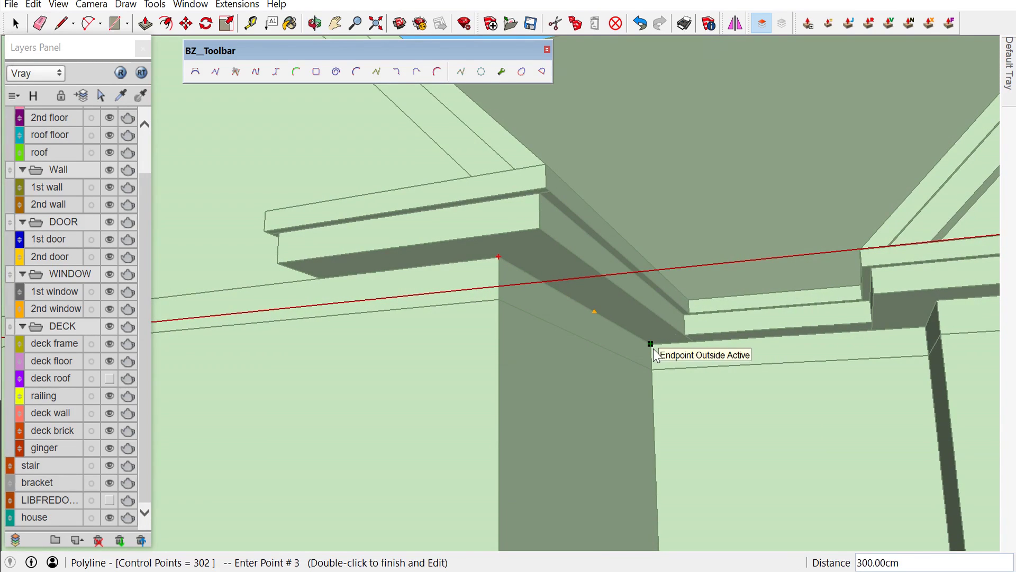
left_click(653, 348)
scroll(654, 348, "up", 1)
scroll(650, 348, "down", 3)
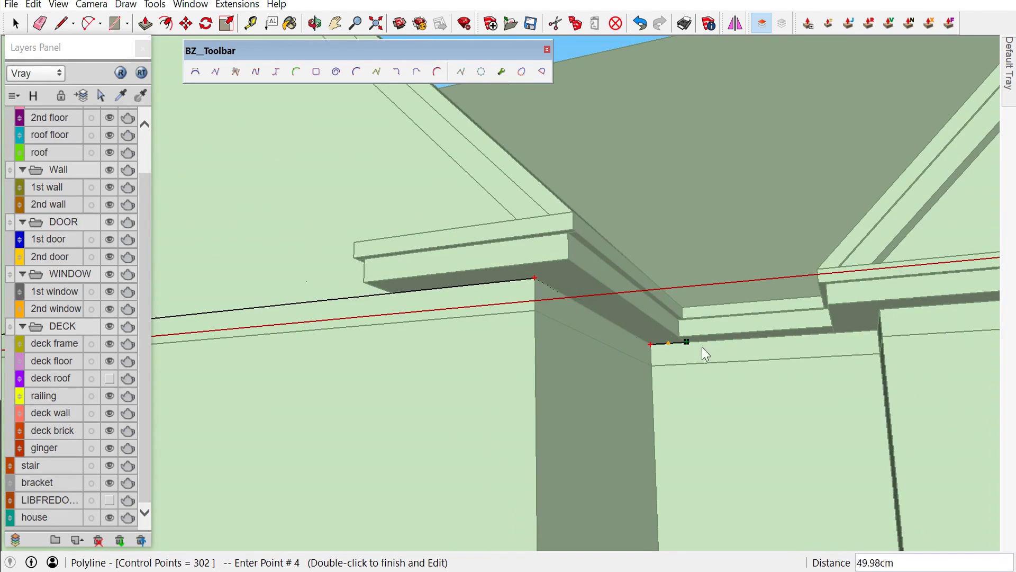
mouse_move(856, 380)
middle_mouse_down()
mouse_move(931, 358)
mouse_move(571, 393)
mouse_move(458, 415)
middle_mouse_up()
scroll(458, 415, "up", 2)
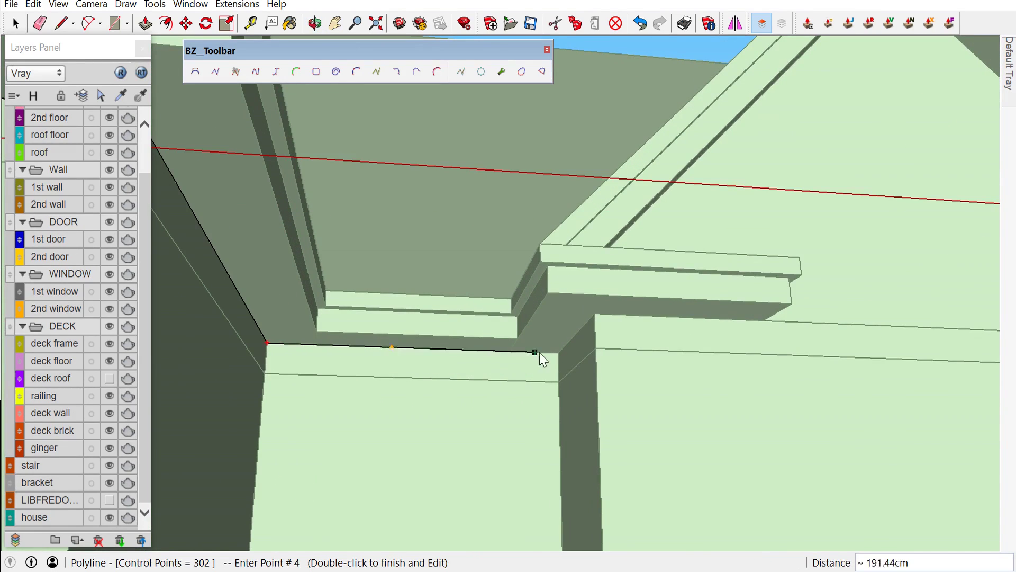
left_click(557, 351)
scroll(597, 319, "down", 3)
scroll(572, 318, "down", 3)
middle_click_drag(624, 341, 585, 381)
scroll(643, 377, "up", 2)
scroll(642, 377, "up", 2)
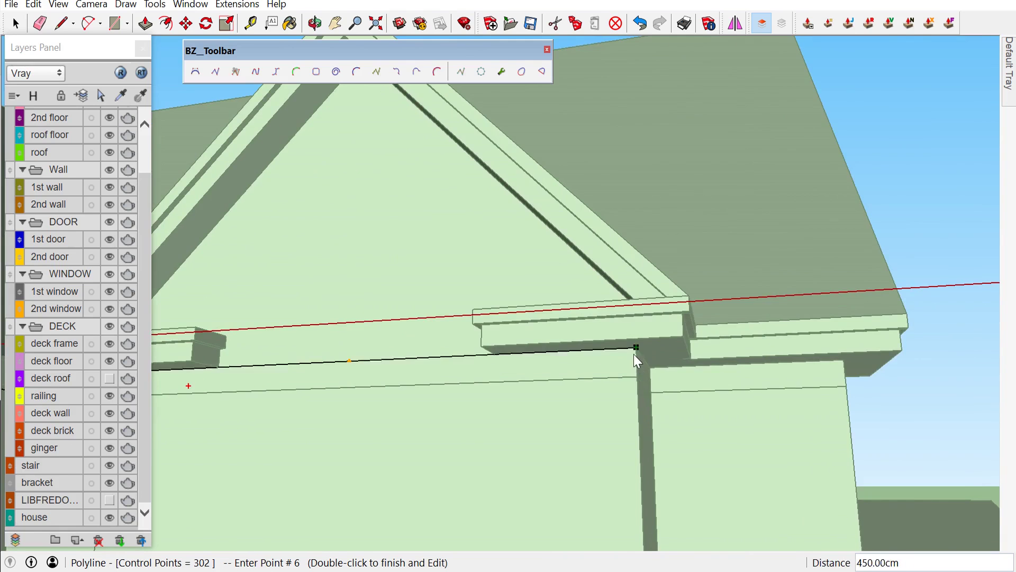
left_click(635, 349)
Continue the path along the gable cornice to the gable wall corner
middle_click_drag(647, 358, 530, 352)
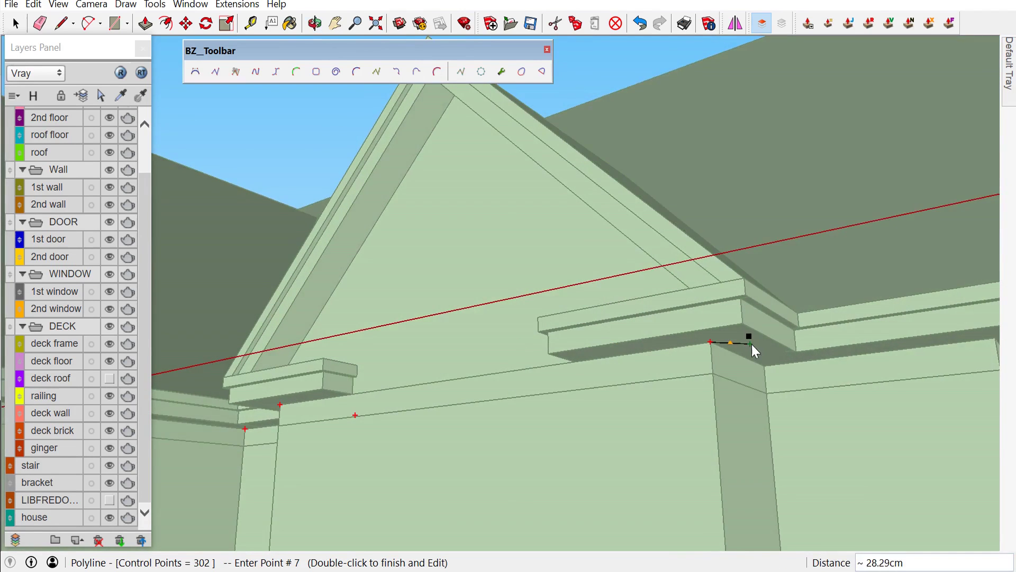
scroll(742, 361, "down", 3)
middle_click_drag(697, 288, 852, 370)
scroll(852, 370, "up", 3)
scroll(857, 349, "down", 2)
scroll(830, 351, "down", 3)
middle_click_drag(862, 367, 490, 395)
scroll(477, 393, "up", 3)
left_click(611, 364)
mouse_move(707, 386)
middle_mouse_down()
mouse_move(529, 390)
mouse_move(236, 358)
middle_mouse_up()
scroll(595, 338, "down", 2)
scroll(757, 356, "down", 3)
middle_click_drag(757, 356, 608, 365)
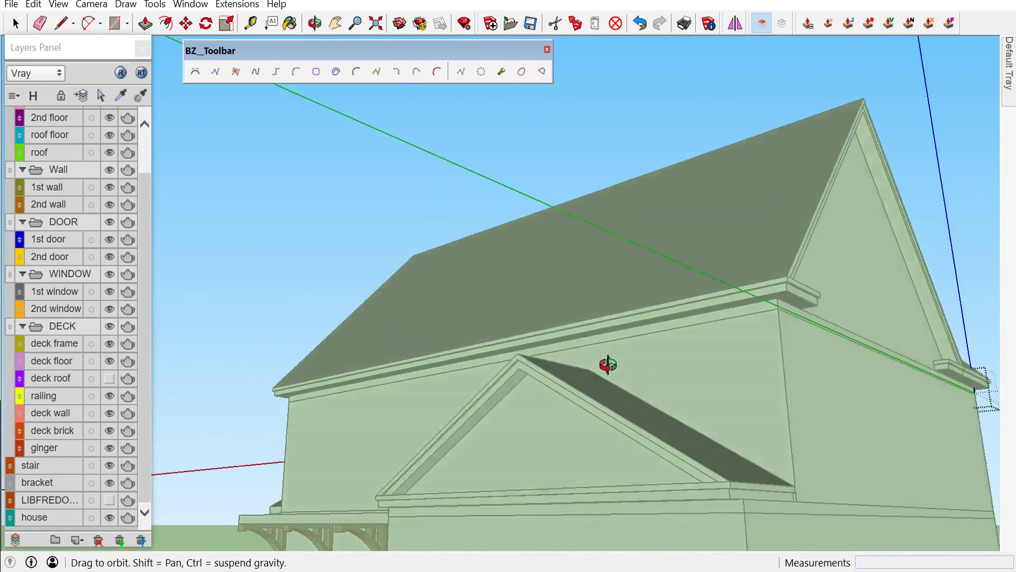
scroll(624, 325, "up", 2)
scroll(651, 308, "up", 3)
left_click(721, 266)
Finish the eave path back at the trim profile
scroll(681, 282, "down", 2)
scroll(792, 304, "down", 3)
scroll(607, 319, "up", 5)
scroll(607, 319, "down", 2)
scroll(604, 319, "down", 2)
scroll(903, 294, "up", 2)
scroll(888, 299, "up", 2)
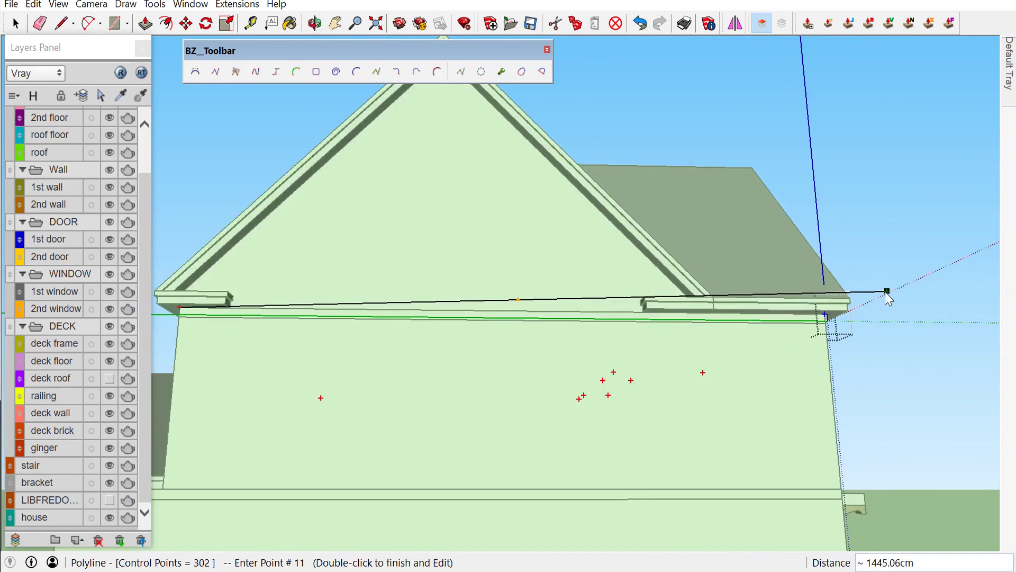
scroll(843, 336, "up", 2)
scroll(839, 335, "up", 1)
scroll(777, 288, "up", 2)
scroll(770, 298, "up", 1)
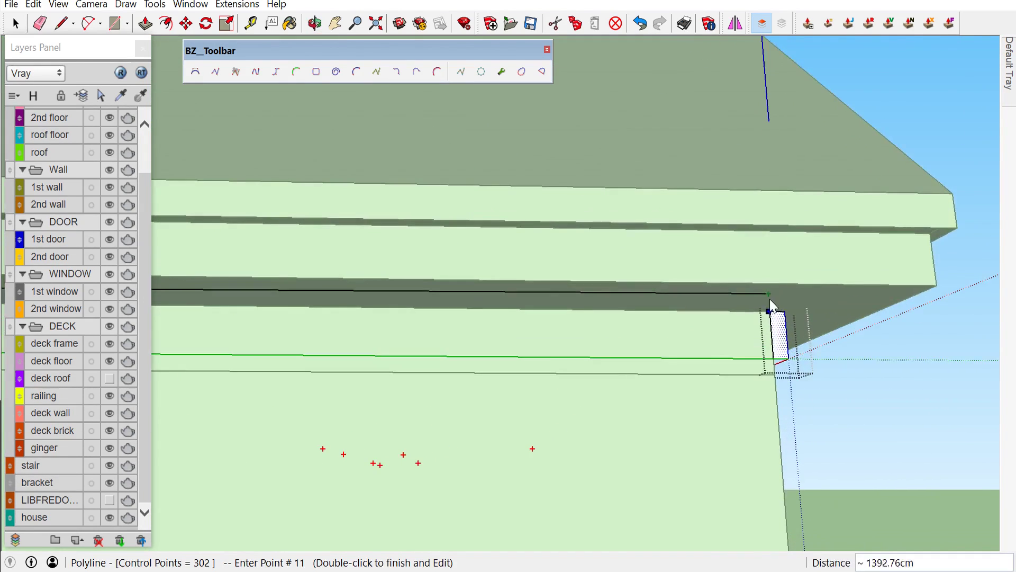
scroll(770, 298, "up", 1)
scroll(771, 318, "up", 1)
scroll(769, 316, "up", 1)
double_click(768, 312)
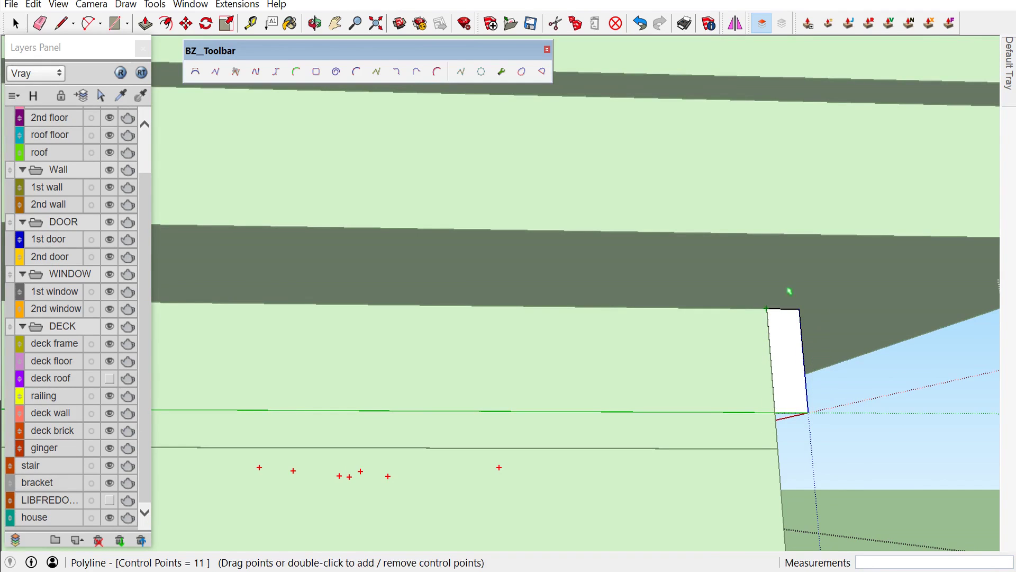
middle_click_drag(722, 320, 565, 314)
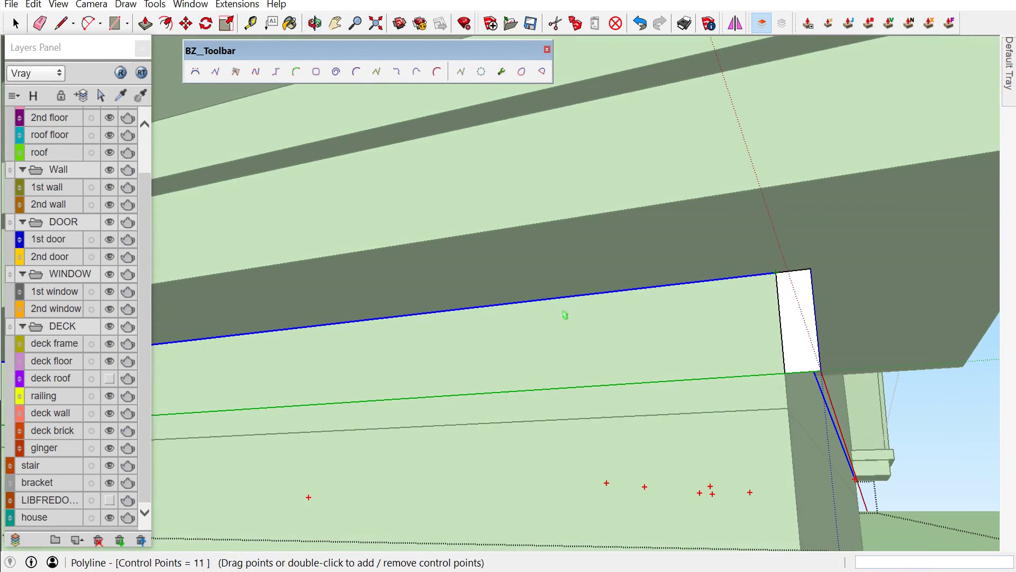
left_click(155, 5)
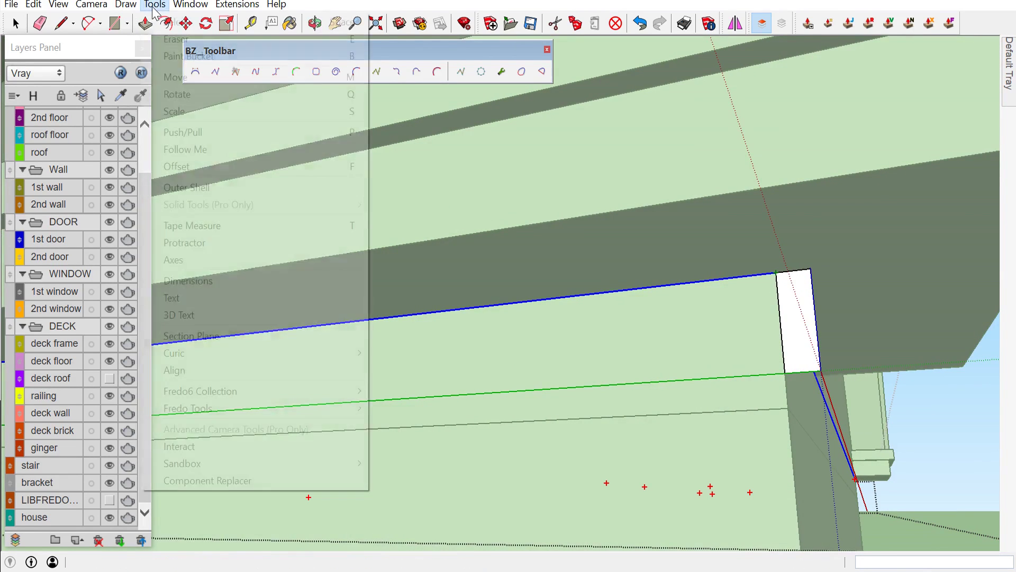
Sweep the small profile along the eave path with Follow Me to form the trim band
left_click(173, 152)
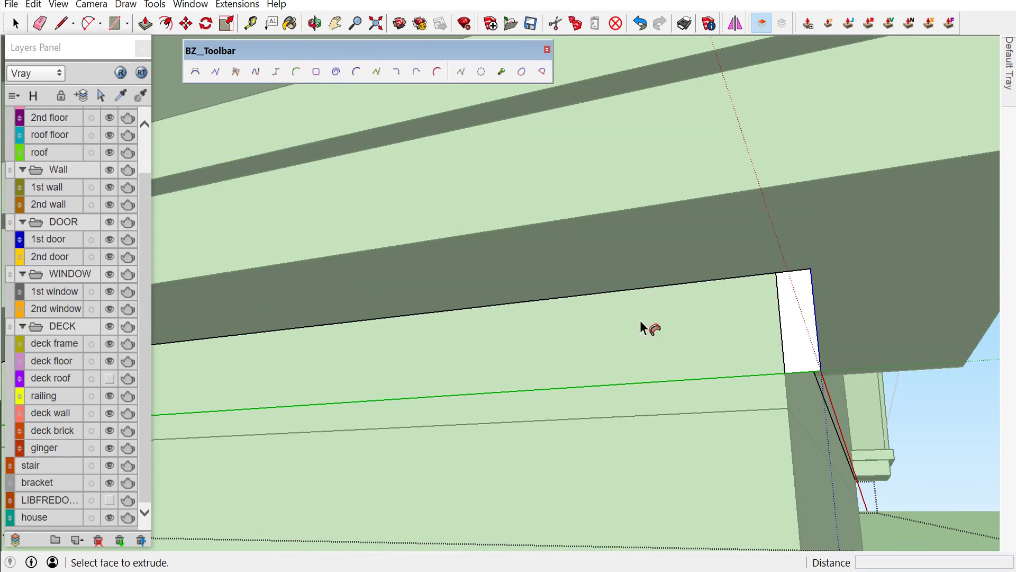
left_click(799, 322)
scroll(796, 329, "down", 2)
scroll(793, 344, "down", 2)
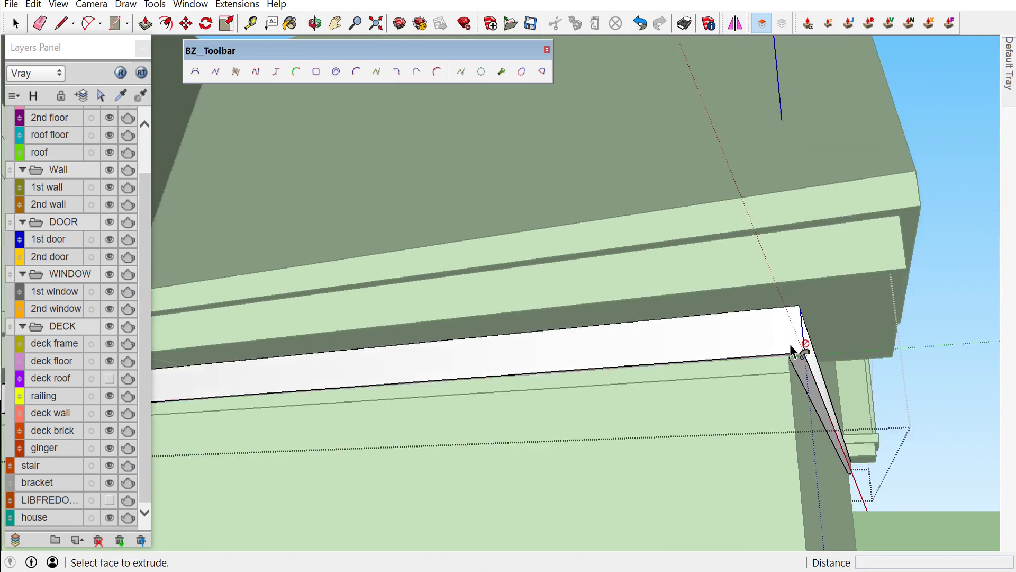
scroll(789, 347, "down", 2)
scroll(799, 320, "down", 2)
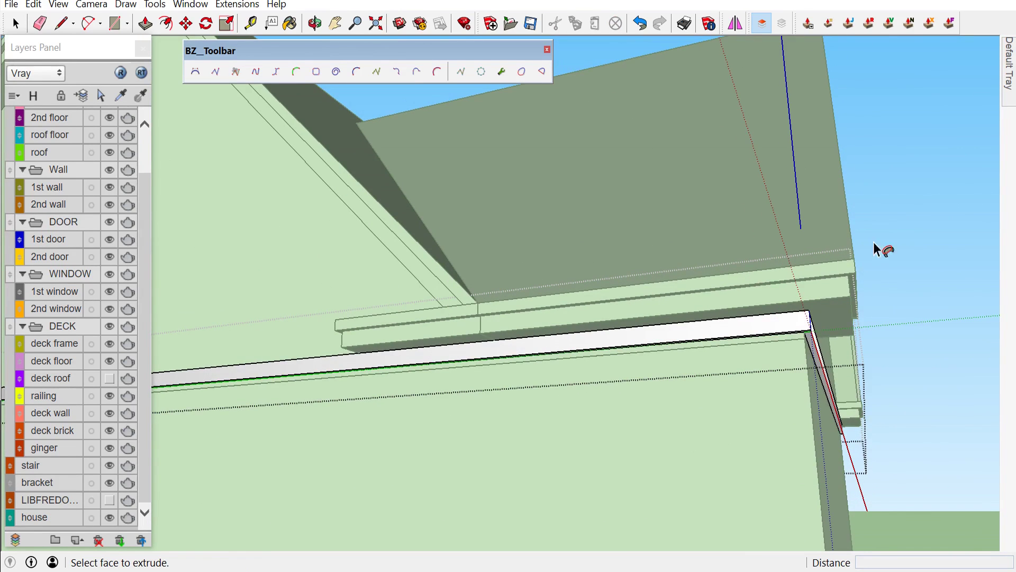
key("space")
Paint the selected trim band with the Wood_Cherry_Original material
left_click(775, 317)
double_click(775, 323)
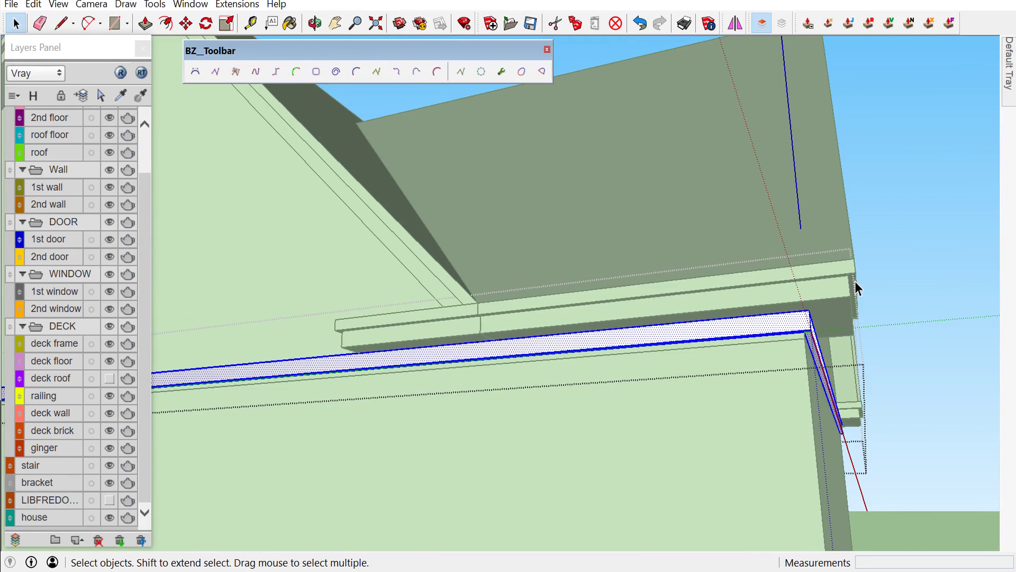
mouse_move(1009, 63)
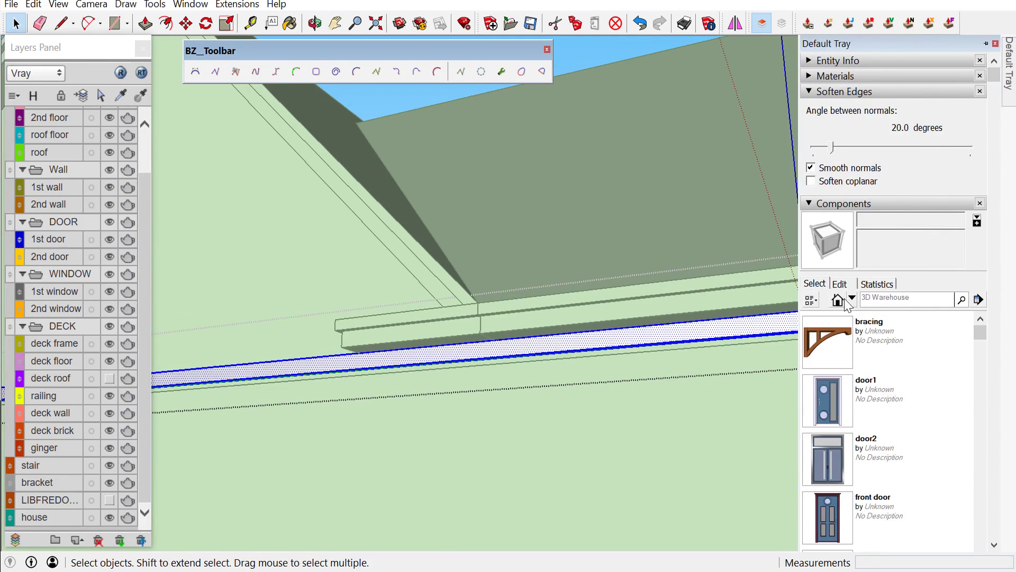
left_click(834, 204)
left_click(842, 78)
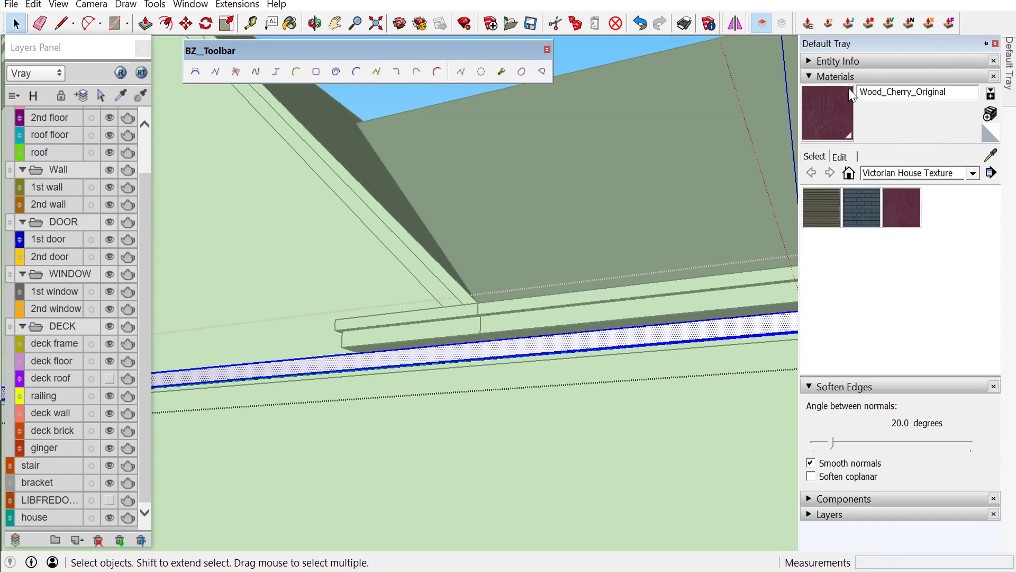
left_click(911, 191)
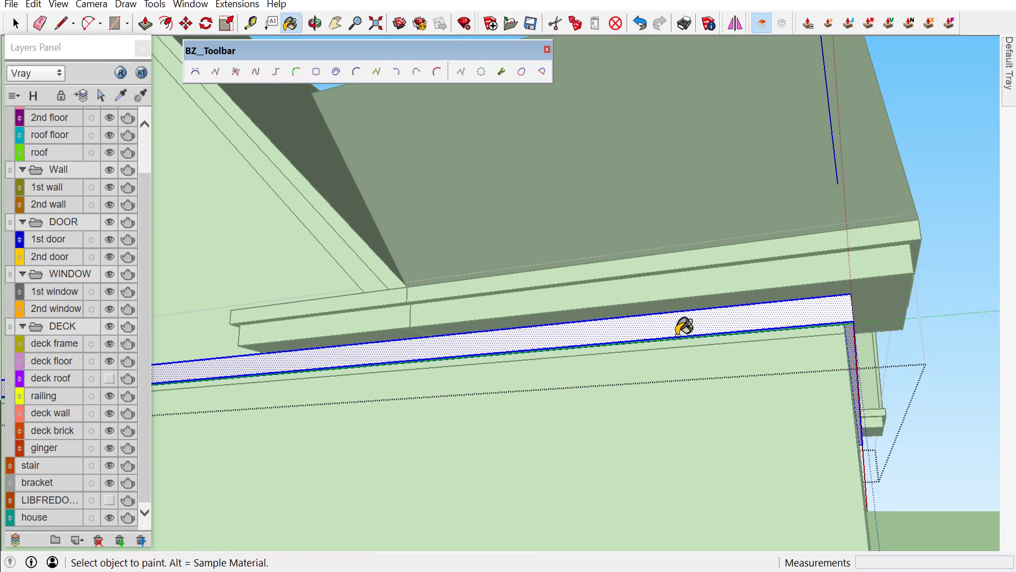
left_click(684, 327)
key("space")
Zoom out to a wider view of the house and select the cherry trim band
mouse_move(912, 256)
middle_mouse_down()
mouse_move(774, 320)
mouse_move(635, 334)
mouse_move(658, 294)
middle_mouse_up()
scroll(635, 333, "down", 3)
scroll(633, 333, "up", 2)
scroll(518, 297, "up", 3)
left_click(515, 283)
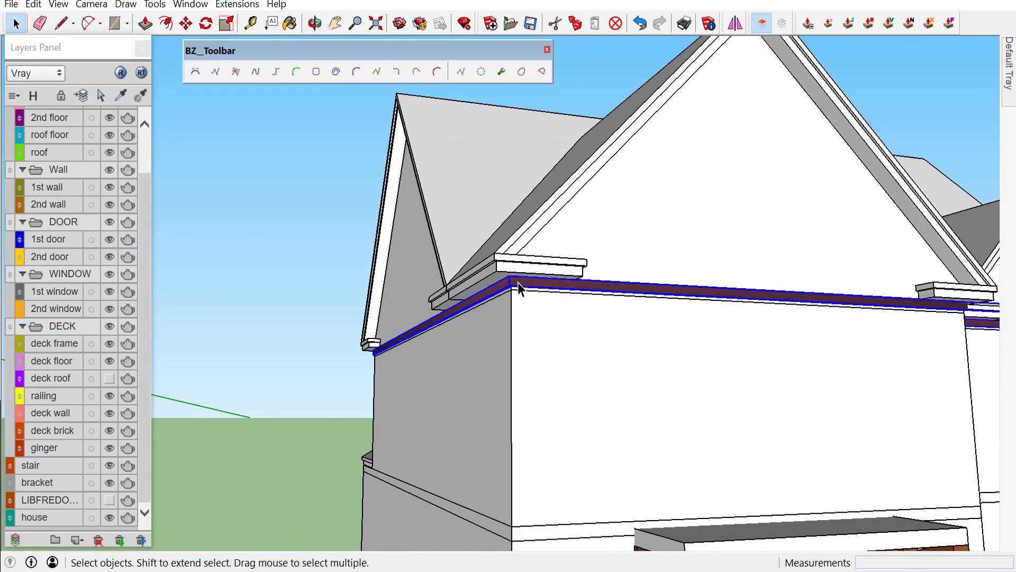
Copy the small trim profile from the band corner down to the bottom of the wall
scroll(518, 281, "up", 2)
middle_click_drag(518, 282, 548, 276)
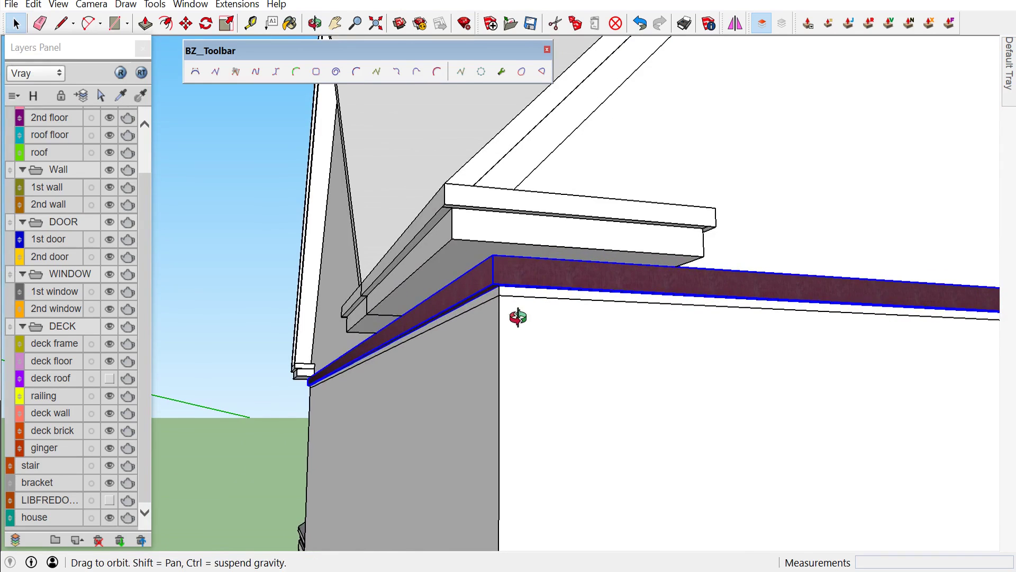
key("m")
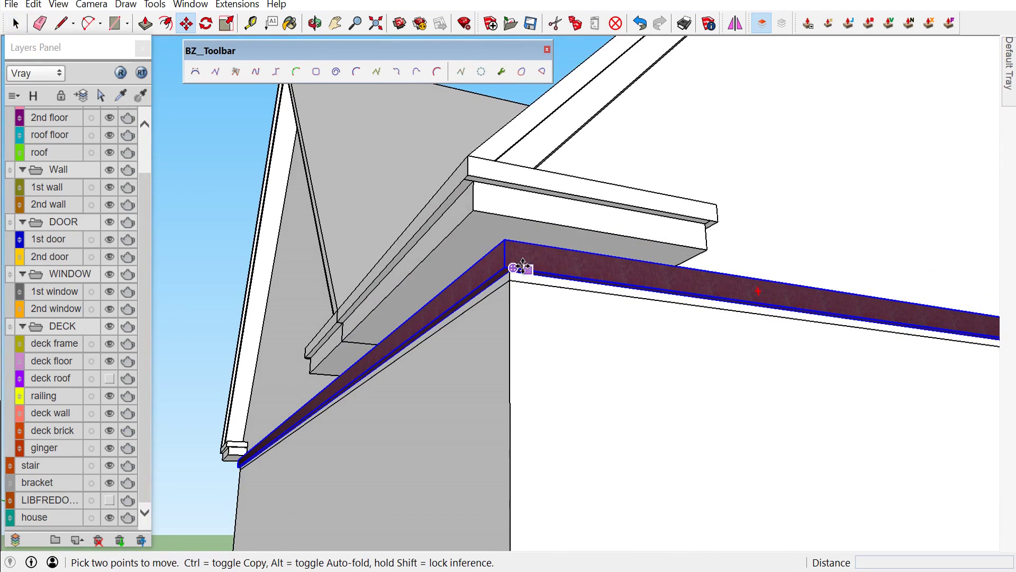
key("ctrl")
left_click(505, 245)
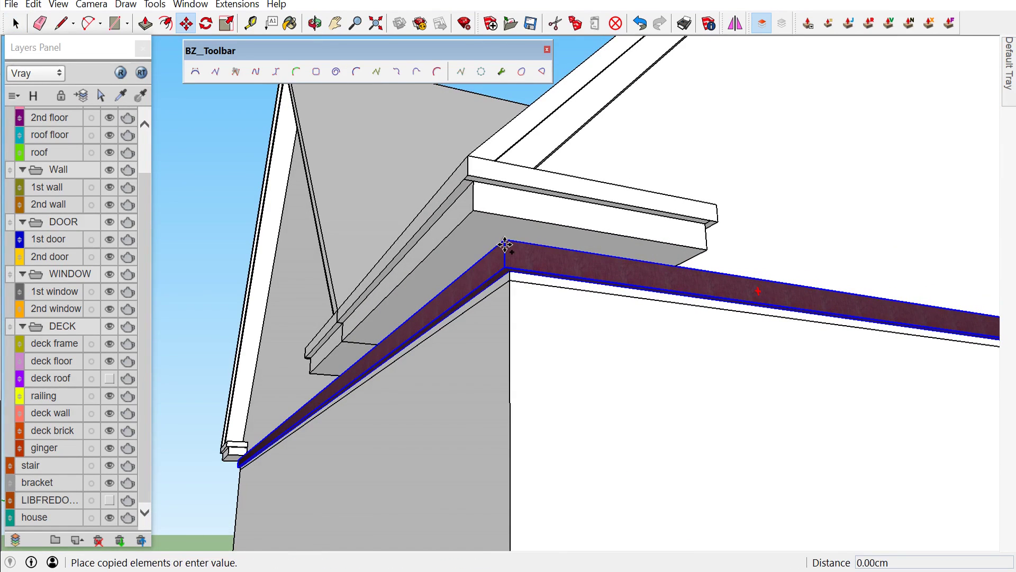
scroll(506, 328, "down", 1)
scroll(506, 333, "down", 2)
scroll(506, 332, "down", 2)
scroll(516, 360, "down", 2)
scroll(513, 408, "up", 3)
scroll(500, 455, "up", 2)
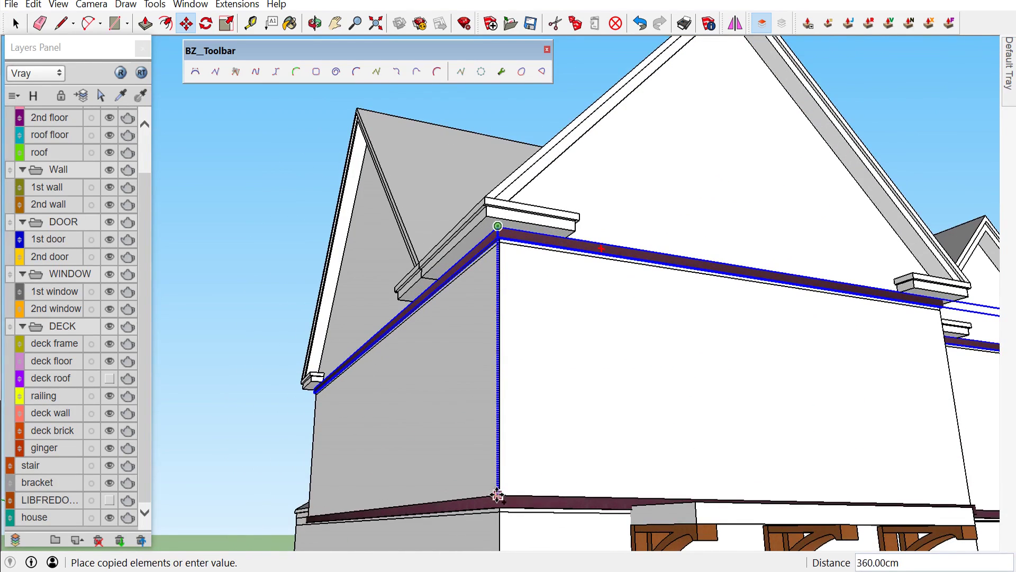
left_click(497, 495)
scroll(488, 422, "down", 2)
scroll(491, 403, "down", 2)
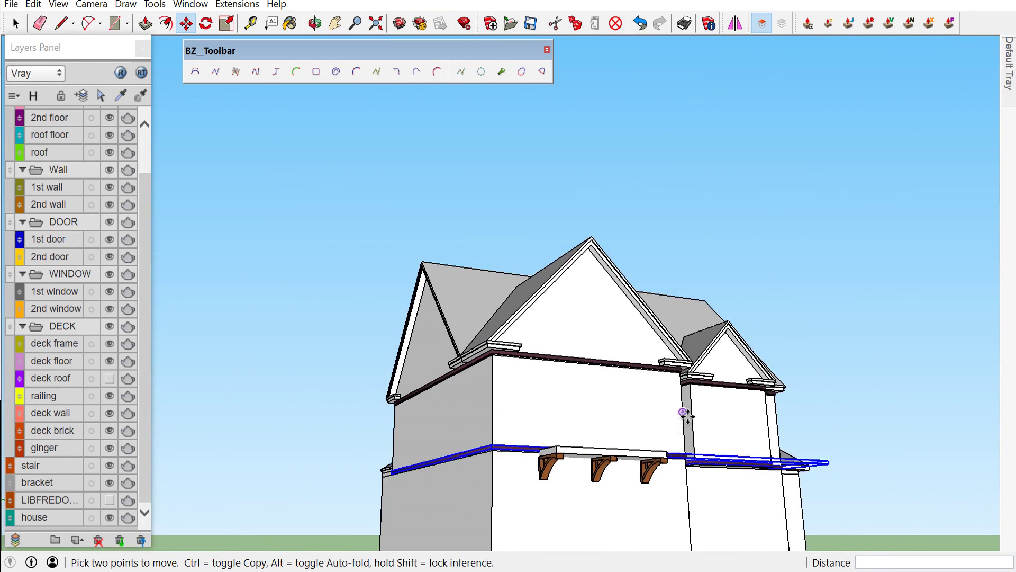
key("space")
Put the small corner profile group on the 1st floor layer and open it for editing
left_click(799, 309)
middle_click_drag(798, 309, 702, 428)
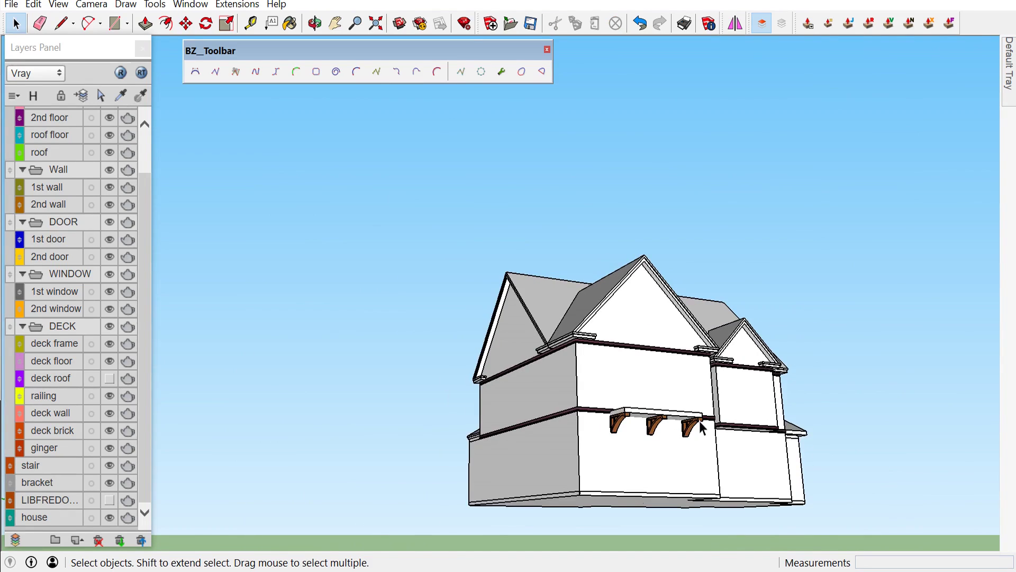
scroll(593, 509, "up", 2)
scroll(589, 490, "up", 3)
middle_click_drag(589, 489, 706, 499)
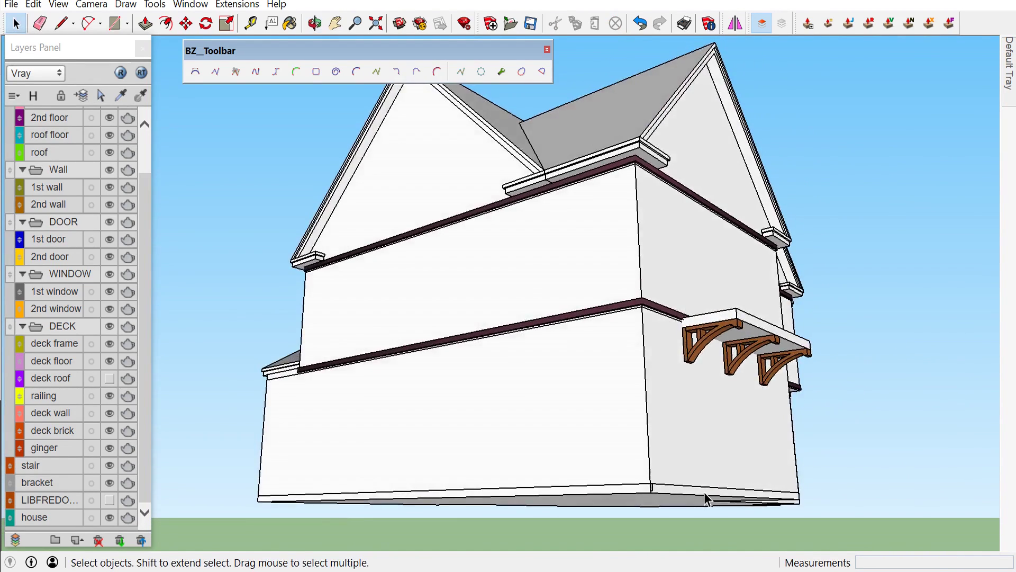
scroll(644, 487, "up", 2)
scroll(606, 484, "up", 2)
scroll(609, 483, "up", 2)
right_click(610, 473)
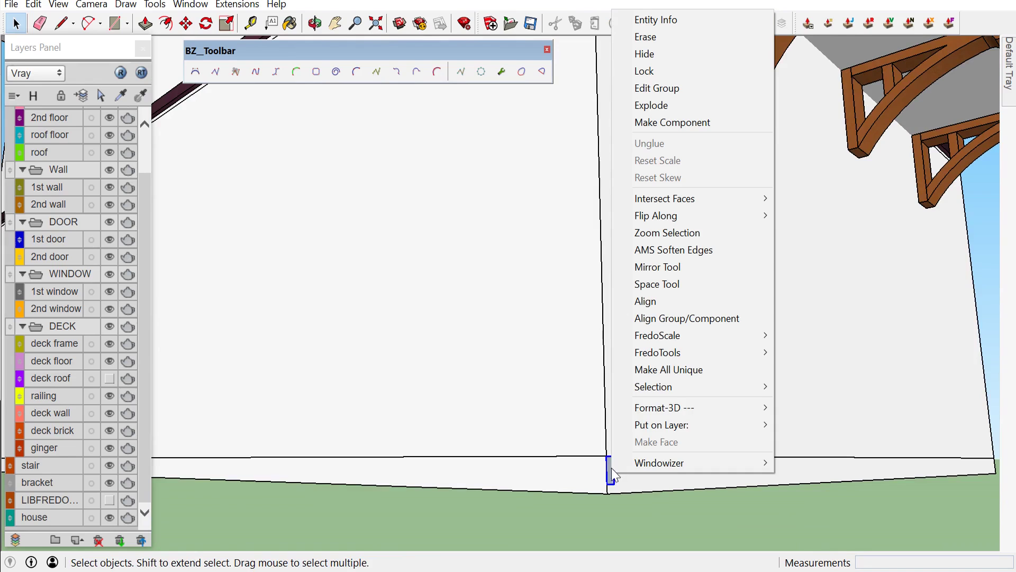
mouse_move(662, 425)
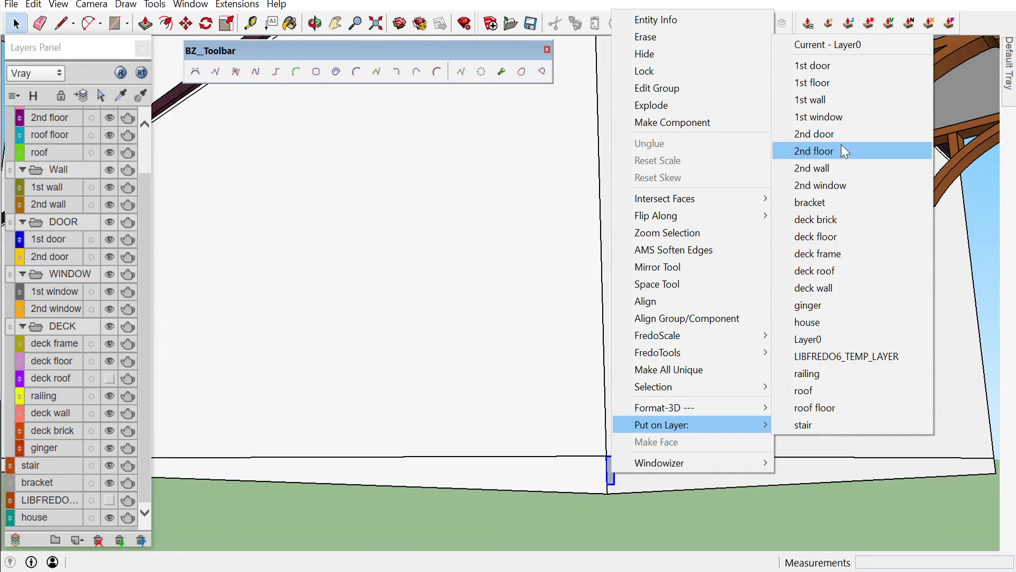
left_click(812, 83)
scroll(614, 484, "up", 2)
double_click(614, 481)
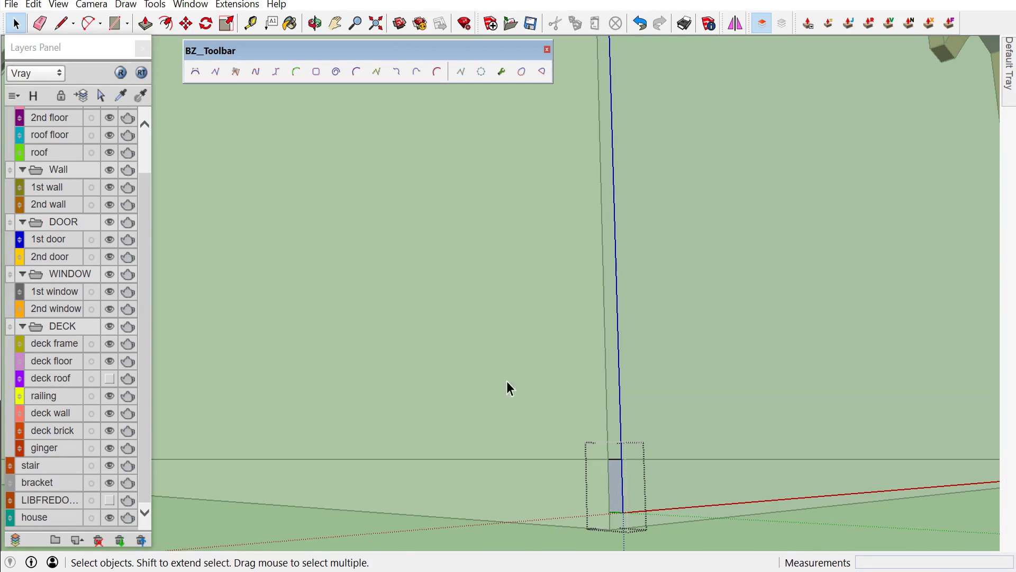
left_click(216, 73)
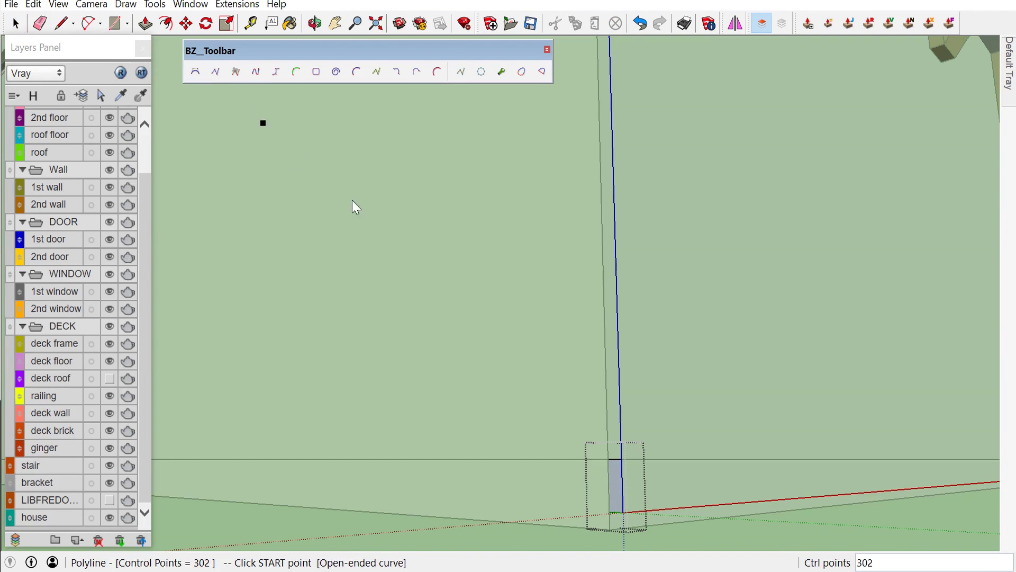
Start the polyline path at the profile's wall corner and trace the first wall-base corners
scroll(551, 423, "up", 1)
left_click(629, 471)
scroll(625, 460, "down", 1)
scroll(624, 456, "down", 2)
scroll(624, 456, "down", 1)
middle_click_drag(709, 442, 444, 423)
scroll(444, 423, "down", 1)
scroll(815, 440, "up", 1)
middle_click_drag(815, 440, 692, 506)
scroll(683, 487, "down", 2)
scroll(656, 508, "up", 2)
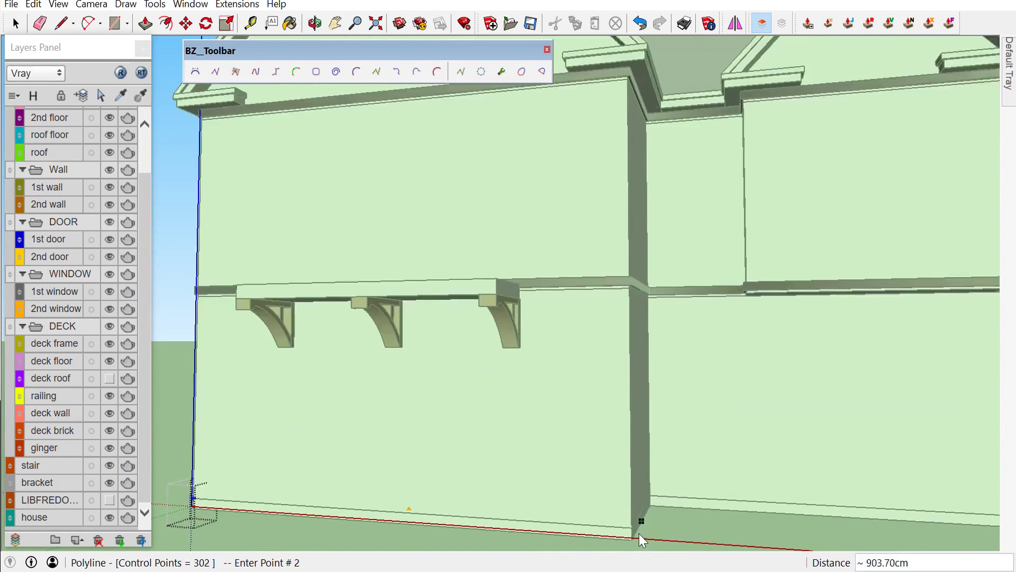
scroll(639, 535, "up", 2)
scroll(640, 534, "up", 2)
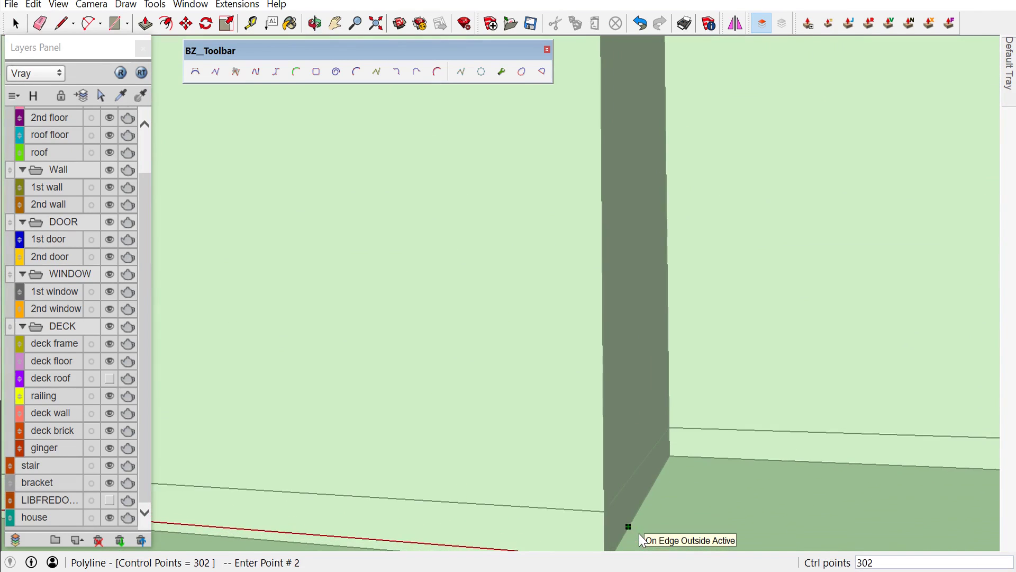
left_click(605, 512)
mouse_move(608, 513)
middle_mouse_down()
mouse_move(504, 478)
mouse_move(513, 479)
middle_mouse_up()
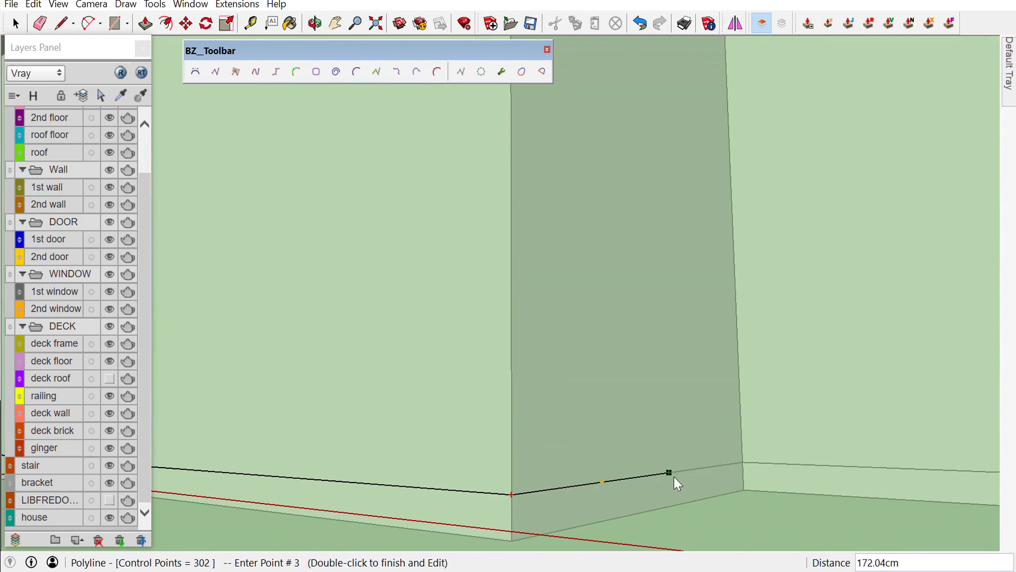
left_click(744, 464)
scroll(736, 459, "down", 3)
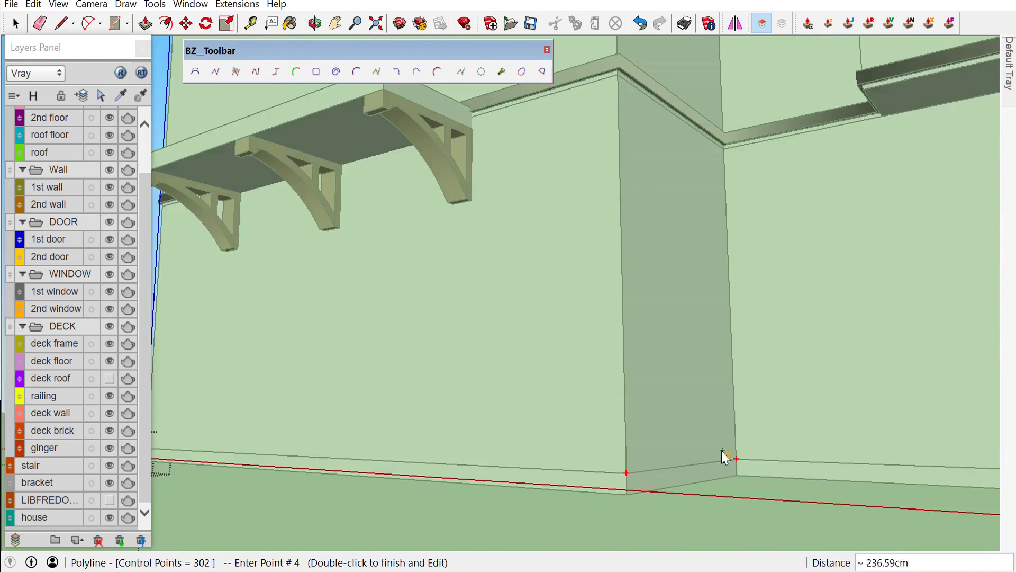
scroll(714, 450, "down", 1)
scroll(706, 451, "down", 3)
scroll(891, 458, "down", 1)
middle_click_drag(891, 458, 792, 456)
scroll(795, 453, "up", 2)
scroll(797, 455, "up", 2)
left_click(886, 465)
Continue the path along the wall base past the gable-end corners
scroll(884, 462, "down", 3)
mouse_move(937, 442)
middle_mouse_down()
mouse_move(843, 442)
mouse_move(844, 467)
middle_mouse_up()
scroll(844, 468, "up", 2)
left_click(867, 470)
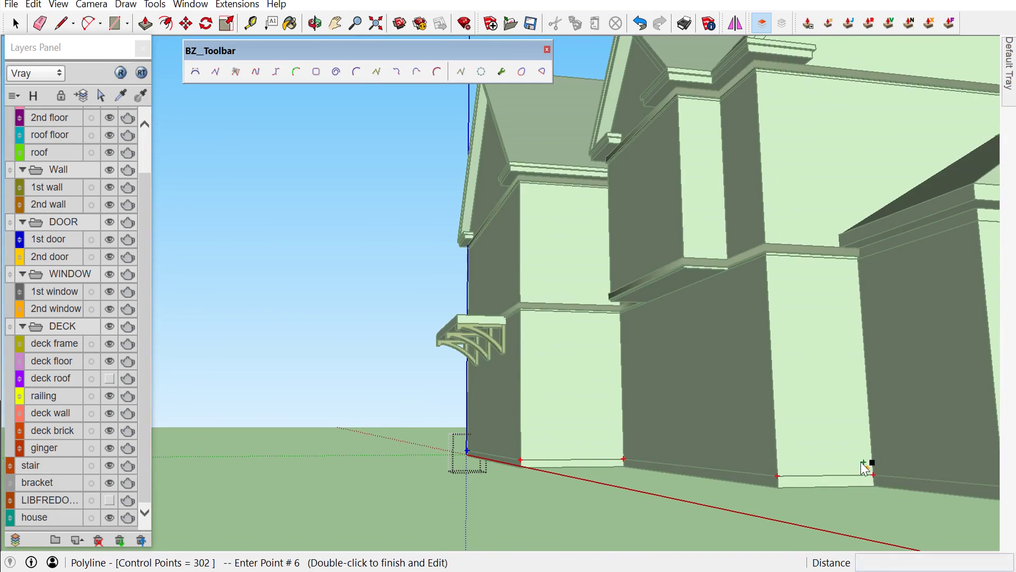
scroll(867, 470, "down", 3)
left_click(924, 474)
scroll(862, 454, "down", 3)
scroll(857, 449, "down", 2)
mouse_move(857, 449)
middle_mouse_down()
mouse_move(794, 456)
mouse_move(827, 465)
middle_mouse_up()
scroll(847, 455, "down", 2)
scroll(900, 455, "up", 3)
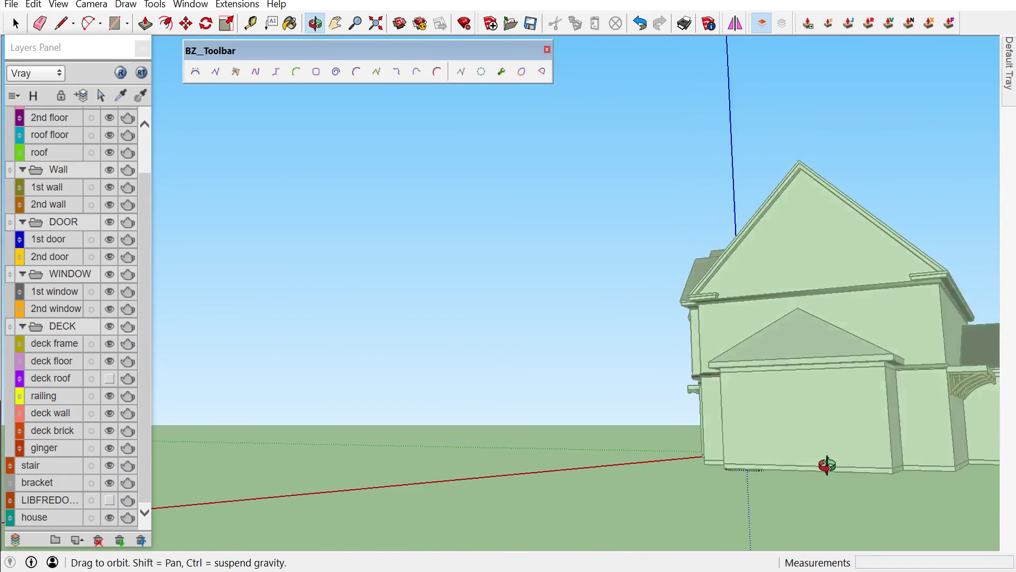
scroll(830, 477, "up", 2)
scroll(841, 480, "up", 3)
scroll(841, 479, "up", 2)
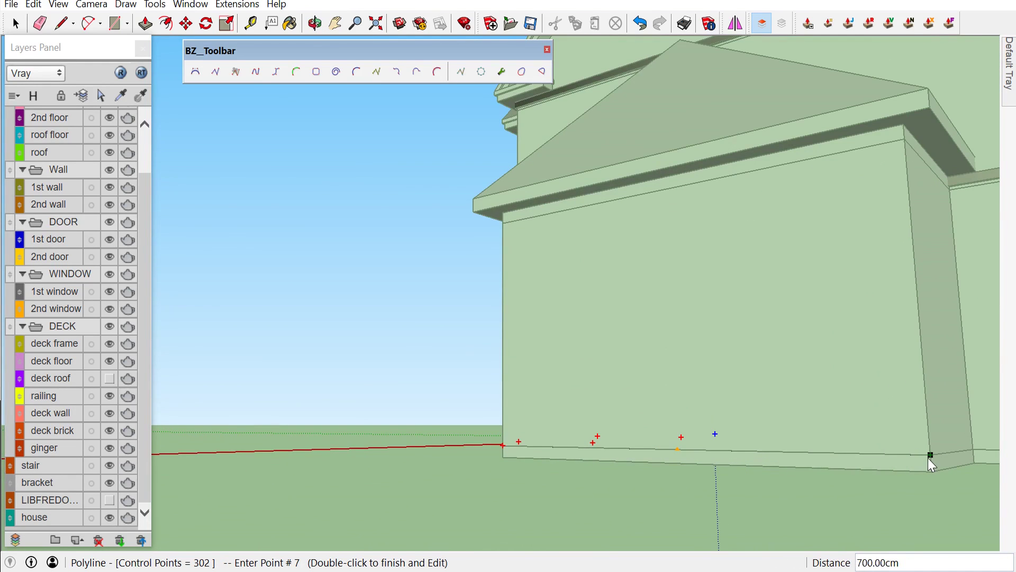
scroll(900, 456, "down", 1)
middle_click_drag(896, 455, 699, 460)
scroll(704, 463, "up", 3)
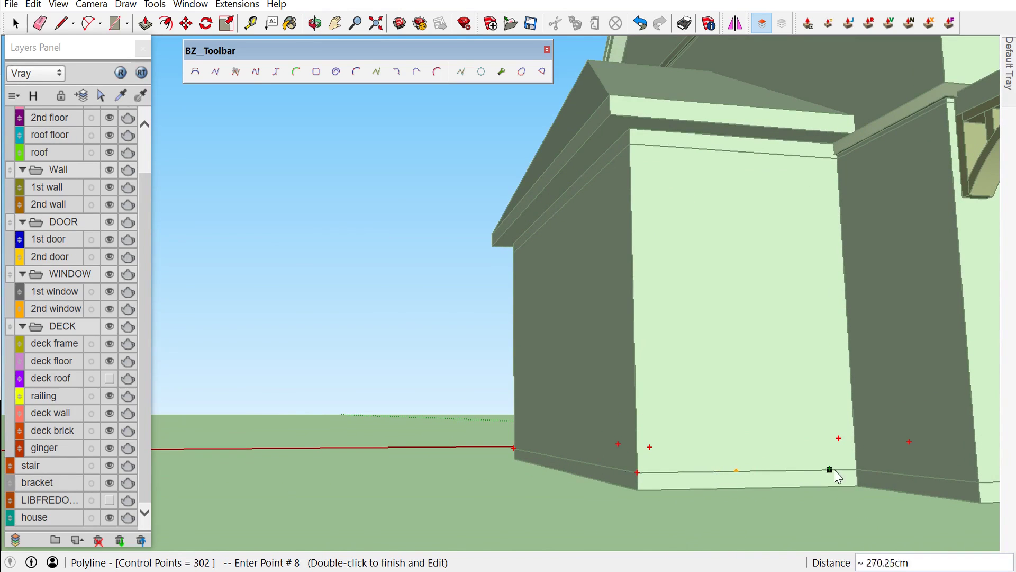
left_click(858, 470)
scroll(815, 462, "down", 2)
scroll(799, 456, "down", 2)
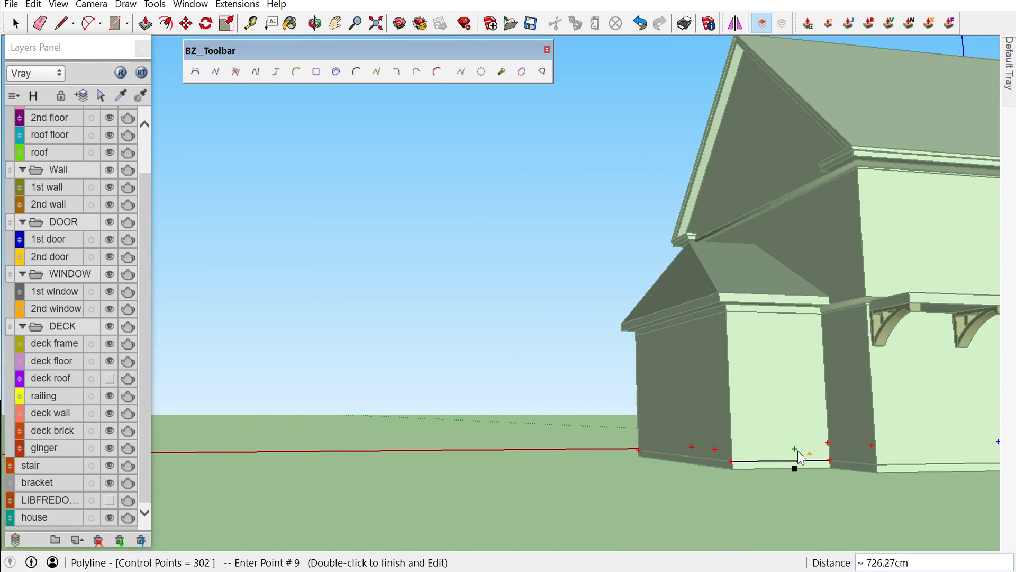
scroll(898, 477, "up", 3)
left_click(850, 445)
Trace the remaining wall-base corners and close the path back at the corner profile
scroll(794, 440, "down", 2)
scroll(763, 432, "down", 2)
scroll(795, 437, "down", 1)
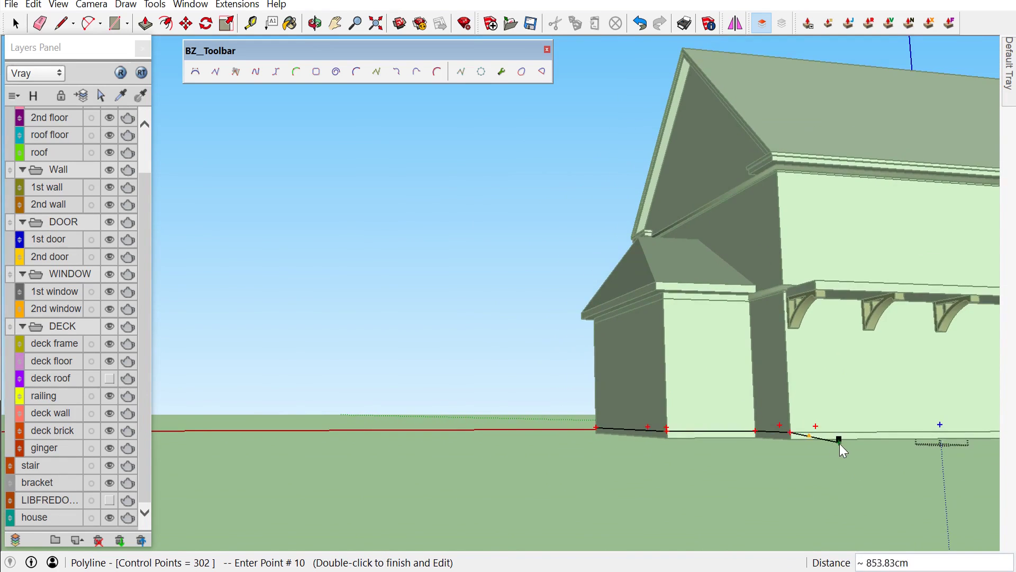
scroll(837, 442, "down", 2)
mouse_move(834, 441)
middle_mouse_down()
mouse_move(803, 447)
mouse_move(824, 465)
middle_mouse_up()
scroll(837, 464, "up", 3)
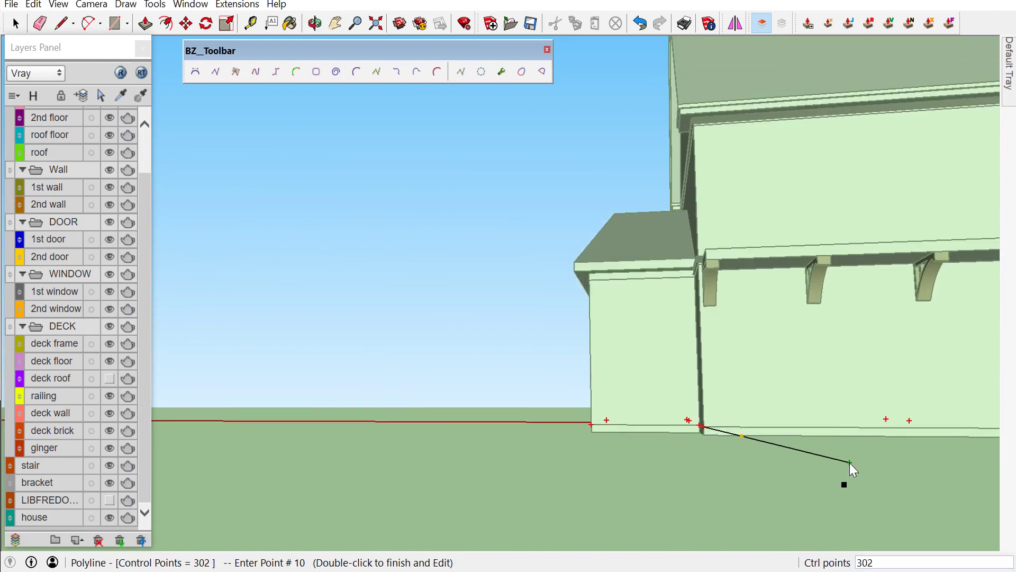
scroll(850, 462, "down", 2)
mouse_move(834, 441)
middle_mouse_down()
mouse_move(633, 439)
mouse_move(709, 451)
mouse_move(812, 437)
middle_mouse_up()
scroll(828, 437, "up", 2)
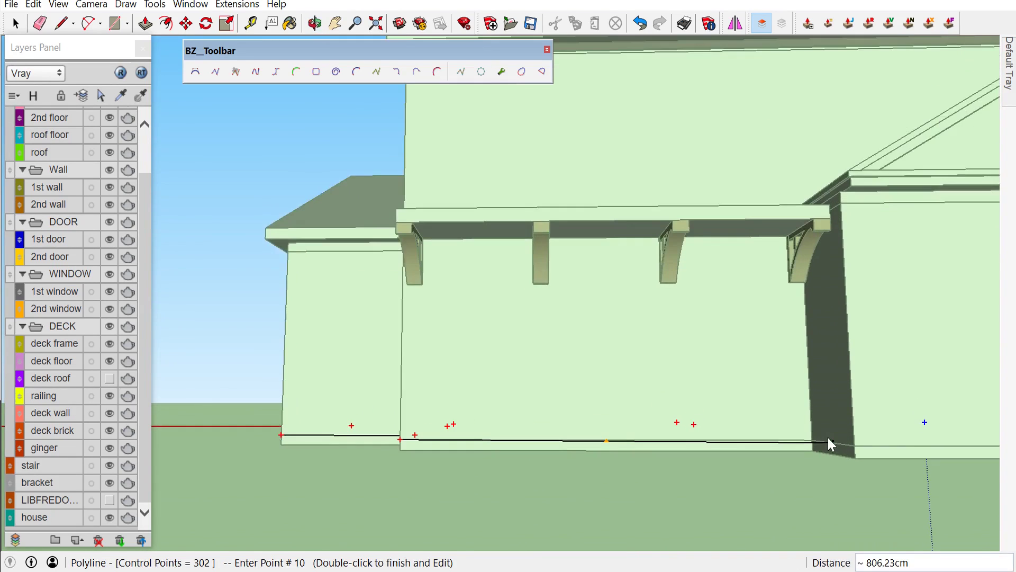
scroll(828, 443, "up", 1)
scroll(826, 444, "down", 1)
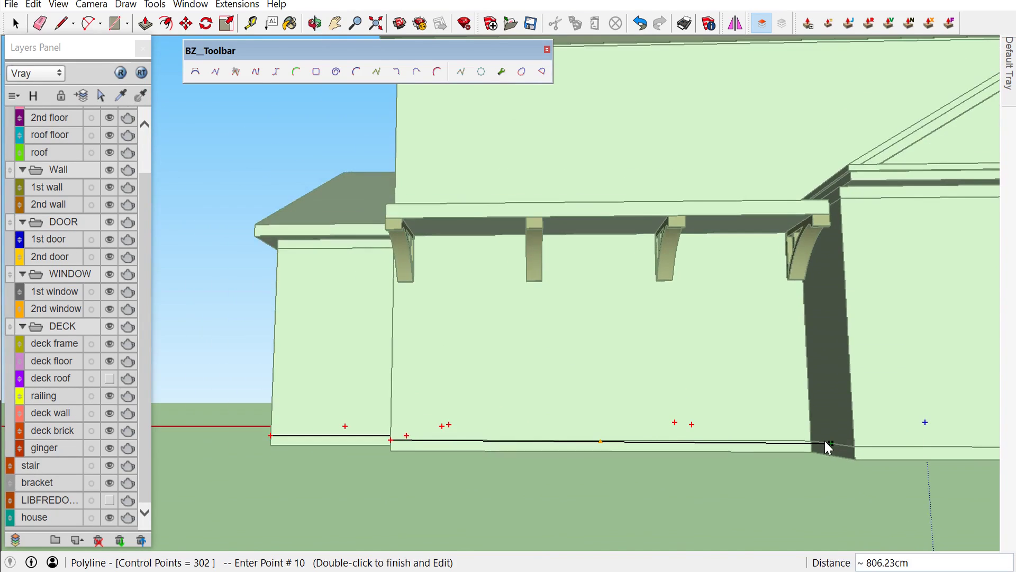
mouse_move(828, 447)
middle_mouse_down()
mouse_move(908, 508)
mouse_move(899, 506)
middle_mouse_up()
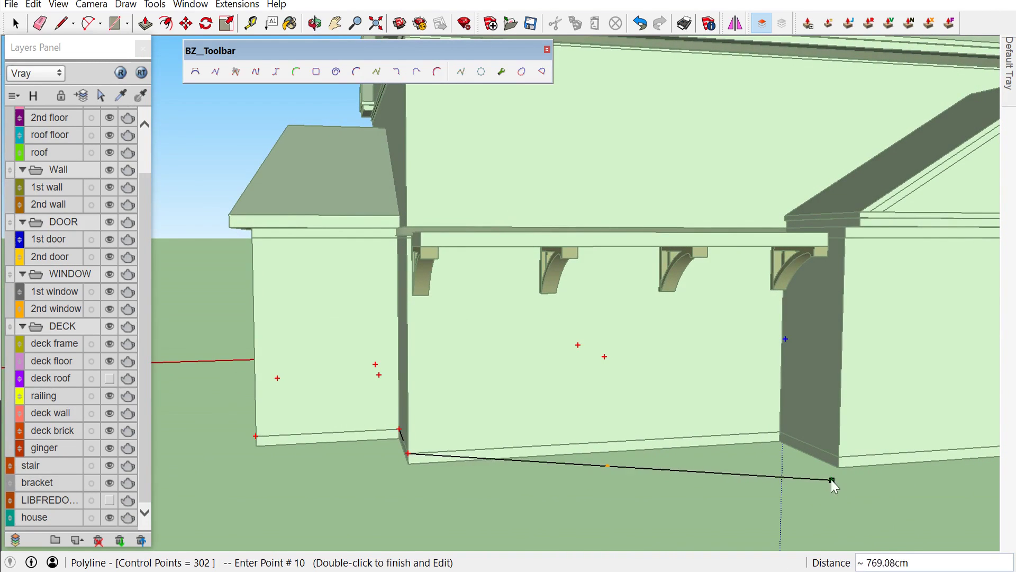
scroll(826, 476, "up", 1)
left_click(770, 425)
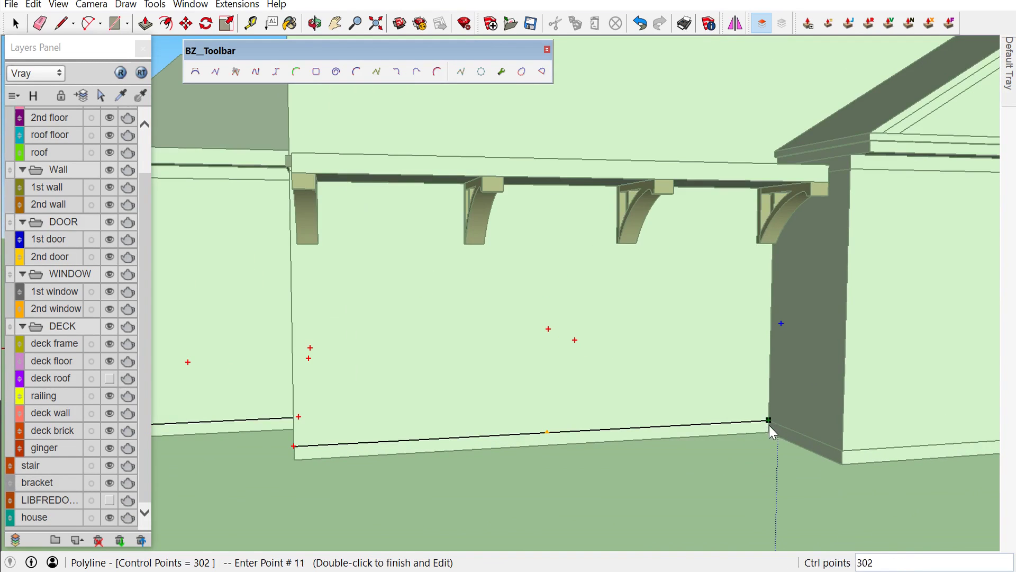
left_click(836, 451)
scroll(780, 438, "down", 3)
scroll(771, 440, "down", 3)
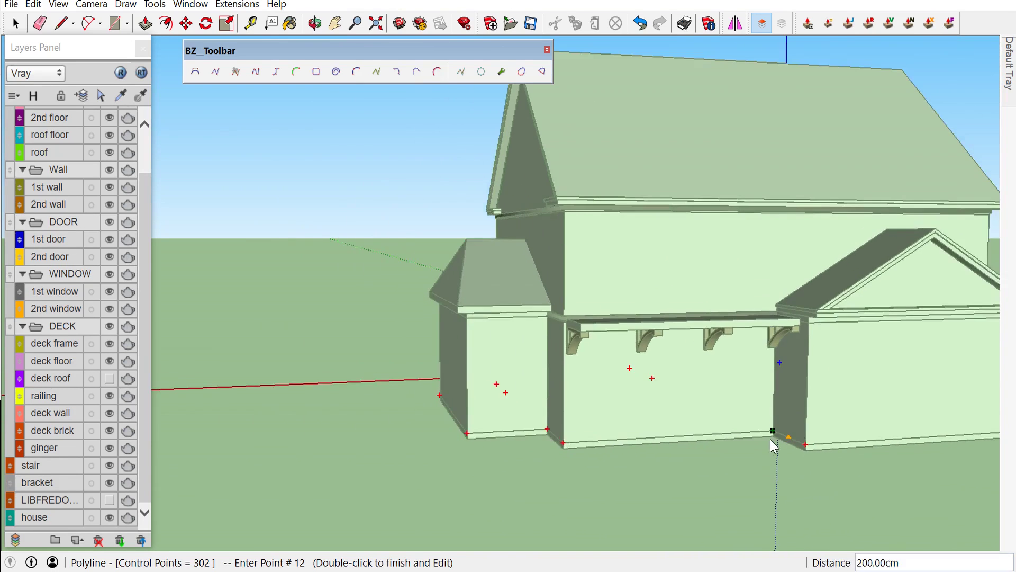
scroll(771, 439, "down", 2)
middle_click_drag(811, 447, 583, 422)
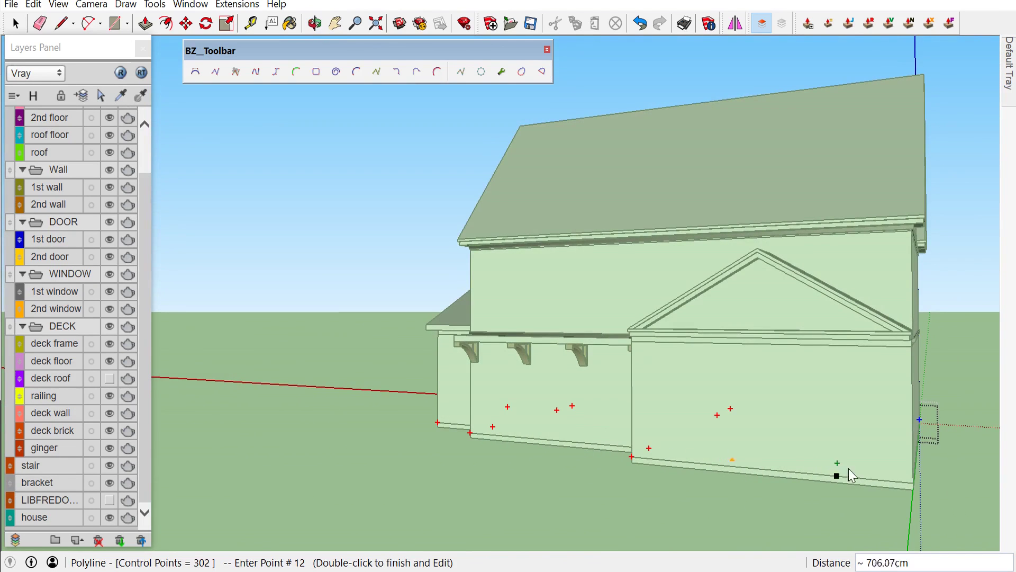
scroll(910, 487, "up", 2)
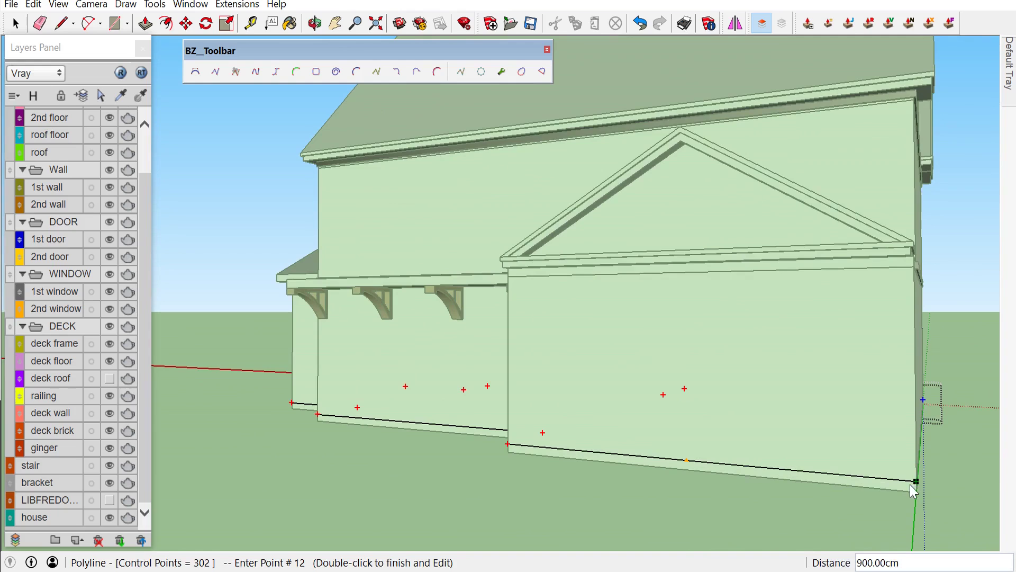
left_click(914, 482)
middle_click_drag(898, 481, 742, 453)
scroll(794, 465, "down", 2)
scroll(593, 466, "up", 4)
scroll(593, 465, "down", 3)
mouse_move(578, 463)
middle_mouse_down()
mouse_move(739, 481)
mouse_move(741, 521)
middle_mouse_up()
scroll(807, 520, "up", 3)
scroll(810, 516, "up", 2)
scroll(826, 506, "up", 1)
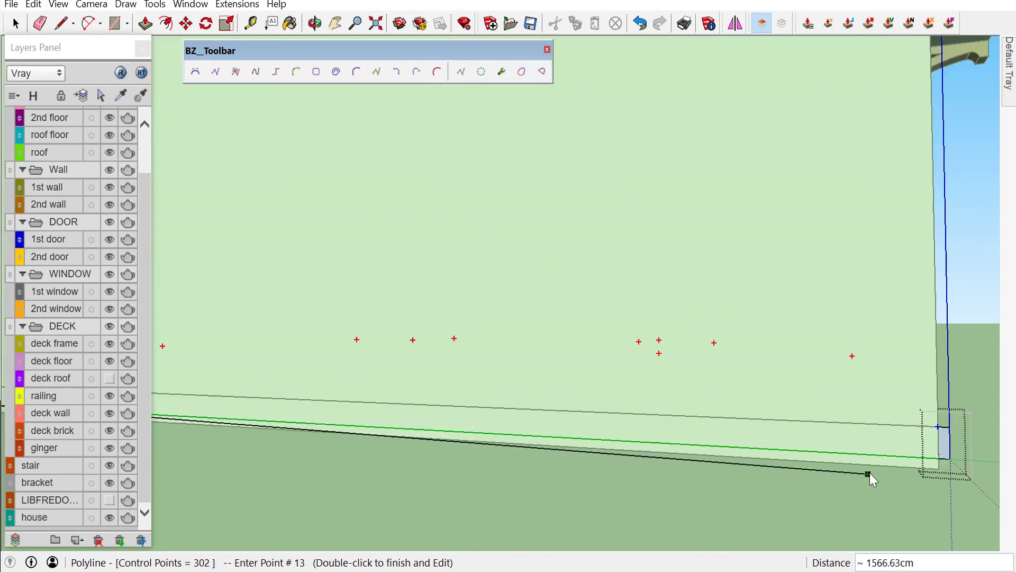
scroll(869, 472, "up", 1)
scroll(929, 434, "up", 1)
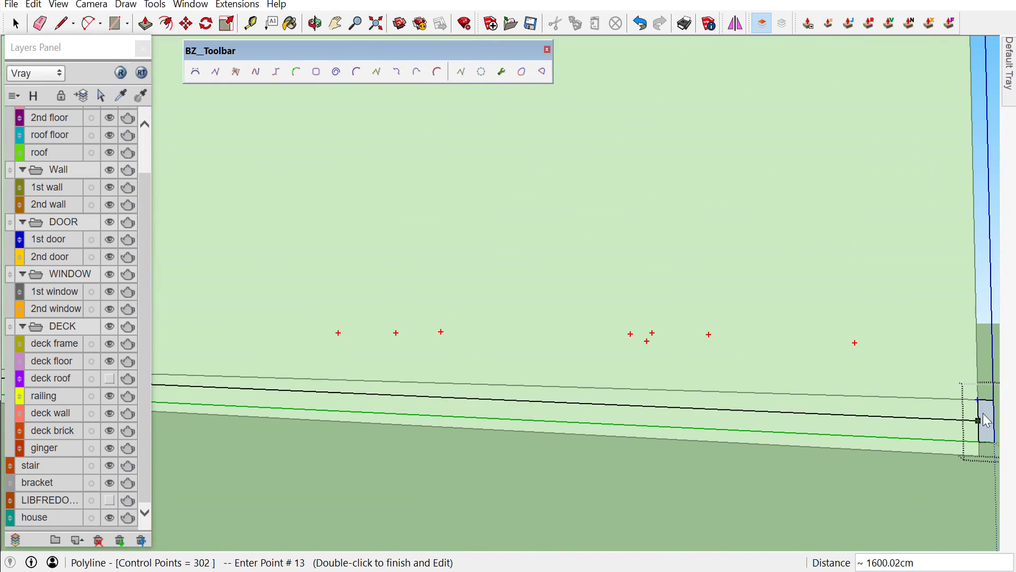
left_click(979, 403)
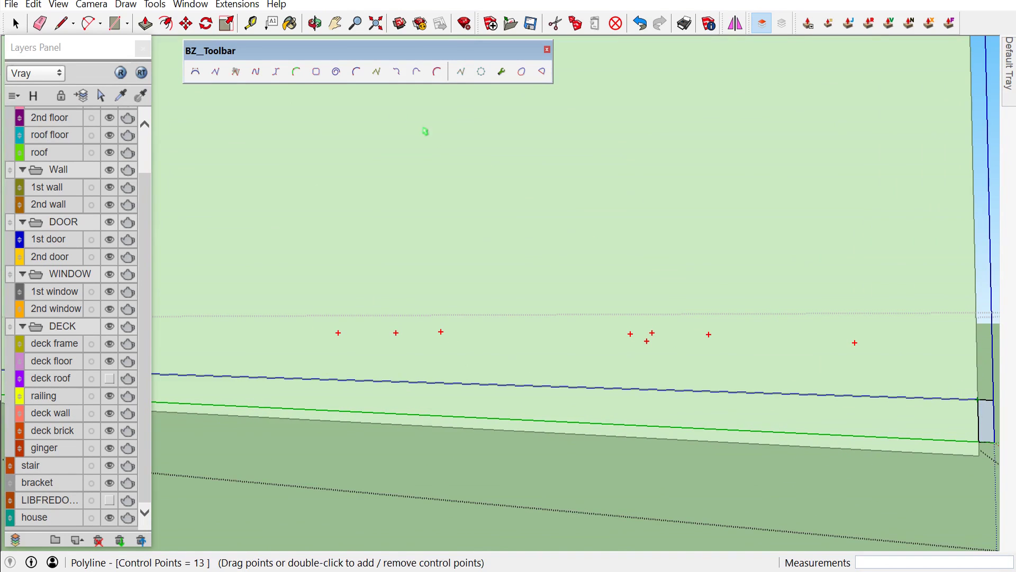
Sweep the corner profile along the base path with Follow Me
left_click(156, 5)
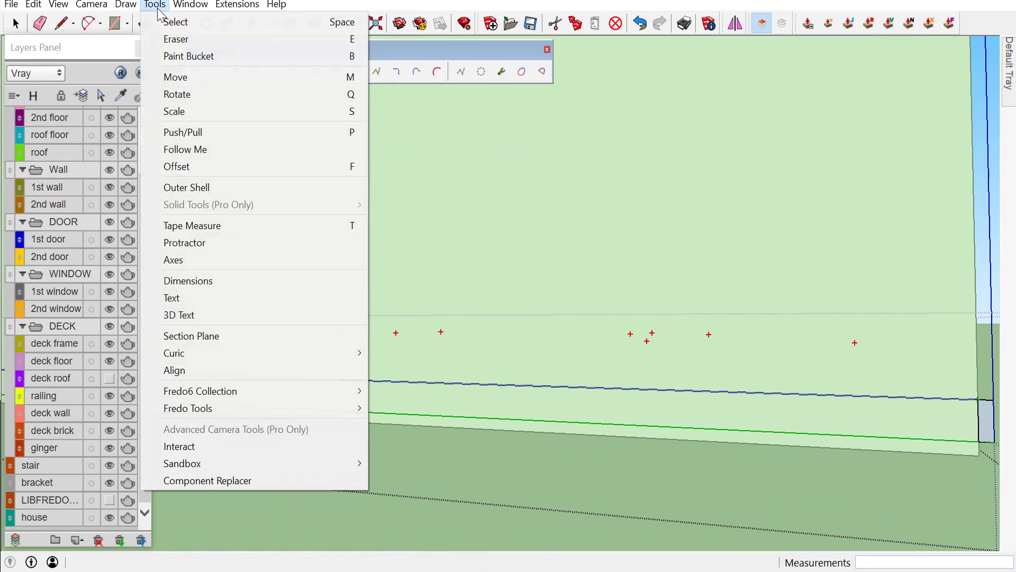
left_click(220, 153)
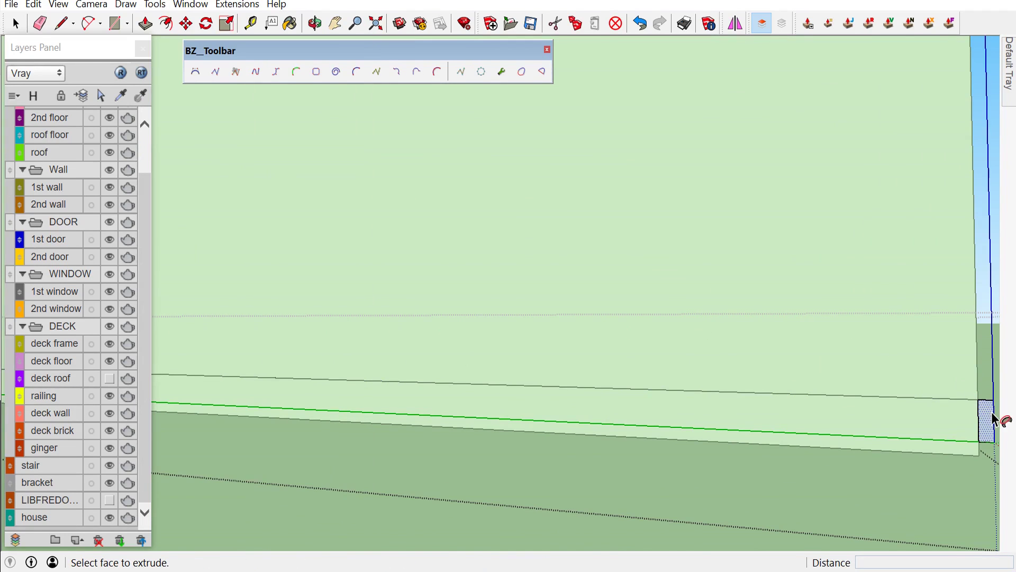
key("space")
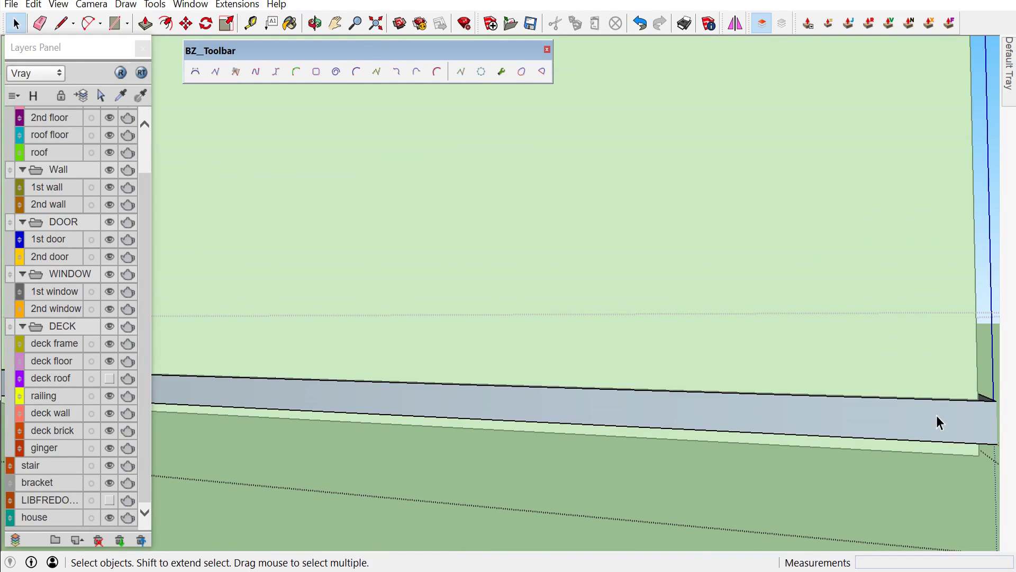
Reverse the faces of the new trim strip so they face outward
double_click(937, 419)
right_click(937, 417)
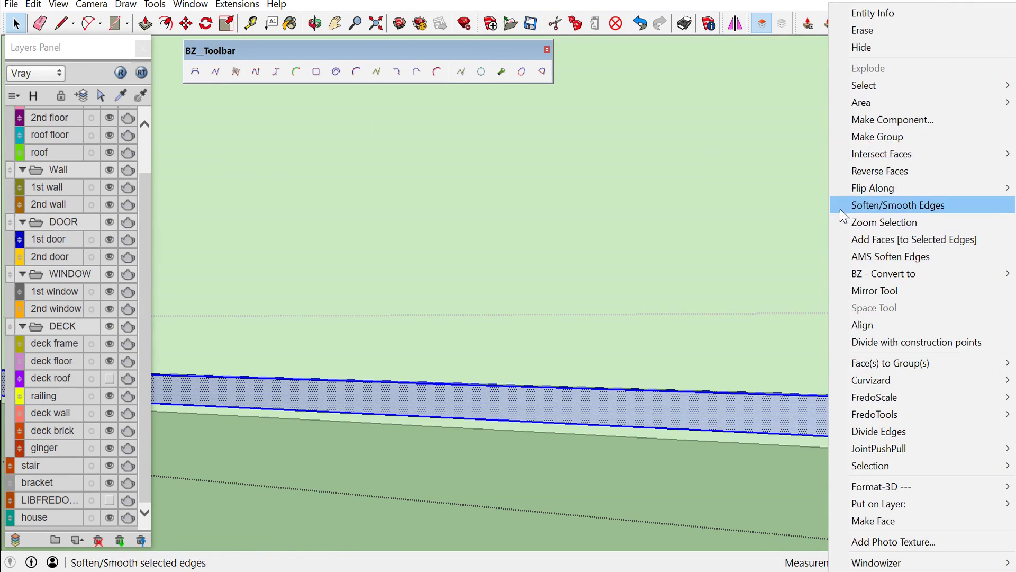
left_click(848, 174)
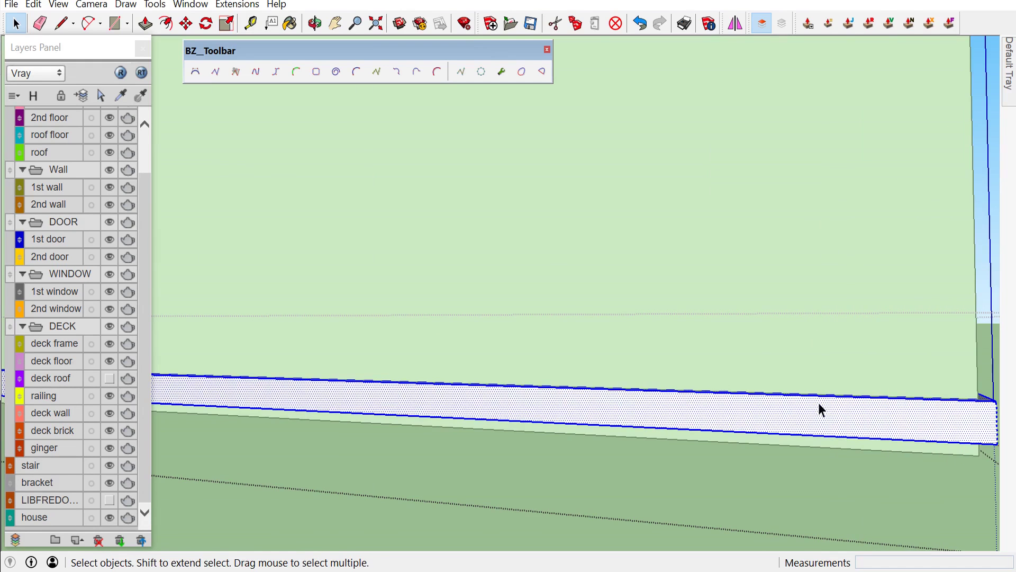
Paint the base trim strip dark maroon cherry wood
key("b")
left_click(904, 413)
key("space")
scroll(851, 477, "down", 1)
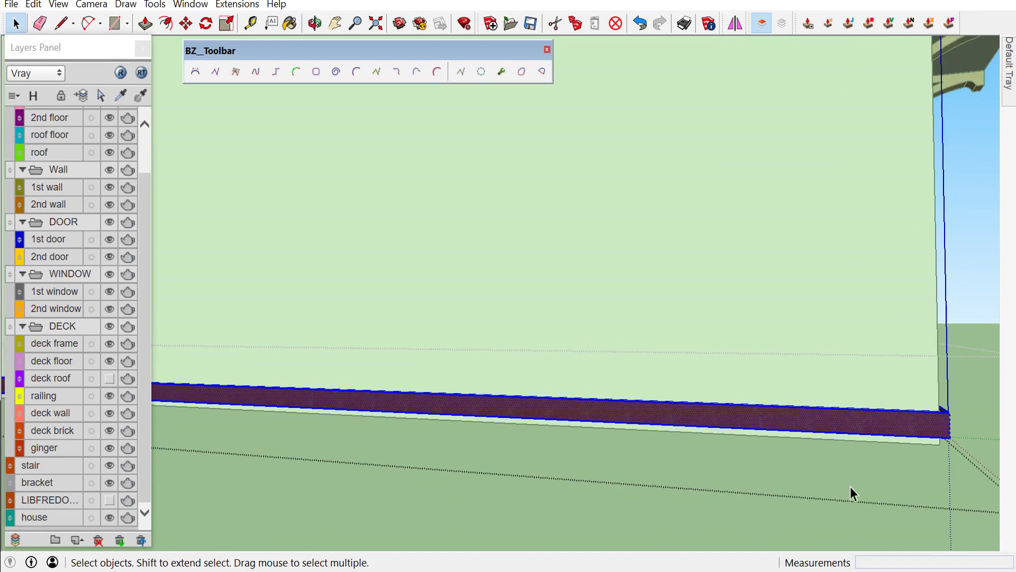
scroll(847, 512, "down", 5)
scroll(794, 477, "down", 2)
scroll(701, 463, "down", 3)
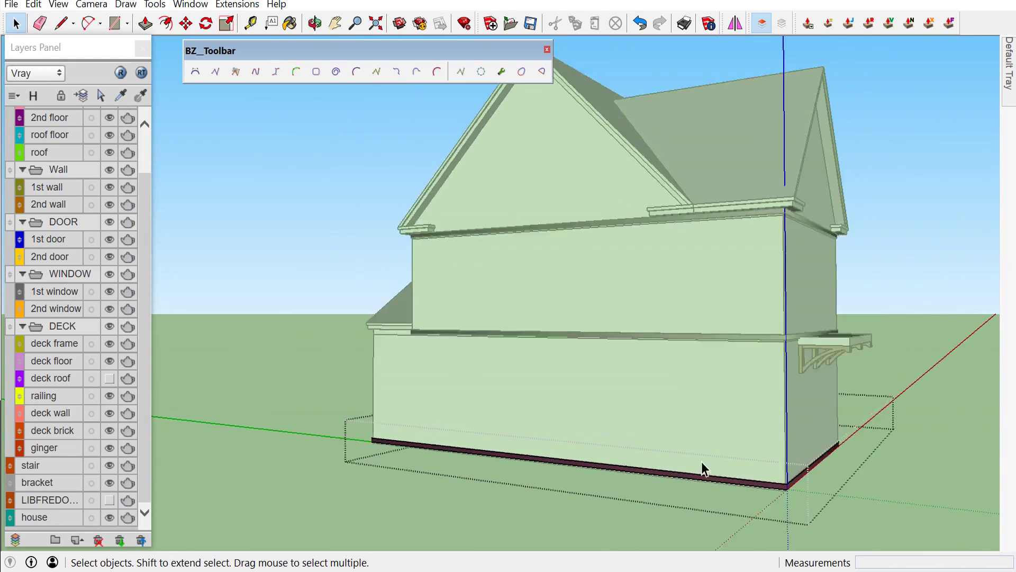
Orbit around the house to check the cherry-wood trim bands on the walls
scroll(849, 246, "down", 2)
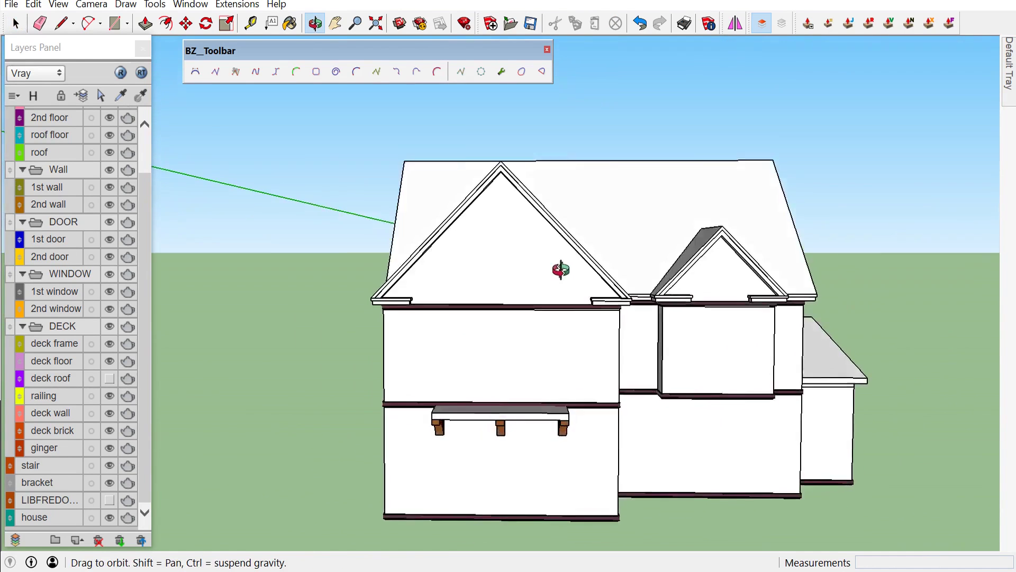
middle_click_drag(871, 199, 593, 393)
scroll(593, 393, "up", 2)
scroll(606, 394, "up", 2)
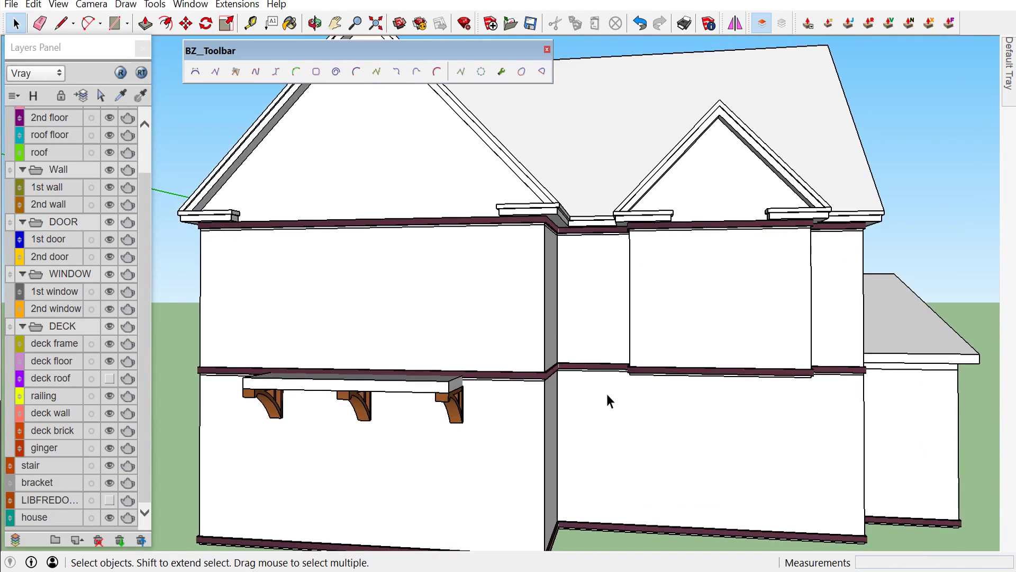
scroll(609, 394, "down", 2)
middle_click_drag(634, 394, 710, 386)
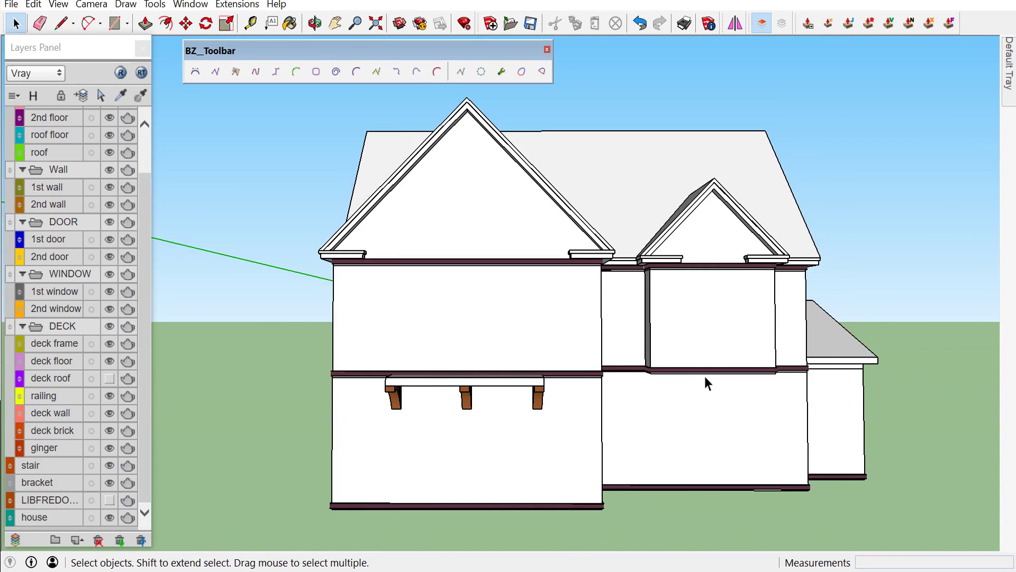
scroll(552, 398, "up", 1)
middle_click_drag(551, 392, 394, 350)
scroll(405, 328, "up", 2)
scroll(476, 291, "up", 2)
mouse_move(476, 291)
middle_mouse_down()
mouse_move(527, 295)
mouse_move(549, 333)
middle_mouse_up()
scroll(477, 352, "down", 2)
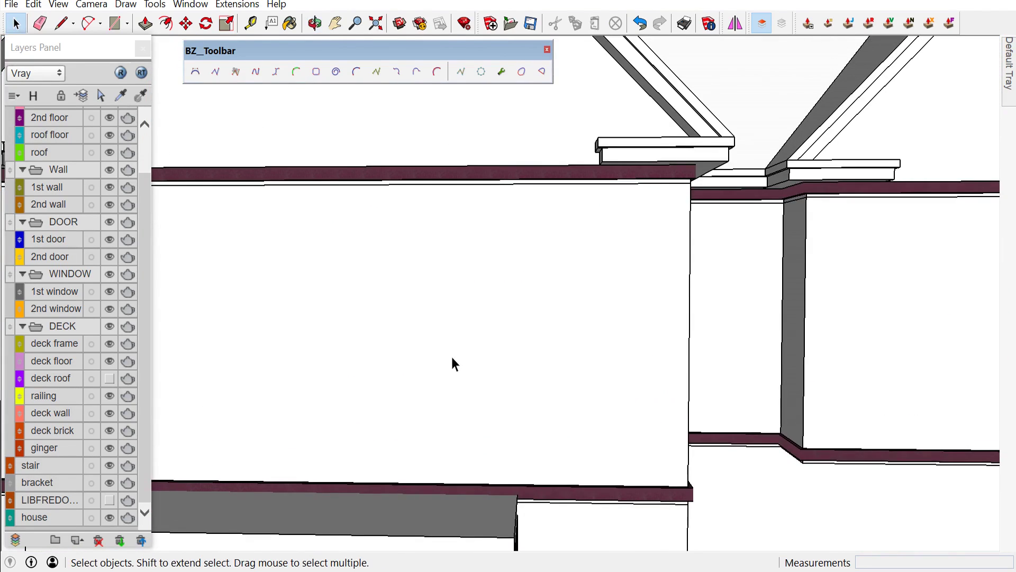
middle_click_drag(483, 361, 668, 365)
scroll(662, 366, "down", 2)
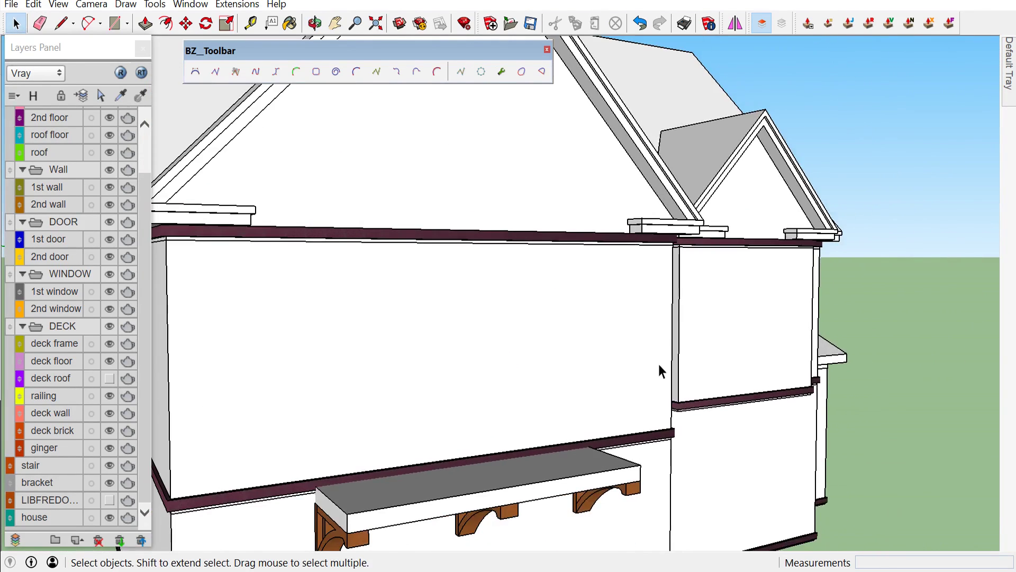
scroll(476, 351, "up", 2)
mouse_move(476, 352)
middle_mouse_down()
mouse_move(345, 323)
mouse_move(381, 336)
mouse_move(445, 495)
mouse_move(431, 517)
mouse_move(703, 544)
middle_mouse_up()
Zoom in on the deck roof and start a line across its top surface
scroll(551, 482, "up", 1)
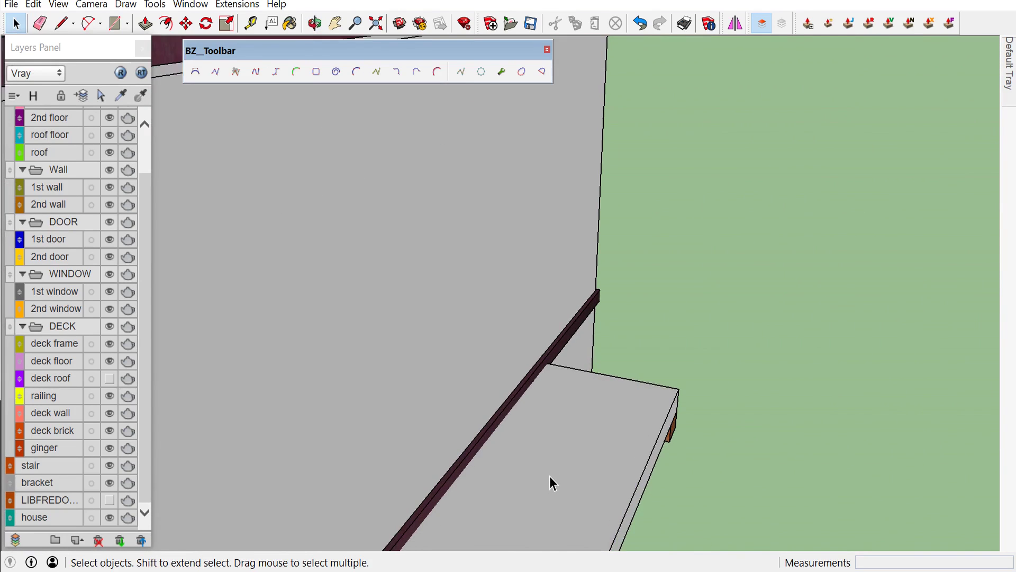
scroll(545, 465, "up", 1)
key("l")
left_click(536, 461)
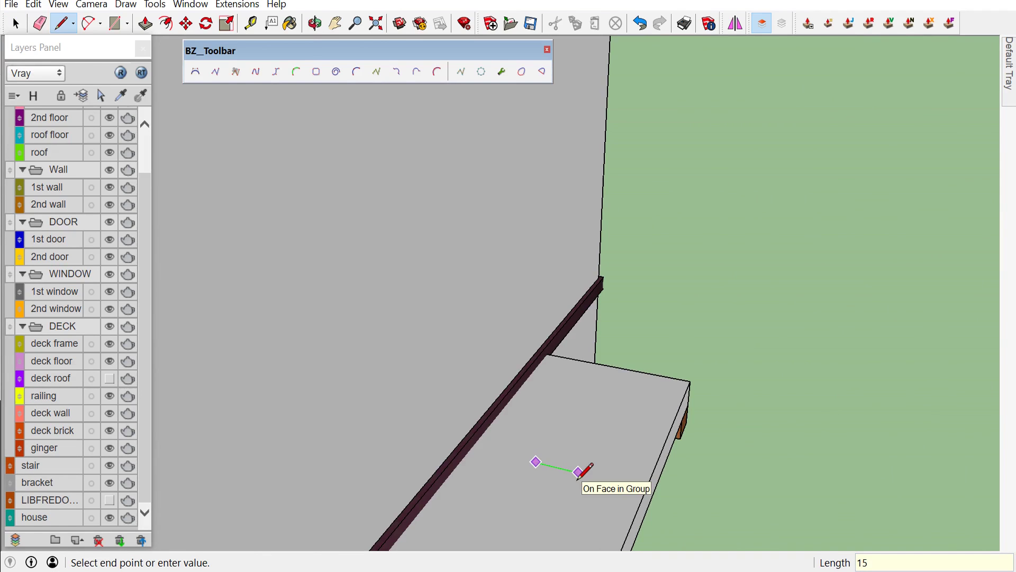
Draw the short perpendicular lines of the L outline on the deck roof and select them
scroll(554, 467, "up", 2)
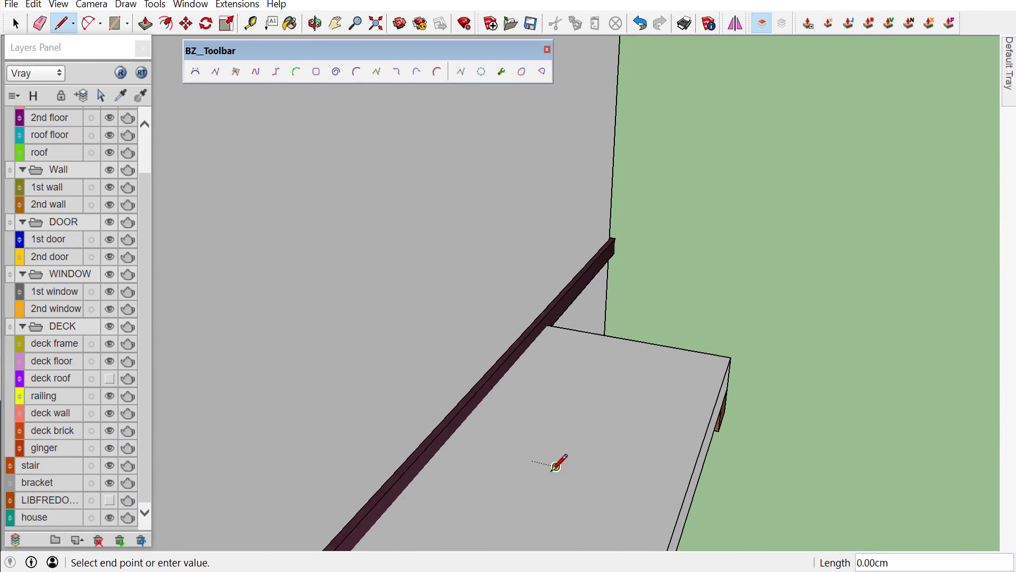
scroll(554, 468, "down", 1)
scroll(554, 470, "up", 2)
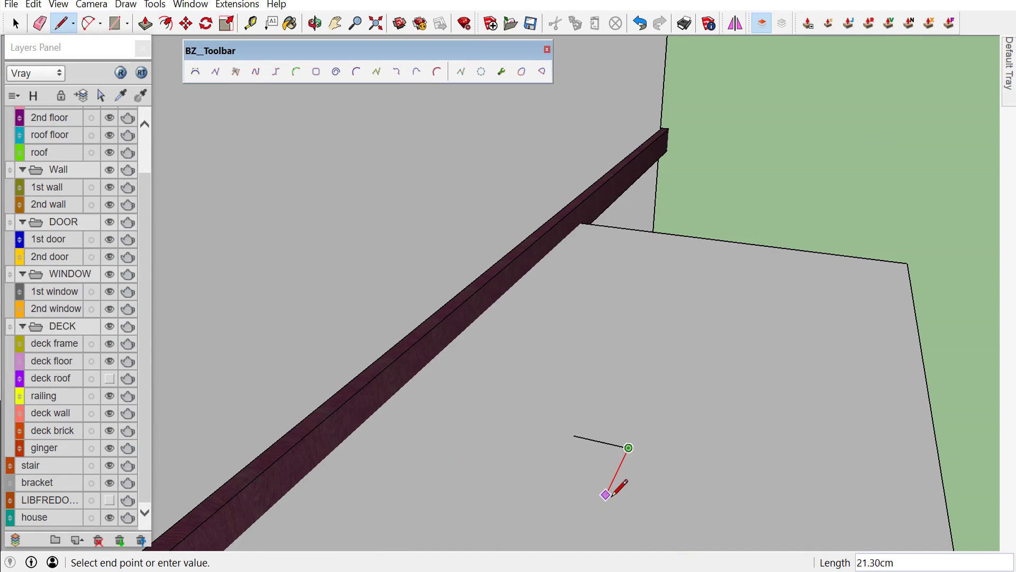
left_click(613, 479)
scroll(613, 480, "up", 1)
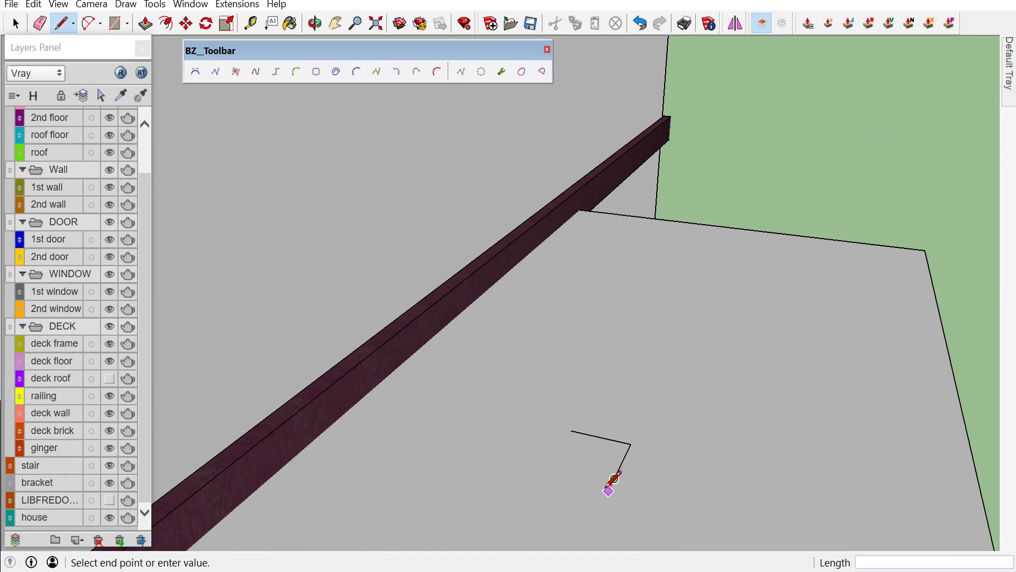
key("space")
left_click(624, 464)
scroll(623, 463, "up", 1)
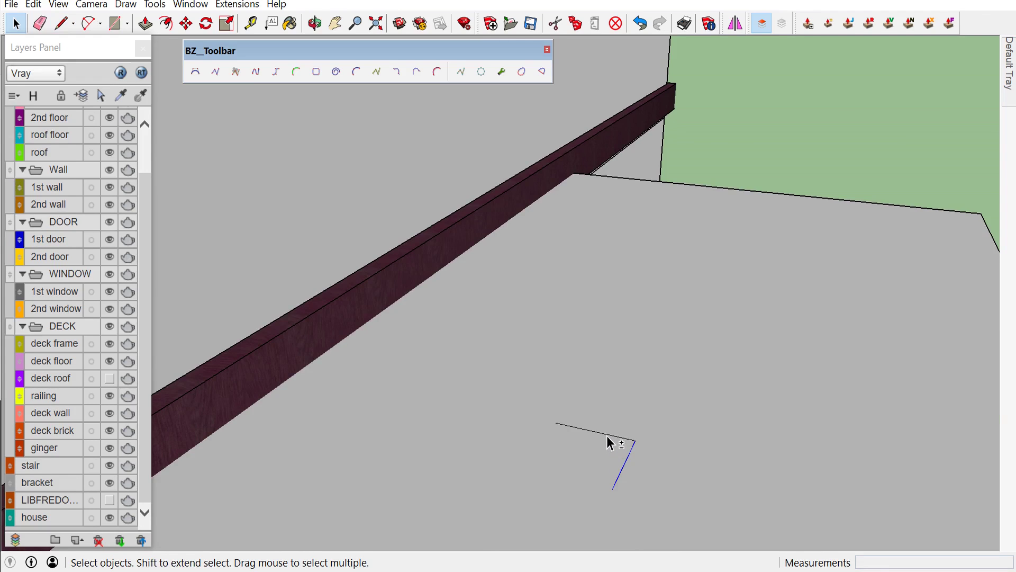
Offset the selected lines to form the L profile's second side
key("f")
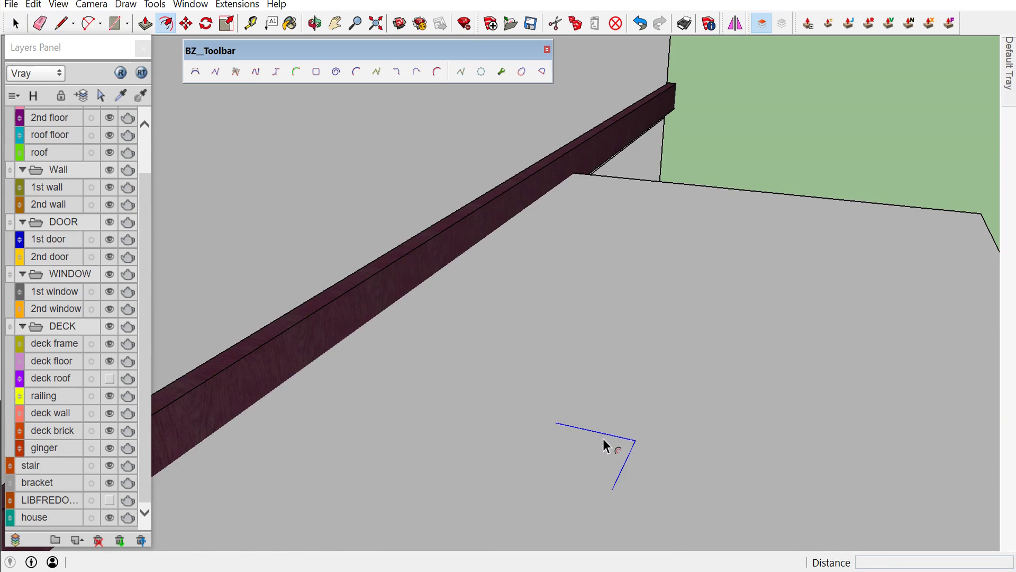
left_click(605, 440)
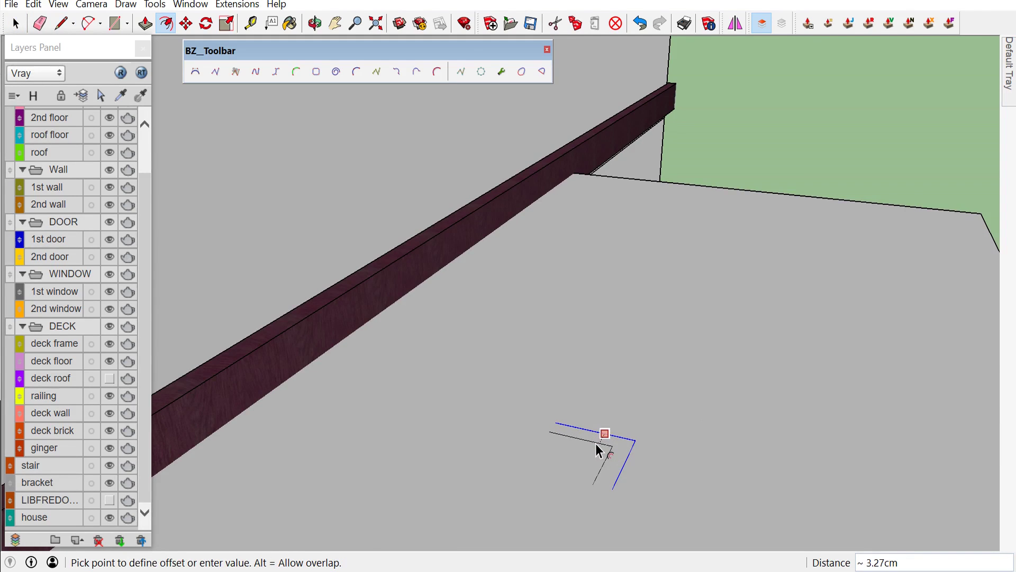
key("Return")
scroll(599, 452, "up", 1)
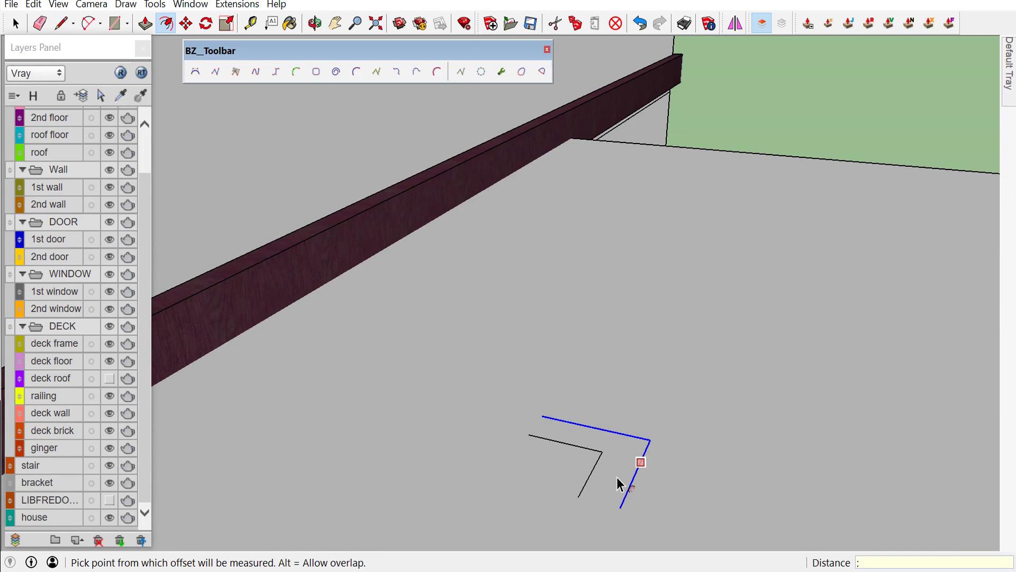
Close the L outline's ends with lines and select the resulting L face
key("l")
left_click(622, 504)
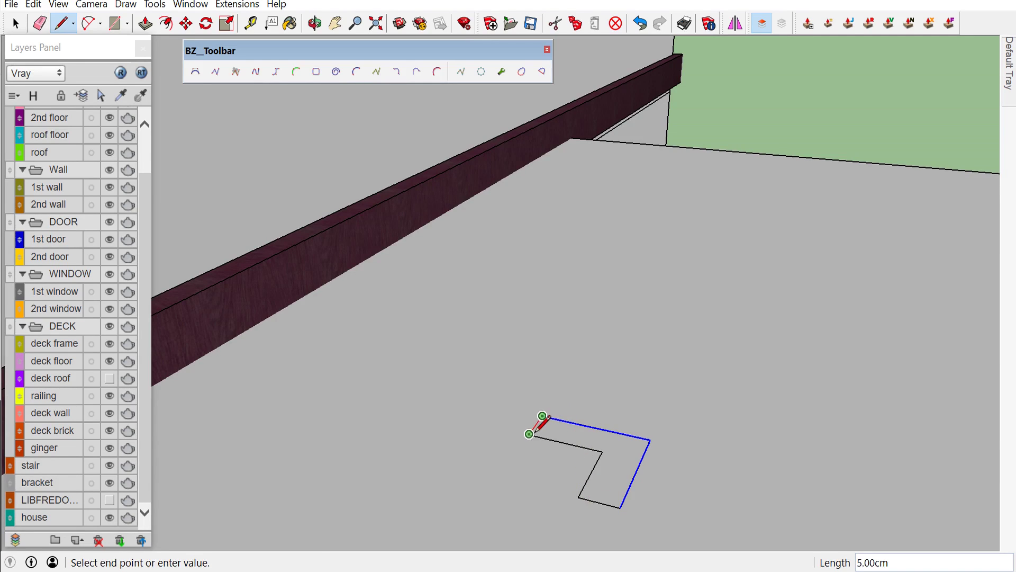
left_click(530, 433)
key("space")
middle_click_drag(547, 438, 580, 440)
double_click(570, 438)
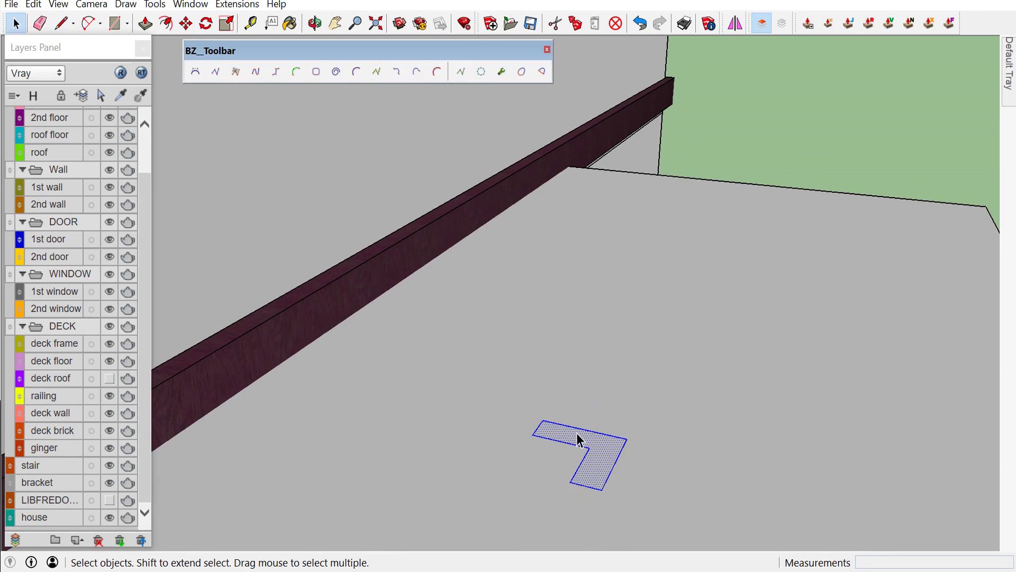
right_click(596, 451)
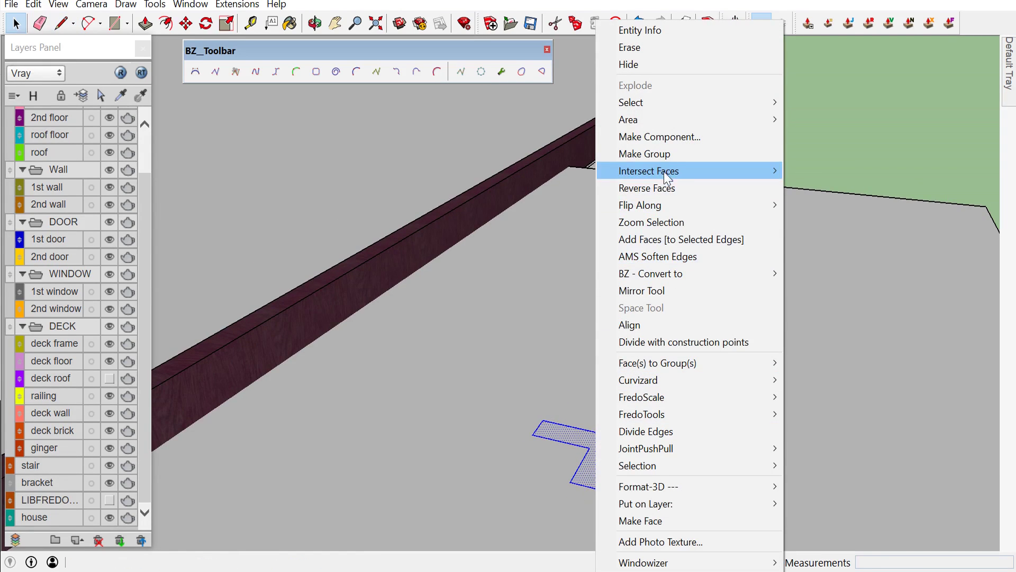
Group the L-shaped profile and add a new layer named trim
left_click(668, 154)
mouse_move(669, 234)
middle_mouse_down()
mouse_move(644, 349)
mouse_move(688, 364)
middle_mouse_up()
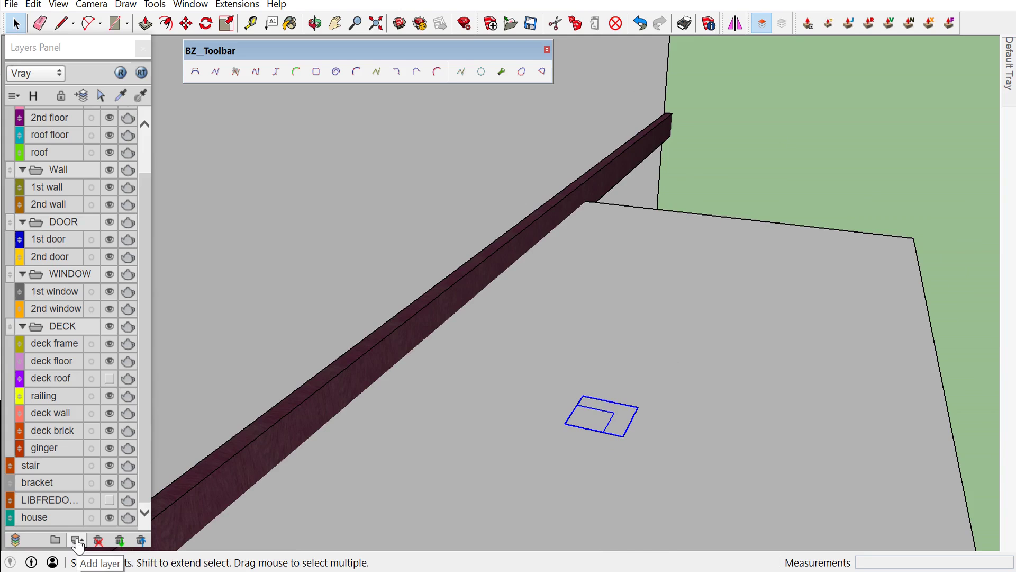
left_click(78, 541)
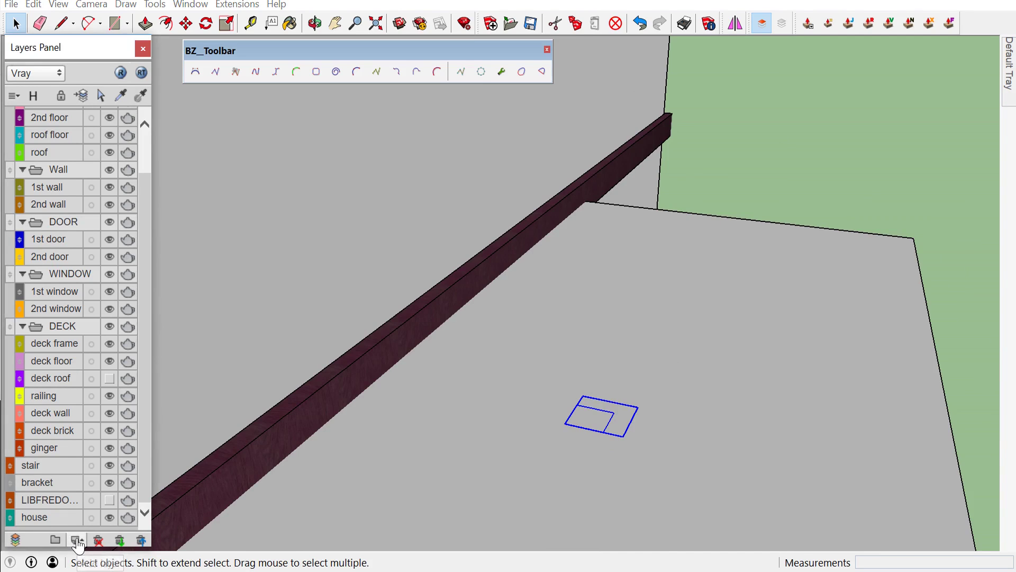
double_click(55, 519)
type("trim")
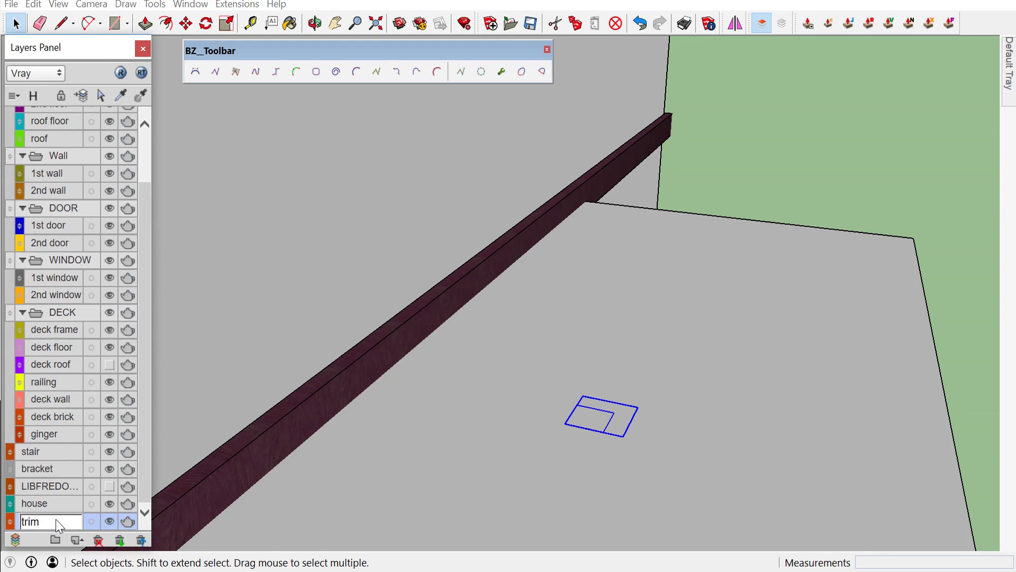
key("Return")
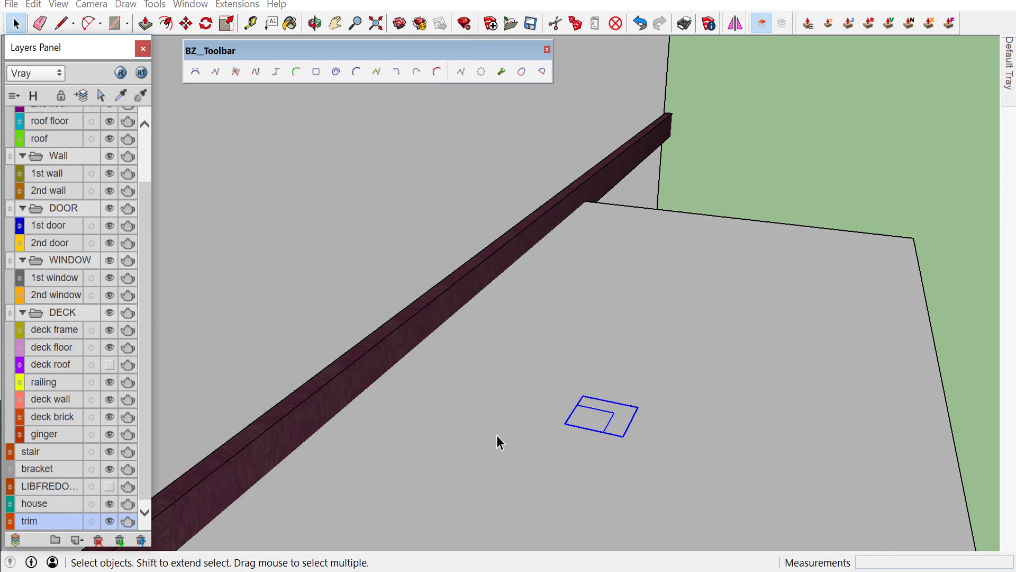
scroll(510, 439, "down", 1)
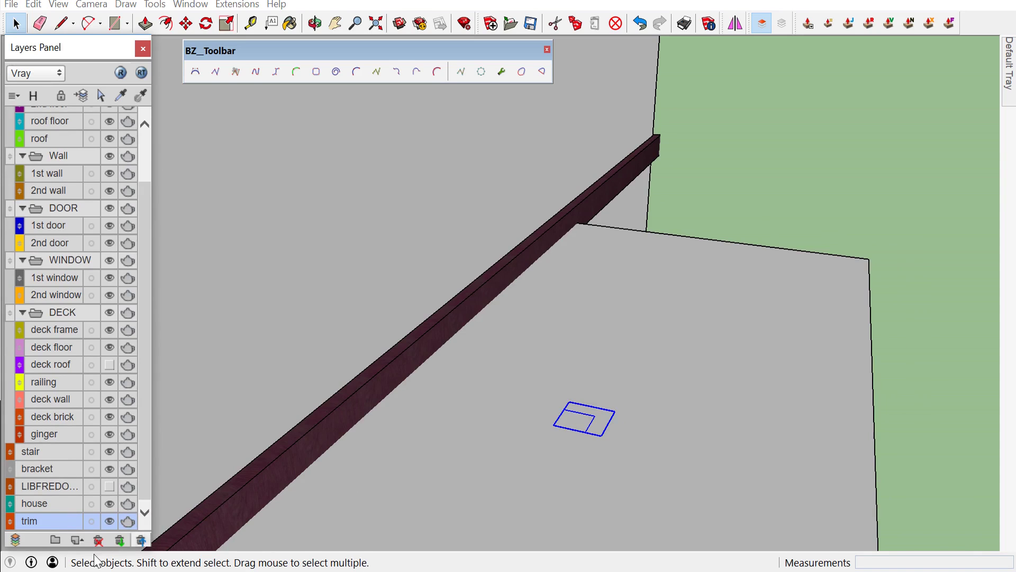
Put the L-profile group on the trim layer
right_click(601, 429)
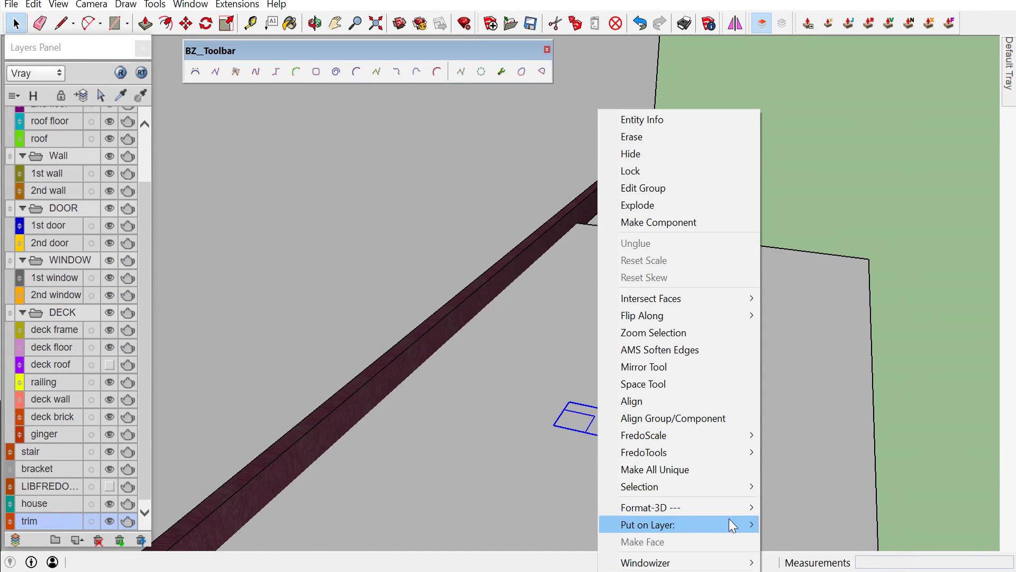
mouse_move(648, 524)
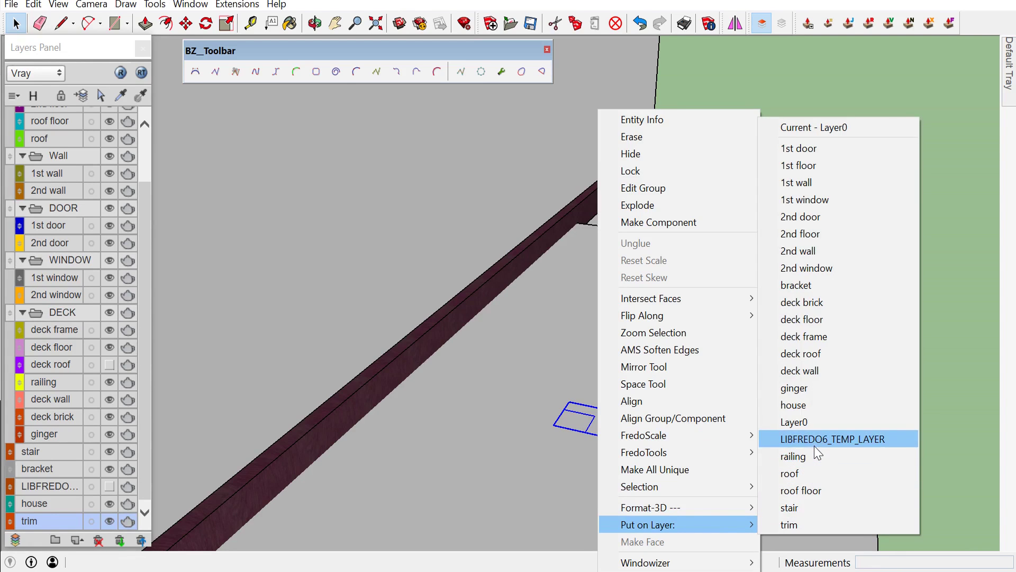
left_click(799, 525)
scroll(592, 438, "up", 2)
scroll(592, 438, "up", 1)
scroll(598, 442, "up", 1)
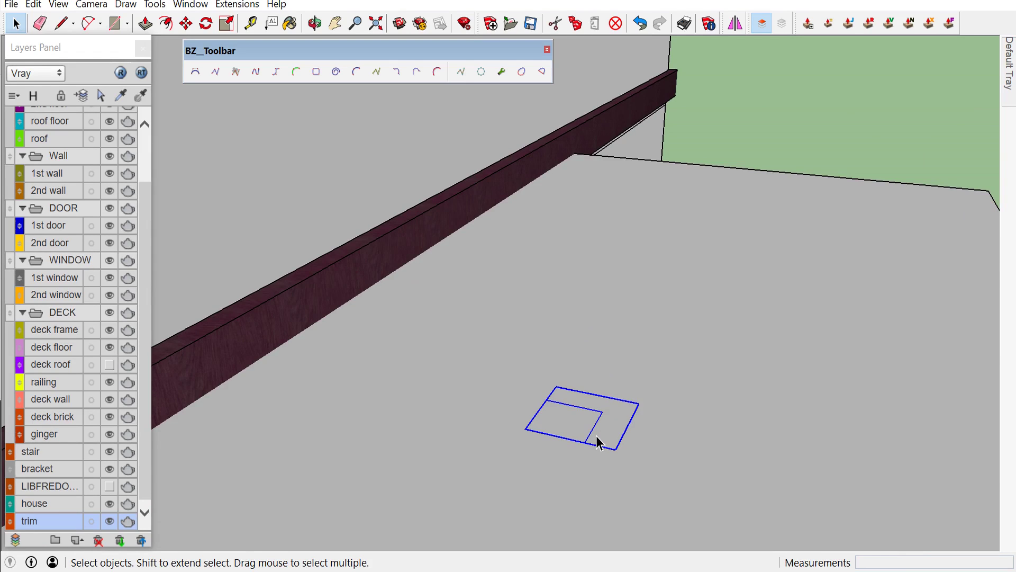
Start copying the group with Move plus Ctrl from its corner
key("m")
key("ctrl")
left_click(600, 409)
scroll(608, 413, "down", 3)
Drop the L-profile copy at the upper wall corner beneath the eave trim band
scroll(658, 402, "down", 3)
scroll(702, 354, "down", 2)
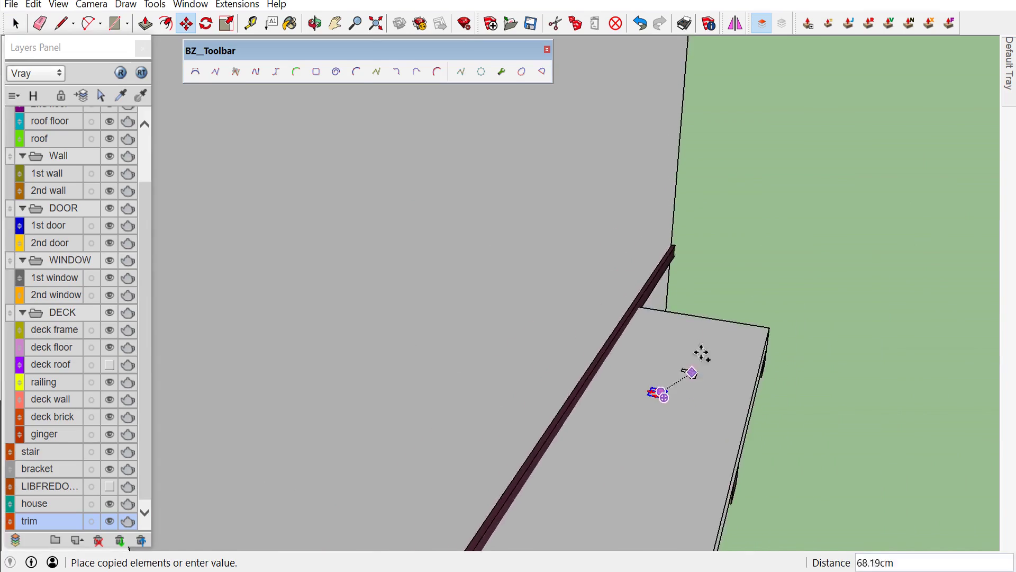
scroll(702, 354, "down", 3)
mouse_move(704, 319)
middle_mouse_down()
mouse_move(608, 354)
mouse_move(658, 345)
middle_mouse_up()
scroll(658, 345, "up", 2)
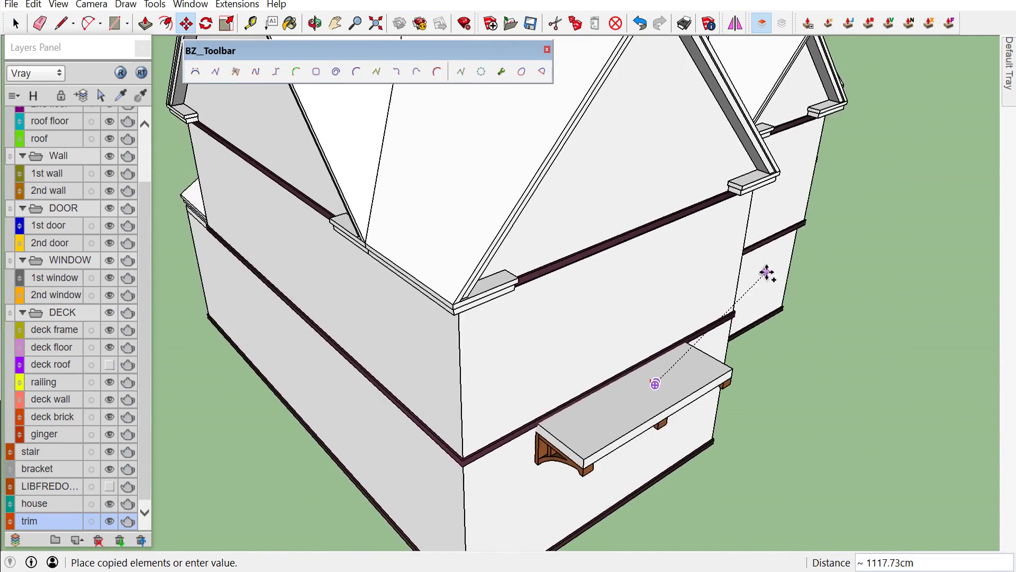
middle_click_drag(764, 274, 599, 229)
scroll(612, 211, "up", 1)
scroll(683, 165, "up", 3)
scroll(649, 175, "up", 2)
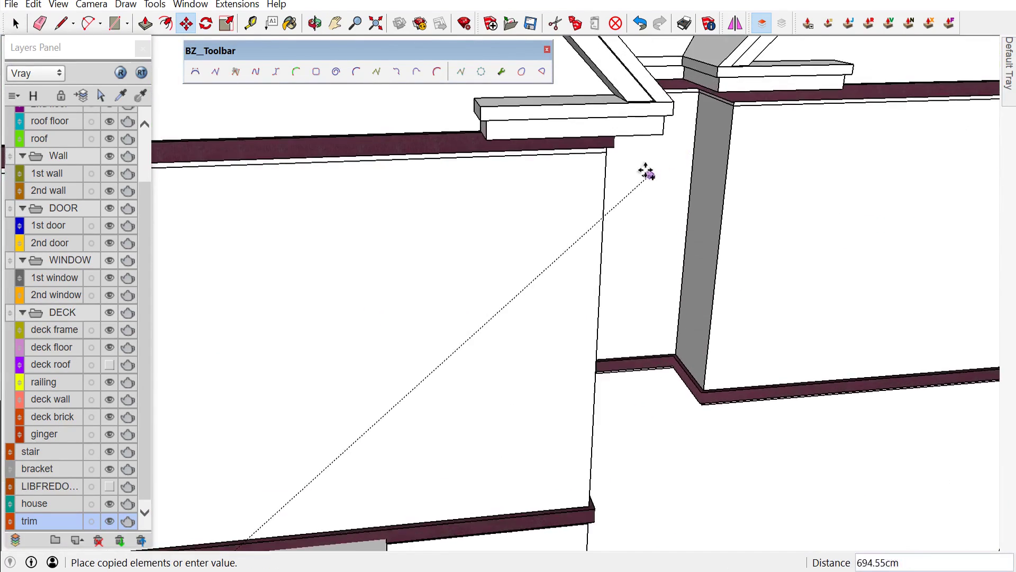
scroll(631, 161, "up", 1)
scroll(617, 161, "up", 2)
scroll(587, 147, "up", 2)
scroll(534, 125, "up", 1)
mouse_move(535, 125)
middle_mouse_down()
mouse_move(718, 202)
mouse_move(672, 137)
mouse_move(872, 336)
mouse_move(874, 275)
mouse_move(799, 270)
middle_mouse_up()
mouse_move(972, 481)
middle_mouse_down()
mouse_move(980, 447)
mouse_move(969, 452)
mouse_move(943, 409)
mouse_move(961, 507)
mouse_move(968, 431)
mouse_move(914, 386)
mouse_move(910, 411)
mouse_move(658, 415)
mouse_move(678, 414)
middle_mouse_up()
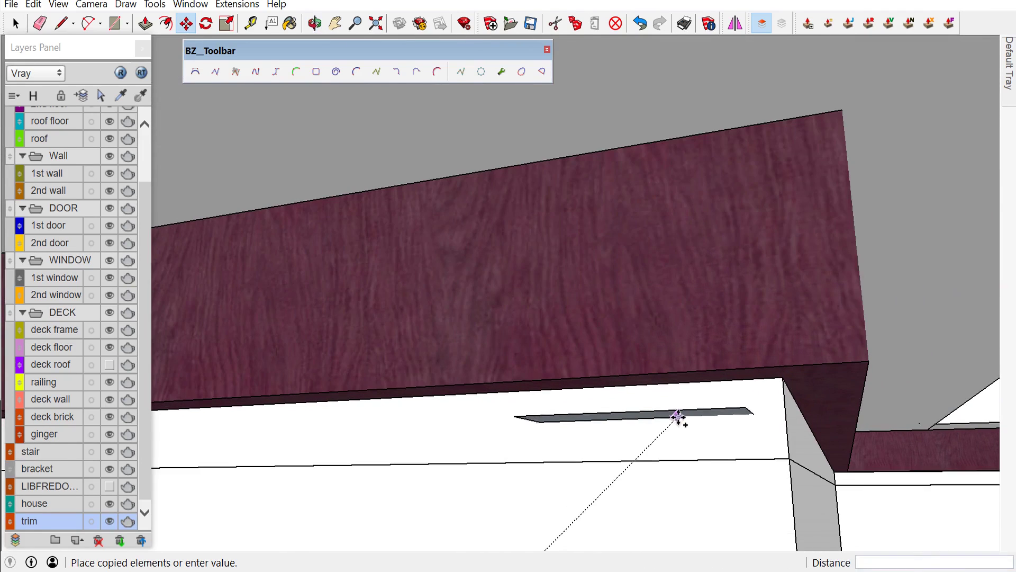
scroll(781, 378, "up", 1)
scroll(781, 377, "up", 1)
left_click(781, 378)
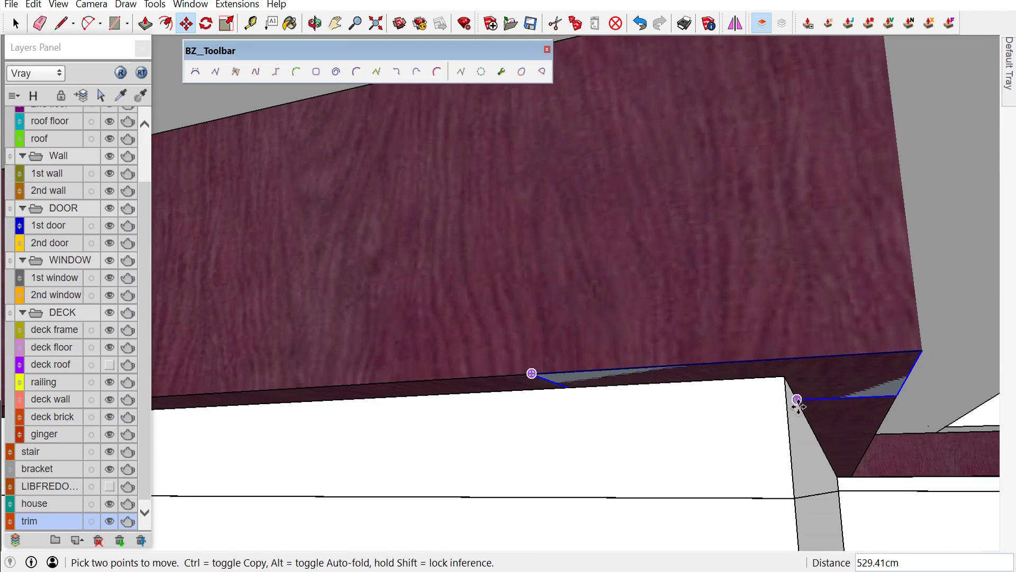
key("space")
double_click(825, 381)
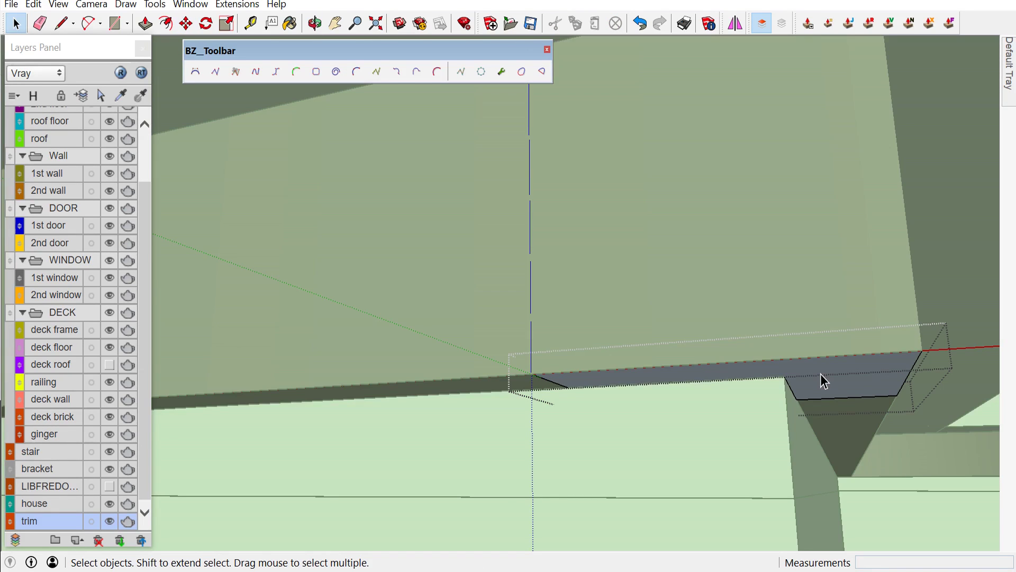
Push/pull the trim profile down into a column ending at the floor line
key("p")
left_click_drag(824, 382, 831, 422)
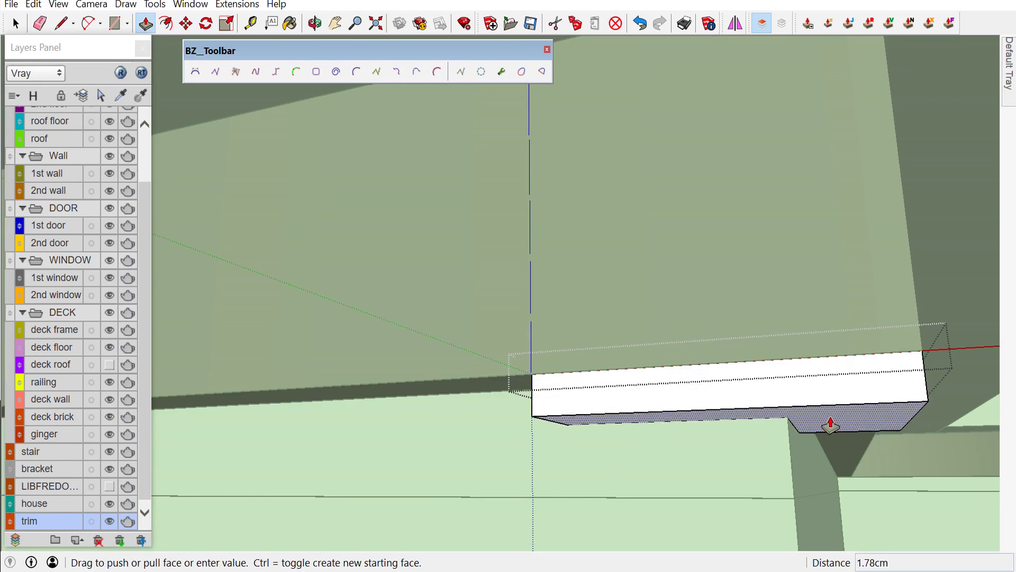
scroll(830, 423, "down", 2)
scroll(829, 425, "down", 1)
scroll(829, 425, "down", 2)
scroll(831, 427, "down", 2)
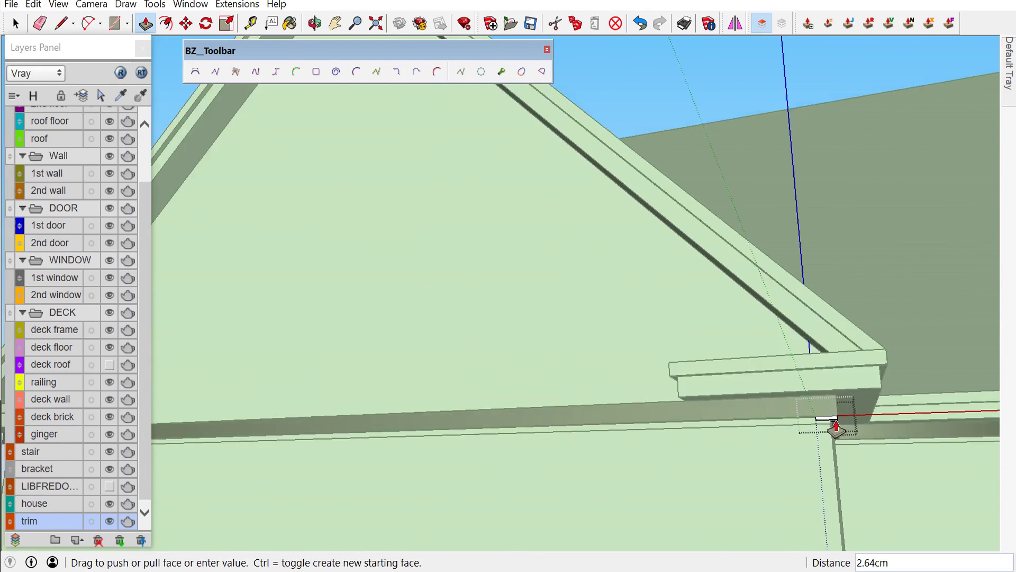
scroll(831, 429, "down", 2)
scroll(831, 430, "down", 1)
scroll(831, 430, "down", 2)
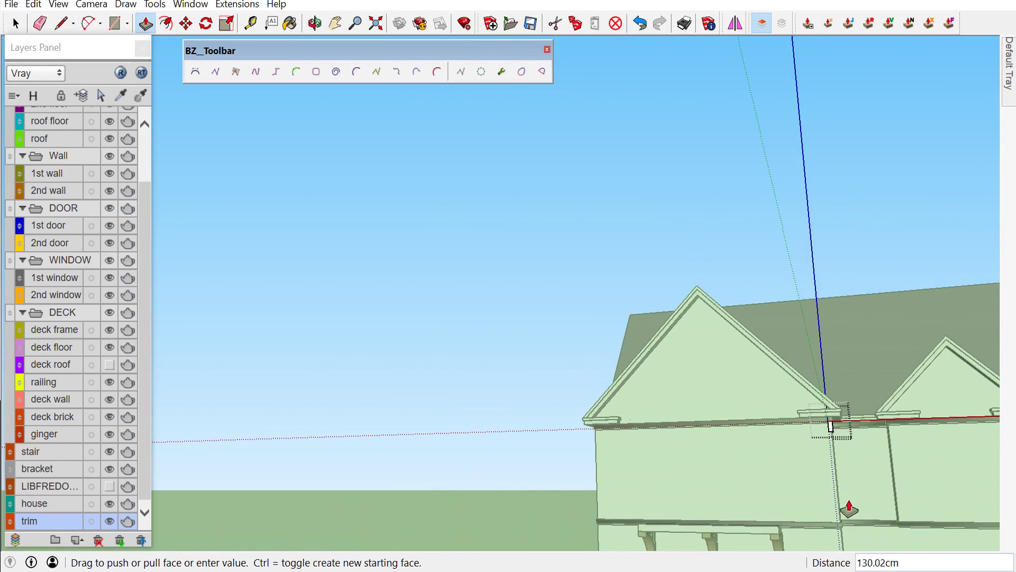
scroll(841, 503, "up", 3)
middle_click_drag(831, 524, 808, 488)
scroll(794, 482, "up", 1)
scroll(784, 479, "up", 2)
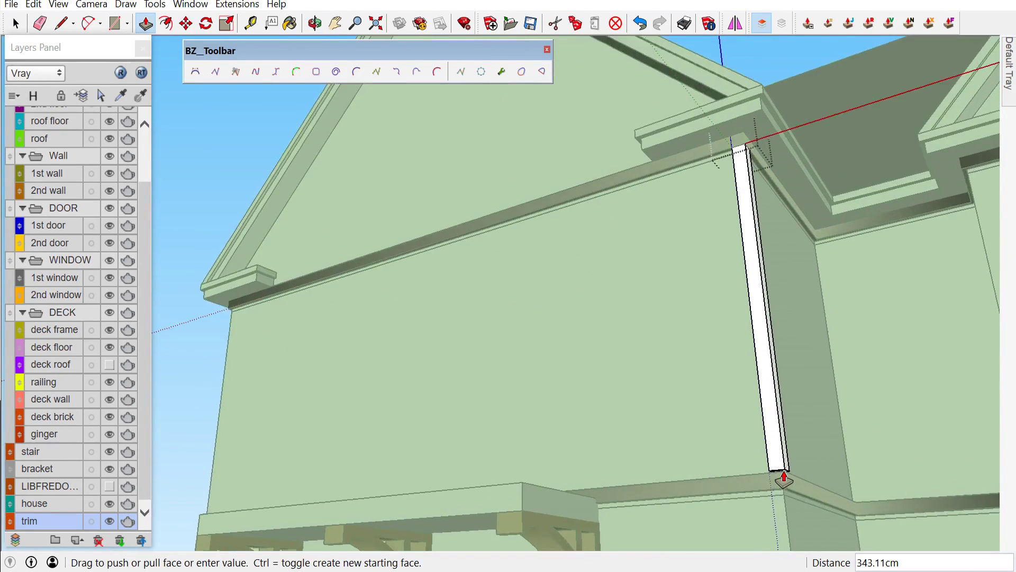
scroll(784, 482, "up", 2)
left_click(784, 483)
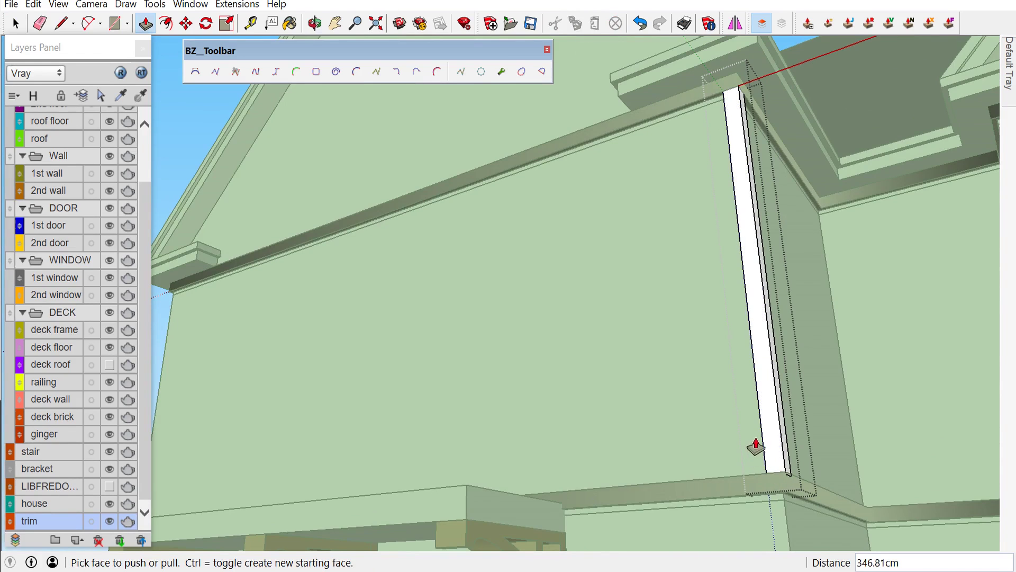
Paint the corner column with the cherry-wood material
key("b")
left_click(779, 426)
key("space")
scroll(777, 427, "down", 2)
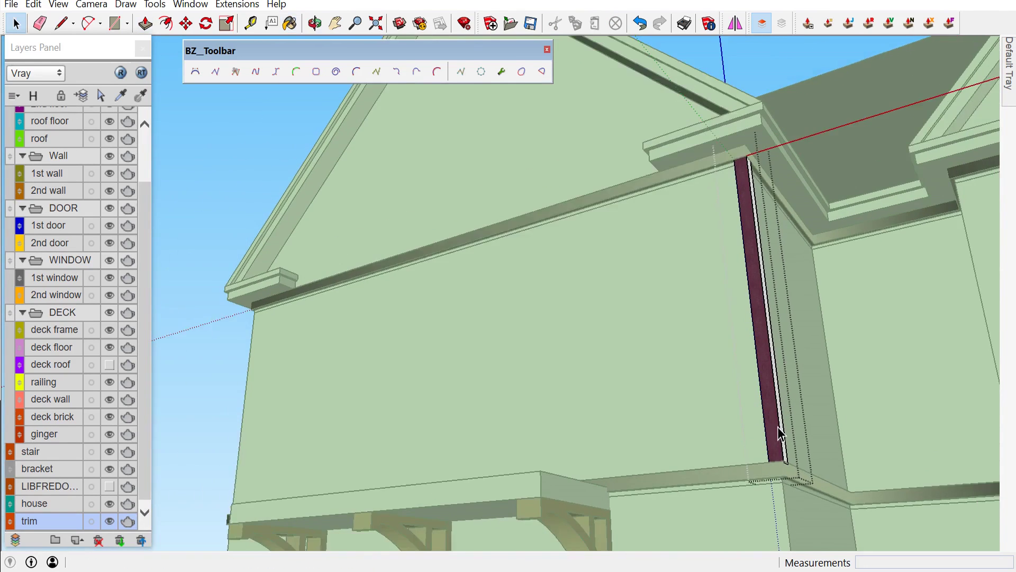
scroll(778, 426, "up", 2)
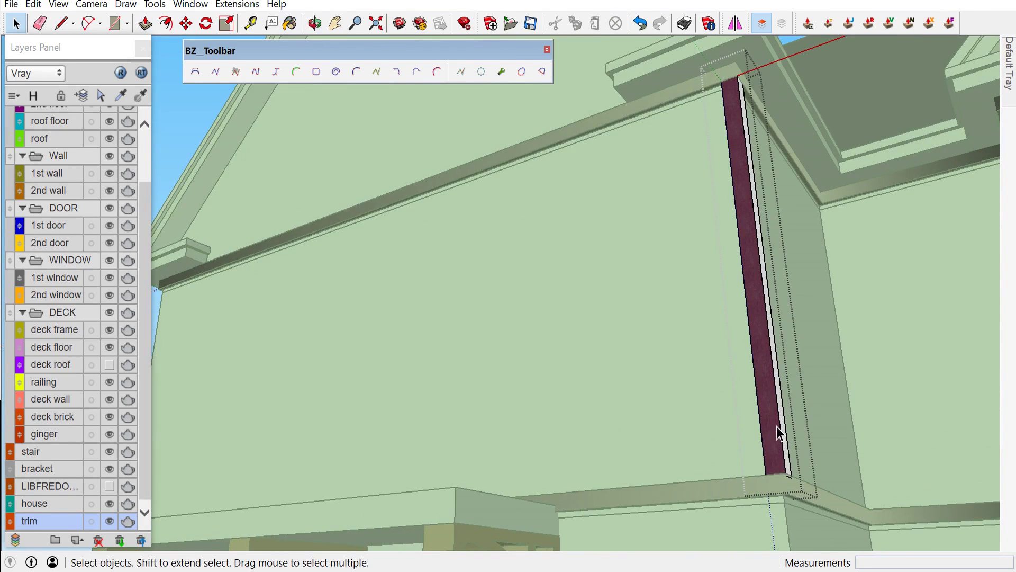
key("b")
key("shift")
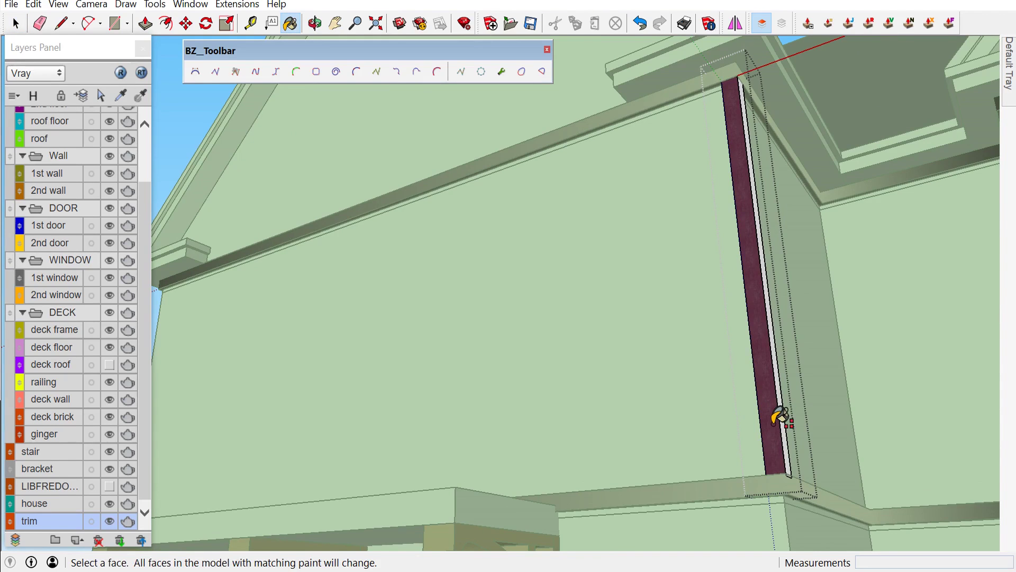
mouse_move(777, 427)
middle_mouse_down()
mouse_move(676, 446)
mouse_move(488, 333)
middle_mouse_up()
key("space")
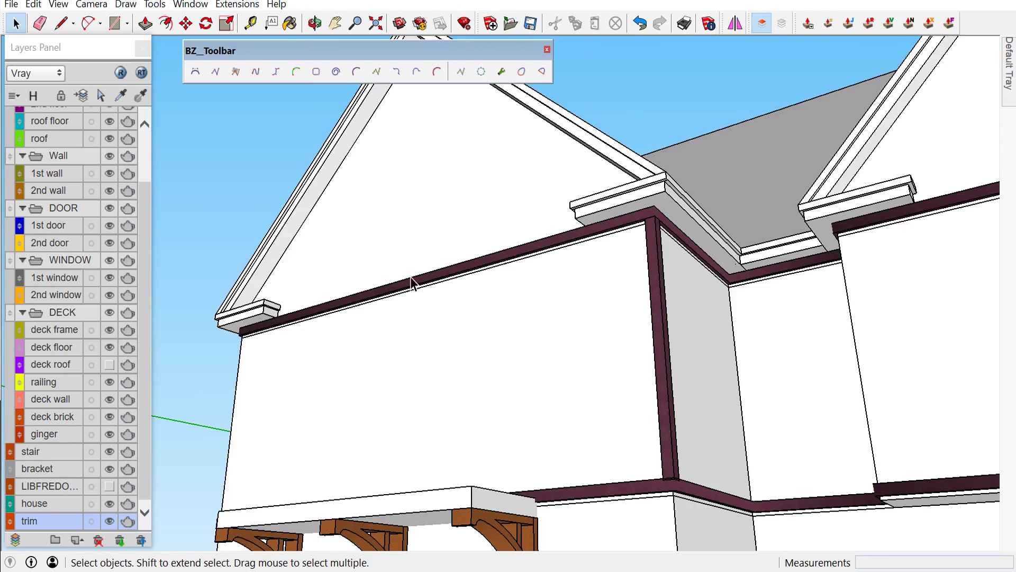
Mirror the vertical cherry trim onto the left corner of the upper wall
middle_click_drag(386, 268, 845, 373)
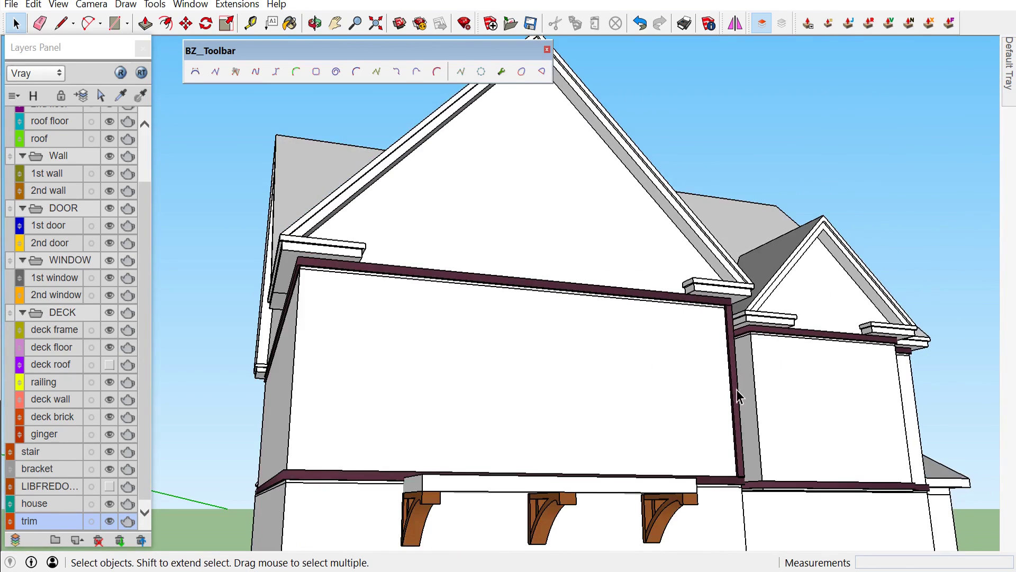
scroll(739, 397, "down", 2)
middle_click_drag(740, 397, 633, 446)
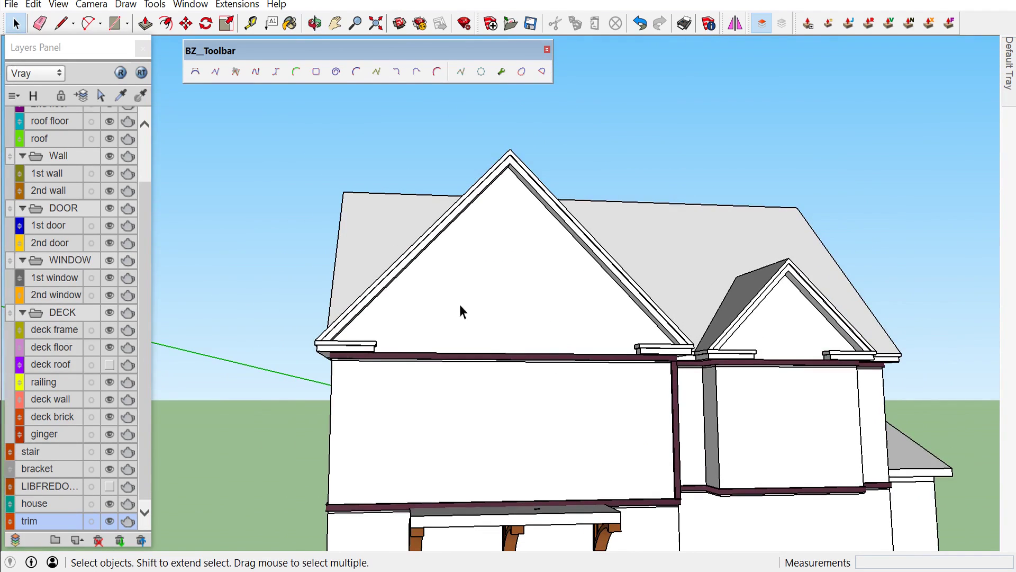
scroll(609, 318, "up", 1)
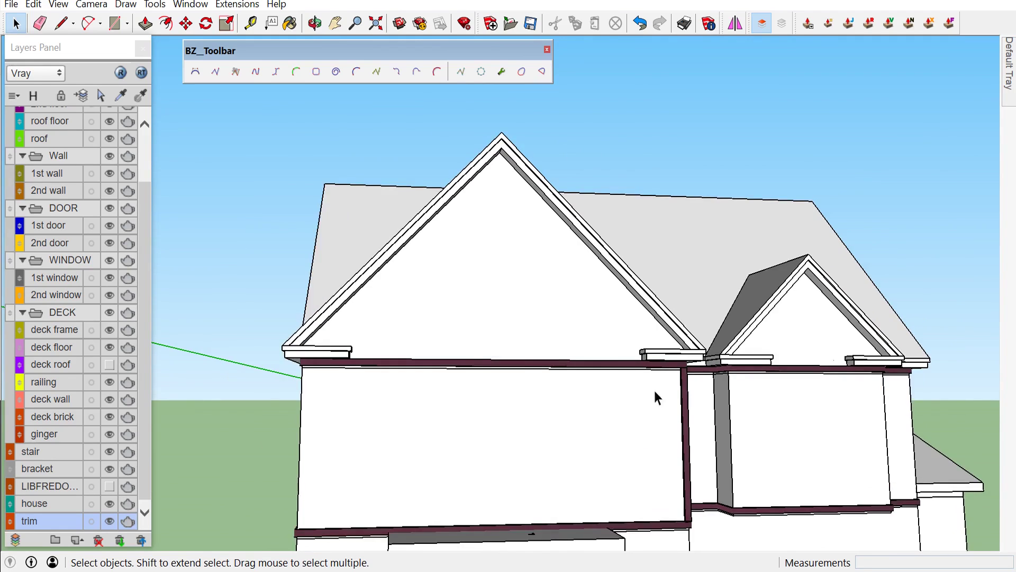
scroll(654, 390, "up", 1)
left_click(693, 417)
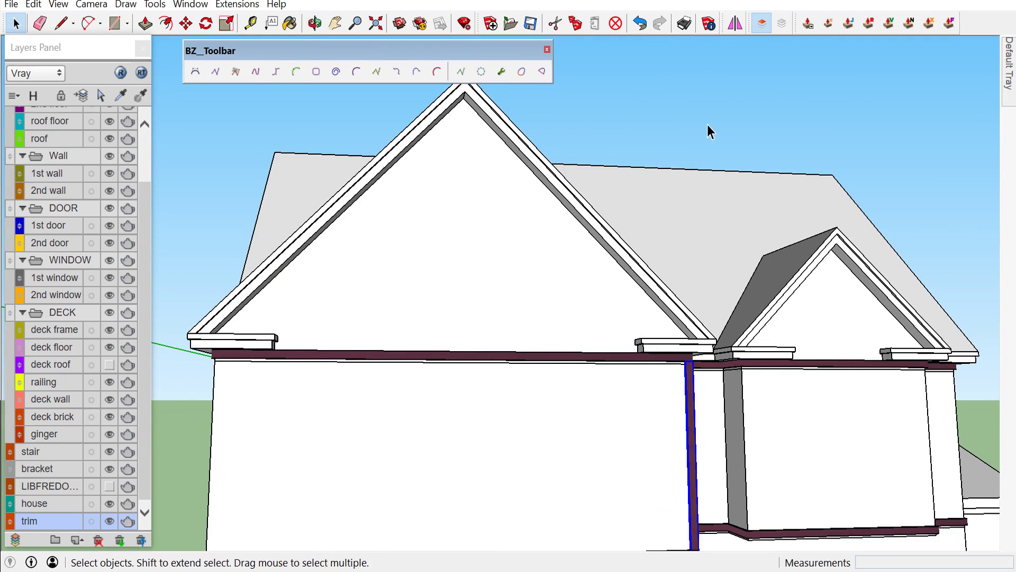
left_click(735, 23)
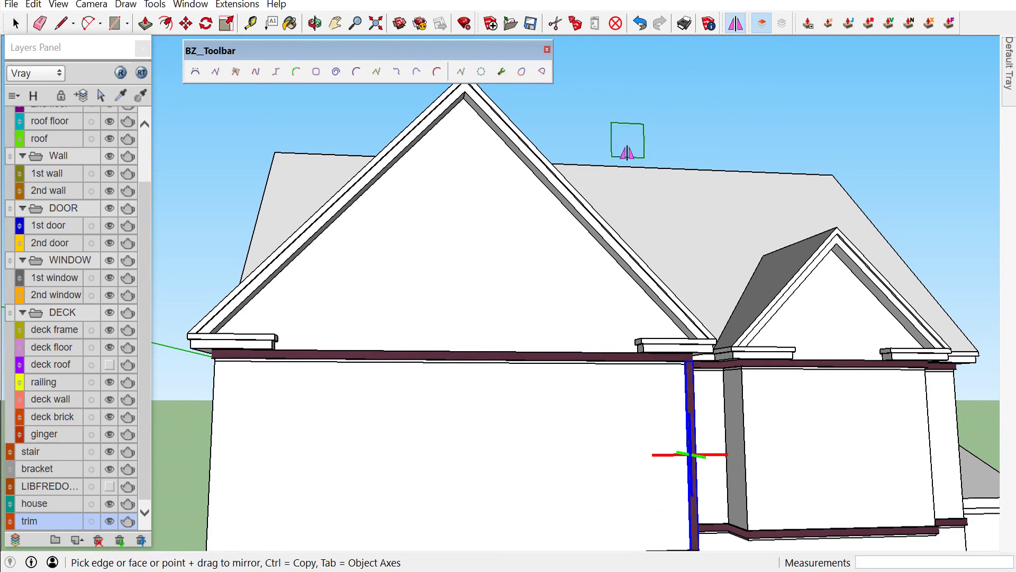
scroll(624, 159, "down", 3)
scroll(545, 129, "up", 1)
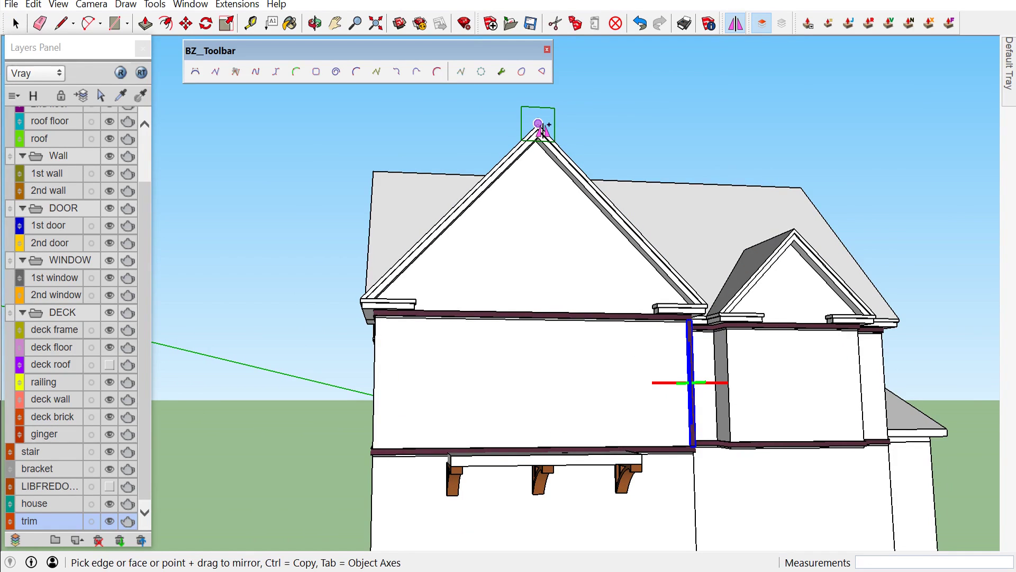
left_click(575, 134)
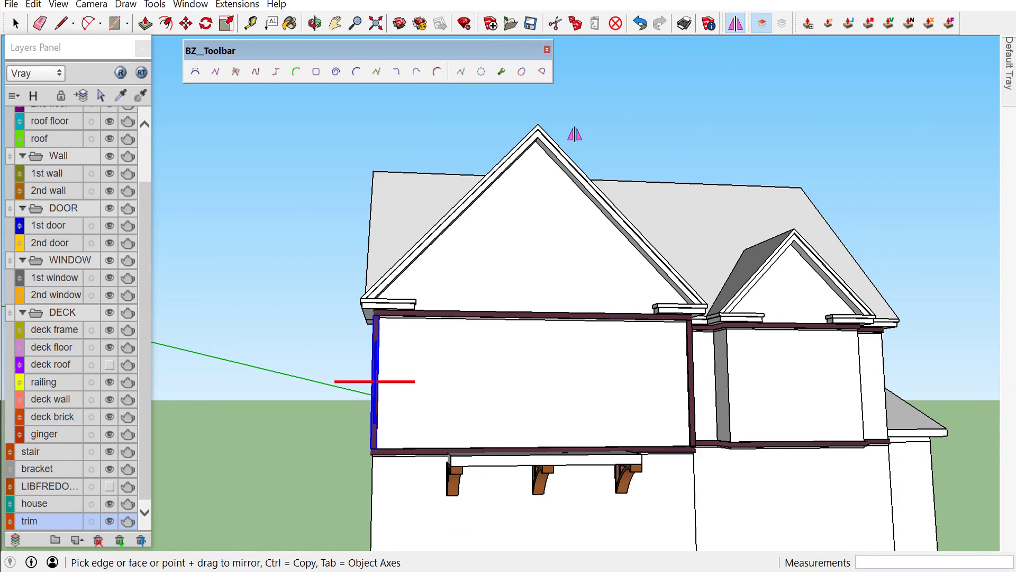
mouse_move(649, 151)
middle_mouse_down()
mouse_move(574, 265)
mouse_move(617, 249)
mouse_move(589, 345)
middle_mouse_up()
Copy the cherry corner column to the trim corner using Move with Ctrl
scroll(596, 334, "up", 3)
scroll(596, 335, "up", 3)
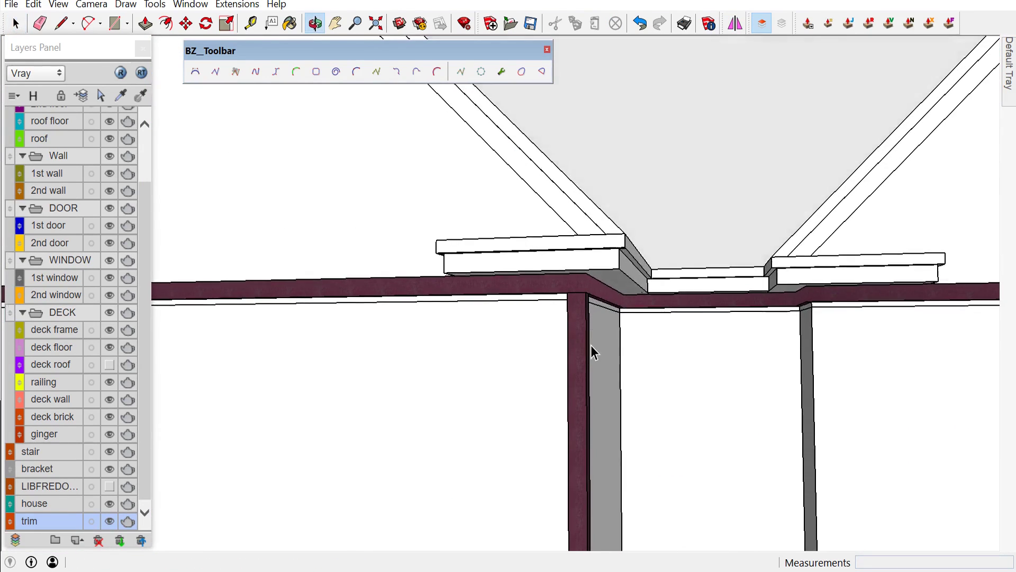
scroll(591, 345, "down", 3)
scroll(591, 345, "down", 3)
scroll(591, 346, "up", 3)
scroll(612, 320, "up", 1)
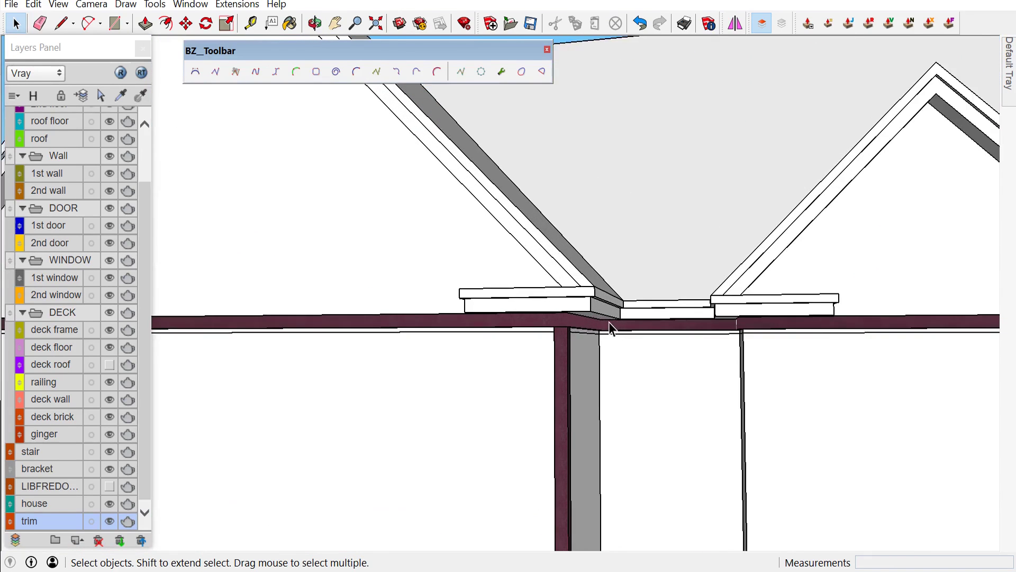
scroll(603, 323, "up", 1)
key("m")
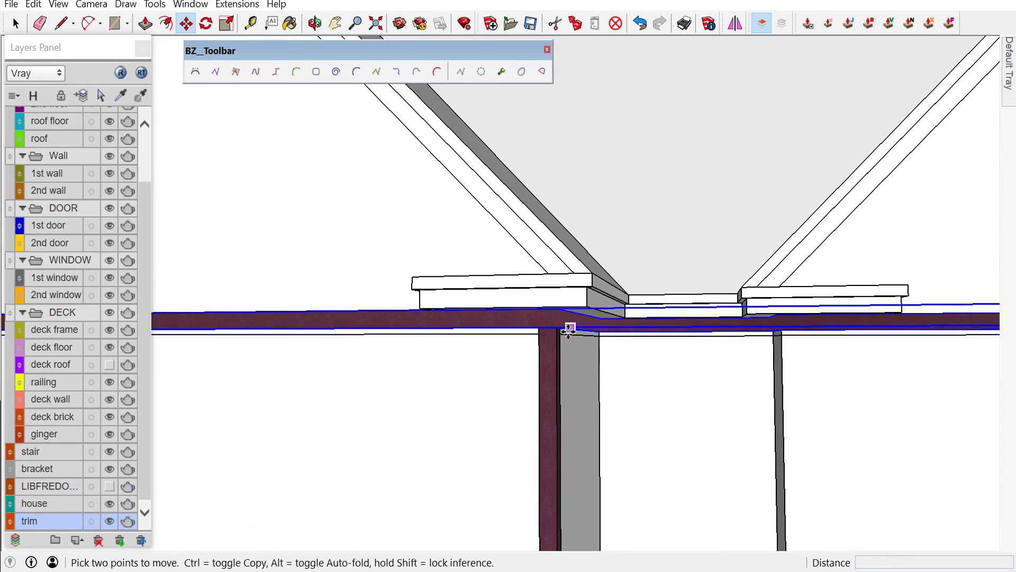
scroll(556, 327, "up", 1)
scroll(561, 270, "up", 1)
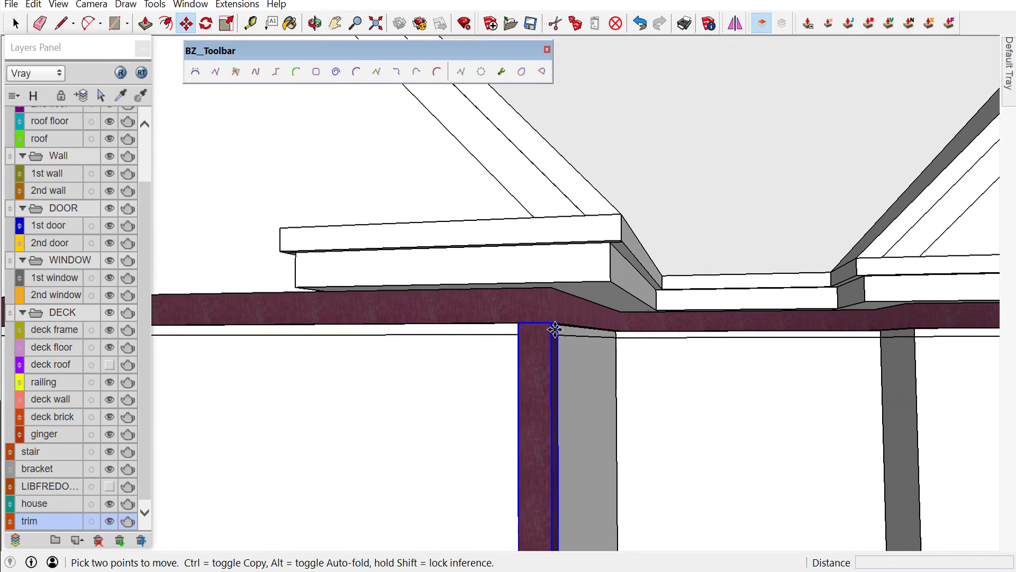
left_click(555, 329)
key("ctrl")
scroll(556, 325, "down", 1)
scroll(551, 345, "down", 2)
scroll(561, 340, "down", 2)
scroll(560, 341, "down", 1)
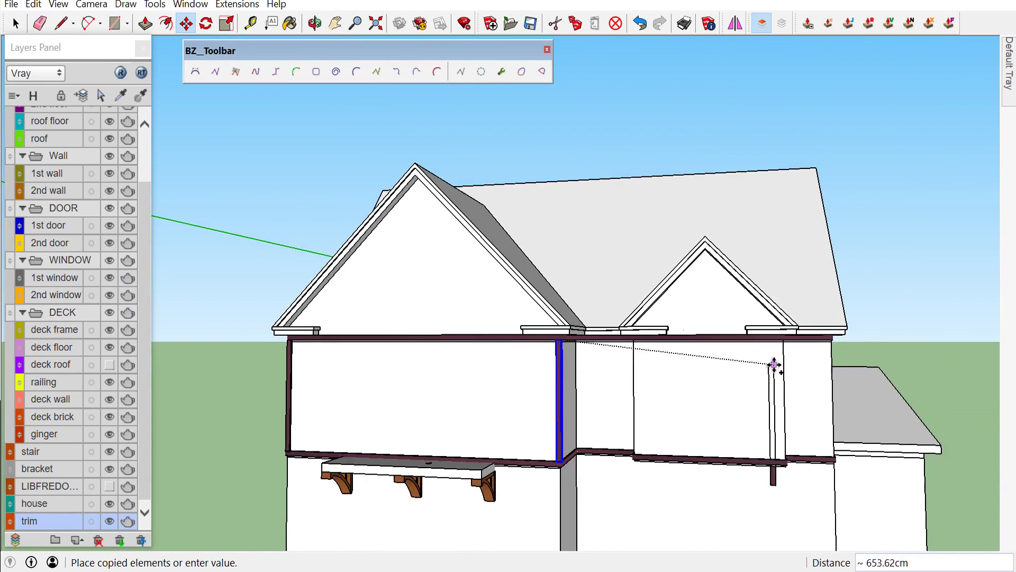
scroll(781, 362, "up", 1)
scroll(789, 354, "up", 2)
scroll(792, 344, "up", 1)
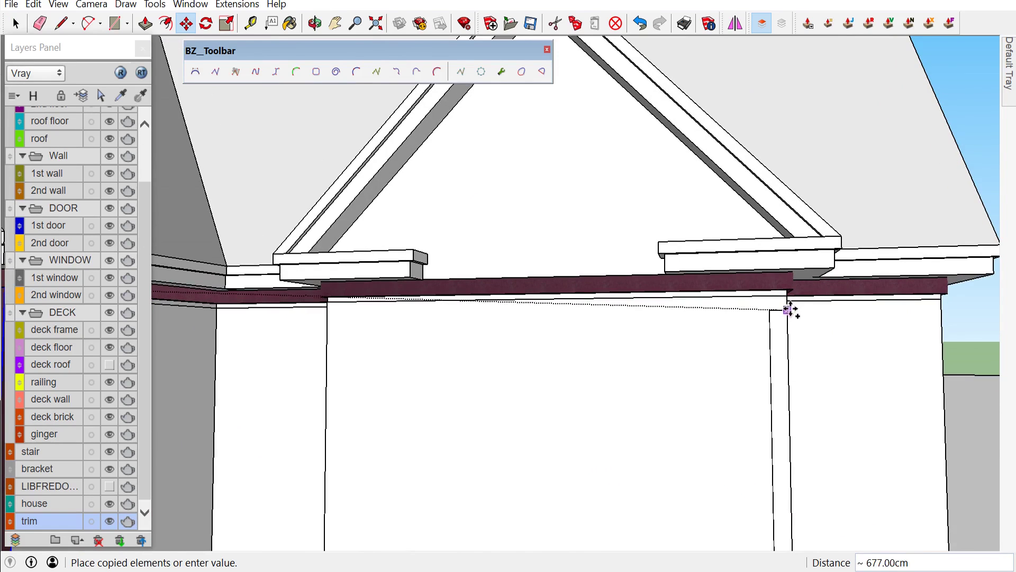
scroll(790, 291, "up", 1)
scroll(790, 289, "up", 1)
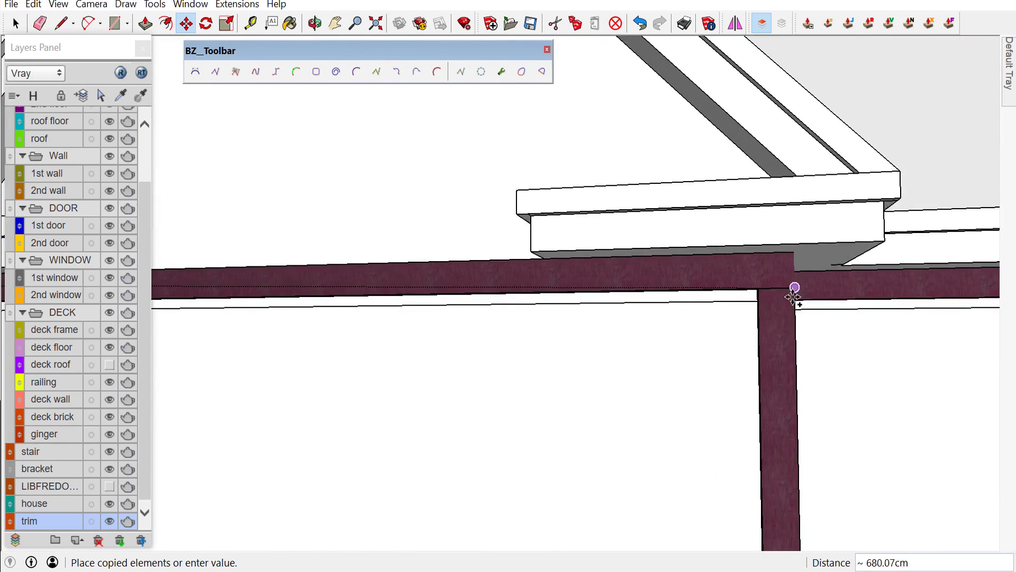
scroll(790, 289, "up", 1)
left_click(792, 288)
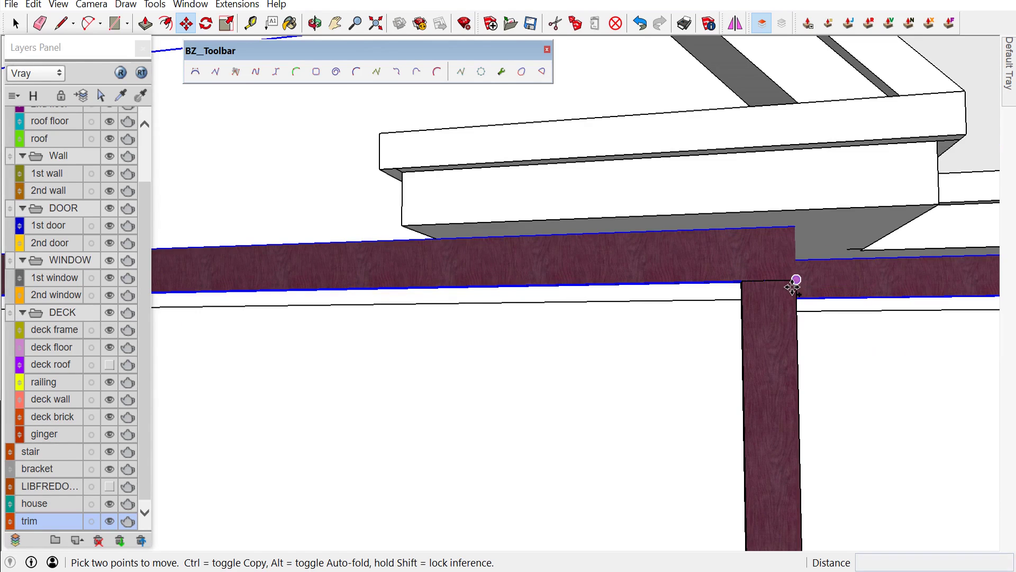
Start another move from the trim endpoint, then cancel it and the Rotate tool
left_click(791, 287)
scroll(810, 318, "down", 2)
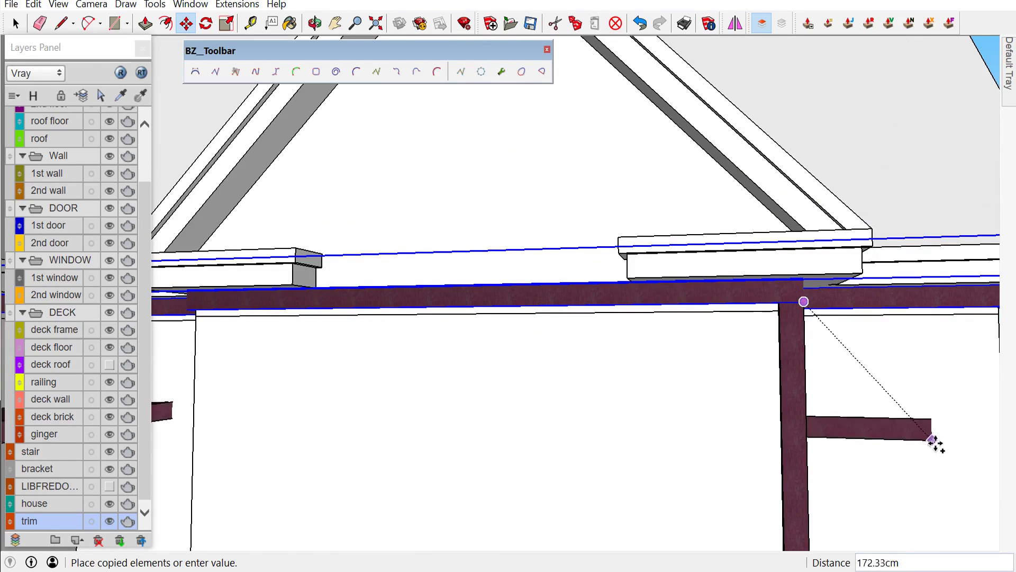
key("Escape")
key("q")
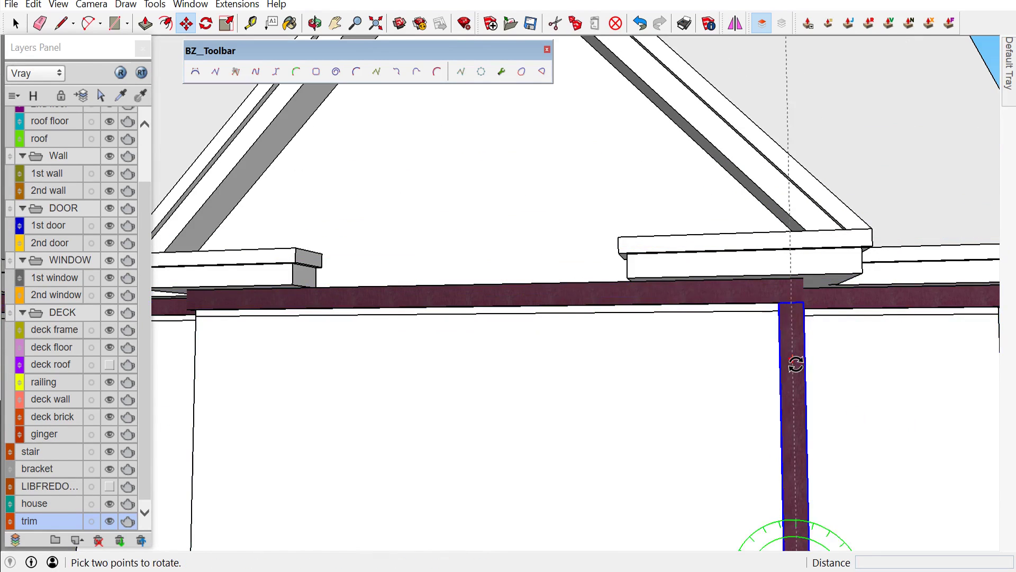
key("space")
scroll(801, 324, "up", 2)
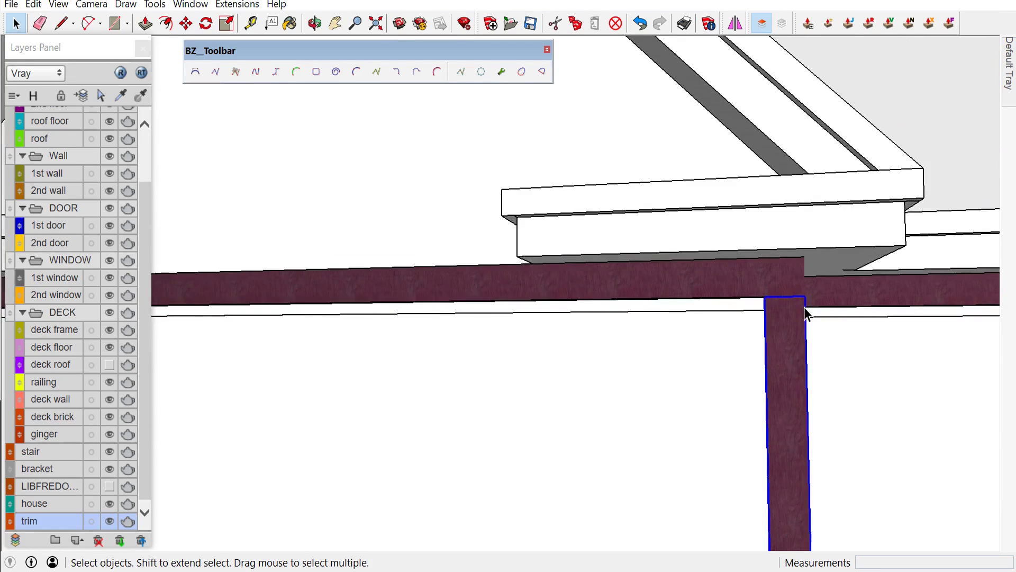
scroll(805, 312, "up", 2)
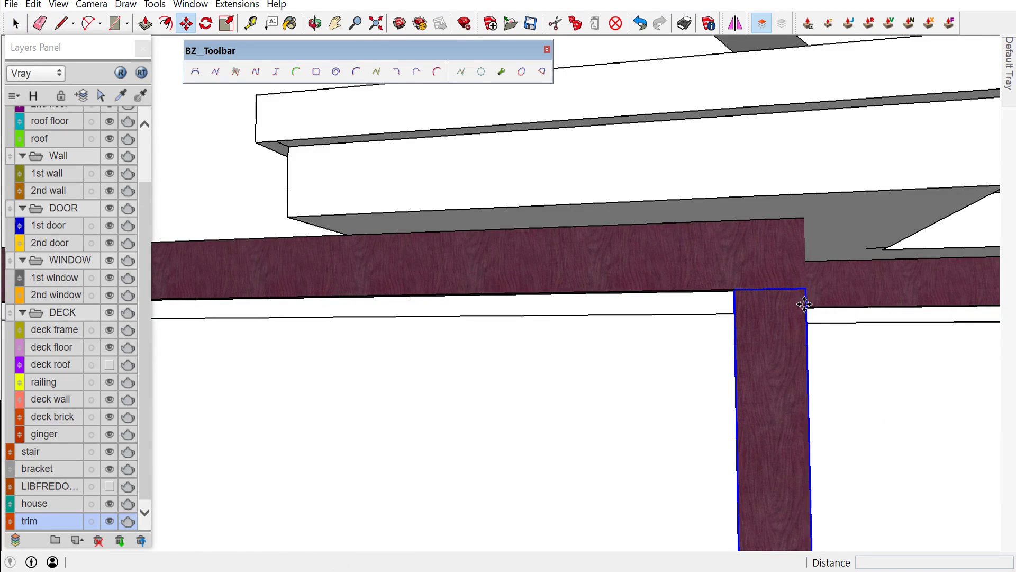
Copy the corner trim to the eave beam's end at the far wall corner
left_click(803, 297)
scroll(794, 291, "down", 2)
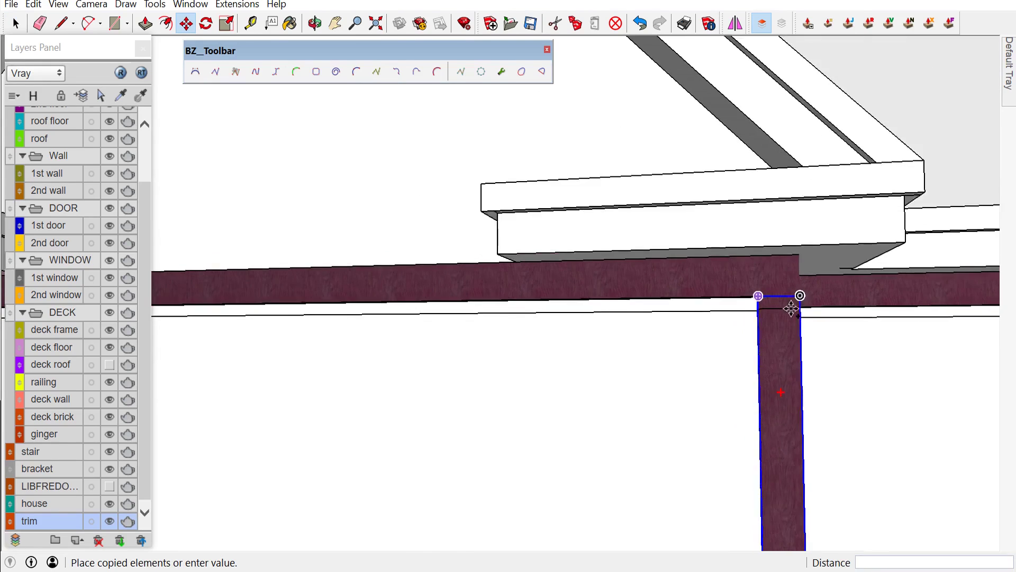
scroll(795, 299, "down", 2)
scroll(804, 318, "down", 3)
middle_click_drag(813, 329, 828, 353)
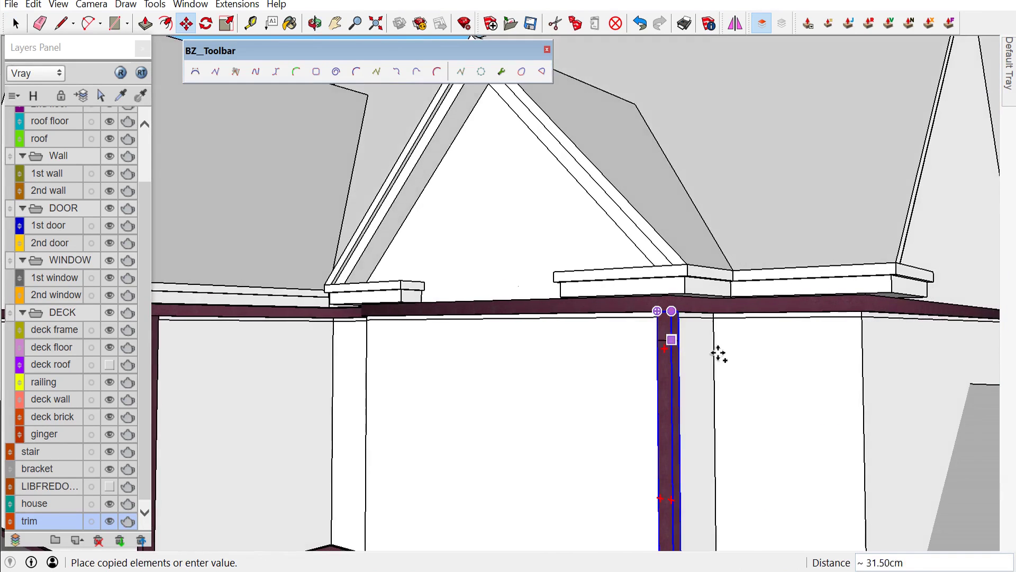
scroll(873, 307, "up", 1)
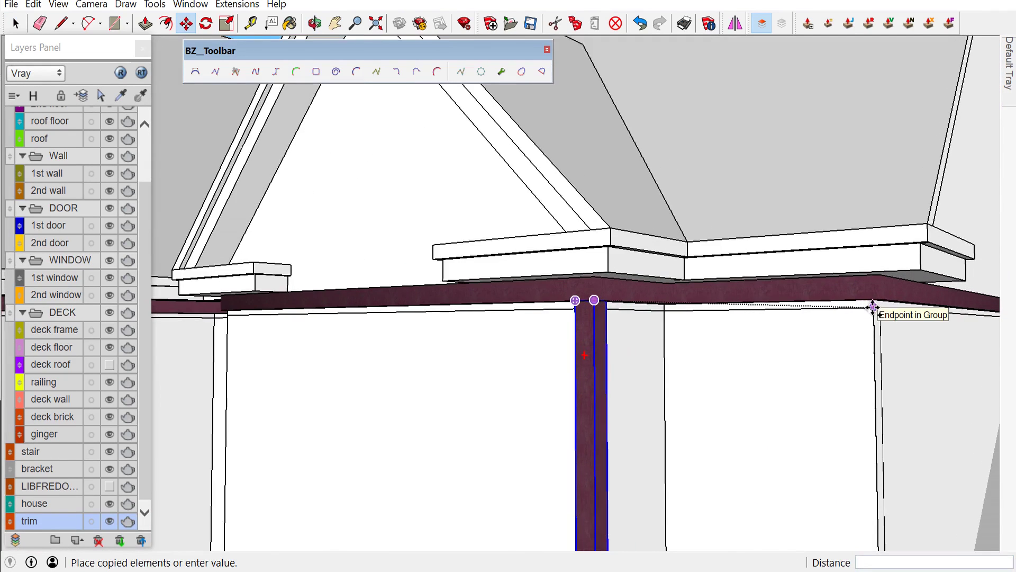
scroll(874, 305, "up", 1)
left_click(873, 296)
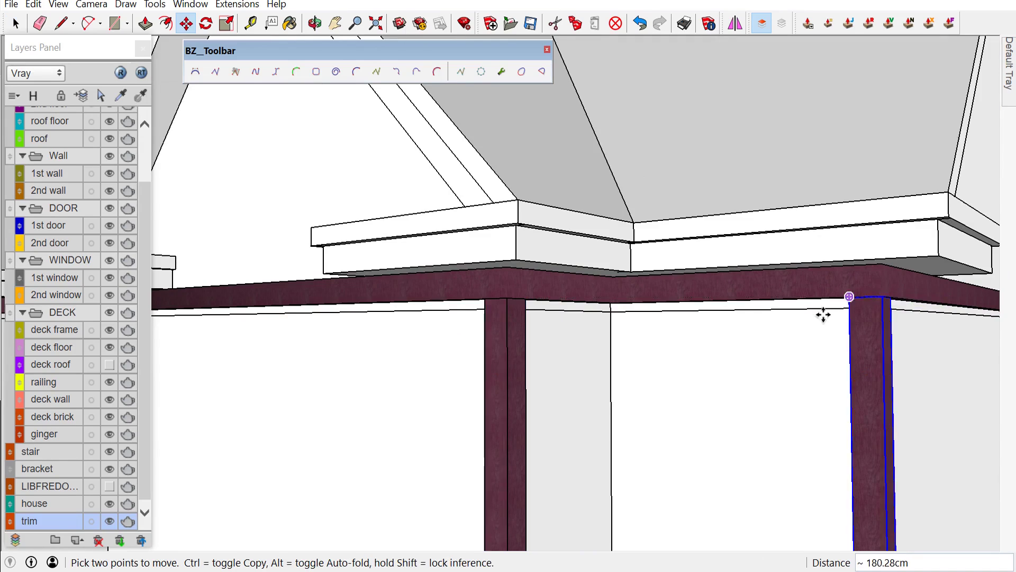
scroll(824, 317, "down", 3)
scroll(847, 360, "down", 3)
scroll(874, 370, "down", 1)
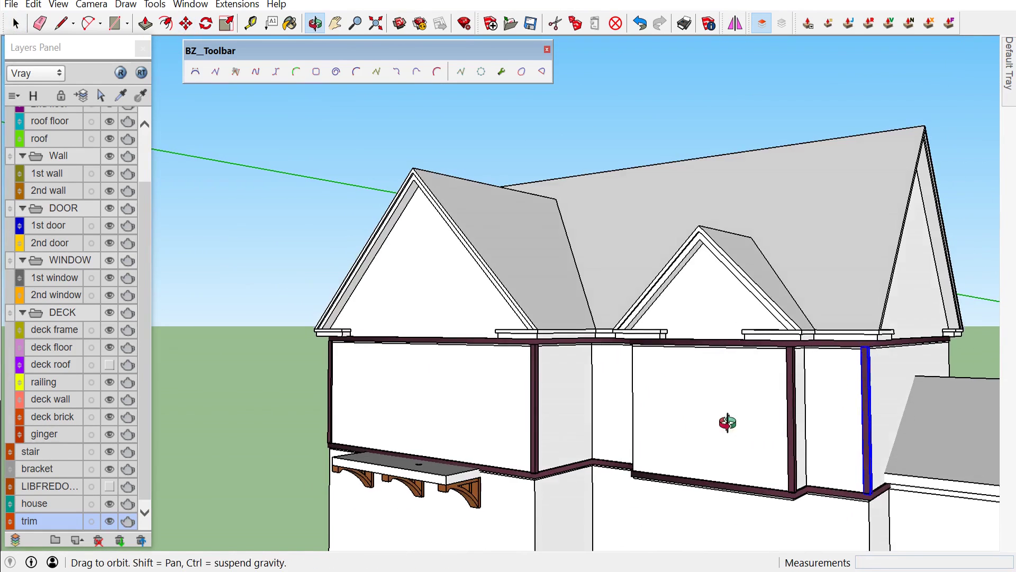
Finish the previous move and orbit and zoom to face the upper side wall
middle_click_drag(876, 375, 805, 409)
key("space")
scroll(579, 358, "up", 1)
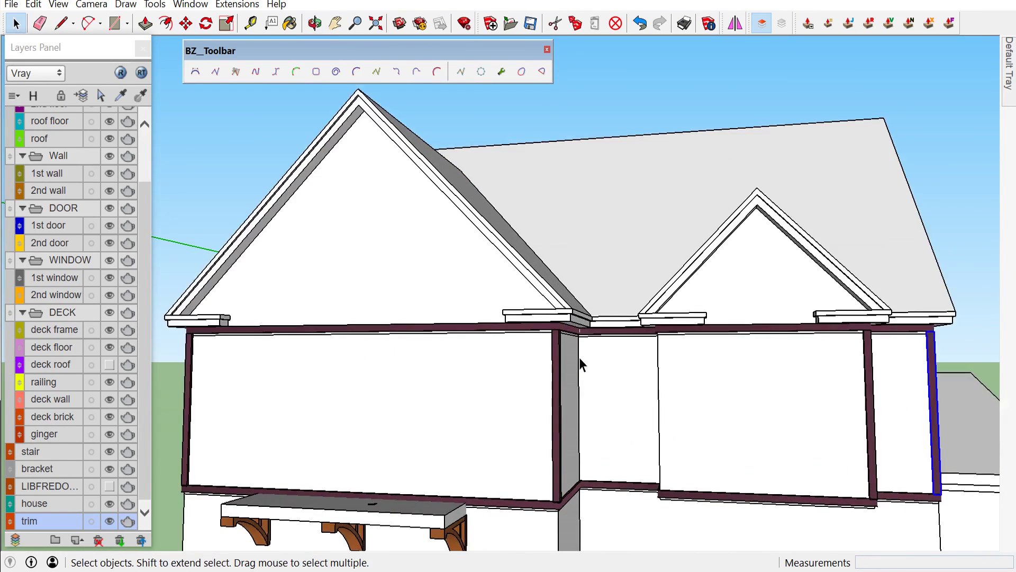
scroll(558, 346, "up", 2)
scroll(554, 346, "up", 1)
scroll(554, 349, "up", 1)
scroll(555, 355, "down", 2)
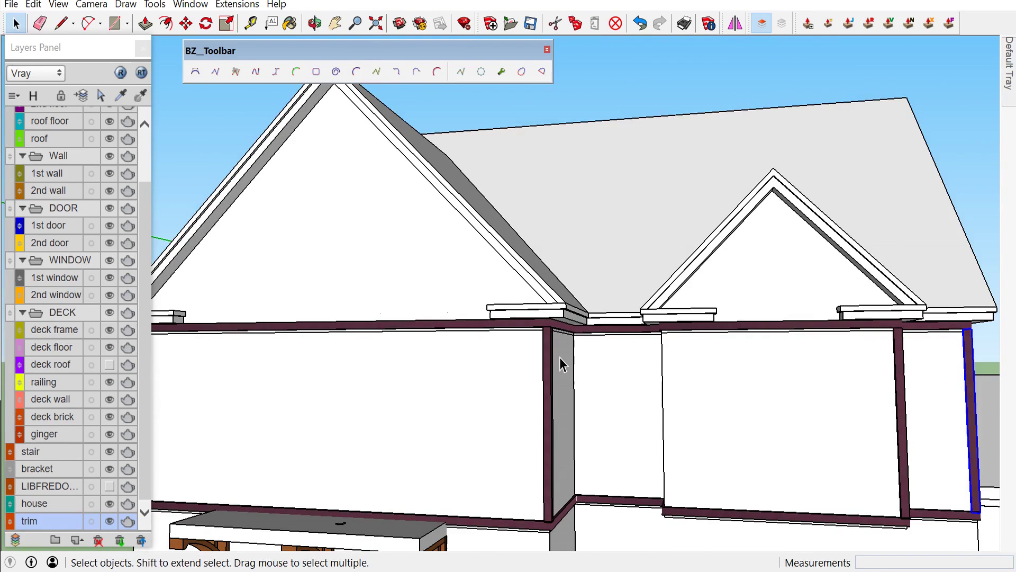
scroll(562, 365, "down", 3)
mouse_move(563, 361)
middle_mouse_down()
mouse_move(669, 379)
mouse_move(390, 415)
middle_mouse_up()
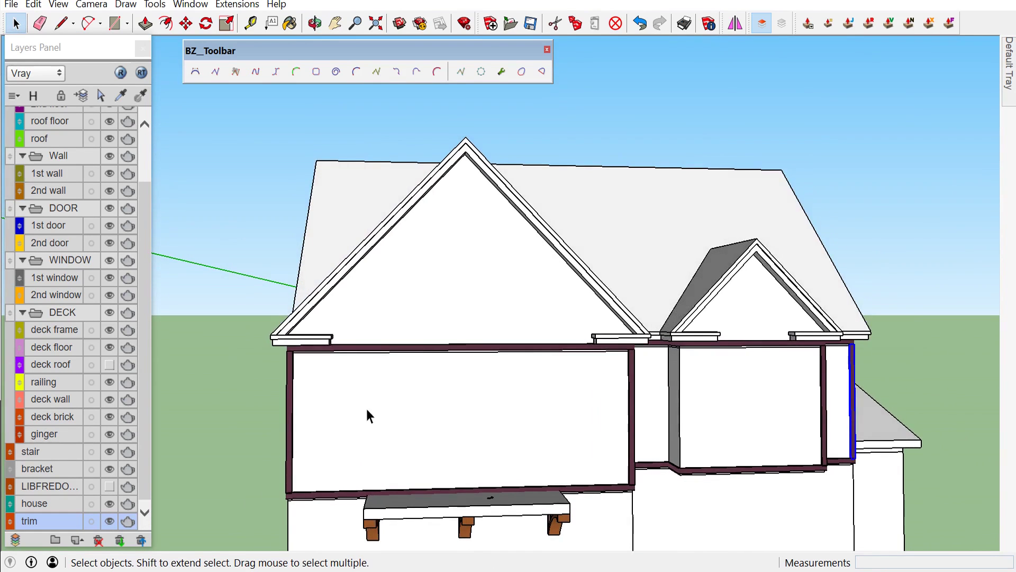
scroll(302, 383, "up", 3)
scroll(301, 383, "up", 1)
scroll(253, 350, "up", 2)
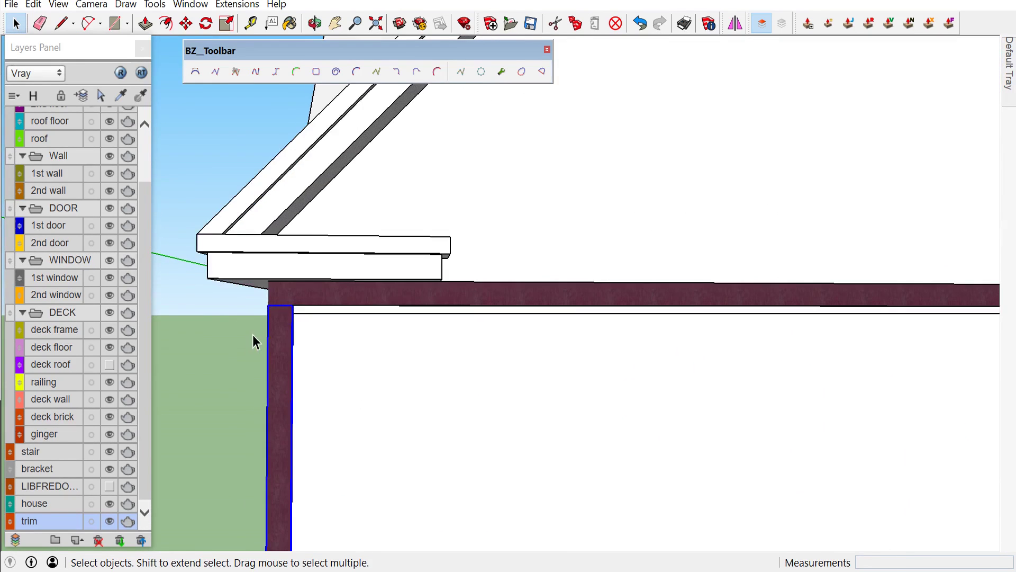
scroll(254, 338, "up", 3)
Copy the cherry corner trim from its top corner to the inner corner beside the middle post
key("m")
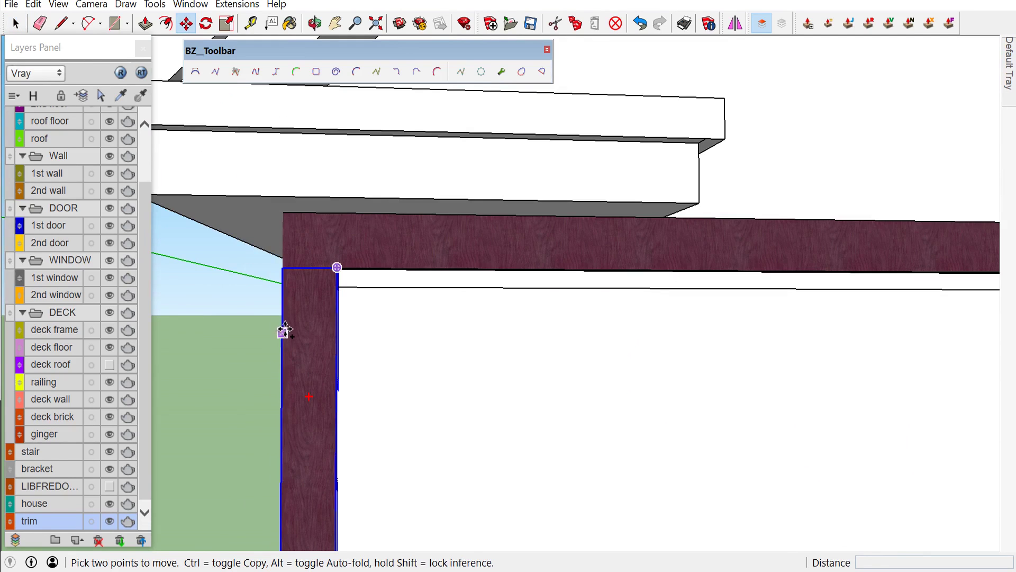
left_click(283, 268)
key("ctrl")
scroll(402, 297, "down", 1)
scroll(408, 290, "down", 2)
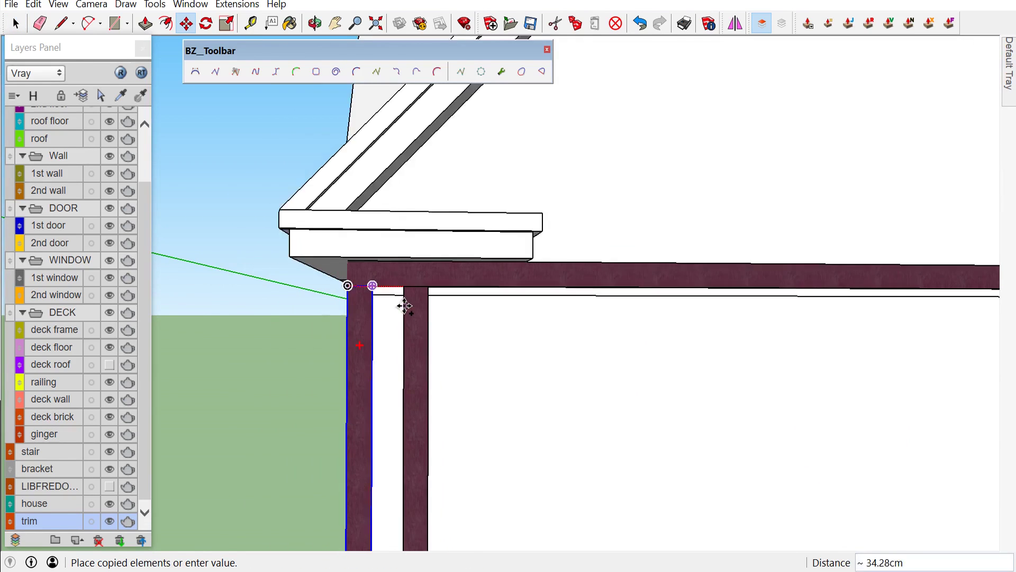
scroll(416, 320, "down", 2)
scroll(429, 332, "down", 2)
scroll(426, 329, "down", 1)
scroll(582, 318, "up", 2)
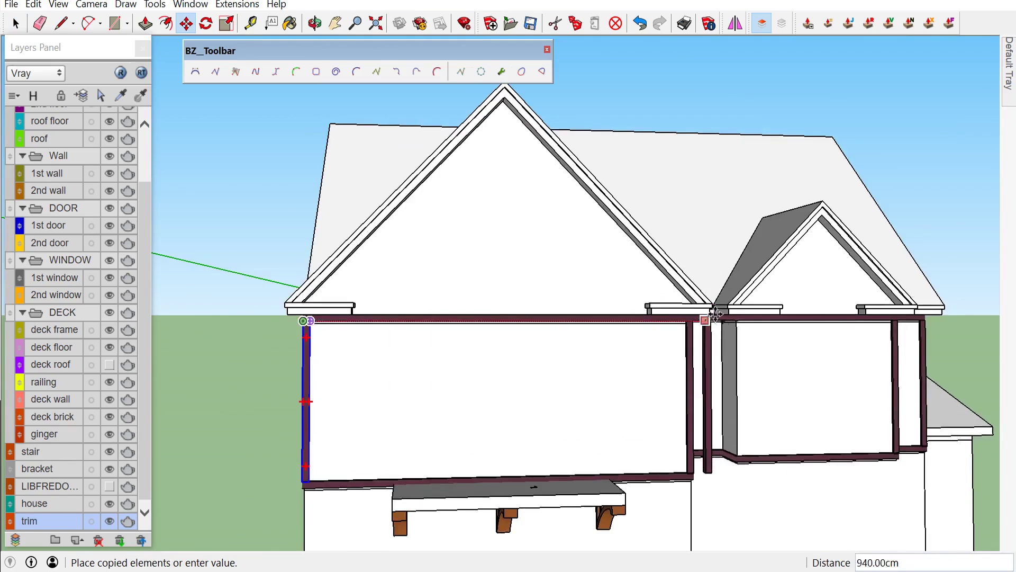
scroll(727, 324, "up", 3)
scroll(731, 332, "up", 2)
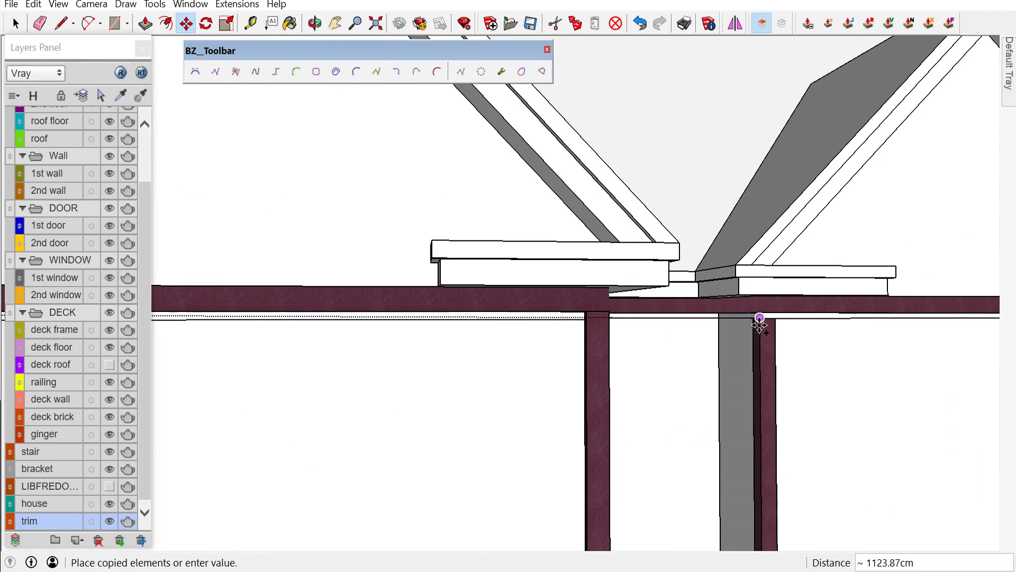
scroll(759, 313, "up", 1)
scroll(757, 314, "up", 2)
scroll(755, 318, "up", 1)
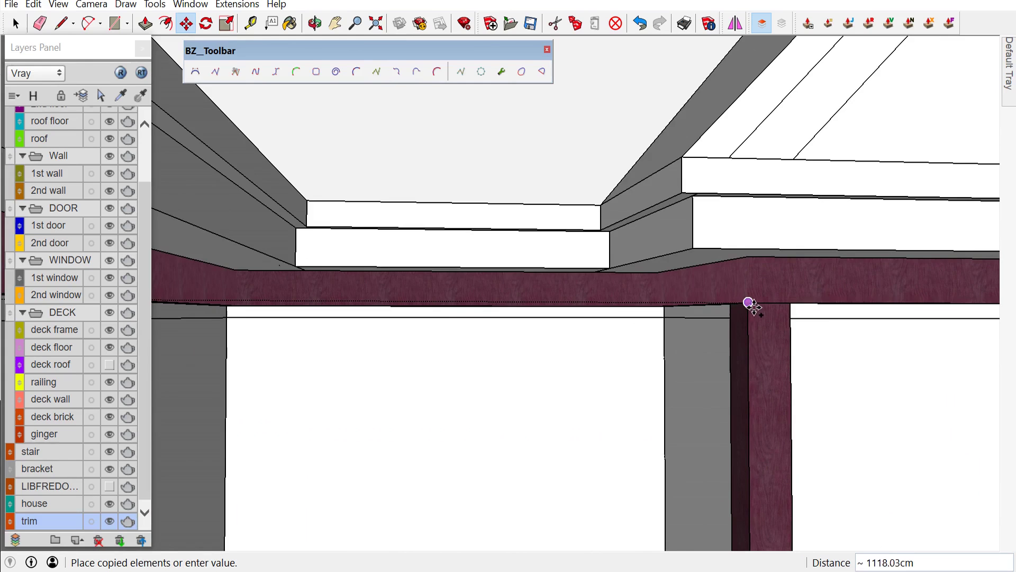
scroll(747, 301, "up", 1)
scroll(746, 300, "up", 1)
scroll(744, 299, "up", 1)
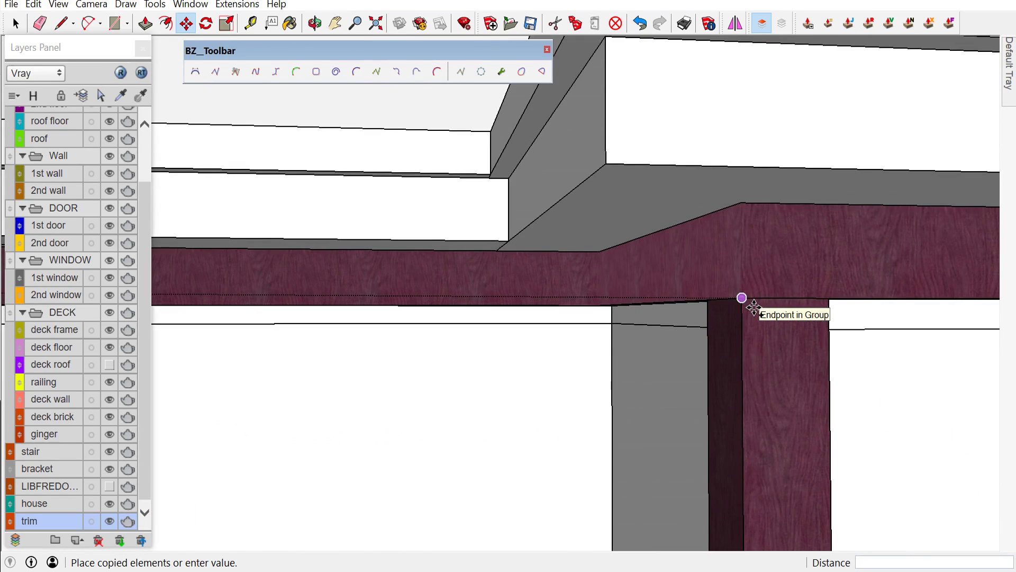
left_click(744, 299)
scroll(683, 352, "down", 1)
key("space")
scroll(676, 358, "down", 3)
scroll(674, 358, "down", 1)
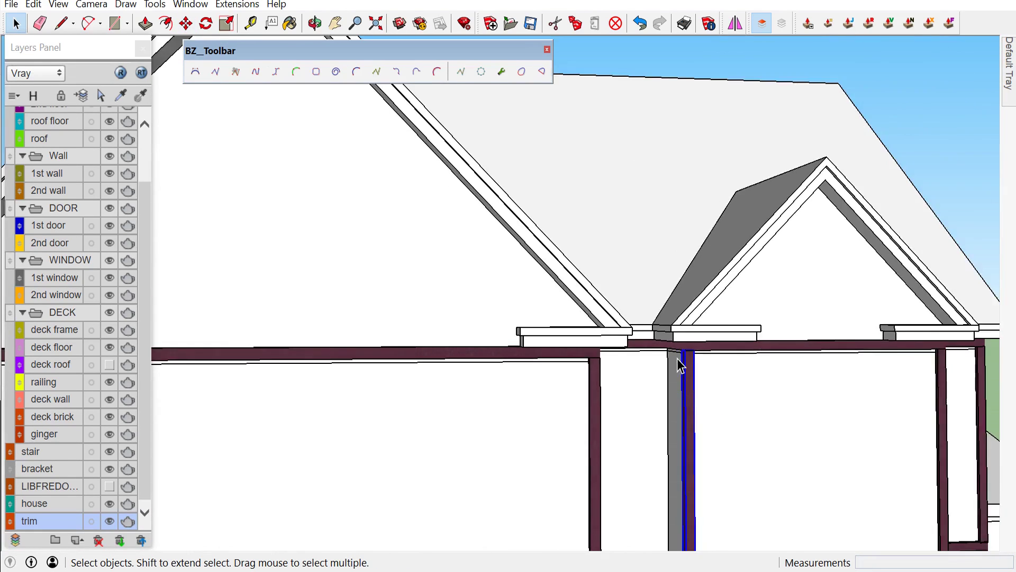
scroll(681, 364, "down", 2)
Select another corner trim post and start moving it, then cancel the move
middle_click_drag(685, 414, 521, 385)
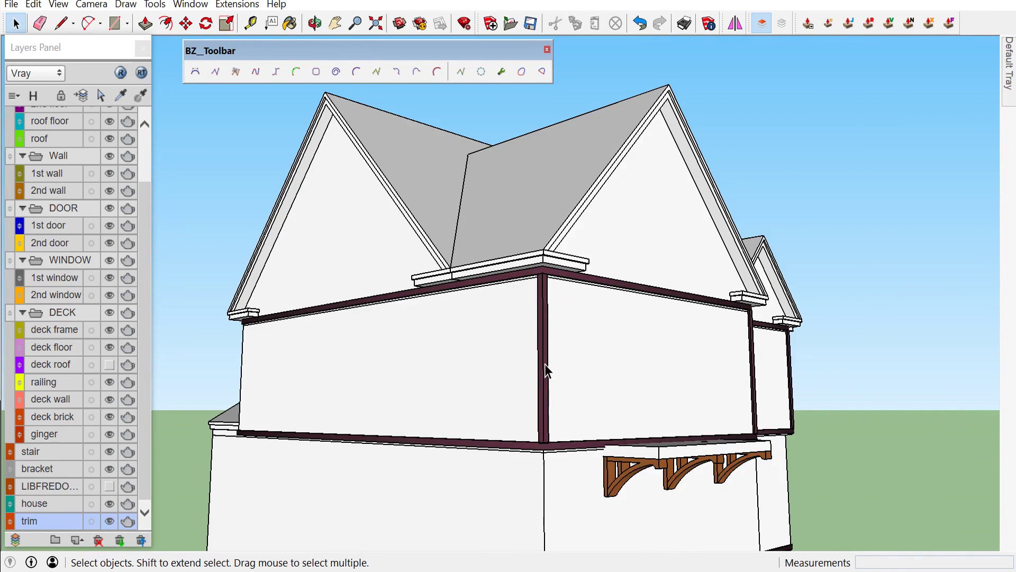
left_click(546, 368)
scroll(514, 305, "up", 1)
scroll(514, 305, "up", 2)
scroll(560, 257, "up", 2)
scroll(557, 260, "up", 1)
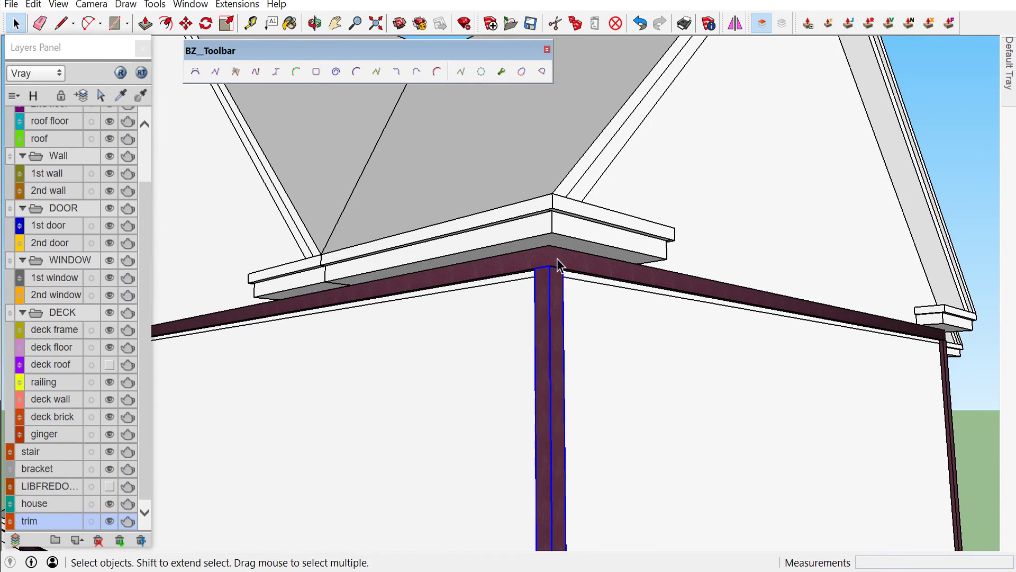
key("m")
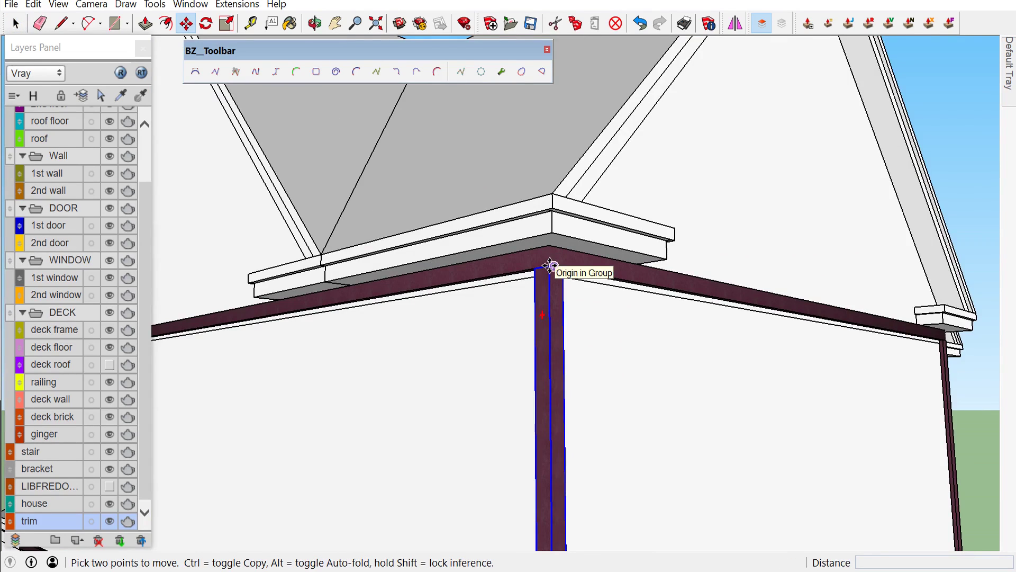
scroll(550, 265, "up", 1)
scroll(555, 272, "up", 1)
scroll(547, 288, "up", 1)
scroll(547, 287, "up", 1)
scroll(547, 286, "down", 3)
scroll(582, 317, "down", 2)
scroll(659, 429, "down", 1)
mouse_move(658, 429)
middle_mouse_down()
mouse_move(567, 375)
mouse_move(460, 358)
mouse_move(520, 379)
mouse_move(364, 381)
middle_mouse_up()
scroll(507, 361, "up", 2)
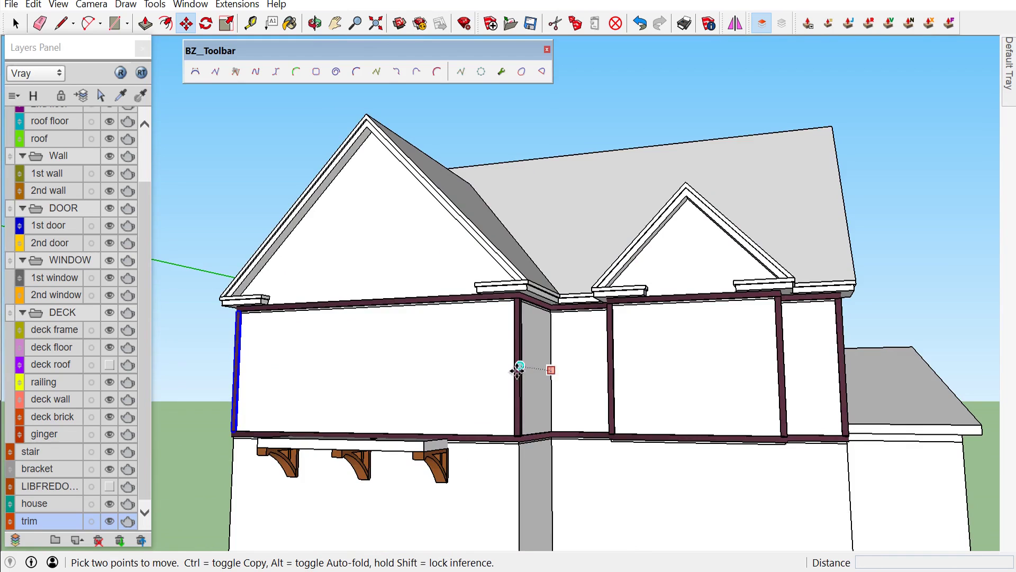
key("space")
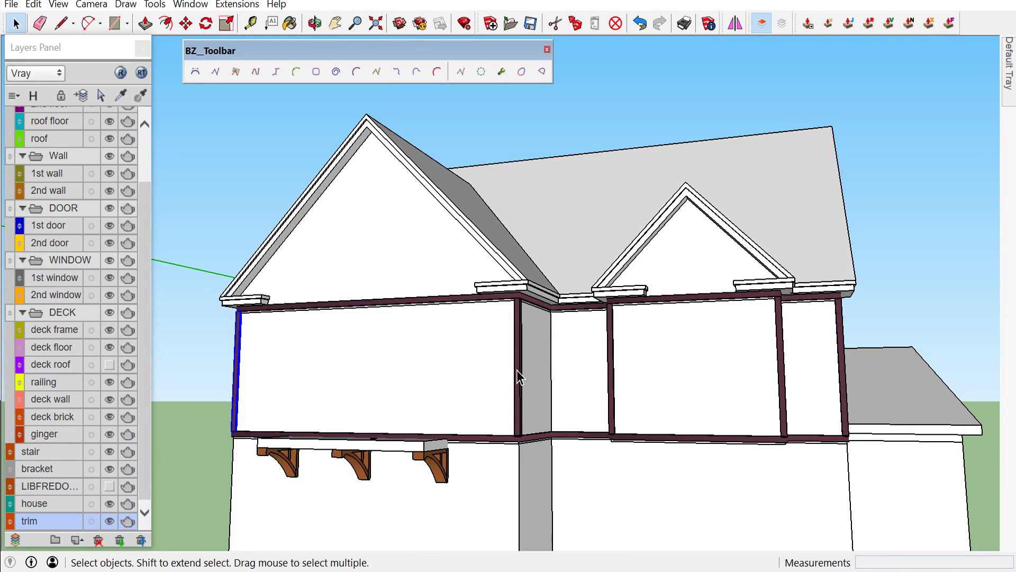
Orbit to another side and add the right corner trim post to the selection
scroll(536, 380, "down", 2)
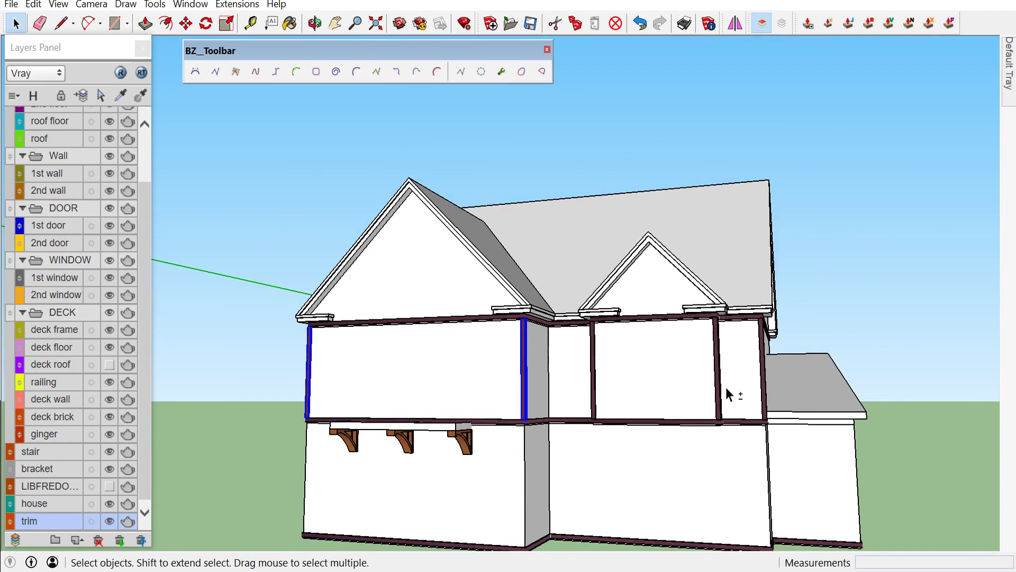
scroll(726, 387, "up", 1)
scroll(727, 386, "down", 1)
middle_click_drag(753, 386, 697, 390)
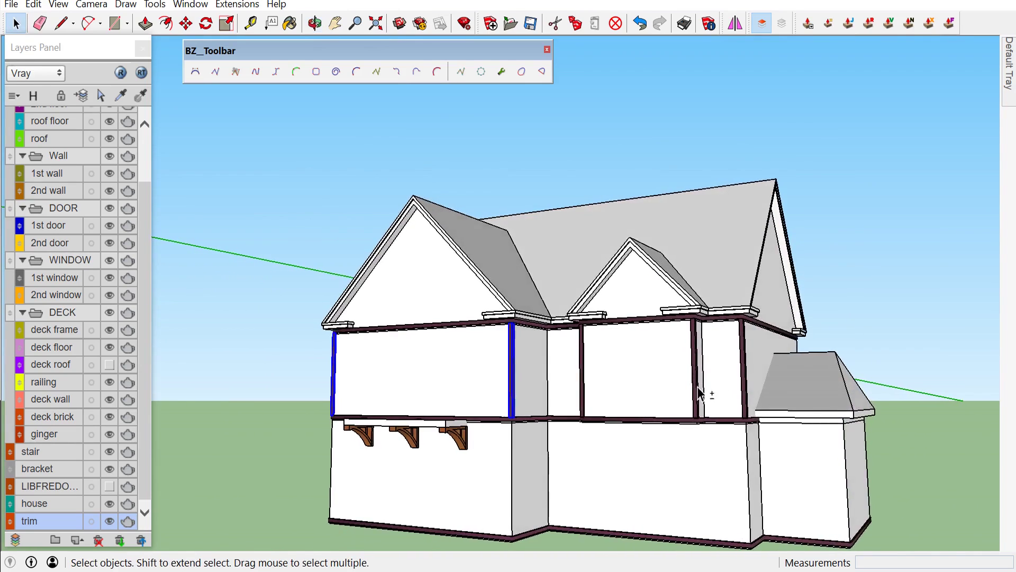
scroll(752, 391, "up", 2)
left_click(745, 383, "shift")
scroll(749, 383, "down", 1)
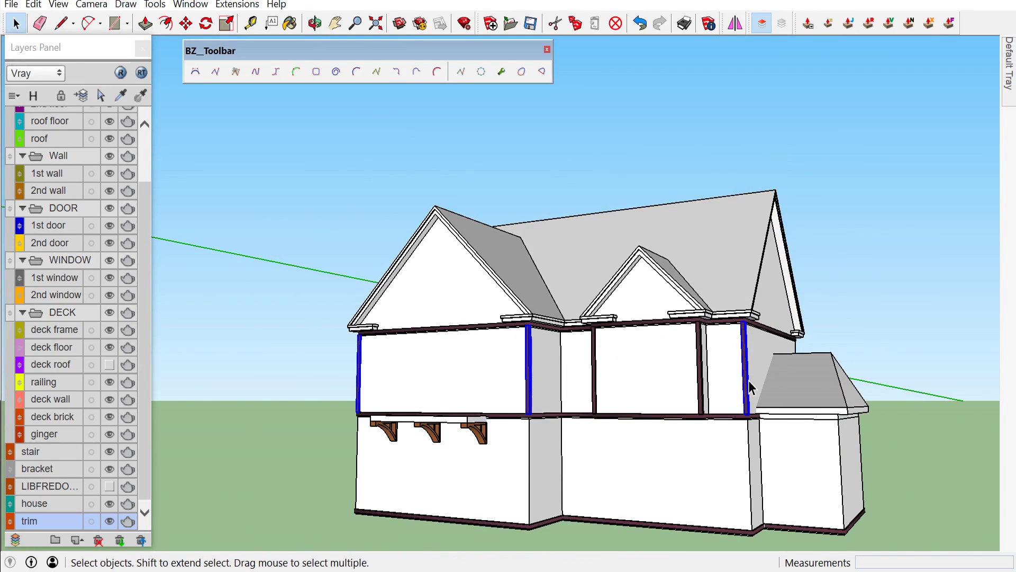
scroll(755, 348, "up", 1)
scroll(752, 344, "up", 2)
scroll(749, 339, "up", 2)
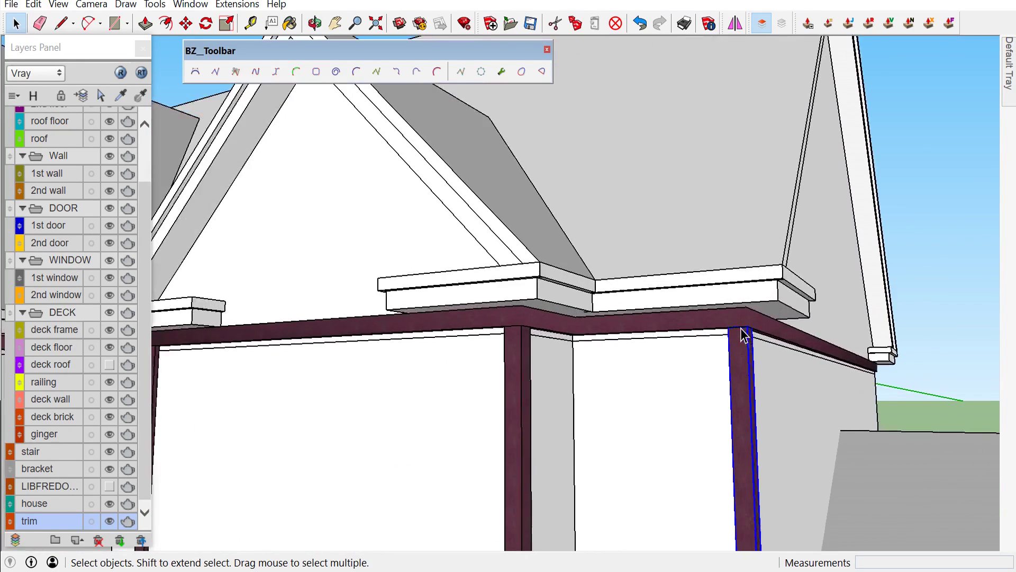
scroll(747, 335, "up", 1)
scroll(752, 335, "up", 1)
scroll(760, 335, "up", 1)
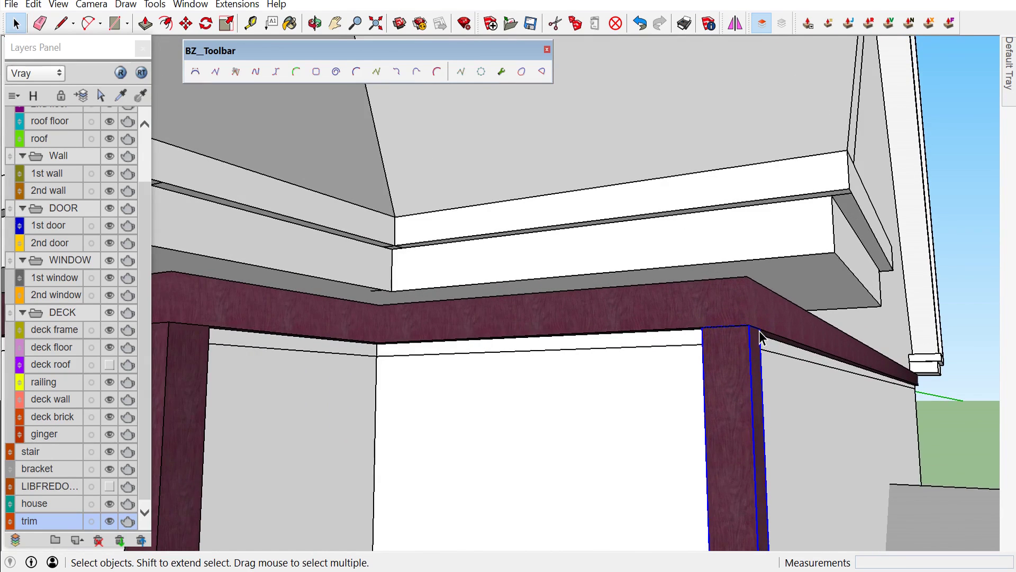
scroll(760, 336, "up", 1)
Place copied trim posts at the ground-floor wall corner under the floor-line band
key("m")
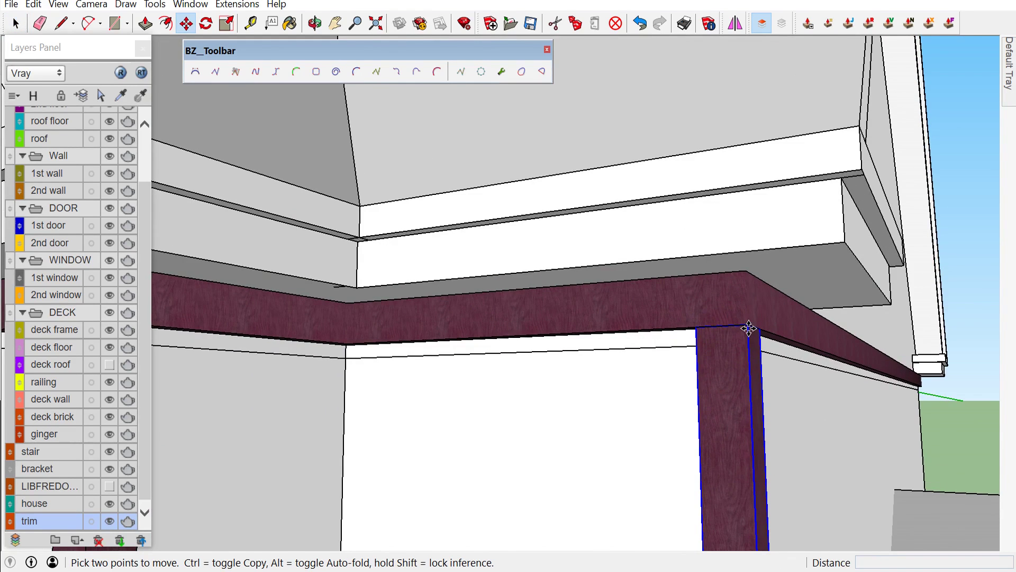
scroll(749, 331, "down", 2)
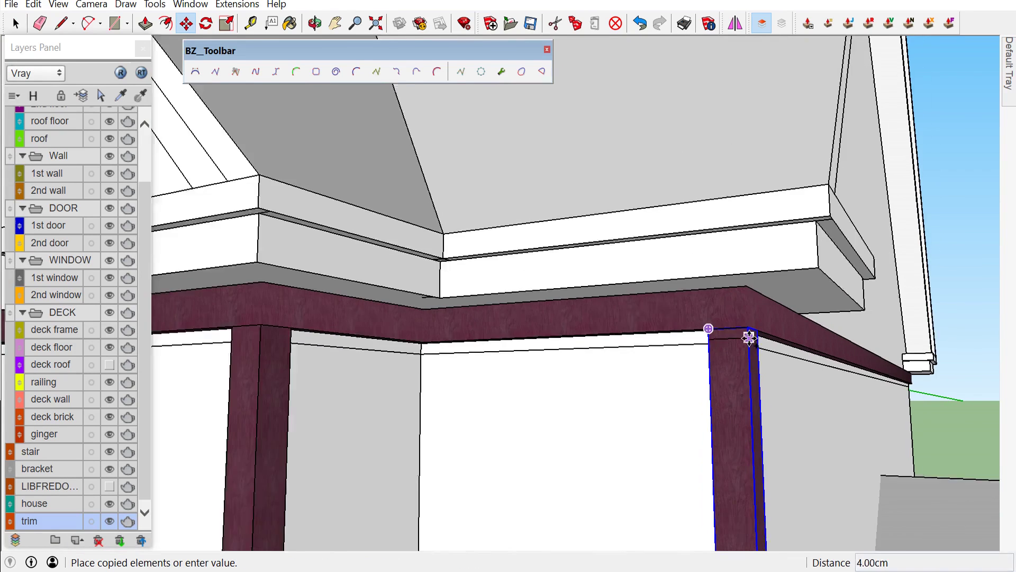
scroll(749, 336, "down", 2)
scroll(749, 341, "up", 1)
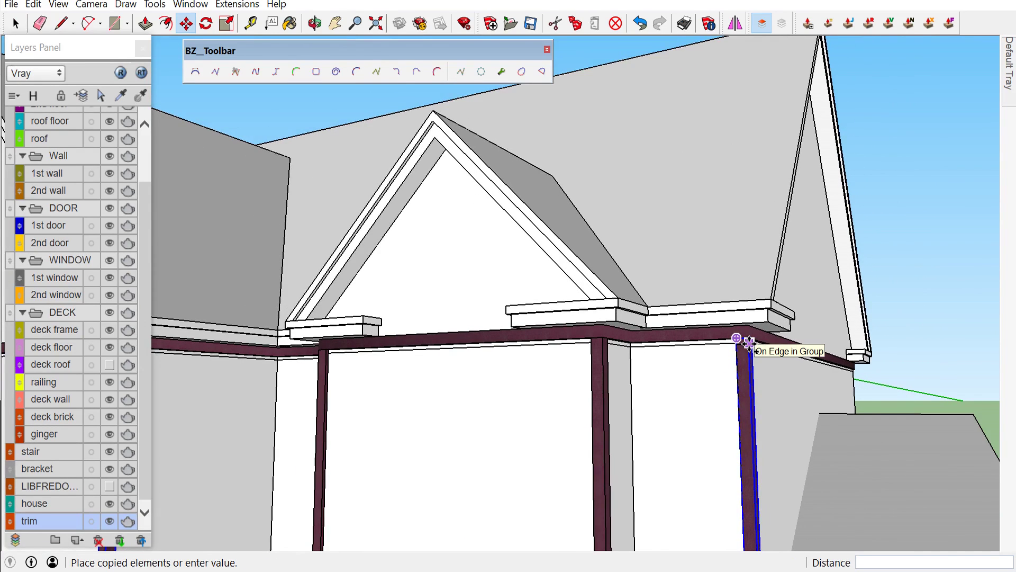
scroll(749, 343, "down", 2)
scroll(748, 343, "down", 2)
scroll(748, 343, "down", 2)
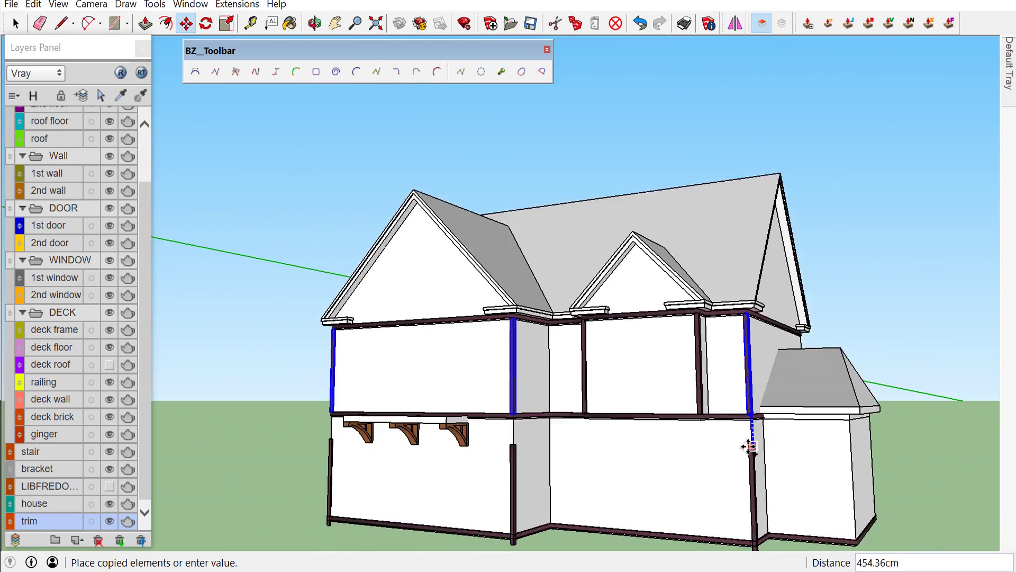
scroll(749, 447, "up", 2)
scroll(750, 447, "up", 2)
scroll(751, 411, "up", 2)
scroll(750, 417, "up", 1)
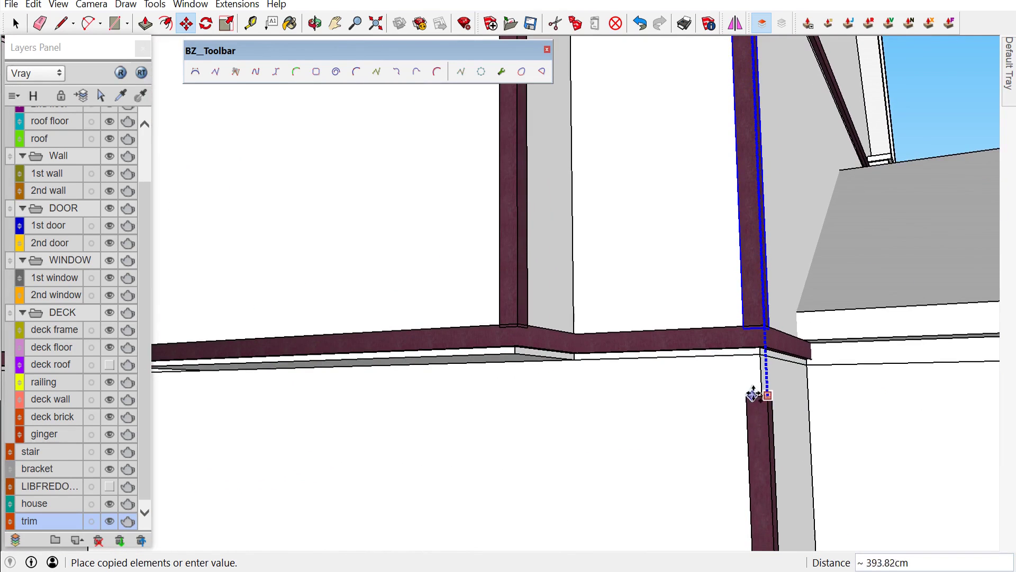
scroll(757, 350, "up", 1)
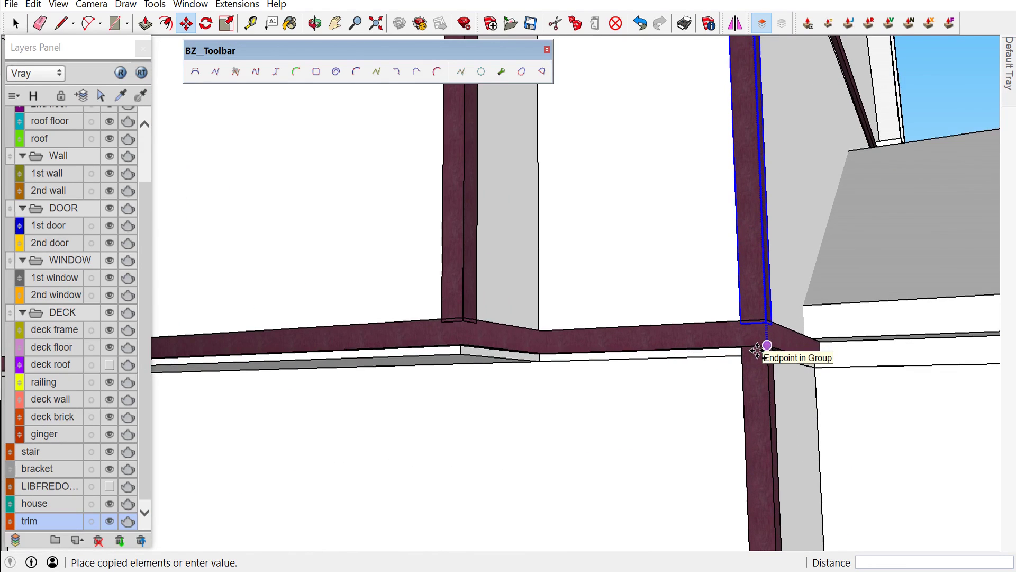
left_click(757, 351)
scroll(751, 348, "down", 2)
scroll(751, 348, "down", 2)
scroll(757, 360, "down", 2)
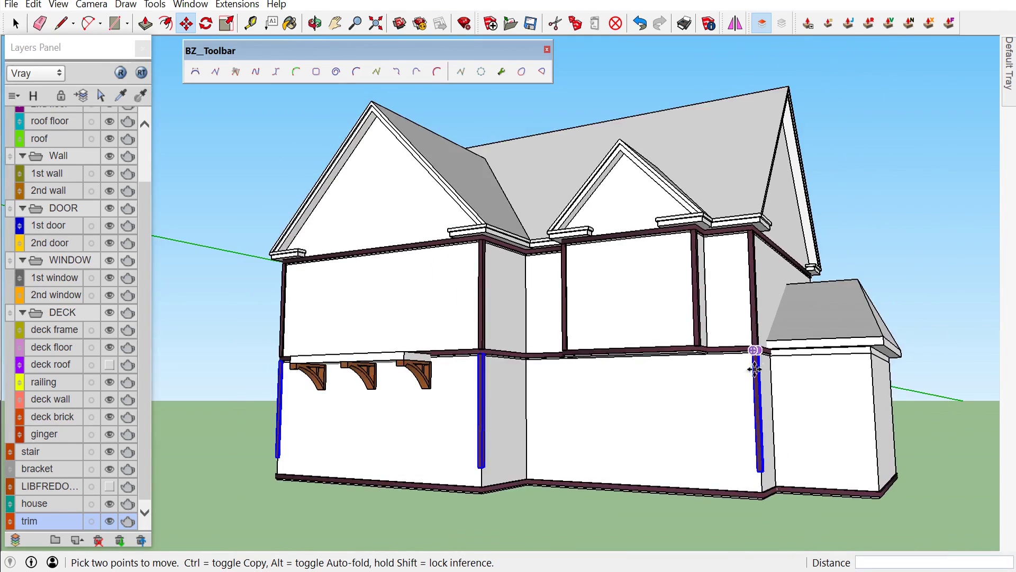
key("space")
Orbit and zoom to inspect the bottom end of the placed trim post
scroll(757, 495, "up", 2)
mouse_move(760, 492)
middle_mouse_down()
mouse_move(748, 408)
mouse_move(771, 415)
mouse_move(741, 373)
middle_mouse_up()
scroll(757, 410, "up", 3)
scroll(770, 419, "up", 2)
scroll(741, 373, "up", 1)
scroll(741, 373, "up", 1)
scroll(742, 371, "up", 1)
scroll(742, 371, "up", 2)
Inside the first post's group, pull its bottom face down 57.57 cm to the base band
double_click(745, 373)
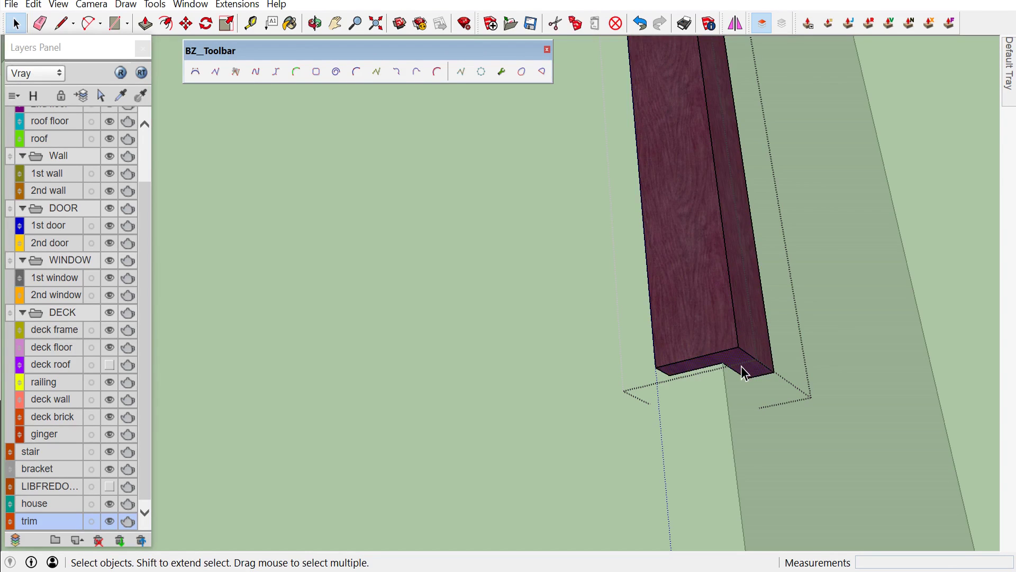
key("p")
left_click(745, 374)
scroll(746, 379, "down", 1)
scroll(748, 386, "down", 1)
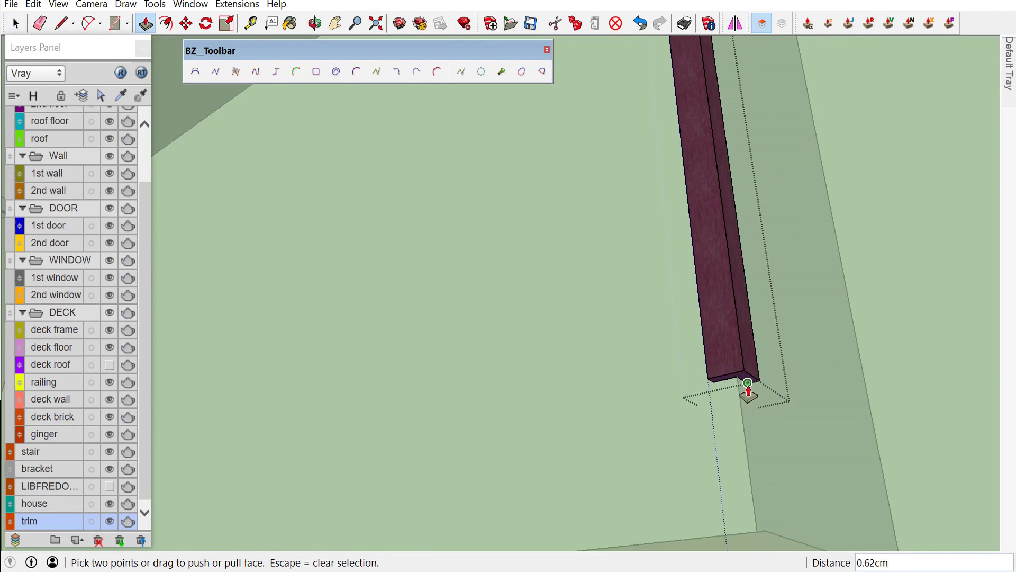
scroll(748, 386, "down", 1)
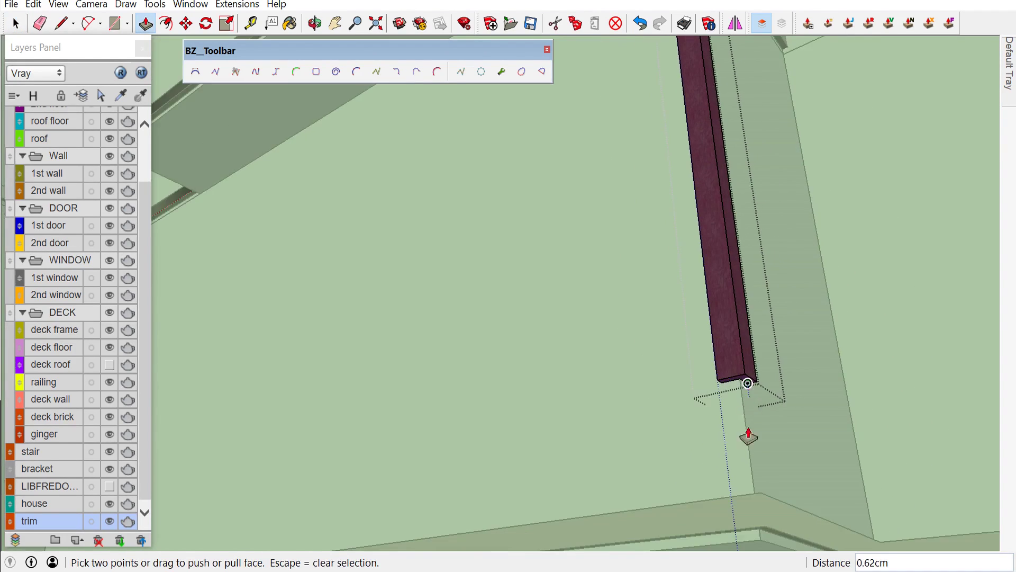
left_click(744, 373)
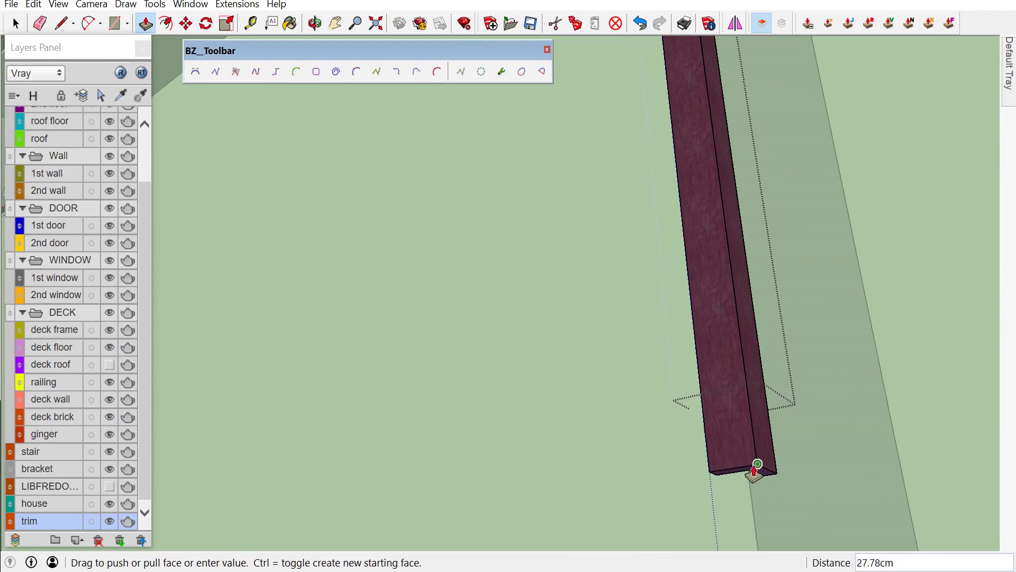
scroll(756, 465, "up", 1)
scroll(754, 478, "down", 1)
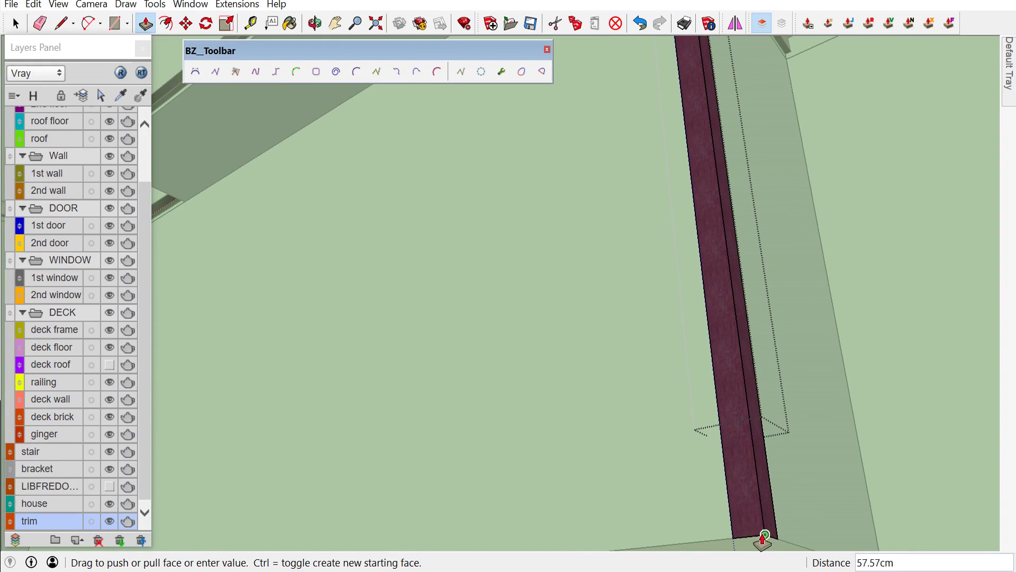
left_click(763, 538)
scroll(806, 487, "down", 2)
scroll(883, 465, "down", 2)
scroll(889, 468, "down", 2)
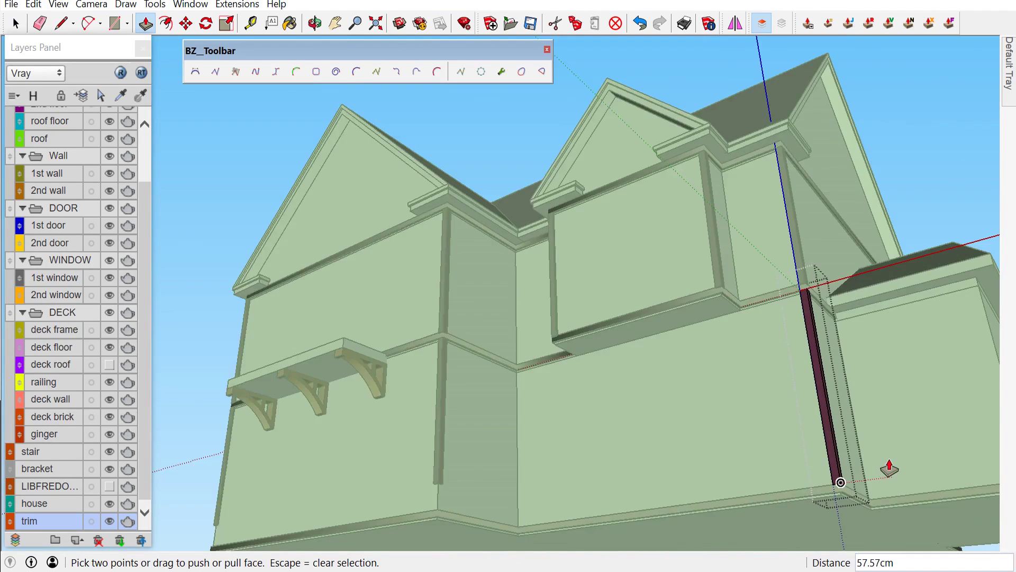
key("space")
scroll(496, 490, "up", 2)
scroll(434, 464, "up", 3)
scroll(432, 466, "up", 2)
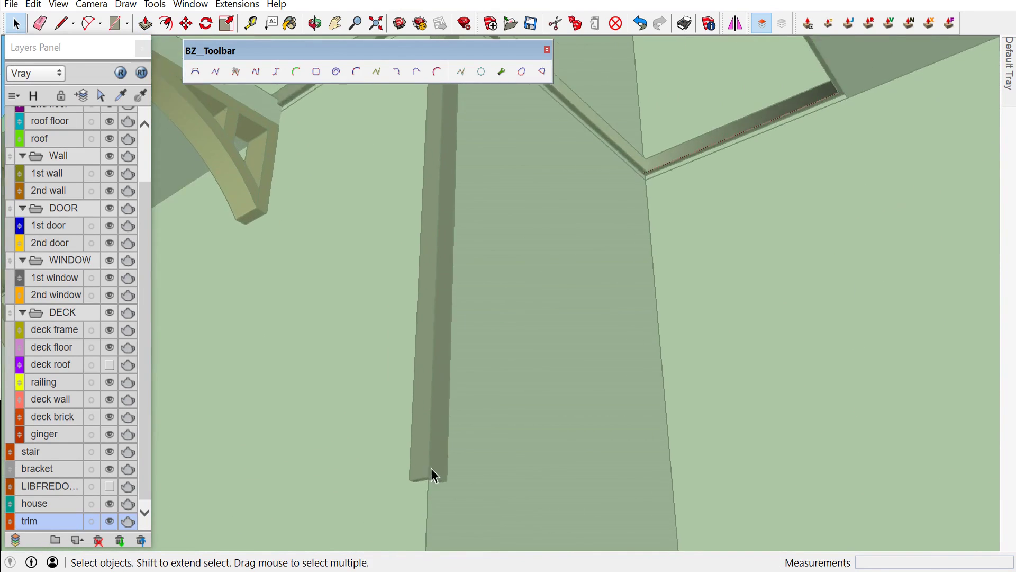
Select the second post and try Push/Pull, then orbit over to the third post
left_click(419, 473)
mouse_move(419, 473)
middle_mouse_down()
mouse_move(444, 432)
mouse_move(471, 423)
middle_mouse_up()
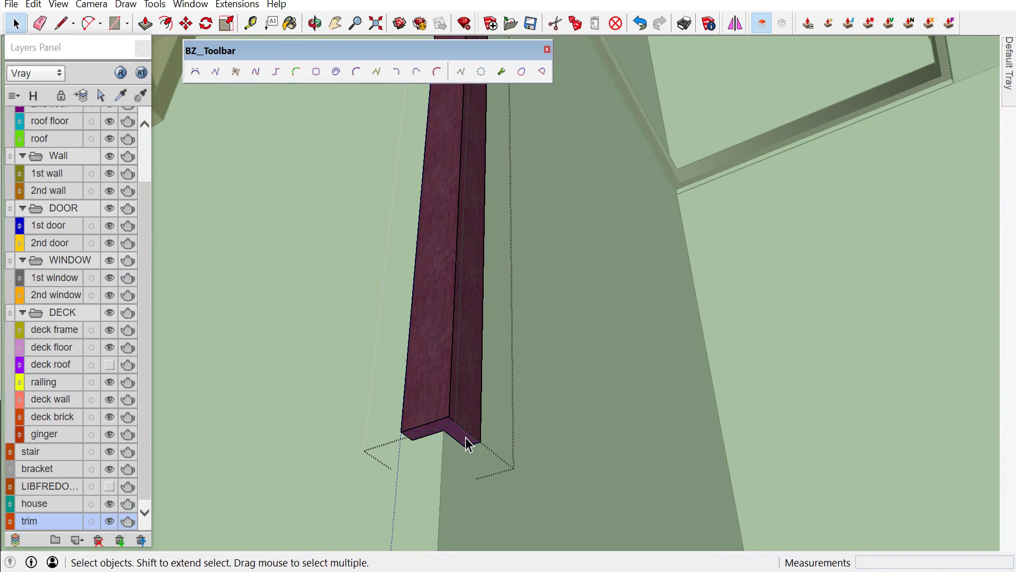
key("p")
scroll(469, 447, "down", 2)
scroll(469, 450, "down", 3)
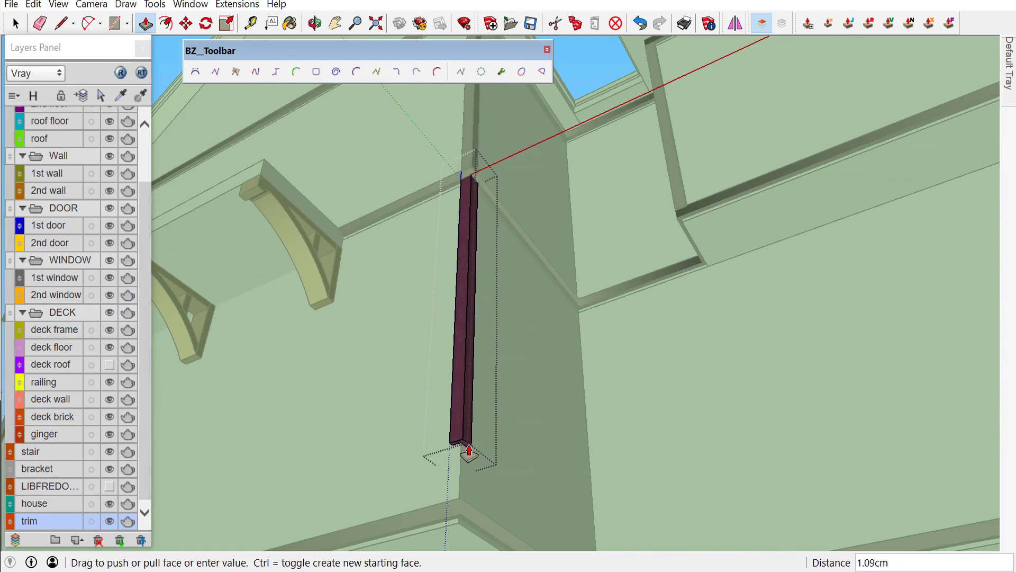
scroll(572, 454, "down", 2)
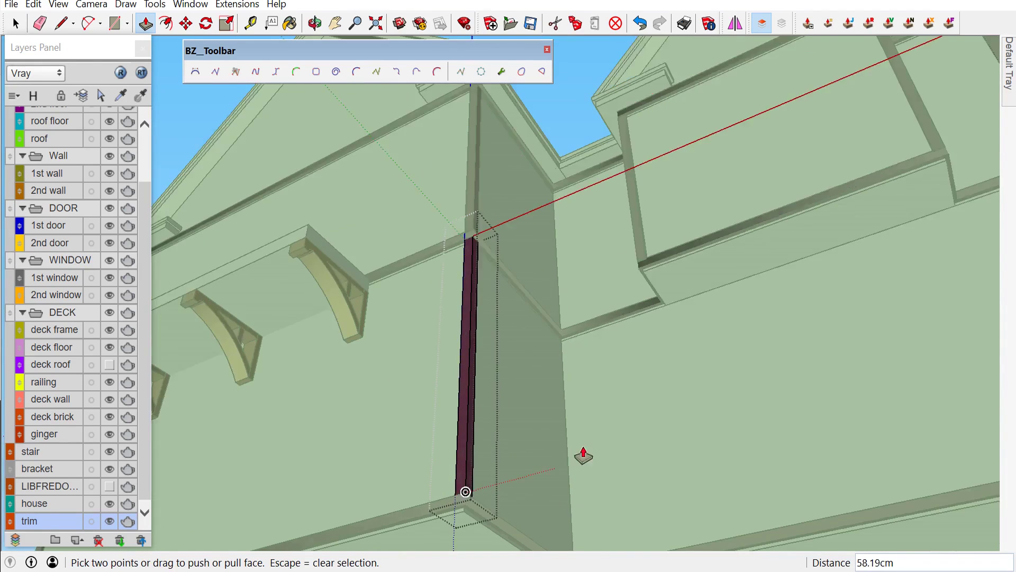
scroll(675, 446, "down", 2)
key("space")
middle_click_drag(366, 484, 707, 434)
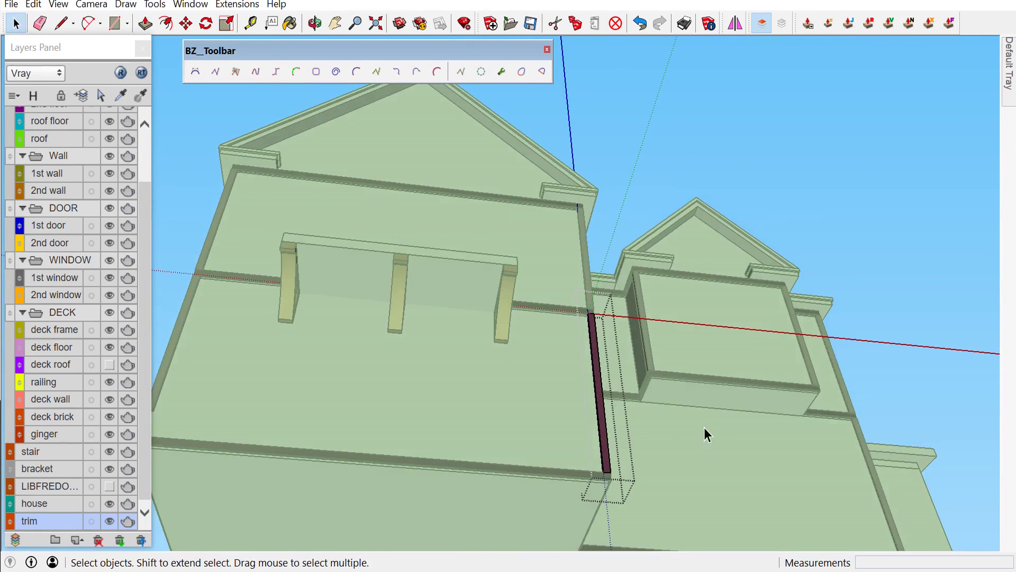
scroll(402, 422, "down", 2)
scroll(193, 413, "up", 2)
scroll(254, 409, "up", 3)
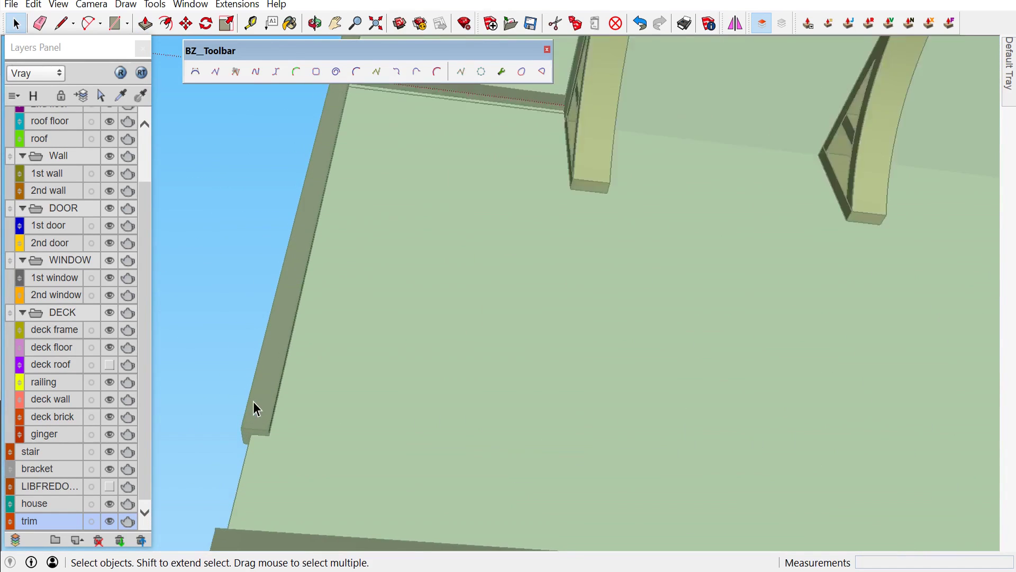
scroll(244, 439, "up", 2)
Pull the third post's end face down 58.19 cm and exit its group
double_click(242, 441)
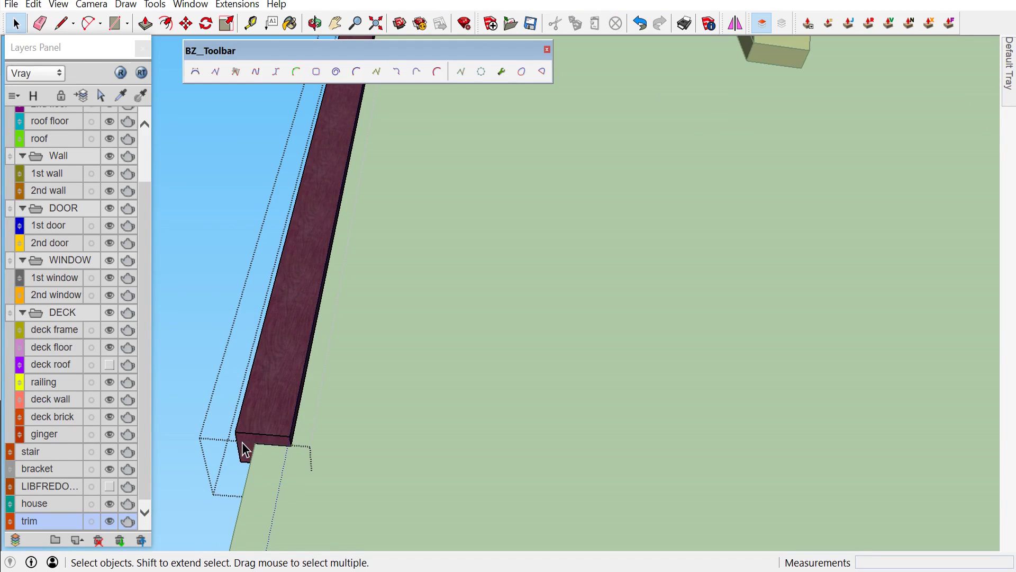
key("p")
left_click(243, 443)
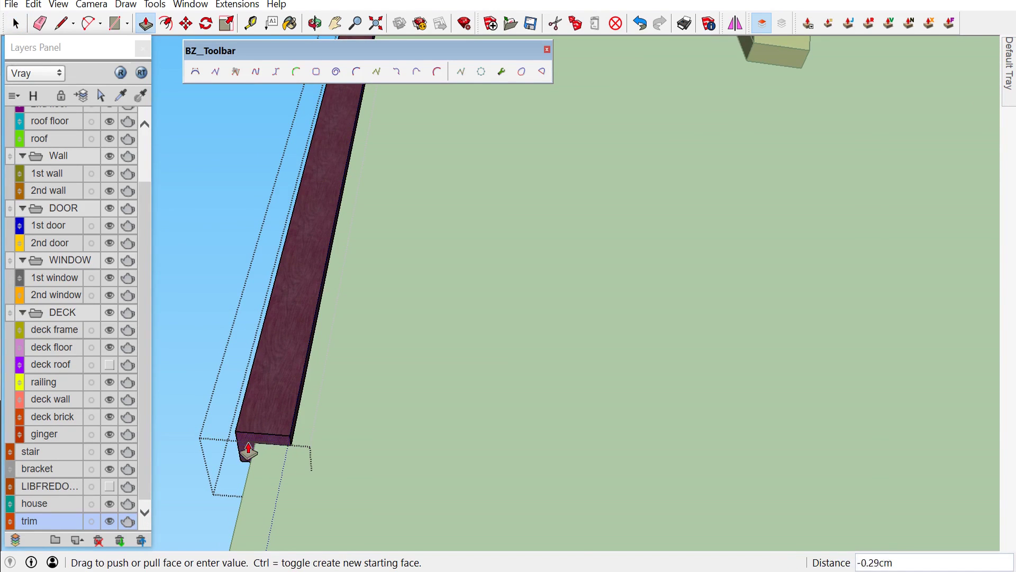
scroll(245, 450, "down", 2)
scroll(247, 458, "down", 3)
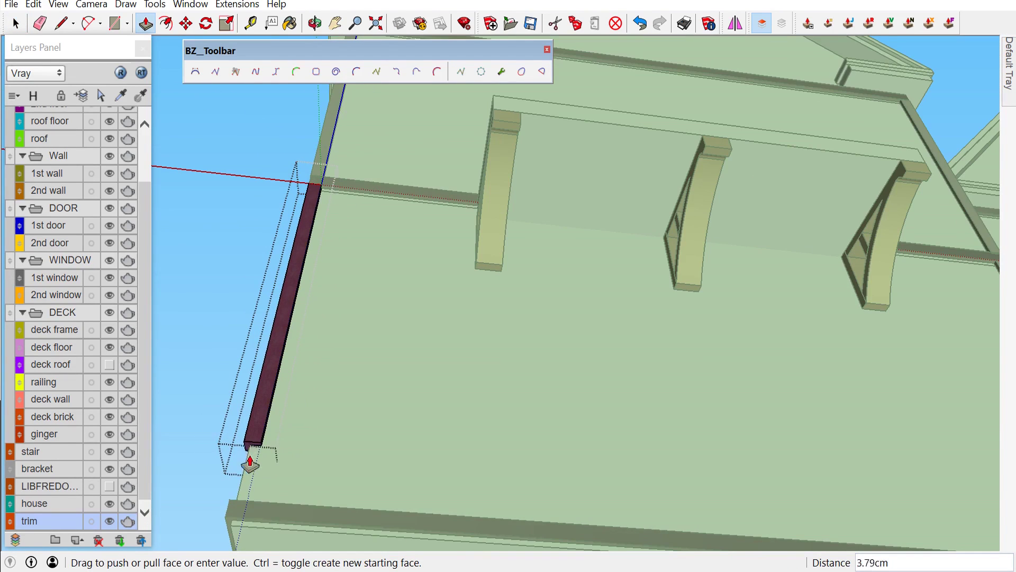
left_click(239, 503)
scroll(242, 509, "down", 3)
key("space")
left_click(229, 381)
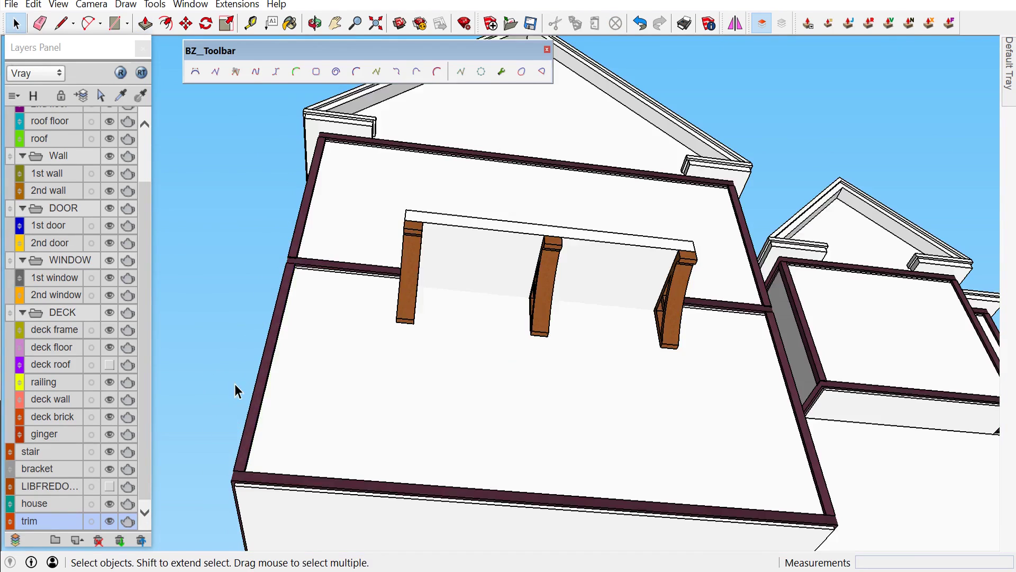
scroll(415, 424, "down", 3)
mouse_move(415, 424)
middle_mouse_down()
mouse_move(483, 479)
mouse_move(698, 490)
mouse_move(538, 497)
mouse_move(638, 536)
middle_mouse_up()
scroll(709, 486, "down", 2)
Tilt the view toward the gabled wall and lock the corner trim group
scroll(488, 474, "up", 1)
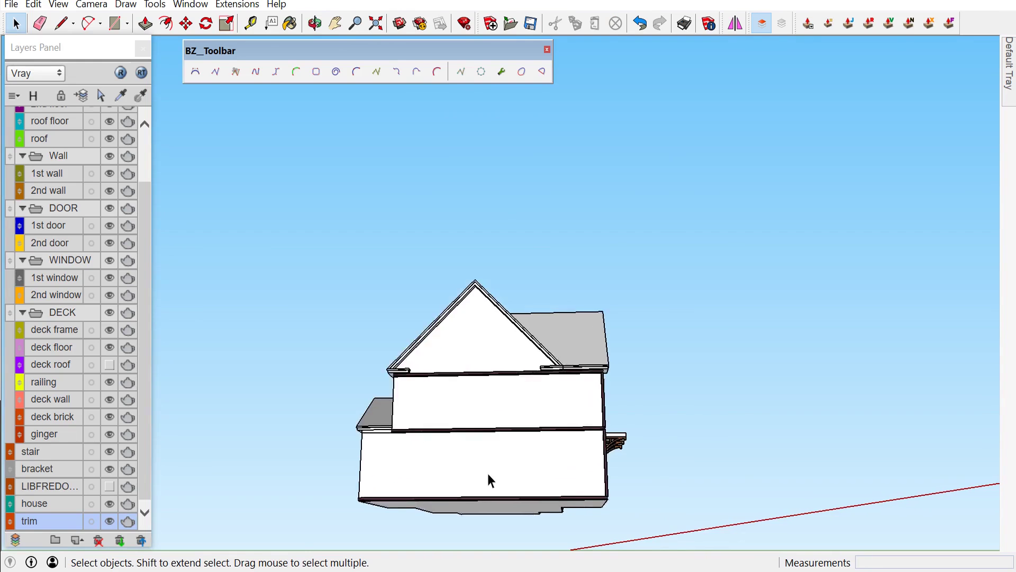
scroll(488, 473, "up", 1)
scroll(641, 468, "up", 3)
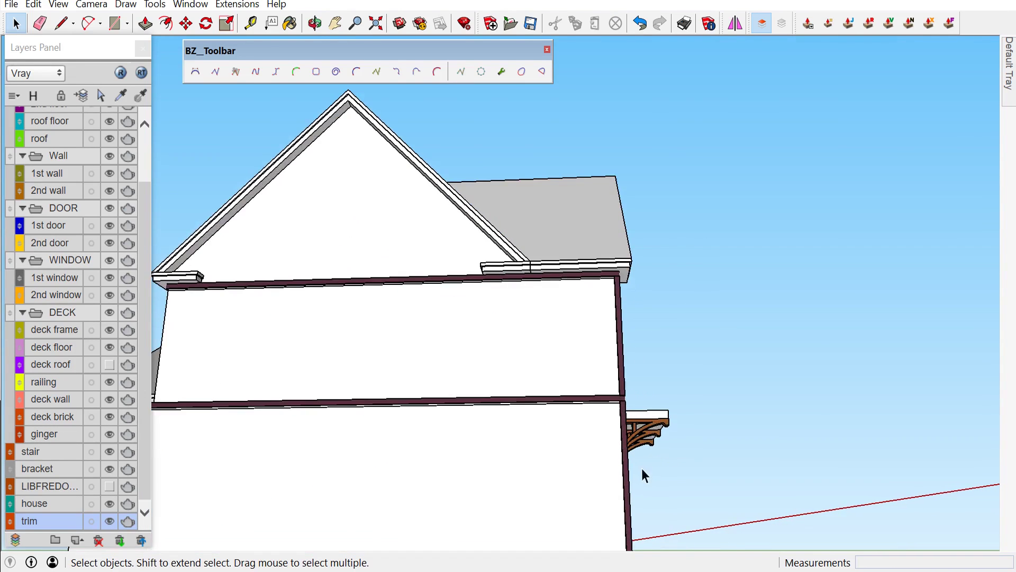
scroll(629, 493, "down", 1)
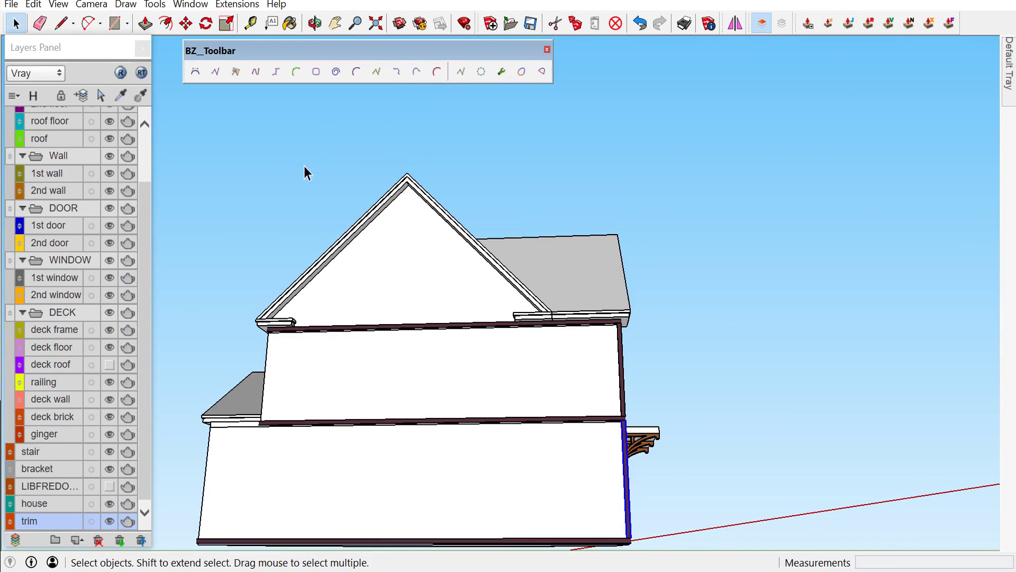
left_click(735, 25)
scroll(481, 465, "up", 1)
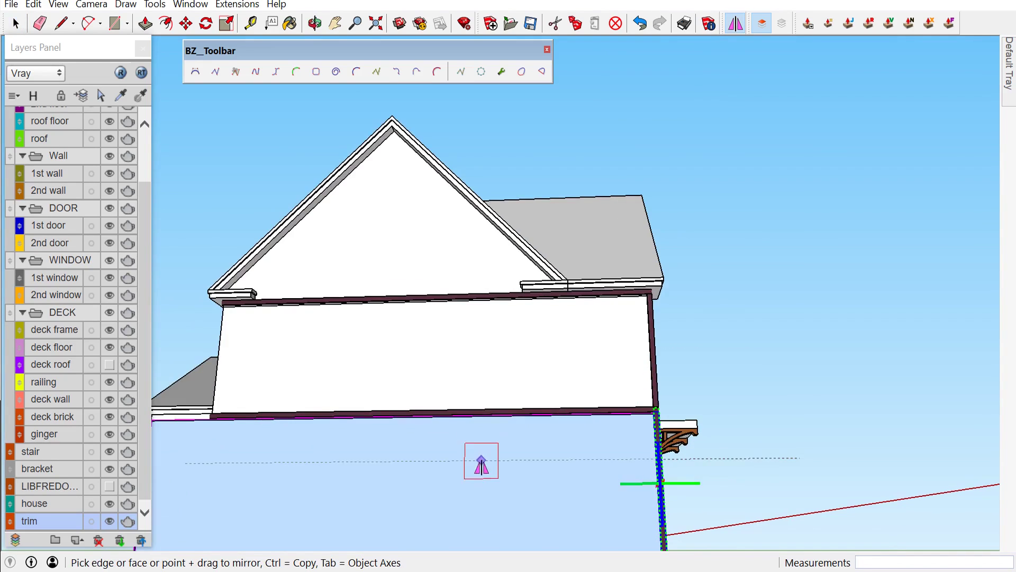
mouse_move(471, 476)
middle_mouse_down()
mouse_move(359, 408)
mouse_move(347, 391)
mouse_move(371, 381)
middle_mouse_up()
scroll(372, 382, "down", 3)
key("space")
right_click(380, 374)
left_click(409, 154)
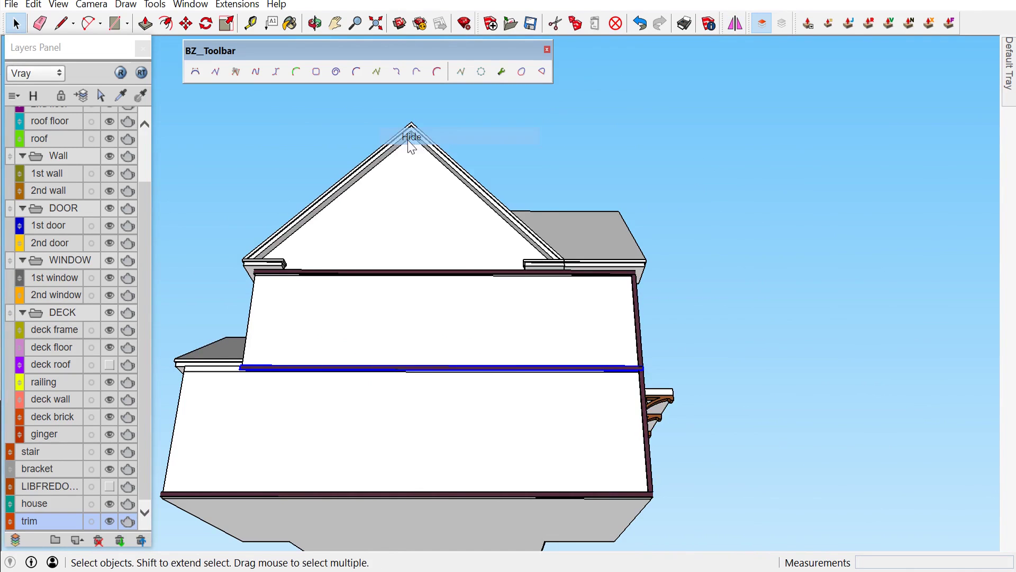
Try the Mirror tool, cancel it, and orbit the house to another angle
mouse_move(502, 335)
middle_mouse_down()
mouse_move(486, 352)
mouse_move(646, 439)
middle_mouse_up()
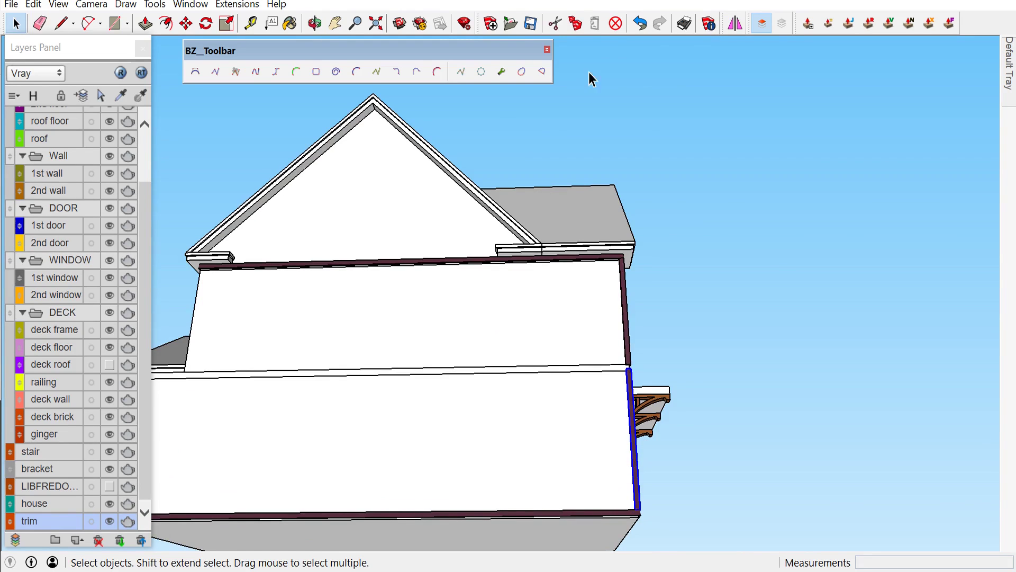
left_click(731, 27)
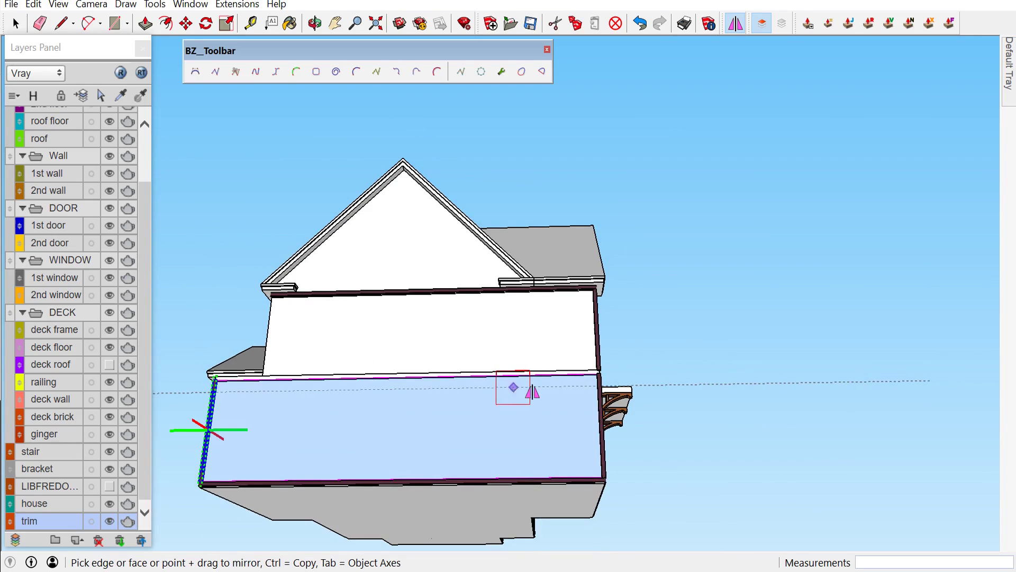
key("space")
key("o")
mouse_move(325, 433)
left_mouse_down()
mouse_move(455, 469)
mouse_move(457, 514)
left_mouse_up()
key("space")
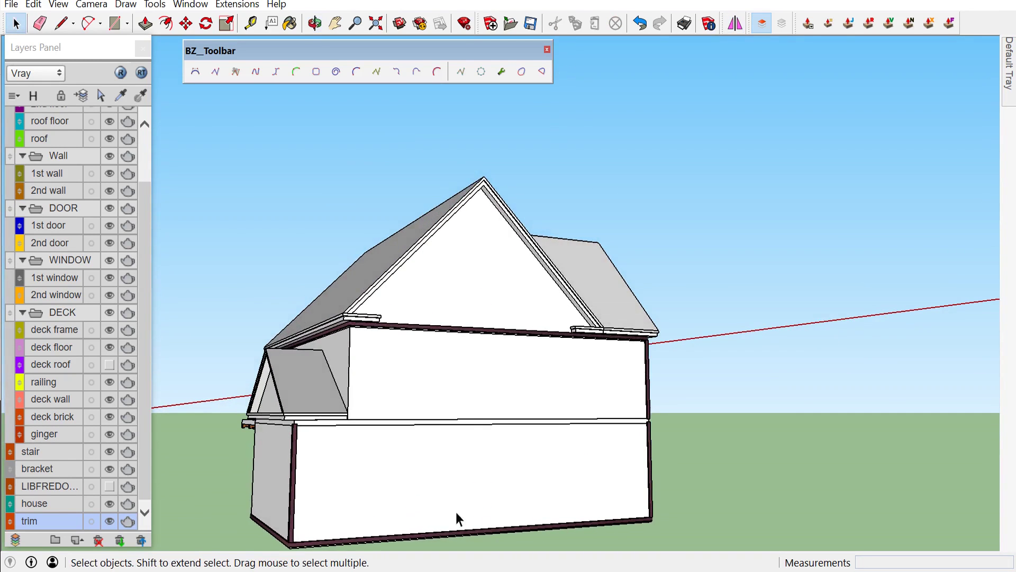
Unhide the most recently hidden geometry and orbit to another side of the house
left_click(34, 5)
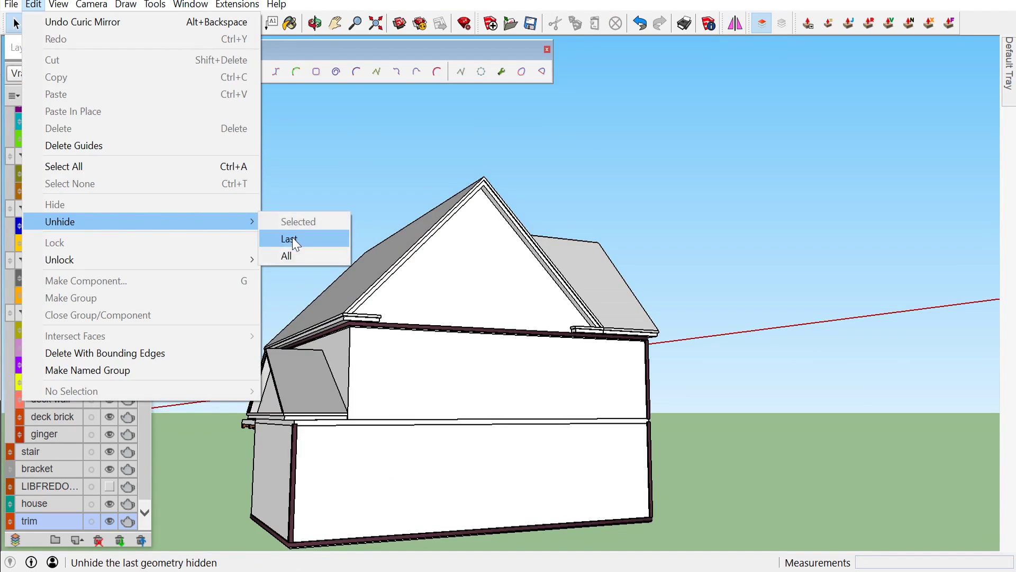
left_click(290, 238)
scroll(328, 252, "down", 2)
scroll(348, 409, "up", 1)
scroll(348, 409, "up", 3)
middle_click_drag(354, 408, 741, 383)
scroll(774, 412, "up", 3)
Mirror the right-wall vertical corner trim toward the gable pediment wall
left_click(773, 412)
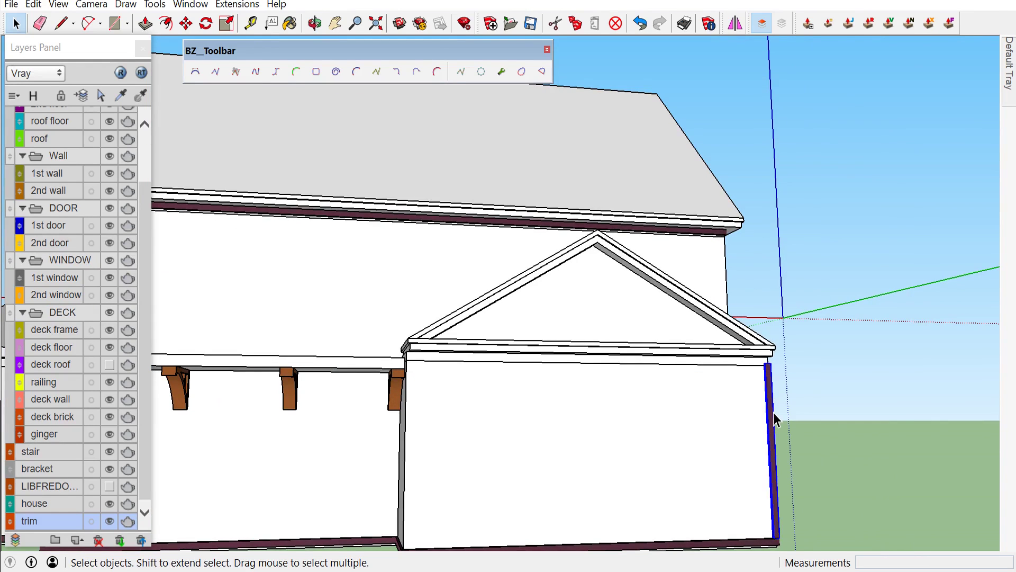
scroll(774, 412, "down", 2)
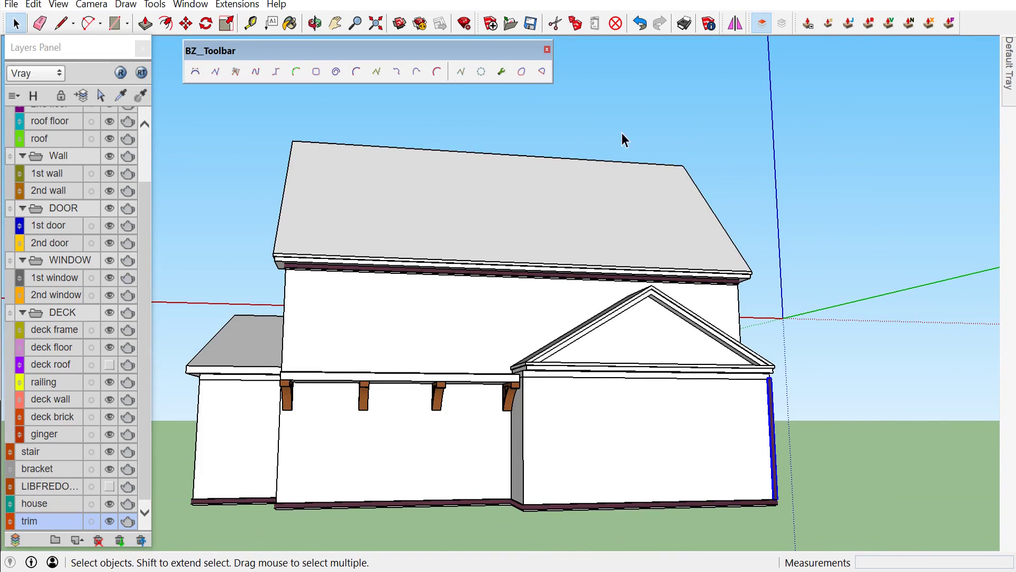
left_click(734, 22)
scroll(645, 374, "up", 3)
middle_click_drag(645, 374, 600, 347)
scroll(599, 347, "up", 2)
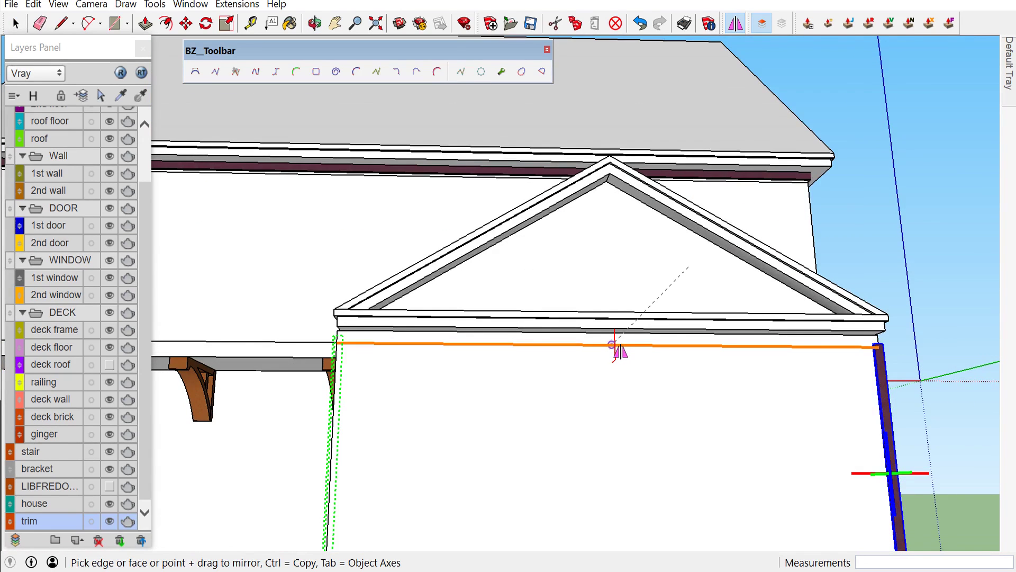
scroll(635, 349, "down", 2)
scroll(637, 347, "down", 3)
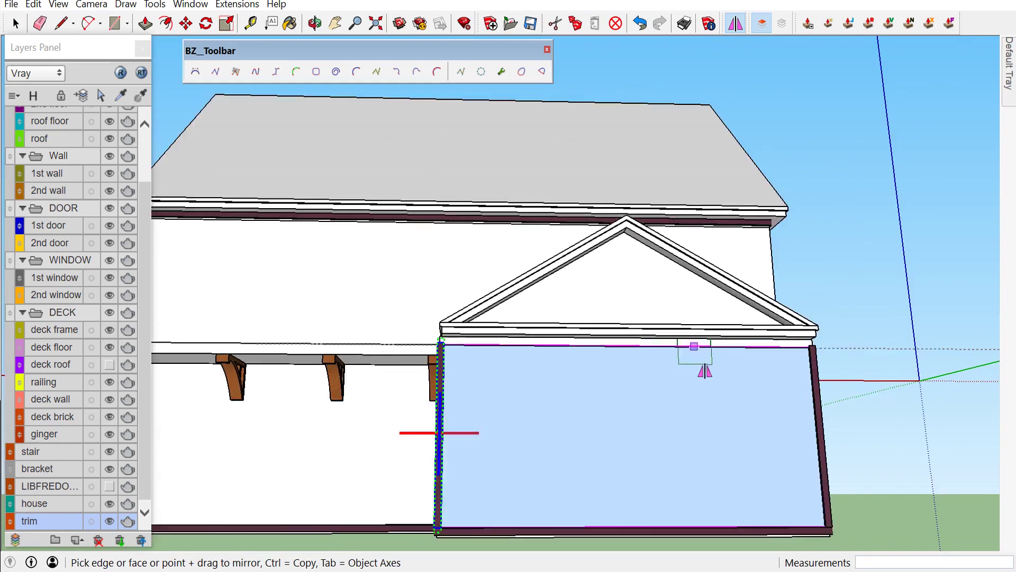
scroll(704, 370, "down", 5)
Orbit around the house to inspect the mirrored trim from its other side
key("space")
mouse_move(717, 373)
middle_mouse_down()
mouse_move(578, 417)
mouse_move(651, 419)
middle_mouse_up()
scroll(426, 421, "up", 1)
scroll(425, 420, "up", 2)
scroll(425, 419, "up", 2)
middle_click_drag(425, 420, 986, 436)
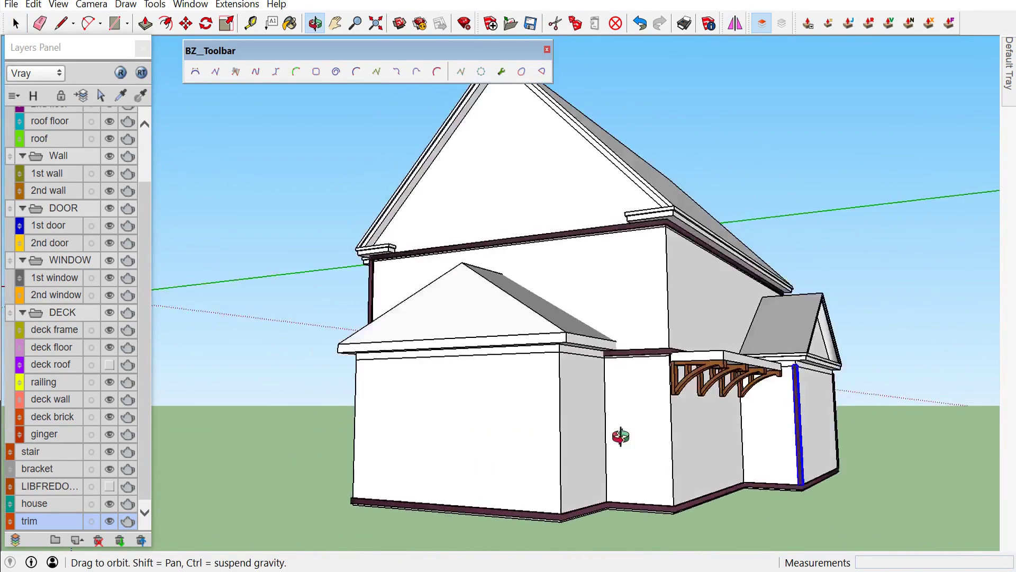
scroll(535, 379, "up", 3)
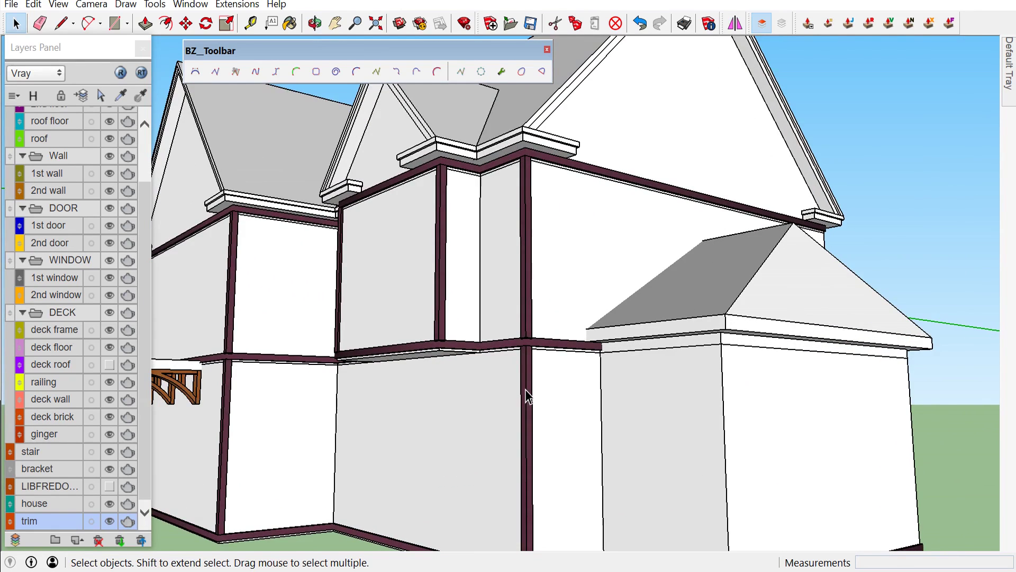
Copy the lower vertical trim post to the right wall corner
left_click(525, 390)
scroll(525, 389, "up", 2)
scroll(530, 370, "up", 1)
scroll(529, 366, "up", 2)
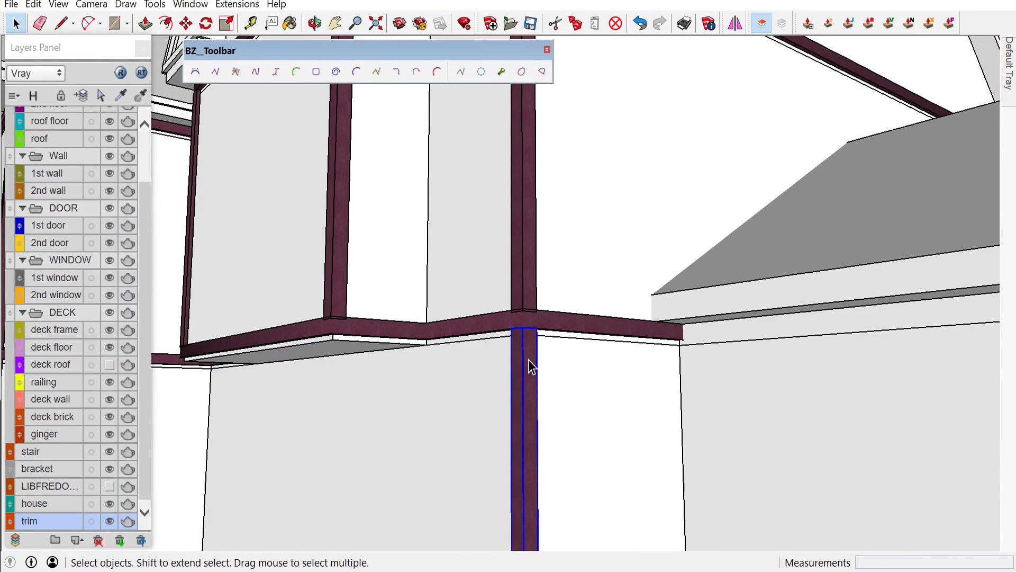
key("m")
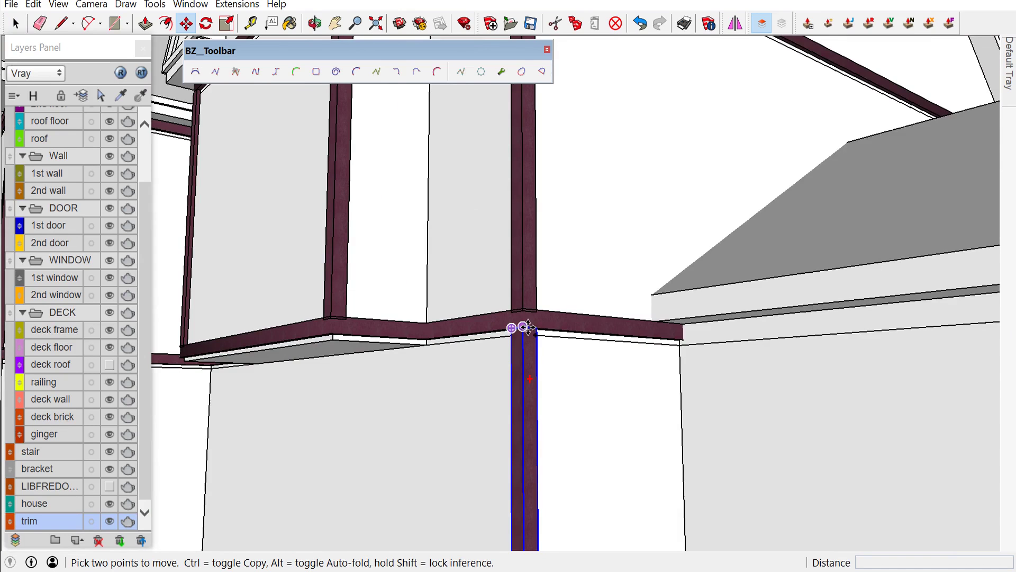
left_click(528, 327)
scroll(627, 358, "down", 1)
scroll(574, 345, "down", 2)
scroll(783, 354, "up", 2)
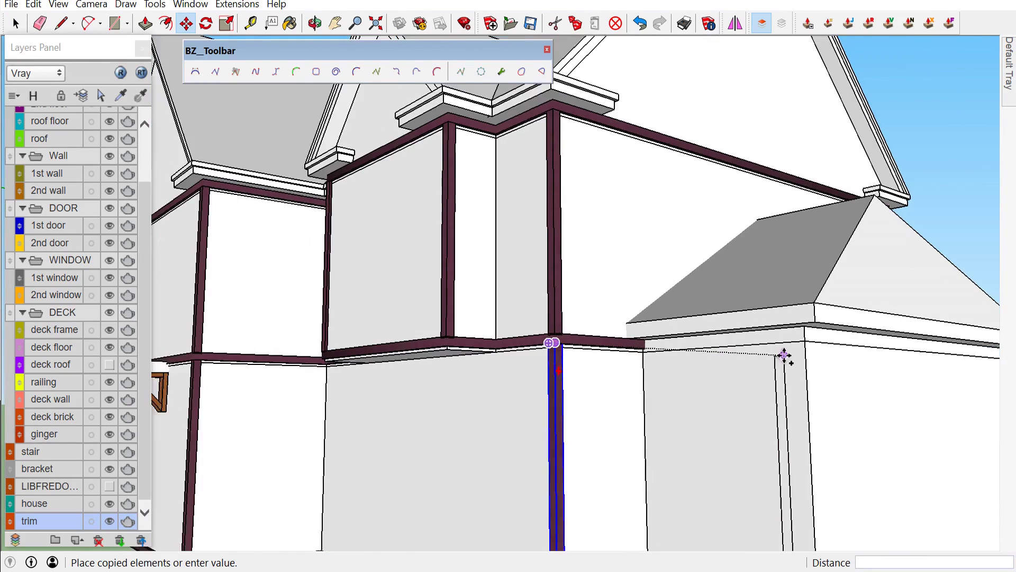
scroll(814, 351, "up", 2)
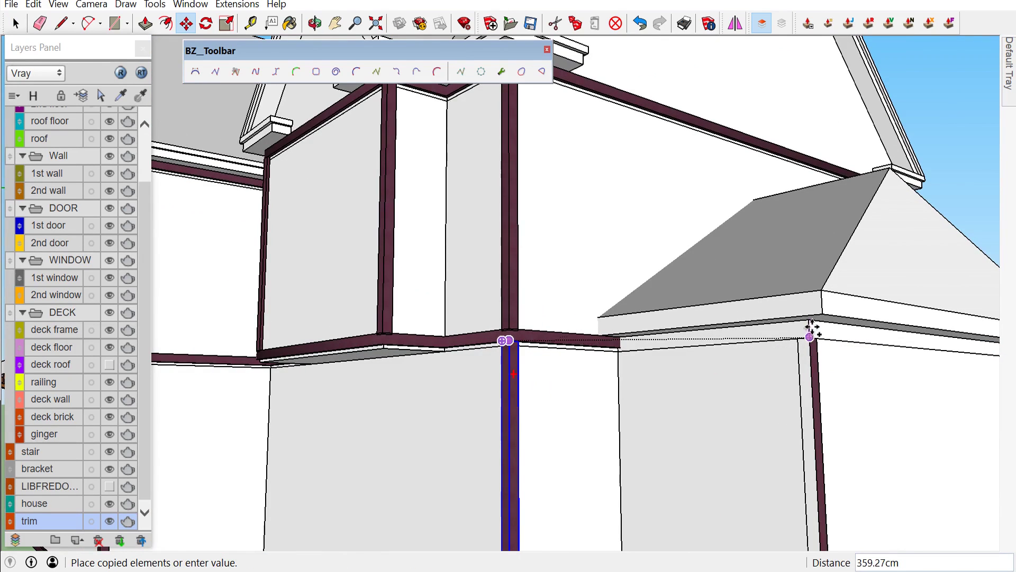
middle_click_drag(810, 323, 868, 354)
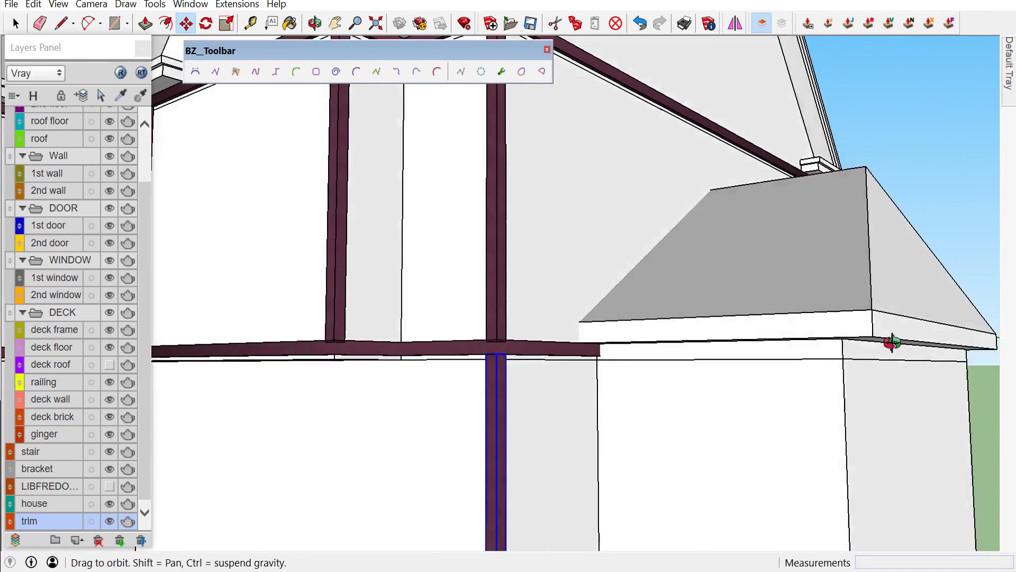
scroll(868, 354, "up", 2)
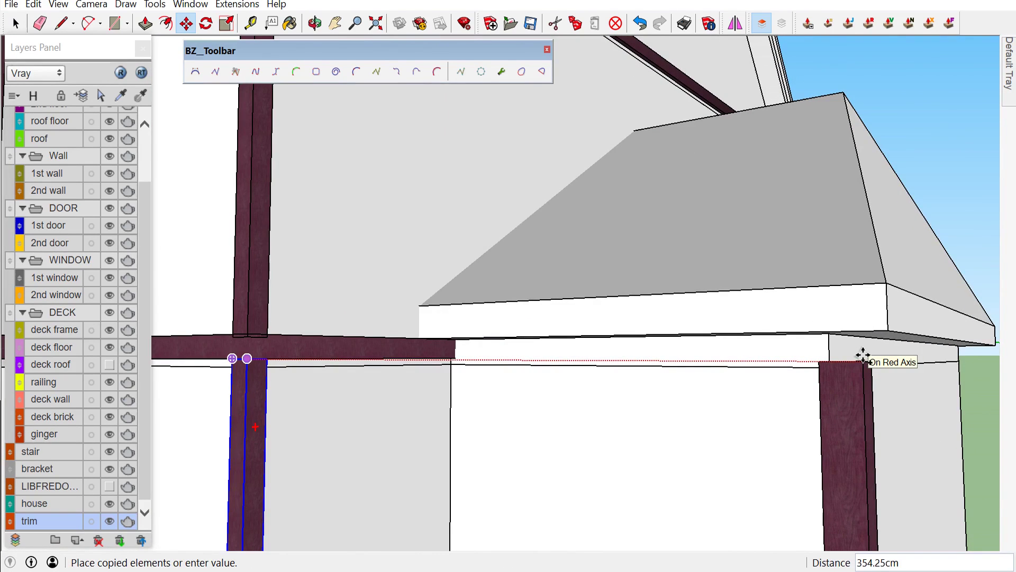
left_click(863, 358)
Reposition the copied post so it snaps onto the wall corner
middle_click_drag(869, 360, 901, 454)
scroll(894, 445, "up", 2)
scroll(884, 438, "up", 2)
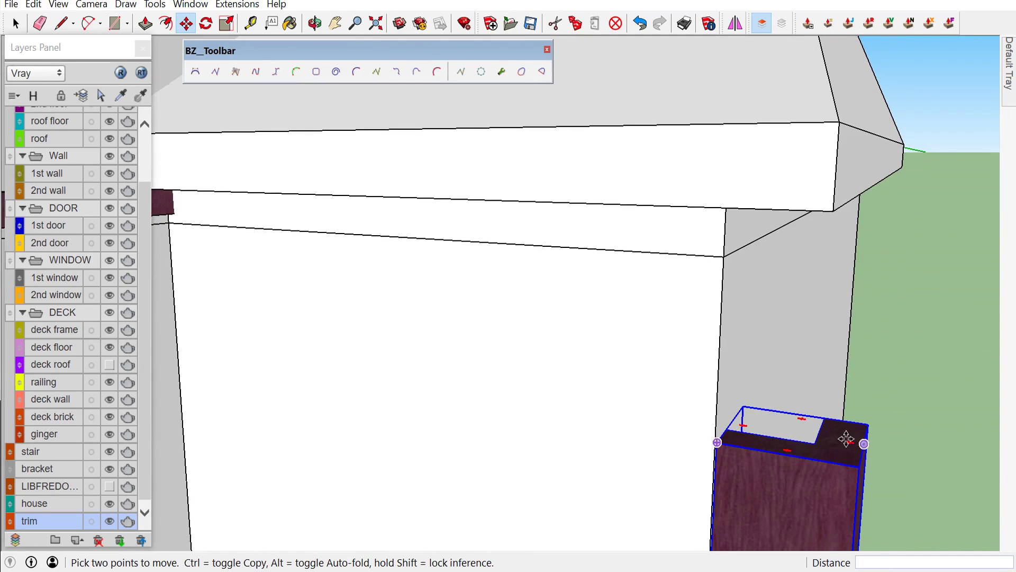
left_click(819, 442)
scroll(819, 443, "down", 3)
middle_click_drag(787, 413, 756, 340)
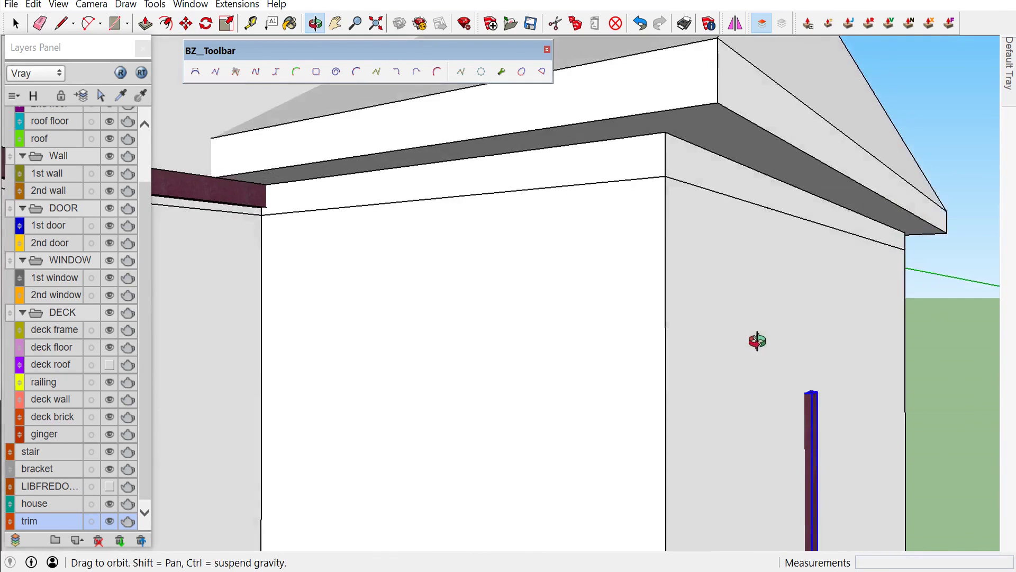
scroll(868, 291, "up", 3)
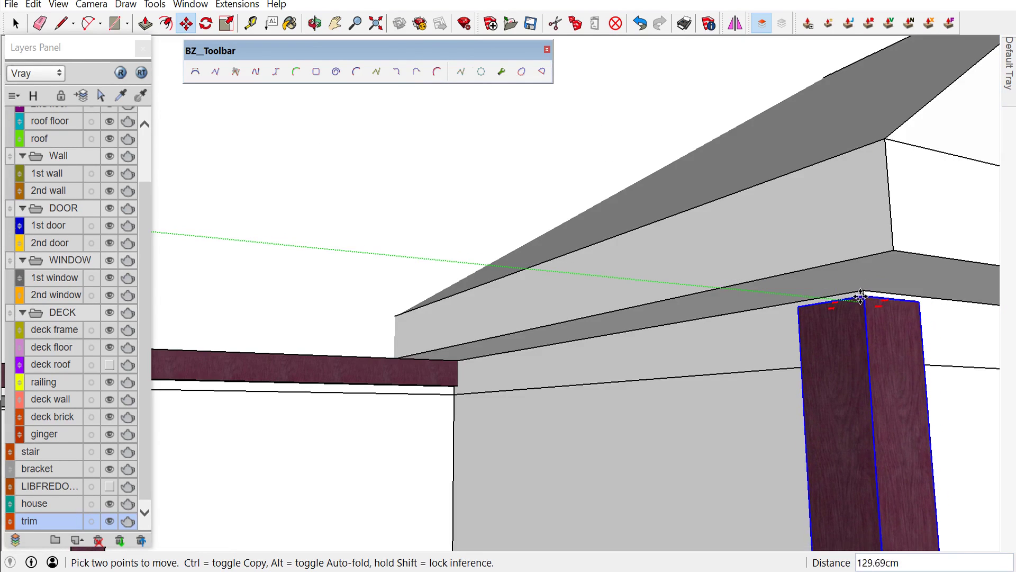
left_click(859, 290)
scroll(776, 268, "down", 2)
scroll(776, 269, "down", 3)
scroll(745, 268, "down", 2)
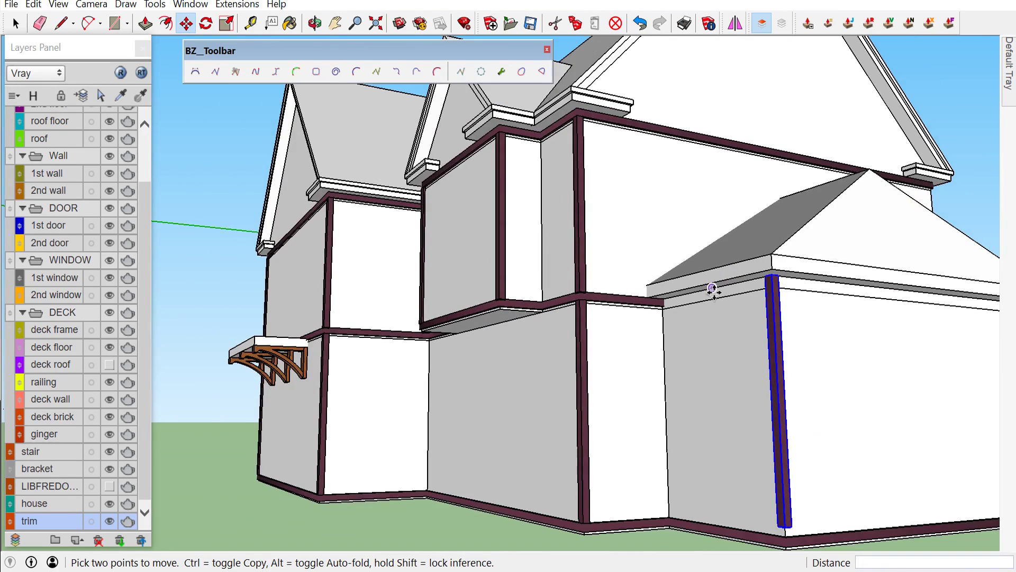
Briefly pick the Paint Bucket and orbit to look up under the house
key("b")
scroll(764, 441, "down", 2)
mouse_move(733, 449)
middle_mouse_down()
mouse_move(664, 454)
mouse_move(676, 424)
middle_mouse_up()
scroll(665, 454, "up", 3)
scroll(676, 455, "up", 2)
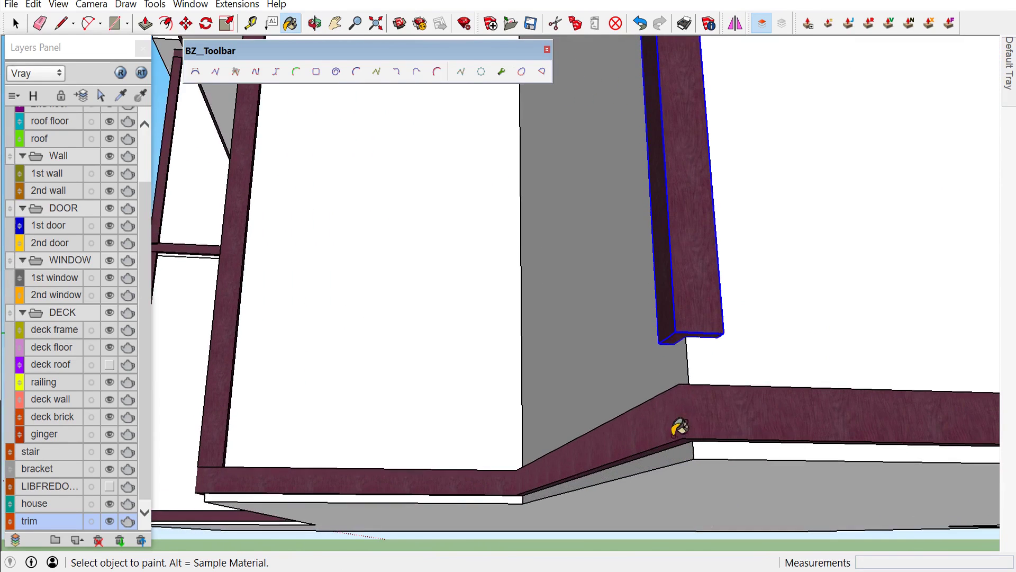
key("space")
scroll(672, 360, "up", 3)
scroll(682, 340, "up", 2)
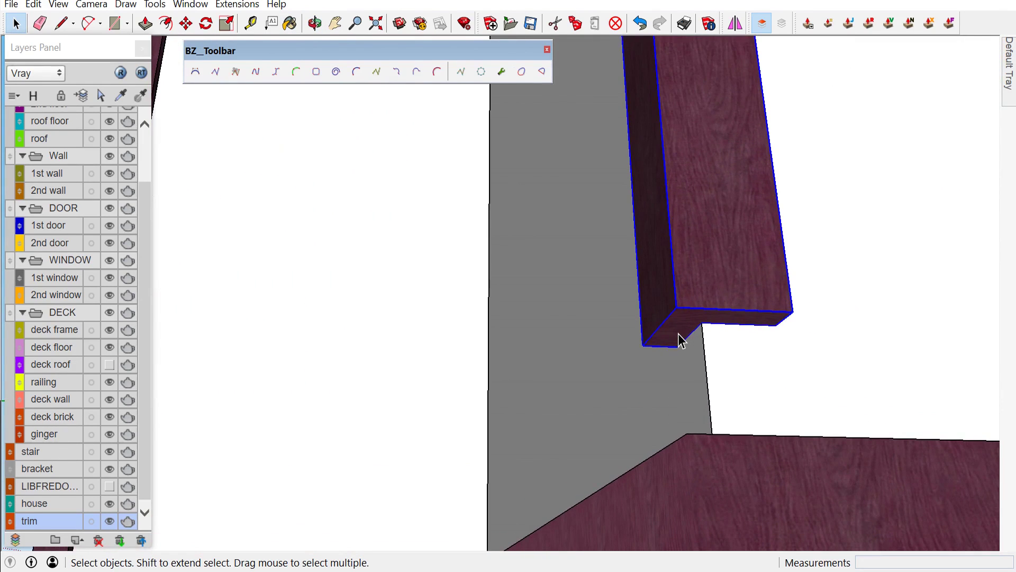
Extend the trim post's bottom face 15 cm downward with Push/Pull
double_click(681, 341)
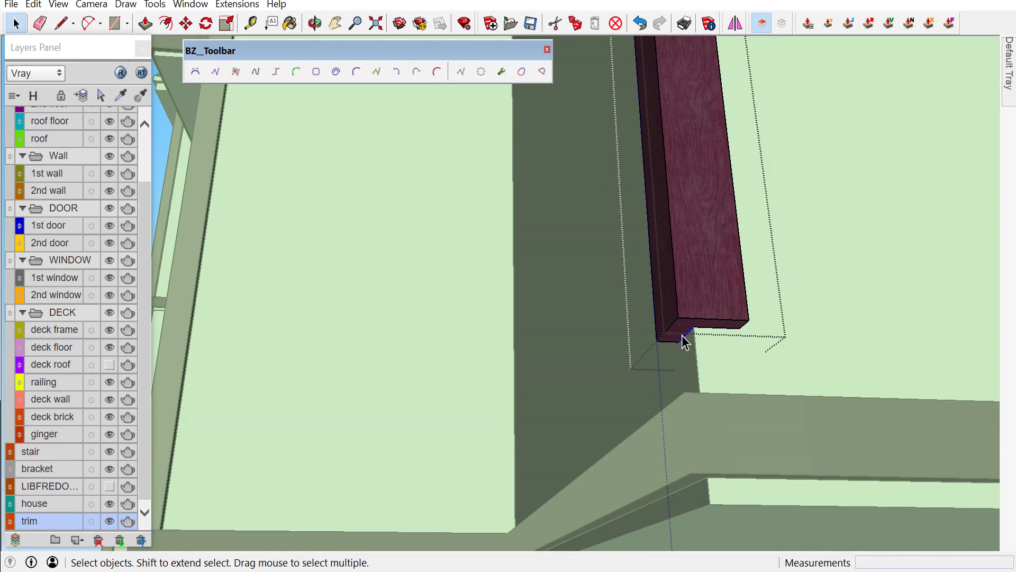
key("p")
left_click_drag(683, 334, 699, 396)
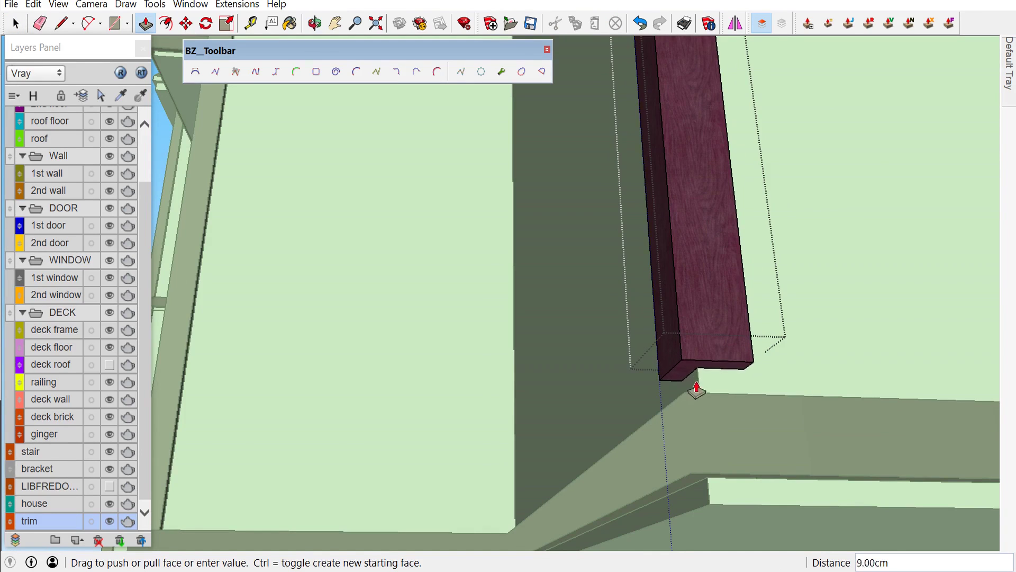
scroll(661, 373, "down", 3)
scroll(662, 373, "down", 3)
key("space")
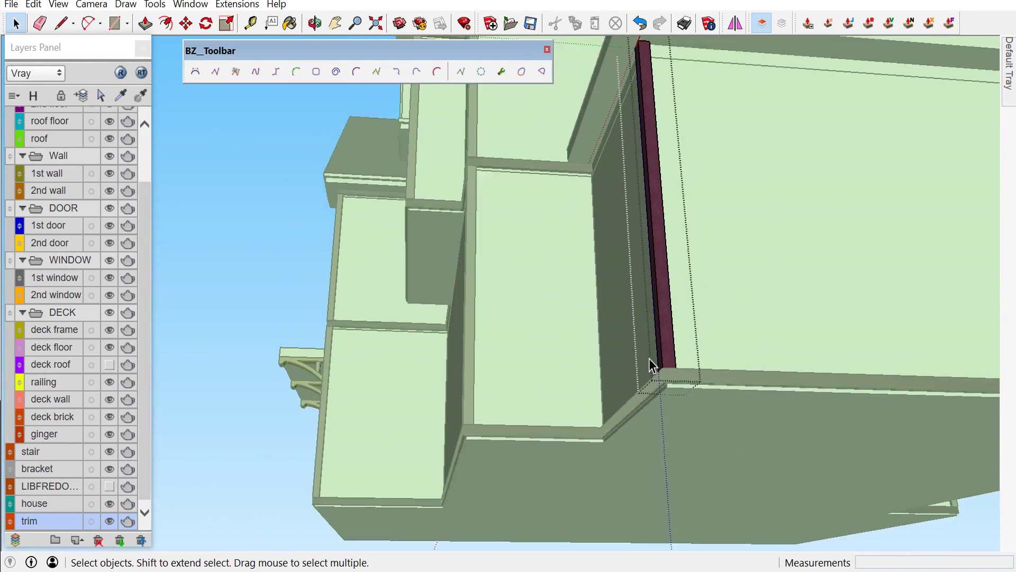
scroll(649, 358, "down", 2)
scroll(422, 271, "down", 3)
left_click(307, 266)
mouse_move(306, 265)
middle_mouse_down()
mouse_move(474, 237)
mouse_move(431, 301)
mouse_move(458, 290)
middle_mouse_up()
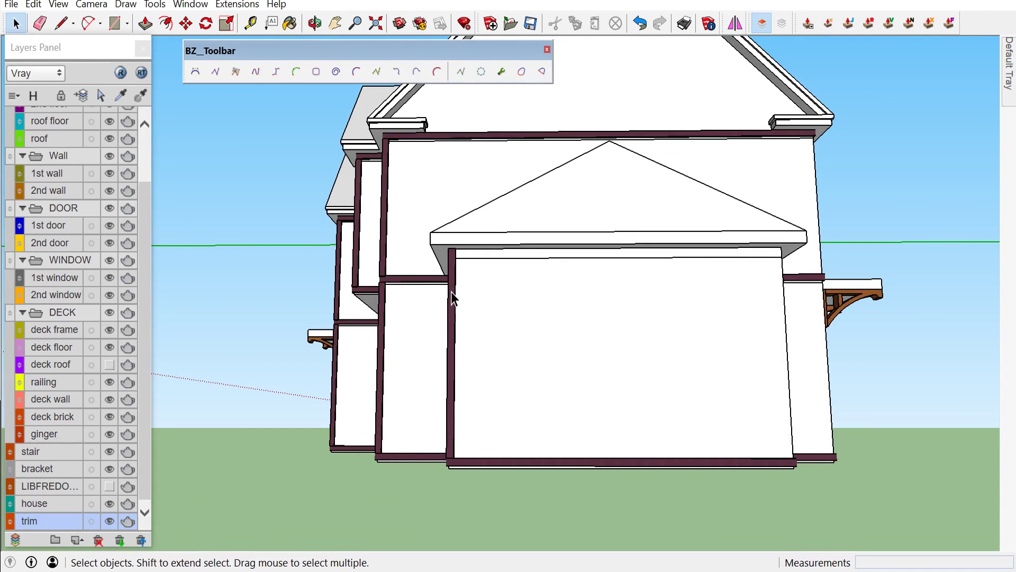
Mirror the left-edge trim onto the gable wall's right edge
left_click(452, 292)
scroll(452, 291, "up", 1)
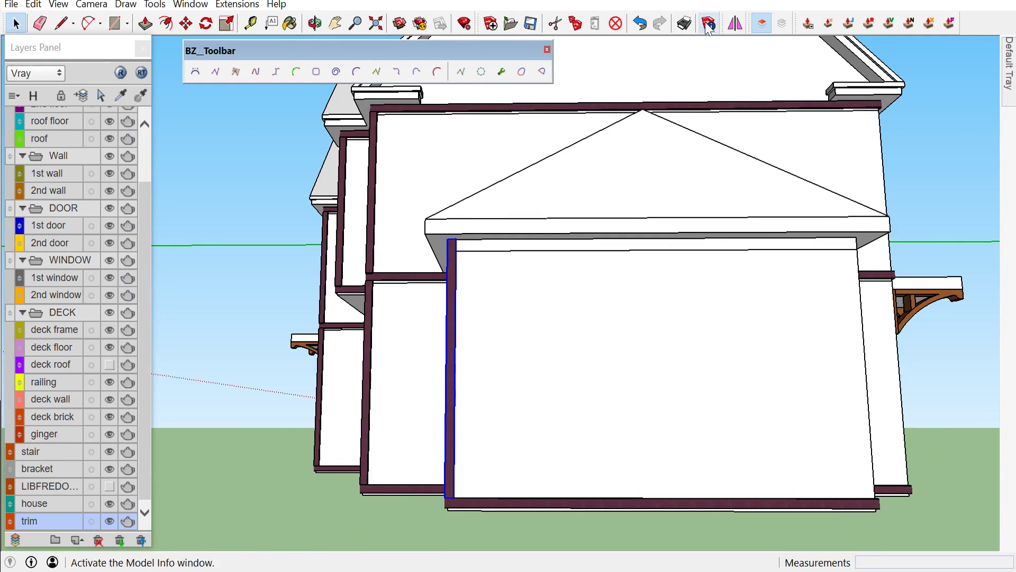
left_click(735, 26)
scroll(640, 283, "up", 1)
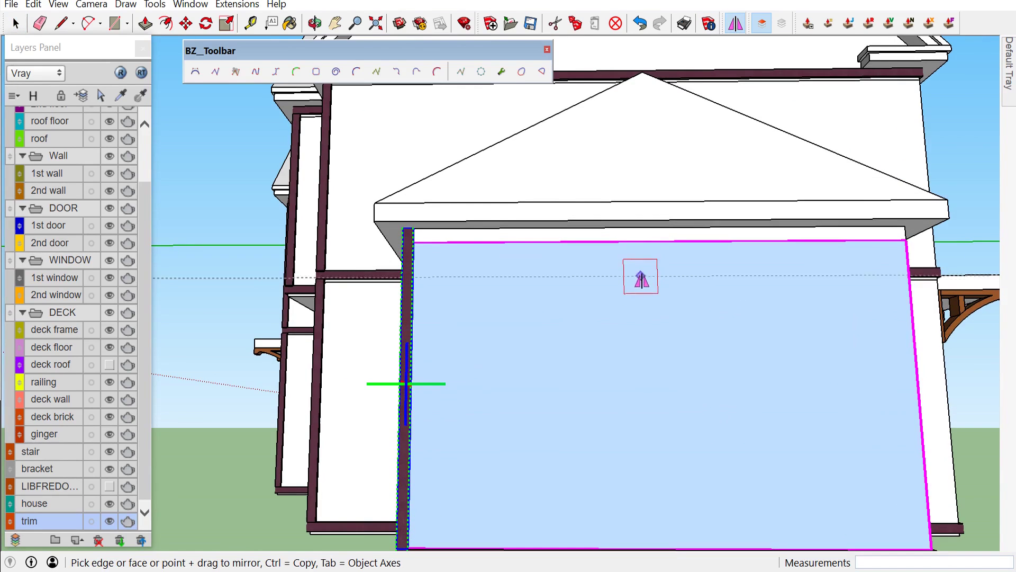
left_click(664, 254)
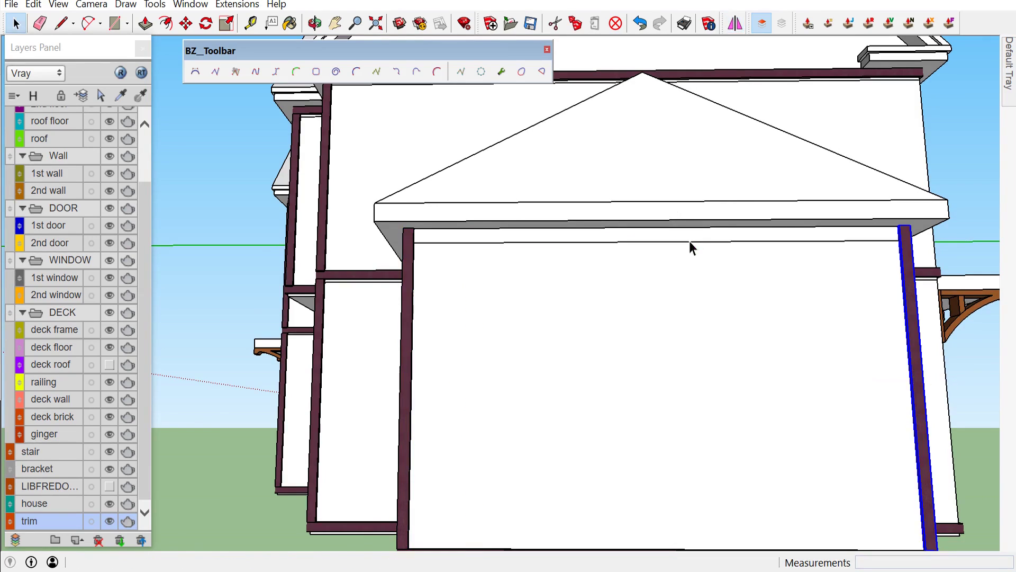
left_click(254, 236)
scroll(254, 237, "down", 2)
mouse_move(536, 281)
middle_mouse_down()
mouse_move(559, 311)
mouse_move(612, 306)
mouse_move(515, 318)
mouse_move(453, 311)
mouse_move(571, 283)
middle_mouse_up()
scroll(571, 283, "up", 2)
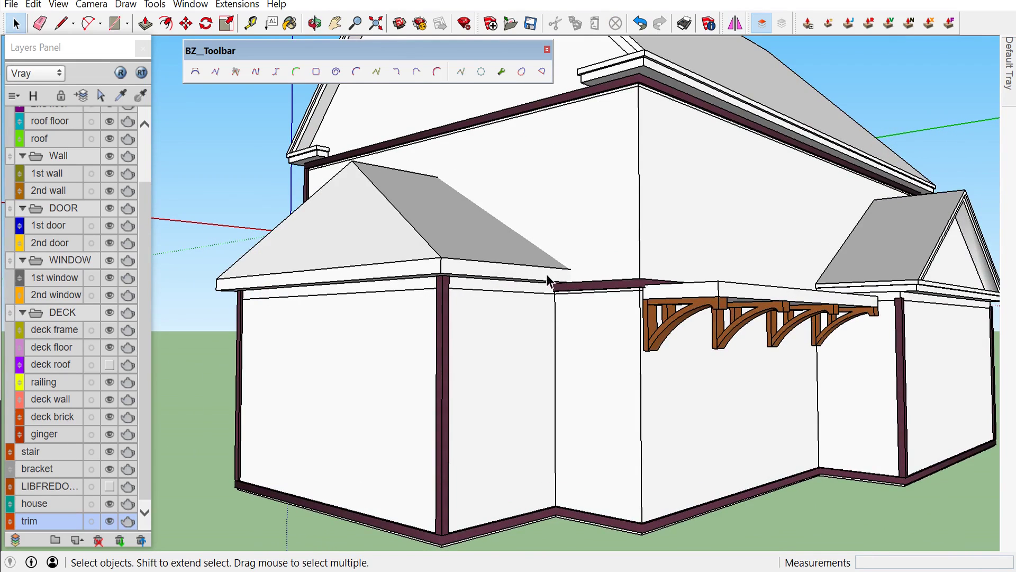
Copy the corner post to the beam corner beside the deck brackets
scroll(472, 262, "up", 1)
scroll(469, 258, "up", 1)
scroll(469, 258, "up", 1)
scroll(447, 269, "up", 1)
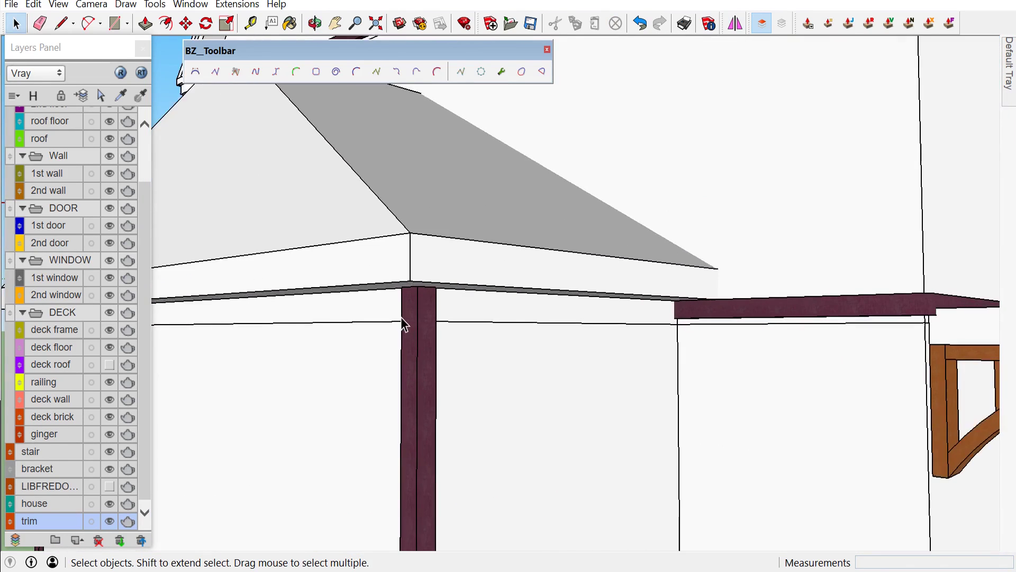
scroll(403, 313, "up", 1)
scroll(403, 310, "up", 1)
middle_click_drag(405, 316, 456, 324)
key("m")
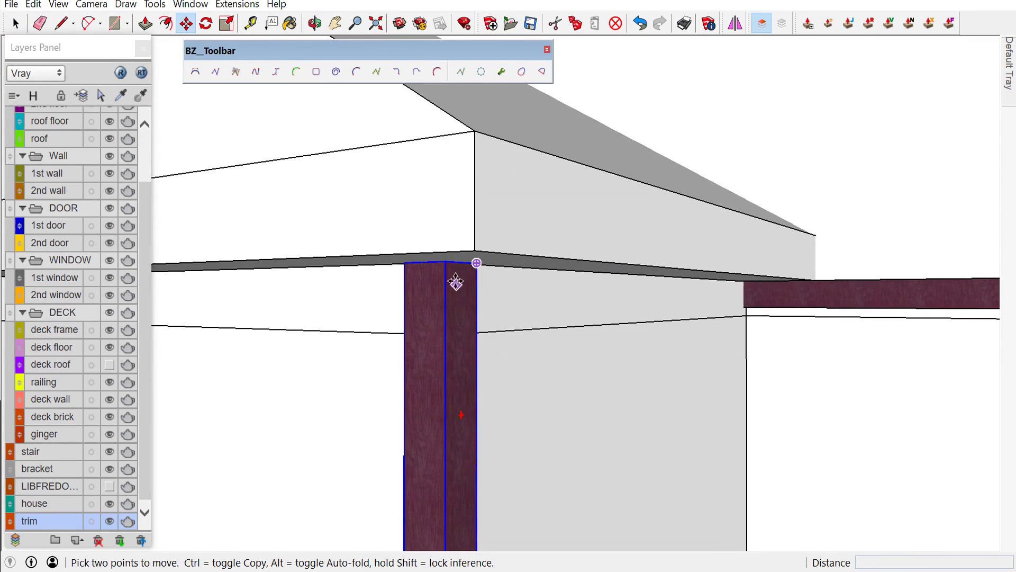
scroll(448, 263, "down", 2)
left_click(447, 261)
scroll(447, 265, "down", 2)
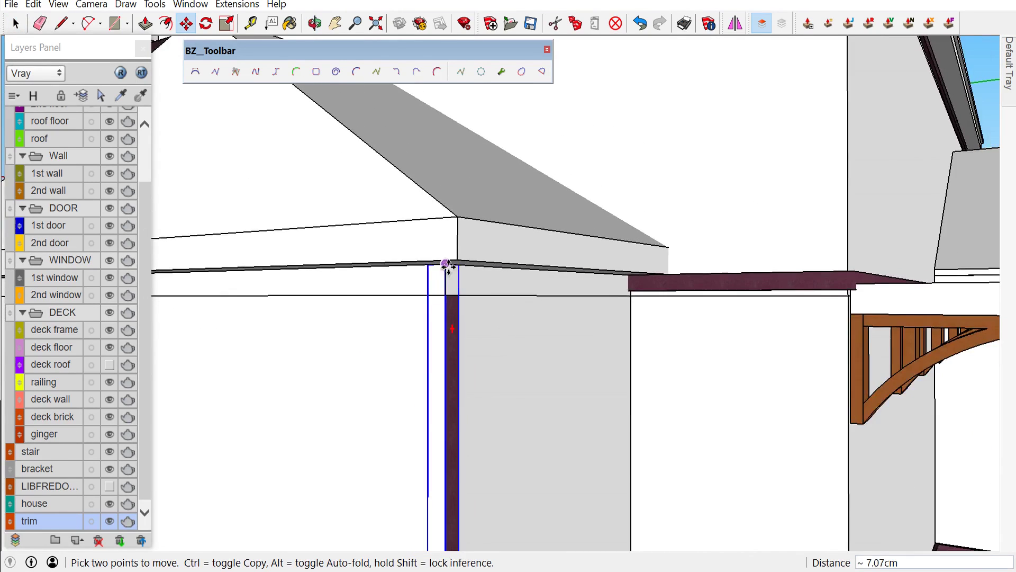
scroll(779, 289, "up", 1)
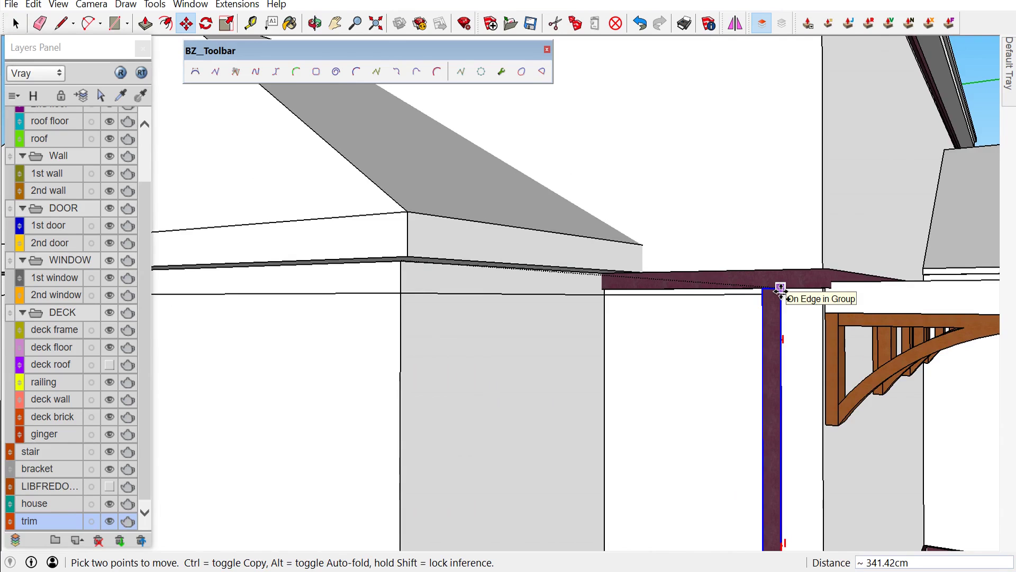
key("ctrl")
scroll(804, 287, "up", 1)
mouse_move(820, 290)
middle_mouse_down()
mouse_move(744, 275)
mouse_move(777, 281)
middle_mouse_up()
scroll(812, 277, "up", 1)
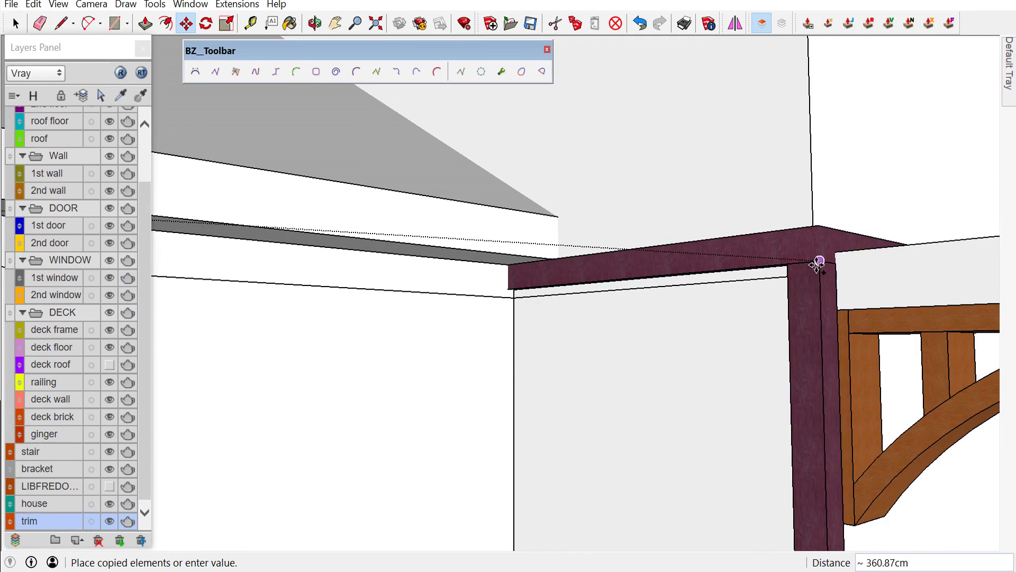
left_click(818, 262)
Orbit to view the new corner post from another angle
scroll(715, 267, "down", 3)
scroll(716, 273, "down", 2)
key("space")
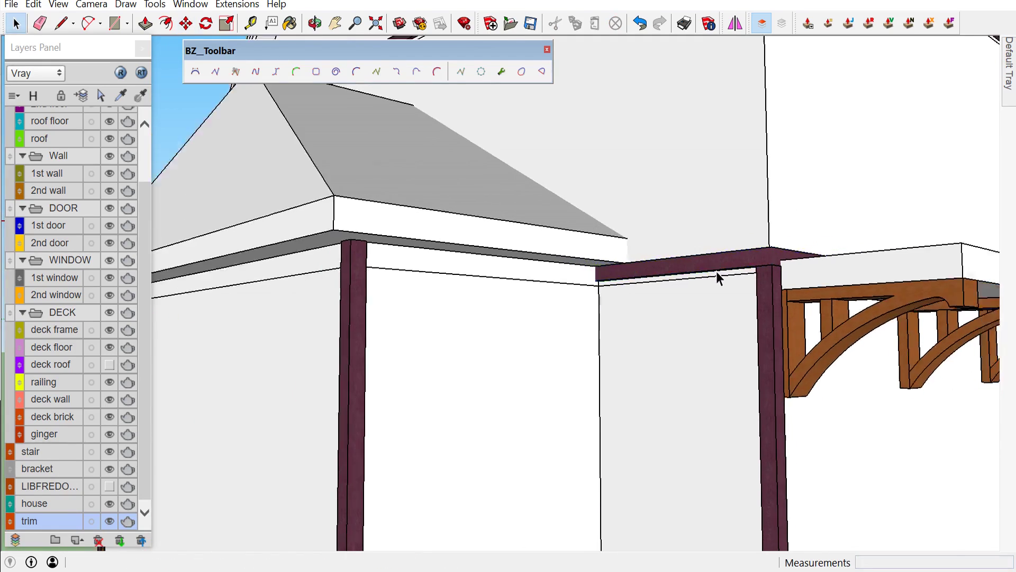
scroll(689, 269, "down", 2)
scroll(576, 370, "down", 2)
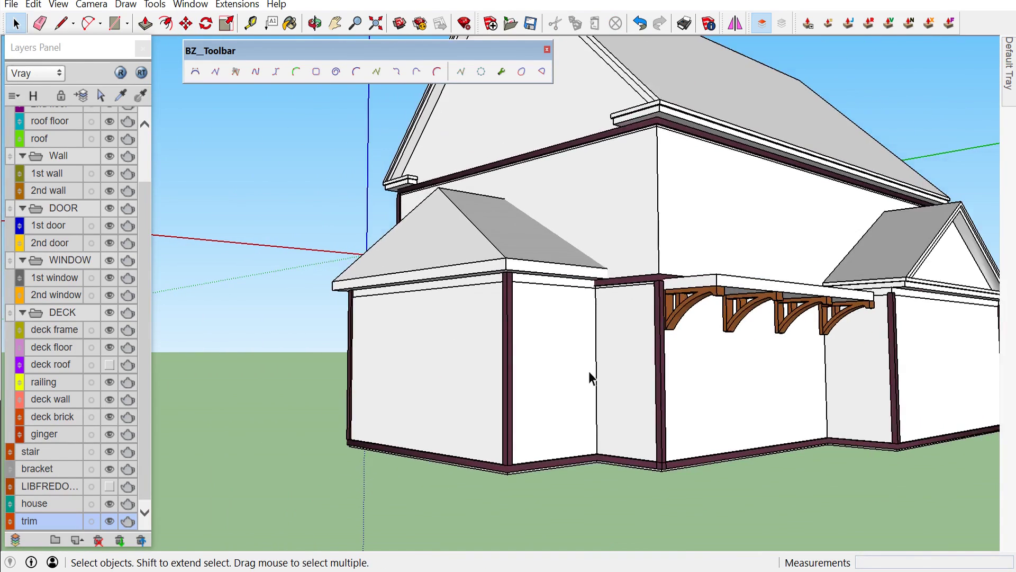
middle_click_drag(576, 370, 481, 373)
scroll(482, 375, "down", 1)
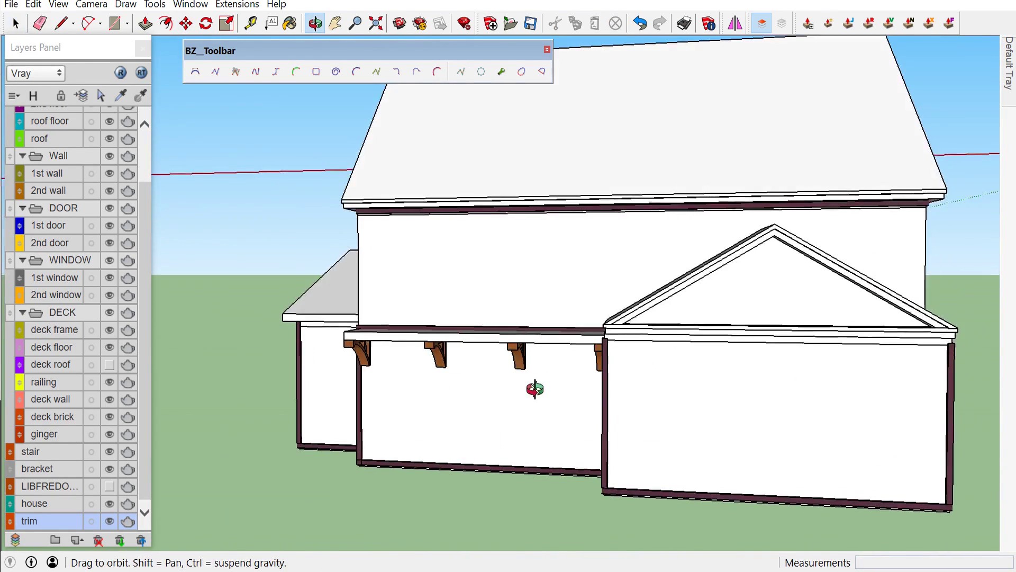
Mirror the upper wall's vertical corner trim across the gable peak
mouse_move(710, 362)
middle_mouse_down()
mouse_move(592, 291)
mouse_move(619, 309)
mouse_move(914, 320)
mouse_move(840, 302)
mouse_move(747, 320)
mouse_move(820, 302)
mouse_move(943, 309)
middle_mouse_up()
scroll(684, 271, "up", 2)
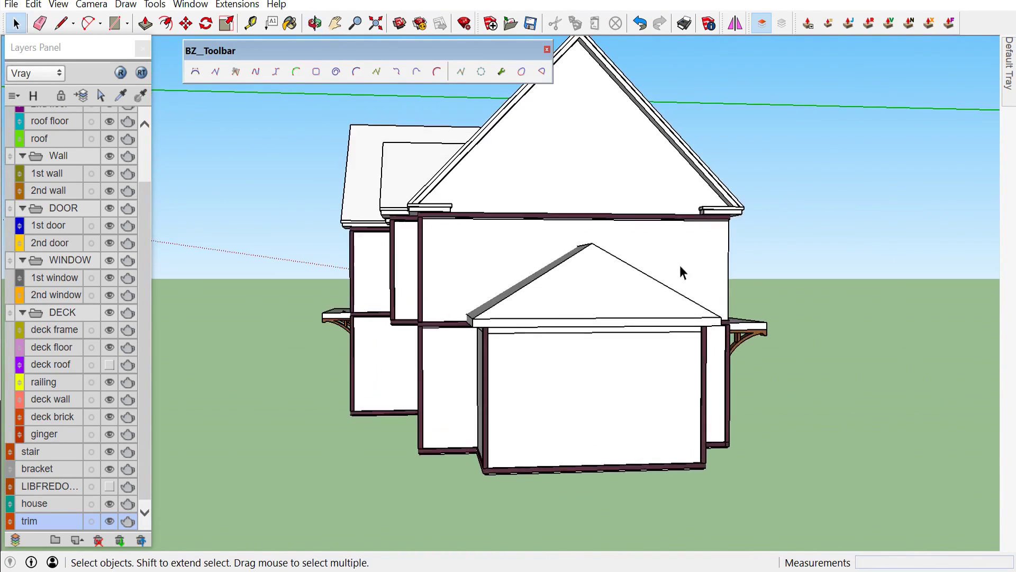
scroll(603, 216, "up", 2)
scroll(593, 189, "up", 2)
scroll(593, 189, "up", 1)
scroll(584, 198, "up", 2)
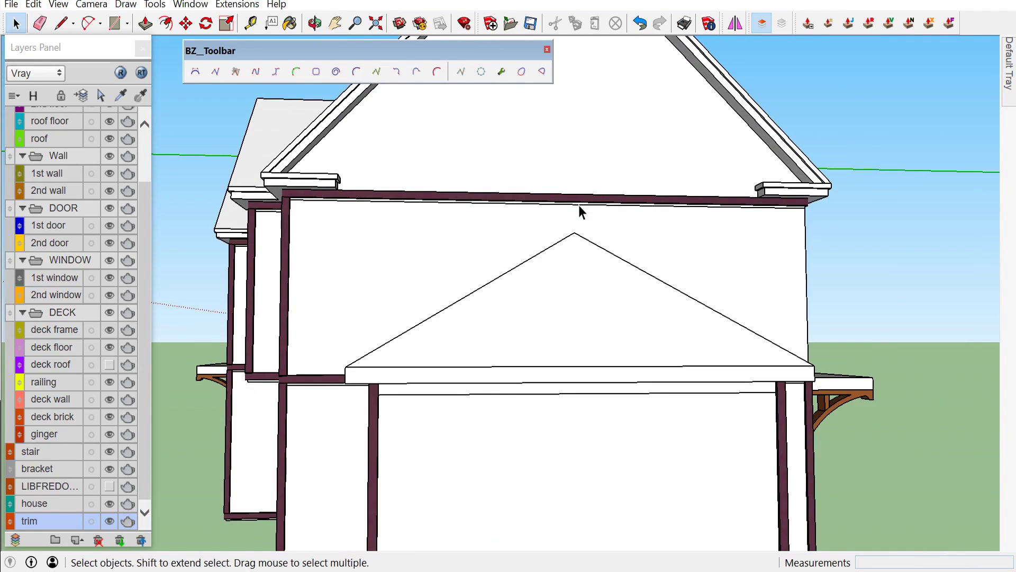
scroll(577, 206, "down", 2)
scroll(582, 228, "down", 2)
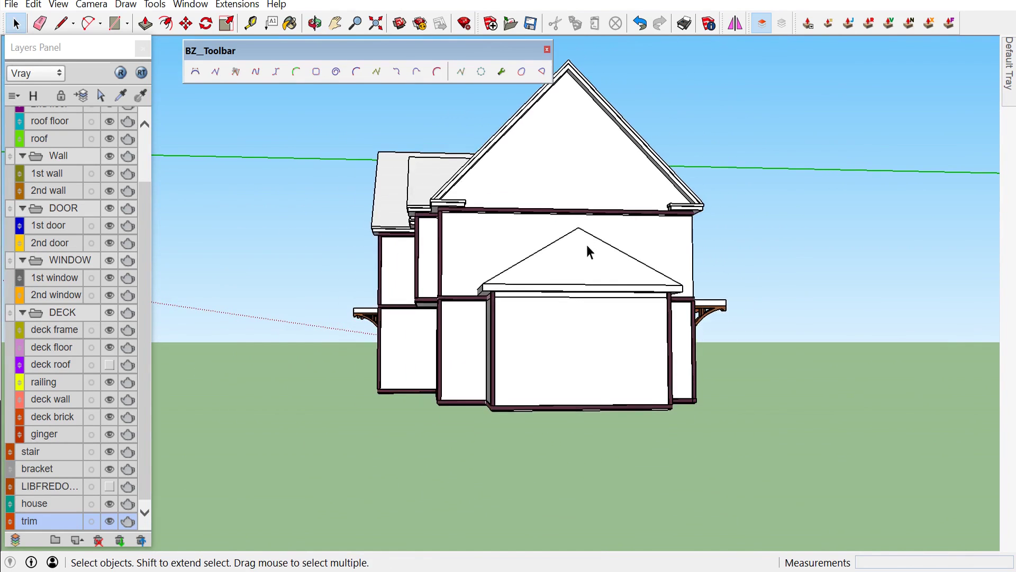
scroll(588, 264, "down", 2)
scroll(476, 236, "up", 2)
scroll(434, 280, "up", 2)
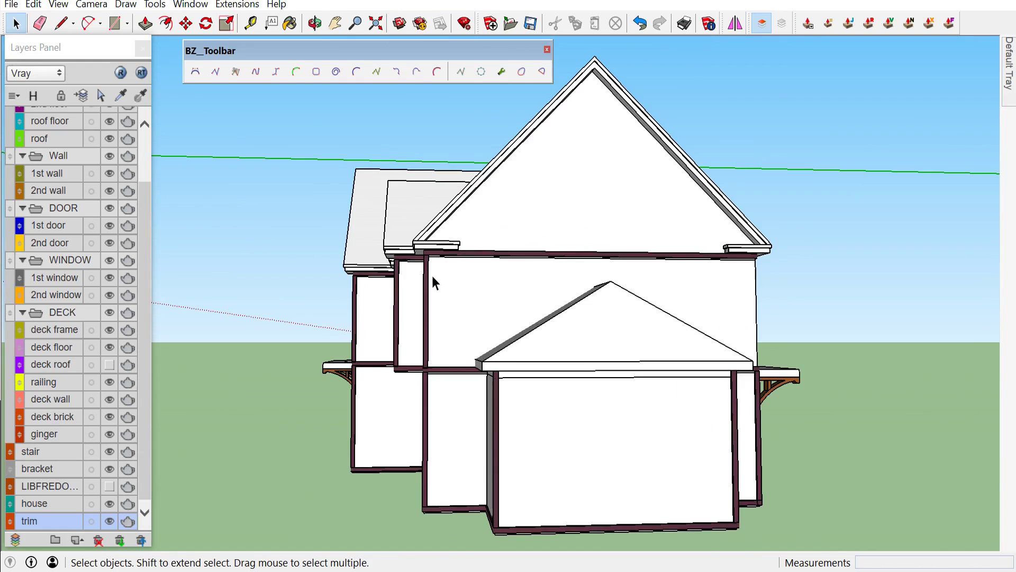
left_click(427, 285)
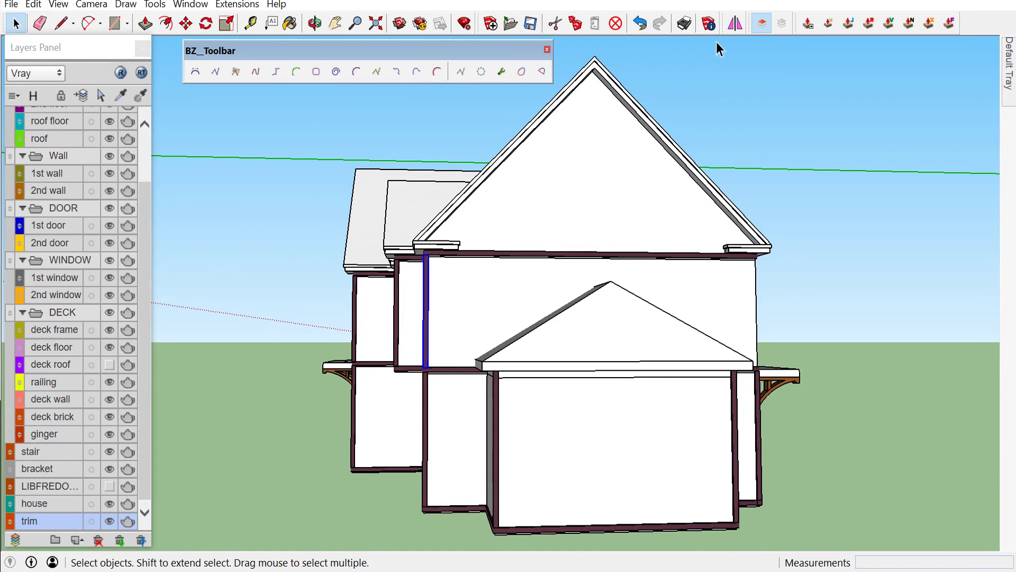
left_click(736, 23)
scroll(577, 32, "up", 1)
scroll(587, 58, "up", 2)
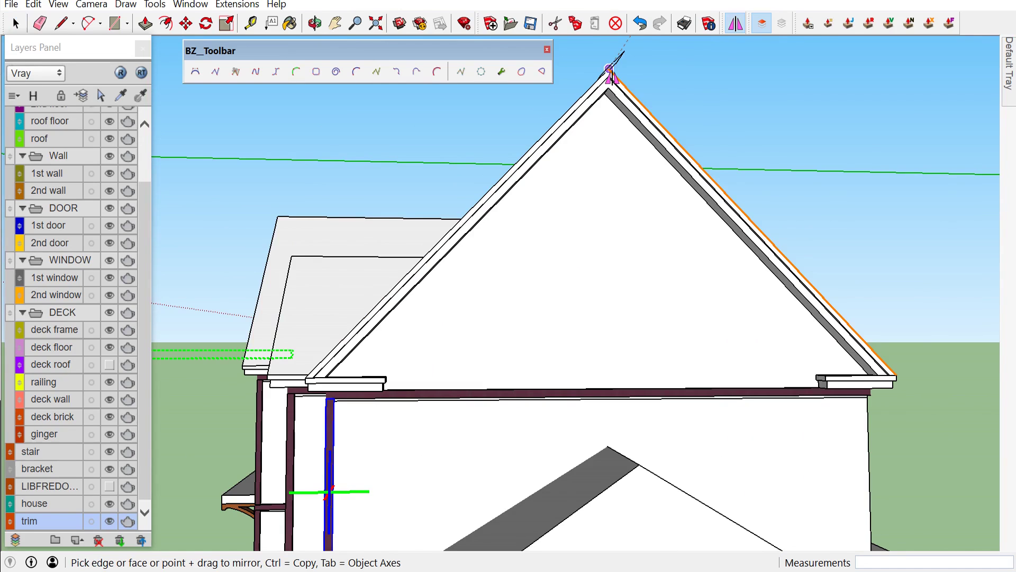
left_click_drag(609, 69, 655, 77)
key("space")
Mirror the left wall's corner trim post across the middle of the roof ridge
mouse_move(782, 144)
middle_mouse_down()
mouse_move(579, 283)
mouse_move(509, 270)
mouse_move(706, 307)
mouse_move(302, 268)
mouse_move(186, 270)
mouse_move(438, 284)
mouse_move(388, 262)
mouse_move(400, 301)
middle_mouse_up()
scroll(401, 301, "up", 1)
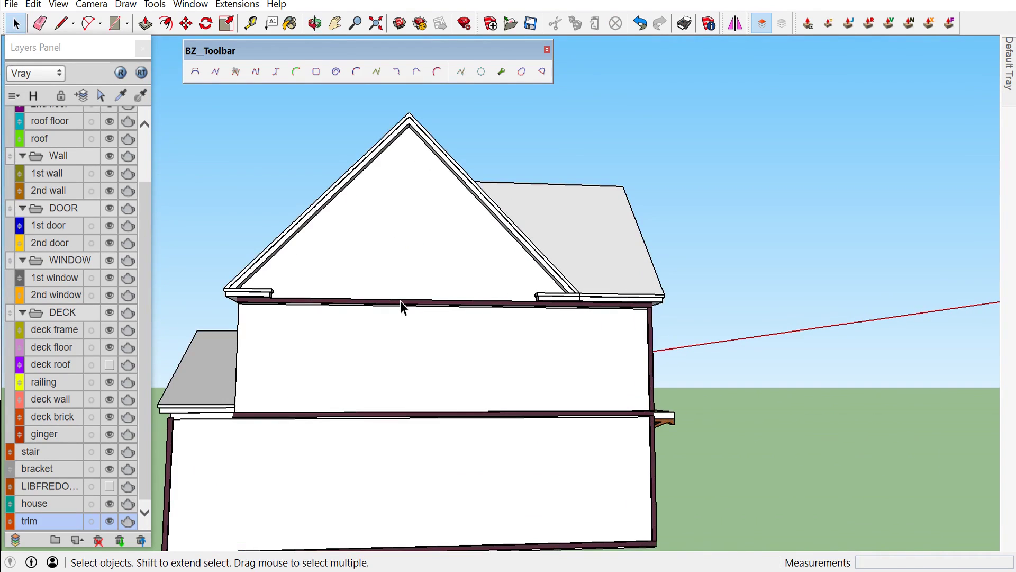
scroll(402, 303, "up", 1)
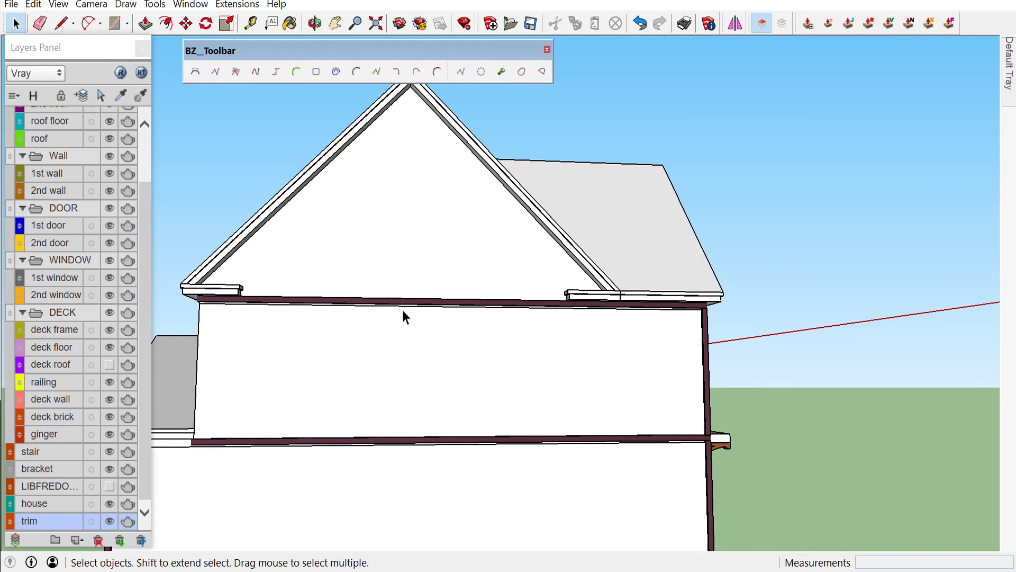
scroll(402, 307, "down", 1)
mouse_move(402, 306)
middle_mouse_down()
mouse_move(807, 318)
mouse_move(808, 334)
middle_mouse_up()
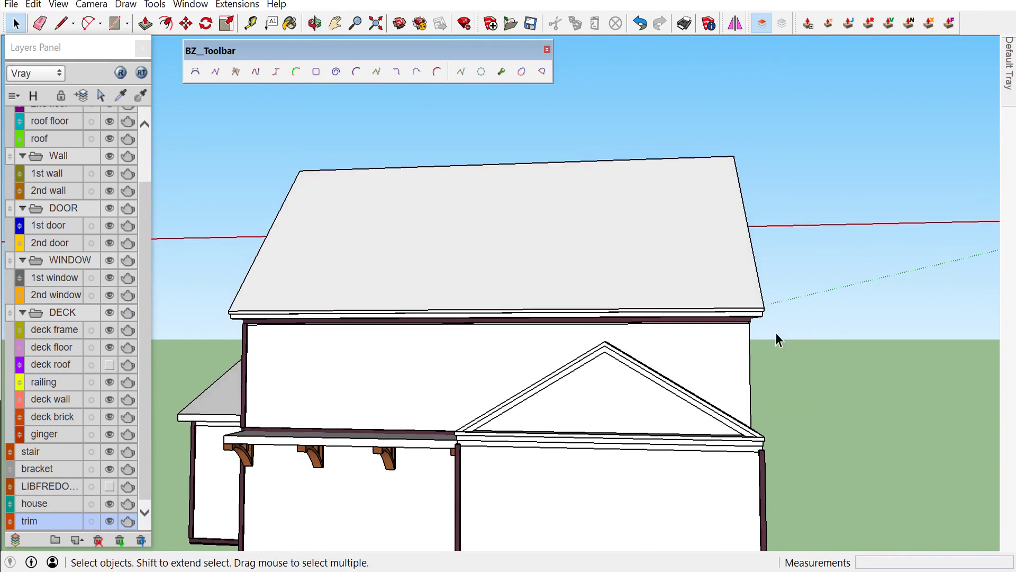
left_click(237, 363)
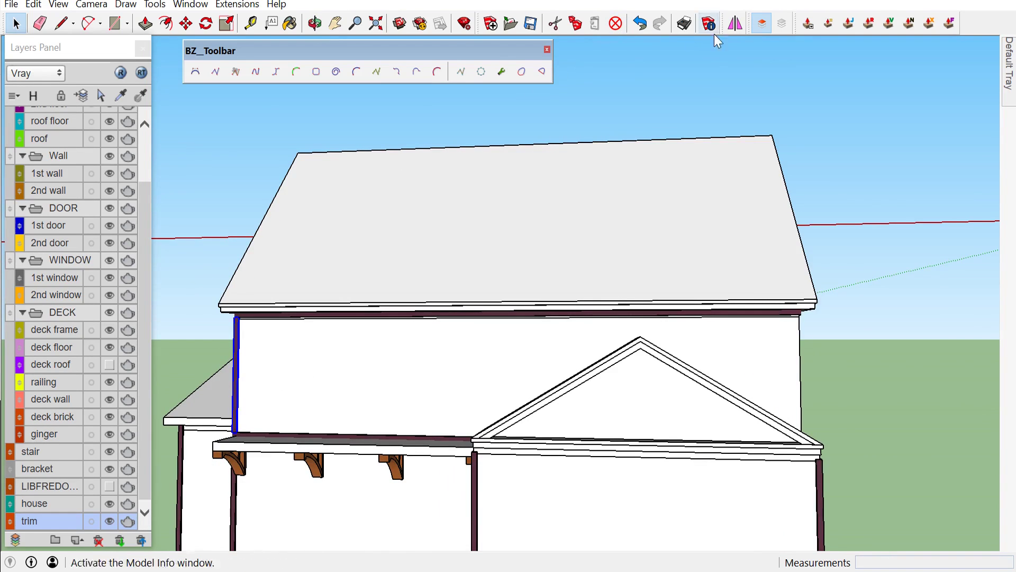
left_click(735, 23)
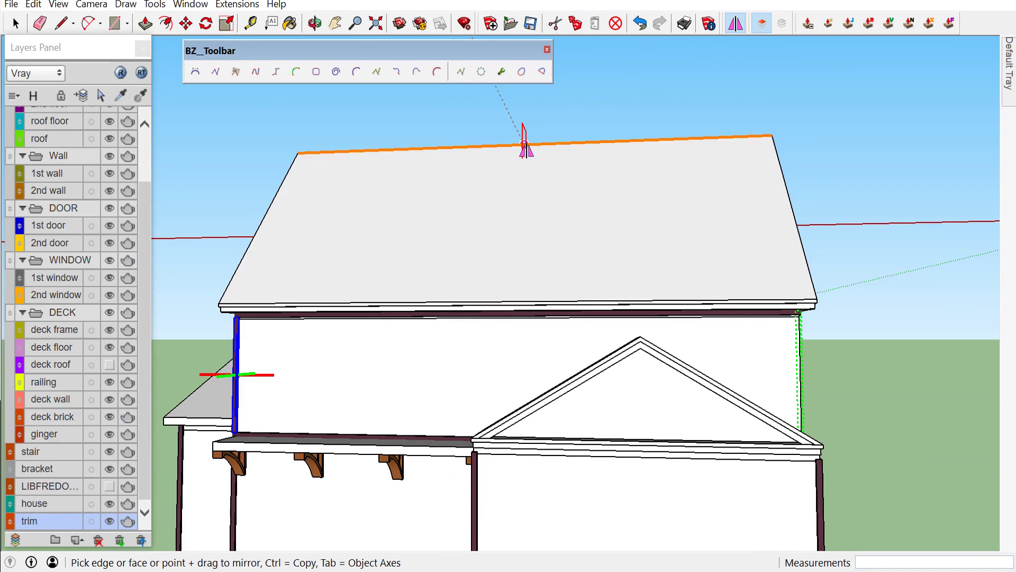
left_click_drag(526, 147, 550, 146)
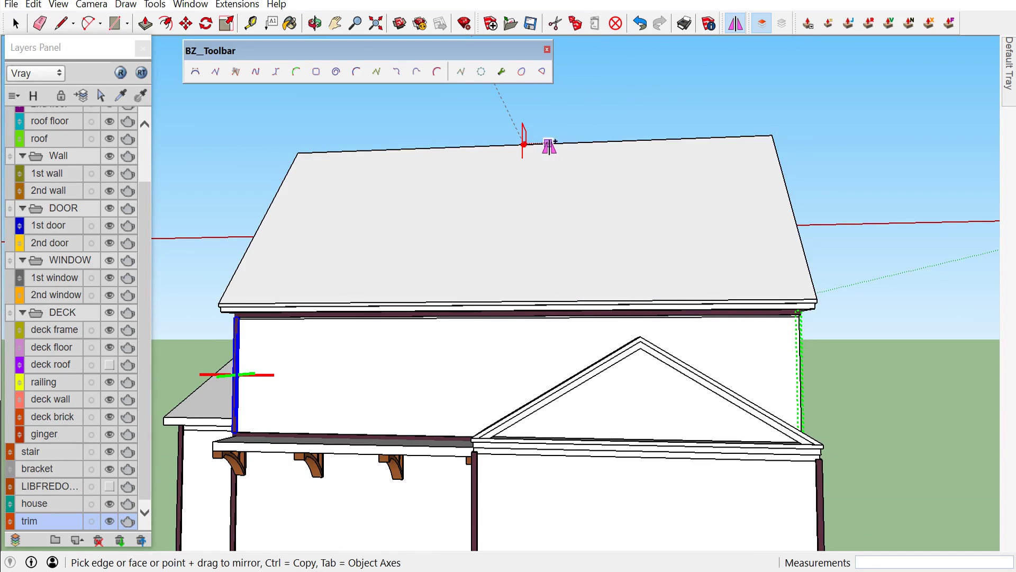
key("space")
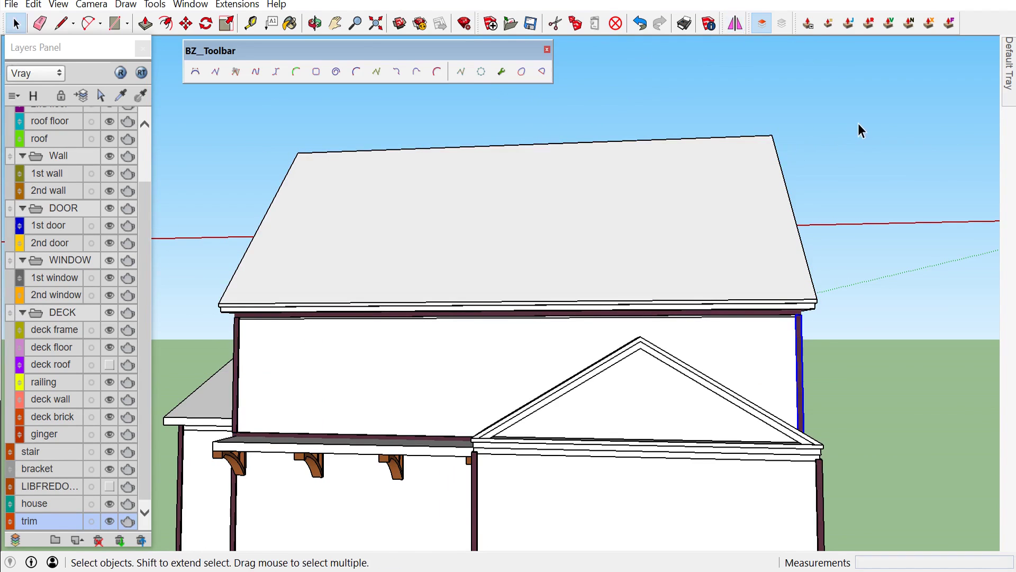
mouse_move(840, 185)
middle_mouse_down()
mouse_move(728, 273)
mouse_move(657, 269)
mouse_move(445, 302)
middle_mouse_up()
Hide the trim layer and put the leftover eave trim band on the trim layer
scroll(76, 424, "up", 1)
scroll(80, 469, "up", 2)
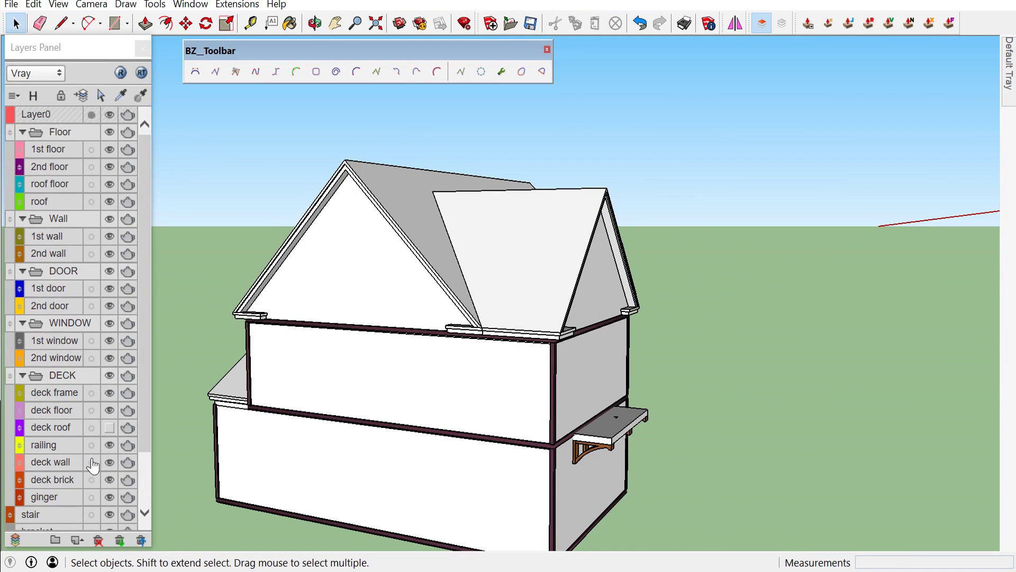
scroll(94, 467, "down", 3)
scroll(100, 479, "down", 1)
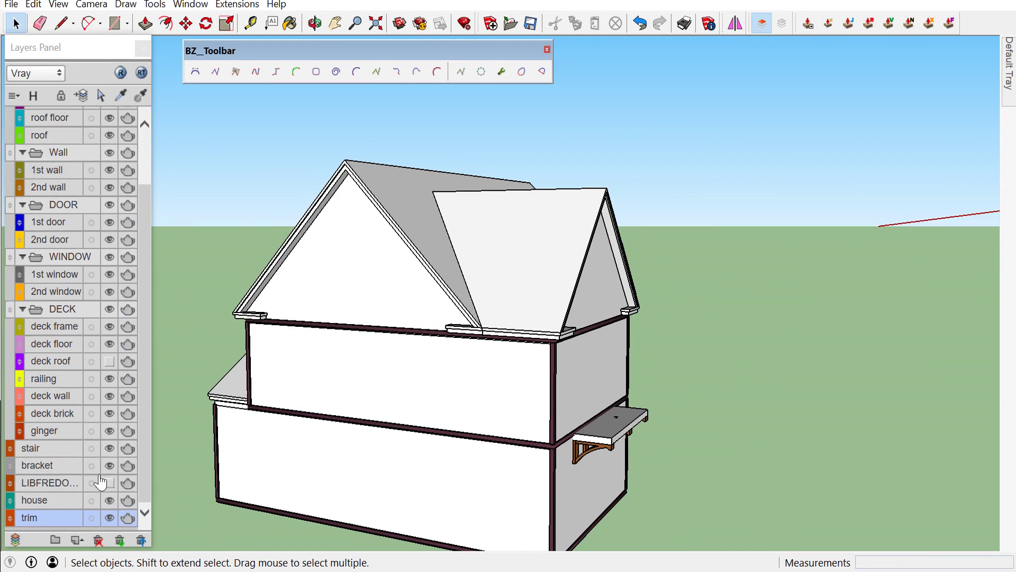
left_click(110, 519)
mouse_move(259, 484)
middle_mouse_down()
mouse_move(805, 435)
mouse_move(564, 456)
mouse_move(542, 410)
middle_mouse_up()
left_click(521, 275)
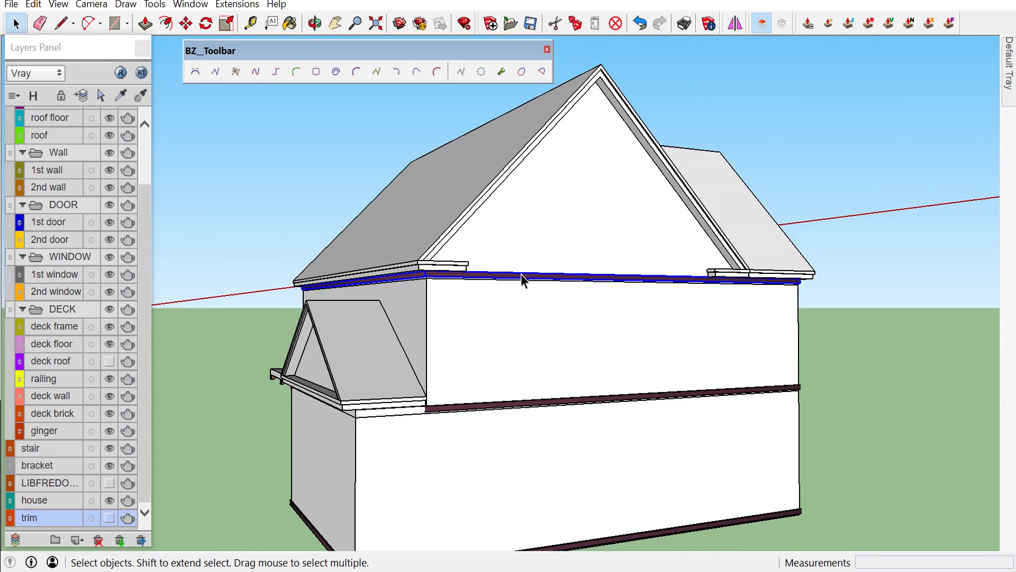
right_click(521, 274)
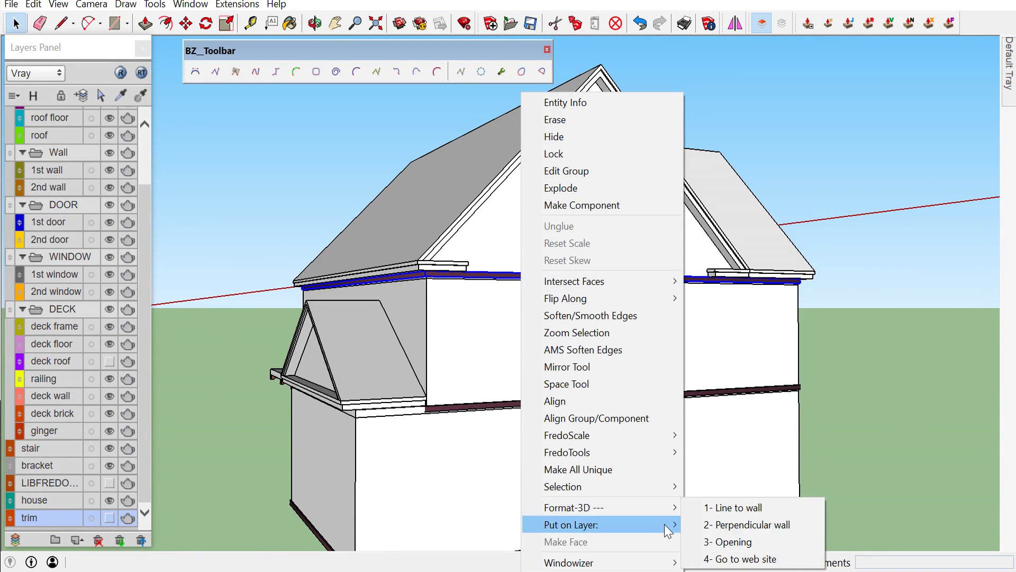
mouse_move(570, 525)
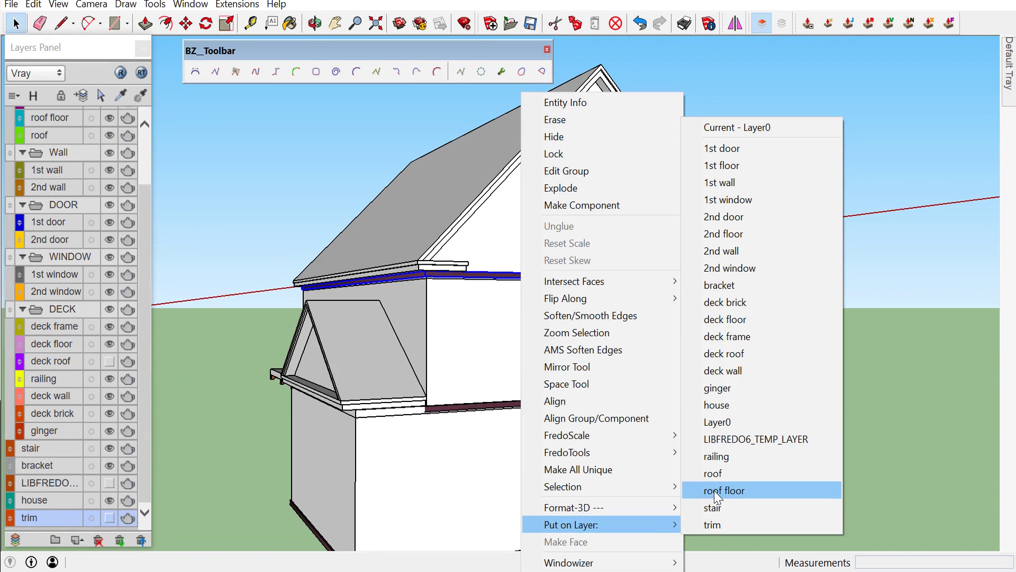
left_click(719, 525)
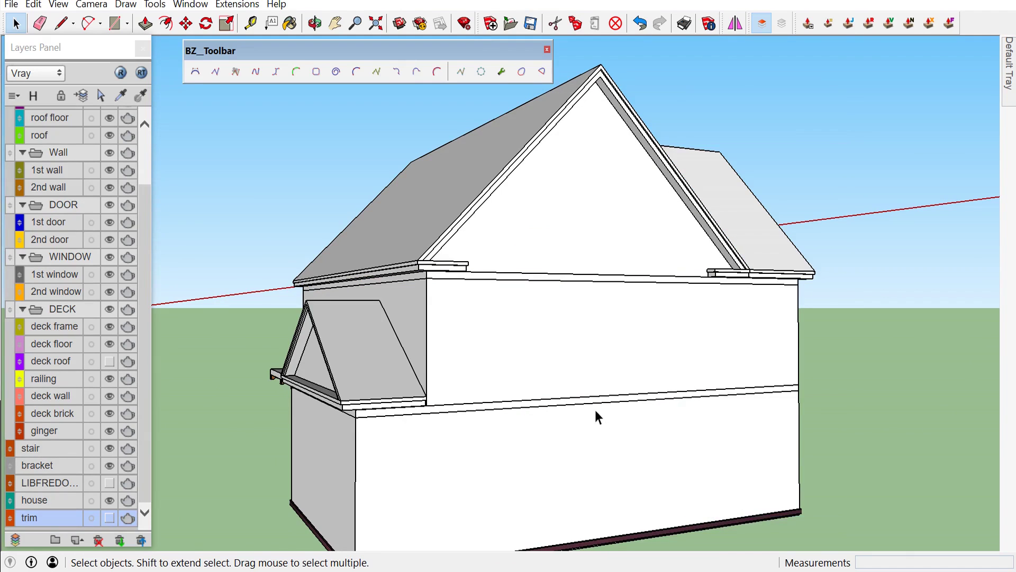
Put the base trim band along the bottom on the trim layer
scroll(596, 417, "down", 2)
scroll(556, 565, "down", 2)
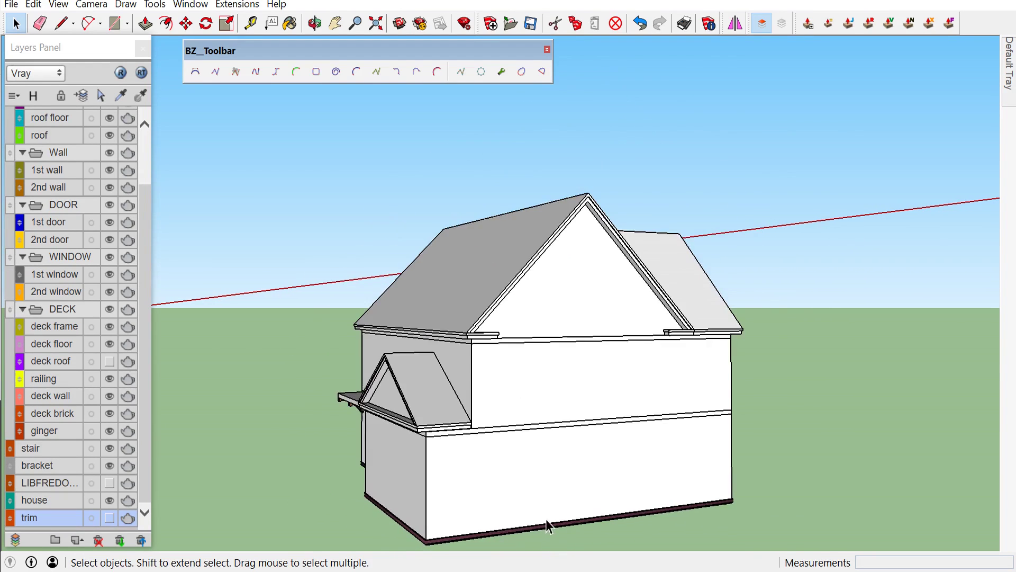
scroll(548, 527, "up", 1)
left_click(549, 529)
right_click(548, 529)
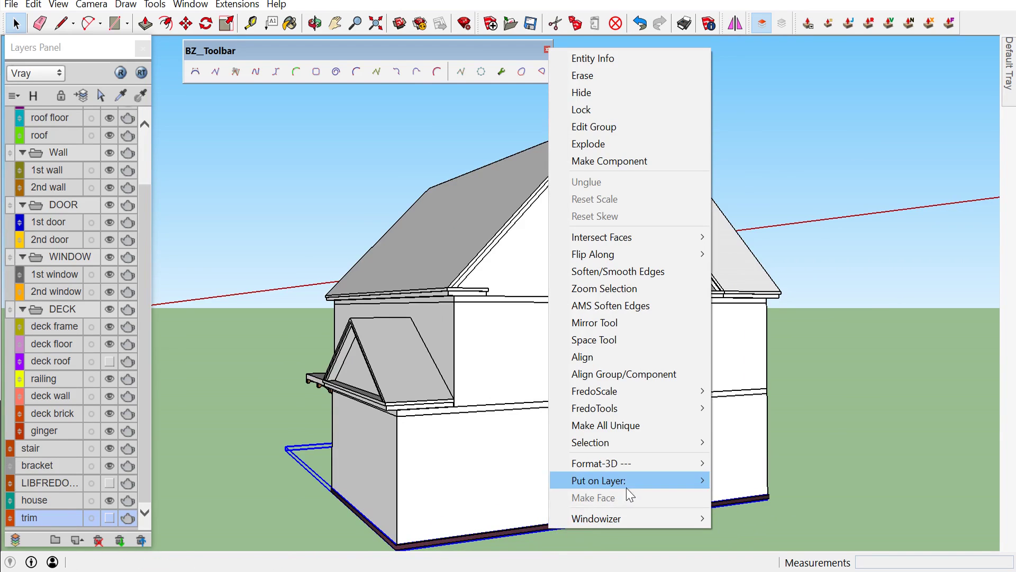
mouse_move(599, 480)
left_click(736, 480)
scroll(735, 479, "down", 2)
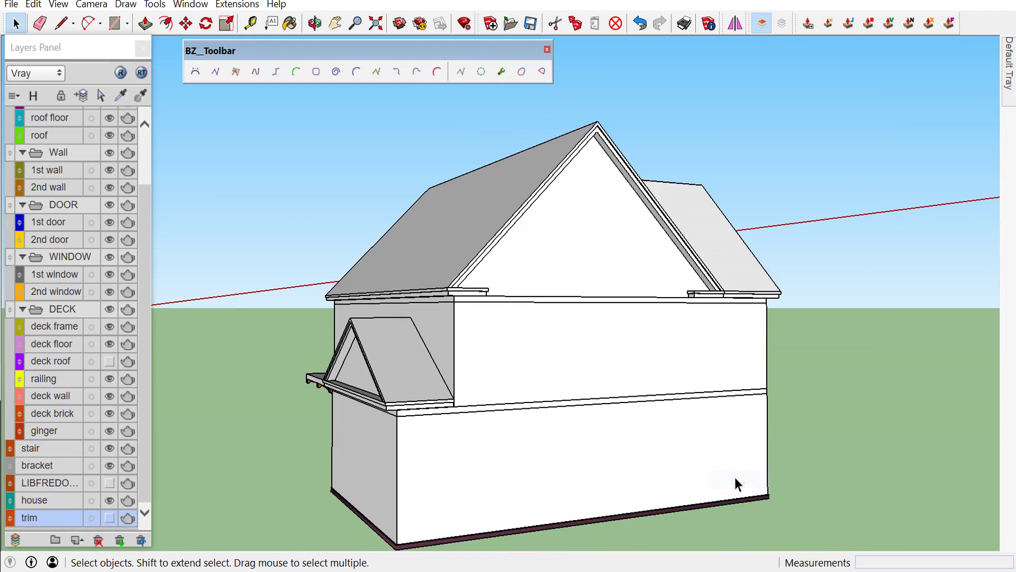
scroll(740, 479, "down", 1)
scroll(666, 522, "up", 1)
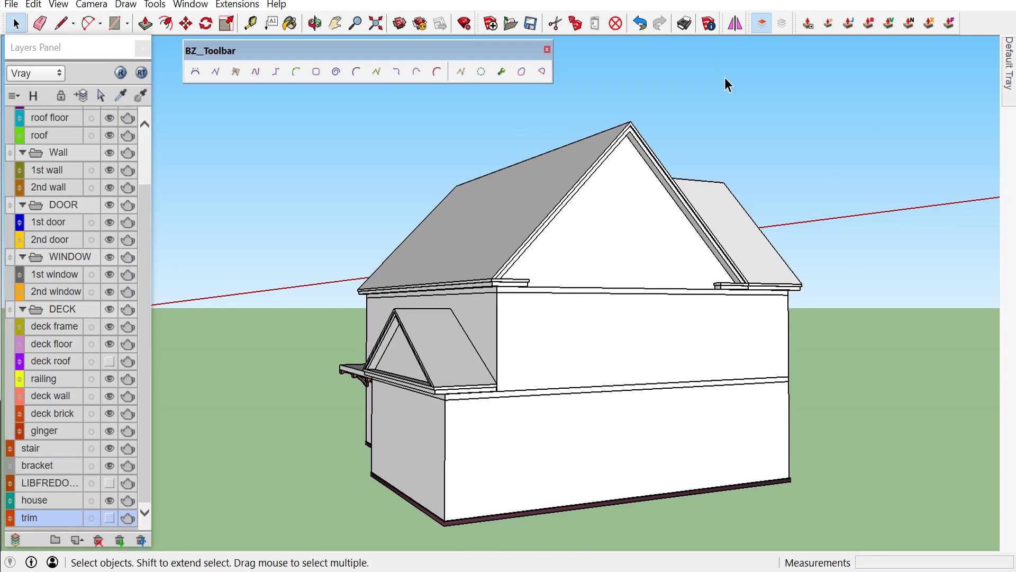
Move the remaining base trim edges onto the trim layer and make the trim layer visible again
left_click(641, 26)
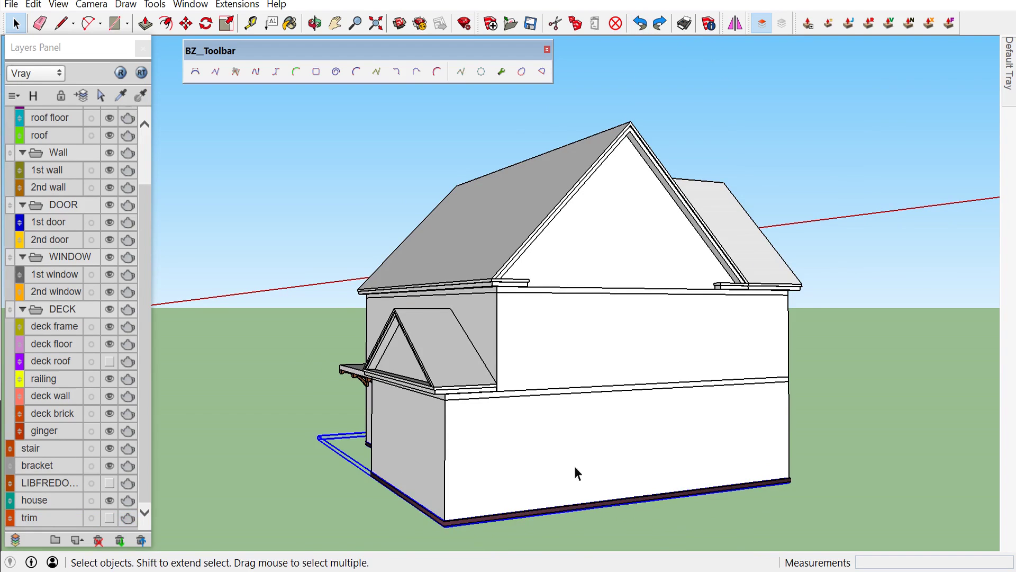
scroll(593, 400, "up", 2)
right_click(537, 515)
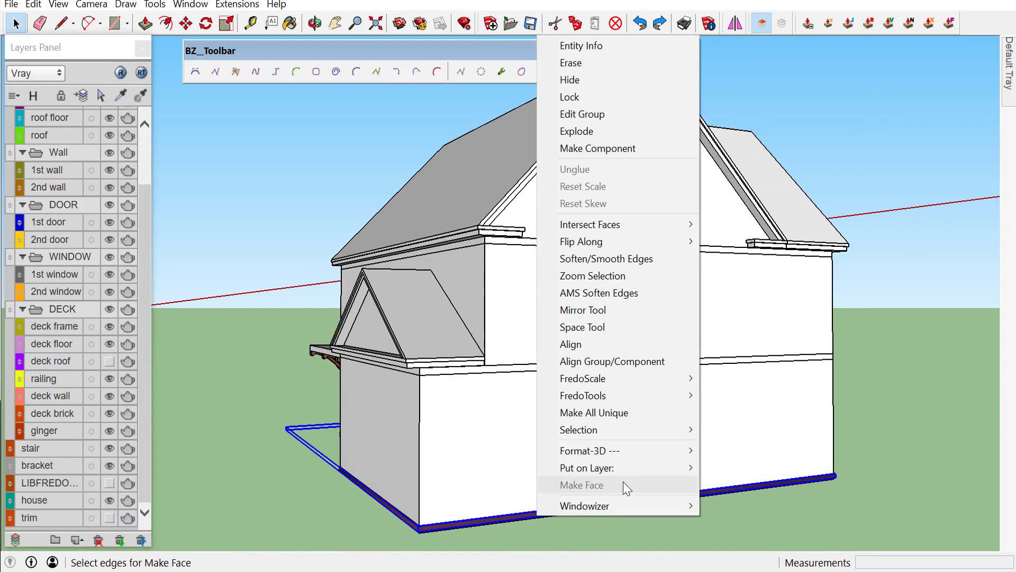
mouse_move(588, 468)
left_click(729, 469)
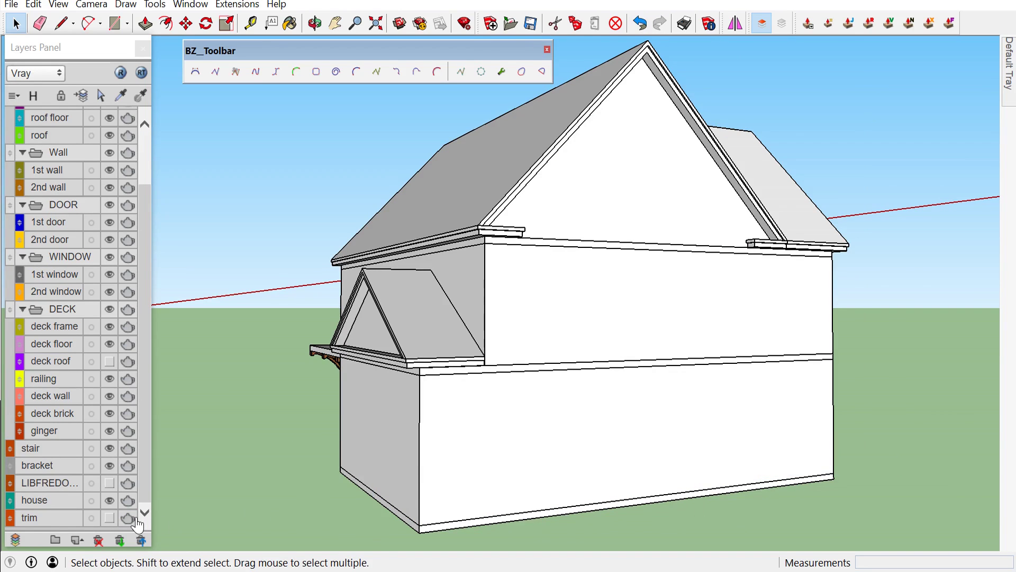
left_click(111, 519)
mouse_move(230, 458)
middle_mouse_down()
mouse_move(344, 464)
mouse_move(933, 415)
mouse_move(752, 197)
middle_mouse_up()
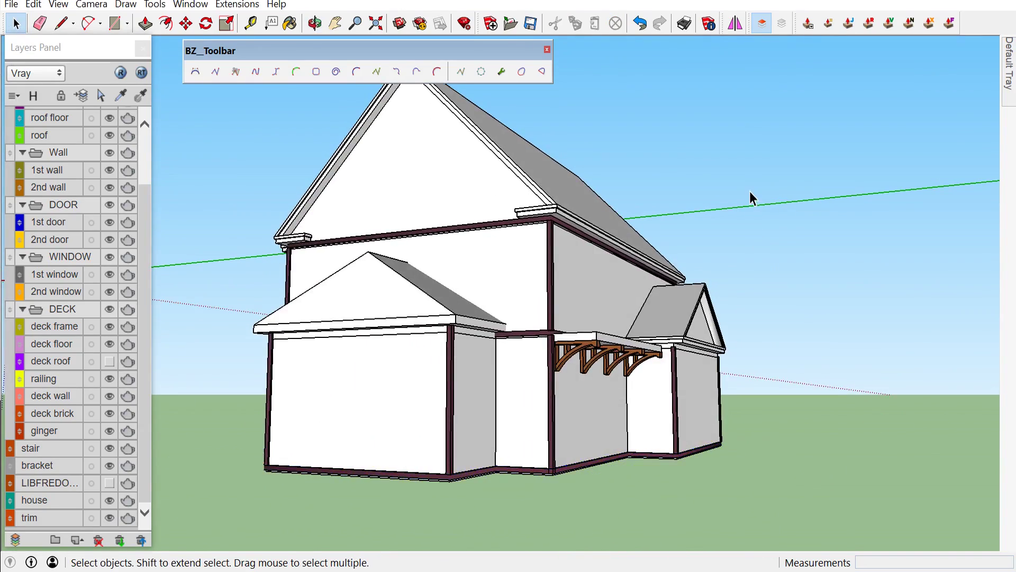
mouse_move(442, 275)
middle_mouse_down()
mouse_move(665, 318)
mouse_move(689, 299)
mouse_move(526, 316)
mouse_move(231, 310)
mouse_move(750, 328)
mouse_move(513, 320)
mouse_move(345, 329)
mouse_move(676, 332)
mouse_move(228, 333)
mouse_move(731, 347)
mouse_move(616, 326)
mouse_move(537, 329)
middle_mouse_up()
scroll(412, 339, "up", 2)
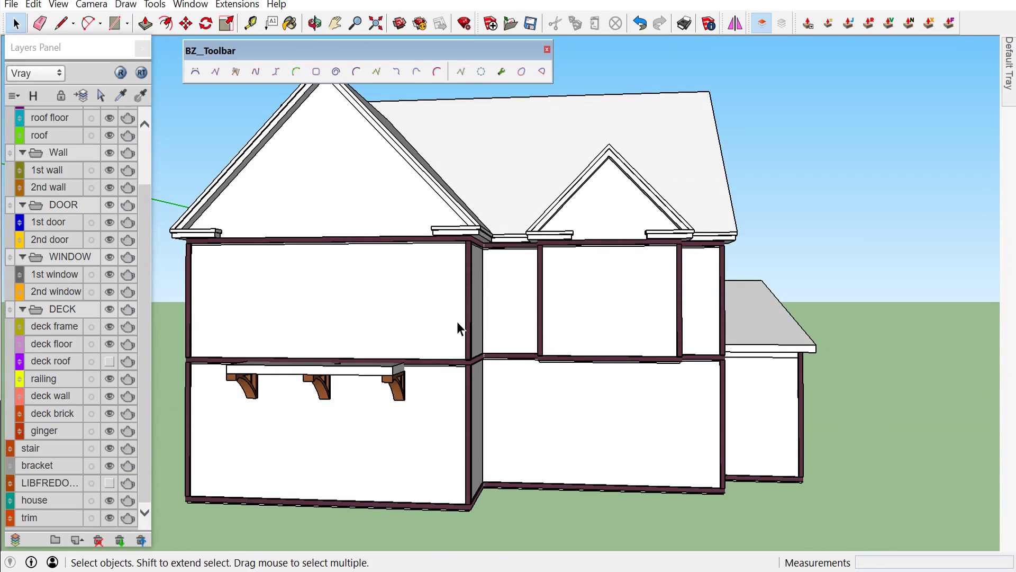
scroll(556, 328, "down", 3)
scroll(461, 307, "up", 3)
scroll(455, 303, "down", 1)
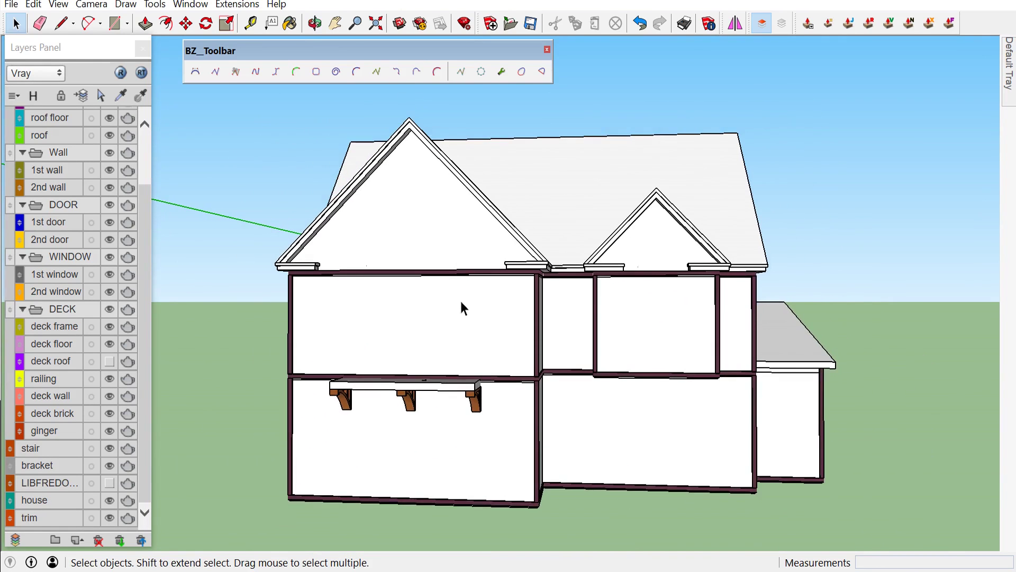
scroll(557, 309, "down", 2)
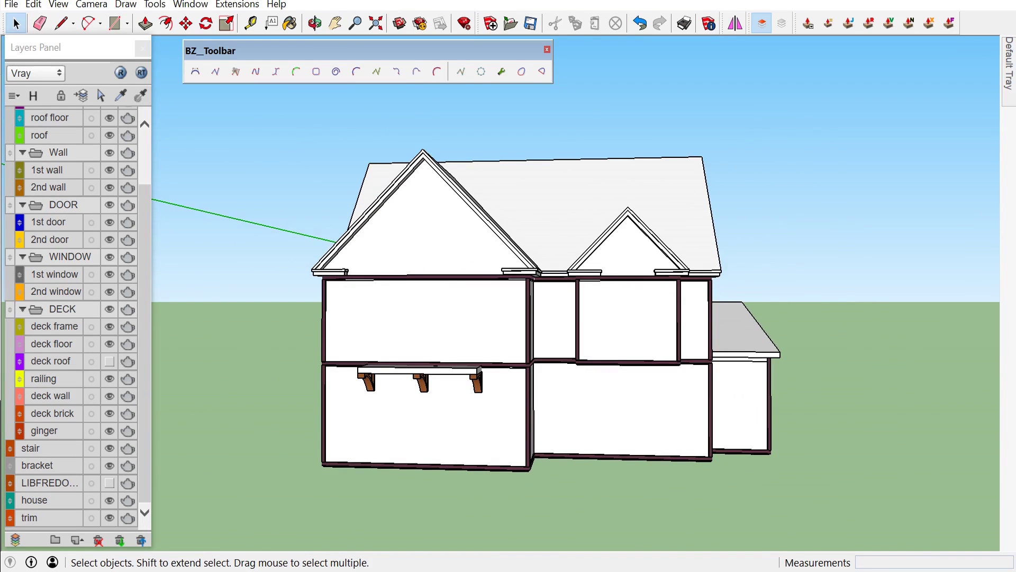
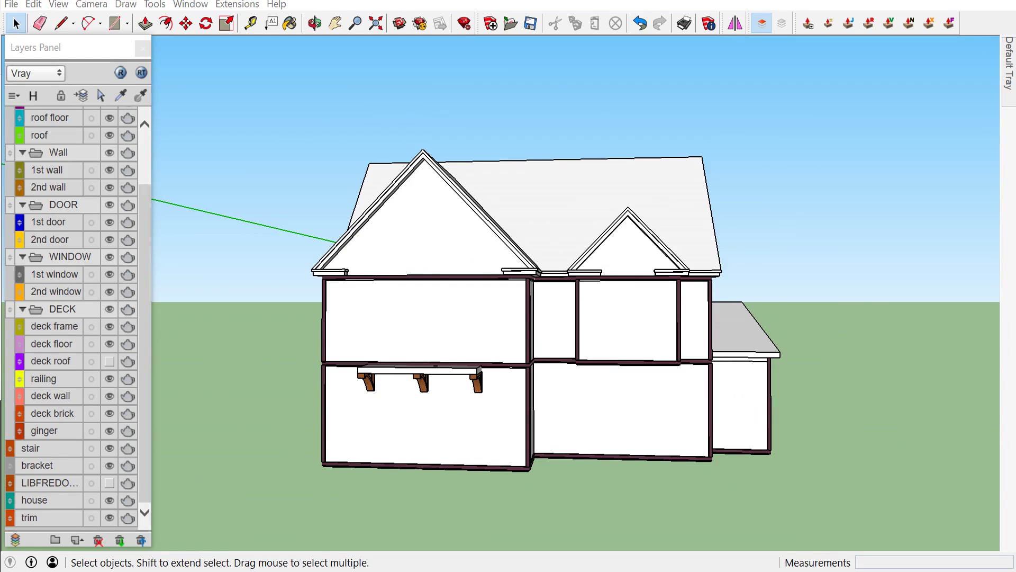
Orbit toward the front wall and turn the deck roof layer back on
middle_click_drag(434, 182, 406, 179)
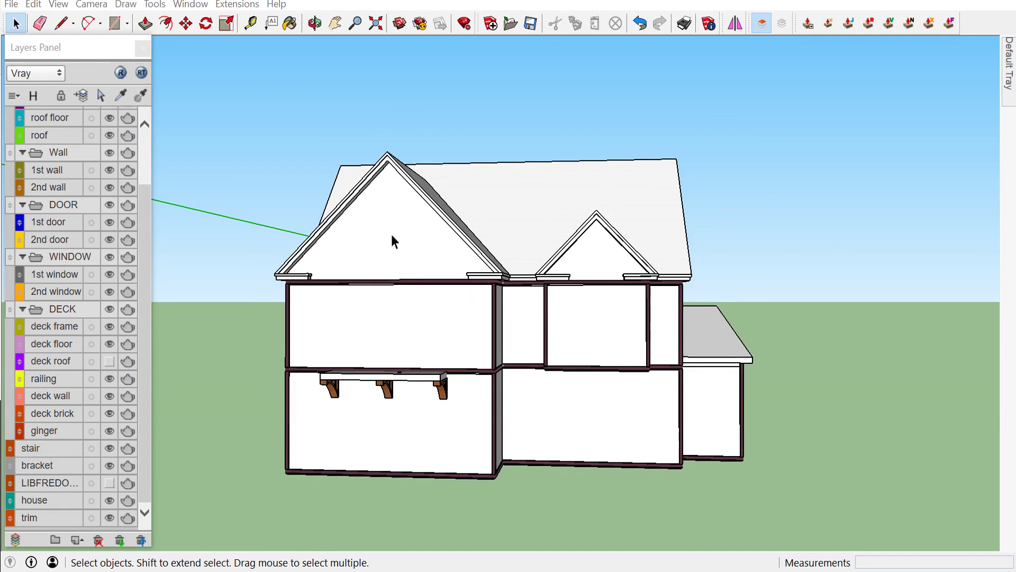
middle_click_drag(392, 239, 458, 236)
scroll(450, 289, "up", 2)
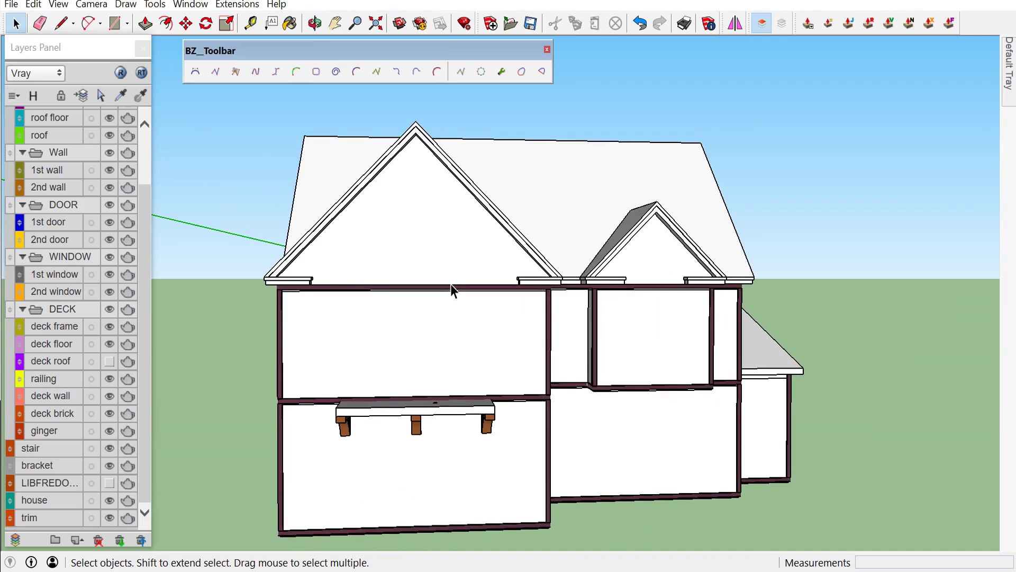
middle_click_drag(453, 285, 443, 252)
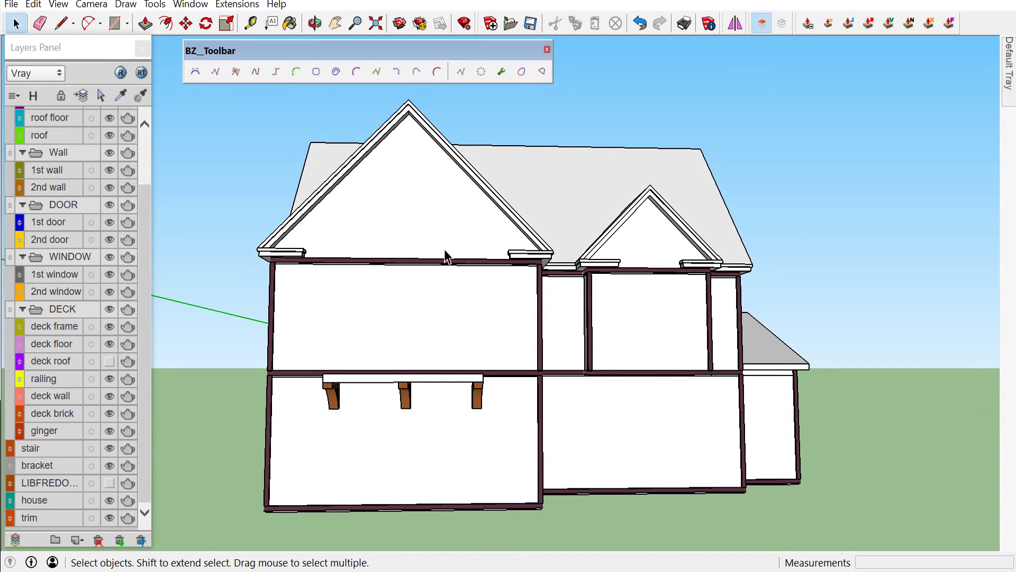
scroll(393, 277, "up", 1)
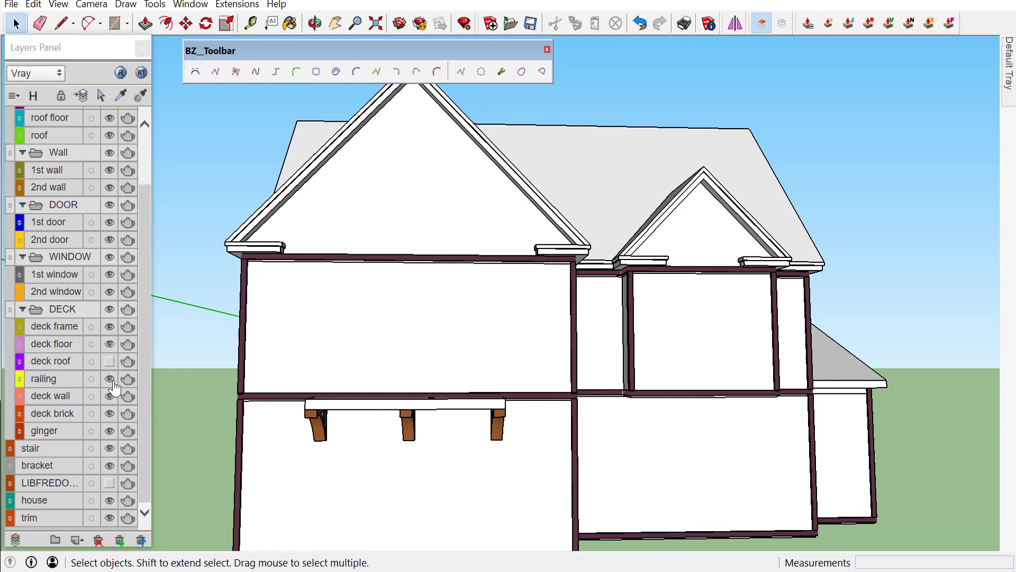
left_click(110, 361)
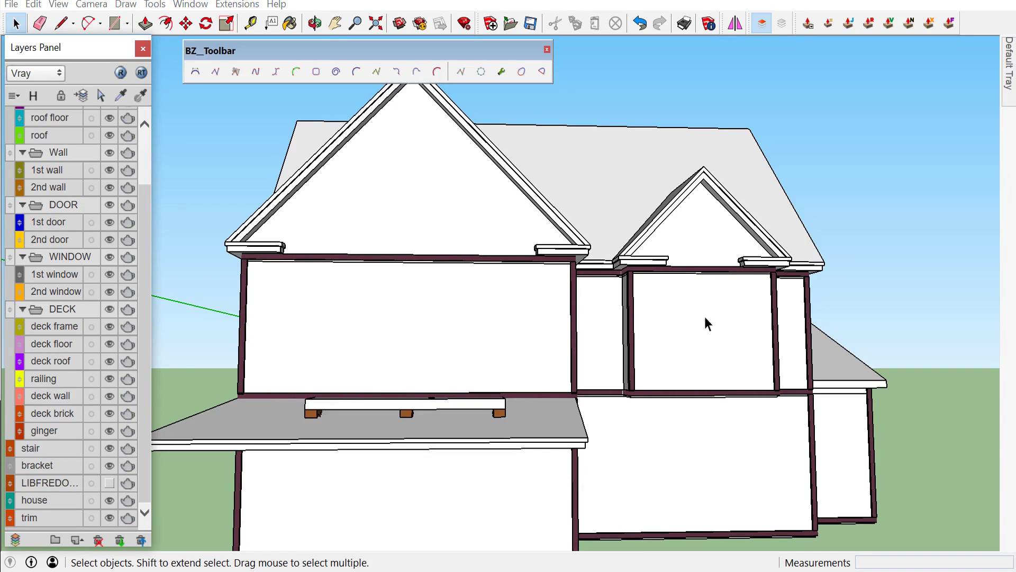
Hide and re-show the trim layer to compare the wall with and without trim
scroll(732, 320, "down", 1)
scroll(586, 350, "up", 2)
scroll(555, 350, "up", 1)
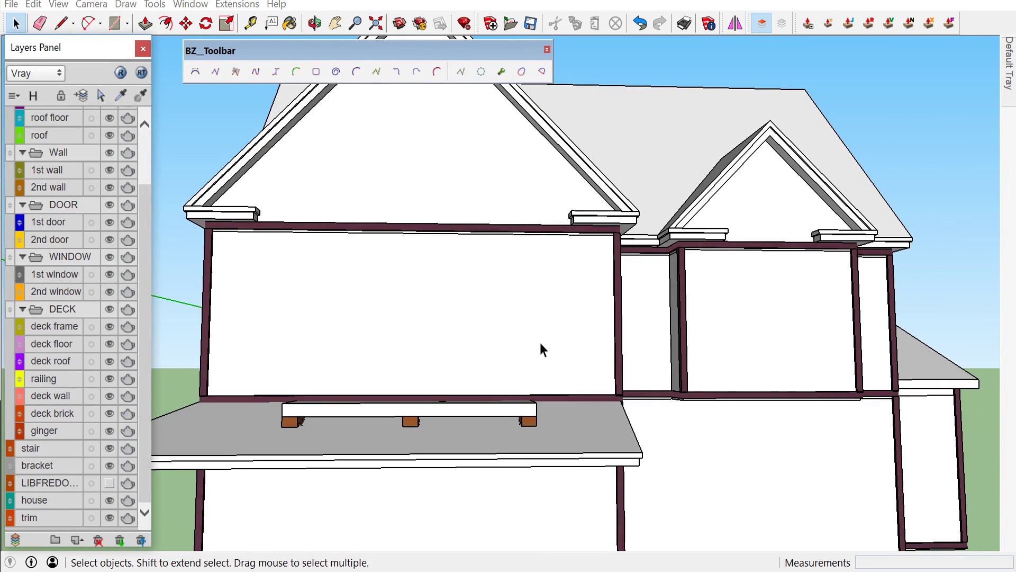
left_click(110, 518)
scroll(221, 353, "up", 2)
scroll(221, 354, "down", 1)
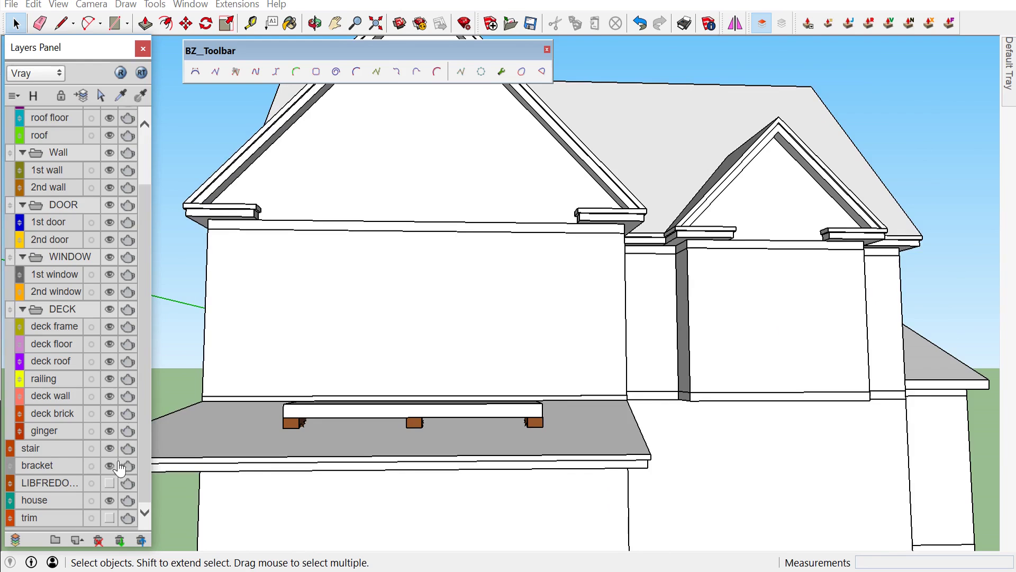
left_click(109, 519)
Orbit to the upper wall and hide the trim layer again
scroll(170, 338, "up", 3)
mouse_move(170, 338)
middle_mouse_down()
mouse_move(197, 295)
mouse_move(156, 288)
middle_mouse_up()
scroll(274, 249, "up", 2)
scroll(296, 259, "up", 1)
scroll(302, 256, "down", 1)
scroll(250, 313, "down", 2)
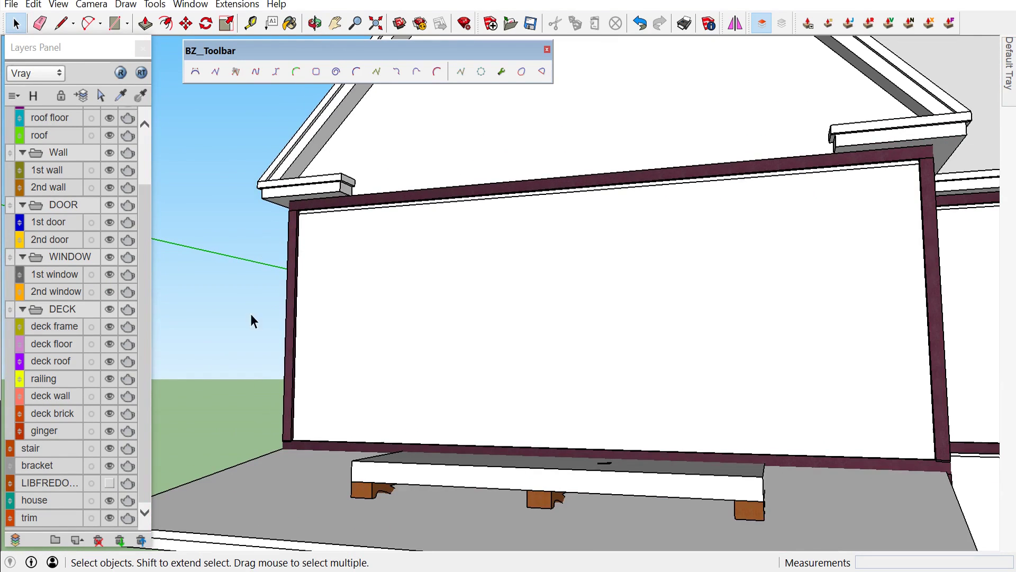
left_click(110, 519)
Place a vertical guide 450 cm from the upper wall's left edge, at its centre
middle_click_drag(265, 372, 380, 354)
key("t")
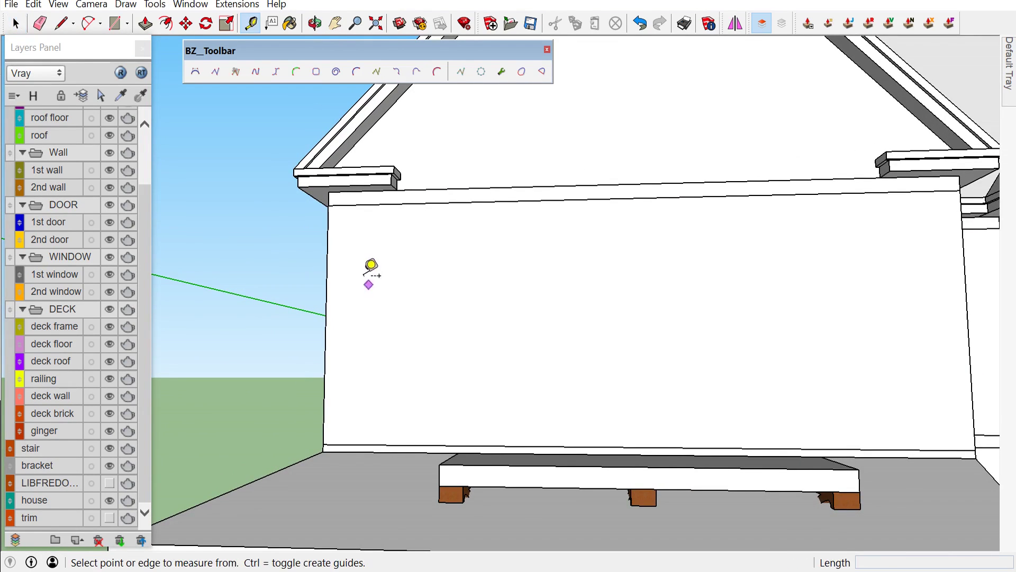
left_click(328, 236)
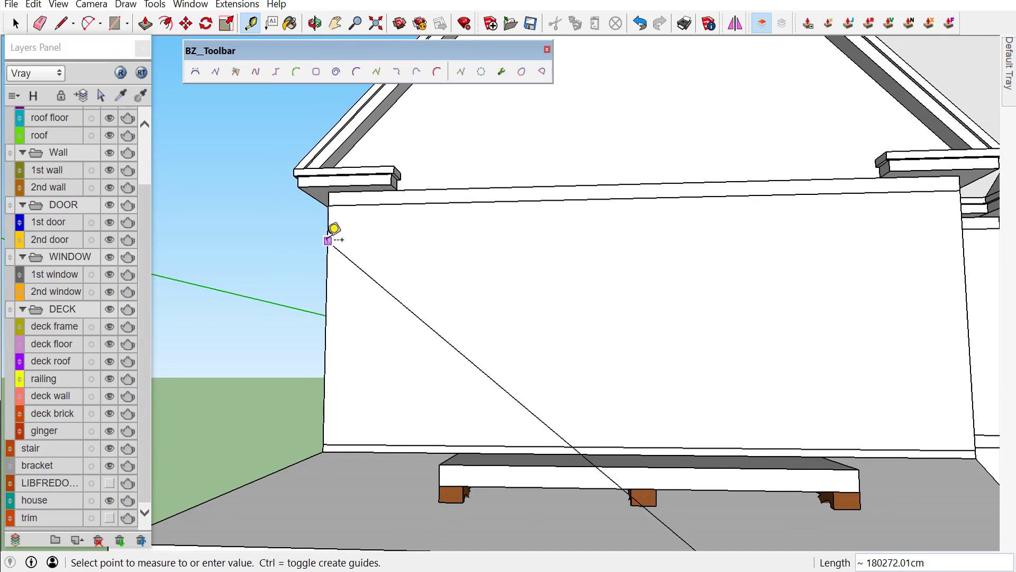
left_click(334, 229)
left_click(328, 245)
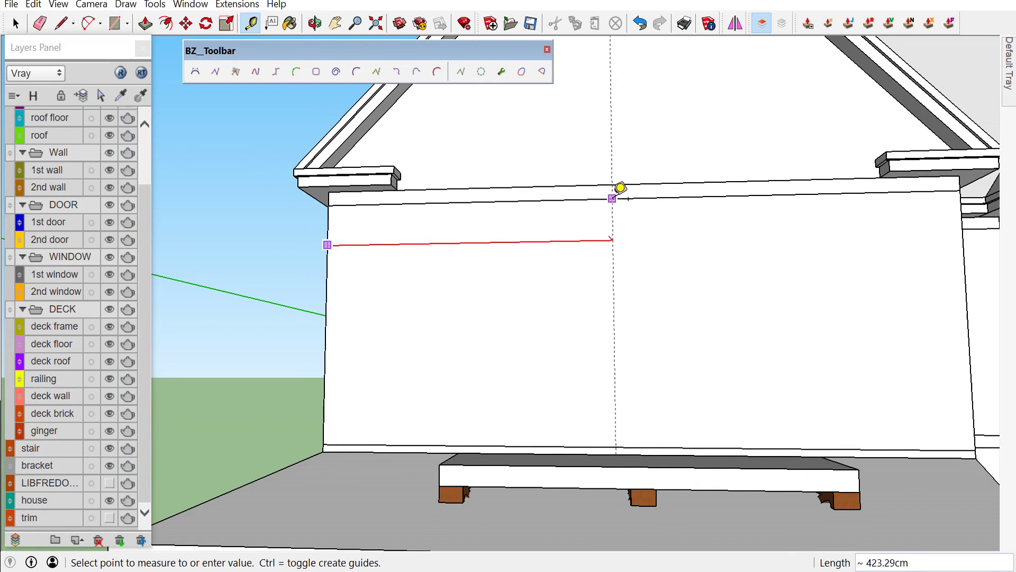
type("450")
left_click(642, 187)
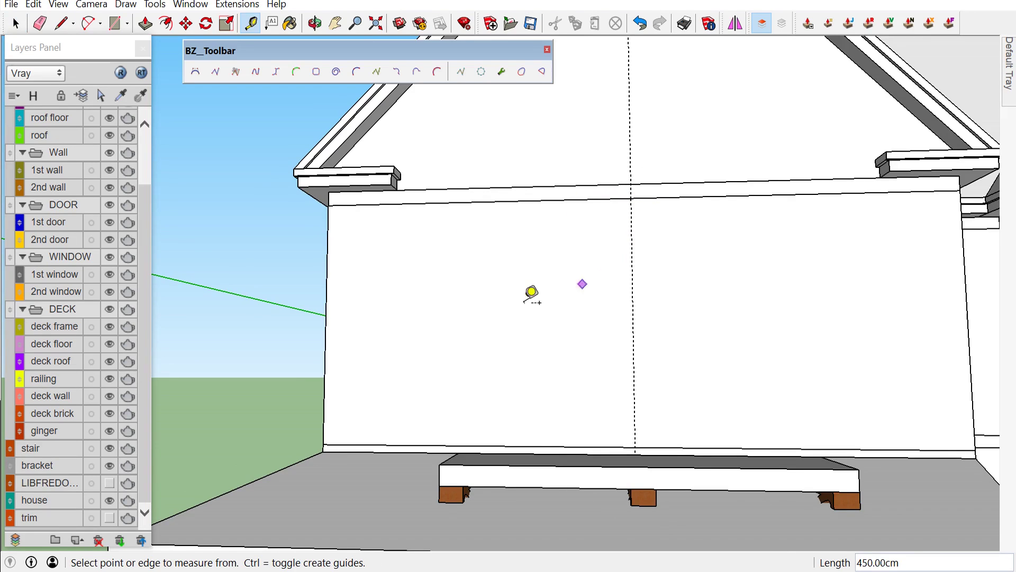
Add guides 65 cm in from the left edge and 64 cm in from the right edge
left_click(326, 268)
type("6")
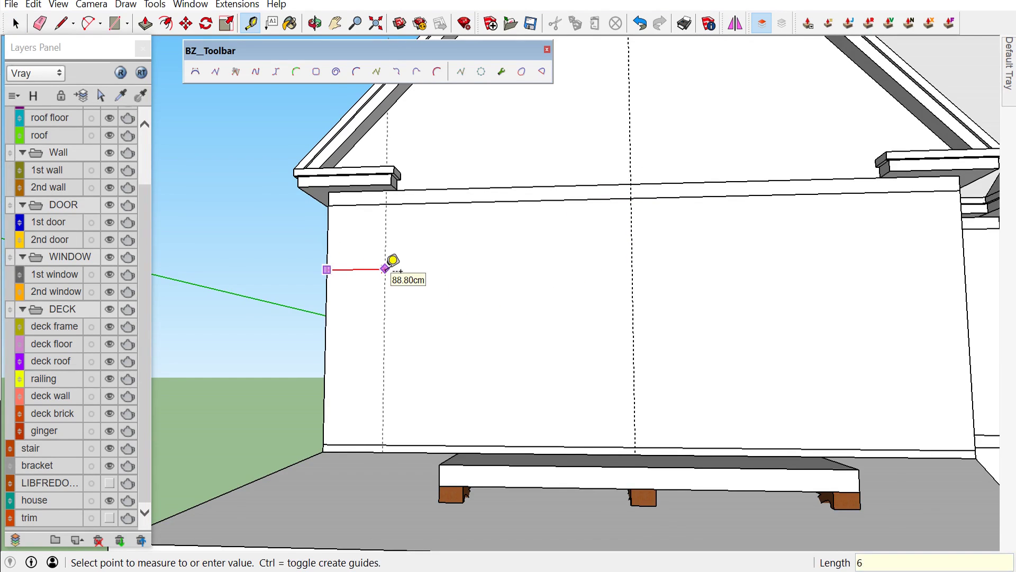
type("5")
key("Return")
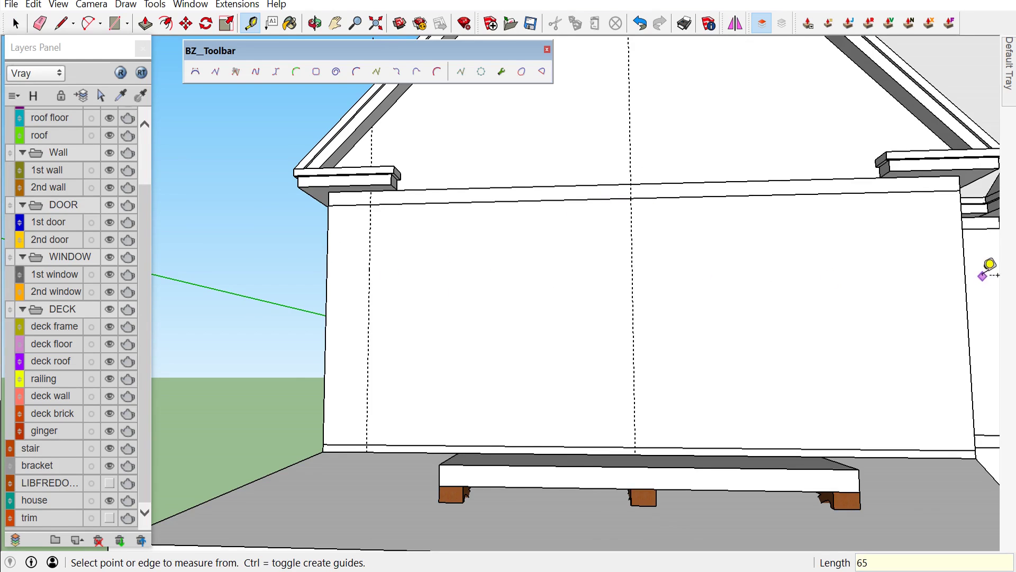
left_click(965, 269)
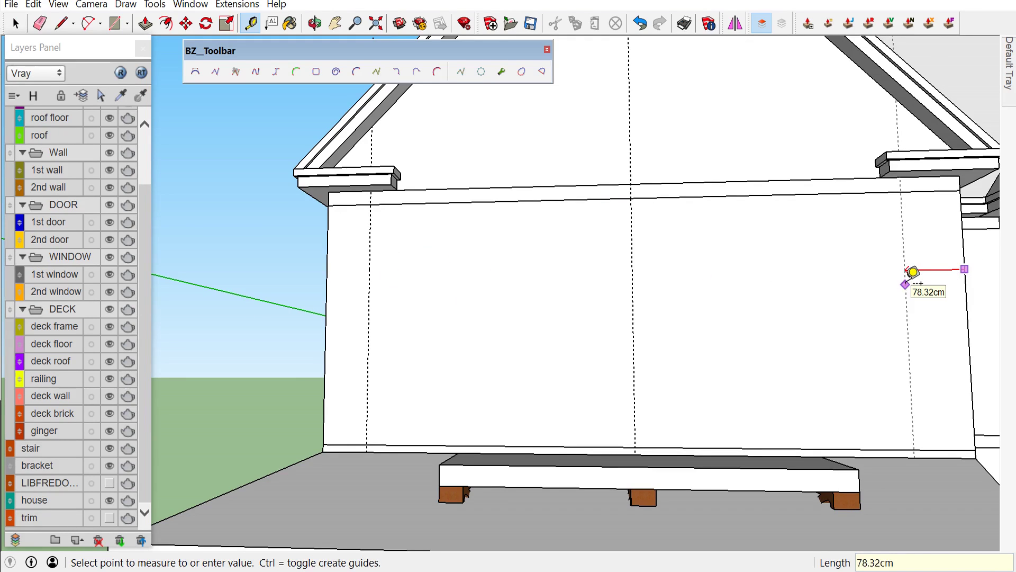
key("Return")
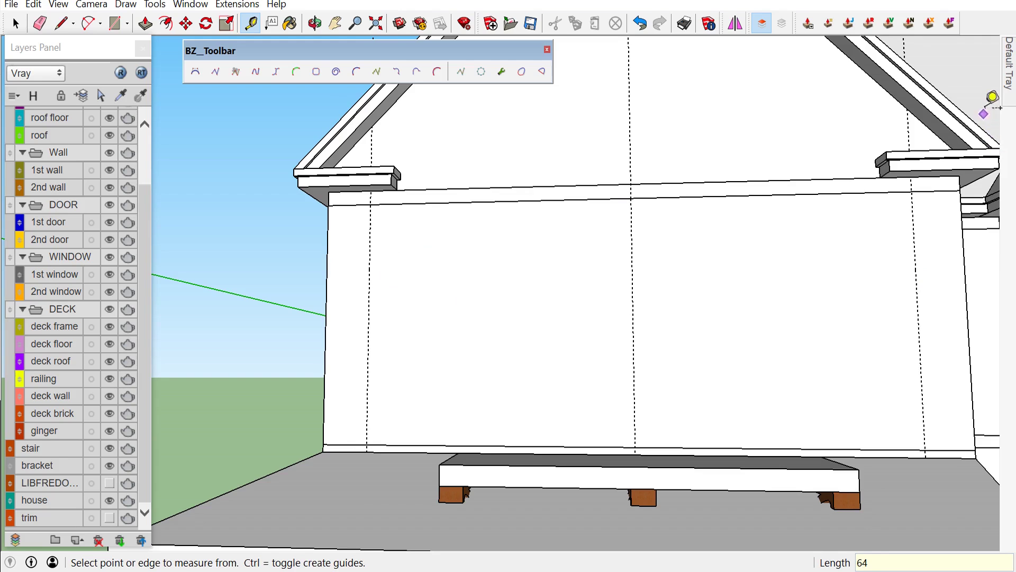
mouse_move(1009, 63)
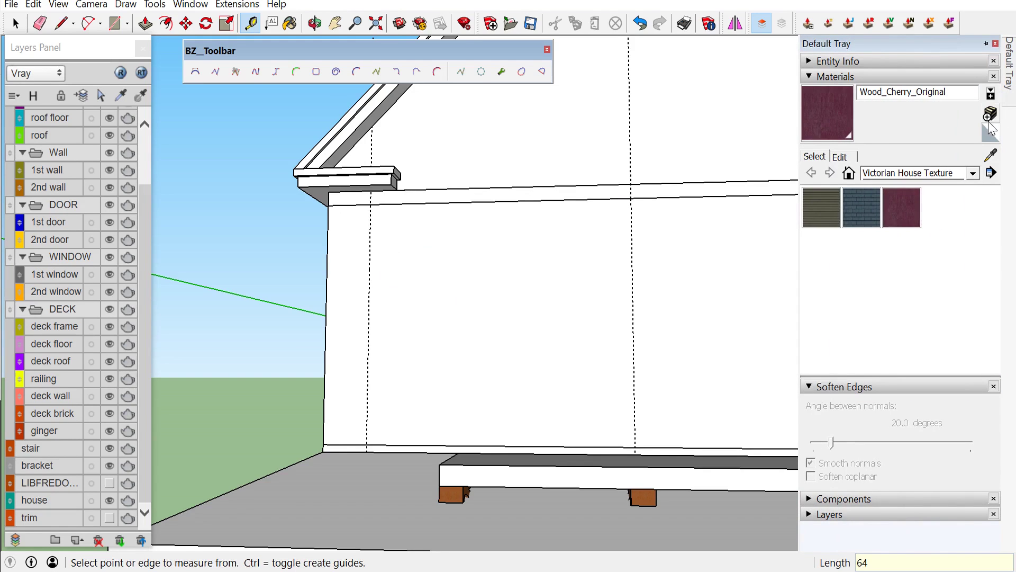
Open the wall group and pick the door2 double door from the Components library
key("space")
left_click(492, 367)
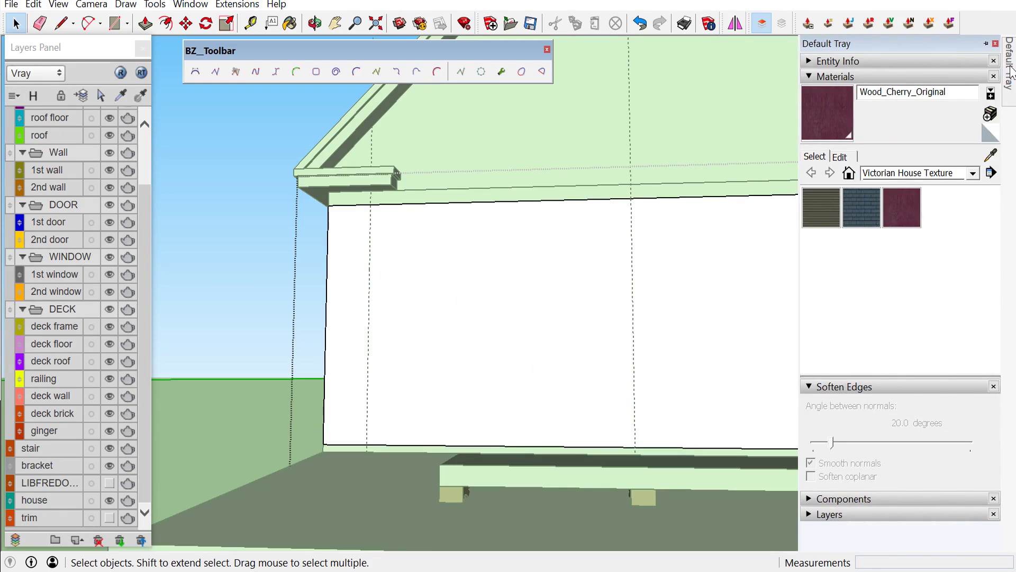
left_click(834, 79)
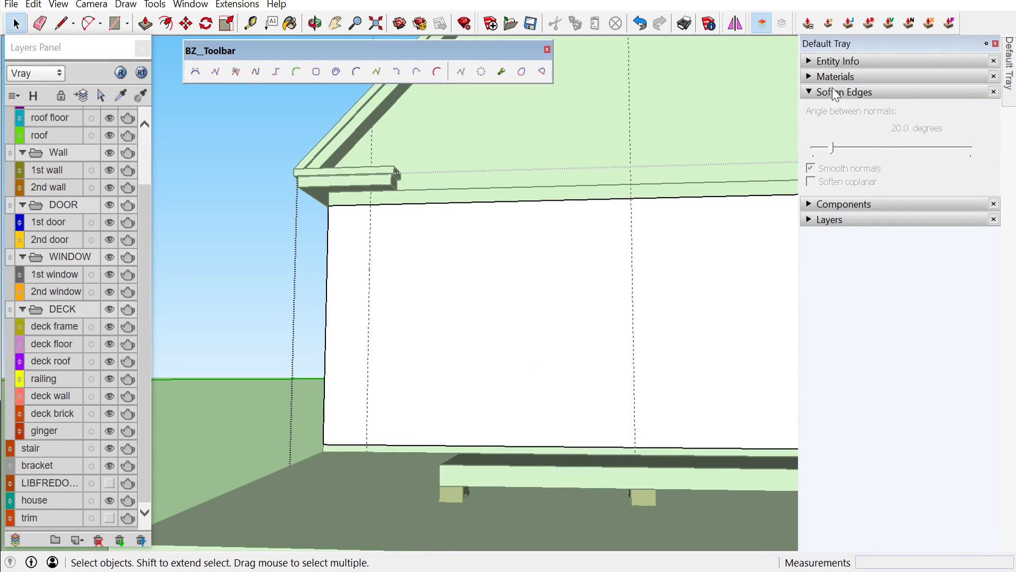
left_click(856, 206)
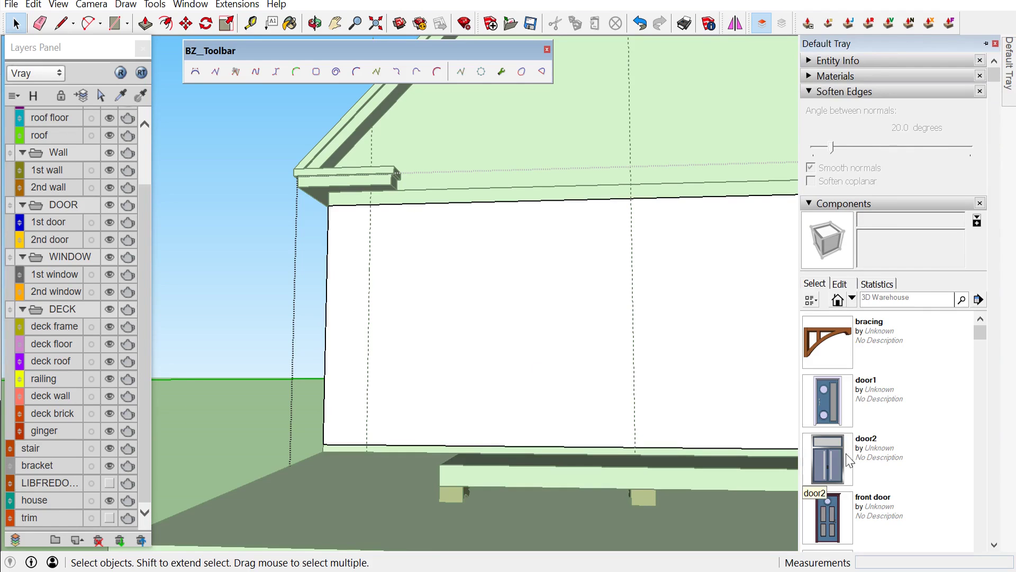
left_click(827, 459)
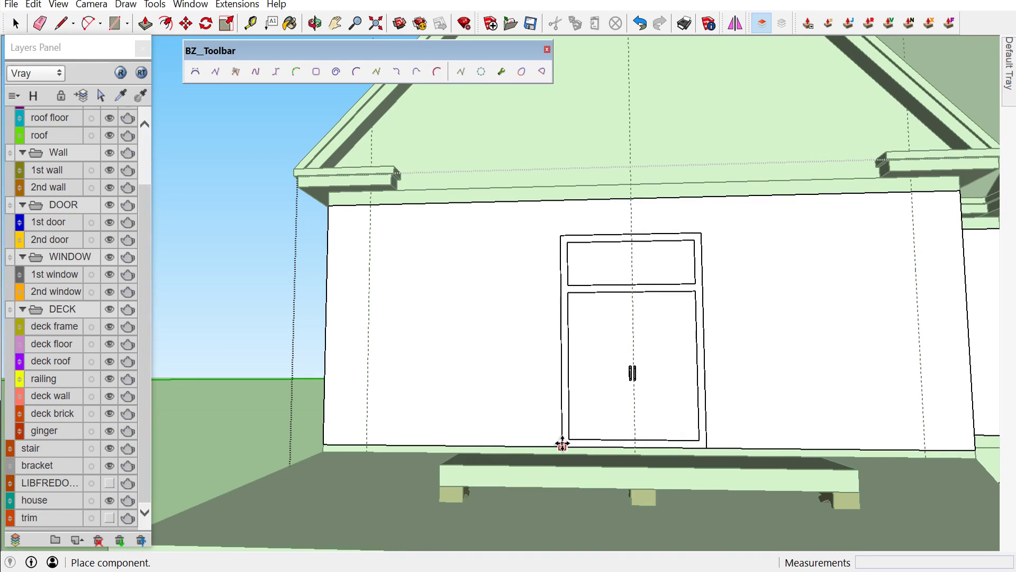
Place door2 on the upper wall at the middle guide above the porch roof
left_click(562, 444)
scroll(608, 313, "up", 2)
scroll(619, 240, "up", 2)
scroll(660, 187, "up", 2)
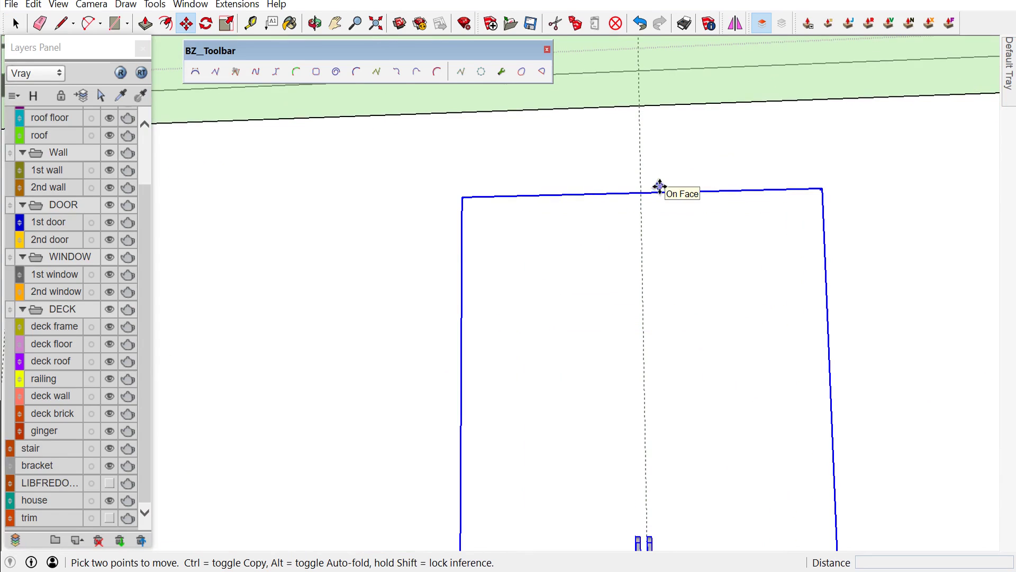
scroll(657, 193, "up", 1)
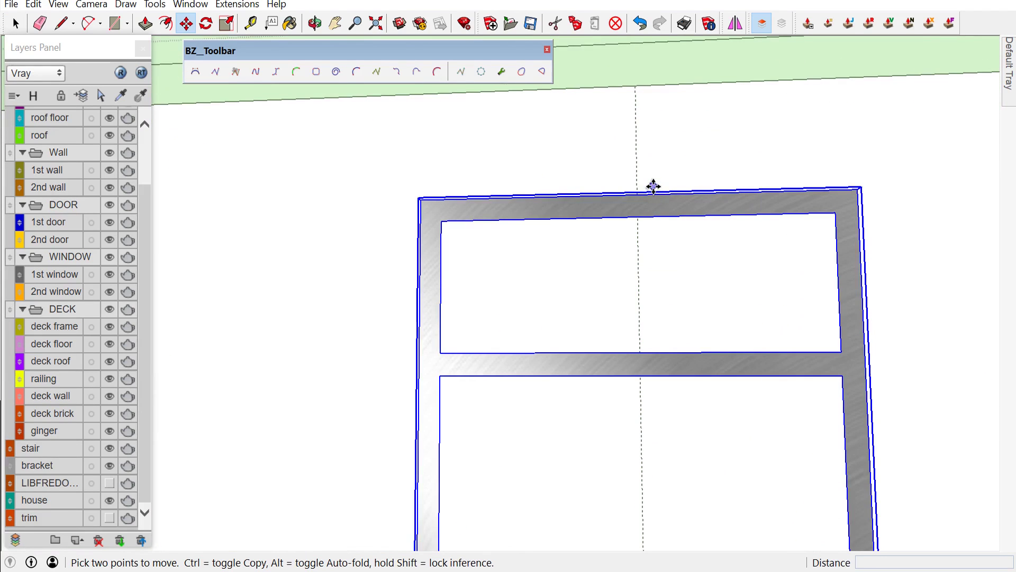
scroll(642, 192, "up", 1)
scroll(639, 190, "up", 1)
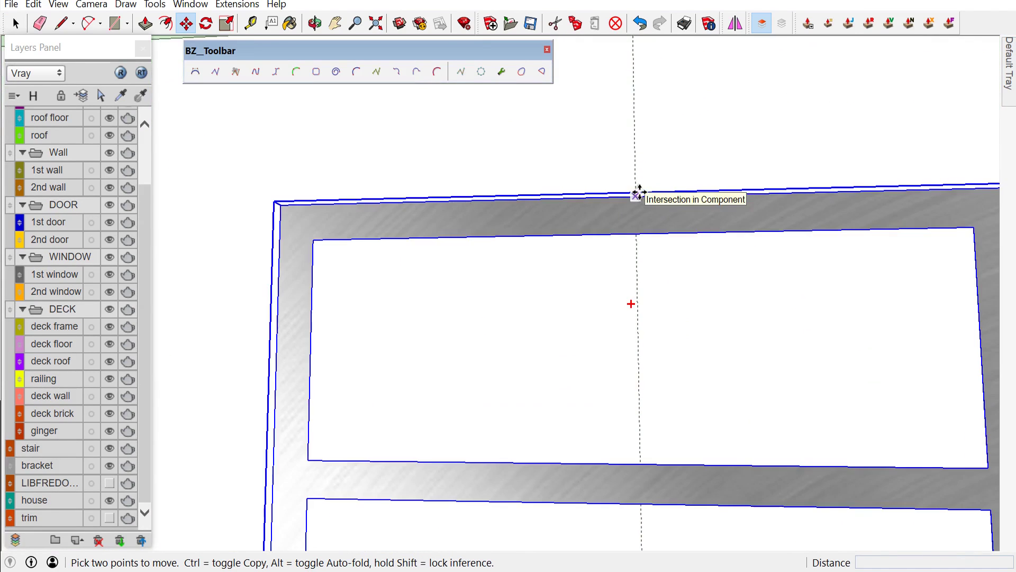
scroll(638, 191, "down", 1)
scroll(644, 204, "down", 2)
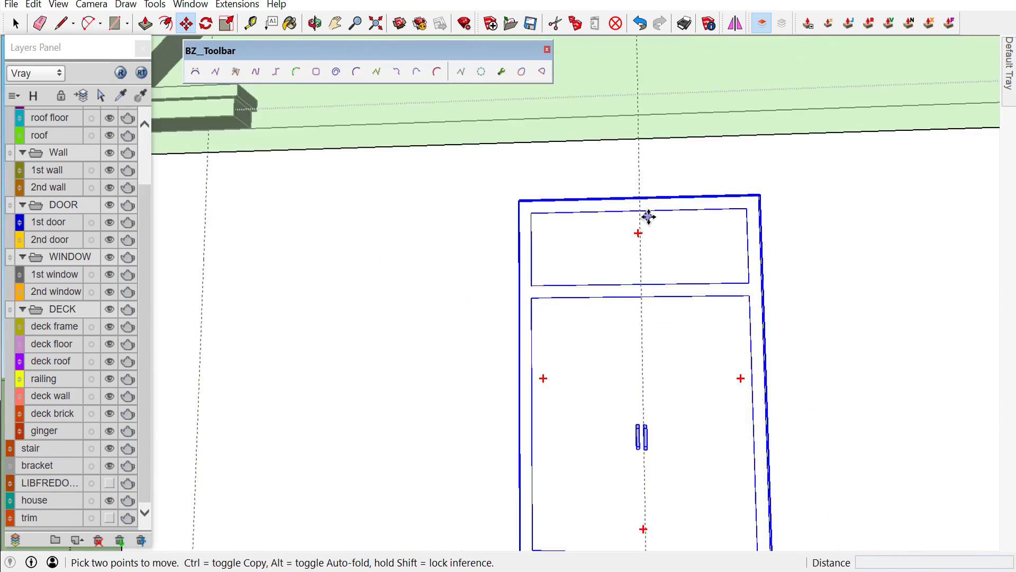
scroll(650, 219, "down", 1)
scroll(651, 219, "down", 1)
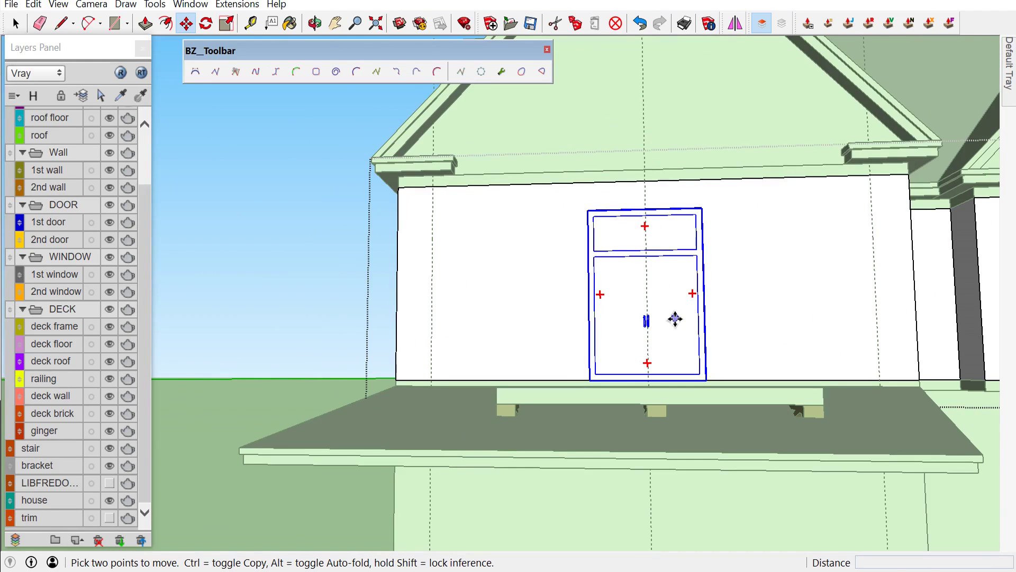
Orbit around the door to check its position from the side and front
mouse_move(786, 326)
middle_mouse_down()
mouse_move(835, 357)
mouse_move(742, 413)
middle_mouse_up()
scroll(749, 411, "up", 2)
scroll(678, 406, "up", 2)
scroll(650, 394, "down", 1)
scroll(569, 345, "up", 1)
mouse_move(570, 345)
middle_mouse_down()
mouse_move(668, 367)
mouse_move(549, 335)
middle_mouse_up()
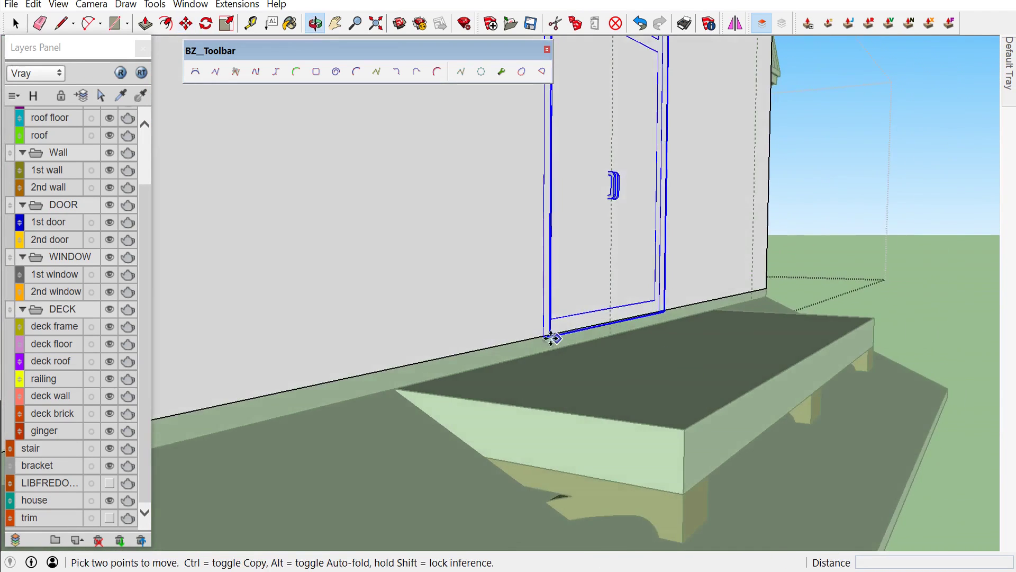
scroll(545, 335, "up", 2)
scroll(597, 333, "down", 3)
scroll(594, 324, "down", 2)
mouse_move(681, 316)
middle_mouse_down()
mouse_move(551, 325)
mouse_move(542, 290)
middle_mouse_up()
scroll(542, 290, "down", 1)
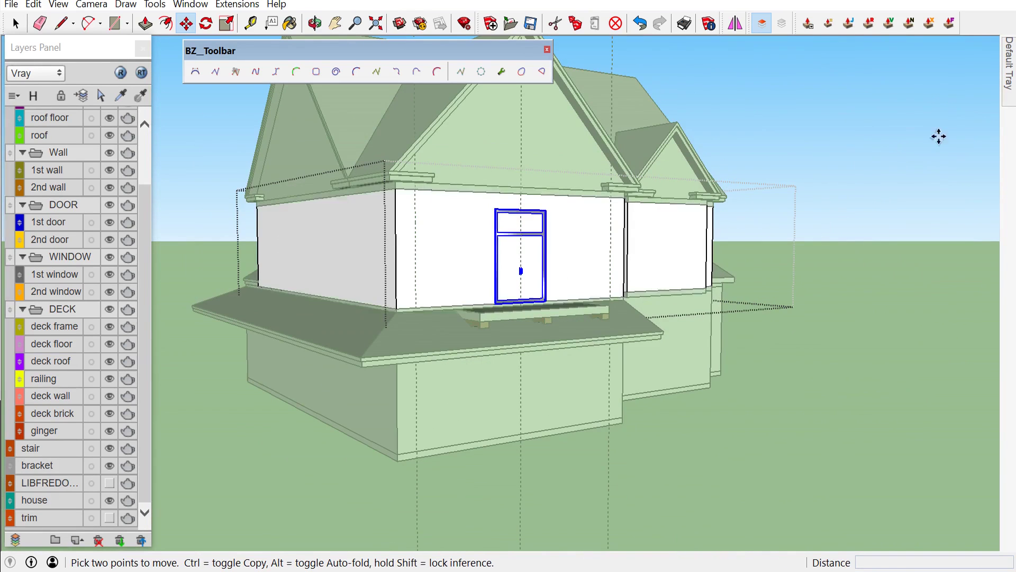
Choose the arched window2 component from the Components panel
left_click(937, 136)
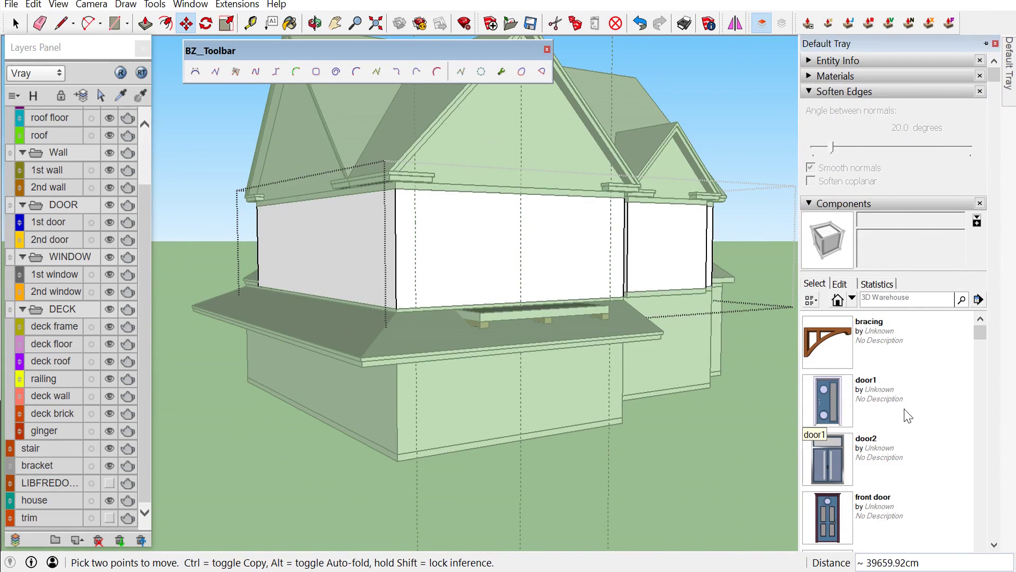
scroll(905, 424, "down", 3)
scroll(899, 457, "down", 2)
scroll(894, 461, "down", 3)
scroll(885, 474, "down", 2)
scroll(862, 482, "down", 3)
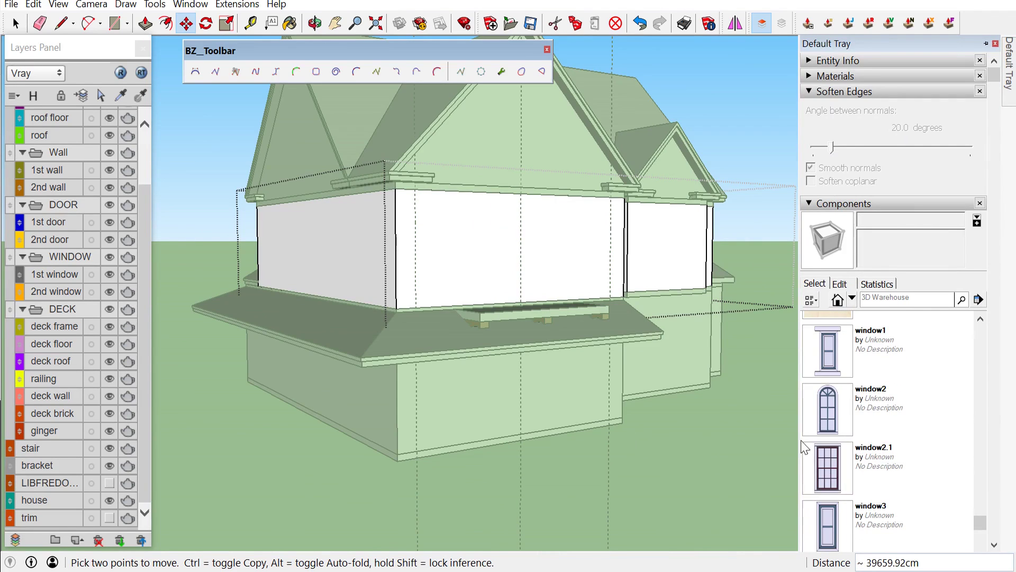
left_click(819, 418)
Place the arched window on the upper wall to the left of the double door
scroll(702, 375, "down", 2)
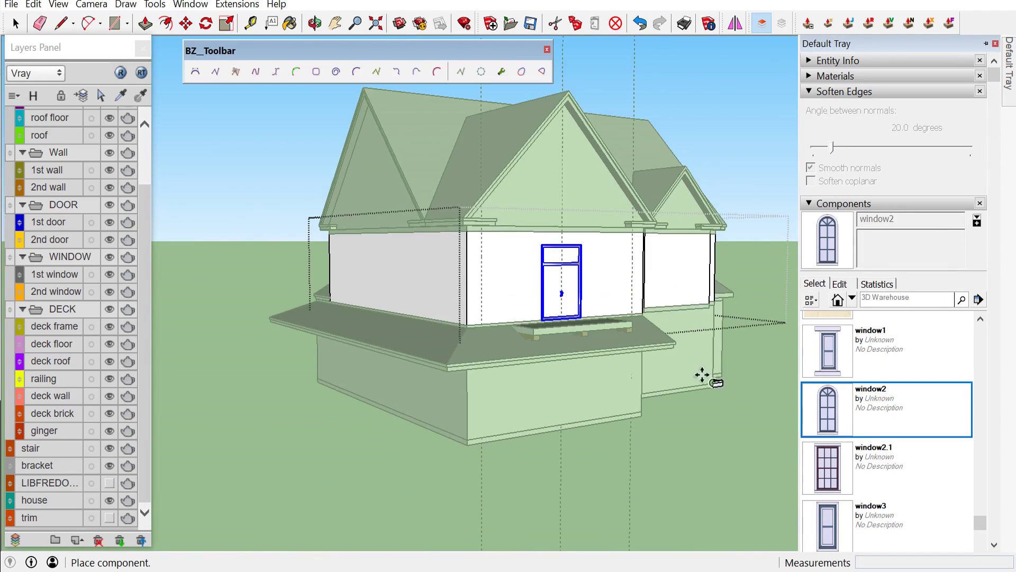
middle_click_drag(545, 284, 463, 288)
scroll(432, 277, "up", 2)
scroll(422, 311, "up", 2)
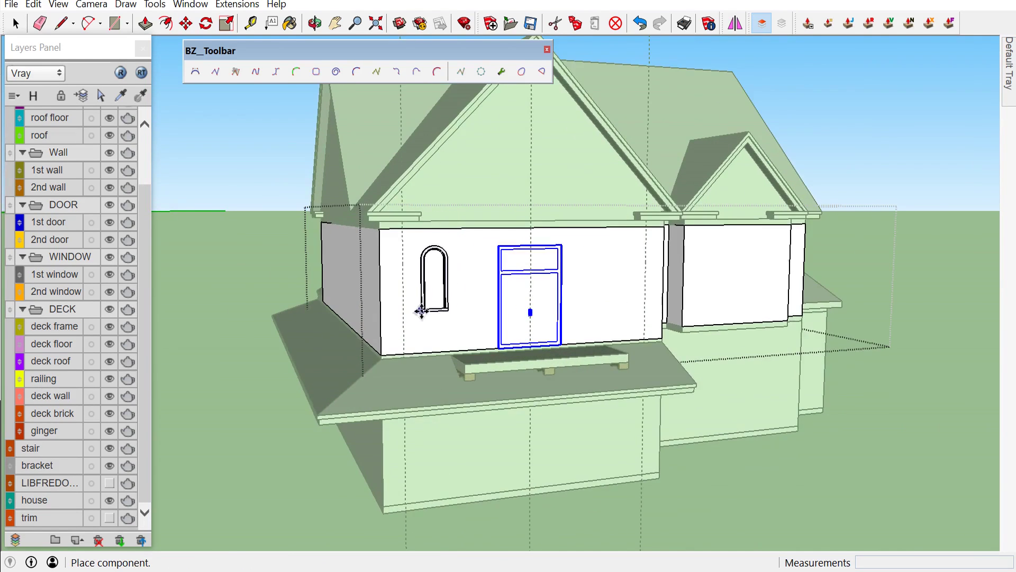
scroll(422, 312, "up", 1)
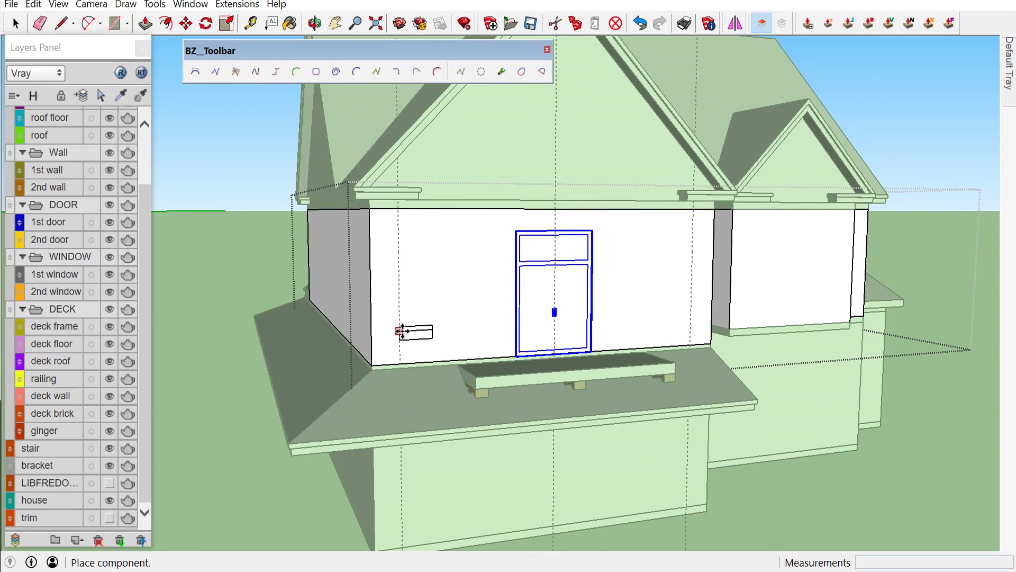
left_click(405, 321)
scroll(528, 243, "up", 1)
scroll(554, 234, "up", 2)
scroll(561, 258, "up", 2)
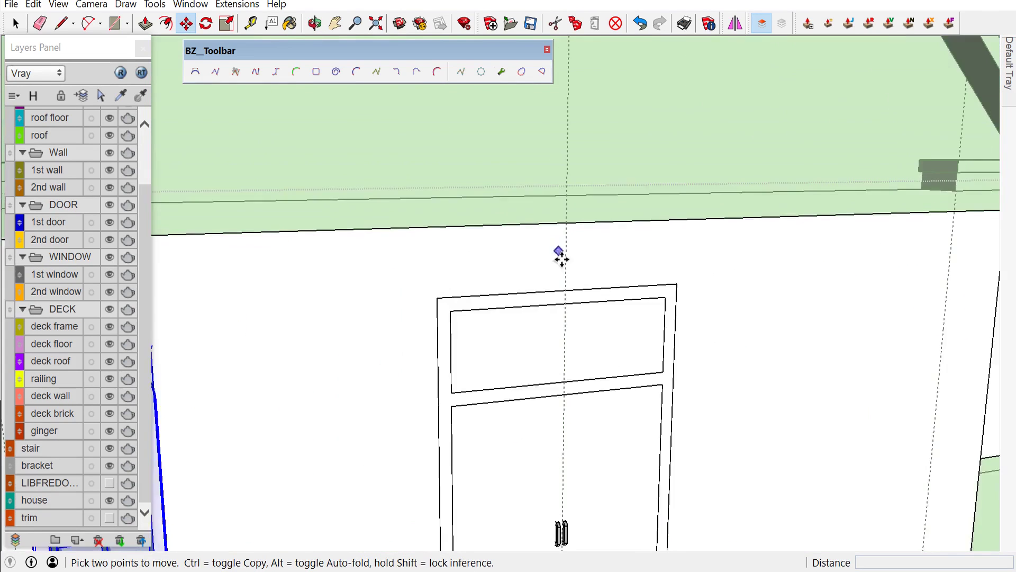
key("t")
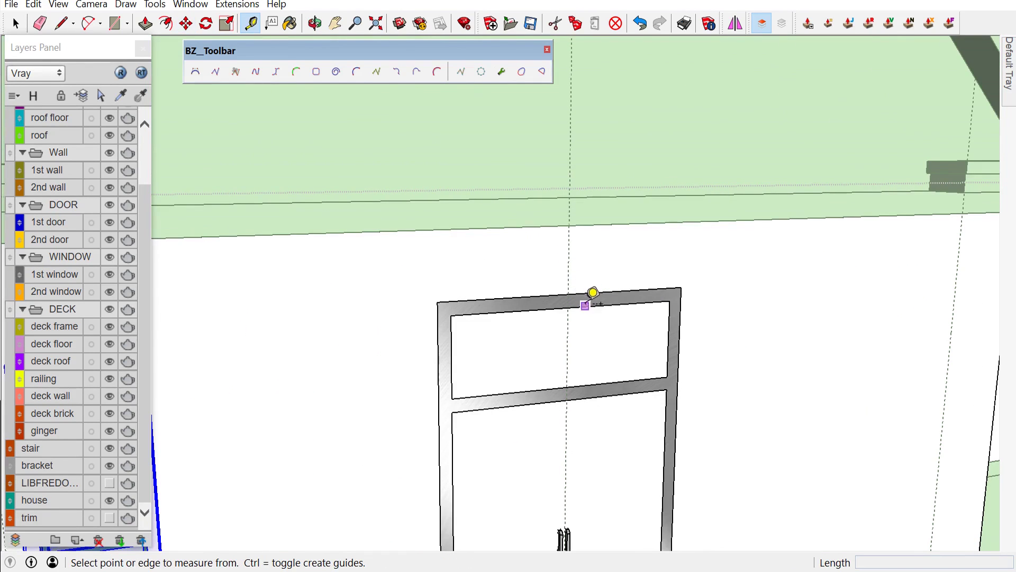
Shift the arched window sideways by its sill corner to adjust its position
scroll(594, 286, "down", 2)
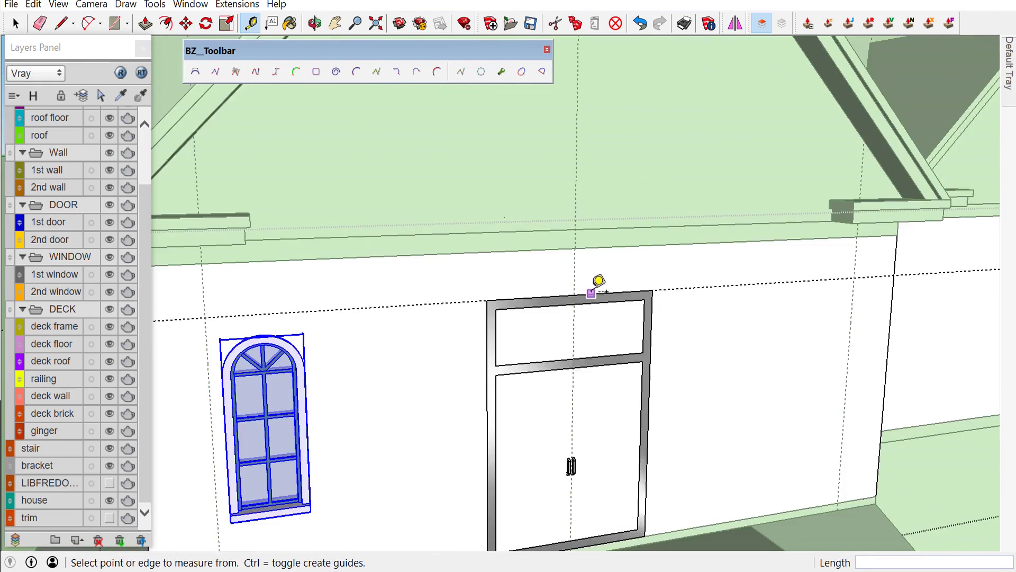
scroll(356, 268, "down", 1)
scroll(234, 334, "up", 2)
middle_click_drag(234, 333, 233, 370)
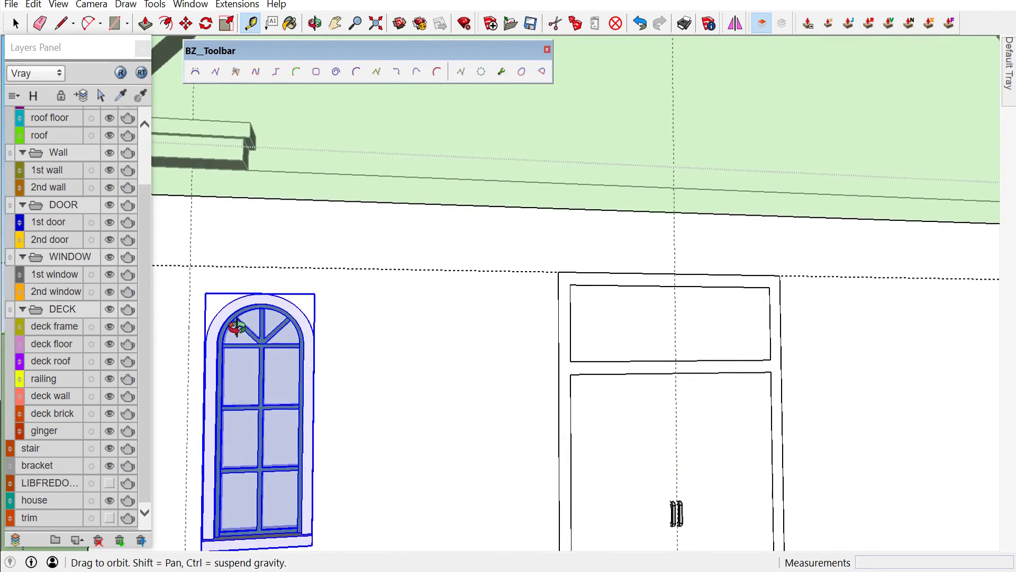
mouse_move(277, 420)
middle_mouse_down()
mouse_move(404, 329)
mouse_move(306, 452)
middle_mouse_up()
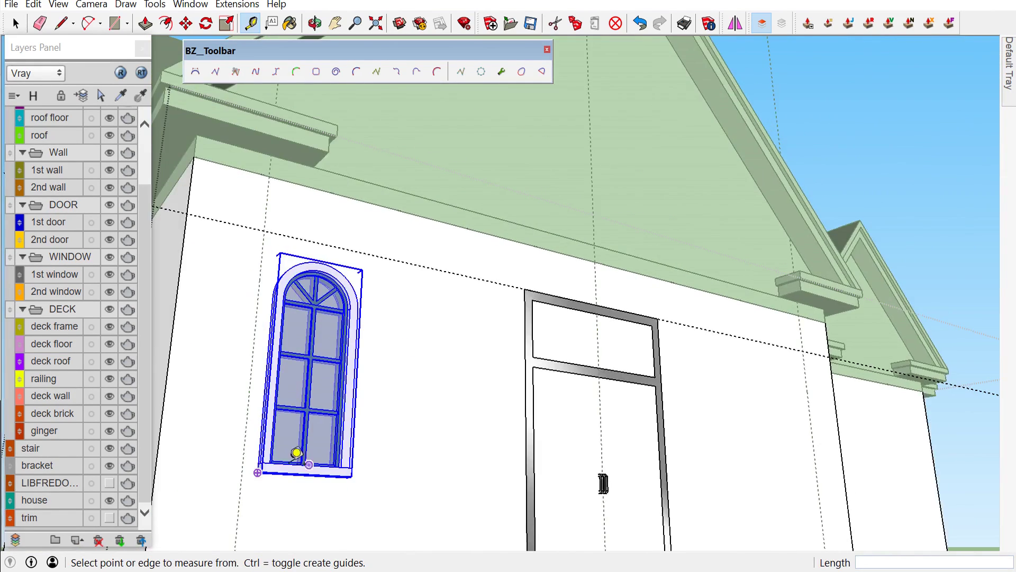
scroll(252, 478, "up", 1)
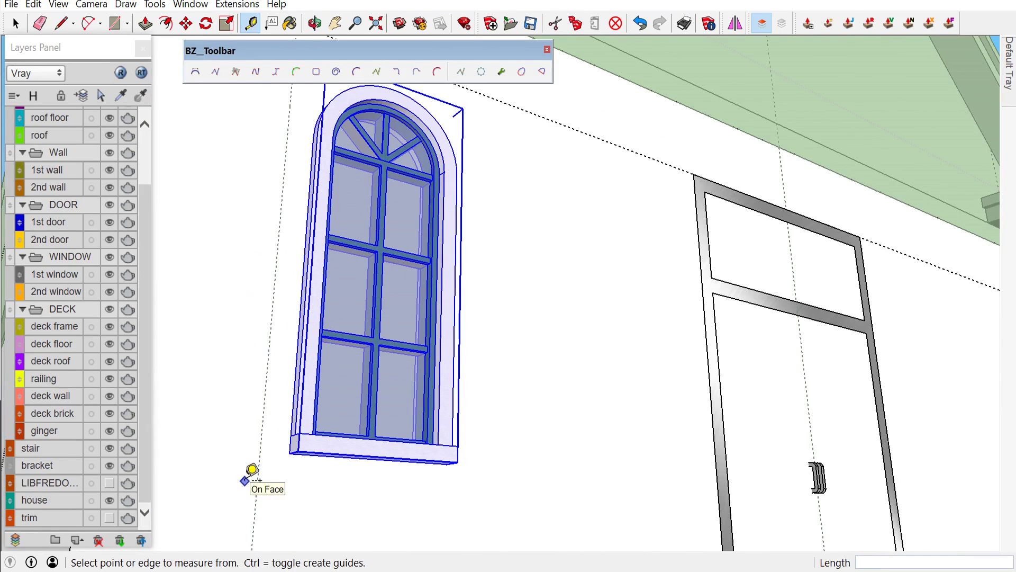
key("m")
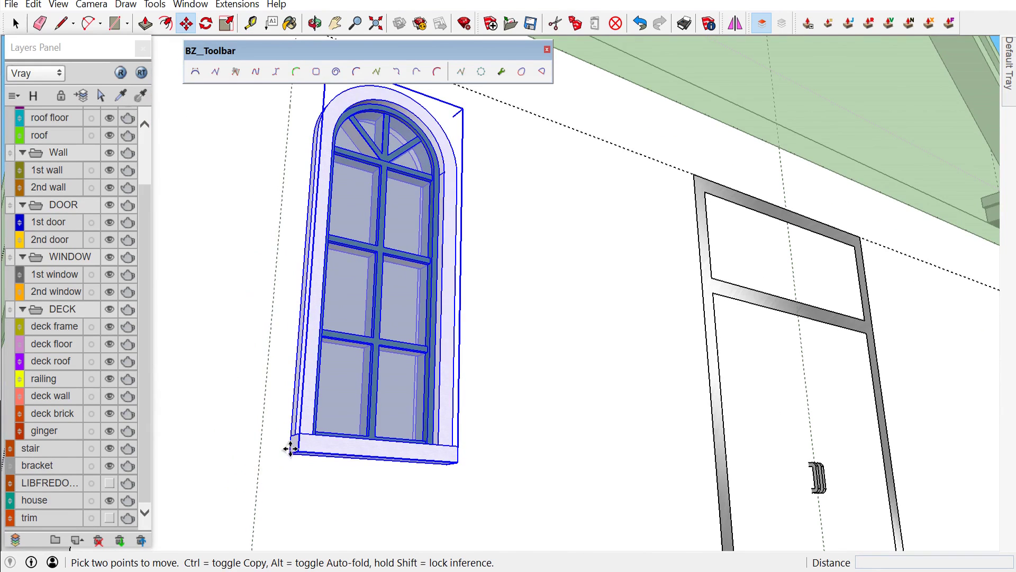
left_click(291, 449)
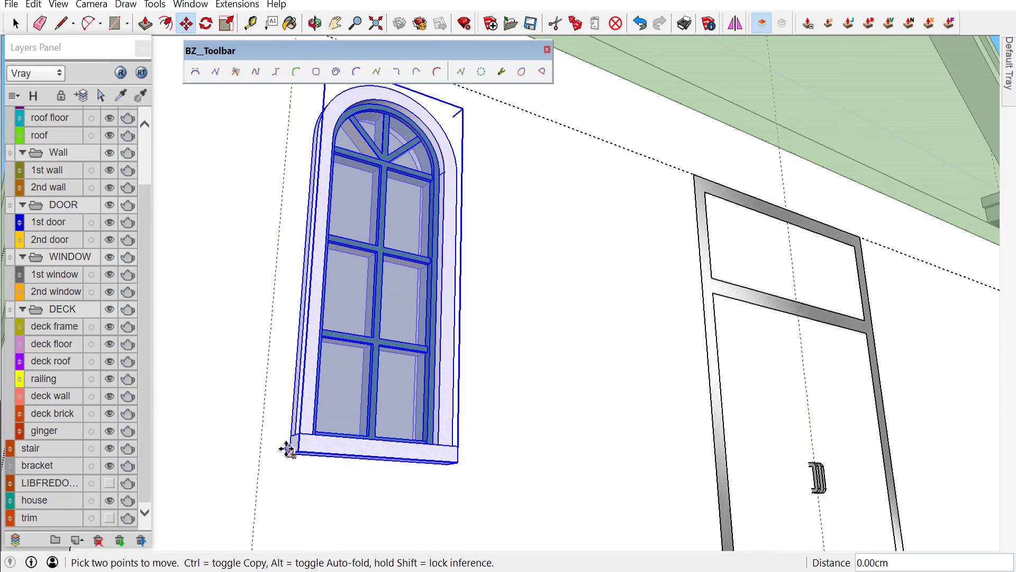
left_click(259, 449)
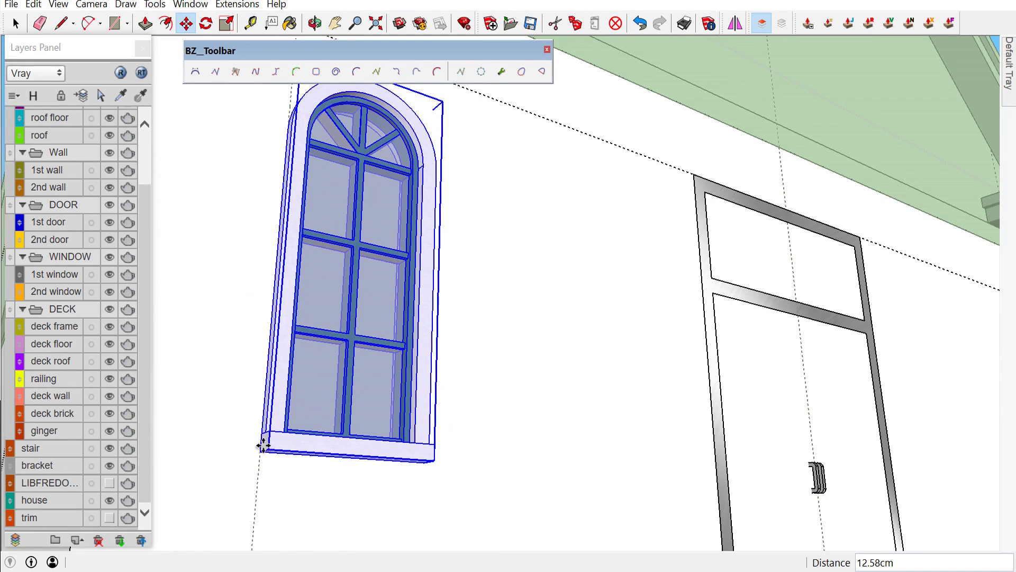
Raise the arched window so its top meets the door-height guide
middle_click_drag(256, 446, 250, 517)
mouse_move(226, 281)
middle_mouse_down()
mouse_move(220, 411)
mouse_move(218, 282)
middle_mouse_up()
scroll(238, 277, "up", 3)
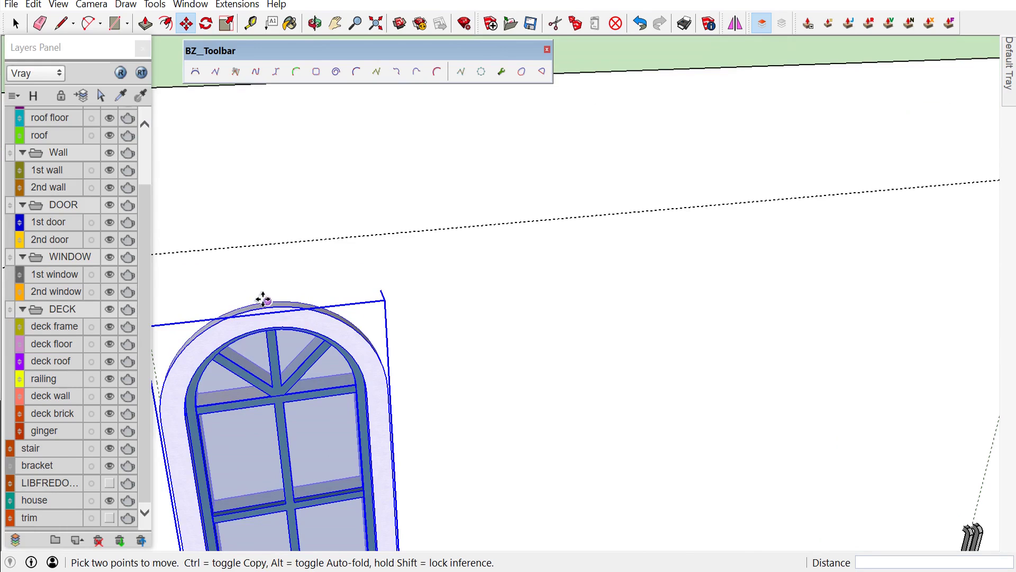
left_click(263, 297)
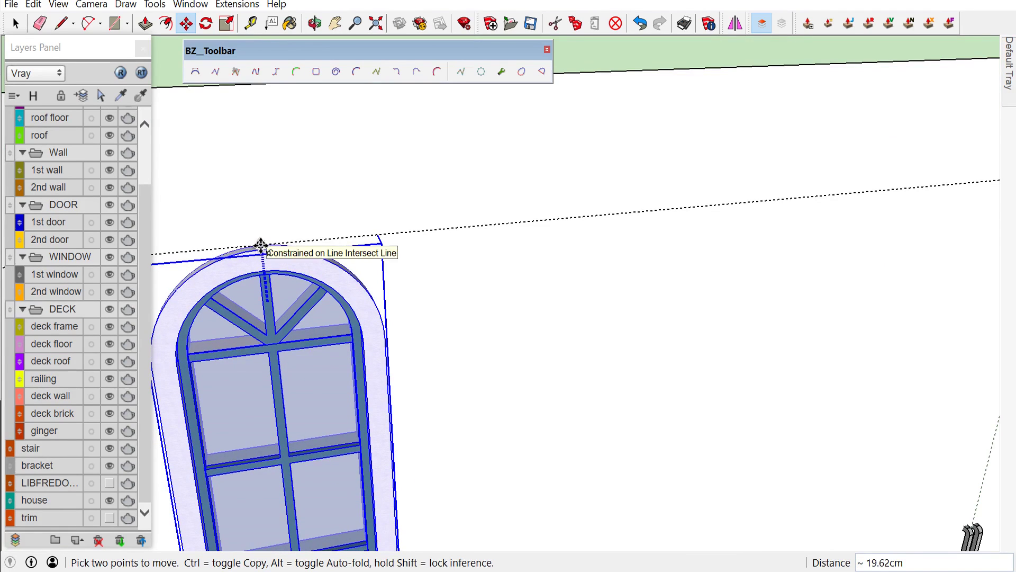
scroll(264, 241, "down", 3)
mouse_move(290, 229)
middle_mouse_down()
mouse_move(280, 224)
mouse_move(266, 284)
middle_mouse_up()
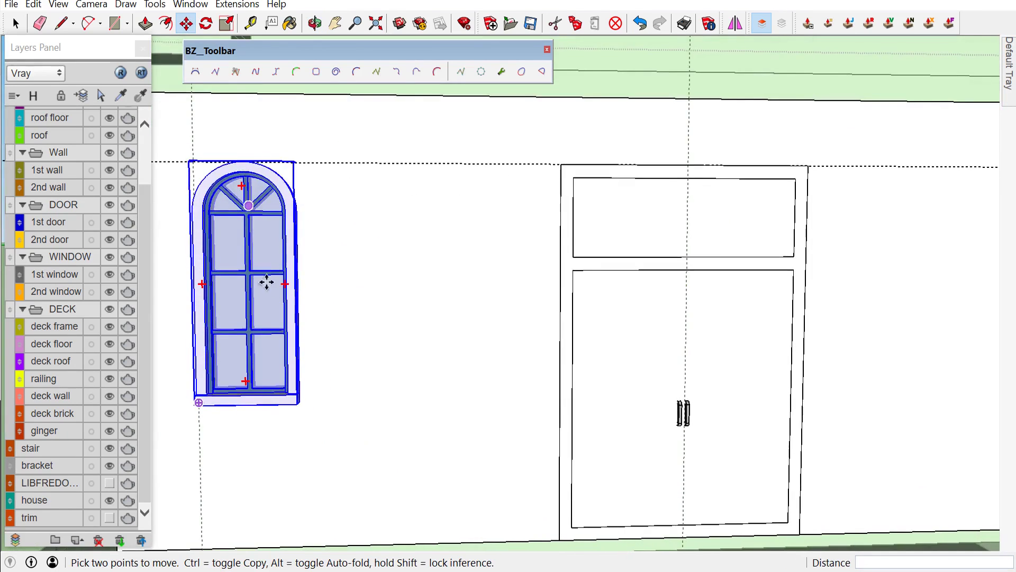
scroll(216, 393, "up", 3)
scroll(193, 422, "up", 3)
scroll(194, 425, "up", 3)
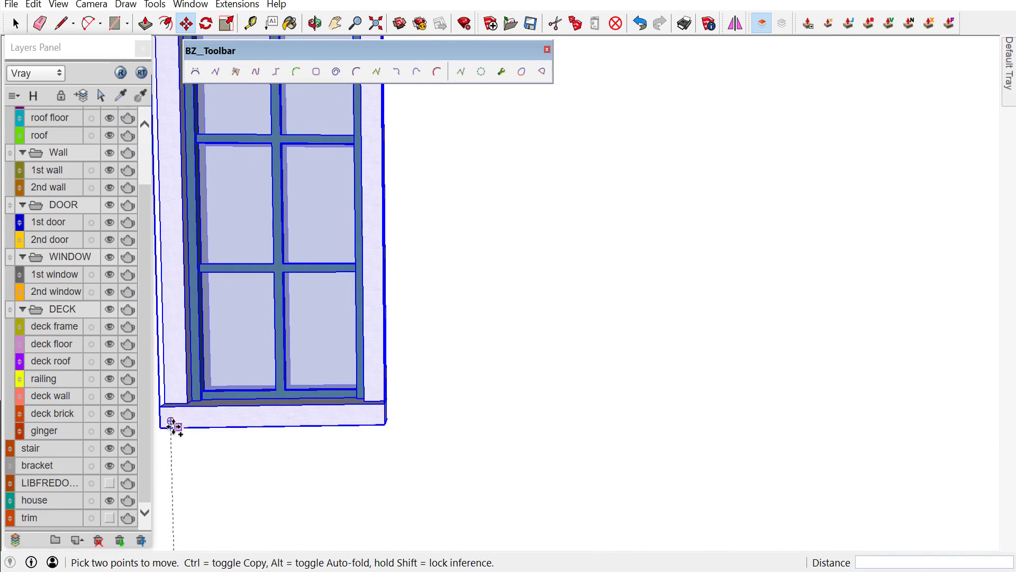
Copy the arched window with Ctrl-move to sit right beside the original
left_click(159, 408)
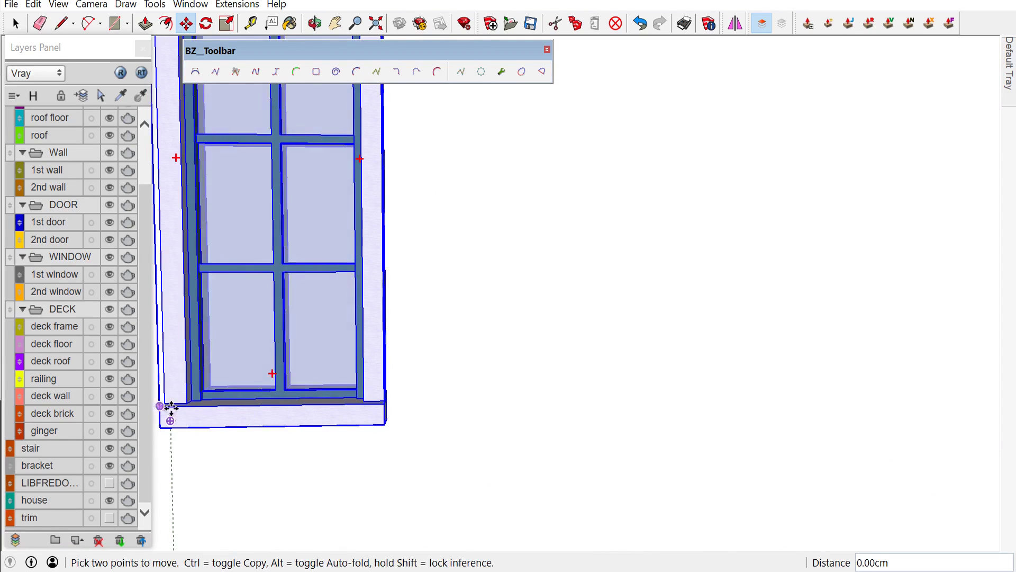
left_click(262, 405)
key("ctrl")
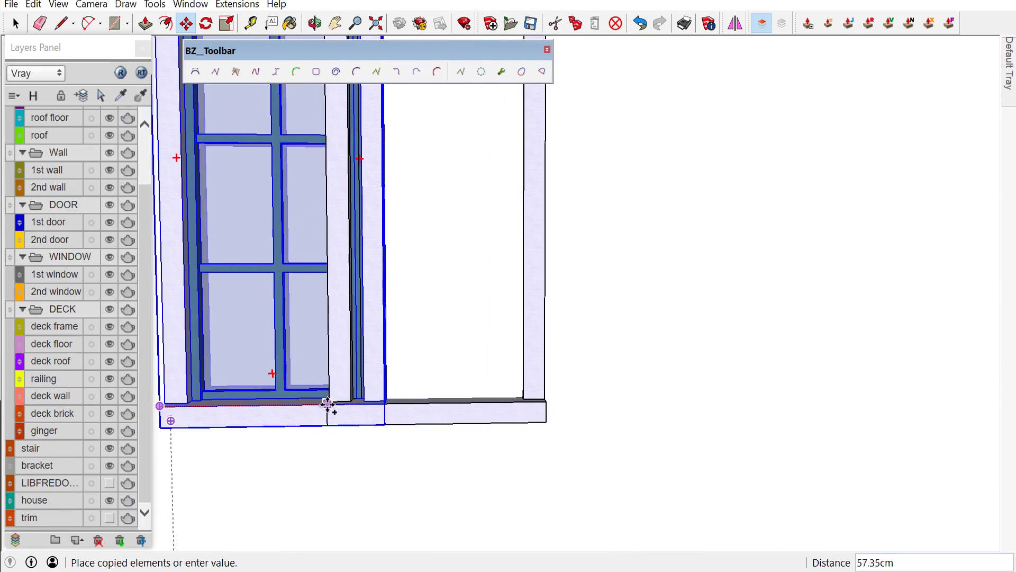
left_click(381, 405)
scroll(381, 405, "down", 3)
scroll(381, 405, "down", 2)
Select both arched windows and orbit to see the whole house front
key("space")
scroll(338, 269, "up", 1)
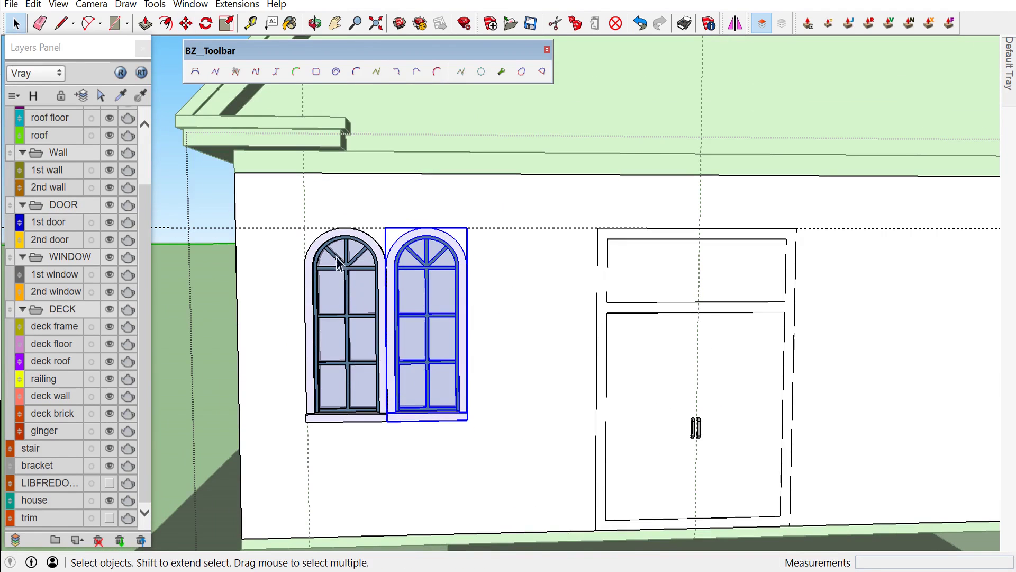
left_click(347, 243)
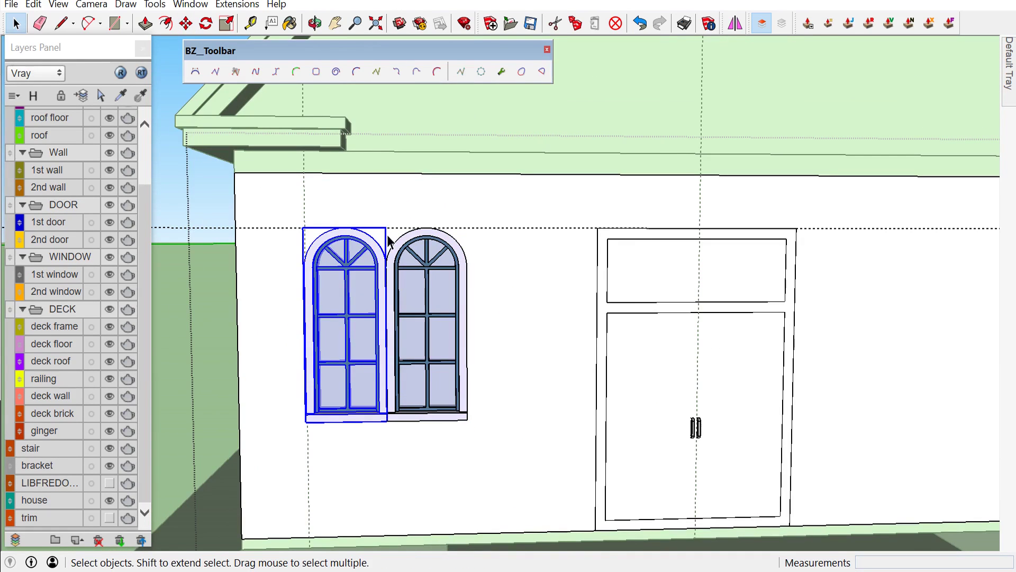
left_click(422, 241, "shift")
scroll(421, 243, "down", 5)
mouse_move(381, 228)
middle_mouse_down()
mouse_move(507, 236)
mouse_move(476, 227)
middle_mouse_up()
scroll(455, 219, "up", 3)
scroll(382, 212, "up", 1)
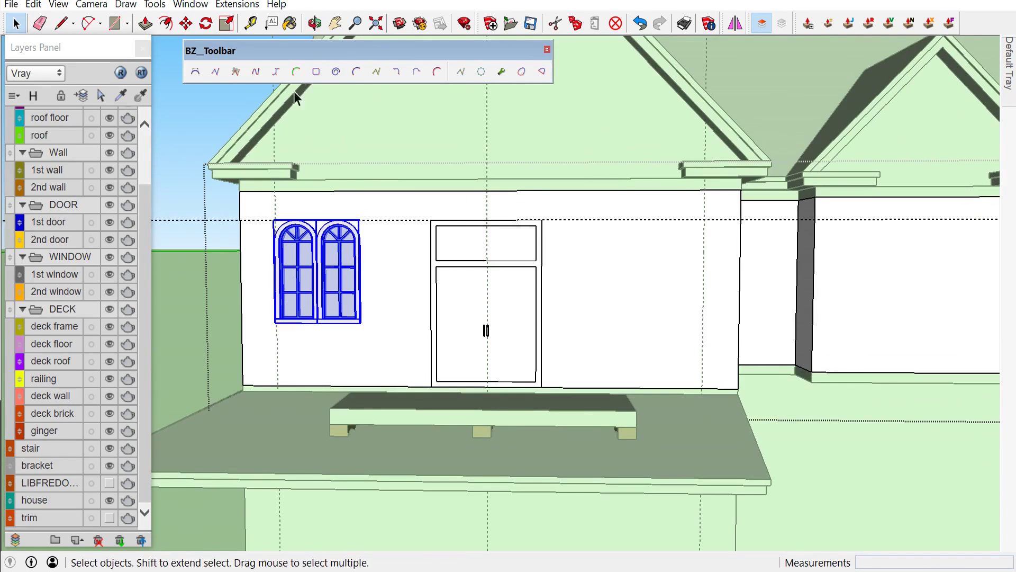
Mirror a copy of both arched windows across the gable centre line to the door's right
left_click(735, 23)
scroll(666, 193, "down", 1)
scroll(666, 195, "down", 1)
scroll(665, 194, "down", 2)
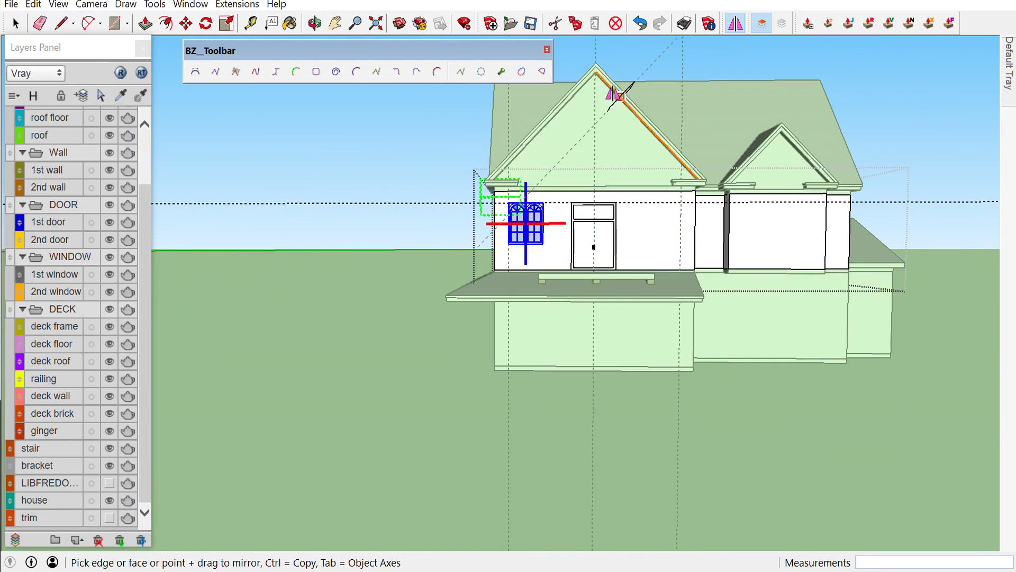
scroll(614, 90, "up", 2)
scroll(603, 72, "up", 1)
key("ctrl+z")
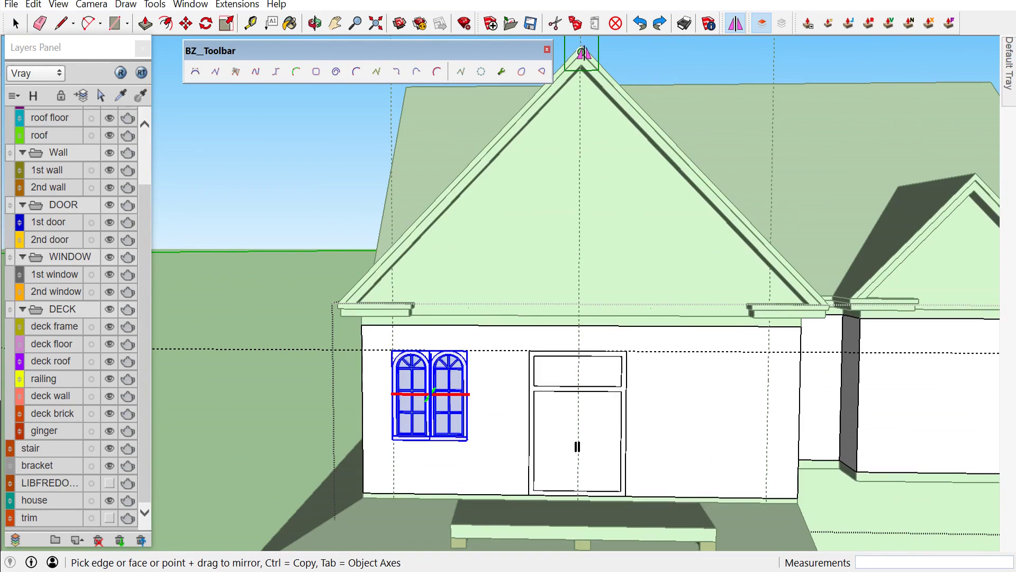
scroll(583, 53, "up", 1)
scroll(581, 46, "up", 1)
scroll(581, 46, "up", 1)
scroll(577, 46, "up", 1)
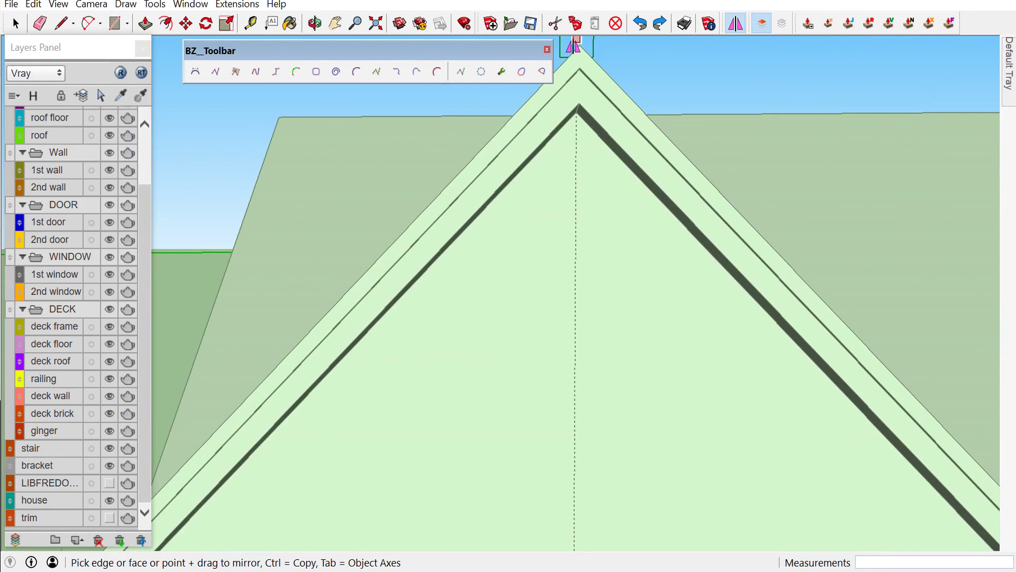
left_click_drag(580, 46, 610, 47)
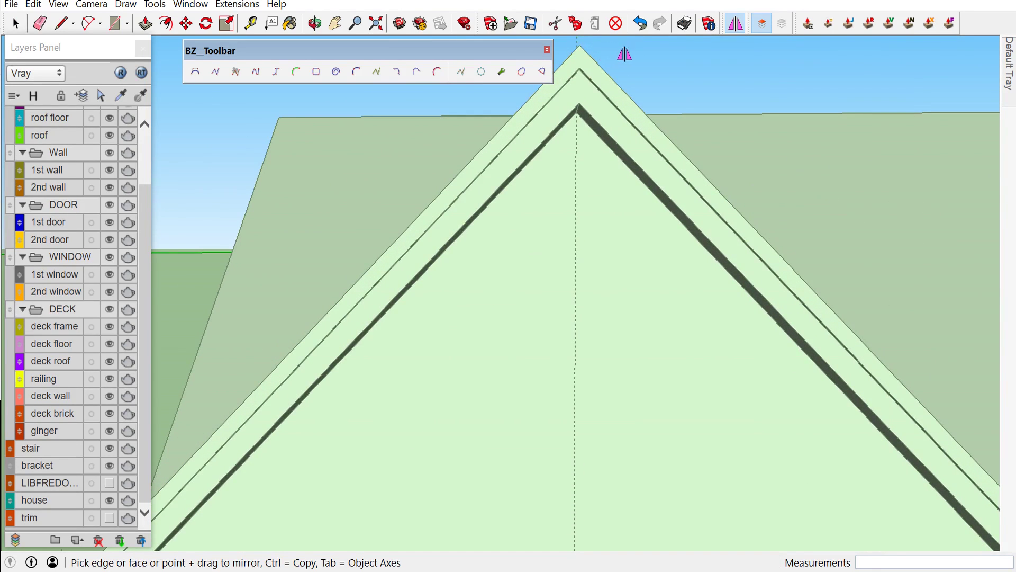
scroll(609, 59, "down", 1)
scroll(592, 66, "down", 2)
scroll(582, 95, "down", 1)
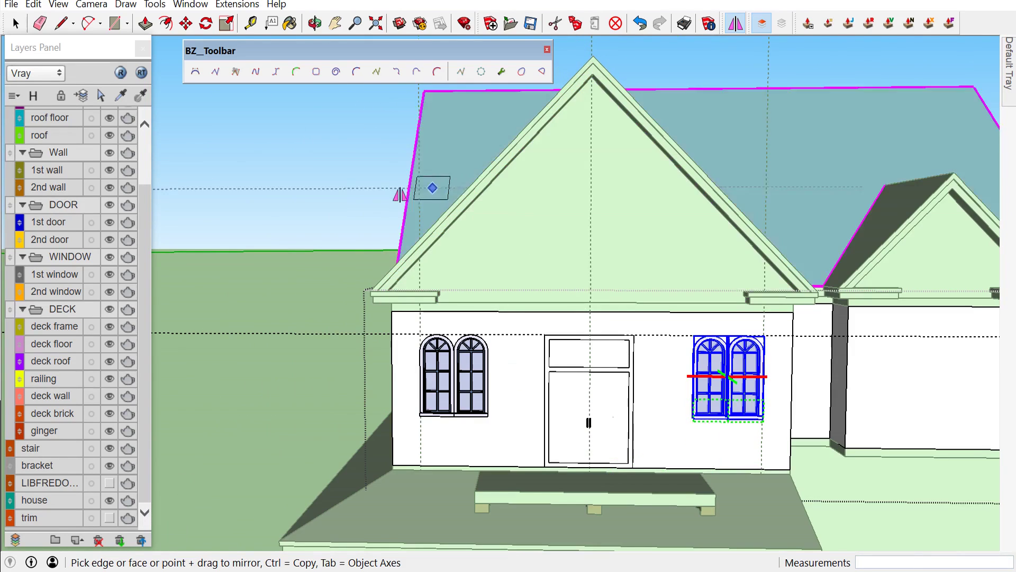
key("space")
middle_click_drag(483, 234, 416, 239)
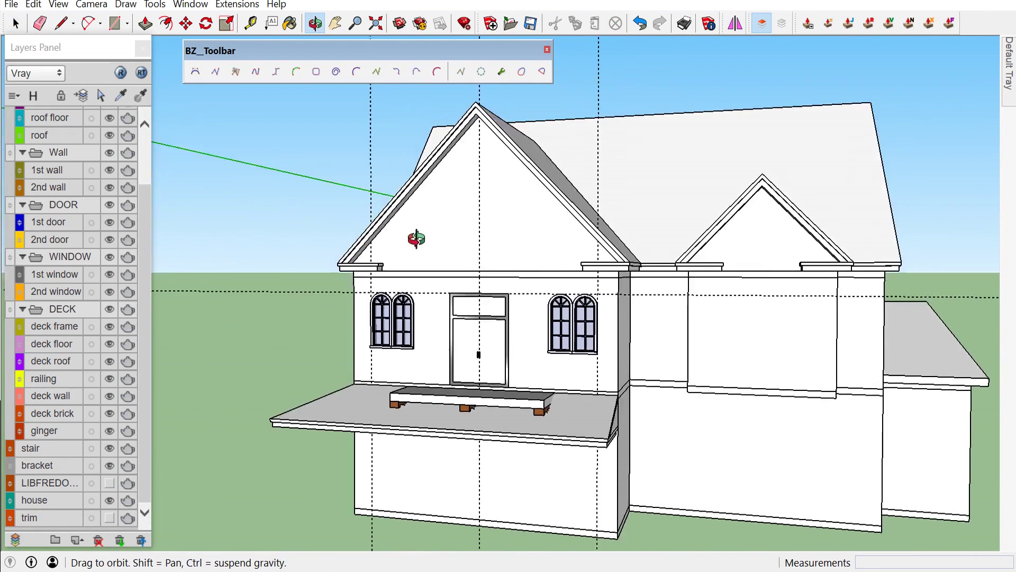
Open Entity Info for the standalone sash window group to check its 1st floor layer
scroll(338, 307, "up", 2)
scroll(334, 303, "down", 2)
scroll(337, 293, "up", 1)
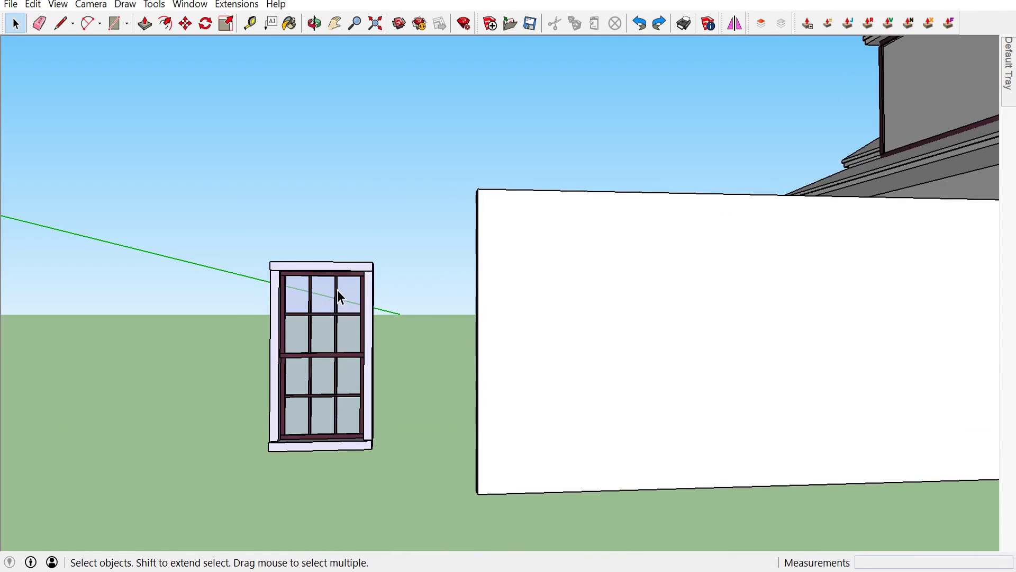
scroll(337, 293, "up", 2)
scroll(334, 286, "up", 1)
right_click(328, 254)
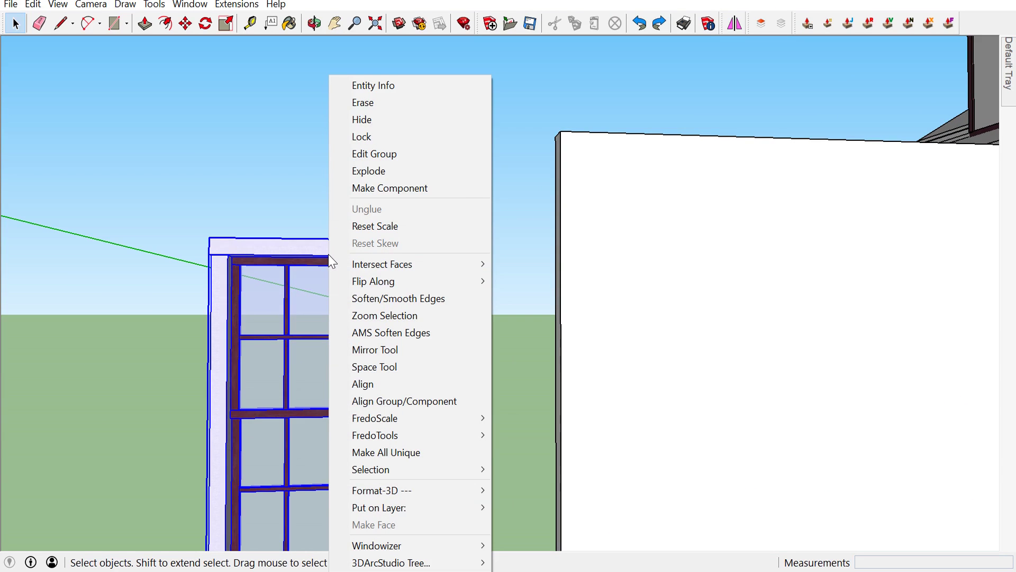
left_click(374, 87)
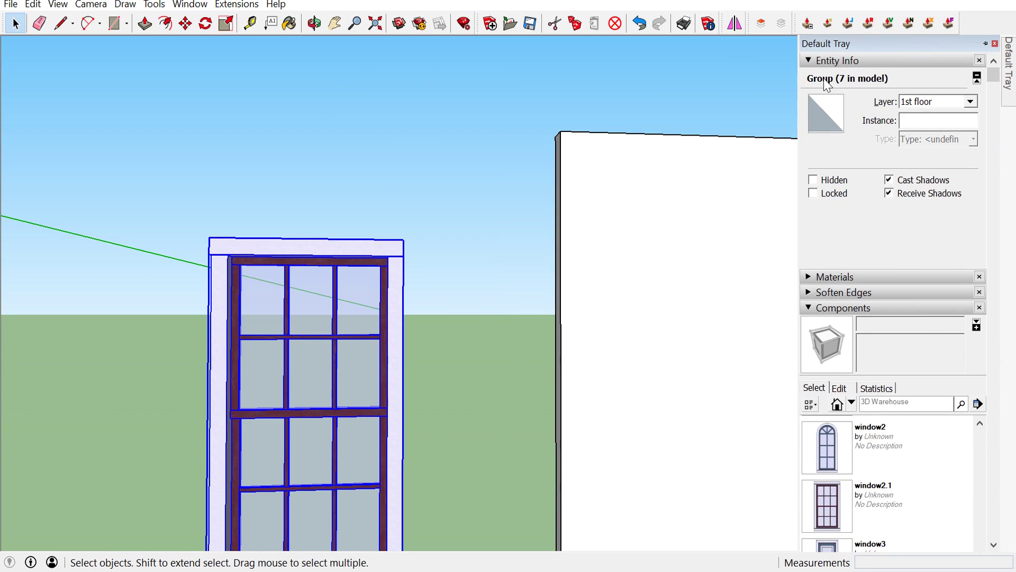
Orbit around the sash window until it faces forward
scroll(336, 261, "down", 2)
scroll(333, 264, "up", 1)
middle_click_drag(334, 268, 661, 290)
mouse_move(582, 302)
middle_mouse_down()
mouse_move(853, 311)
mouse_move(810, 291)
mouse_move(601, 275)
middle_mouse_up()
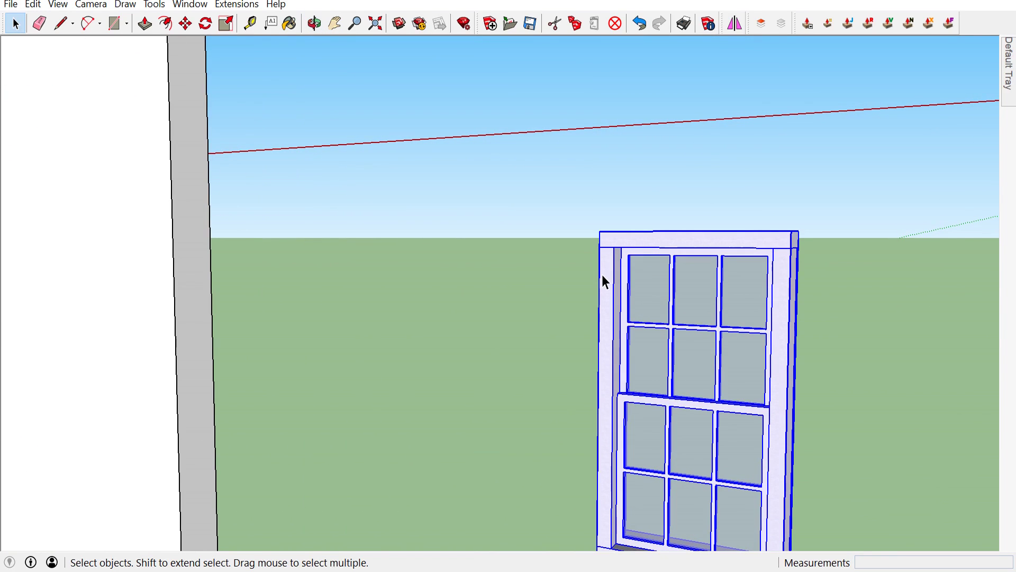
Trace a rectangle over the sash window panes, corner to corner
key("r")
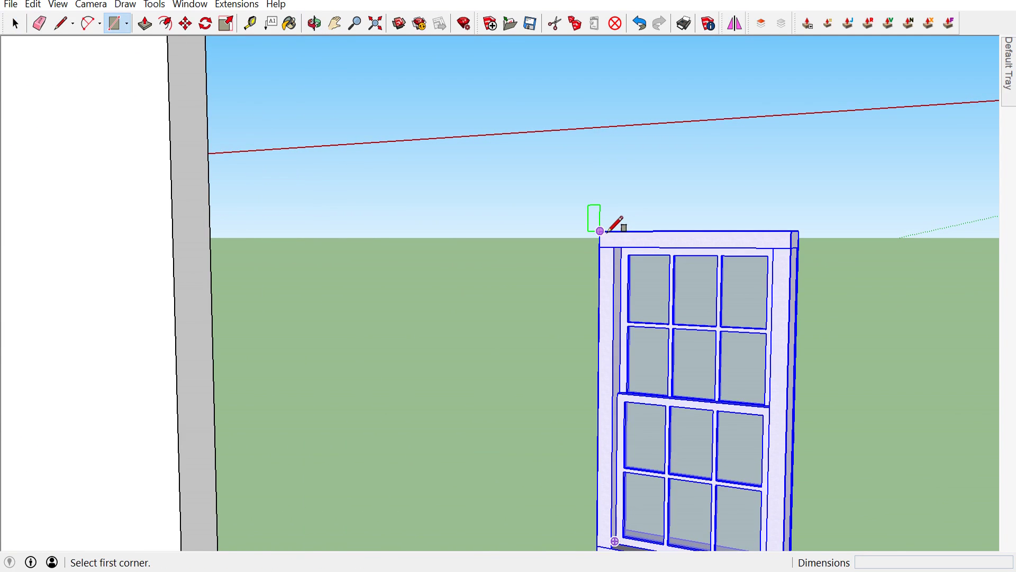
left_click(602, 231)
scroll(603, 230, "down", 2)
scroll(668, 417, "up", 1)
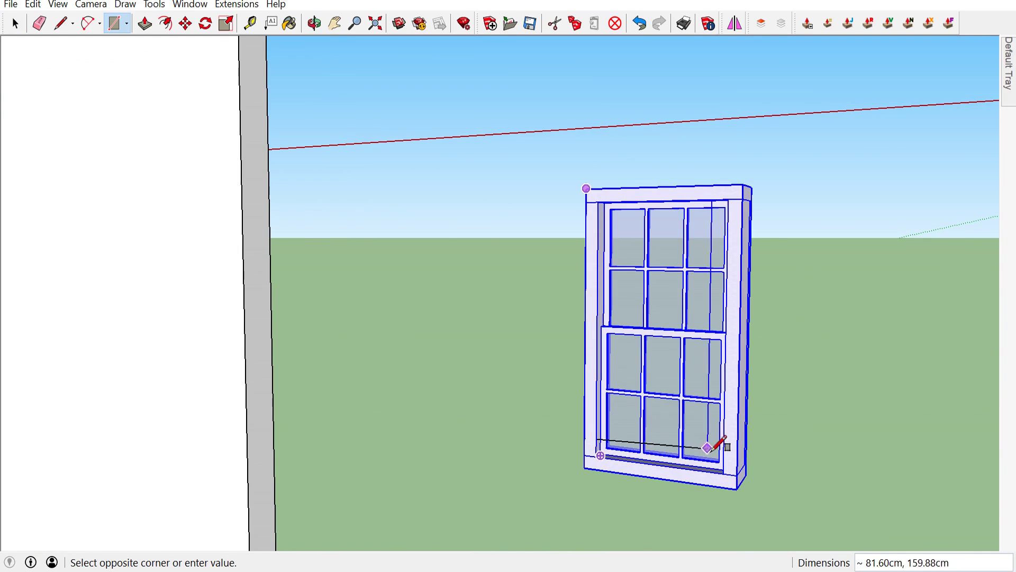
left_click(737, 487)
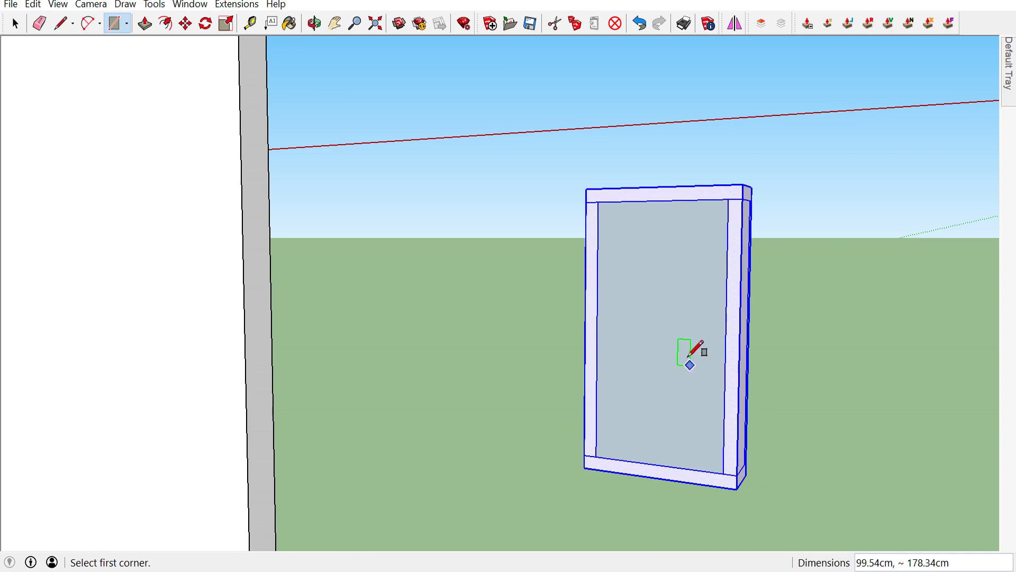
Pull the rectangle's face forward off the window and erase it, keeping only the outline edges
key("space")
left_click(656, 308)
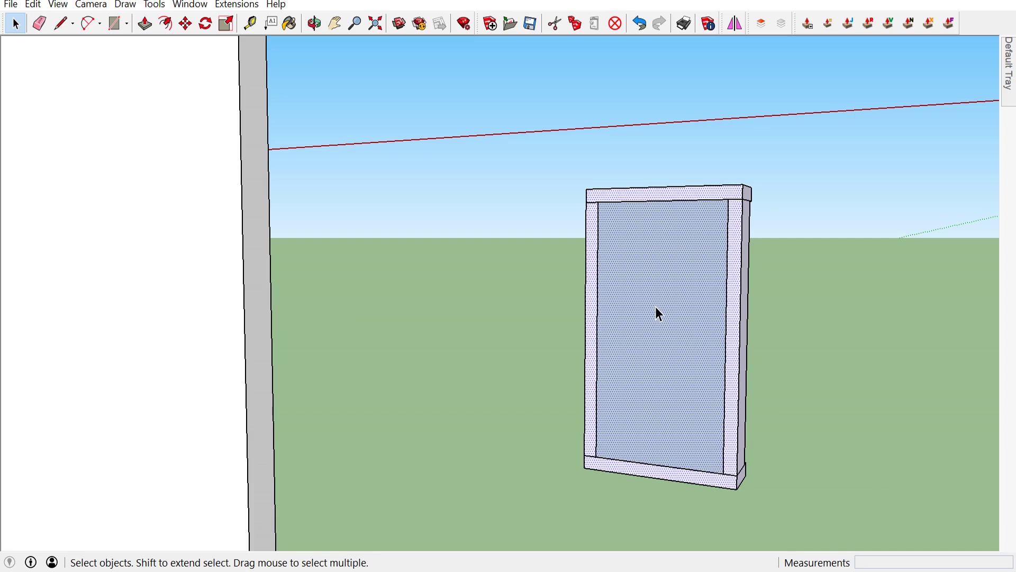
key("m")
left_click(656, 306)
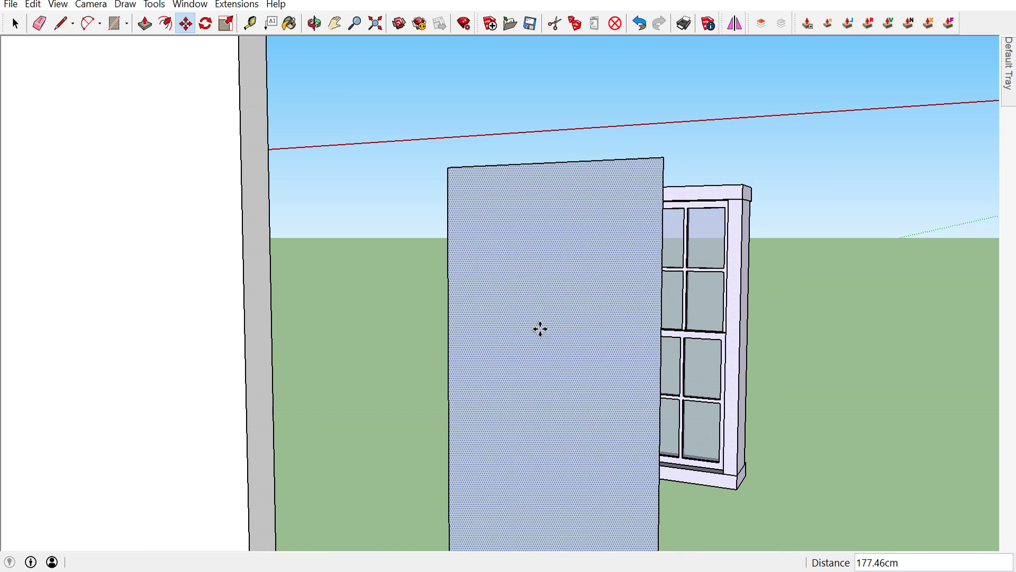
right_click(540, 330)
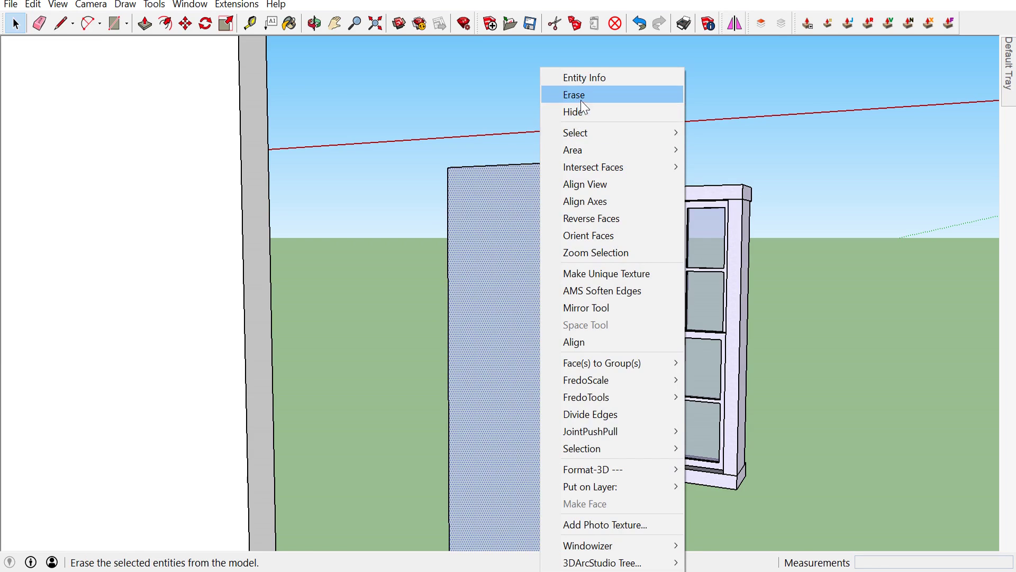
left_click(582, 102)
mouse_move(591, 125)
middle_mouse_down()
mouse_move(602, 196)
mouse_move(513, 218)
mouse_move(638, 202)
mouse_move(553, 205)
middle_mouse_up()
key("space")
left_click(531, 171)
Make the outline a component named window5 plane, gluing to any surface and cutting an opening
triple_click(530, 170)
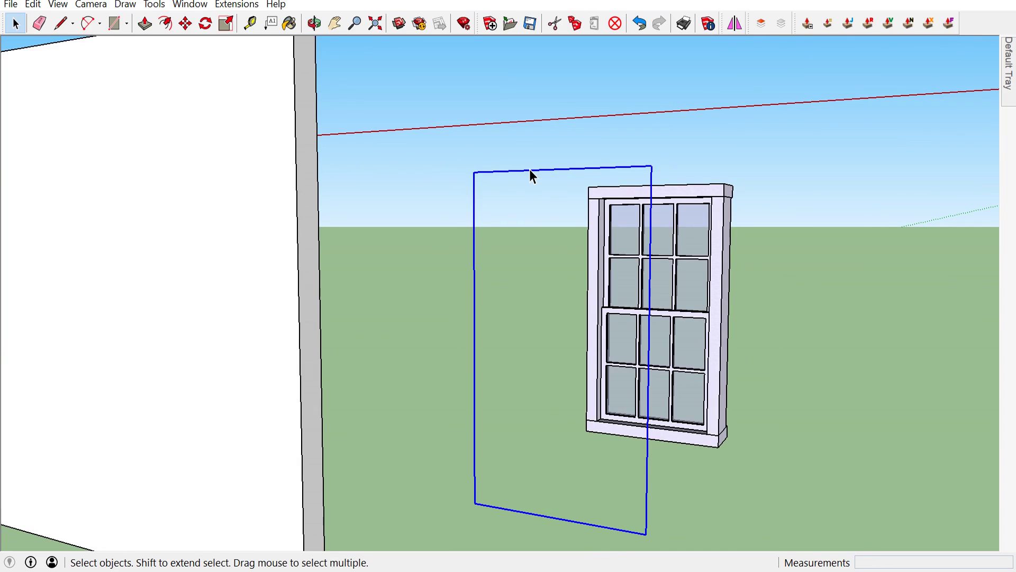
right_click(500, 175)
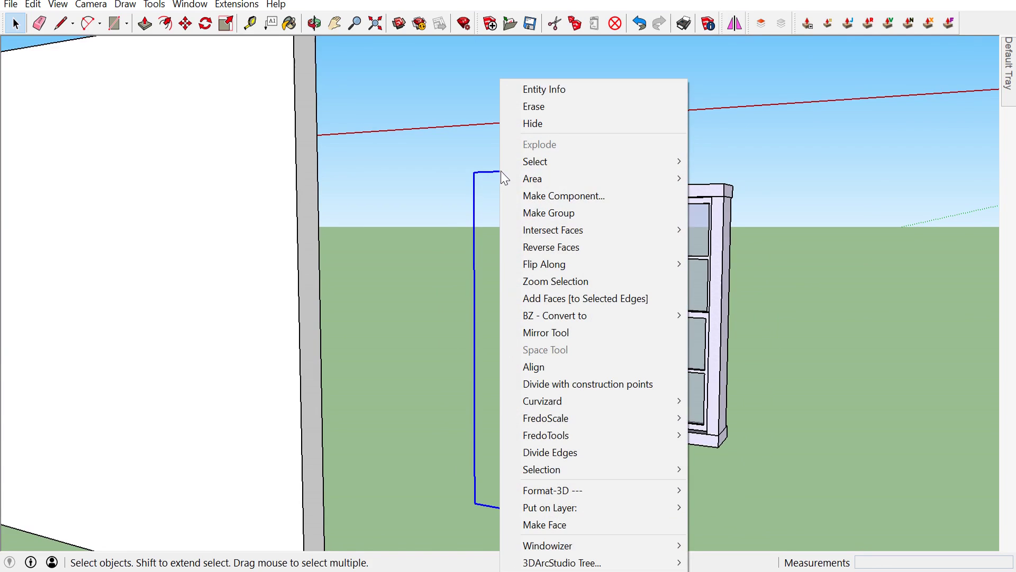
left_click(535, 194)
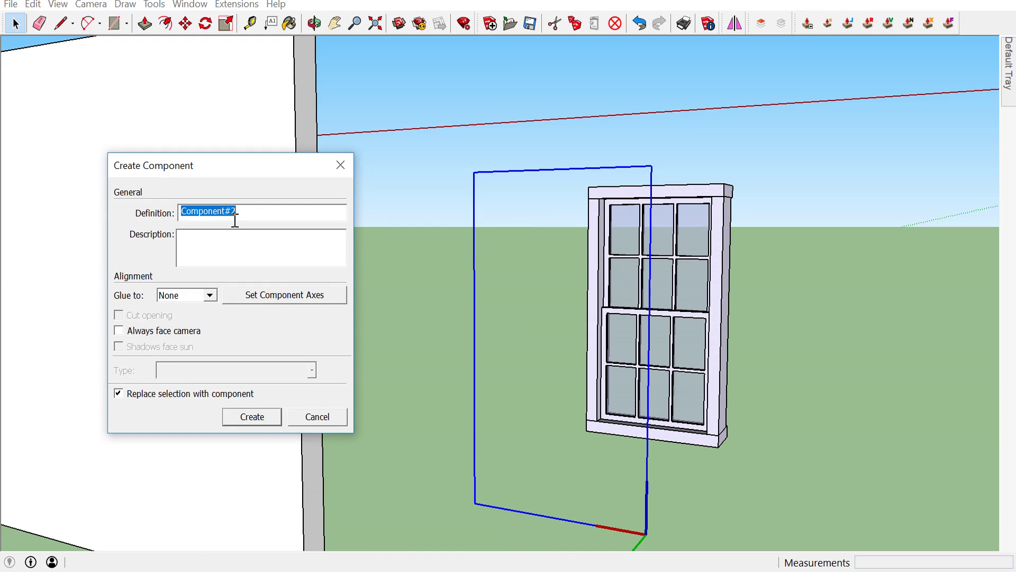
type("W")
left_click(211, 296)
left_click(193, 319)
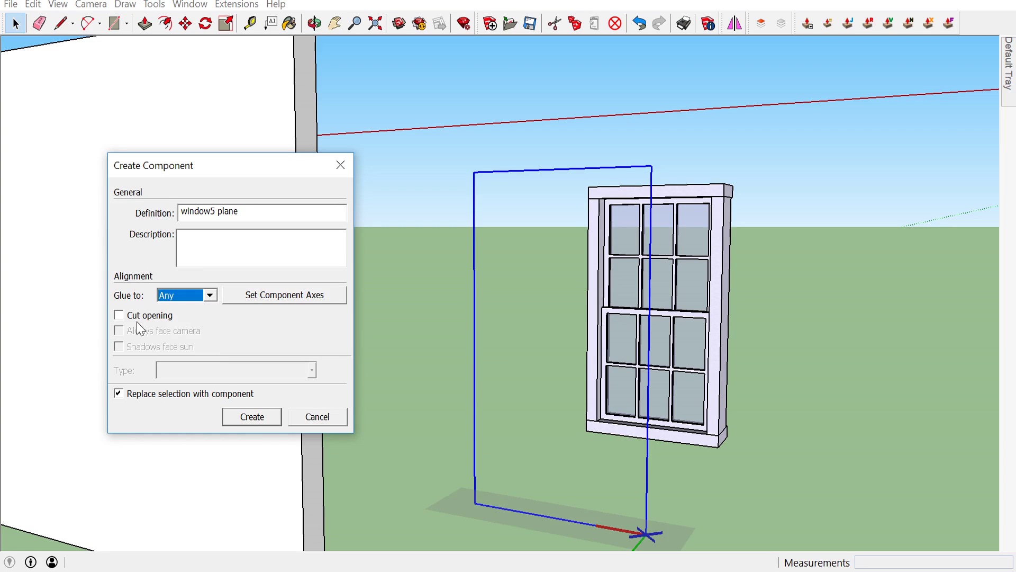
left_click(118, 316)
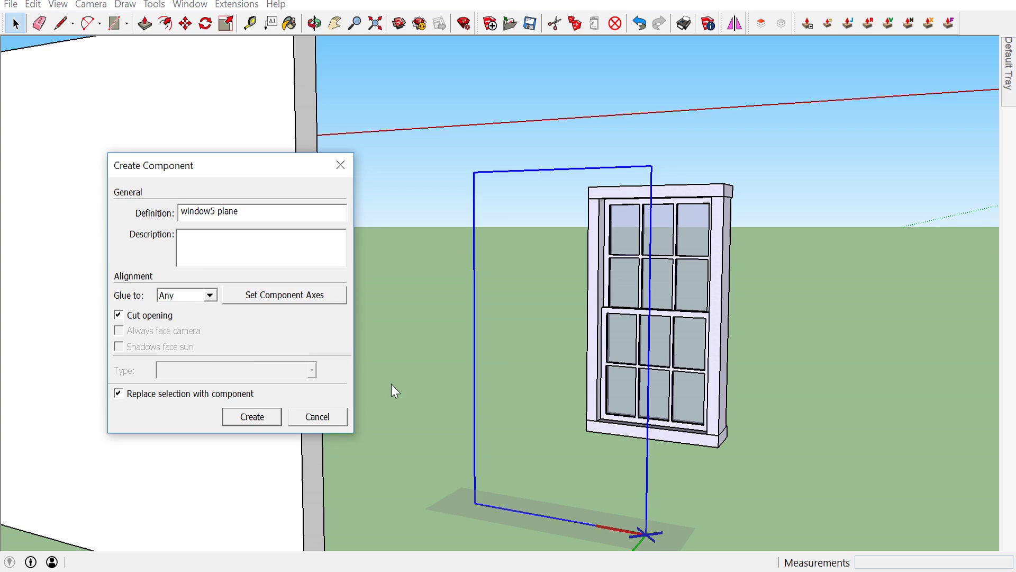
Place the component axes at the rectangle's bottom corner along its bottom edge, then create it
left_click(297, 300)
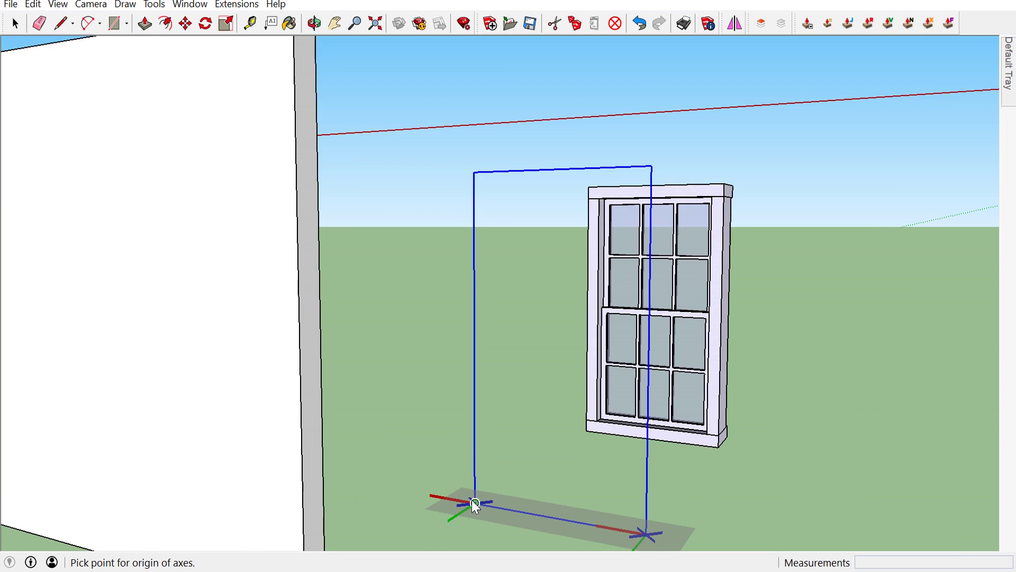
left_click(472, 499)
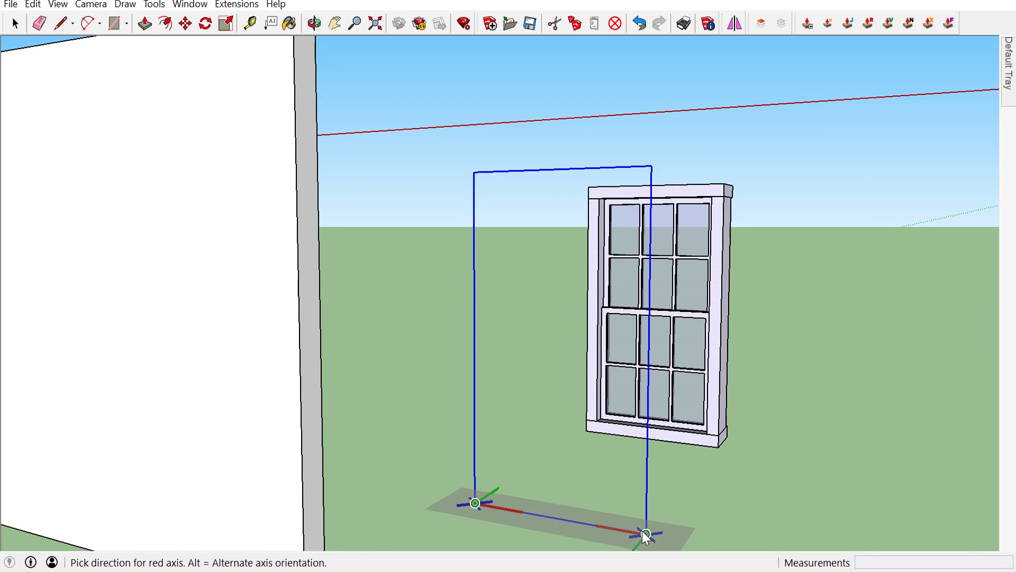
left_click(643, 533)
left_click(475, 333)
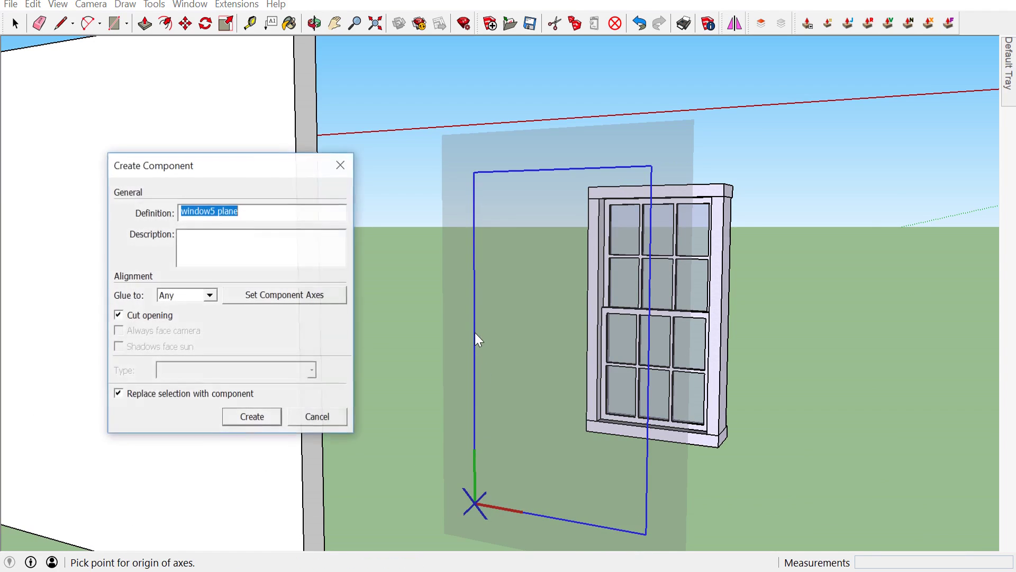
left_click(268, 420)
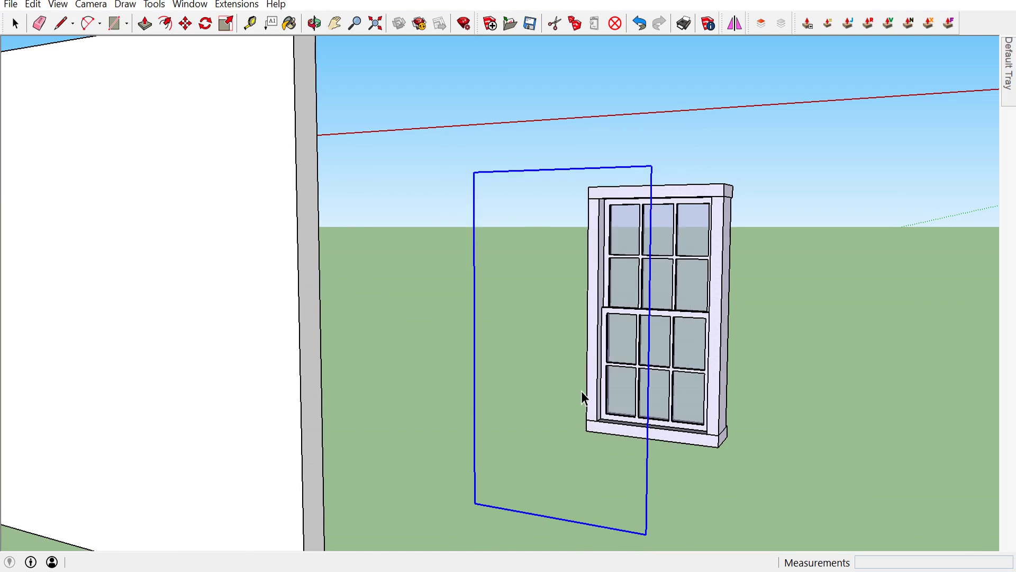
middle_click_drag(582, 391, 544, 397)
Add a 20 cm Tape Measure guide from the window top's edge
scroll(474, 383, "down", 5)
mouse_move(474, 383)
middle_mouse_down()
mouse_move(486, 381)
mouse_move(432, 392)
middle_mouse_up()
scroll(462, 351, "up", 2)
scroll(465, 352, "up", 2)
scroll(412, 350, "down", 2)
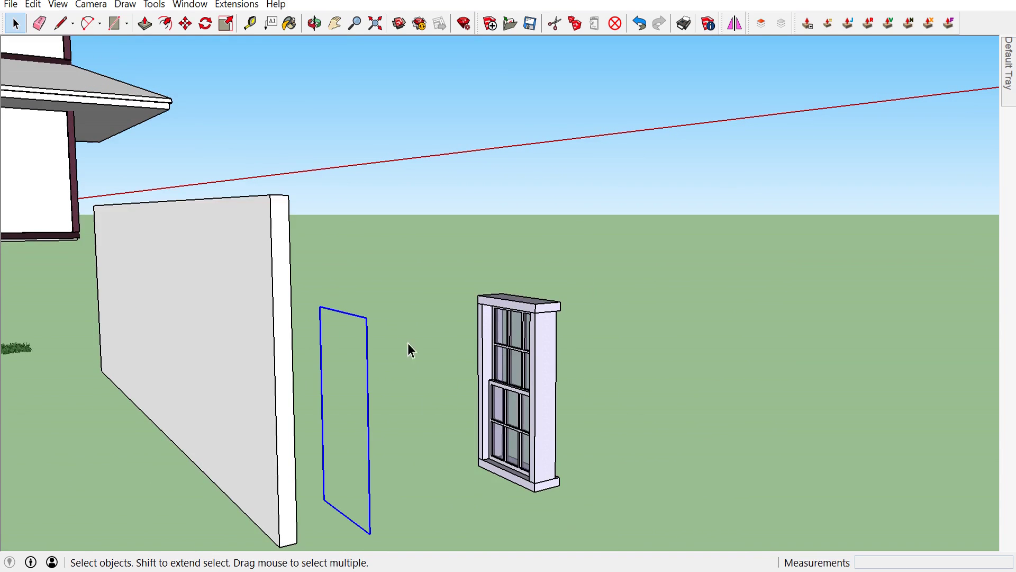
scroll(394, 345, "up", 1)
middle_click_drag(413, 334, 363, 408)
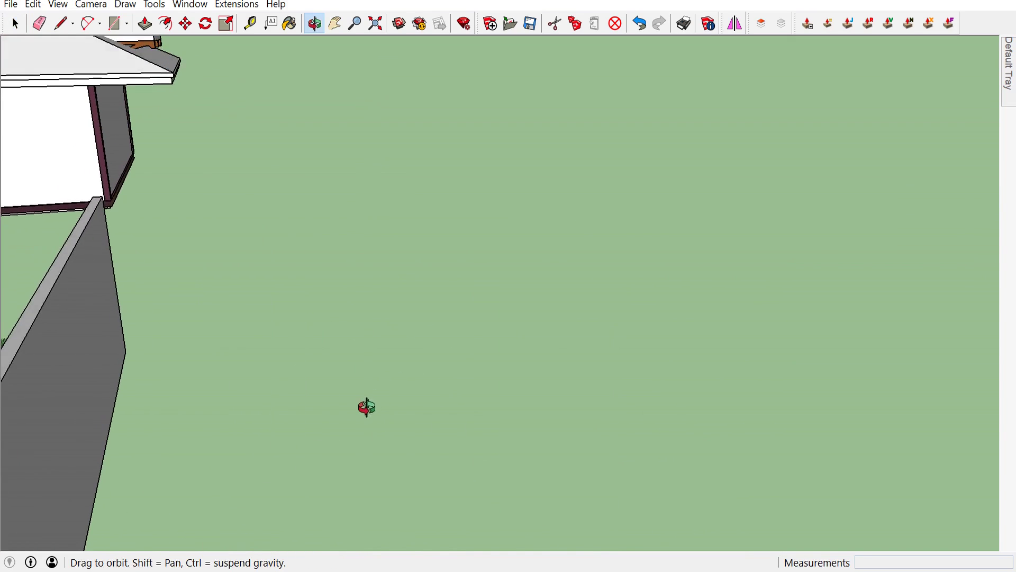
scroll(407, 404, "up", 2)
scroll(336, 466, "up", 1)
scroll(329, 477, "up", 1)
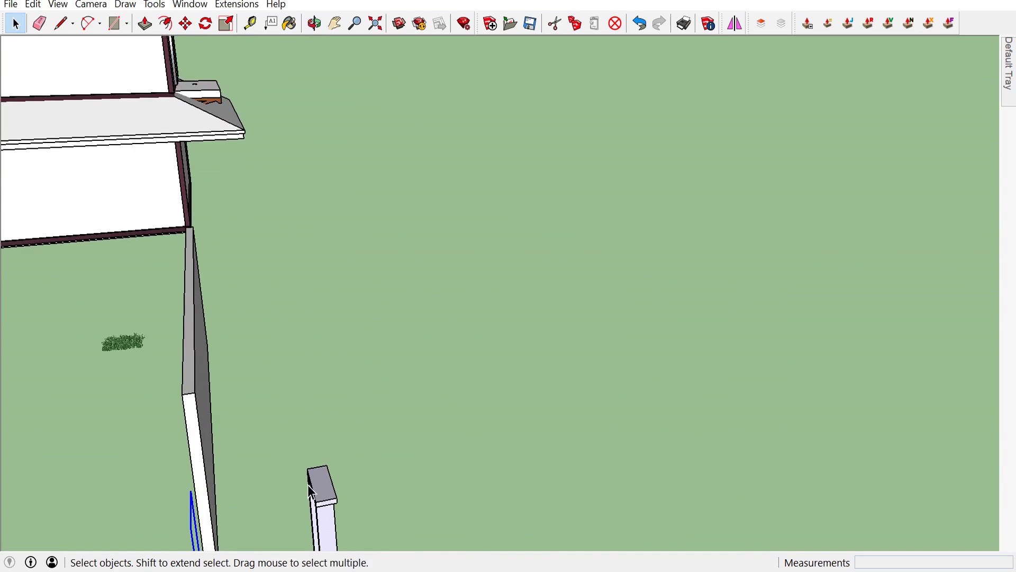
scroll(320, 485, "up", 2)
scroll(316, 490, "up", 2)
scroll(316, 490, "up", 1)
key("t")
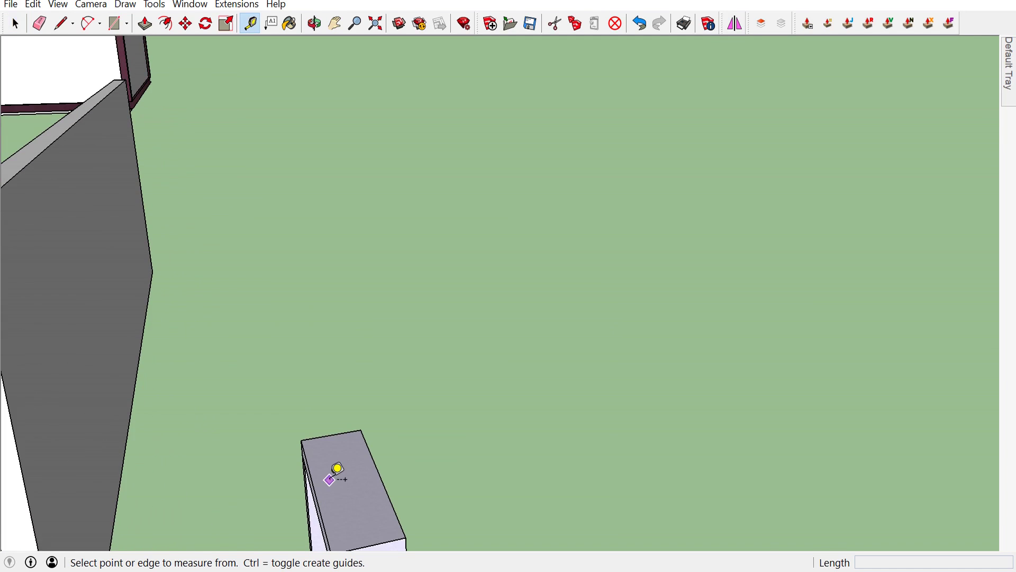
left_click(315, 490)
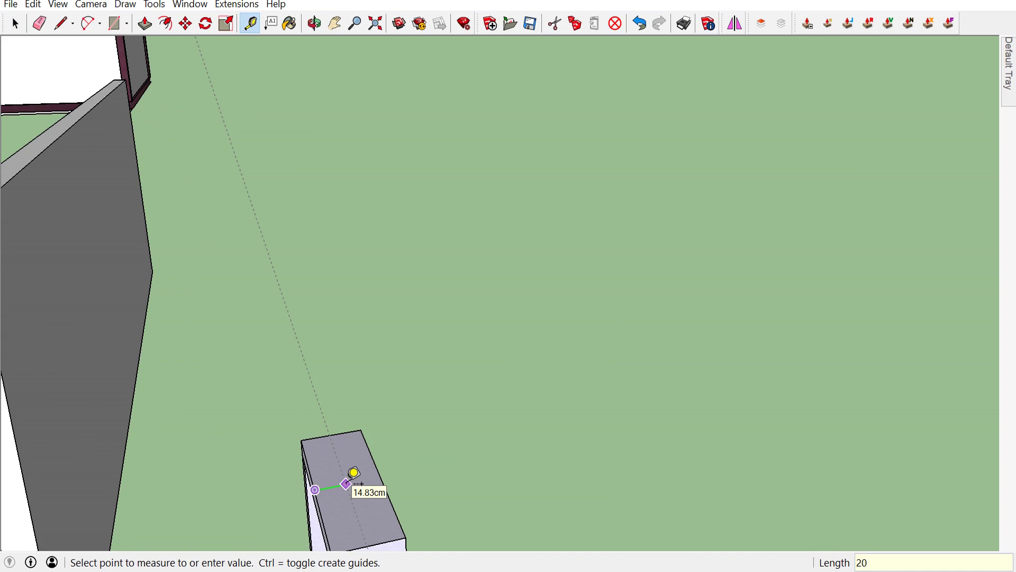
key("Return")
mouse_move(358, 468)
middle_mouse_down()
mouse_move(426, 462)
mouse_move(430, 473)
mouse_move(476, 438)
middle_mouse_up()
key("space")
Move the window5 plane outline onto the window's top corner, copying it 20 cm along the top
middle_click_drag(471, 361, 449, 368)
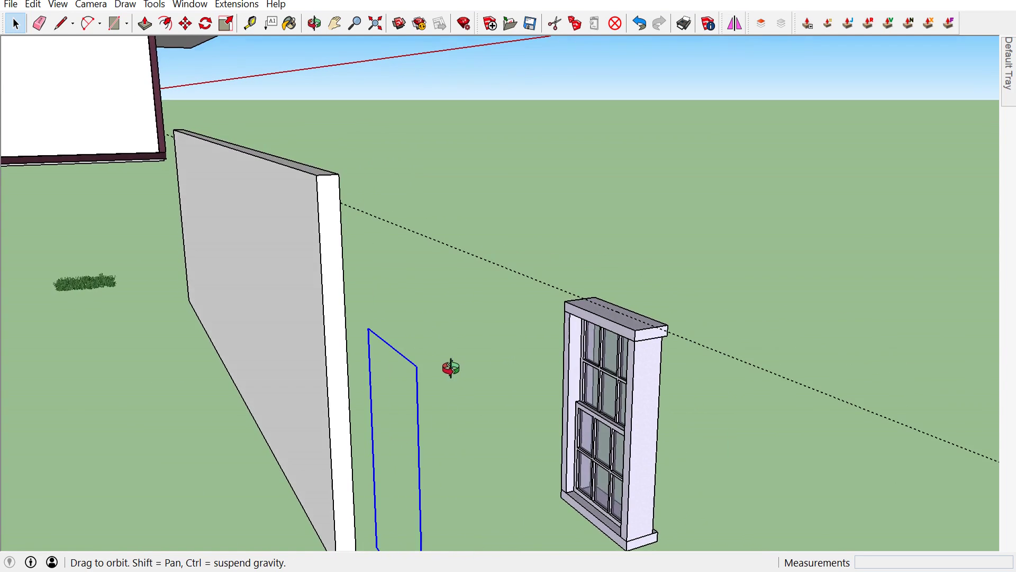
key("m")
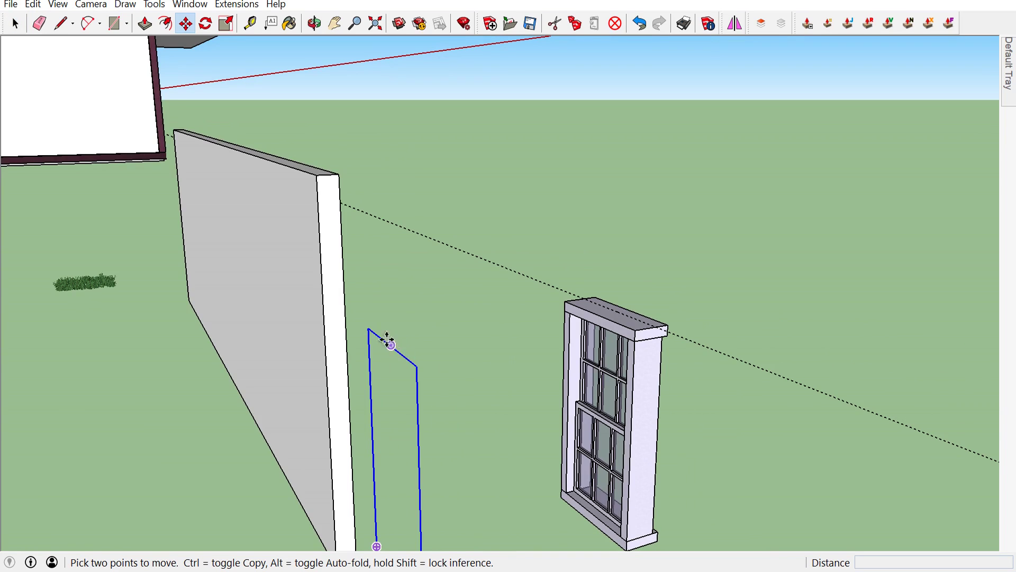
left_click(373, 328)
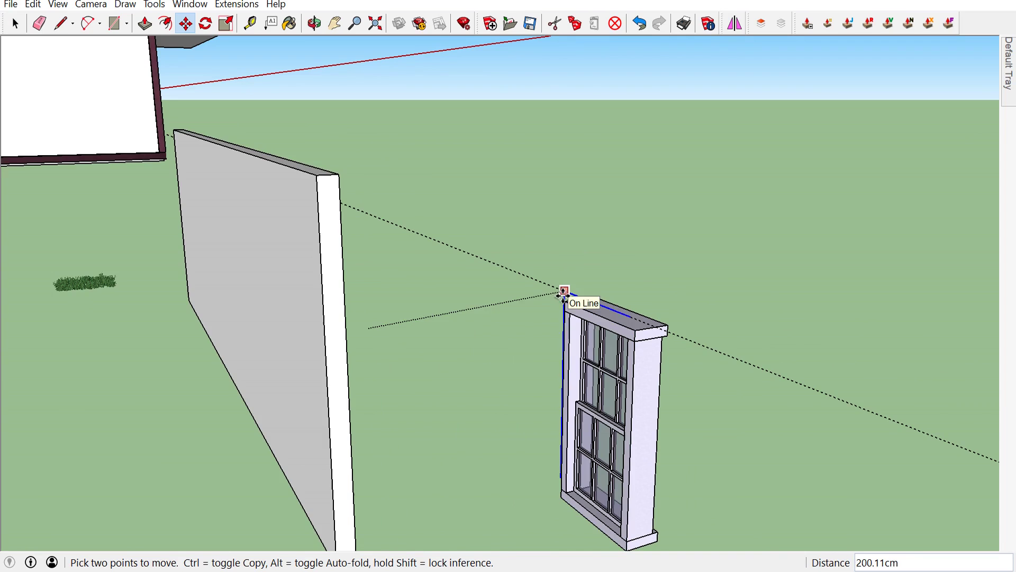
middle_click_drag(562, 300, 576, 331)
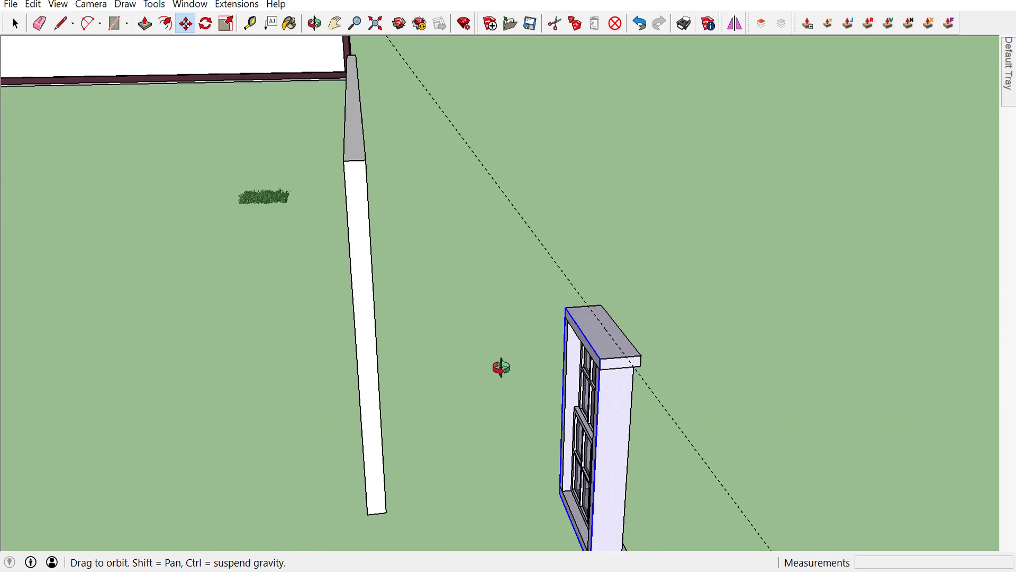
scroll(576, 331, "up", 1)
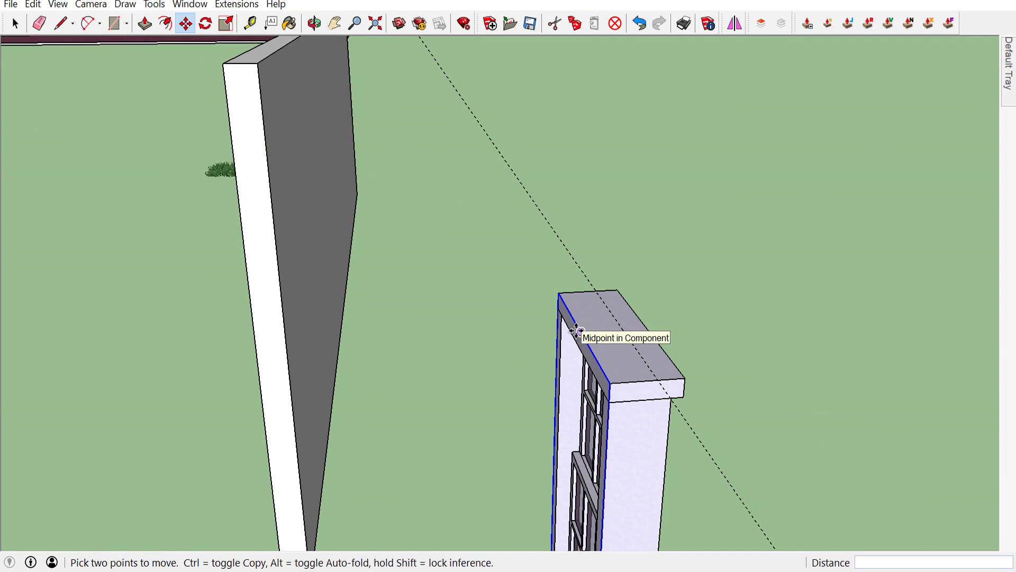
scroll(576, 330, "up", 1)
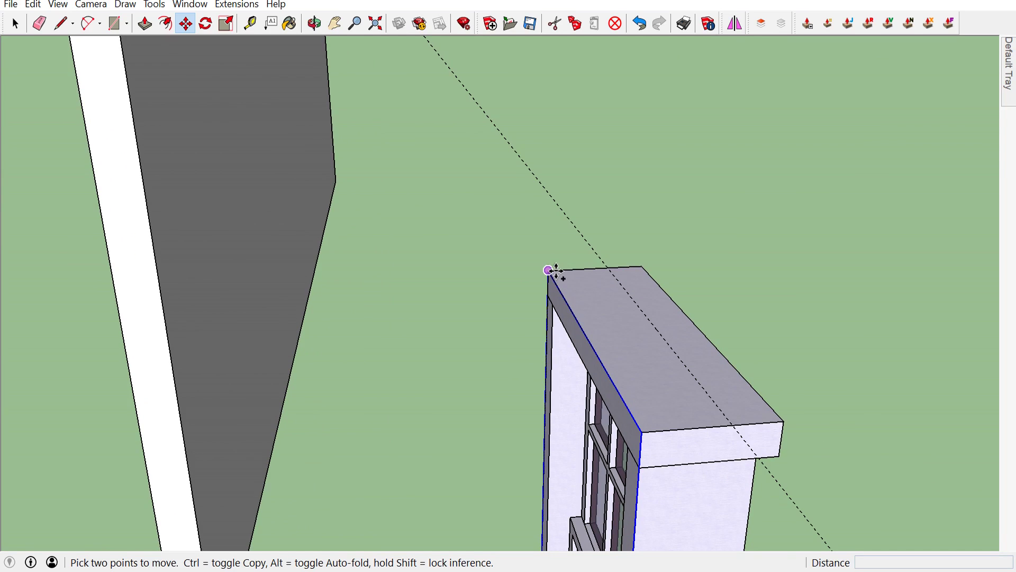
left_click(548, 271, "ctrl")
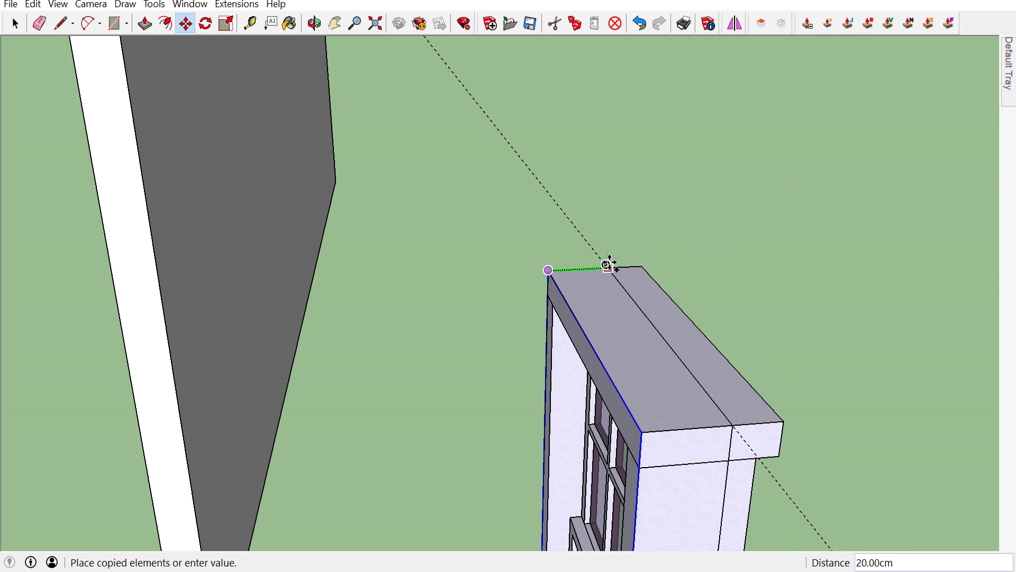
left_click(609, 262)
Select the window's front-top edge and orbit back toward the house
key("space")
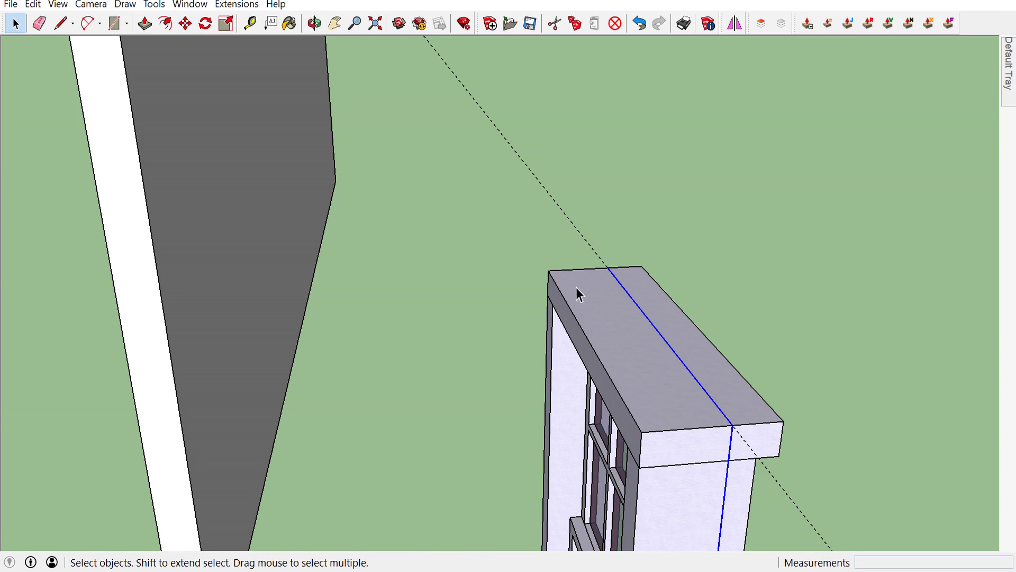
left_click(581, 336, "shift")
mouse_move(588, 336)
middle_mouse_down()
mouse_move(577, 358)
mouse_move(290, 279)
middle_mouse_up()
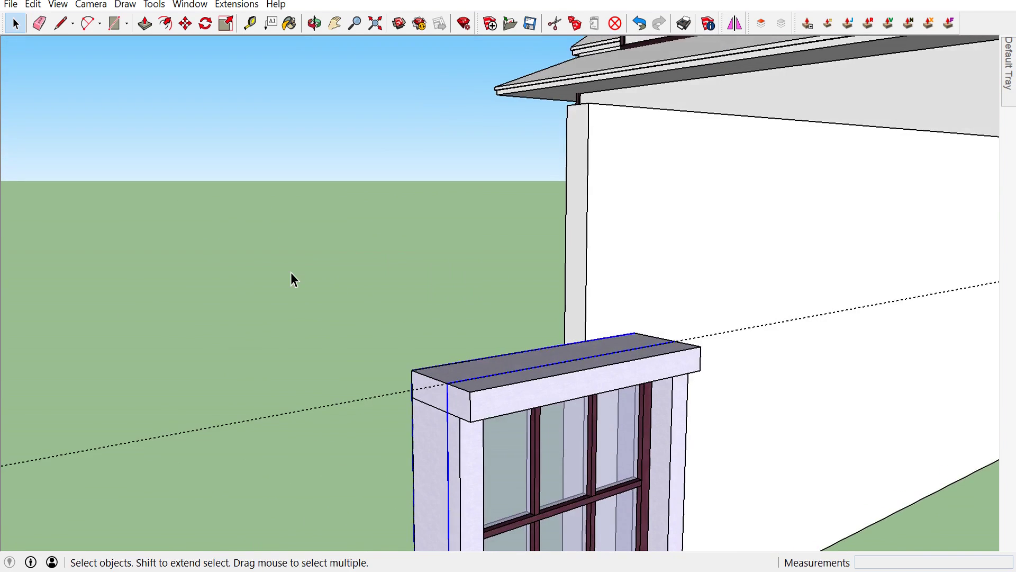
scroll(350, 298, "down", 3)
middle_click_drag(349, 298, 321, 317)
scroll(236, 331, "up", 2)
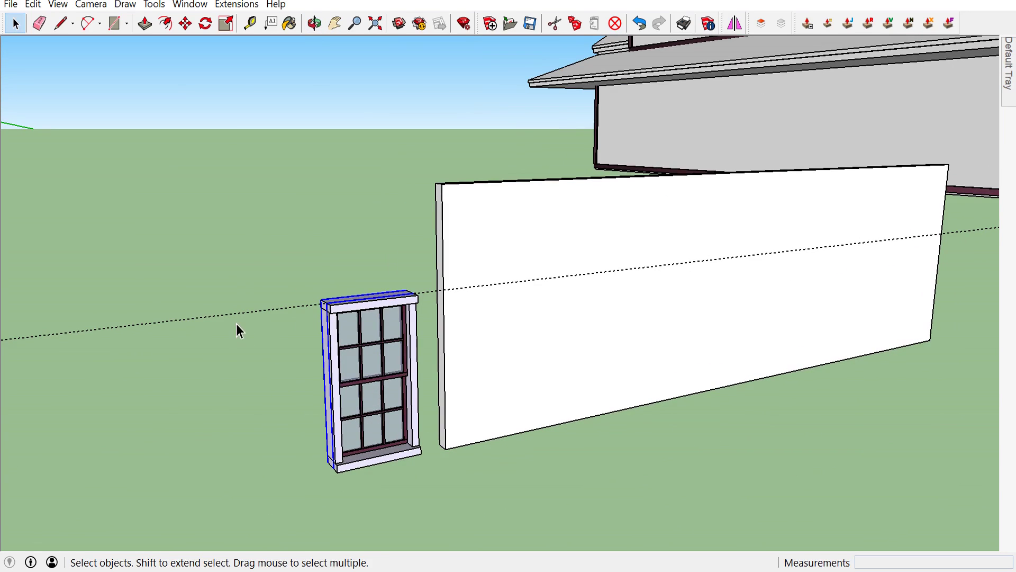
Erase the dashed guide and measure the 20 cm depth from the wall corner to the window top
key("e")
mouse_move(257, 297)
middle_mouse_down()
mouse_move(356, 328)
mouse_move(445, 212)
middle_mouse_up()
scroll(441, 209, "up", 3)
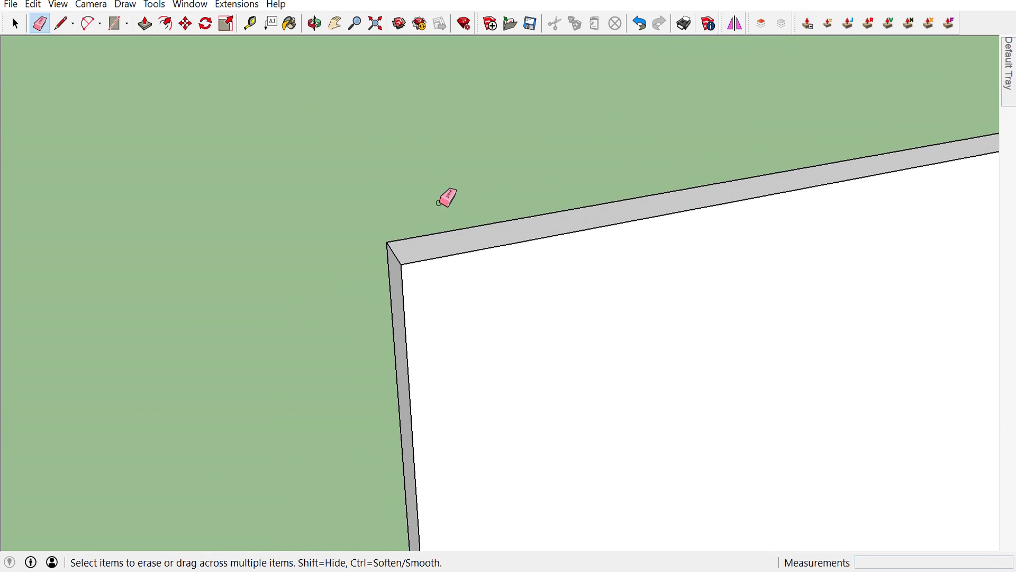
key("t")
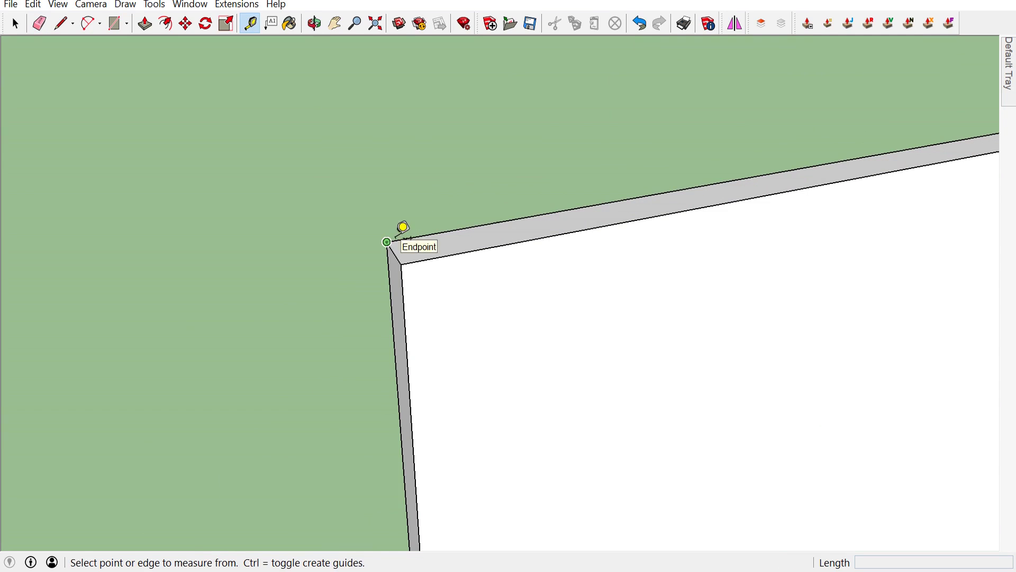
left_click(387, 242)
mouse_move(406, 268)
middle_mouse_down()
mouse_move(551, 249)
mouse_move(468, 347)
mouse_move(493, 336)
mouse_move(490, 346)
middle_mouse_up()
scroll(490, 345, "down", 1)
scroll(542, 522, "up", 2)
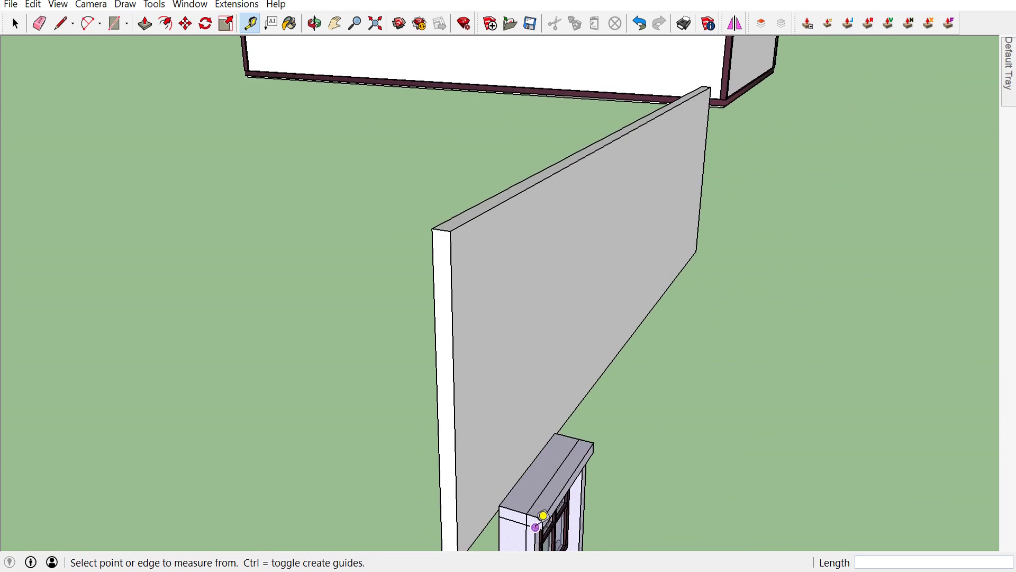
scroll(545, 513, "up", 2)
scroll(517, 503, "up", 2)
left_click(488, 497)
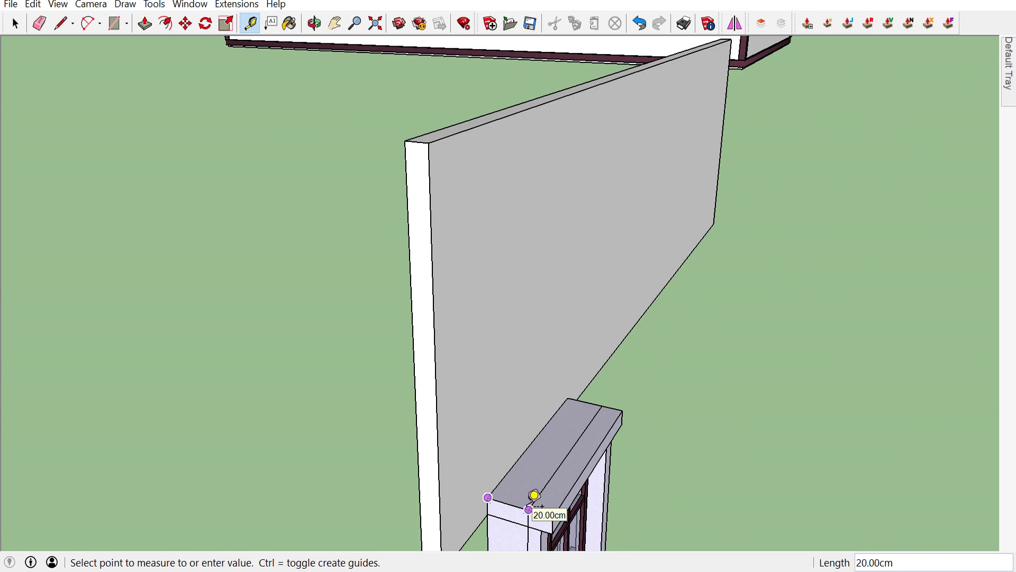
left_click(535, 495)
Drag-select the entire sash window
mouse_move(534, 495)
middle_mouse_down()
mouse_move(610, 496)
mouse_move(482, 411)
mouse_move(321, 382)
middle_mouse_up()
scroll(493, 408, "down", 3)
scroll(321, 383, "up", 3)
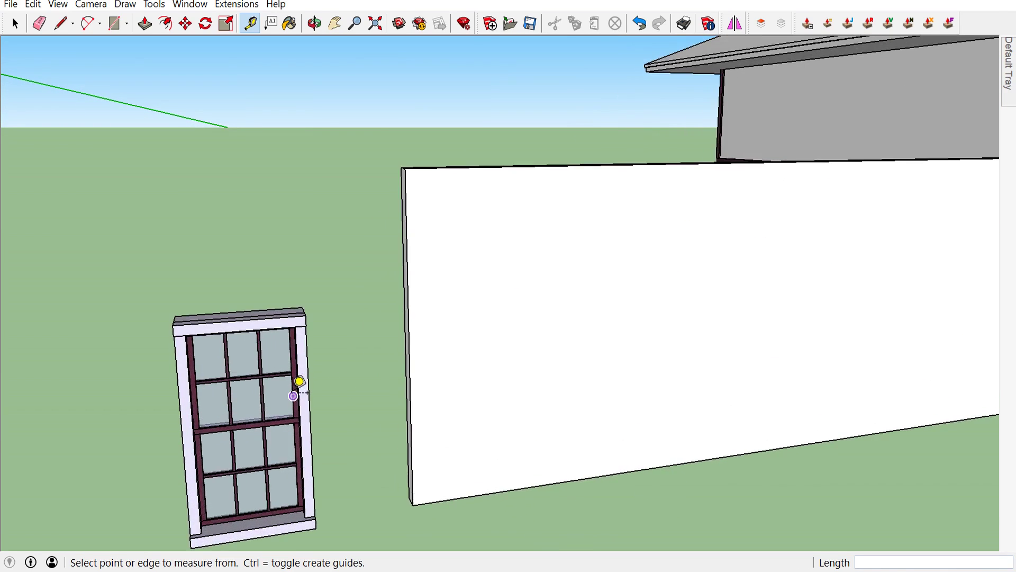
key("space")
scroll(239, 309, "down", 1)
left_click_drag(155, 297, 325, 509)
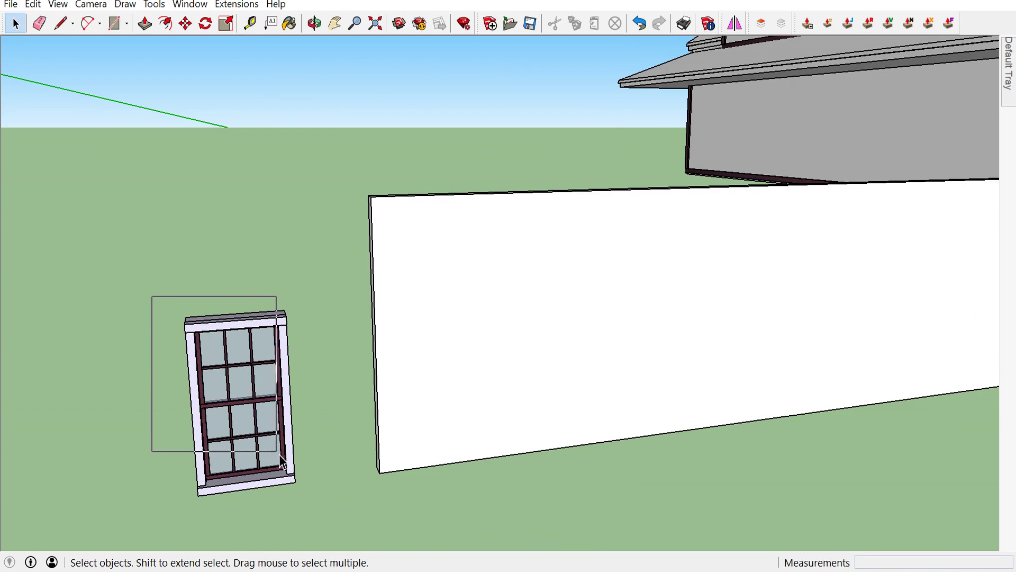
Make the selected sash window a component named window 5, set to glue to any surface
right_click(249, 326)
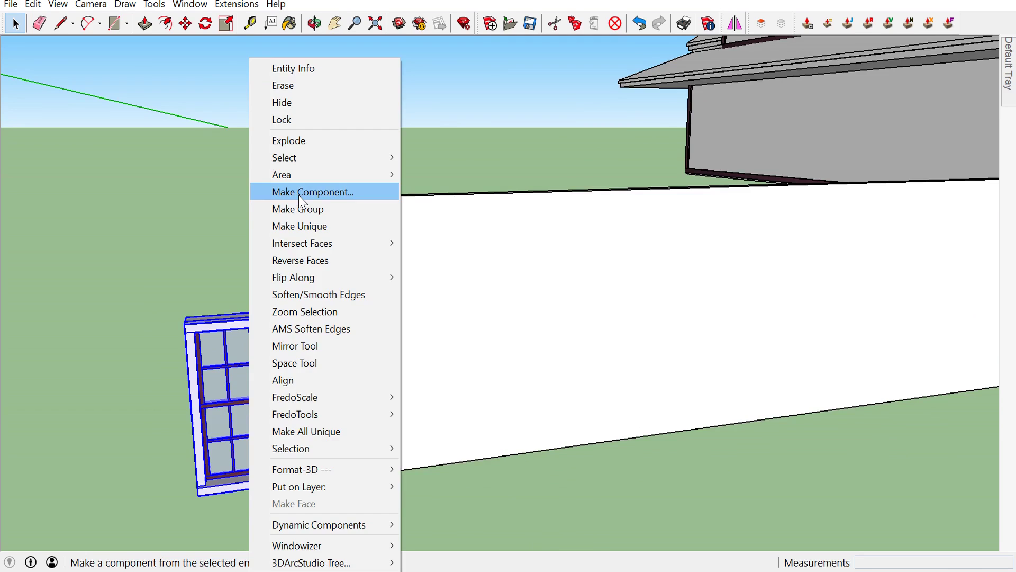
left_click(300, 196)
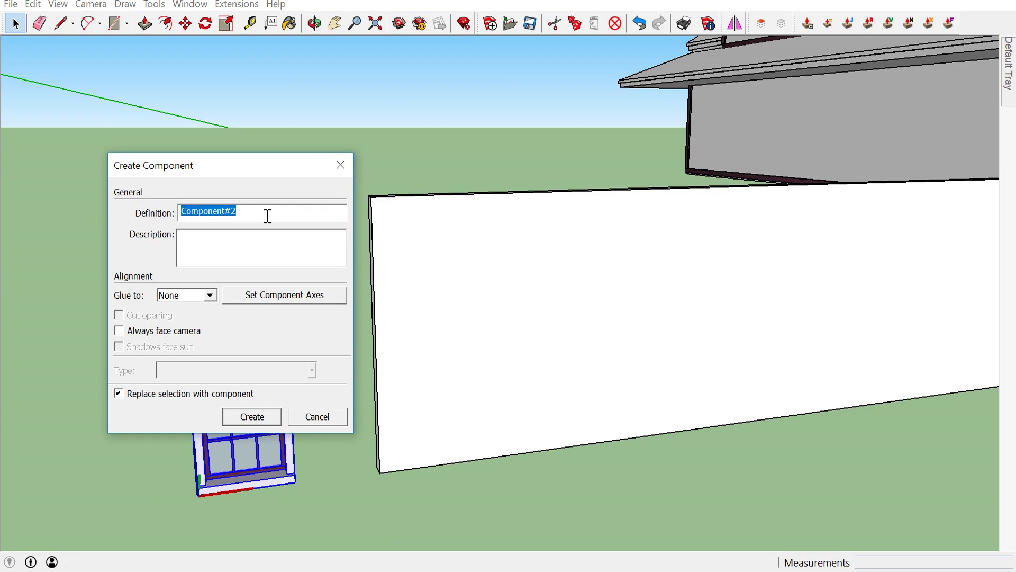
type("W")
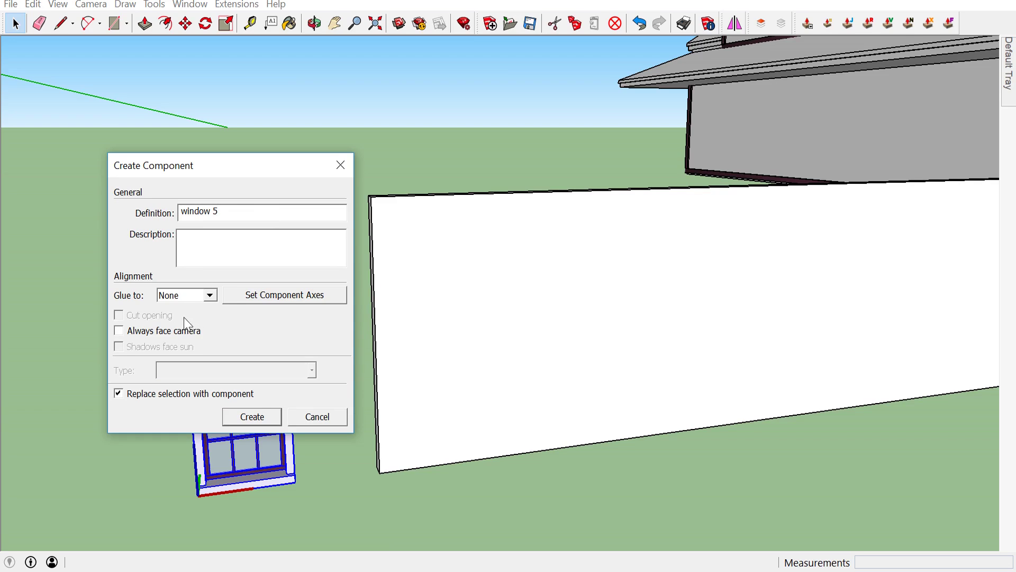
left_click(211, 297)
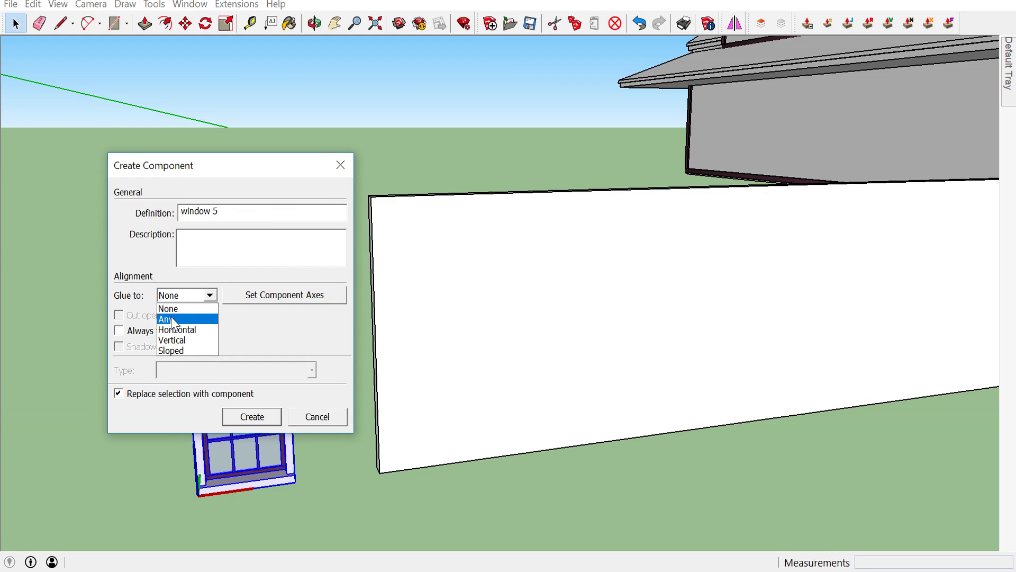
left_click(175, 319)
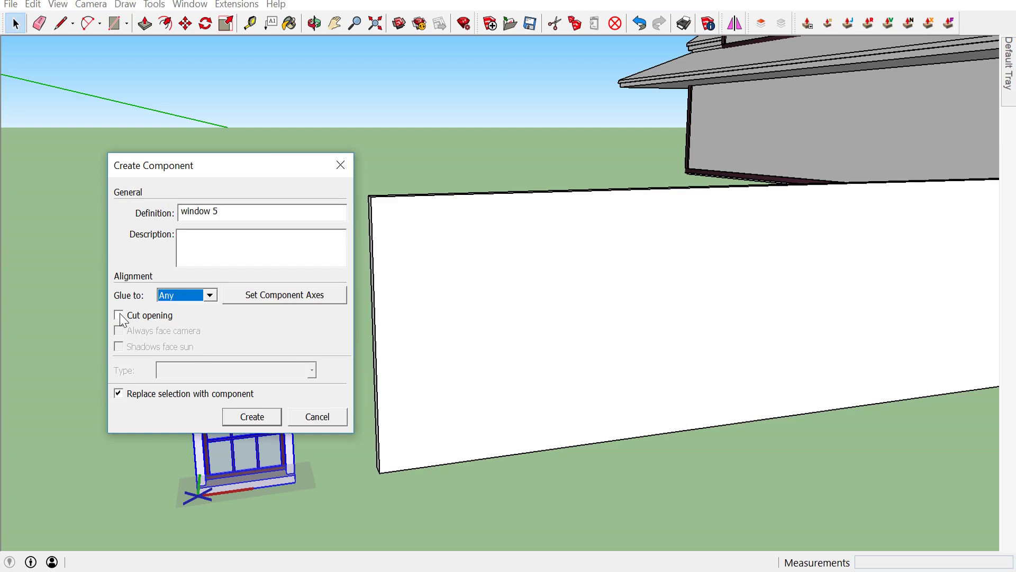
Set window 5's axes at its bottom corner, red along the bottom edge, green upward, then create it
left_click(287, 295)
mouse_move(229, 438)
middle_mouse_down()
mouse_move(243, 386)
mouse_move(308, 385)
mouse_move(472, 333)
mouse_move(466, 359)
middle_mouse_up()
scroll(340, 476, "up", 3)
scroll(330, 479, "up", 3)
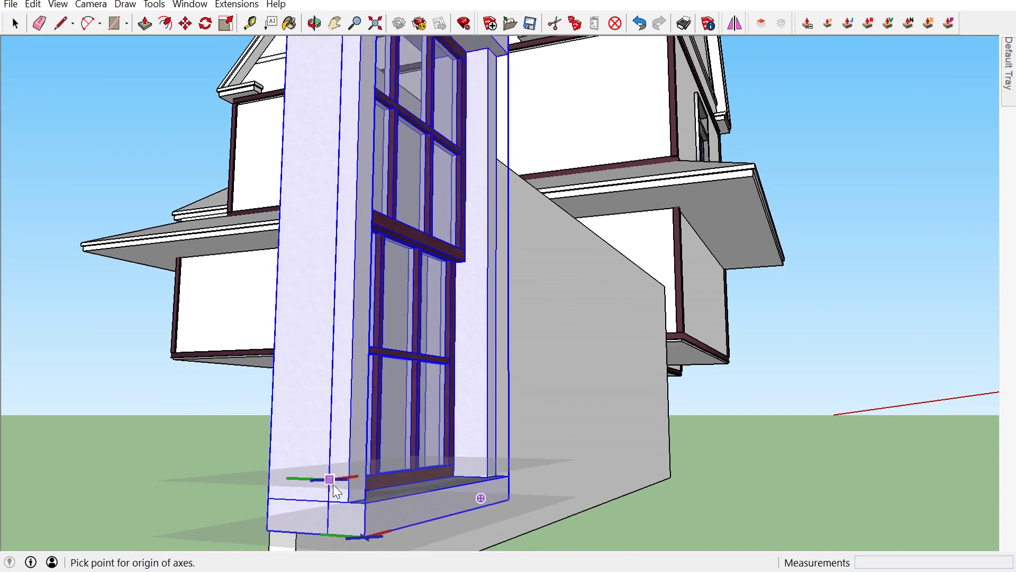
scroll(333, 487, "up", 1)
mouse_move(333, 540)
middle_mouse_down()
mouse_move(109, 438)
mouse_move(379, 429)
mouse_move(479, 474)
mouse_move(497, 507)
mouse_move(562, 528)
middle_mouse_up()
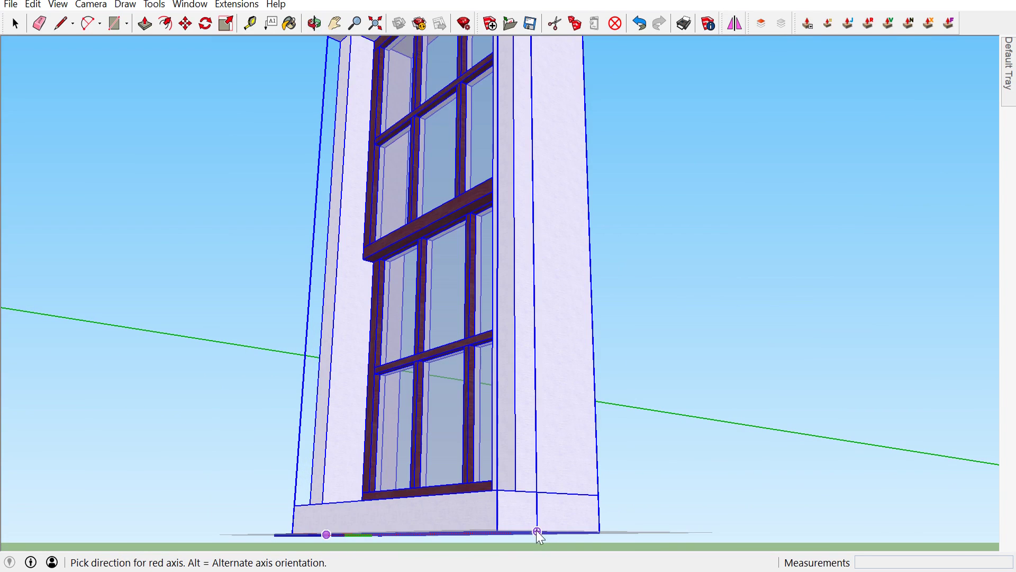
left_click(537, 529)
scroll(562, 466, "down", 3)
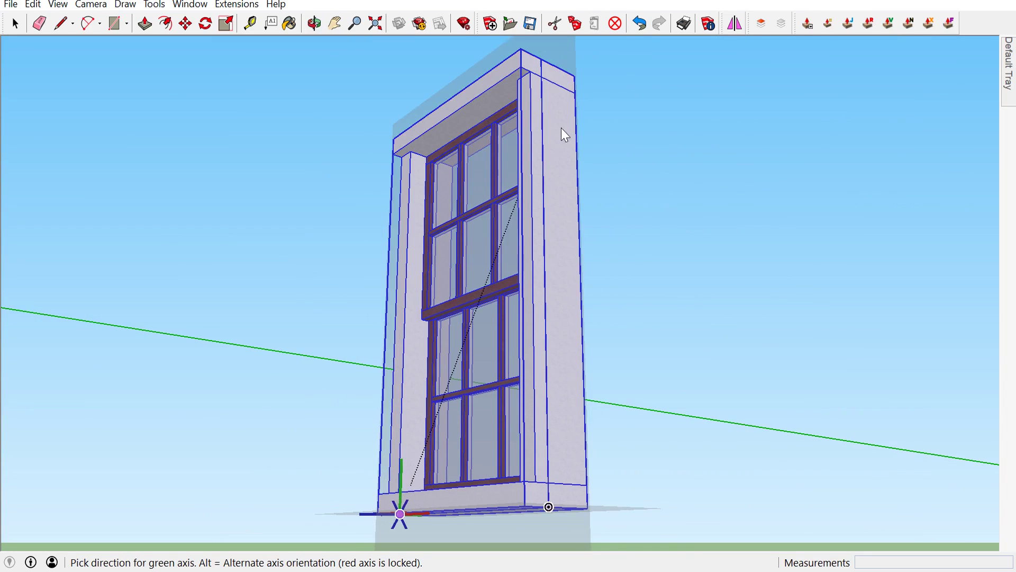
left_click(548, 72)
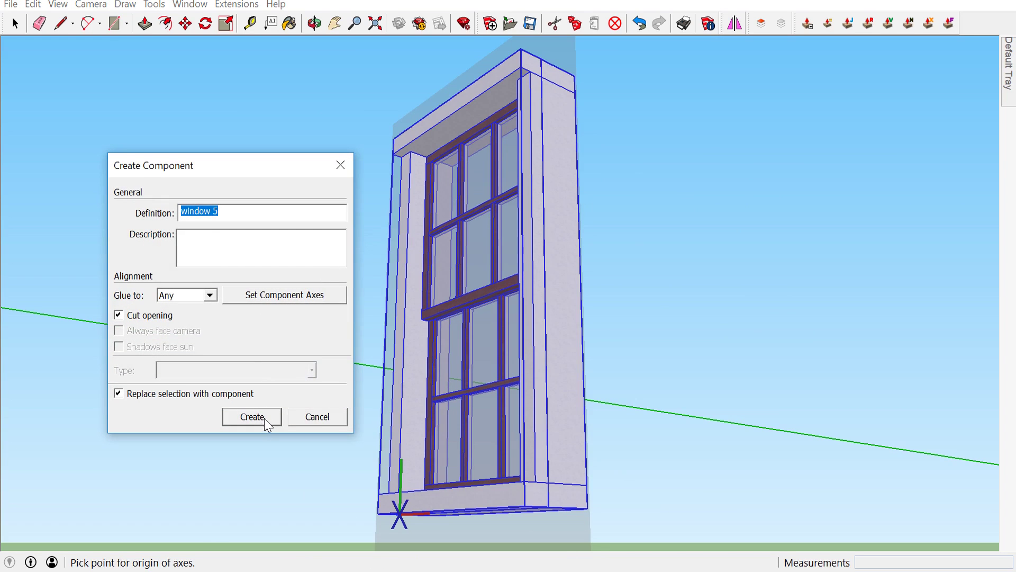
left_click(268, 418)
scroll(413, 314, "down", 3)
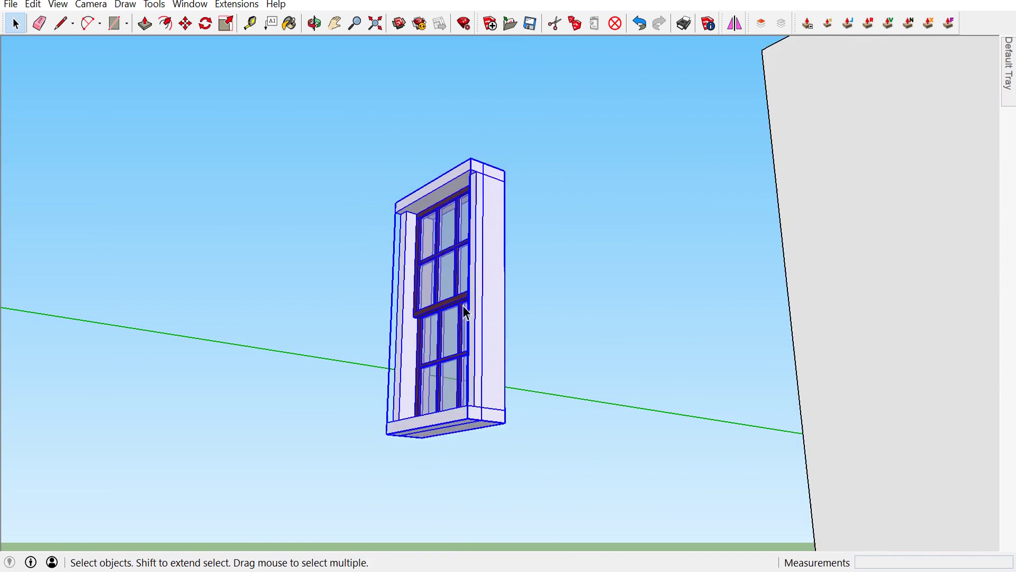
Scroll the Components In Model list and pick window 5 for placement
scroll(465, 313, "down", 3)
middle_click_drag(464, 314, 909, 384)
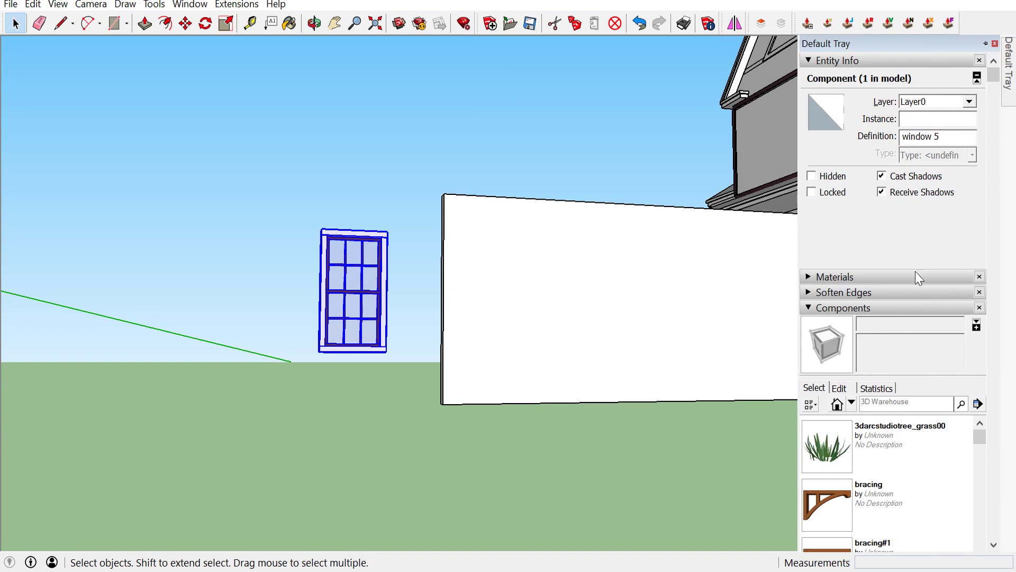
scroll(878, 449, "down", 2)
scroll(878, 449, "down", 3)
scroll(878, 449, "down", 3)
scroll(881, 451, "down", 5)
scroll(882, 454, "down", 3)
scroll(882, 454, "down", 3)
scroll(883, 453, "down", 3)
scroll(885, 452, "down", 3)
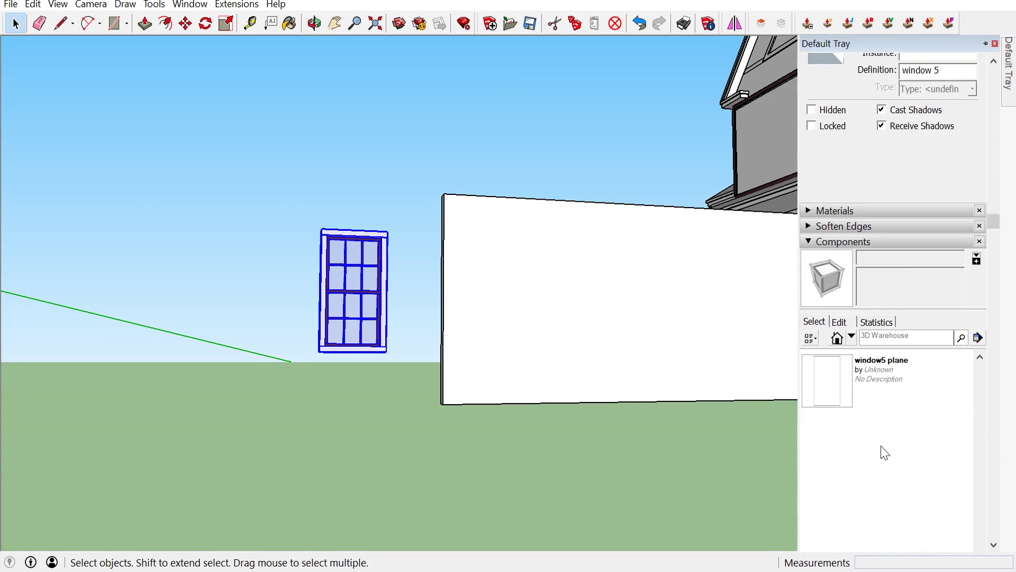
scroll(885, 453, "up", 1)
scroll(882, 451, "up", 1)
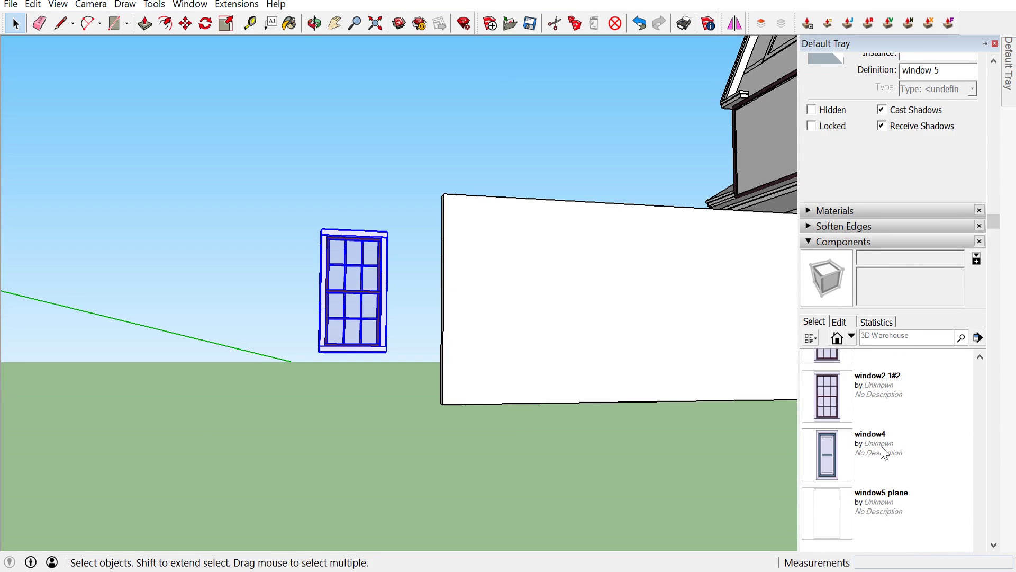
scroll(881, 450, "up", 1)
scroll(882, 450, "up", 2)
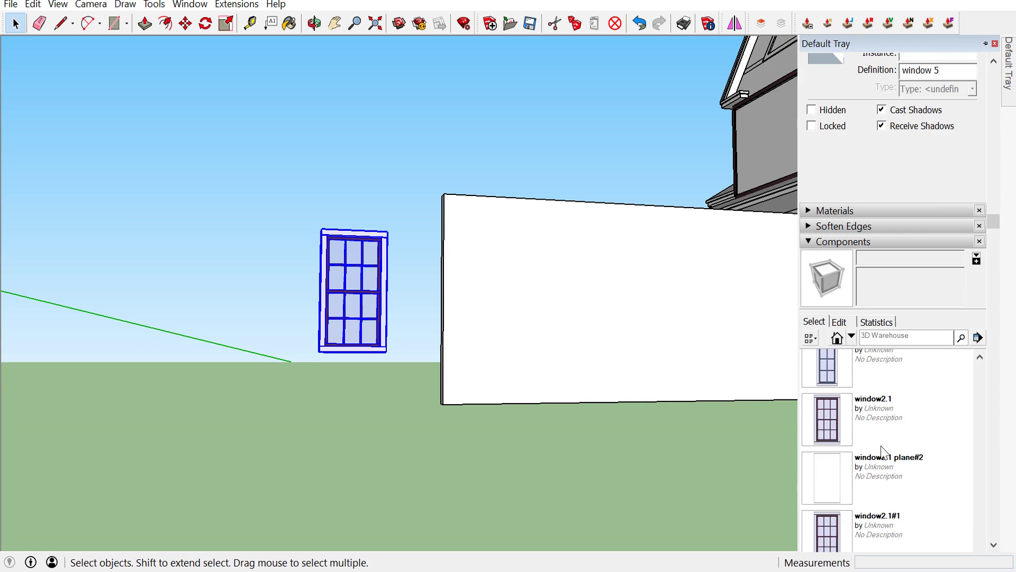
scroll(882, 450, "up", 2)
scroll(885, 453, "up", 3)
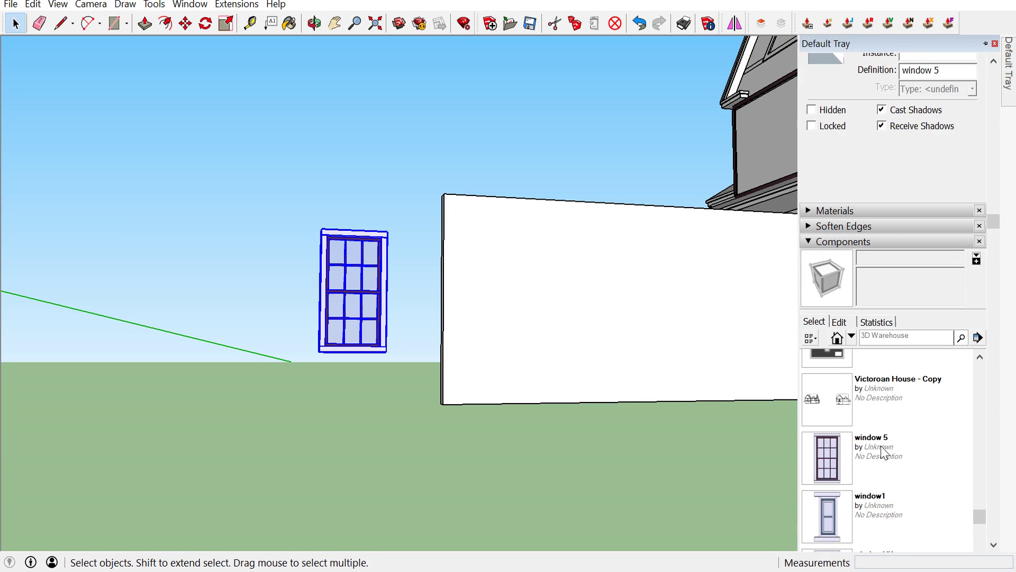
left_click(845, 458)
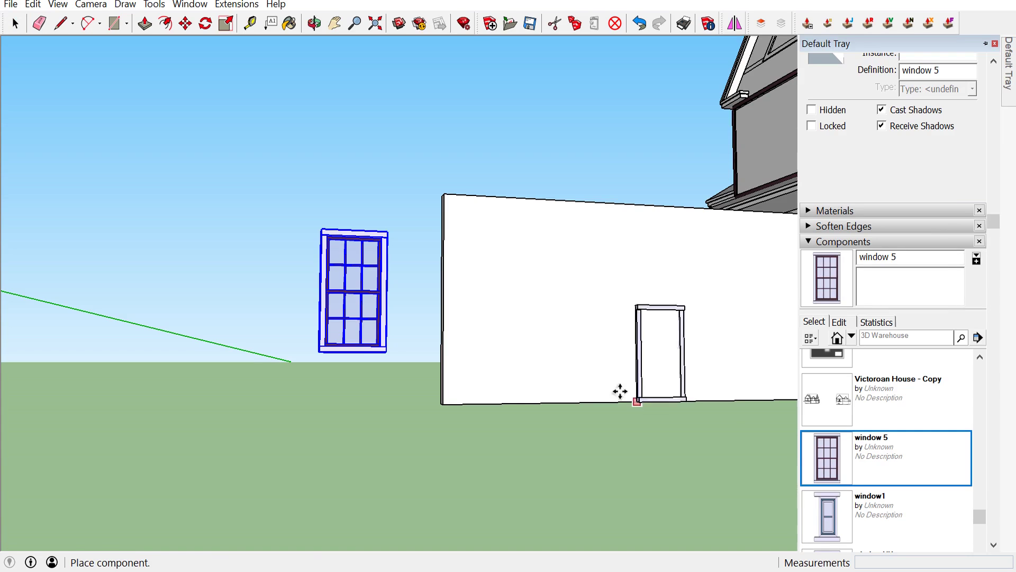
Drop window 5 onto the white wall and slide it right to its final position
left_click(527, 340)
middle_click_drag(601, 348, 542, 379)
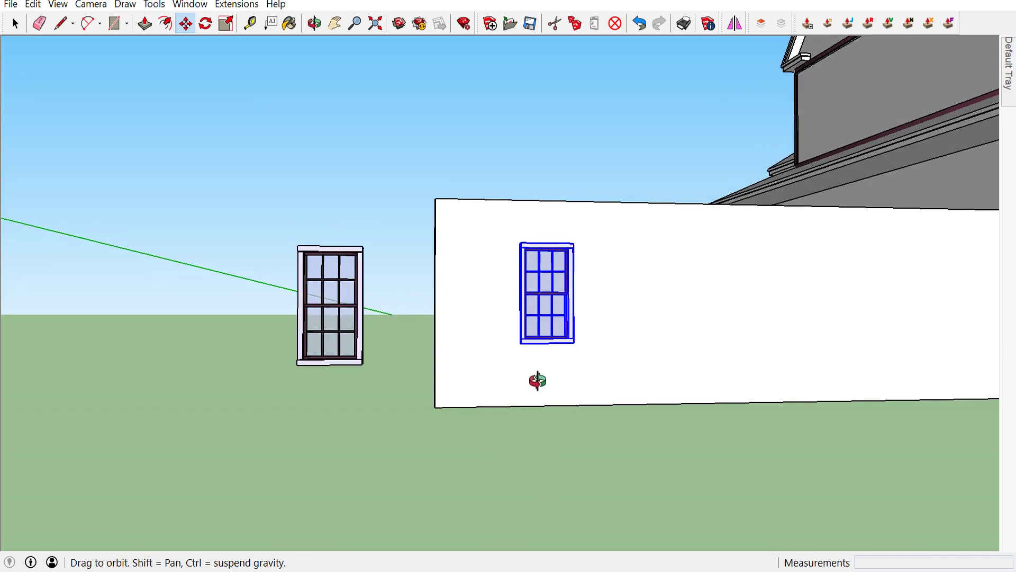
scroll(517, 289, "up", 3)
mouse_move(517, 289)
middle_mouse_down()
mouse_move(517, 311)
mouse_move(497, 310)
middle_mouse_up()
scroll(479, 316, "down", 2)
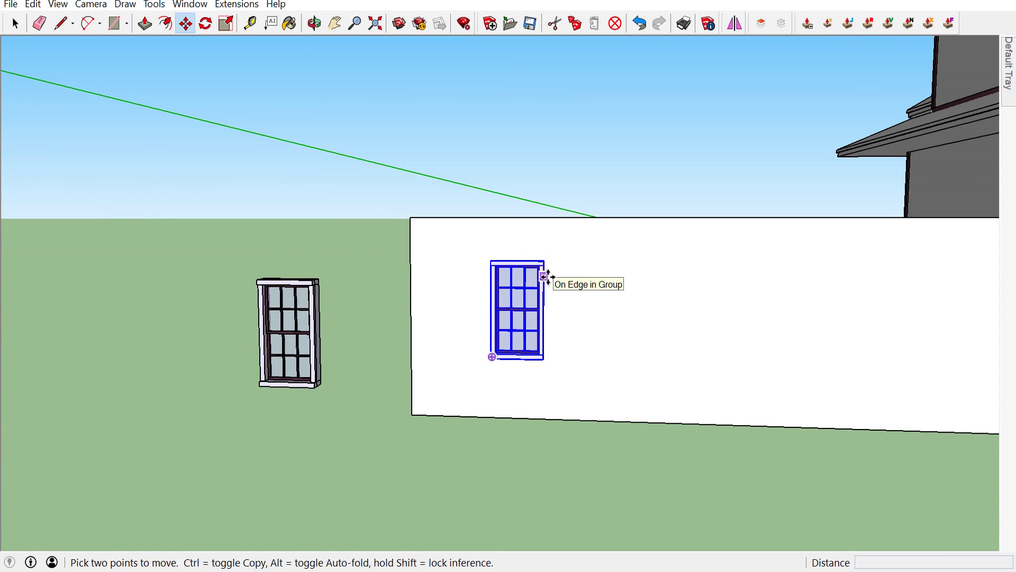
left_click(545, 277)
mouse_move(672, 307)
middle_mouse_down()
mouse_move(779, 433)
mouse_move(787, 366)
middle_mouse_up()
mouse_move(734, 319)
middle_mouse_down()
mouse_move(872, 324)
mouse_move(430, 326)
middle_mouse_up()
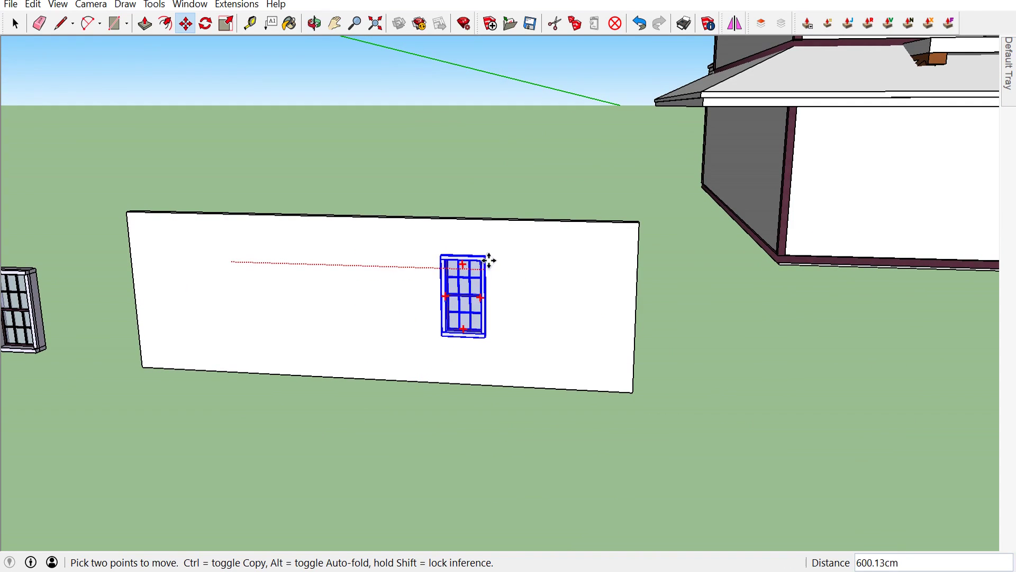
scroll(478, 279, "up", 3)
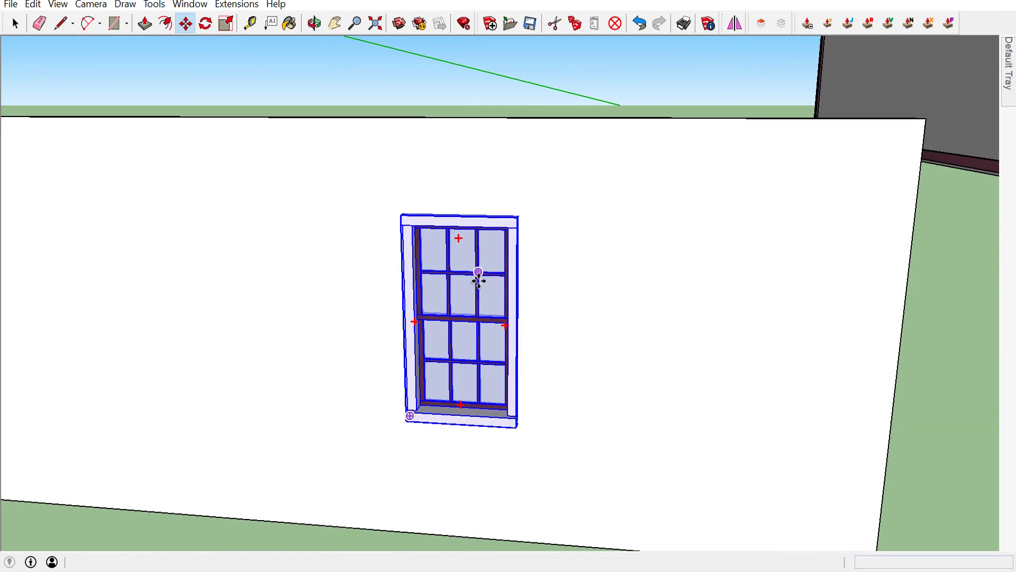
mouse_move(478, 289)
middle_mouse_down()
mouse_move(481, 229)
mouse_move(440, 312)
middle_mouse_up()
scroll(440, 312, "up", 3)
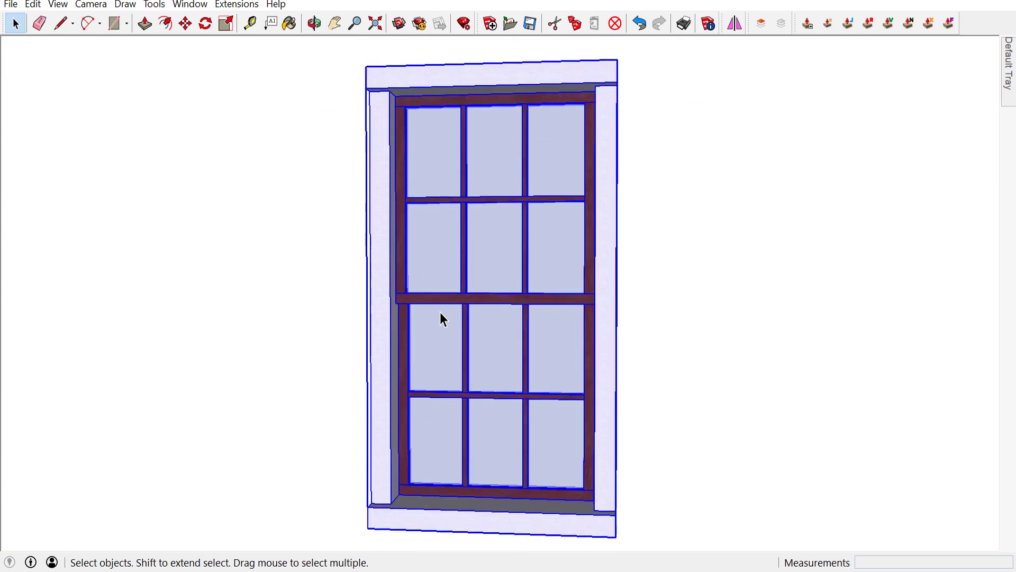
Explode placed window 5 into loose geometry
scroll(390, 308, "up", 2)
right_click(378, 294)
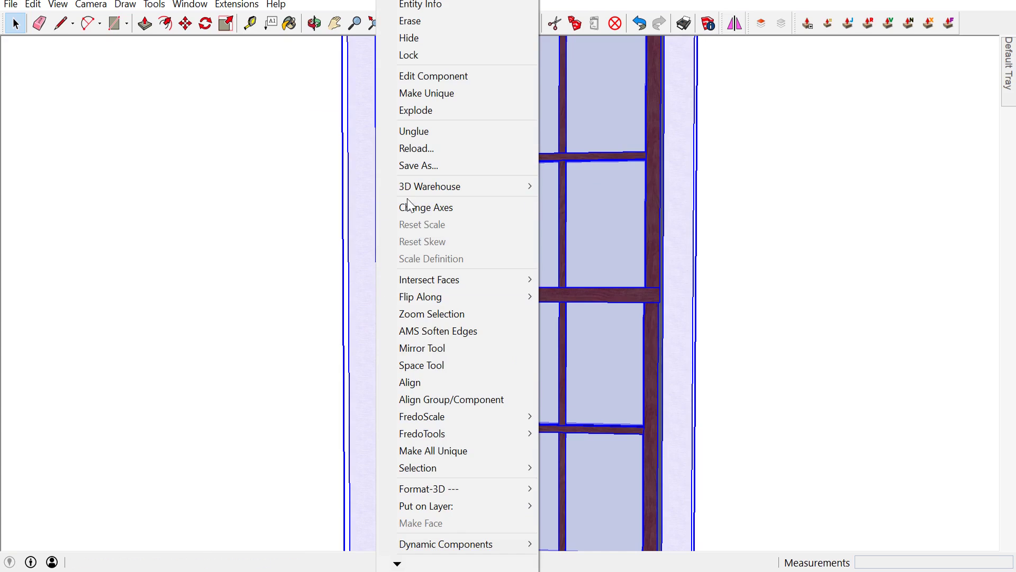
left_click(430, 114)
mouse_move(520, 254)
middle_mouse_down()
mouse_move(585, 363)
mouse_move(717, 397)
mouse_move(789, 399)
mouse_move(503, 380)
mouse_move(533, 408)
mouse_move(595, 379)
mouse_move(554, 380)
mouse_move(564, 395)
middle_mouse_up()
Zoom and orbit around the exploded window to inspect its sash panes up close
scroll(580, 417, "up", 3)
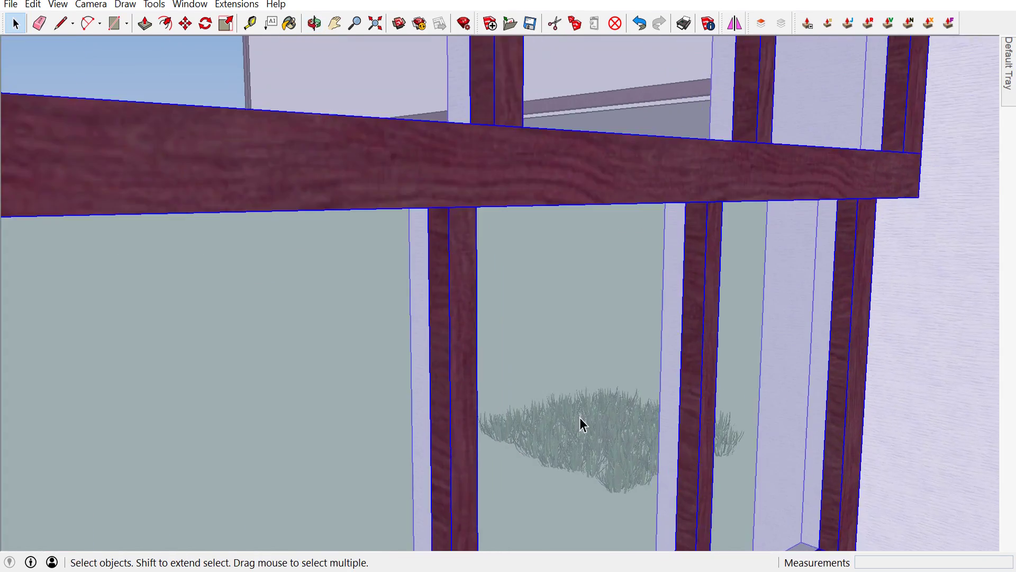
scroll(574, 417, "down", 3)
scroll(571, 422, "down", 2)
scroll(570, 421, "down", 3)
mouse_move(568, 416)
middle_mouse_down()
mouse_move(538, 414)
mouse_move(585, 447)
mouse_move(630, 513)
mouse_move(706, 508)
mouse_move(624, 481)
mouse_move(549, 437)
mouse_move(545, 447)
mouse_move(617, 447)
mouse_move(345, 400)
middle_mouse_up()
scroll(587, 448, "up", 4)
scroll(624, 481, "up", 4)
scroll(549, 438, "down", 3)
scroll(515, 444, "up", 3)
scroll(510, 440, "up", 3)
scroll(342, 393, "down", 2)
scroll(354, 392, "down", 2)
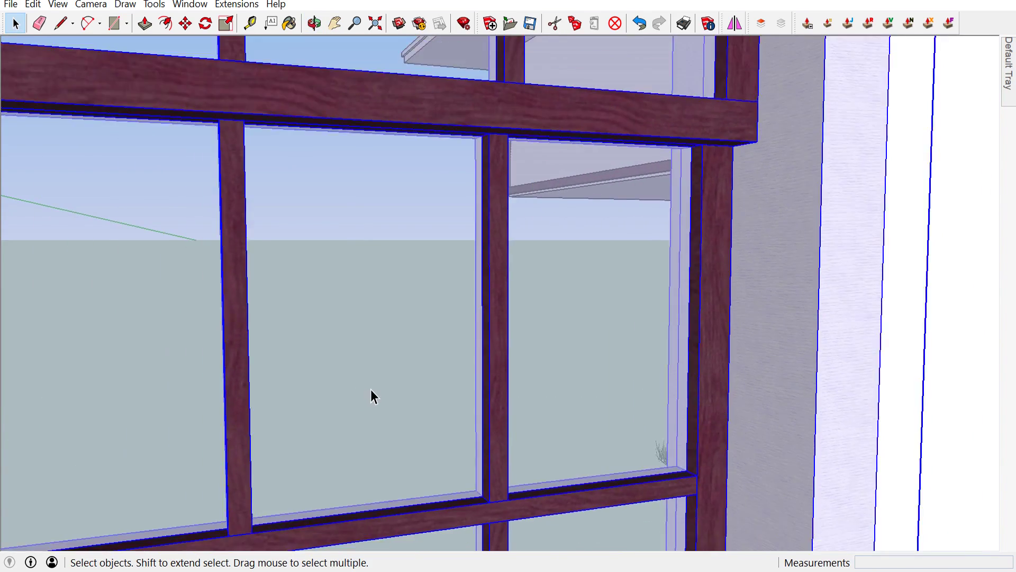
scroll(371, 389, "down", 2)
scroll(371, 389, "down", 2)
scroll(371, 391, "down", 3)
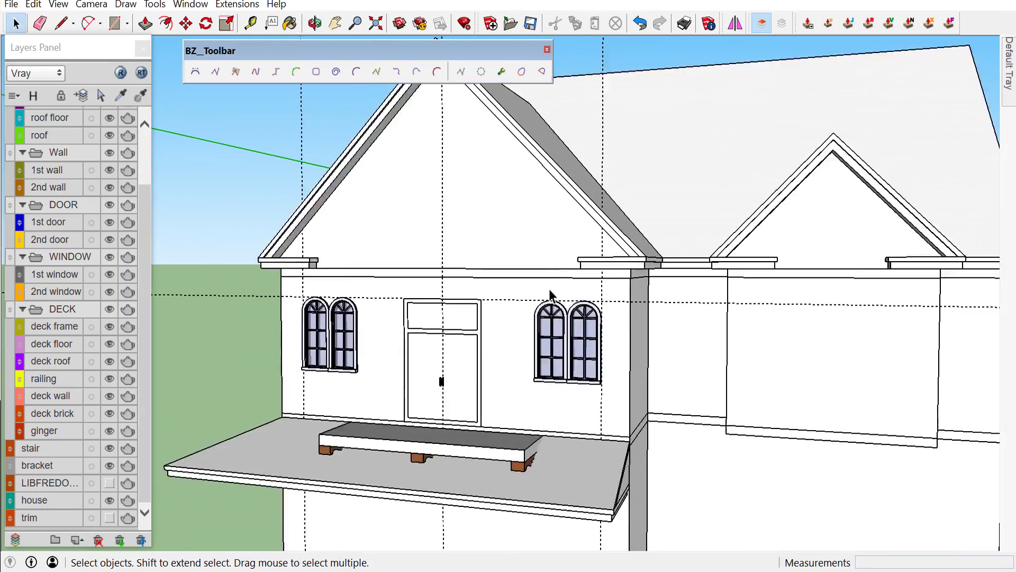
scroll(548, 289, "up", 1)
scroll(631, 300, "up", 3)
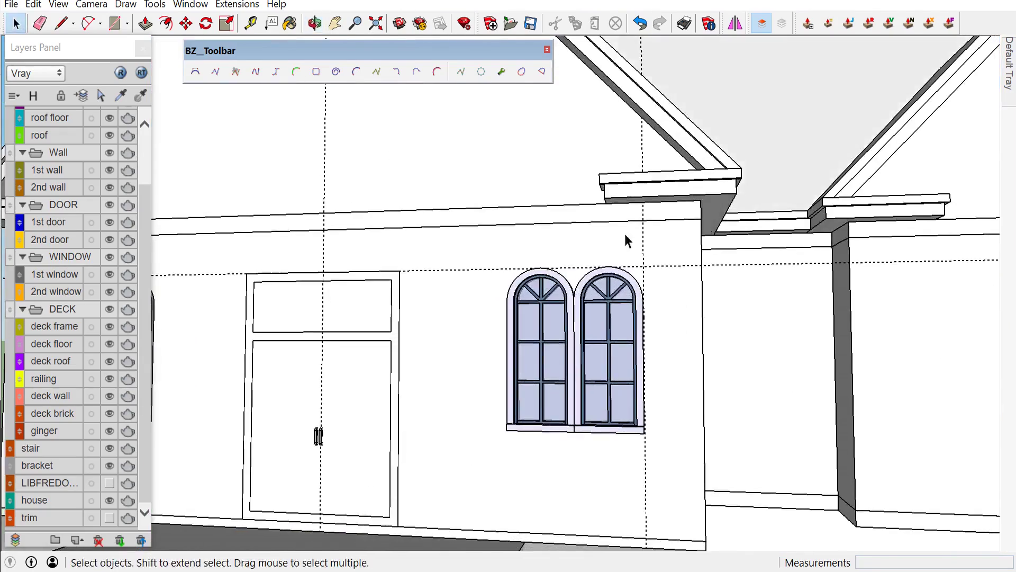
Orbit around the wall corner and house front to survey the right gable bay
scroll(620, 240, "up", 1)
mouse_move(711, 260)
middle_mouse_down()
mouse_move(671, 318)
mouse_move(683, 294)
middle_mouse_up()
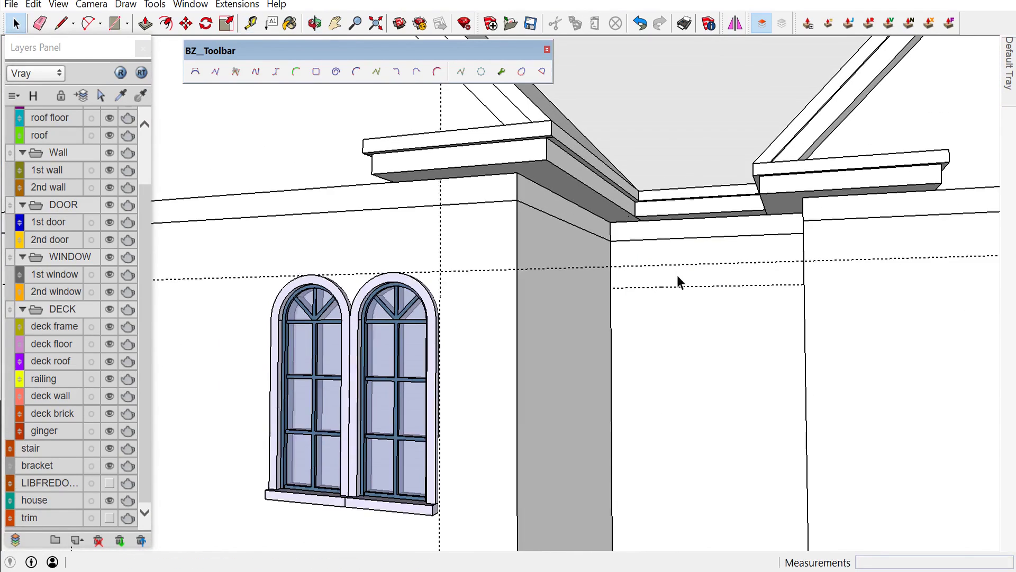
key("e")
key("space")
scroll(672, 265, "down", 5)
scroll(660, 271, "up", 3)
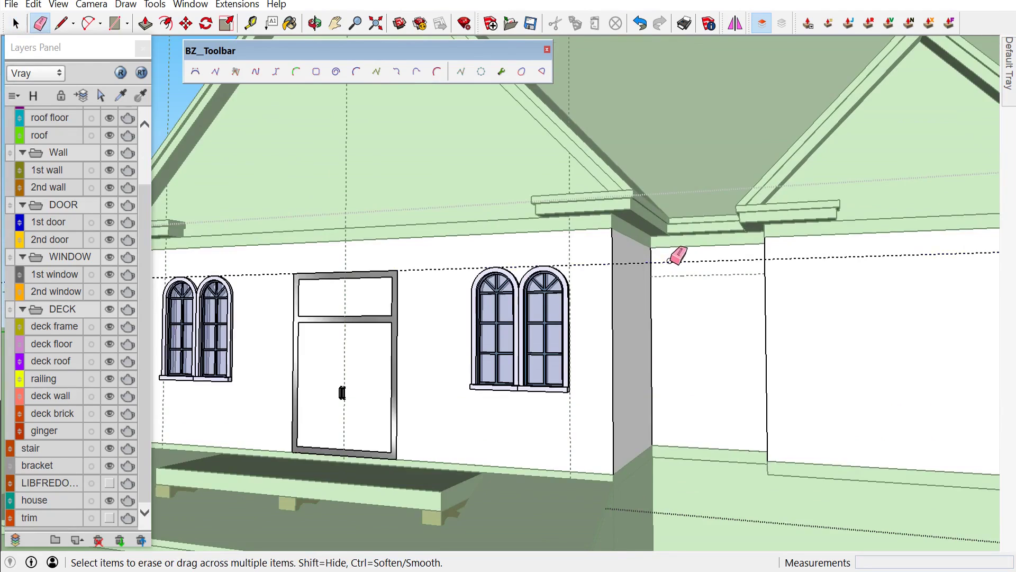
middle_click_drag(670, 260, 703, 313)
scroll(776, 302, "down", 5)
scroll(766, 285, "up", 5)
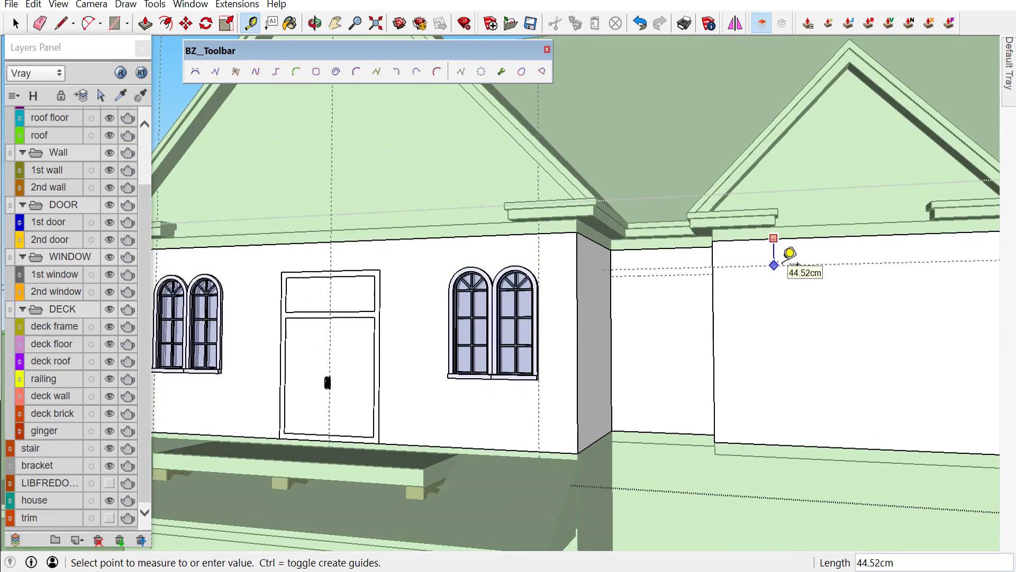
key("space")
scroll(768, 257, "down", 5)
scroll(743, 259, "up", 2)
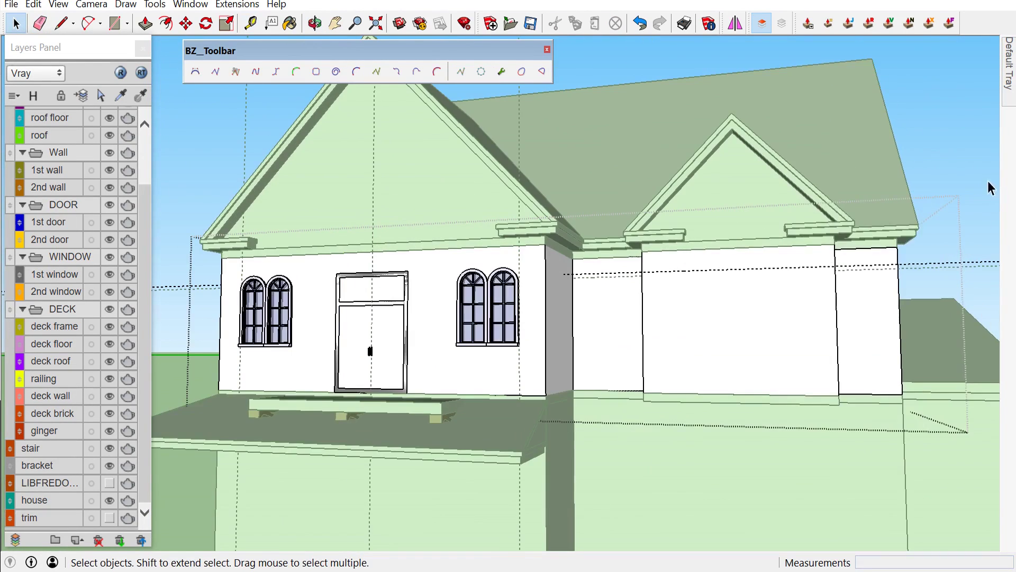
Place a window1 component on the recessed wall
left_click(836, 354)
scroll(582, 349, "up", 3)
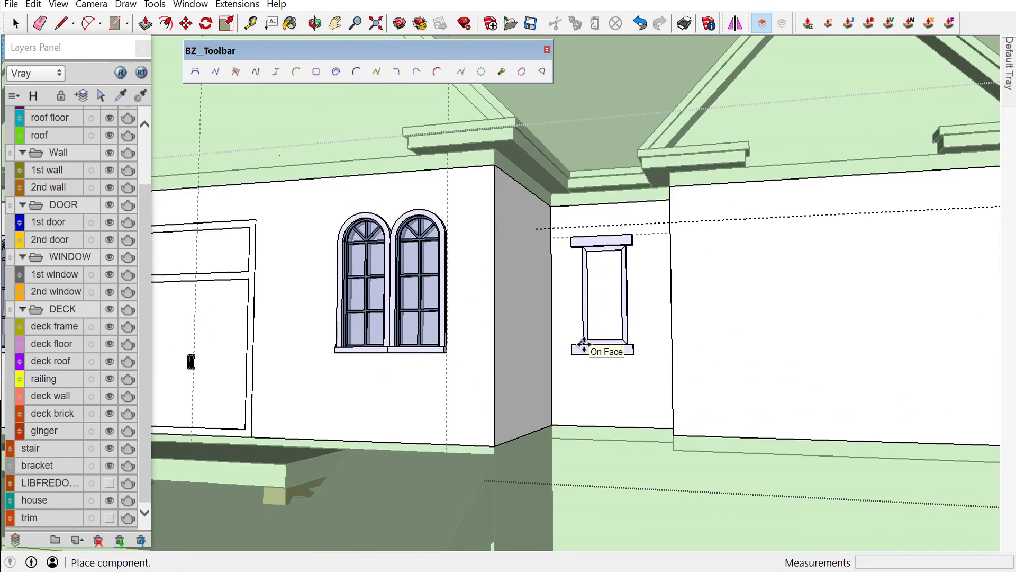
left_click(584, 344)
middle_click_drag(587, 347, 707, 357)
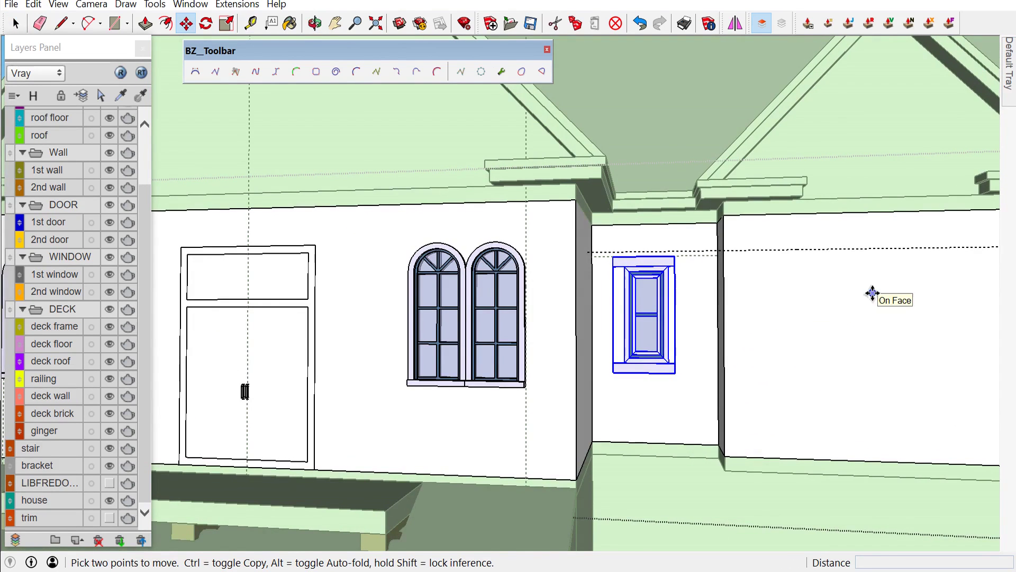
scroll(800, 268, "down", 3)
scroll(810, 267, "up", 3)
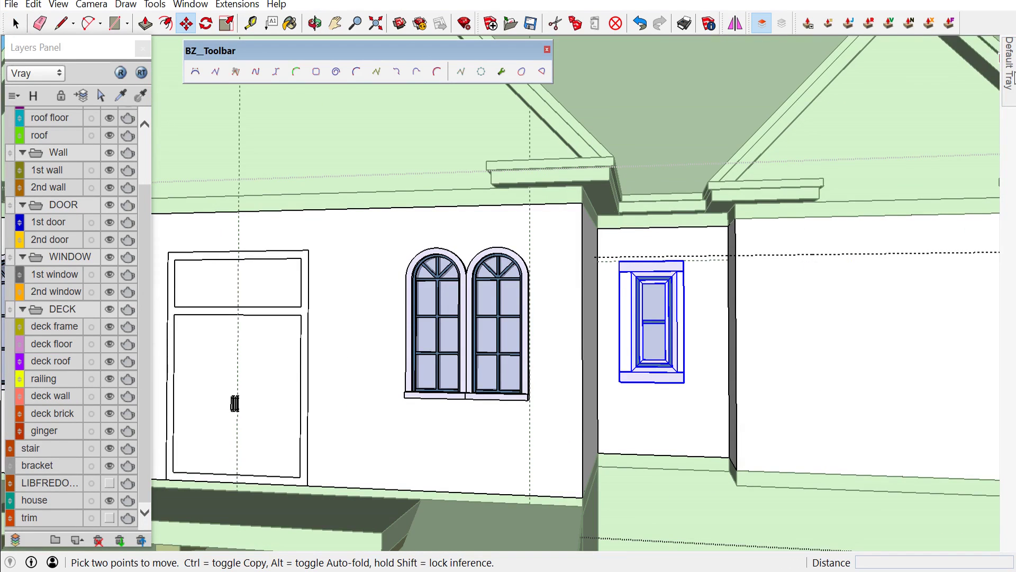
Place the sash window component beside the arched window
left_click(826, 471)
scroll(794, 371, "down", 3)
scroll(829, 375, "up", 3)
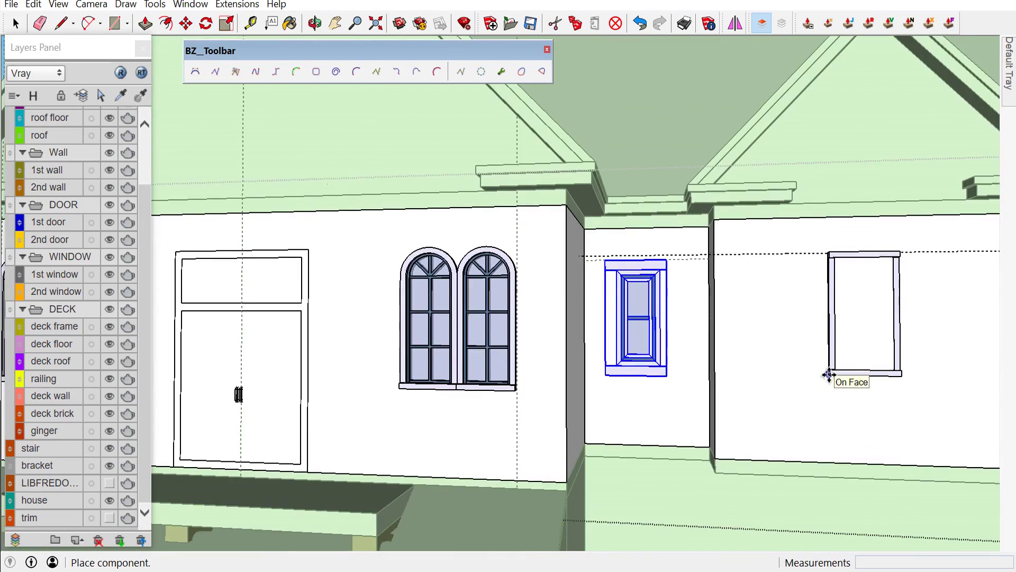
scroll(829, 373, "down", 3)
scroll(767, 371, "up", 2)
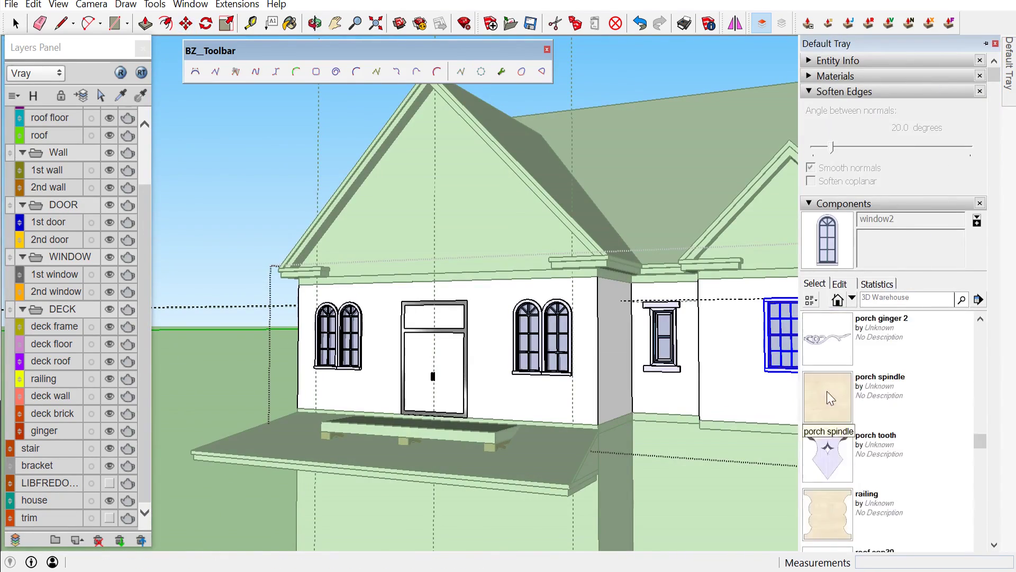
scroll(749, 372, "up", 5)
middle_click_drag(847, 356, 840, 396)
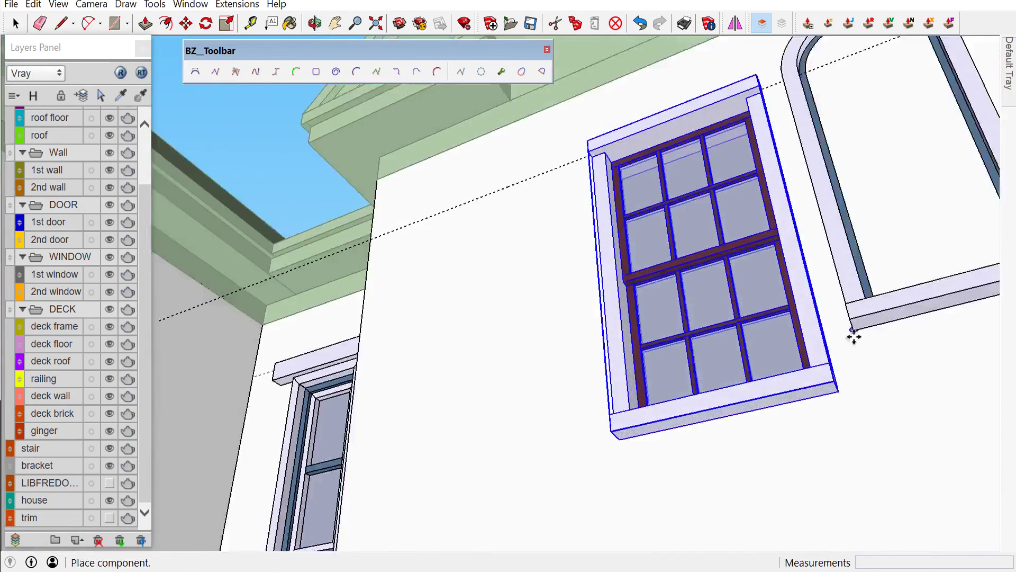
left_click(868, 351)
mouse_move(833, 397)
middle_mouse_down()
mouse_move(881, 518)
mouse_move(949, 400)
middle_mouse_up()
scroll(982, 426, "down", 1)
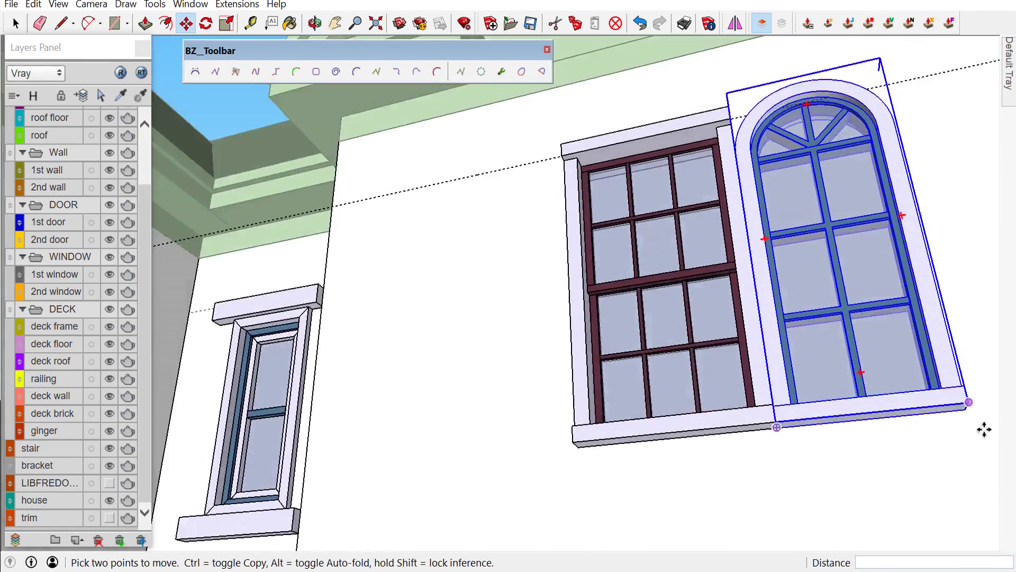
scroll(959, 397, "up", 4)
Copy the arched window with Move+Ctrl to the other side of the sash window
left_click(960, 396)
key("ctrl")
scroll(733, 424, "down", 3)
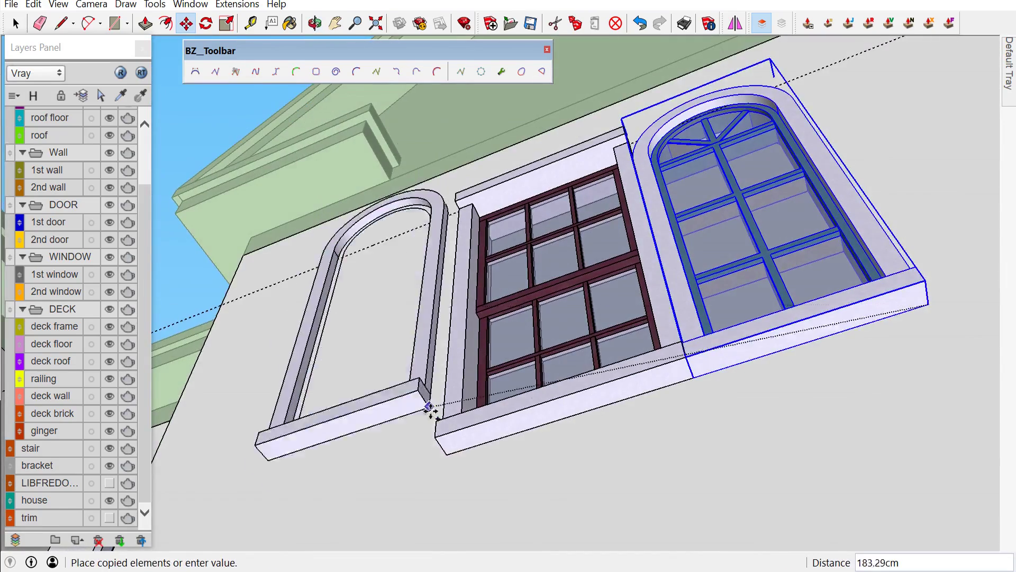
left_click(444, 450)
scroll(529, 344, "down", 3)
key("space")
scroll(678, 239, "down", 3)
middle_click_drag(764, 415, 815, 313)
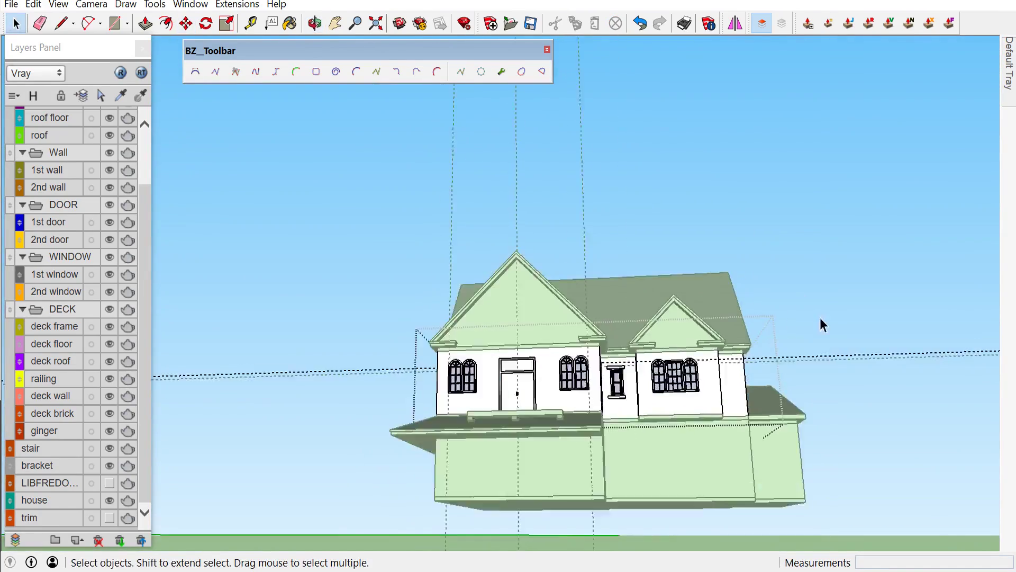
scroll(815, 313, "up", 3)
mouse_move(582, 318)
middle_mouse_down()
mouse_move(468, 316)
mouse_move(668, 374)
middle_mouse_up()
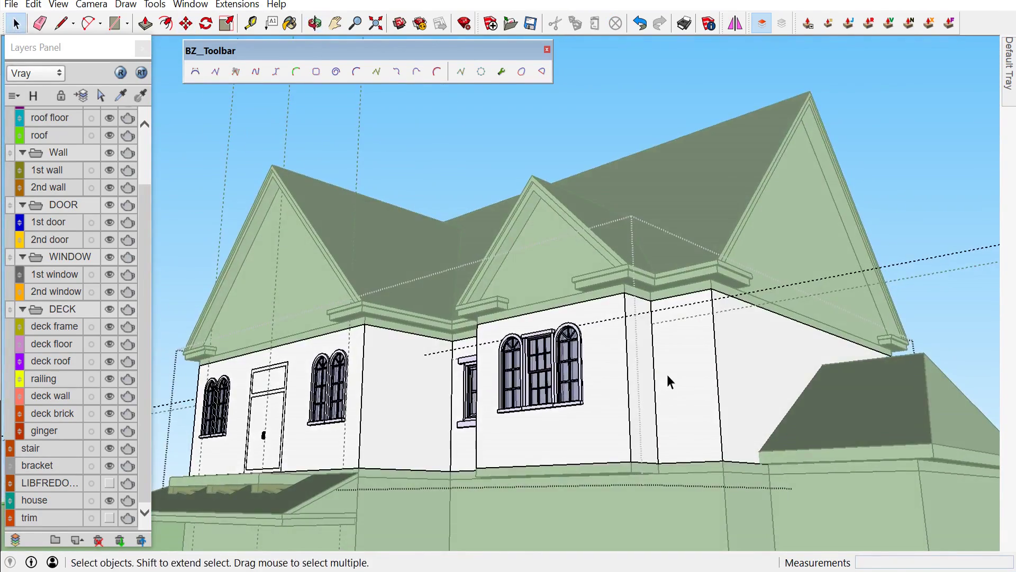
scroll(667, 373, "up", 3)
Place a small window1 beside the window trio and nudge it into alignment
left_click(826, 360)
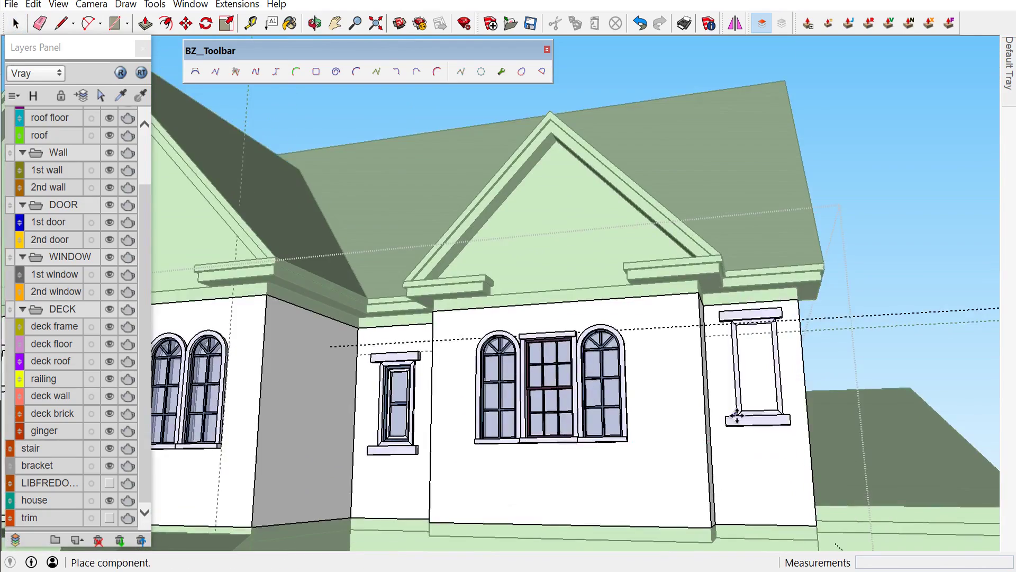
scroll(743, 457, "up", 3)
left_click(730, 456)
scroll(767, 365, "up", 2)
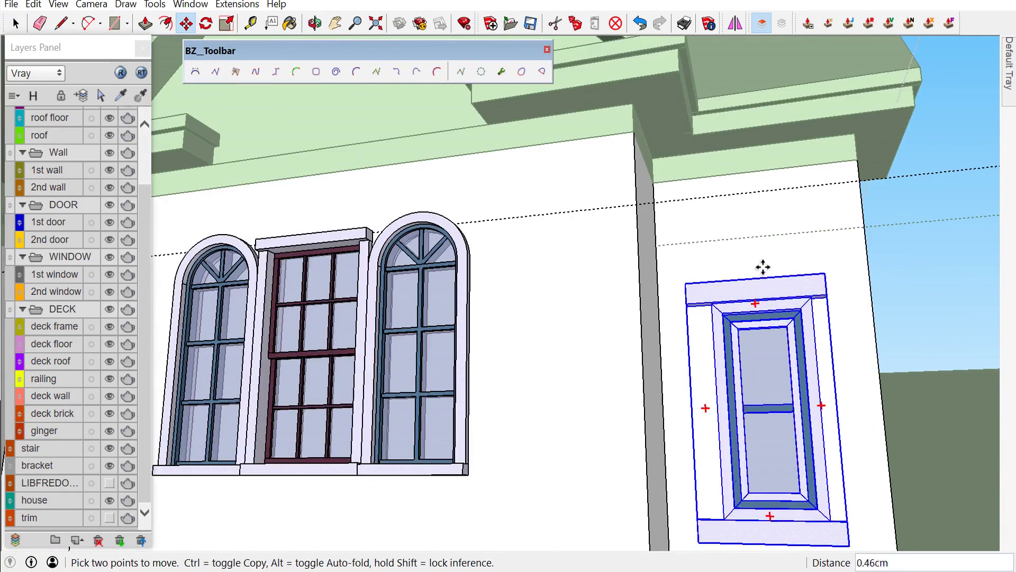
middle_click_drag(760, 234, 760, 346)
key("m")
scroll(768, 336, "up", 4)
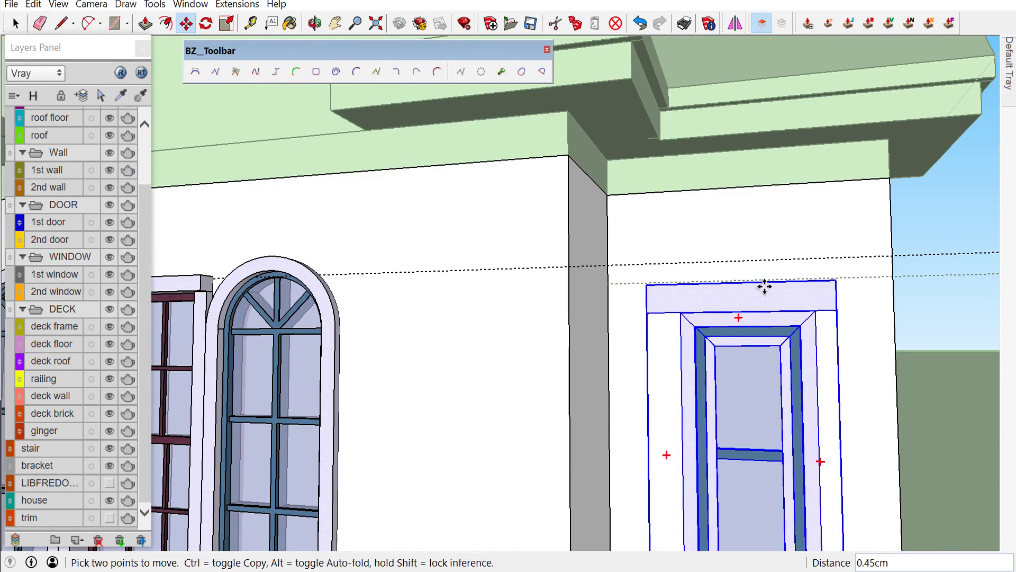
key("space")
scroll(768, 281, "down", 5)
scroll(885, 284, "down", 3)
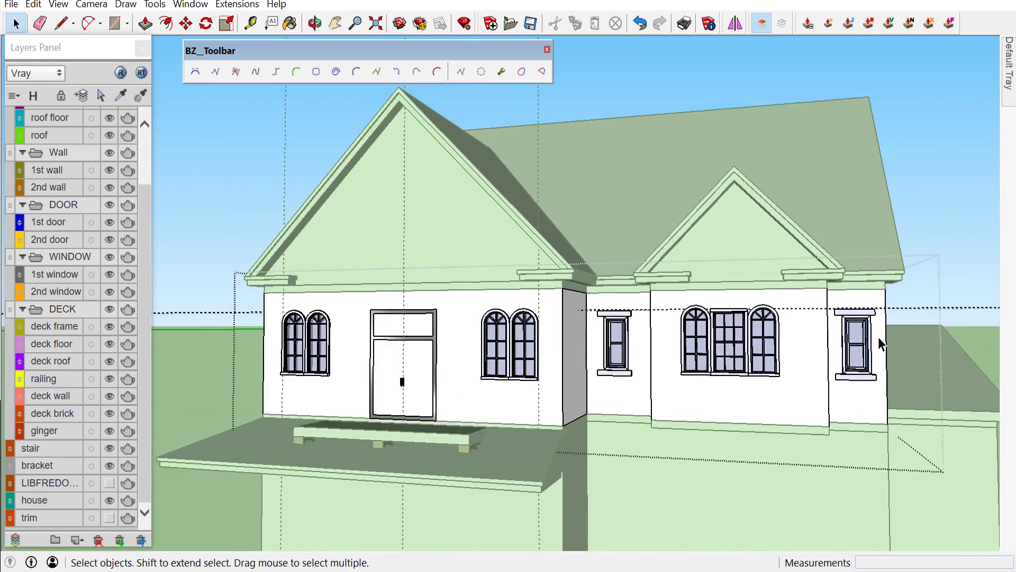
middle_click_drag(879, 321, 623, 380)
left_click(34, 5)
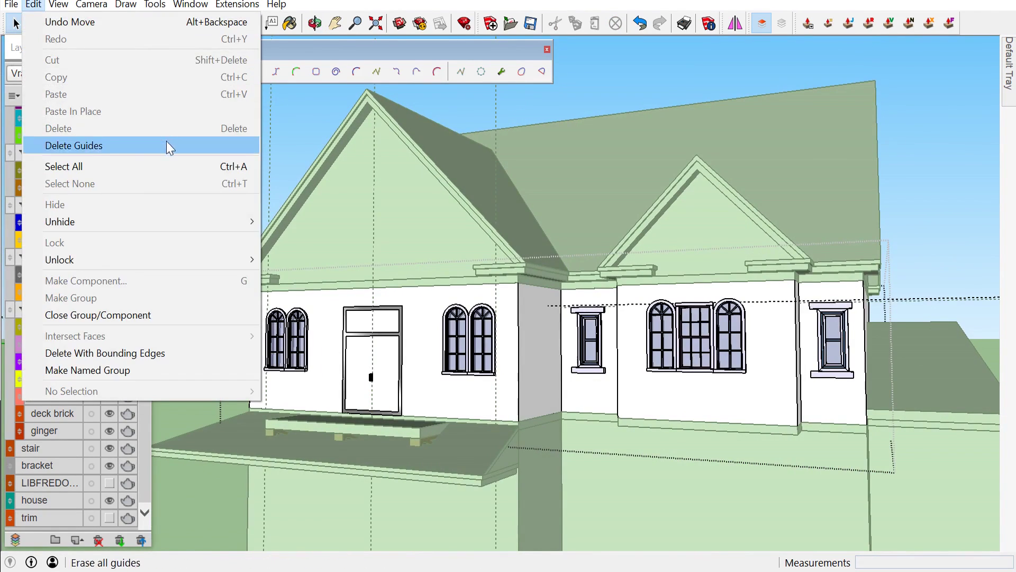
Delete all old construction guides via Edit > Delete Guides
left_click(167, 143)
key("t")
scroll(445, 294, "up", 5)
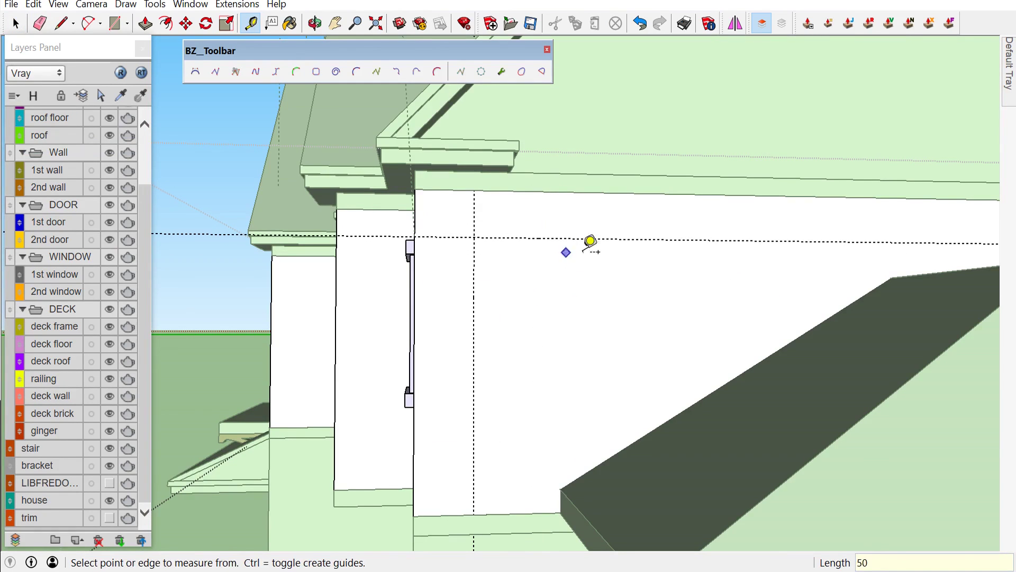
Place window2 on the gable side wall and copy it alongside with Move+Ctrl
left_click(836, 399)
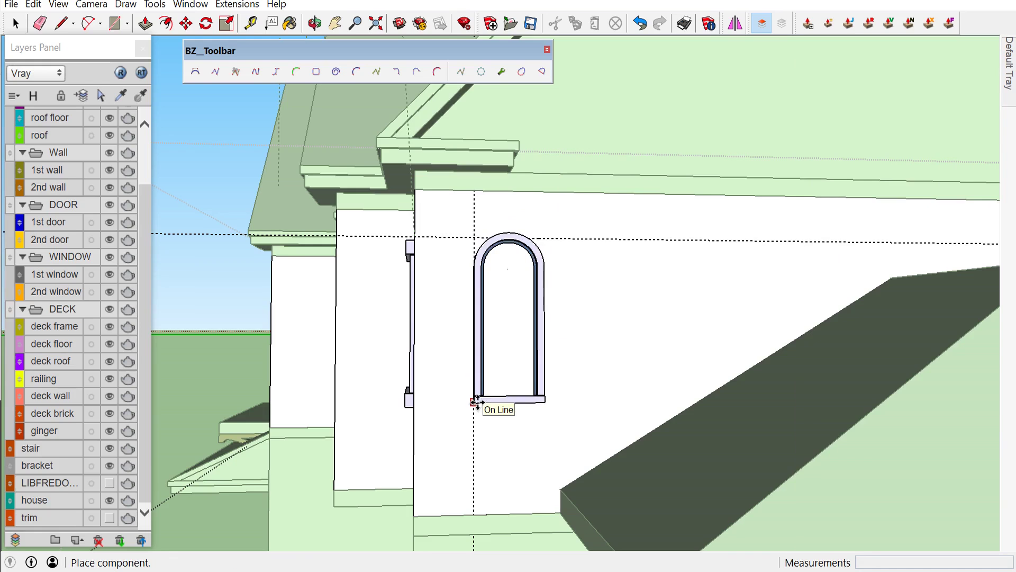
left_click(475, 405)
scroll(463, 406, "up", 1)
left_click(464, 405)
key("ctrl")
left_click(545, 409)
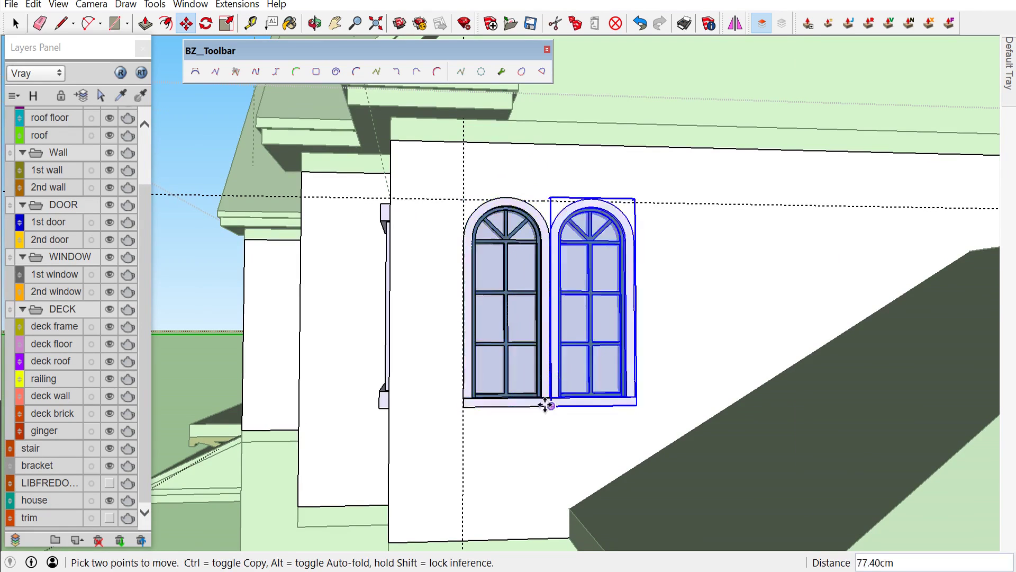
scroll(545, 409, "down", 5)
middle_click_drag(615, 379, 459, 390)
key("space")
Adjust the right-hand small window, then orbit round to the gable and long side
left_click(736, 23)
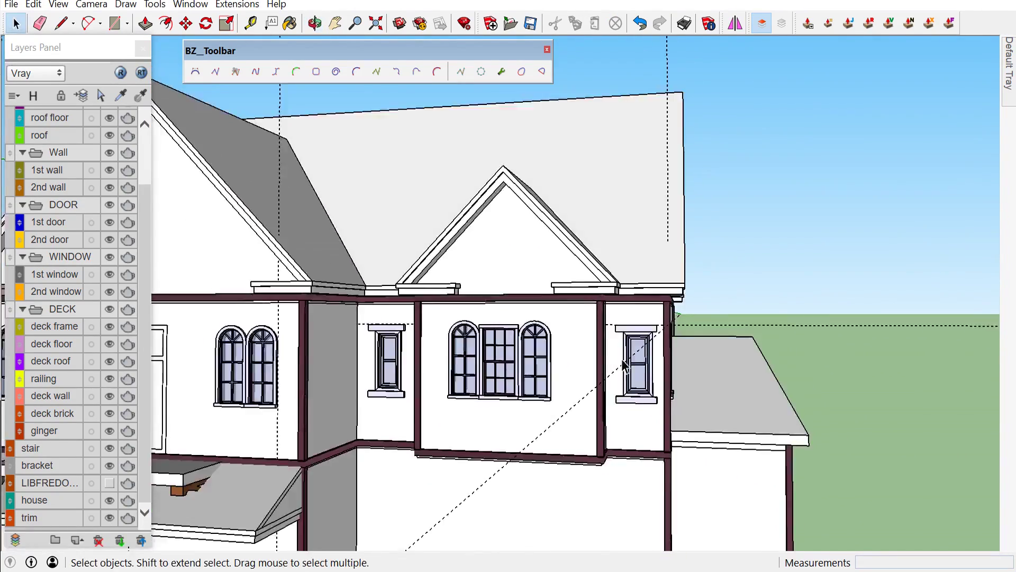
middle_click_drag(261, 443, 680, 359)
key("space")
left_click(683, 365)
scroll(648, 347, "up", 3)
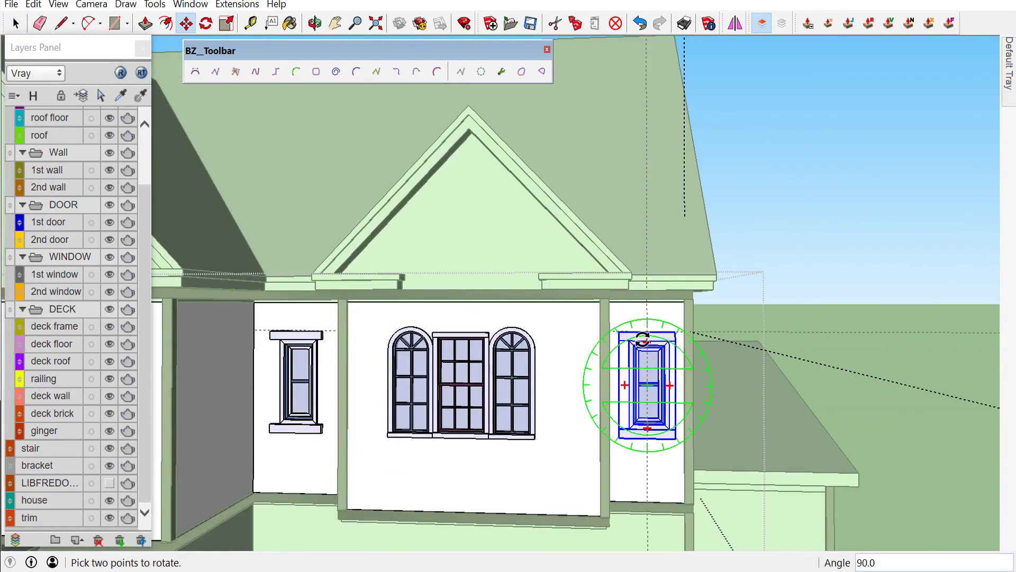
key("m")
scroll(642, 339, "up", 4)
scroll(854, 276, "down", 10)
mouse_move(789, 377)
middle_mouse_down()
mouse_move(640, 386)
mouse_move(582, 373)
middle_mouse_up()
scroll(581, 373, "up", 4)
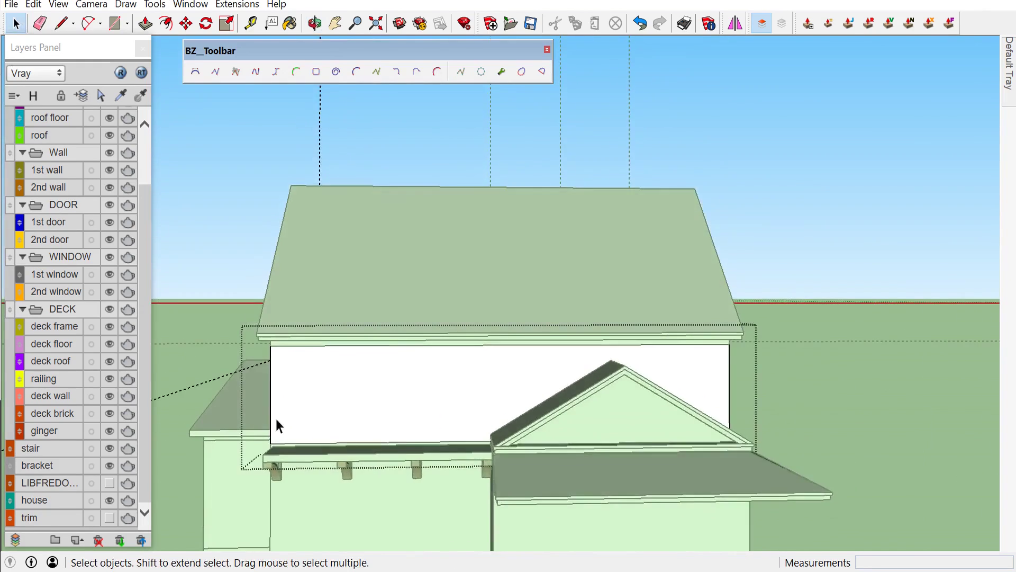
mouse_move(277, 422)
middle_mouse_down()
mouse_move(302, 406)
mouse_move(324, 367)
mouse_move(290, 405)
middle_mouse_up()
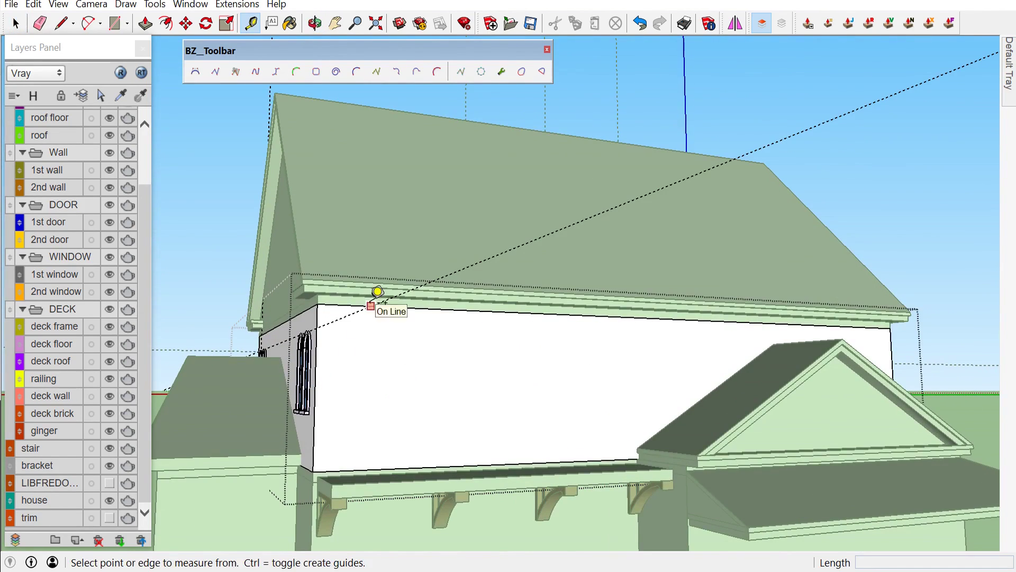
type("50")
Commit the 50 guide distance, then delete all construction guides
key("Return")
scroll(392, 345, "up", 3)
middle_click_drag(391, 345, 446, 323)
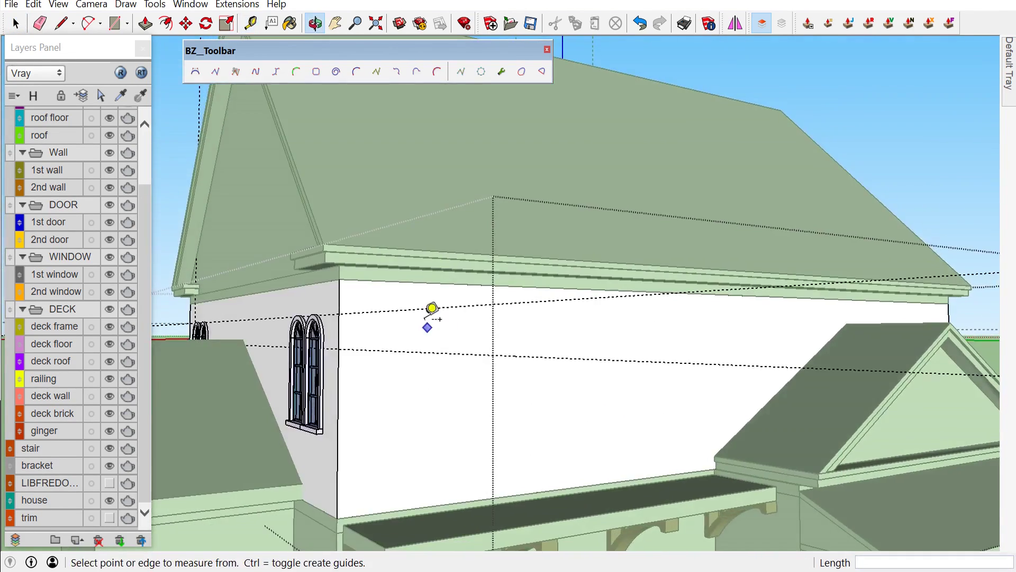
left_click(33, 4)
left_click(142, 146)
type("100")
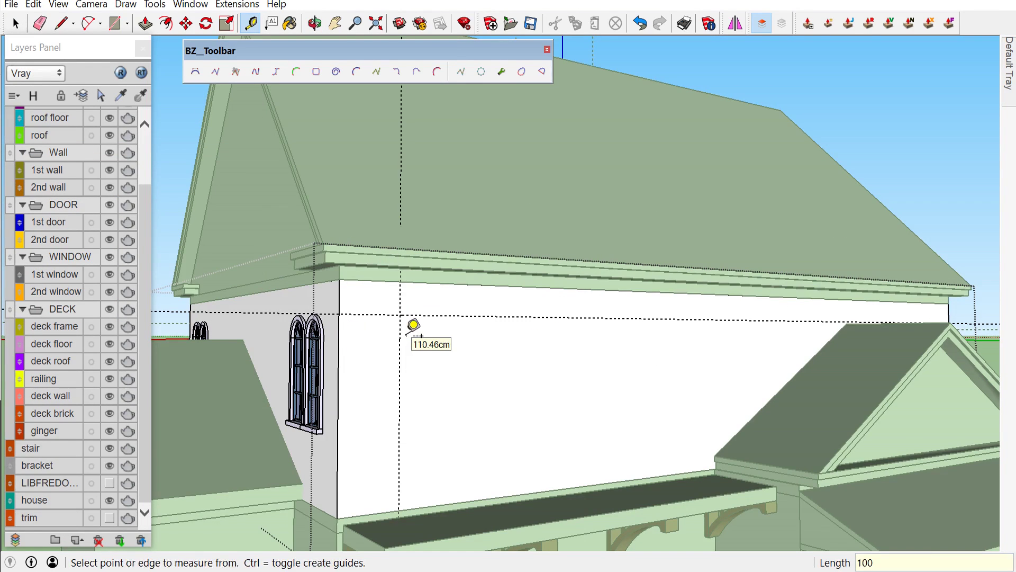
middle_click_drag(414, 325, 325, 356)
key("space")
scroll(365, 333, "down", 3)
scroll(418, 356, "up", 2)
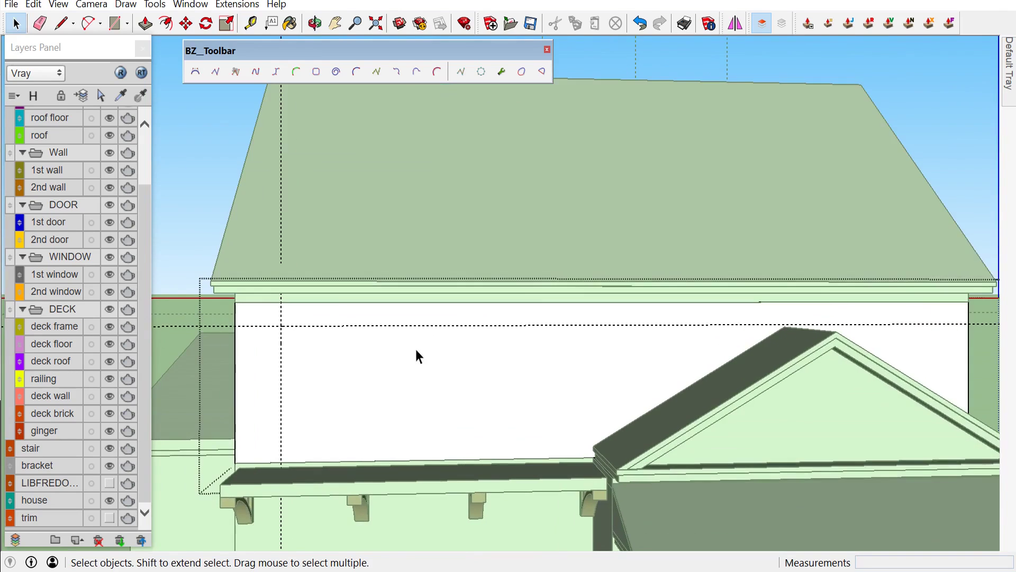
Place an arched window2 on the long wall and copy it beside the first
left_click(929, 410)
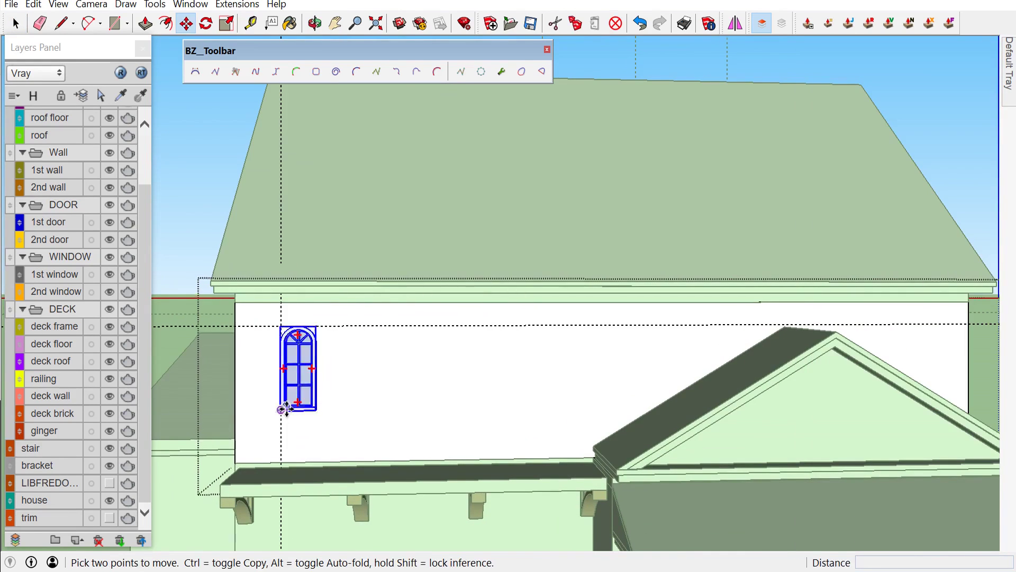
left_click(284, 409)
scroll(285, 409, "up", 3)
scroll(288, 410, "up", 2)
left_click(352, 413)
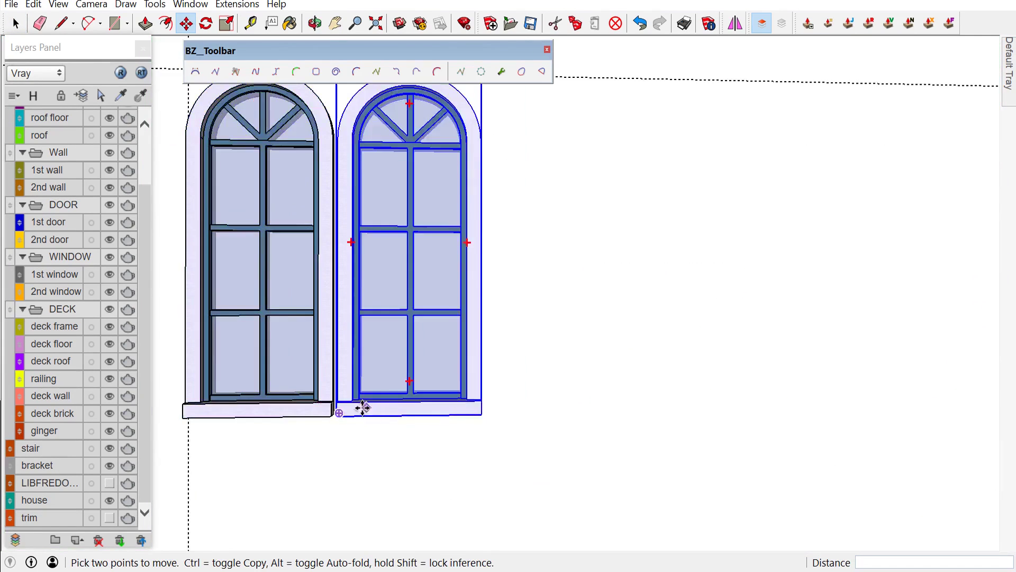
scroll(356, 410, "up", 3)
left_click(306, 420)
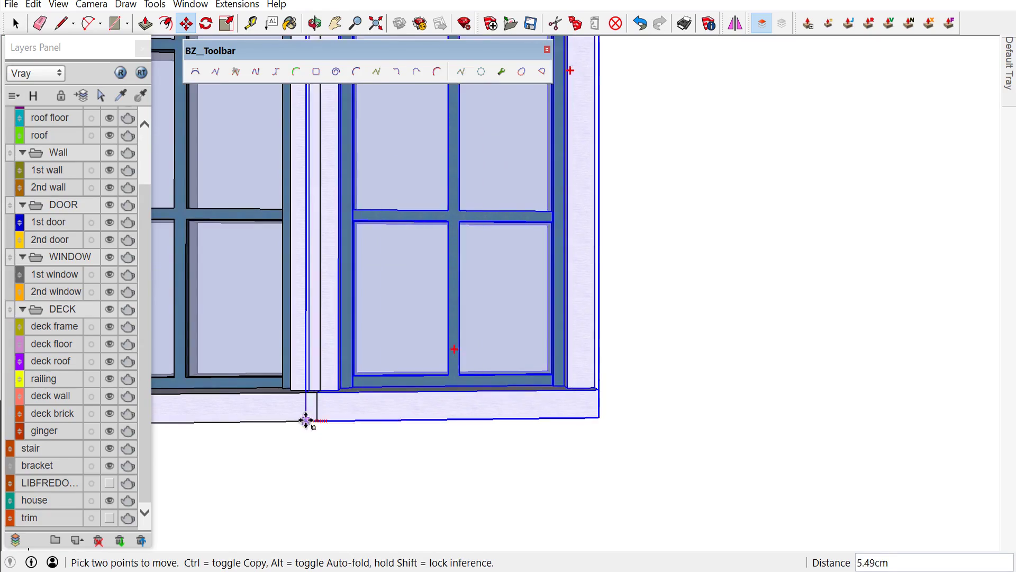
scroll(650, 280, "down", 5)
key("space")
Explode the arched window, then undo the explode
scroll(650, 279, "up", 2)
right_click(579, 228)
left_click(613, 111)
key("ctrl+z")
scroll(397, 241, "down", 3)
scroll(398, 241, "down", 5)
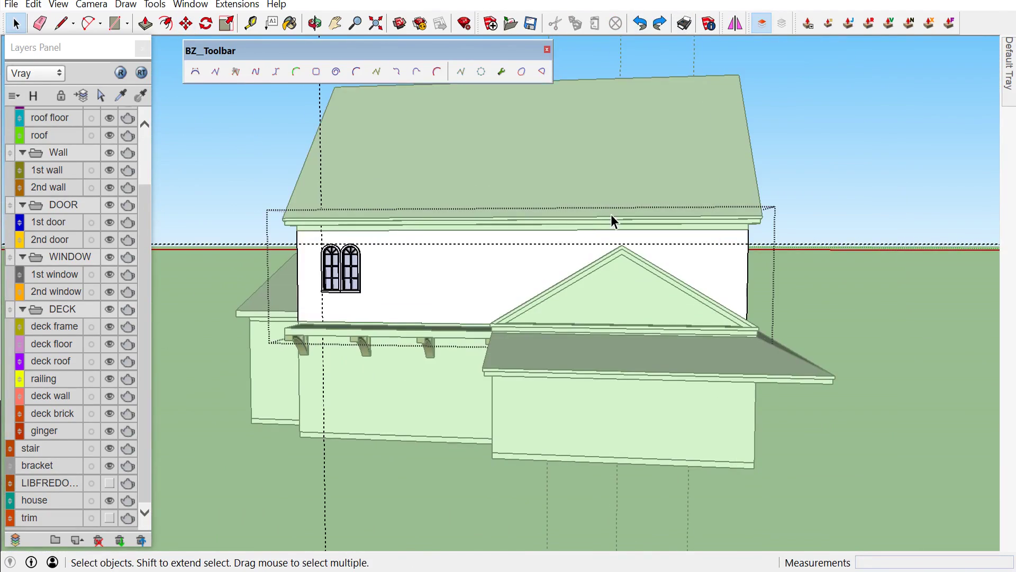
Copy the twin arched windows further right along the wall
middle_click_drag(685, 379, 527, 256)
left_click(1010, 69)
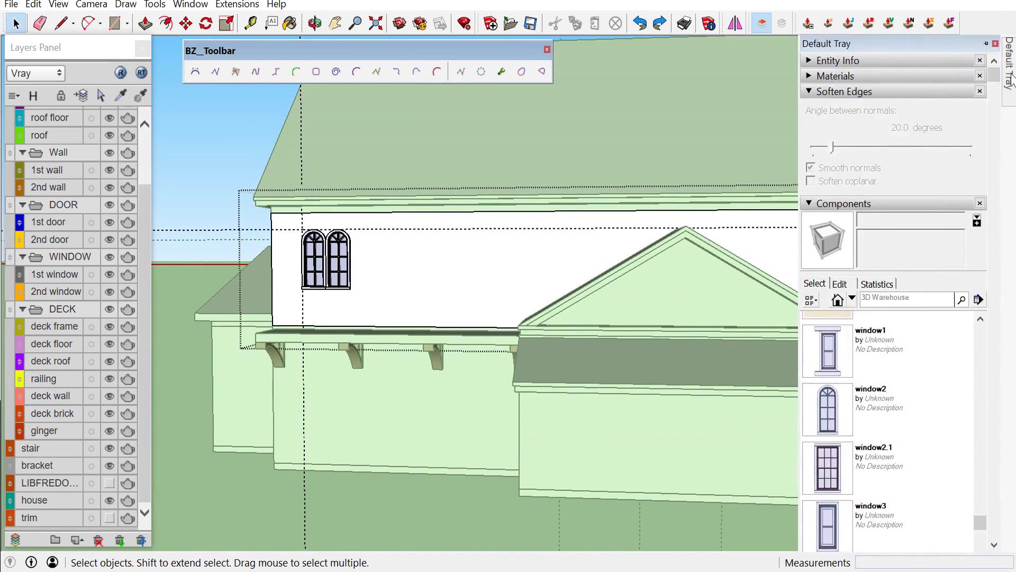
scroll(338, 302, "up", 2)
scroll(338, 302, "up", 3)
left_click(309, 303)
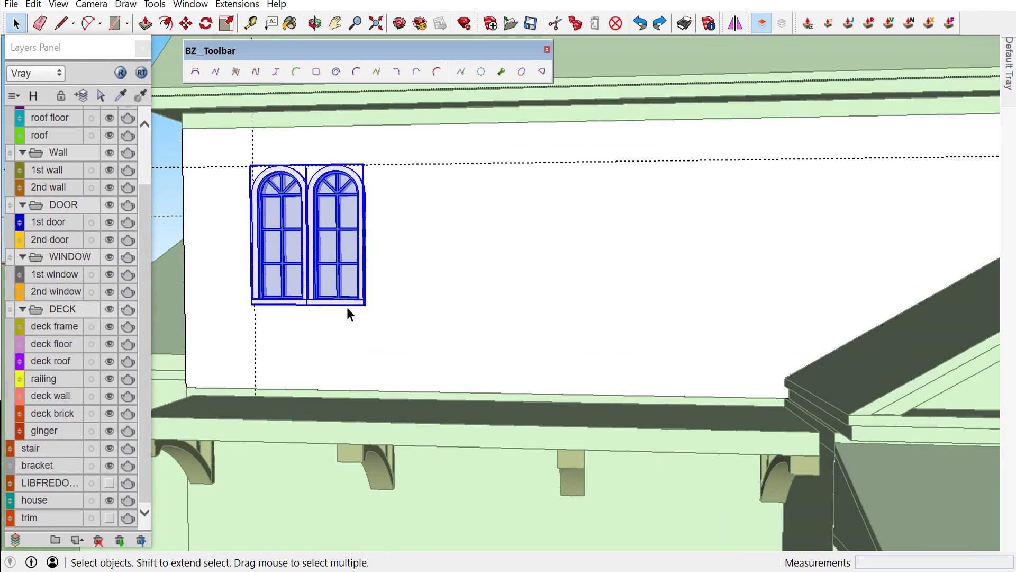
scroll(684, 310, "down", 1)
scroll(778, 308, "down", 1)
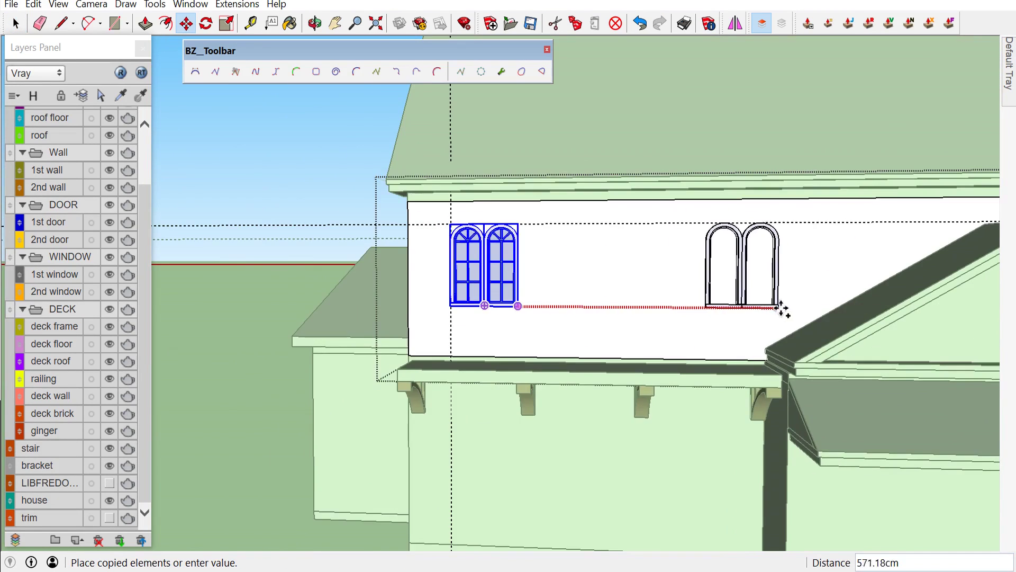
left_click(789, 306)
scroll(741, 265, "down", 2)
scroll(700, 273, "up", 2)
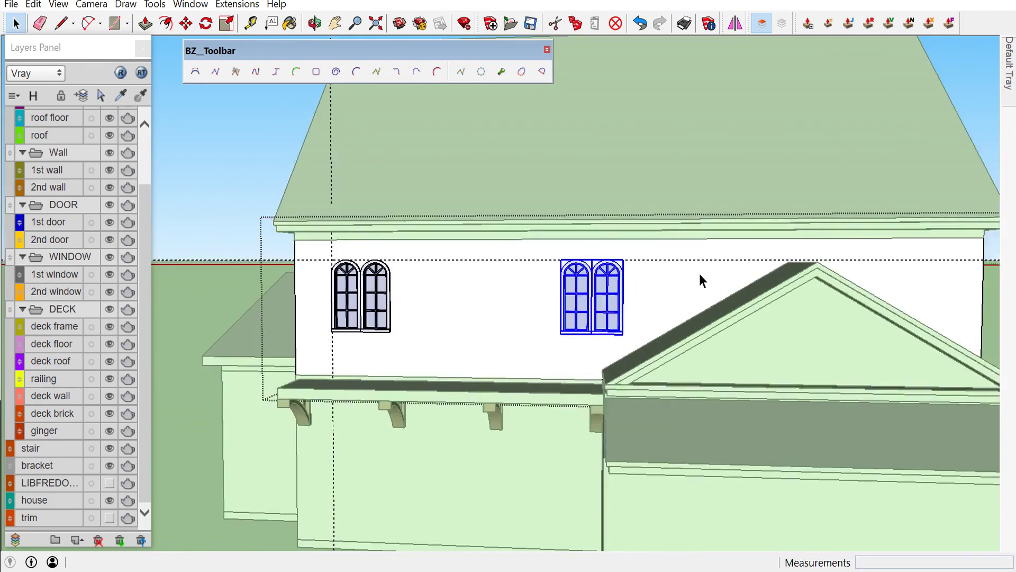
key("space")
Reposition one of the copied arched windows with Move
middle_click_drag(699, 273, 583, 288)
left_click(556, 328)
key("m")
scroll(578, 354, "up", 1)
scroll(656, 318, "down", 3)
scroll(842, 295, "up", 2)
scroll(839, 296, "up", 2)
key("space")
scroll(582, 296, "down", 5)
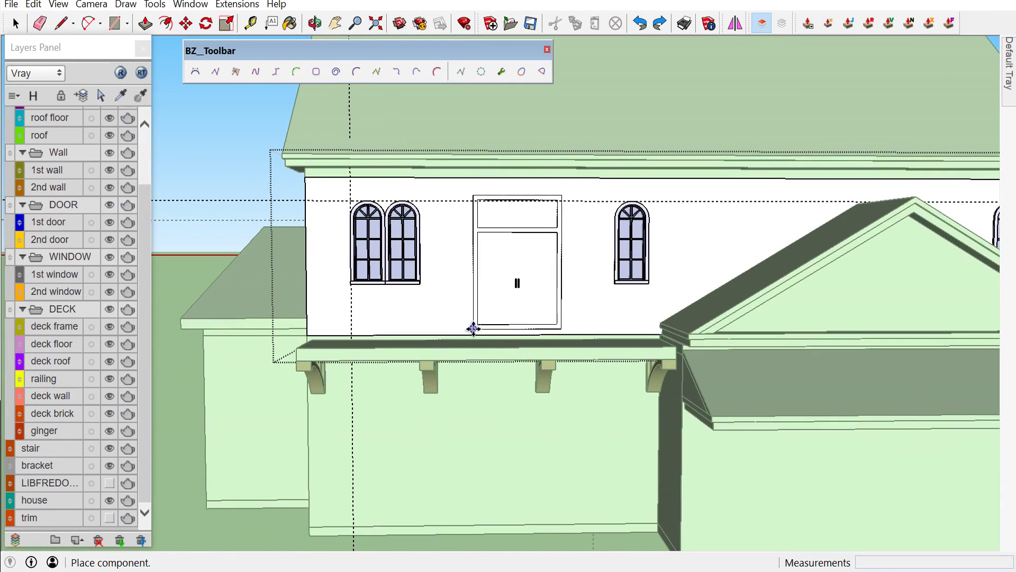
Select the placed double door as a whole, then clear the selection
key("space")
scroll(528, 250, "down", 3)
scroll(501, 249, "up", 3)
scroll(501, 248, "down", 3)
scroll(500, 246, "up", 3)
right_click(500, 246)
left_click(532, 106)
scroll(502, 269, "up", 3)
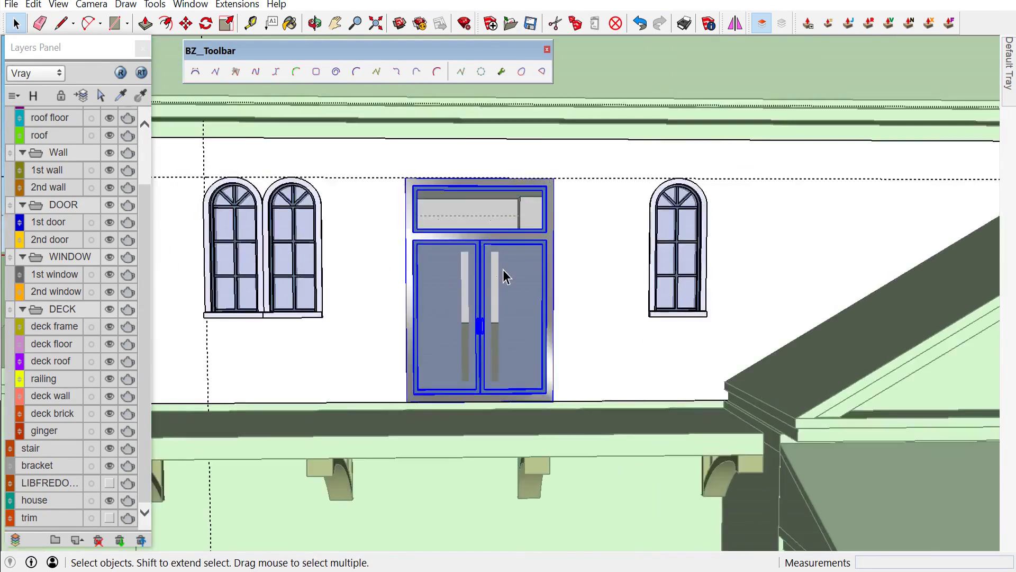
scroll(507, 274, "down", 2)
scroll(507, 274, "up", 2)
left_click(641, 24)
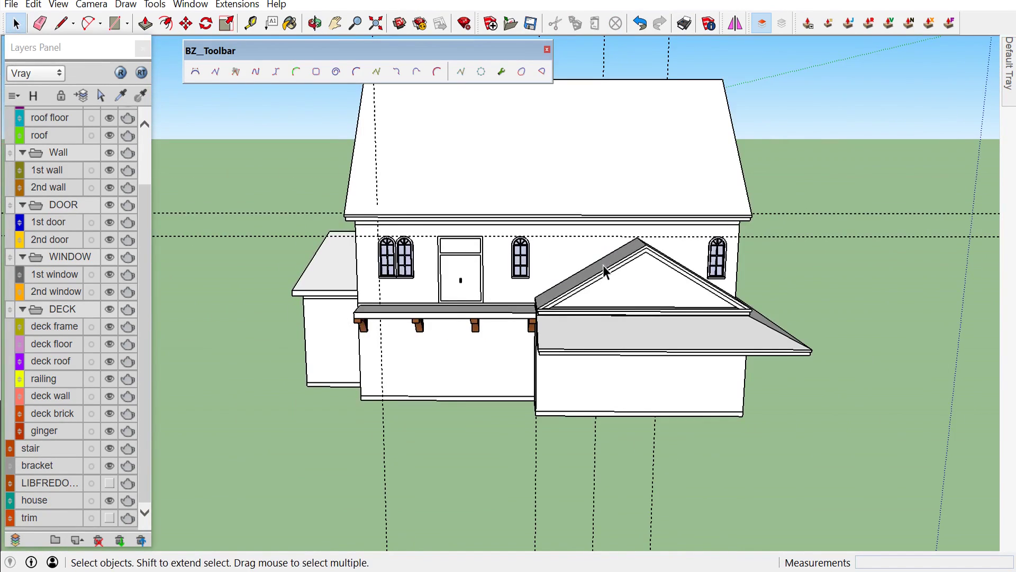
middle_click_drag(650, 248, 130, 563)
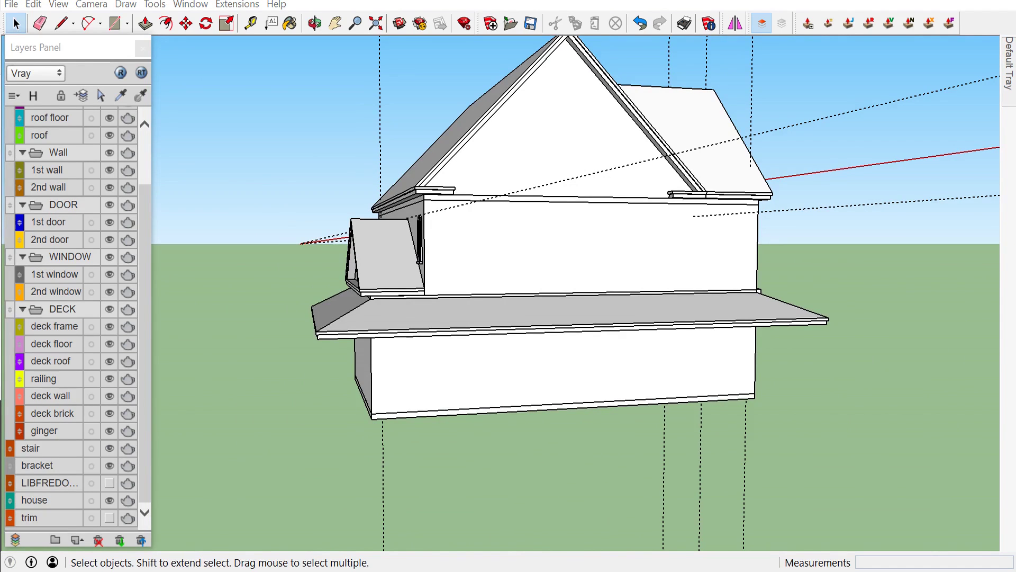
Measure an 80 cm guide from the side wall's left edge
scroll(356, 219, "up", 3)
scroll(357, 220, "up", 2)
key("t")
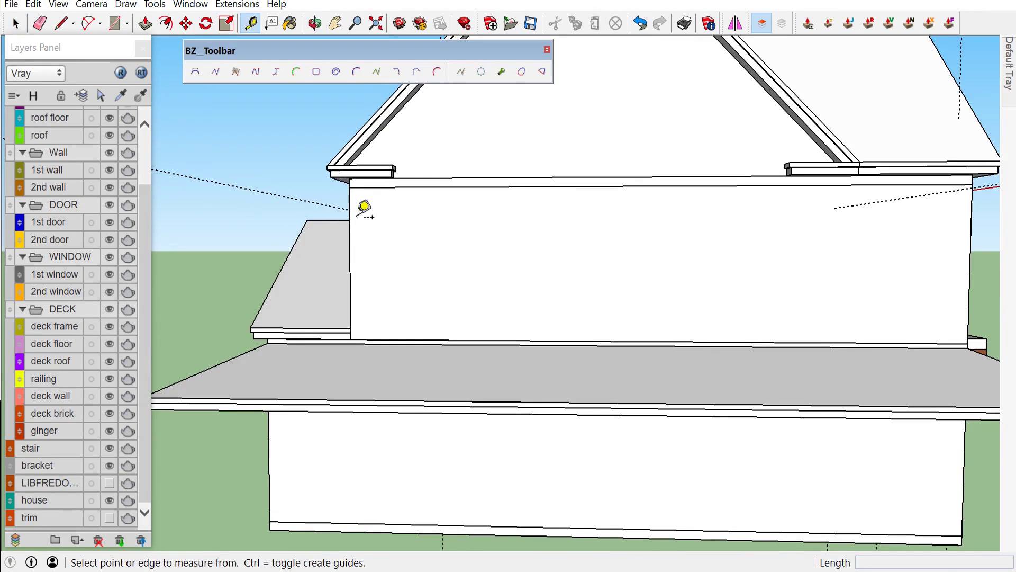
left_click(350, 225)
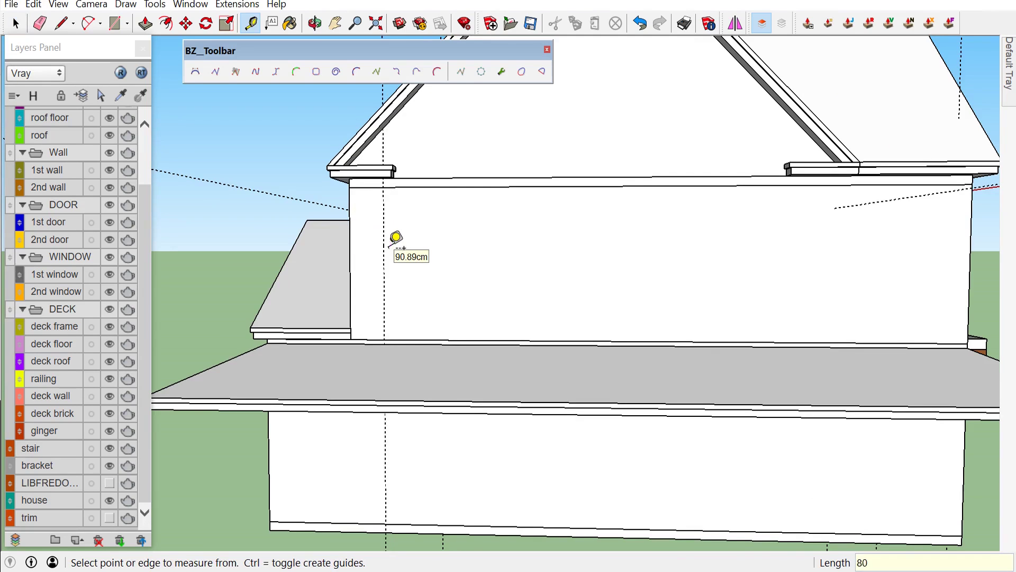
scroll(396, 238, "down", 2)
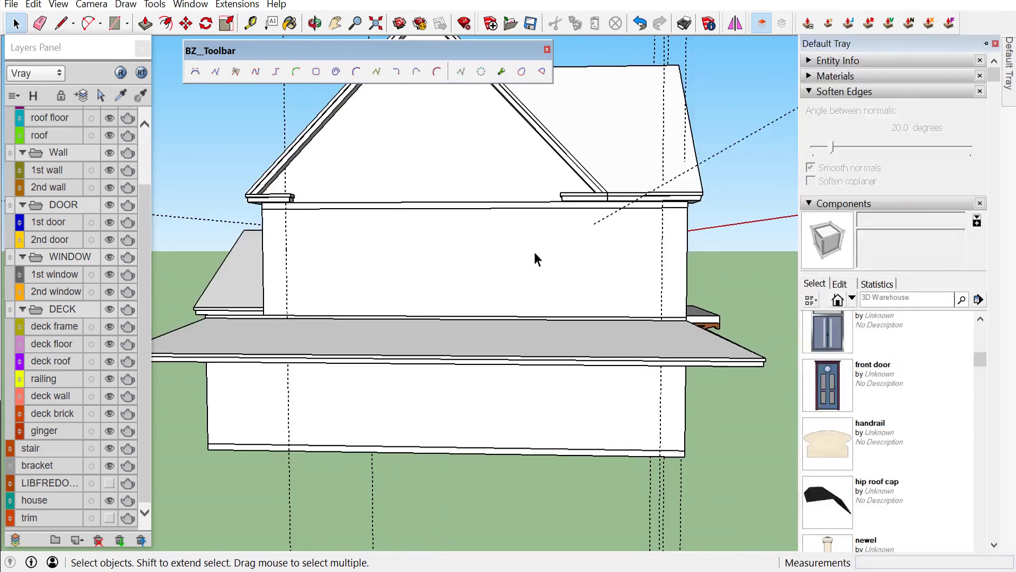
Inside the side wall group, place an arched window2 component
double_click(534, 258)
scroll(813, 463, "down", 3)
left_click(840, 361)
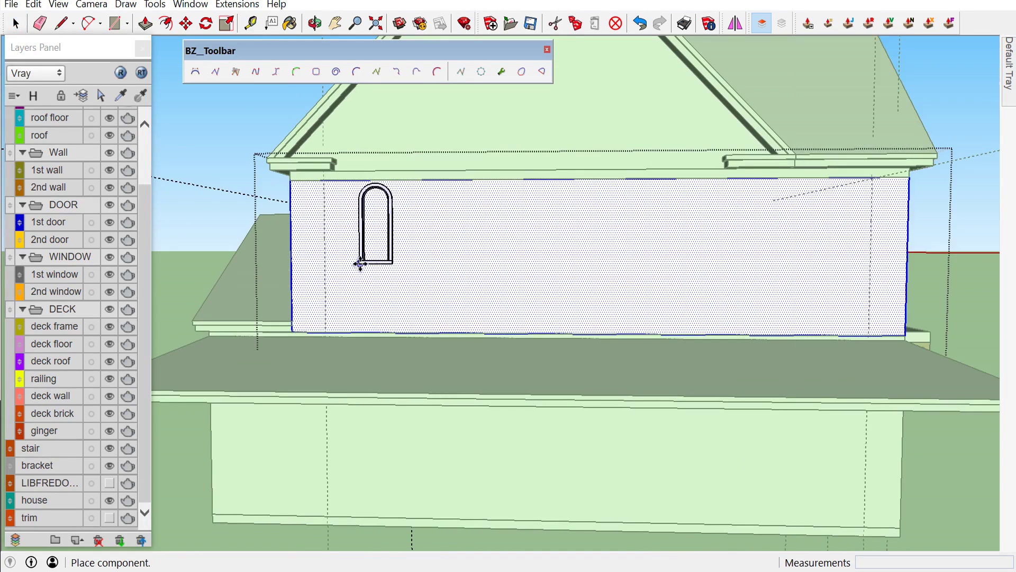
left_click(330, 270)
scroll(322, 211, "up", 3)
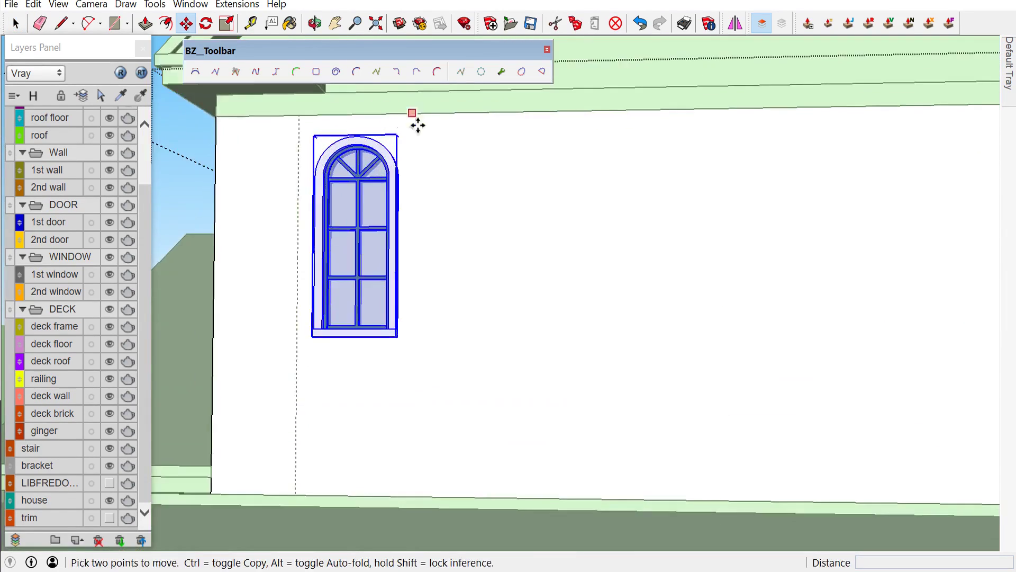
scroll(411, 114, "up", 3)
Adjust the placed window from its context menu, then undo the change
key("space")
right_click(382, 165)
middle_click_drag(417, 161, 431, 152)
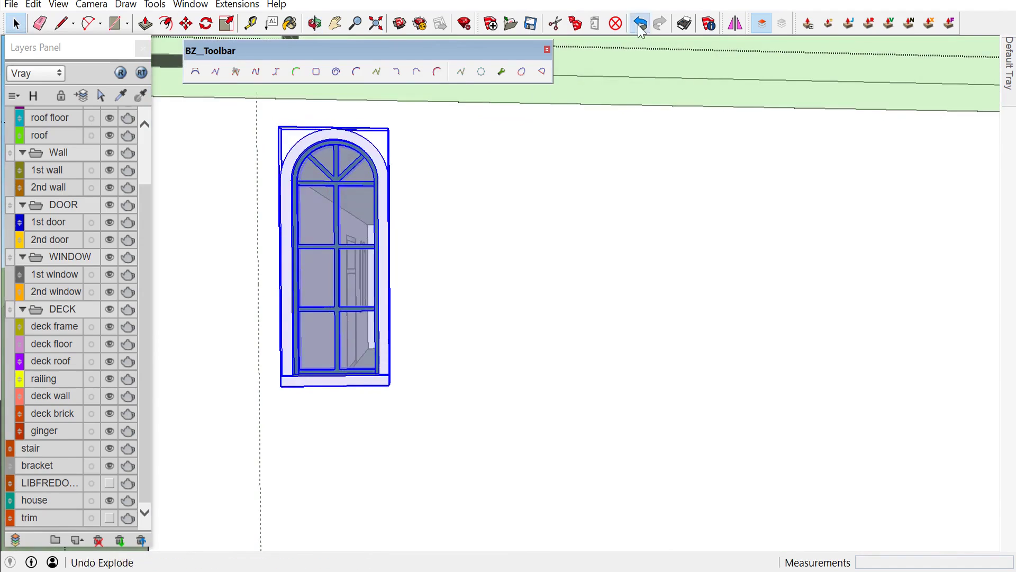
left_click(640, 23)
key("space")
scroll(424, 166, "up", 1)
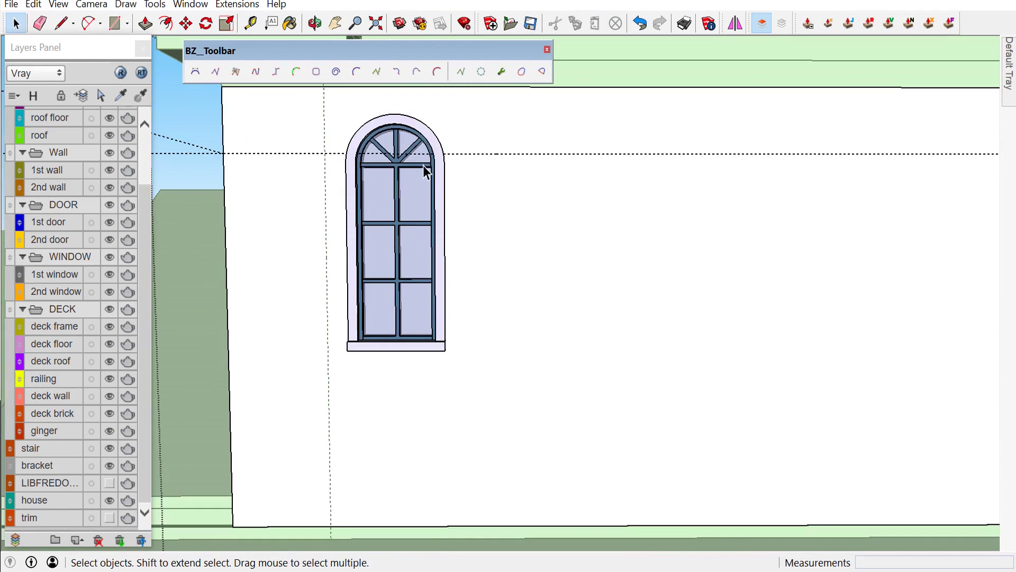
Move the arched window by its bottom-left corner onto the 80 cm guide
key("m")
scroll(370, 328, "up", 2)
left_click(337, 373)
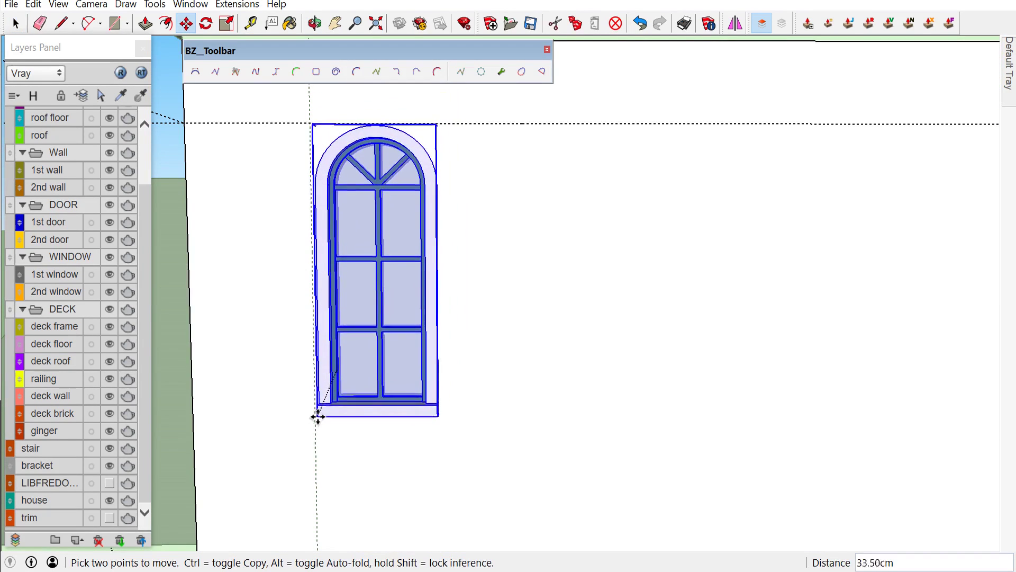
scroll(320, 412, "up", 1)
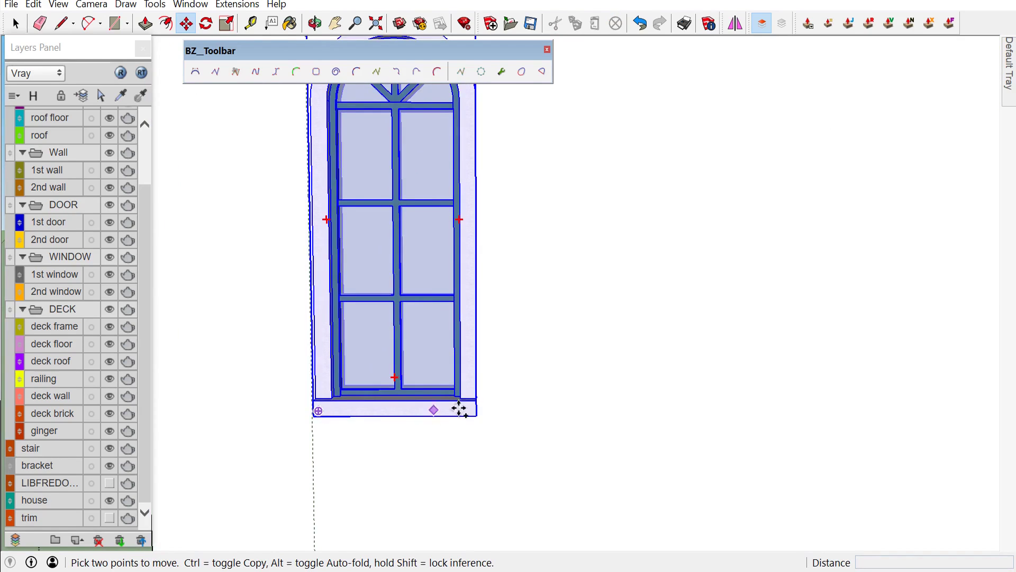
key("space")
scroll(325, 412, "up", 1)
Copy the window beside itself and array it 2x into three windows
left_click(311, 400)
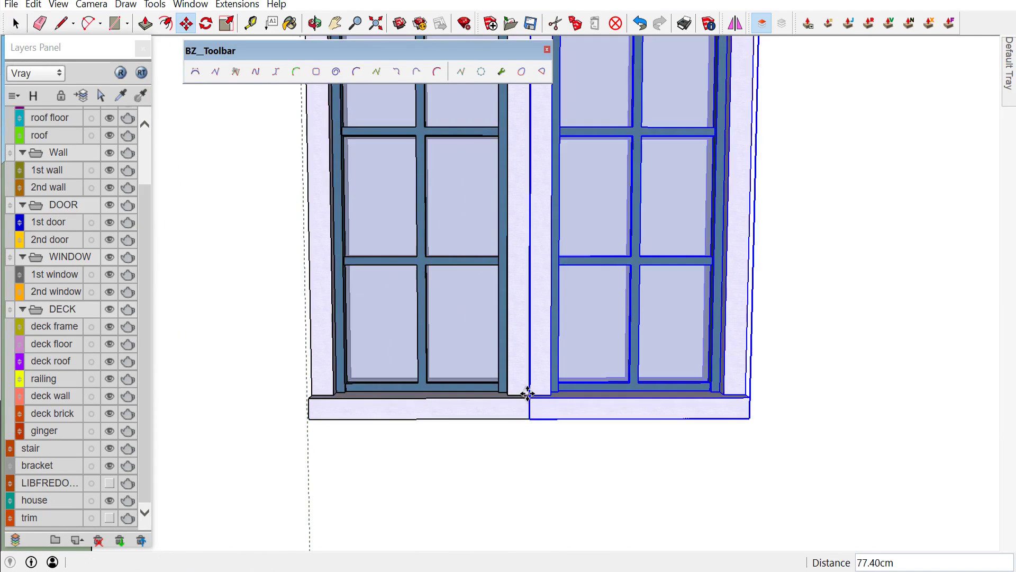
left_click(526, 398)
type("2x")
key("Return")
key("o")
scroll(445, 290, "down", 5)
key("space")
Select the three arched windows and begin a Ctrl-copy move of them
scroll(373, 329, "up", 3)
left_click(373, 329)
left_click(418, 331, "ctrl")
key("o")
scroll(472, 336, "up", 5)
key("space")
key("m")
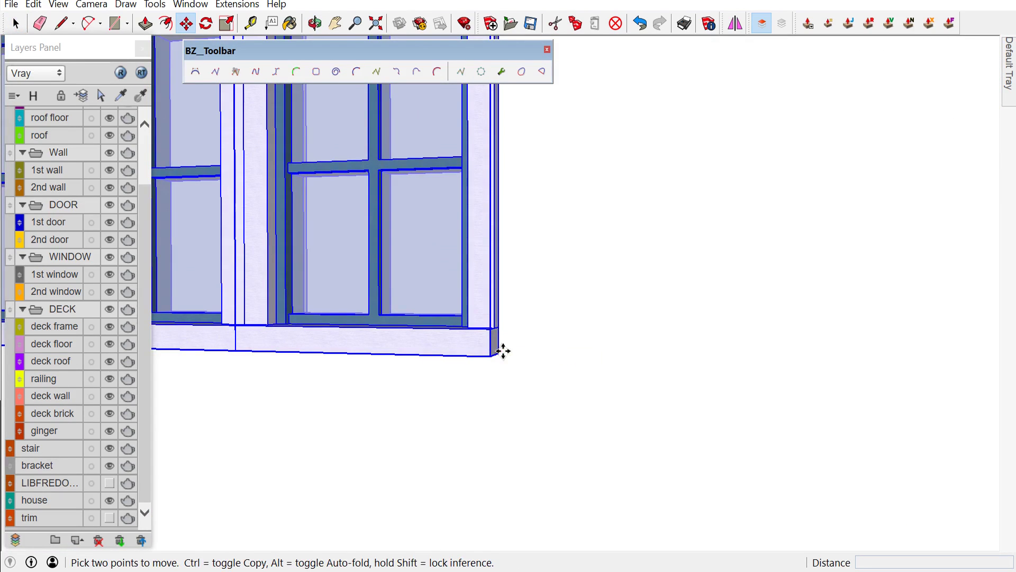
left_click(501, 348)
key("ctrl")
scroll(531, 344, "down", 5)
Drop the three-window copy at the side wall's right end
scroll(531, 344, "down", 5)
scroll(612, 344, "up", 2)
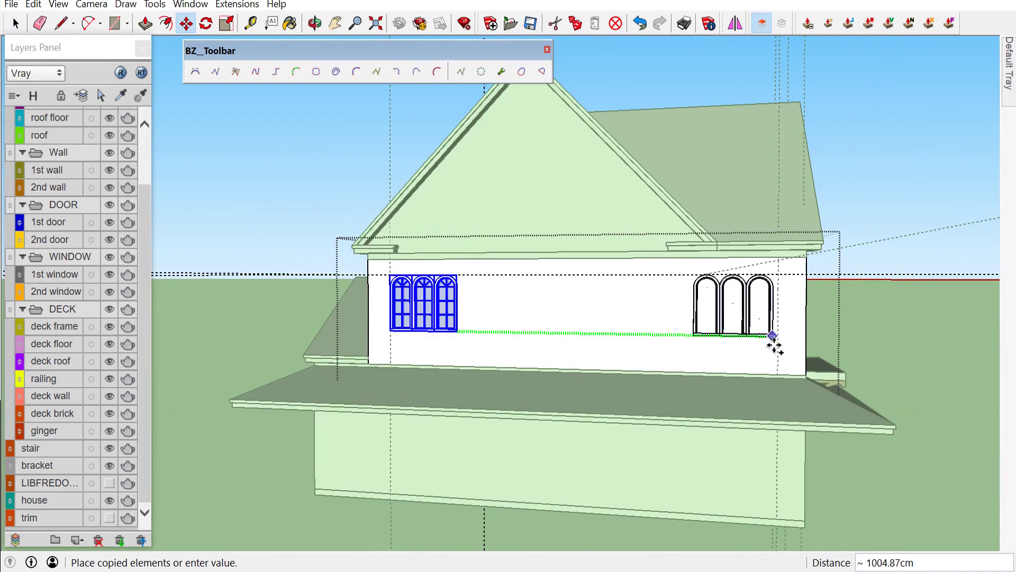
left_click(653, 327)
scroll(500, 282, "up", 2)
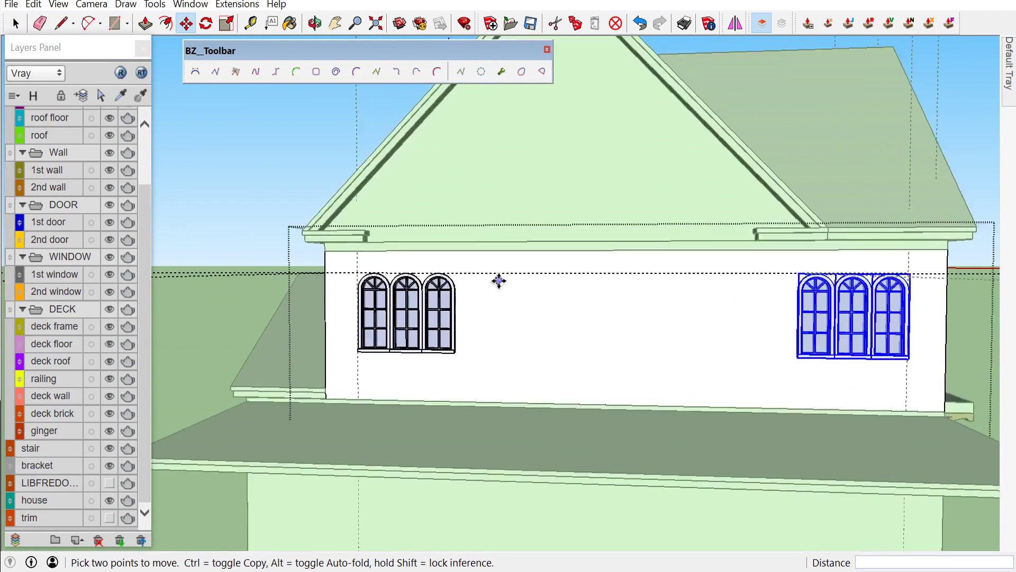
scroll(478, 286, "down", 1)
scroll(493, 296, "up", 1)
key("space")
scroll(463, 382, "up", 5)
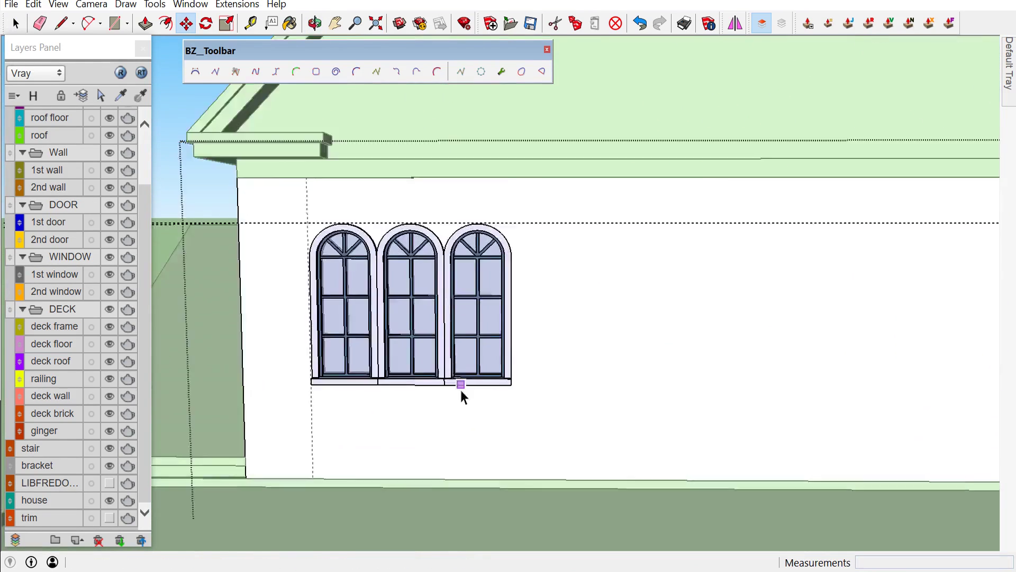
Copy a pair of the arched windows to the middle of the side wall
left_click(463, 378)
key("m")
scroll(530, 384, "up", 2)
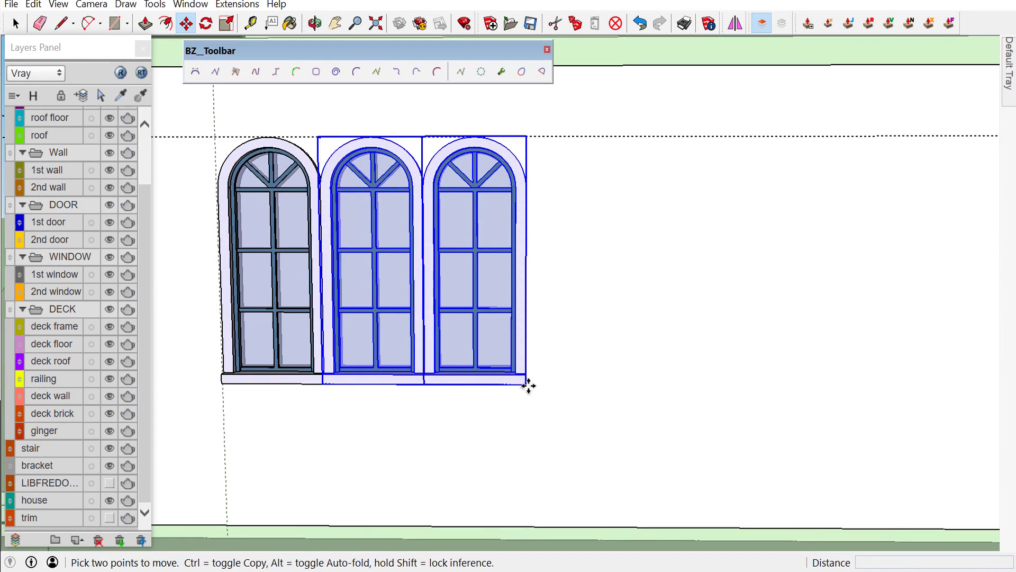
scroll(569, 380, "down", 3)
middle_click_drag(586, 381, 665, 368)
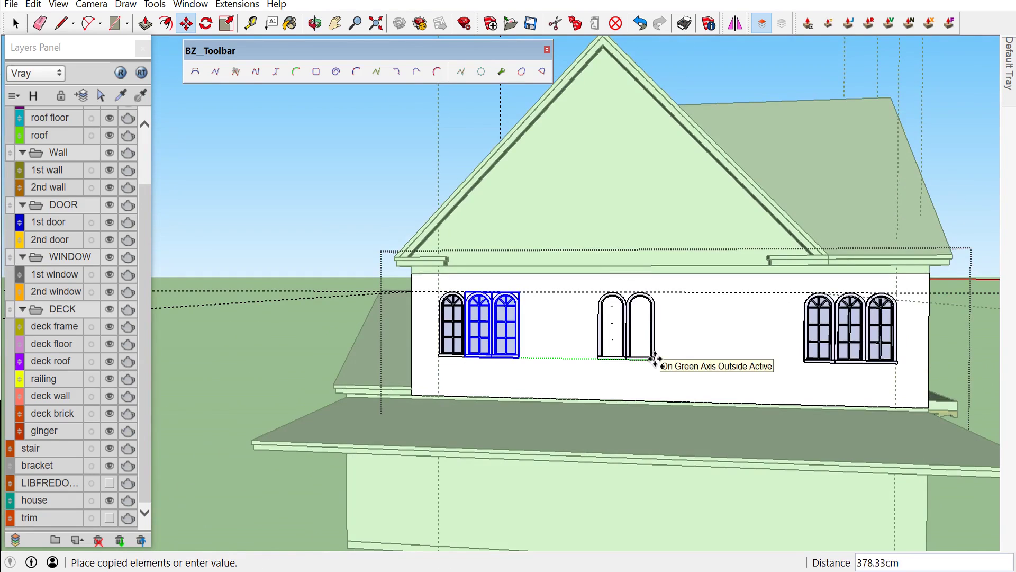
scroll(667, 358, "down", 1)
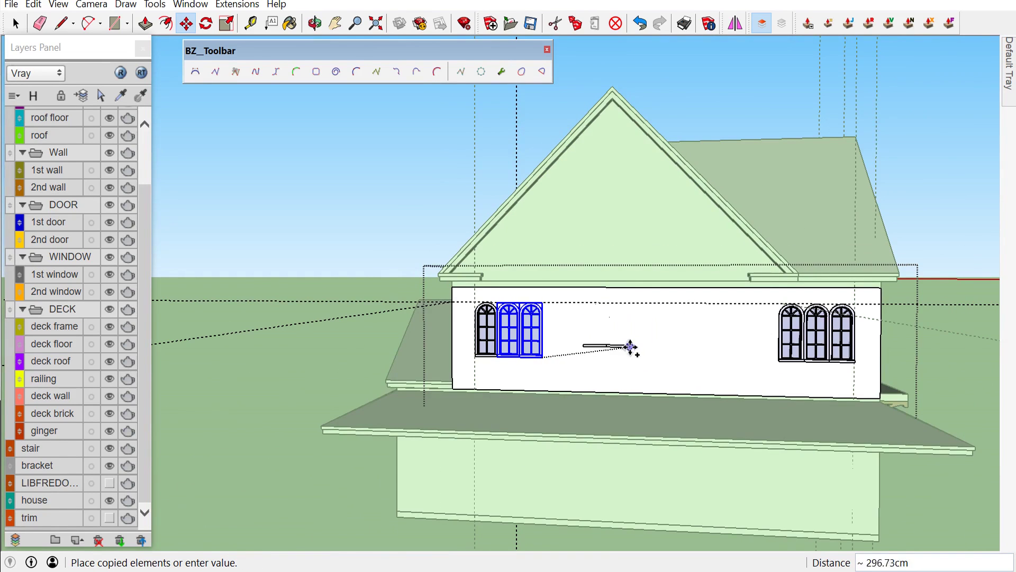
left_click(638, 350)
scroll(449, 265, "down", 2)
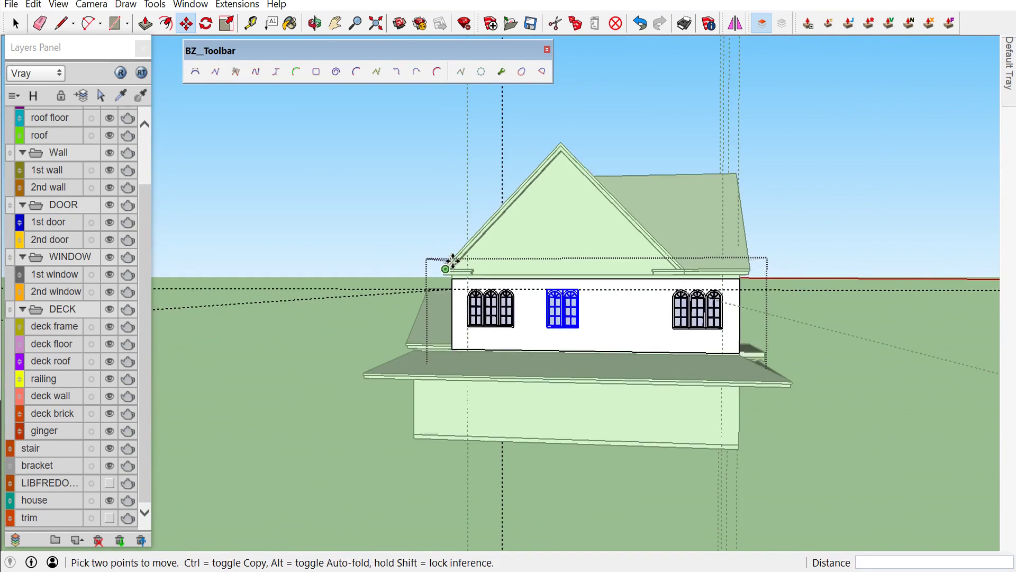
scroll(451, 285, "up", 2)
mouse_move(631, 319)
middle_mouse_down()
mouse_move(295, 357)
mouse_move(390, 334)
mouse_move(601, 340)
middle_mouse_up()
key("space")
scroll(370, 336, "up", 4)
scroll(347, 334, "up", 2)
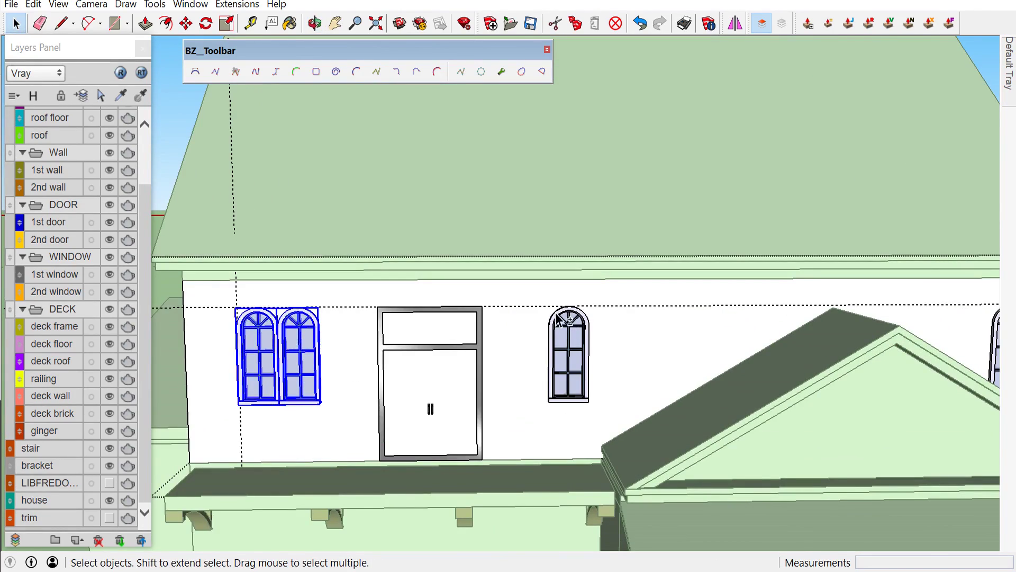
Copy the selected window with Move and Ctrl, placing the copy beside the original
scroll(423, 367, "up", 1)
scroll(269, 373, "up", 2)
scroll(269, 373, "up", 3)
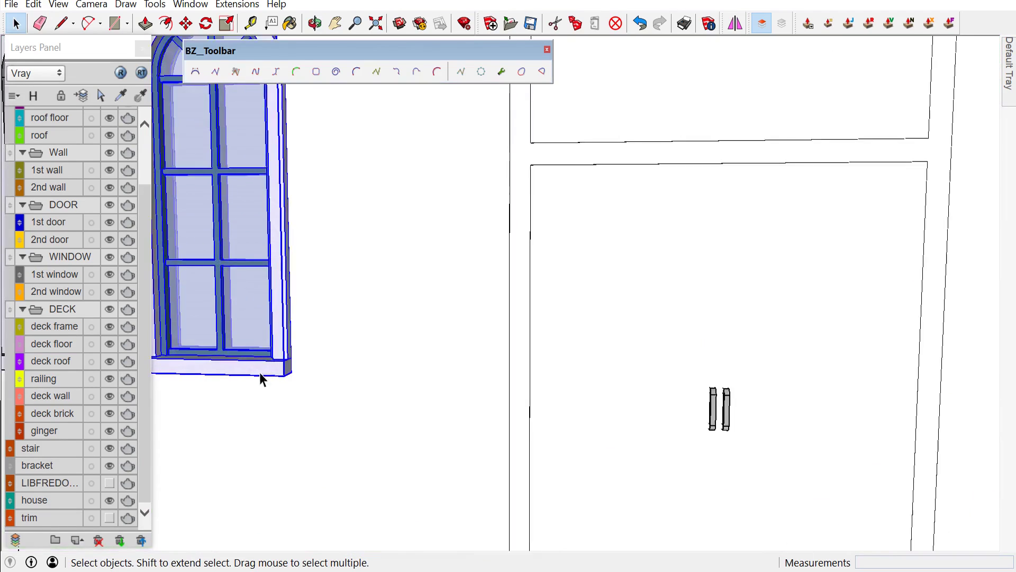
scroll(269, 372, "down", 3)
key("m")
key("ctrl")
left_click(159, 365)
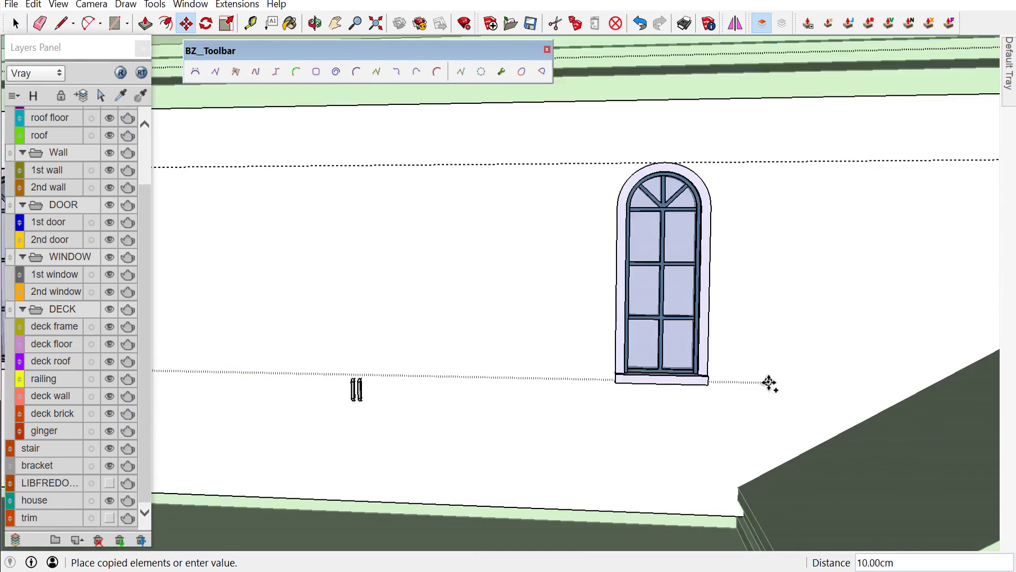
scroll(420, 336, "down", 3)
left_click(326, 370)
scroll(326, 370, "up", 1)
scroll(341, 374, "up", 3)
scroll(343, 388, "up", 2)
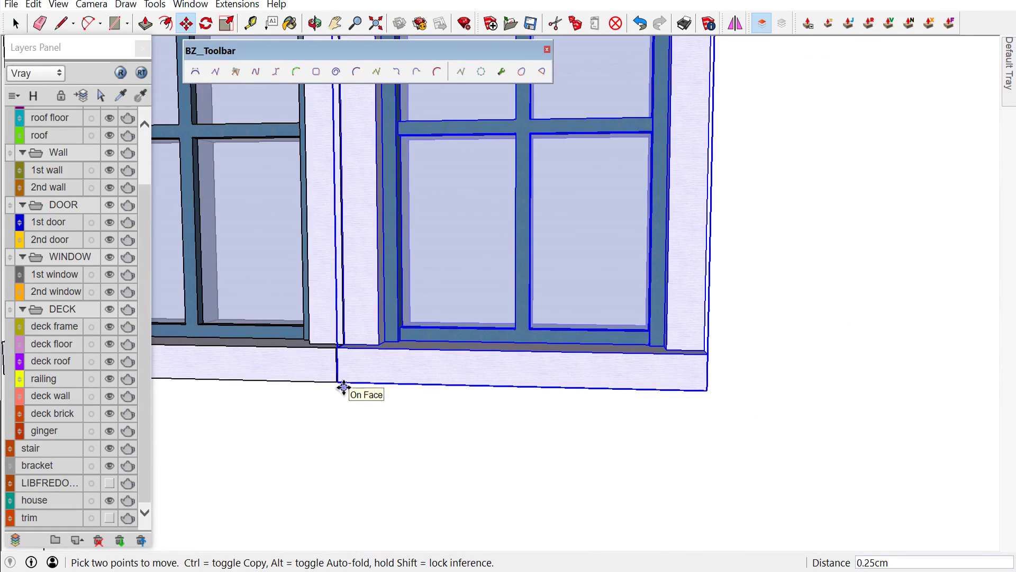
Place another window copy to the right of the arched window
left_click(344, 389)
scroll(360, 386, "down", 2)
scroll(423, 384, "down", 2)
scroll(503, 384, "down", 2)
scroll(689, 387, "down", 3)
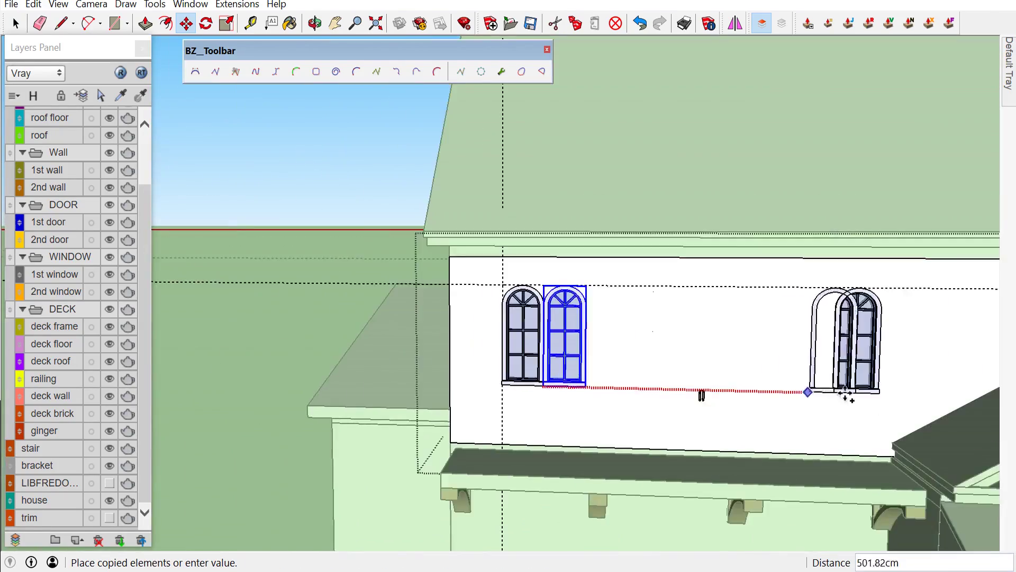
scroll(789, 389, "up", 3)
left_click(850, 382)
scroll(741, 371, "down", 3)
scroll(754, 231, "up", 2)
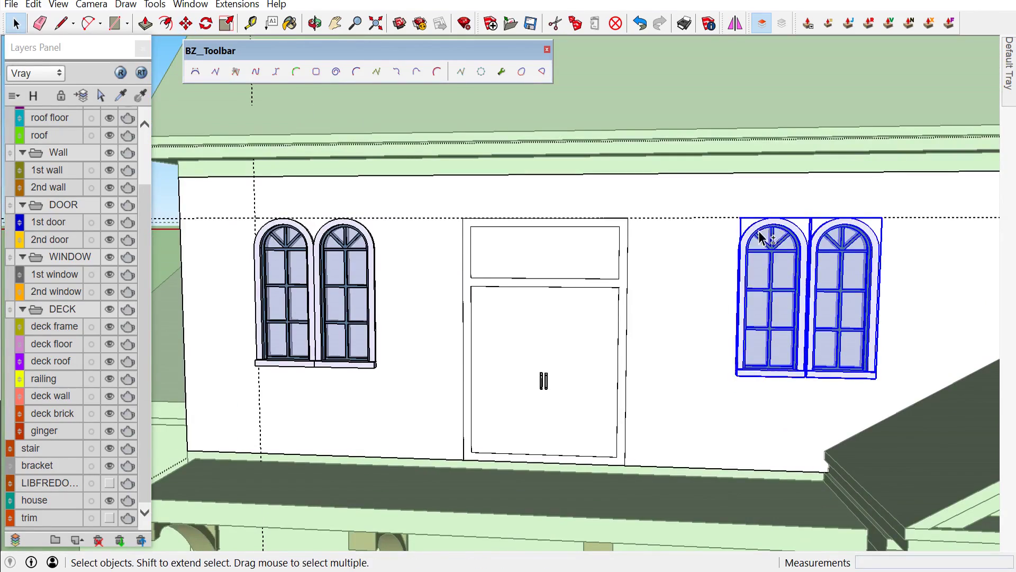
scroll(310, 238, "down", 4)
Select the right pair of side-wall windows and add the right arched window
mouse_move(310, 238)
middle_mouse_down()
mouse_move(371, 265)
mouse_move(529, 296)
middle_mouse_up()
scroll(629, 338, "up", 3)
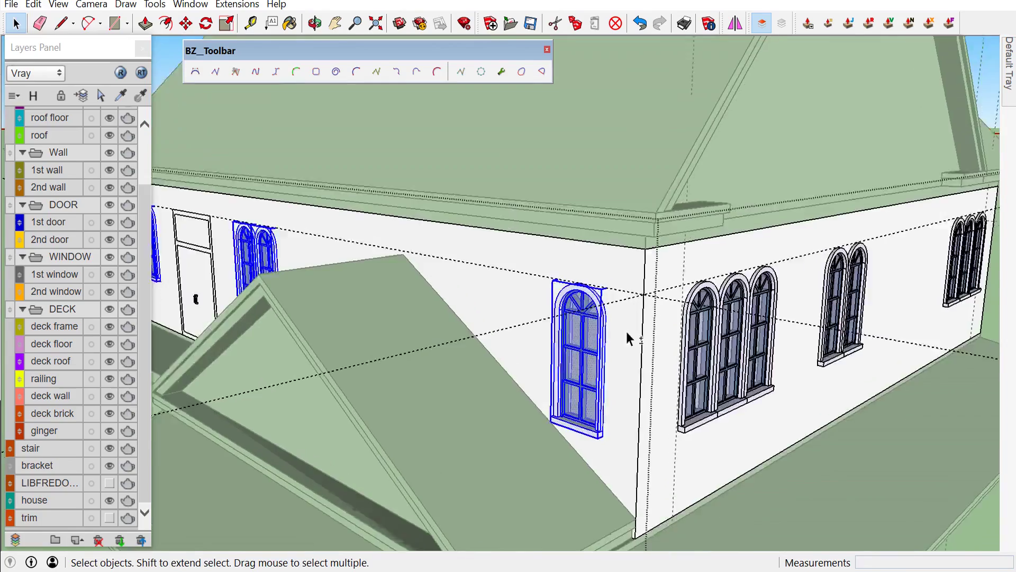
scroll(758, 276, "up", 2)
middle_click_drag(758, 276, 555, 274)
middle_click_drag(832, 301, 816, 260)
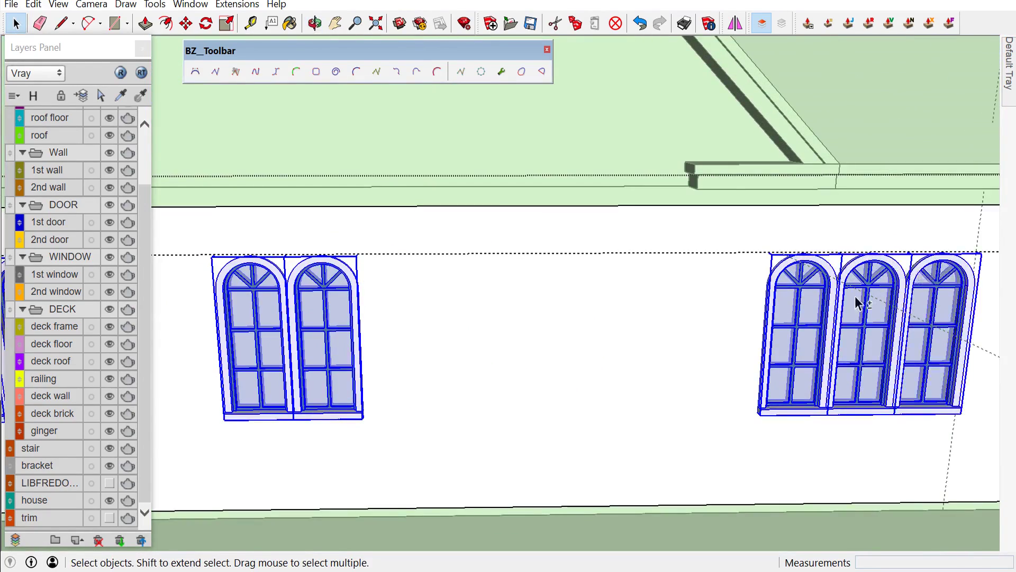
middle_click_drag(921, 276, 450, 263)
left_click(814, 263, "shift")
scroll(839, 261, "down", 3)
middle_click_drag(839, 261, 851, 243)
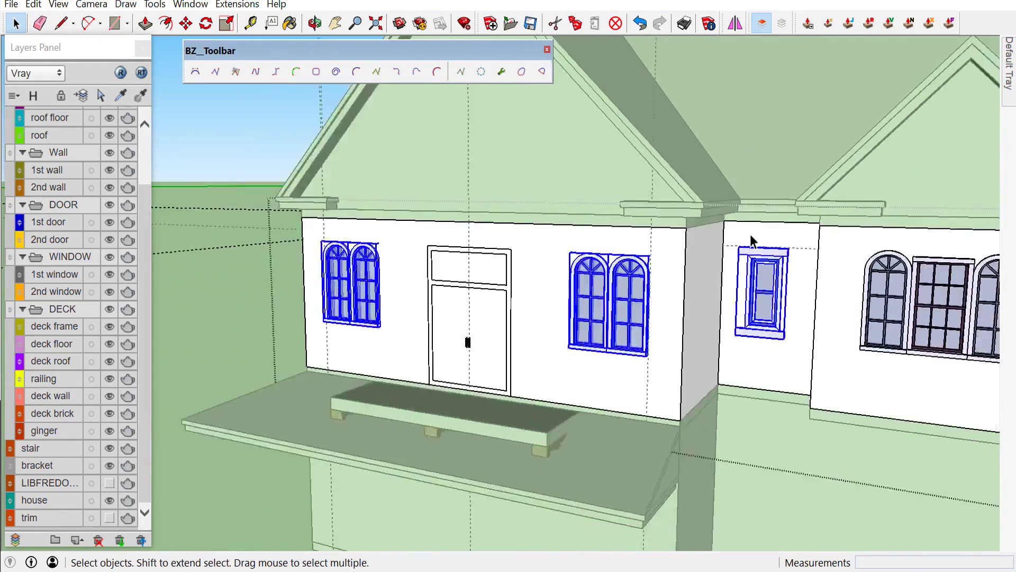
scroll(753, 240, "up", 3)
scroll(753, 241, "down", 2)
scroll(913, 241, "up", 3)
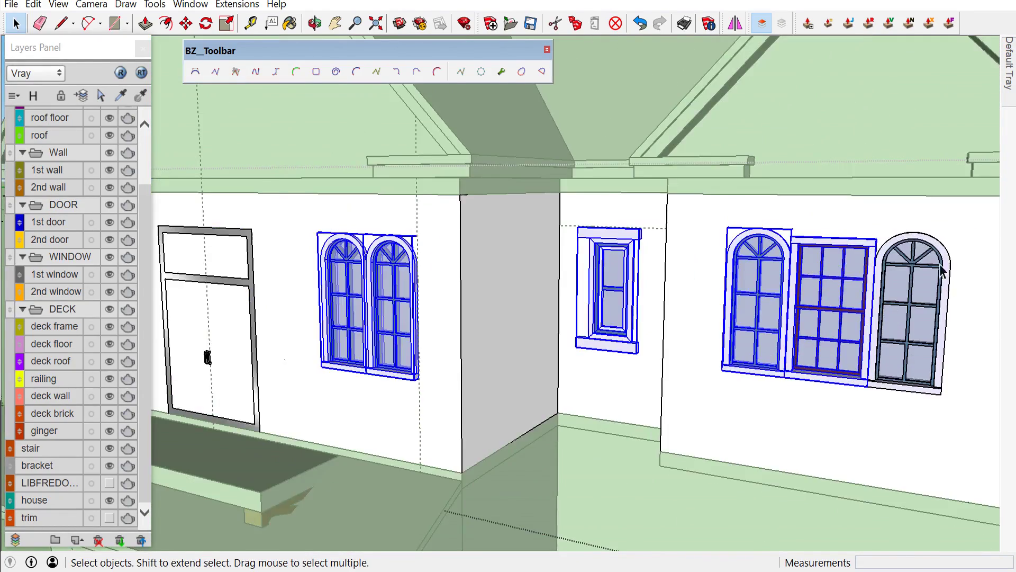
left_click(916, 242, "shift")
Bring up the context menu for the selected upper-floor windows from the gable wall view
mouse_move(915, 242)
middle_mouse_down()
mouse_move(907, 290)
mouse_move(658, 295)
middle_mouse_up()
scroll(821, 348, "up", 2)
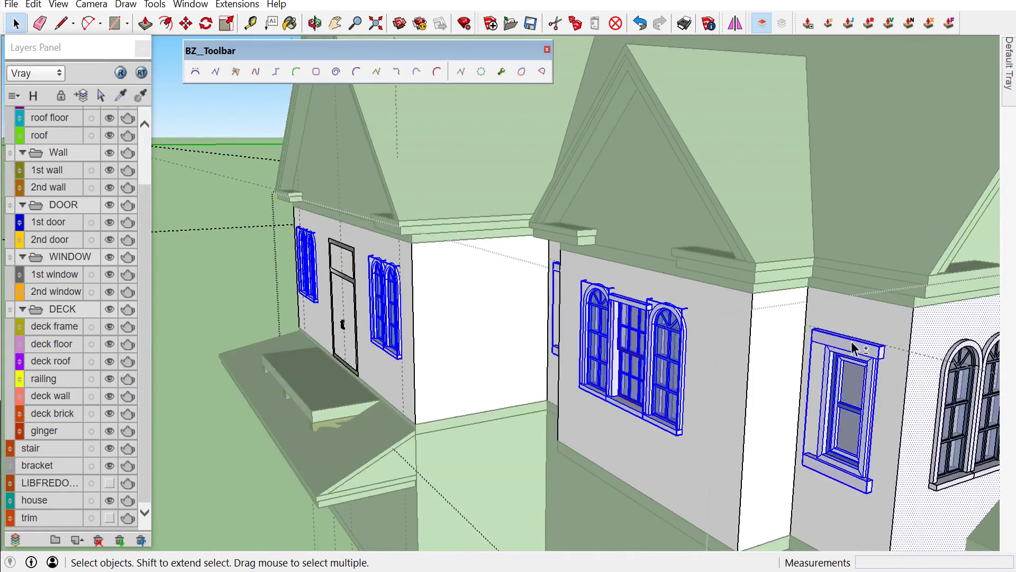
middle_click_drag(821, 348, 715, 370)
scroll(715, 371, "up", 3)
scroll(688, 370, "down", 6)
scroll(666, 366, "up", 5)
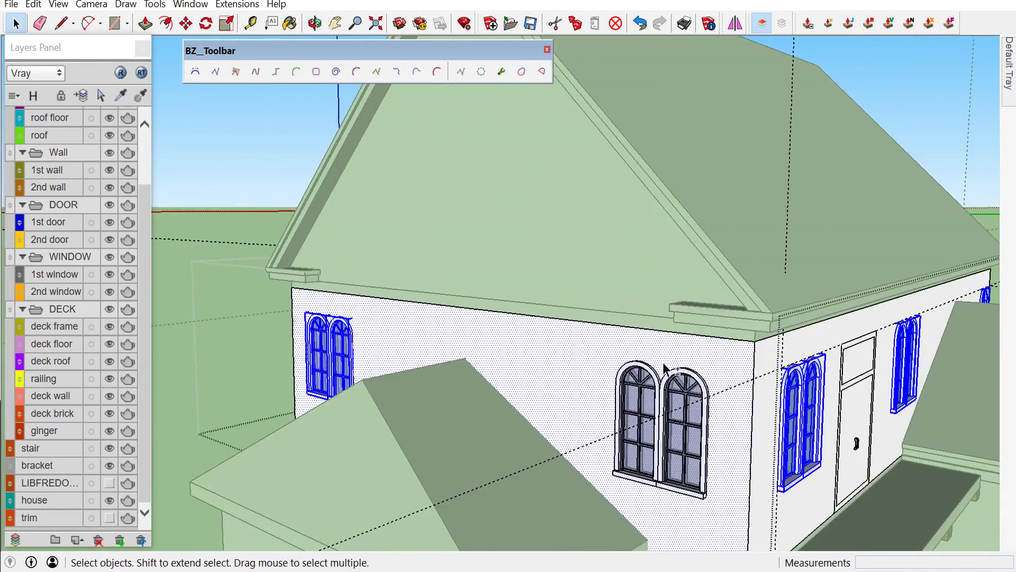
scroll(666, 367, "up", 2)
right_click(684, 368)
mouse_move(734, 482)
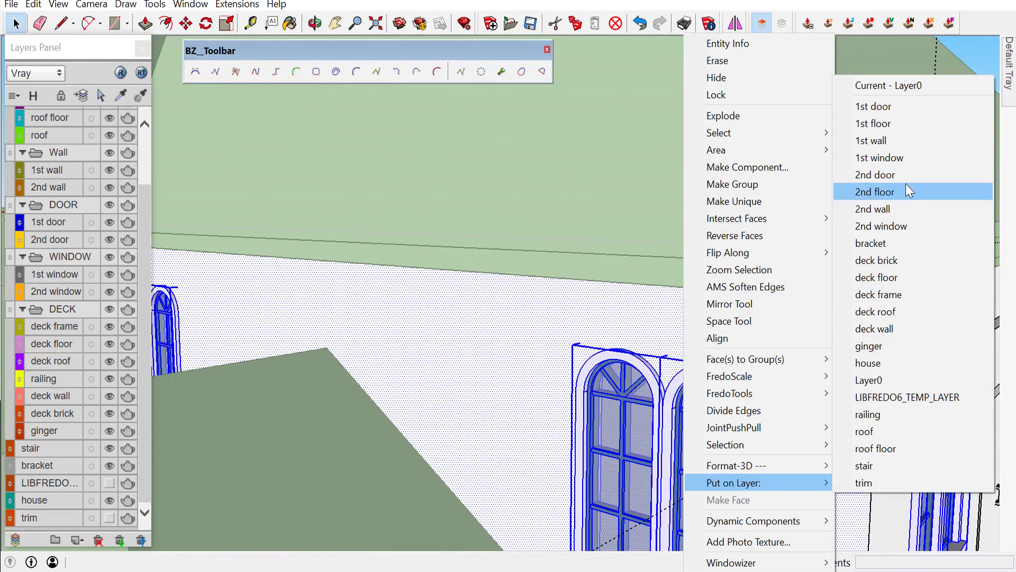
Assign the selected upper-floor windows to the 2nd window layer
left_click(913, 227)
scroll(737, 316, "down", 3)
scroll(650, 392, "up", 2)
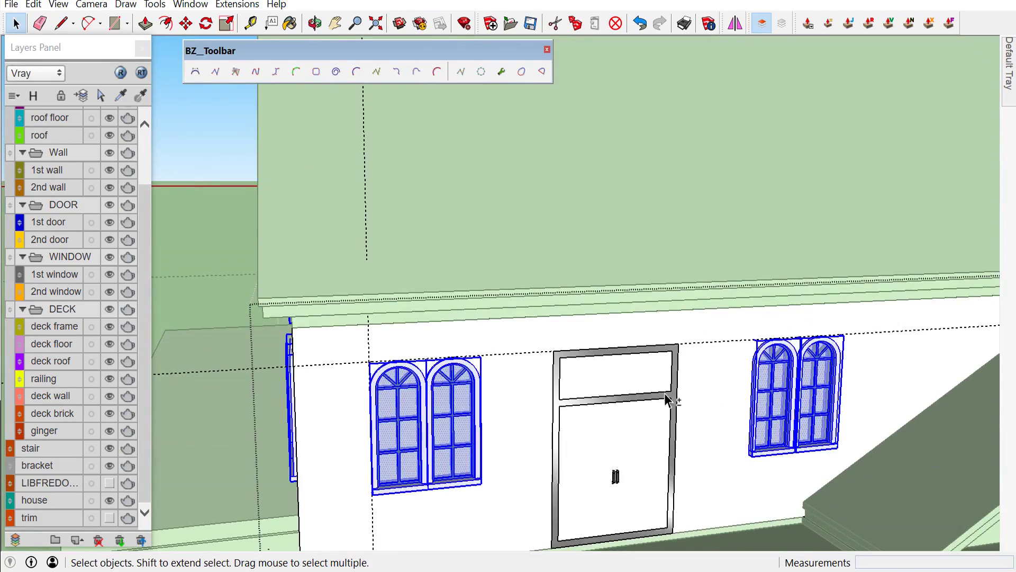
scroll(657, 386, "down", 5)
mouse_move(635, 358)
middle_mouse_down()
mouse_move(825, 306)
mouse_move(688, 371)
mouse_move(314, 422)
middle_mouse_up()
scroll(651, 382, "up", 3)
Put the upper-floor double door on its door layer and toggle window visibility to verify
left_click(651, 384)
scroll(313, 421, "up", 3)
right_click(366, 361)
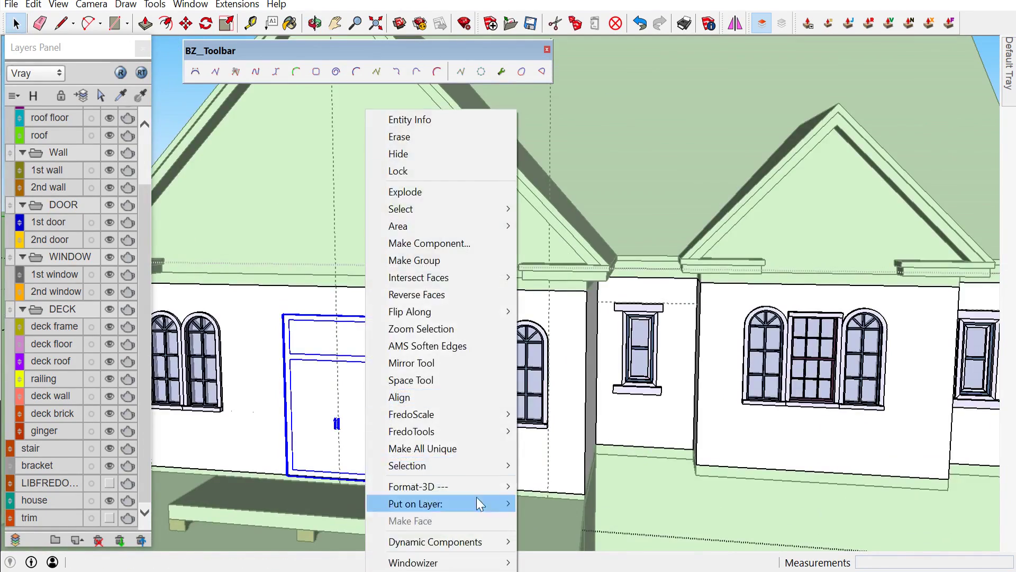
left_click(574, 203)
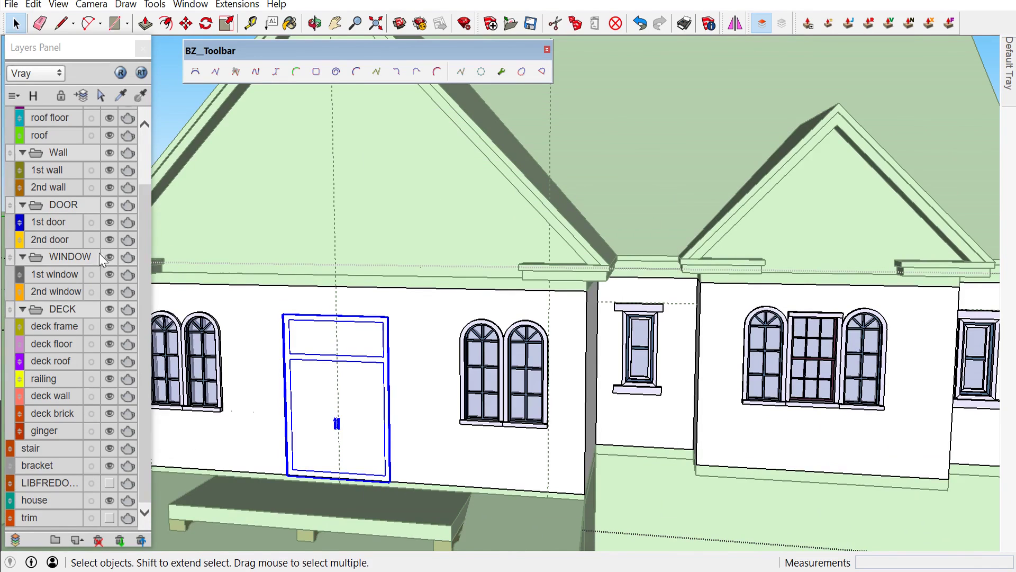
left_click(109, 292)
scroll(751, 219, "down", 5)
scroll(552, 347, "up", 5)
mouse_move(552, 347)
middle_mouse_down()
mouse_move(551, 315)
mouse_move(692, 326)
middle_mouse_up()
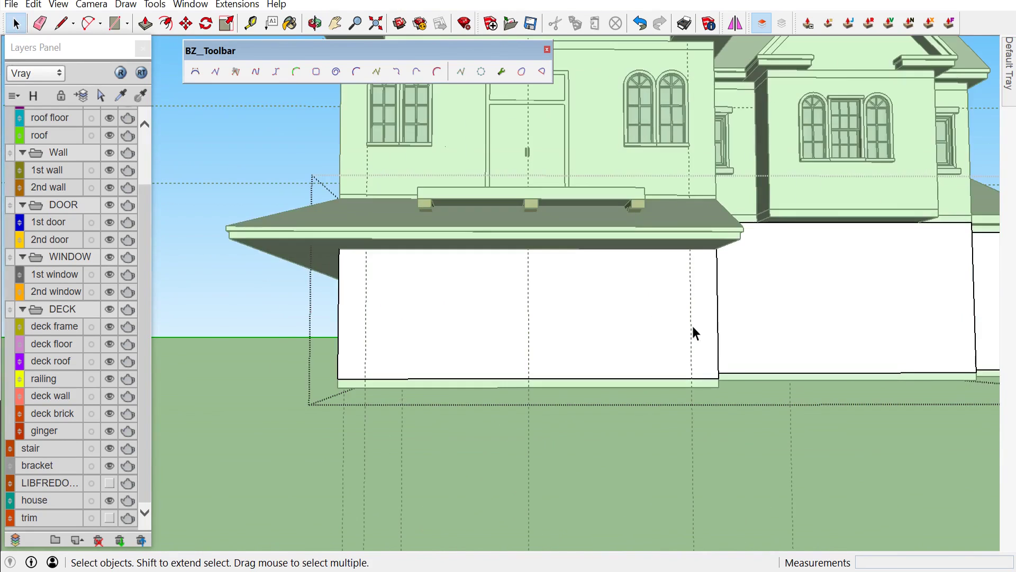
Place the blue panel front door with its corner on the ground-floor wall base
scroll(233, 299, "down", 2)
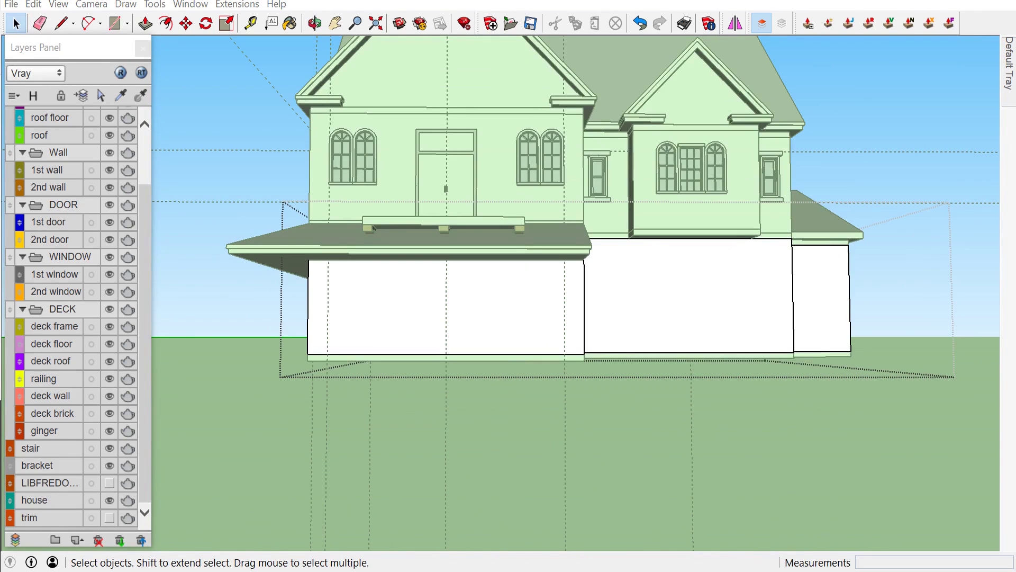
scroll(865, 414, "down", 3)
scroll(865, 414, "down", 3)
scroll(865, 414, "down", 3)
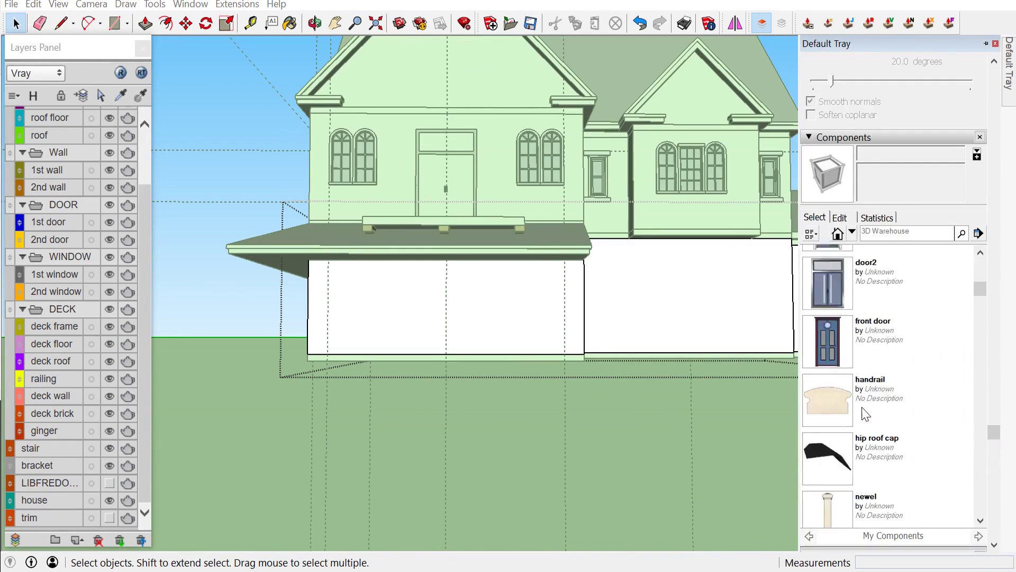
left_click(860, 424)
scroll(500, 355, "up", 2)
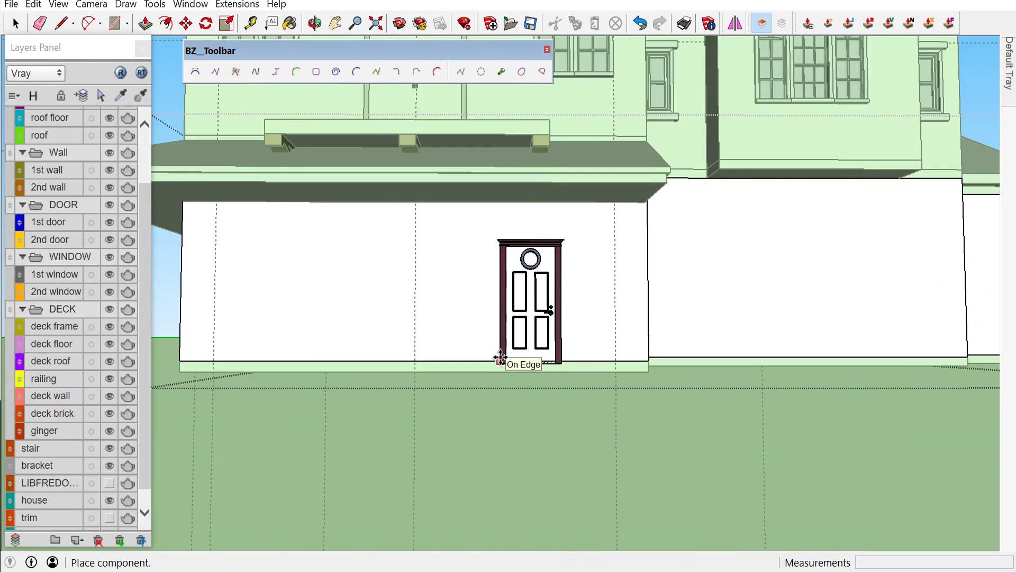
left_click(502, 357)
scroll(500, 360, "up", 2)
scroll(499, 363, "up", 3)
scroll(548, 364, "up", 3)
left_click(548, 364)
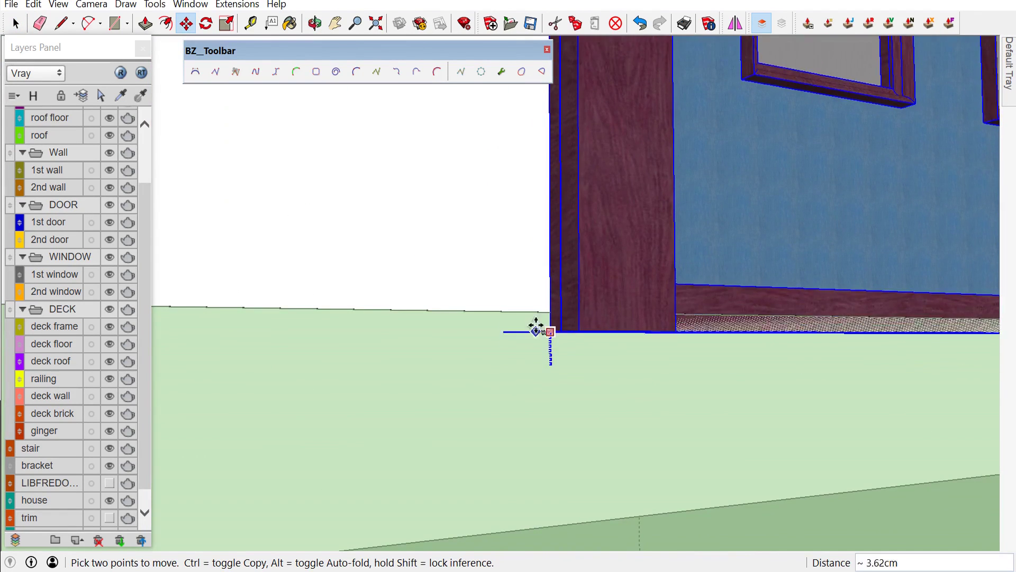
scroll(538, 339, "down", 3)
scroll(477, 318, "down", 5)
key("space")
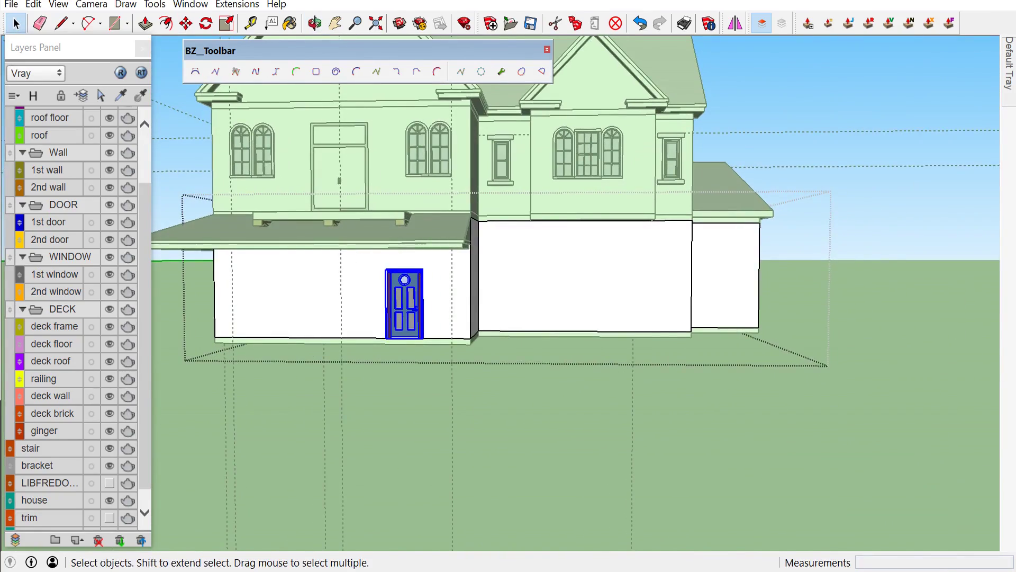
Add a guide line level with the top of the front door
scroll(382, 269, "up", 3)
scroll(523, 233, "up", 3)
scroll(530, 276, "down", 5)
scroll(546, 276, "up", 2)
right_click(544, 275)
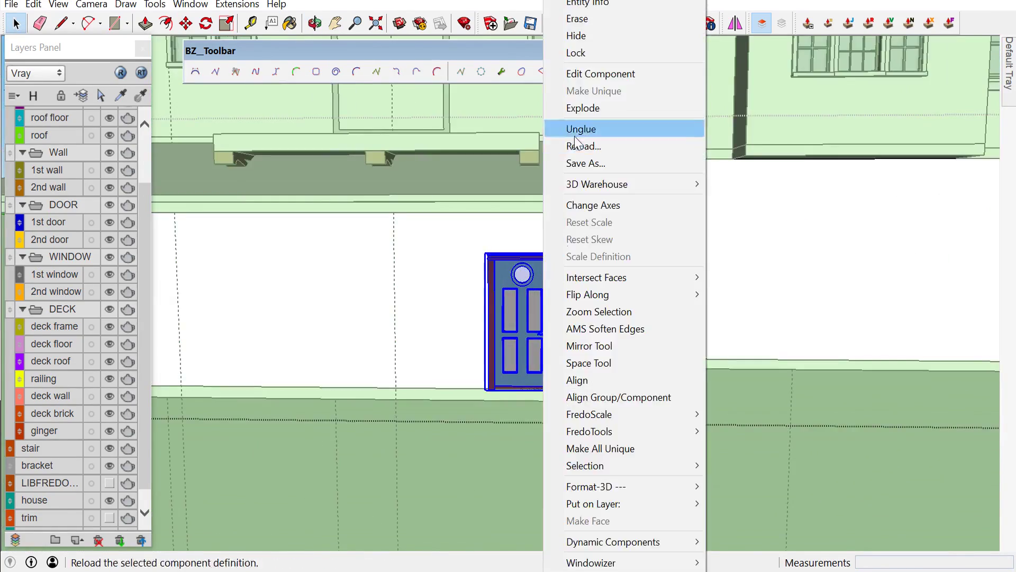
key("Escape")
scroll(508, 321, "up", 3)
scroll(483, 270, "up", 2)
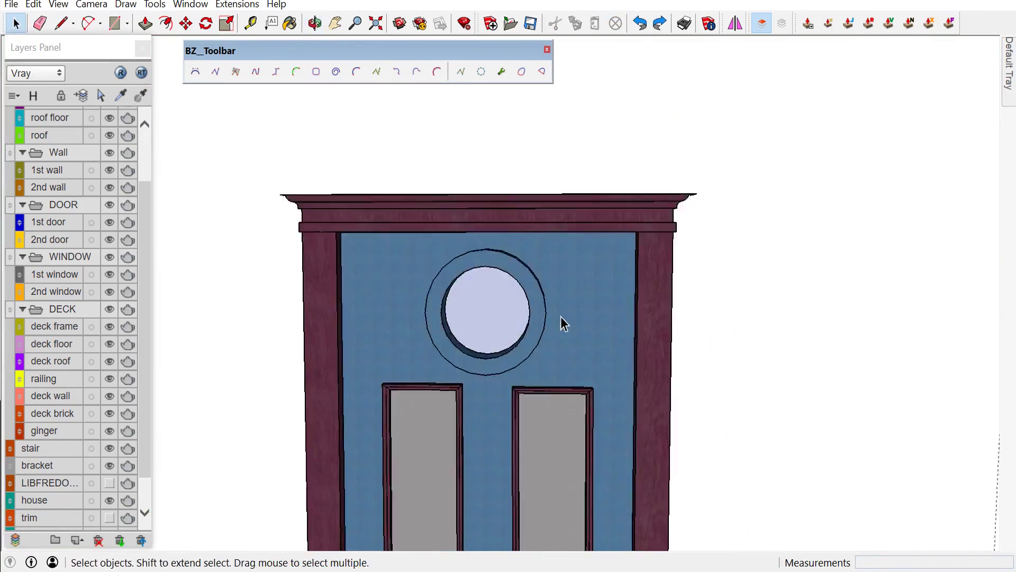
scroll(518, 234, "up", 3)
key("t")
scroll(536, 186, "up", 3)
double_click(535, 186)
scroll(536, 187, "down", 4)
scroll(537, 139, "down", 4)
key("space")
Place a small window beside the door with its top aligned to the door top
scroll(908, 387, "down", 5)
left_click(821, 517)
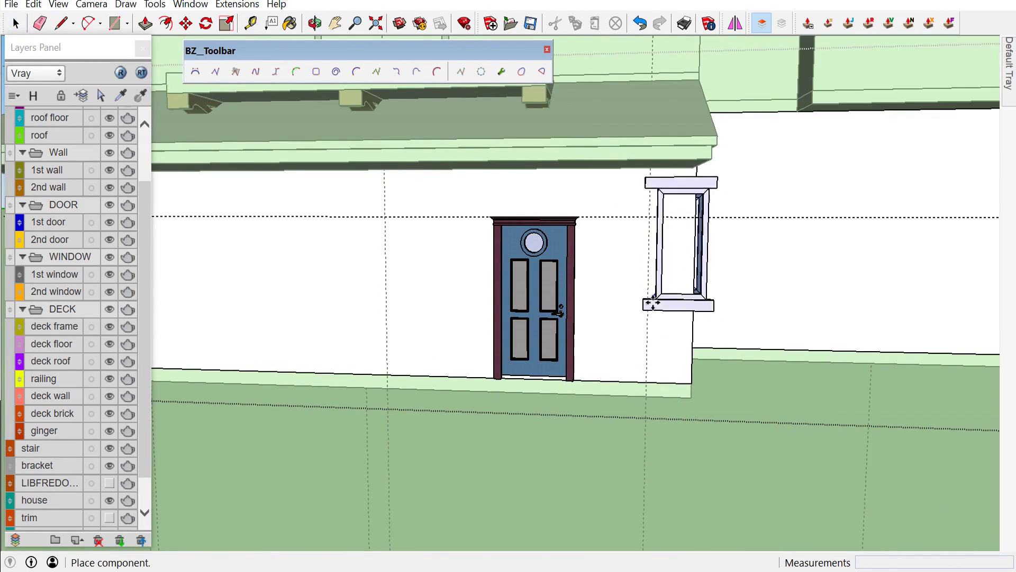
left_click(595, 337)
key("q")
scroll(595, 337, "down", 3)
key("m")
scroll(688, 264, "up", 2)
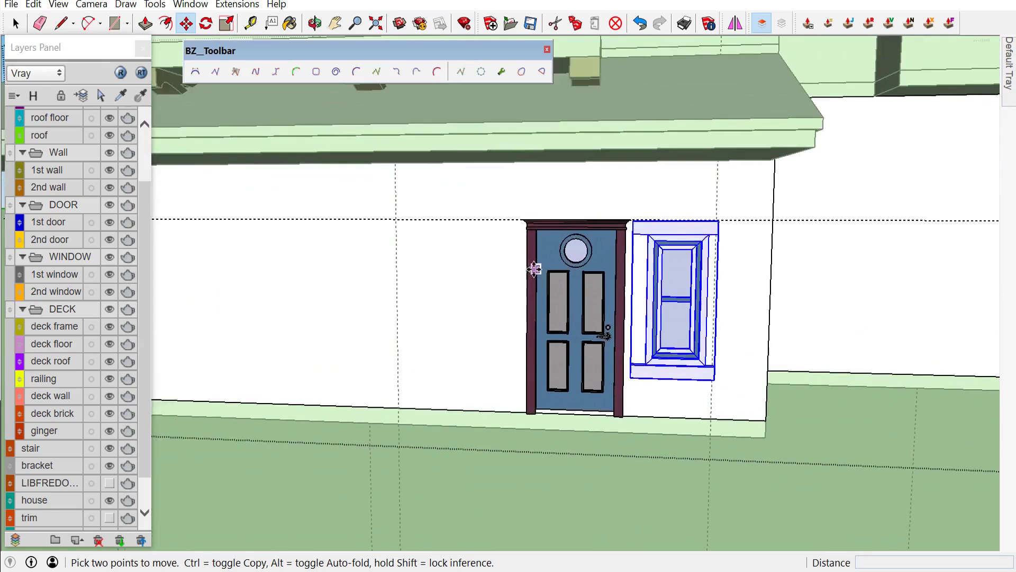
middle_click_drag(792, 200, 865, 193)
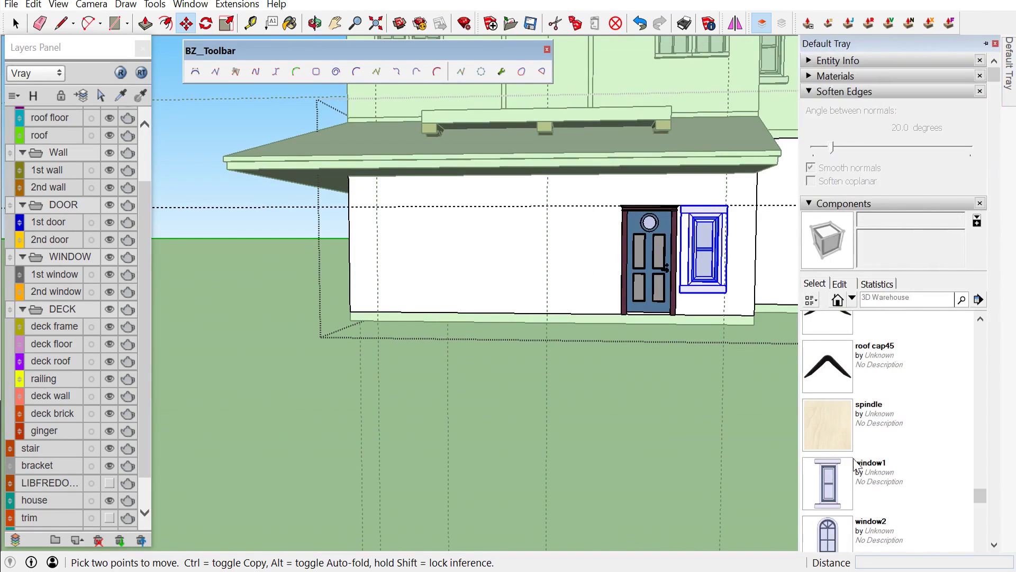
left_click(827, 471)
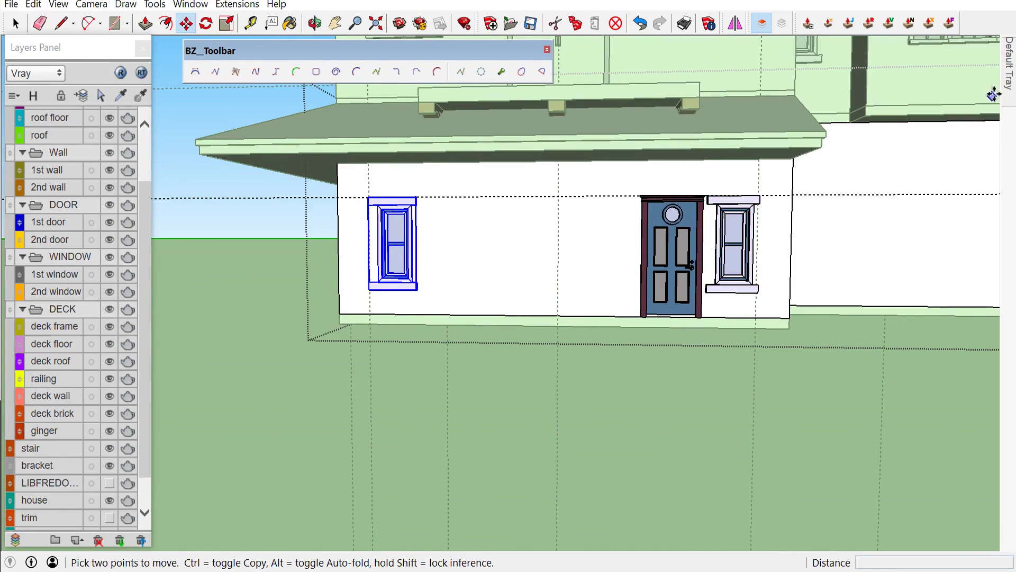
scroll(900, 423, "down", 1)
Place a sash window and copy it with 2x to form a row of three
left_click(822, 403)
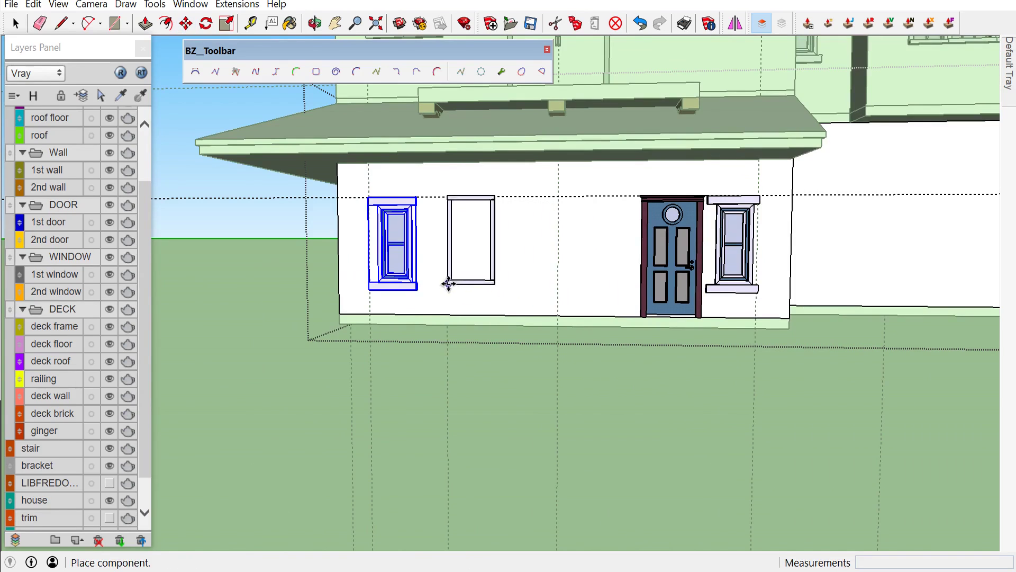
left_click(448, 288)
scroll(443, 286, "up", 5)
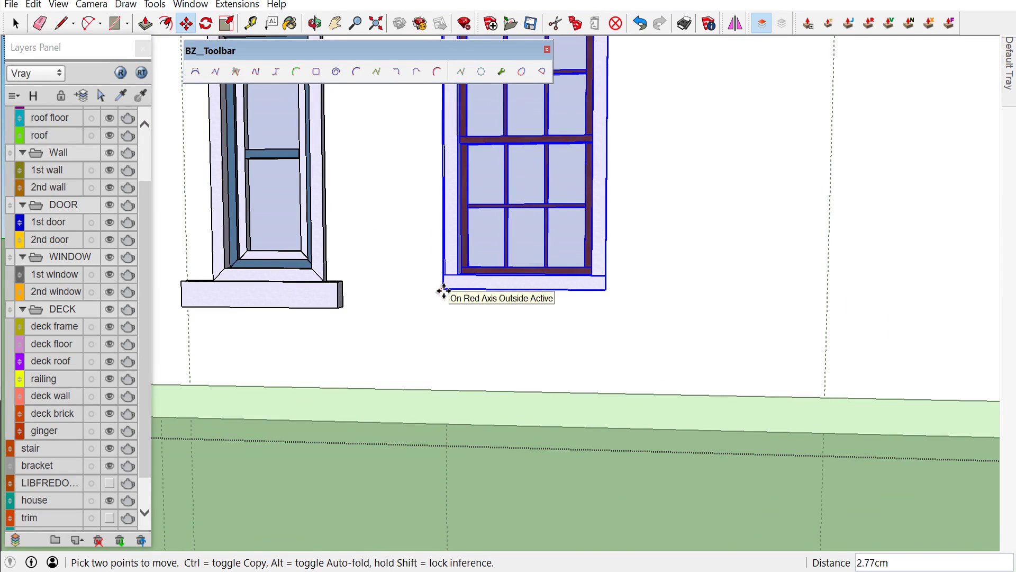
scroll(438, 286, "up", 2)
left_click(439, 288)
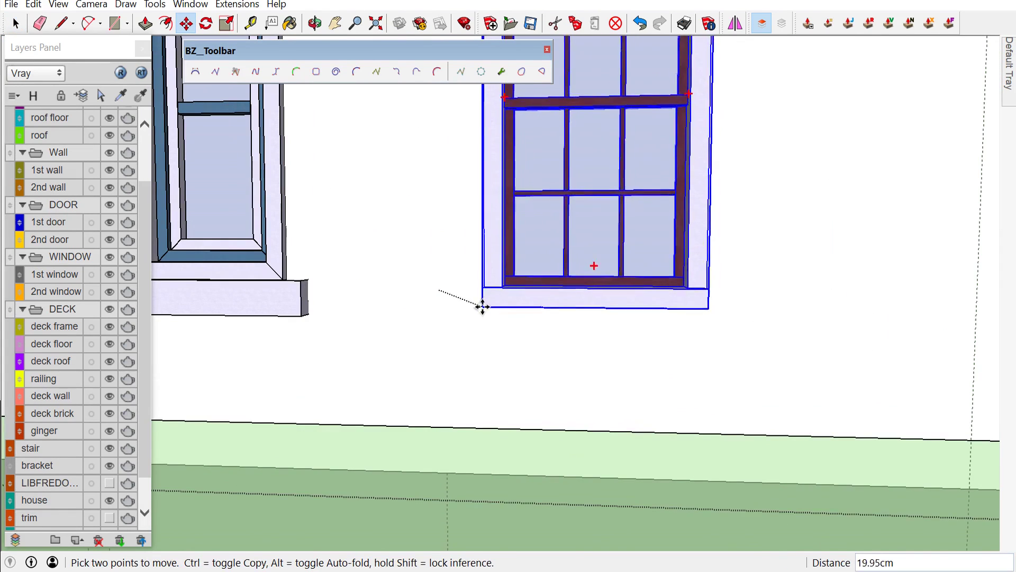
key("ctrl")
left_click(662, 290)
type("2x")
key("Return")
key("space")
scroll(788, 285, "down", 5)
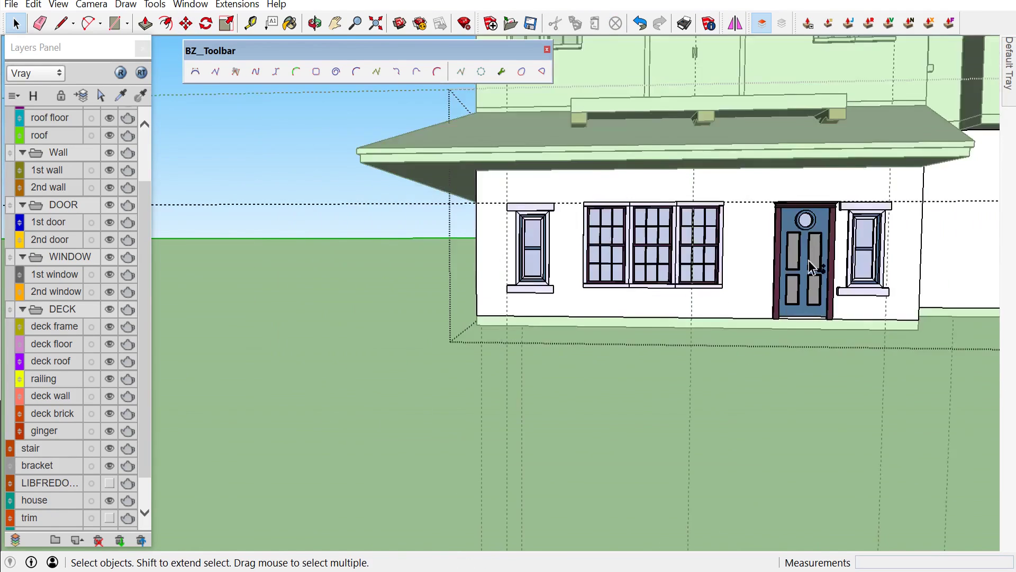
Move the blue front door to its new spot along the wall
left_click(787, 284)
scroll(787, 284, "up", 3)
scroll(771, 238, "up", 2)
key("m")
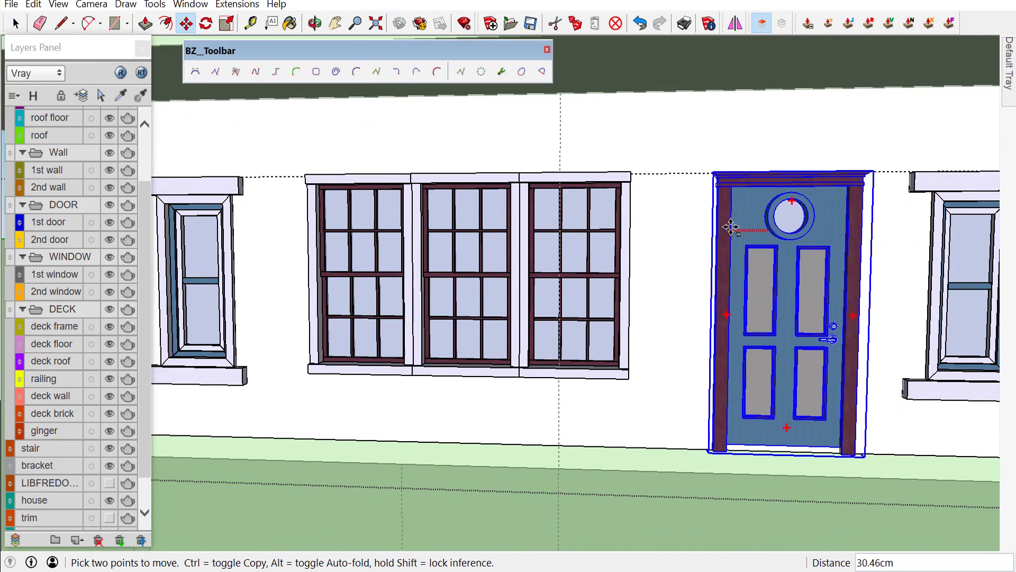
scroll(726, 225, "down", 2)
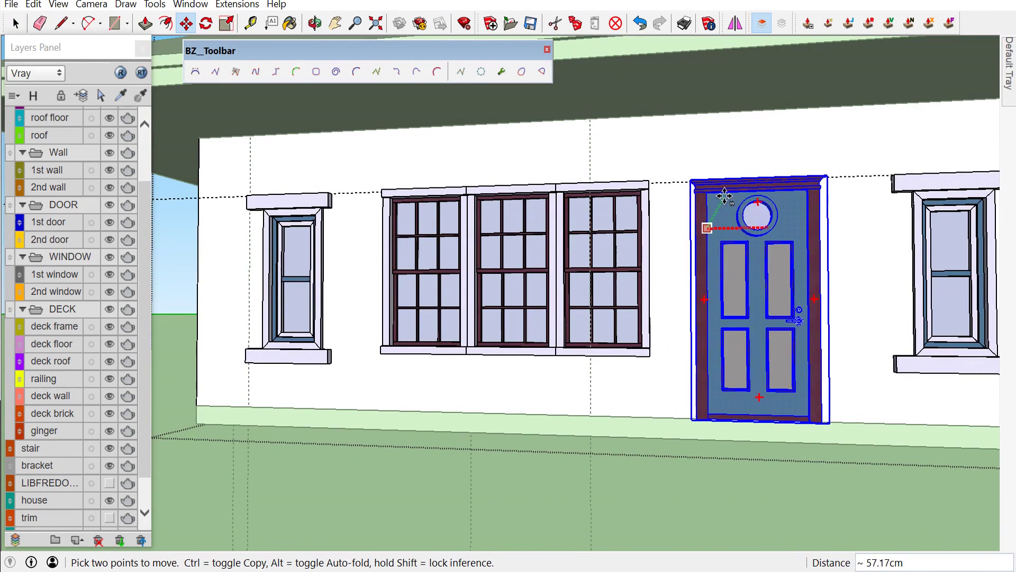
left_click(730, 200)
scroll(741, 217, "down", 3)
scroll(762, 225, "up", 1)
scroll(856, 359, "down", 2)
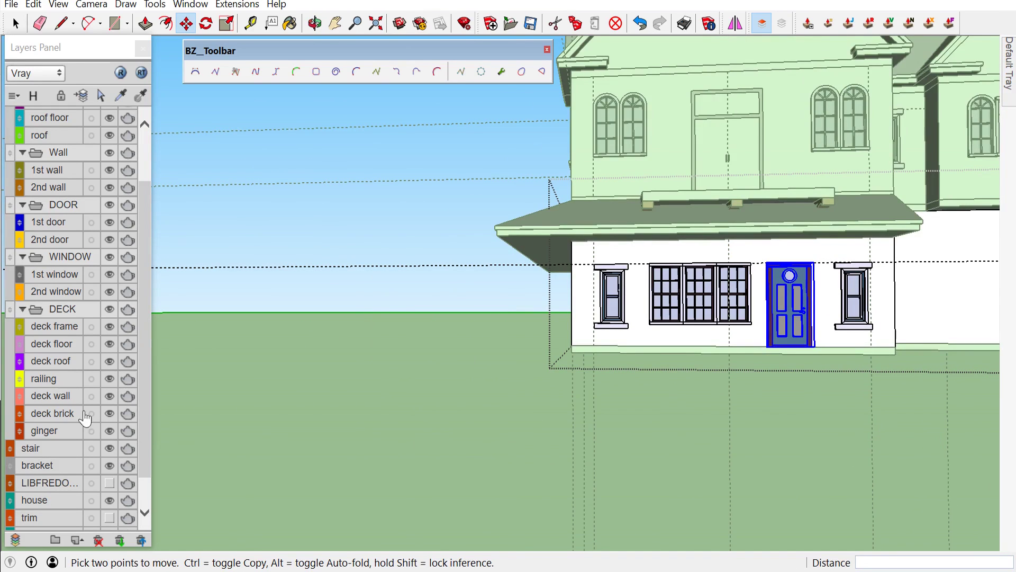
Turn on the trim layer and leave the door's group editing
left_click(110, 518)
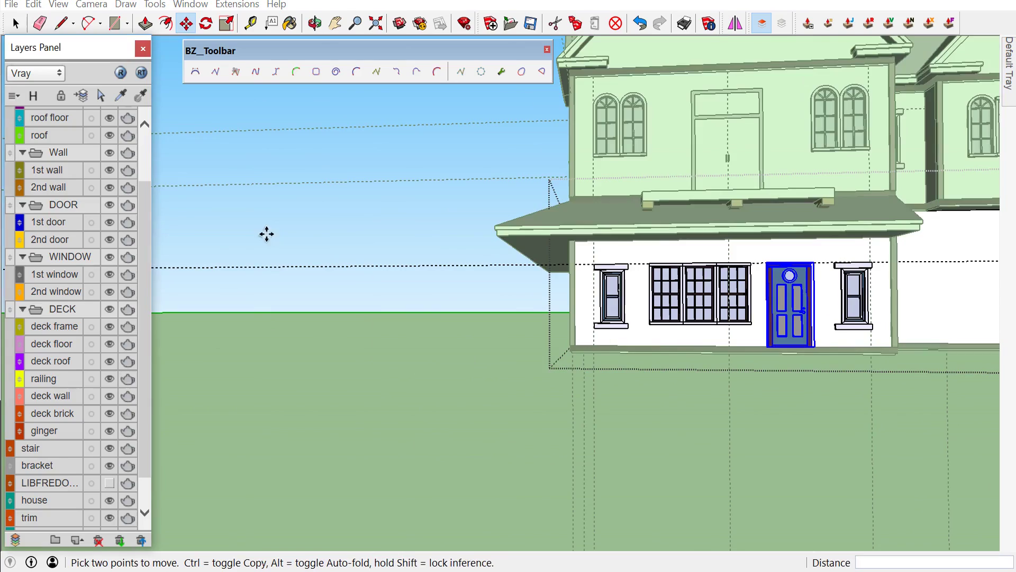
left_click(273, 269)
scroll(822, 352, "up", 4)
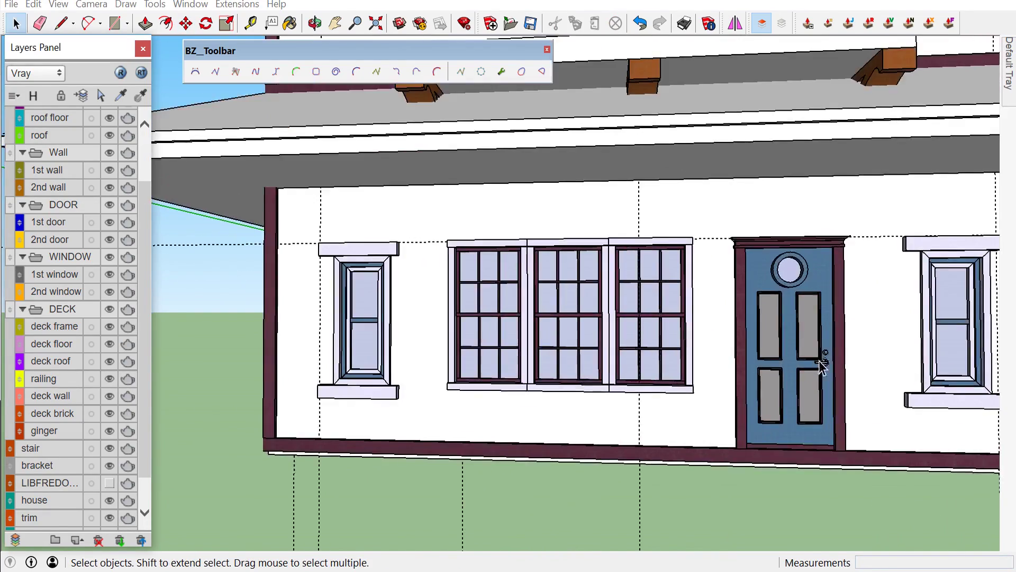
scroll(685, 242, "down", 3)
scroll(689, 239, "up", 2)
scroll(694, 265, "down", 2)
scroll(697, 287, "up", 1)
scroll(696, 288, "down", 1)
scroll(697, 288, "up", 1)
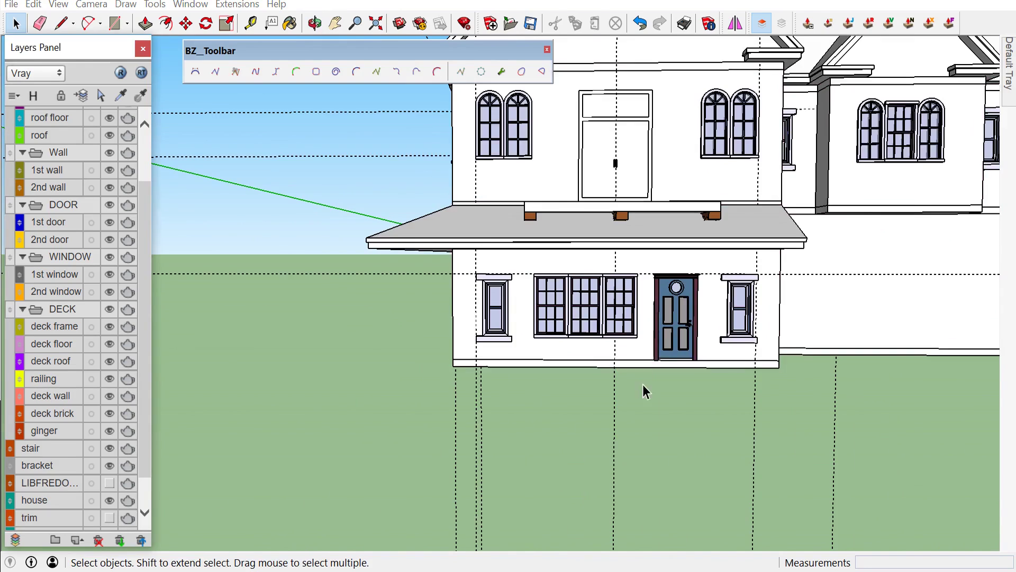
scroll(773, 287, "up", 3)
middle_click_drag(773, 288, 500, 188)
Commit the guide line at an offset of 6
scroll(513, 207, "up", 3)
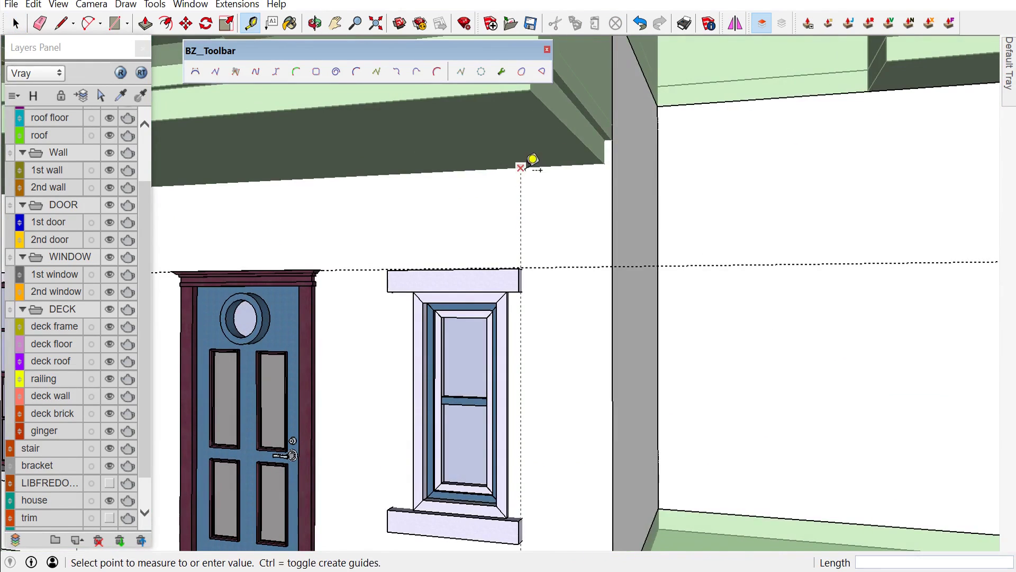
scroll(529, 253, "up", 2)
scroll(532, 253, "up", 1)
scroll(527, 259, "up", 1)
scroll(523, 261, "up", 1)
scroll(524, 260, "down", 5)
scroll(709, 238, "up", 3)
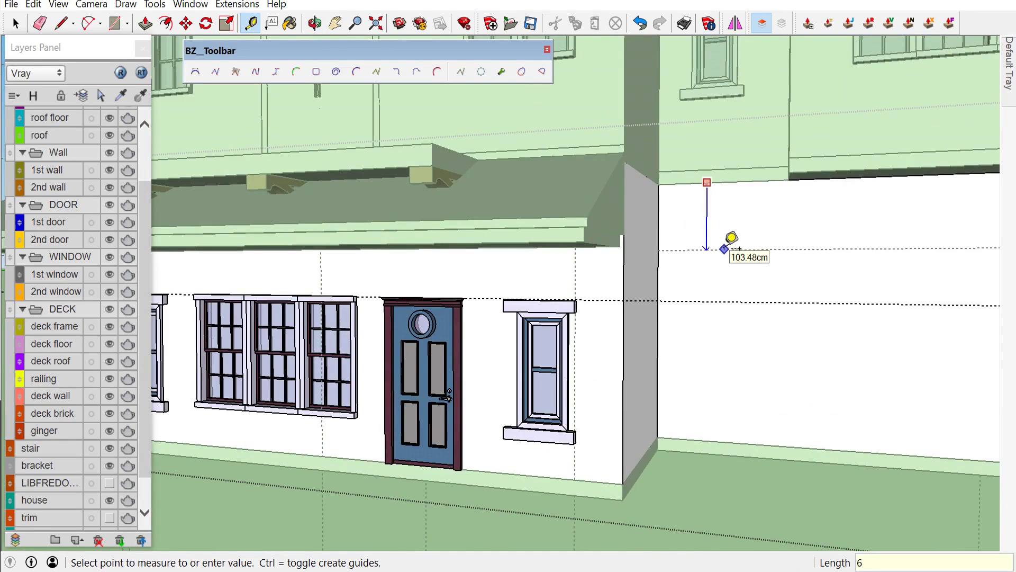
key("Return")
Place a window1 component on the right wall
scroll(732, 238, "down", 1)
scroll(613, 268, "down", 2)
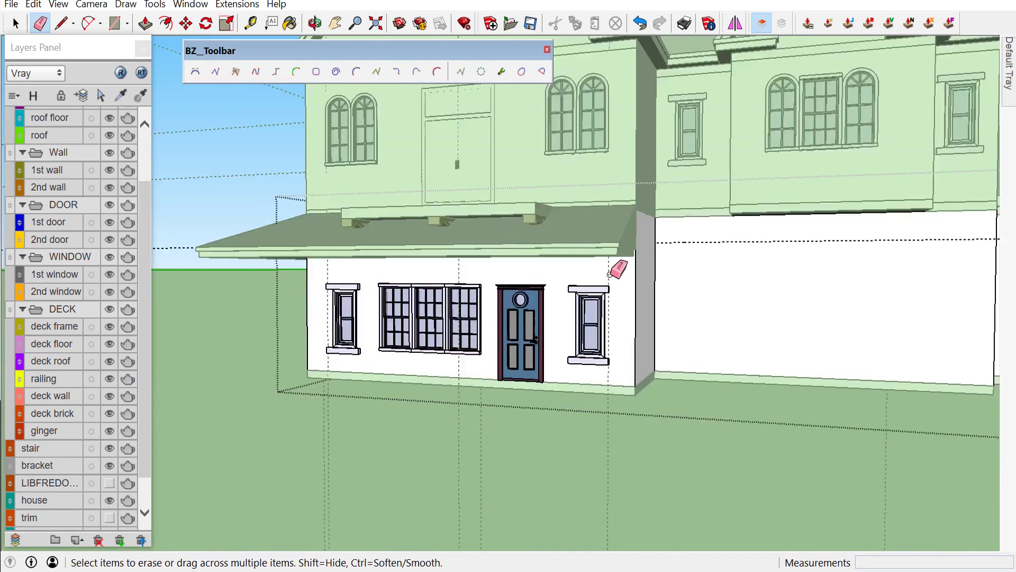
scroll(767, 221, "down", 2)
scroll(790, 218, "up", 1)
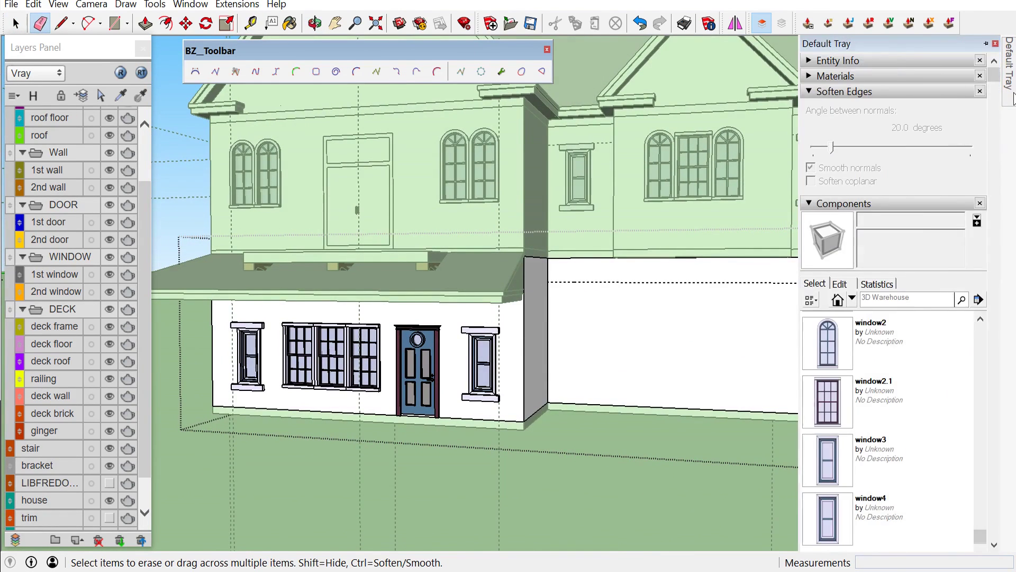
scroll(850, 409, "down", 3)
left_click(847, 418)
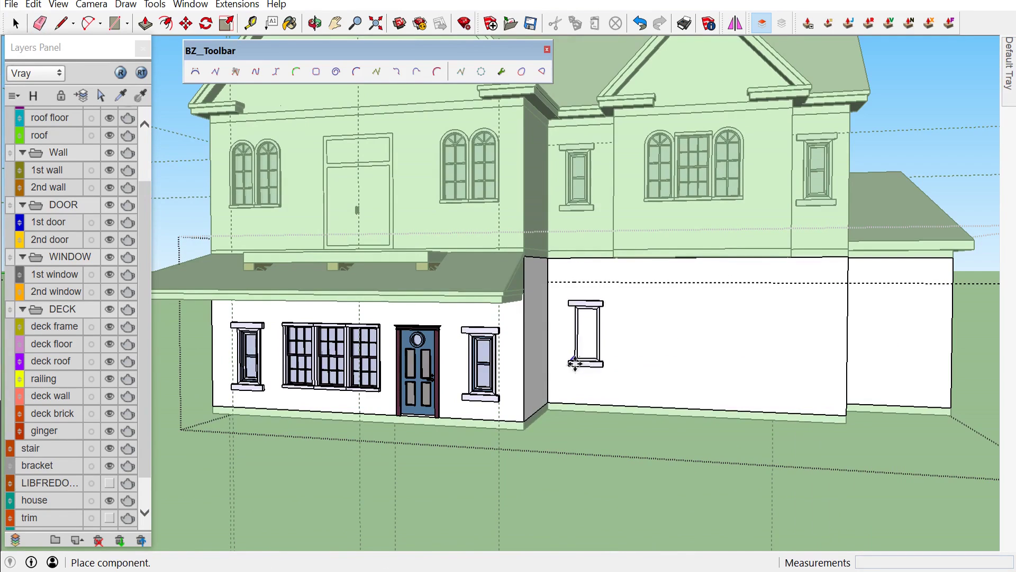
left_click(575, 351)
Orbit around the house front and select the lower window and the upper-wall small window
scroll(572, 307, "up", 2)
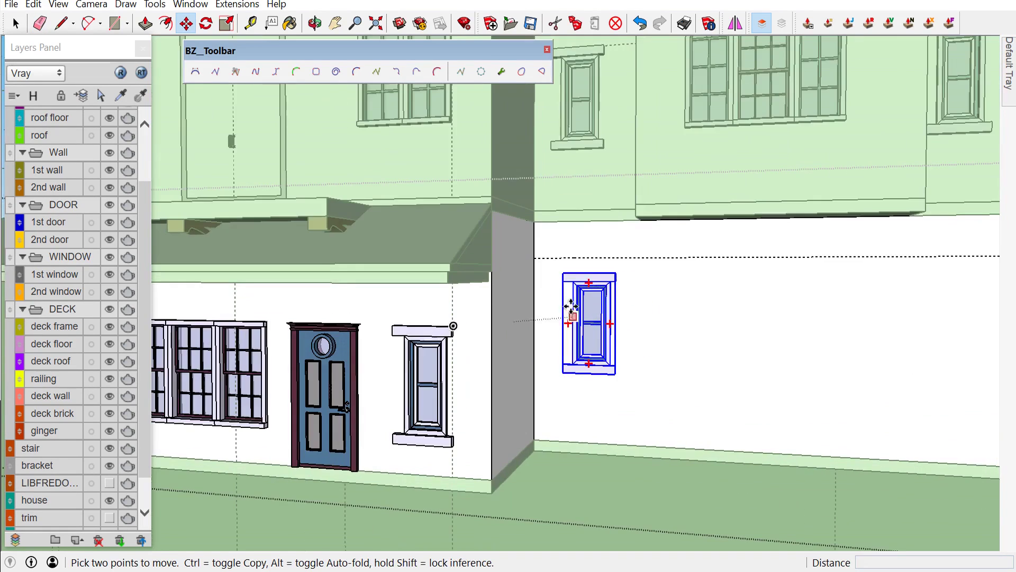
scroll(583, 270, "down", 3)
scroll(585, 288, "down", 2)
mouse_move(590, 272)
middle_mouse_down()
mouse_move(651, 275)
mouse_move(613, 195)
middle_mouse_up()
scroll(646, 279, "down", 2)
scroll(662, 270, "down", 2)
key("space")
left_click(660, 265)
scroll(660, 265, "up", 4)
scroll(622, 309, "up", 2)
left_click(623, 318)
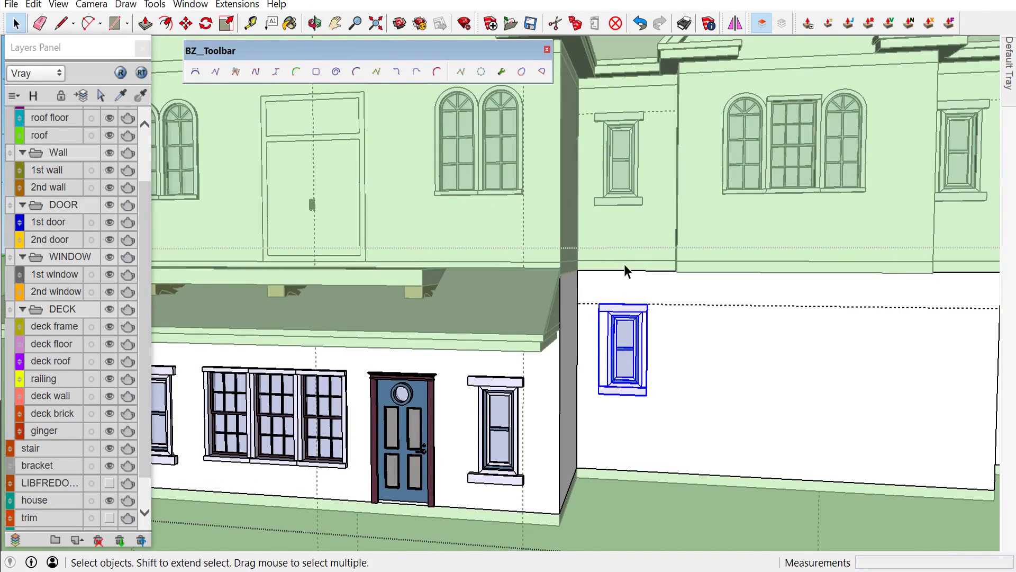
double_click(622, 122)
left_click(625, 119)
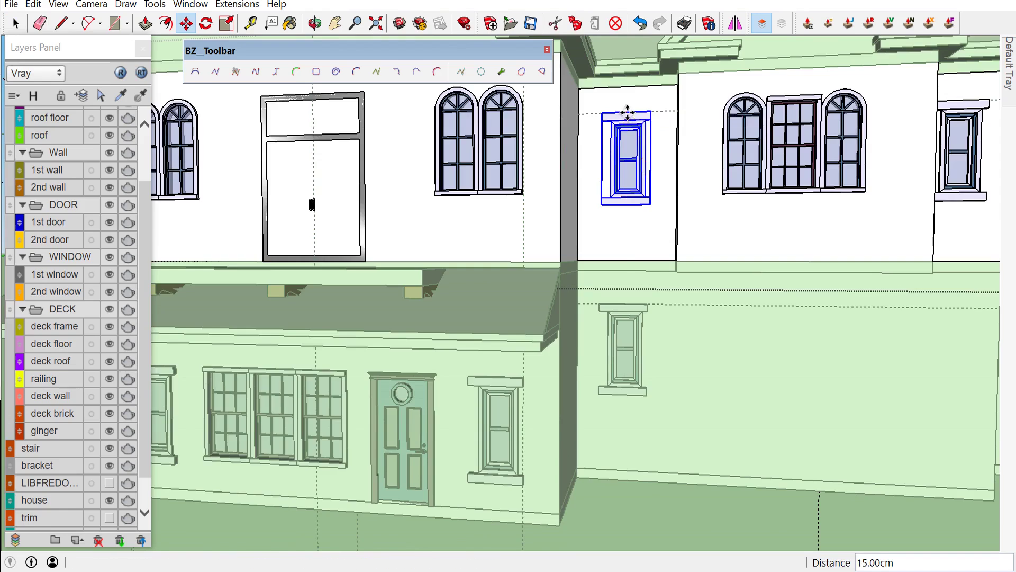
key("space")
Mirror a copy of the lower-wall window onto the right wall
scroll(555, 438, "down", 5)
middle_click_drag(555, 438, 594, 356)
scroll(637, 234, "up", 5)
left_click(637, 233)
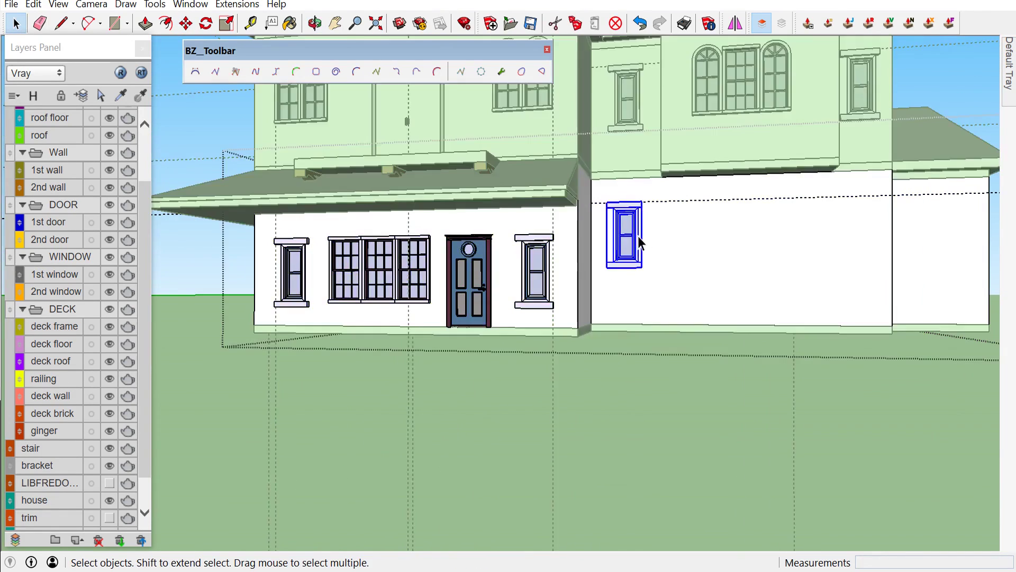
scroll(637, 236, "down", 4)
scroll(733, 188, "up", 2)
left_click(735, 24)
left_click(730, 318)
mouse_move(751, 209)
middle_mouse_down()
mouse_move(730, 177)
mouse_move(732, 186)
mouse_move(639, 217)
mouse_move(522, 220)
middle_mouse_up()
Move both small windows down onto the sill line guide
scroll(508, 226, "up", 3)
scroll(386, 456, "up", 2)
mouse_move(386, 456)
middle_mouse_down()
mouse_move(346, 423)
mouse_move(614, 346)
middle_mouse_up()
key("t")
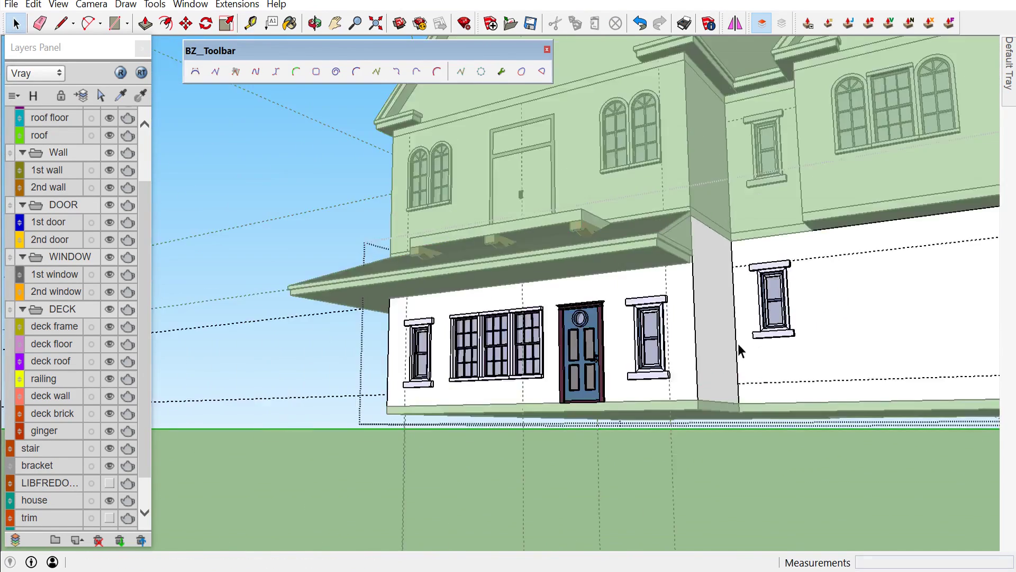
key("space")
left_click(890, 355)
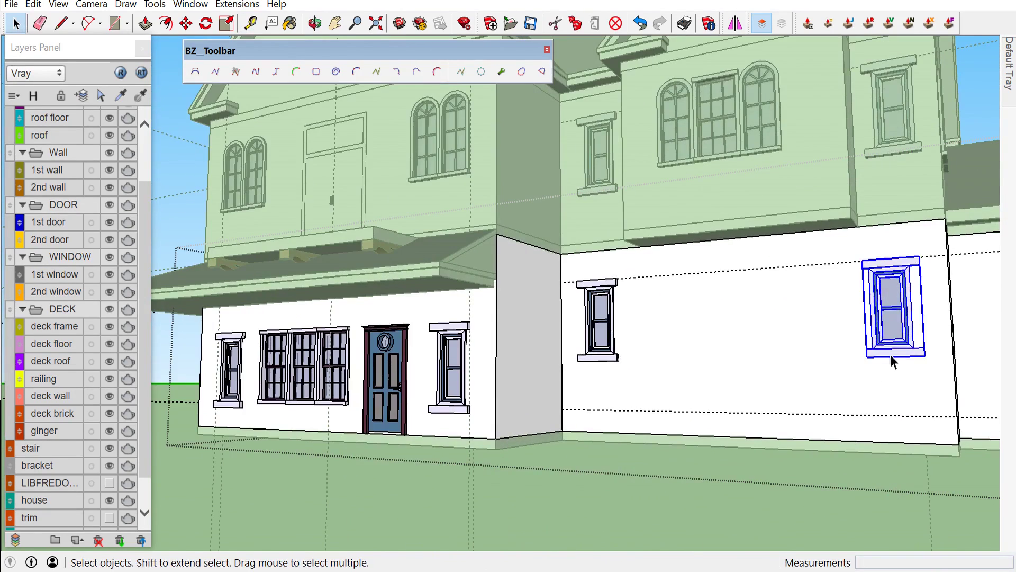
key("m")
left_click(926, 351)
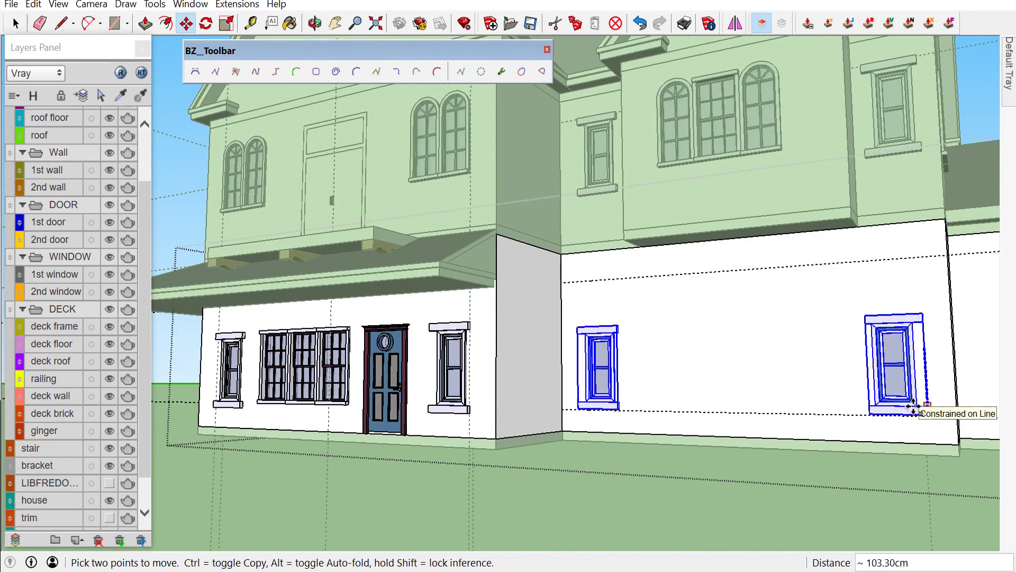
left_click(915, 408)
scroll(658, 340, "down", 3)
key("space")
Place a window2.1 sash window and copy it directly beside the first
left_click(826, 360)
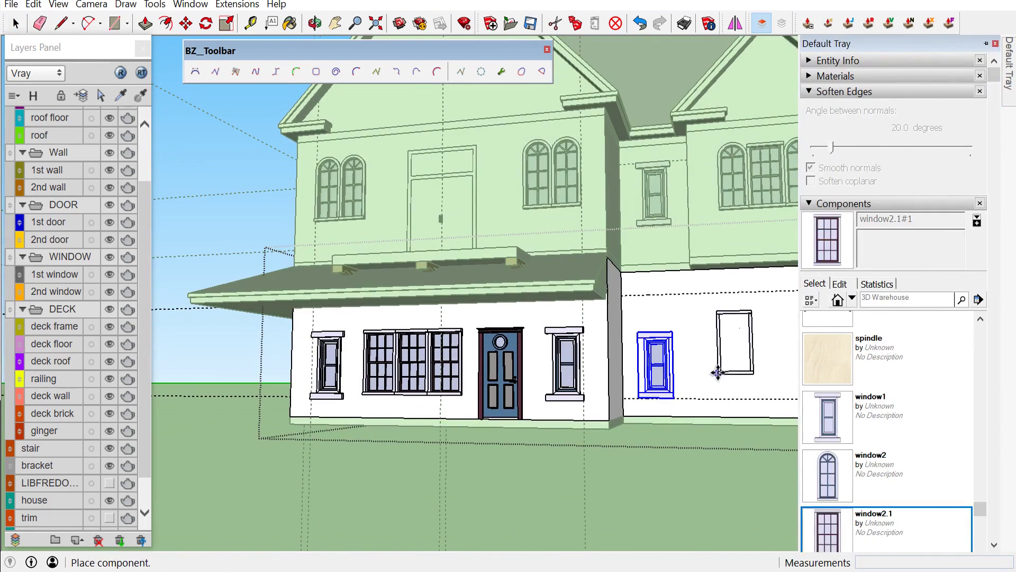
left_click(717, 396)
scroll(712, 397, "up", 3)
left_click(701, 399)
key("ctrl")
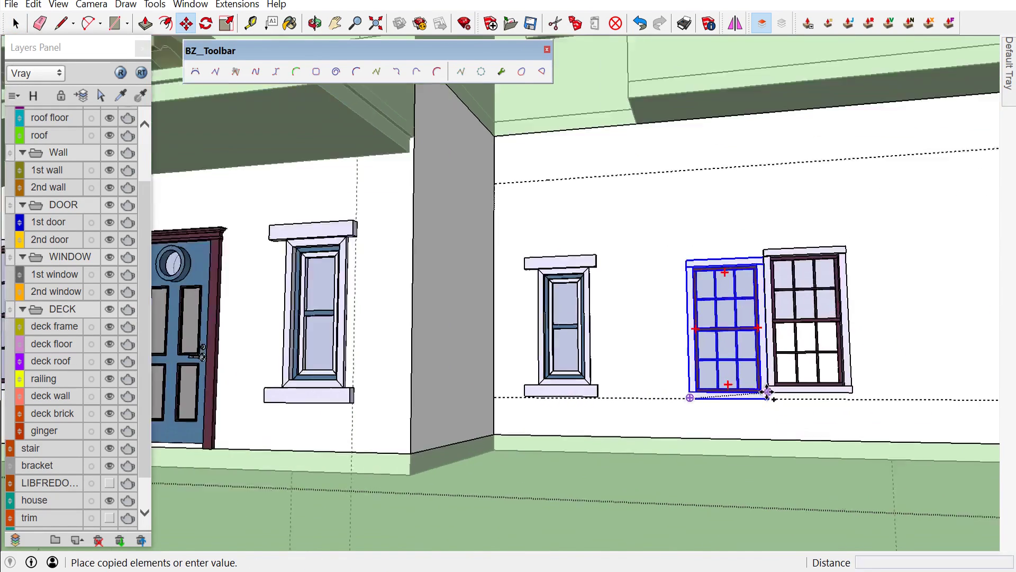
scroll(771, 403, "up", 3)
left_click(771, 402)
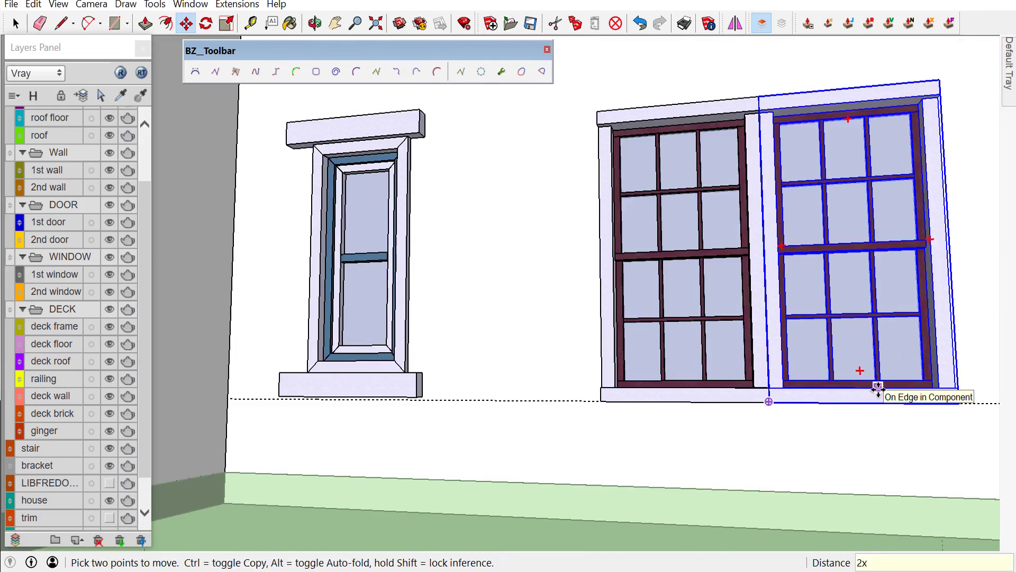
key("space")
scroll(847, 360, "down", 5)
Measure the sill height above the wall base from an oblique view
middle_click_drag(834, 323, 520, 487)
scroll(540, 479, "up", 3)
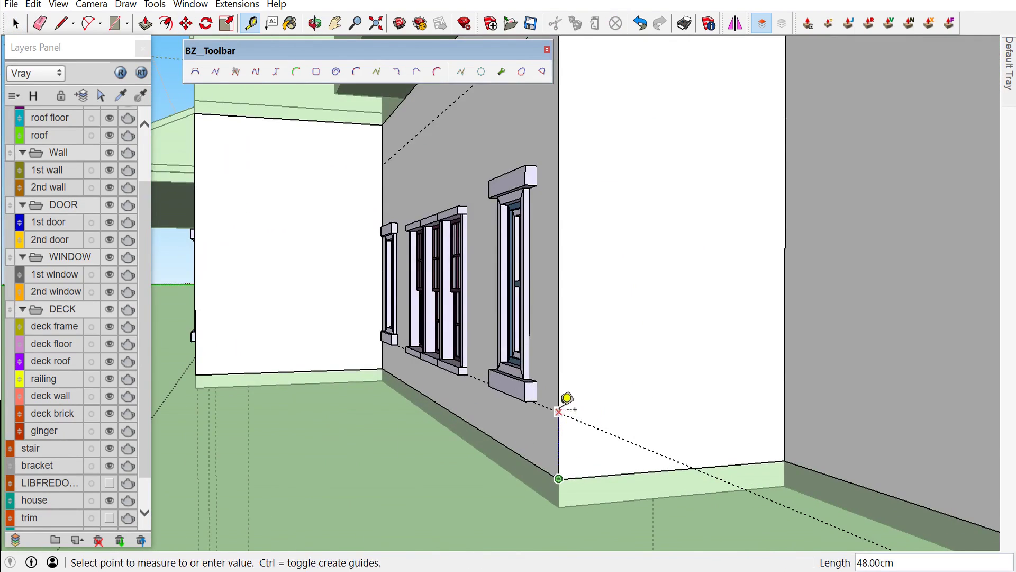
middle_click_drag(567, 398, 423, 458)
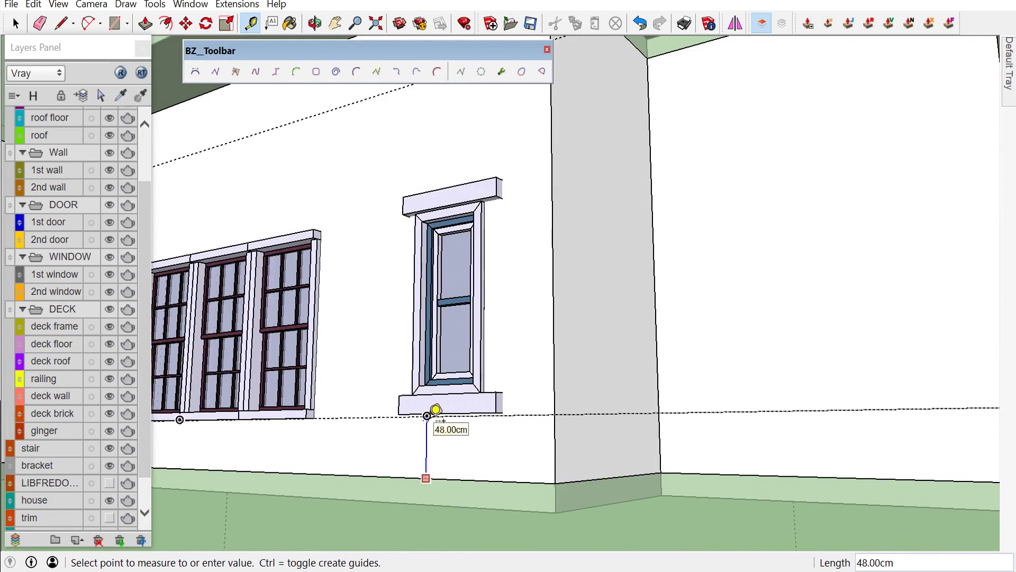
key("space")
scroll(601, 483, "down", 5)
Place a window1 small window on the side wall
mouse_move(593, 386)
middle_mouse_down()
mouse_move(589, 422)
mouse_move(465, 447)
middle_mouse_up()
key("space")
left_click(835, 421)
left_click(452, 339)
scroll(425, 334, "down", 3)
mouse_move(425, 334)
middle_mouse_down()
mouse_move(431, 363)
mouse_move(345, 385)
mouse_move(466, 361)
middle_mouse_up()
Cancel mirroring, select the small lower window and dismiss its context menu
scroll(467, 361, "down", 1)
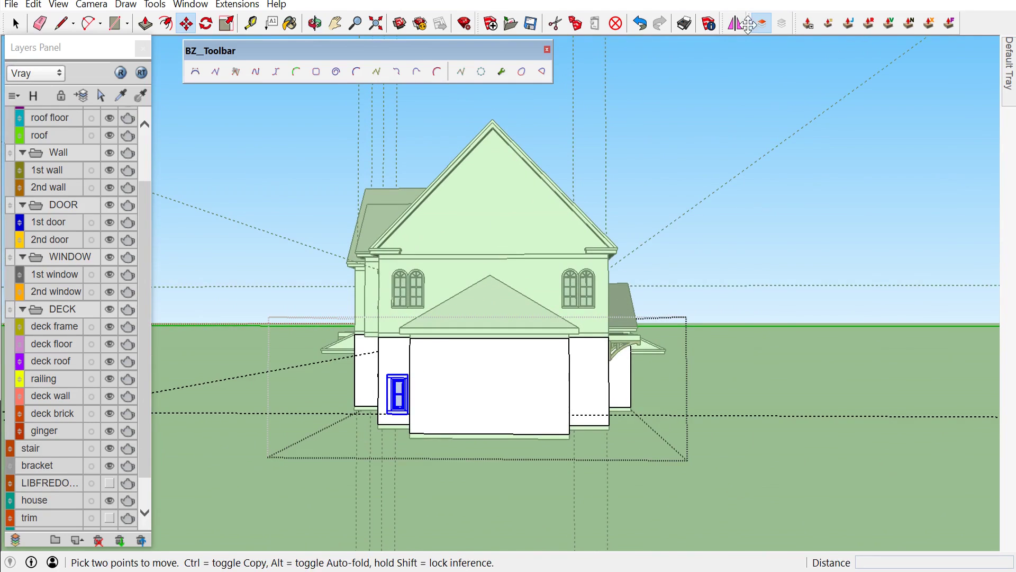
scroll(494, 123, "up", 2)
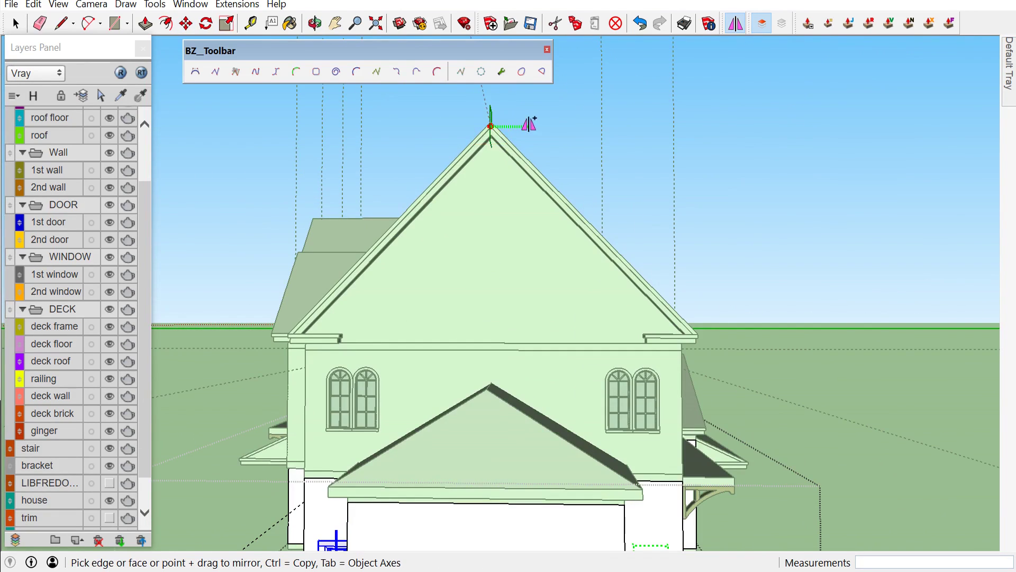
key("space")
scroll(707, 219, "down", 2)
scroll(621, 354, "up", 2)
scroll(469, 531, "up", 2)
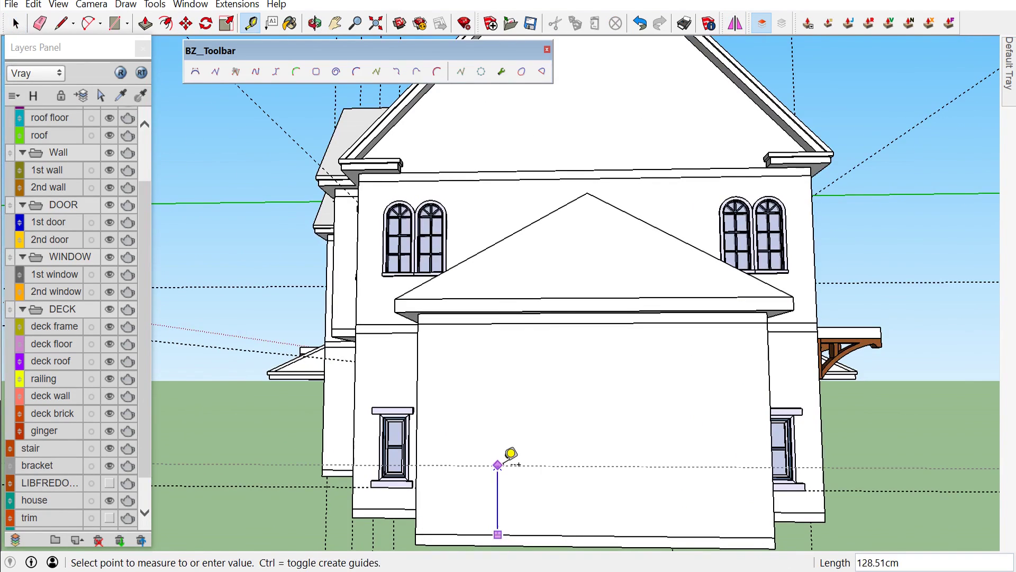
key("space")
scroll(428, 412, "up", 5)
left_click(428, 412)
right_click(429, 412)
key("Escape")
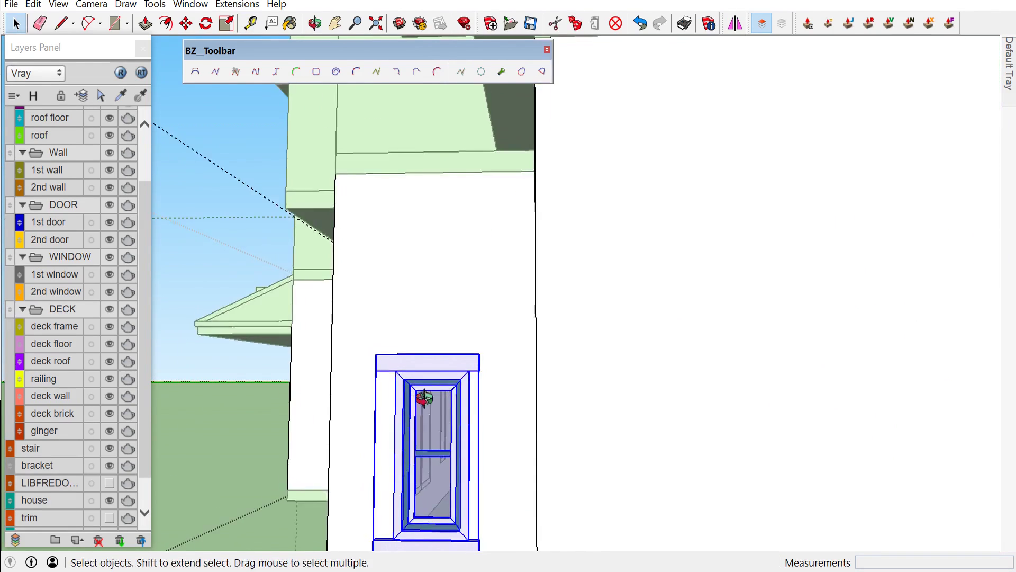
scroll(433, 450, "up", 2)
Place a window2.1 sash window on the gable-end wall and array copies with 2x
left_click(637, 23)
scroll(598, 382, "down", 5)
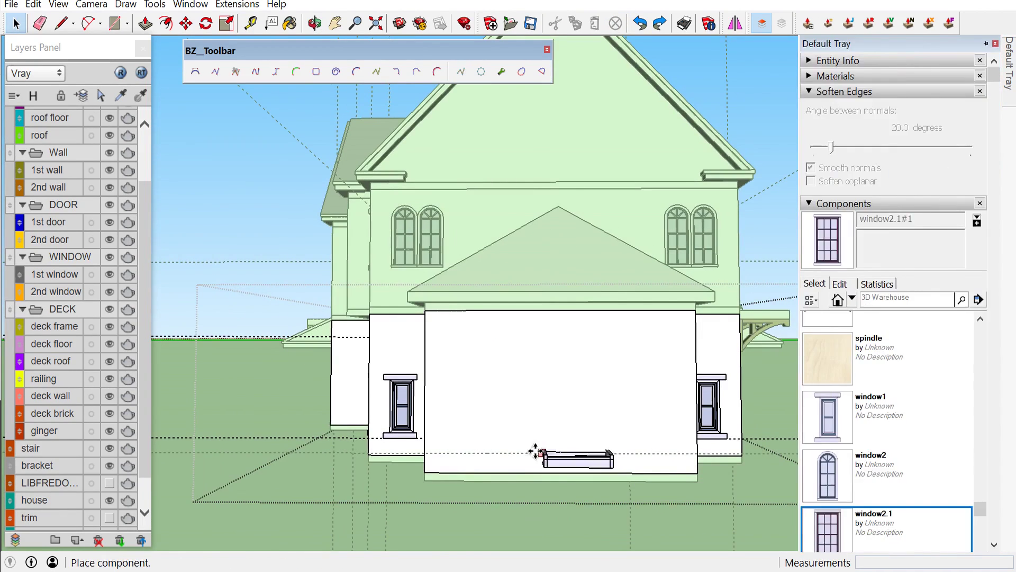
left_click(497, 446)
scroll(498, 446, "up", 2)
scroll(525, 444, "down", 2)
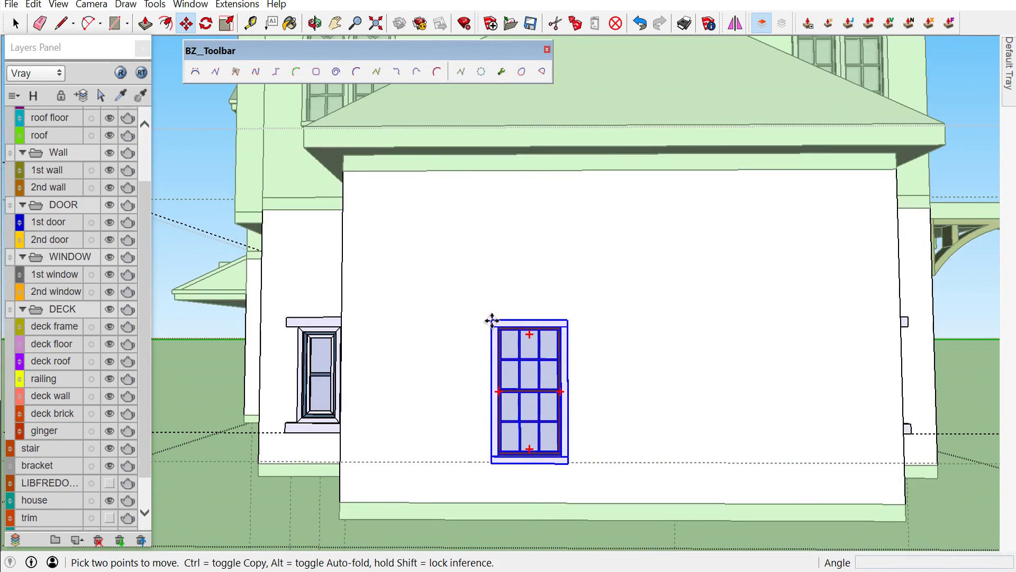
scroll(540, 319, "up", 2)
key("ctrl")
left_click(571, 320)
type("2x")
key("Return")
mouse_move(832, 284)
middle_mouse_down()
mouse_move(900, 275)
mouse_move(840, 337)
mouse_move(671, 336)
middle_mouse_up()
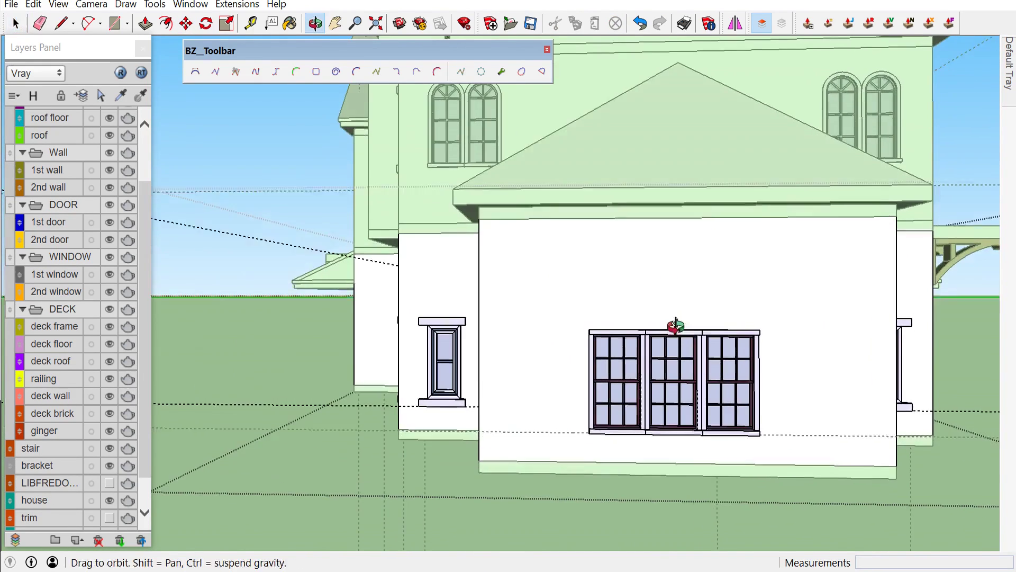
scroll(668, 332, "up", 3)
Shift the row of three sash windows 15cm along the wall
left_click(668, 332, "shift")
left_click(743, 322, "shift")
key("m")
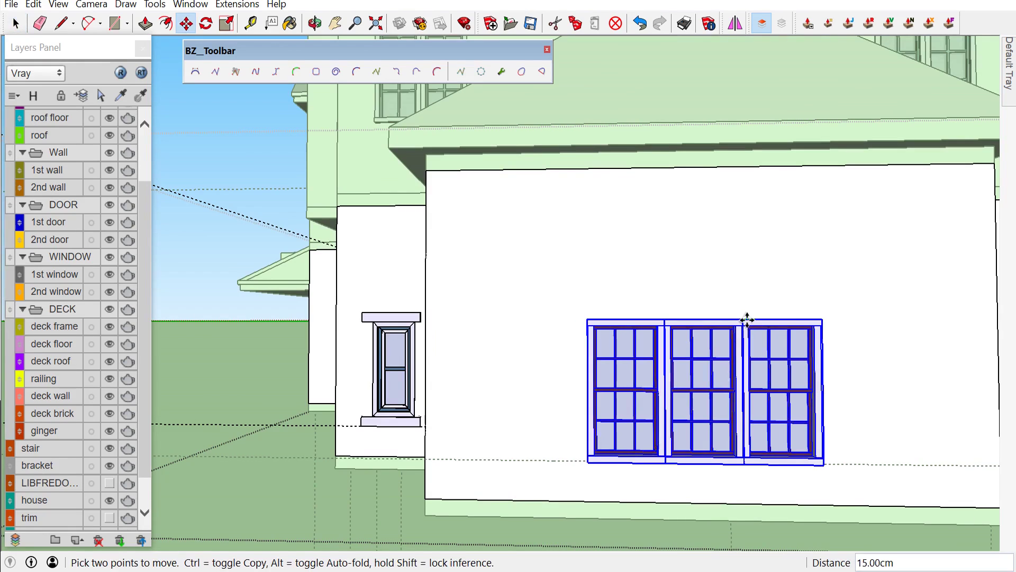
scroll(748, 319, "down", 1)
left_click(748, 319)
key("space")
scroll(748, 319, "down", 3)
middle_click_drag(688, 328, 504, 383)
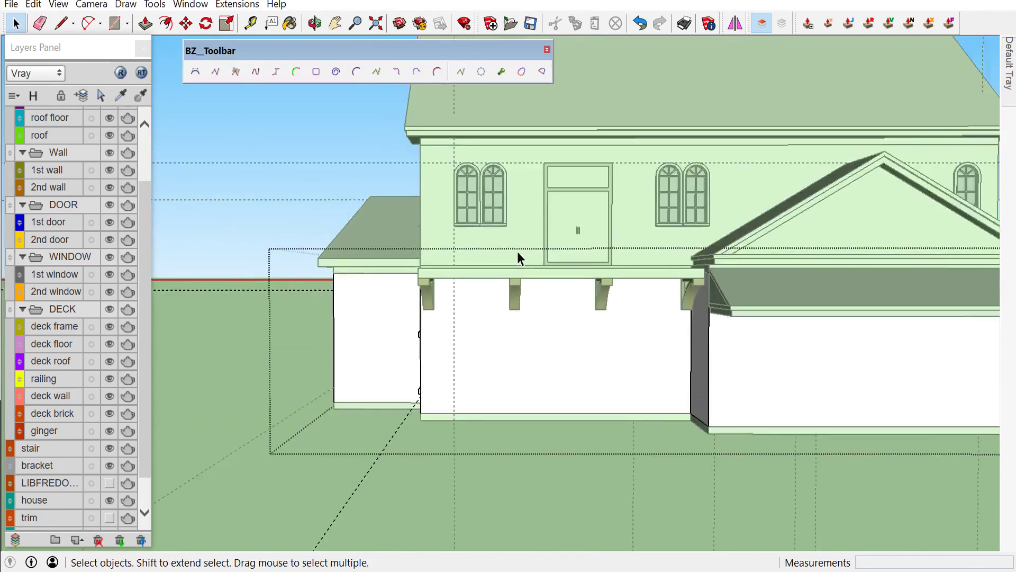
Add a Tape Measure guide 48 cm above the base of the bracketed wall
mouse_move(516, 252)
middle_mouse_down()
mouse_move(706, 243)
mouse_move(529, 447)
mouse_move(458, 461)
middle_mouse_up()
scroll(428, 459, "up", 2)
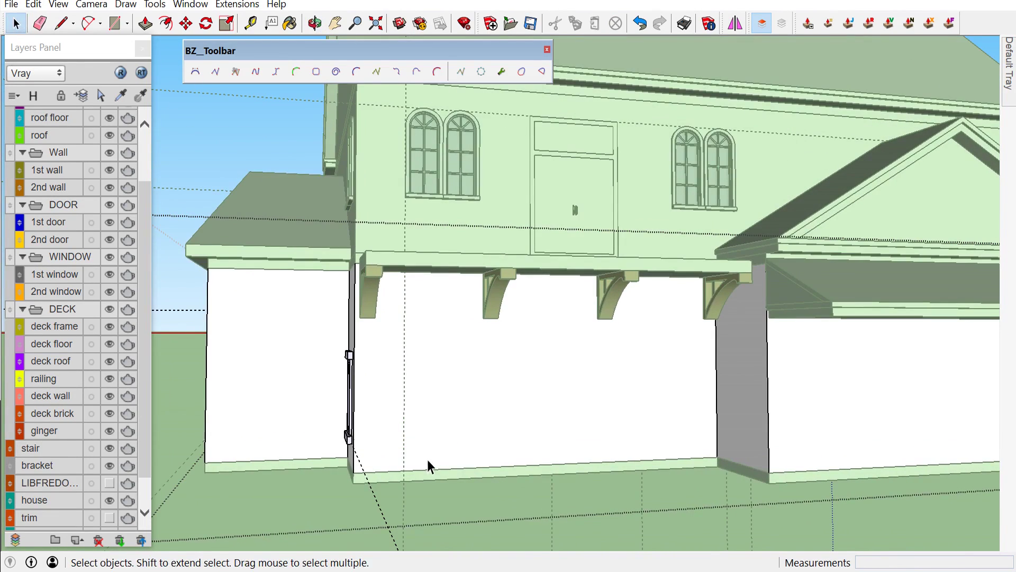
key("t")
left_click(432, 469)
type("48")
key("Return")
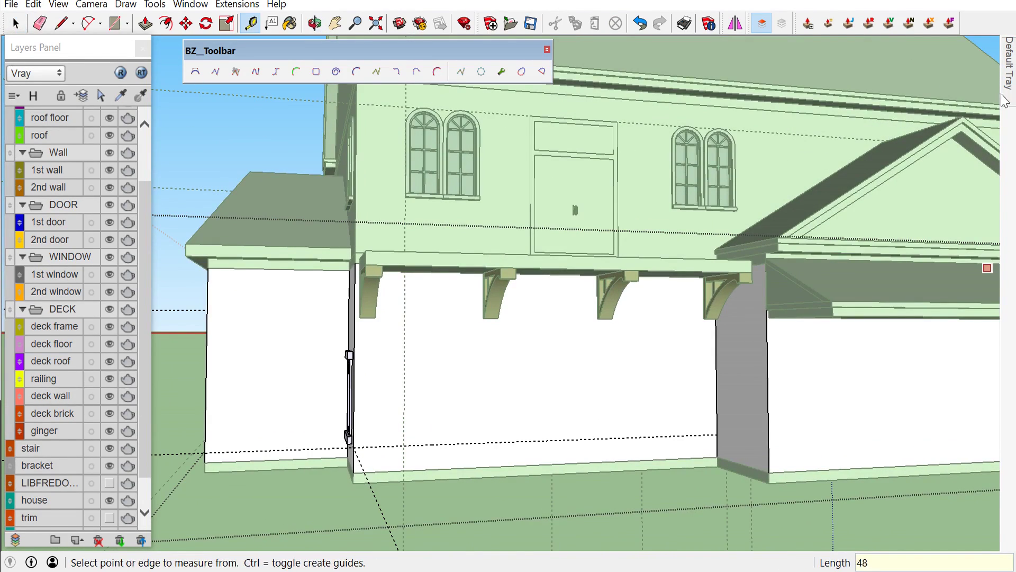
Place a window2.1 sash window on the bracketed wall and slide it onto the guide
left_click(1009, 125)
left_click(863, 465)
scroll(424, 448, "up", 3)
left_click(441, 447)
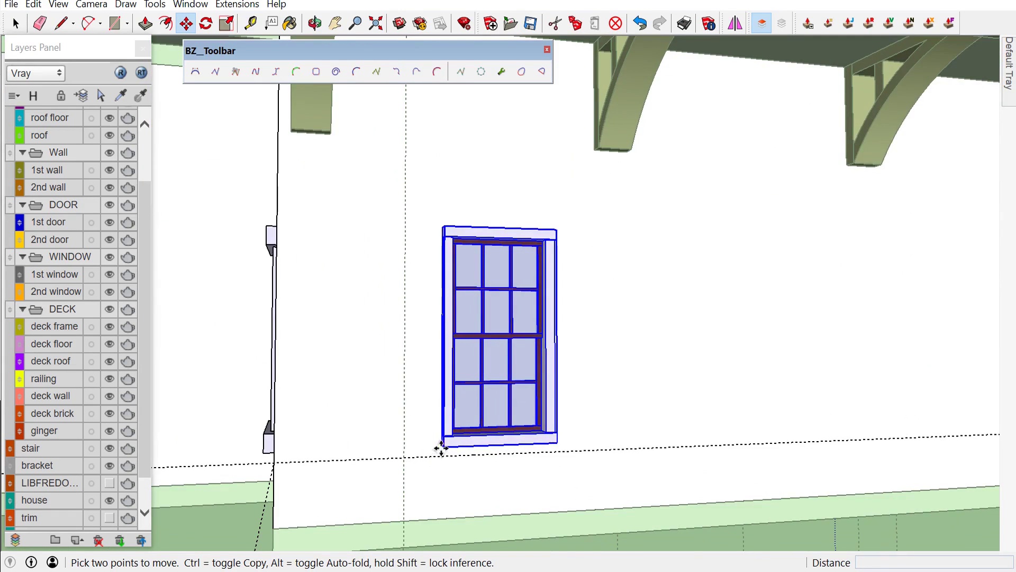
middle_click_drag(615, 454, 435, 453)
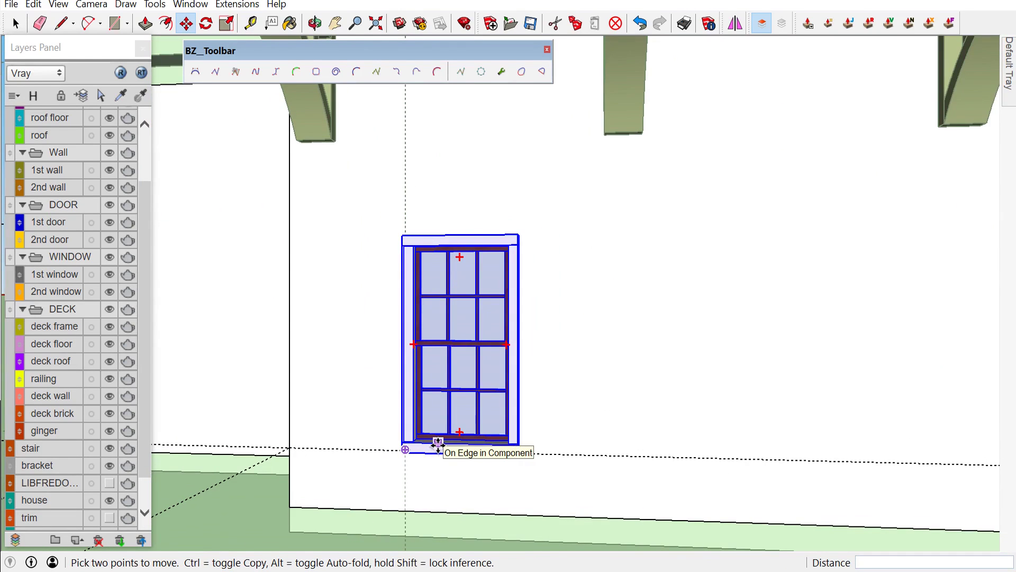
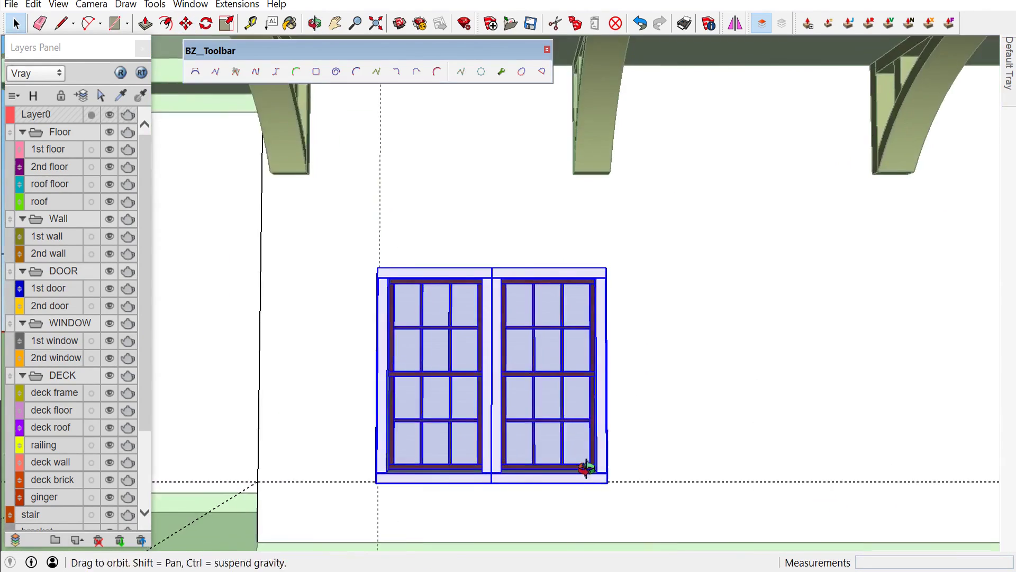
Copy the ground-floor window pair further along the side wall
middle_click_drag(579, 469, 369, 496)
left_click(374, 483)
key("ctrl")
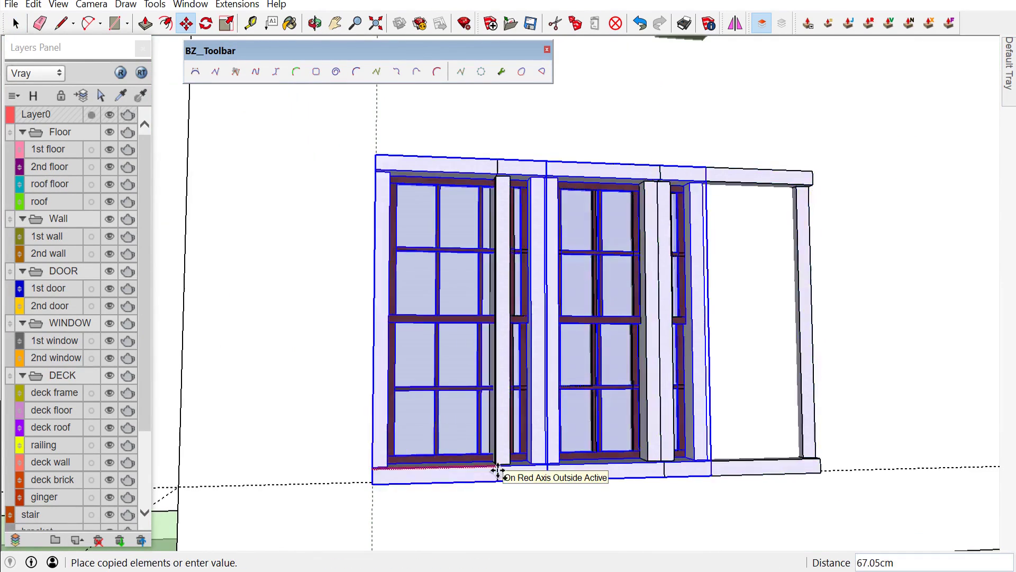
scroll(494, 466, "down", 5)
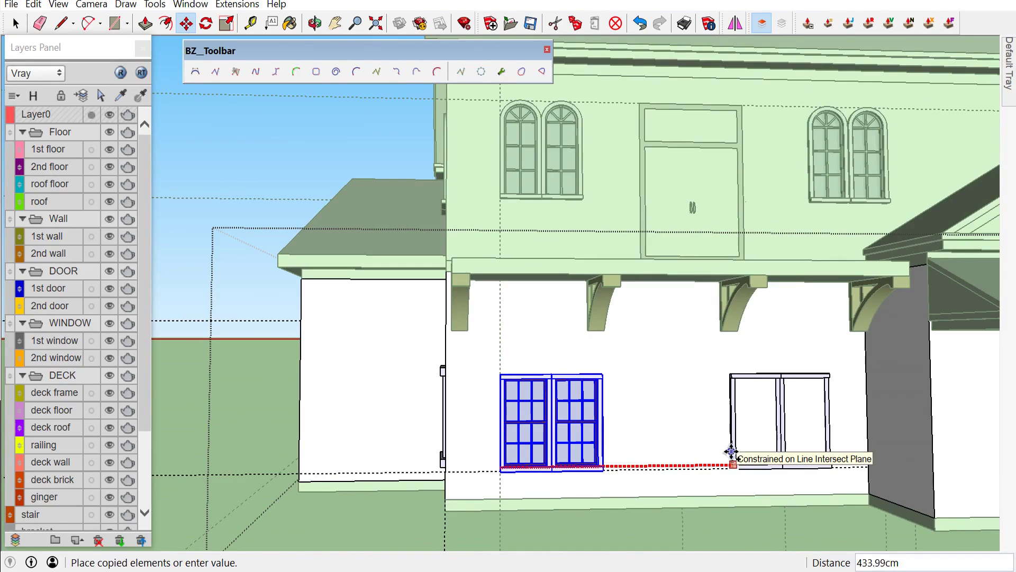
left_click(723, 457)
scroll(723, 456, "down", 5)
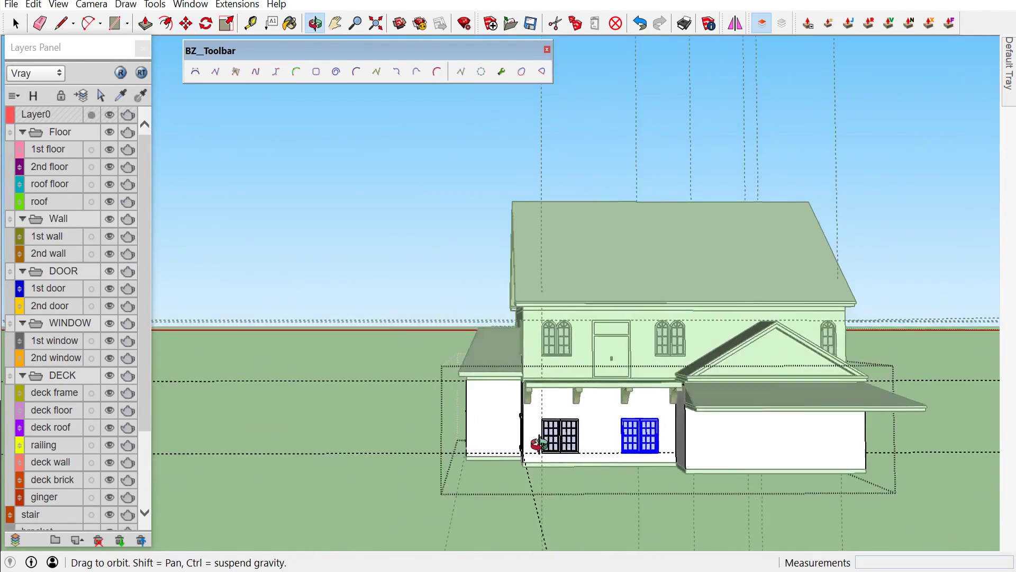
scroll(672, 461, "up", 2)
scroll(629, 470, "up", 3)
key("space")
scroll(771, 370, "down", 1)
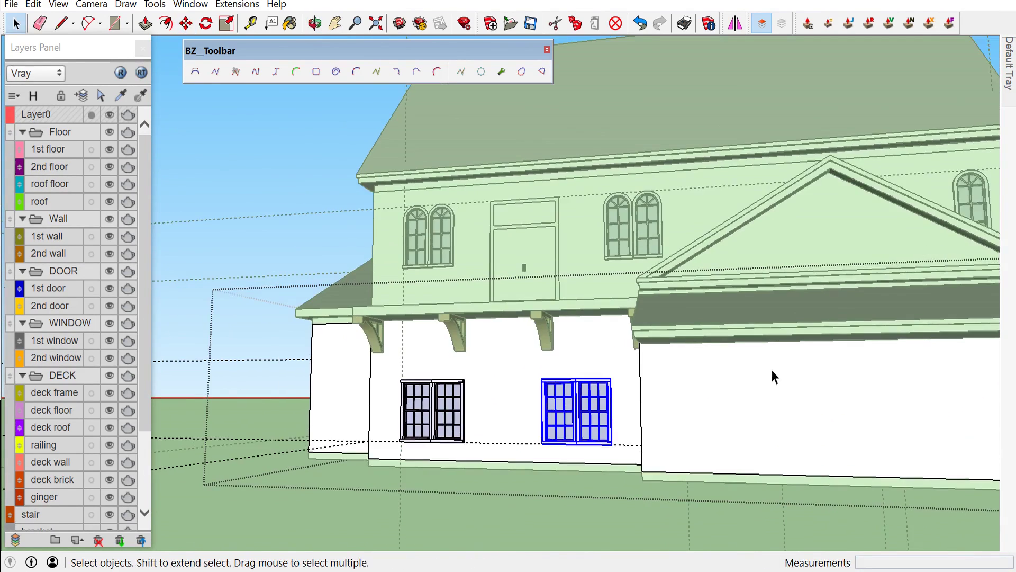
scroll(876, 454, "down", 1)
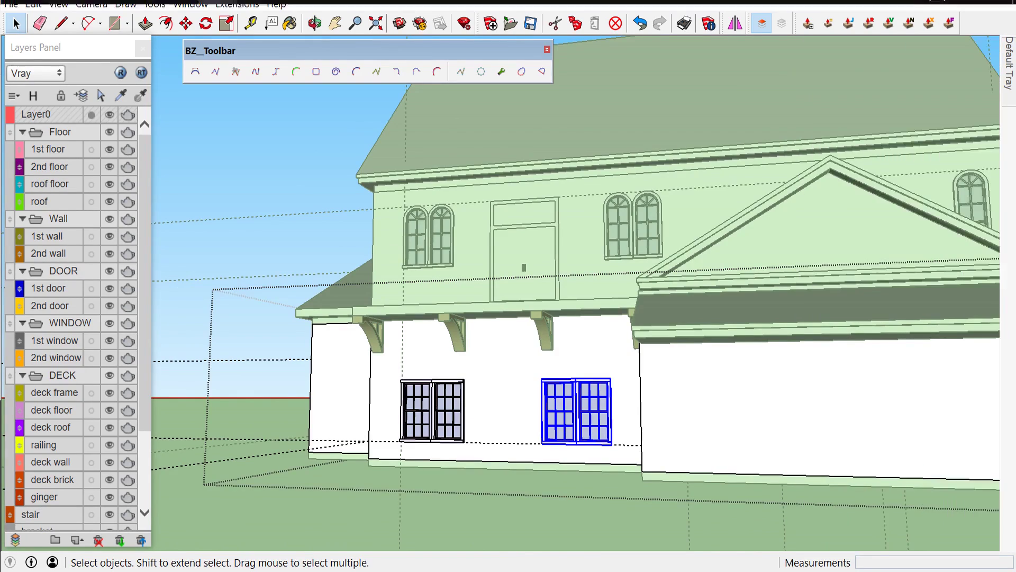
scroll(831, 418, "up", 5)
Place the door1 component on the front gabled wing wall
left_click(831, 412)
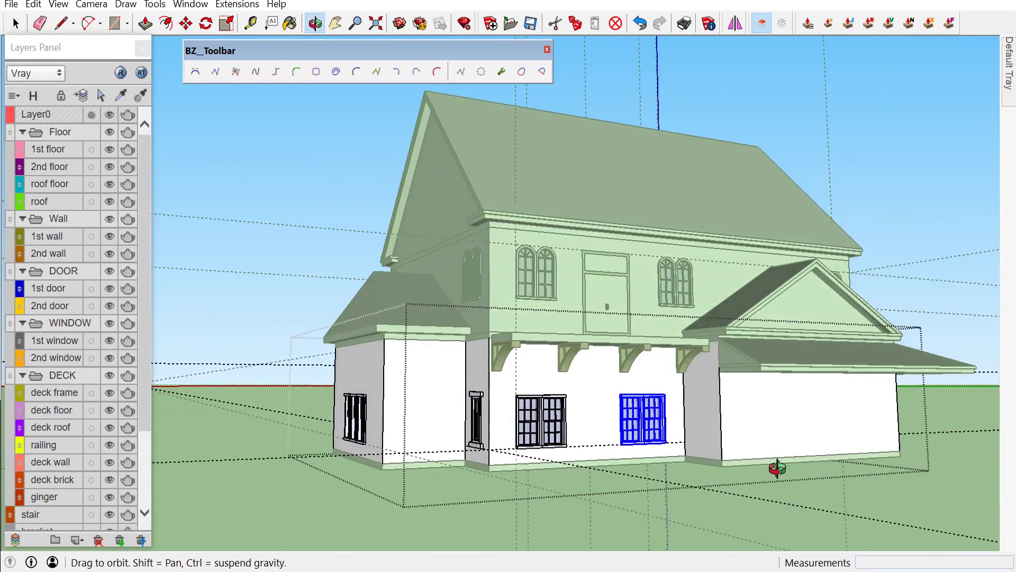
middle_click_drag(771, 464, 784, 466)
scroll(789, 466, "up", 2)
scroll(794, 466, "up", 2)
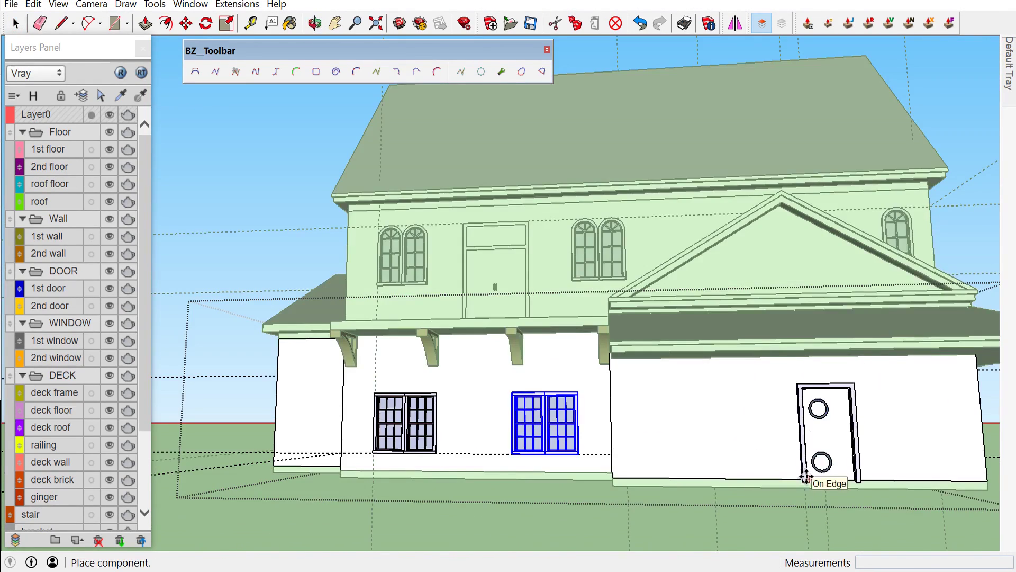
left_click(805, 478)
scroll(857, 513, "up", 3)
scroll(901, 509, "up", 3)
scroll(831, 478, "up", 2)
scroll(846, 506, "down", 1)
scroll(826, 514, "down", 1)
scroll(660, 467, "down", 2)
Place the window2.1 component beside the door on the front wing
key("space")
scroll(611, 481, "down", 5)
mouse_move(610, 481)
middle_mouse_down()
mouse_move(653, 442)
mouse_move(663, 383)
mouse_move(699, 378)
middle_mouse_up()
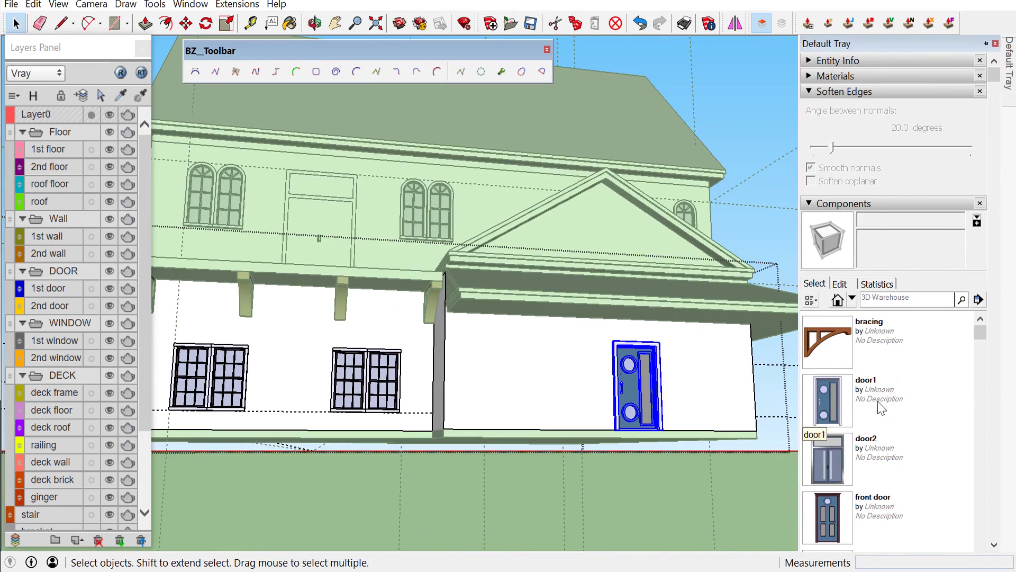
scroll(866, 430, "down", 5)
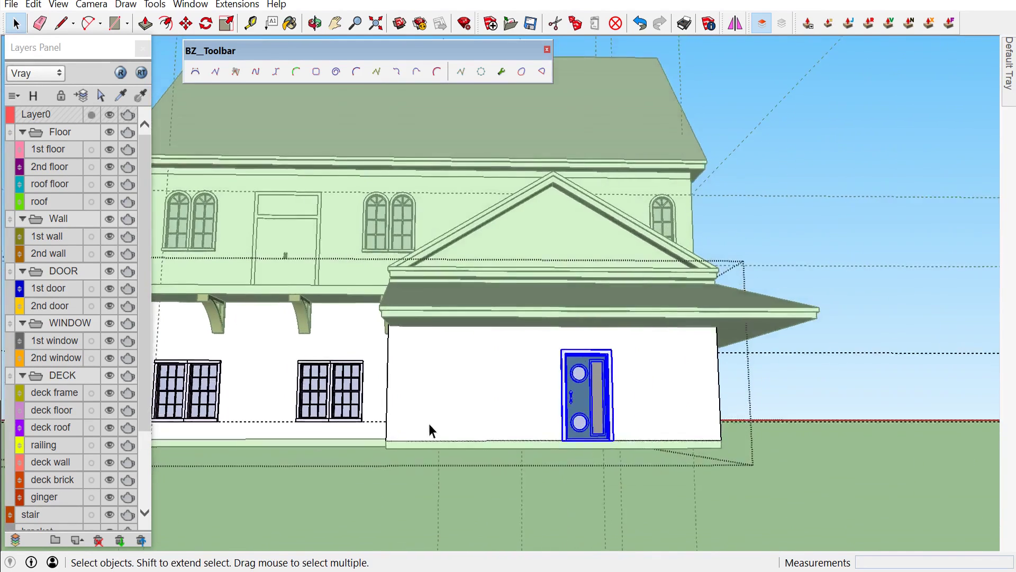
scroll(407, 370, "up", 2)
key("t")
mouse_move(1009, 71)
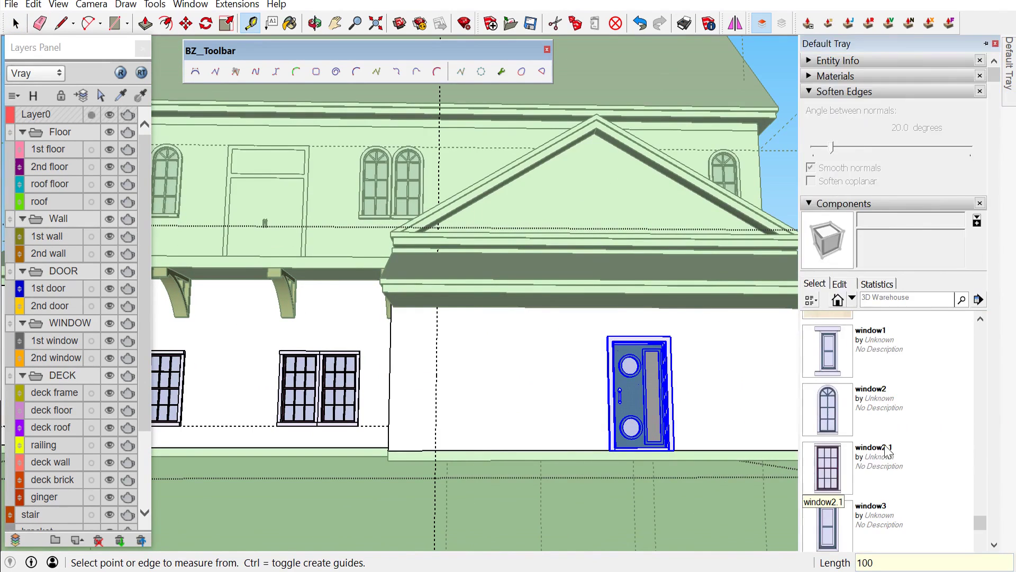
left_click(435, 423)
middle_click_drag(541, 390, 720, 390)
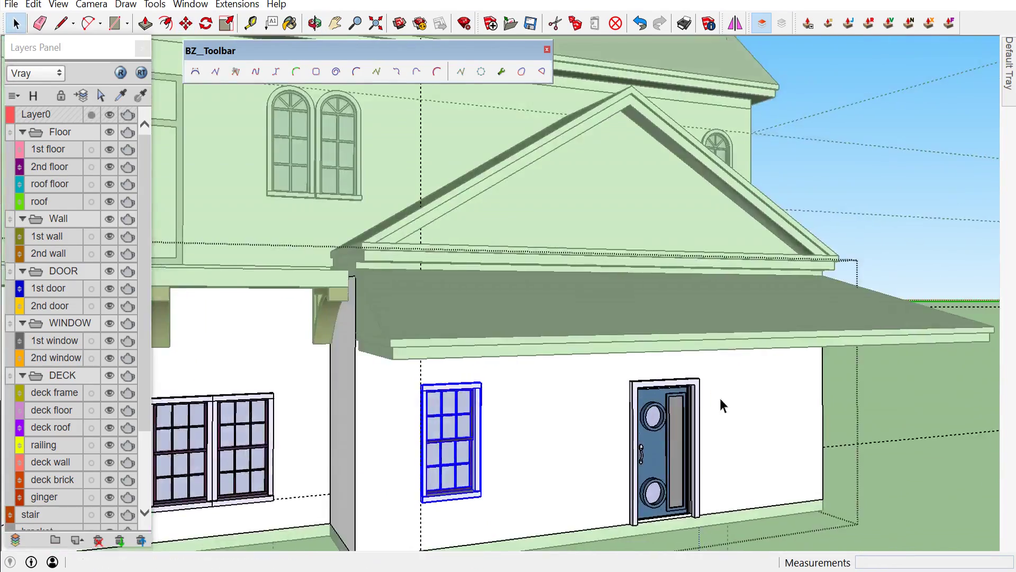
scroll(648, 370, "up", 5)
scroll(648, 371, "up", 1)
Copy window2.1 next to itself to form a double window
key("t")
scroll(432, 374, "down", 5)
scroll(375, 325, "up", 5)
scroll(352, 298, "up", 2)
key("m")
scroll(350, 316, "down", 5)
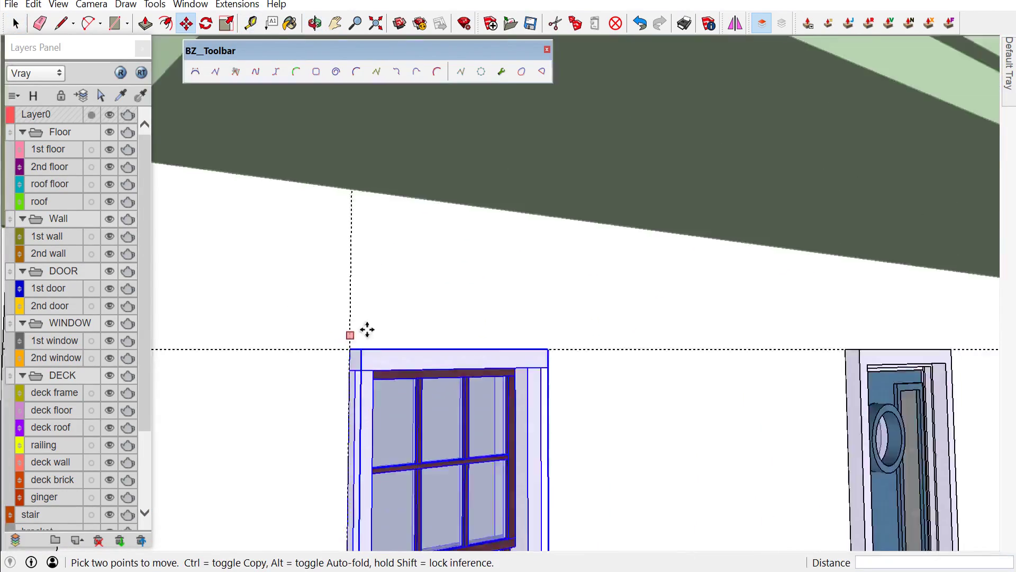
scroll(365, 332, "down", 2)
middle_click_drag(359, 357, 291, 341)
scroll(264, 343, "up", 3)
left_click(252, 353)
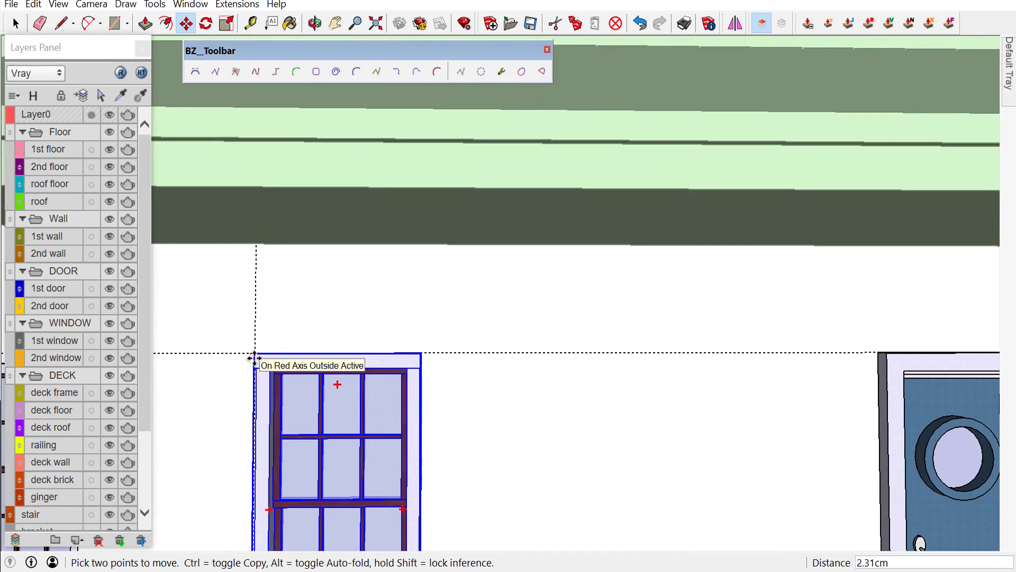
key("ctrl")
left_click(417, 353)
scroll(404, 351, "down", 5)
middle_click_drag(363, 345, 508, 317)
scroll(407, 100, "up", 2)
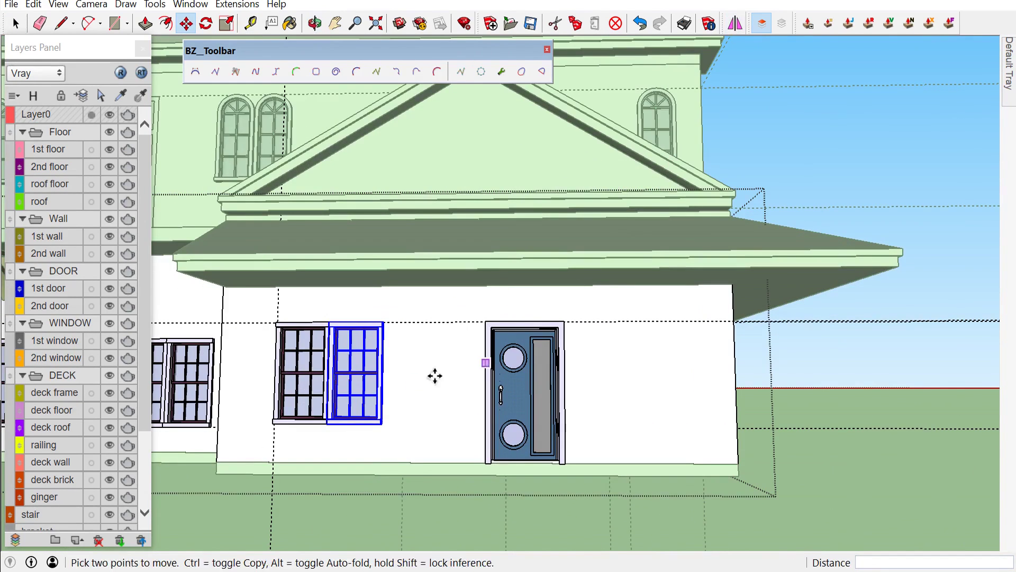
Mirror the double window to the right side of the door
key("space")
left_click(736, 23)
left_click_drag(476, 286, 497, 297)
key("space")
scroll(525, 392, "up", 3)
scroll(532, 392, "up", 2)
Move the door horizontally so it sits centred between the two double windows
key("m")
left_click(506, 441)
scroll(447, 444, "down", 1)
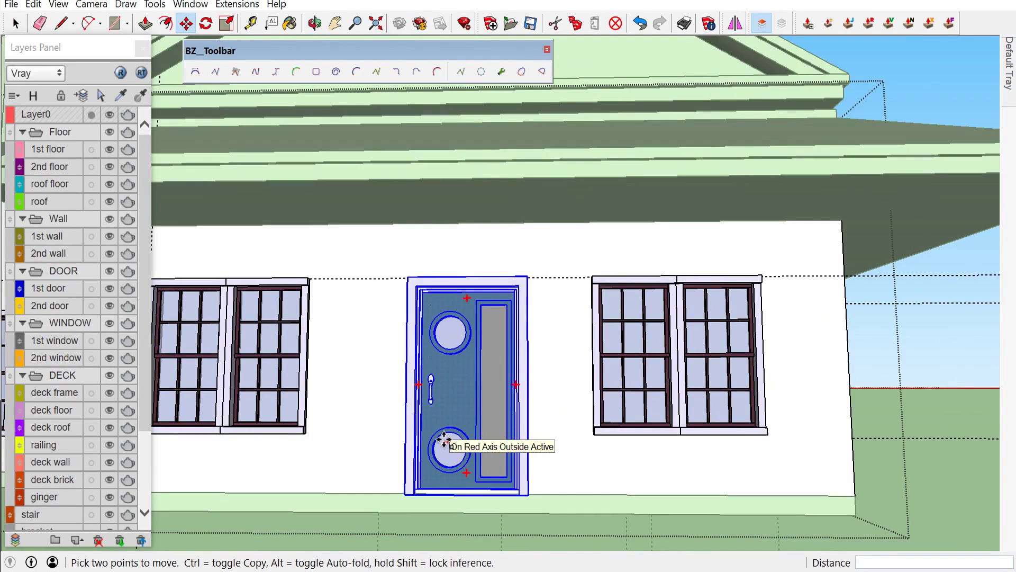
scroll(417, 438, "down", 1)
left_click(420, 379)
scroll(481, 426, "down", 3)
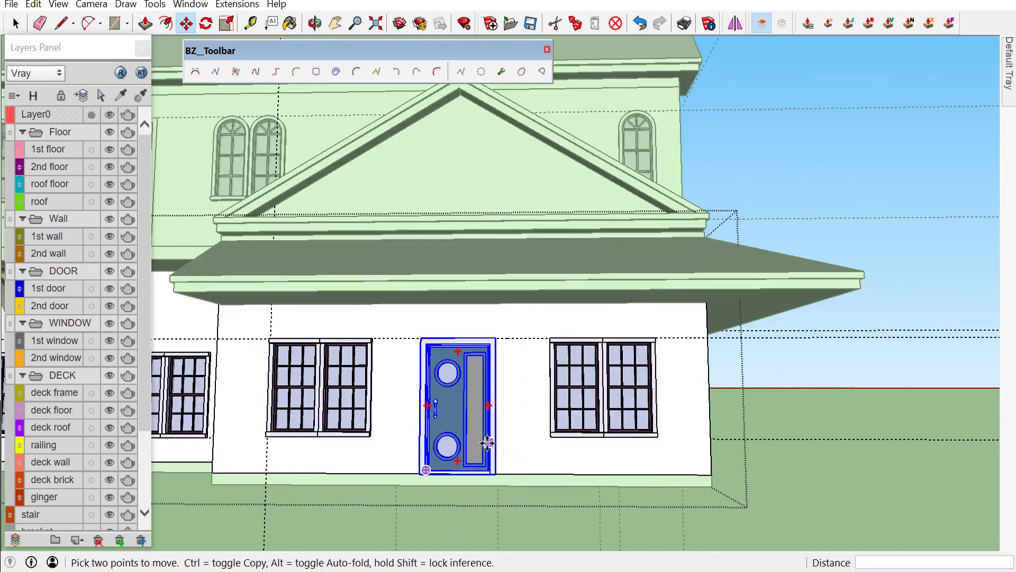
scroll(717, 358, "down", 2)
key("space")
middle_click_drag(604, 381, 813, 367)
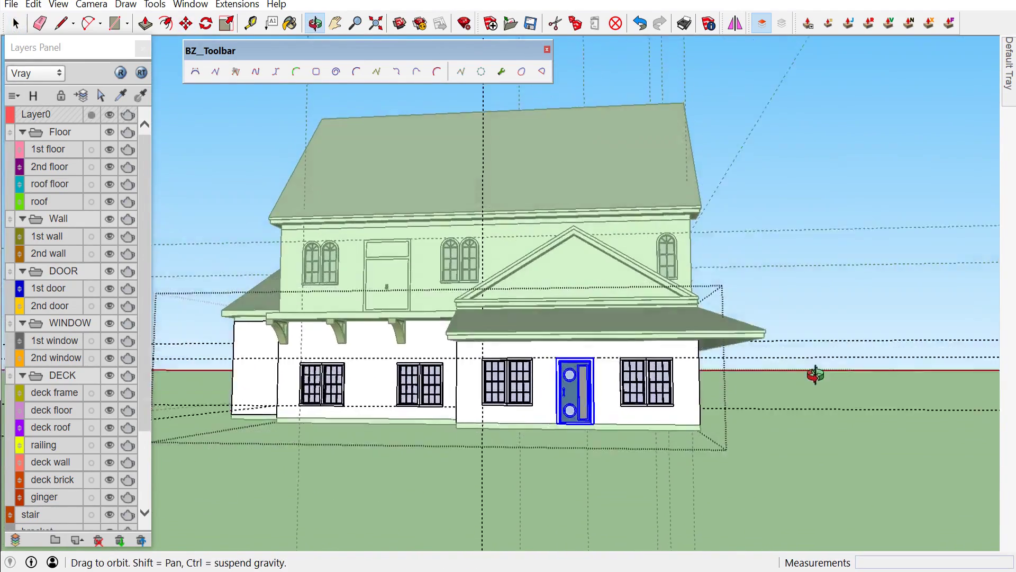
scroll(423, 418, "up", 3)
scroll(423, 418, "down", 3)
middle_click_drag(424, 418, 302, 454)
scroll(391, 444, "up", 3)
Cancel the pending measurement and set up Tape Measure guides on the front facade
scroll(418, 372, "up", 3)
key("Escape")
scroll(402, 484, "down", 3)
scroll(695, 438, "up", 2)
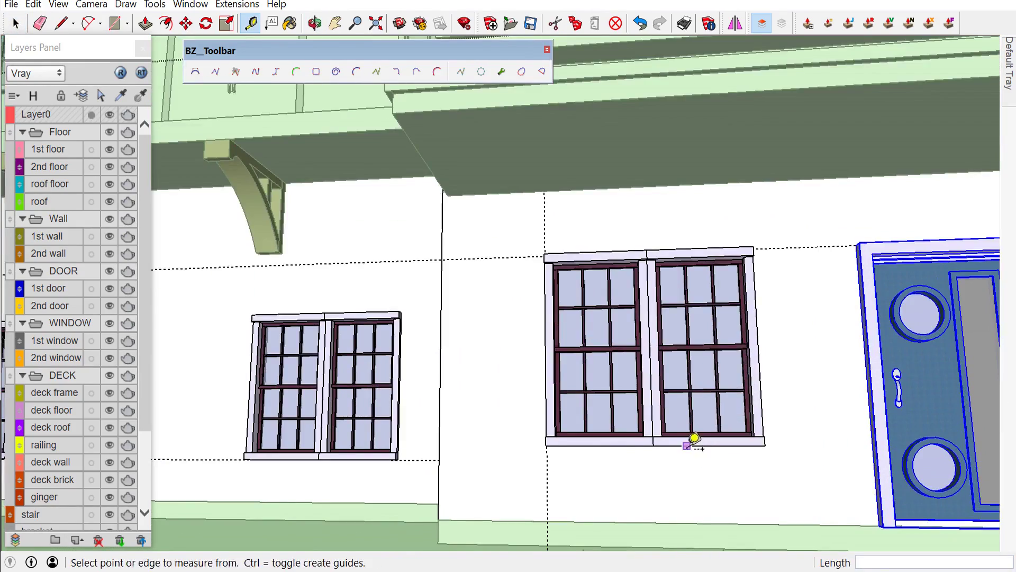
scroll(694, 508, "down", 5)
key("space")
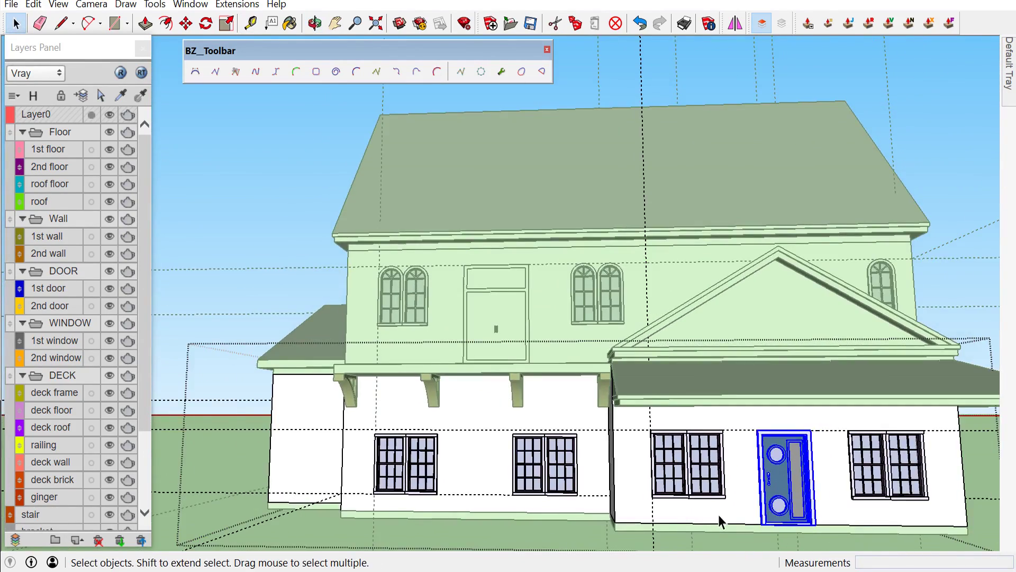
scroll(719, 514, "down", 2)
mouse_move(799, 484)
middle_mouse_down()
mouse_move(853, 420)
mouse_move(485, 447)
mouse_move(845, 436)
middle_mouse_up()
scroll(519, 397, "up", 6)
key("t")
scroll(456, 265, "up", 2)
scroll(524, 272, "up", 1)
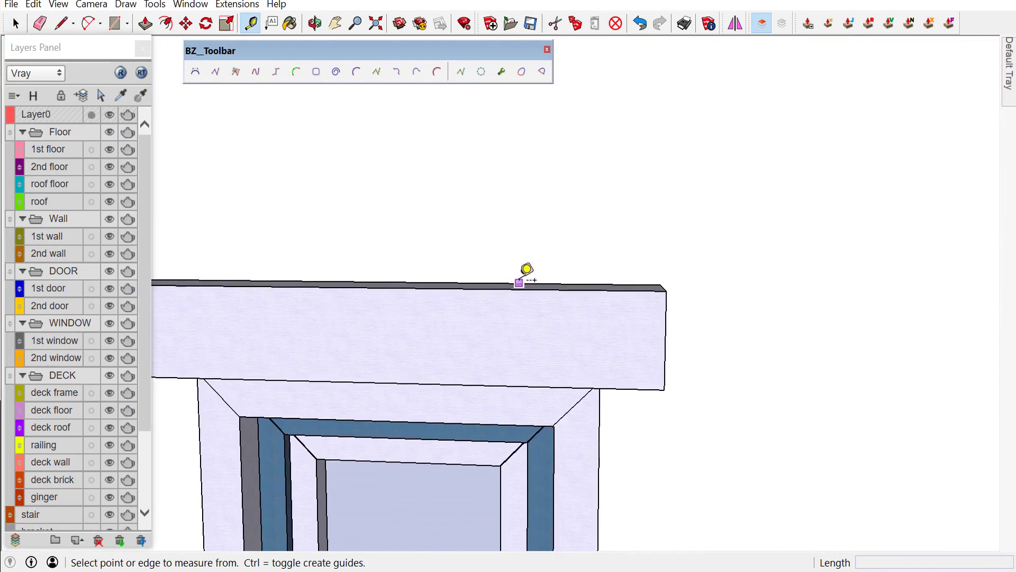
scroll(488, 255, "down", 2)
key("space")
scroll(487, 255, "down", 4)
scroll(894, 318, "up", 1)
scroll(815, 299, "up", 3)
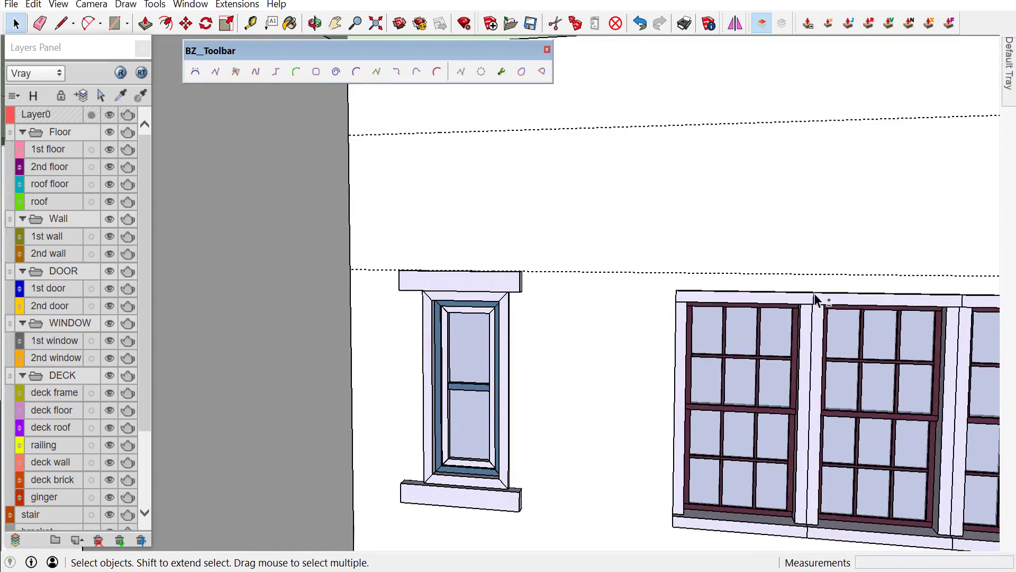
scroll(895, 293, "down", 2)
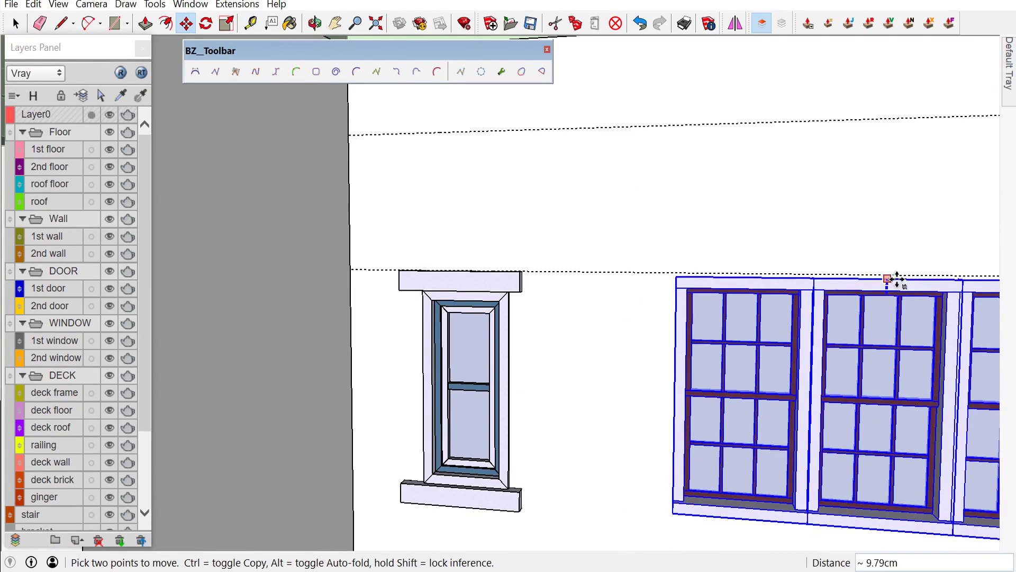
scroll(831, 279, "down", 3)
Select the triple window and move it up to the guide height
mouse_move(674, 293)
middle_mouse_down()
mouse_move(583, 317)
mouse_move(531, 353)
middle_mouse_up()
key("space")
scroll(518, 409, "up", 1)
key("e")
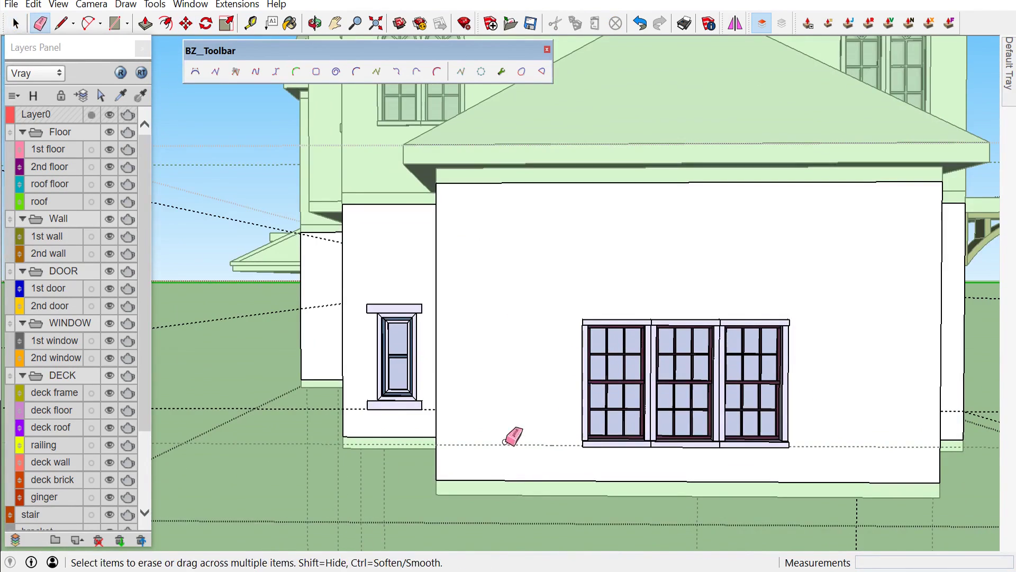
key("space")
left_click(630, 347)
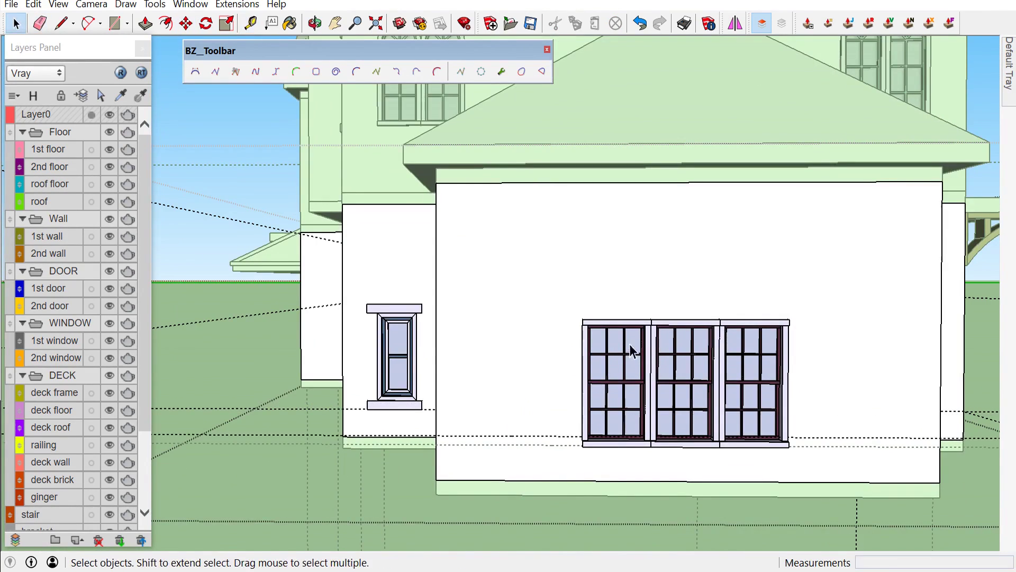
scroll(637, 450, "up", 1)
left_click(756, 279, "shift")
scroll(546, 431, "up", 2)
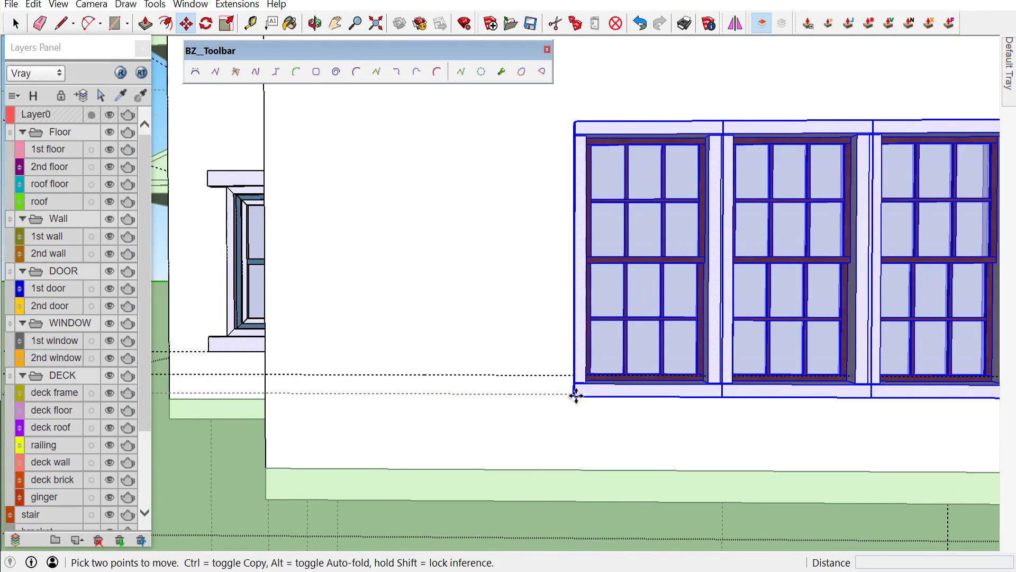
left_click(576, 395)
left_click(560, 401)
scroll(561, 401, "down", 5)
Add a guide line at an offset of 6 on the front facade
middle_click_drag(479, 429, 520, 347)
key("space")
scroll(476, 408, "down", 2)
middle_click_drag(476, 407, 613, 420)
scroll(712, 437, "up", 3)
scroll(592, 410, "up", 3)
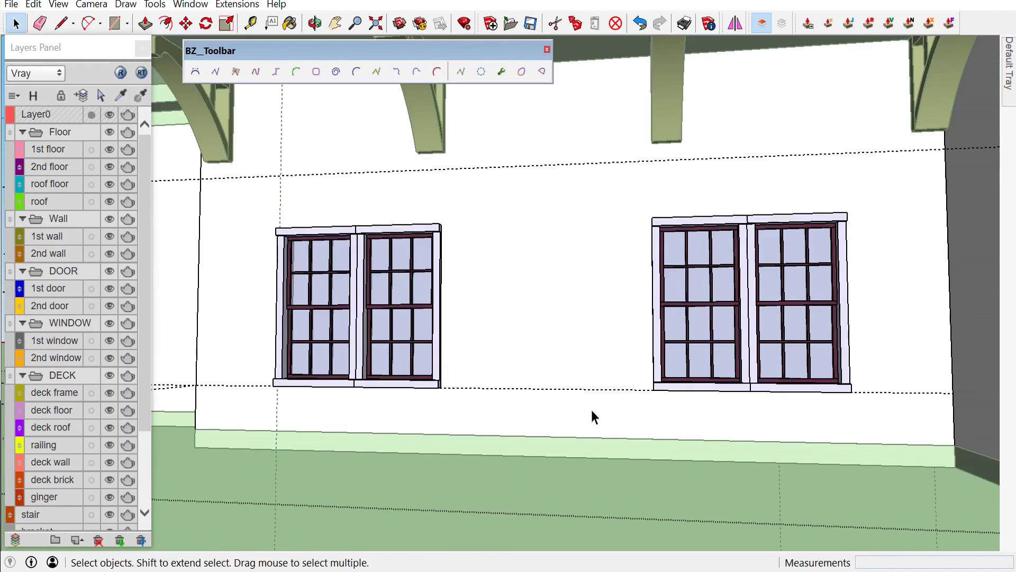
key("Return")
key("space")
Raise both ground-floor window pairs about 15cm along the blue axis
left_click(316, 241)
left_click(672, 288, "shift")
scroll(654, 412, "up", 1)
key("m")
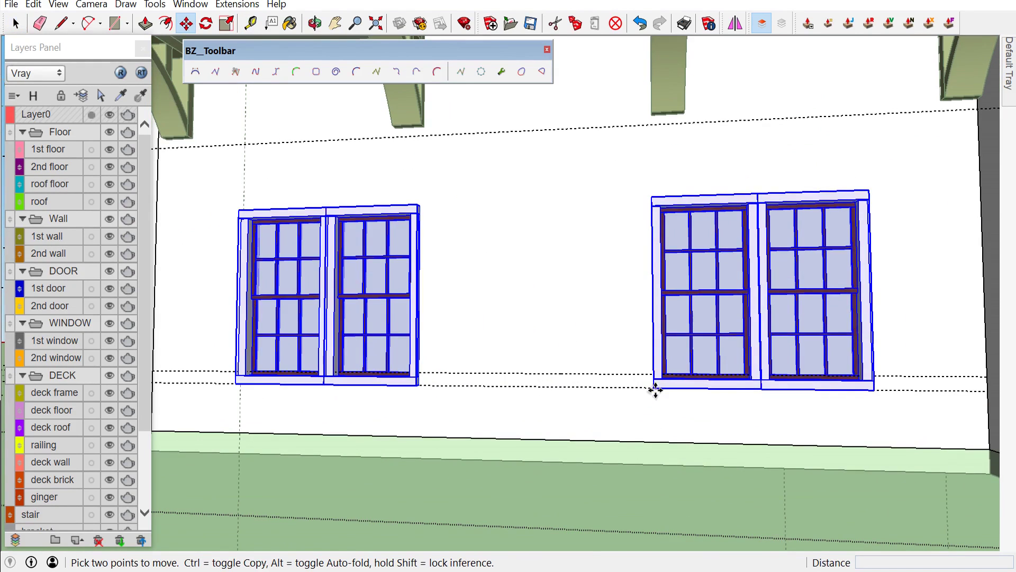
left_click(655, 391)
key("space")
scroll(595, 365, "down", 3)
scroll(704, 415, "down", 3)
Check the window heights with the Tape Measure, then view the full front of the house
mouse_move(704, 415)
middle_mouse_down()
mouse_move(557, 415)
mouse_move(579, 386)
middle_mouse_up()
scroll(578, 386, "up", 5)
key("t")
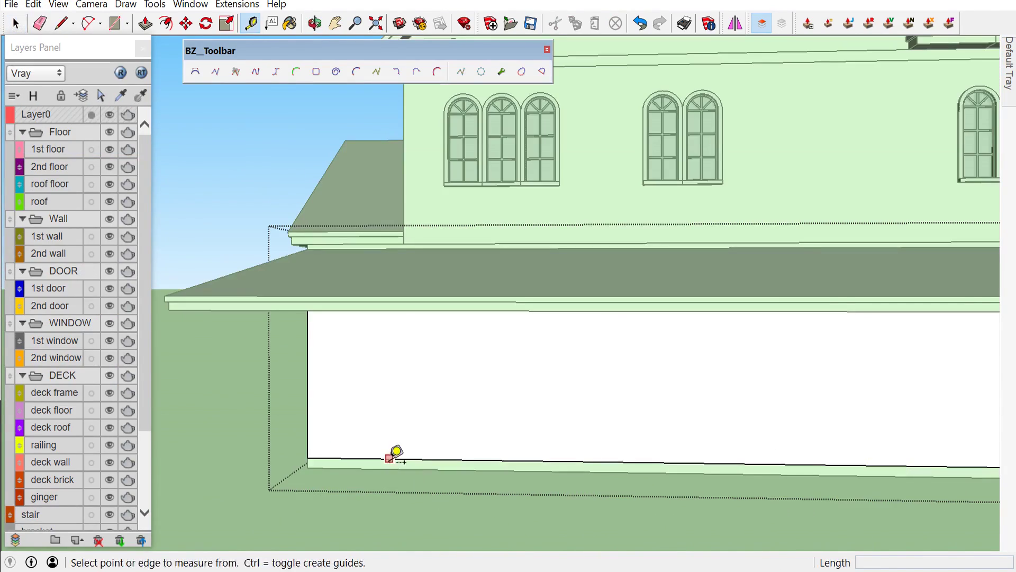
key("Return")
key("space")
scroll(438, 455, "down", 5)
mouse_move(439, 455)
middle_mouse_down()
mouse_move(516, 381)
mouse_move(572, 352)
middle_mouse_up()
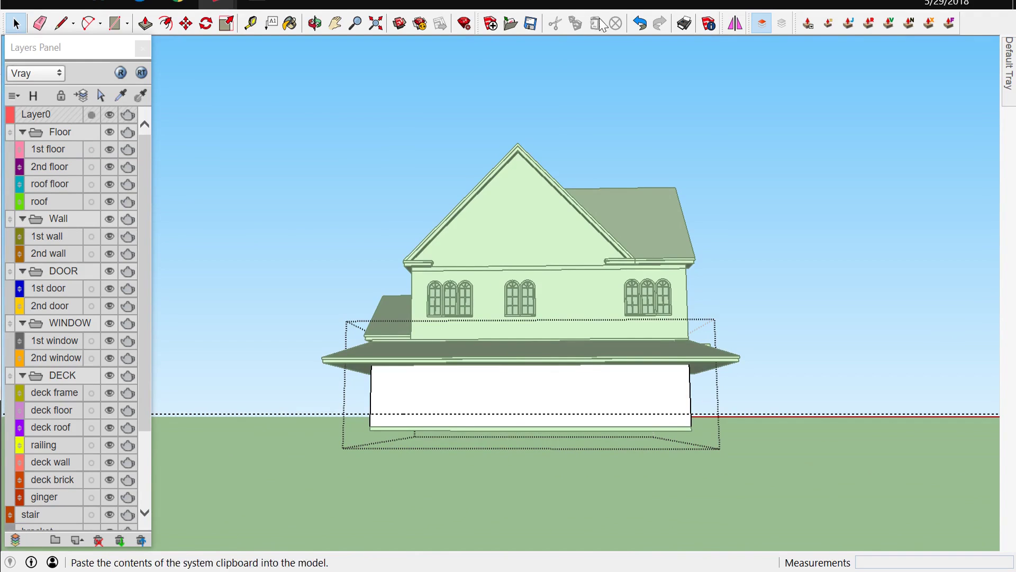
Place the window component on the lower wall and array it into a row of three with 2x
middle_click_drag(694, 467, 137, 512)
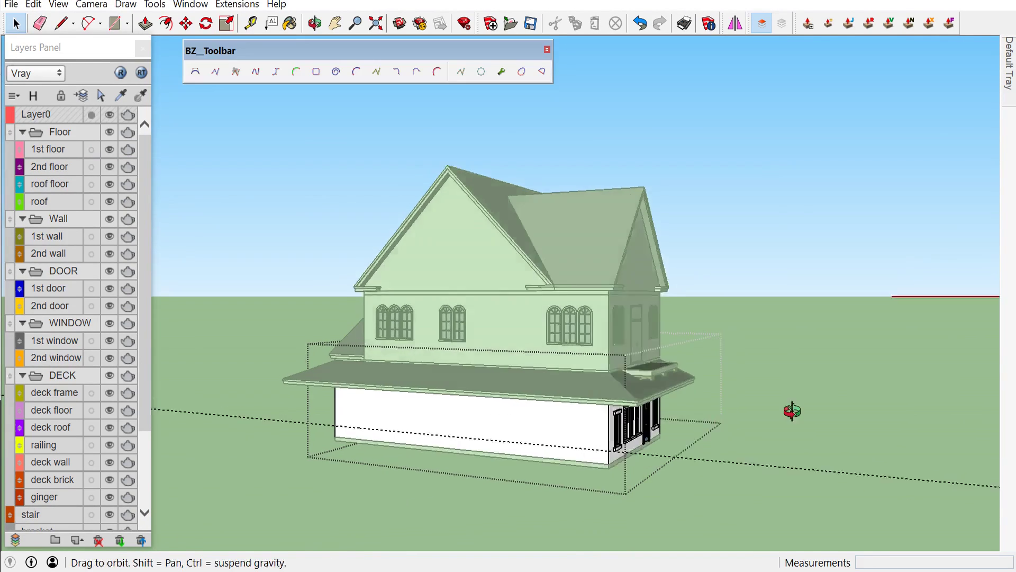
middle_click_drag(789, 410, 703, 415)
scroll(703, 415, "up", 3)
left_click(828, 459)
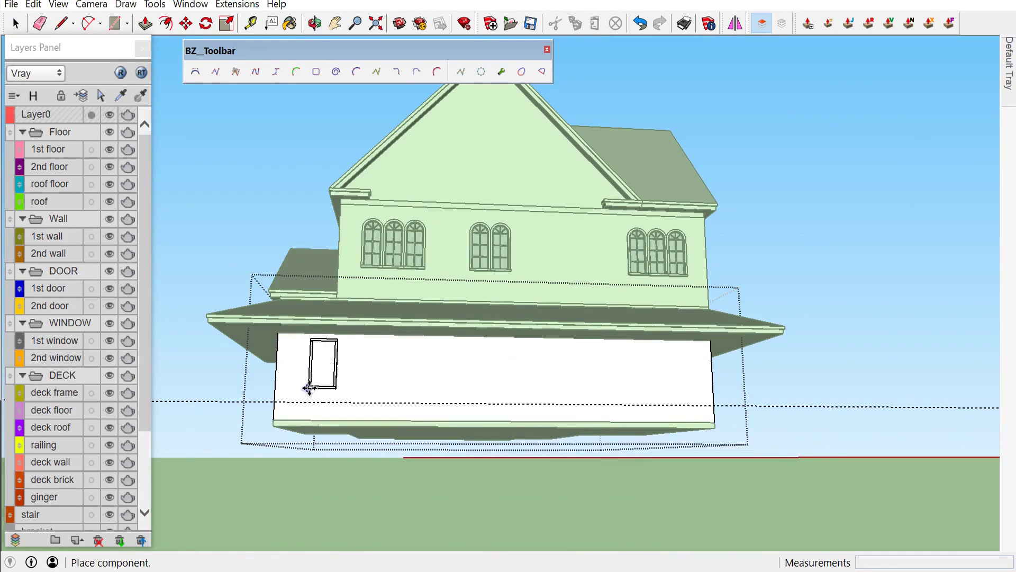
left_click(364, 407)
scroll(364, 408, "up", 2)
scroll(347, 402, "up", 2)
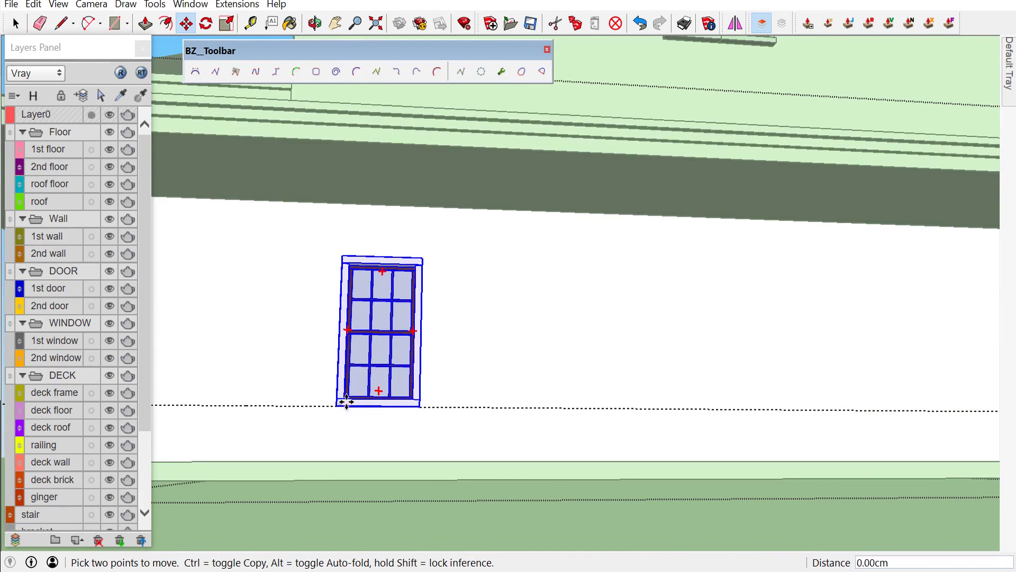
scroll(393, 405, "up", 1)
key("m")
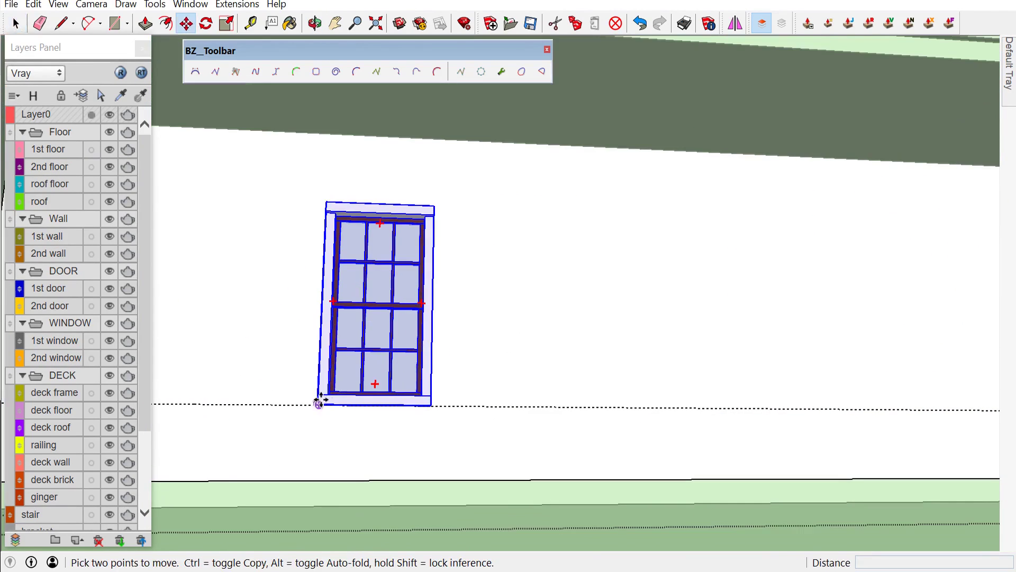
left_click(427, 405)
type("2x")
key("Return")
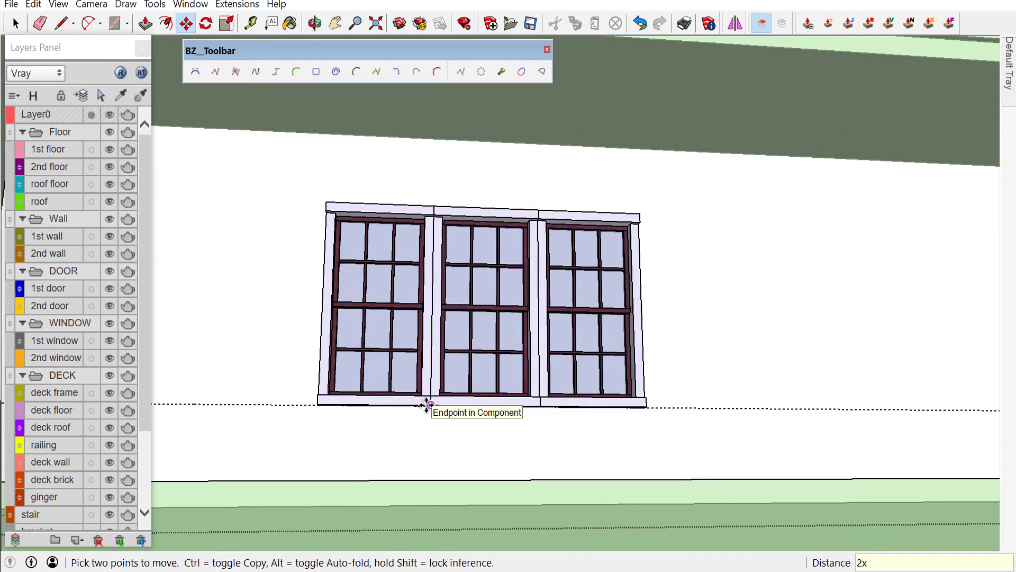
scroll(513, 425, "down", 5)
key("space")
scroll(334, 370, "up", 3)
Select the three windows and drop a copy of the row further along the wall
left_click(344, 370)
left_click(403, 370, "shift")
left_click(460, 367, "shift")
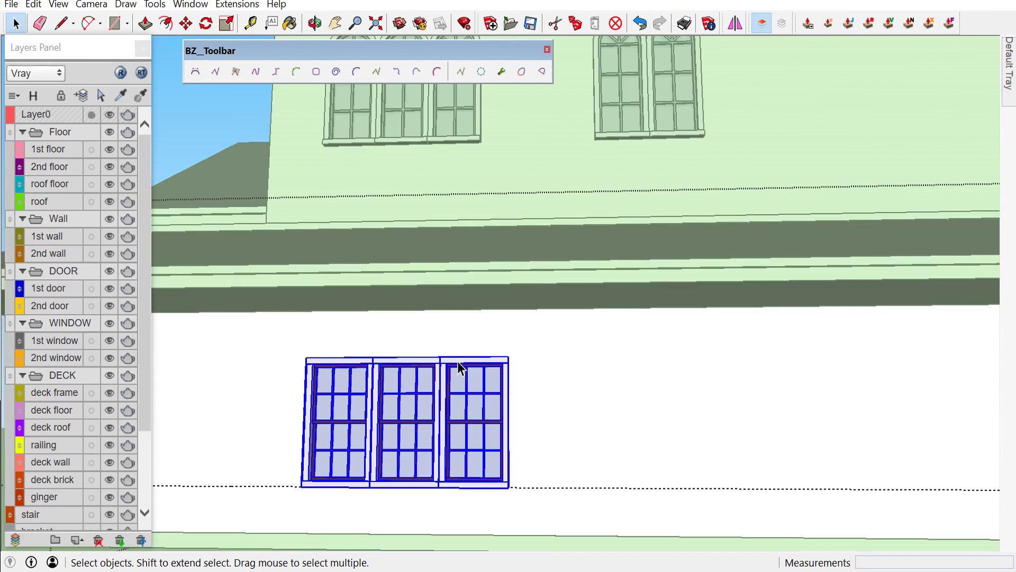
scroll(676, 291, "down", 5)
middle_click_drag(794, 357, 787, 396)
left_click(788, 396)
key("space")
left_click(896, 205)
Inside the copied row, Ctrl-copy two panes further right to form a double-sash pair
mouse_move(897, 204)
middle_mouse_down()
mouse_move(730, 324)
mouse_move(638, 336)
mouse_move(624, 354)
middle_mouse_up()
scroll(624, 348, "up", 2)
left_click(495, 401)
double_click(529, 392)
scroll(564, 366, "up", 3)
left_click(565, 366)
scroll(565, 371, "up", 1)
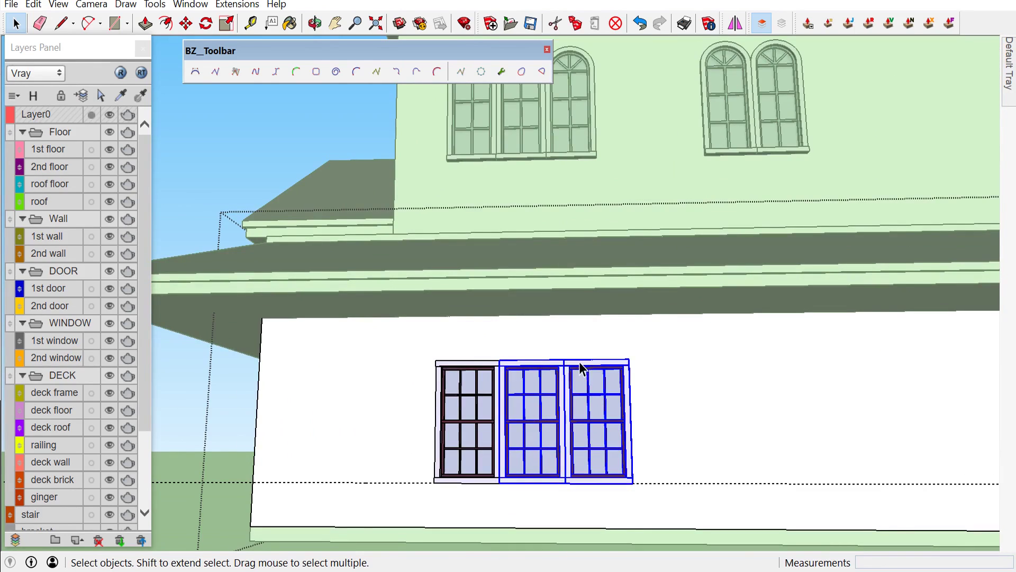
left_click(503, 358)
key("ctrl")
scroll(522, 360, "down", 3)
scroll(609, 381, "up", 2)
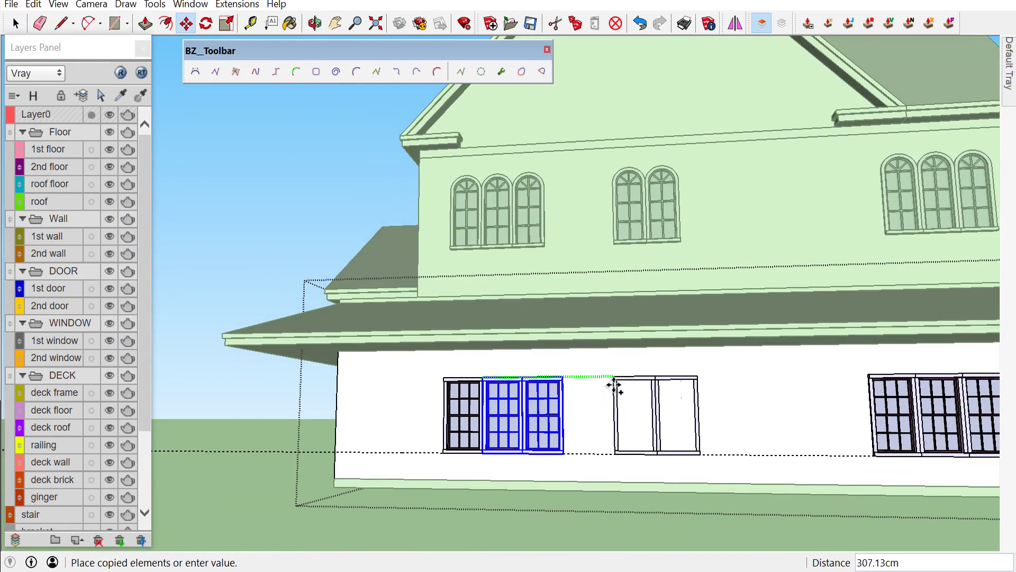
left_click(612, 377)
scroll(609, 392, "up", 2)
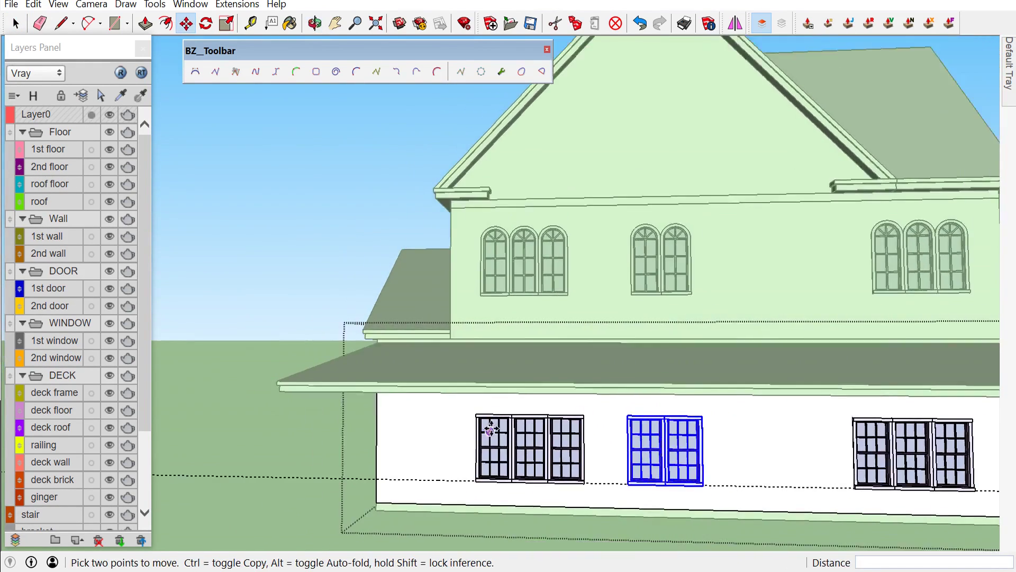
Nudge the left triple window 15 cm along the wall
key("space")
scroll(545, 411, "up", 2)
key("m")
left_click(571, 405)
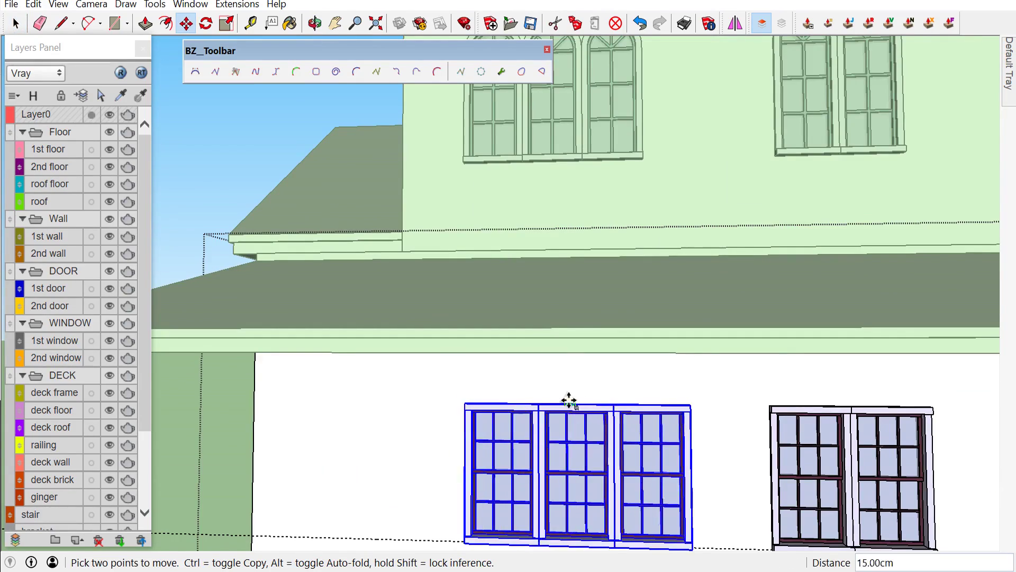
left_click(540, 405)
key("space")
scroll(540, 405, "down", 2)
scroll(540, 405, "down", 3)
mouse_move(626, 381)
middle_mouse_down()
mouse_move(726, 367)
mouse_move(527, 343)
mouse_move(200, 347)
mouse_move(476, 306)
mouse_move(522, 388)
mouse_move(595, 317)
middle_mouse_up()
Set a Tape Measure guide on the roof slope and draw a small upright triangle with lines
scroll(455, 421, "up", 3)
scroll(455, 421, "up", 3)
scroll(480, 419, "down", 1)
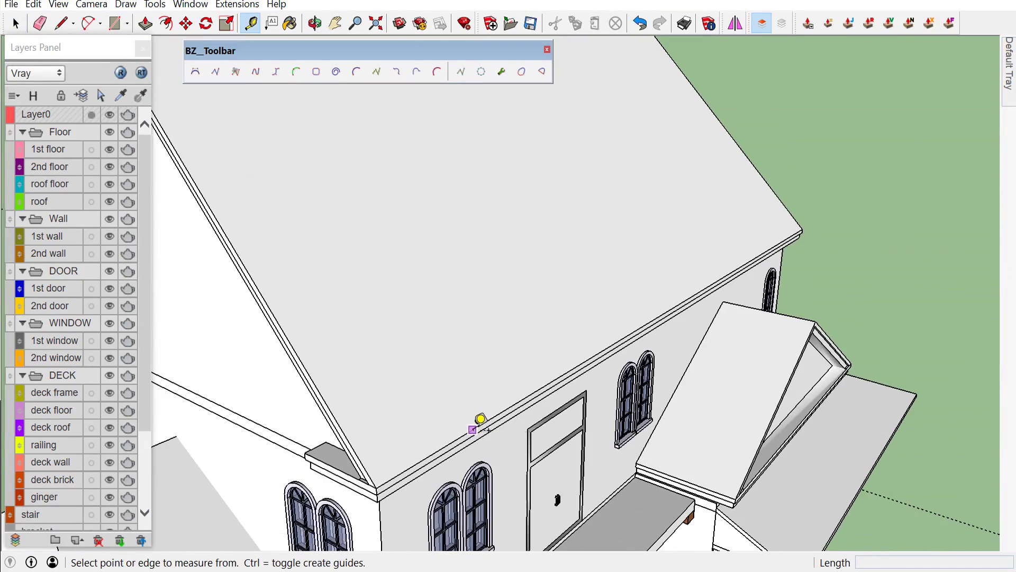
left_click(480, 420)
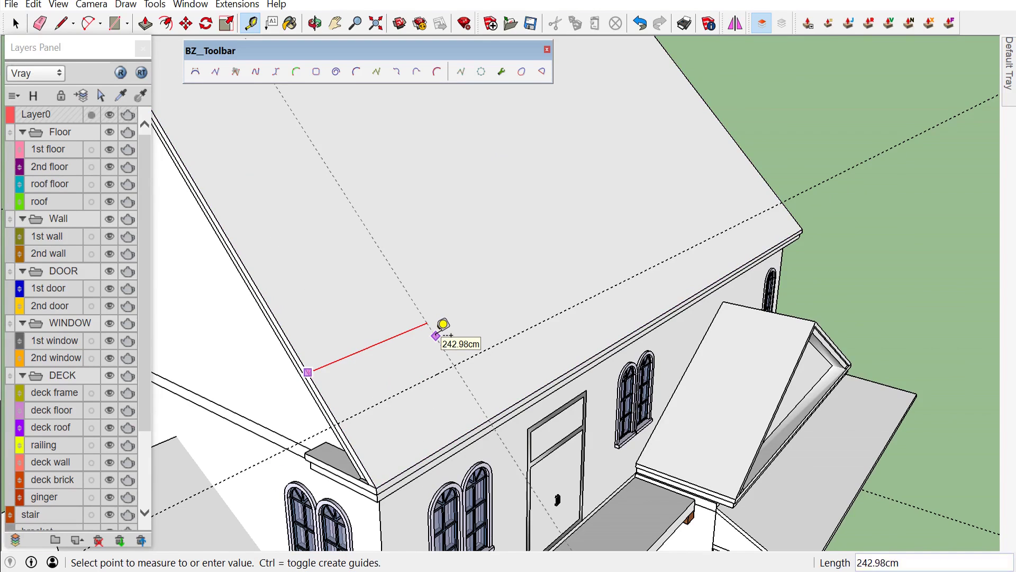
key("space")
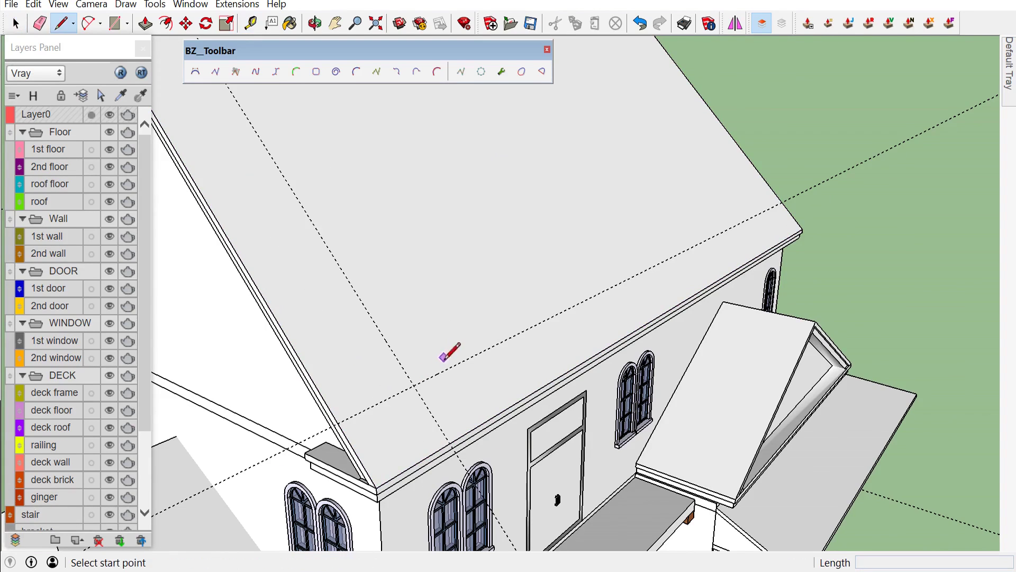
left_click(413, 301)
key("space")
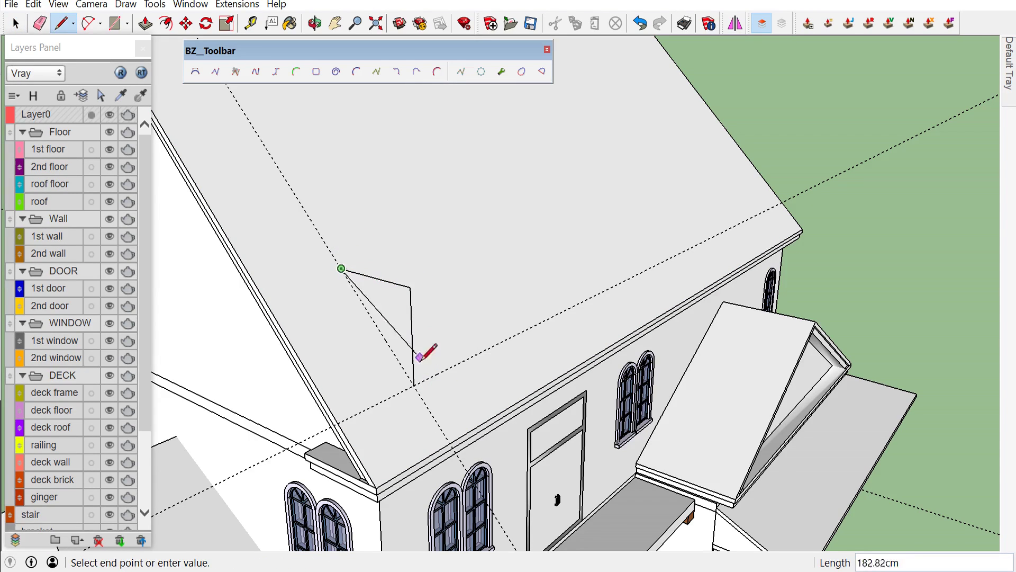
key("space")
scroll(404, 333, "down", 2)
Make the new triangular face into its own group
right_click(401, 323)
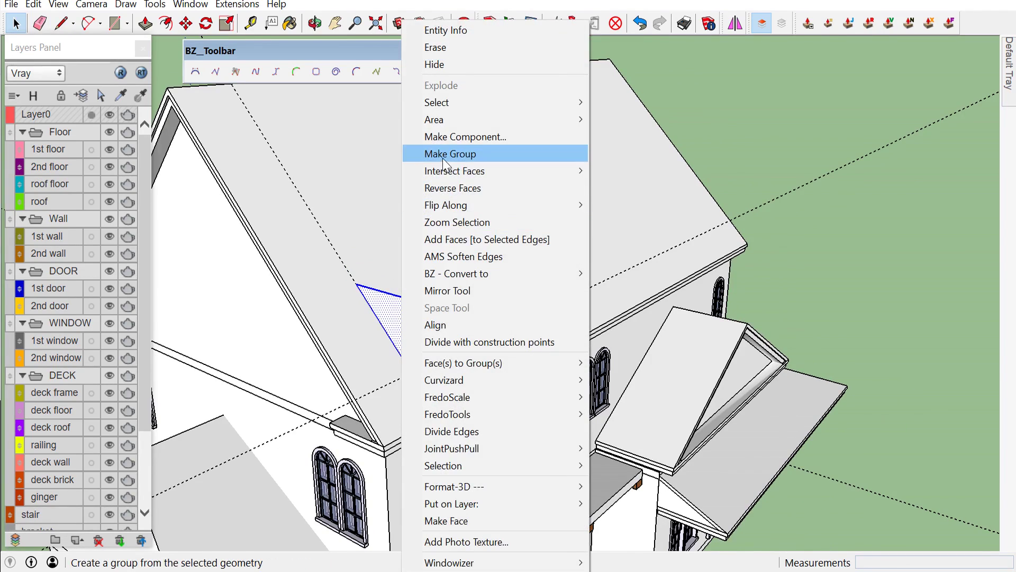
left_click(445, 155)
scroll(771, 259, "down", 2)
scroll(579, 343, "up", 3)
scroll(579, 344, "up", 3)
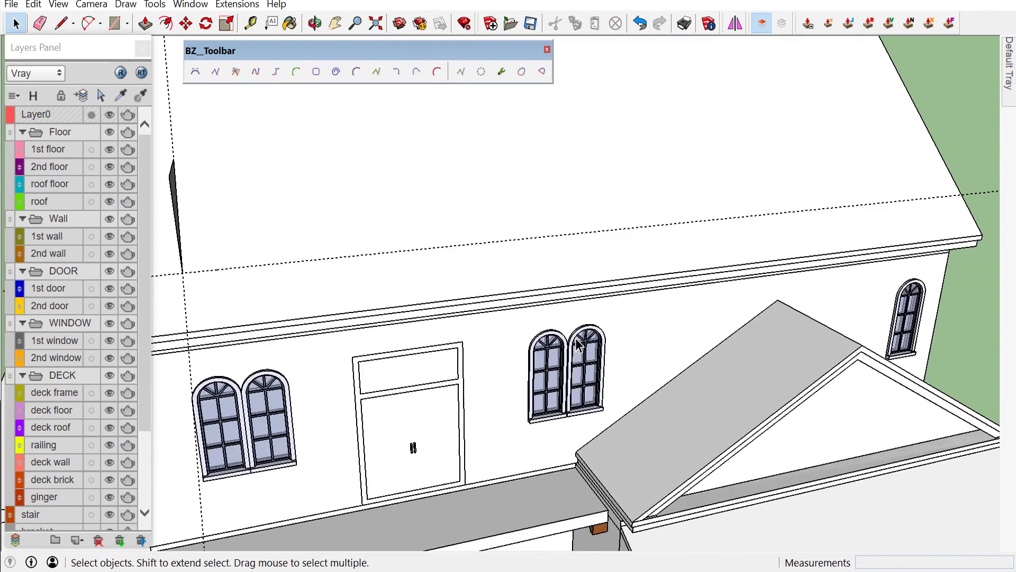
scroll(579, 343, "up", 2)
scroll(574, 343, "up", 2)
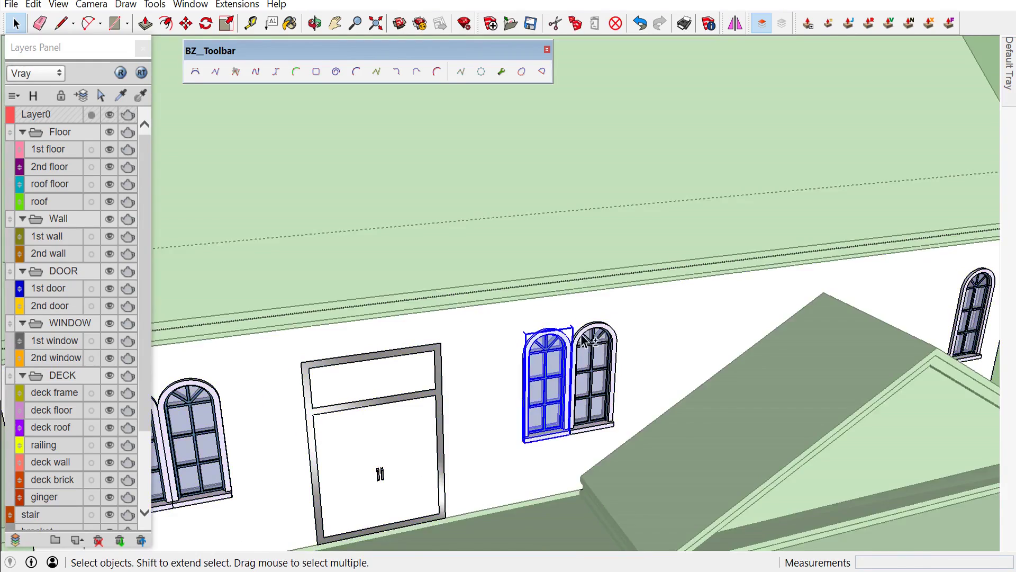
scroll(583, 339, "down", 5)
Start selecting lower-wall windows: the left window and the triple window panes
mouse_move(582, 339)
middle_mouse_down()
mouse_move(614, 283)
mouse_move(444, 440)
mouse_move(518, 422)
mouse_move(272, 422)
middle_mouse_up()
scroll(614, 283, "down", 3)
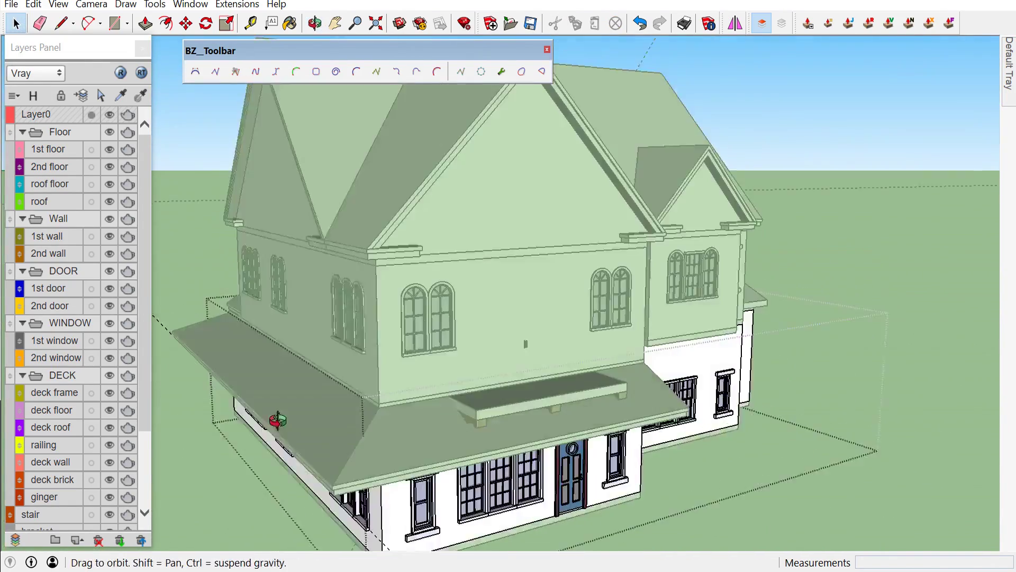
scroll(285, 479, "up", 3)
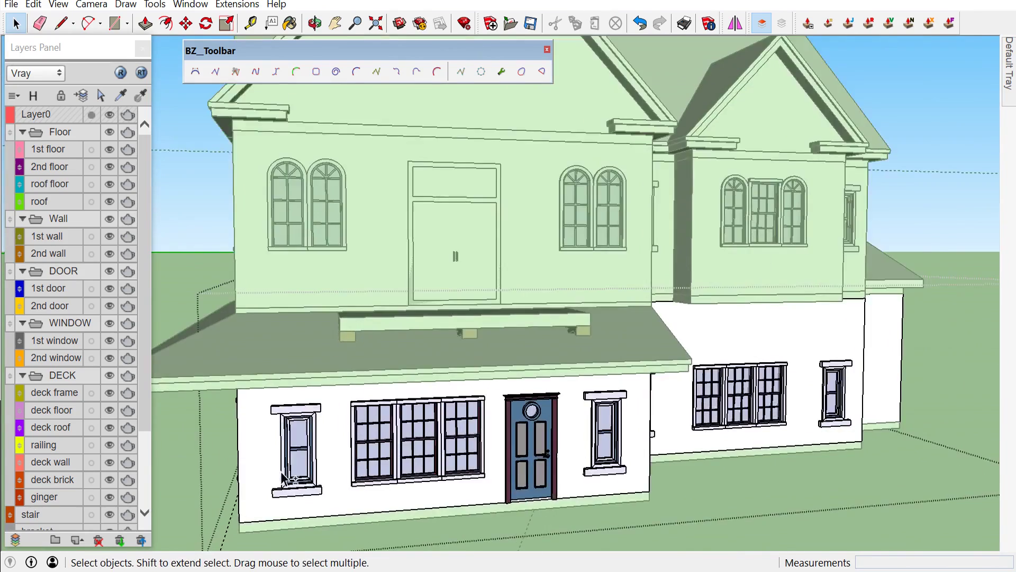
left_click(285, 479)
scroll(340, 420, "up", 3)
left_click(402, 399, "shift")
left_click(492, 397, "shift")
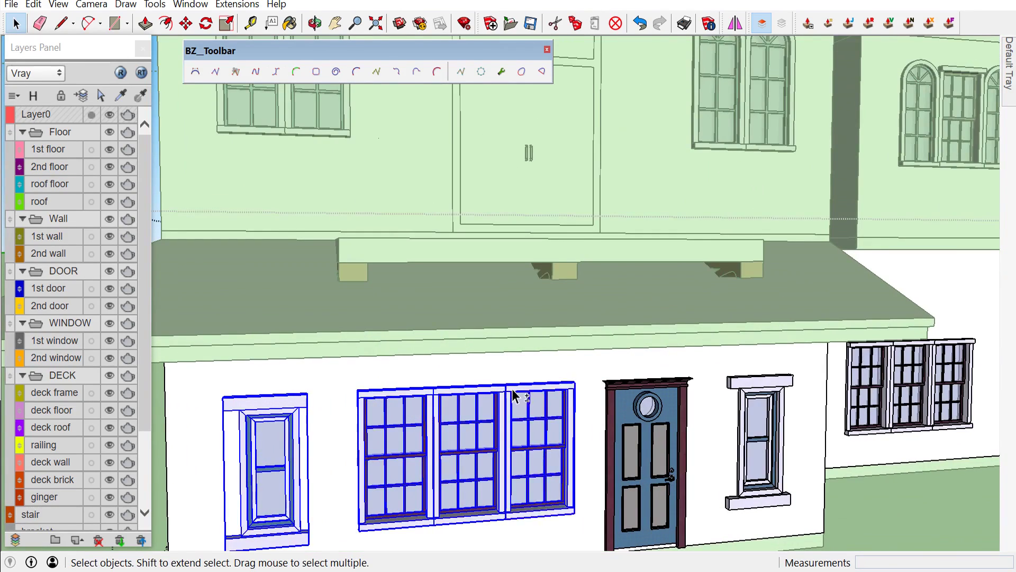
Add the window beside the door and the side-wall window to the selection
middle_click_drag(512, 396, 688, 423)
left_click(693, 424, "shift")
scroll(741, 402, "down", 3)
left_click(791, 392, "shift")
scroll(801, 385, "up", 2)
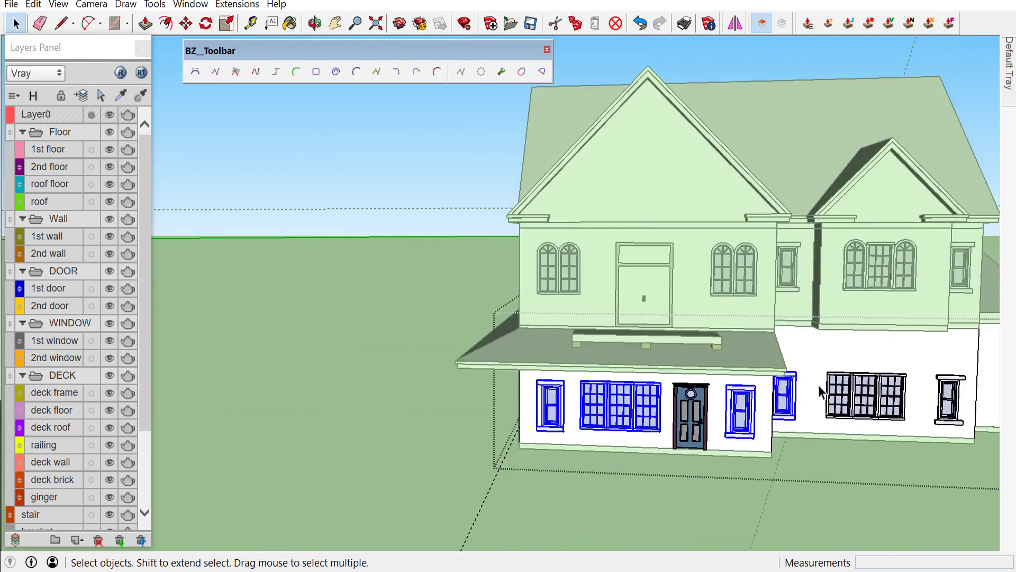
scroll(843, 372, "up", 3)
scroll(930, 376, "down", 3)
Orbit around the sides and front of the house toward the remaining lower windows
middle_click_drag(930, 376, 842, 413)
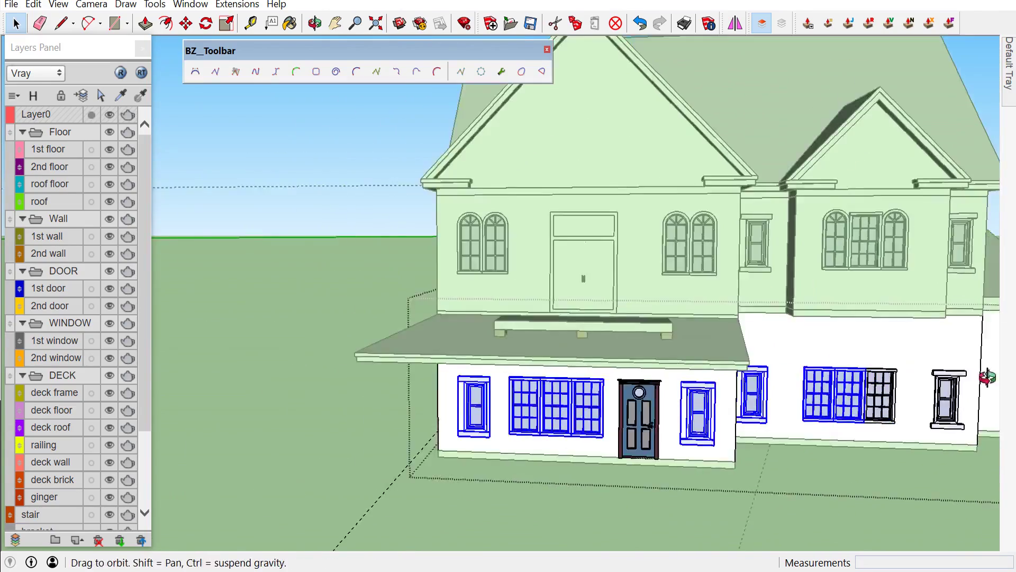
scroll(842, 413, "up", 3)
scroll(904, 420, "down", 3)
mouse_move(658, 415)
middle_mouse_down()
mouse_move(634, 466)
mouse_move(675, 414)
middle_mouse_up()
scroll(675, 415, "up", 3)
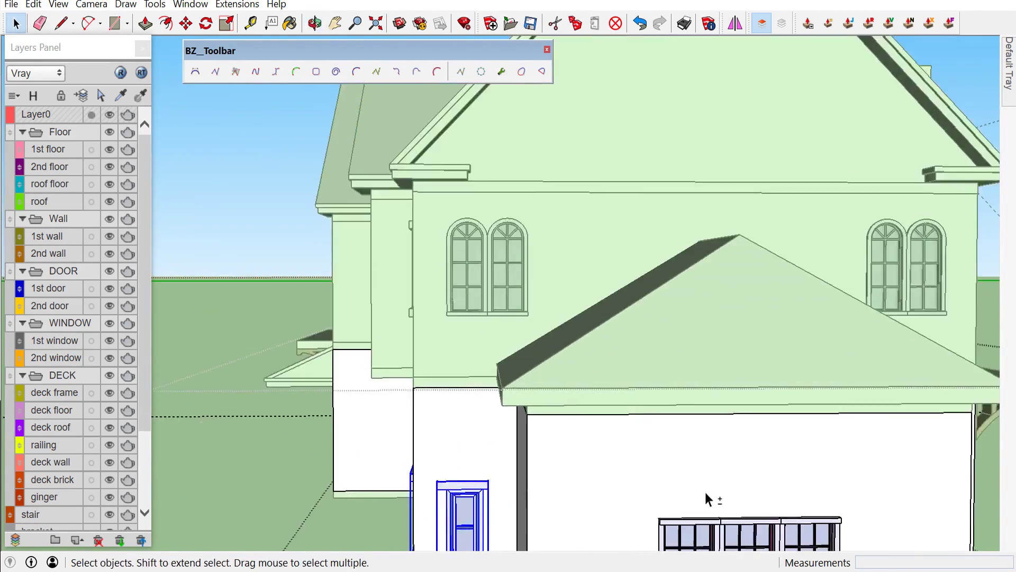
scroll(685, 414, "up", 2)
scroll(698, 436, "up", 2)
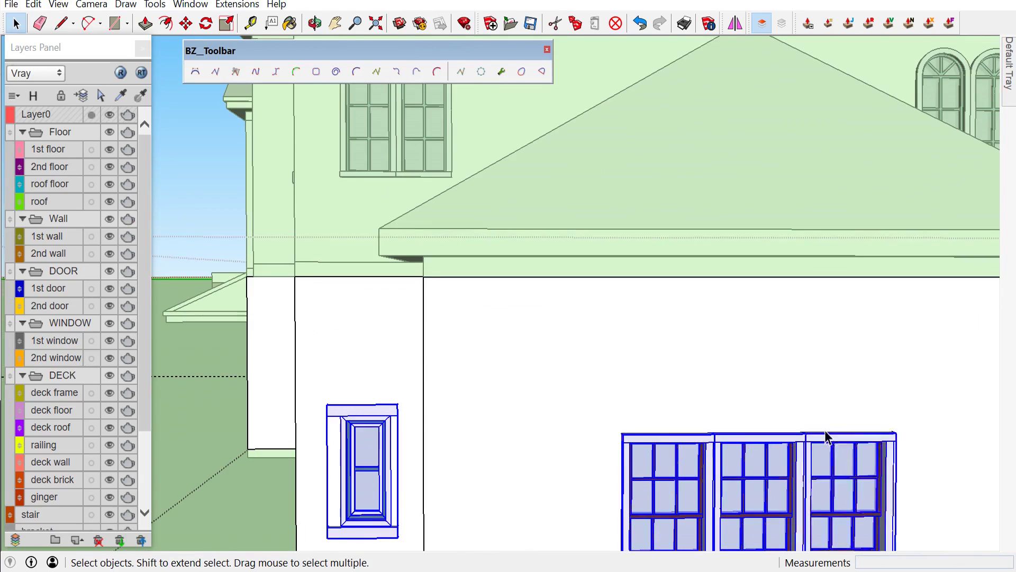
scroll(830, 433, "down", 3)
middle_click_drag(844, 415, 608, 473)
scroll(607, 473, "up", 3)
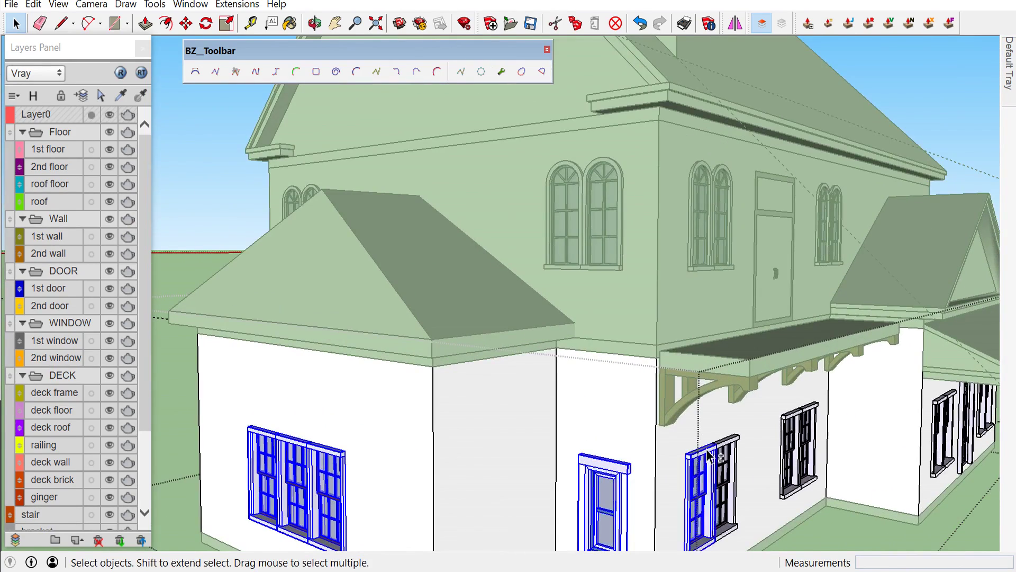
scroll(710, 454, "up", 2)
middle_click_drag(833, 413, 755, 420)
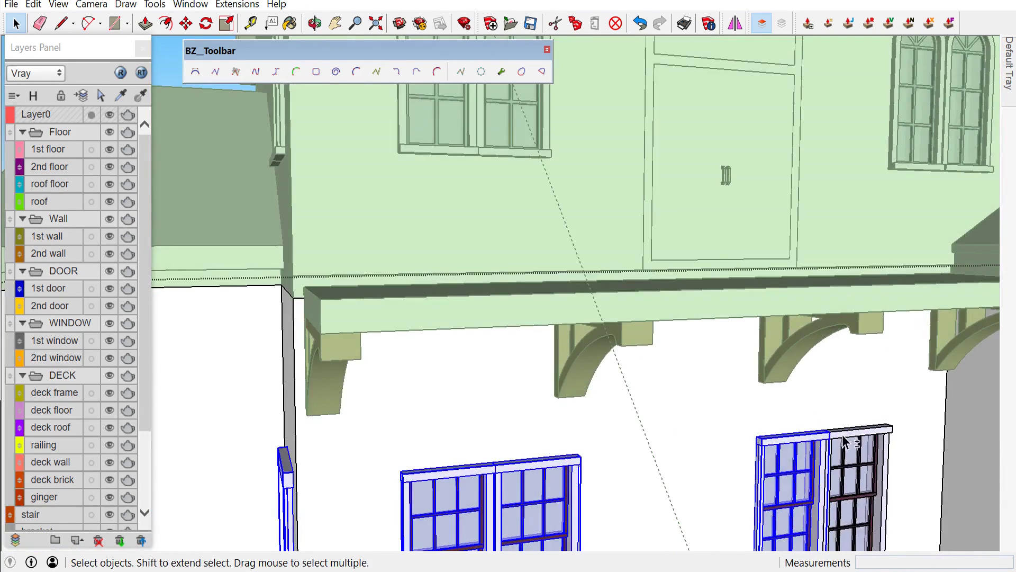
scroll(658, 431, "down", 3)
middle_click_drag(658, 432, 675, 426)
scroll(730, 468, "up", 2)
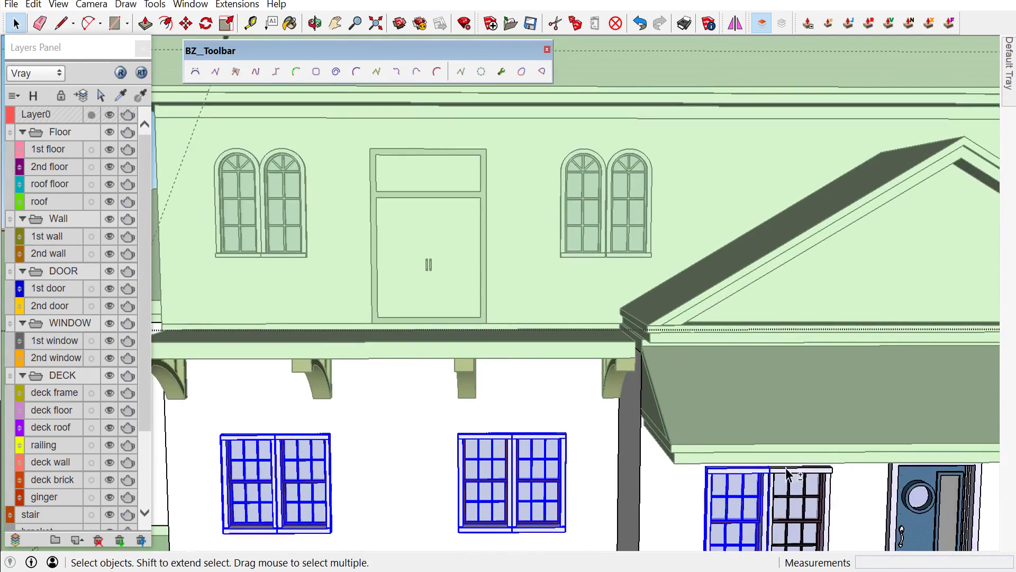
scroll(788, 472, "down", 3)
Orbit past the gable and deck roof to the lower wall, then open the selected windows' context menu
middle_click_drag(787, 473, 570, 422)
scroll(570, 422, "up", 3)
mouse_move(672, 439)
middle_mouse_down()
mouse_move(712, 468)
mouse_move(666, 470)
middle_mouse_up()
scroll(828, 435, "down", 3)
middle_click_drag(827, 434, 522, 464)
scroll(521, 464, "up", 3)
scroll(521, 463, "up", 2)
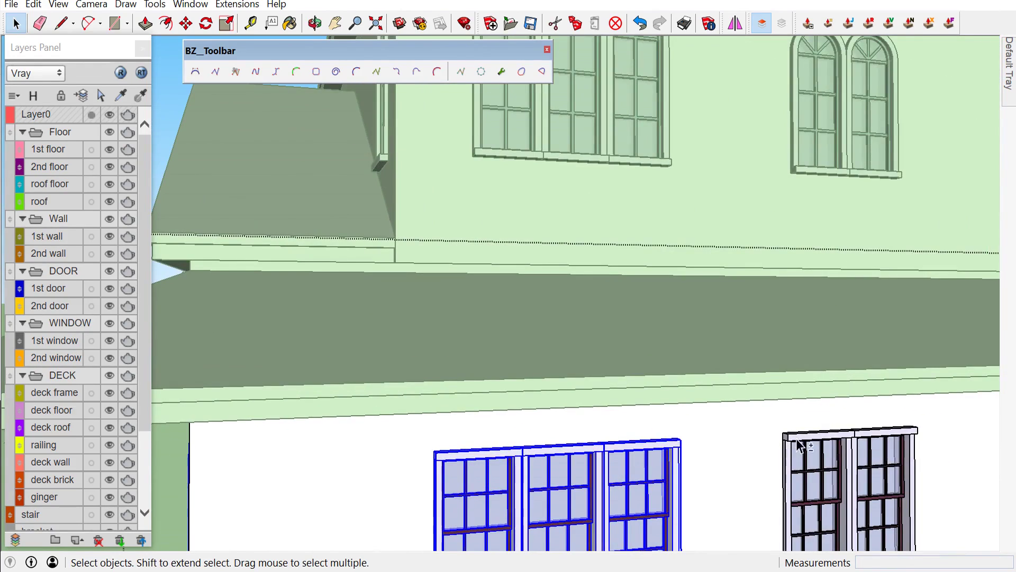
scroll(864, 440, "down", 3)
middle_click_drag(864, 440, 677, 452)
scroll(674, 453, "up", 3)
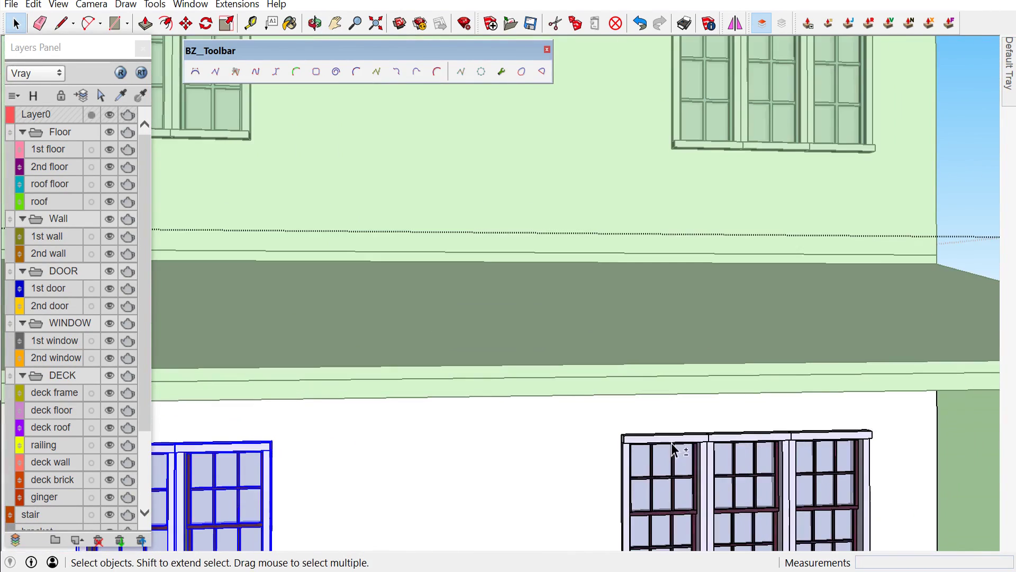
scroll(811, 447, "down", 3)
middle_click_drag(812, 446, 534, 468)
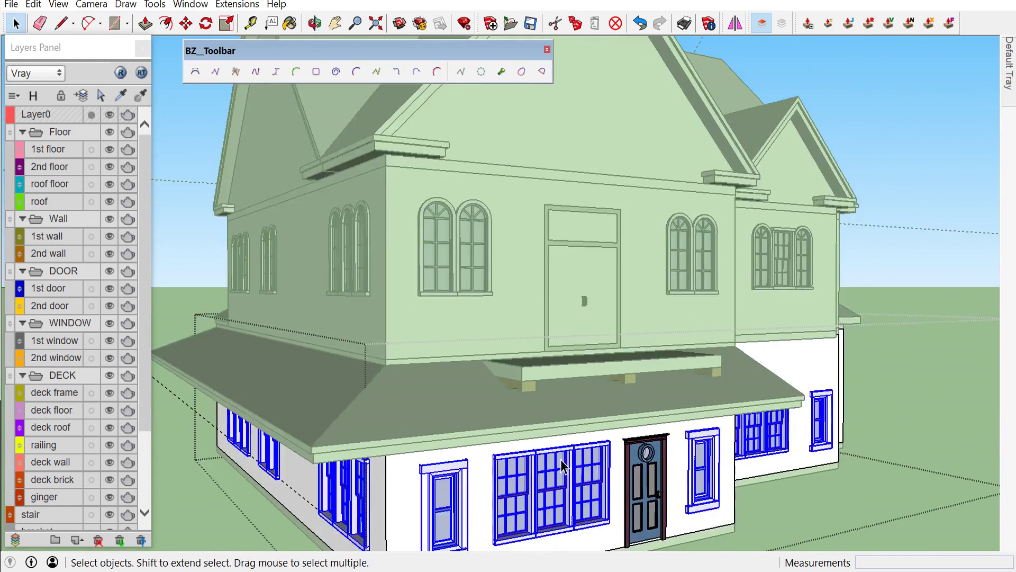
right_click(535, 468)
mouse_move(585, 399)
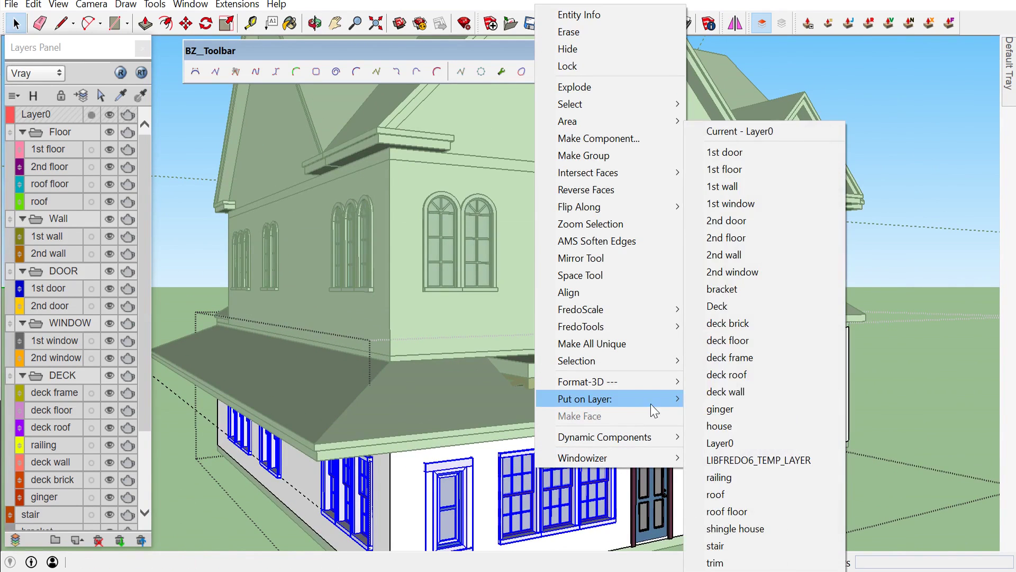
Assign the selected windows to the '1st window' layer and select the front door
left_click(757, 205)
mouse_move(656, 455)
middle_mouse_down()
mouse_move(673, 483)
mouse_move(680, 456)
middle_mouse_up()
left_click(662, 466)
Put the porch door on the '1st floor' layer, then briefly try Tape Measure and return to Select
scroll(680, 456, "up", 2)
scroll(683, 456, "up", 2)
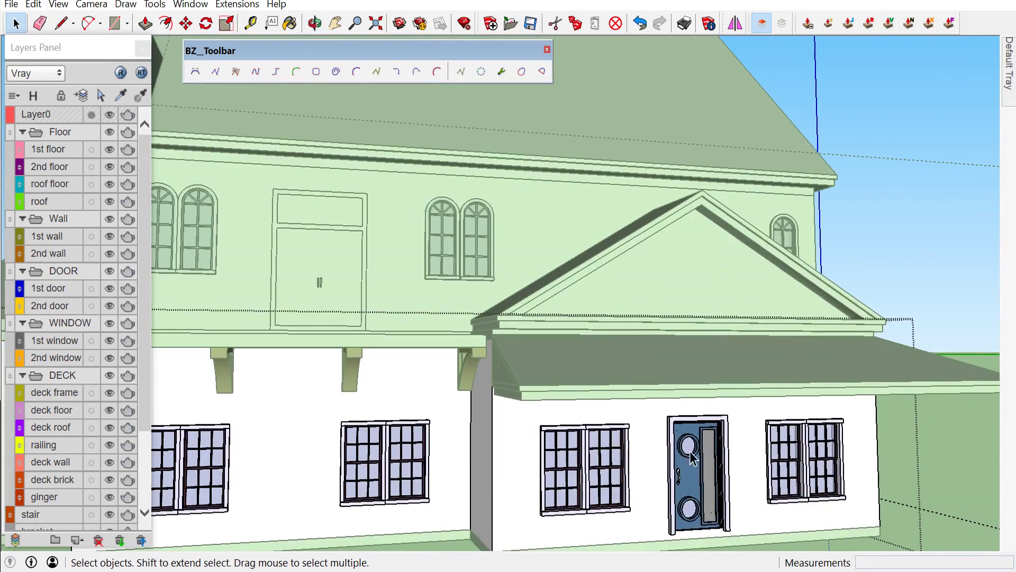
right_click(693, 461)
mouse_move(738, 503)
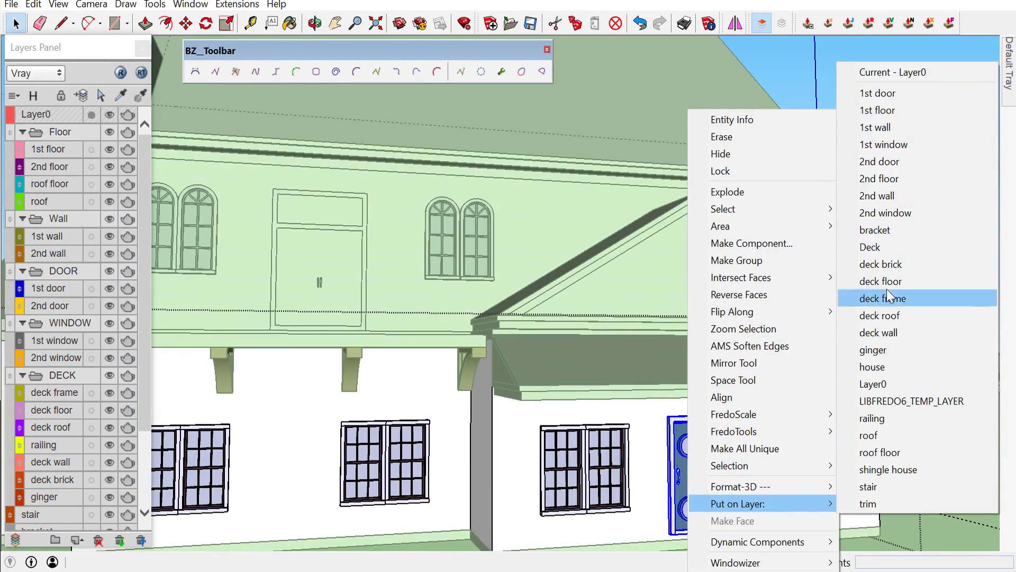
left_click(892, 110)
scroll(688, 318, "down", 3)
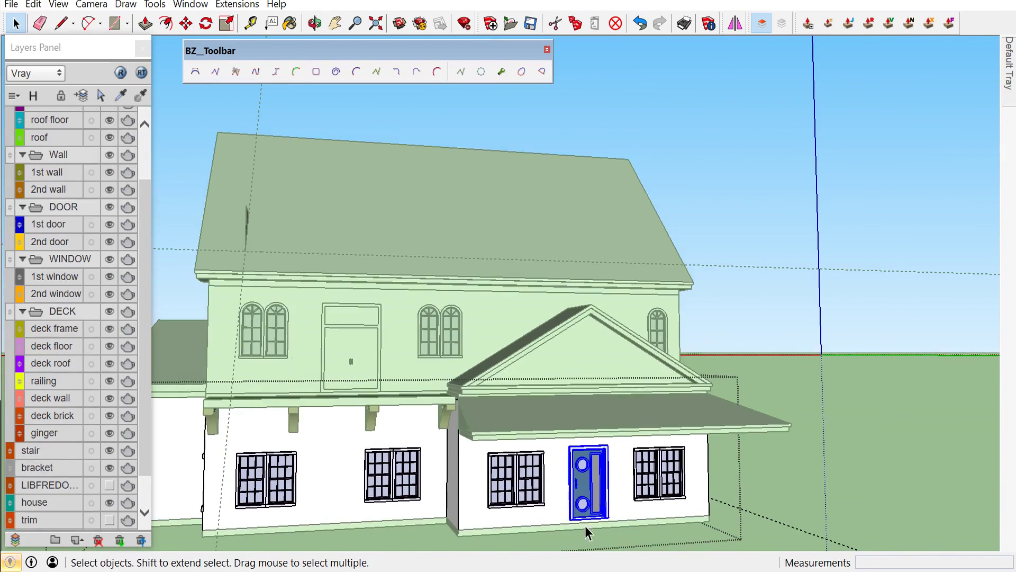
scroll(278, 440, "up", 5)
scroll(277, 449, "up", 3)
key("t")
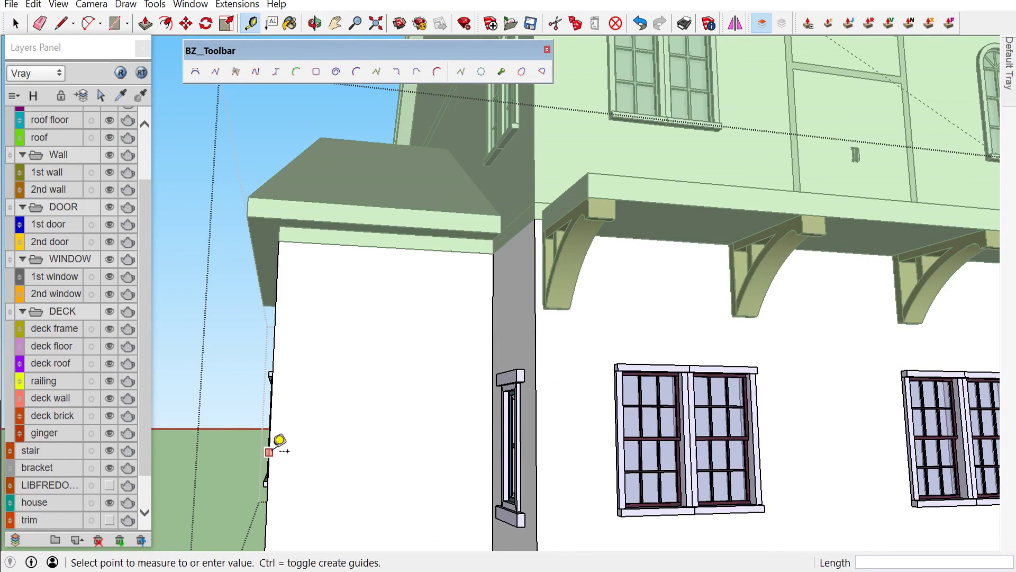
key("space")
scroll(371, 466, "down", 2)
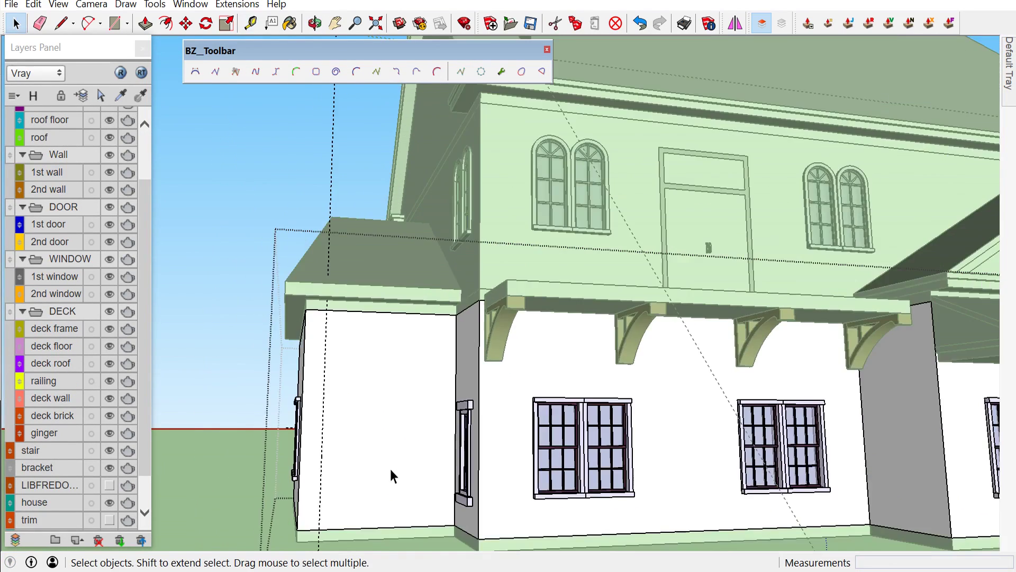
Insert the door1 component on the left wing's ground-floor wall beside the narrow window
scroll(847, 423, "down", 3)
scroll(847, 435, "down", 3)
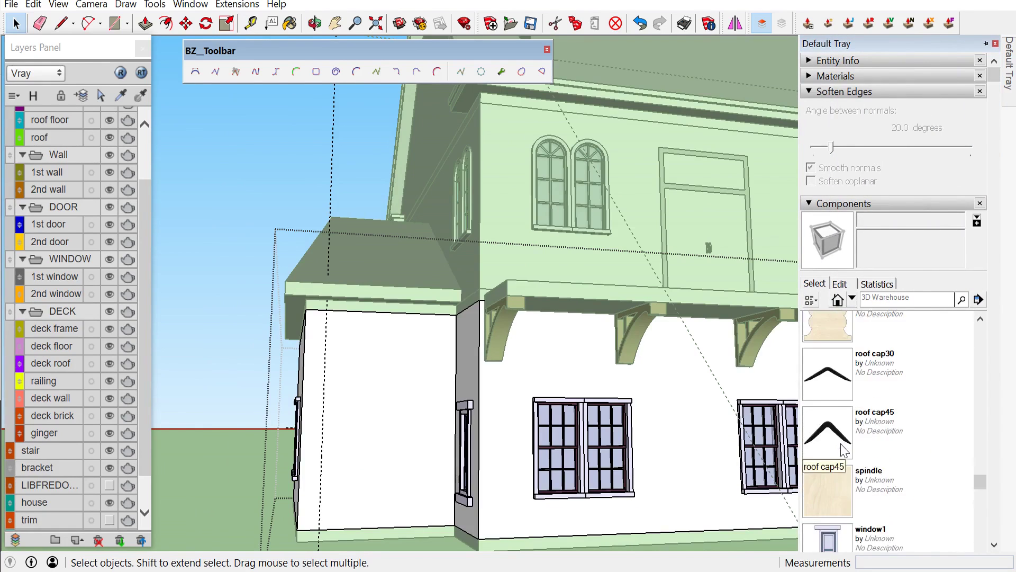
scroll(846, 450, "down", 3)
scroll(845, 449, "up", 3)
scroll(845, 444, "up", 3)
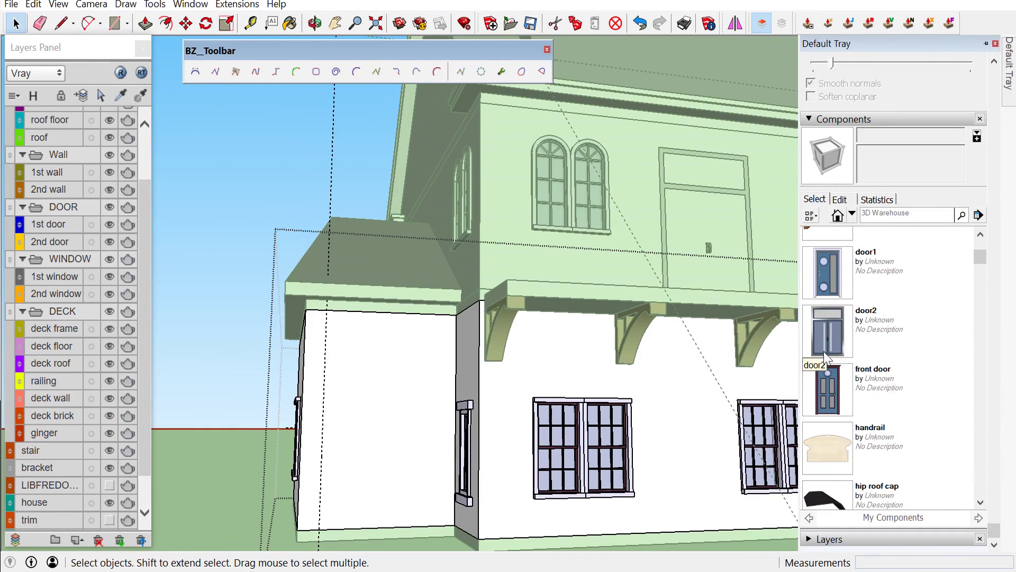
left_click(825, 282)
scroll(376, 513, "up", 2)
scroll(376, 512, "up", 3)
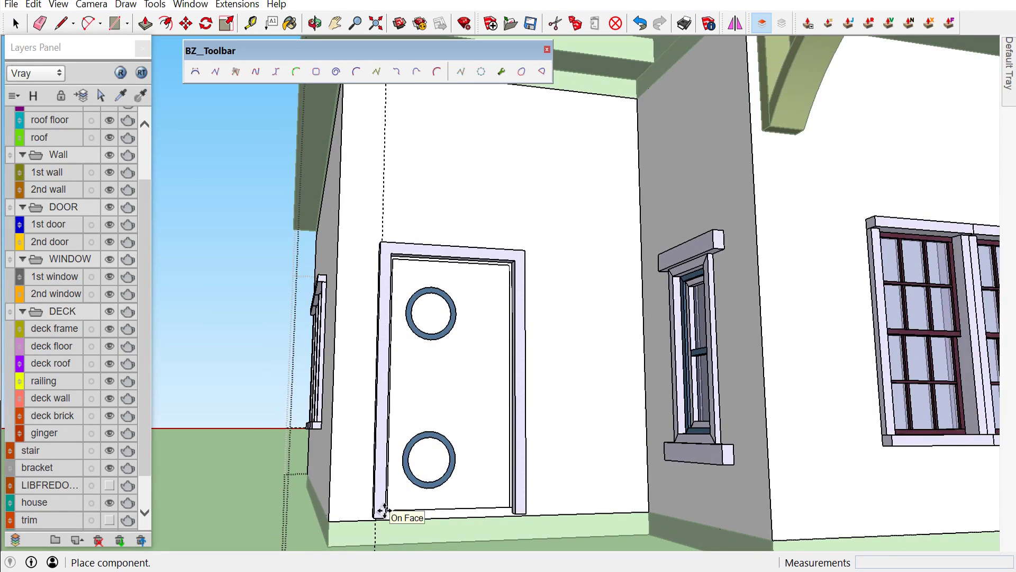
left_click(384, 515)
middle_click_drag(324, 522, 538, 531)
scroll(316, 525, "up", 3)
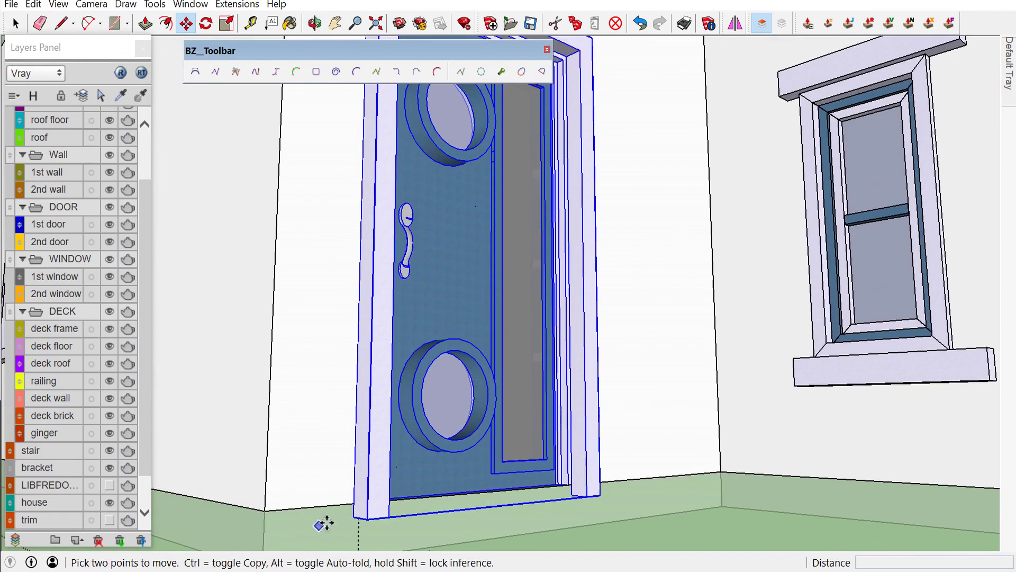
scroll(365, 500, "down", 3)
scroll(371, 498, "down", 5)
key("space")
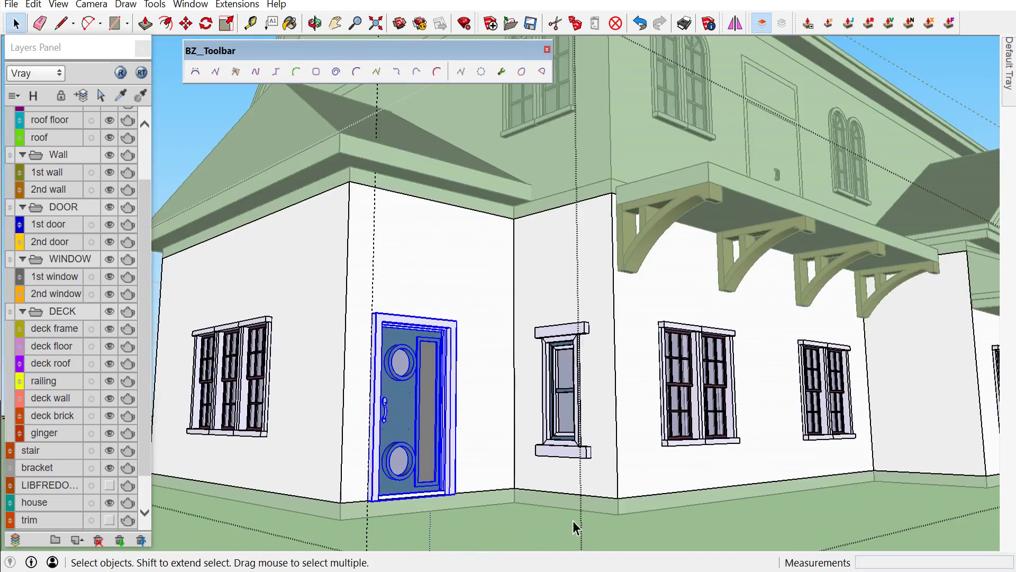
Orbit around the house to check the new porthole door
scroll(529, 510, "up", 5)
mouse_move(424, 493)
middle_mouse_down()
mouse_move(256, 422)
mouse_move(263, 440)
middle_mouse_up()
scroll(317, 450, "down", 3)
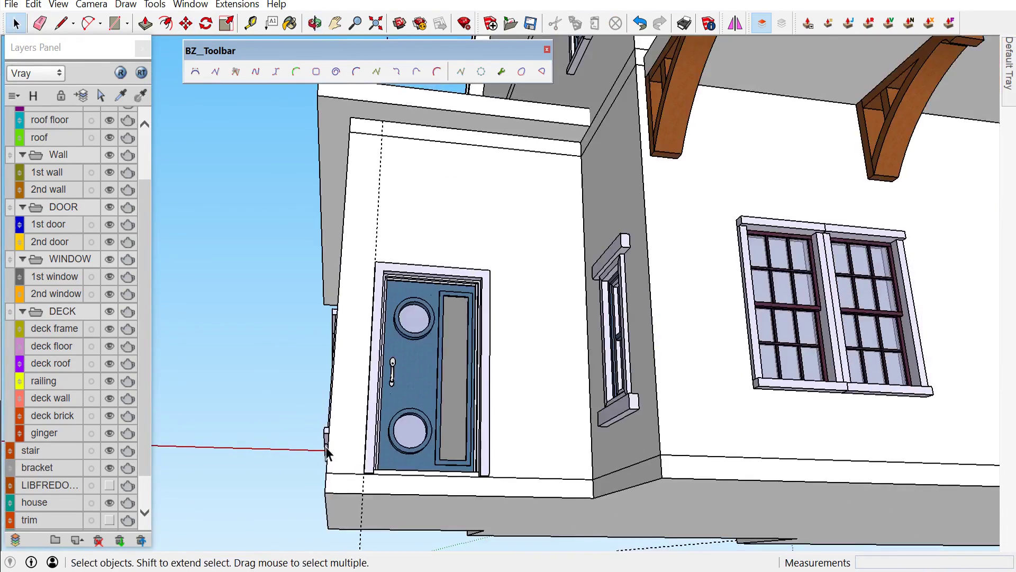
scroll(533, 506, "up", 2)
middle_click_drag(532, 506, 731, 526)
scroll(537, 493, "down", 2)
middle_click_drag(538, 492, 490, 485)
scroll(490, 485, "down", 4)
scroll(417, 482, "up", 2)
middle_click_drag(417, 482, 681, 438)
scroll(565, 82, "up", 2)
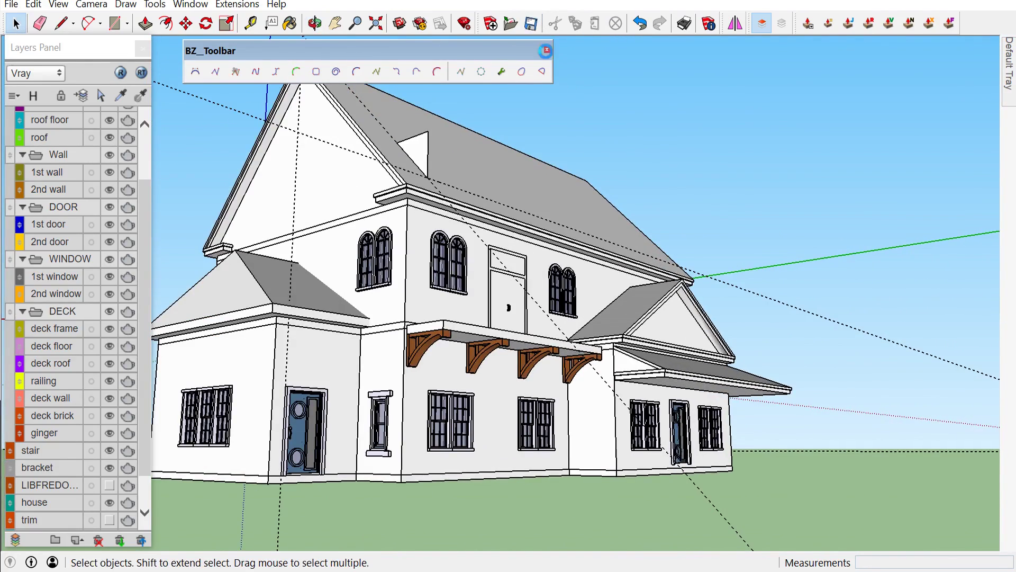
Push the triangular cheek face out 15 cm inside its group, then exit the group
scroll(657, 356, "down", 2)
middle_click_drag(656, 358, 529, 299)
scroll(448, 321, "up", 3)
double_click(448, 321)
scroll(443, 332, "up", 2)
left_click(445, 333)
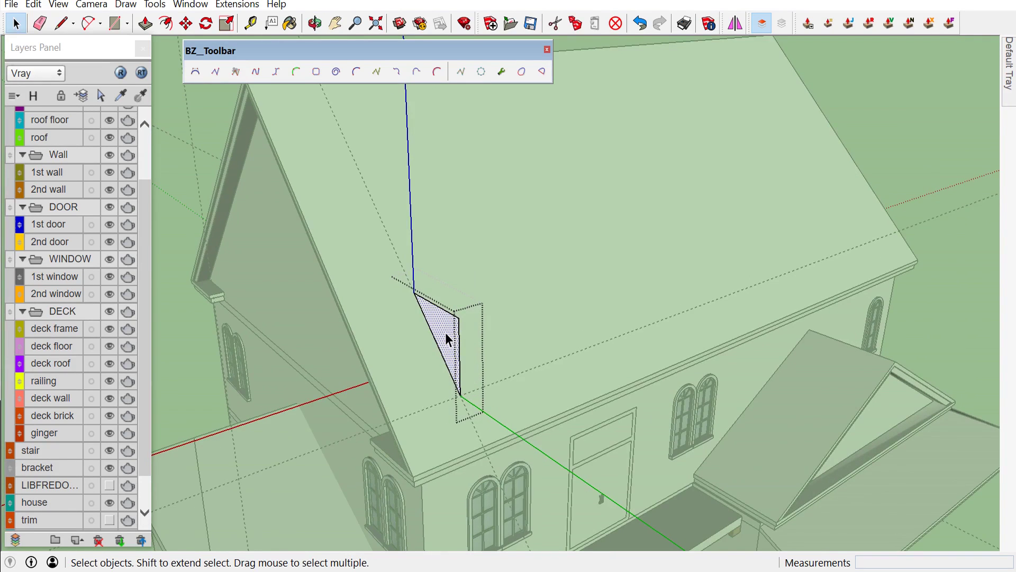
key("p")
left_click_drag(446, 334, 454, 330)
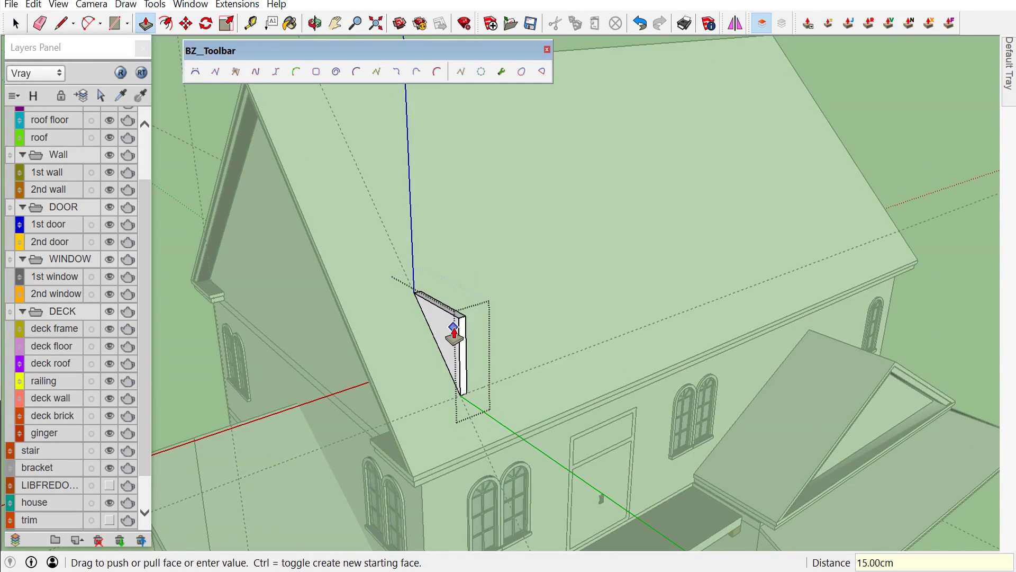
key("space")
scroll(430, 471, "down", 1)
left_click(870, 180)
Select the finished triangular dormer panel and bring up its context menu
scroll(870, 180, "down", 1)
scroll(61, 512, "down", 1)
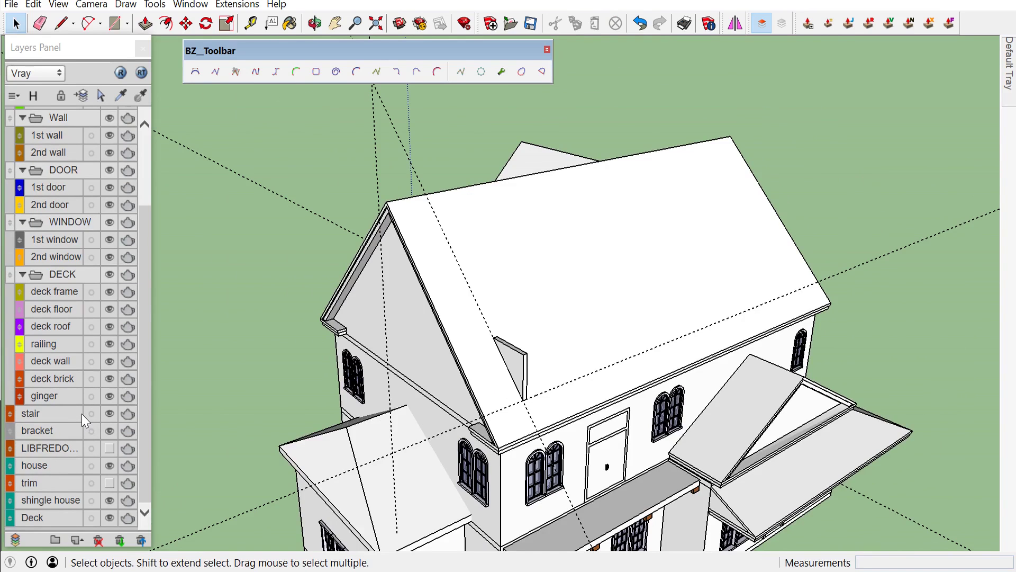
scroll(499, 405, "up", 1)
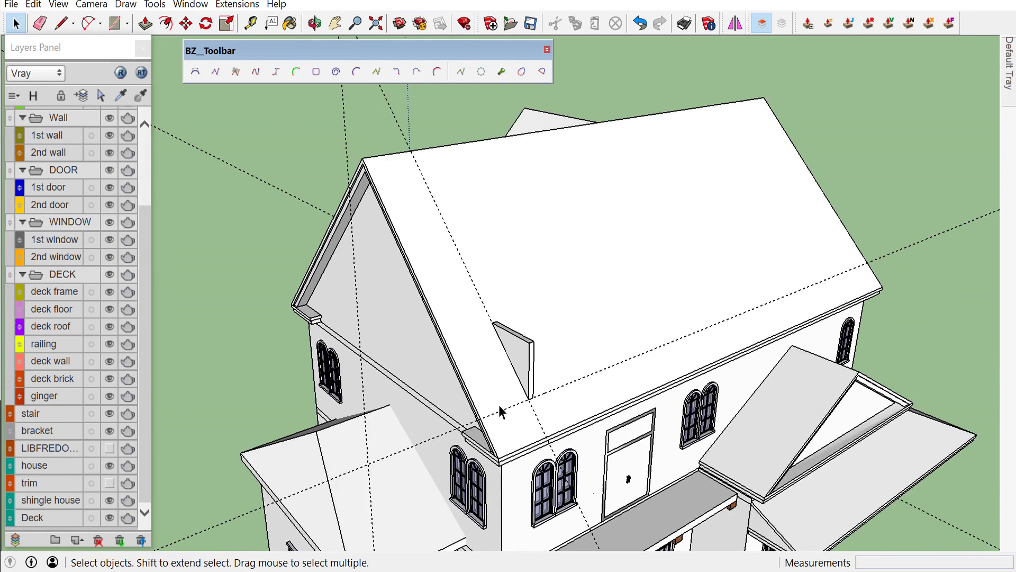
scroll(506, 398, "up", 1)
scroll(531, 350, "up", 1)
left_click(531, 350)
right_click(531, 350)
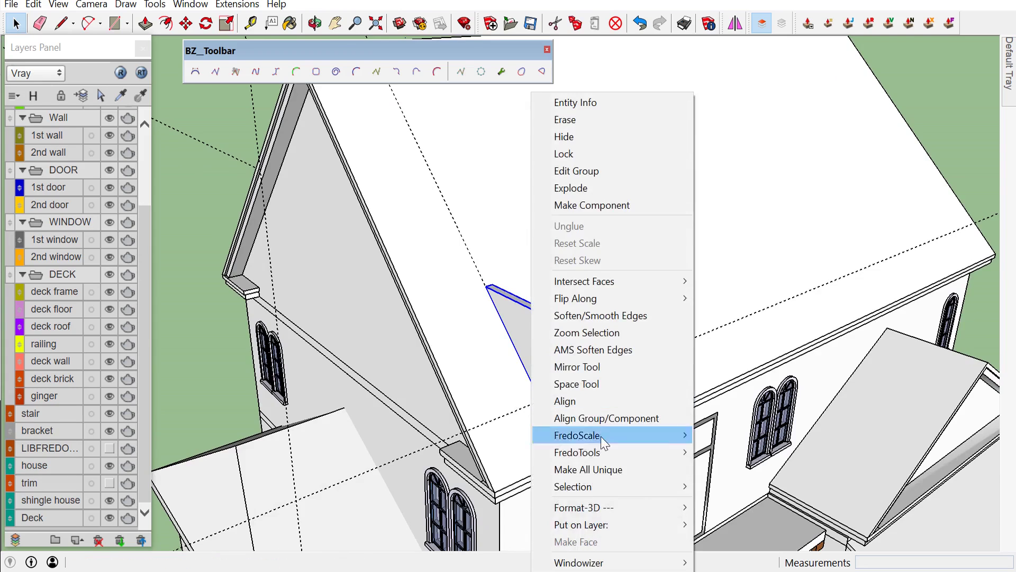
Put the dormer panel on the roof layer and copy it 300 to the side
left_click(765, 457)
scroll(385, 359, "up", 2)
scroll(369, 409, "up", 2)
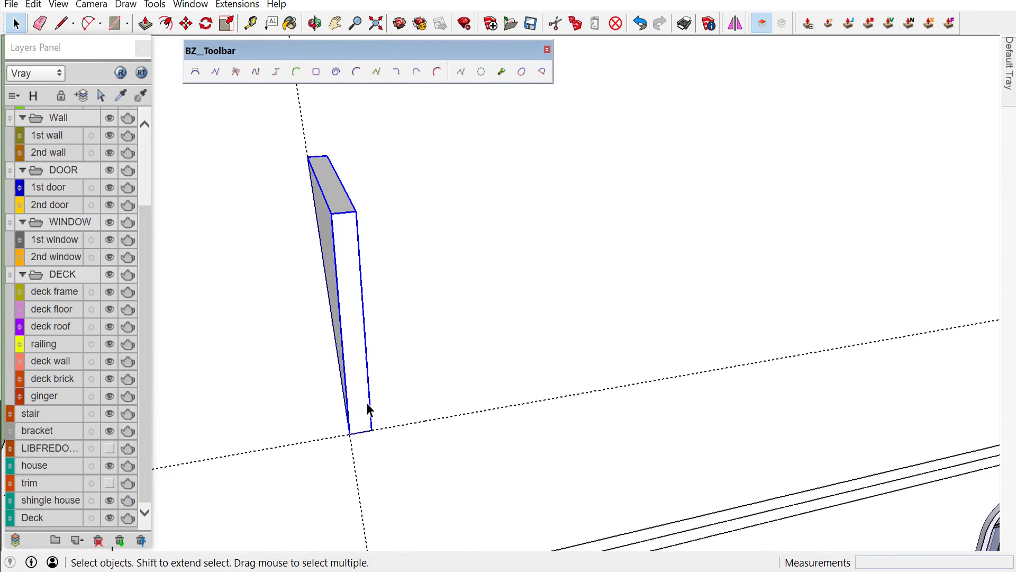
scroll(365, 435, "up", 1)
scroll(363, 428, "up", 1)
left_click(361, 431)
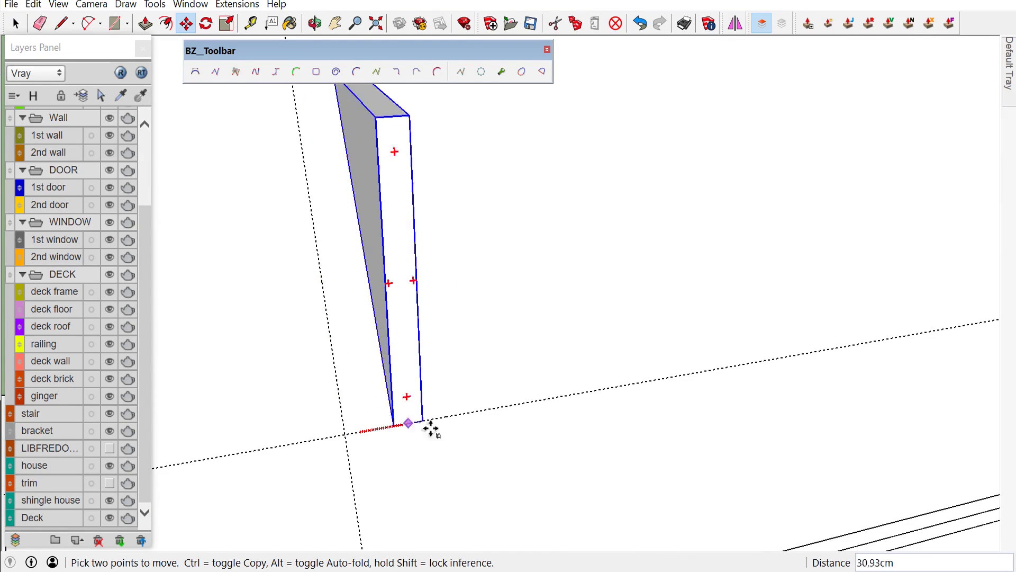
key("ctrl")
key("Return")
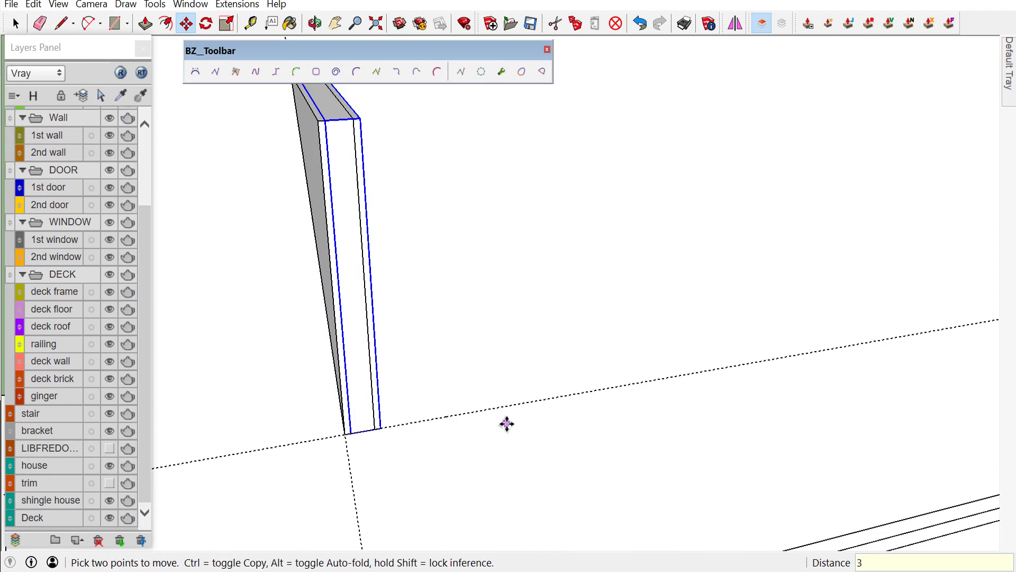
type("00")
key("Return")
scroll(470, 411, "down", 2)
scroll(404, 379, "down", 2)
key("space")
Draw a rectangle between the two panel tops and pull it up into a thin slab
mouse_move(402, 373)
middle_mouse_down()
mouse_move(389, 304)
mouse_move(408, 312)
mouse_move(394, 271)
middle_mouse_up()
scroll(389, 301, "down", 1)
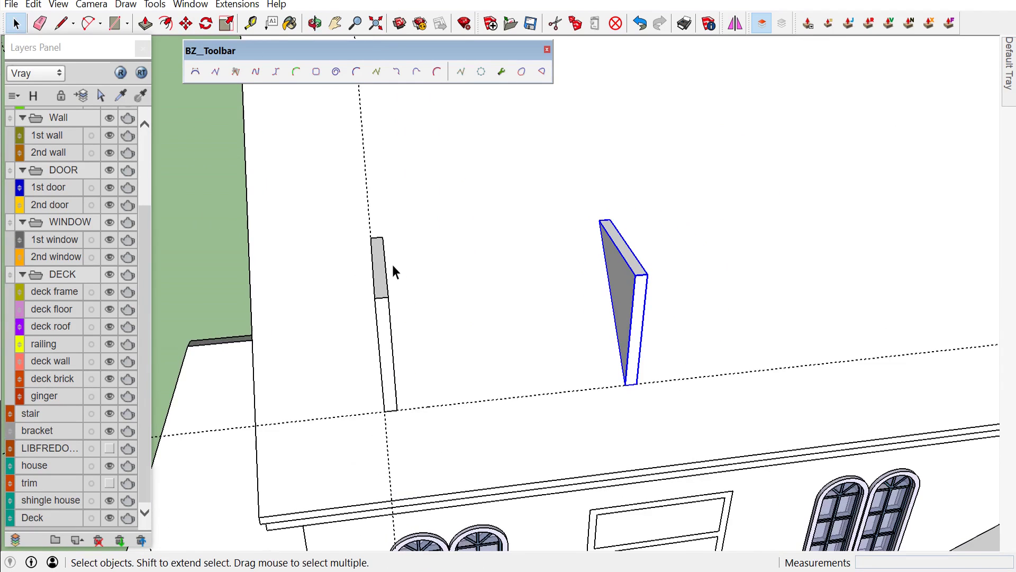
key("r")
left_click(370, 238)
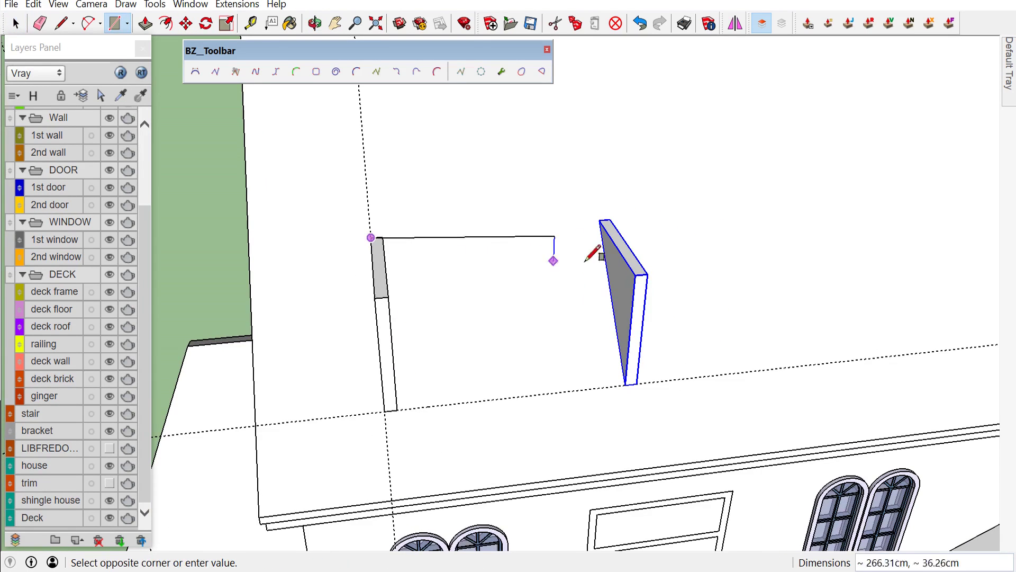
left_click(647, 275)
key("space")
left_click(528, 263)
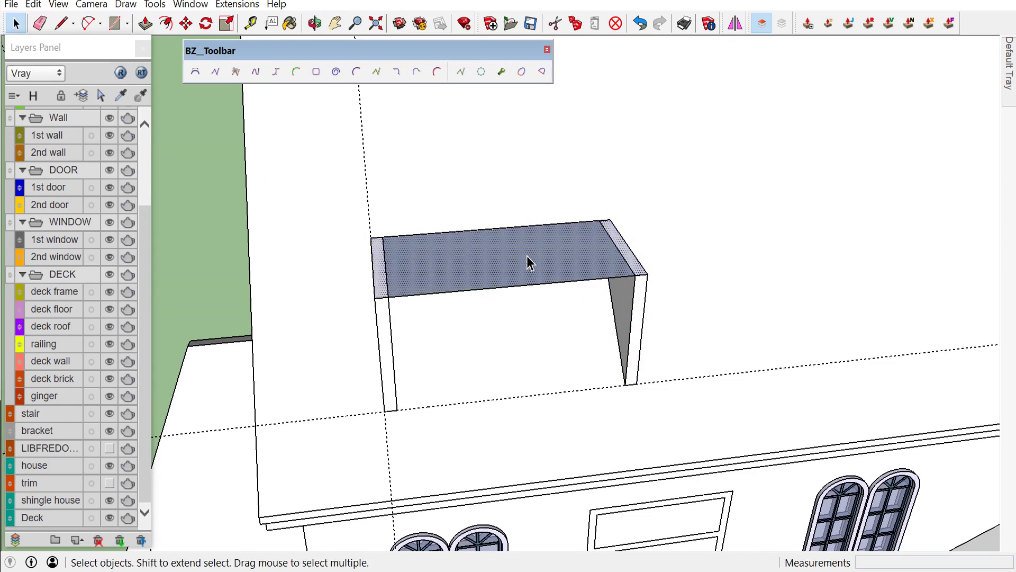
key("p")
left_click(527, 253)
key("space")
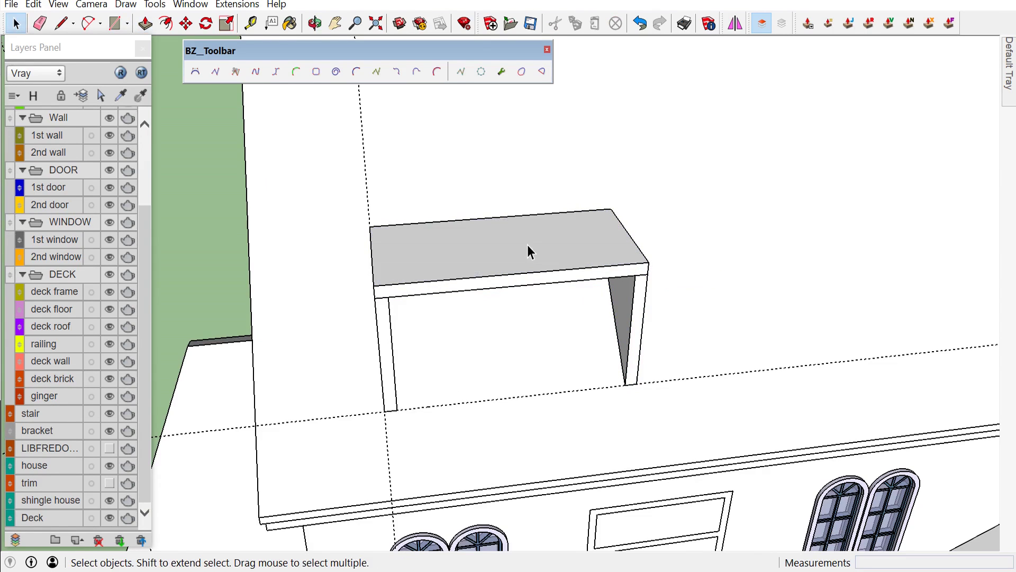
Assign the new top slab to the roof layer
left_click(532, 255)
right_click(529, 247)
mouse_move(579, 503)
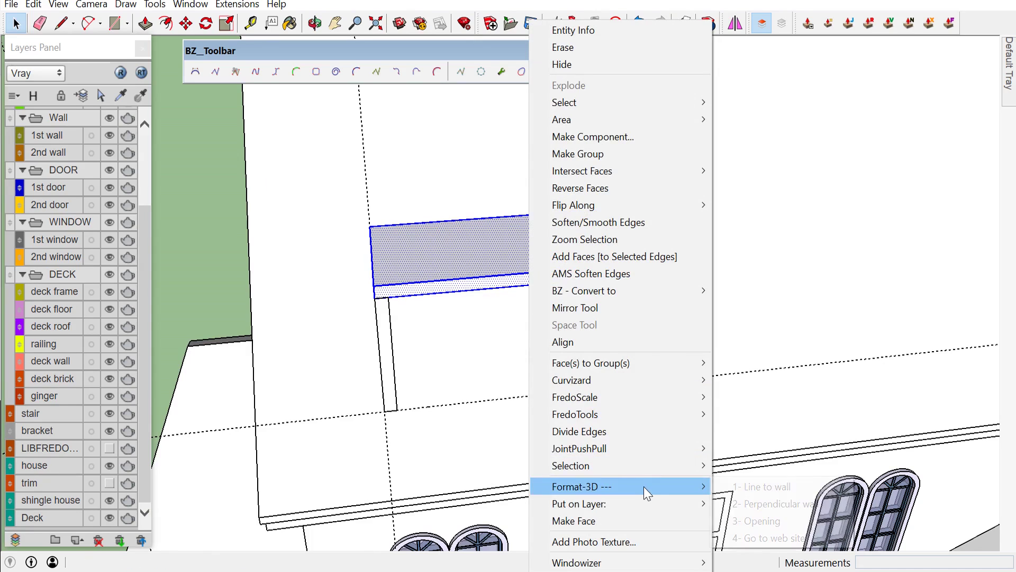
left_click(742, 435)
mouse_move(692, 413)
middle_mouse_down()
mouse_move(586, 293)
mouse_move(403, 315)
middle_mouse_up()
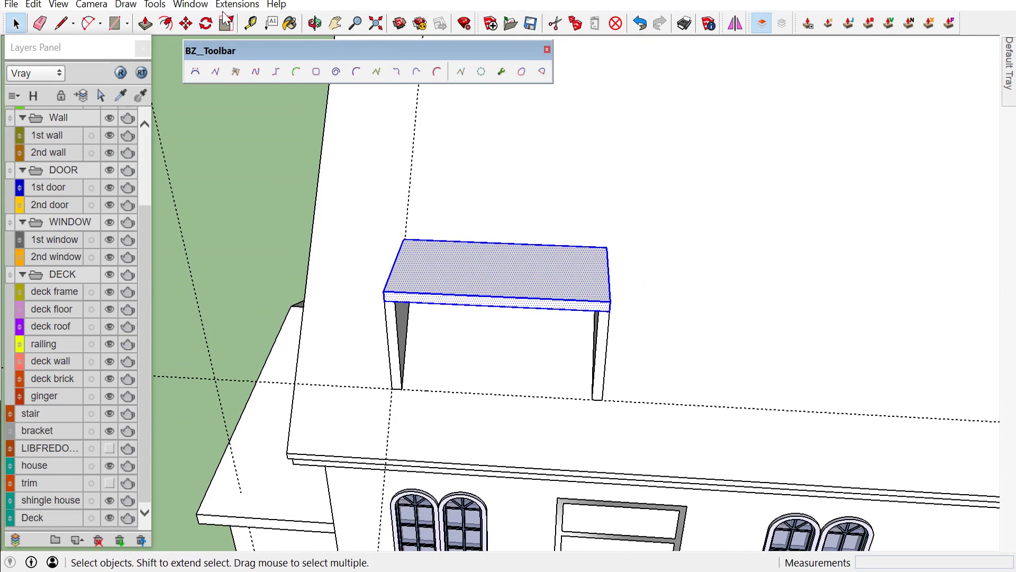
left_click(227, 8)
mouse_move(248, 371)
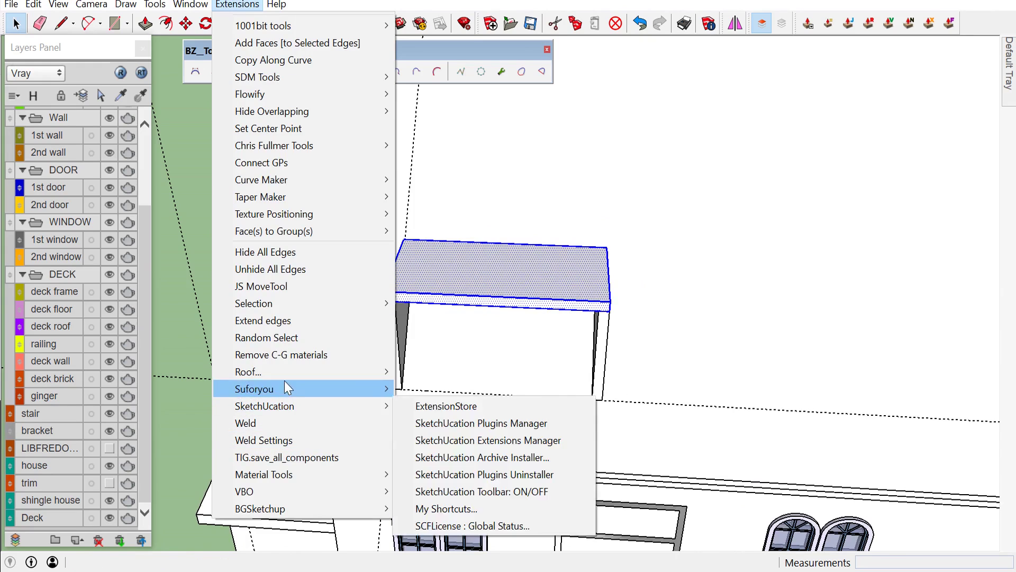
Generate a gable roof on the slab with 30° pitch, 20 cm fascia and 40 cm soffit
left_click(545, 406)
scroll(385, 292, "up", 2)
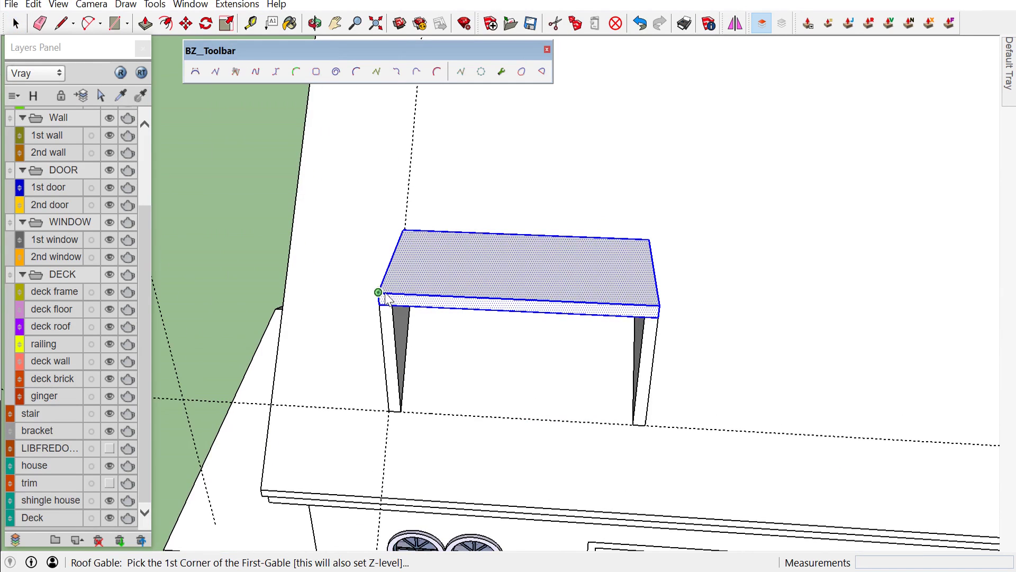
left_click(647, 241)
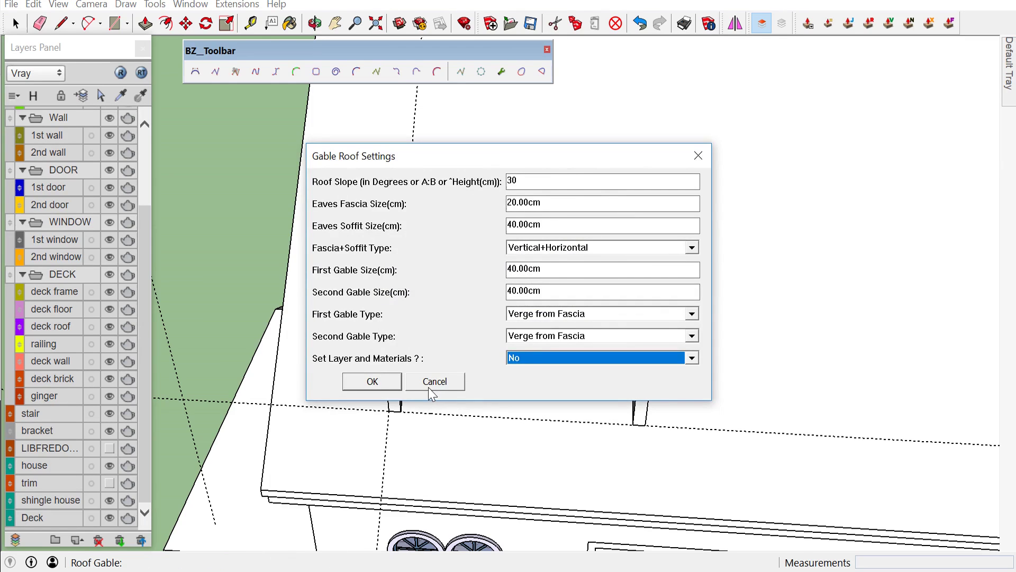
left_click(372, 382)
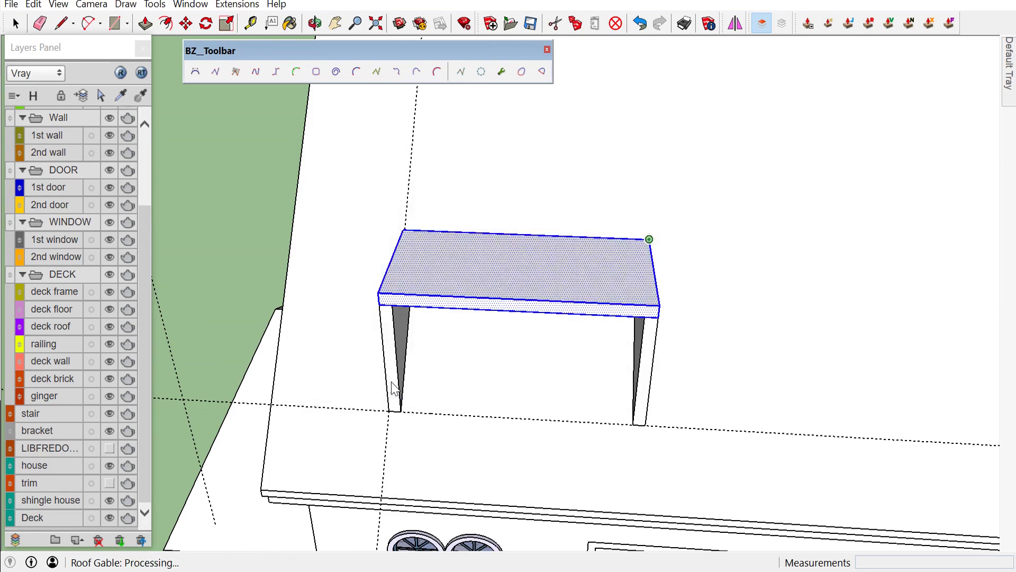
Orbit to inspect the new roof, then select it with the beam and left post
middle_click_drag(402, 372, 606, 154)
scroll(555, 234, "up", 2)
scroll(556, 238, "down", 4)
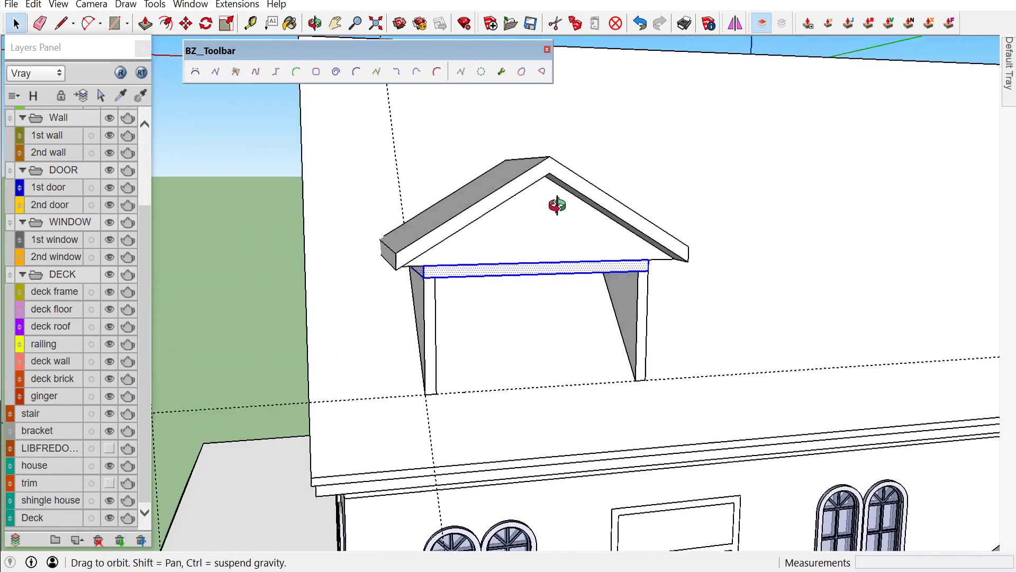
middle_click_drag(551, 205, 504, 200)
left_click(506, 202)
scroll(429, 232, "up", 2)
scroll(442, 255, "up", 3)
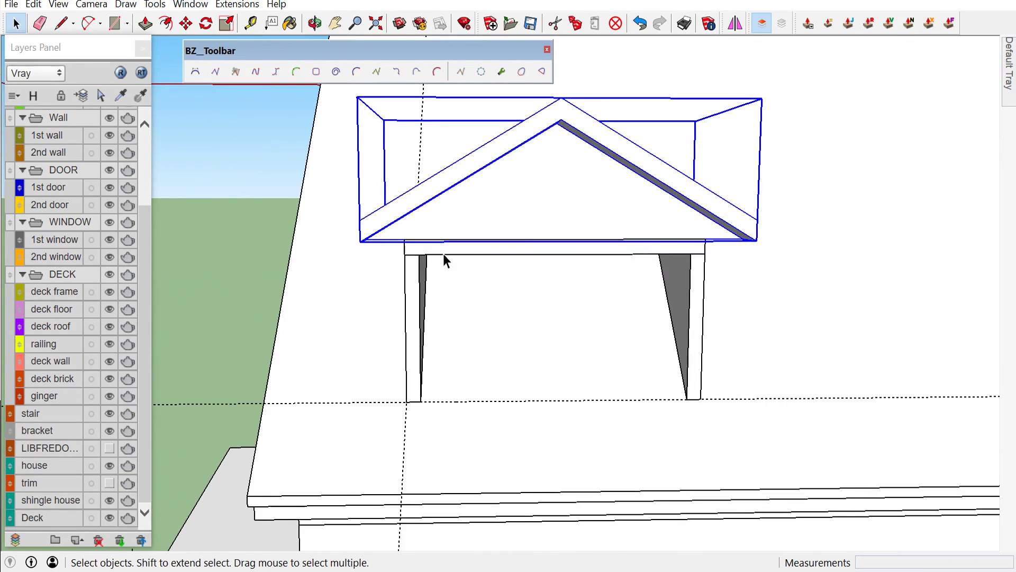
left_click(444, 253, "shift")
left_click(415, 318, "shift")
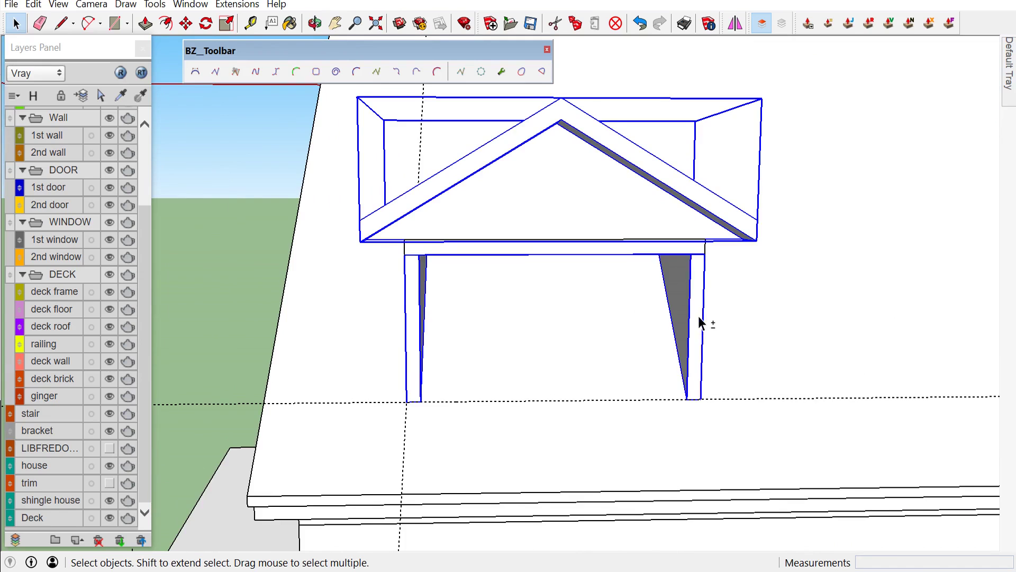
Select the dormer roof, beam and posts from a frontal view
right_click(678, 247)
left_click(686, 252)
left_click(594, 140)
left_click(389, 278)
left_click(433, 251)
mouse_move(433, 251)
middle_mouse_down()
mouse_move(535, 222)
mouse_move(479, 227)
middle_mouse_up()
left_click(479, 201, "shift")
left_click(462, 178, "shift")
Group the roof, beam and posts, exploding and regrouping to include every part
right_click(685, 188)
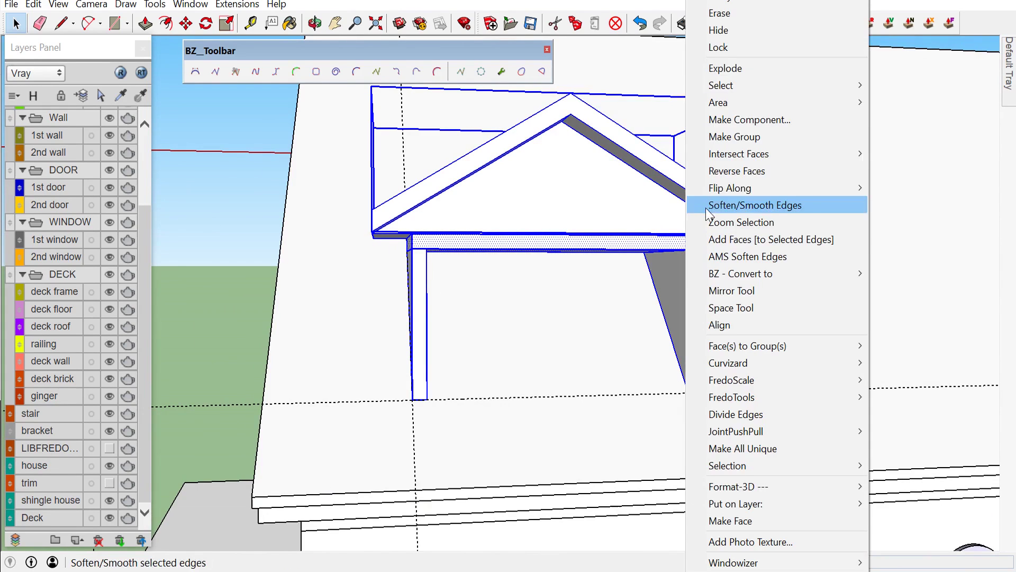
left_click(735, 138)
right_click(685, 178)
left_click(687, 187)
right_click(691, 173)
left_click(702, 136)
Enter the dormer group for editing and orbit to view its side
scroll(608, 228, "down", 2)
middle_click_drag(607, 229, 430, 423)
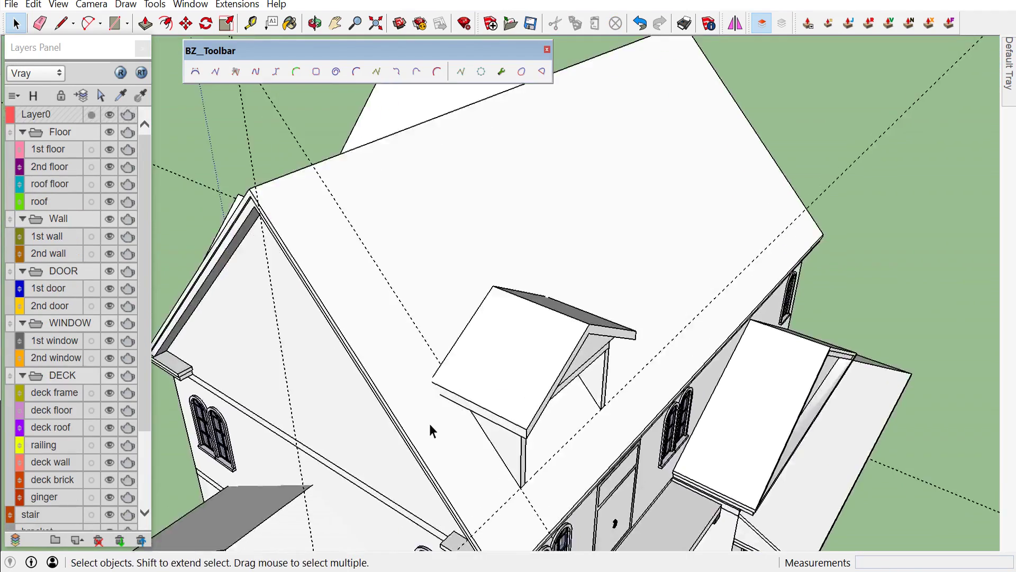
scroll(636, 318, "up", 3)
left_click(637, 345)
double_click(637, 345)
middle_click_drag(637, 345, 719, 353)
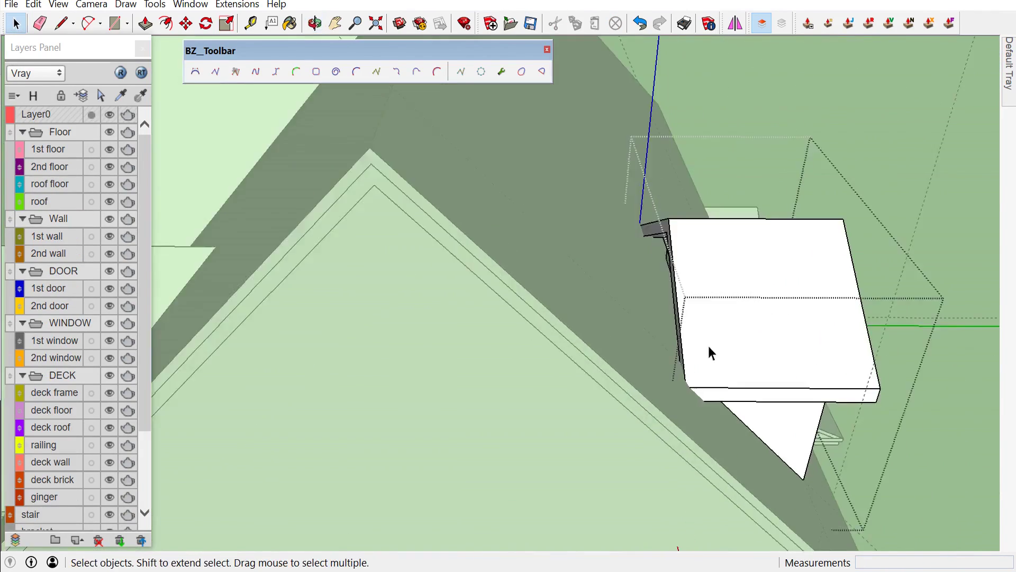
scroll(719, 353, "up", 3)
scroll(683, 329, "up", 2)
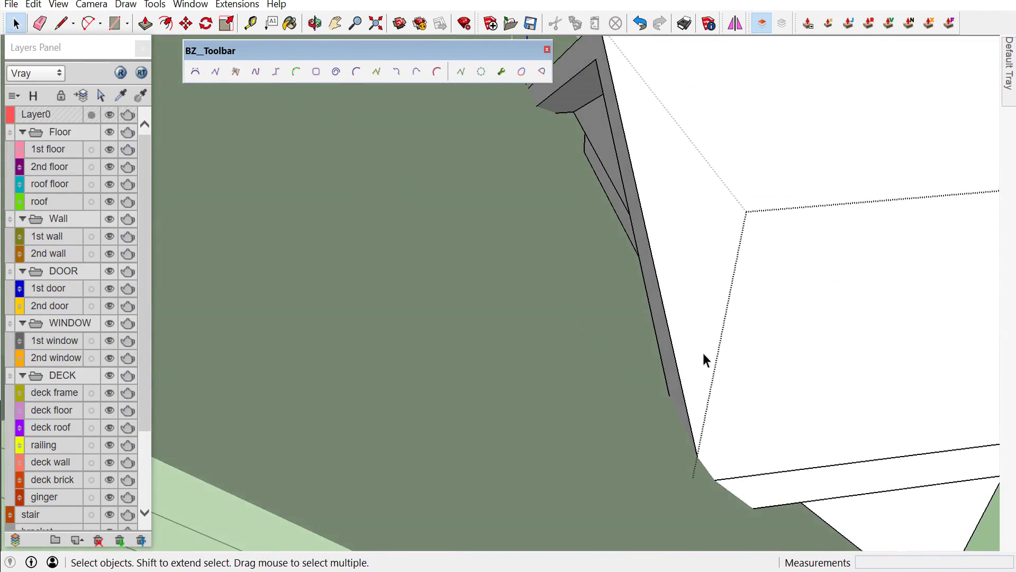
Push the dormer's thin back face 40 cm toward the main roof
key("p")
left_click(667, 363)
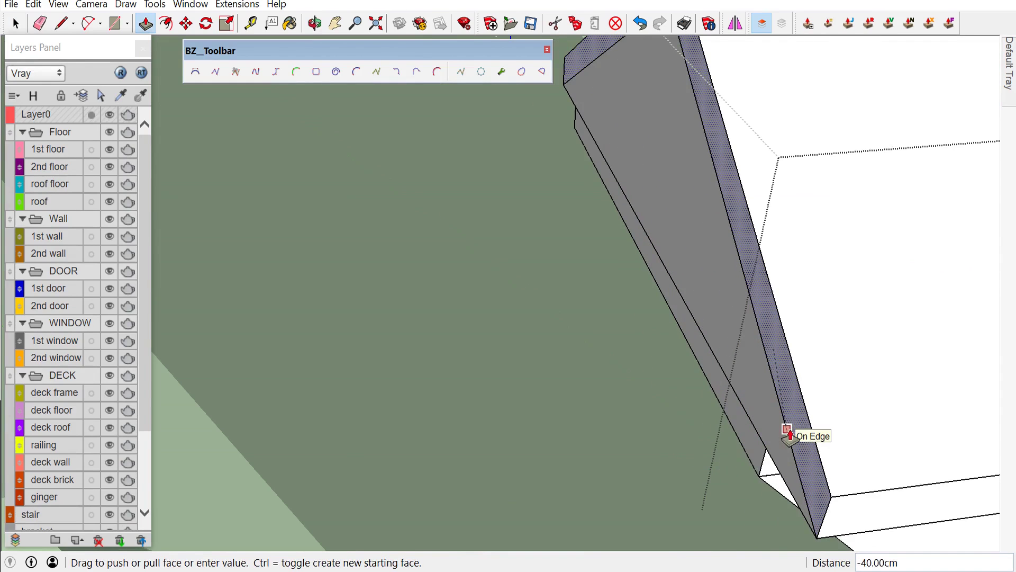
left_click(776, 437)
key("space")
mouse_move(792, 436)
middle_mouse_down()
mouse_move(745, 386)
mouse_move(762, 438)
mouse_move(789, 443)
mouse_move(798, 467)
middle_mouse_up()
Hide the unwanted face on the dormer side
key("l")
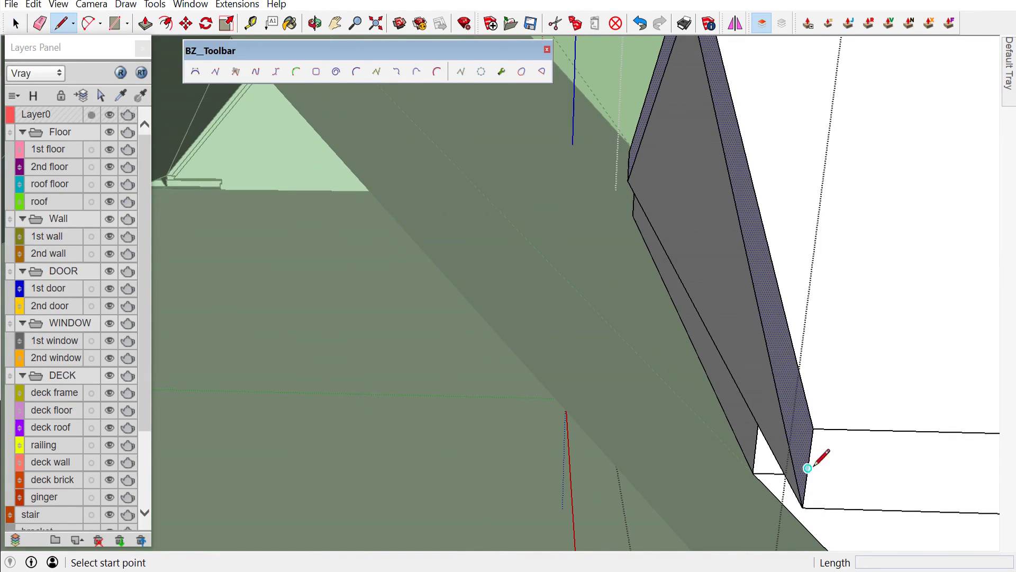
left_click(804, 506)
key("space")
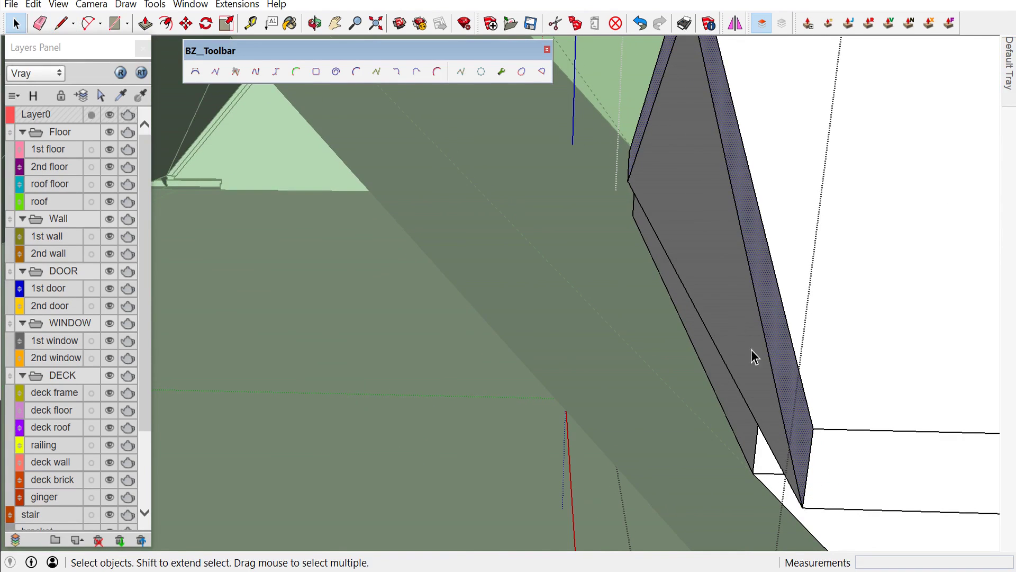
right_click(710, 282)
left_click(763, 123)
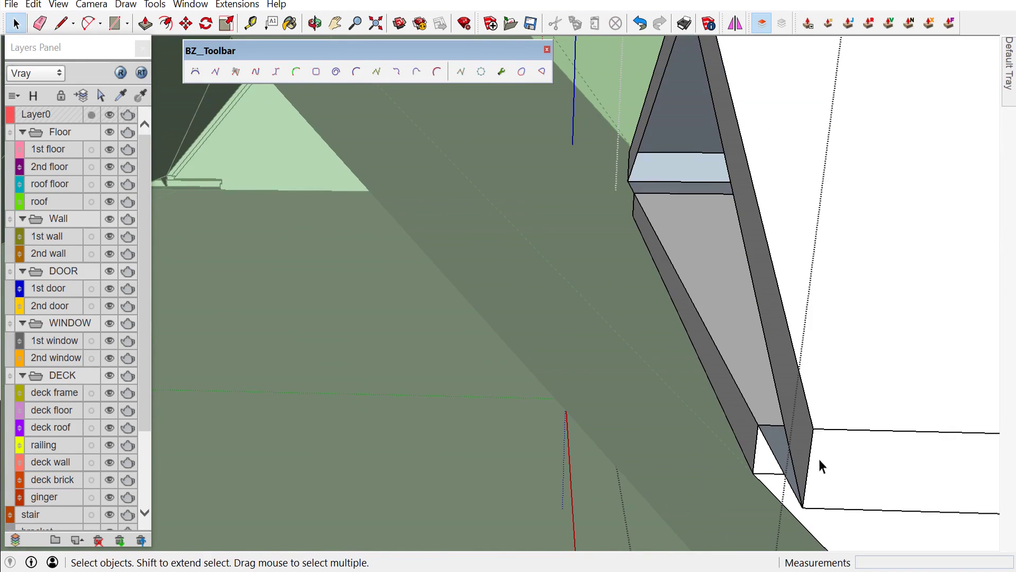
scroll(818, 458, "up", 1)
Draw a line between edge endpoints to close the cheek's lower side face
key("l")
left_click(812, 421)
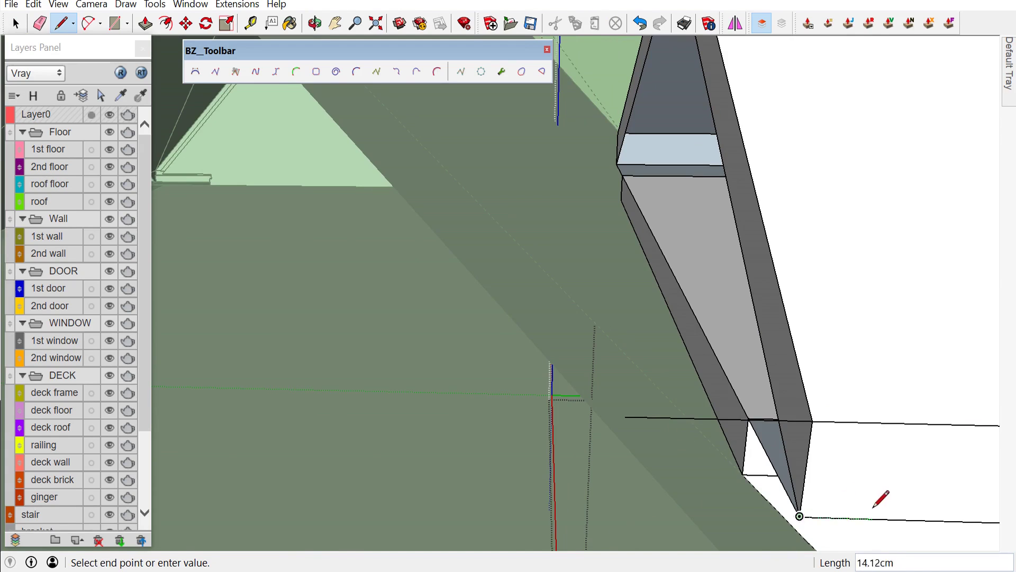
left_click(625, 416)
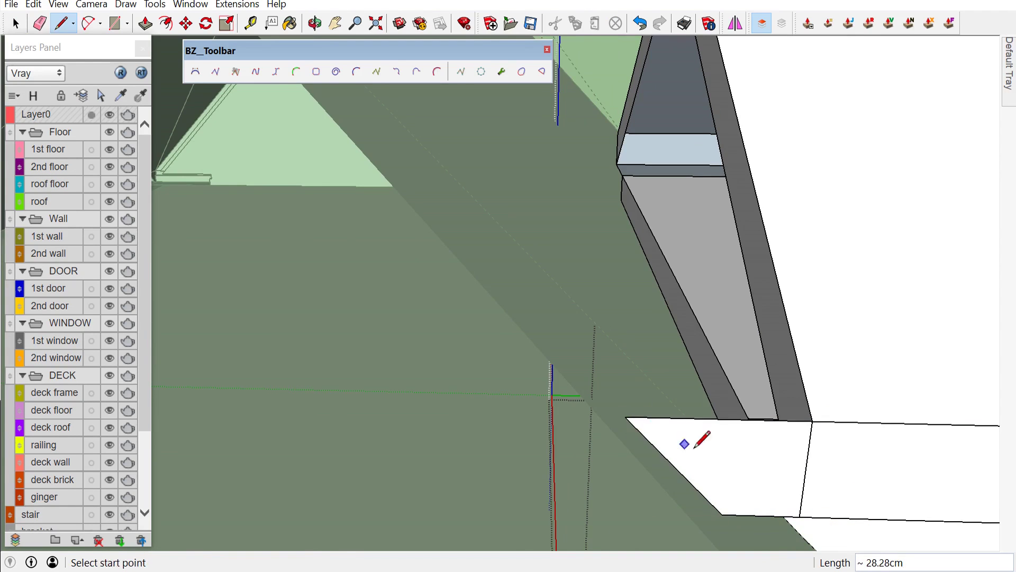
key("space")
scroll(707, 466, "up", 3)
scroll(497, 468, "up", 3)
scroll(496, 468, "down", 5)
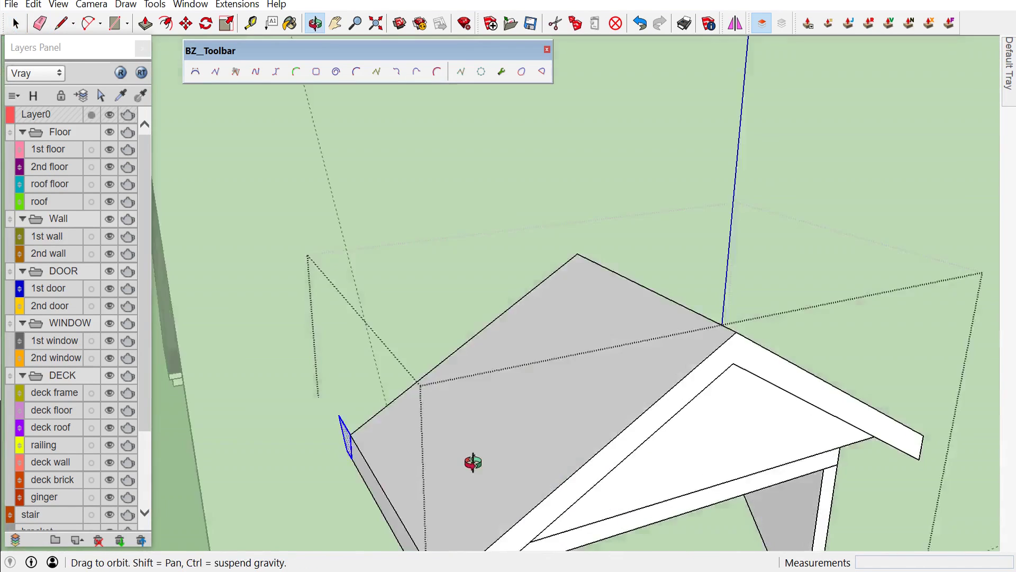
Draw lines to close a triangular face at the back of the dormer roof
middle_click_drag(471, 463, 378, 309)
left_click(736, 23)
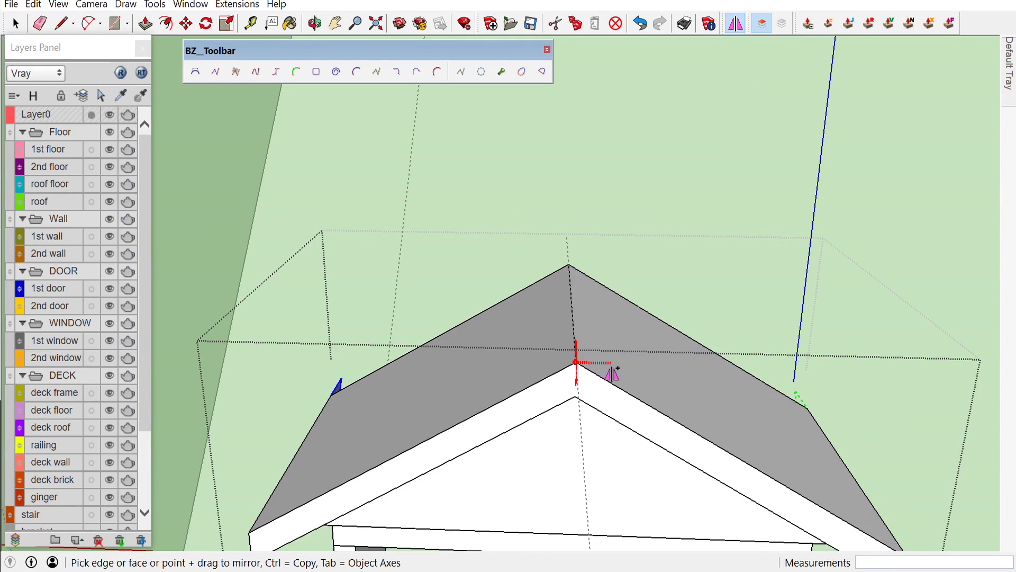
middle_click_drag(670, 386, 234, 417)
key("space")
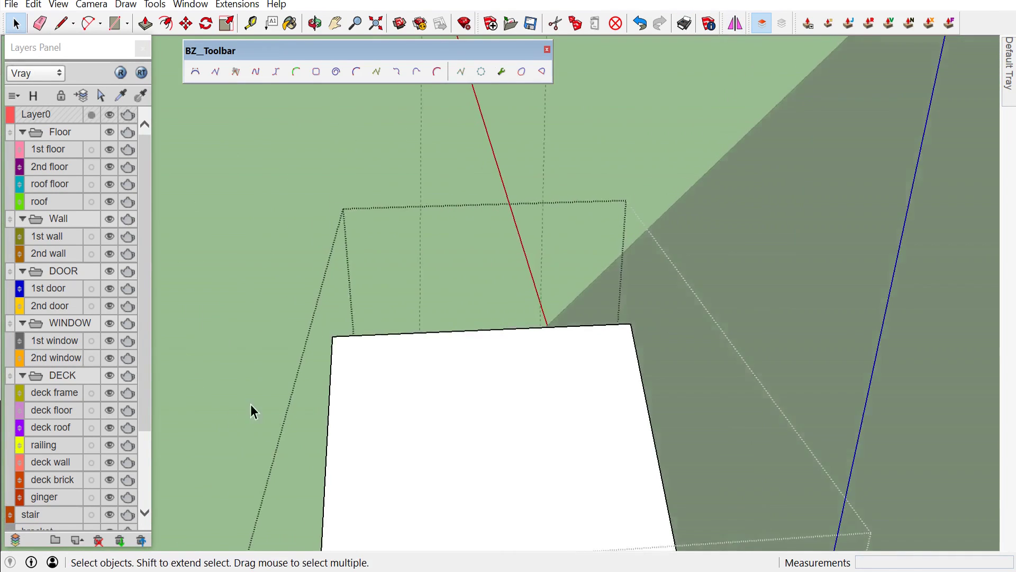
middle_click_drag(400, 425, 564, 336)
left_click(599, 336)
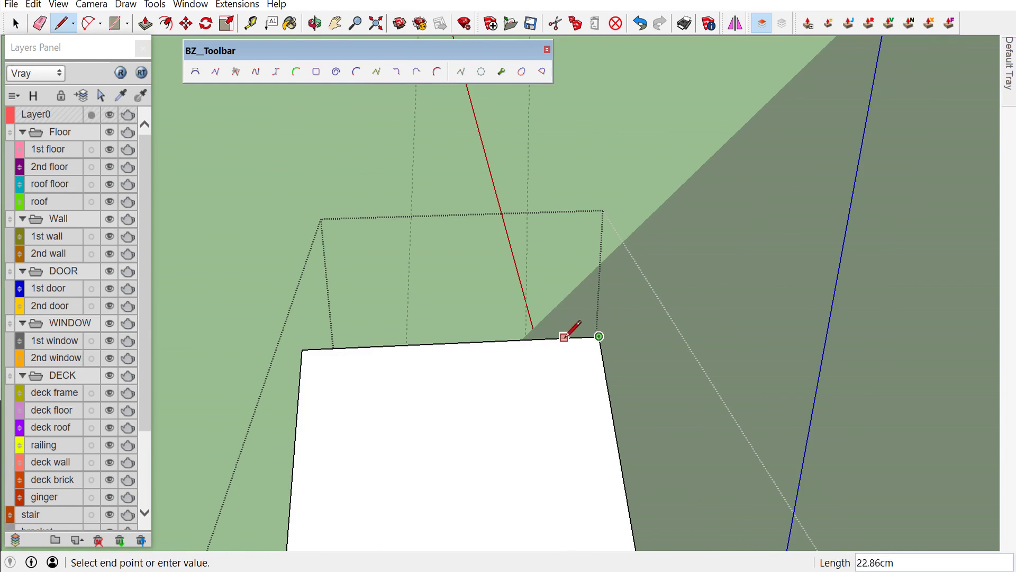
scroll(715, 329, "down", 2)
mouse_move(733, 328)
middle_mouse_down()
mouse_move(748, 476)
mouse_move(702, 503)
mouse_move(798, 408)
middle_mouse_up()
left_click(695, 522)
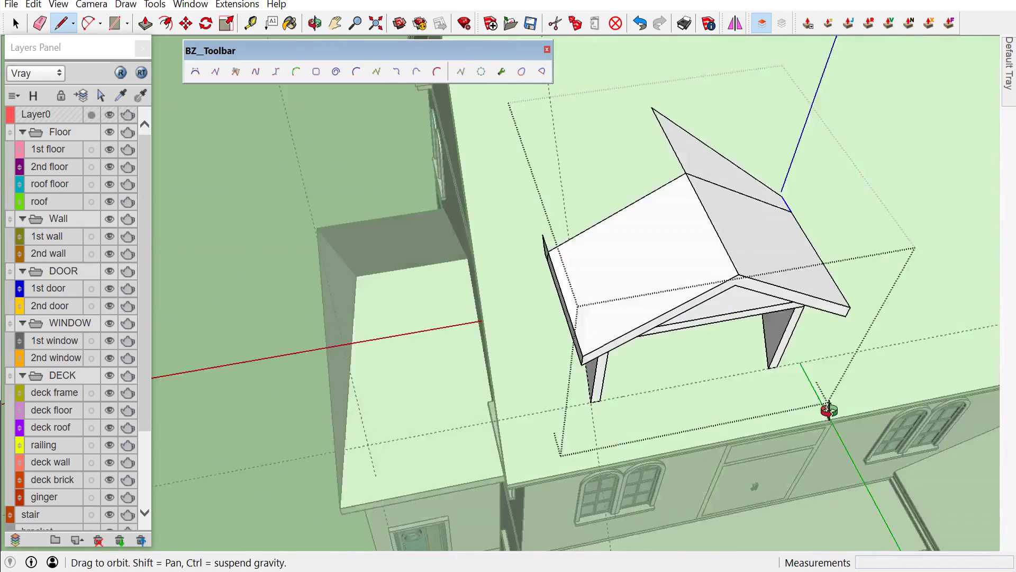
Draw a line across the dormer roof apex and erase the stray edge across its top
left_click(663, 80)
left_click(543, 227)
middle_click_drag(540, 233, 556, 250)
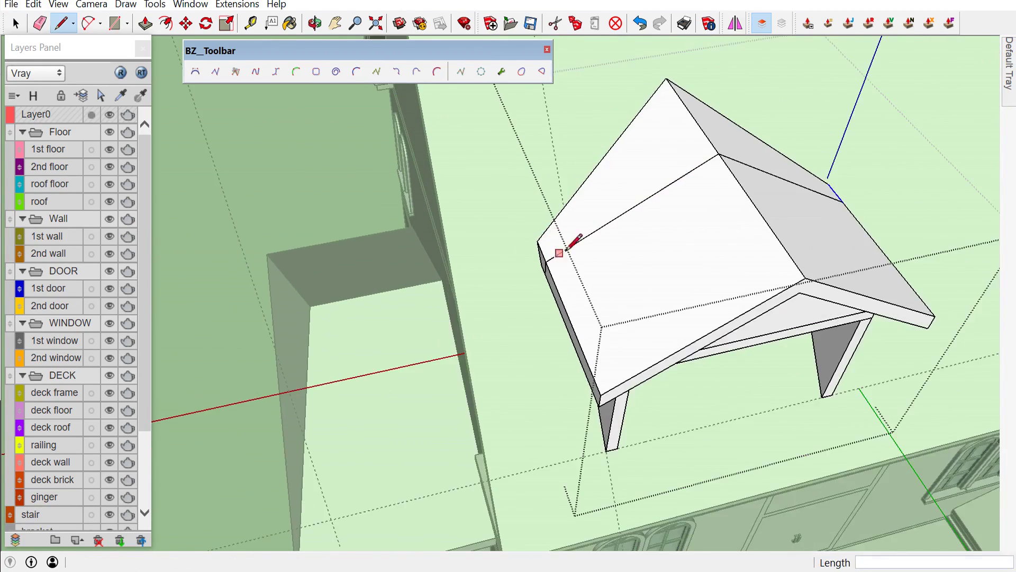
key("space")
key("e")
left_click_drag(618, 202, 772, 154)
Orbit and zoom around the house to inspect the dormer seated on the roof
middle_click_drag(772, 154, 676, 211)
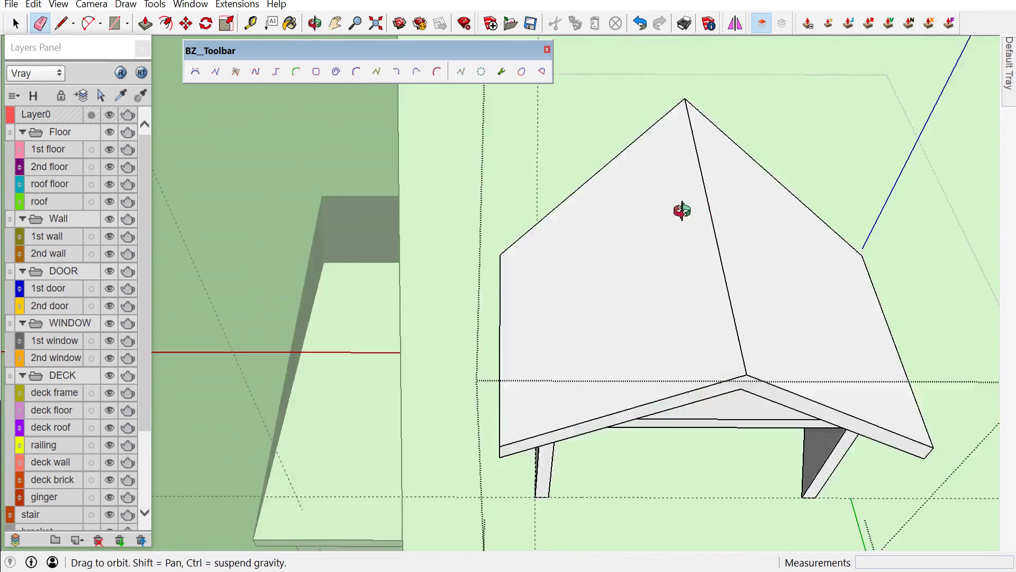
scroll(653, 391, "up", 3)
scroll(461, 331, "up", 2)
scroll(576, 374, "down", 5)
mouse_move(576, 375)
middle_mouse_down()
mouse_move(810, 348)
mouse_move(794, 167)
mouse_move(864, 208)
middle_mouse_up()
scroll(799, 222, "up", 3)
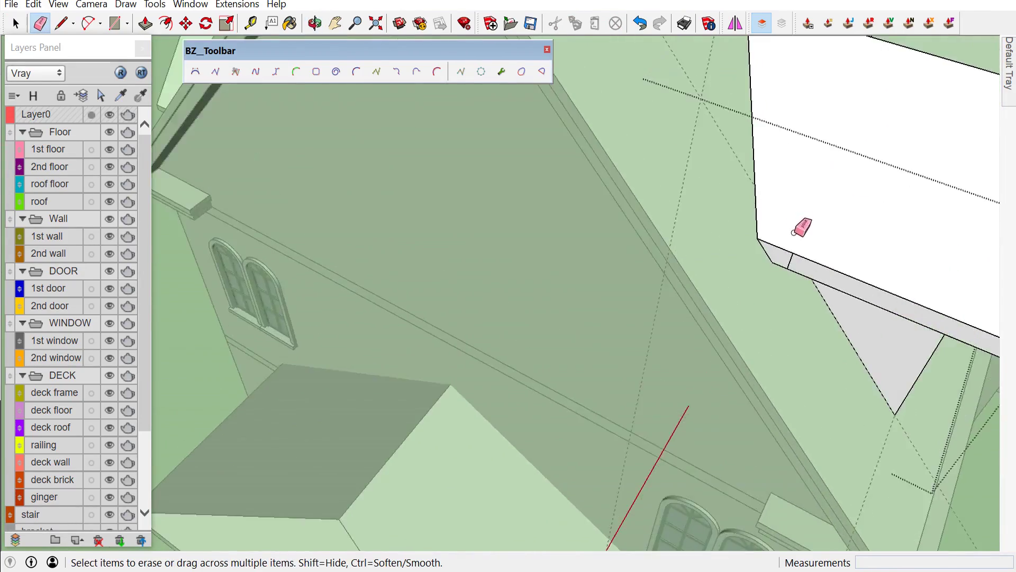
scroll(799, 265, "up", 2)
middle_click_drag(799, 265, 720, 238)
key("space")
scroll(720, 238, "down", 5)
mouse_move(317, 236)
middle_mouse_down()
mouse_move(529, 381)
mouse_move(279, 157)
middle_mouse_up()
scroll(426, 245, "down", 1)
scroll(417, 186, "up", 2)
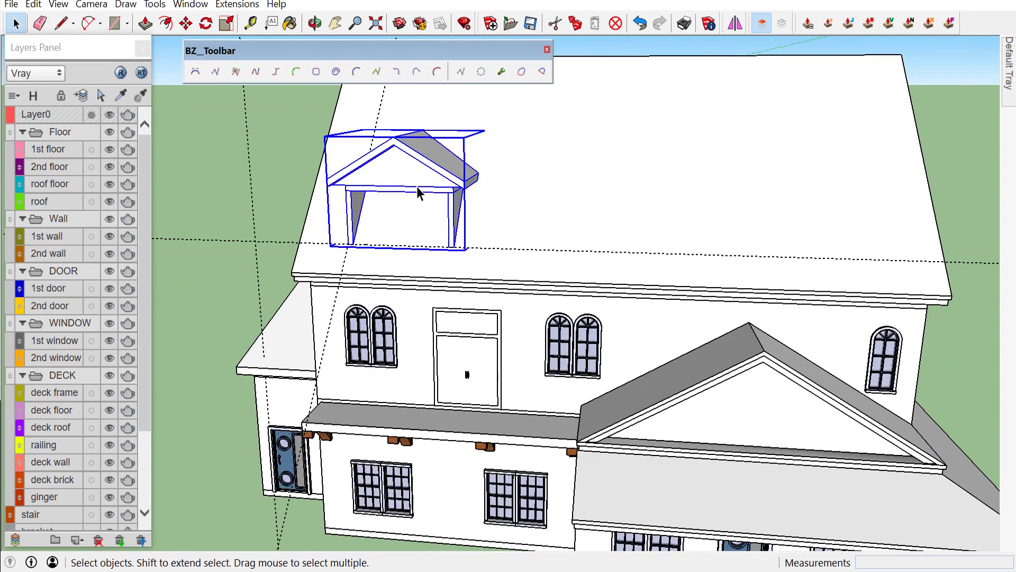
Copy the dormer group from its bottom corner and place the copy further right on the roof
left_click(417, 186)
scroll(417, 188, "up", 2)
key("m")
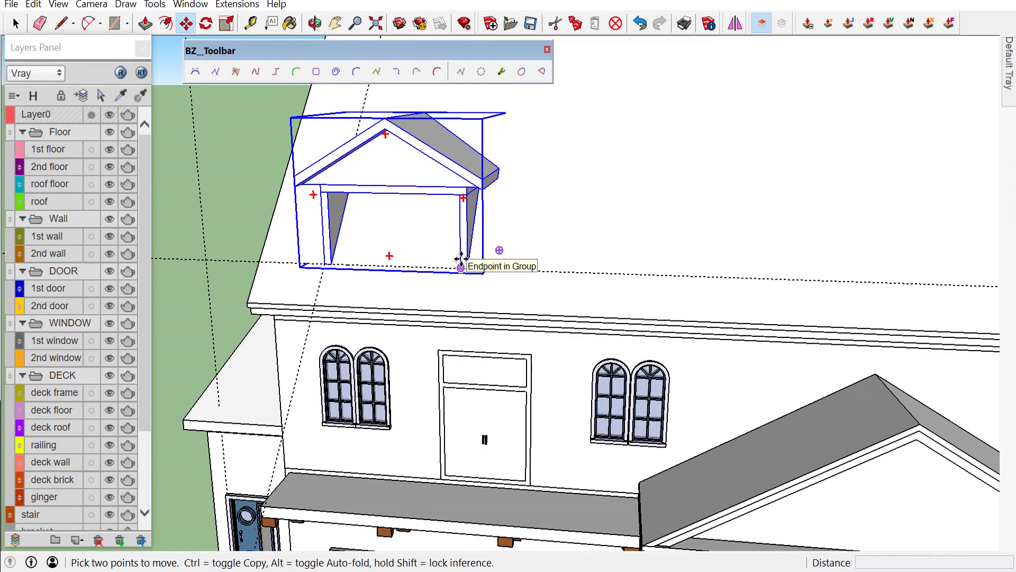
left_click(462, 262)
key("ctrl")
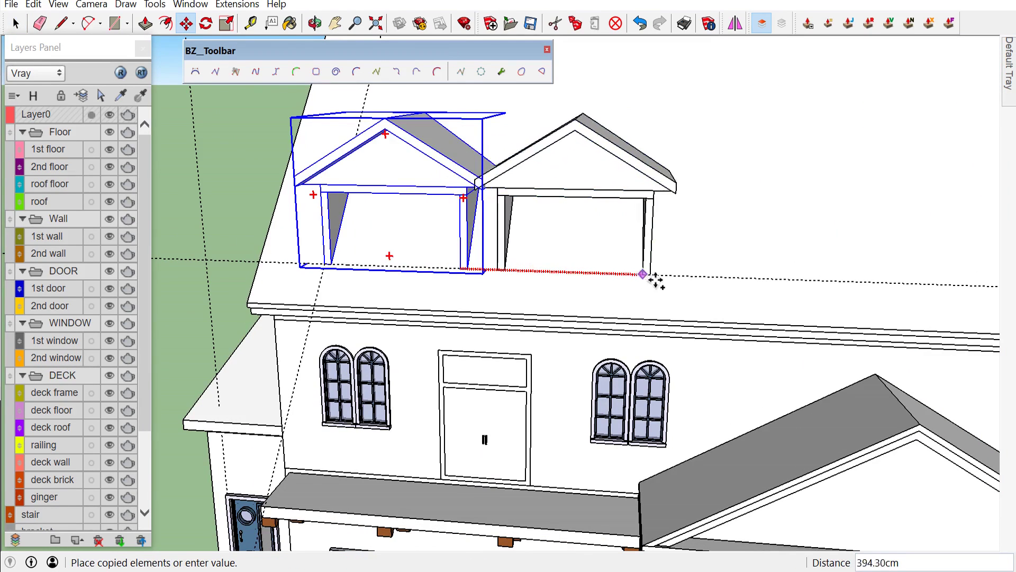
left_click(816, 283)
key("space")
scroll(499, 301, "down", 5)
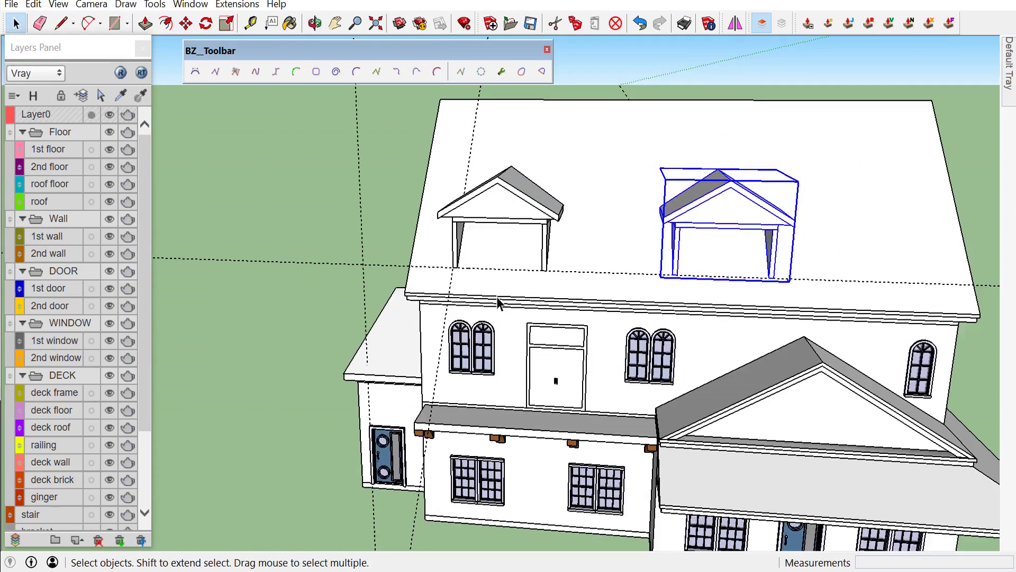
scroll(454, 290, "down", 2)
middle_click_drag(454, 290, 544, 260)
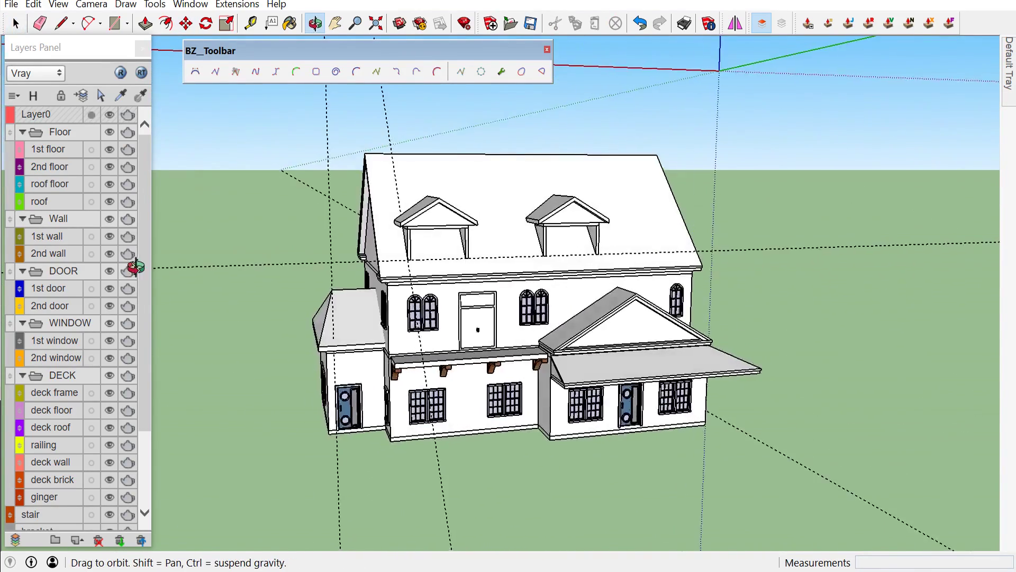
scroll(392, 235, "up", 3)
scroll(390, 235, "up", 3)
middle_click_drag(391, 235, 386, 229)
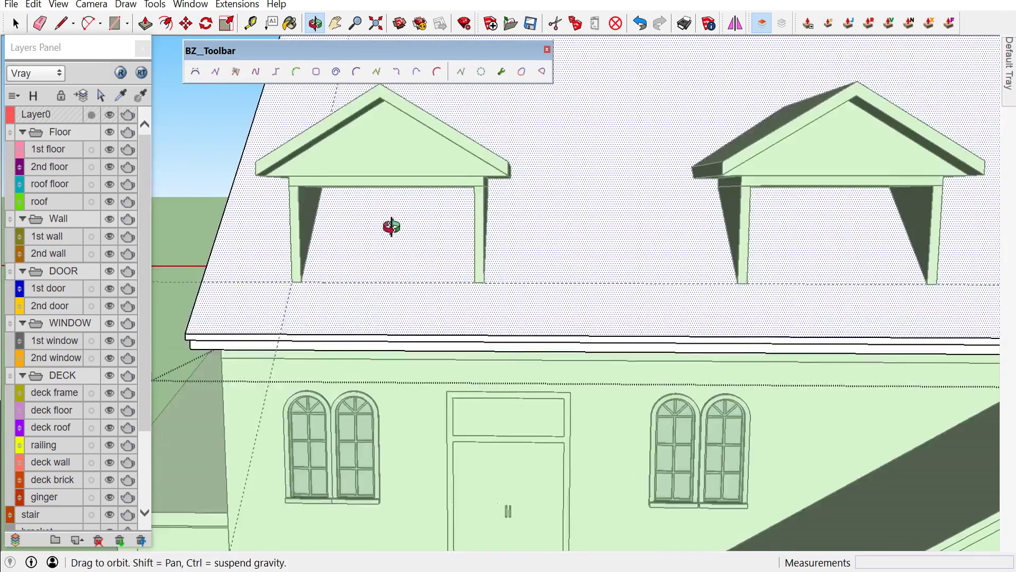
Draw a rectangle across the left dormer opening, then remove the new face
scroll(351, 192, "up", 3)
key("r")
left_click(322, 149)
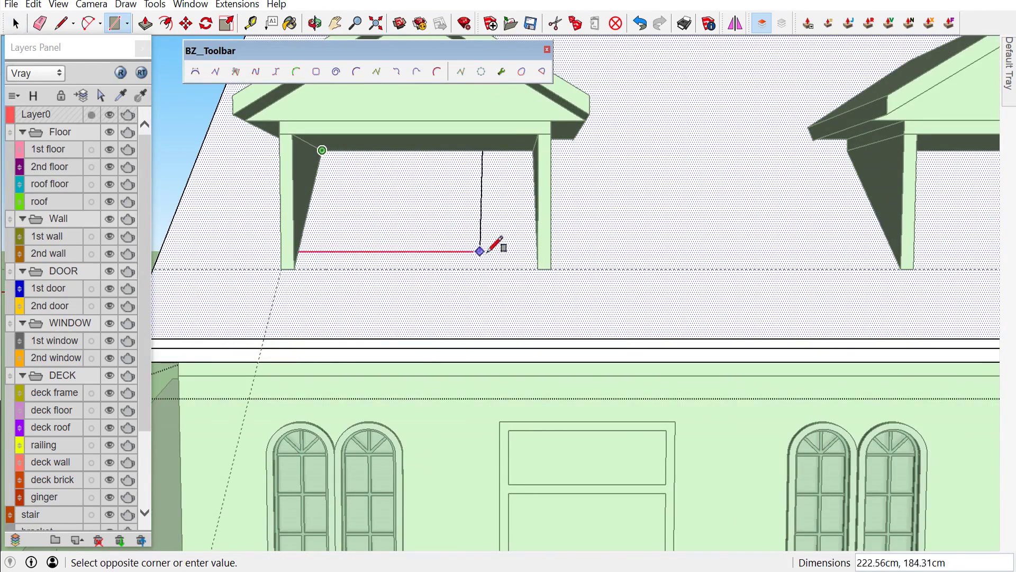
left_click(530, 268)
key("space")
right_click(446, 223)
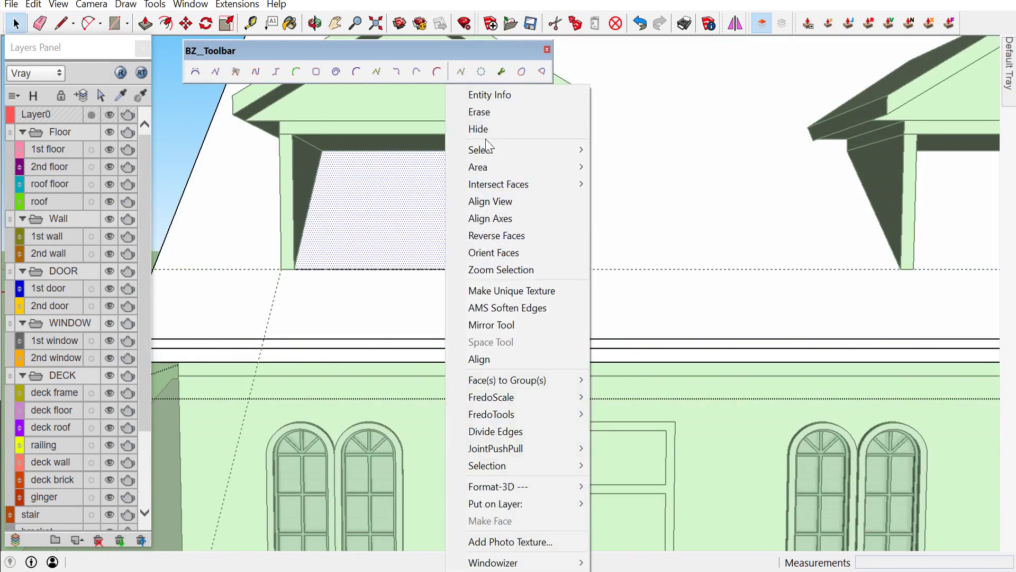
left_click(497, 112)
scroll(500, 138, "down", 5)
Draw a rectangle across the right dormer front and hide the new face
mouse_move(418, 286)
middle_mouse_down()
mouse_move(683, 245)
mouse_move(651, 206)
middle_mouse_up()
scroll(683, 244, "up", 3)
scroll(683, 244, "up", 2)
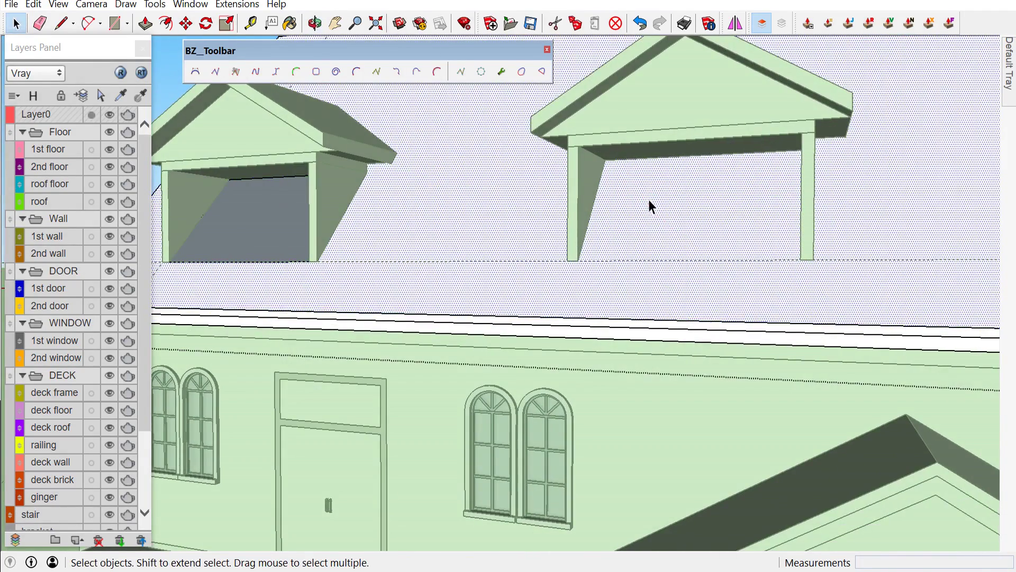
middle_click_drag(605, 159, 710, 234)
left_click(602, 156)
left_click(856, 286)
right_click(751, 231)
left_click(791, 126)
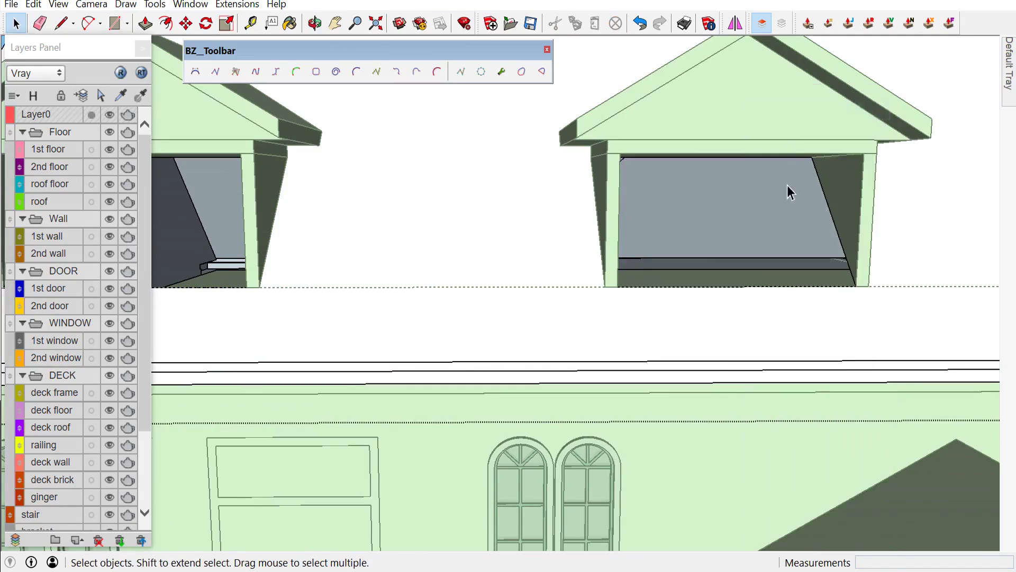
Orbit around the house to inspect both dormers from the side and front
scroll(627, 233, "down", 5)
middle_click_drag(627, 233, 523, 186)
scroll(519, 222, "up", 3)
scroll(515, 240, "up", 2)
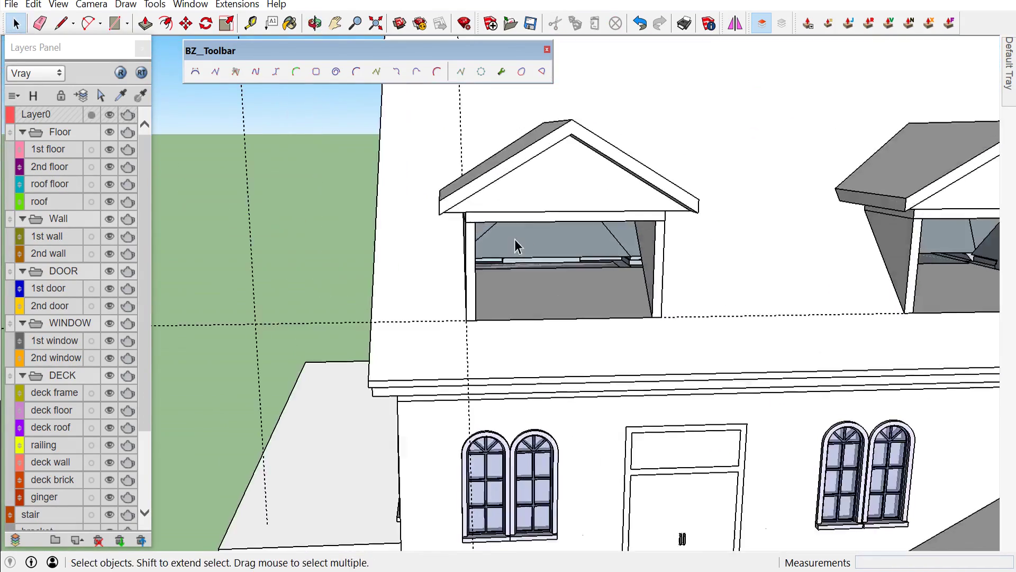
scroll(514, 240, "down", 3)
middle_click_drag(468, 224, 529, 344)
scroll(529, 344, "up", 3)
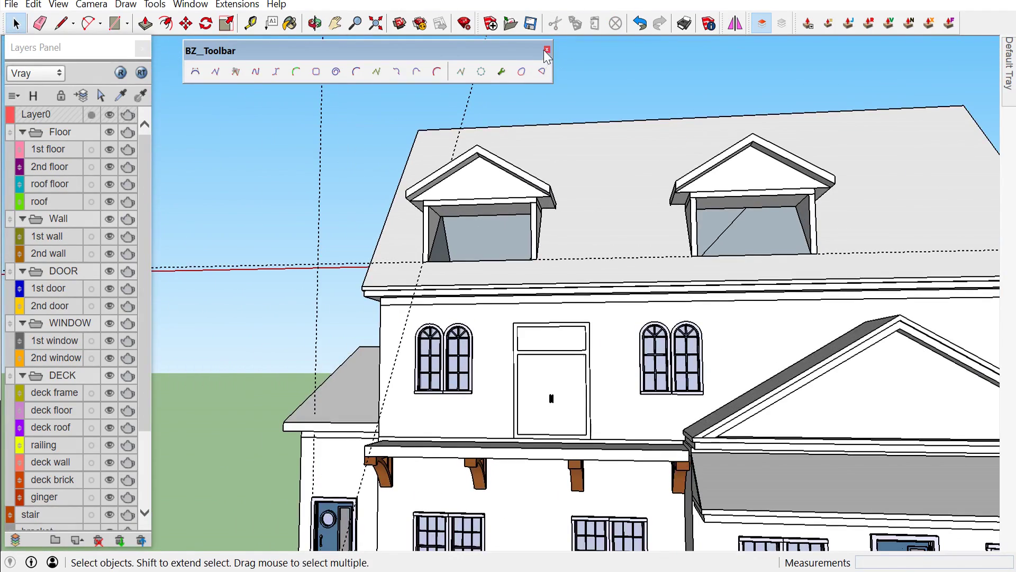
Close the BZ_Toolbar and draw a front rectangle inside the left dormer group
left_click(547, 51)
scroll(391, 250, "up", 3)
double_click(411, 214)
scroll(414, 229, "up", 2)
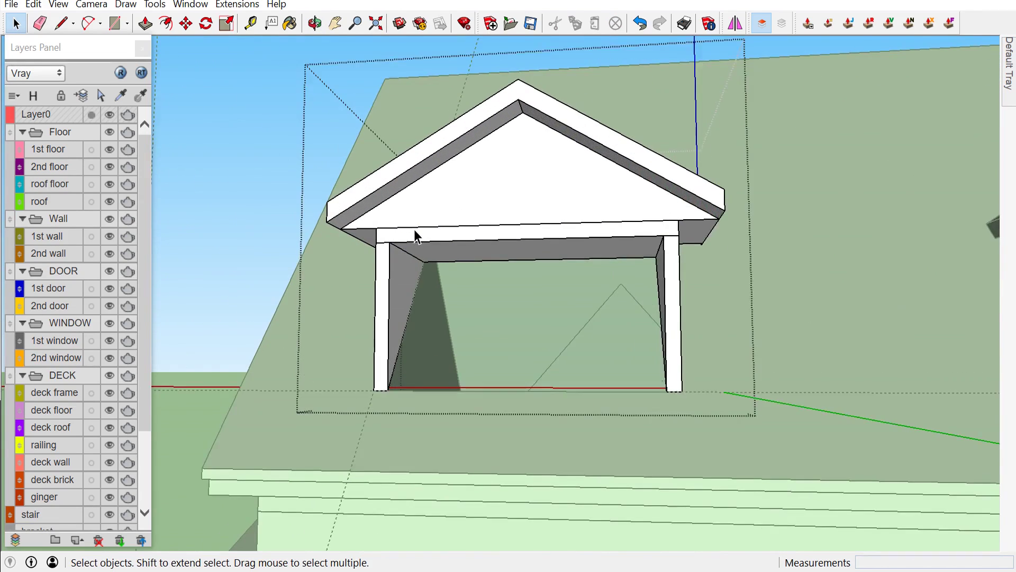
scroll(414, 230, "up", 1)
key("r")
left_click(383, 245)
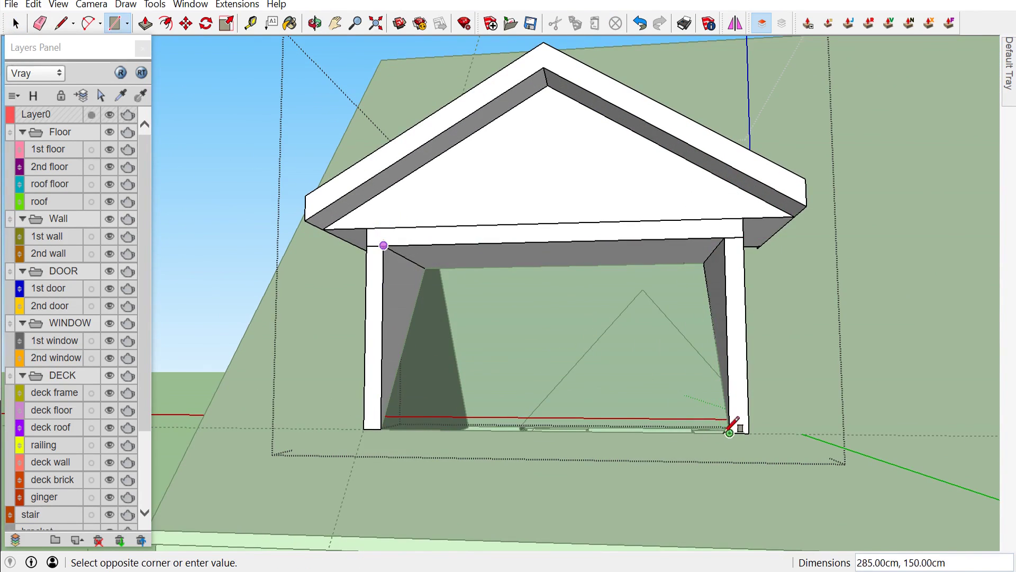
left_click(729, 432)
scroll(575, 329, "down", 3)
middle_click_drag(575, 329, 683, 317)
scroll(599, 189, "up", 3)
key("space")
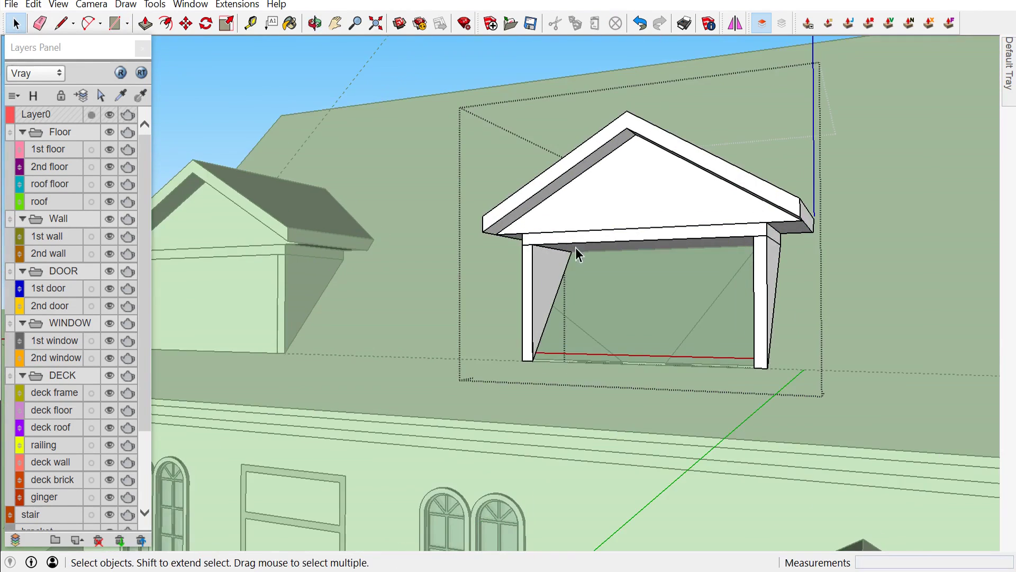
Draw a 285 × 150 cm front face from the post top to the opposite bottom corner
key("r")
left_click(533, 244)
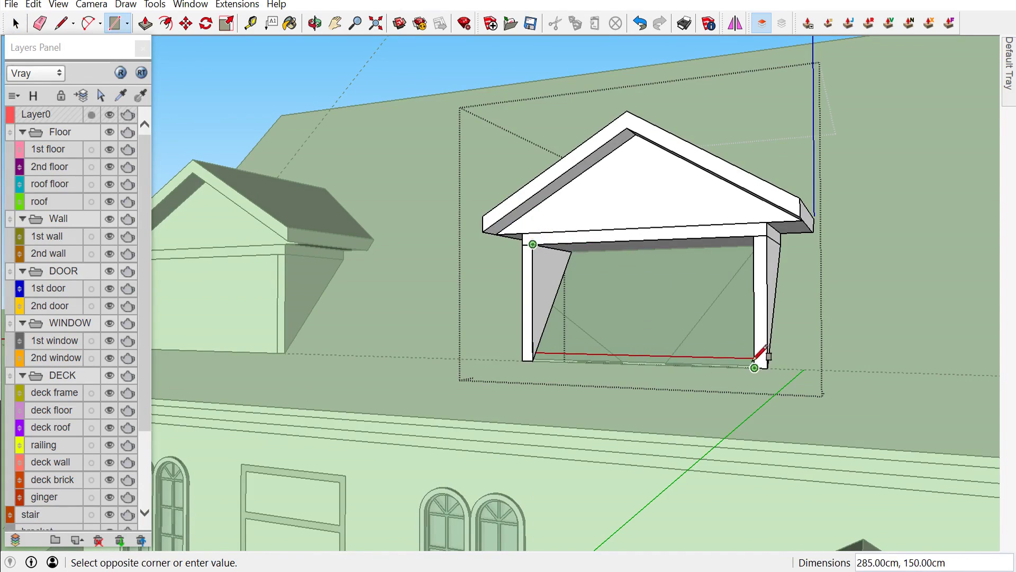
left_click(755, 367)
key("space")
scroll(668, 288, "down", 3)
scroll(522, 129, "down", 2)
Orbit and zoom around the roof to check the filled dormer fronts
mouse_move(522, 130)
middle_mouse_down()
mouse_move(601, 209)
mouse_move(803, 222)
mouse_move(491, 220)
mouse_move(517, 226)
middle_mouse_up()
scroll(490, 220, "down", 2)
scroll(518, 226, "down", 2)
scroll(621, 233, "up", 2)
scroll(623, 241, "down", 1)
middle_click_drag(624, 241, 512, 265)
scroll(401, 270, "up", 3)
scroll(402, 273, "up", 2)
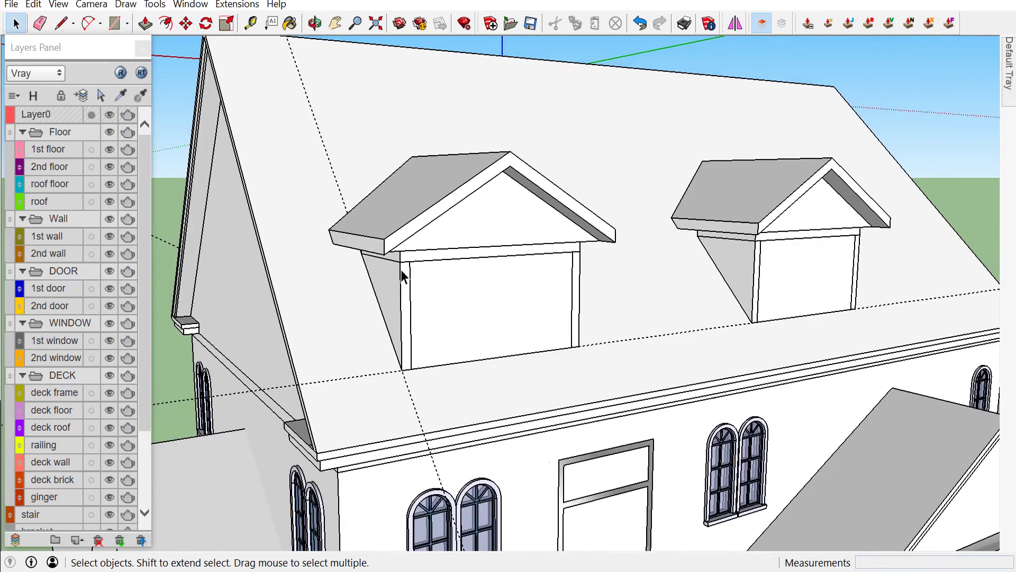
scroll(440, 248, "up", 1)
middle_click_drag(440, 248, 431, 247)
scroll(431, 247, "up", 2)
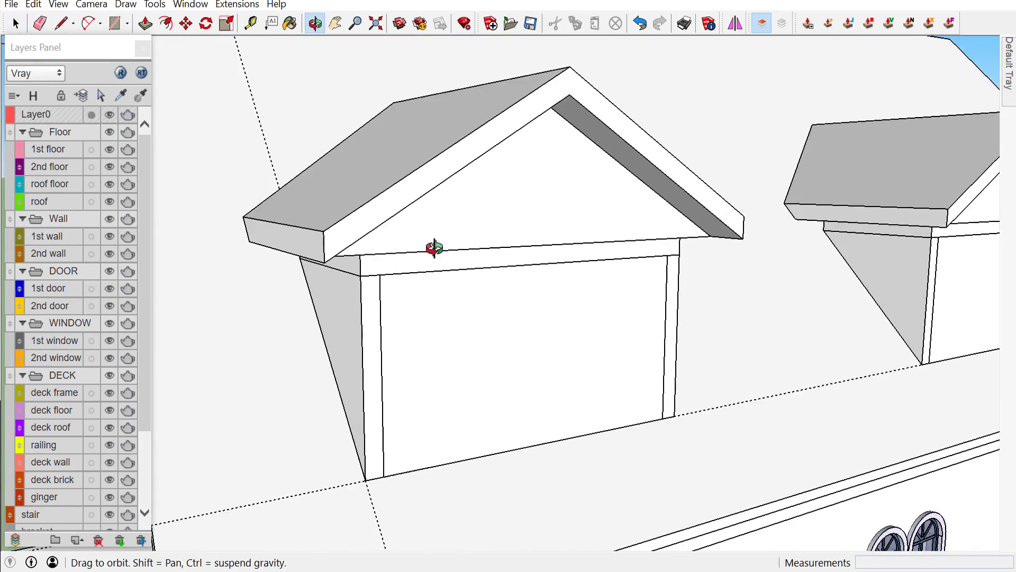
Select the left dormer group and bring its side wall into view
scroll(478, 218, "up", 2)
scroll(453, 226, "up", 2)
scroll(452, 225, "up", 1)
left_click(451, 226)
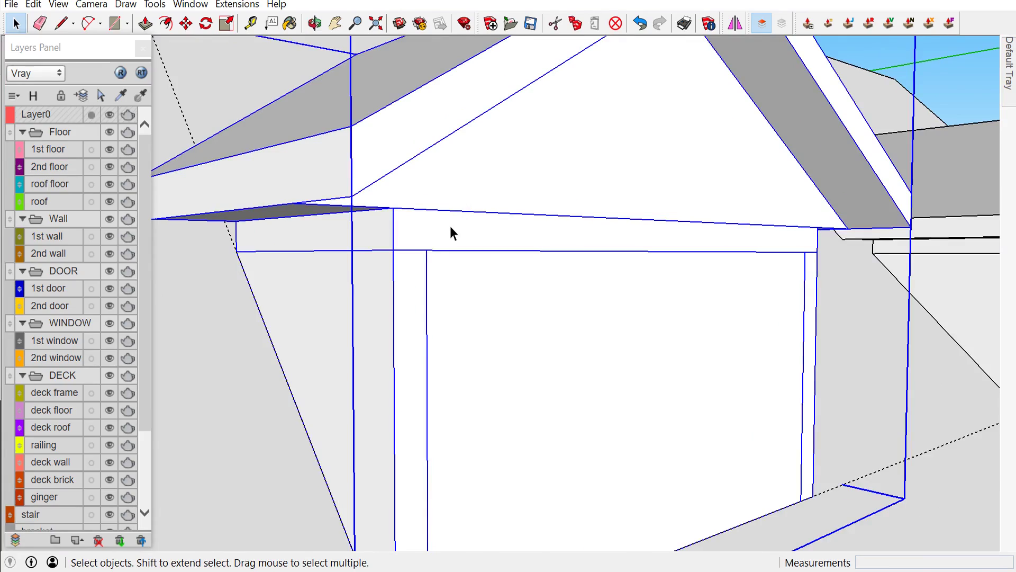
scroll(451, 232, "down", 2)
mouse_move(274, 404)
middle_mouse_down()
mouse_move(353, 263)
mouse_move(399, 233)
mouse_move(152, 233)
mouse_move(363, 234)
mouse_move(466, 217)
mouse_move(288, 224)
middle_mouse_up()
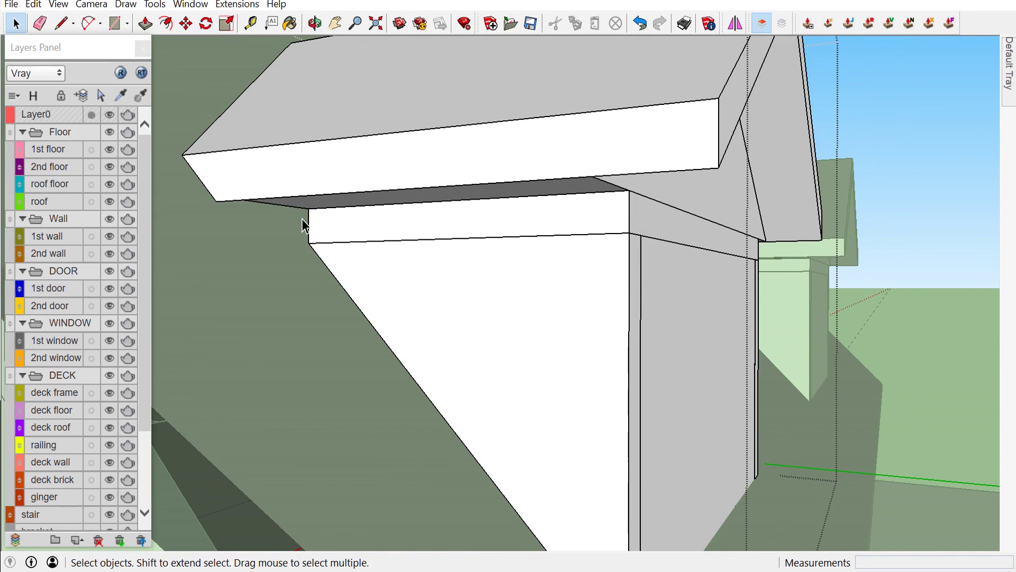
scroll(318, 218, "up", 2)
scroll(319, 218, "up", 2)
Draw a small 15 cm-high profile rectangle beneath the eave and select it
key("r")
mouse_move(330, 209)
middle_mouse_down()
mouse_move(427, 212)
mouse_move(340, 216)
mouse_move(197, 199)
mouse_move(420, 257)
mouse_move(339, 296)
mouse_move(281, 256)
mouse_move(249, 261)
mouse_move(265, 263)
middle_mouse_up()
left_click(347, 198)
scroll(300, 227, "down", 5)
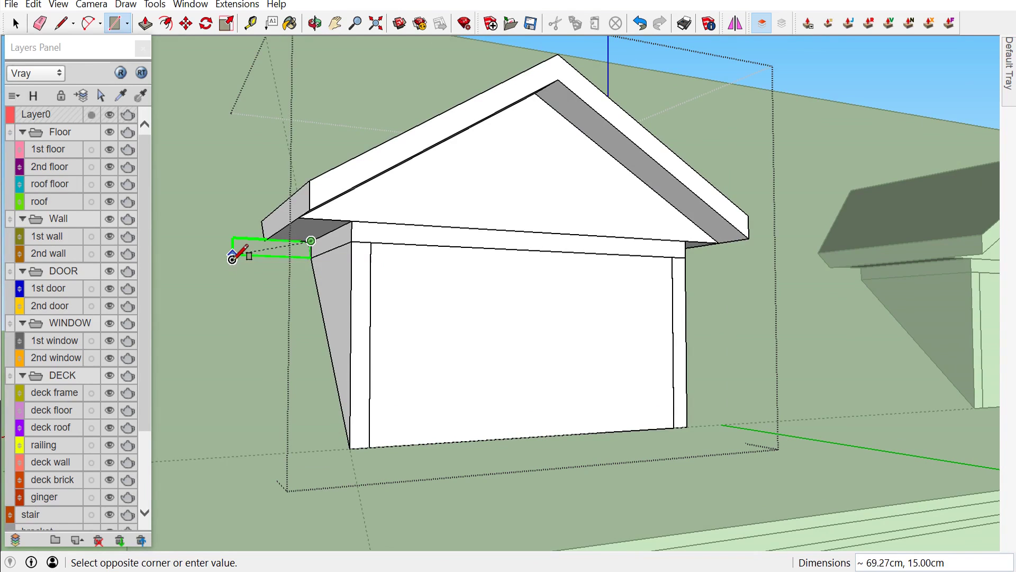
key("space")
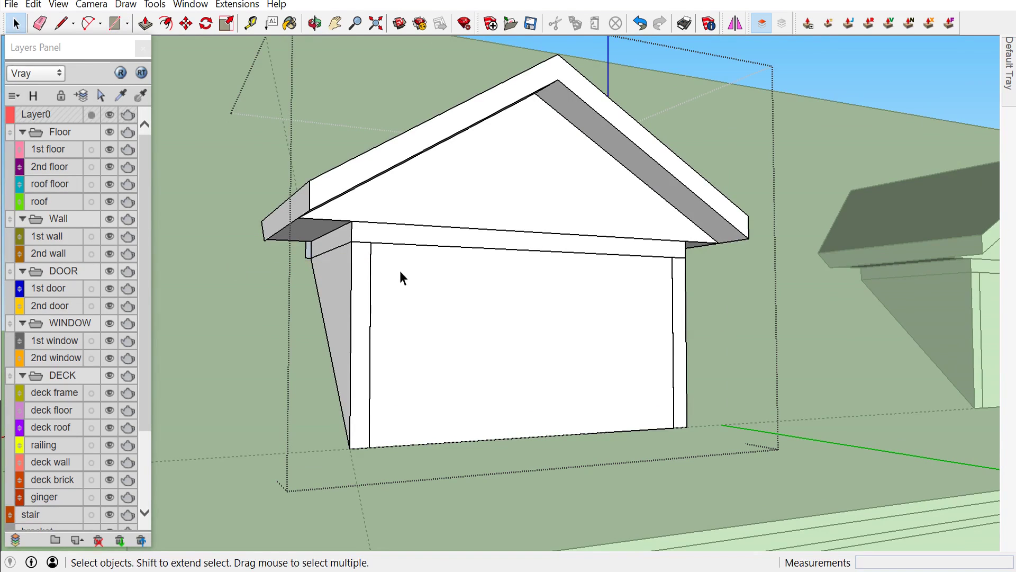
scroll(365, 242, "up", 1)
scroll(284, 240, "up", 3)
scroll(278, 262, "up", 2)
left_click(277, 263)
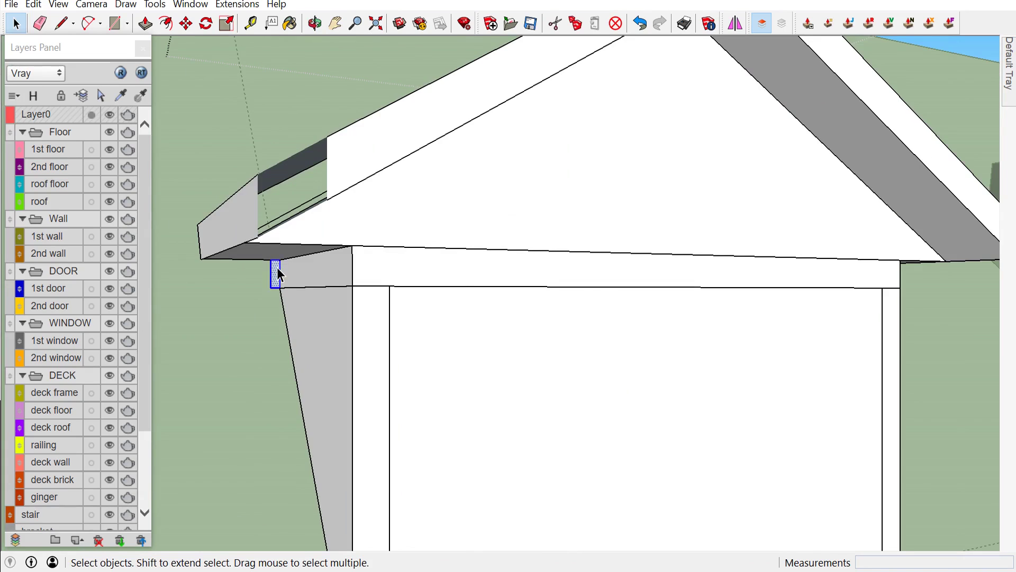
Group the profile face and draw a path line from it to the fascia endpoint
right_click(277, 258)
left_click(350, 136)
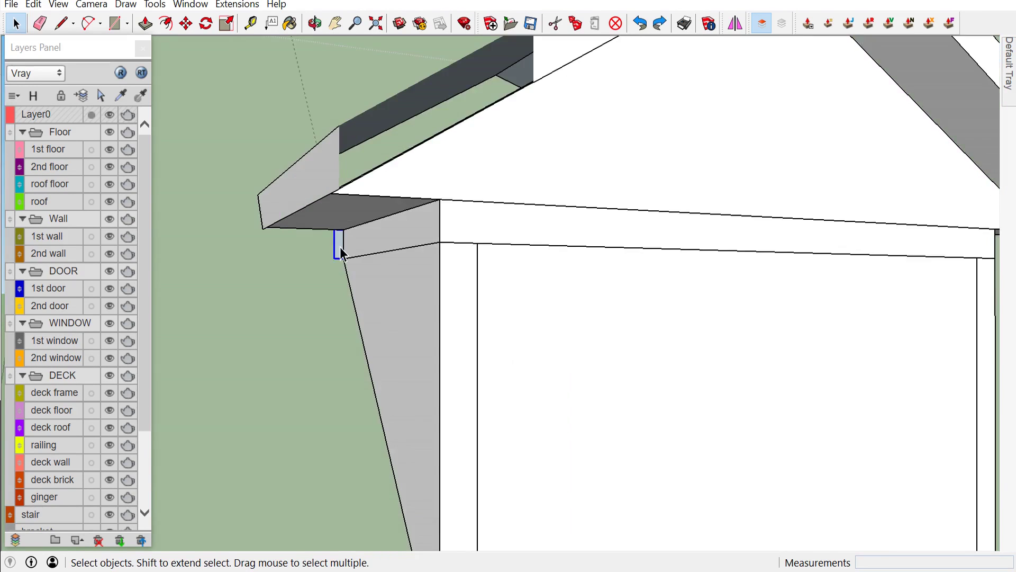
double_click(351, 229)
scroll(351, 230, "down", 2)
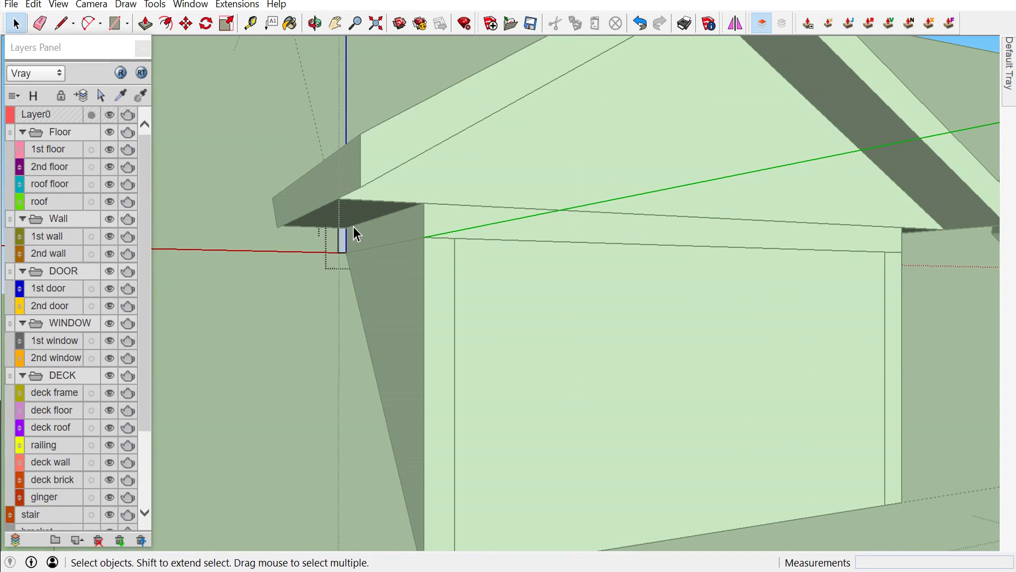
key("l")
left_click(346, 228)
mouse_move(424, 203)
middle_mouse_down()
mouse_move(437, 221)
mouse_move(445, 352)
mouse_move(395, 326)
mouse_move(513, 231)
mouse_move(408, 233)
middle_mouse_up()
left_click(569, 225)
mouse_move(569, 225)
middle_mouse_down()
mouse_move(595, 297)
mouse_move(476, 233)
middle_mouse_up()
scroll(477, 233, "up", 2)
key("space")
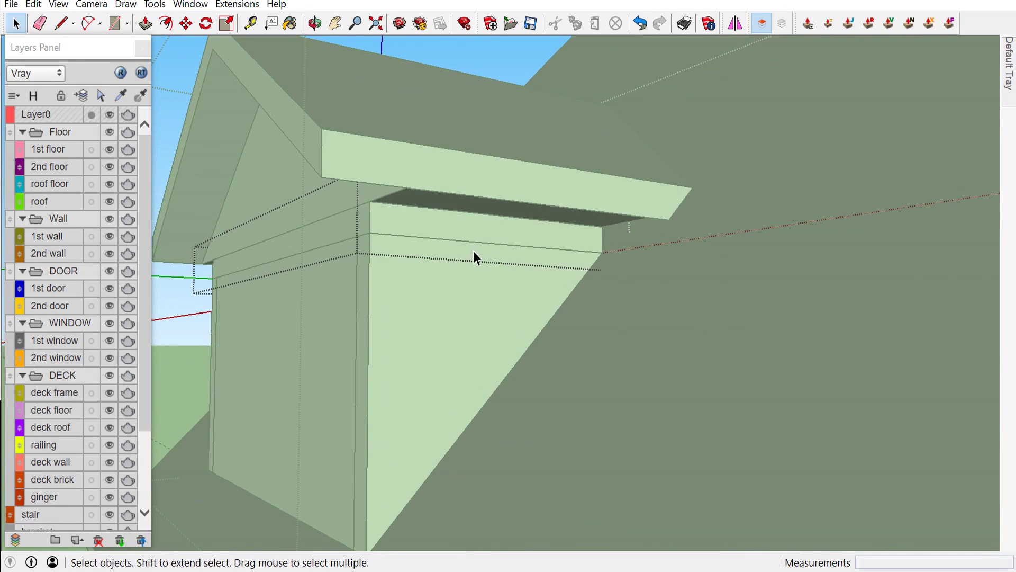
Sweep the profile along the wall with Follow Me and group the resulting trim band
mouse_move(449, 222)
middle_mouse_down()
mouse_move(493, 260)
mouse_move(581, 279)
mouse_move(479, 231)
mouse_move(948, 261)
mouse_move(424, 297)
middle_mouse_up()
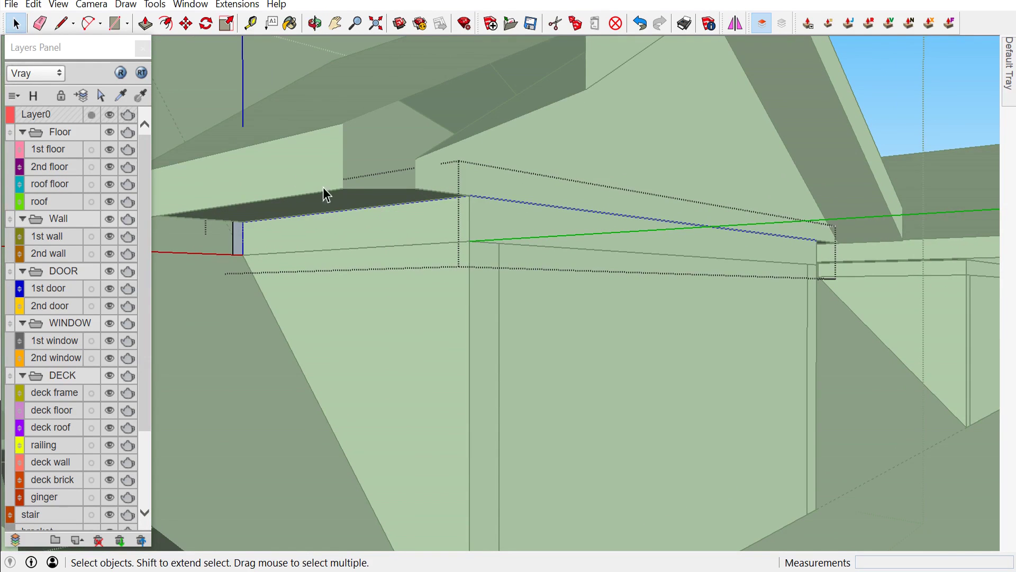
left_click(154, 4)
left_click(212, 150)
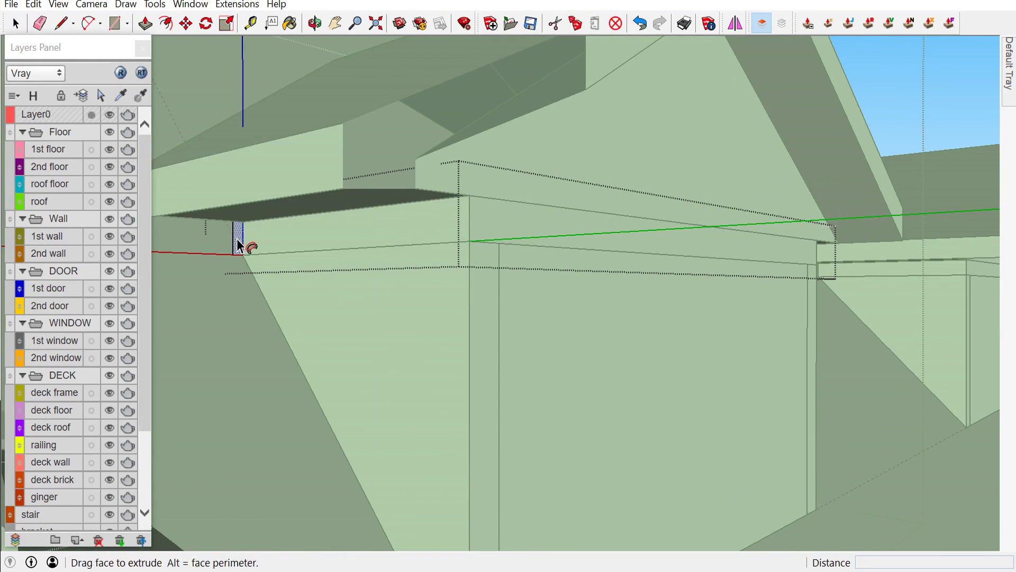
left_click(239, 245)
scroll(254, 265, "down", 5)
key("space")
triple_click(347, 240)
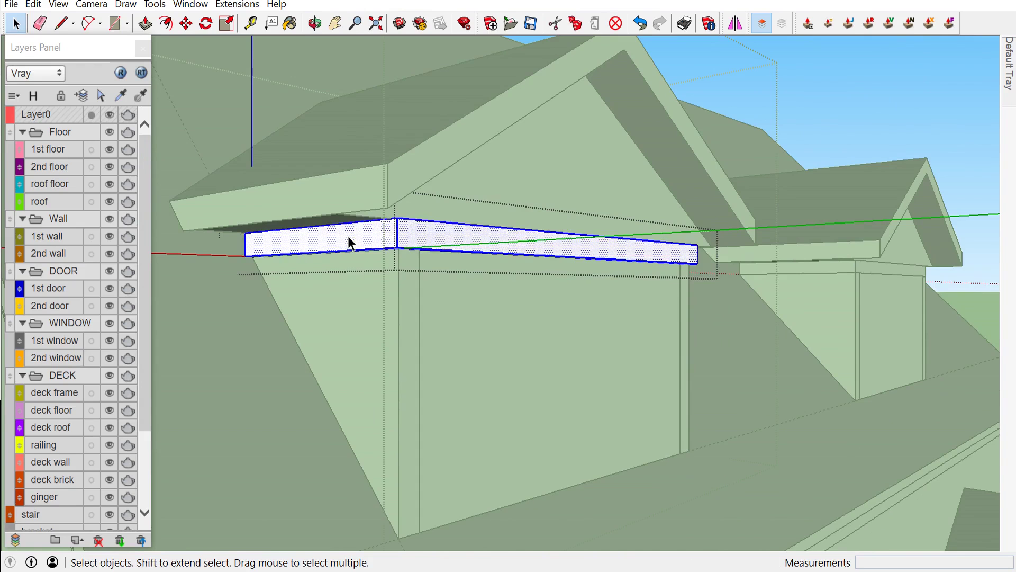
right_click(348, 240)
left_click(379, 136)
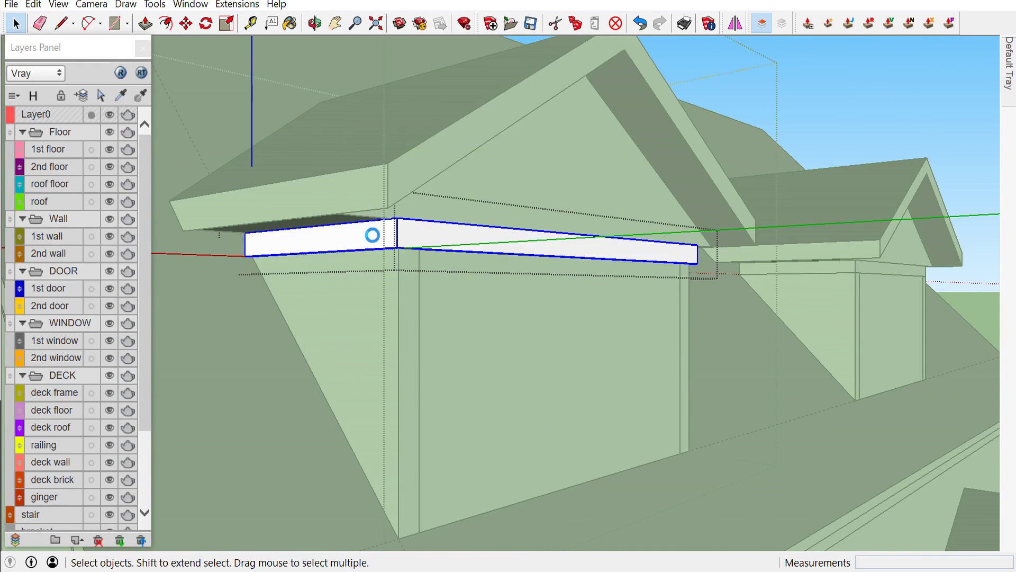
right_click(373, 241)
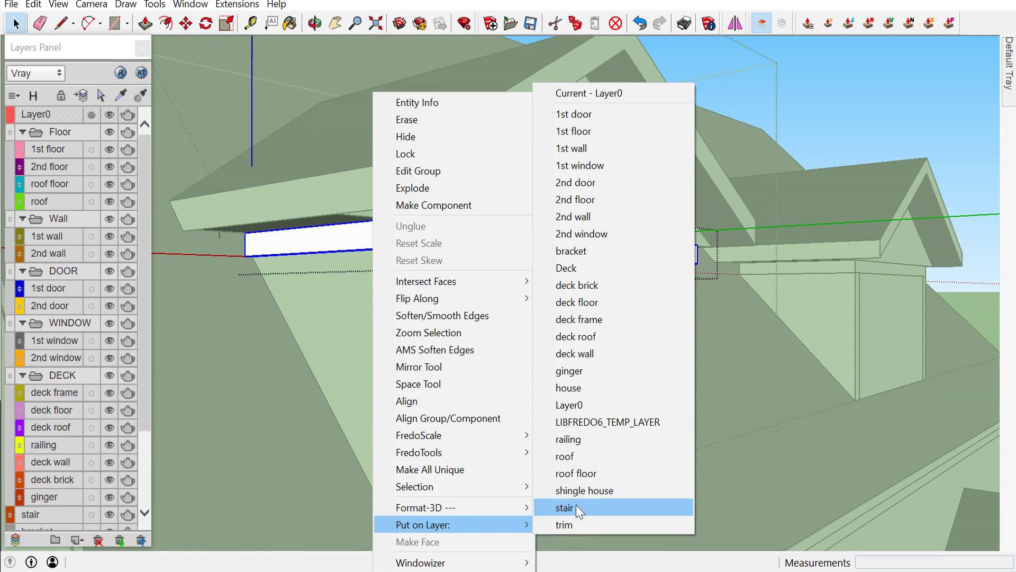
left_click(574, 521)
key("ctrl+z")
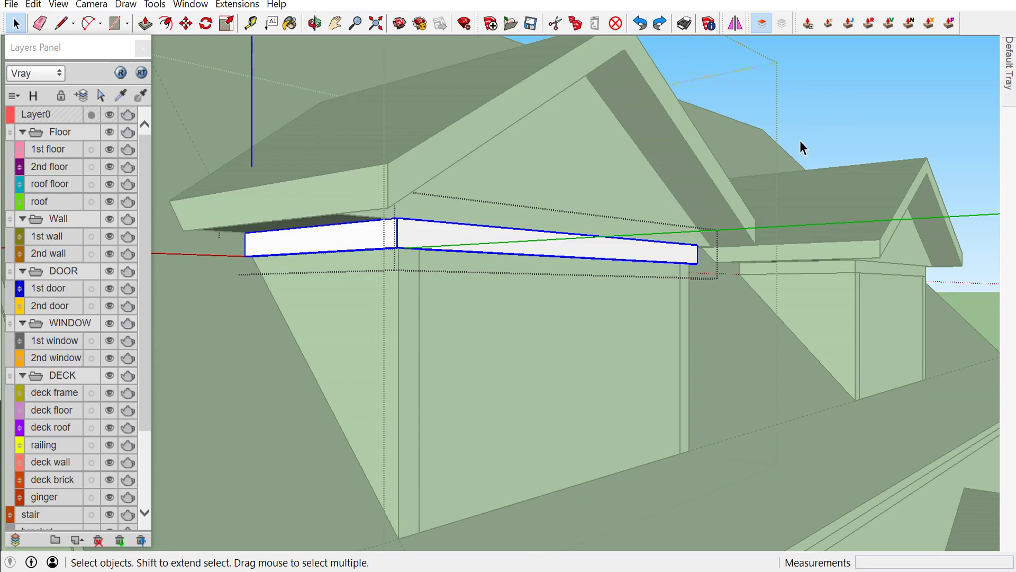
Orbit and zoom out to view the trim band along the dormer
mouse_move(855, 94)
middle_mouse_down()
mouse_move(755, 240)
mouse_move(520, 268)
mouse_move(333, 271)
mouse_move(427, 333)
mouse_move(422, 324)
middle_mouse_up()
scroll(361, 275, "down", 5)
scroll(394, 306, "down", 2)
scroll(437, 312, "up", 3)
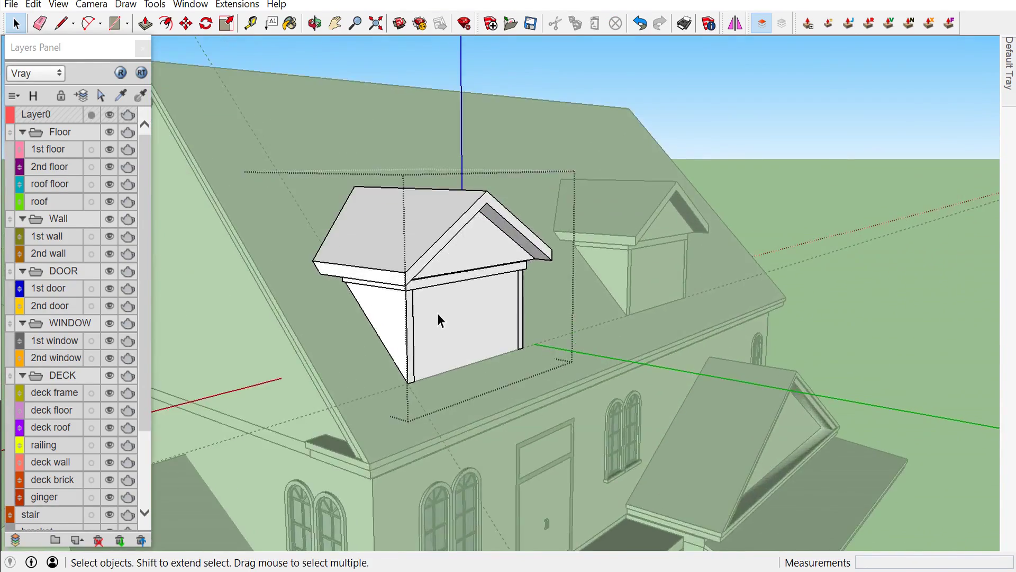
scroll(434, 310, "up", 3)
scroll(431, 305, "down", 3)
scroll(463, 447, "up", 5)
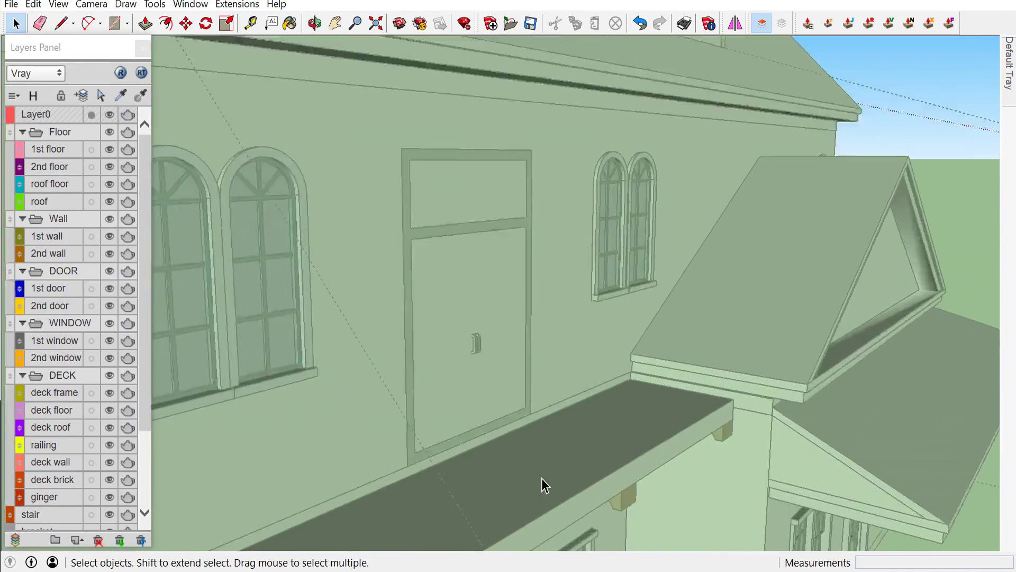
Draw the first edges of the small L-shaped trim profile on the deck floor
scroll(542, 478, "down", 3)
middle_click_drag(498, 434, 482, 520)
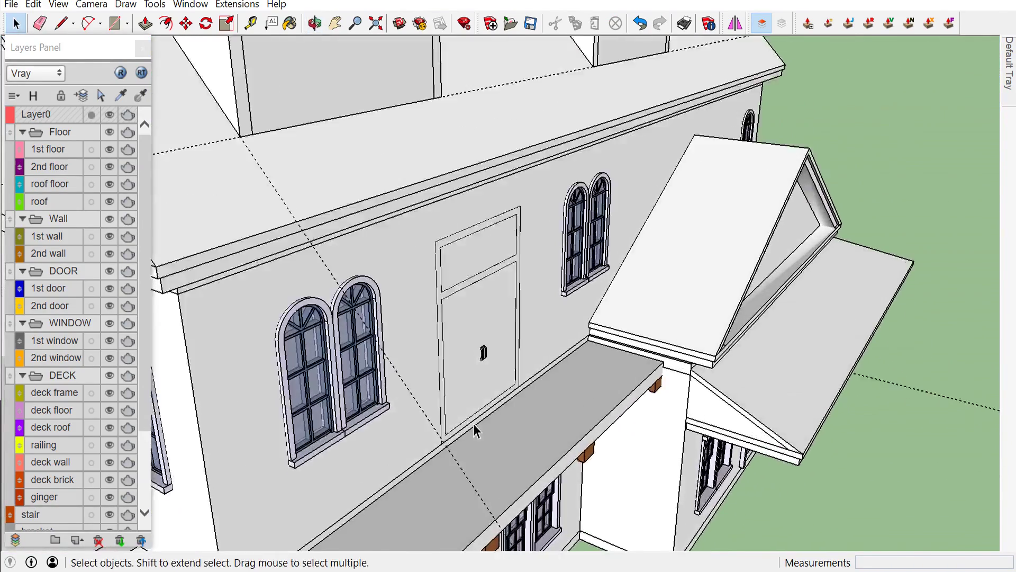
scroll(473, 424, "up", 3)
scroll(484, 453, "up", 3)
key("l")
left_click(518, 457)
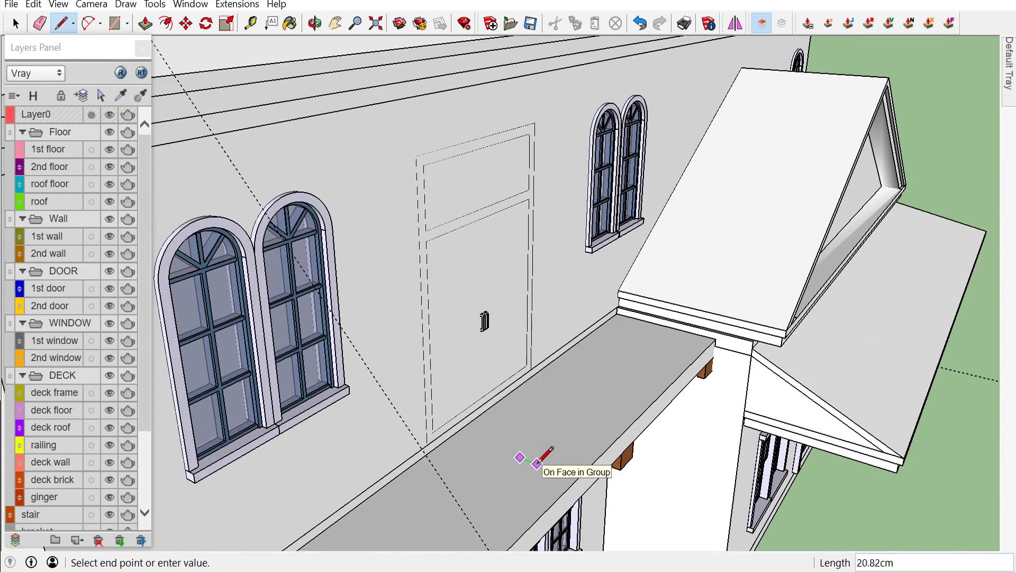
scroll(524, 465, "down", 2)
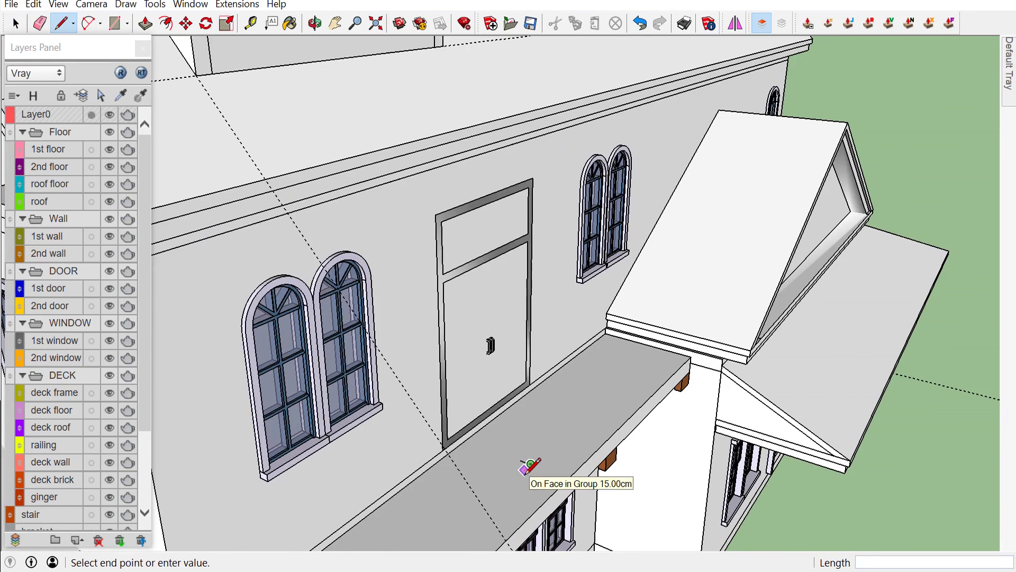
key("space")
left_click(640, 23)
scroll(581, 300, "down", 5)
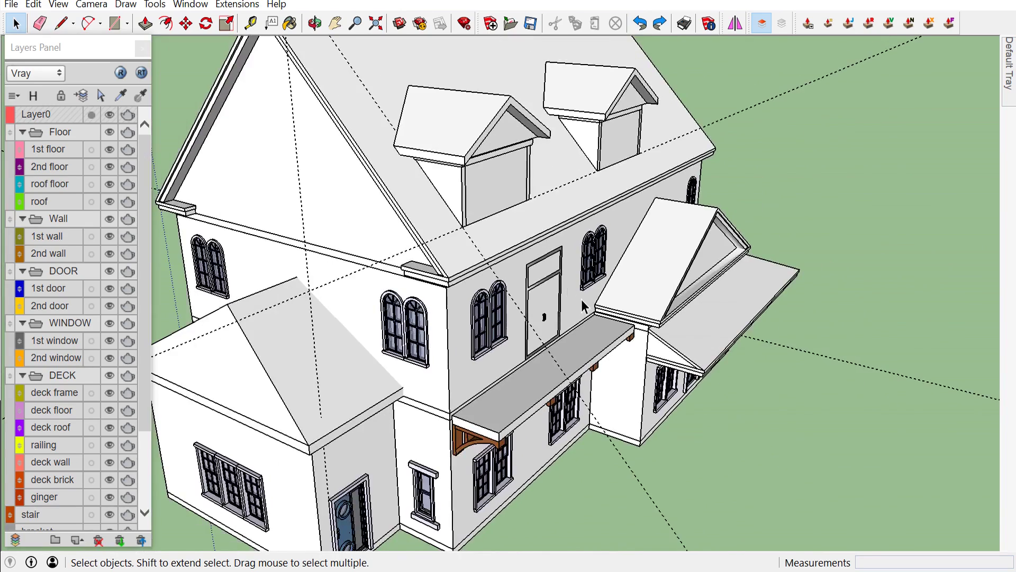
scroll(475, 153, "up", 4)
scroll(440, 177, "up", 3)
scroll(576, 472, "up", 3)
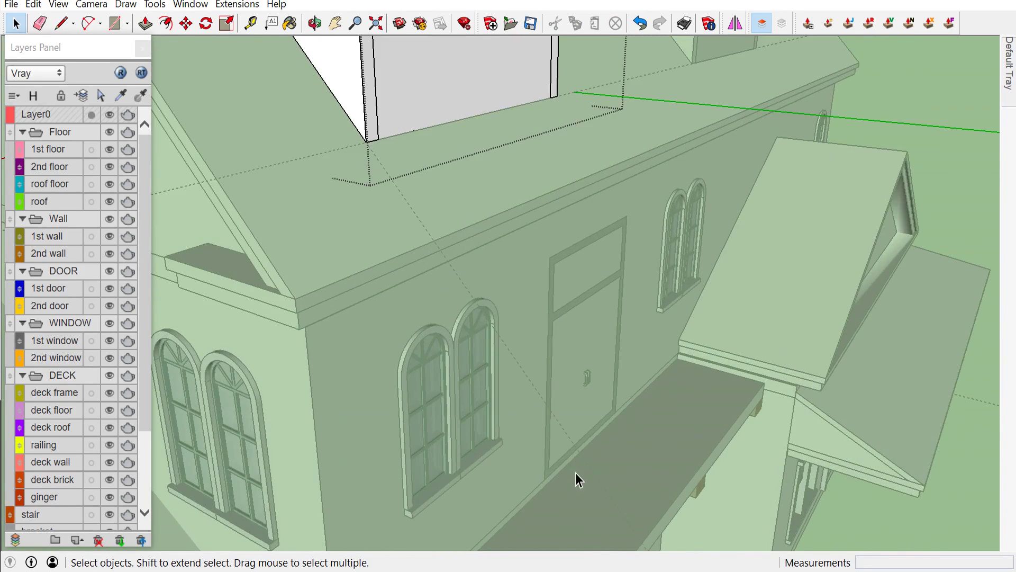
key("l")
left_click(591, 467)
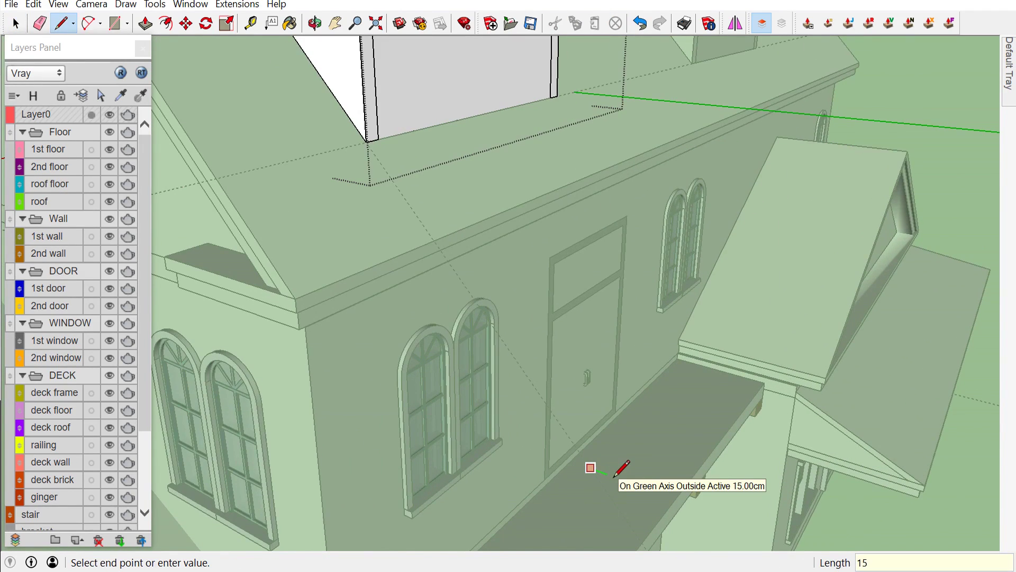
scroll(603, 490, "up", 1)
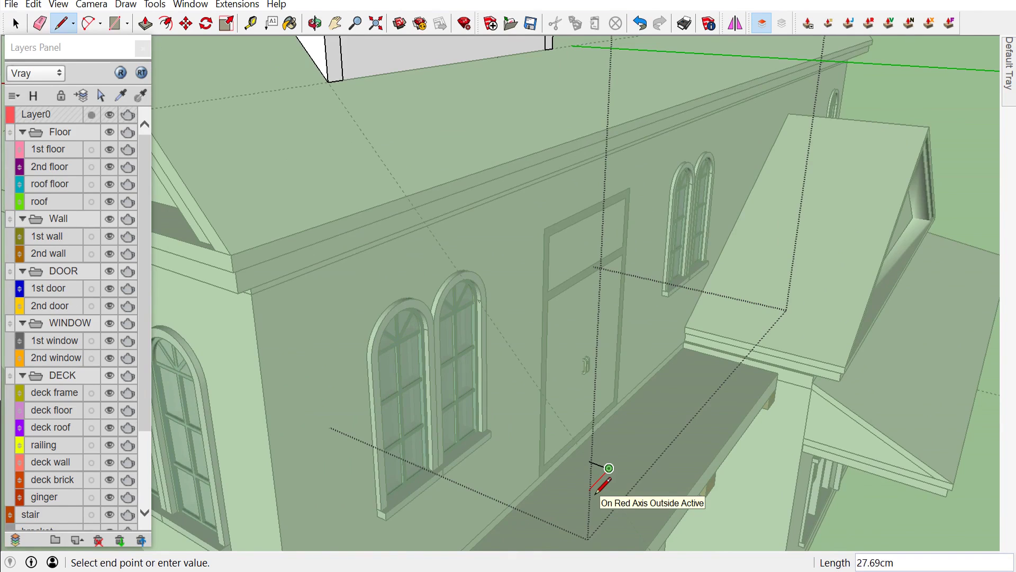
key("Return")
key("space")
scroll(582, 466, "up", 2)
scroll(587, 458, "up", 1)
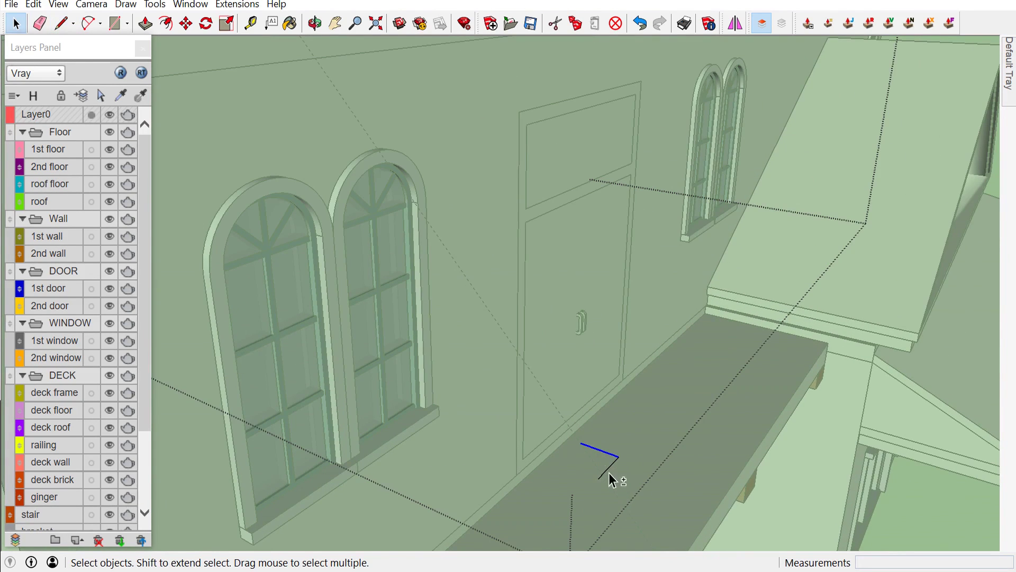
Add the remaining edges to close the zigzag profile into a face, then select it
key("f")
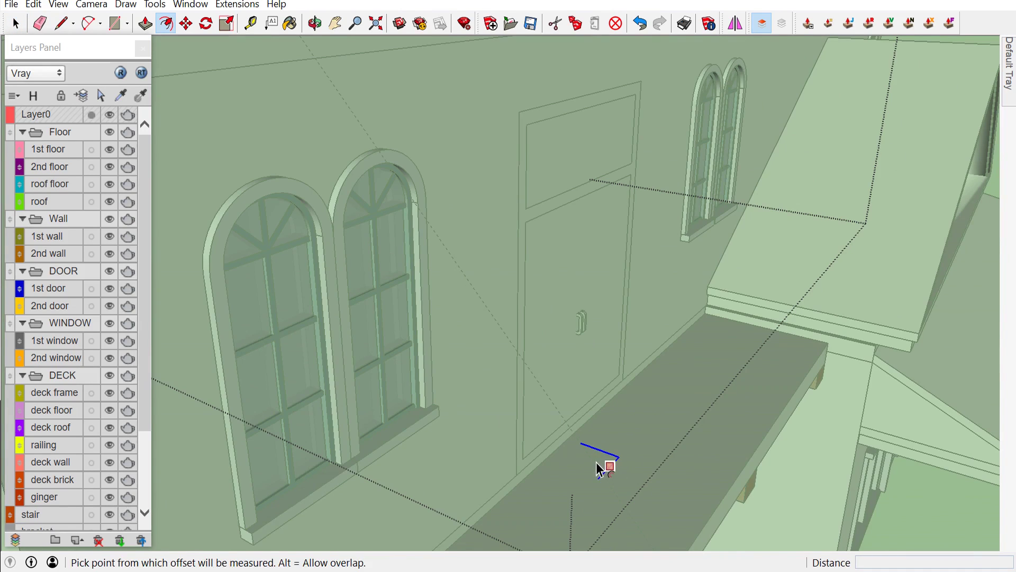
left_click(599, 469)
scroll(589, 463, "up", 2)
scroll(589, 462, "down", 1)
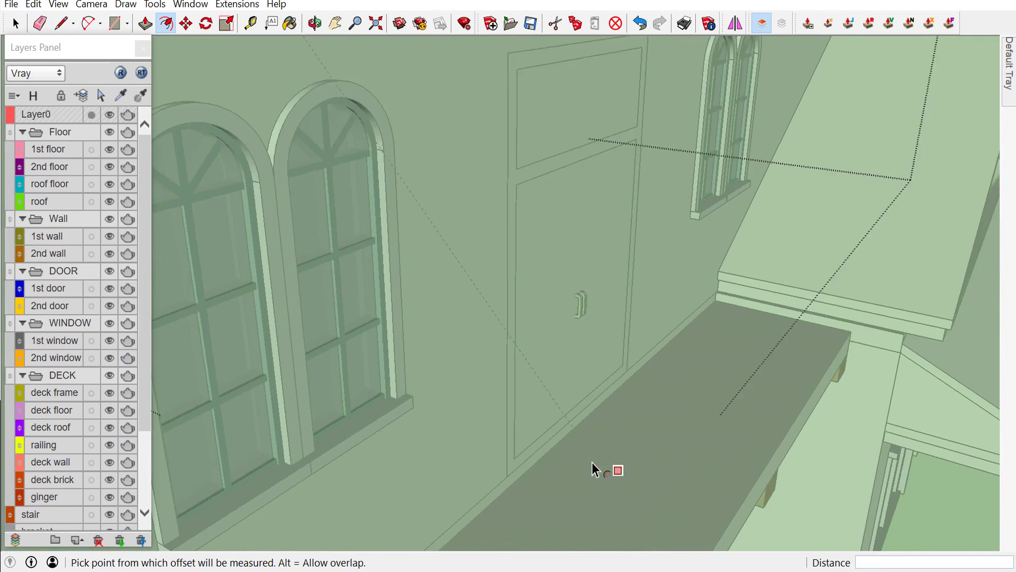
scroll(593, 463, "down", 1)
key("space")
key("l")
scroll(583, 444, "up", 2)
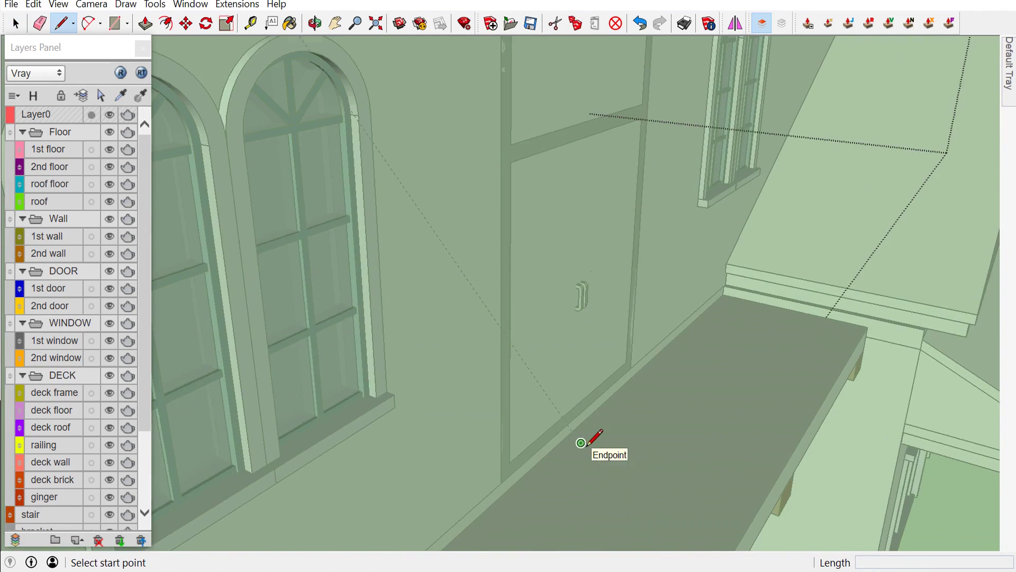
scroll(581, 443, "down", 1)
left_click(582, 443)
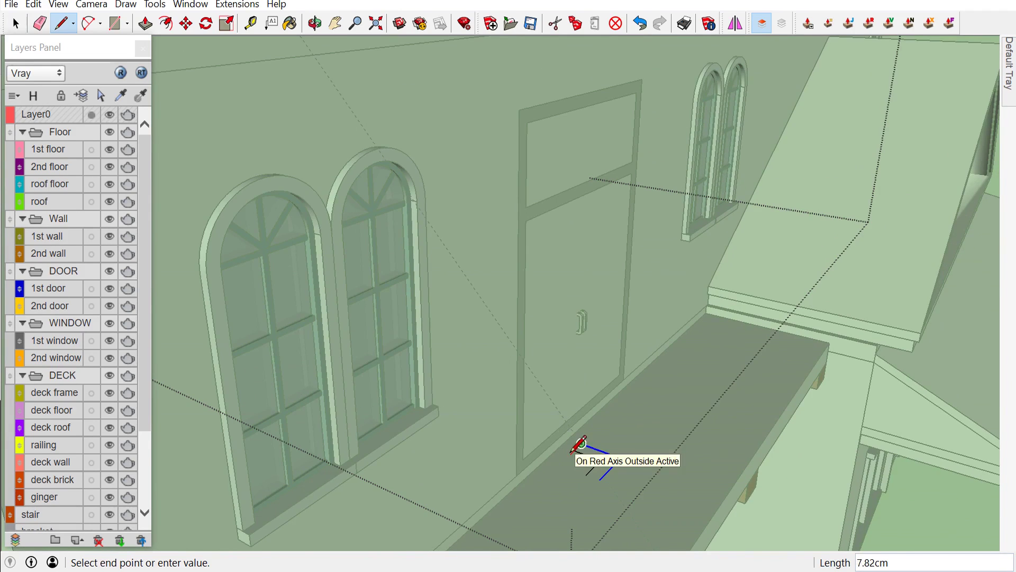
scroll(580, 444, "up", 1)
scroll(582, 443, "down", 1)
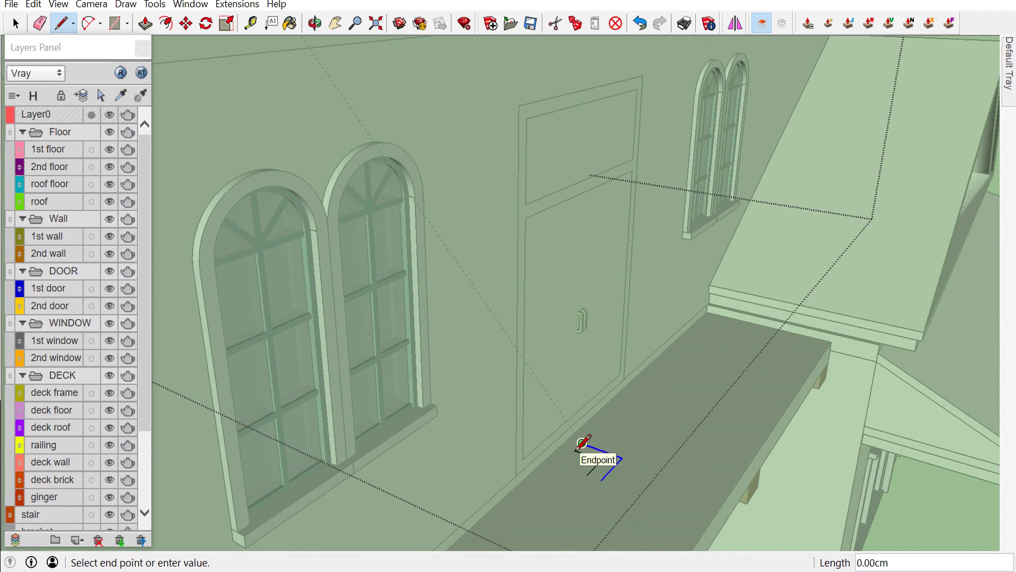
scroll(601, 492, "up", 1)
key("Escape")
scroll(595, 489, "down", 1)
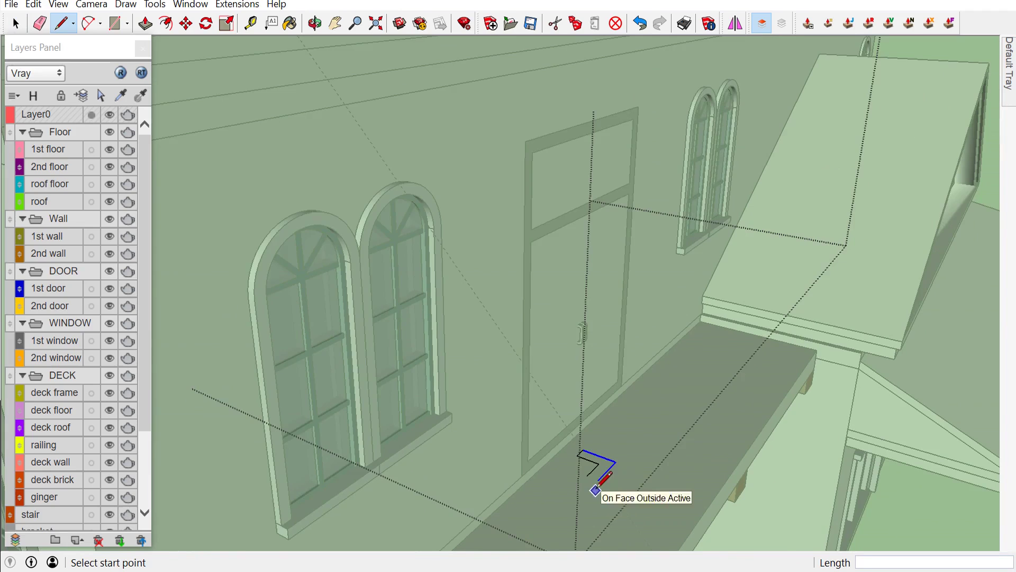
left_click(598, 479)
key("space")
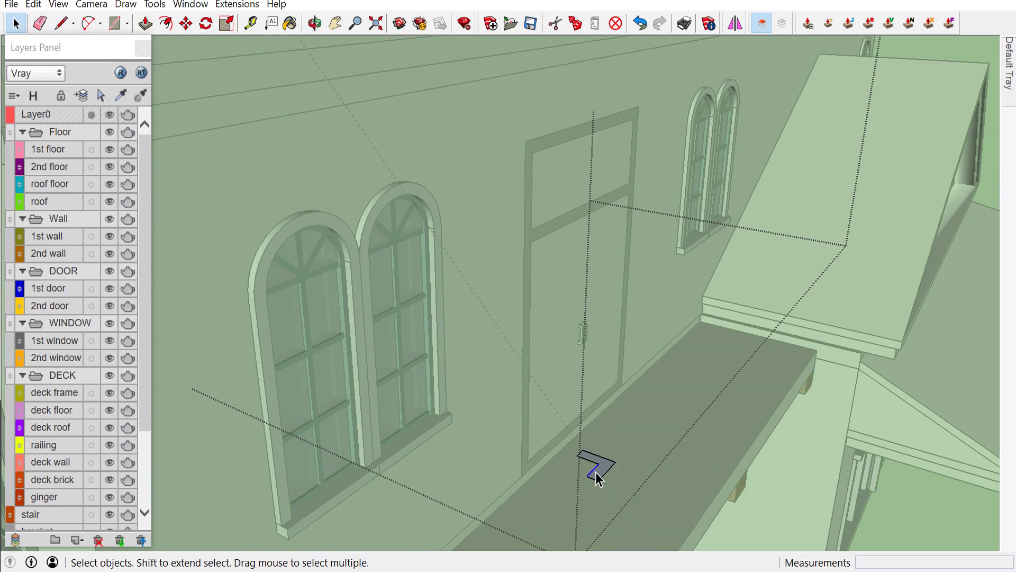
left_click(597, 471)
Make the profile face a group and start moving it from its corner
right_click(597, 471)
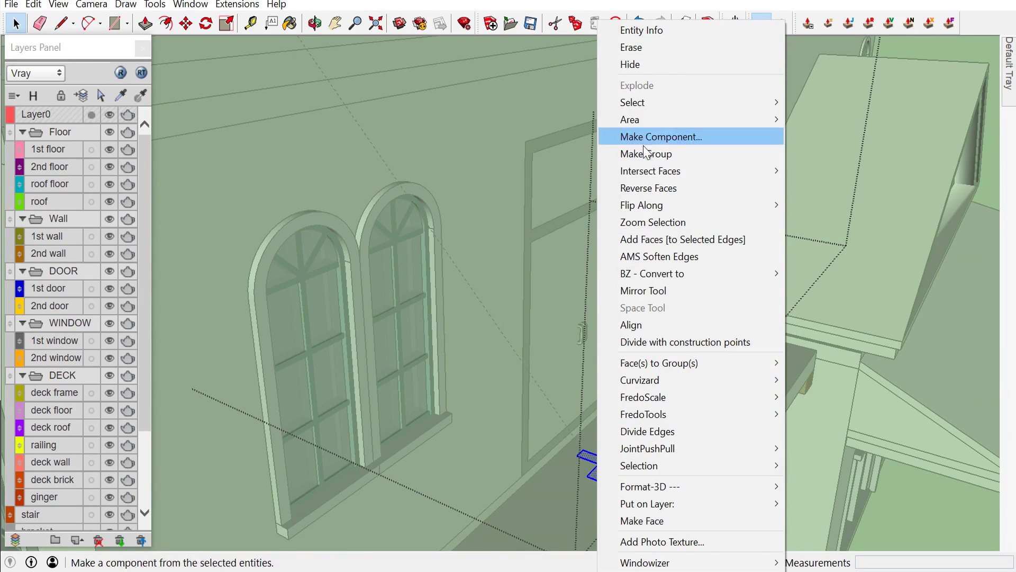
left_click(683, 154)
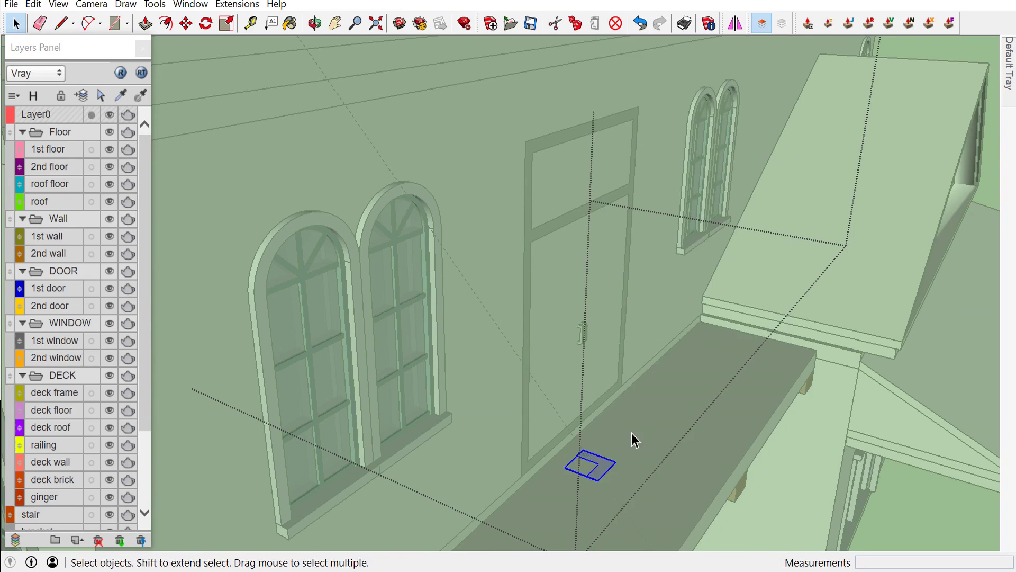
key("m")
left_click(600, 462)
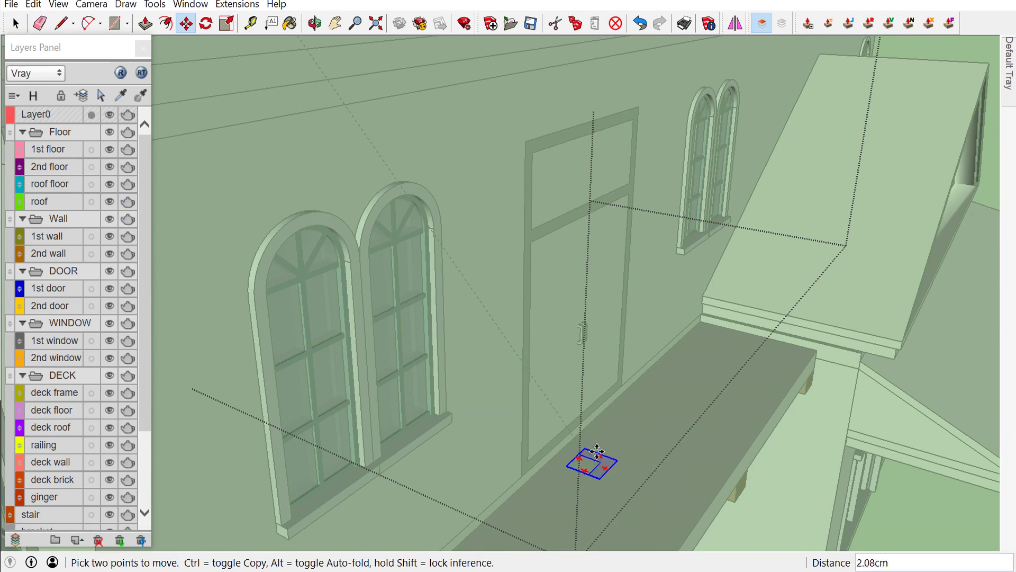
scroll(588, 455, "down", 5)
scroll(508, 222, "up", 3)
scroll(438, 187, "up", 1)
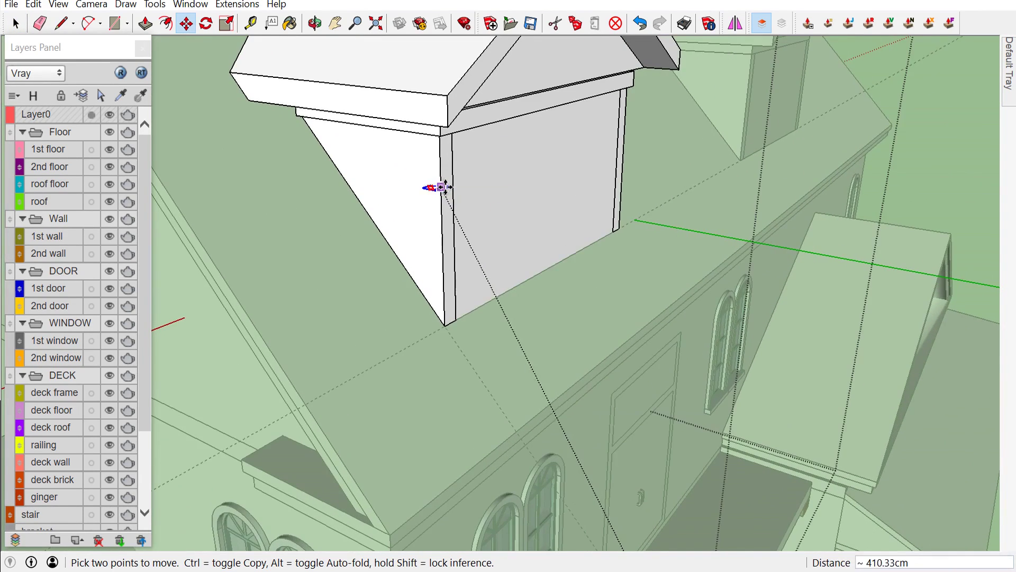
scroll(469, 228, "up", 2)
scroll(440, 249, "up", 1)
scroll(440, 249, "up", 1)
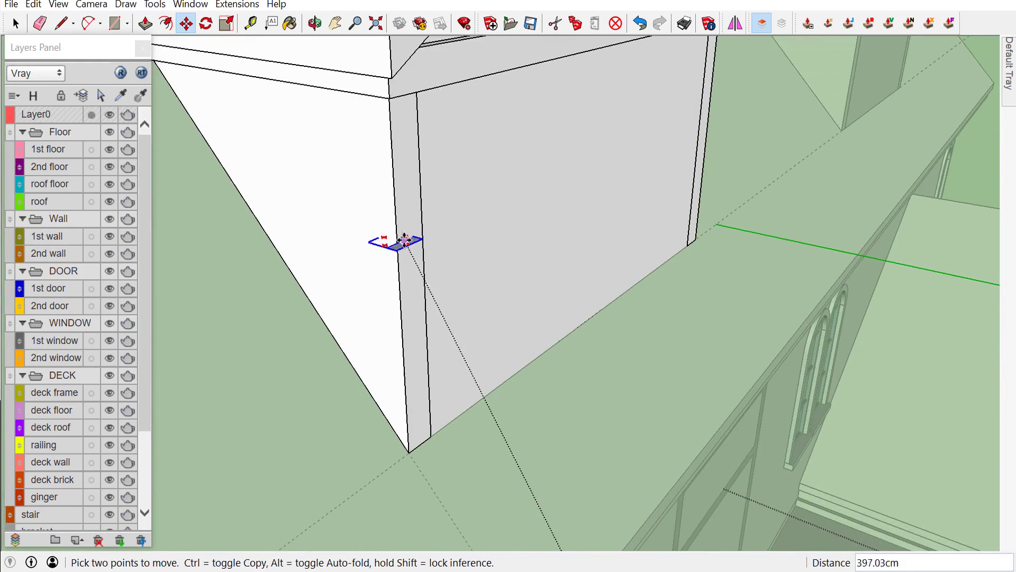
Drop the profile group at the dormer's eave corner and open it for editing
mouse_move(389, 230)
middle_mouse_down()
mouse_move(508, 232)
mouse_move(527, 177)
middle_mouse_up()
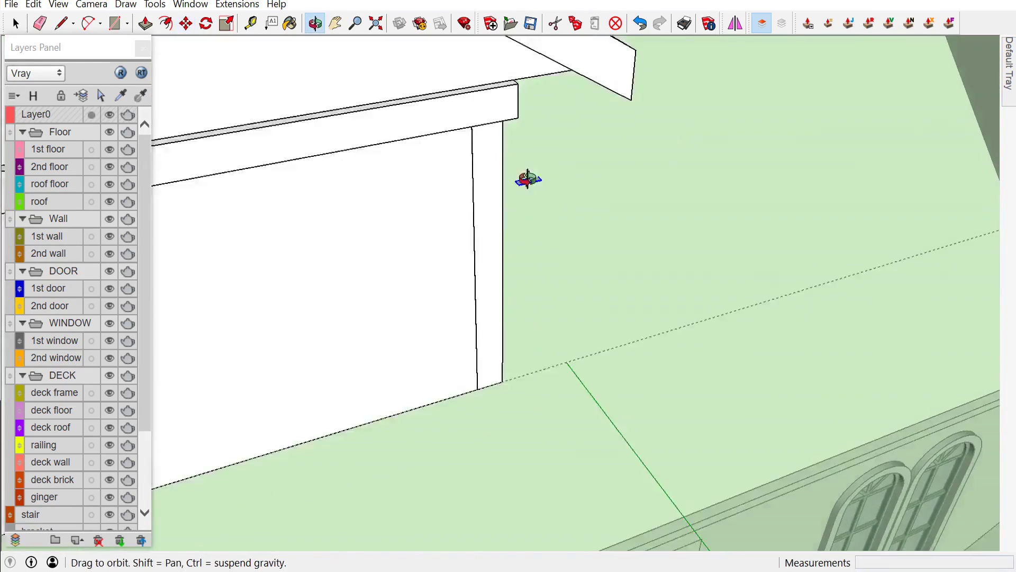
scroll(522, 177, "down", 2)
mouse_move(511, 136)
middle_mouse_down("shift")
mouse_move(536, 275)
mouse_move(520, 393)
mouse_move(474, 311)
mouse_move(445, 208)
mouse_move(447, 223)
middle_mouse_up("shift")
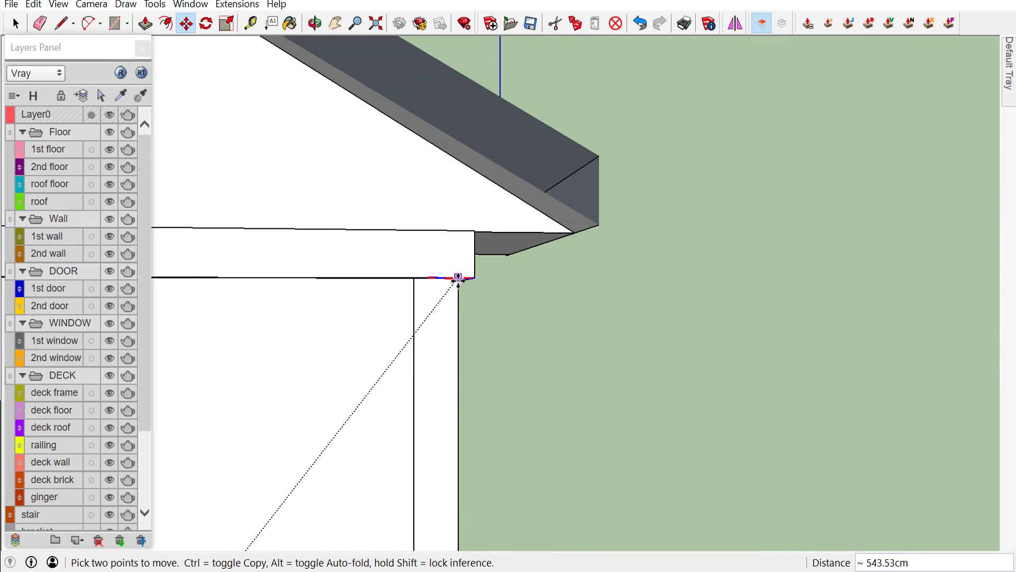
left_click(457, 280)
middle_click_drag(468, 295, 454, 288)
key("space")
mouse_move(382, 236)
middle_mouse_down()
mouse_move(307, 86)
mouse_move(342, 135)
middle_mouse_up()
scroll(382, 227, "up", 2)
scroll(393, 233, "down", 2)
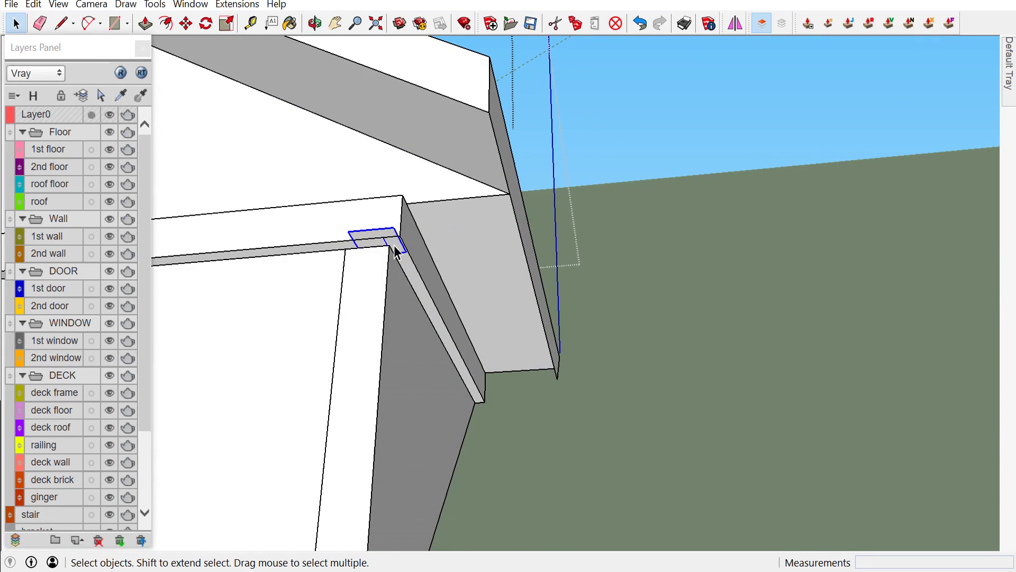
double_click(397, 252)
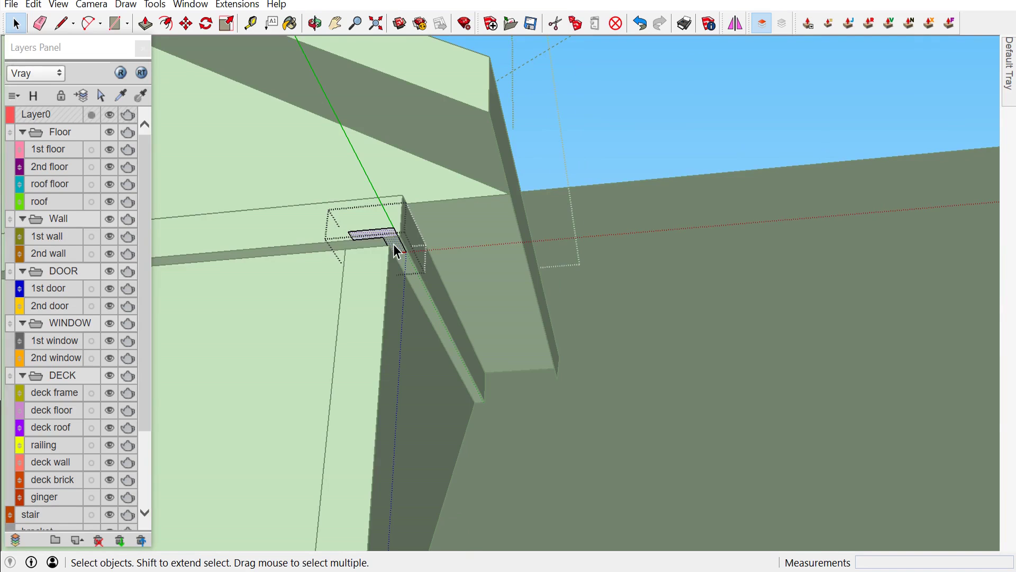
Push/pull the profile face downward into a tall trim post
key("p")
left_click(397, 252)
middle_click_drag(391, 268, 386, 268)
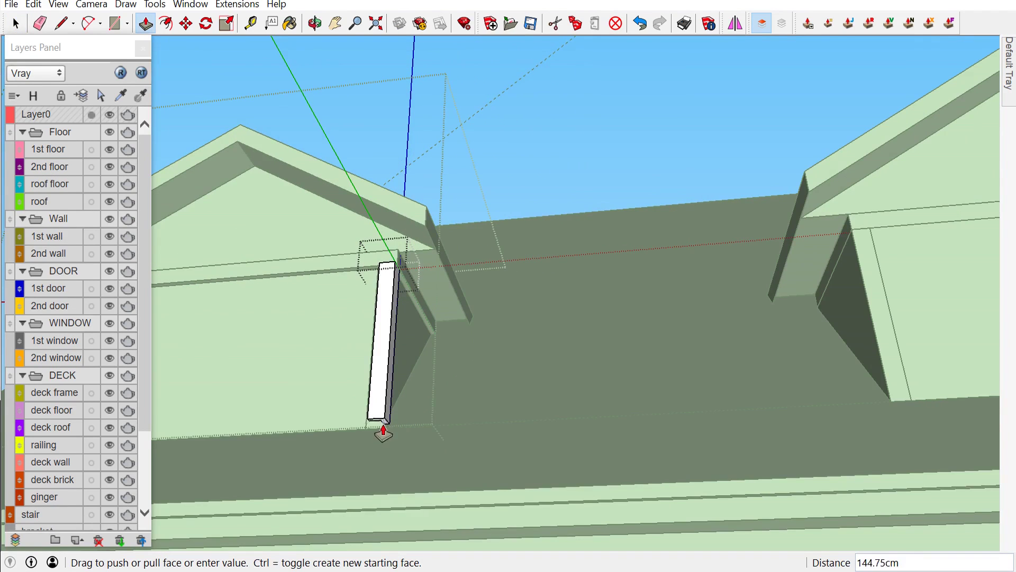
middle_click_drag(382, 438, 479, 494)
left_click(423, 475)
key("space")
scroll(509, 314, "up", 3)
scroll(461, 374, "up", 3)
mouse_move(465, 374)
middle_mouse_down()
mouse_move(541, 378)
mouse_move(529, 370)
middle_mouse_up()
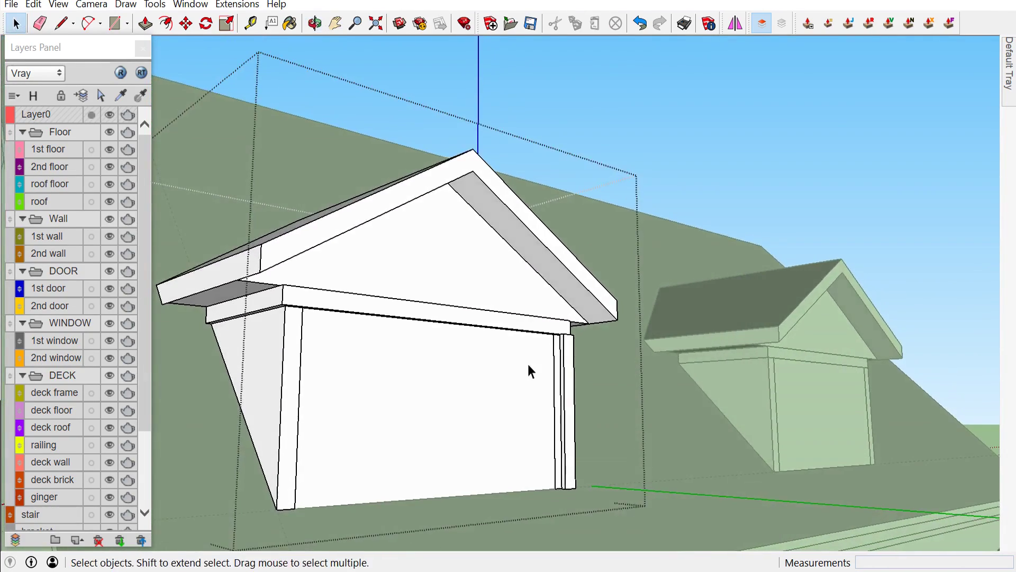
scroll(529, 370, "up", 3)
mouse_move(370, 390)
middle_mouse_down()
mouse_move(454, 374)
mouse_move(240, 384)
middle_mouse_up()
scroll(455, 374, "down", 3)
scroll(240, 383, "up", 3)
Measure from the window frame edge and view the dormer's right eave corner
key("t")
left_click(284, 387)
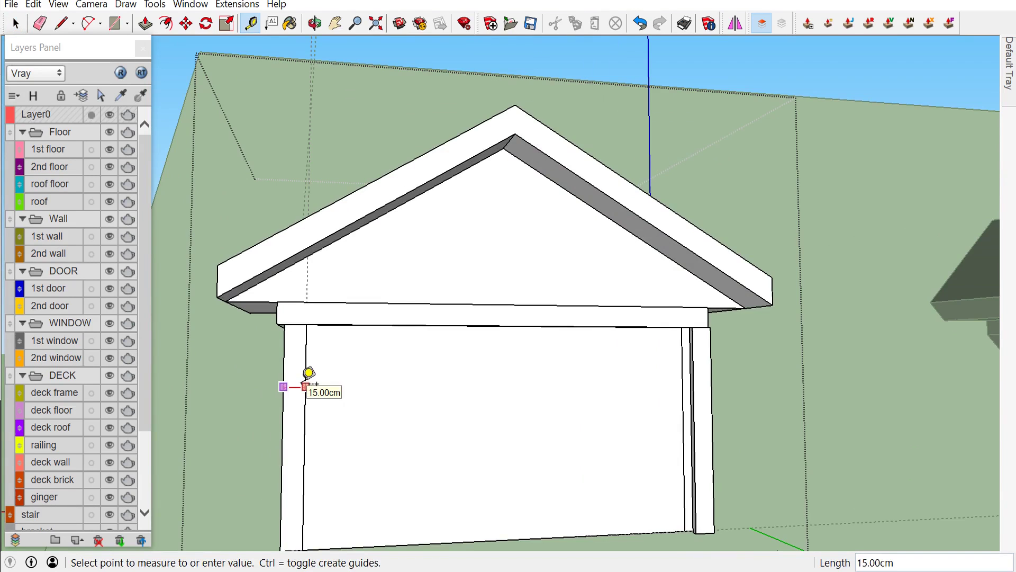
key("Escape")
middle_click_drag(307, 382, 503, 381)
scroll(651, 333, "up", 3)
scroll(662, 333, "up", 2)
scroll(665, 333, "up", 2)
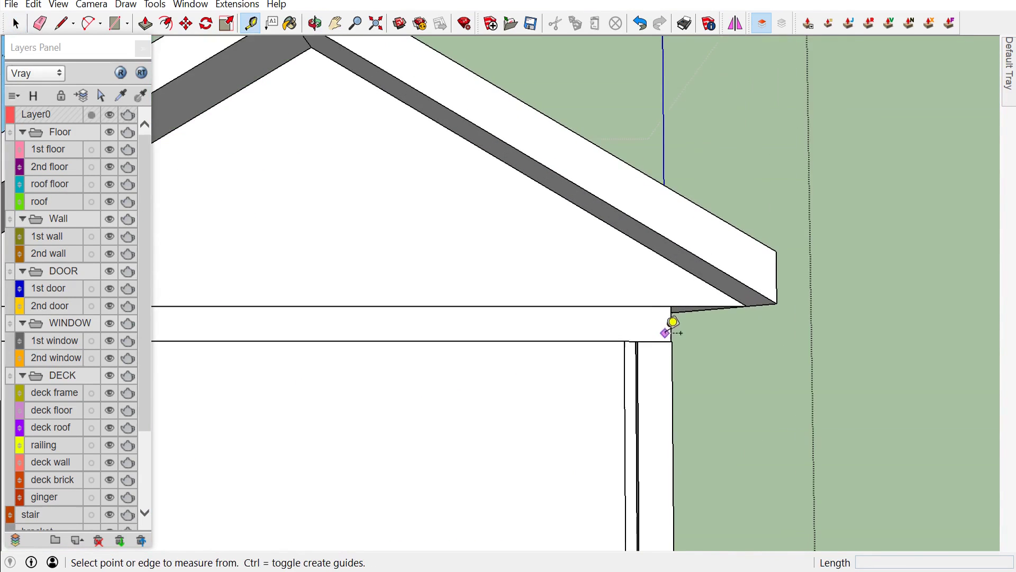
middle_click_drag(665, 332, 477, 320)
key("space")
scroll(683, 360, "up", 2)
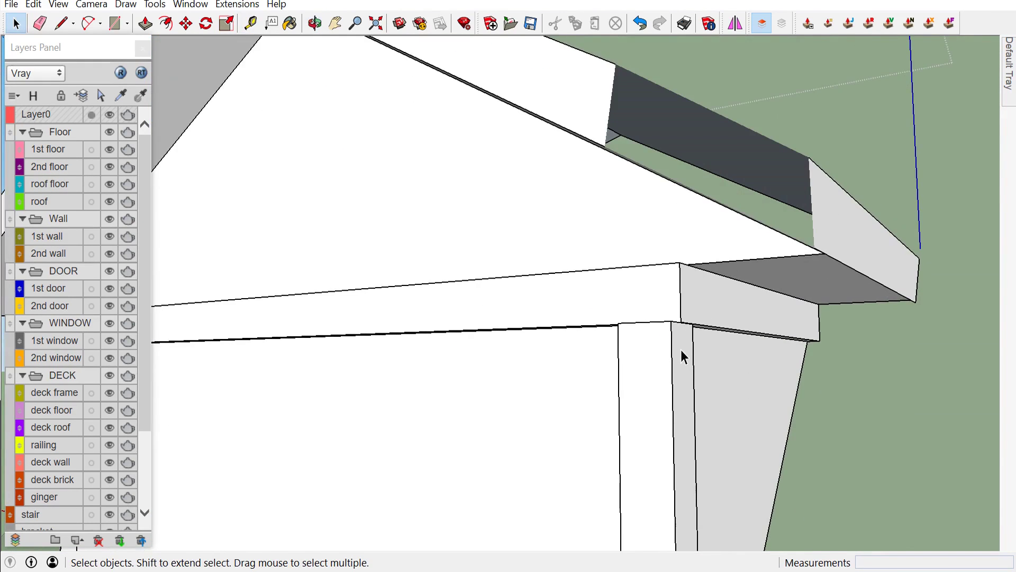
Nudge the new trim post into place at the dormer corner
left_click(683, 358)
key("m")
left_click(673, 322)
scroll(681, 326, "down", 3)
middle_click_drag(682, 325, 767, 365)
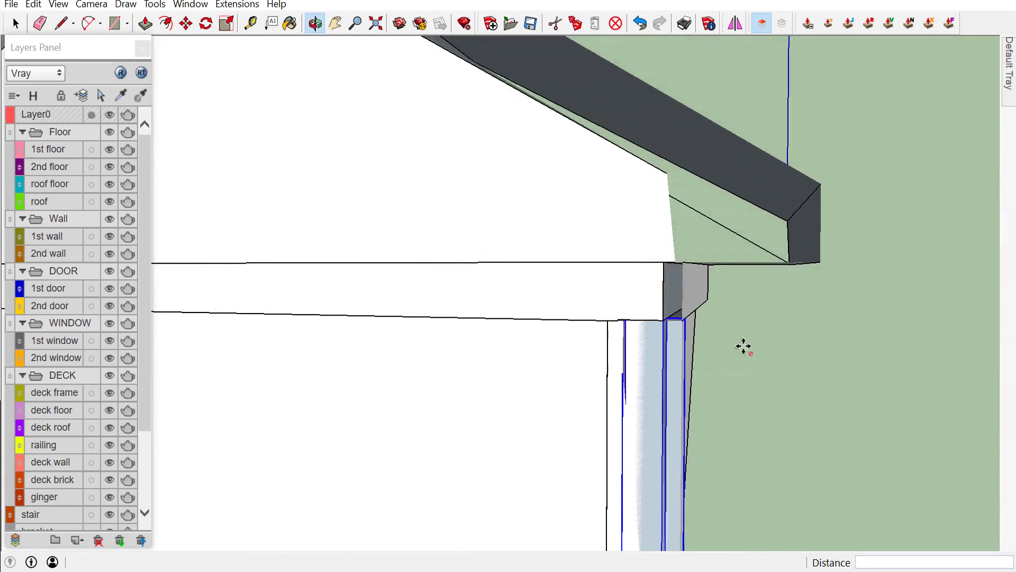
middle_click_drag(662, 320, 531, 291)
scroll(403, 177, "down", 2)
key("space")
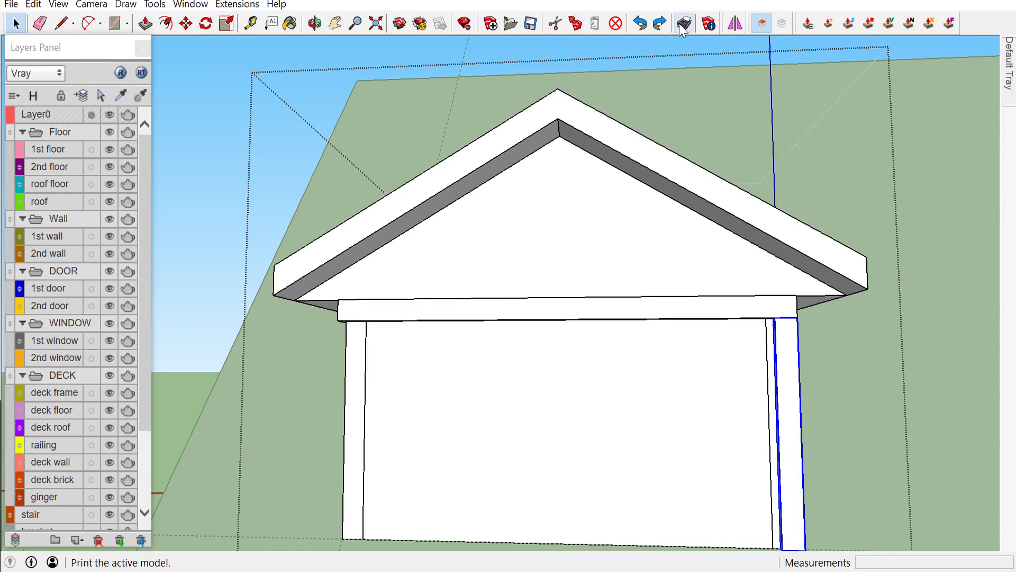
Mirror the trim post across to the dormer's other front post
left_click(735, 27)
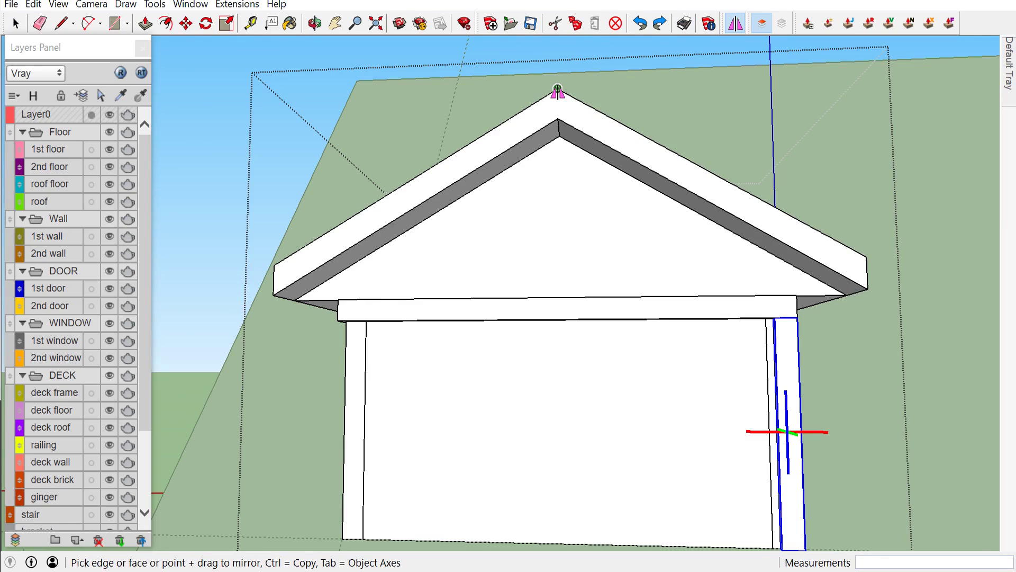
left_click(557, 88)
key("space")
mouse_move(281, 82)
middle_mouse_down()
mouse_move(533, 140)
mouse_move(669, 259)
middle_mouse_up()
Erase the right-hand dormer and select the trimmed left dormer
right_click(669, 259)
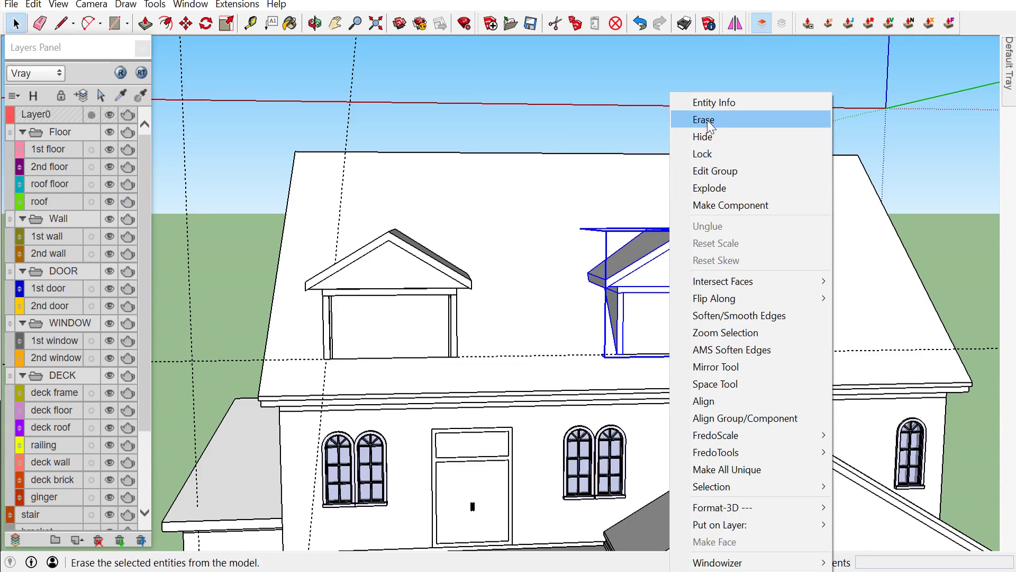
left_click(700, 121)
left_click(430, 269)
scroll(342, 354, "up", 2)
scroll(335, 348, "up", 2)
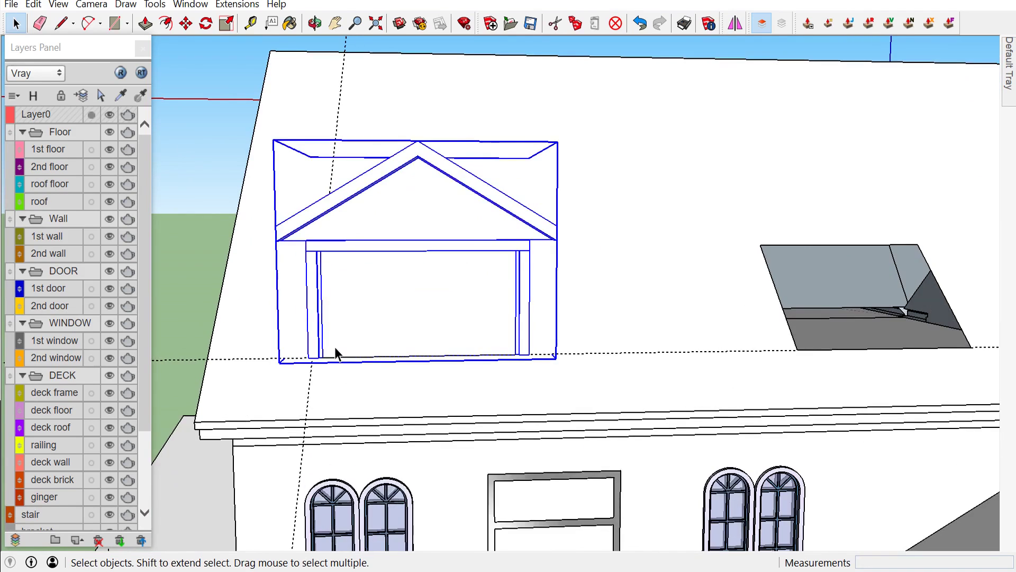
scroll(335, 347, "up", 1)
scroll(288, 361, "up", 3)
scroll(289, 365, "up", 2)
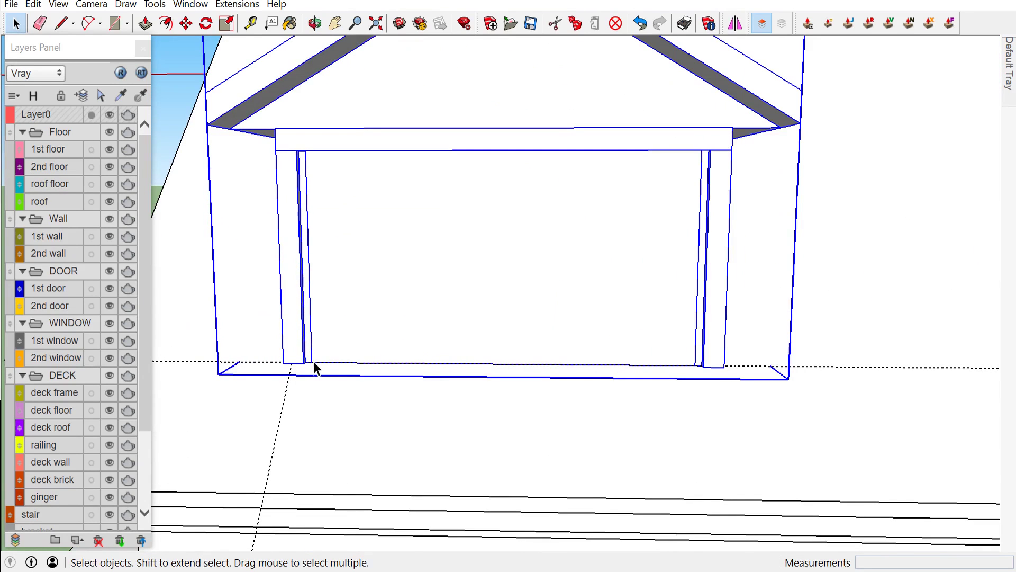
Copy the left dormer onto the right roof slope using Move with Ctrl
key("m")
left_click(318, 364)
key("ctrl")
scroll(317, 364, "down", 2)
scroll(318, 364, "down", 3)
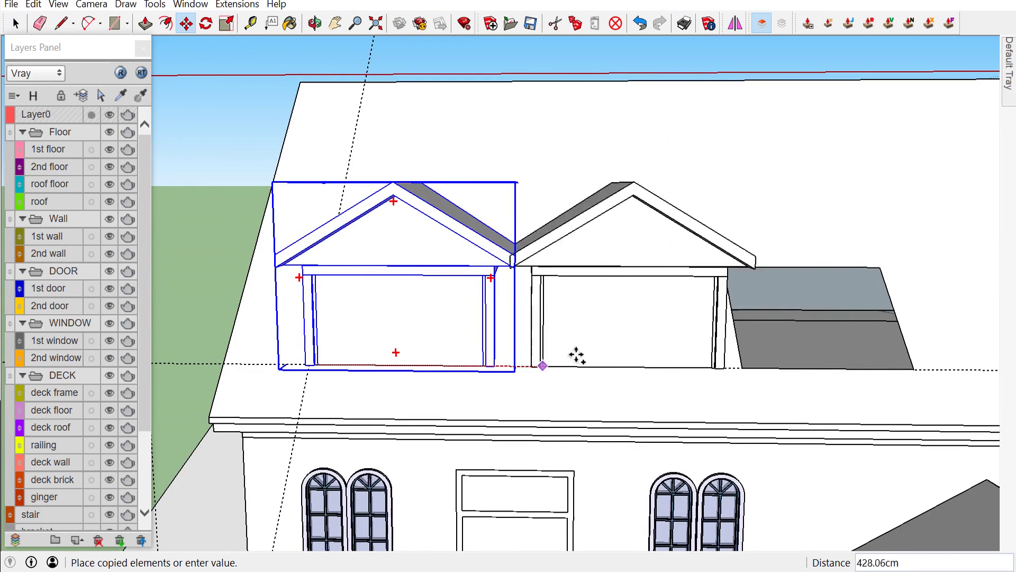
left_click(733, 349)
key("space")
scroll(556, 125, "down", 3)
Orbit and zoom around the house to check both matching dormers
middle_click_drag(556, 125, 608, 220)
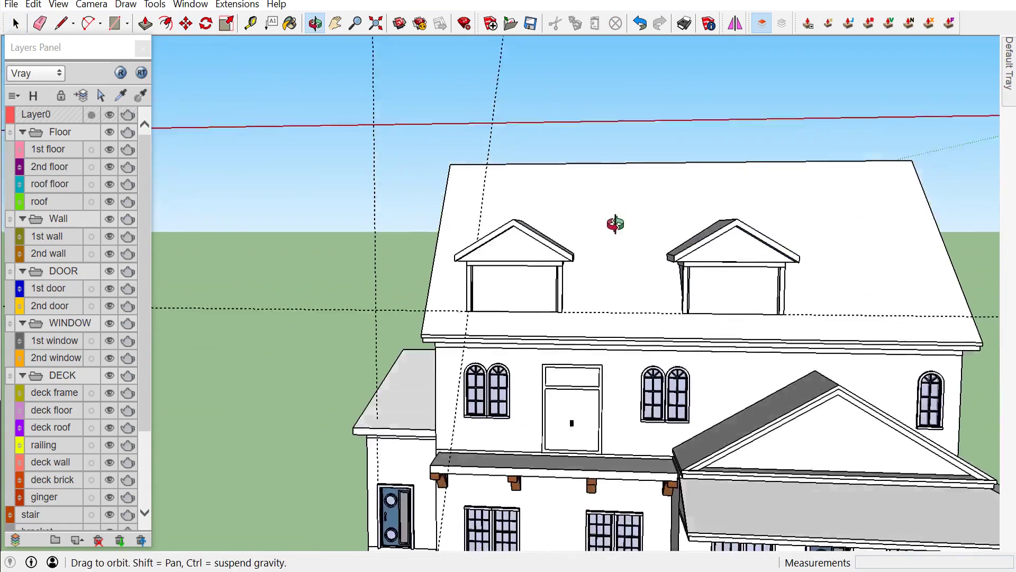
scroll(427, 220, "up", 3)
middle_click_drag(427, 220, 418, 261)
scroll(419, 261, "down", 3)
scroll(747, 292, "down", 2)
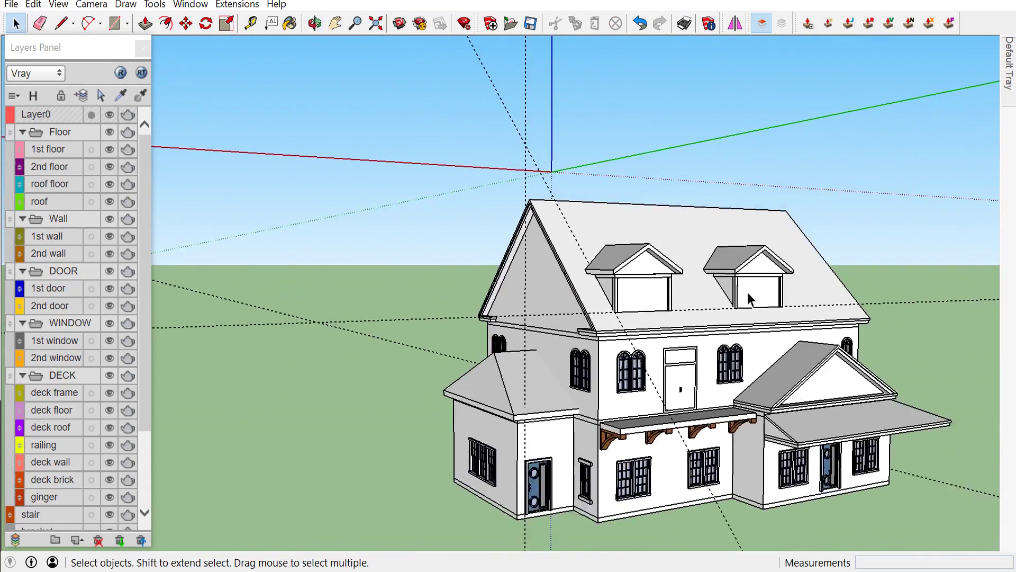
scroll(747, 292, "up", 3)
scroll(665, 295, "up", 2)
left_click(703, 285)
scroll(522, 281, "up", 2)
scroll(522, 281, "up", 1)
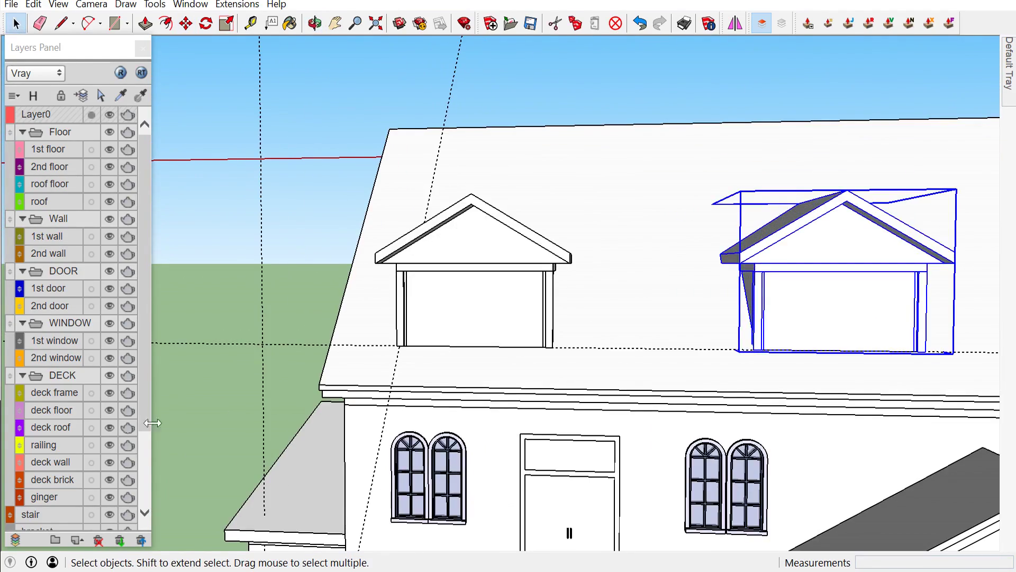
Put both dormers on the roof layer, hiding the layer to confirm the move
left_click(111, 205)
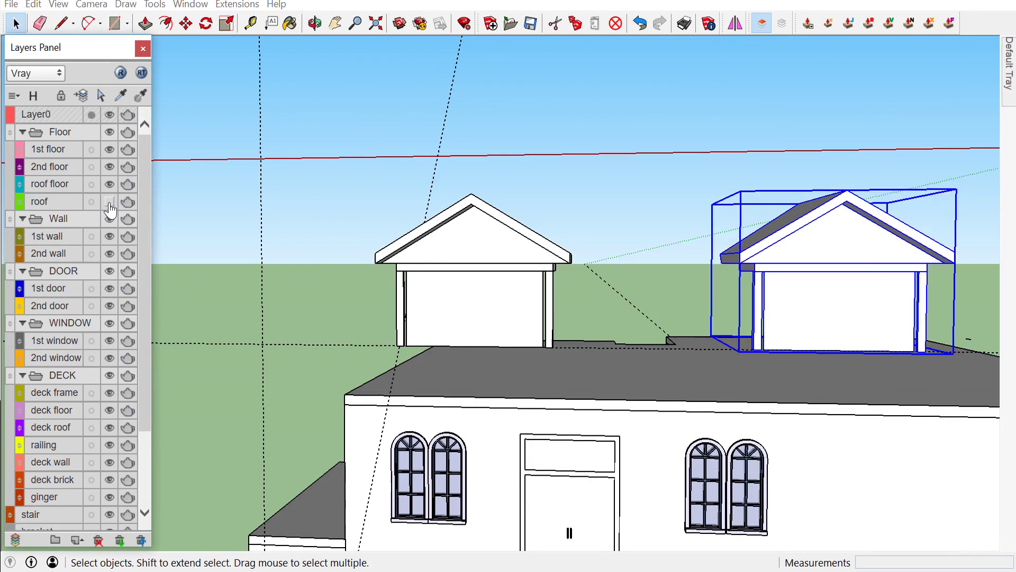
left_click(110, 203)
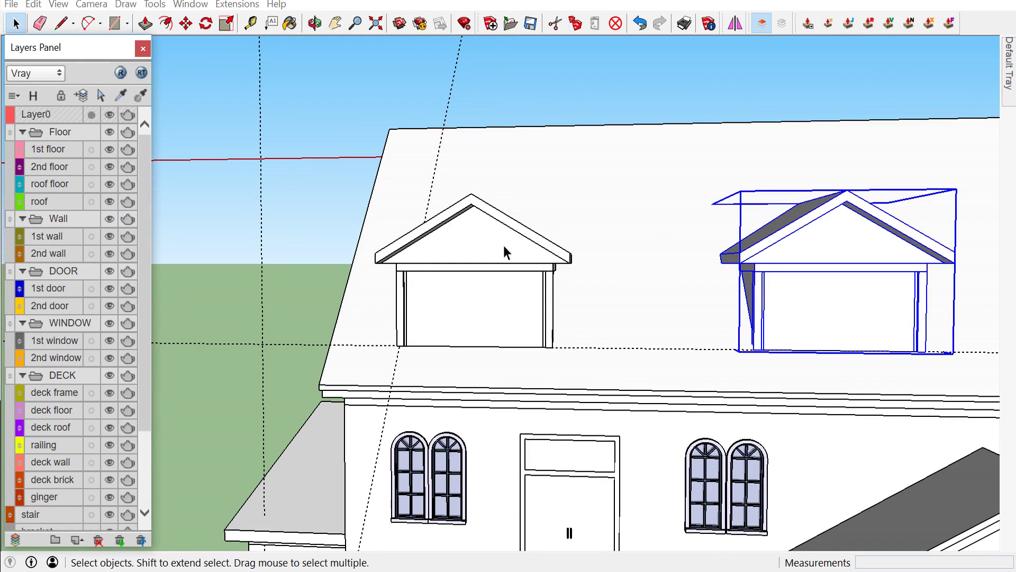
left_click(498, 219, "shift")
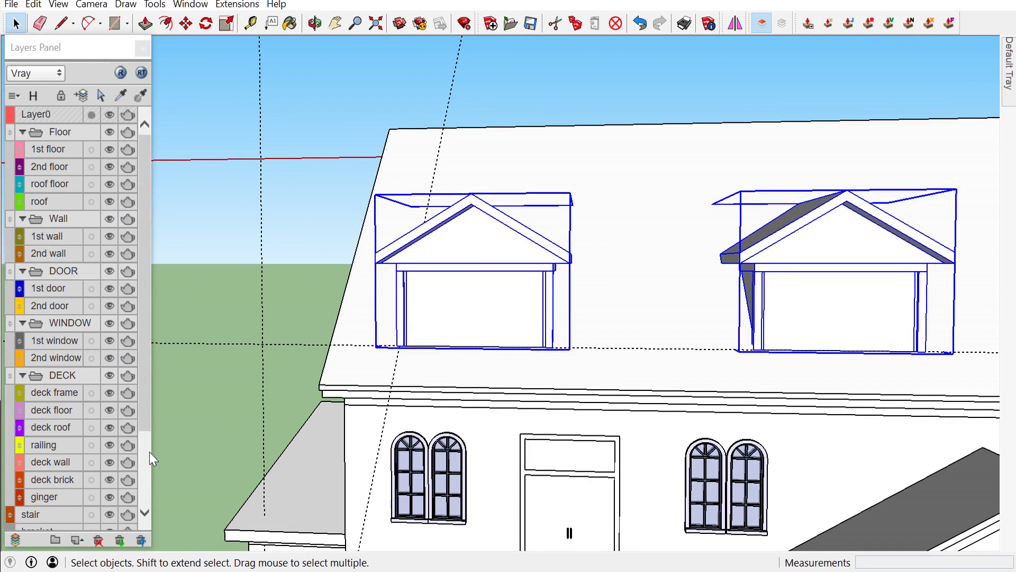
right_click(503, 221)
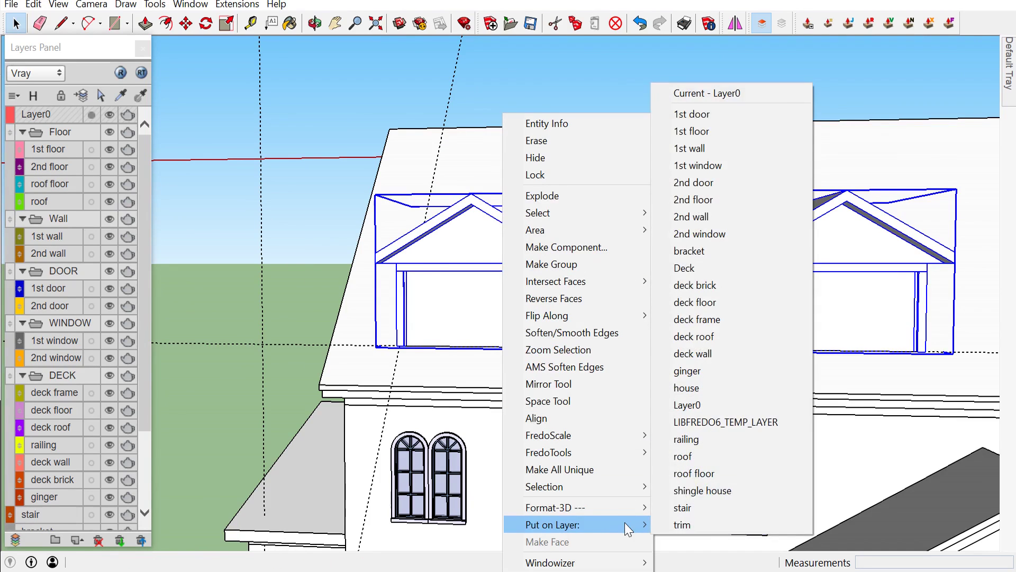
left_click(702, 452)
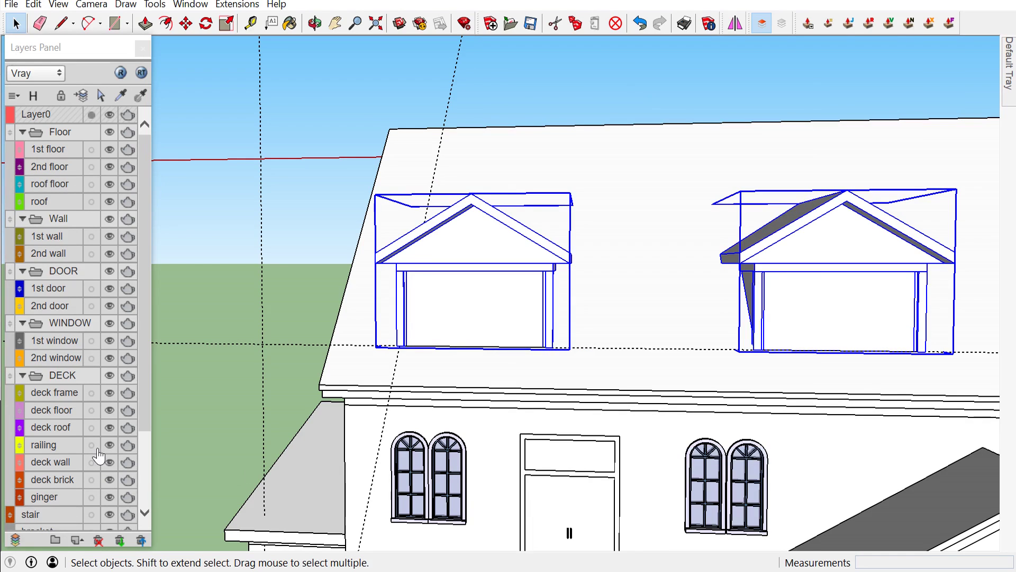
left_click(109, 202)
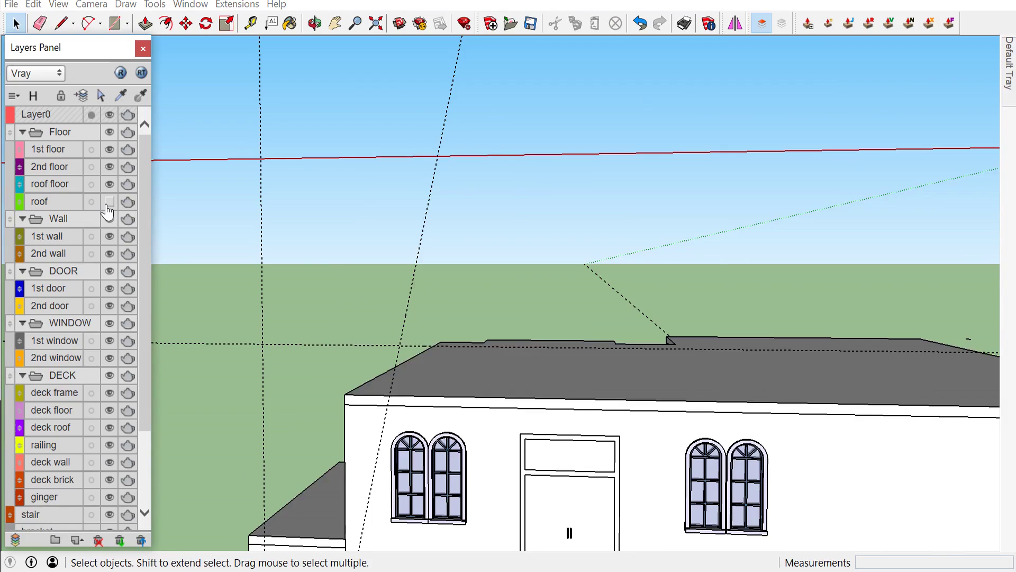
Paint the left post of the first dormer dark purple
scroll(80, 318, "down", 3)
scroll(202, 260, "down", 3)
middle_click_drag(228, 266, 430, 287)
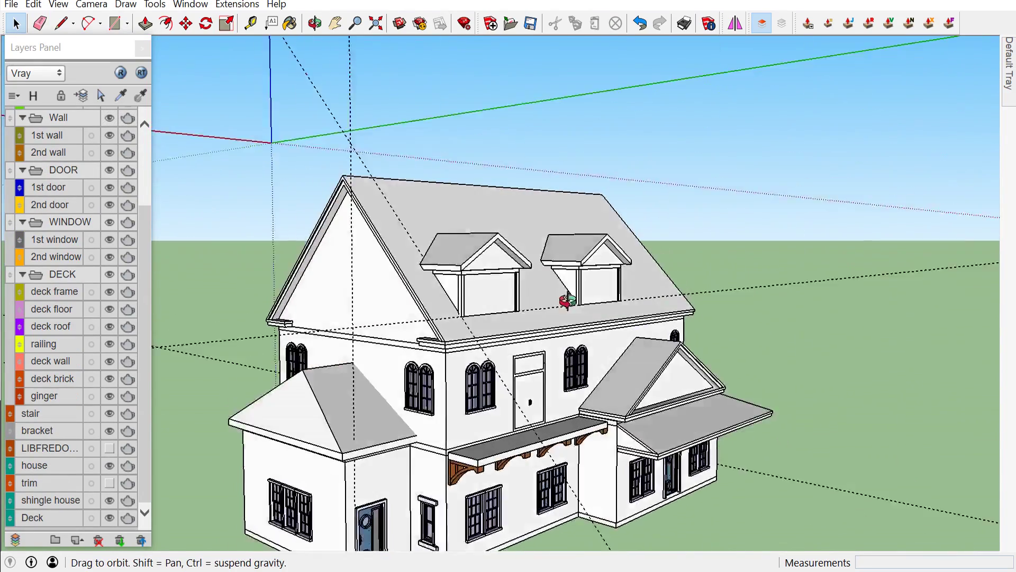
scroll(430, 287, "up", 3)
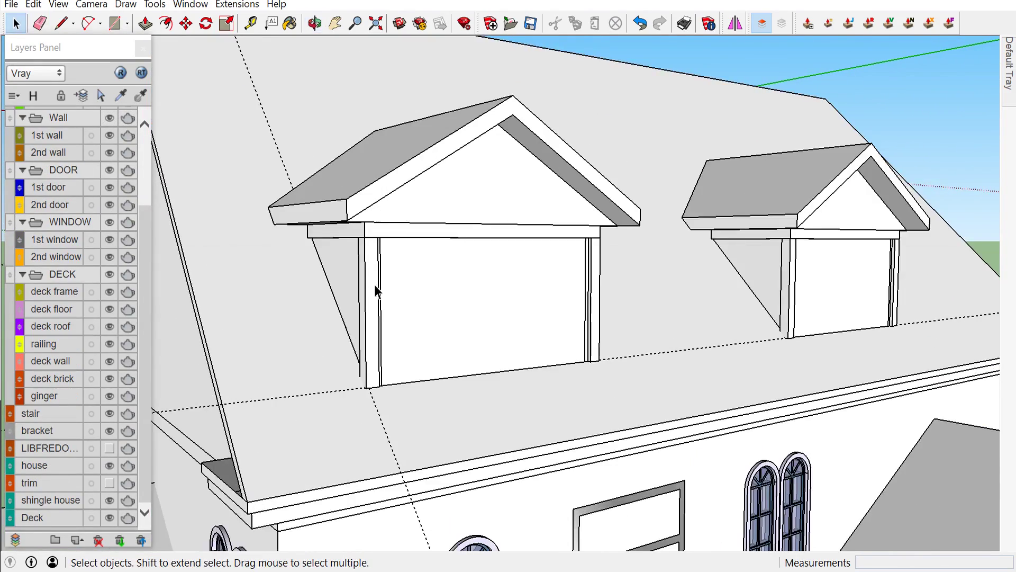
scroll(374, 285, "up", 2)
double_click(374, 285)
double_click(373, 285)
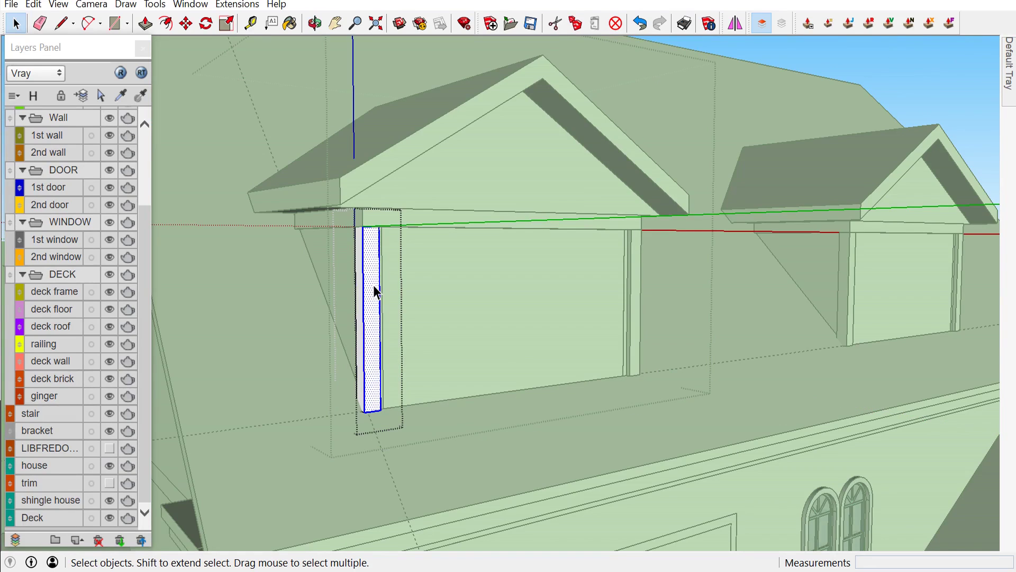
key("b")
left_click(373, 285)
scroll(374, 285, "down", 3)
key("space")
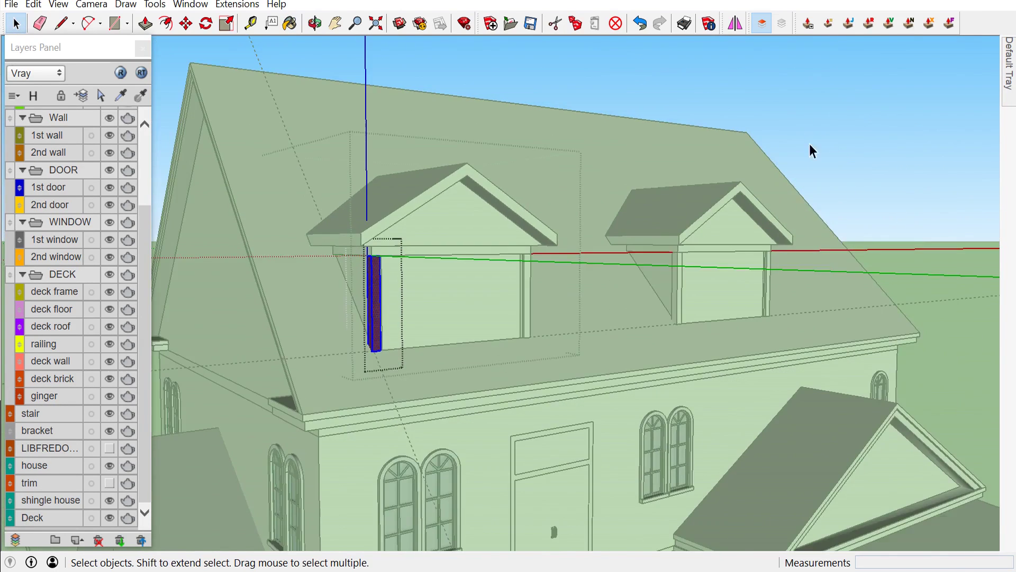
Paint the first dormer's other post dark purple
middle_click_drag(793, 160, 537, 309)
double_click(537, 309)
key("b")
left_click(538, 309)
key("space")
scroll(795, 243, "down", 3)
scroll(667, 290, "up", 3)
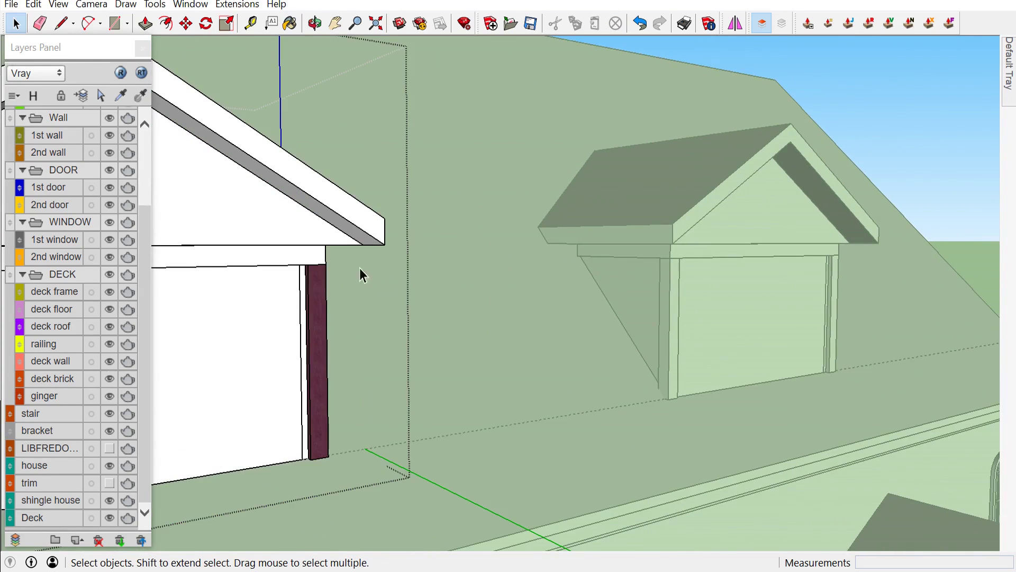
Paint the first dormer's top beam dark purple
double_click(268, 260)
left_click(264, 258)
triple_click(264, 258)
key("b")
left_click(310, 259)
scroll(312, 259, "down", 2)
Paint the second dormer's post and top beam dark purple
middle_click_drag(312, 260, 435, 312)
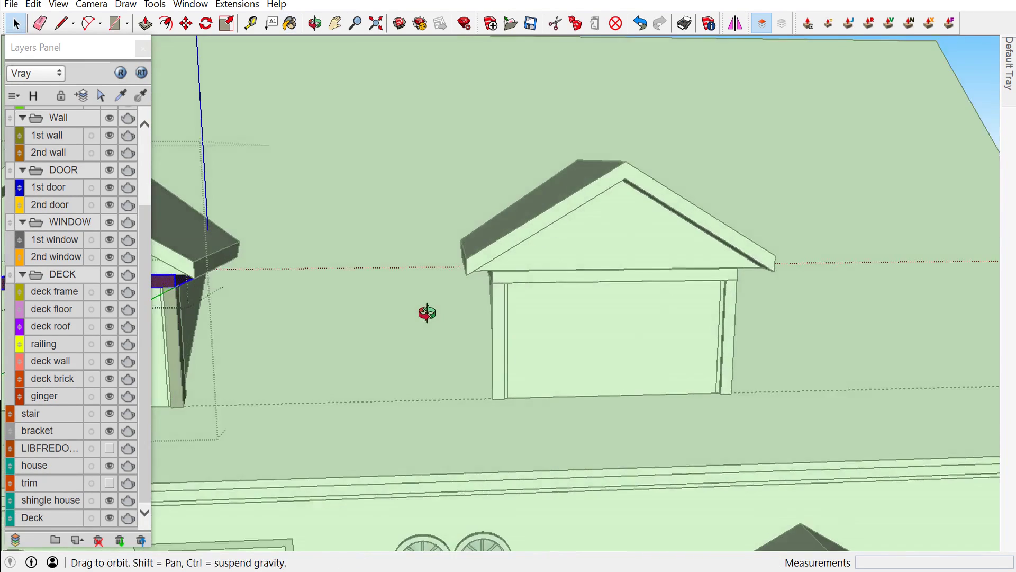
scroll(486, 284, "up", 1)
double_click(491, 294)
left_click(491, 294)
key("b")
key("space")
double_click(570, 274)
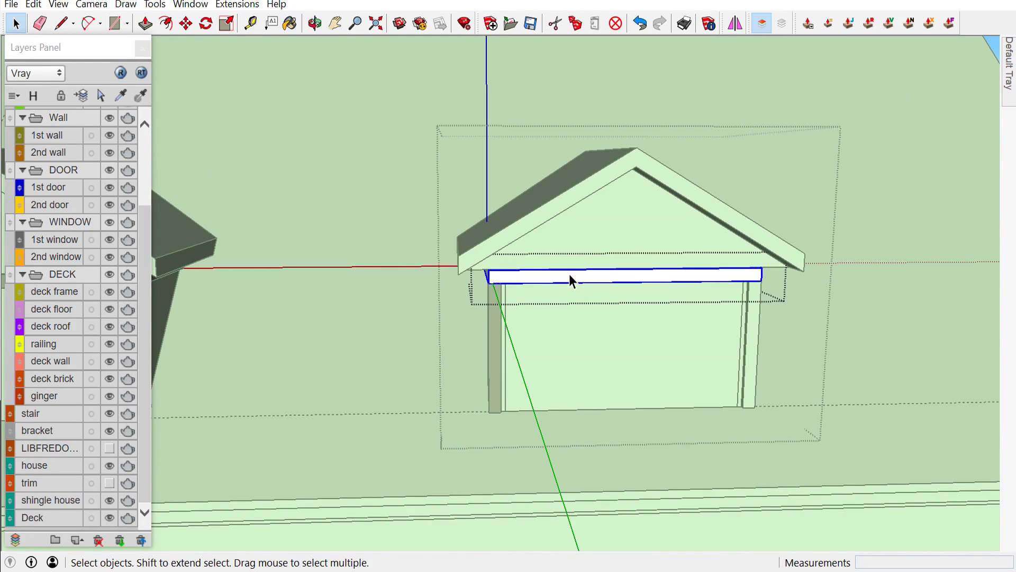
key("b")
left_click(569, 275)
key("space")
Paint the second dormer's right post dark purple
double_click(752, 330)
key("b")
left_click(756, 337)
key("space")
scroll(664, 119, "down", 5)
scroll(596, 204, "up", 4)
Orbit out to view the whole house and save the model
mouse_move(596, 204)
middle_mouse_down()
mouse_move(522, 196)
mouse_move(862, 190)
middle_mouse_up()
scroll(284, 233, "down", 3)
middle_click_drag(284, 233, 413, 45)
left_click(531, 24)
middle_click_drag(572, 336, 463, 357)
scroll(462, 357, "down", 1)
scroll(462, 357, "up", 2)
mouse_move(414, 290)
middle_mouse_down()
mouse_move(778, 316)
mouse_move(647, 295)
middle_mouse_up()
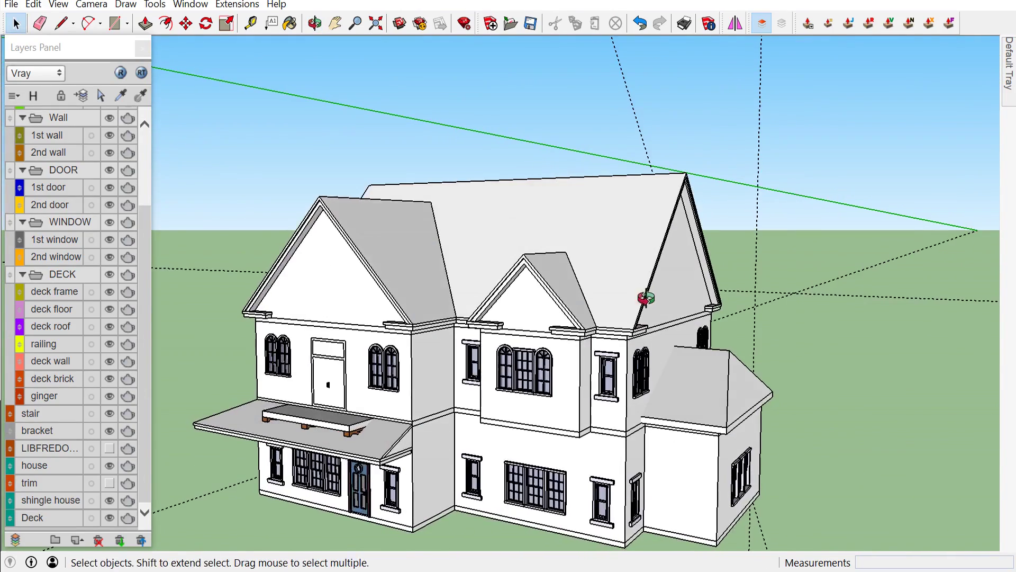
left_click(40, 5)
Place a guide 50 cm in from the front gable's roof edge
scroll(202, 199, "up", 2)
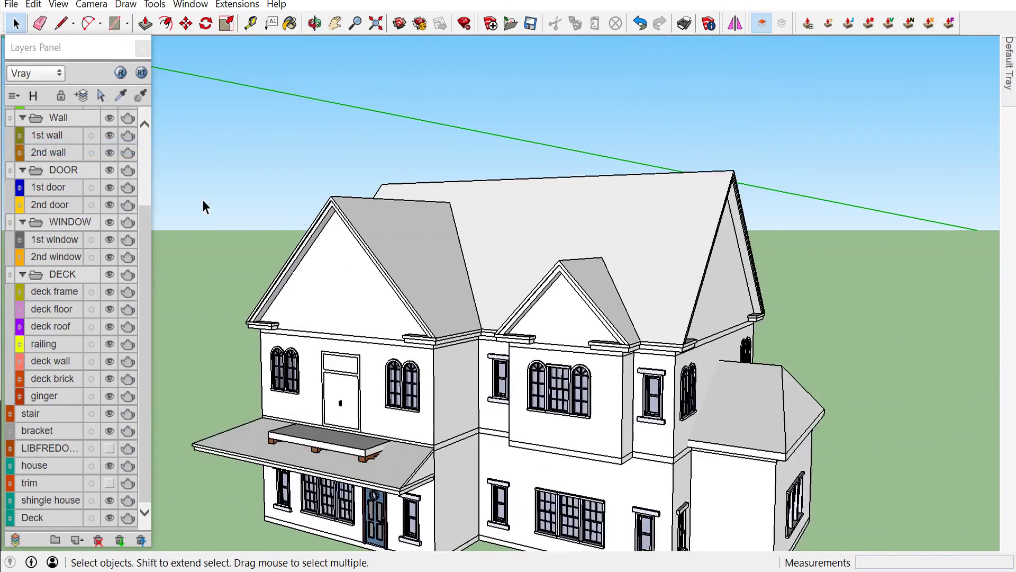
scroll(416, 245, "up", 3)
scroll(476, 256, "up", 2)
scroll(529, 249, "up", 2)
scroll(595, 236, "up", 1)
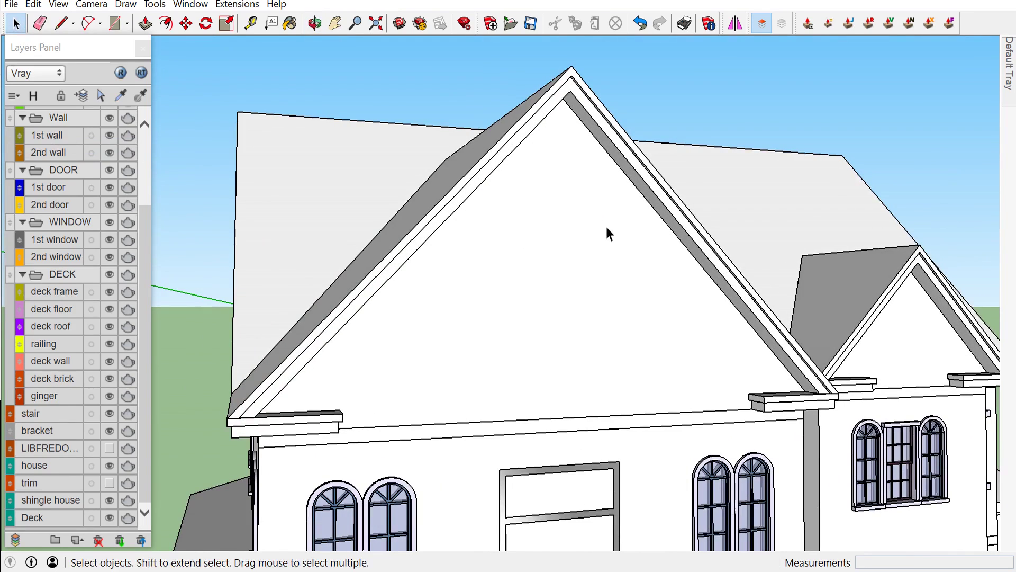
key("t")
left_click(644, 196)
type("50")
key("Return")
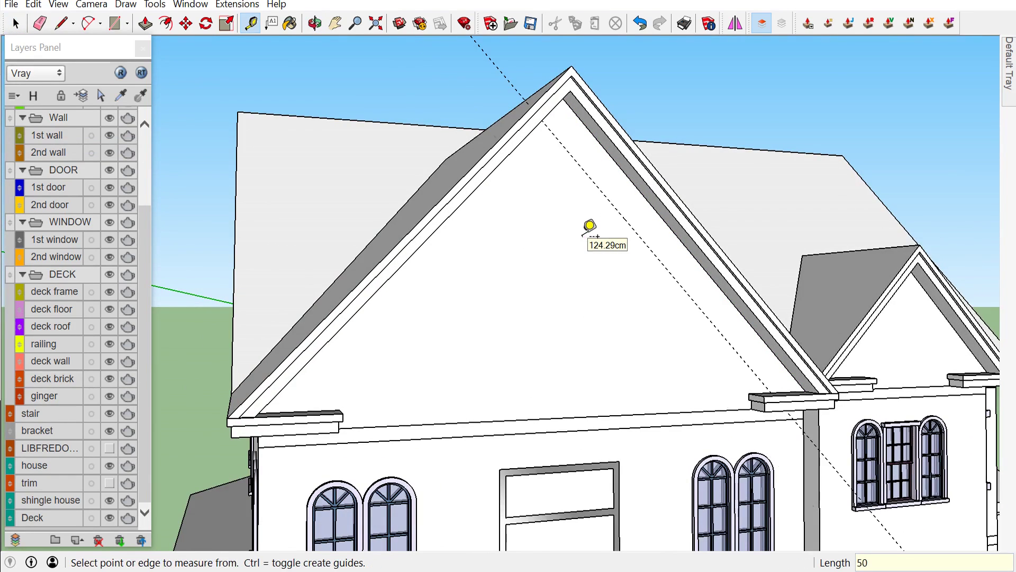
Place a diagonal guide parallel to the other roof edge, measured from the eave corner
middle_click_drag(424, 252, 390, 198)
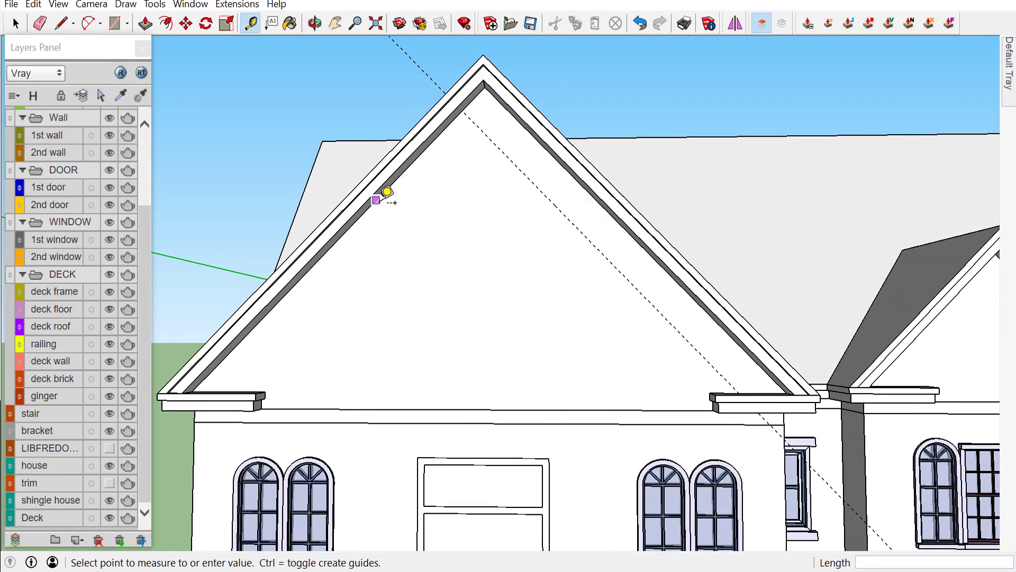
left_click(377, 199)
scroll(76, 406, "up", 2)
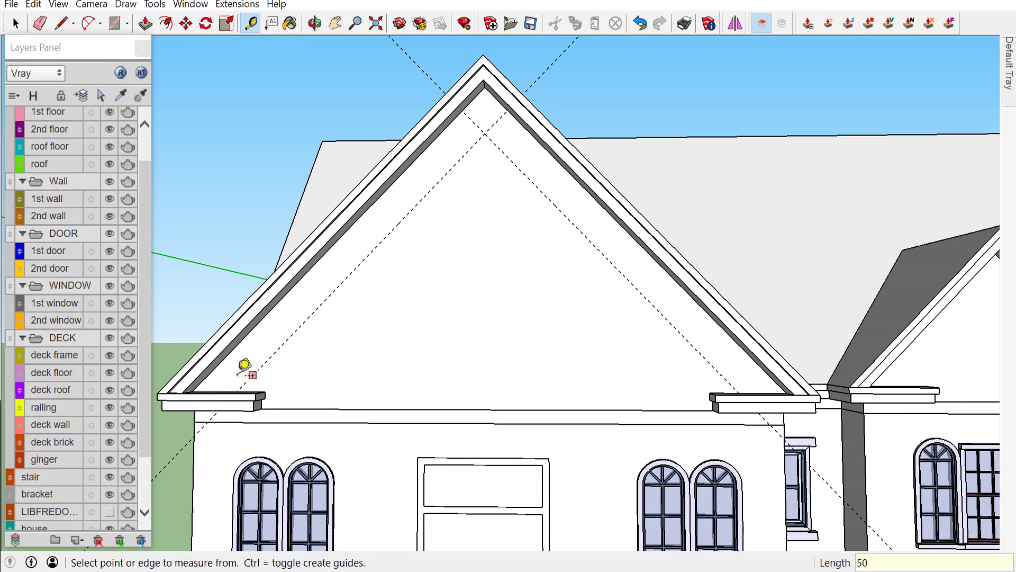
scroll(241, 380, "up", 2)
scroll(240, 381, "up", 2)
scroll(272, 389, "up", 2)
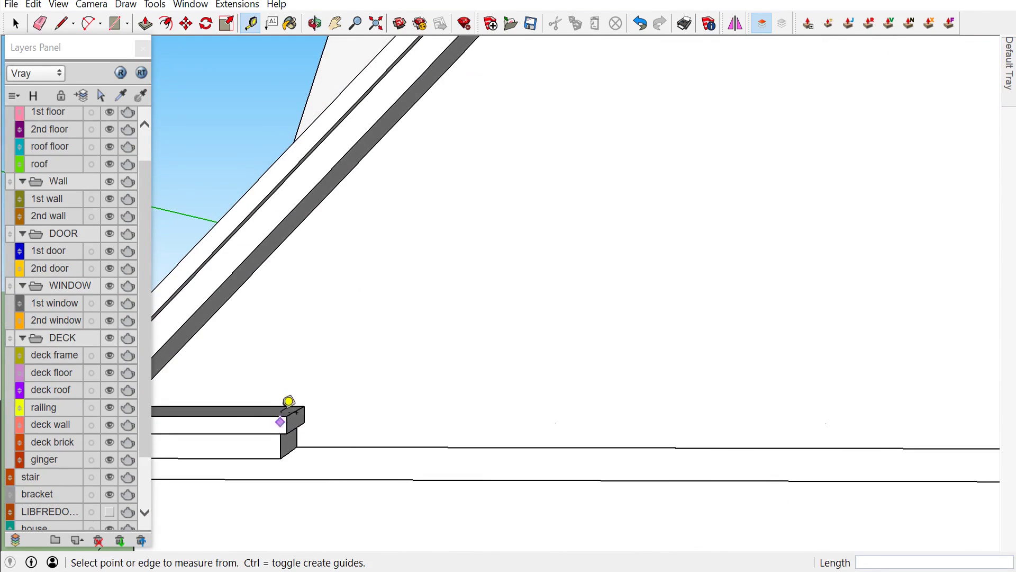
left_click(288, 394)
left_click(291, 340)
Add a vertical guide up from the eave top
scroll(286, 367, "up", 1)
scroll(286, 399, "up", 1)
left_click(278, 416)
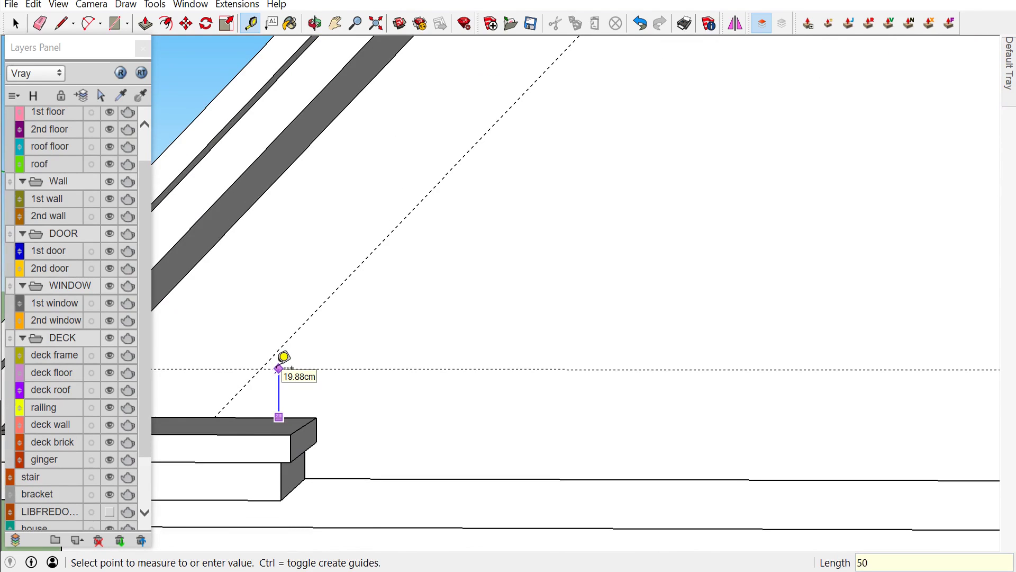
key("space")
scroll(281, 371, "down", 5)
scroll(265, 408, "down", 1)
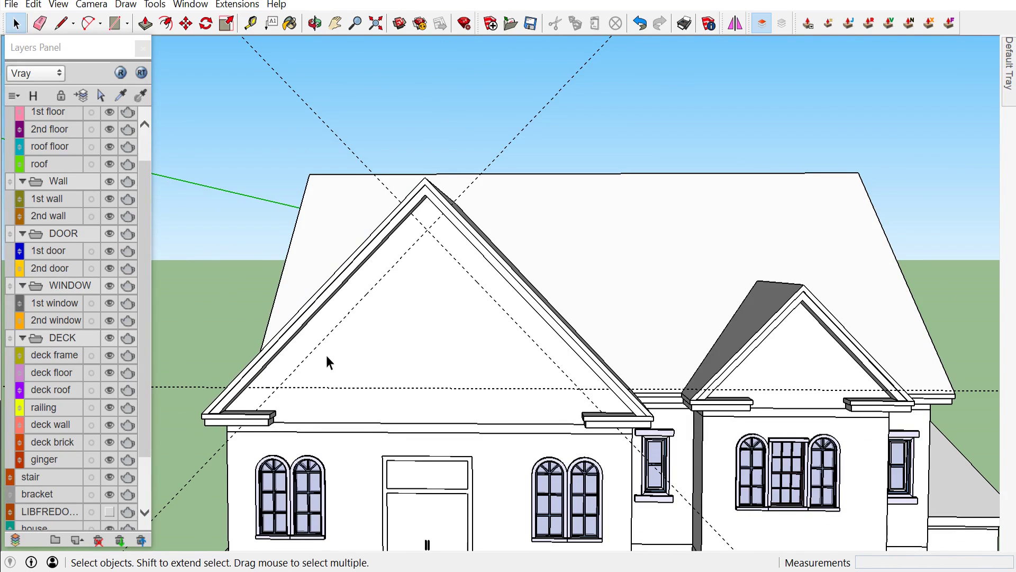
Draw the inner triangle on the gable and offset its outline 15 inward
key("l")
left_click(428, 227)
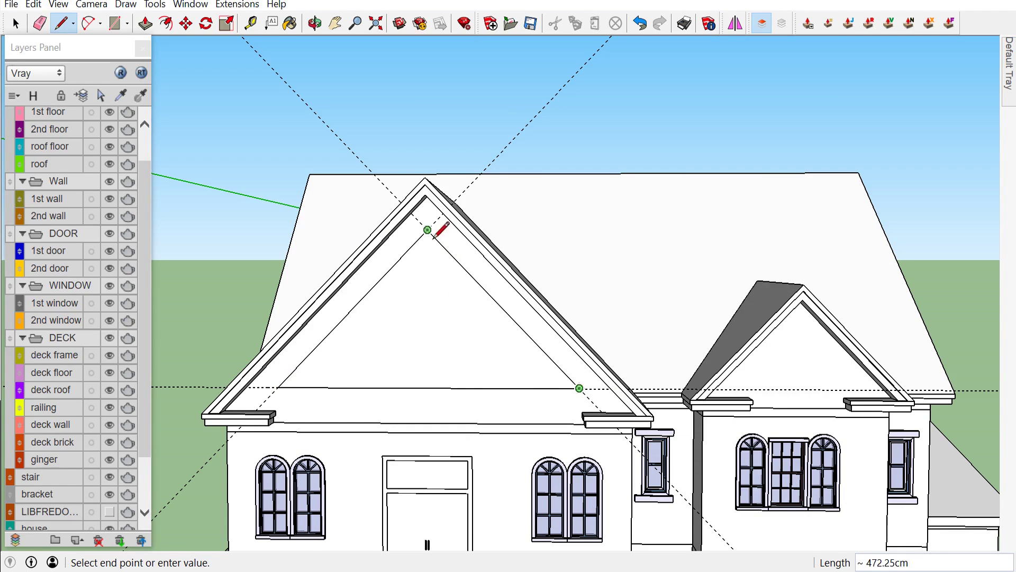
key("space")
left_click(422, 284)
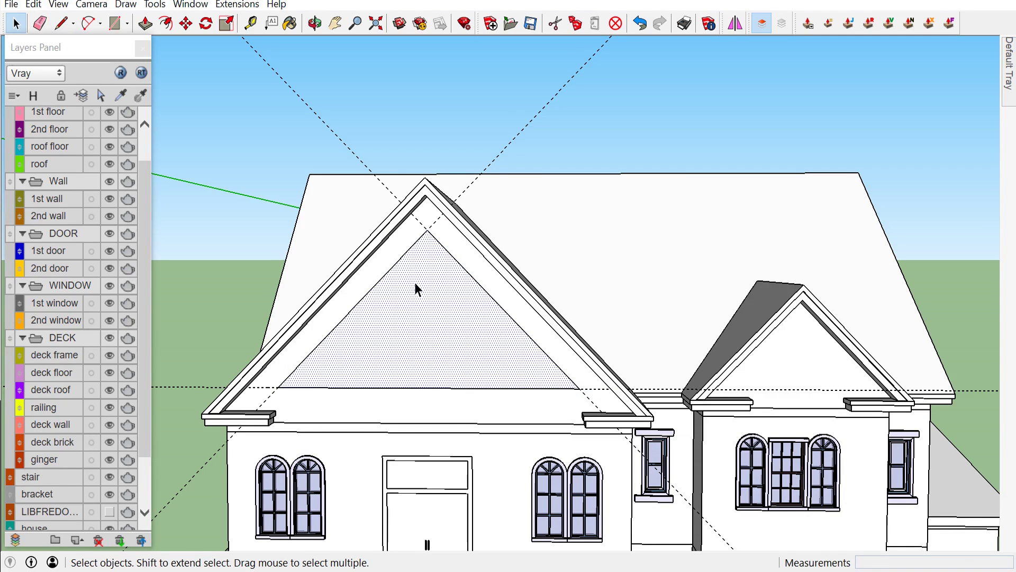
key("f")
left_click(413, 285)
type("15")
key("Return")
key("space")
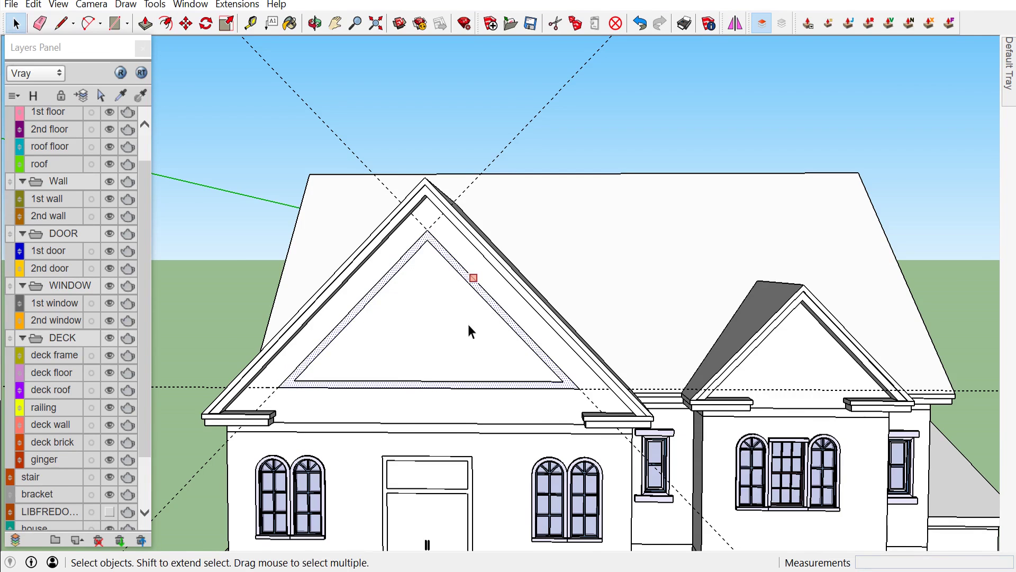
Zoom and orbit in on the front gable's lower corner
scroll(549, 382, "up", 2)
middle_click_drag(550, 382, 536, 367)
scroll(529, 368, "up", 2)
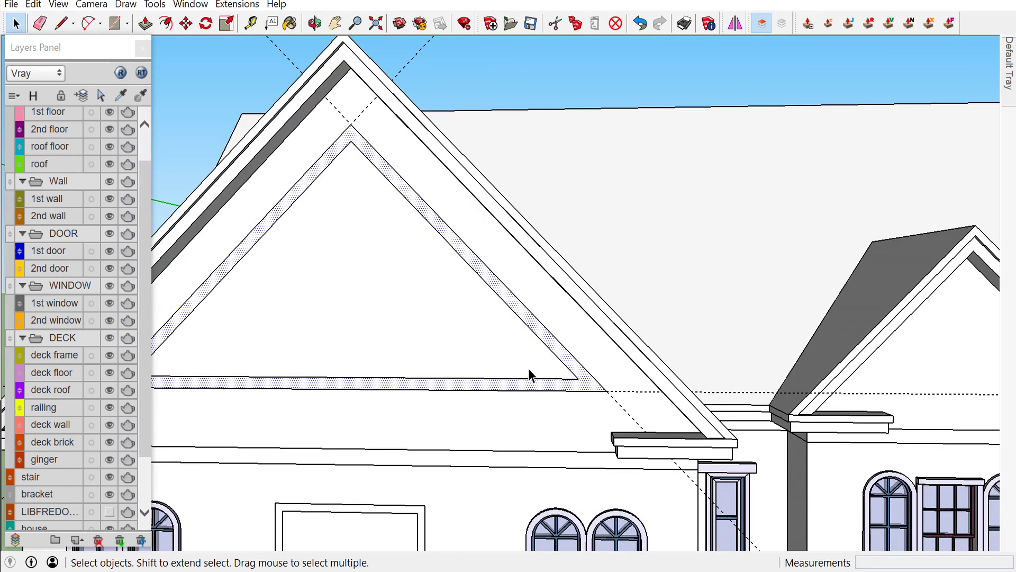
key("t")
scroll(583, 375, "up", 2)
scroll(608, 348, "up", 2)
middle_click_drag(593, 366, 704, 373)
Draw lines closing the trim band's lower corners to the rafter edges
key("l")
left_click(569, 381)
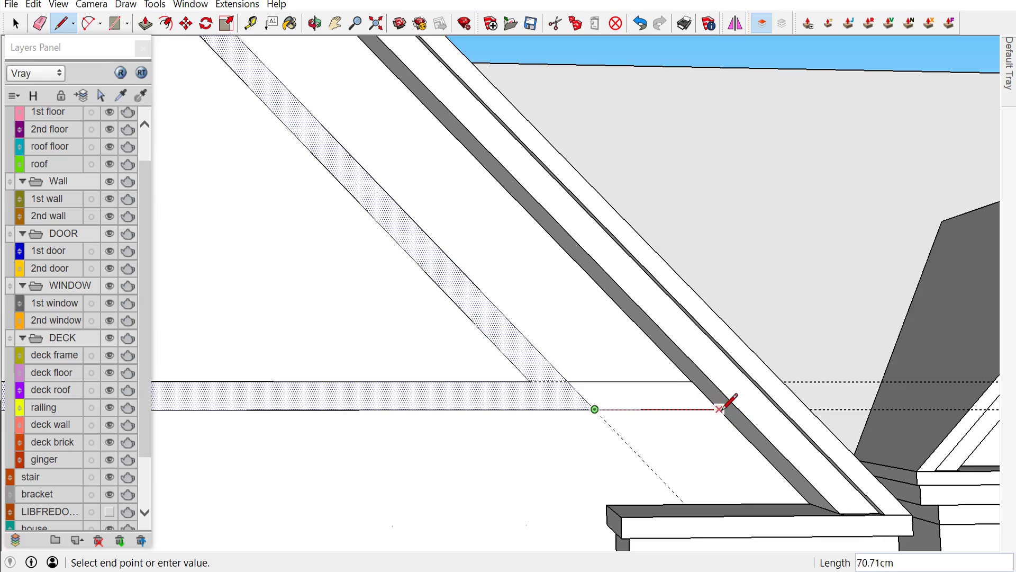
scroll(720, 408, "down", 2)
scroll(730, 400, "down", 3)
scroll(308, 392, "up", 5)
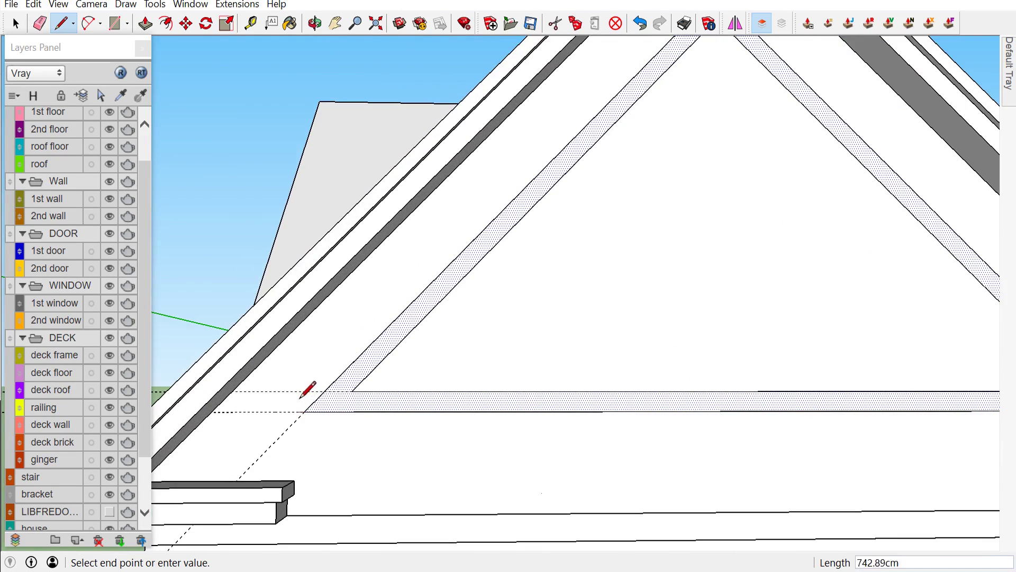
left_click(264, 391)
scroll(216, 419, "up", 1)
left_click(200, 411)
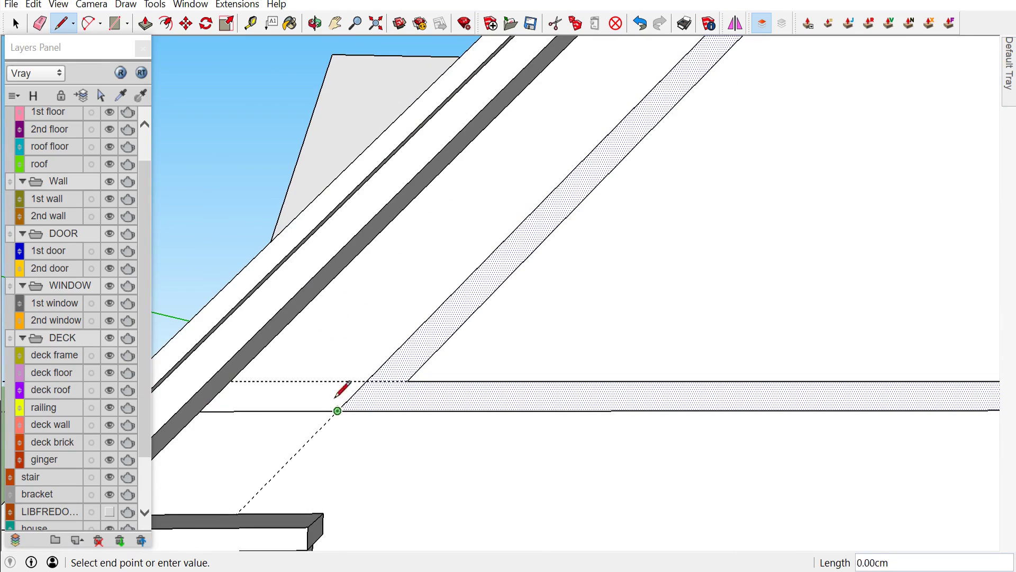
left_click(361, 385)
key("space")
Start a line on the opposite rafter edge, then cancel it
scroll(672, 314, "down", 5)
scroll(672, 315, "up", 1)
scroll(680, 301, "up", 2)
scroll(687, 295, "up", 3)
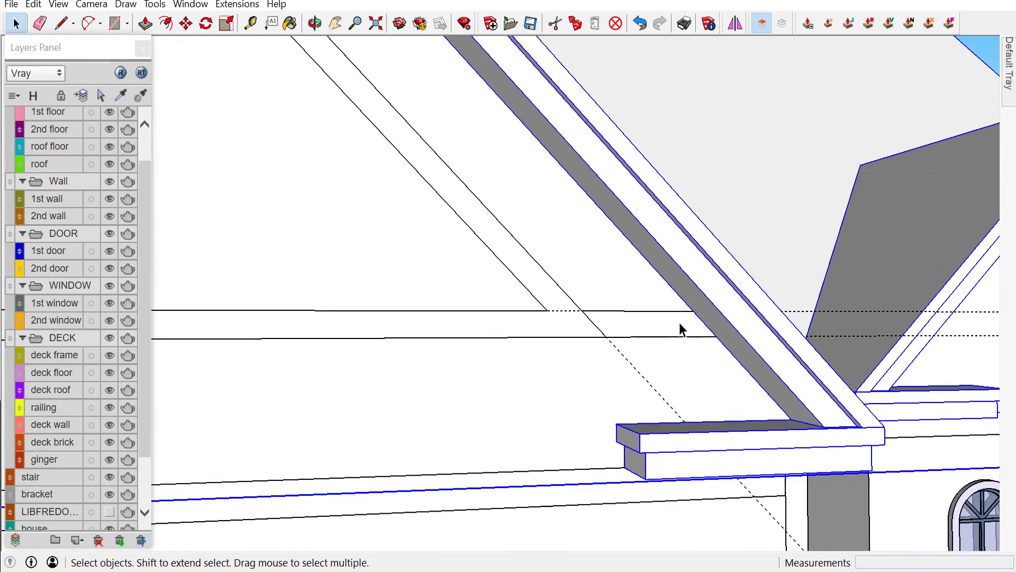
scroll(681, 324, "up", 1)
key("l")
left_click(696, 307)
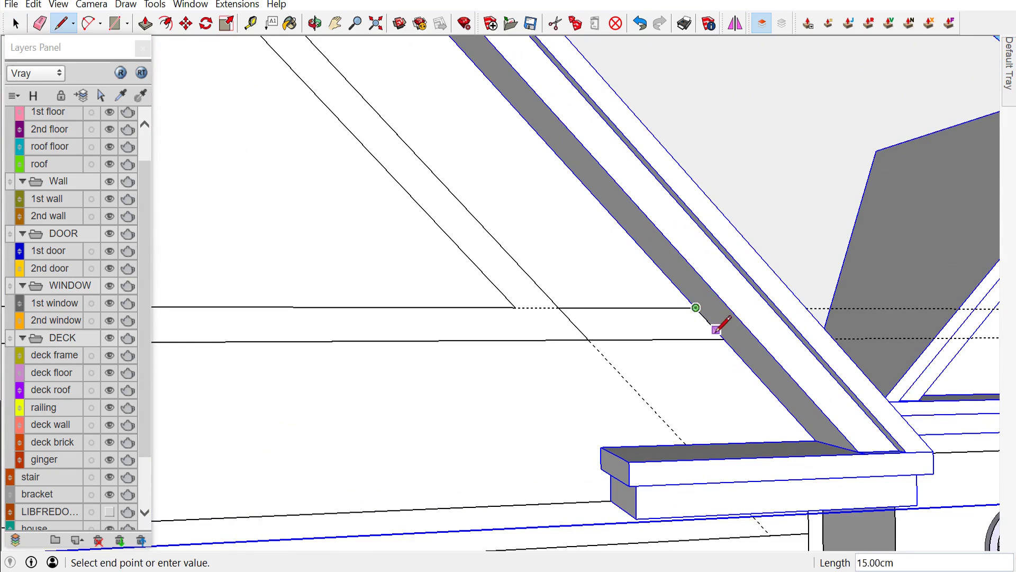
key("space")
Draw a line from the eave corner, then undo the stray line
scroll(654, 330, "down", 5)
scroll(422, 328, "up", 2)
scroll(381, 324, "up", 2)
scroll(381, 324, "up", 2)
key("l")
scroll(381, 324, "up", 1)
left_click(373, 306)
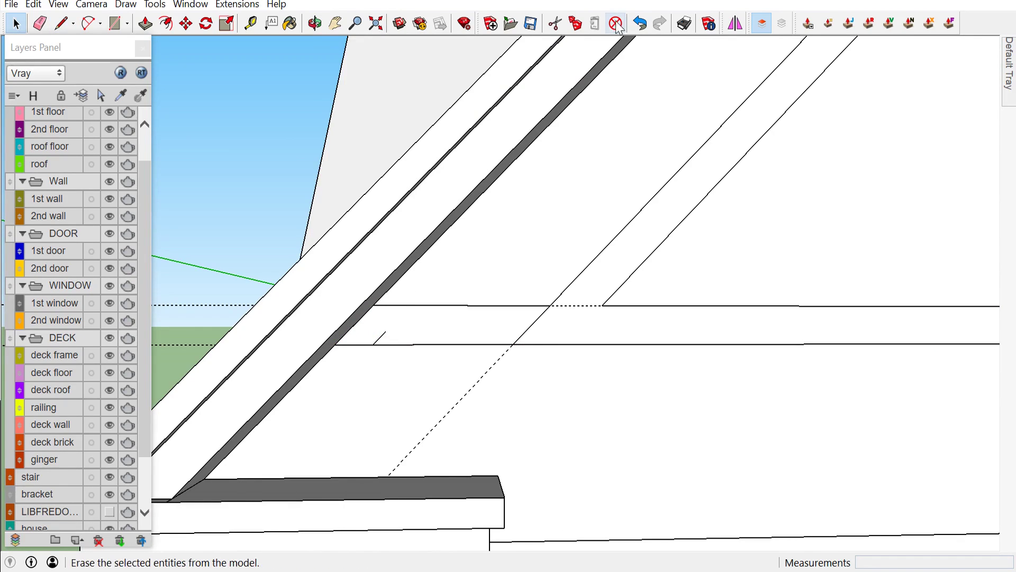
left_click(640, 24)
left_click_drag(390, 412, 348, 401)
key("space")
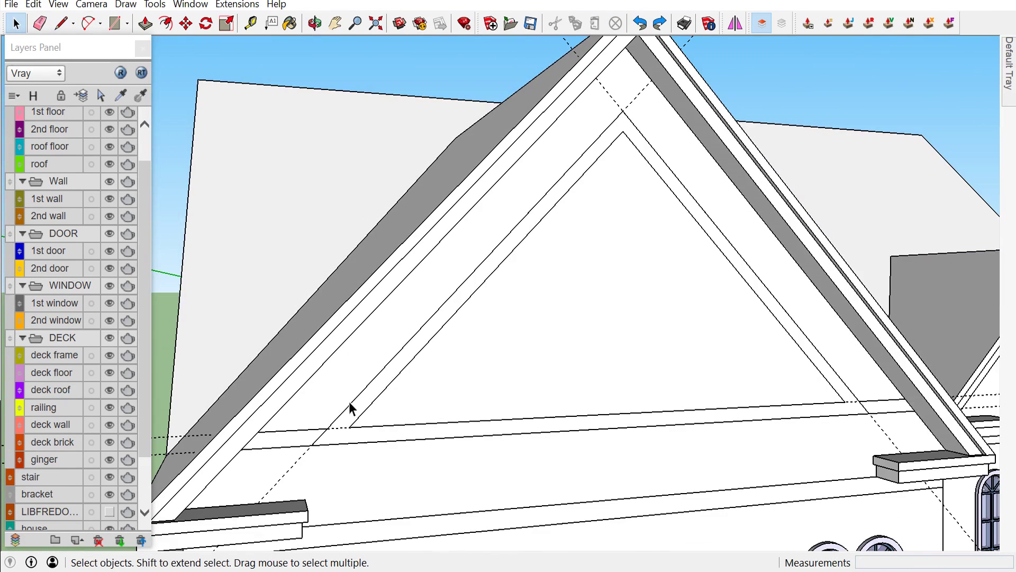
Push/Pull the triangular trim band out 5 cm from the gable
left_click(363, 410)
key("p")
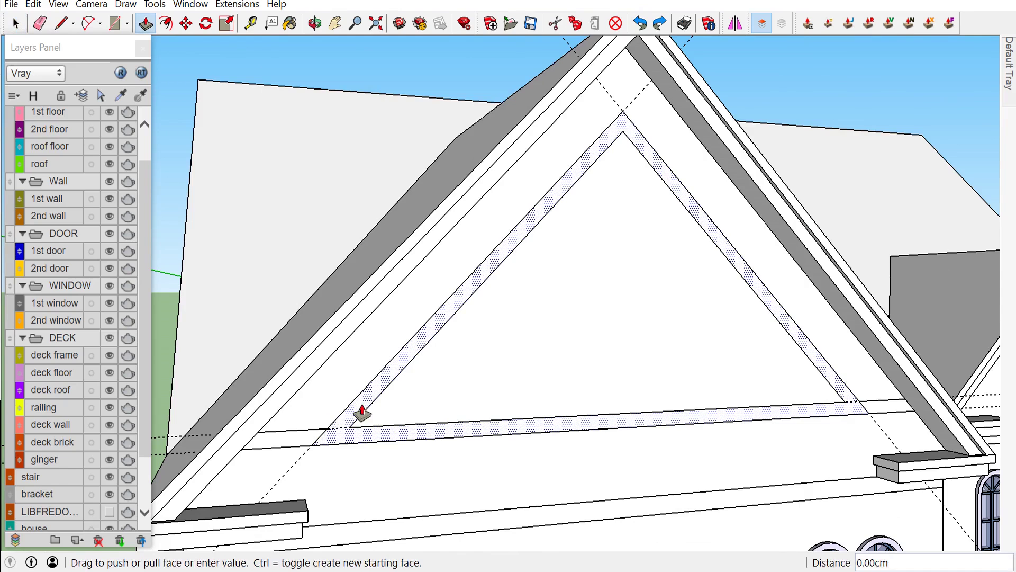
left_click_drag(359, 412, 369, 416)
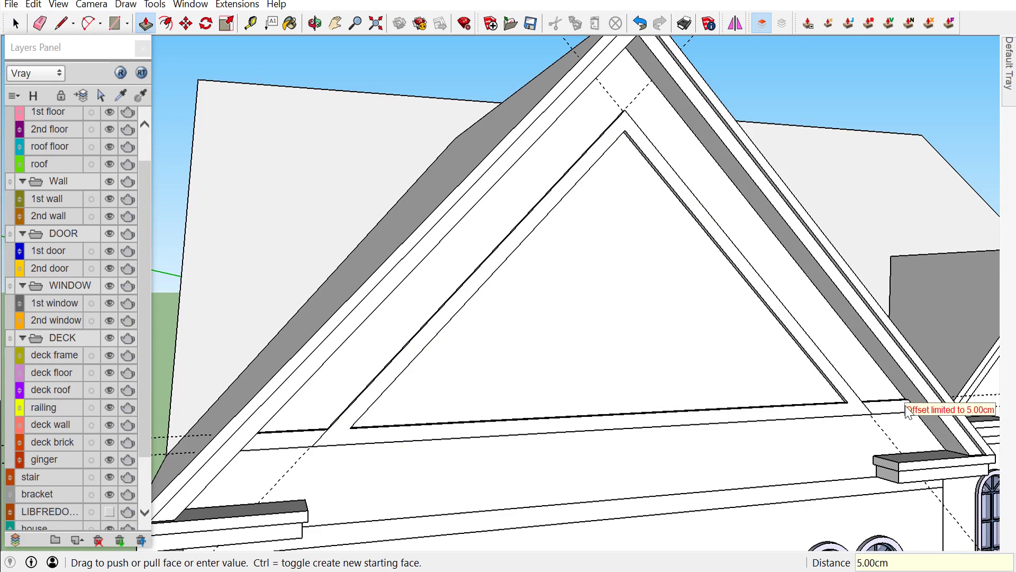
key("space")
Select the raised trim band, excluding the inner triangle, and make it a group
left_click(853, 408)
left_click(824, 400, "shift")
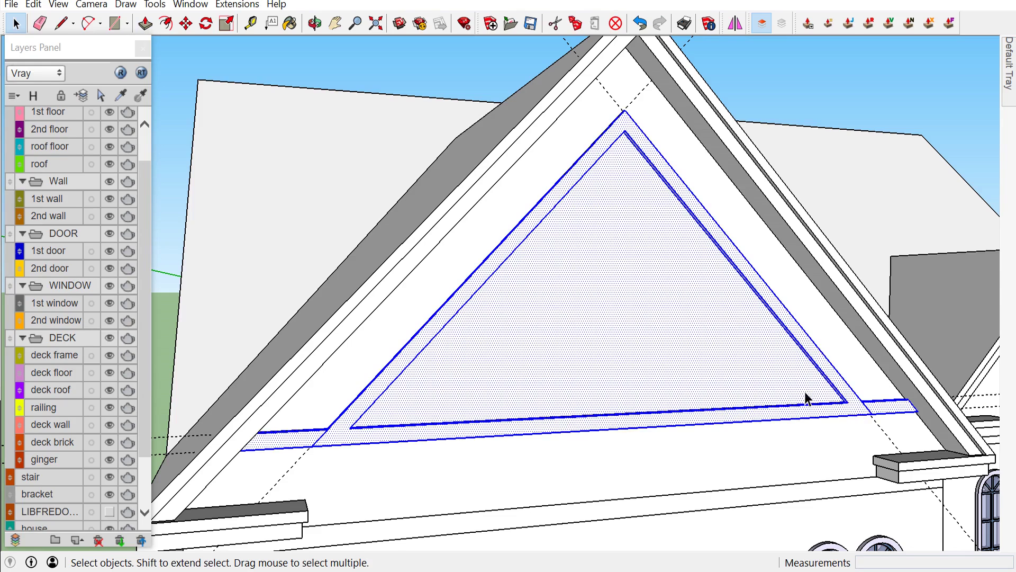
middle_click_drag(792, 410, 650, 376)
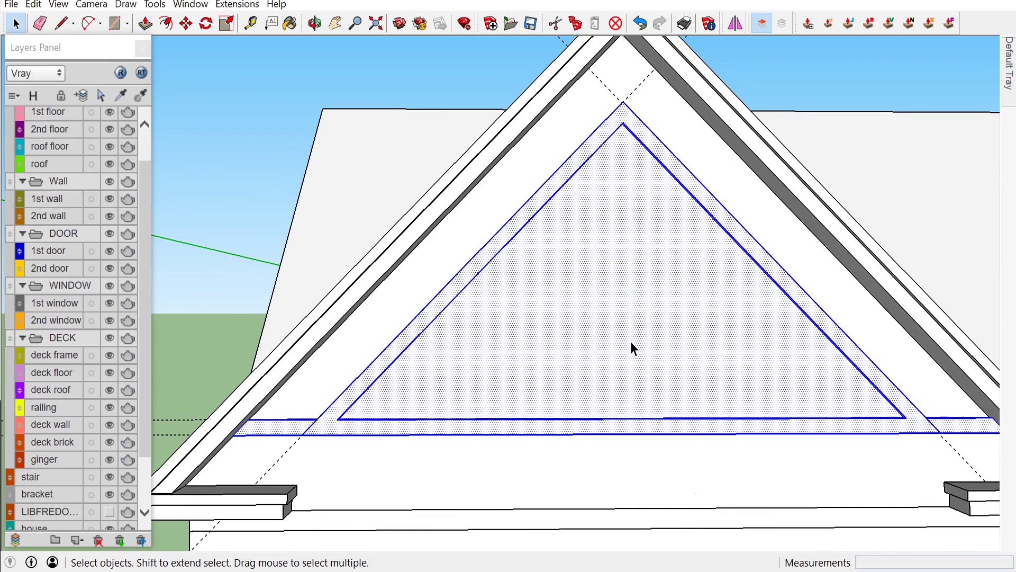
left_click(626, 330, "shift")
right_click(661, 424)
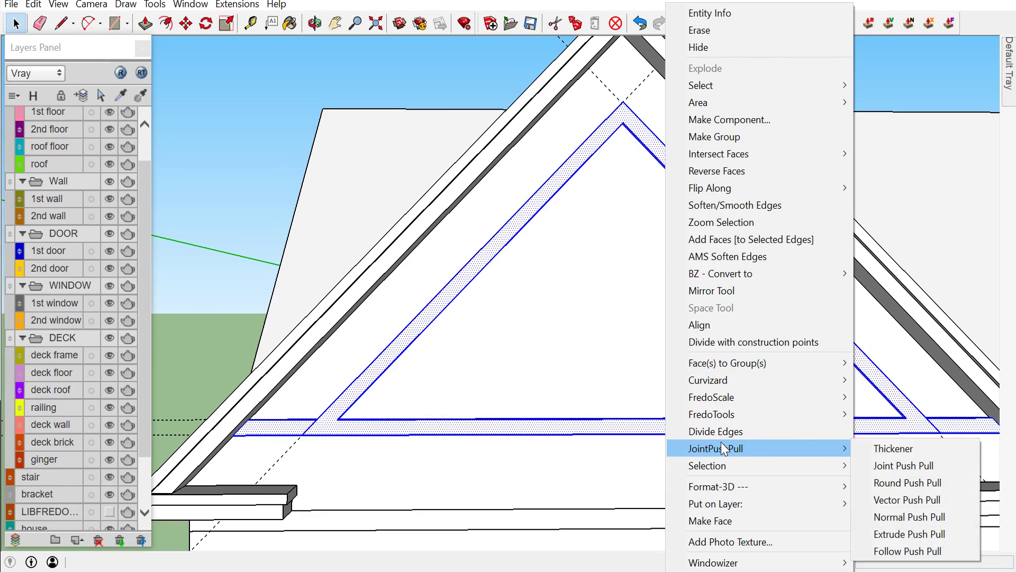
left_click(719, 139)
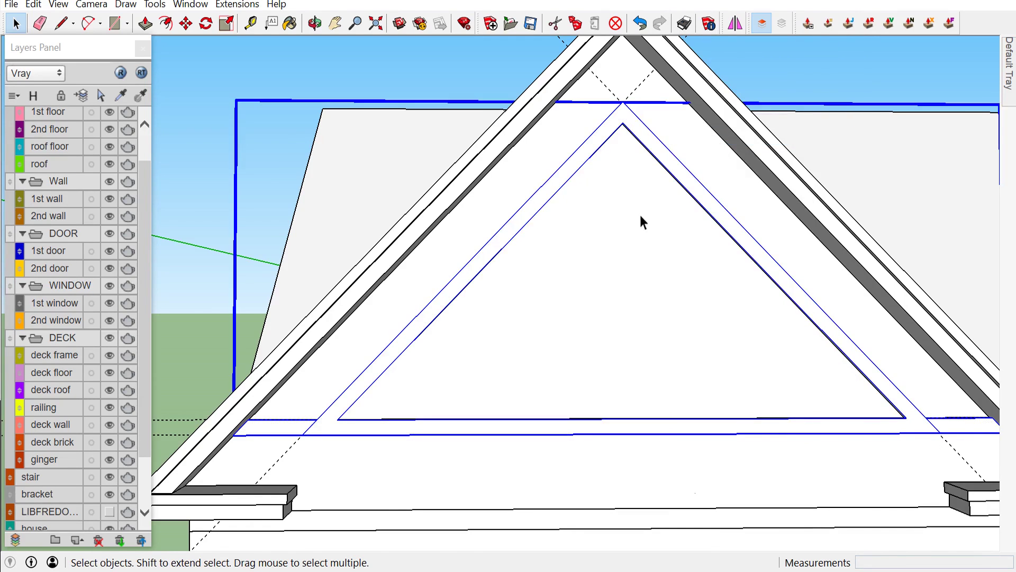
Put the trim band group on the trim layer
scroll(654, 209, "down", 2)
scroll(535, 232, "up", 1)
right_click(551, 237)
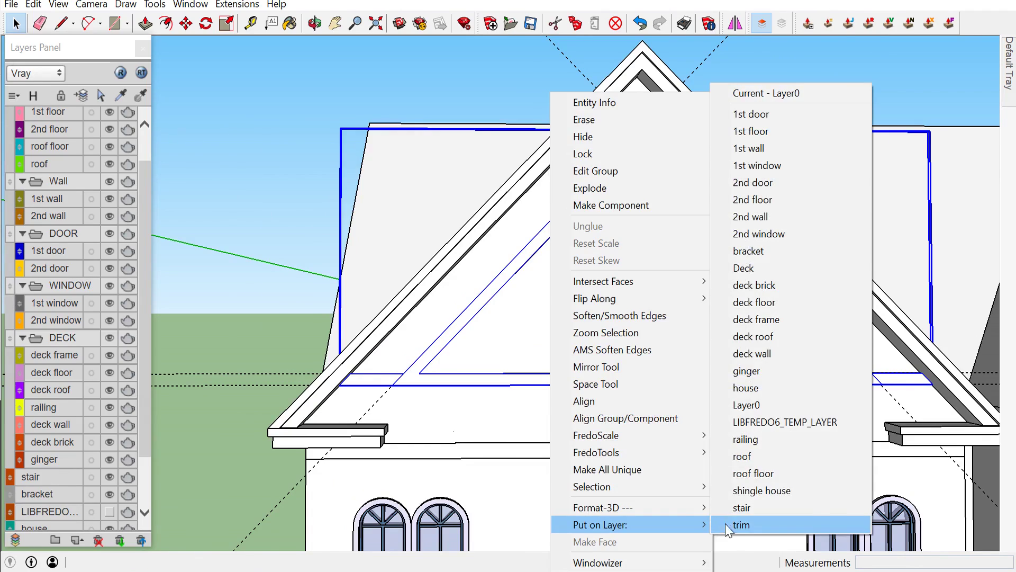
mouse_move(601, 524)
left_click(725, 523)
scroll(507, 313, "up", 2)
mouse_move(507, 313)
middle_mouse_down()
mouse_move(603, 317)
mouse_move(619, 291)
mouse_move(578, 288)
mouse_move(207, 164)
middle_mouse_up()
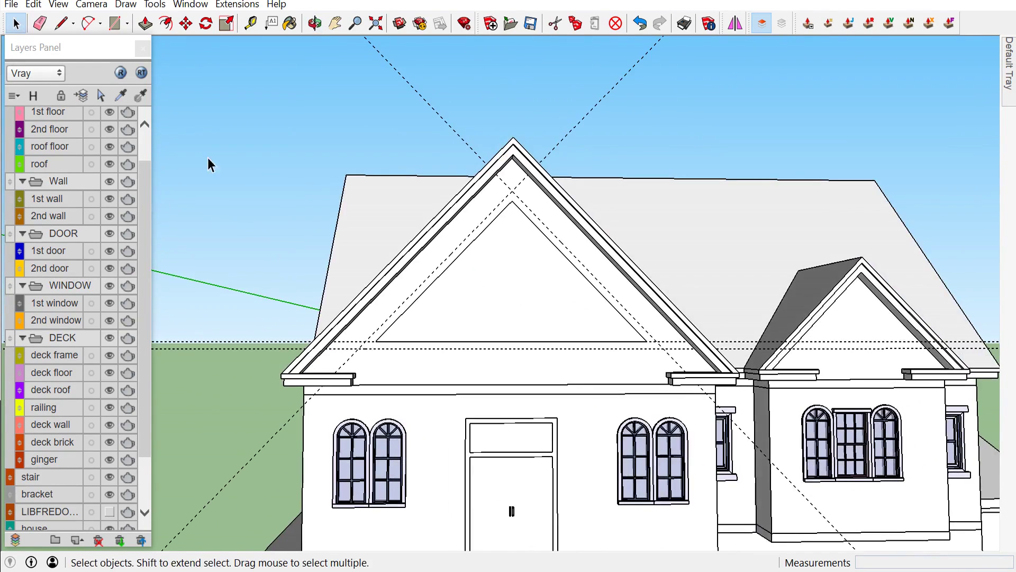
Make the trim layer visible and clear the selection
scroll(95, 317, "down", 3)
scroll(103, 432, "down", 2)
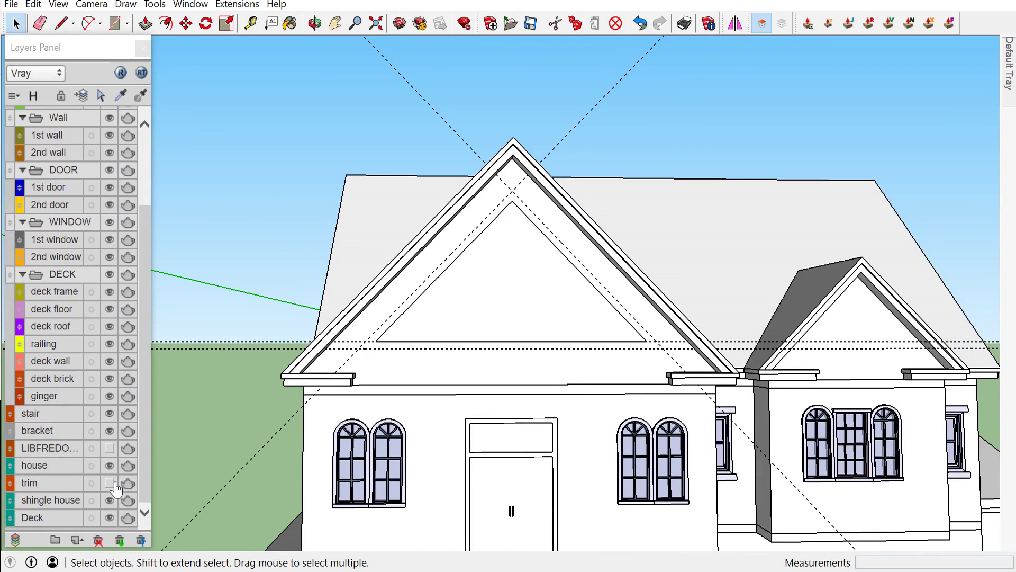
left_click(113, 484)
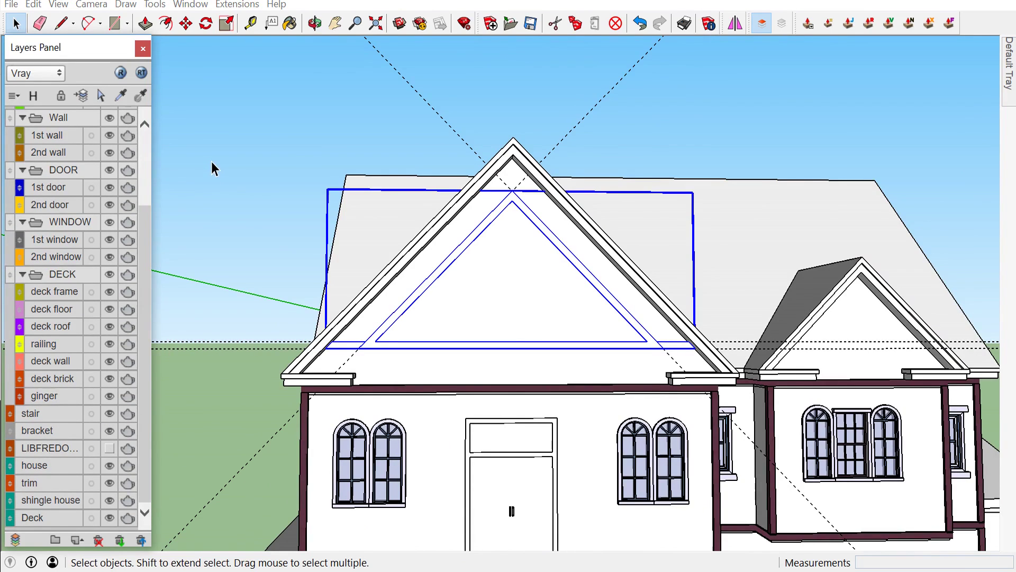
left_click(212, 161)
scroll(375, 192, "up", 3)
scroll(398, 265, "up", 1)
scroll(374, 310, "down", 5)
mouse_move(373, 310)
middle_mouse_down()
mouse_move(307, 291)
mouse_move(217, 309)
mouse_move(503, 318)
middle_mouse_up()
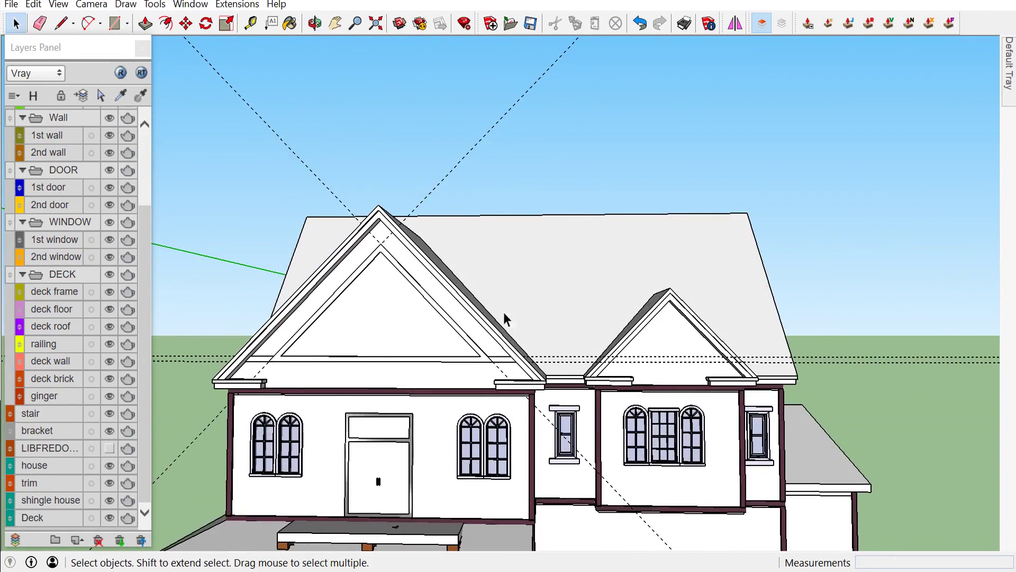
scroll(366, 377, "up", 2)
scroll(352, 360, "up", 1)
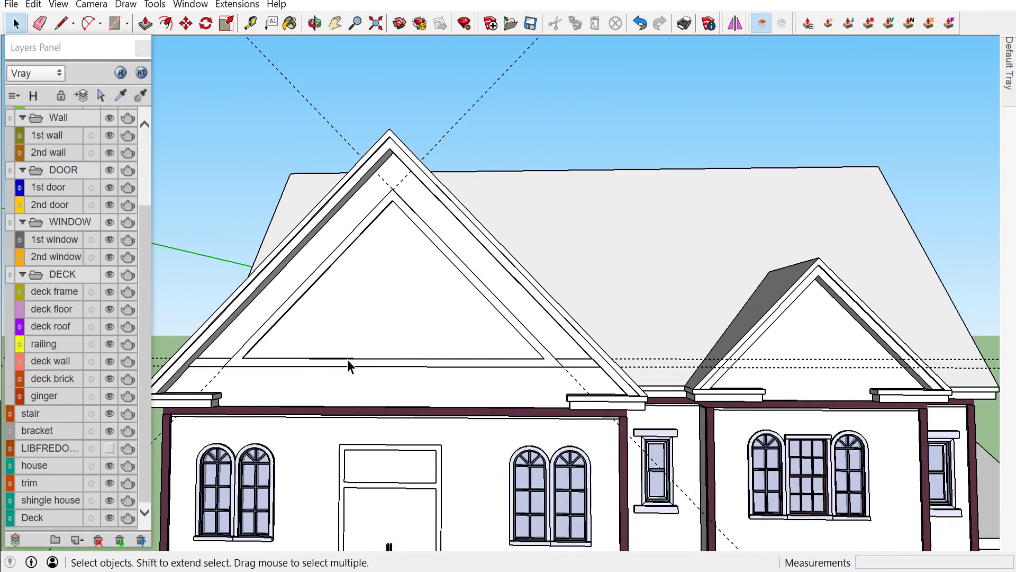
Place a copy of the front gable's triangular trim group beside the house
left_click(347, 360)
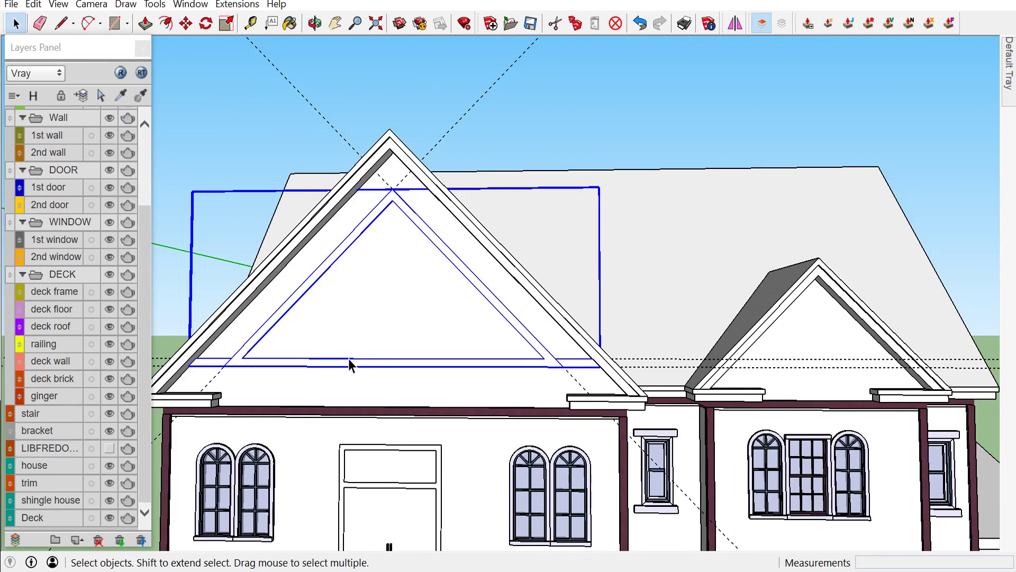
key("m")
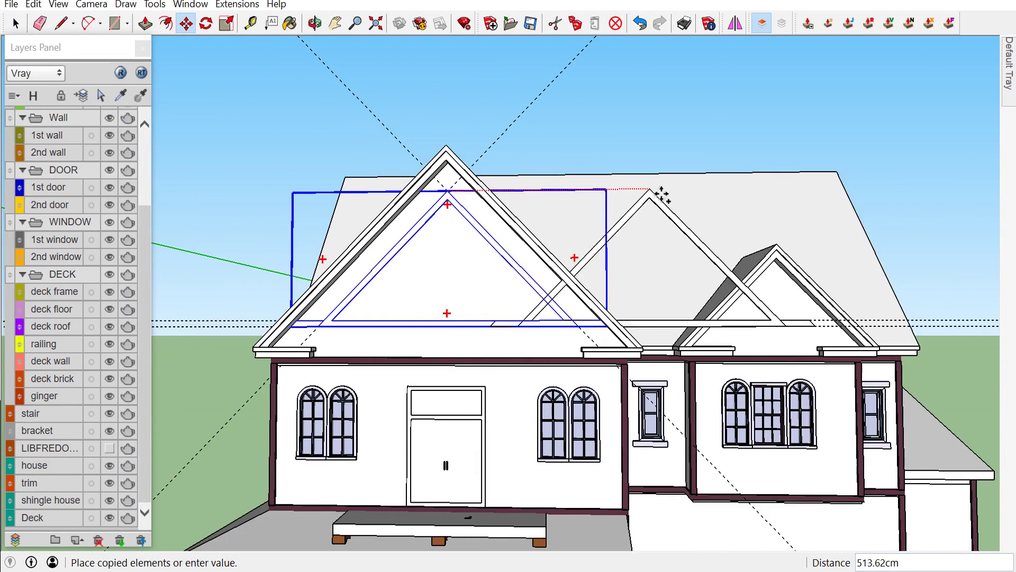
middle_click_drag(660, 195, 470, 286)
left_click(822, 254)
key("space")
scroll(815, 288, "up", 2)
scroll(816, 289, "up", 2)
scroll(814, 288, "up", 2)
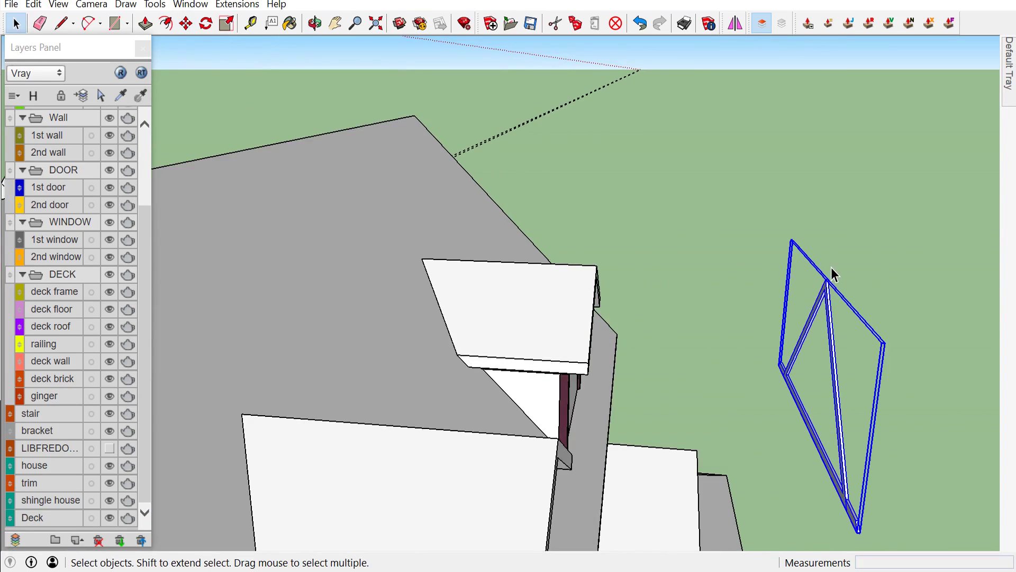
scroll(831, 268, "up", 1)
Rotate the copied trim frame by 30°
key("l")
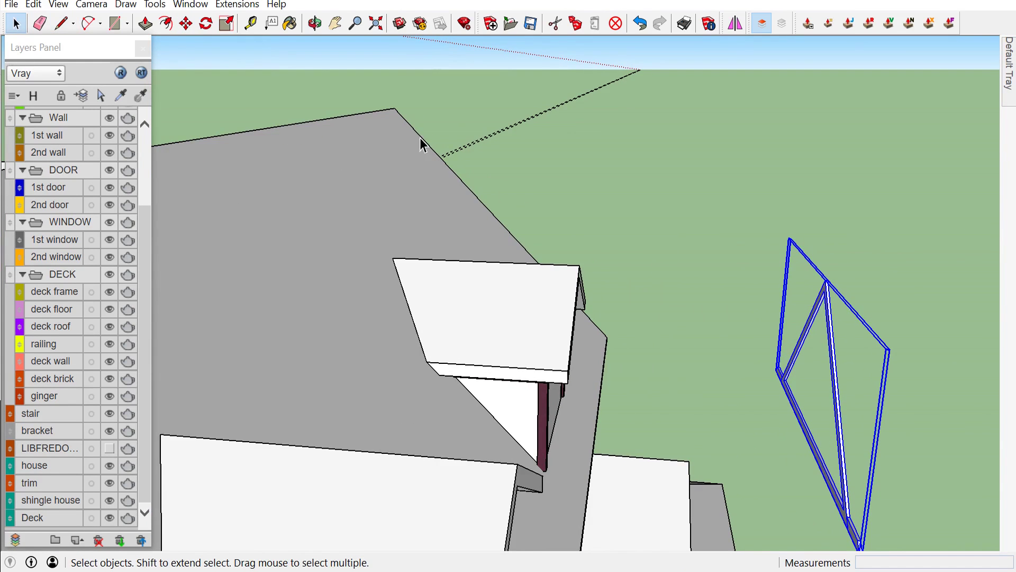
mouse_move(409, 97)
middle_mouse_down()
mouse_move(884, 256)
mouse_move(817, 298)
middle_mouse_up()
scroll(817, 298, "up", 1)
scroll(825, 302, "up", 1)
scroll(818, 303, "up", 1)
scroll(810, 308, "up", 1)
left_click(935, 299)
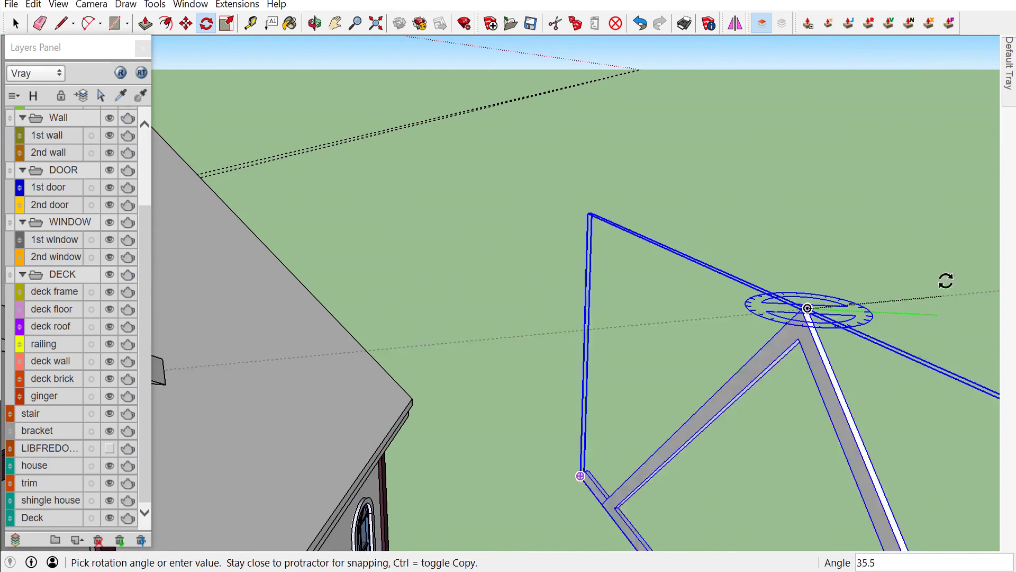
type("30")
key("Return")
key("space")
Move the rotated trim frame by its apex toward the side gable
middle_click_drag(882, 251, 813, 439)
scroll(813, 438, "up", 1)
key("m")
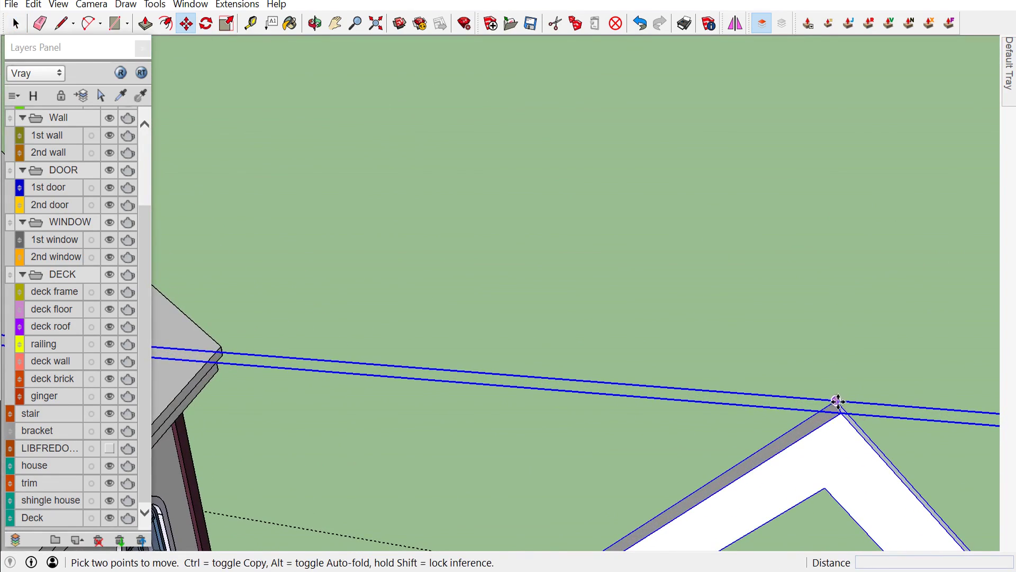
left_click(836, 408)
scroll(900, 389, "up", 2)
scroll(905, 385, "down", 3)
scroll(913, 384, "down", 3)
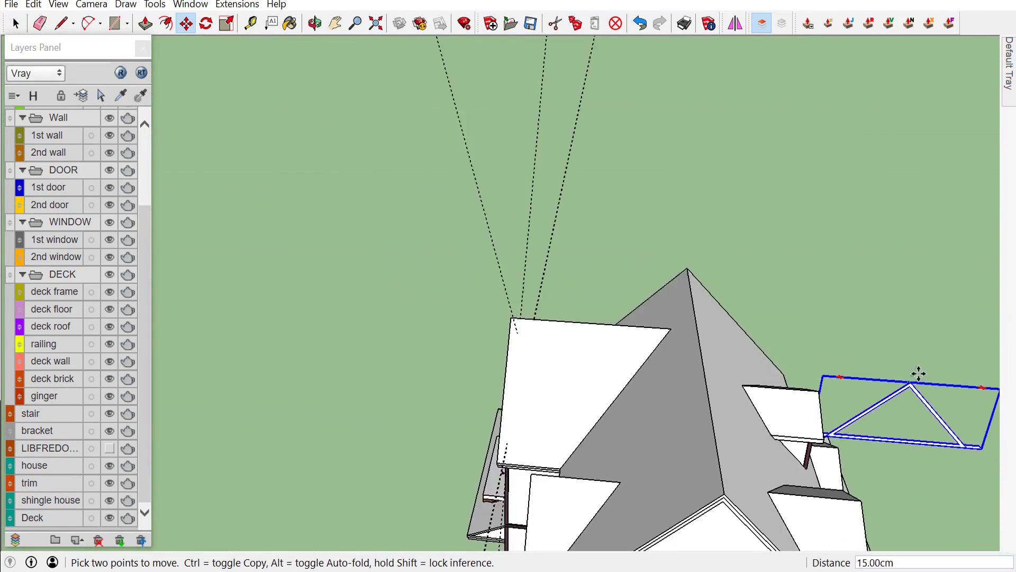
middle_click_drag(812, 450, 710, 273)
scroll(619, 322, "up", 2)
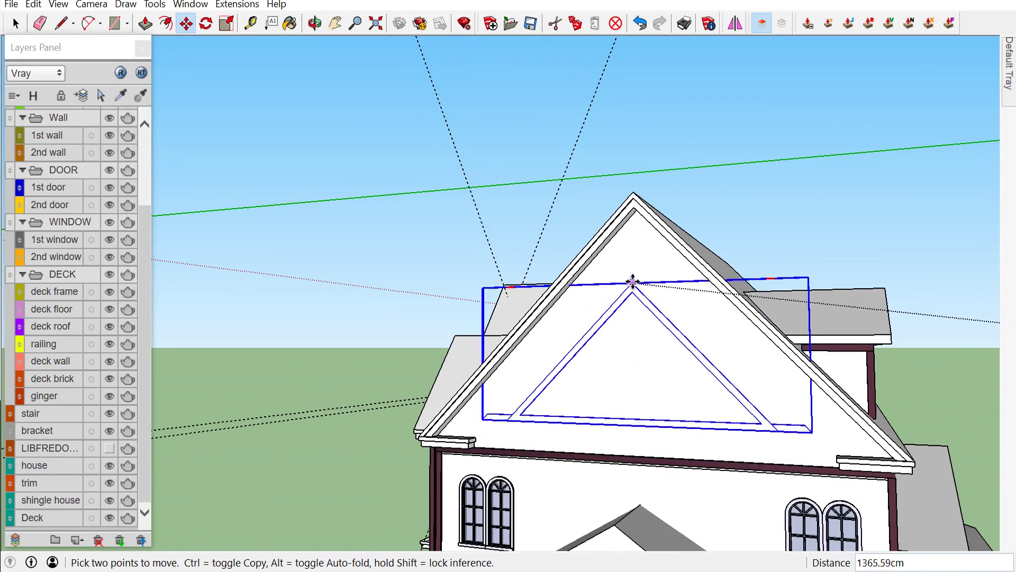
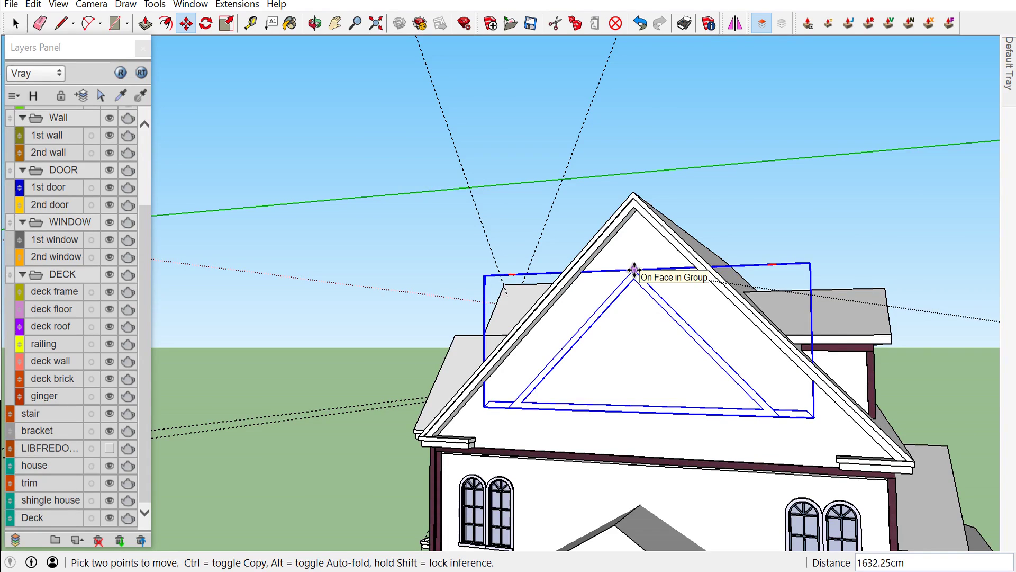
Orbit and zoom in close on the front gable's peak and its inner triangle trim
key("space")
middle_click_drag(420, 260, 536, 388)
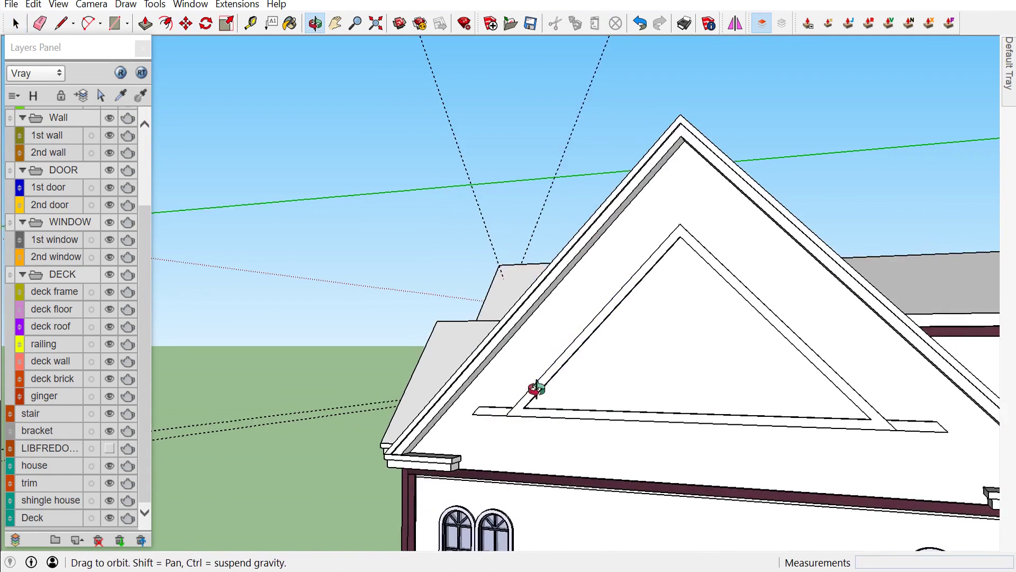
scroll(565, 373, "up", 2)
mouse_move(564, 372)
middle_mouse_down()
mouse_move(936, 405)
mouse_move(709, 366)
mouse_move(672, 277)
middle_mouse_up()
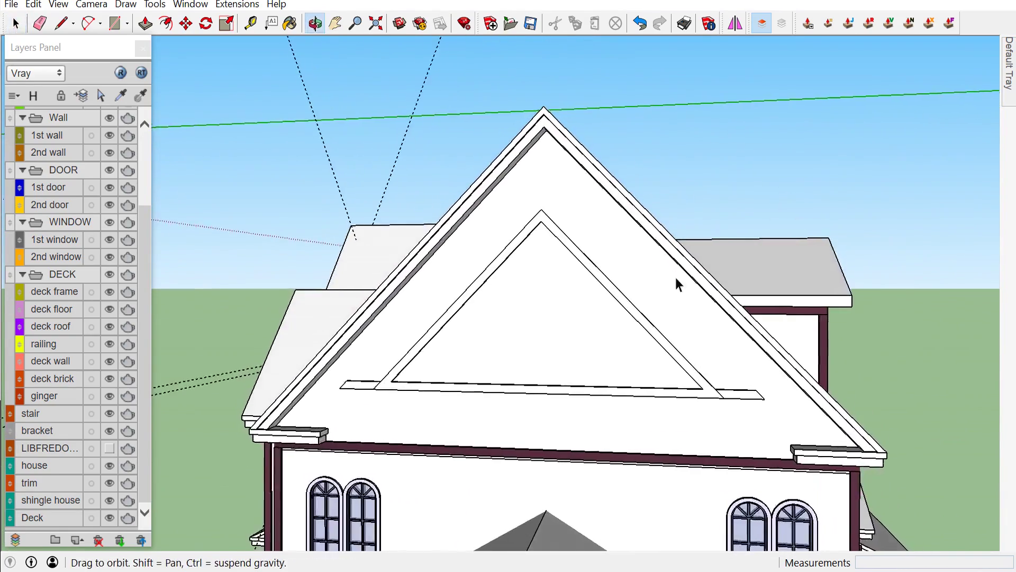
scroll(591, 241, "up", 3)
key("t")
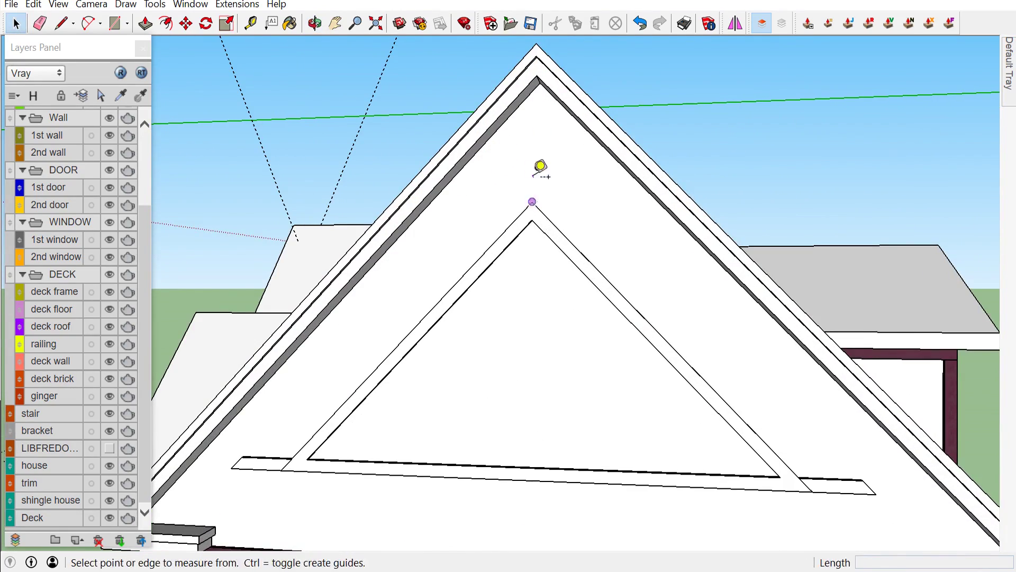
scroll(566, 68, "up", 2)
scroll(577, 64, "up", 2)
scroll(583, 79, "up", 2)
mouse_move(583, 79)
middle_mouse_down()
mouse_move(583, 42)
mouse_move(589, 181)
mouse_move(585, 69)
mouse_move(567, 254)
mouse_move(562, 173)
middle_mouse_up()
scroll(591, 55, "down", 2)
scroll(582, 276, "up", 2)
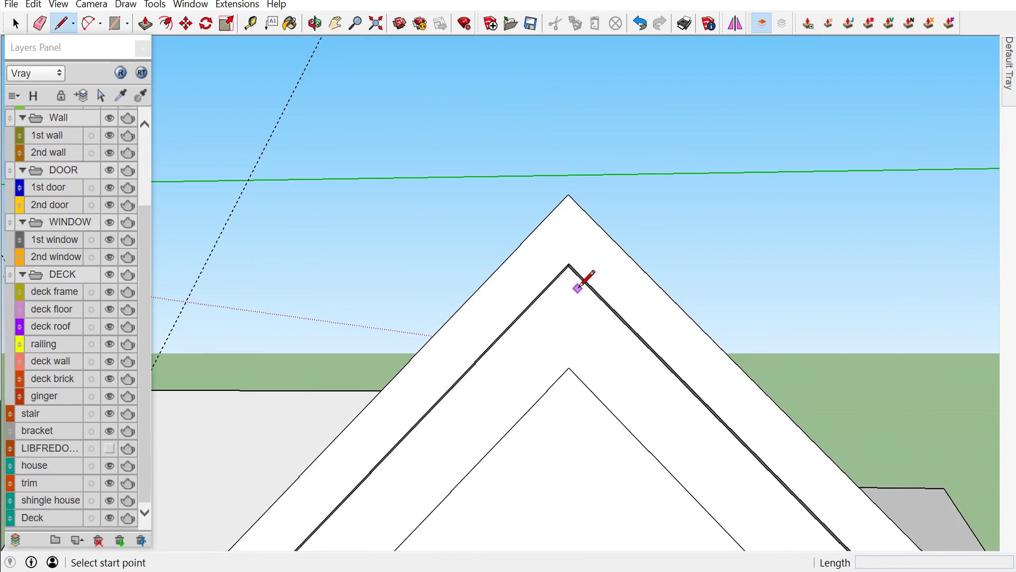
Start a vertical line at the inner triangle trim's apex below the gable peak
middle_click_drag(582, 275, 563, 227)
scroll(571, 281, "up", 2)
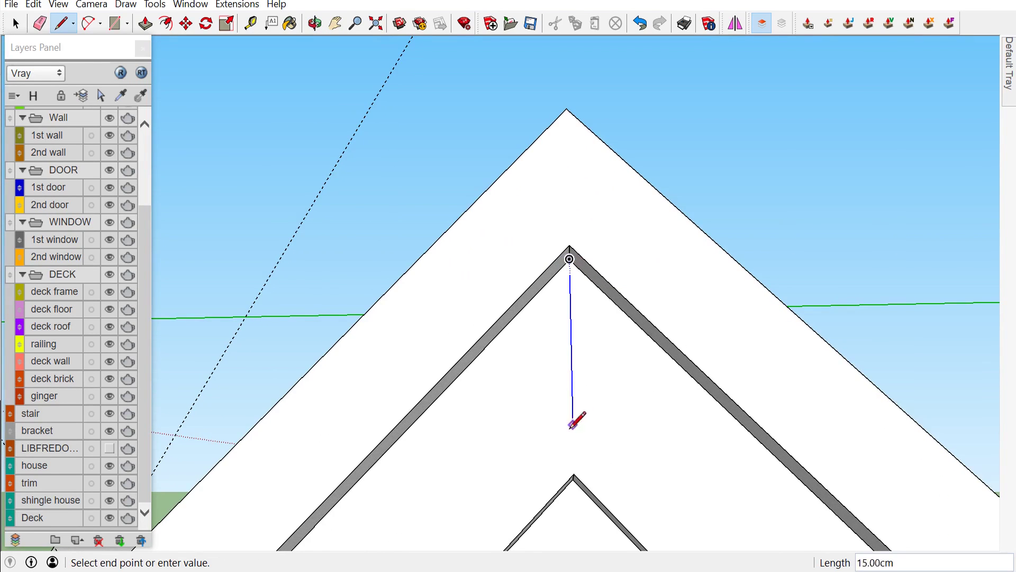
scroll(561, 453, "down", 3)
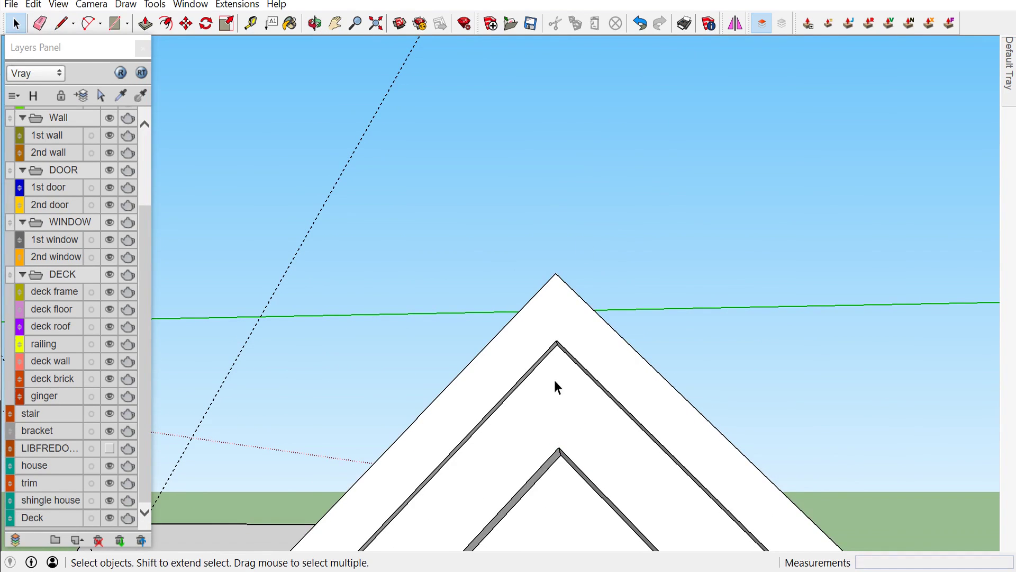
scroll(556, 380, "up", 1)
key("l")
scroll(560, 325, "up", 2)
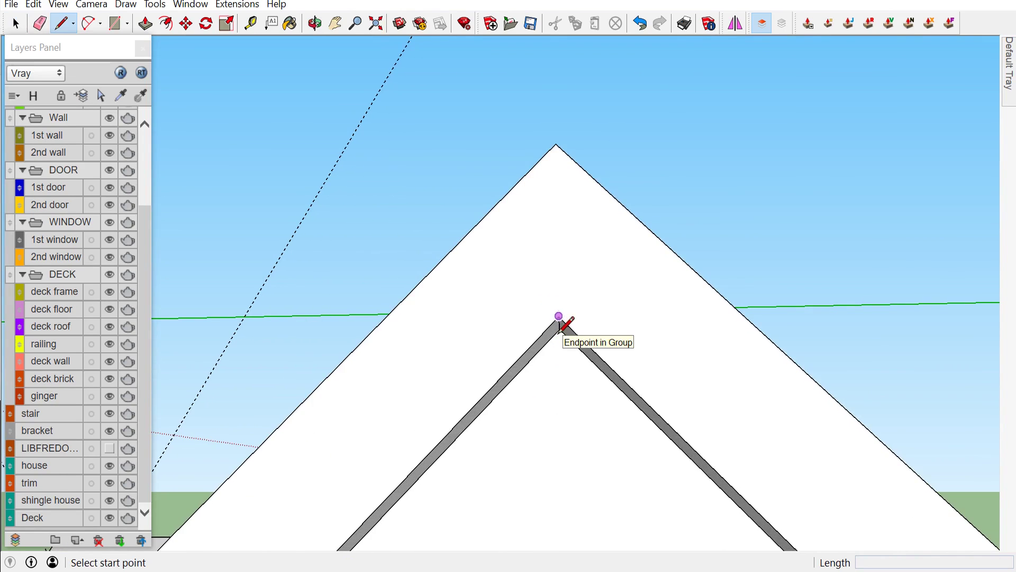
scroll(561, 332, "up", 1)
scroll(563, 358, "down", 2)
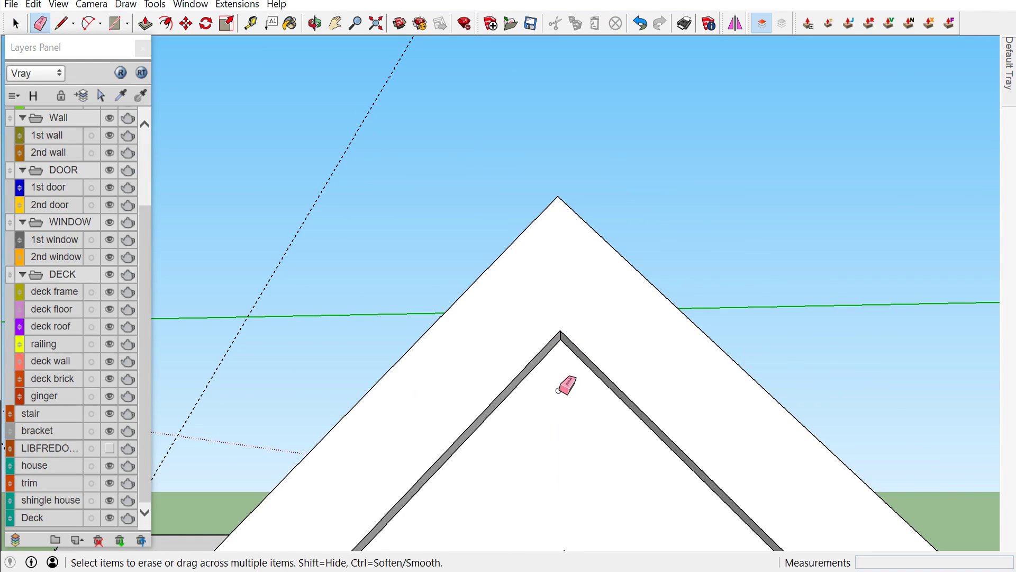
left_click(561, 339)
scroll(563, 365, "down", 2)
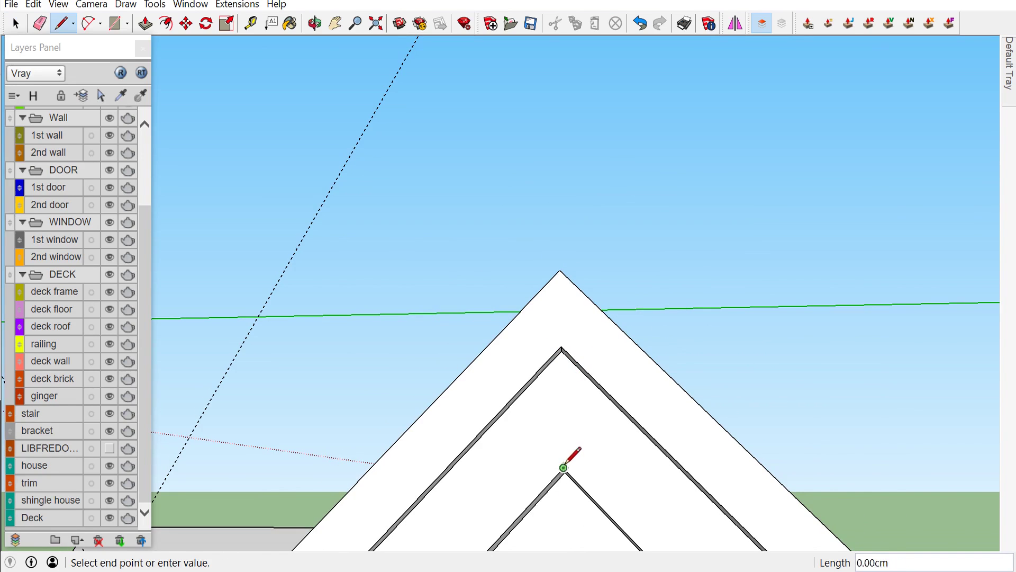
key("space")
Orbit around the roof apex with Tape Measure to check the vertical line, then cancel it
middle_click_drag(612, 409, 662, 416)
key("t")
mouse_move(564, 419)
middle_mouse_down()
mouse_move(535, 408)
mouse_move(582, 503)
middle_mouse_up()
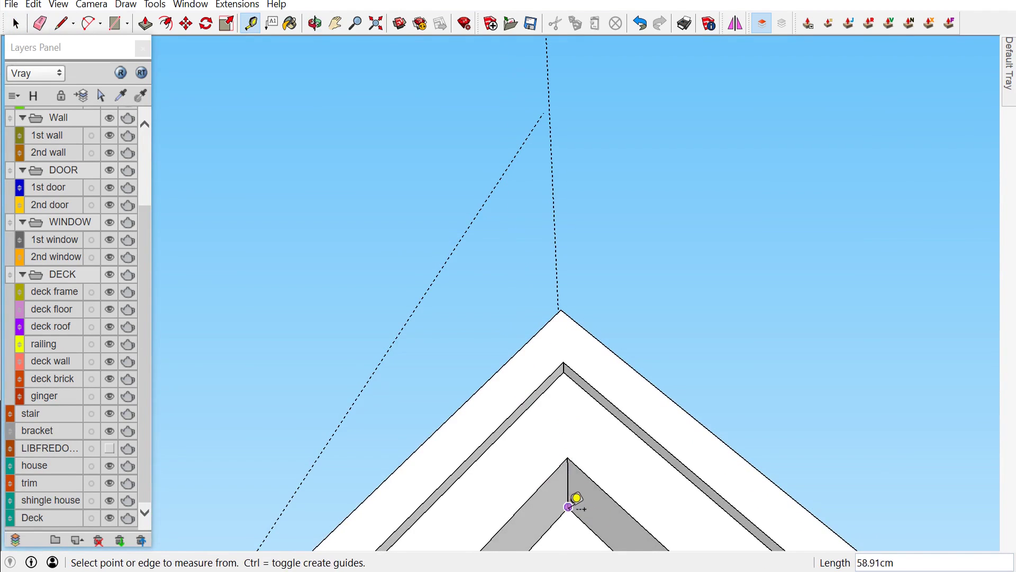
scroll(584, 467, "down", 2)
scroll(628, 483, "down", 2)
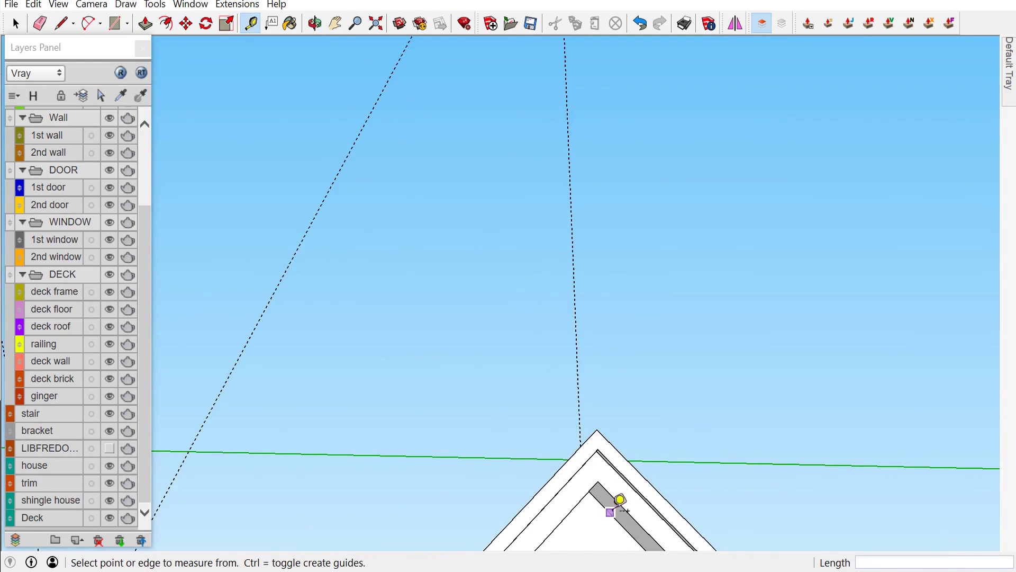
mouse_move(629, 472)
middle_mouse_down()
mouse_move(613, 495)
mouse_move(613, 482)
middle_mouse_up()
key("Escape")
scroll(548, 381, "up", 2)
key("space")
scroll(560, 485, "up", 3)
Move the inner triangle trim group up by its apex to align with the vertical guide
left_click(528, 435)
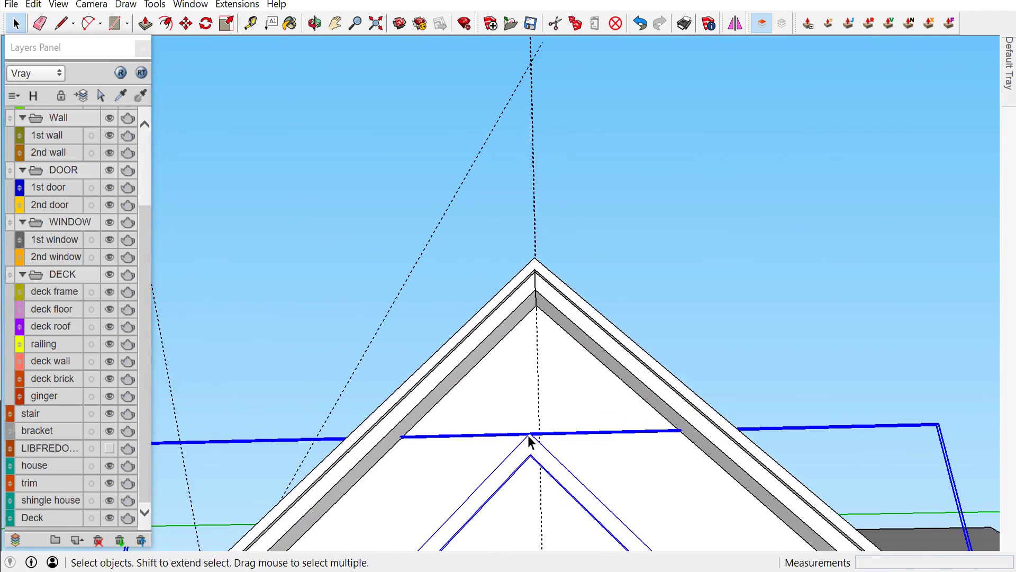
scroll(529, 435, "up", 1)
key("m")
left_click(529, 436)
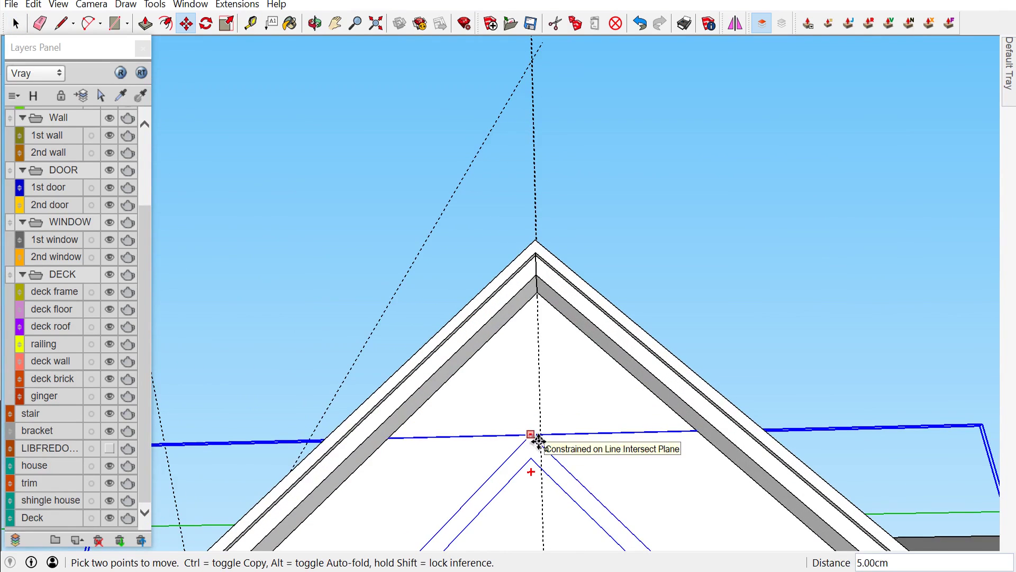
scroll(539, 435, "up", 2)
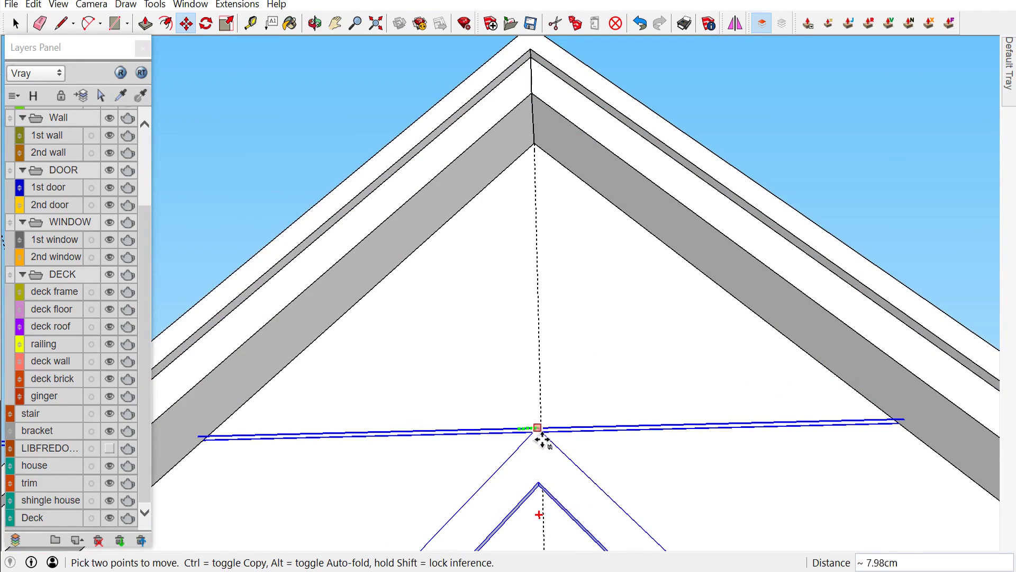
scroll(544, 439, "down", 3)
key("space")
scroll(513, 370, "down", 2)
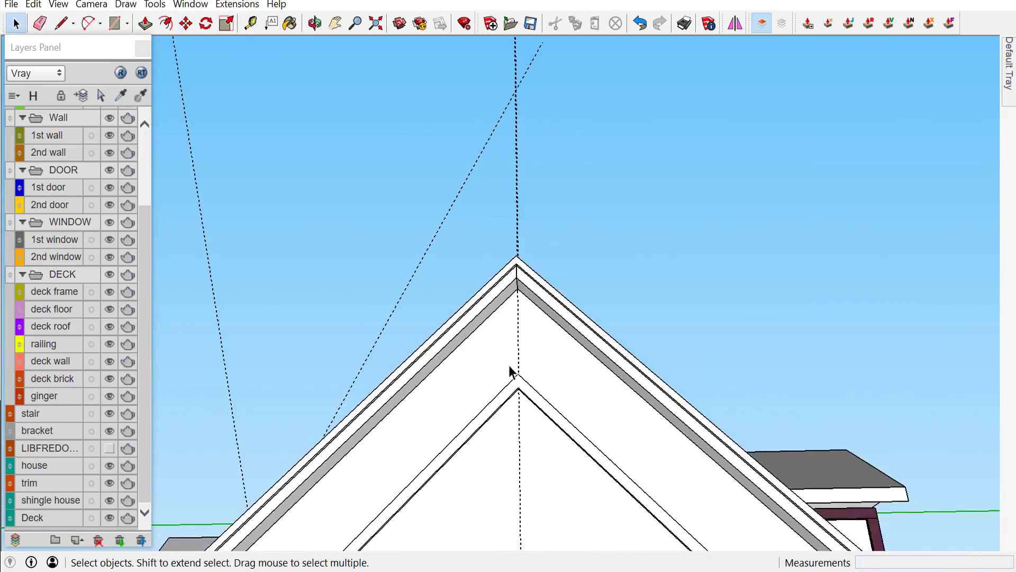
scroll(540, 386, "down", 2)
mouse_move(540, 386)
middle_mouse_down()
mouse_move(553, 445)
mouse_move(455, 492)
middle_mouse_up()
scroll(447, 490, "up", 3)
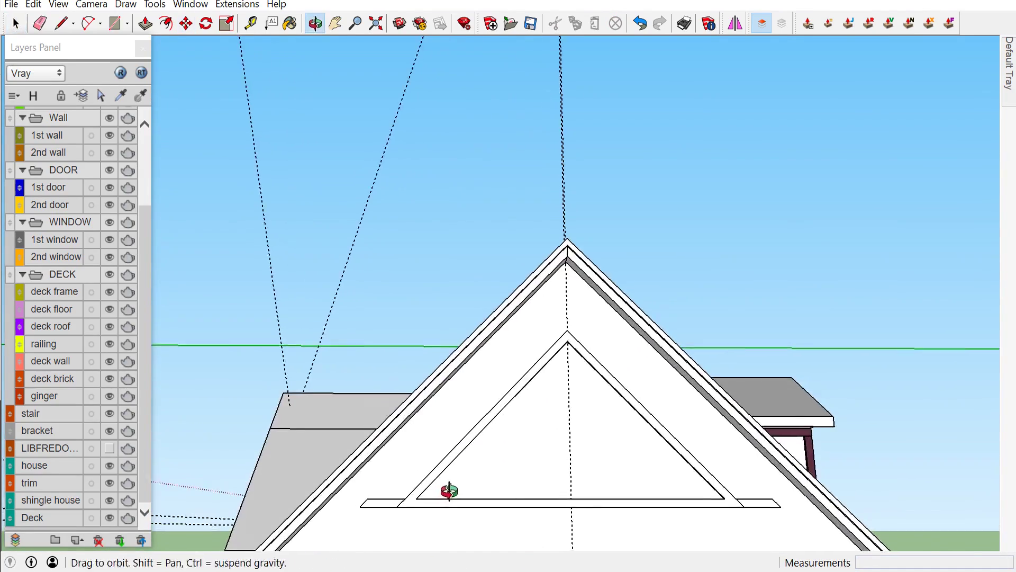
Erase the overhanging edges at the left end of the trim's base bar
scroll(376, 504, "up", 3)
scroll(443, 514, "up", 3)
scroll(443, 514, "down", 1)
mouse_move(424, 494)
middle_mouse_down()
mouse_move(508, 565)
mouse_move(442, 473)
middle_mouse_up()
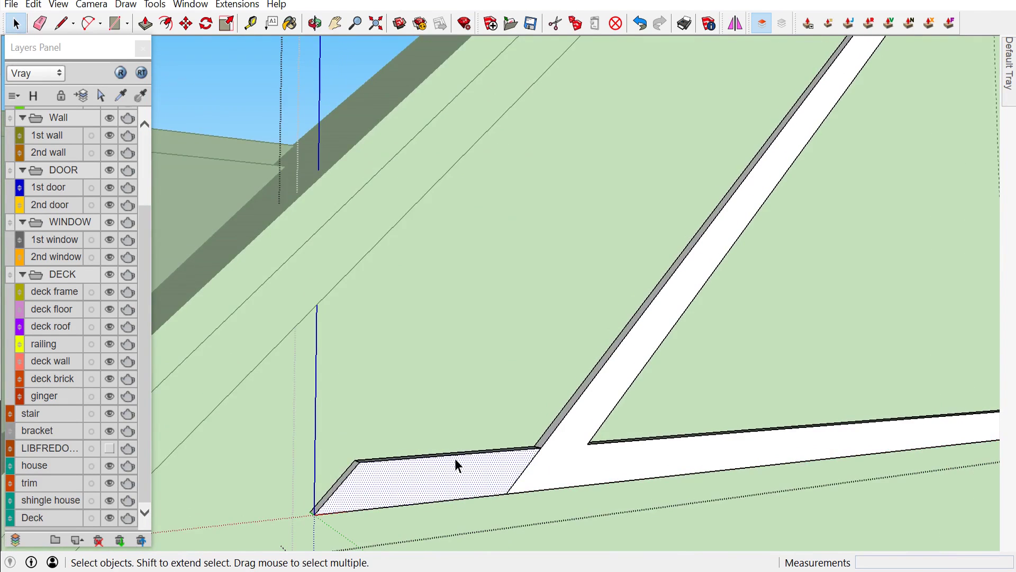
key("e")
left_click(454, 453)
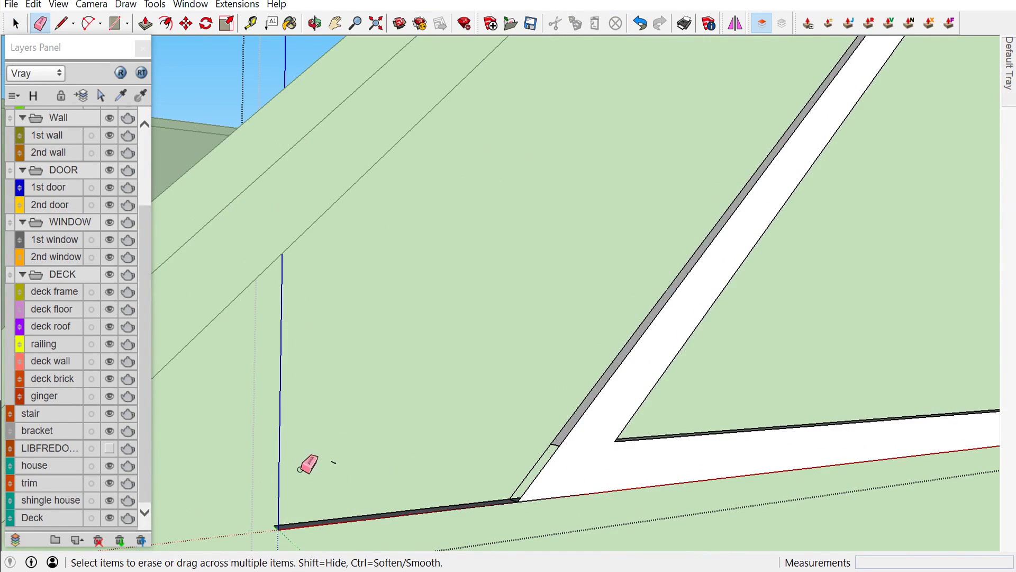
left_click(446, 507)
scroll(445, 509, "up", 2)
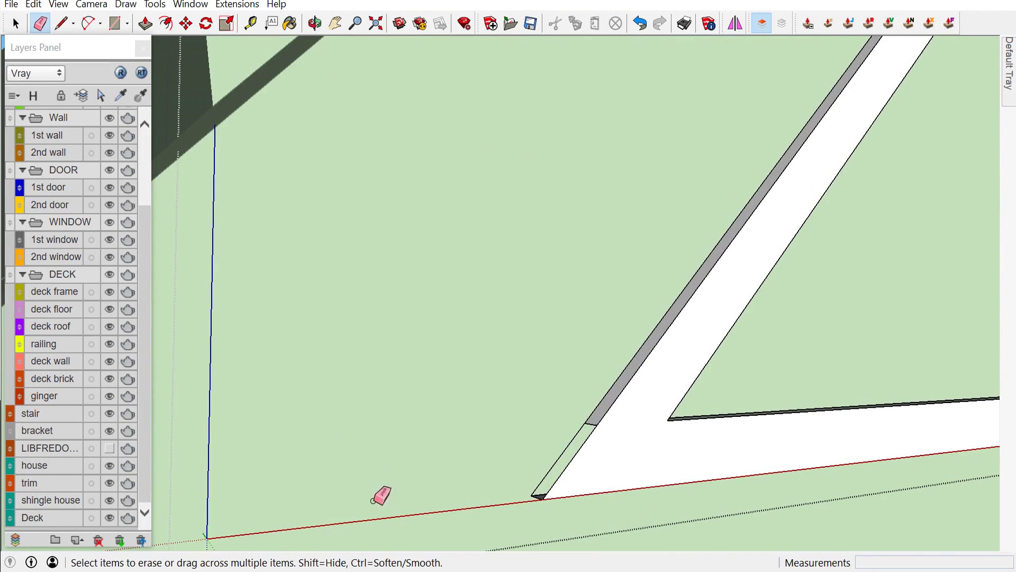
scroll(601, 413, "up", 1)
scroll(590, 418, "up", 1)
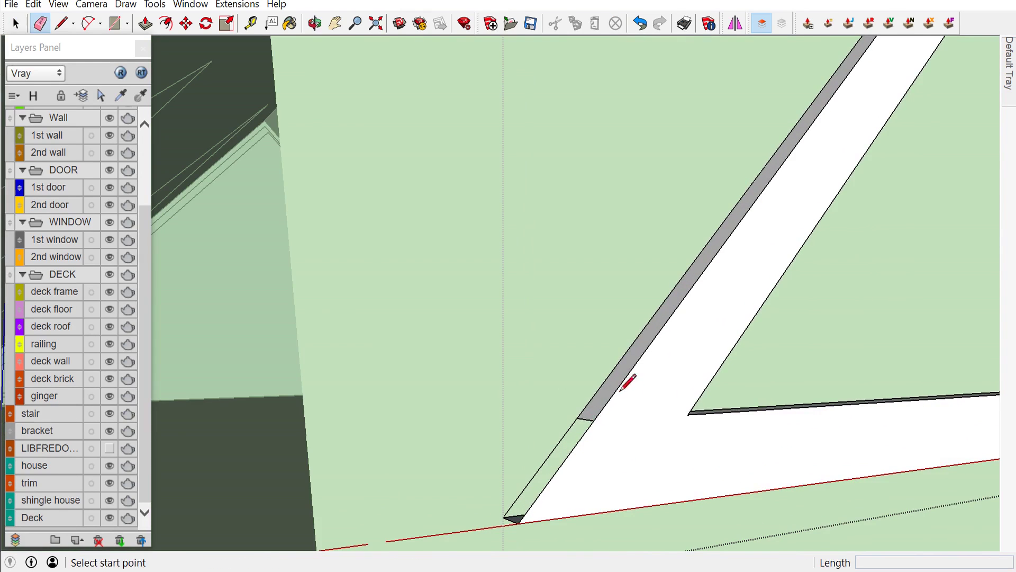
Close off the bar's left end with a line and erase the leftover face
left_click(504, 516)
key("space")
scroll(488, 427, "down", 2)
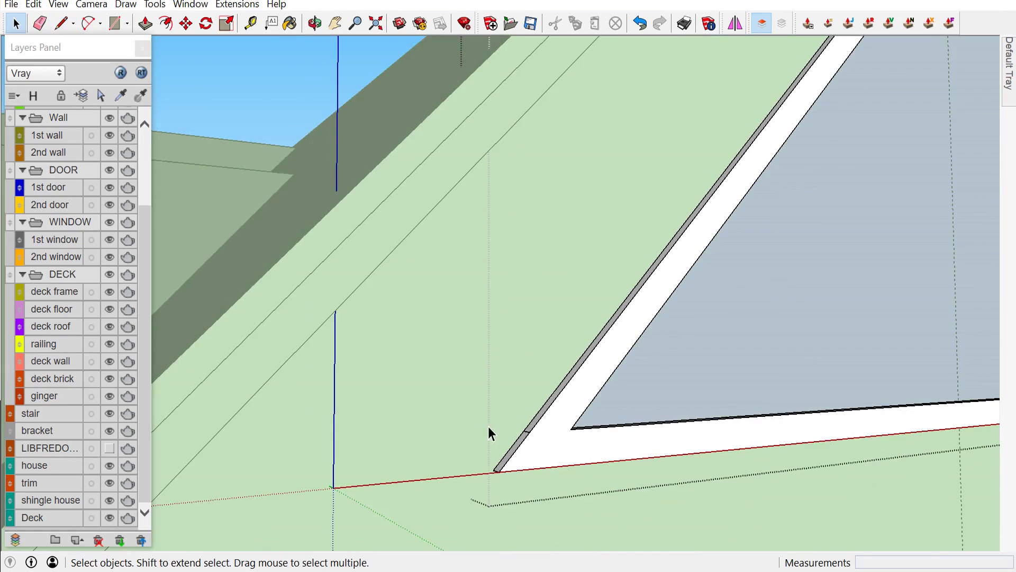
right_click(789, 348)
left_click(842, 111)
scroll(567, 431, "down", 1)
scroll(519, 444, "up", 2)
scroll(508, 430, "up", 2)
scroll(510, 432, "down", 1)
scroll(509, 432, "down", 2)
Erase the right overhang of the base bar and the strip below it
middle_click_drag(508, 433, 719, 420)
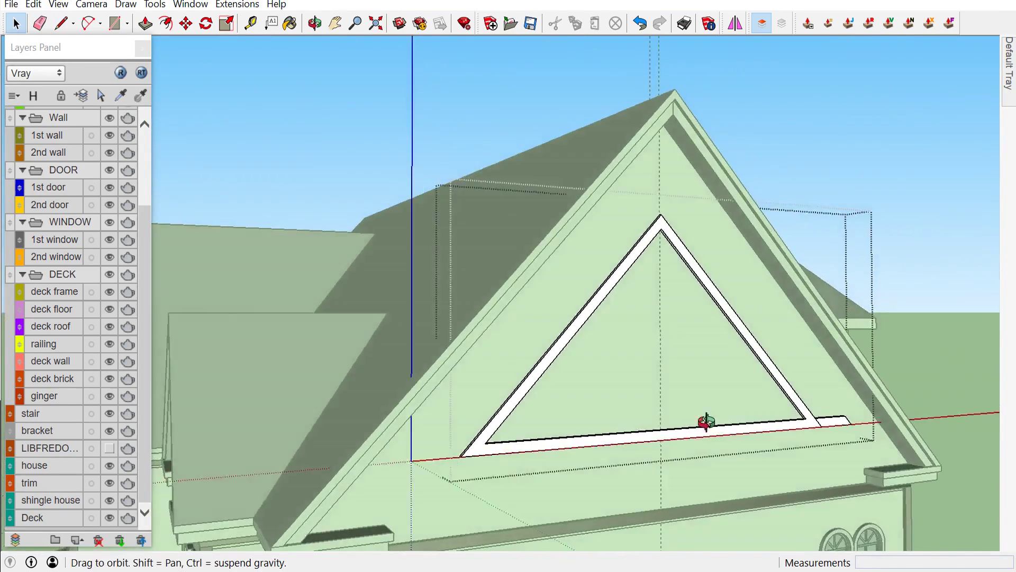
scroll(706, 432, "up", 2)
scroll(685, 497, "up", 2)
middle_click_drag(685, 499, 677, 456)
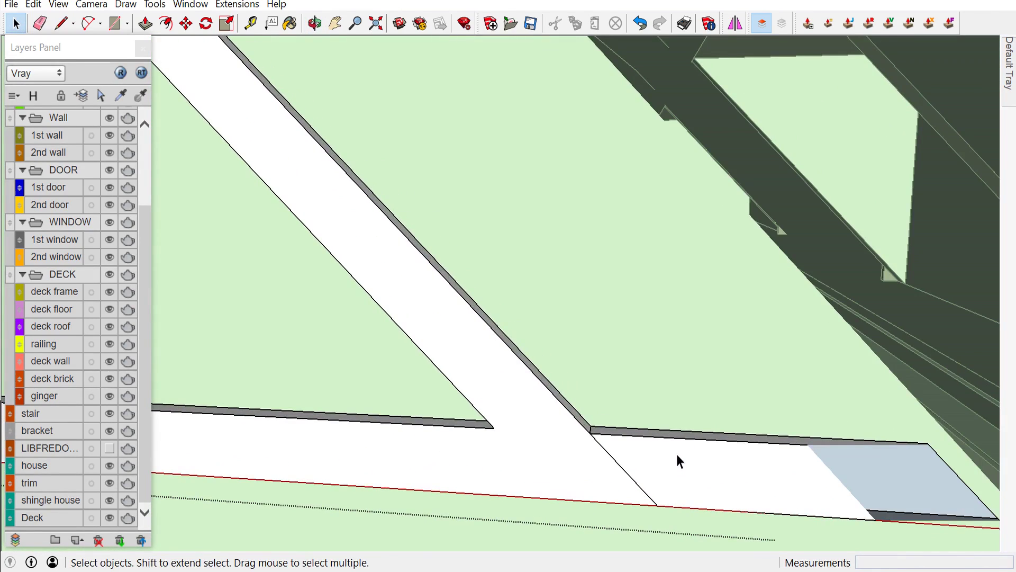
left_click(688, 434)
left_click(707, 509)
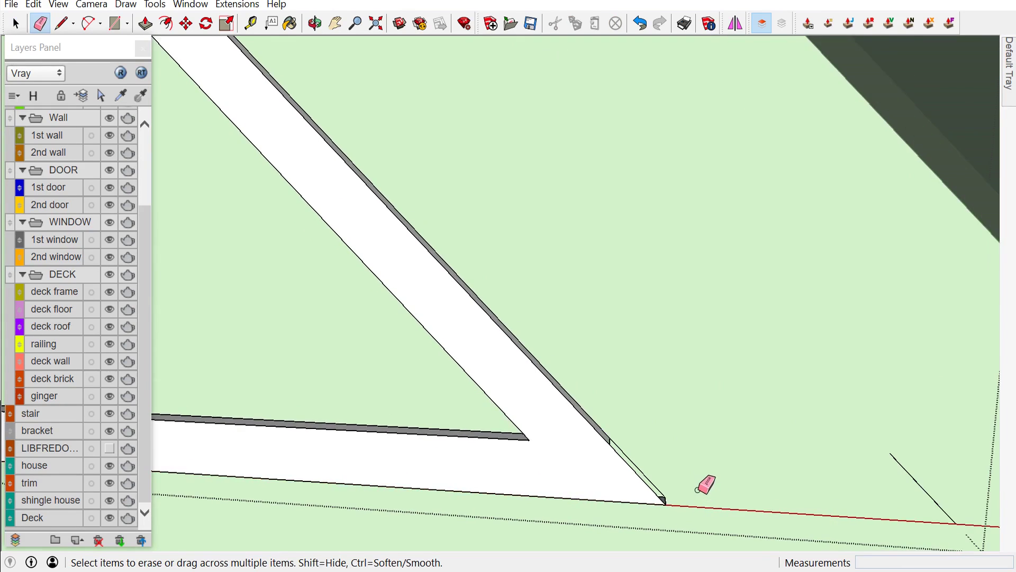
middle_click_drag(698, 488, 625, 485)
Orbit around the bar's trimmed right end and the gable to check the cleanup
key("l")
scroll(628, 470, "up", 3)
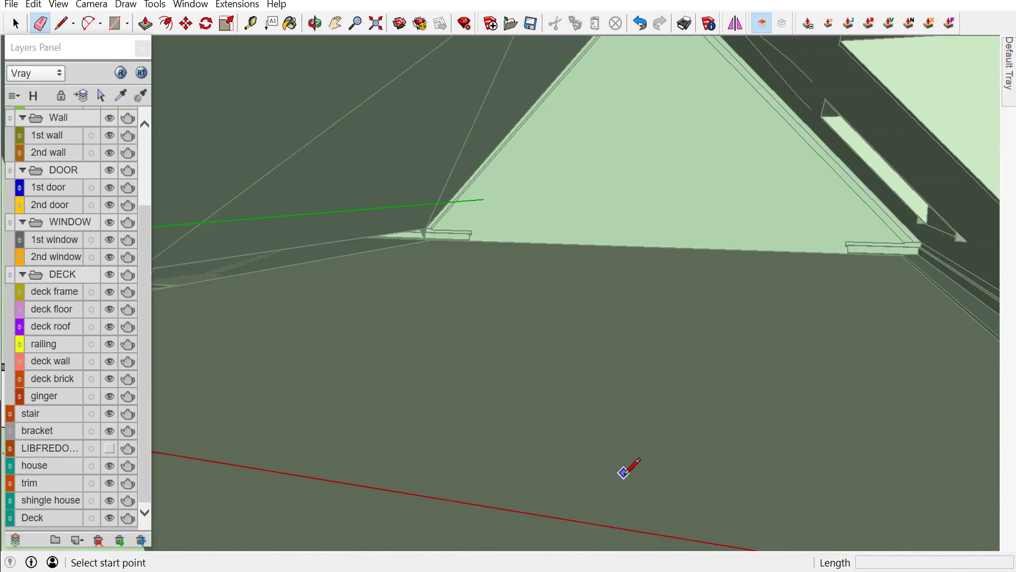
scroll(605, 458, "down", 3)
key("space")
middle_click_drag(657, 495, 716, 498)
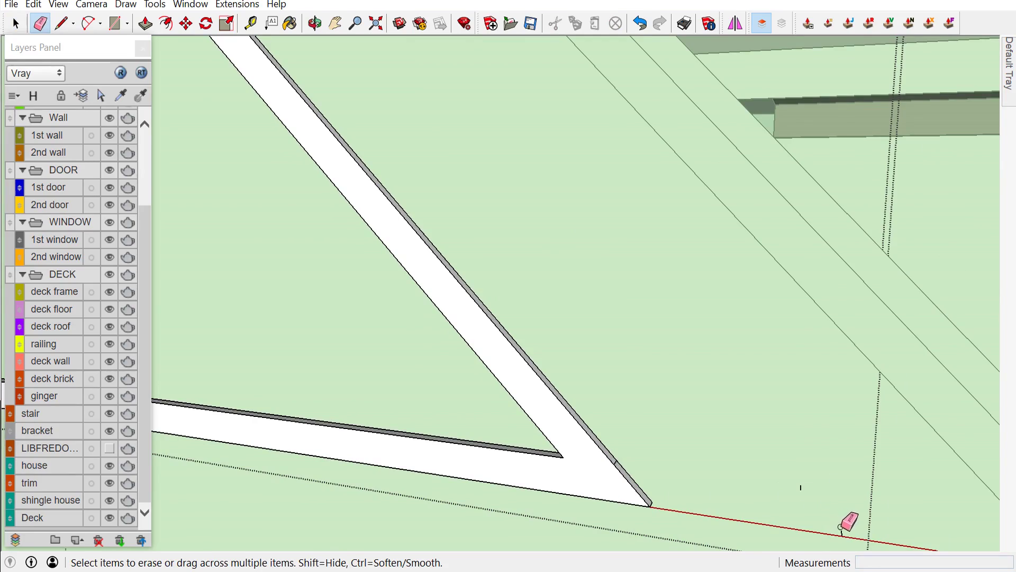
scroll(813, 503, "down", 1)
scroll(847, 466, "down", 5)
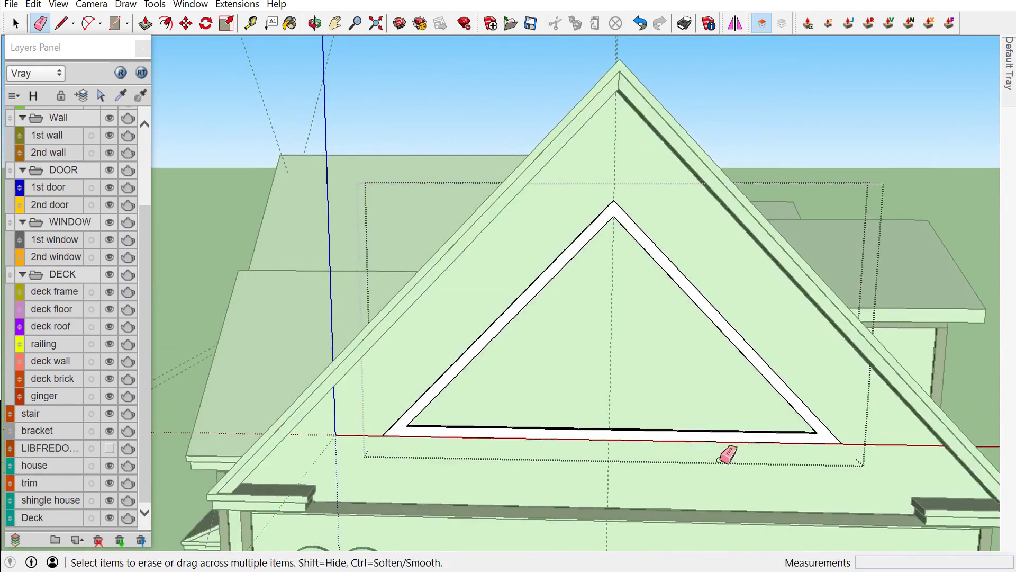
scroll(375, 442, "up", 5)
middle_click_drag(381, 436, 451, 452)
scroll(352, 347, "down", 2)
key("space")
scroll(307, 345, "down", 3)
Select the triangle trim's connected edges and zoom onto its lower-left corner
scroll(378, 355, "down", 2)
scroll(377, 356, "up", 3)
triple_click(376, 357)
middle_click_drag(377, 357, 359, 397)
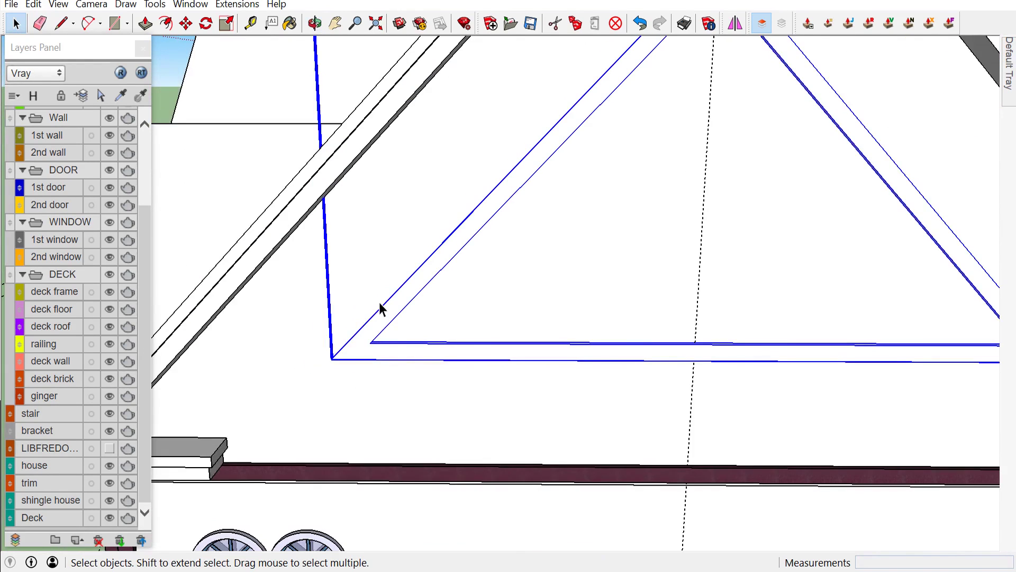
scroll(383, 322, "up", 2)
scroll(349, 351, "up", 2)
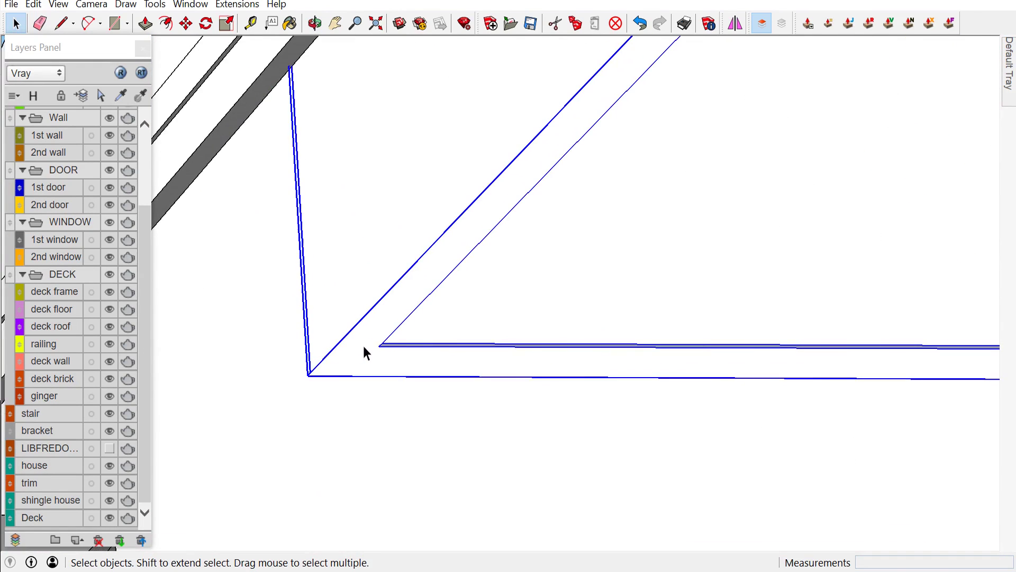
scroll(363, 351, "up", 1)
mouse_move(395, 359)
middle_mouse_down()
mouse_move(391, 302)
mouse_move(439, 355)
middle_mouse_up()
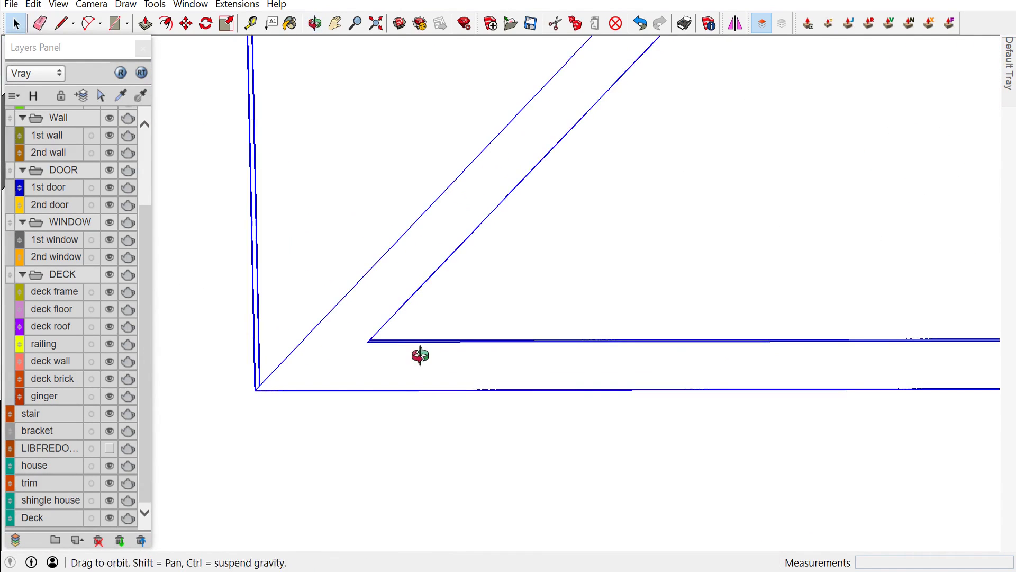
Inspect the trim's lower-left corner from several angles with Tape Measure active
key("t")
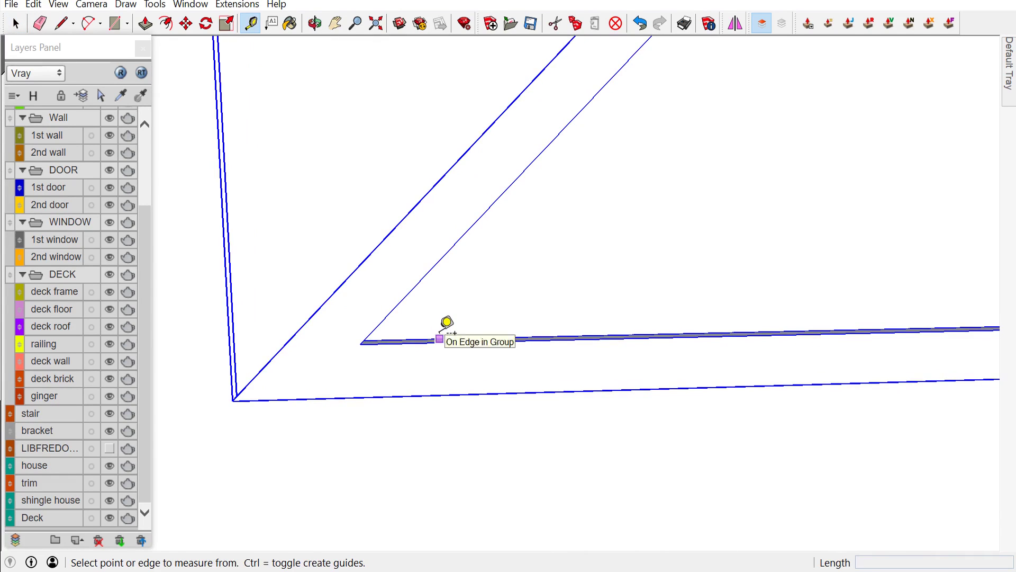
scroll(445, 324, "up", 3)
scroll(447, 324, "down", 1)
scroll(448, 324, "down", 1)
scroll(450, 324, "up", 2)
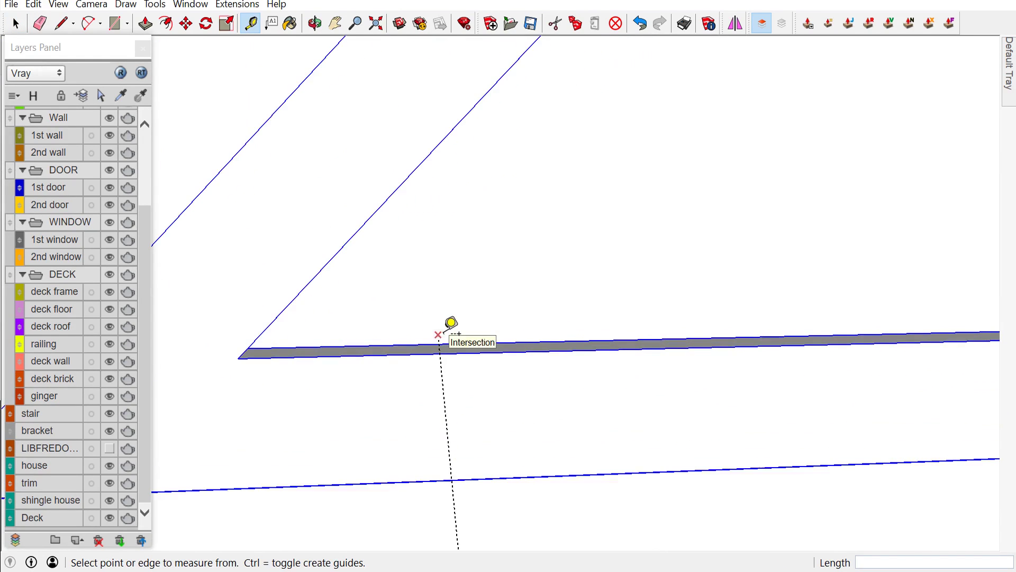
scroll(445, 330, "up", 1)
scroll(424, 338, "down", 2)
mouse_move(429, 338)
middle_mouse_down()
mouse_move(425, 256)
mouse_move(463, 273)
mouse_move(339, 429)
middle_mouse_up()
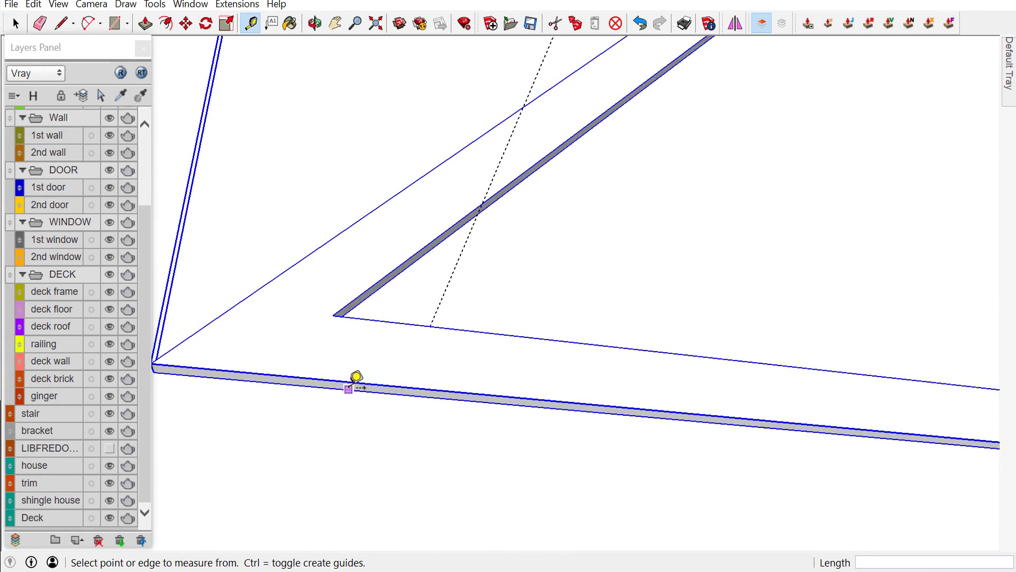
scroll(386, 395, "down", 2)
middle_click_drag(447, 437, 443, 484)
scroll(443, 483, "up", 3)
Draw a horizontal line from the triangle trim's lower-left corner to the sloped roof trim
key("l")
left_click(215, 389)
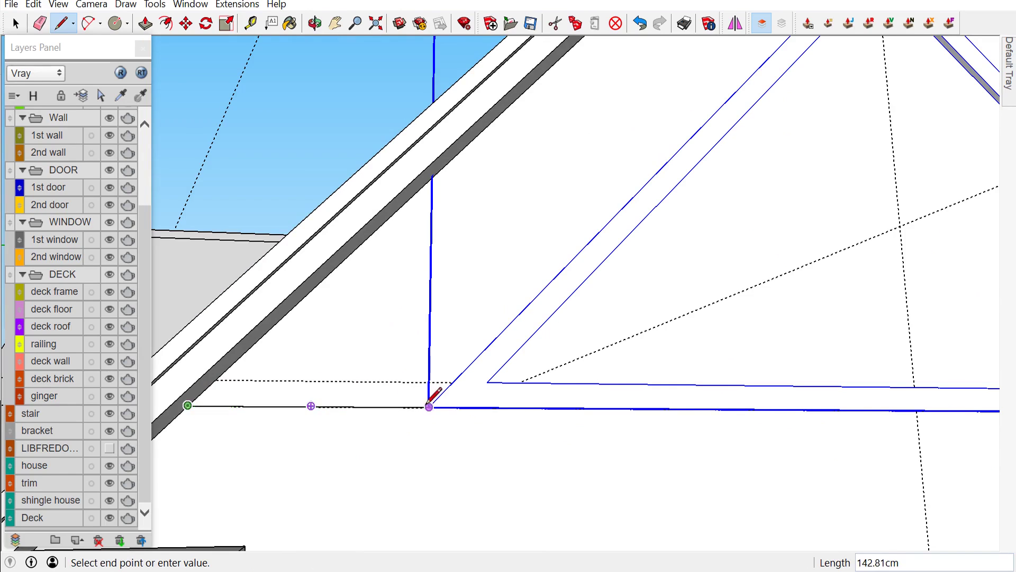
mouse_move(457, 371)
middle_mouse_down()
mouse_move(522, 411)
mouse_move(487, 379)
middle_mouse_up()
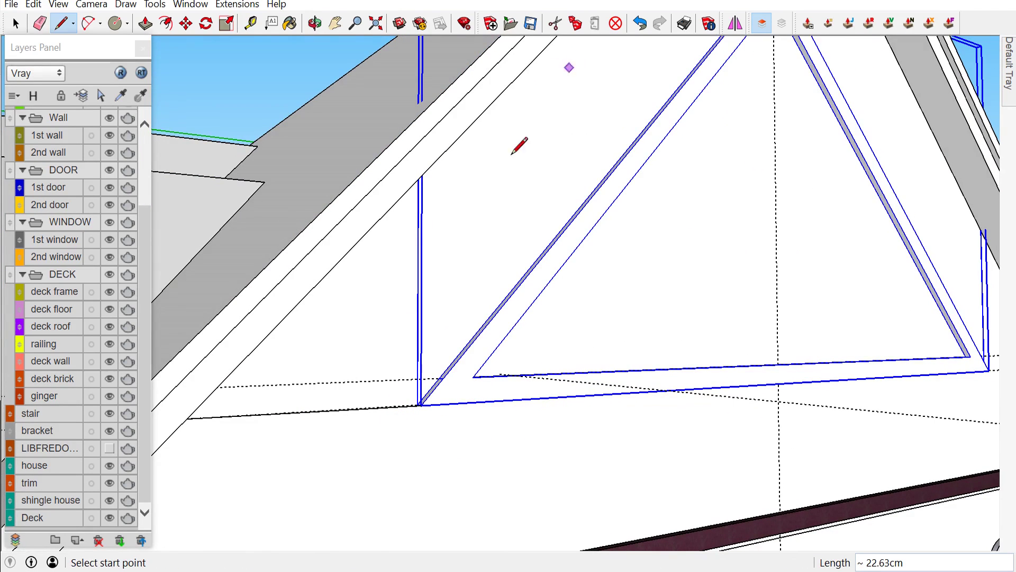
scroll(419, 404, "up", 2)
mouse_move(424, 402)
middle_mouse_down()
mouse_move(444, 390)
mouse_move(461, 352)
mouse_move(291, 345)
mouse_move(249, 351)
mouse_move(244, 377)
mouse_move(196, 344)
mouse_move(359, 386)
mouse_move(417, 363)
mouse_move(478, 392)
mouse_move(409, 411)
mouse_move(492, 399)
middle_mouse_up()
left_click(171, 369)
Cancel the unfinished follow-on line and frame the gable triangle again
scroll(424, 370, "down", 2)
scroll(426, 379, "up", 1)
scroll(495, 395, "up", 3)
scroll(477, 419, "up", 2)
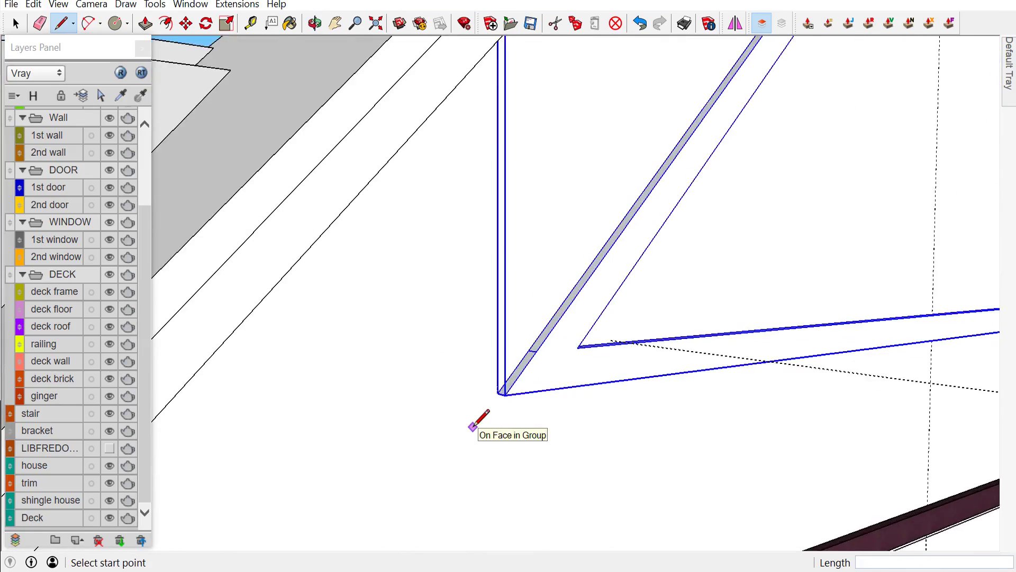
scroll(499, 391, "up", 1)
scroll(495, 389, "down", 2)
scroll(494, 391, "down", 2)
scroll(498, 387, "up", 4)
scroll(490, 372, "down", 3)
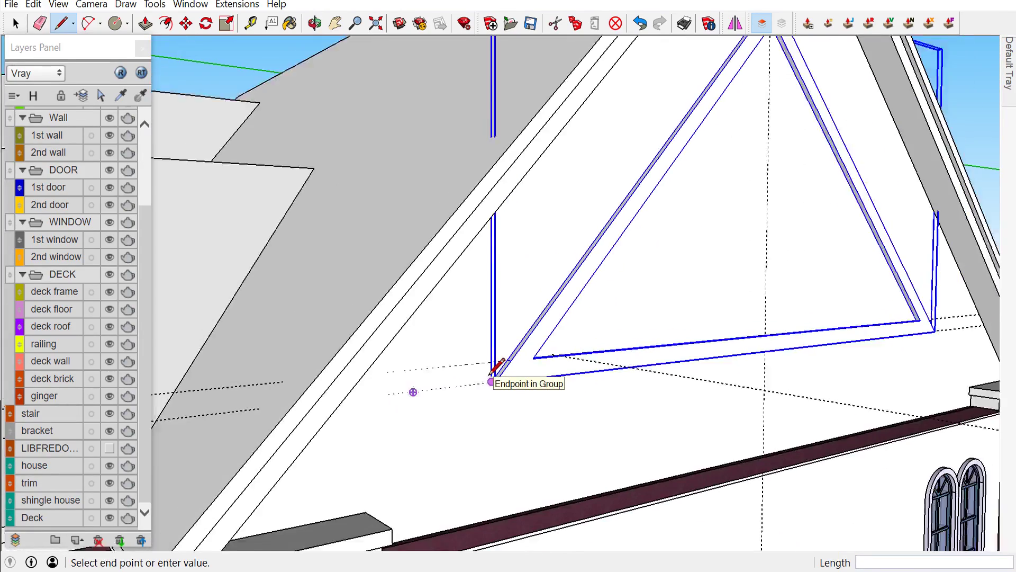
scroll(492, 366, "down", 1)
scroll(446, 365, "up", 2)
scroll(456, 370, "up", 2)
scroll(457, 369, "up", 2)
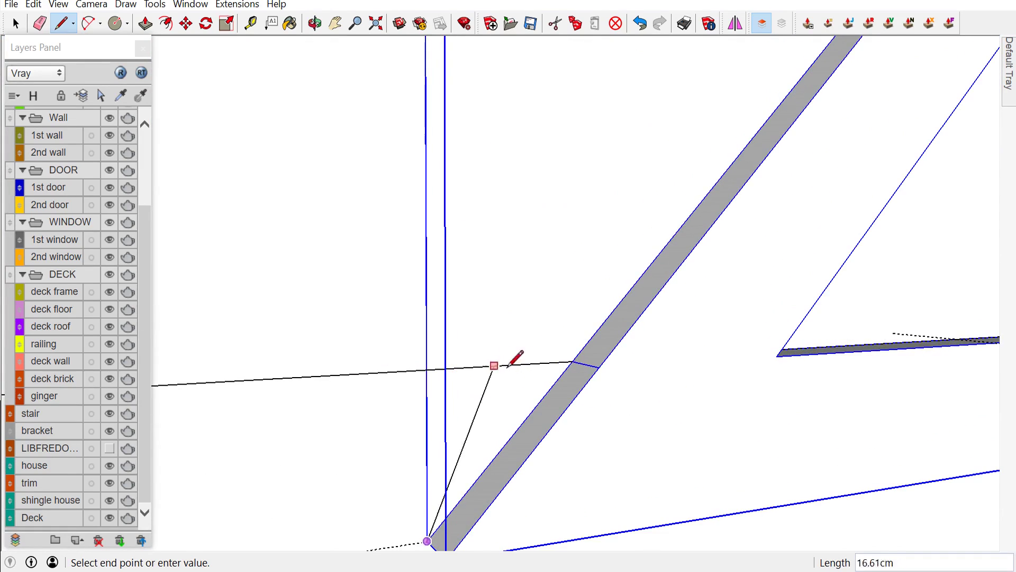
key("space")
scroll(363, 449, "down", 2)
mouse_move(365, 449)
middle_mouse_down()
mouse_move(413, 438)
mouse_move(402, 384)
middle_mouse_up()
scroll(295, 440, "up", 1)
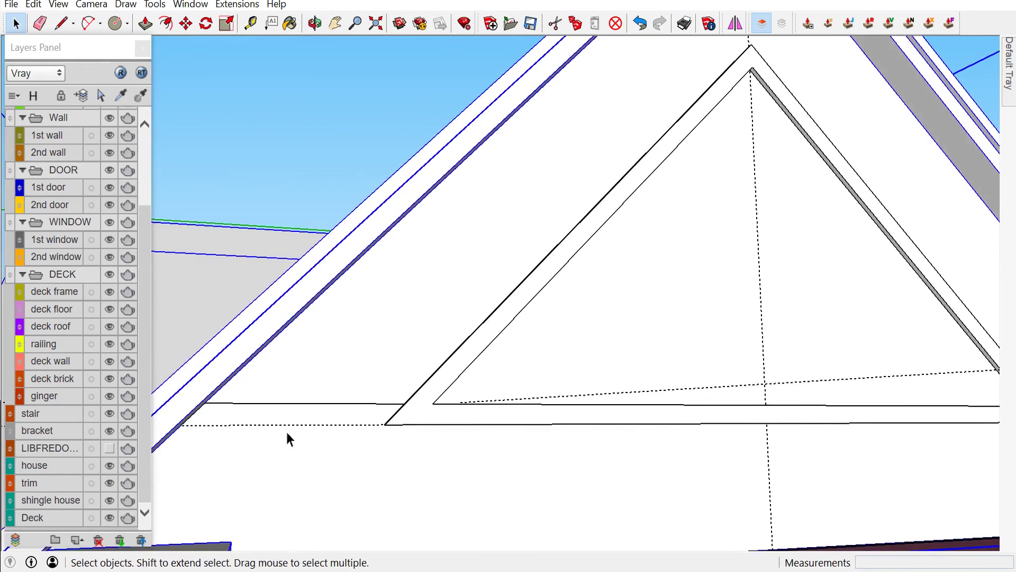
Draw a line closing the strip left of the trim's base into a face
middle_click_drag(328, 477, 327, 410)
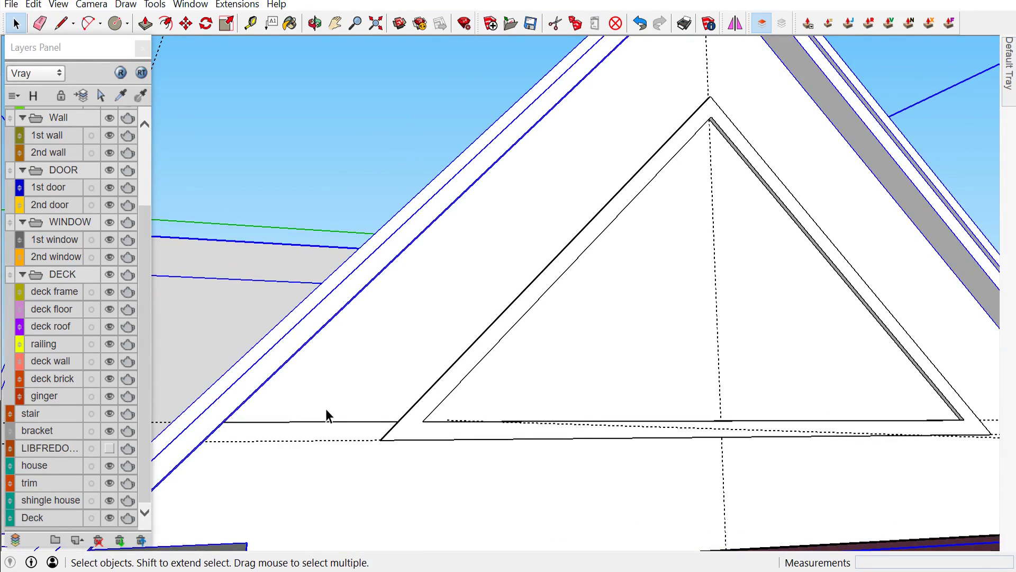
key("l")
scroll(424, 453, "down", 1)
scroll(453, 474, "up", 3)
mouse_move(459, 463)
middle_mouse_down()
mouse_move(252, 435)
mouse_move(208, 450)
middle_mouse_up()
left_click(205, 456)
key("space")
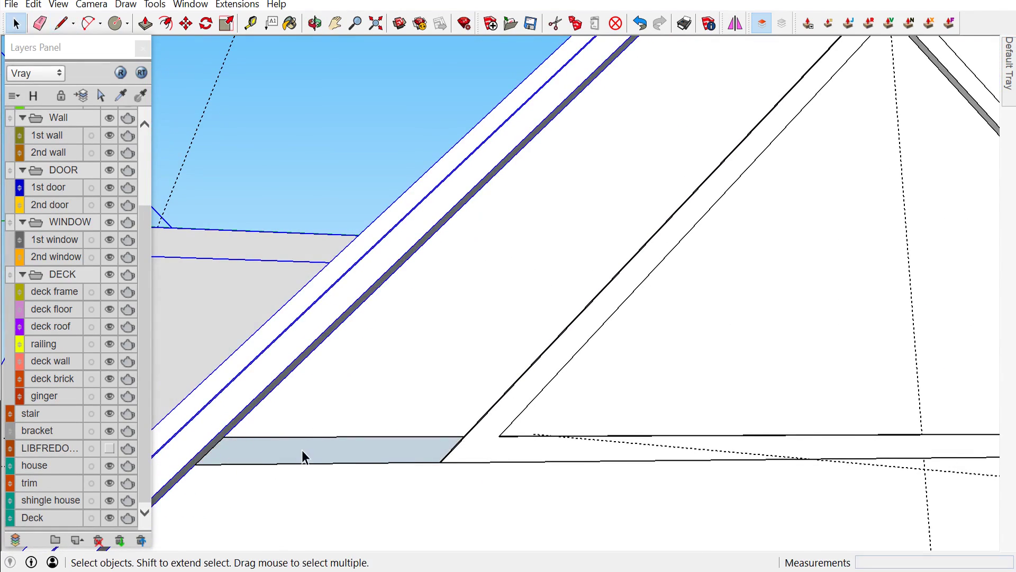
Push/Pull the strip out 5 into a ledge, then select it and check its context options
key("p")
left_click(304, 461)
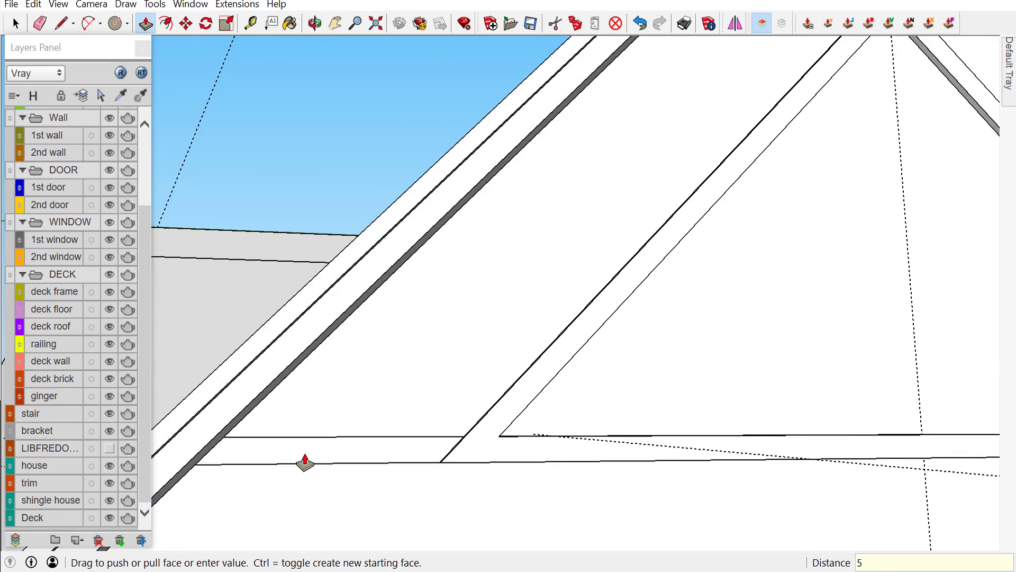
scroll(321, 455, "down", 3)
key("space")
left_click(321, 455)
right_click(323, 456)
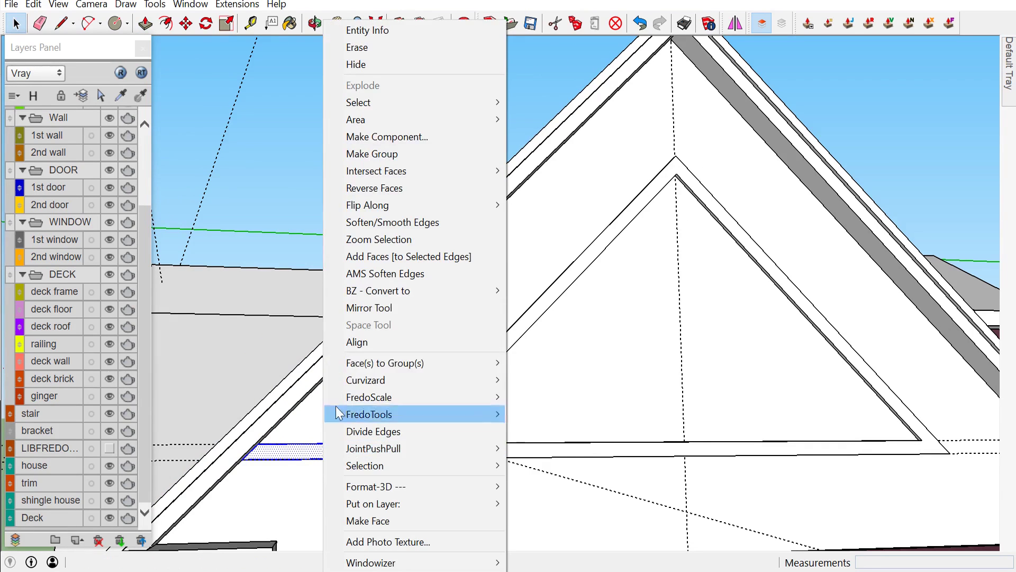
key("Escape")
mouse_move(482, 227)
middle_mouse_down()
mouse_move(447, 375)
mouse_move(588, 312)
middle_mouse_up()
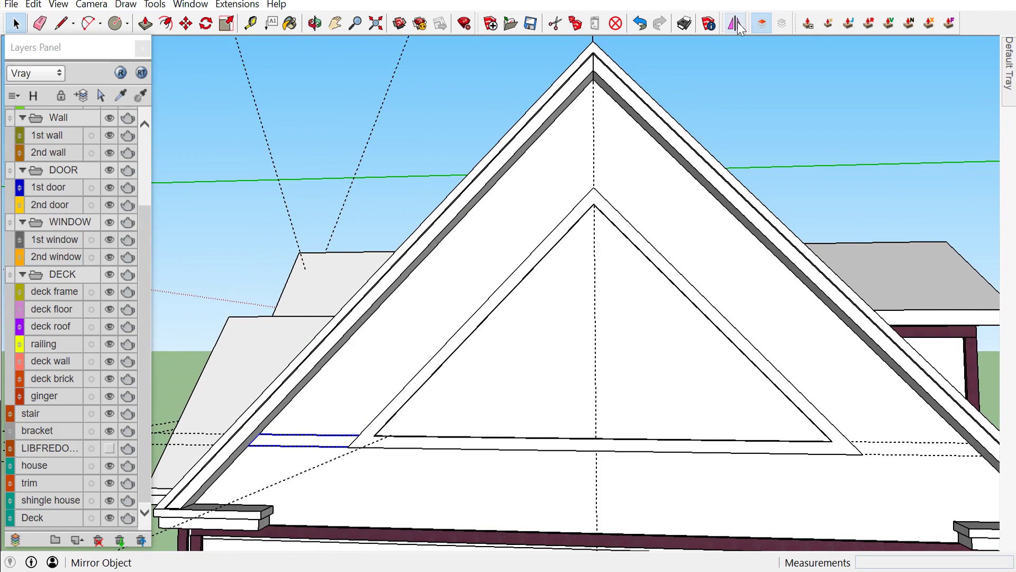
Mirror the base ledge about the gable apex to the gable's right side
left_click(736, 24)
left_click(595, 190)
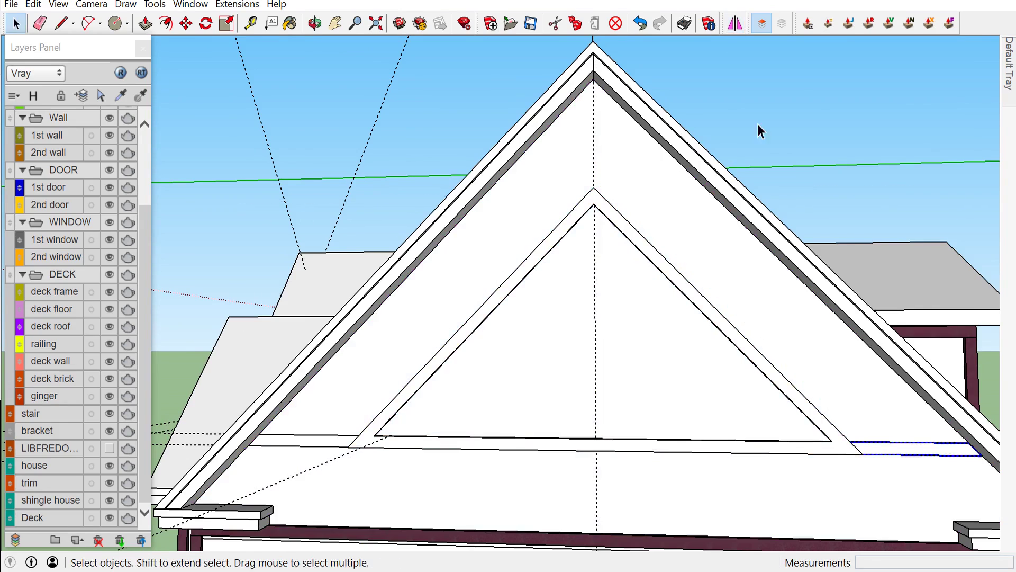
key("space")
scroll(729, 337, "up", 2)
mouse_move(730, 337)
middle_mouse_down()
mouse_move(426, 439)
mouse_move(408, 435)
middle_mouse_up()
Select the triangular gable trim and left base ledge, then explode the trim component
left_click(424, 433)
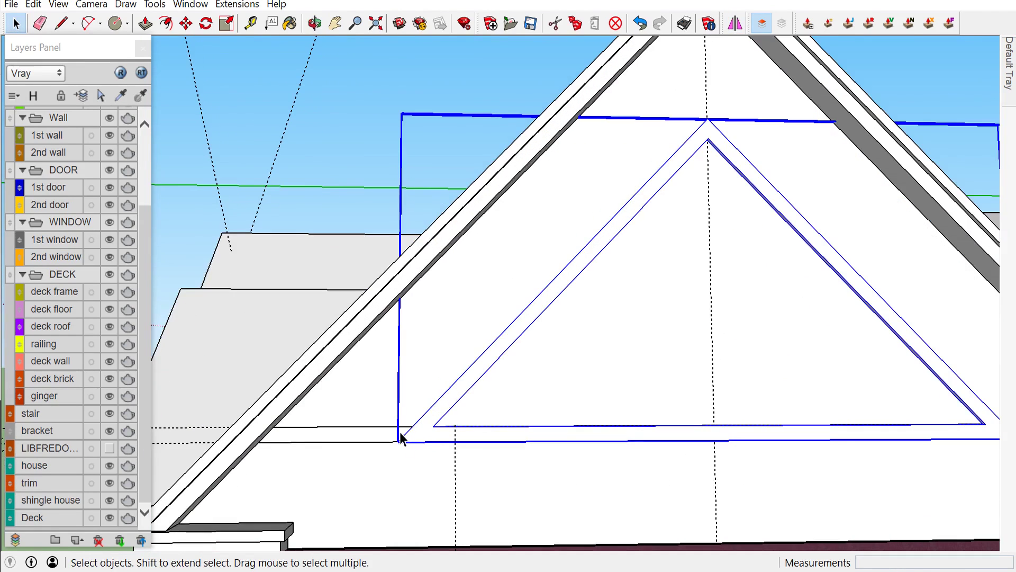
scroll(376, 430, "down", 3)
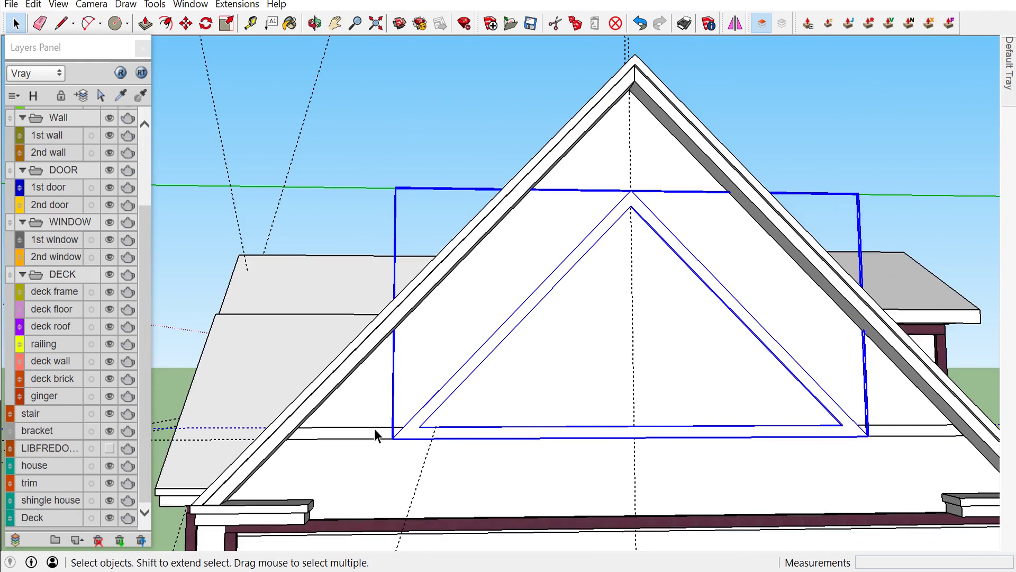
scroll(373, 431, "up", 3)
left_click(414, 440)
scroll(423, 442, "down", 1)
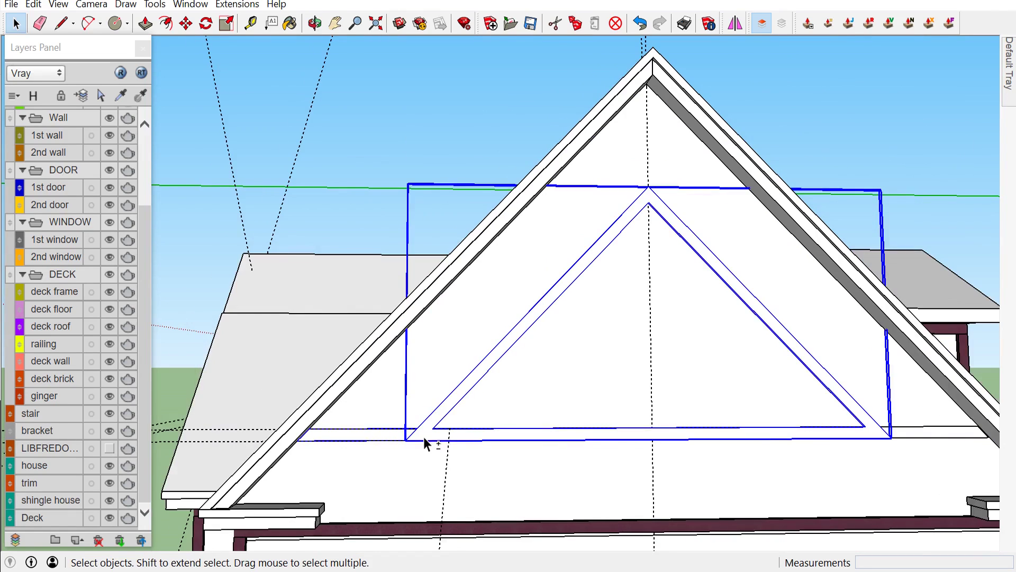
right_click(900, 433)
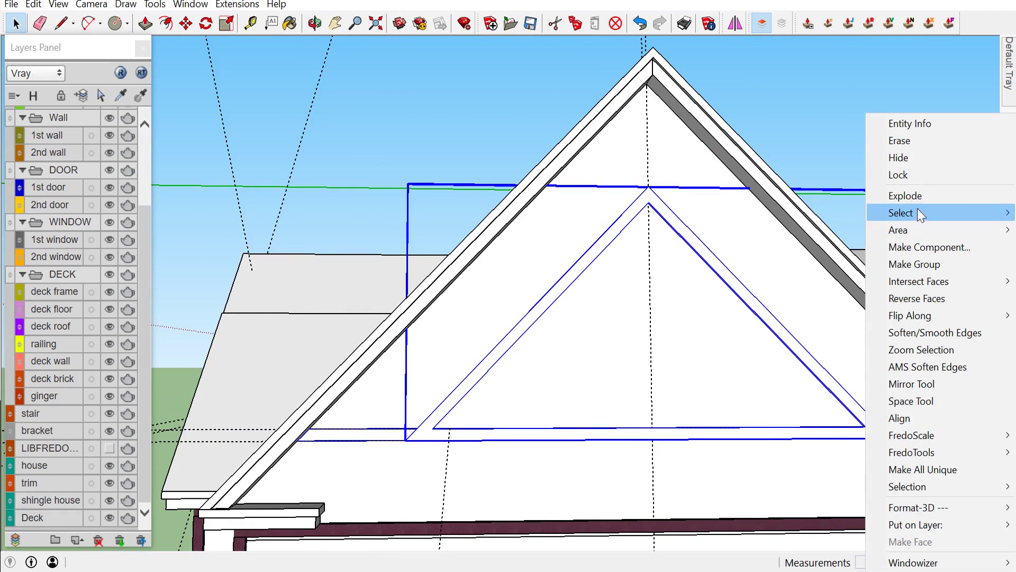
left_click(907, 195)
Group the loose trim pieces and put the new group on the trim layer
right_click(874, 439)
left_click(874, 136)
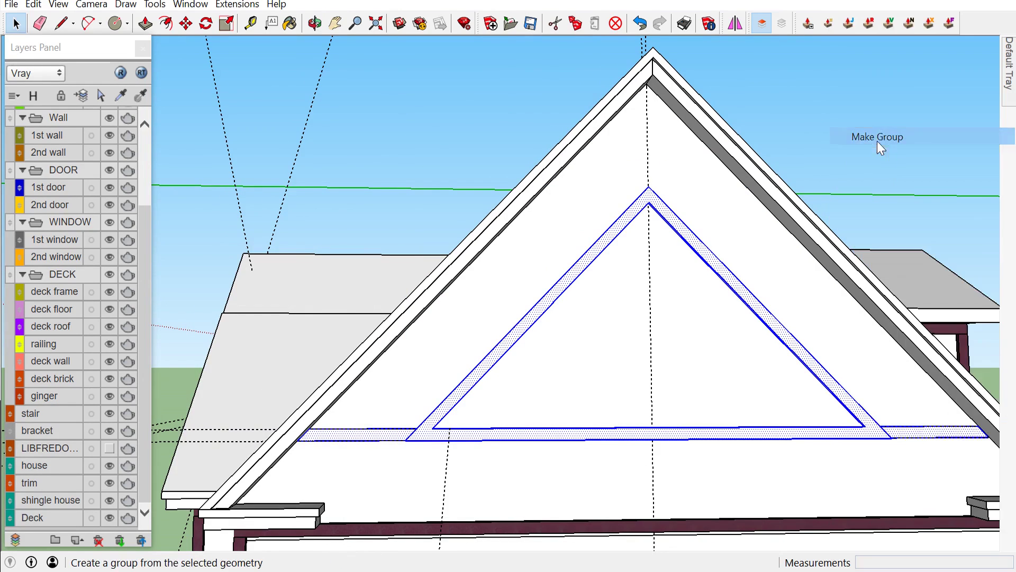
right_click(868, 431)
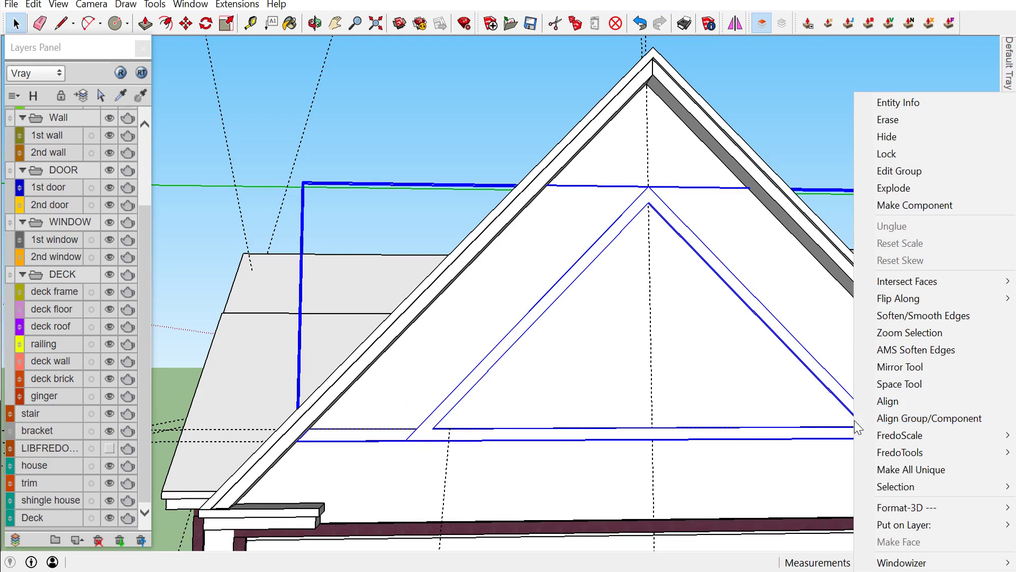
mouse_move(904, 525)
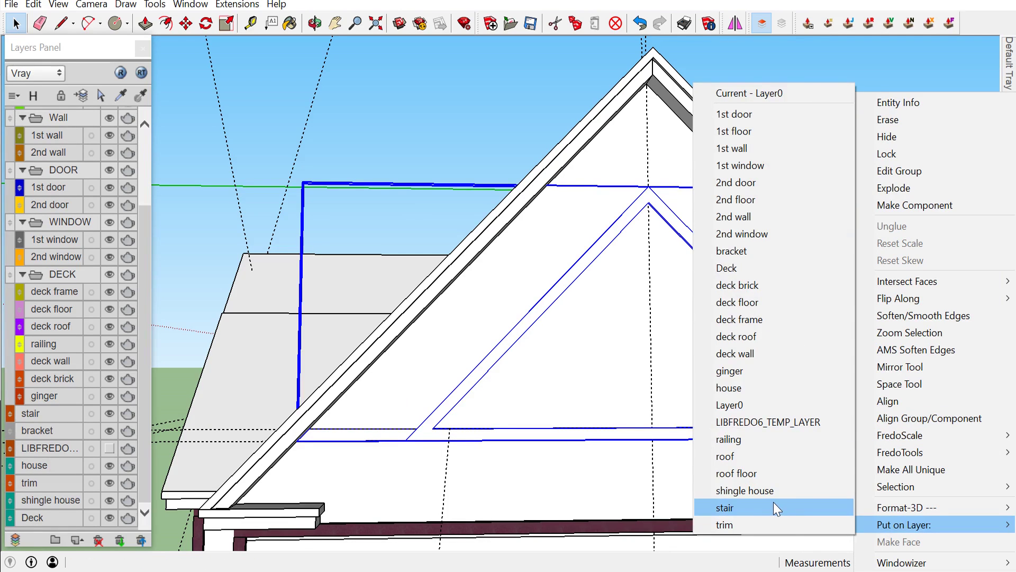
left_click(747, 523)
mouse_move(446, 162)
middle_mouse_down()
mouse_move(466, 335)
mouse_move(423, 335)
mouse_move(428, 357)
mouse_move(486, 369)
mouse_move(608, 364)
middle_mouse_up()
scroll(620, 368, "up", 4)
scroll(615, 369, "down", 2)
scroll(710, 386, "down", 3)
mouse_move(710, 386)
middle_mouse_down()
mouse_move(642, 415)
mouse_move(482, 352)
mouse_move(592, 137)
middle_mouse_up()
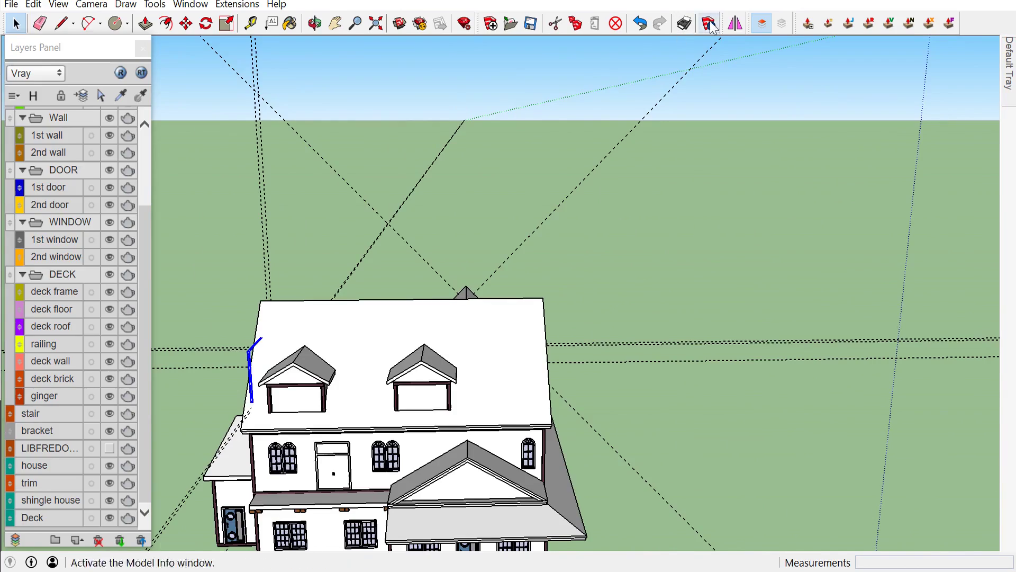
Cancel the Mirror tool and orbit to a side view of the house
left_click(735, 23)
scroll(423, 286, "up", 2)
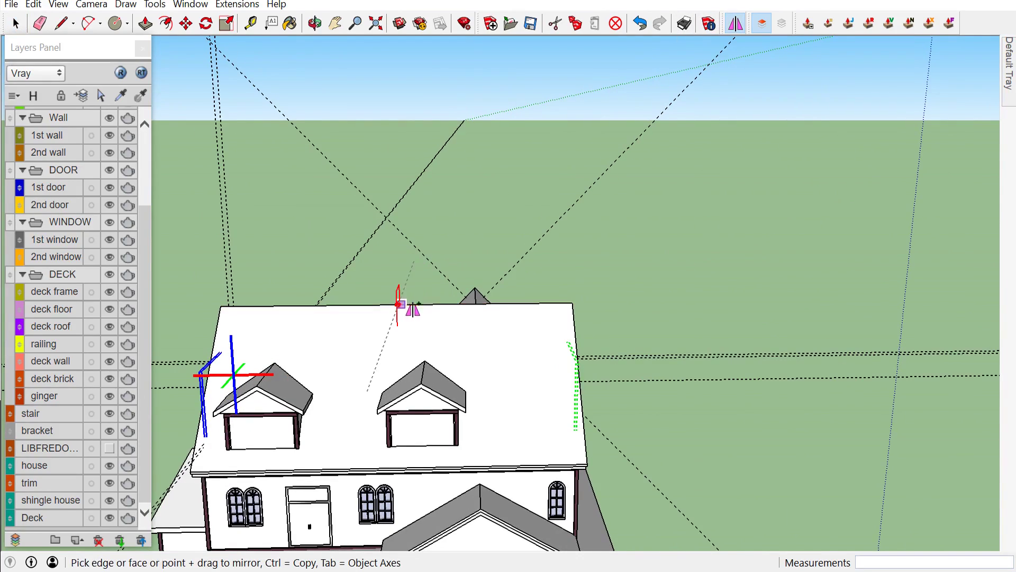
key("space")
mouse_move(653, 291)
middle_mouse_down()
mouse_move(461, 347)
mouse_move(400, 267)
mouse_move(411, 340)
mouse_move(465, 313)
mouse_move(376, 368)
mouse_move(339, 371)
mouse_move(369, 437)
middle_mouse_up()
scroll(400, 267, "up", 2)
Delete all guide lines with Edit > Delete Guides and zoom in on the front gables
left_click(33, 4)
left_click(50, 145)
scroll(623, 412, "up", 3)
scroll(541, 466, "up", 2)
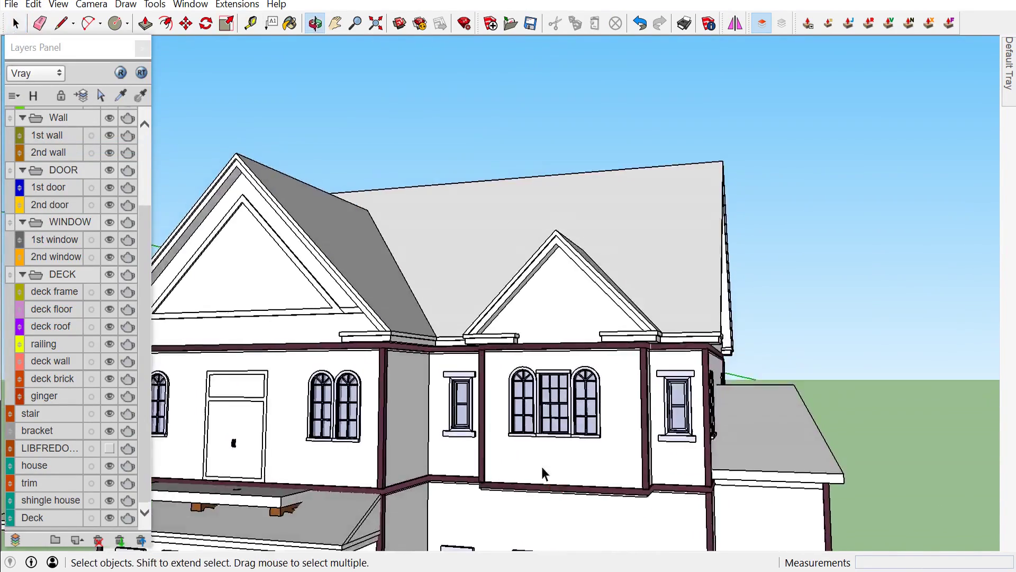
scroll(500, 258, "up", 2)
scroll(553, 256, "up", 2)
scroll(534, 249, "up", 1)
Place Tape Measure guides 35 in from the small gable's sloped trim edges
key("t")
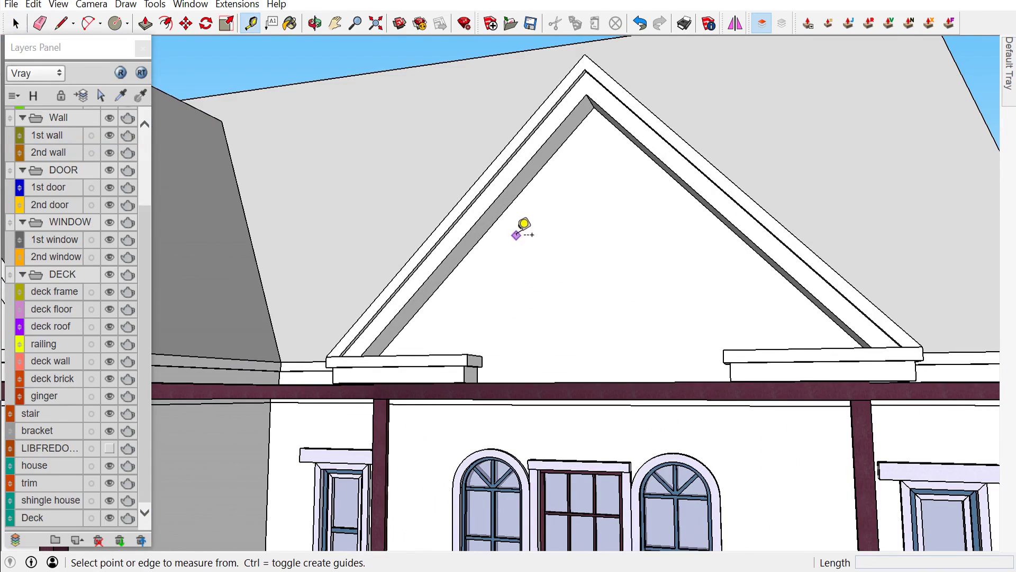
left_click(495, 221)
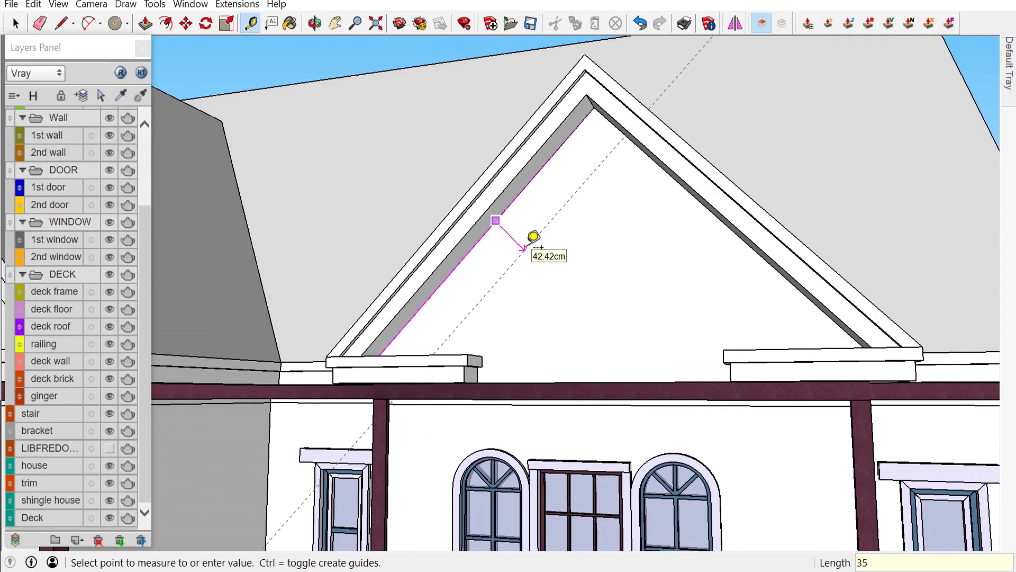
scroll(709, 187, "up", 1)
scroll(743, 249, "up", 2)
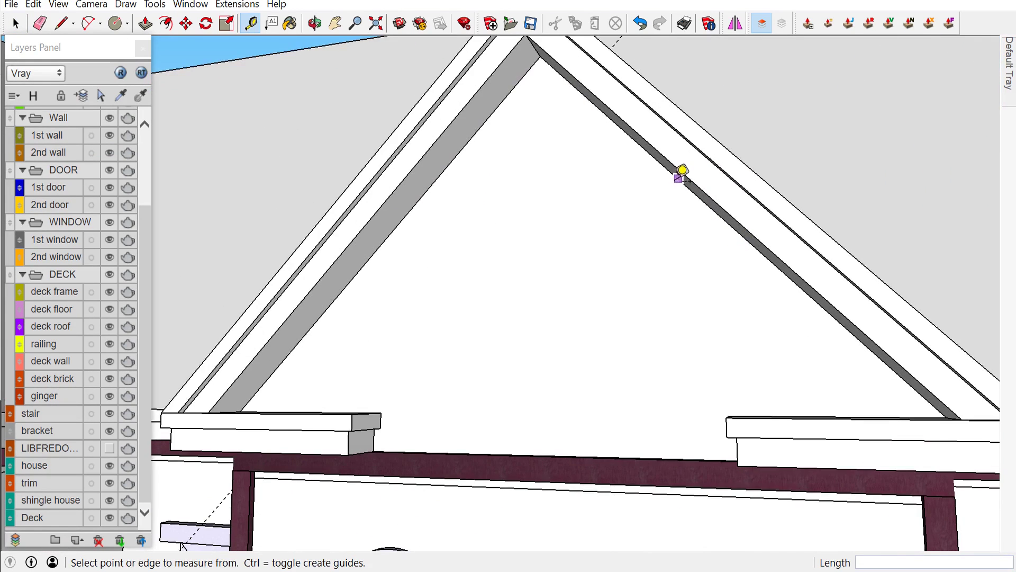
scroll(587, 241, "down", 2)
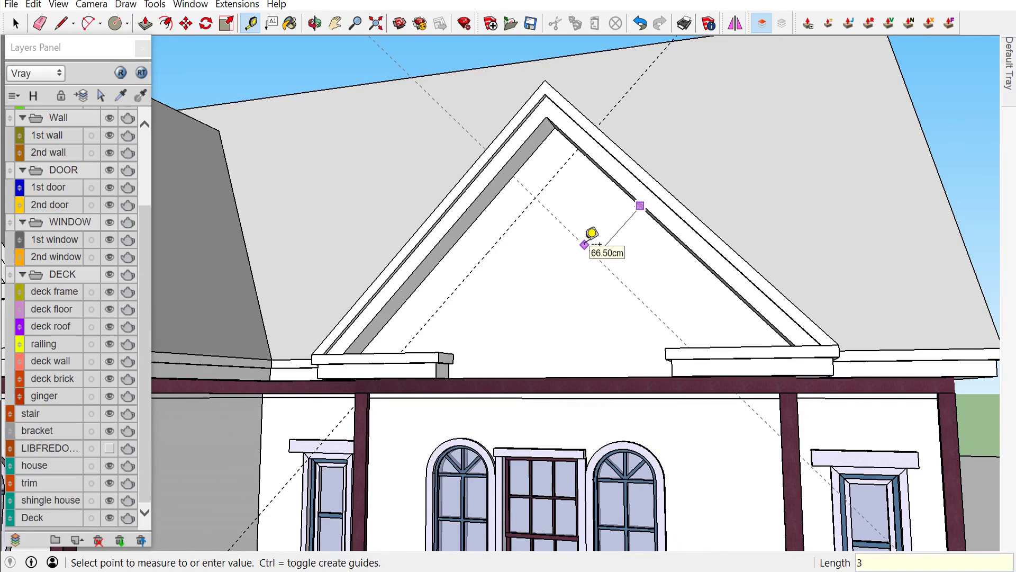
scroll(434, 344, "up", 2)
scroll(442, 340, "up", 1)
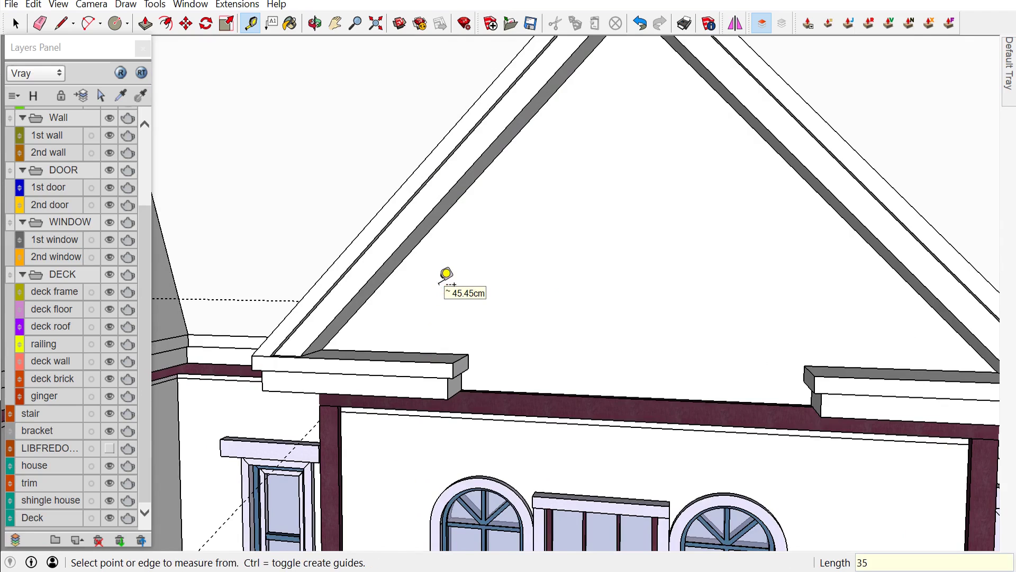
key("space")
scroll(455, 291, "down", 3)
Draw the inset triangle face along the guide crossings on the small gable
middle_click_drag(465, 313, 537, 279)
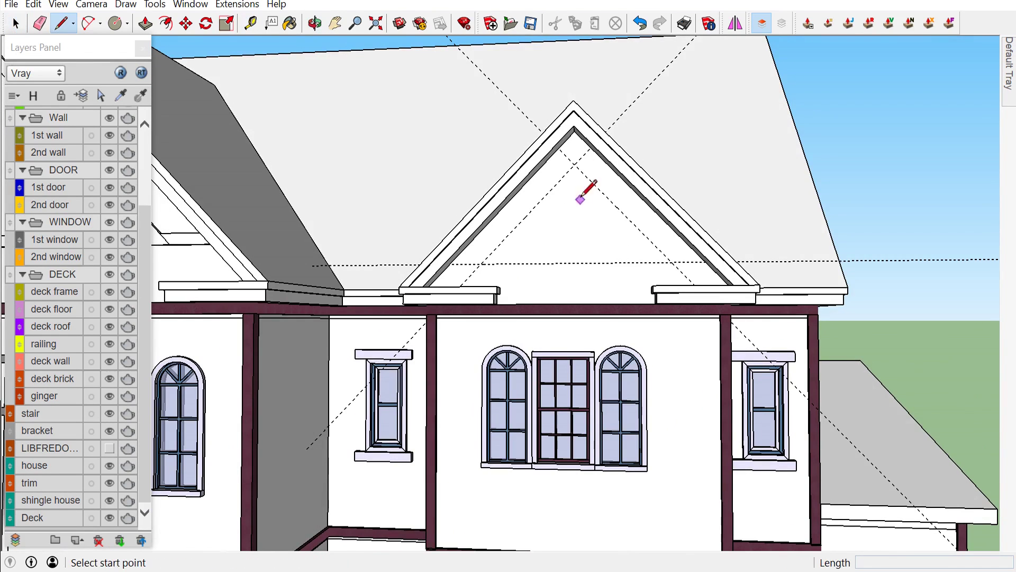
left_click(575, 163)
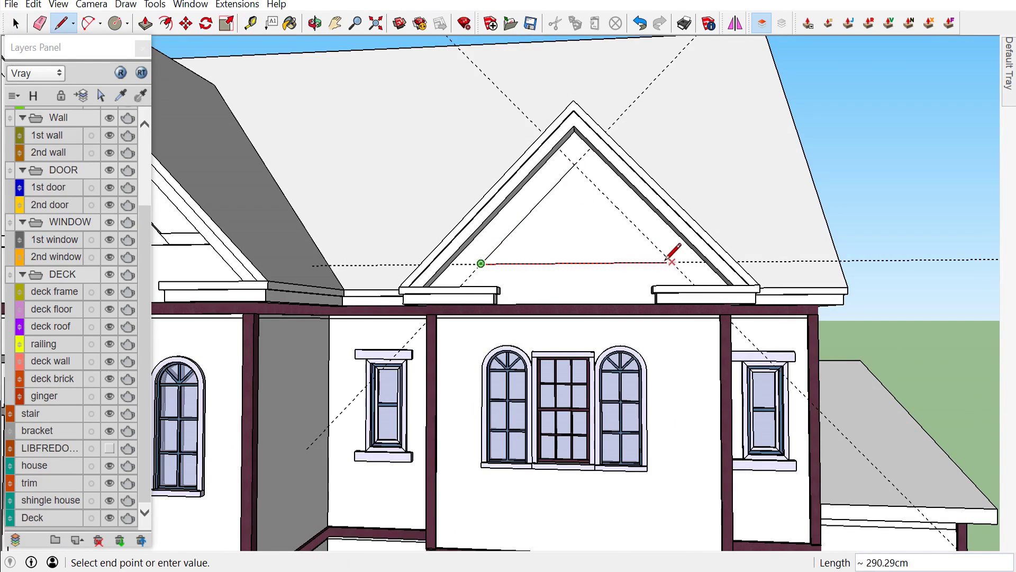
left_click(575, 163)
scroll(545, 193, "up", 1)
scroll(546, 193, "up", 1)
key("space")
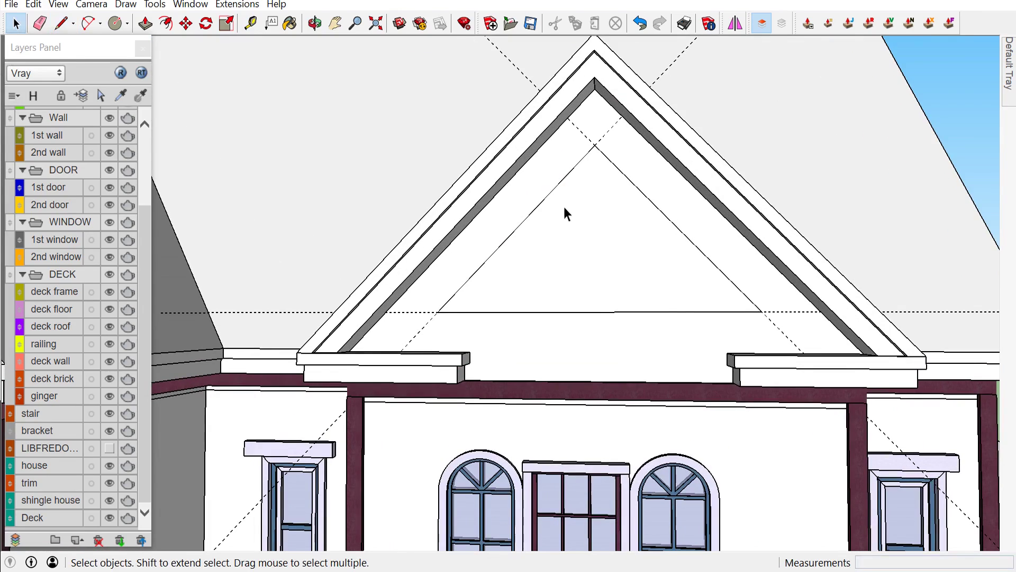
Offset the new triangle face inward by 10 to form the trim frame
left_click(565, 206)
key("f")
left_click(566, 204)
type("10")
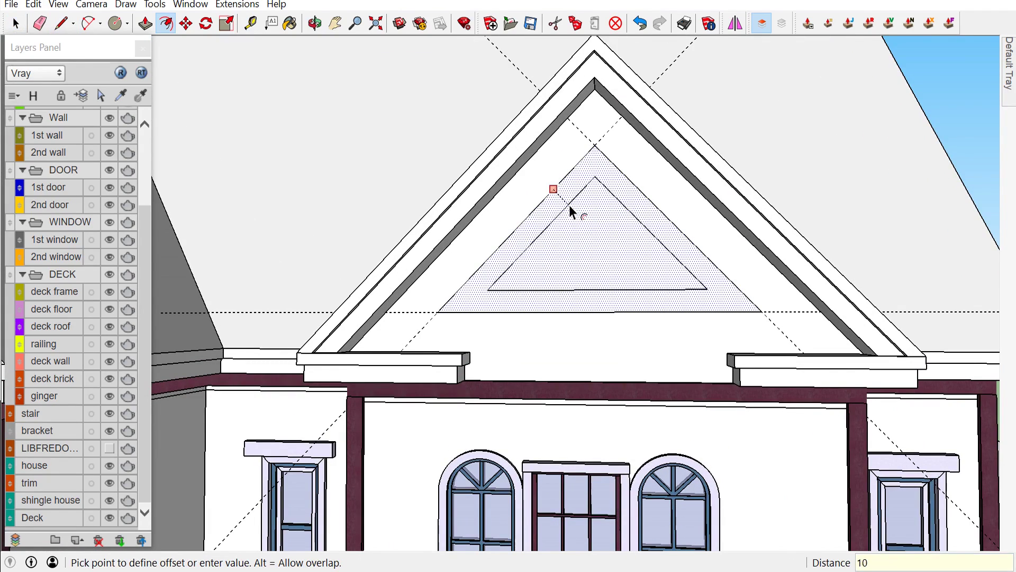
key("Return")
mouse_move(571, 208)
middle_mouse_down()
mouse_move(681, 300)
mouse_move(640, 418)
middle_mouse_up()
scroll(688, 320, "up", 2)
scroll(691, 318, "down", 2)
key("space")
scroll(643, 416, "up", 1)
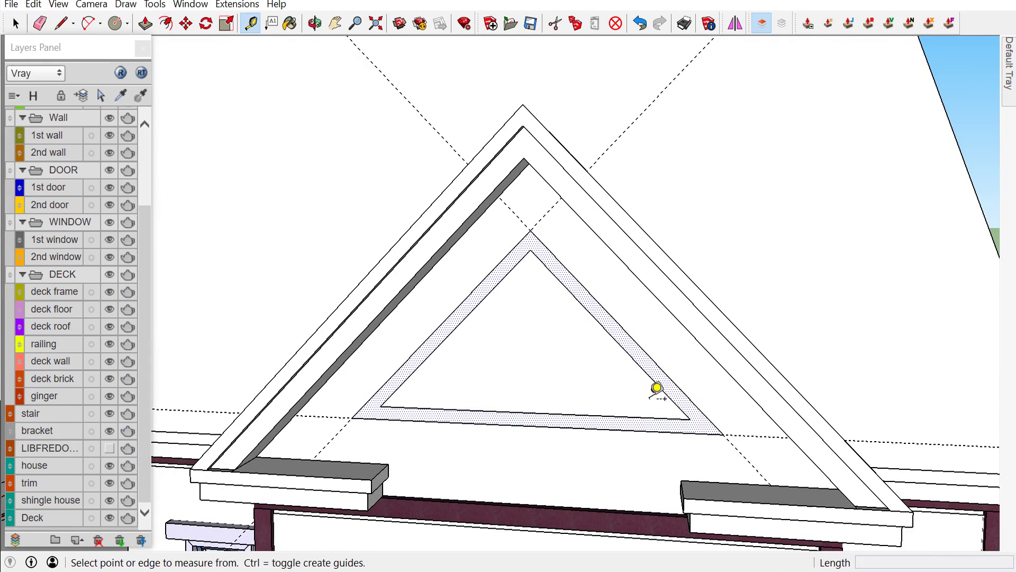
scroll(496, 403, "up", 1)
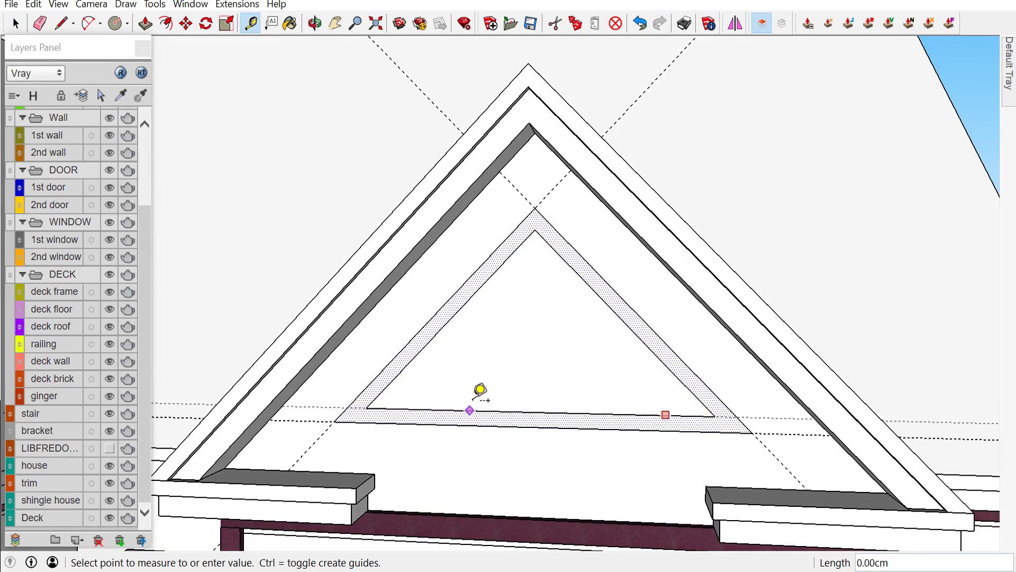
Draw a line across the base of the triangular trim frame to close it
key("l")
scroll(318, 420, "up", 1)
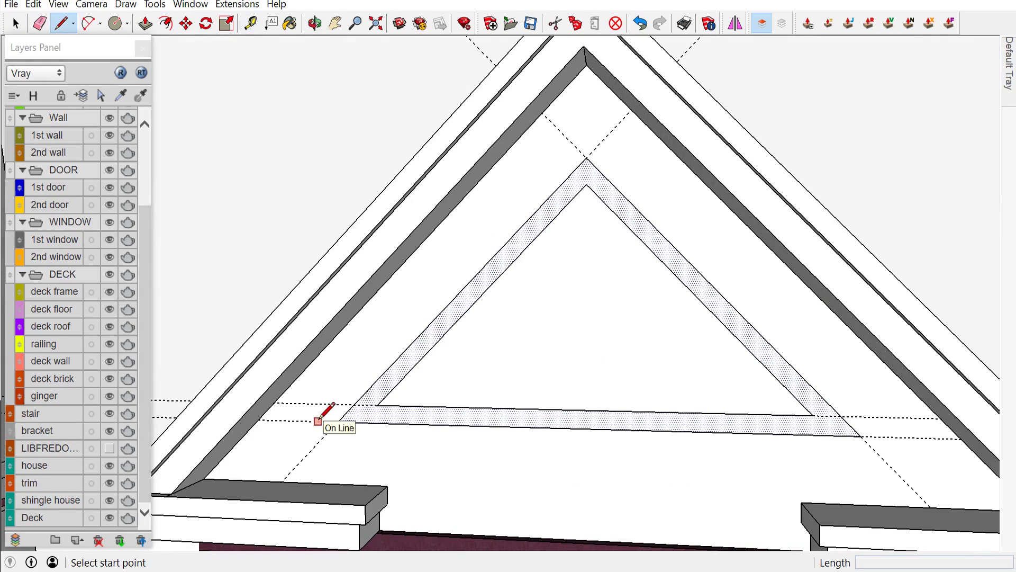
left_click(343, 404)
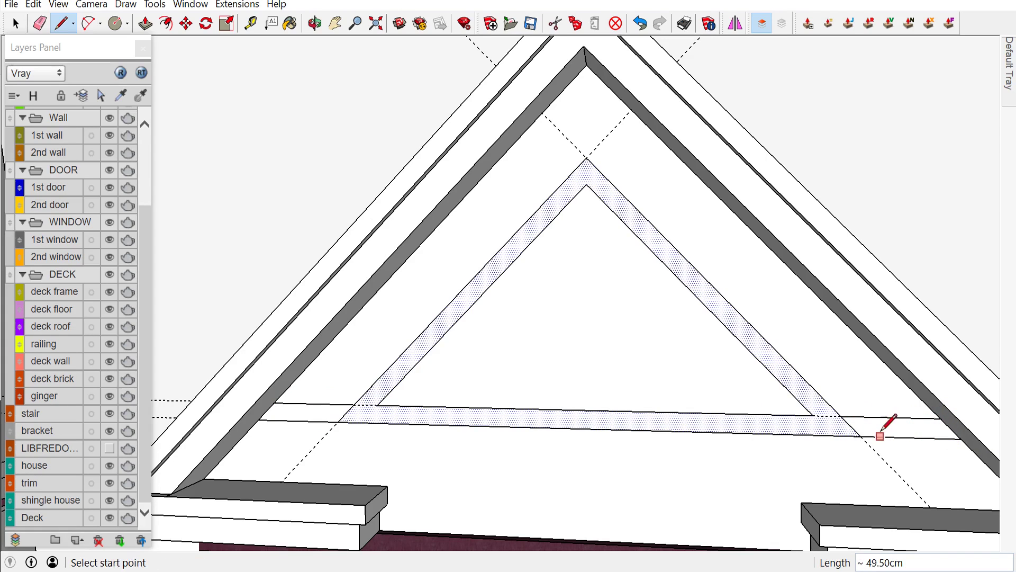
key("space")
Push/Pull the triangular frame face outward by 5 cm
key("p")
mouse_move(873, 433)
left_mouse_down()
mouse_move(877, 443)
mouse_move(840, 436)
left_mouse_up()
type("5")
key("Return")
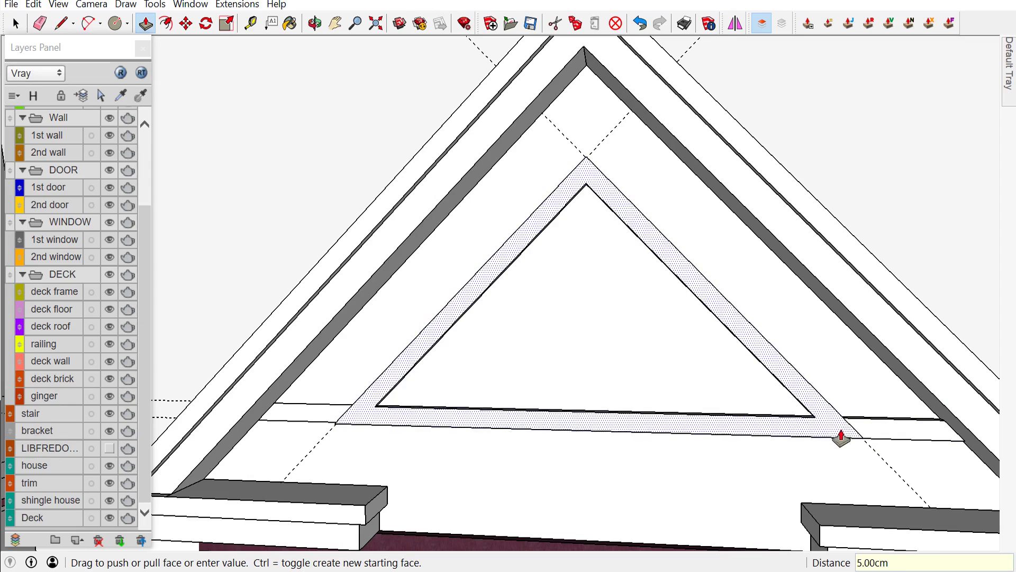
key("space")
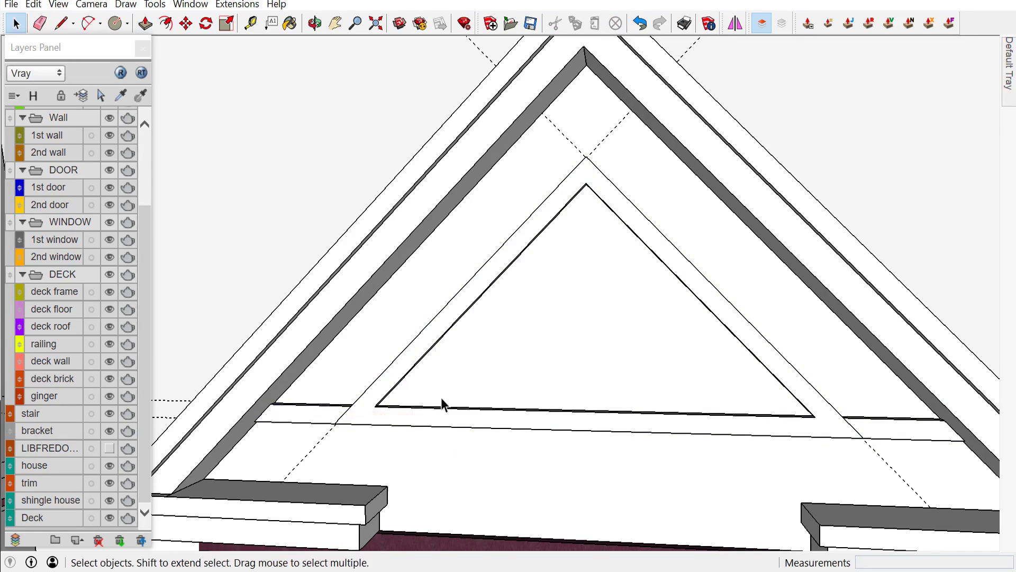
scroll(858, 230, "down", 3)
scroll(771, 359, "down", 2)
scroll(821, 364, "down", 2)
scroll(821, 364, "down", 1)
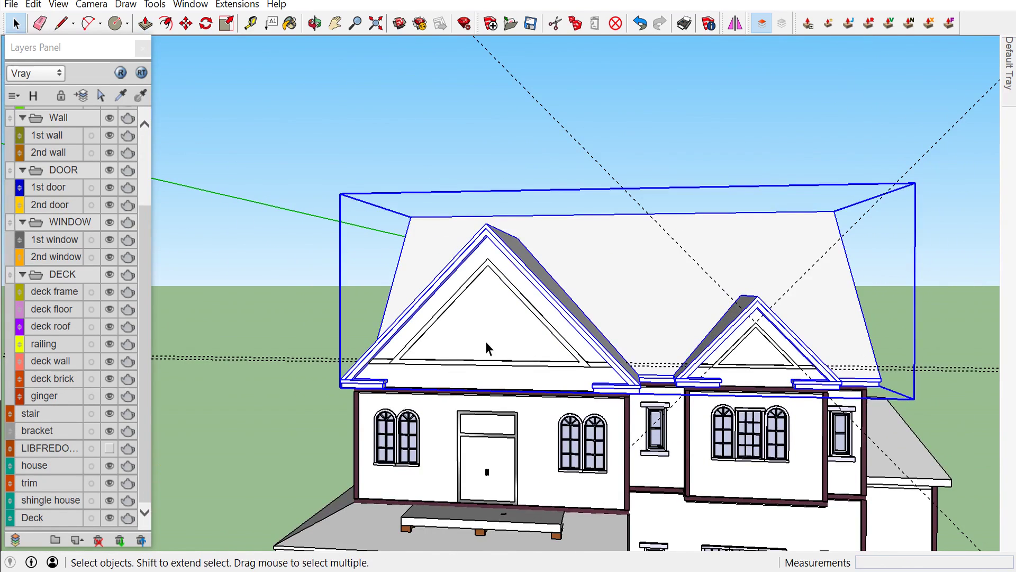
Select the small right gable's inner triangle face and erase it
left_click(488, 341)
scroll(412, 337, "up", 2)
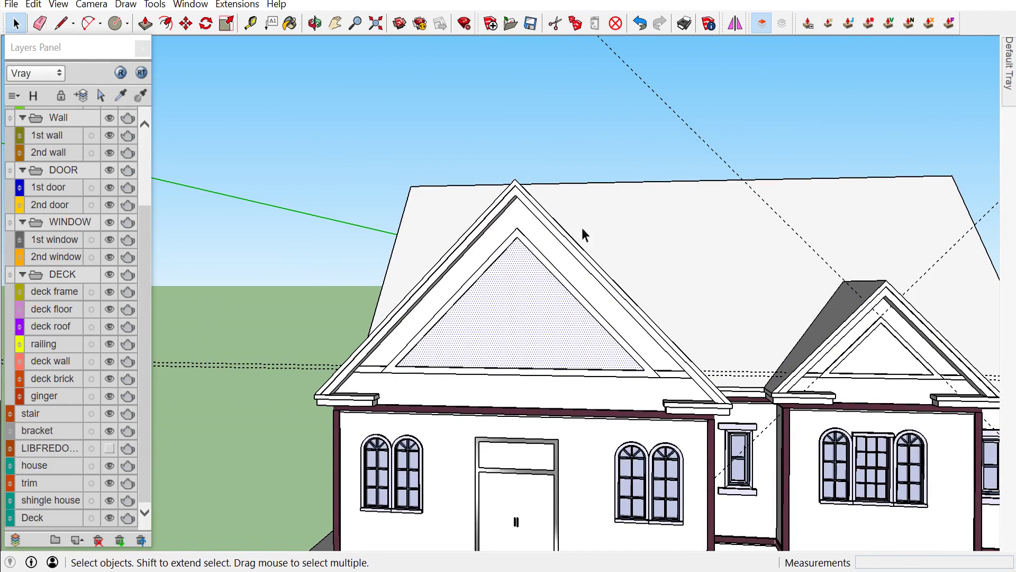
left_click(866, 369)
scroll(866, 365, "down", 1)
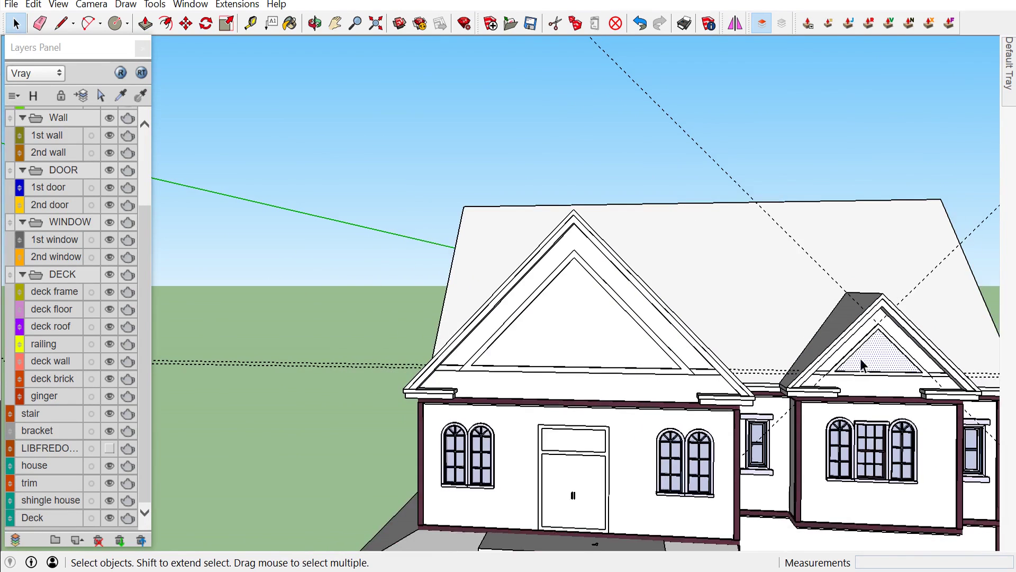
scroll(646, 342, "up", 1)
right_click(929, 353)
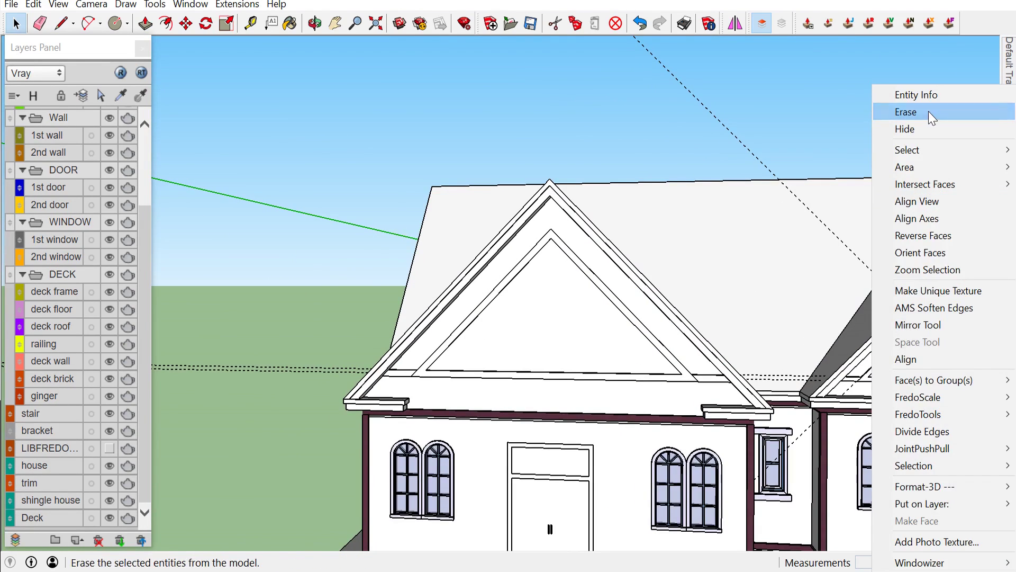
left_click(928, 111)
Orbit around the front gable to inspect the trim frames from several angles
middle_click_drag(928, 114, 891, 272)
left_click(881, 316)
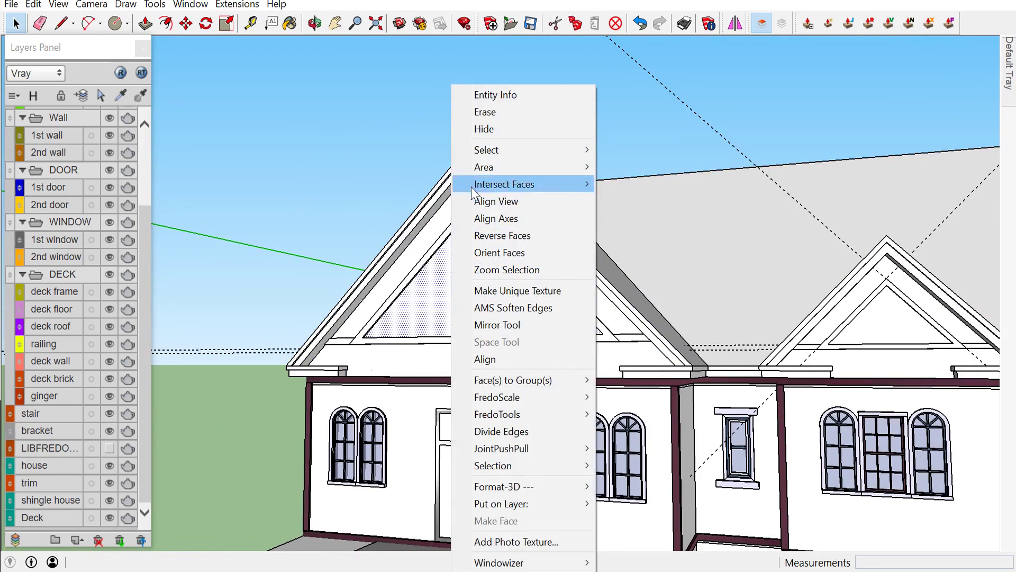
scroll(501, 290, "down", 2)
middle_click_drag(502, 290, 582, 296)
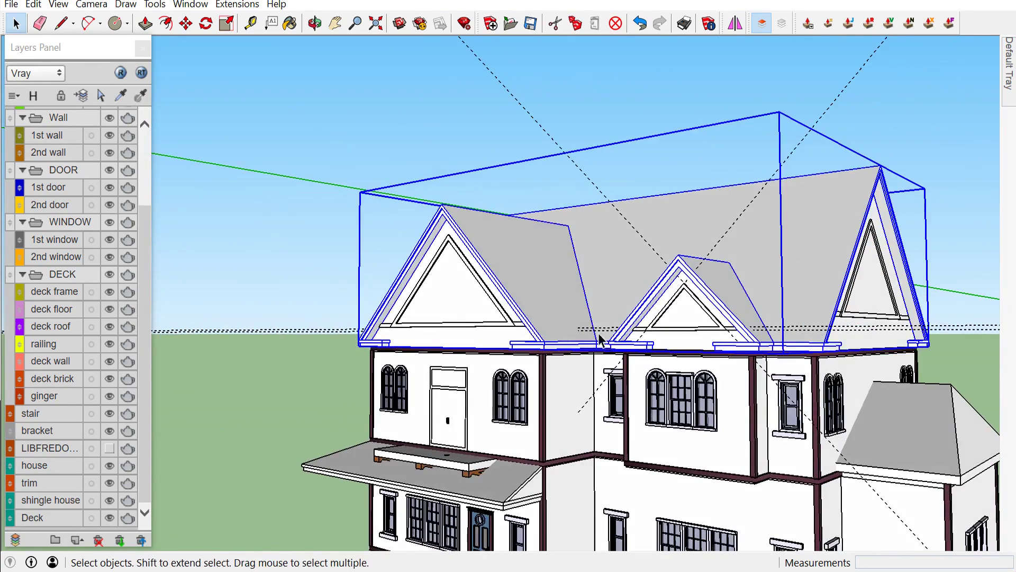
scroll(619, 304, "up", 2)
mouse_move(602, 272)
middle_mouse_down()
mouse_move(309, 315)
mouse_move(439, 331)
middle_mouse_up()
scroll(833, 302, "down", 2)
mouse_move(833, 301)
middle_mouse_down()
mouse_move(563, 309)
mouse_move(889, 389)
mouse_move(397, 307)
middle_mouse_up()
scroll(890, 389, "down", 3)
scroll(395, 306, "up", 2)
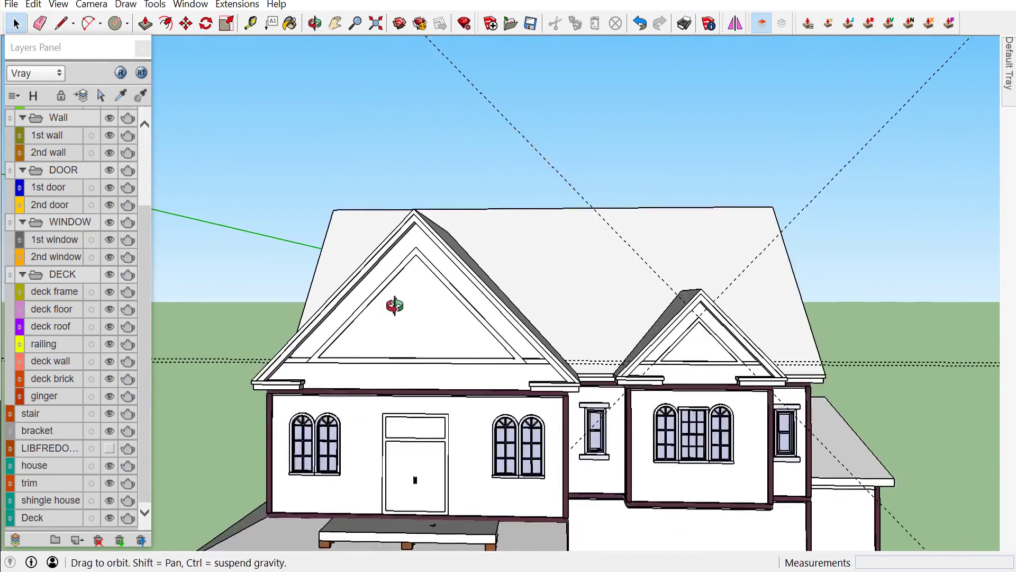
scroll(427, 212, "up", 3)
scroll(424, 228, "up", 3)
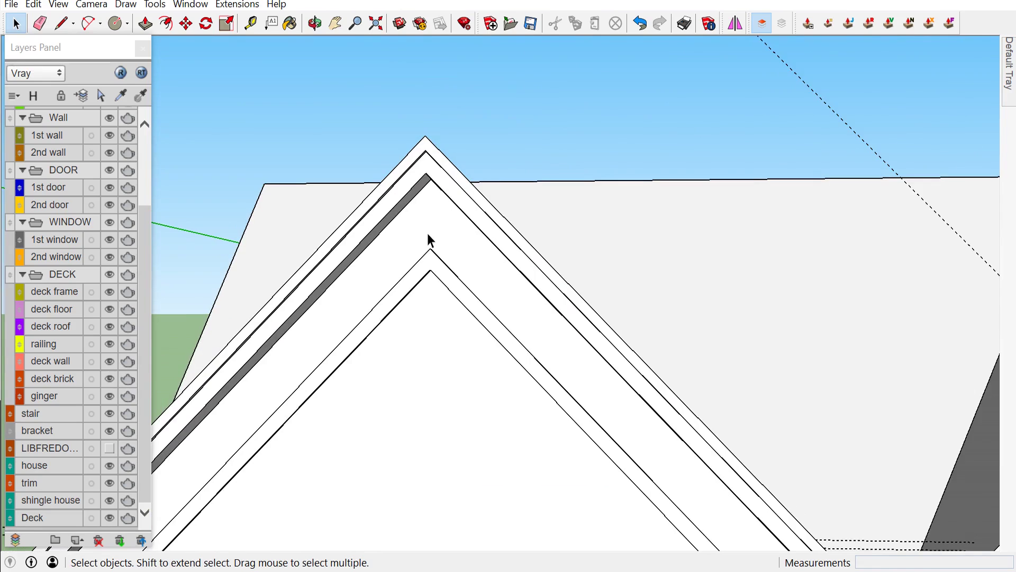
Start a line at the main gable's inner apex and place a guide from the apex midpoint
key("l")
left_click(431, 251)
mouse_move(432, 269)
middle_mouse_down()
mouse_move(475, 156)
mouse_move(462, 200)
middle_mouse_up()
key("t")
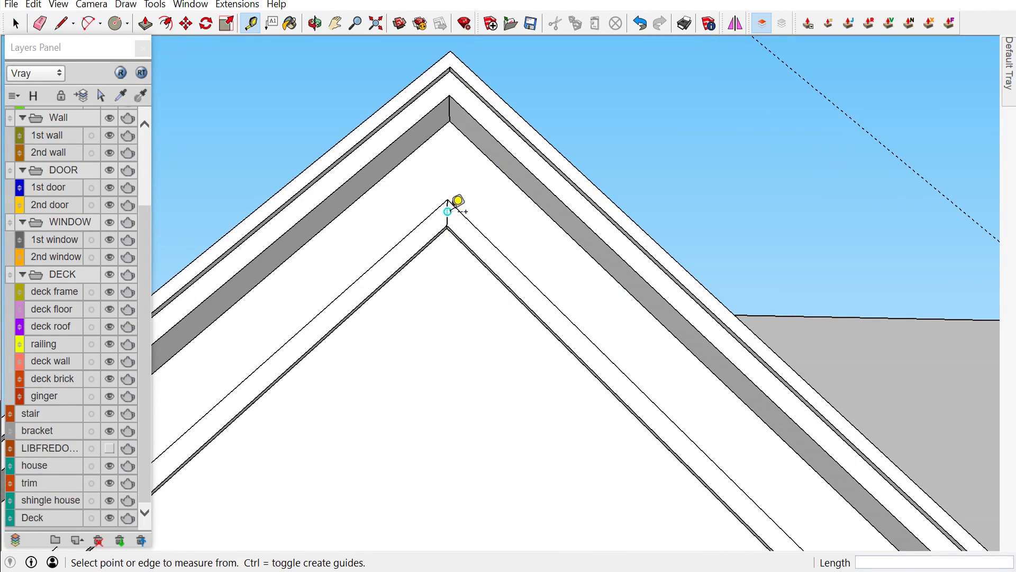
left_click(448, 211)
scroll(455, 208, "up", 2)
scroll(458, 204, "up", 2)
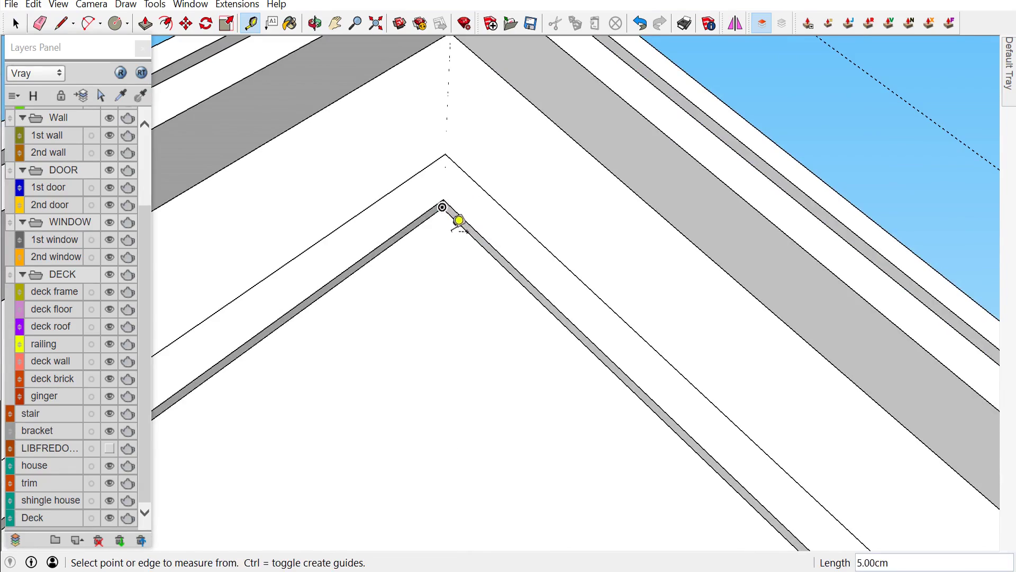
scroll(458, 218, "down", 5)
scroll(474, 273, "down", 4)
key("space")
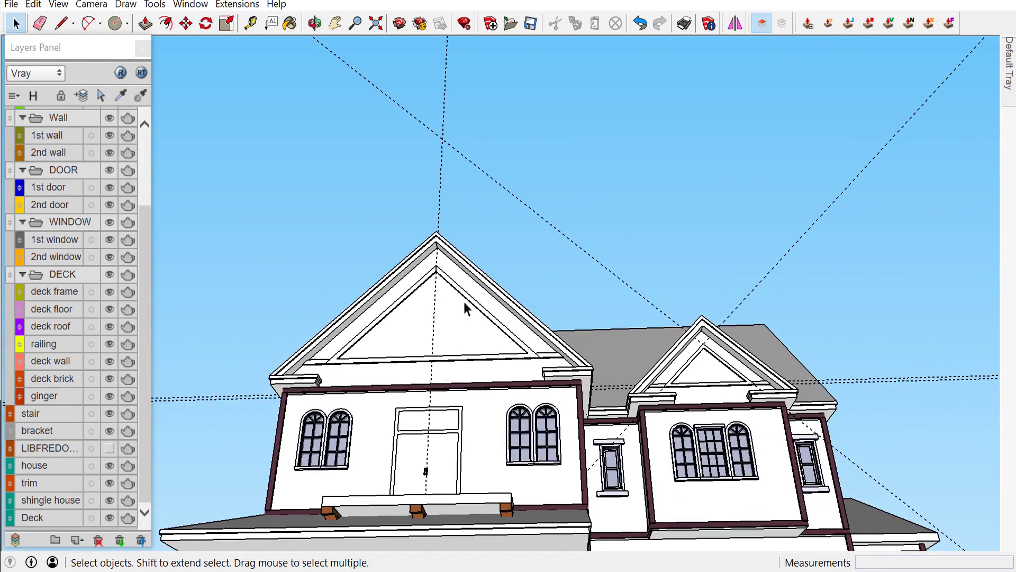
Draw a short closing edge between the corners at the small gable's apex
scroll(756, 362, "up", 1)
scroll(672, 352, "up", 3)
scroll(667, 336, "up", 2)
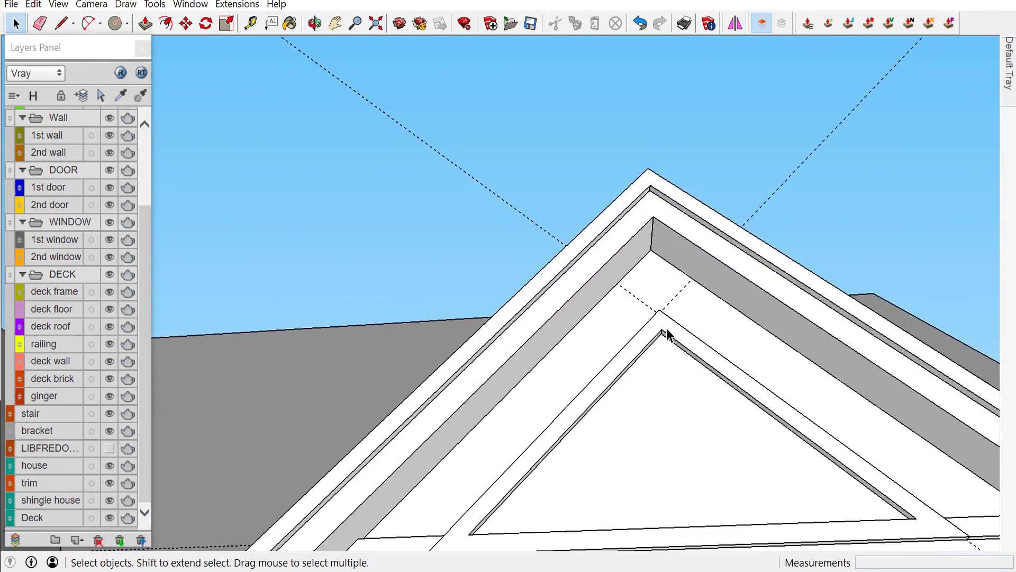
scroll(668, 334, "up", 2)
left_click(655, 300)
left_click(659, 332)
scroll(659, 332, "up", 2)
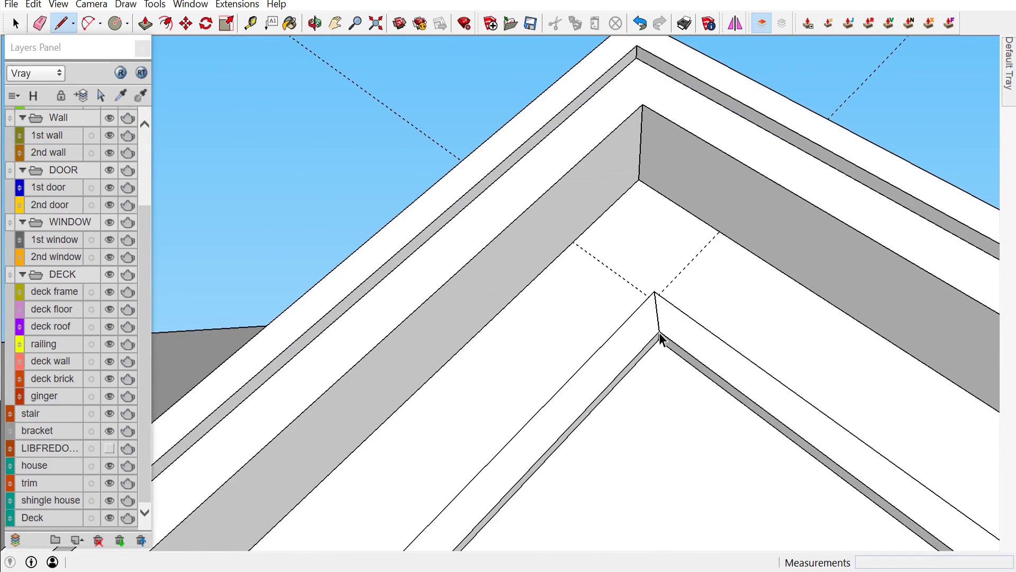
scroll(659, 331, "up", 1)
Add a vertical guide at the small gable's apex corner and open the house group for editing
key("t")
left_click(660, 331)
scroll(662, 324, "down", 2)
left_click(660, 315)
scroll(660, 315, "down", 2)
key("space")
scroll(654, 312, "down", 3)
scroll(646, 306, "down", 3)
scroll(733, 317, "down", 3)
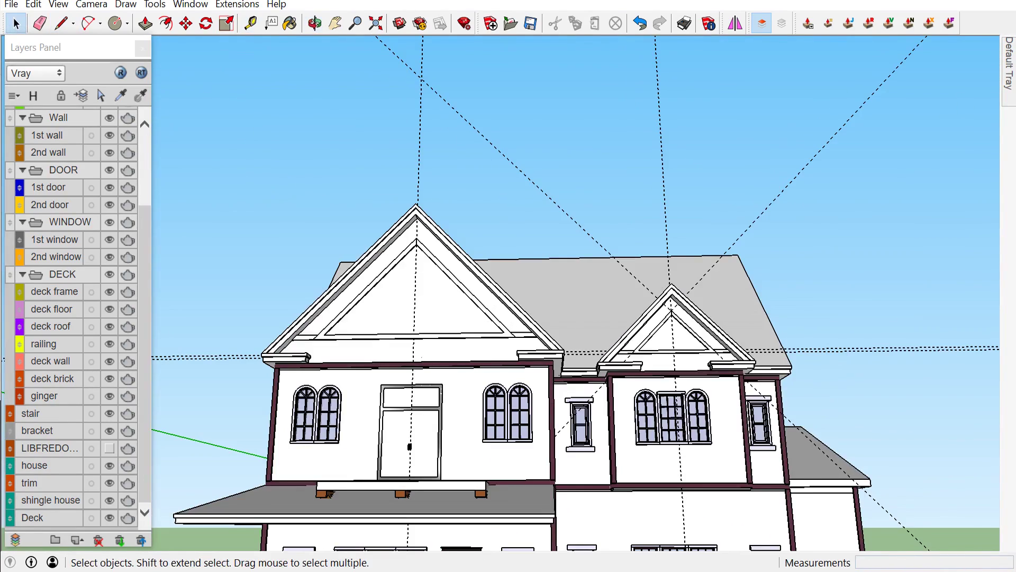
double_click(433, 315)
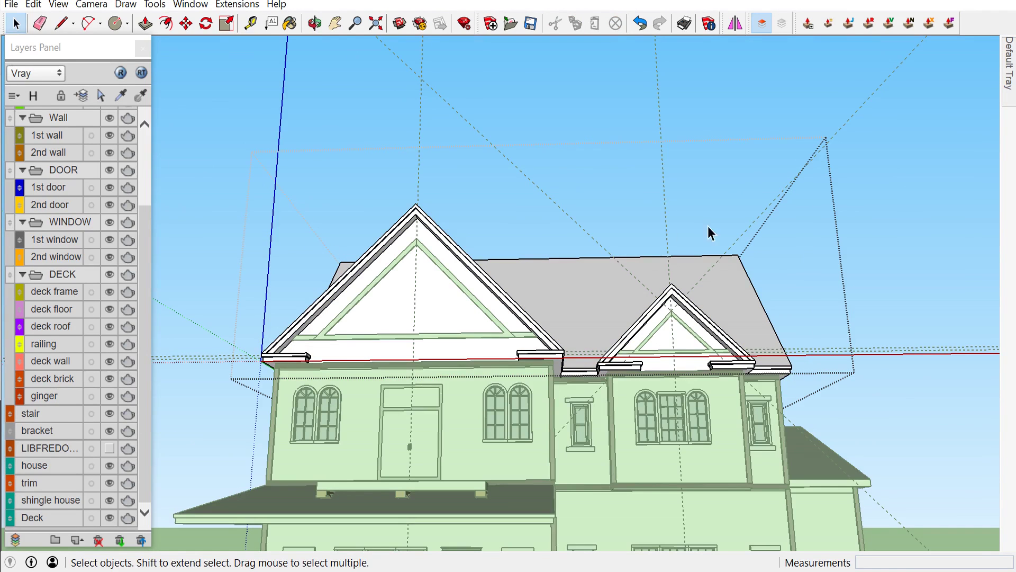
Position the window2 arched window on the main gable face
scroll(831, 371, "down", 5)
scroll(831, 370, "down", 5)
scroll(831, 376, "down", 3)
left_click(828, 346)
scroll(408, 280, "up", 2)
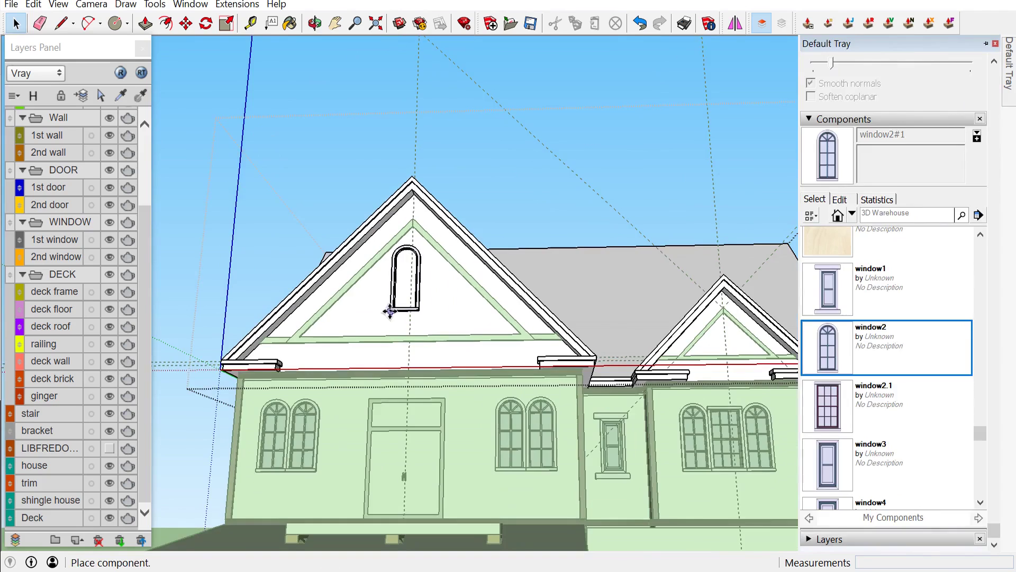
middle_click_drag(407, 281, 410, 369)
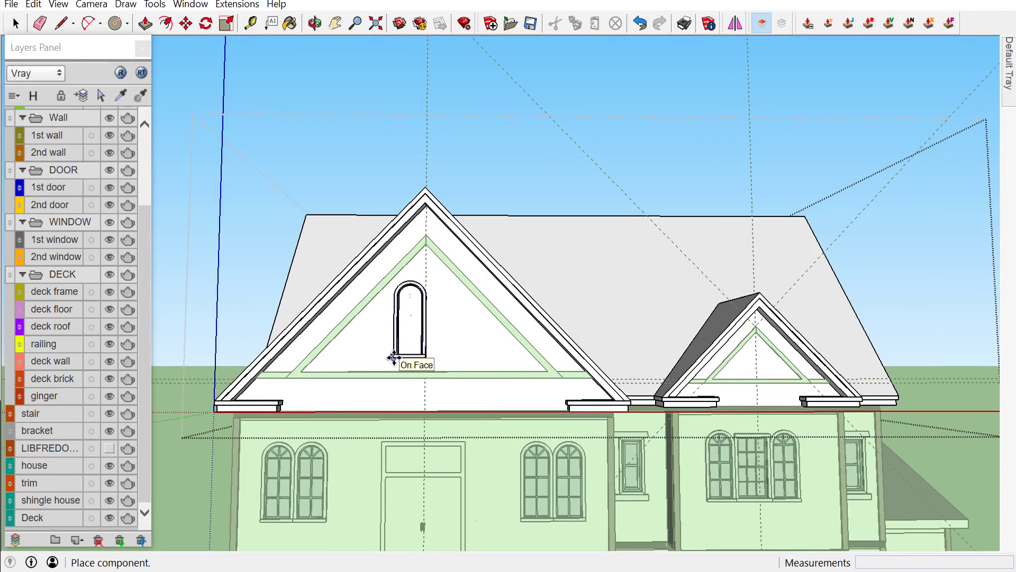
left_click(391, 357)
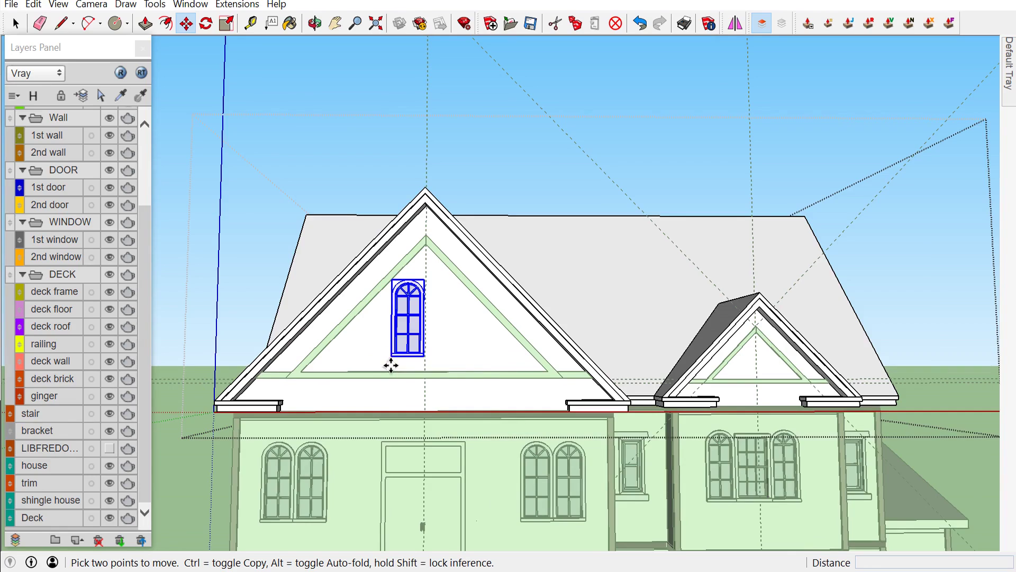
type("15")
left_click(390, 365)
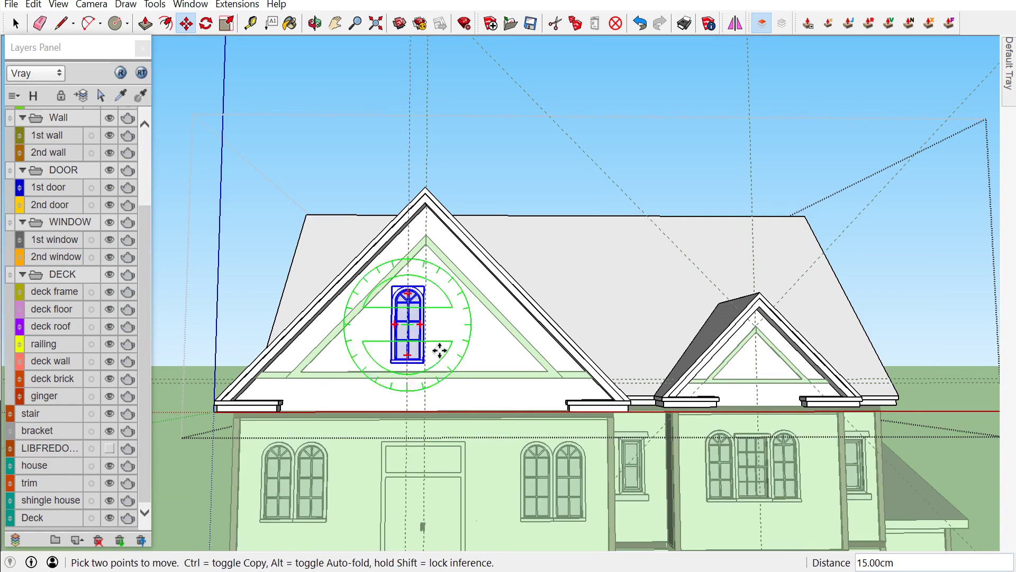
key("space")
Select the gable window, inspect it from another angle, then undo the change
scroll(433, 300, "up", 2)
scroll(433, 300, "up", 2)
scroll(405, 322, "up", 2)
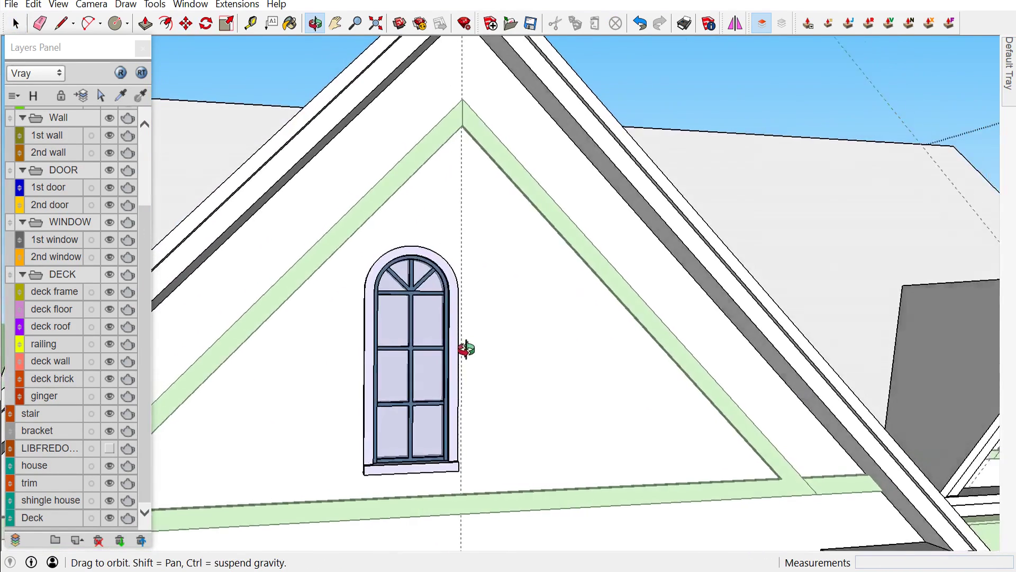
middle_click_drag(461, 347, 397, 352, "shift")
scroll(430, 320, "down", 5)
scroll(436, 313, "down", 1)
right_click(435, 314)
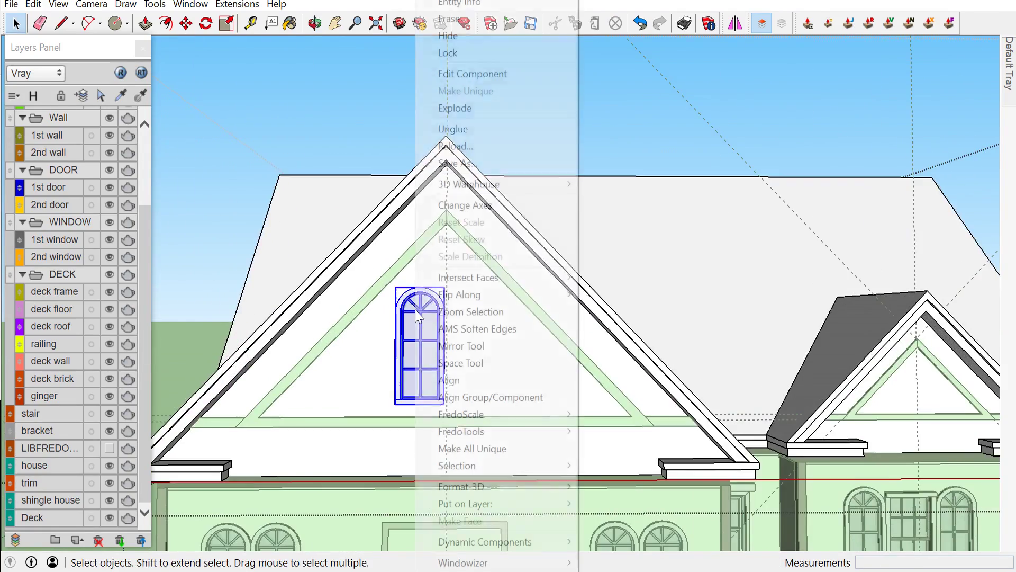
left_click(461, 117)
scroll(441, 335, "up", 4)
middle_click_drag(440, 336, 510, 343)
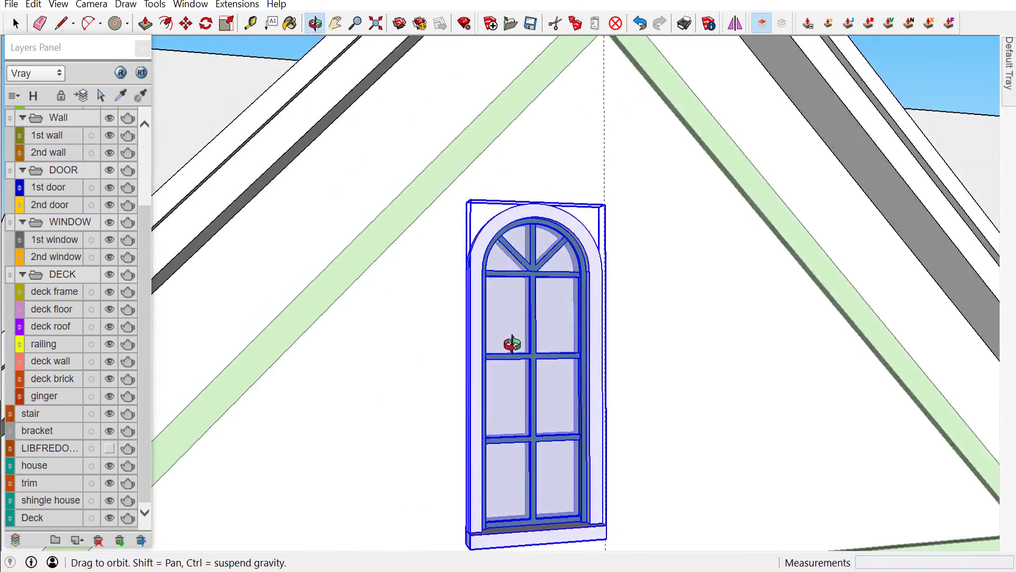
scroll(379, 284, "down", 3)
scroll(379, 284, "down", 3)
left_click(642, 109)
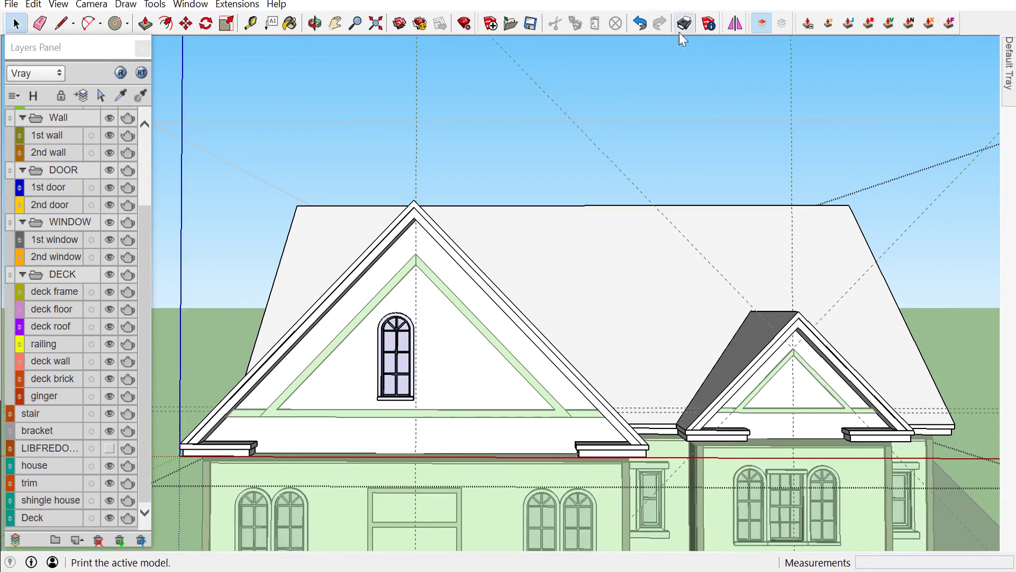
key("ctrl+z")
Clear the house selection, view the window at an angle, and undo then redo the last step
scroll(467, 372, "down", 3)
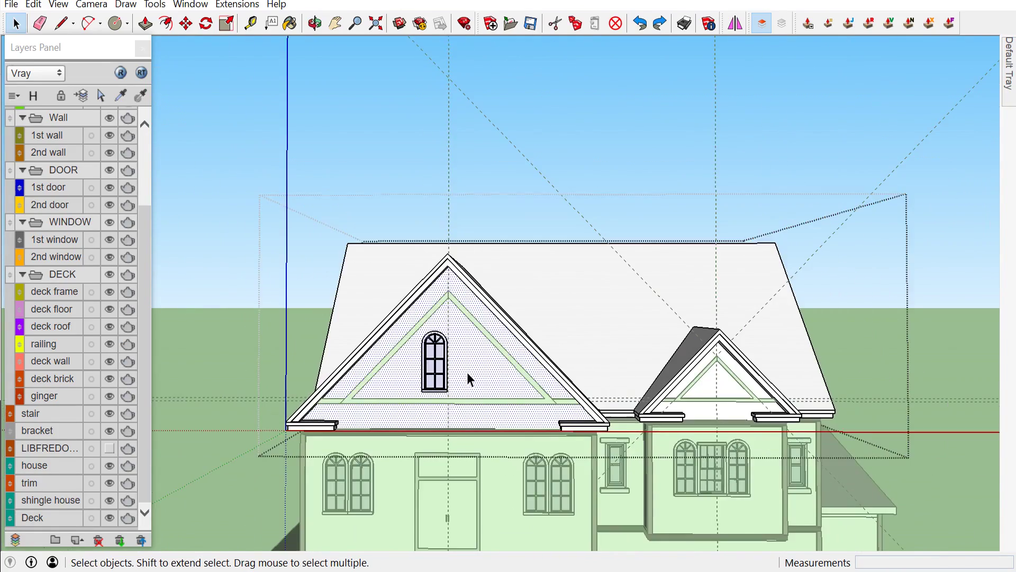
left_click(214, 170)
scroll(546, 387, "up", 5)
mouse_move(546, 387)
middle_mouse_down()
mouse_move(527, 339)
mouse_move(640, 356)
mouse_move(540, 374)
middle_mouse_up()
scroll(528, 339, "down", 3)
scroll(524, 367, "up", 5)
left_click(650, 26)
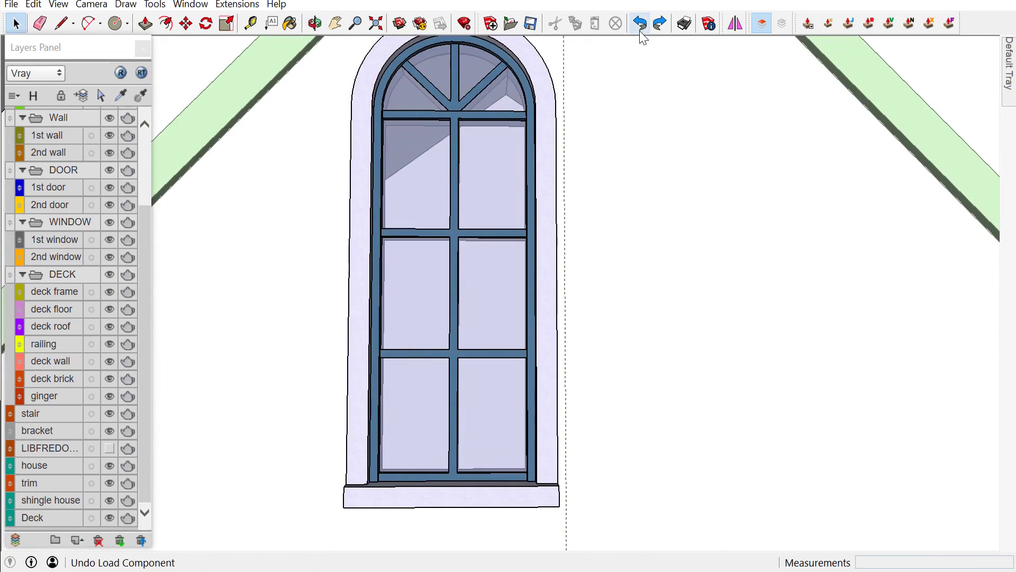
left_click(670, 25)
scroll(551, 245, "down", 3)
mouse_move(551, 246)
middle_mouse_down()
mouse_move(388, 394)
mouse_move(487, 313)
middle_mouse_up()
scroll(443, 402, "up", 4)
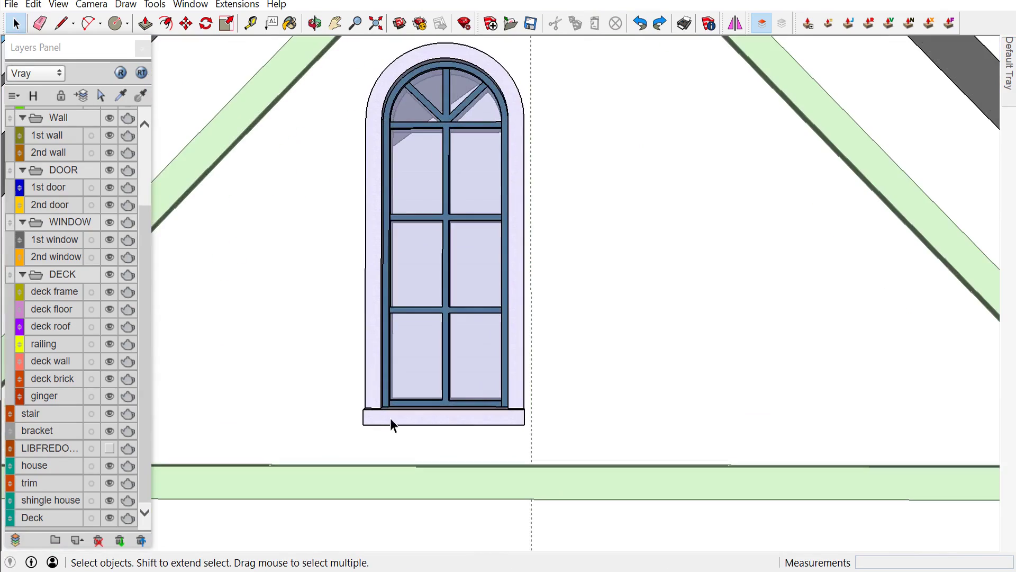
Copy the arched window 77.40 cm beside the original to form a matched pair
key("m")
scroll(365, 417, "up", 3)
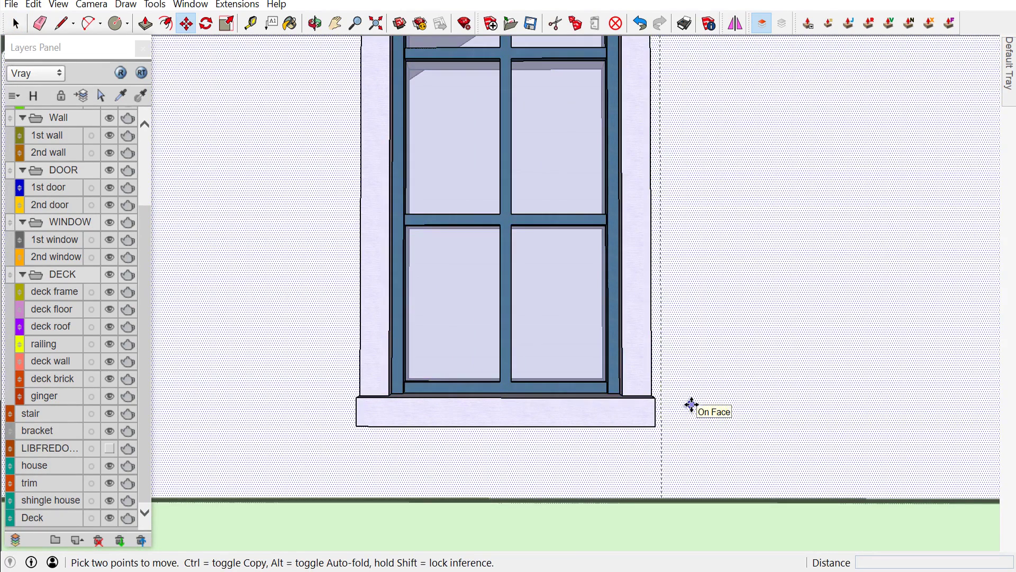
key("space")
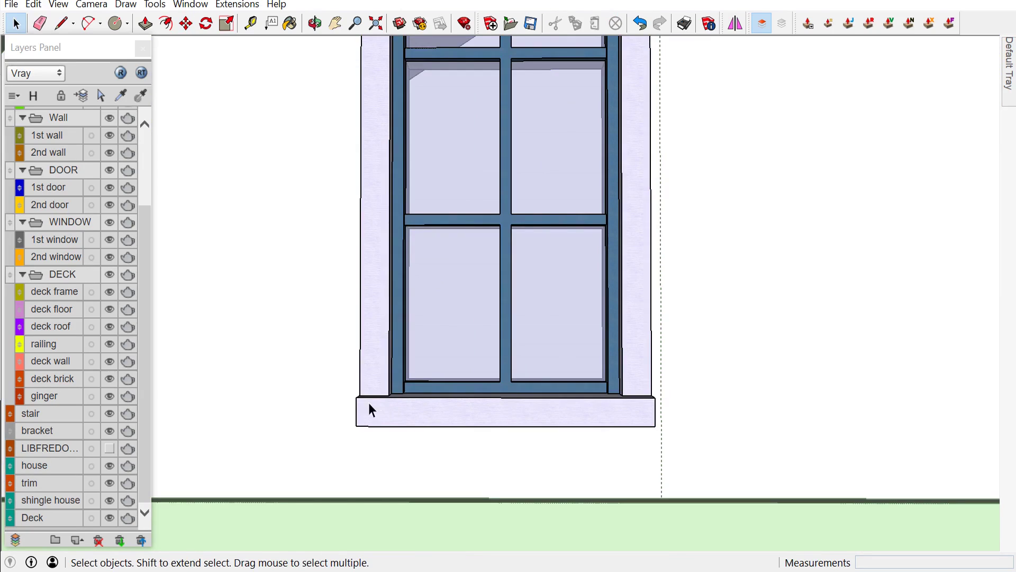
key("m")
key("ctrl")
left_click(358, 397)
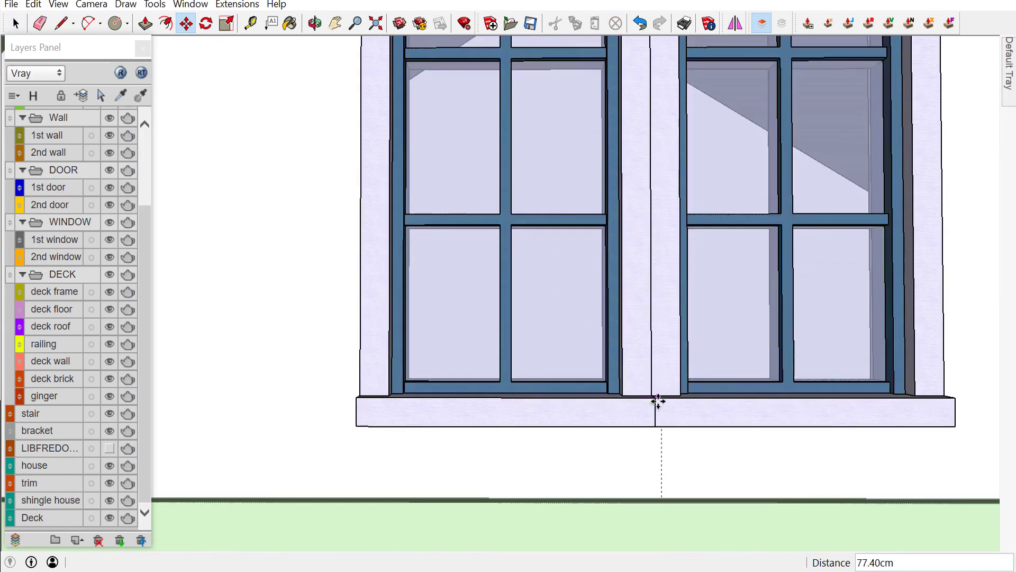
left_click(658, 402)
key("space")
scroll(651, 398, "down", 3)
scroll(638, 392, "down", 3)
scroll(529, 365, "down", 3)
scroll(623, 304, "down", 2)
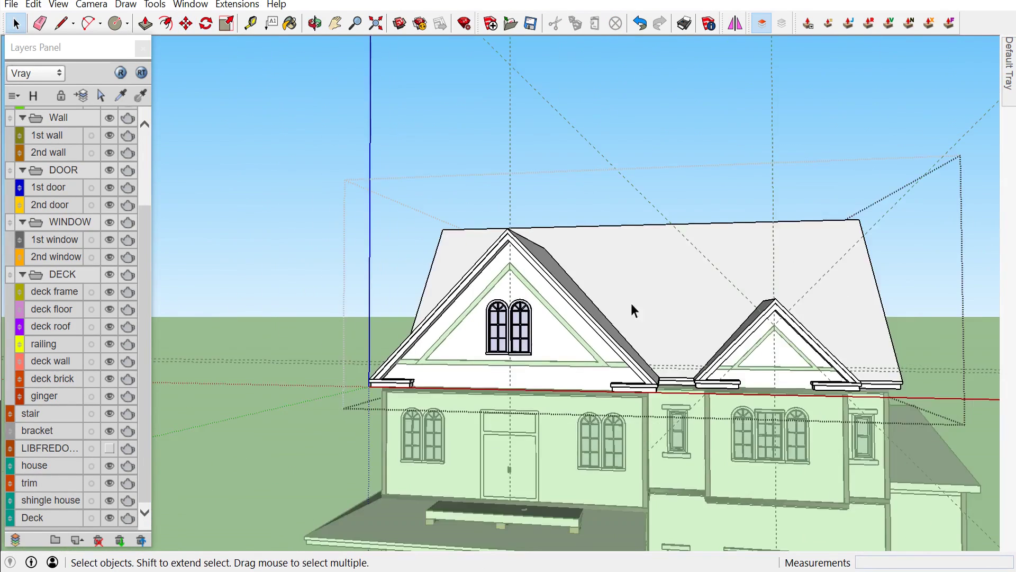
scroll(624, 306, "up", 2)
left_click(1010, 92)
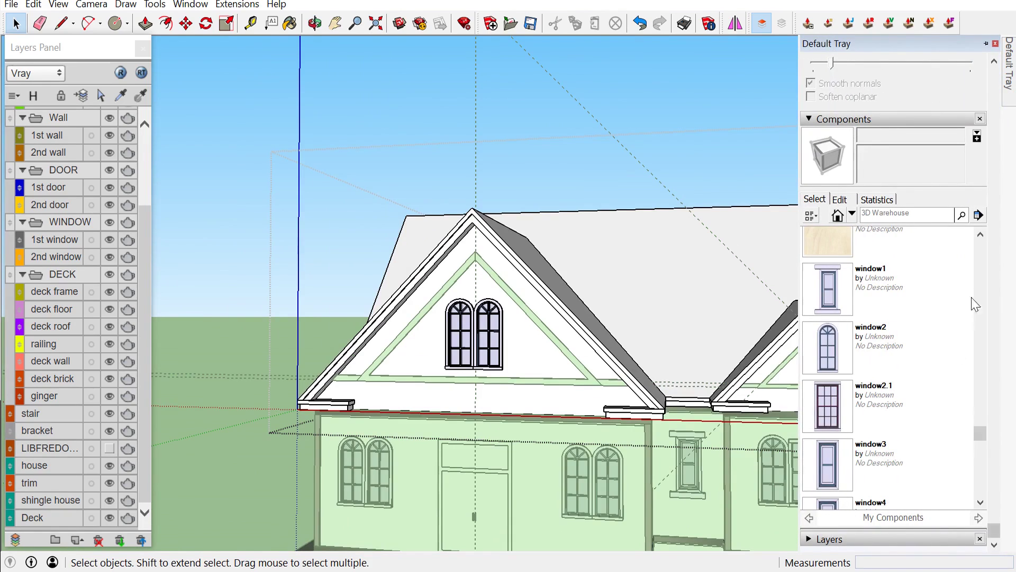
Insert a window4 small window beside the arched pair, snapped to the sill corner
scroll(985, 274, "down", 1)
left_click(835, 473)
scroll(499, 341, "up", 3)
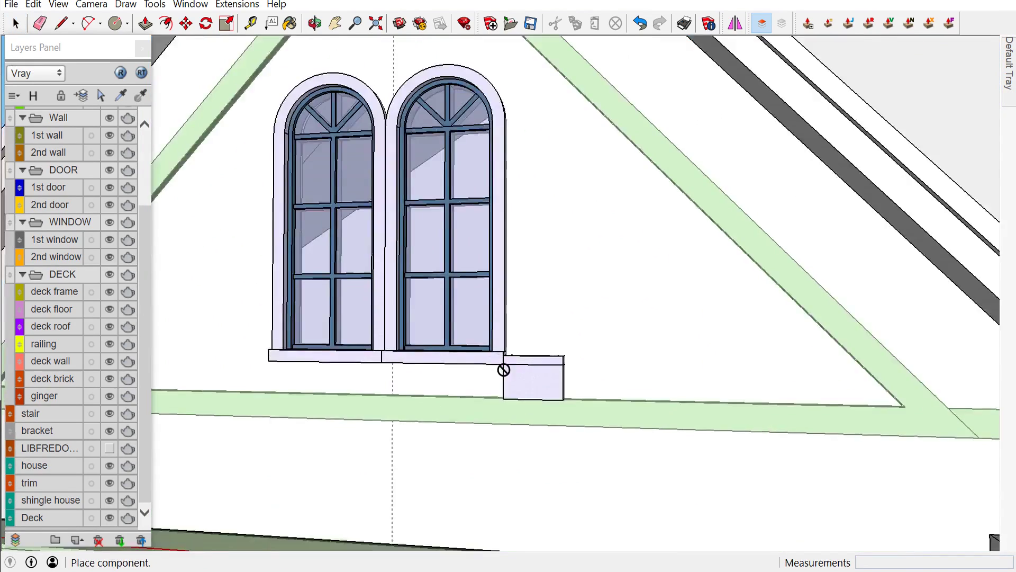
scroll(504, 367, "up", 2)
scroll(554, 288, "up", 2)
scroll(553, 264, "up", 2)
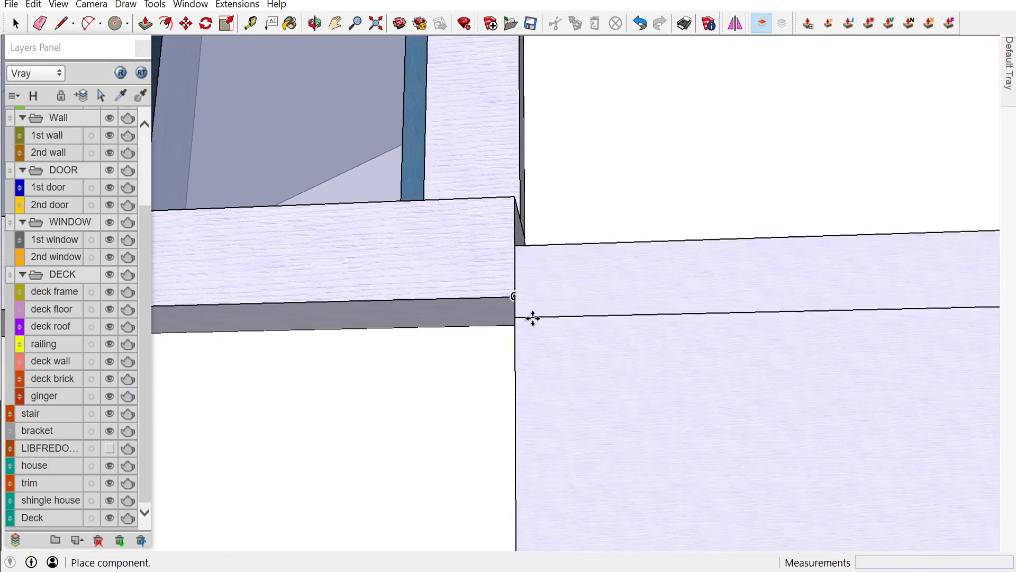
scroll(534, 323, "down", 1)
scroll(567, 303, "down", 2)
left_click(580, 288)
scroll(581, 293, "up", 2)
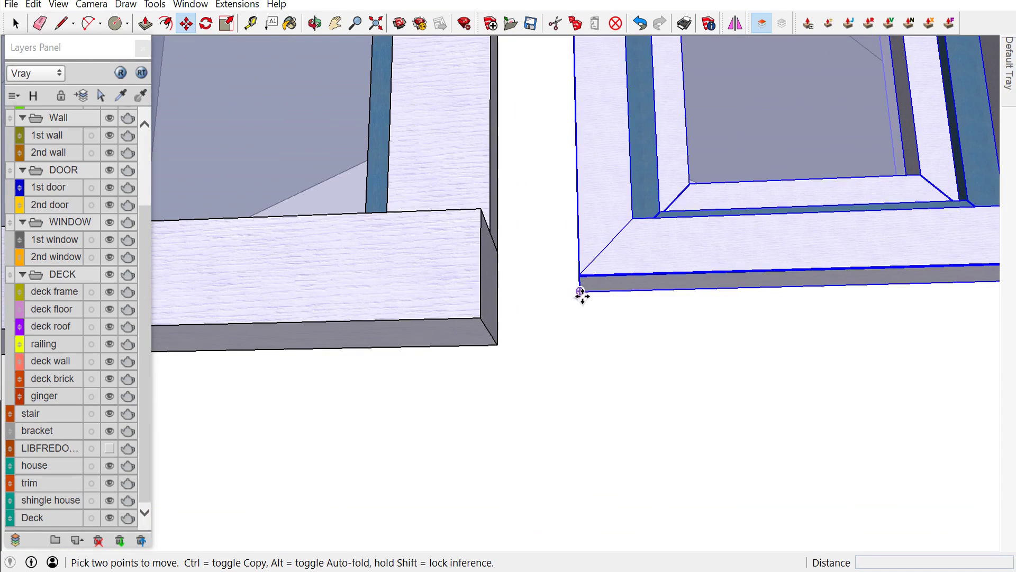
scroll(529, 328, "up", 2)
left_click(495, 345)
Copy the small window to the left side of the arched pair
scroll(669, 327, "down", 2)
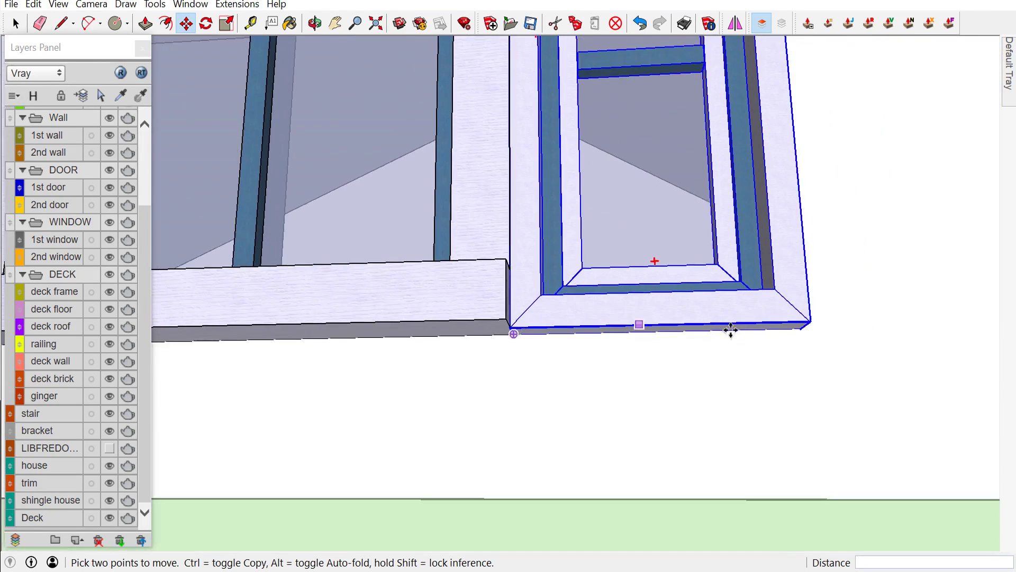
scroll(821, 331, "up", 2)
left_click(821, 330)
key("ctrl")
scroll(602, 379, "down", 2)
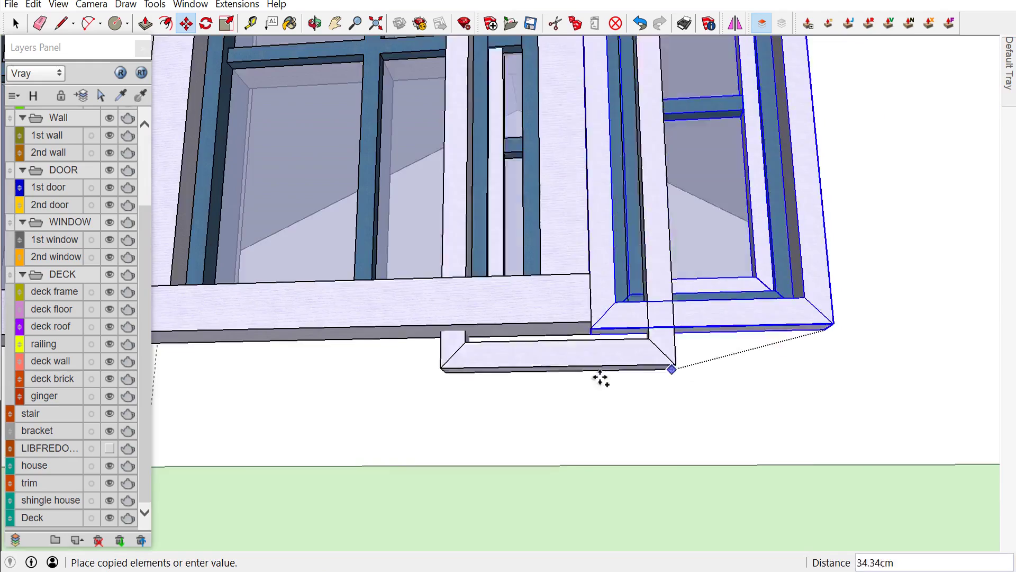
scroll(590, 313, "down", 2)
scroll(360, 326, "up", 3)
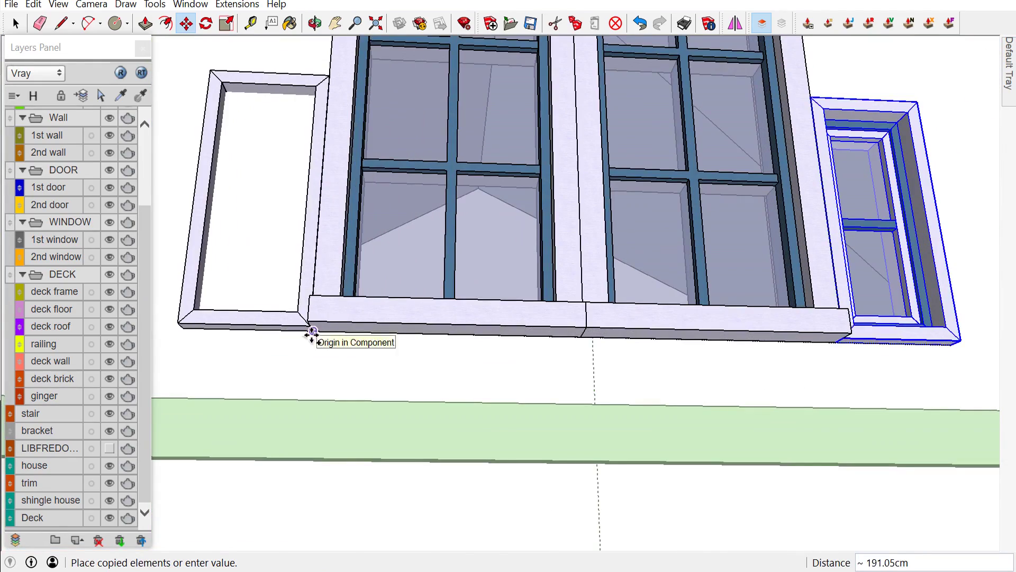
left_click(313, 331)
scroll(306, 329, "up", 1)
scroll(363, 318, "down", 2)
scroll(373, 326, "down", 3)
key("space")
Turn the view toward the smaller right-hand gable and bring up the window components
scroll(373, 323, "down", 3)
middle_click_drag(586, 130, 549, 212)
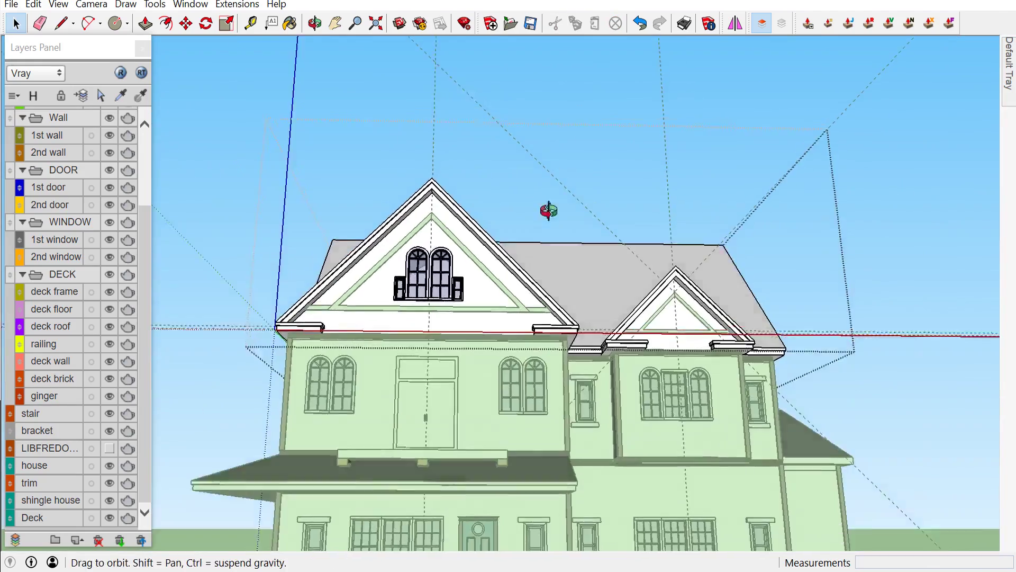
scroll(738, 323, "up", 5)
left_click(1007, 79)
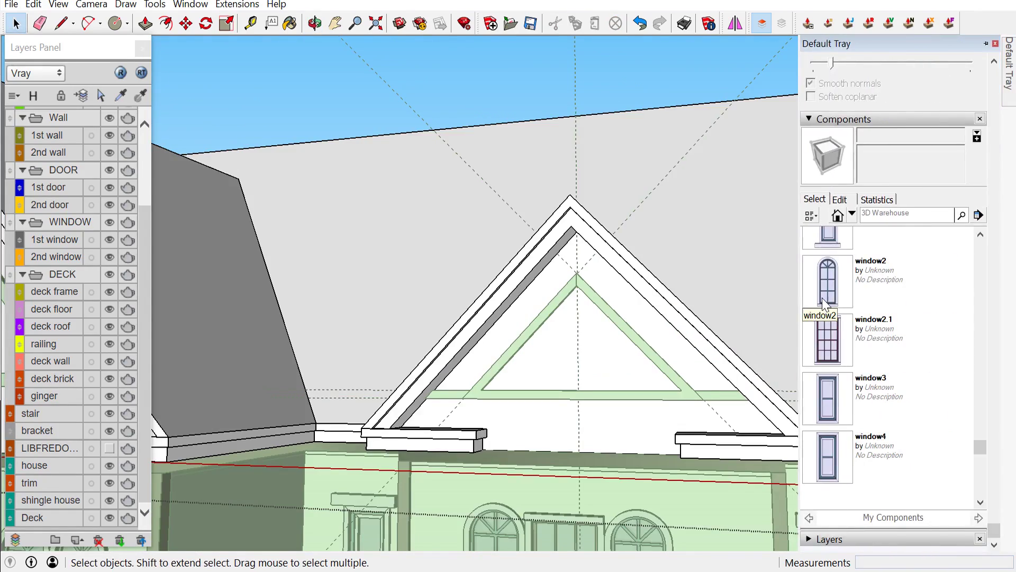
Insert window2 on the right gable and scale it down to 0.40
left_click(825, 304)
scroll(614, 334, "up", 3)
left_click(629, 341)
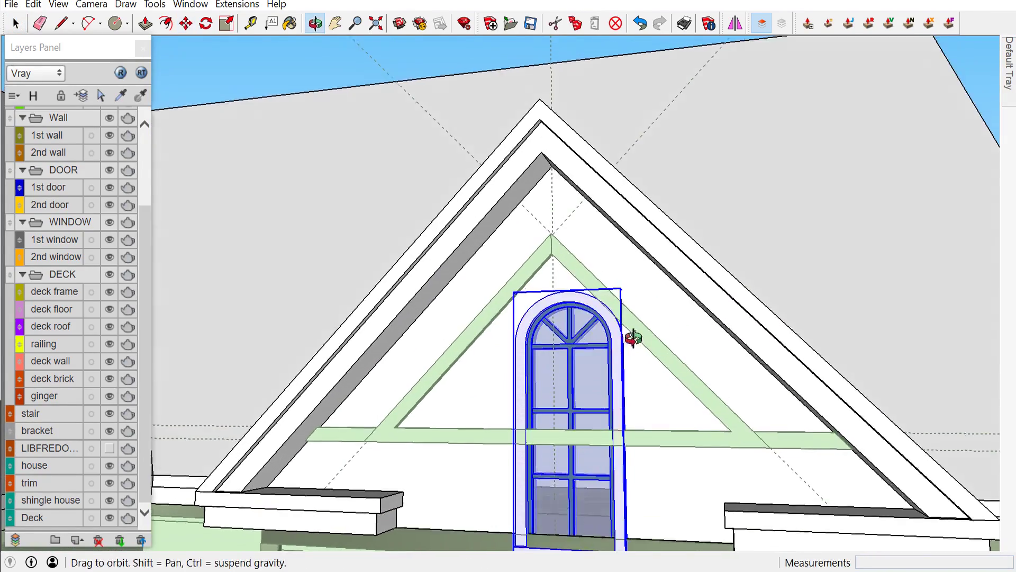
key("m")
scroll(629, 342, "down", 2)
scroll(676, 318, "up", 4)
middle_click_drag(594, 453, 503, 482)
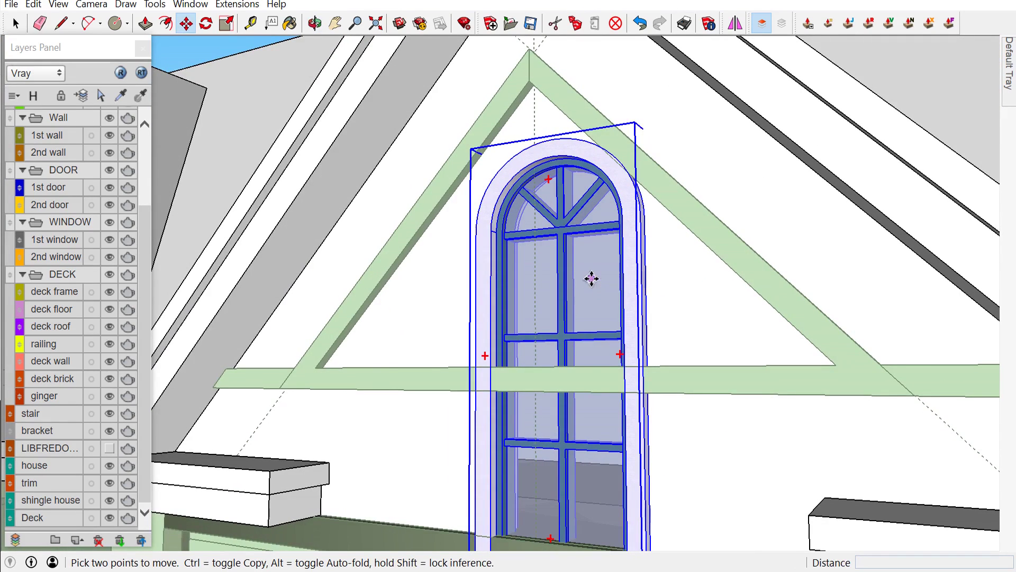
key("s")
left_click_drag(635, 122, 541, 399)
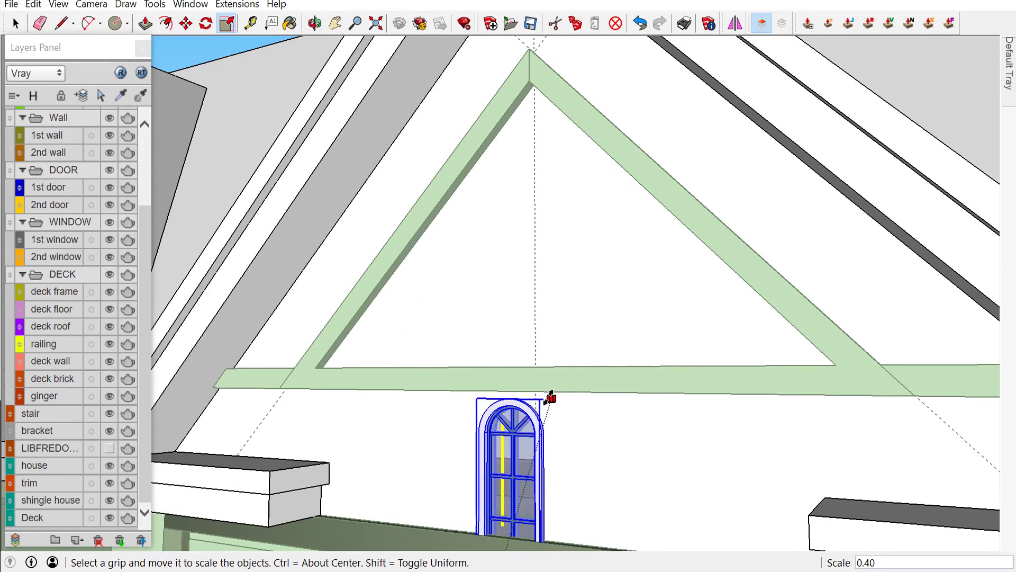
Move the shrunken arched window up into the gable, abandoning a trial rotation
key("m")
left_click(500, 197)
mouse_move(501, 197)
middle_mouse_down()
mouse_move(732, 341)
mouse_move(522, 261)
middle_mouse_up()
scroll(522, 261, "up", 3)
key("q")
left_click(421, 225)
left_click(475, 225)
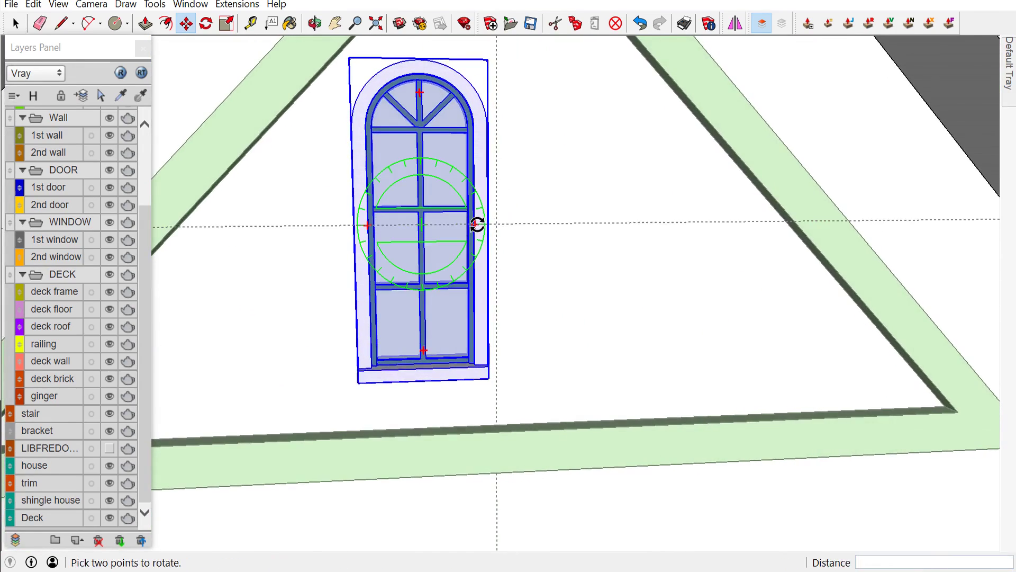
key("m")
Align the small arched window's edge with the gable's centre axis
left_click(481, 254)
scroll(495, 325, "down", 3)
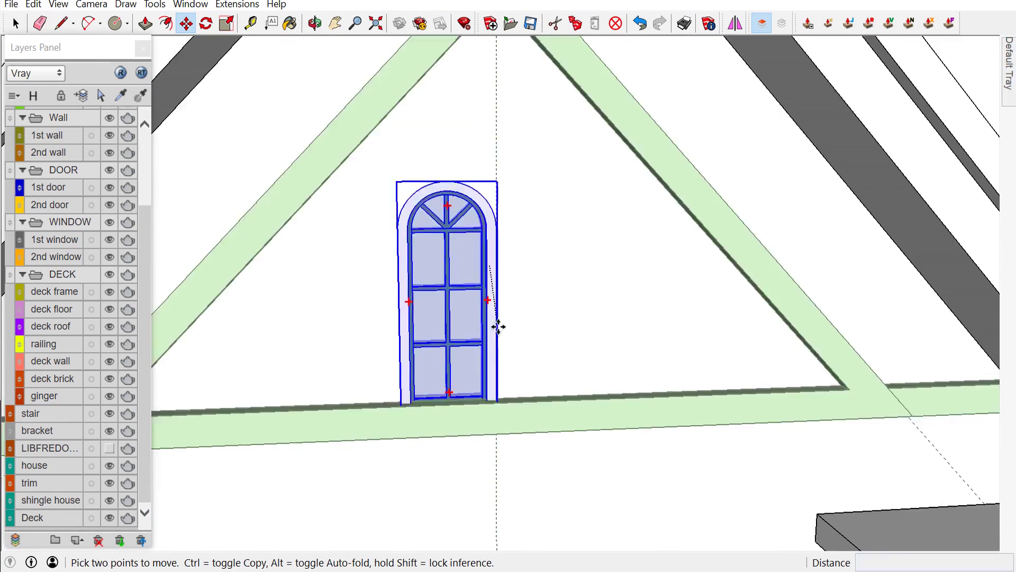
scroll(500, 413, "down", 2)
scroll(482, 288, "down", 2)
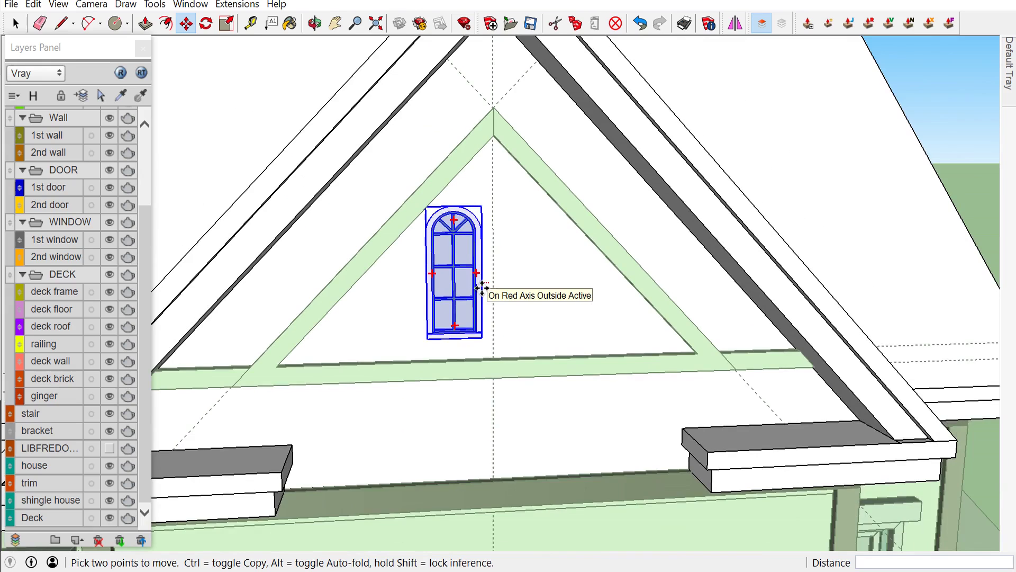
scroll(484, 286, "up", 2)
middle_click_drag(483, 286, 481, 354)
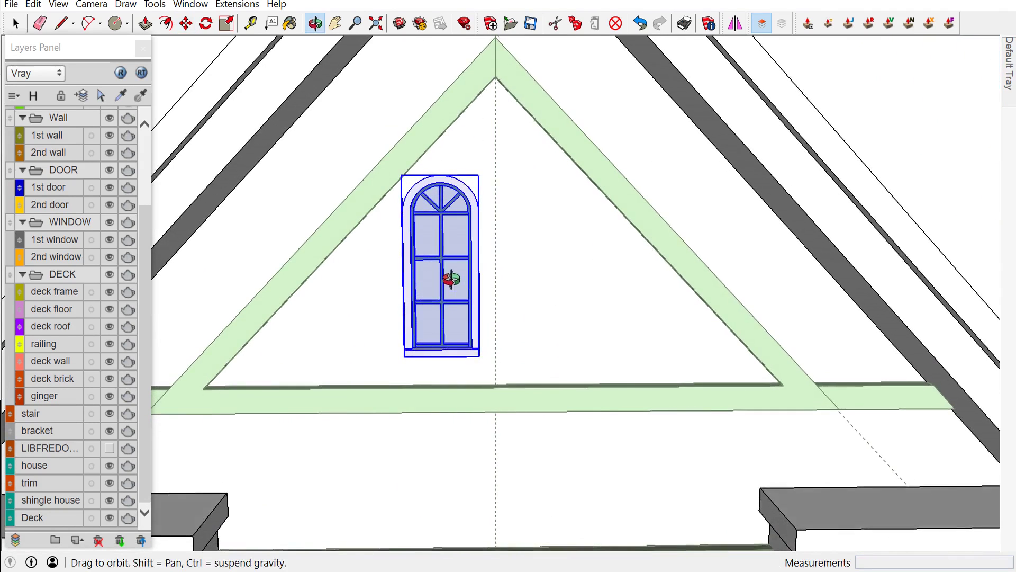
left_click(483, 359)
left_click(495, 369)
Copy the small arched window beside the original to make a pair
scroll(448, 368, "up", 2)
scroll(404, 368, "up", 1)
scroll(403, 368, "up", 1)
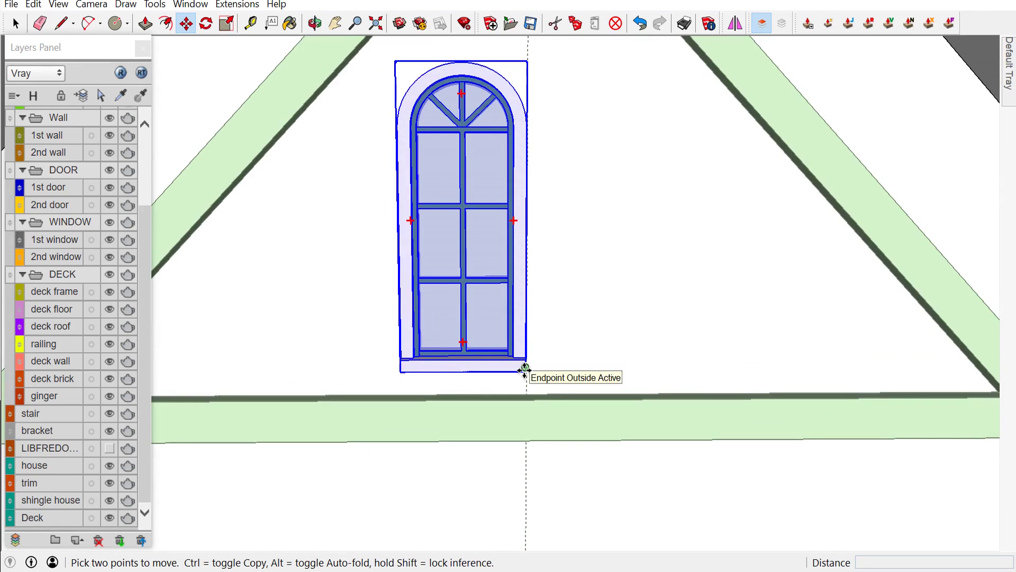
left_click(402, 368)
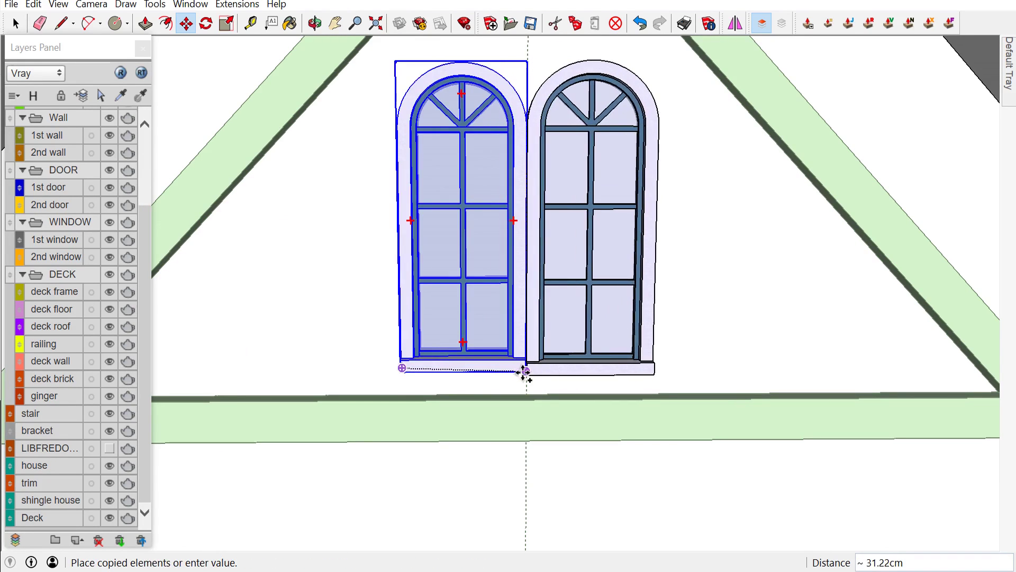
left_click(527, 370)
key("space")
scroll(550, 354, "down", 5)
scroll(582, 312, "down", 3)
scroll(930, 100, "down", 3)
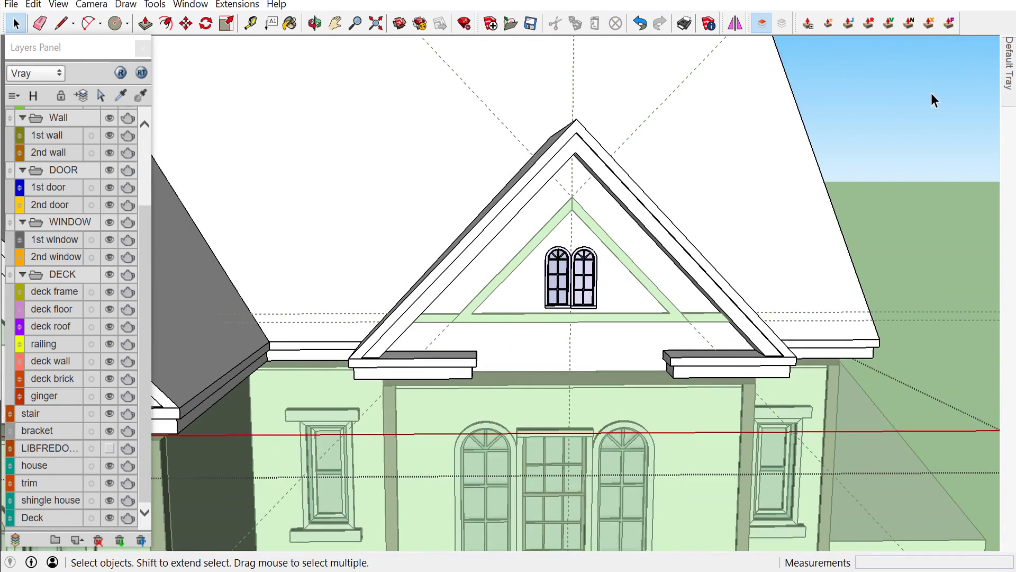
Hide and erase the gable face, then unhide all hidden gable geometry via Edit
scroll(512, 204, "up", 5)
right_click(513, 204)
left_click(541, 129)
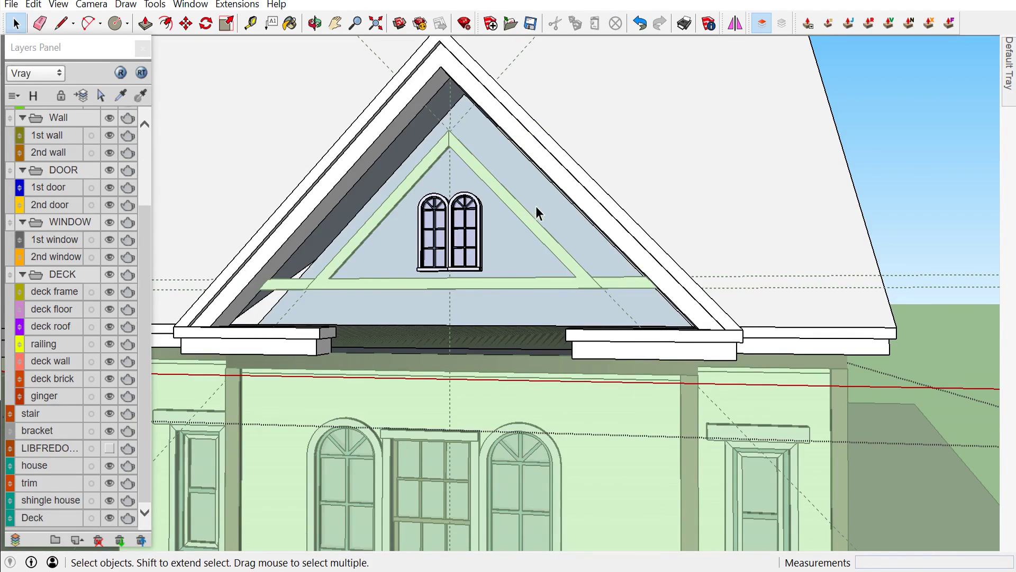
right_click(536, 209)
left_click(543, 111)
left_click(33, 4)
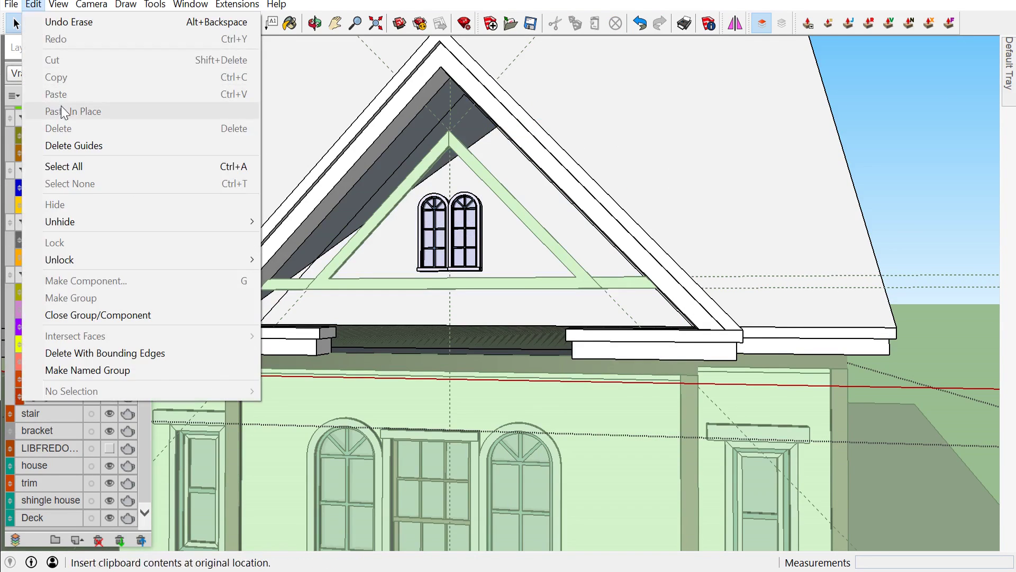
left_click(287, 256)
Zoom in on the gable's arched windows and select the right-hand window
scroll(600, 249, "up", 3)
scroll(461, 216, "up", 3)
mouse_move(655, 313)
middle_mouse_down()
mouse_move(358, 313)
mouse_move(459, 236)
mouse_move(635, 227)
mouse_move(758, 198)
mouse_move(760, 245)
middle_mouse_up()
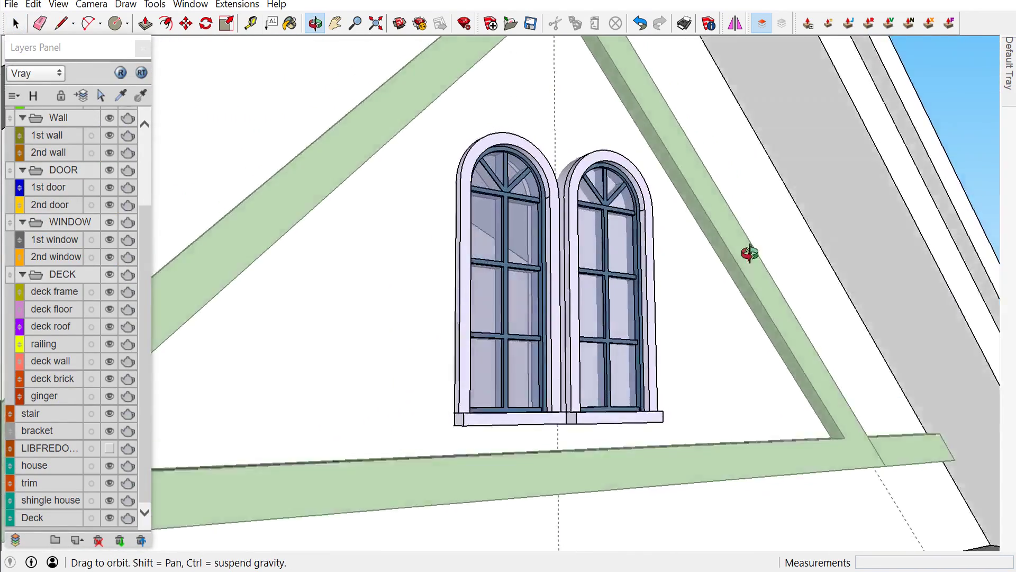
scroll(625, 279, "up", 3)
mouse_move(624, 279)
middle_mouse_down()
mouse_move(381, 258)
mouse_move(374, 188)
mouse_move(583, 159)
middle_mouse_up()
scroll(565, 256, "up", 3)
scroll(538, 195, "up", 2)
left_click(539, 194)
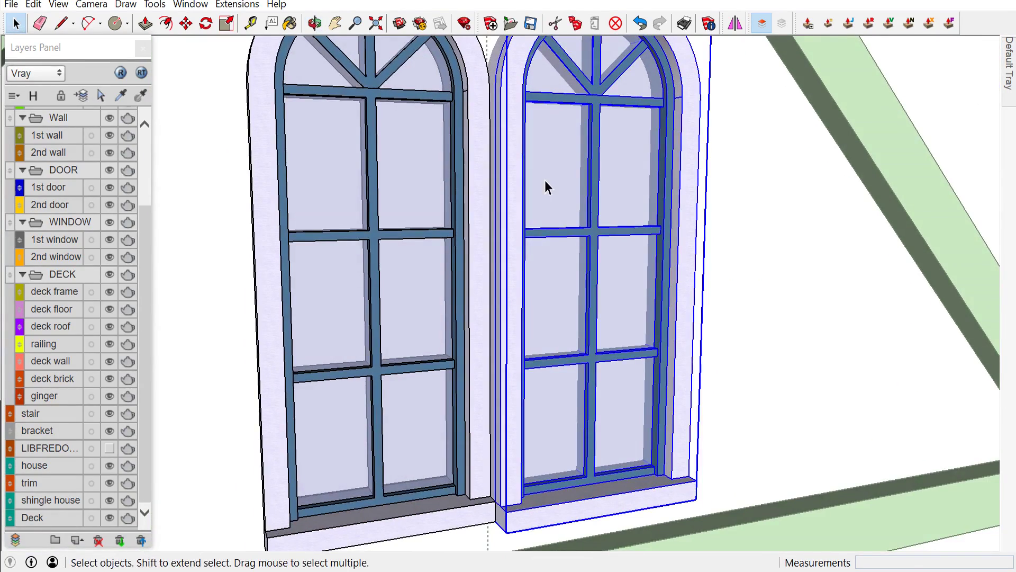
scroll(533, 510, "up", 3)
mouse_move(533, 510)
middle_mouse_down()
mouse_move(558, 540)
mouse_move(624, 539)
middle_mouse_up()
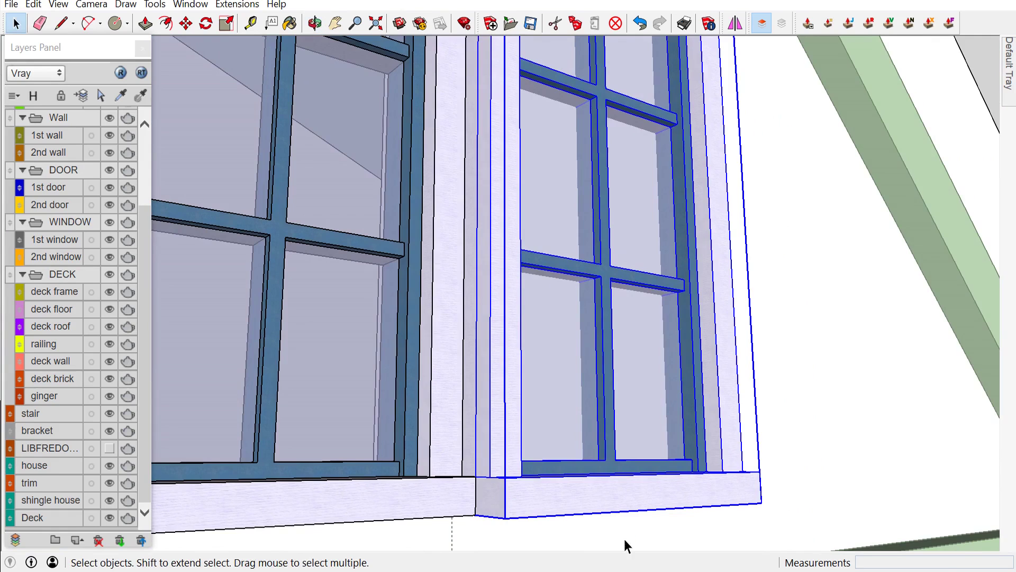
key("m")
left_click(509, 525)
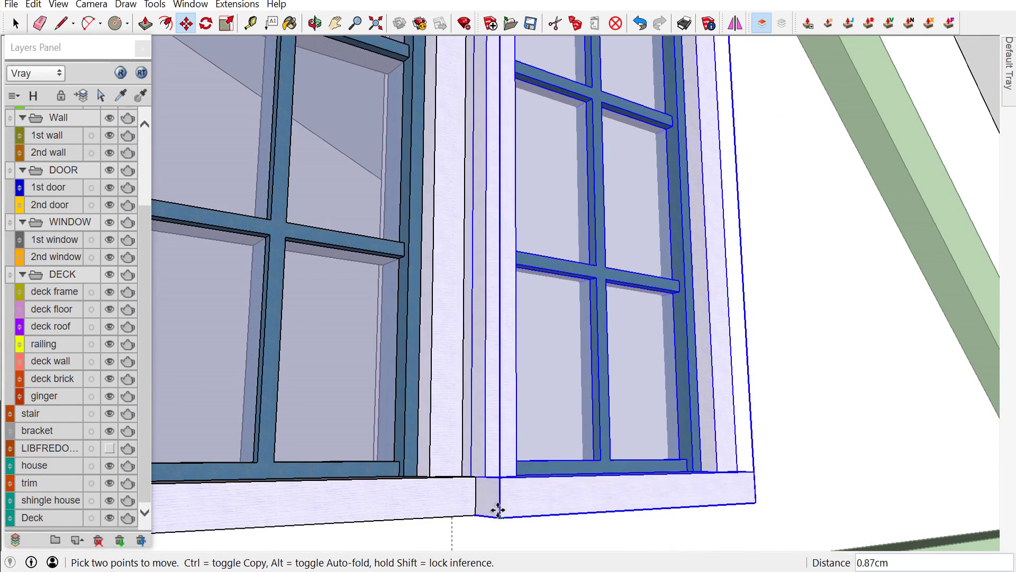
key("space")
Move the right arched window by its sill corner flush against the left one
right_click(536, 495)
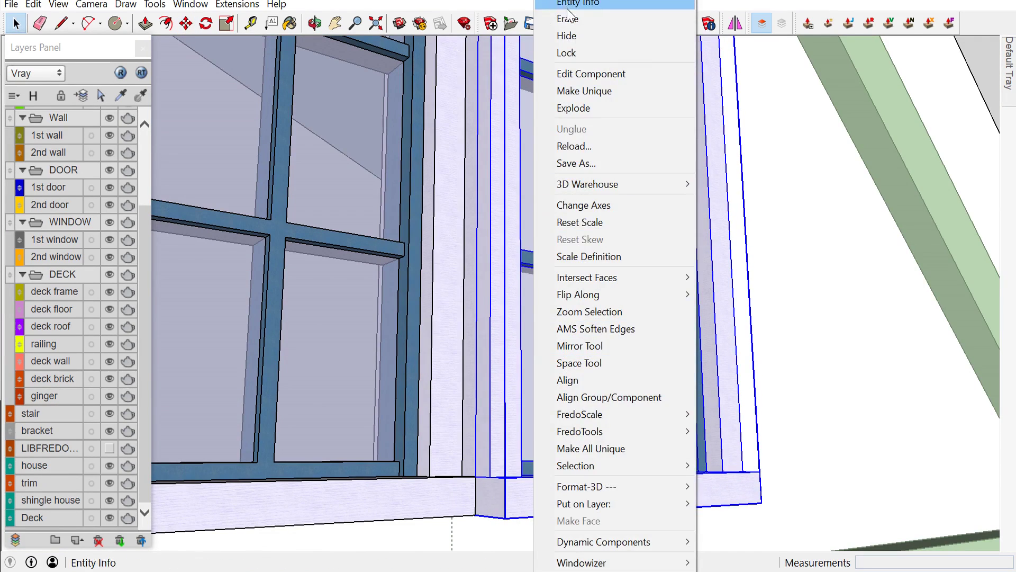
left_click(651, 161)
scroll(651, 161, "down", 3)
left_click(316, 360)
key("m")
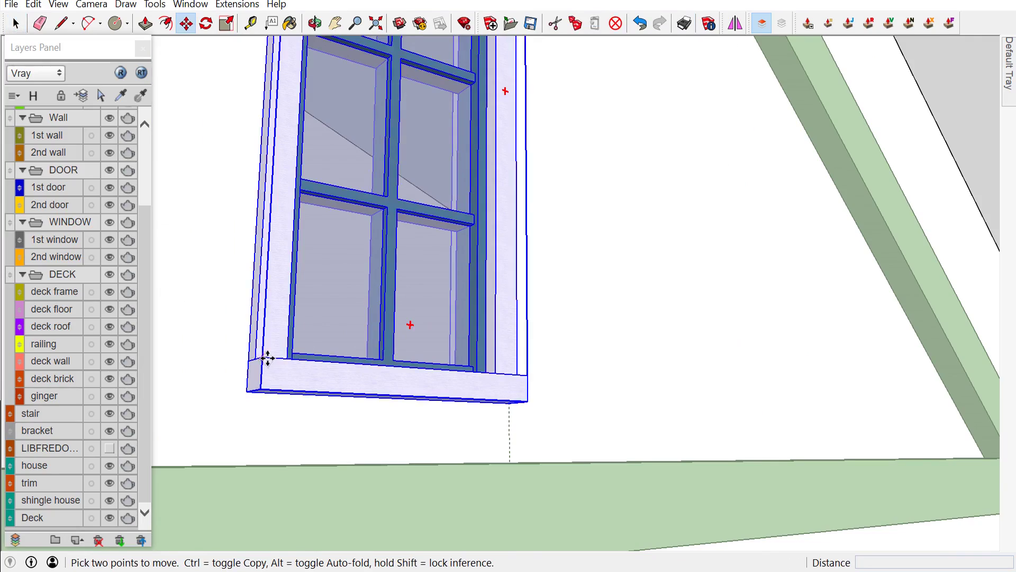
left_click(246, 391)
key("ctrl")
left_click(528, 376)
key("space")
scroll(528, 377, "down", 5)
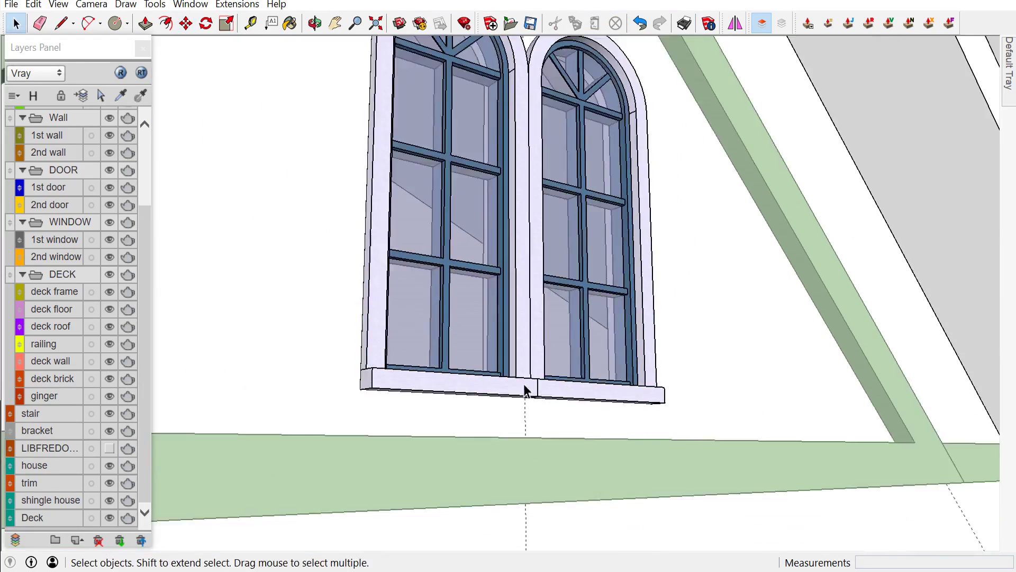
scroll(342, 430, "down", 3)
middle_click_drag(342, 430, 568, 395)
scroll(478, 372, "down", 2)
scroll(479, 373, "down", 3)
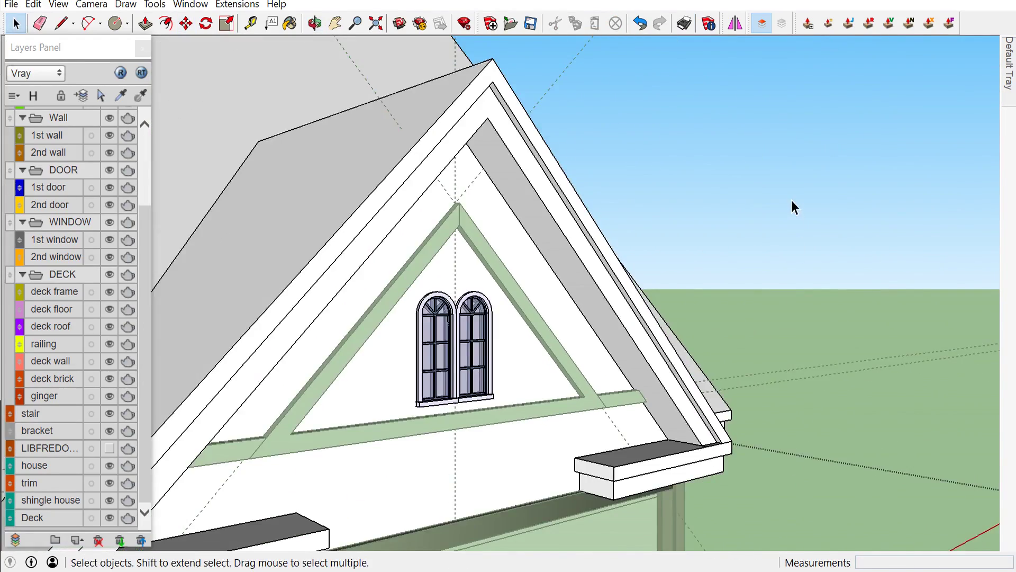
Place a window2.1 multi-pane window from Components into the empty gable triangle
middle_click_drag(792, 210, 652, 295)
scroll(593, 307, "down", 3)
mouse_move(593, 307)
middle_mouse_down()
mouse_move(123, 302)
mouse_move(576, 221)
middle_mouse_up()
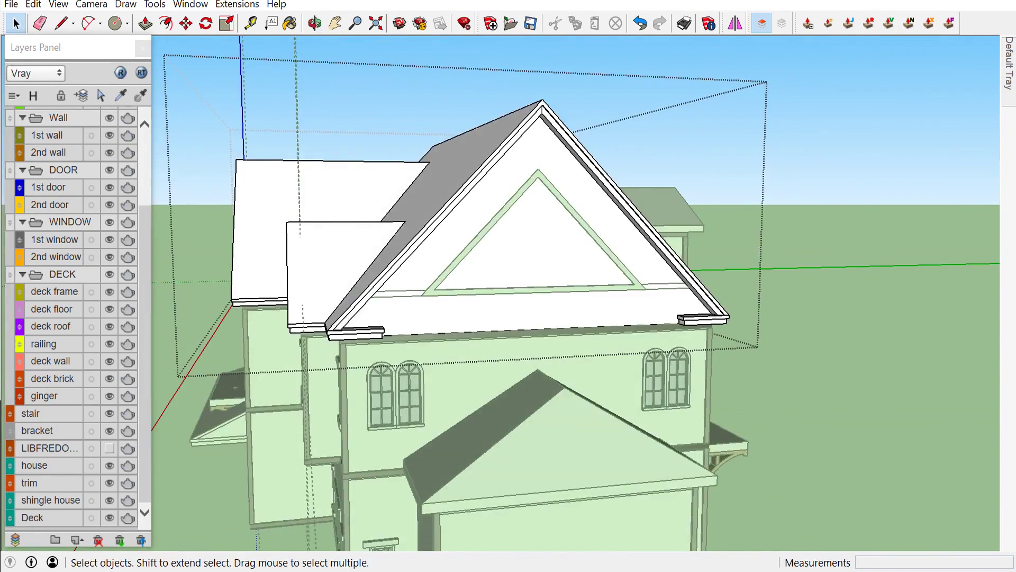
scroll(577, 221, "up", 3)
left_click(1009, 63)
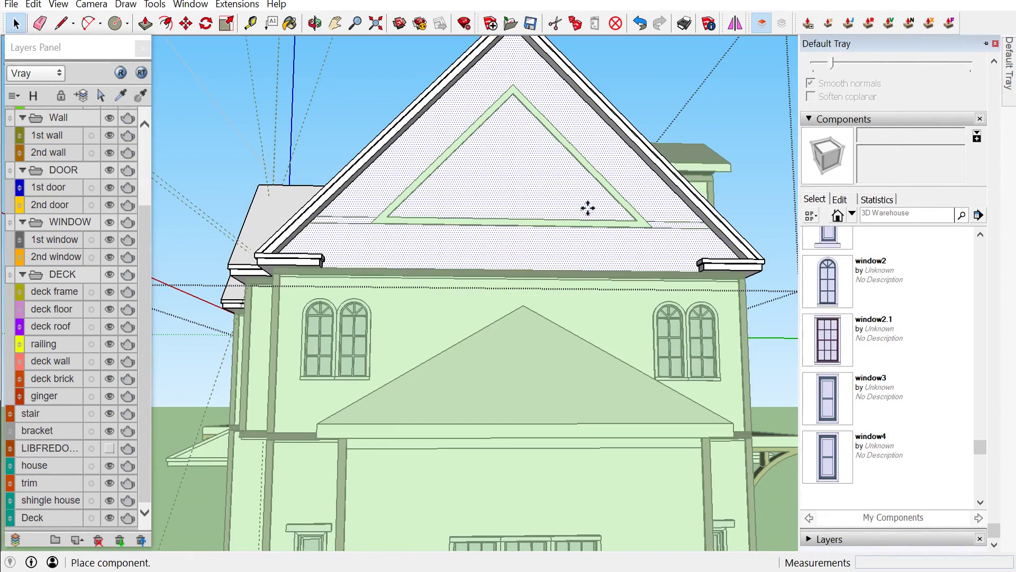
scroll(588, 208, "down", 3)
scroll(485, 274, "up", 4)
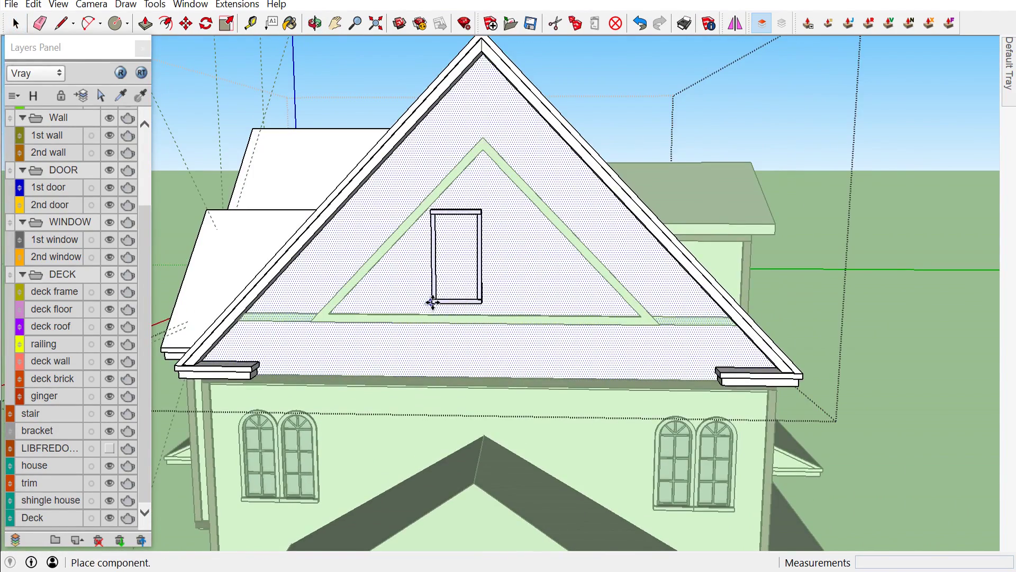
left_click(433, 301)
scroll(433, 302, "up", 2)
Copy the multi-pane window beside the original to form a pair
left_click(437, 301)
key("ctrl")
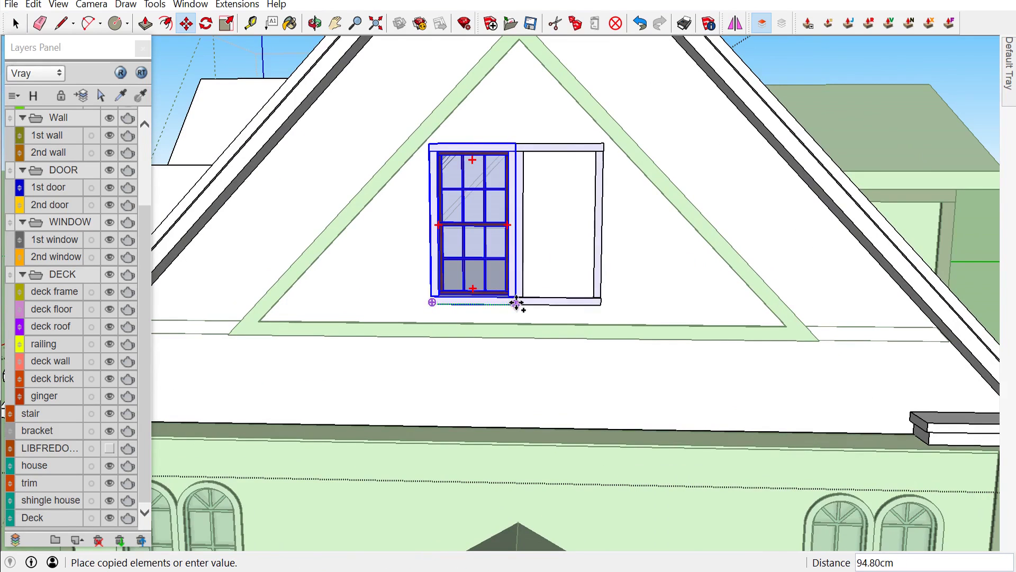
left_click(517, 303)
middle_click_drag(545, 272, 570, 216)
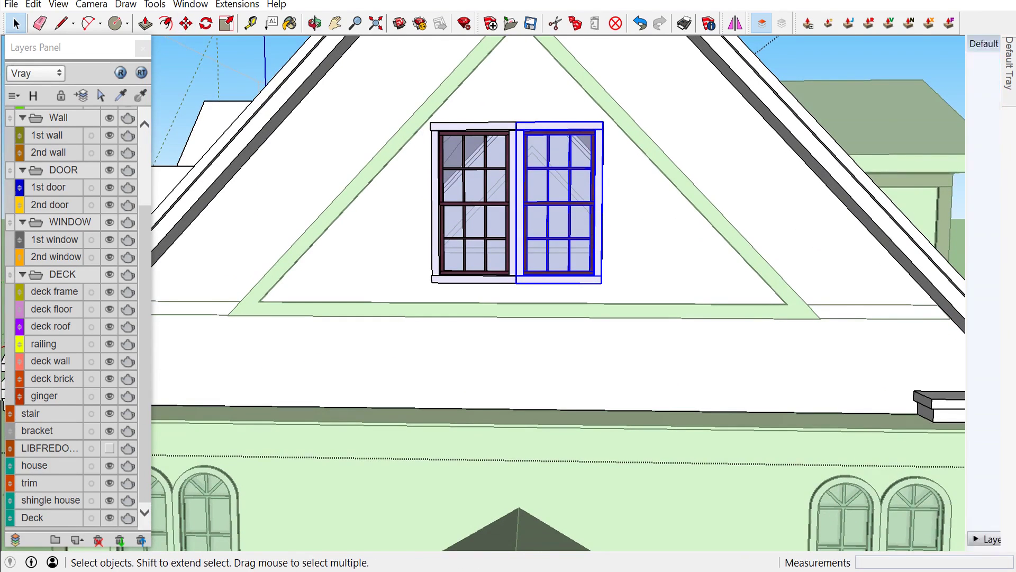
Place the small narrow window4 component beside the window pair
left_click(834, 466)
middle_click_drag(655, 284, 536, 104)
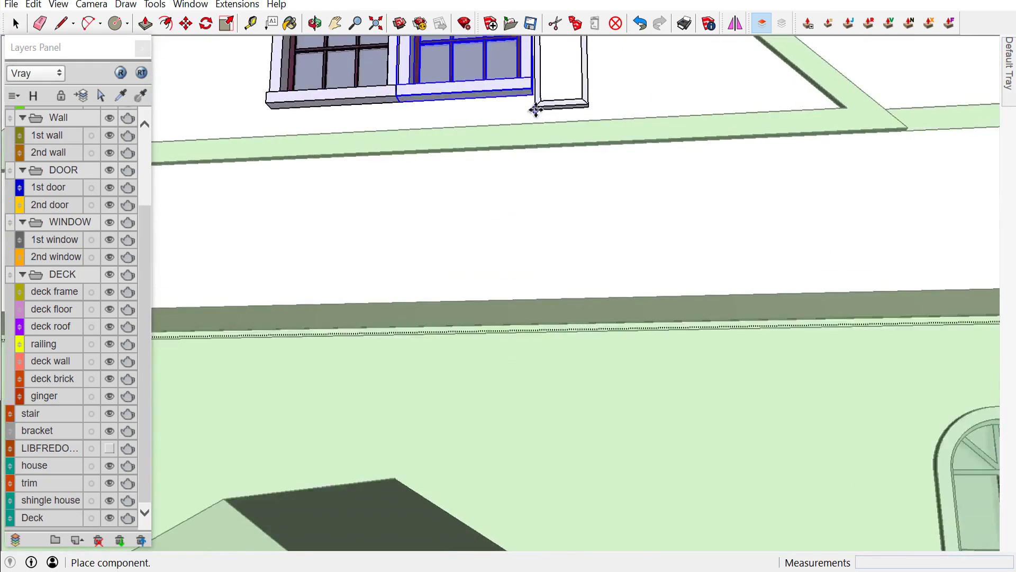
scroll(536, 98, "up", 3)
scroll(561, 90, "down", 1)
scroll(593, 87, "down", 2)
middle_click_drag(593, 87, 585, 108)
scroll(601, 267, "up", 4)
left_click(594, 289)
middle_click_drag(594, 289, 602, 254)
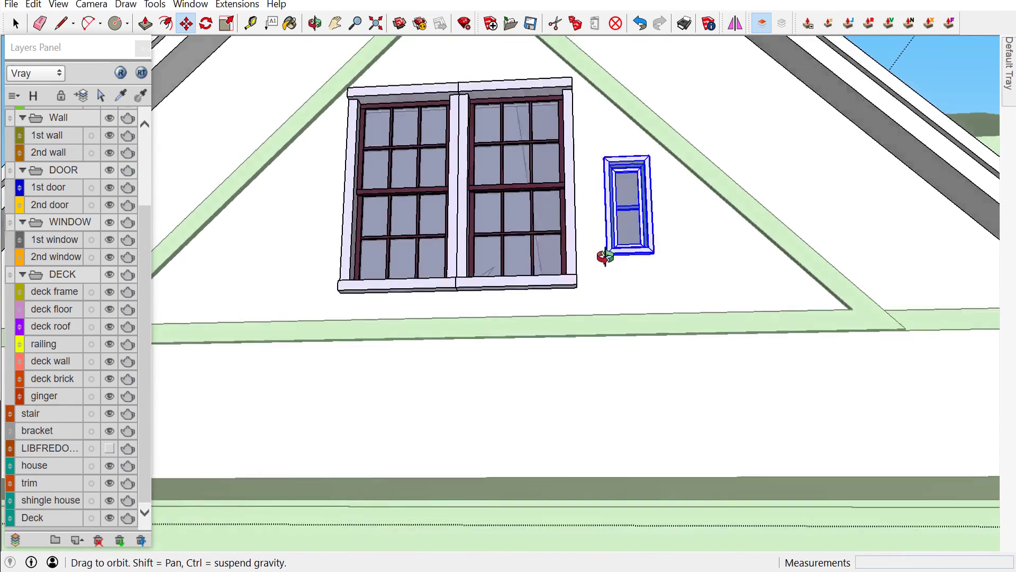
Move the small narrow window flush against the right side of the pair
scroll(614, 212, "up", 3)
scroll(618, 174, "up", 2)
left_click(617, 172)
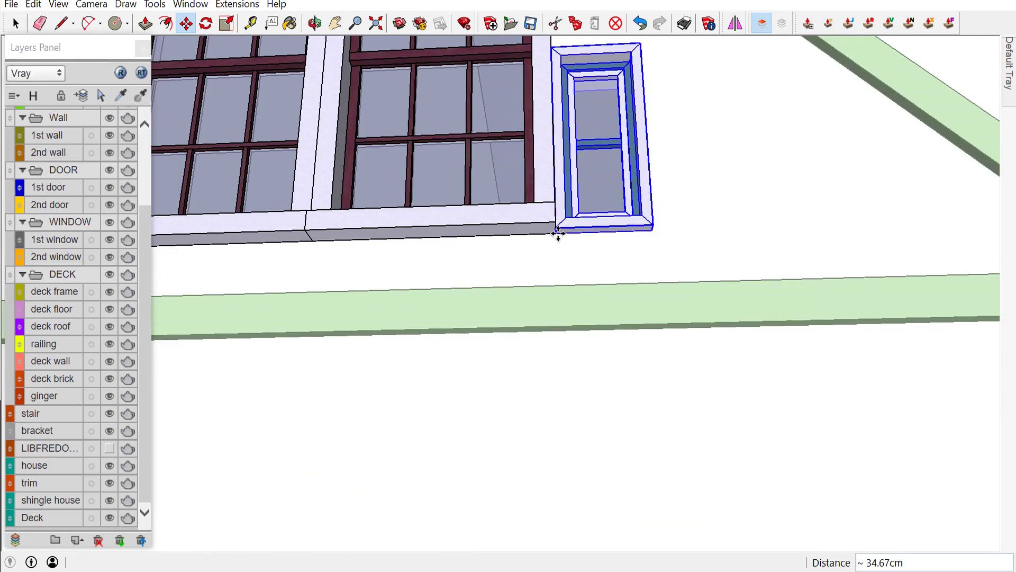
left_click(556, 229)
scroll(655, 243, "up", 2)
scroll(674, 223, "up", 1)
scroll(676, 226, "down", 1)
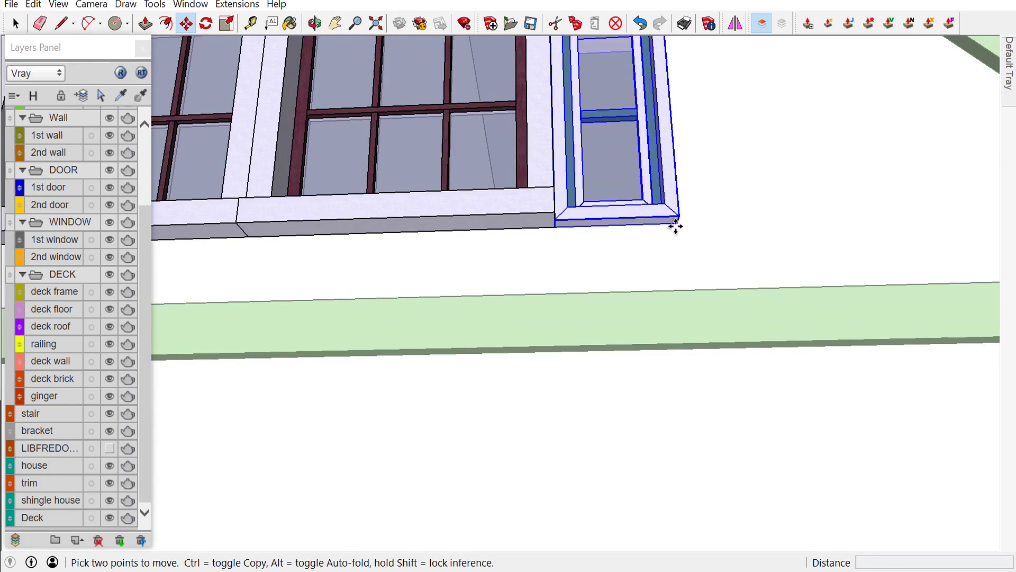
Copy the small narrow window to the left side of the pair
left_click(676, 227)
key("ctrl")
scroll(565, 229, "down", 1)
scroll(574, 229, "down", 3)
scroll(328, 228, "up", 2)
scroll(322, 244, "up", 2)
scroll(328, 246, "down", 2)
left_click(340, 254)
key("space")
scroll(346, 250, "down", 2)
middle_click_drag(347, 250, 439, 312)
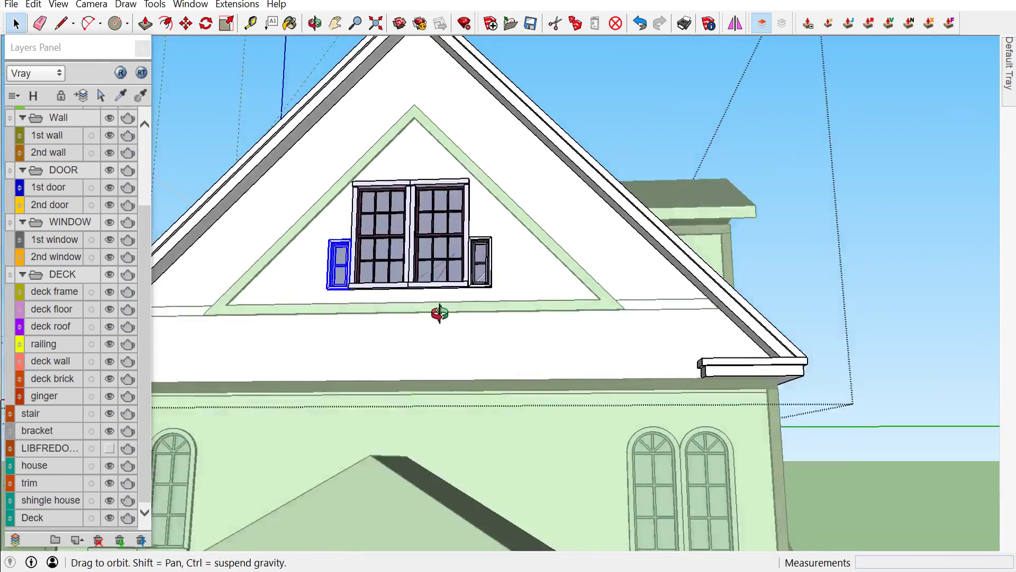
Select all the gable windows: the paired windows and both narrow windows
scroll(439, 313, "up", 1)
scroll(396, 274, "up", 2)
key("ctrl+t")
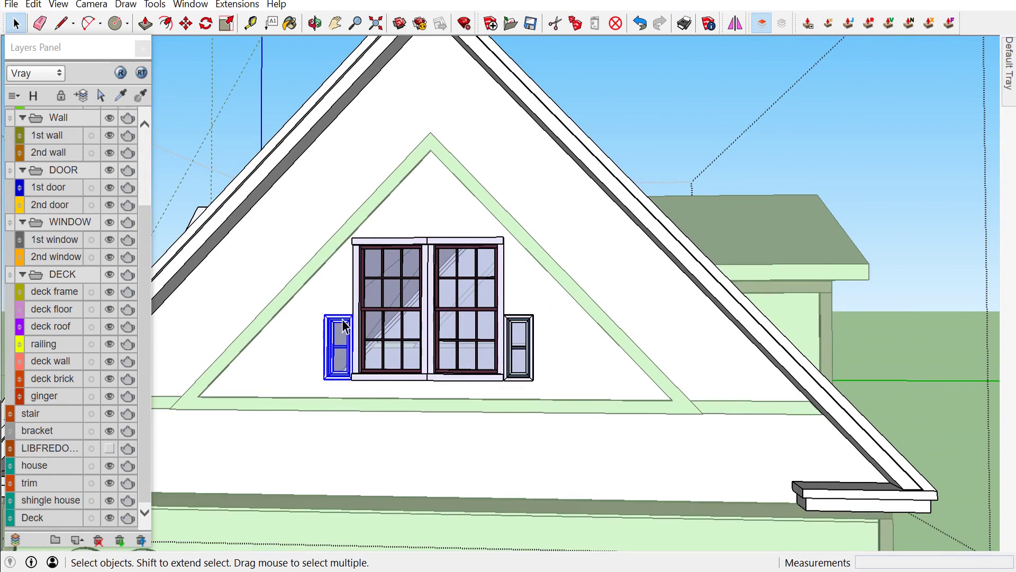
left_click(393, 247, "shift")
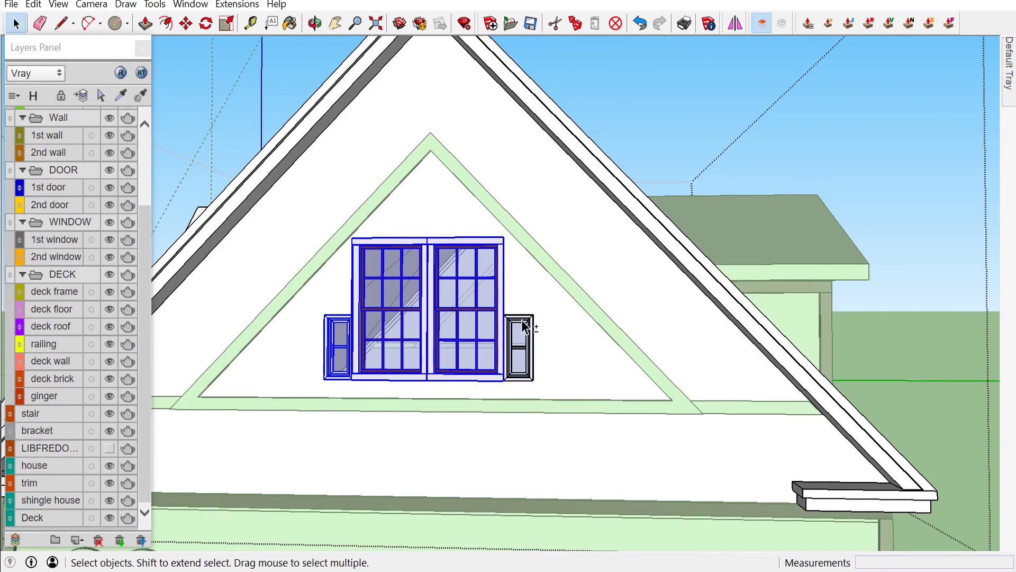
left_click(524, 328, "shift")
scroll(523, 328, "down", 2)
middle_click_drag(763, 310, 509, 332)
scroll(493, 284, "down", 2)
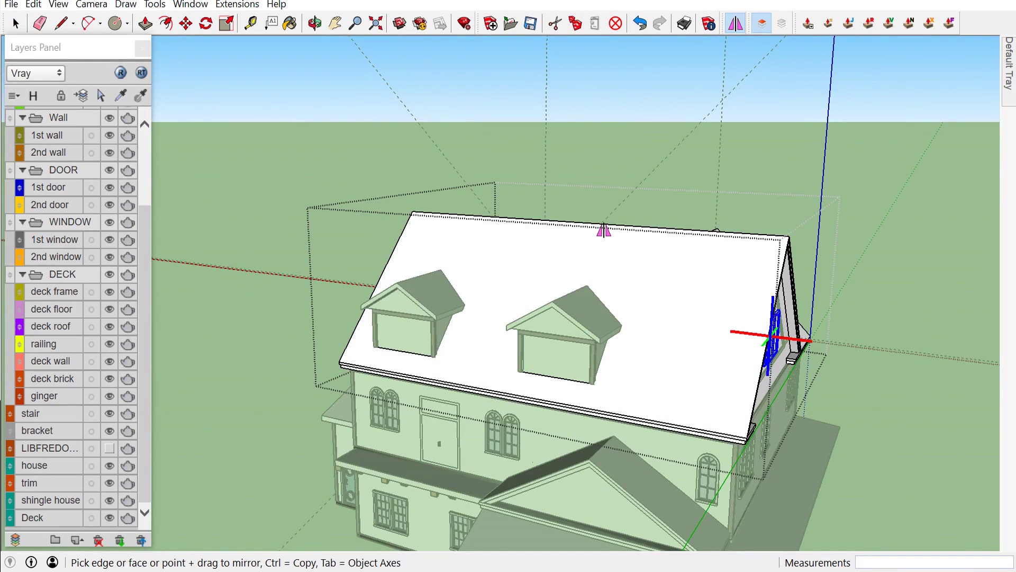
Orbit to the front of the house and open the porch pediment for editing
key("space")
mouse_move(741, 255)
middle_mouse_down()
mouse_move(488, 267)
mouse_move(492, 286)
mouse_move(683, 314)
middle_mouse_up()
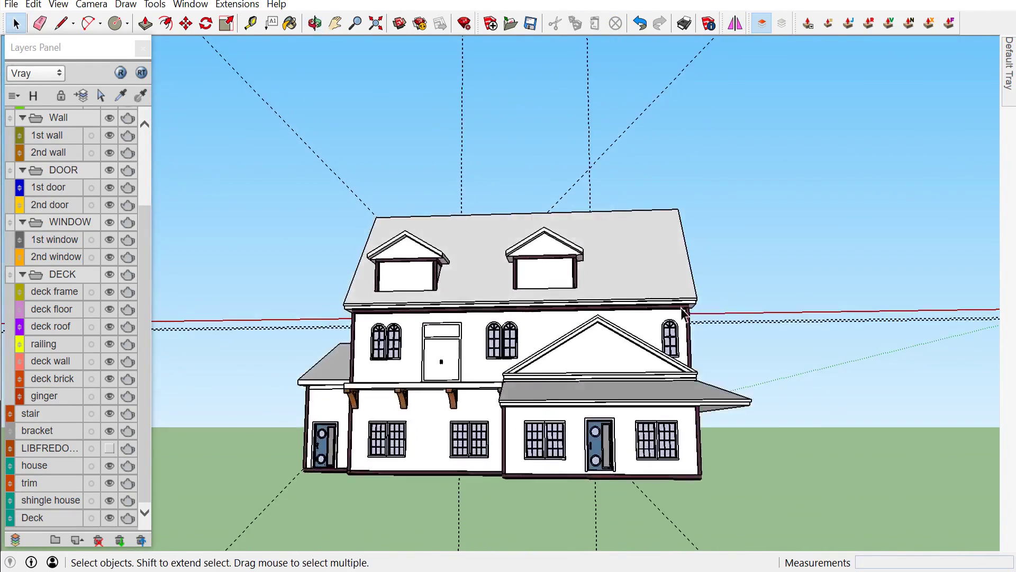
scroll(624, 353, "up", 3)
double_click(583, 378)
mouse_move(1008, 64)
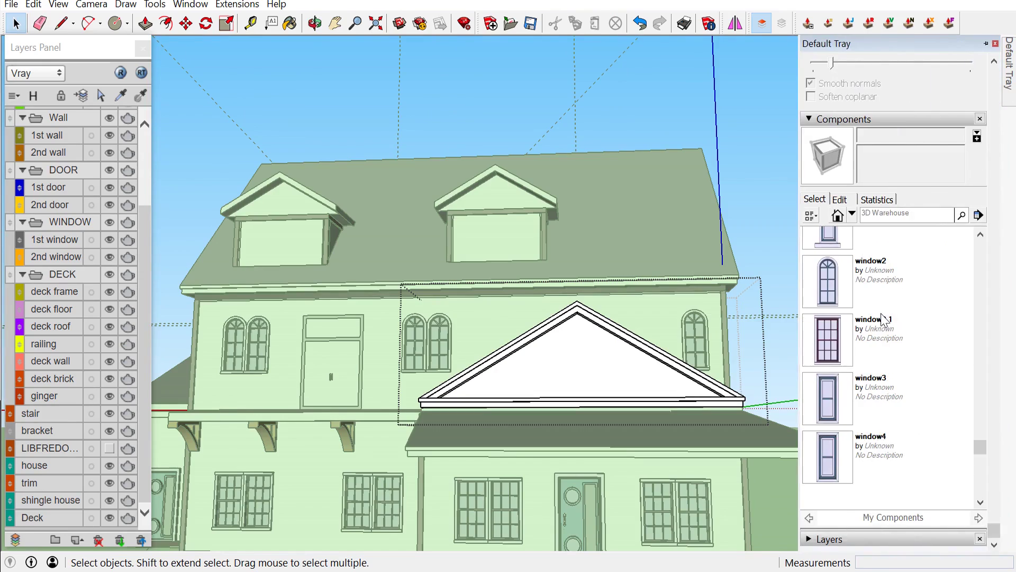
Place a window2.1 multi-pane window on the pediment base, redoing the first placement
left_click(809, 361)
scroll(535, 389, "up", 3)
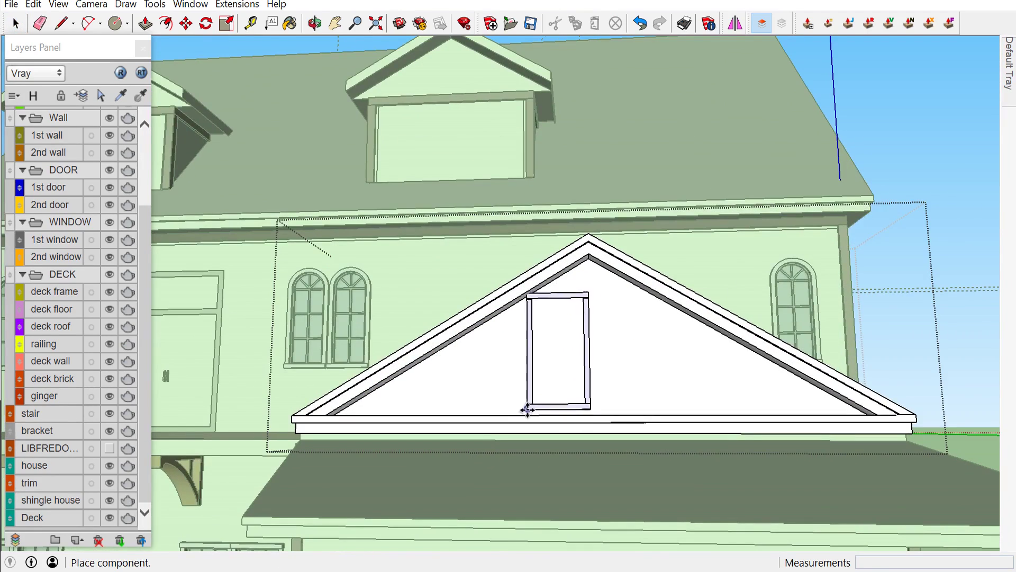
scroll(523, 415, "up", 2)
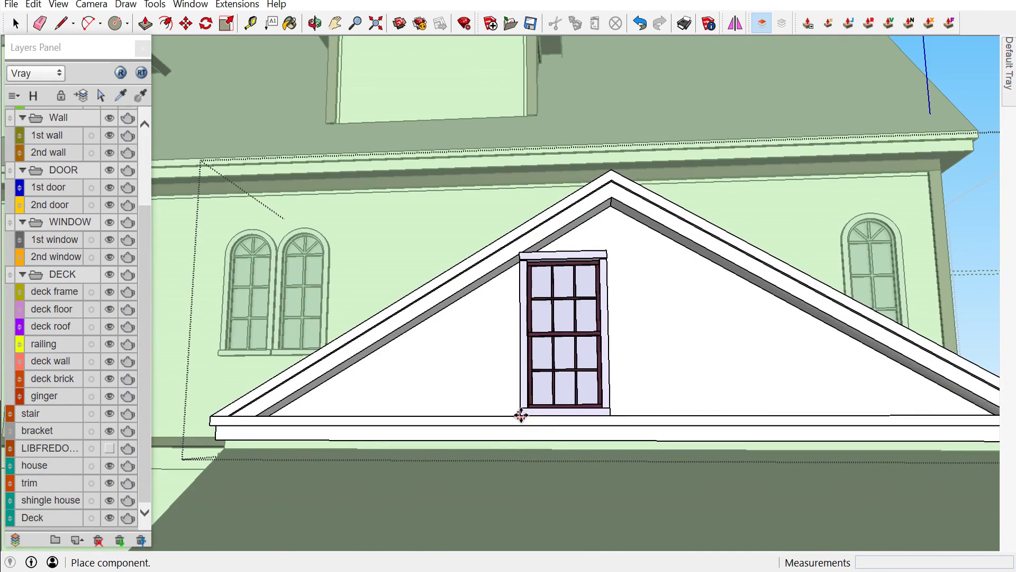
left_click(521, 416)
mouse_move(590, 404)
middle_mouse_down()
mouse_move(745, 402)
mouse_move(732, 407)
middle_mouse_up()
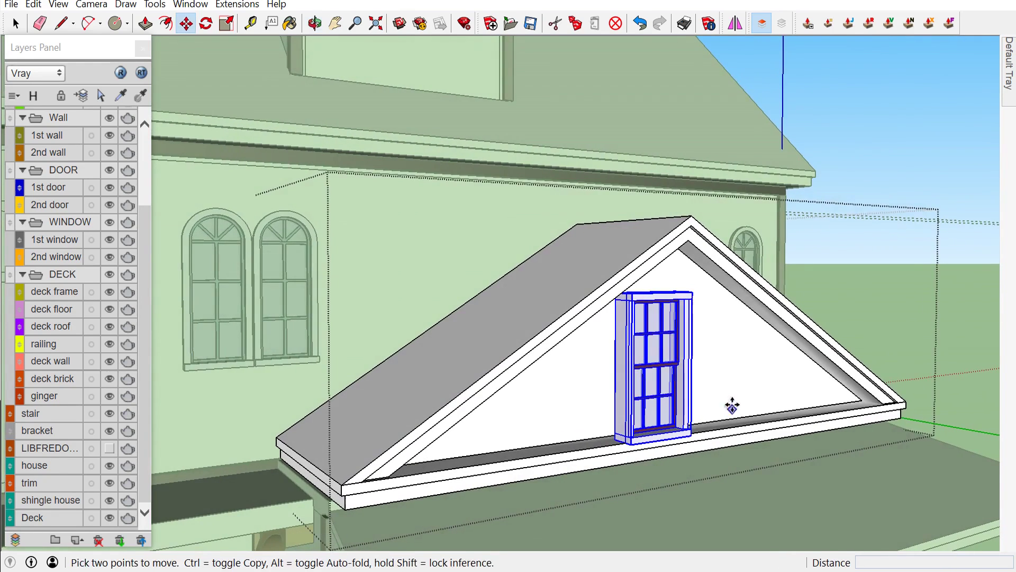
left_click(639, 32)
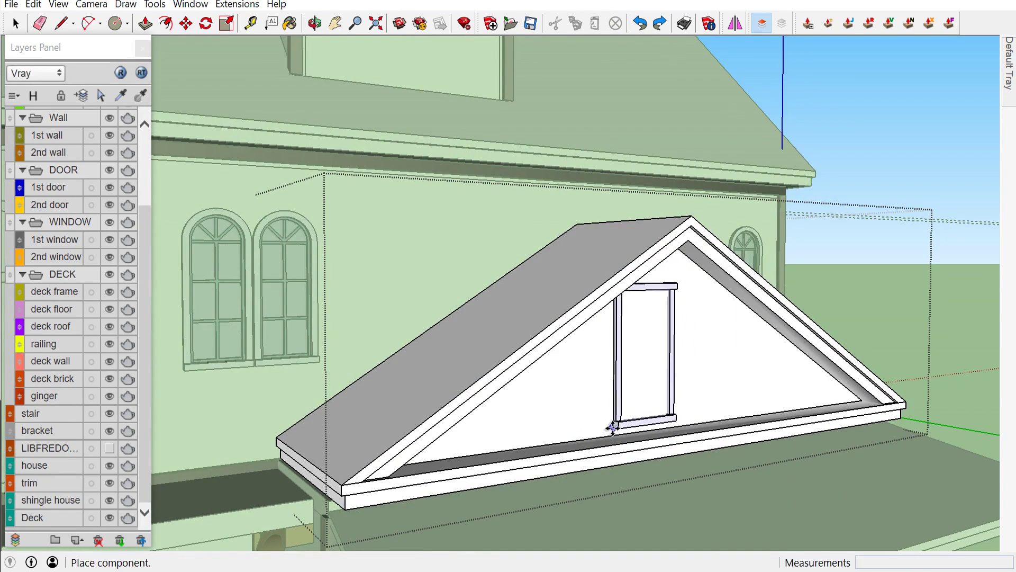
middle_click_drag(615, 425, 548, 382)
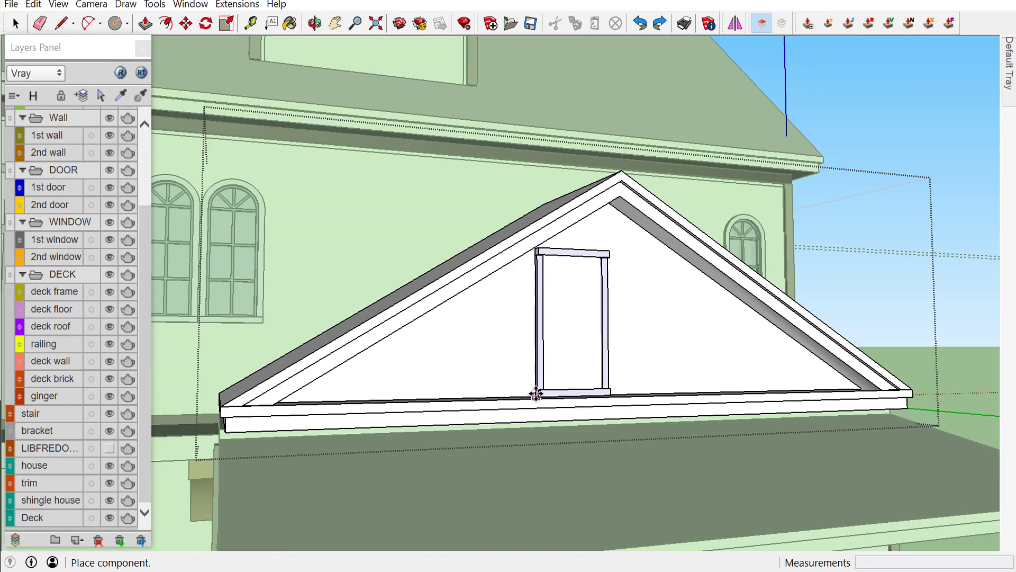
left_click(536, 394)
middle_click_drag(536, 395, 460, 379)
scroll(527, 321, "up", 3)
scroll(535, 318, "up", 1)
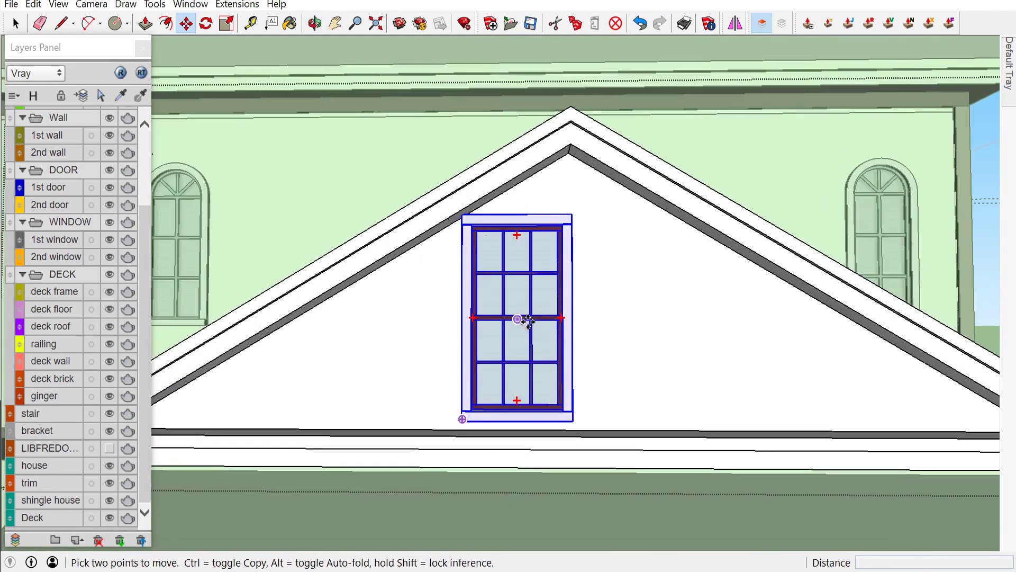
scroll(524, 381, "up", 1)
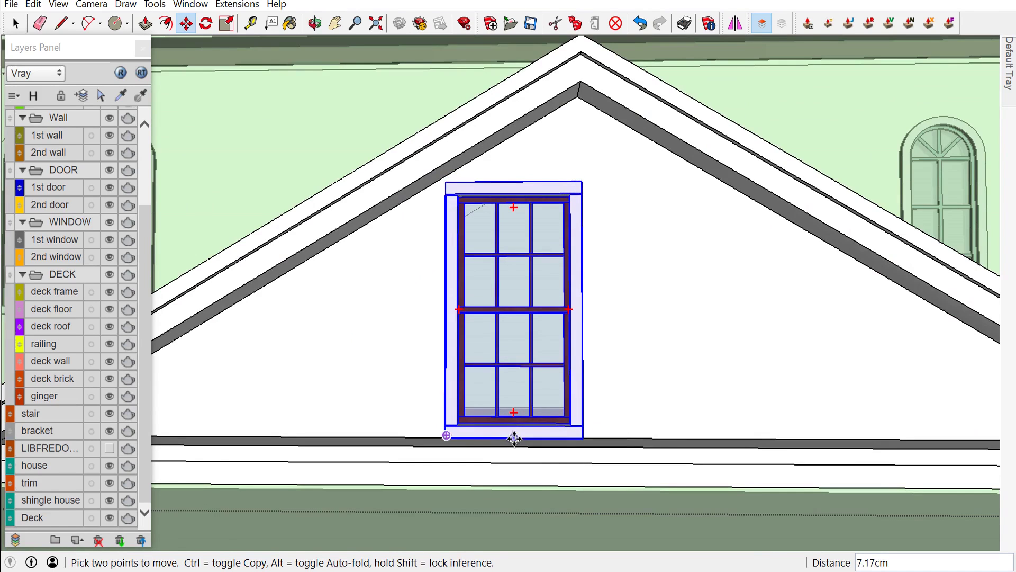
left_click(514, 439)
Copy the multi-pane window to its right to form a side-by-side pair
scroll(554, 239, "up", 1)
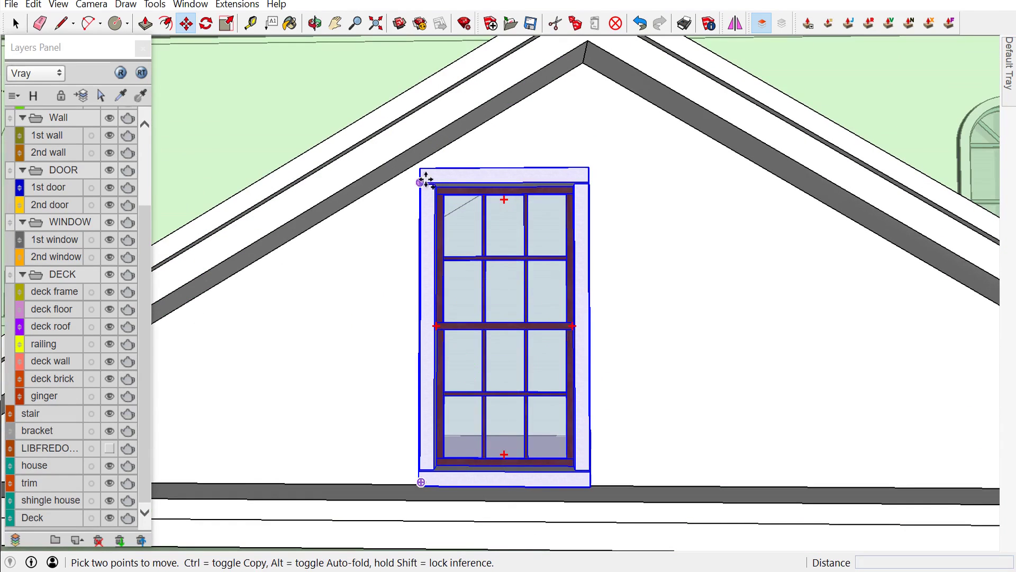
left_click(590, 168)
scroll(590, 180, "down", 2)
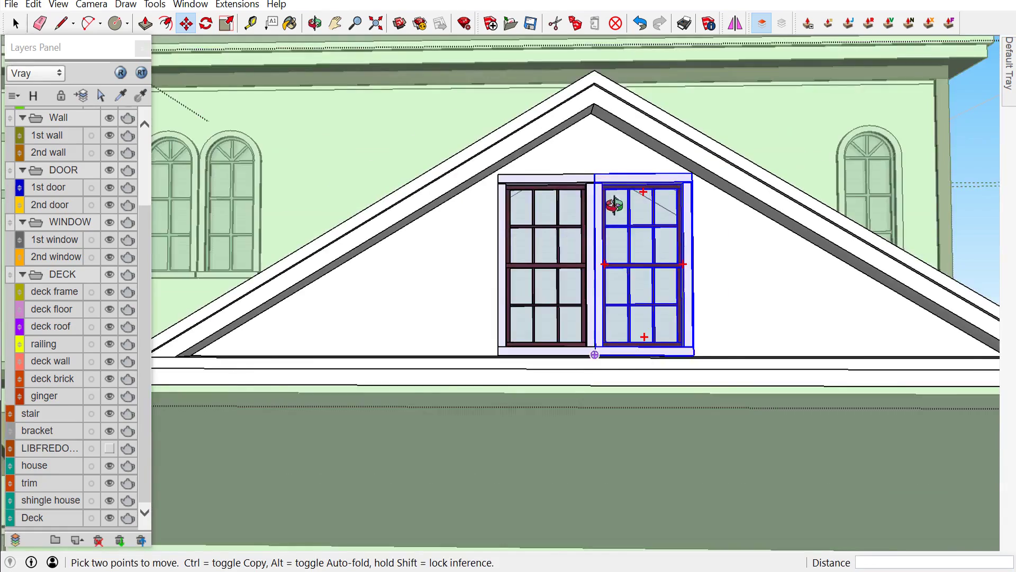
scroll(596, 199, "down", 1)
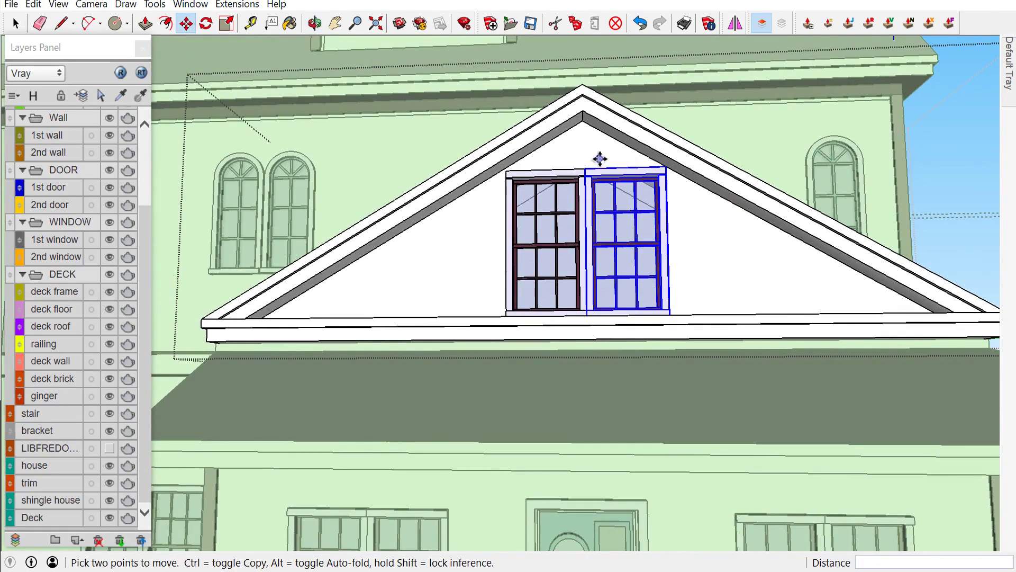
middle_click_drag(613, 211, 580, 204)
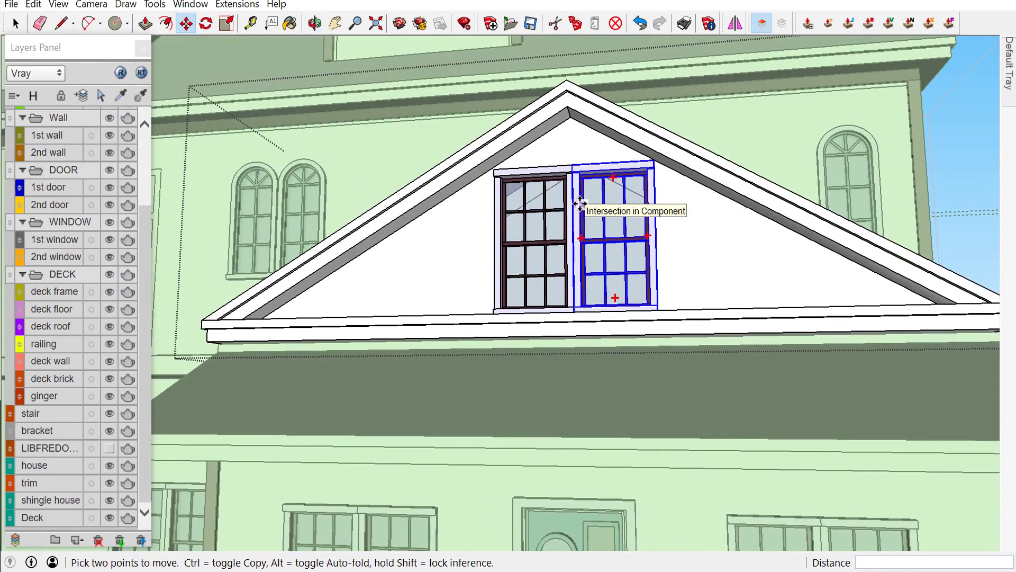
mouse_move(1008, 63)
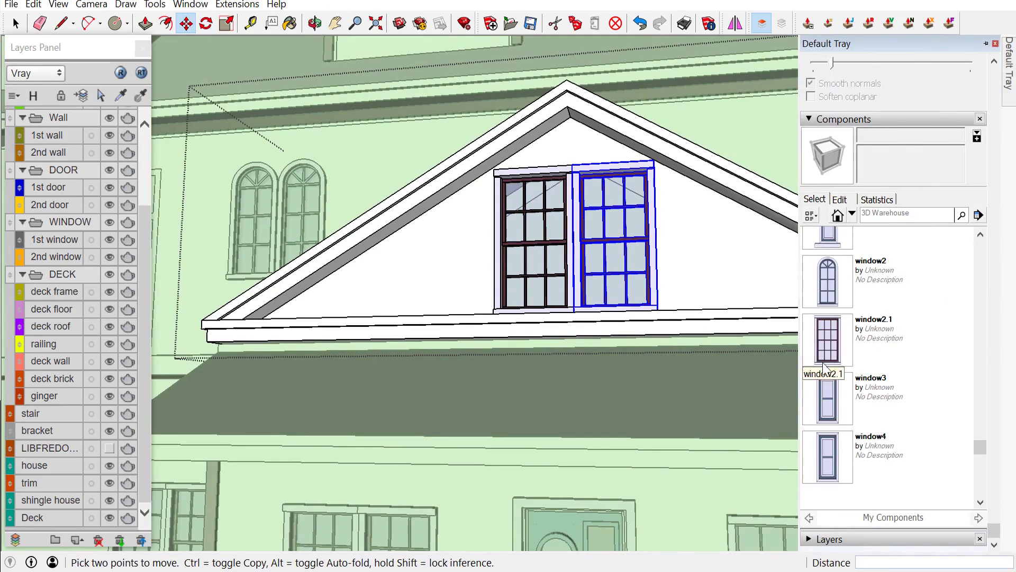
scroll(688, 281, "up", 2)
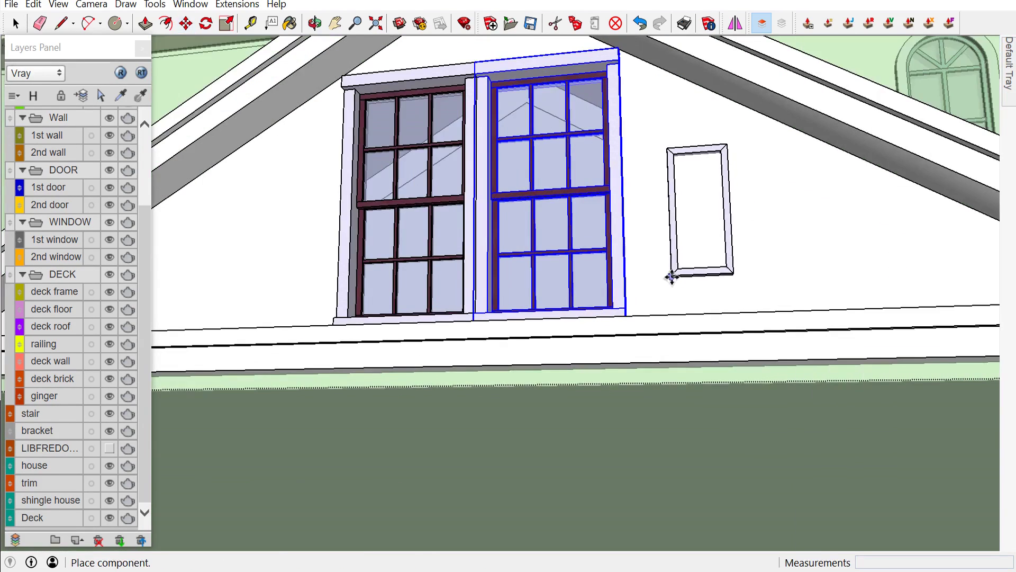
Place the small window on the gable wall and inspect it from several angles
left_click(675, 269)
scroll(710, 280, "up", 3)
scroll(670, 290, "up", 4)
scroll(683, 289, "down", 3)
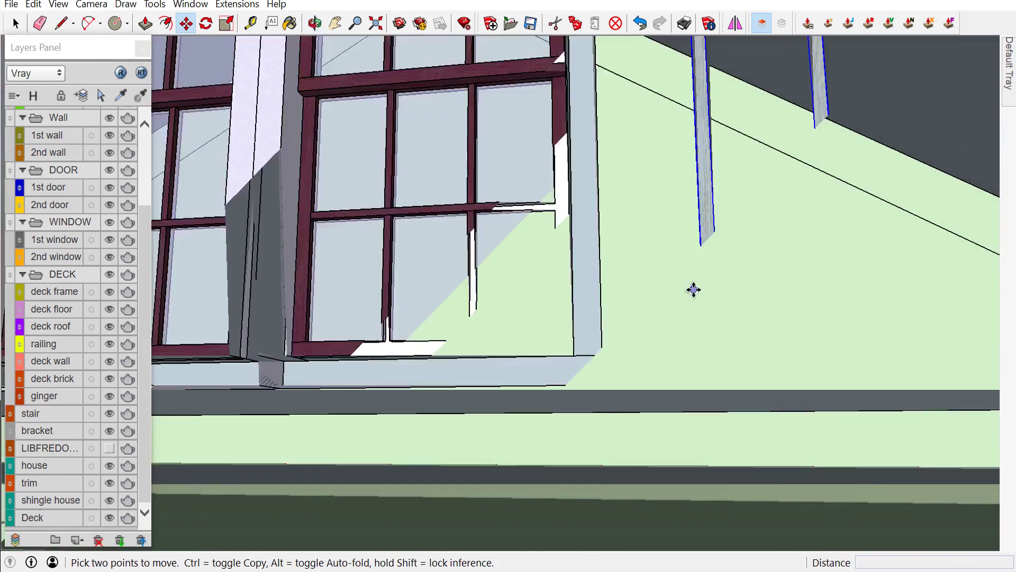
middle_click_drag(694, 288, 835, 293)
scroll(670, 325, "down", 1)
middle_click_drag(670, 324, 574, 324)
scroll(465, 348, "up", 2)
scroll(461, 360, "up", 1)
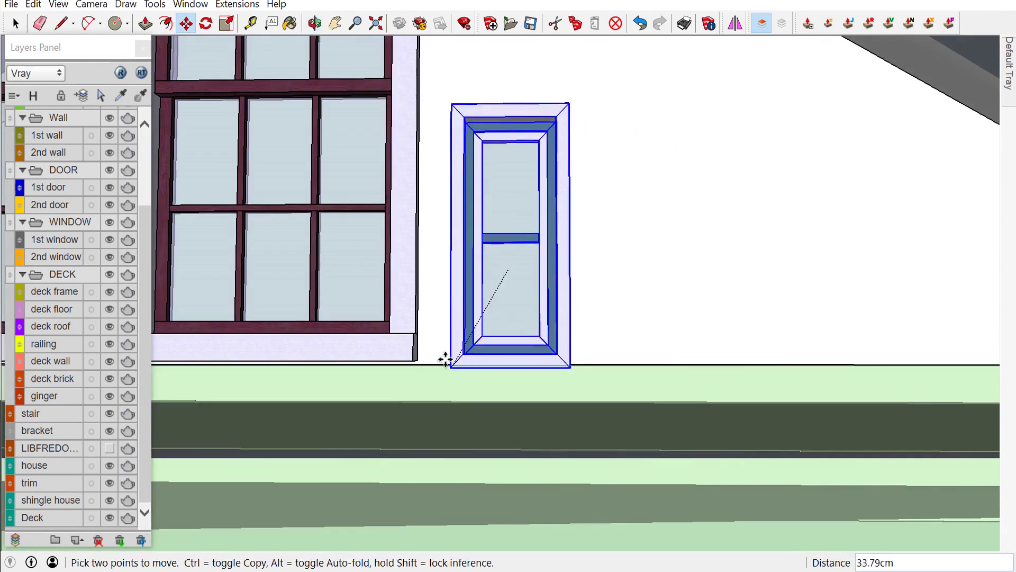
middle_click_drag(419, 359, 450, 277)
scroll(434, 324, "up", 3)
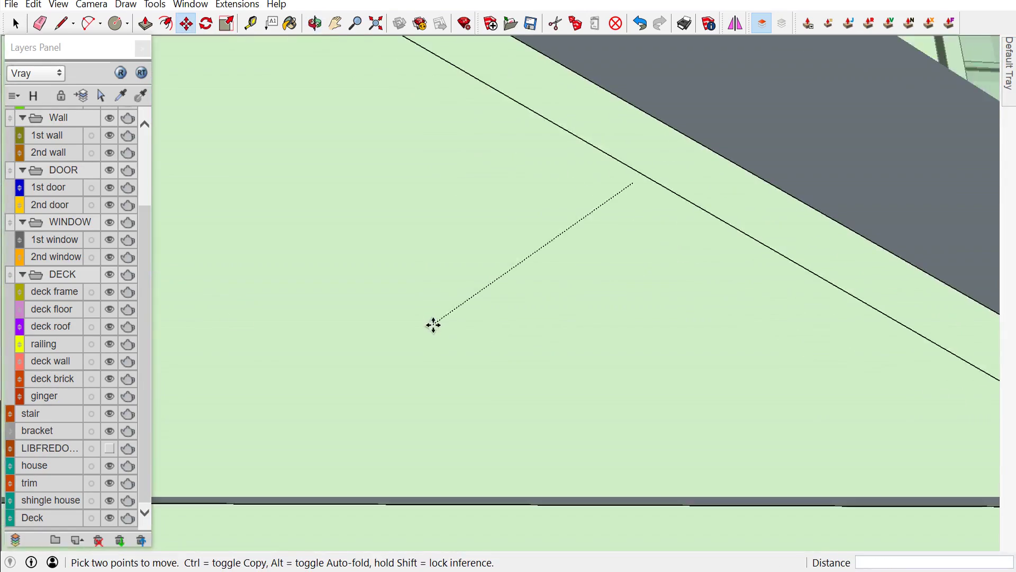
scroll(434, 324, "down", 3)
mouse_move(434, 325)
middle_mouse_down()
mouse_move(336, 372)
mouse_move(497, 286)
mouse_move(476, 317)
middle_mouse_up()
scroll(484, 324, "up", 2)
scroll(620, 286, "down", 1)
scroll(620, 286, "down", 3)
middle_click_drag(704, 279, 785, 254)
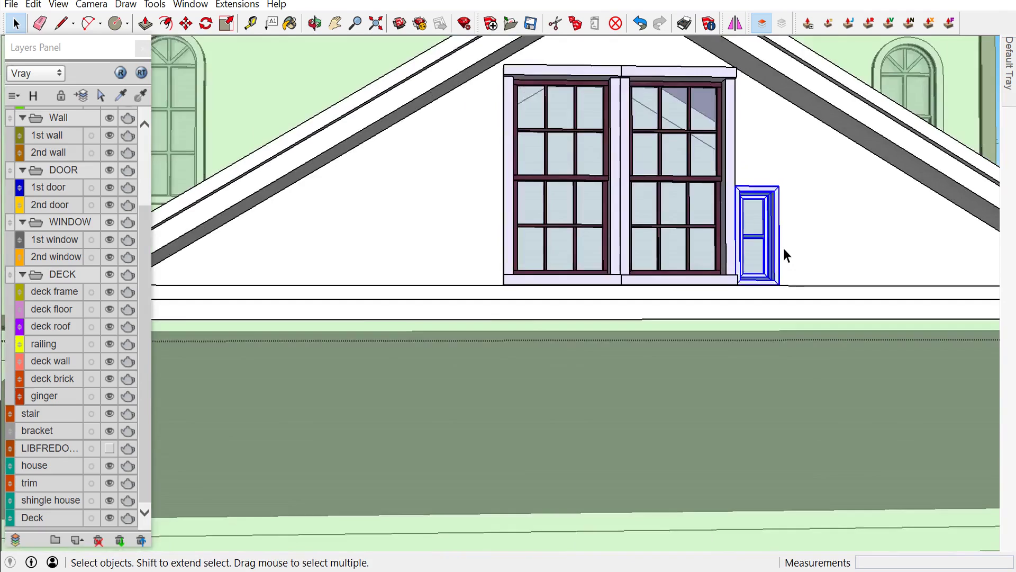
scroll(783, 248, "down", 2)
scroll(779, 247, "up", 3)
scroll(775, 286, "up", 3)
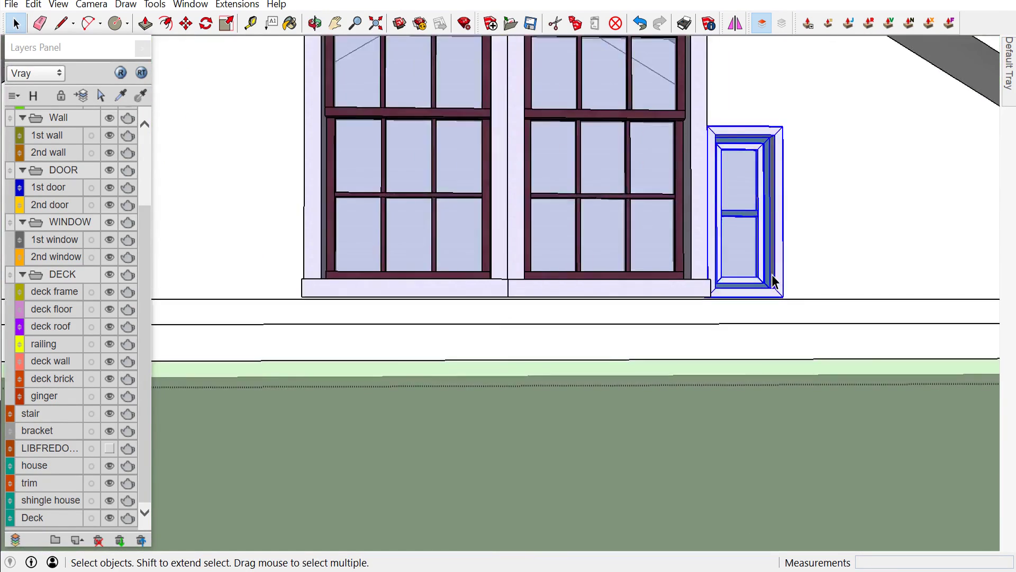
scroll(757, 289, "up", 2)
mouse_move(739, 289)
middle_mouse_down()
mouse_move(521, 327)
mouse_move(858, 297)
middle_mouse_up()
scroll(854, 302, "up", 2)
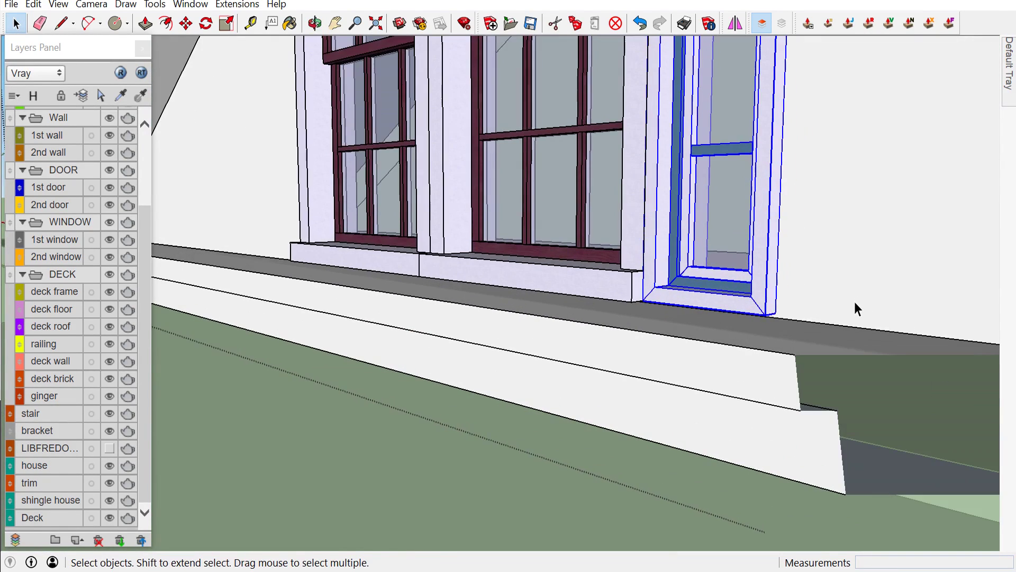
scroll(826, 310, "up", 2)
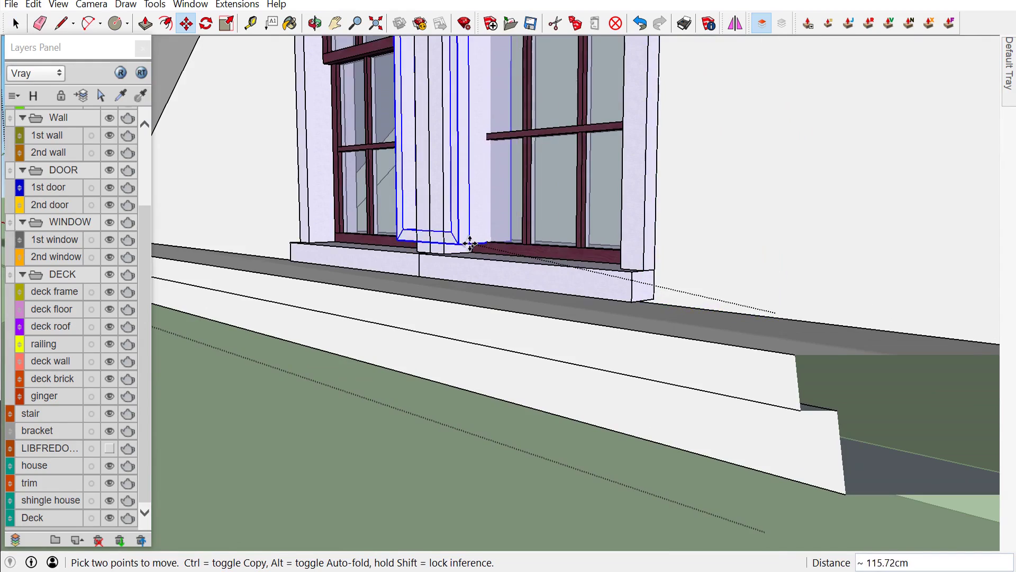
Try copying the small window leftward, then cancel and reorient the view around the gable
key("ctrl")
mouse_move(455, 249)
middle_mouse_down()
mouse_move(439, 321)
mouse_move(522, 313)
middle_mouse_up()
scroll(522, 314, "down", 5)
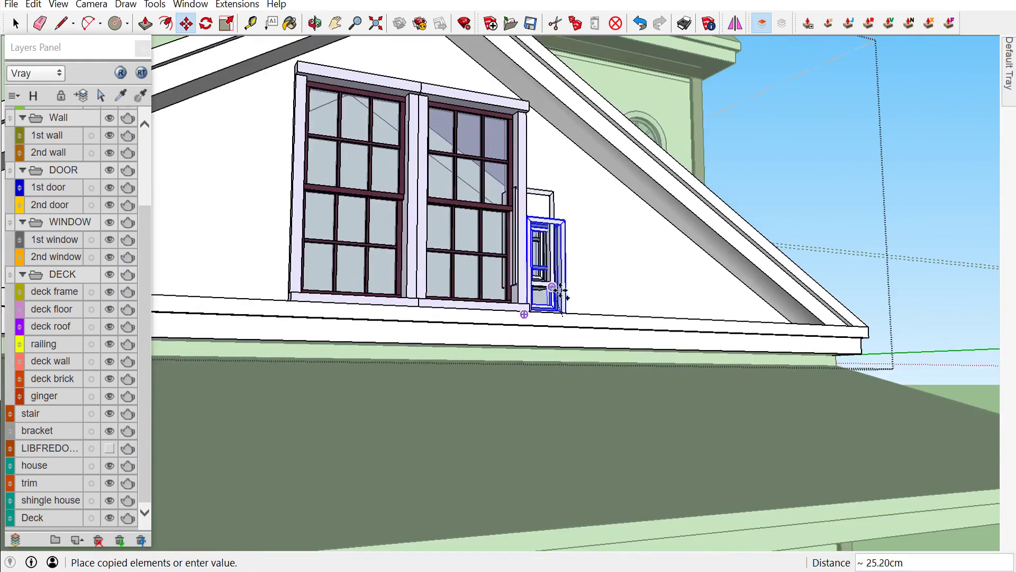
scroll(272, 290, "up", 3)
scroll(301, 304, "up", 2)
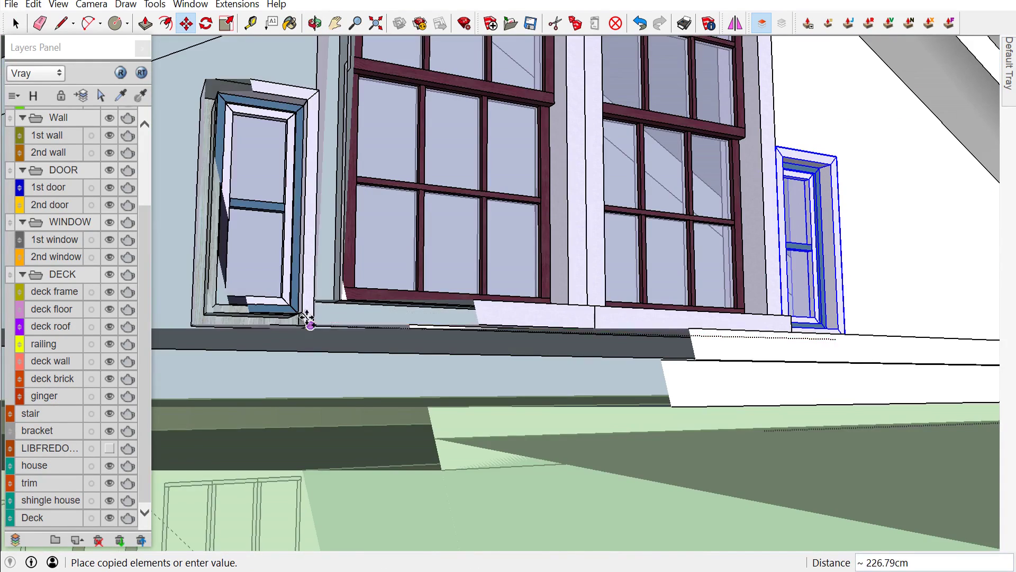
key("Escape")
mouse_move(306, 317)
middle_mouse_down()
mouse_move(519, 295)
mouse_move(545, 265)
middle_mouse_up()
scroll(508, 297, "down", 5)
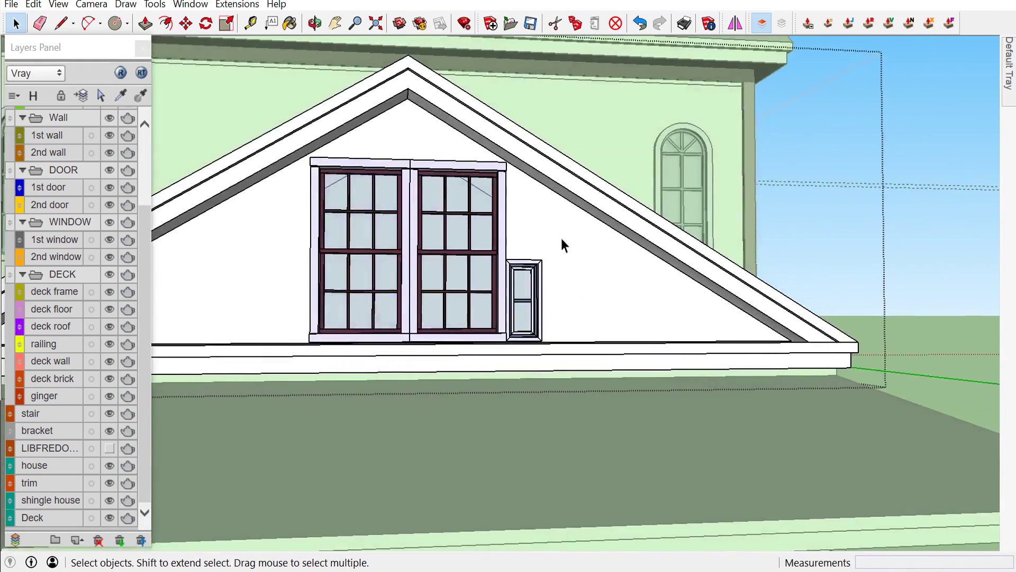
scroll(691, 135, "up", 2)
scroll(532, 308, "up", 1)
Place a copy of the right-hand small window left of the paired gable windows
left_click(532, 308)
scroll(562, 311, "up", 2)
scroll(432, 318, "up", 2)
scroll(472, 329, "up", 3)
key("m")
scroll(501, 316, "down", 2)
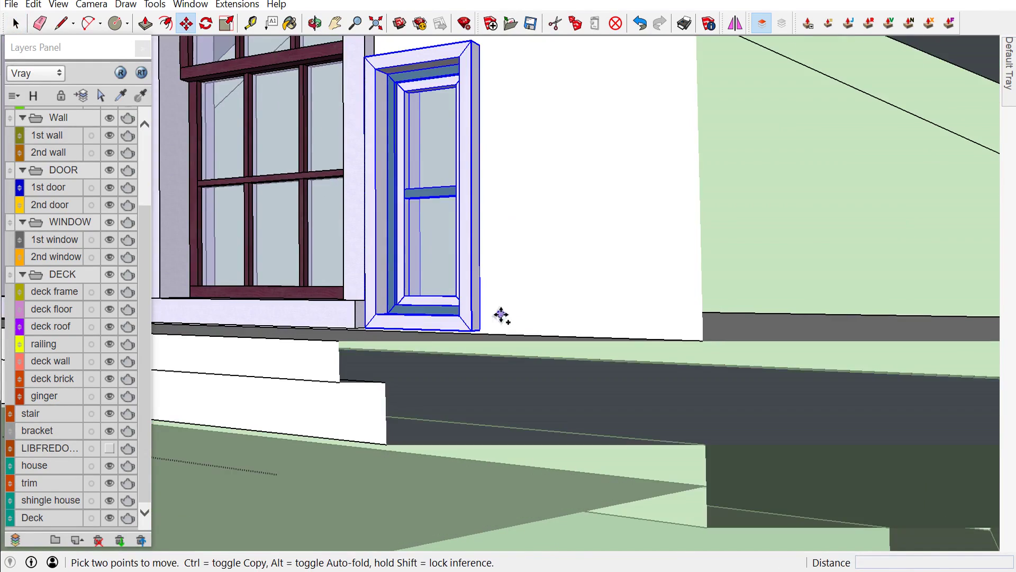
scroll(482, 328, "down", 5)
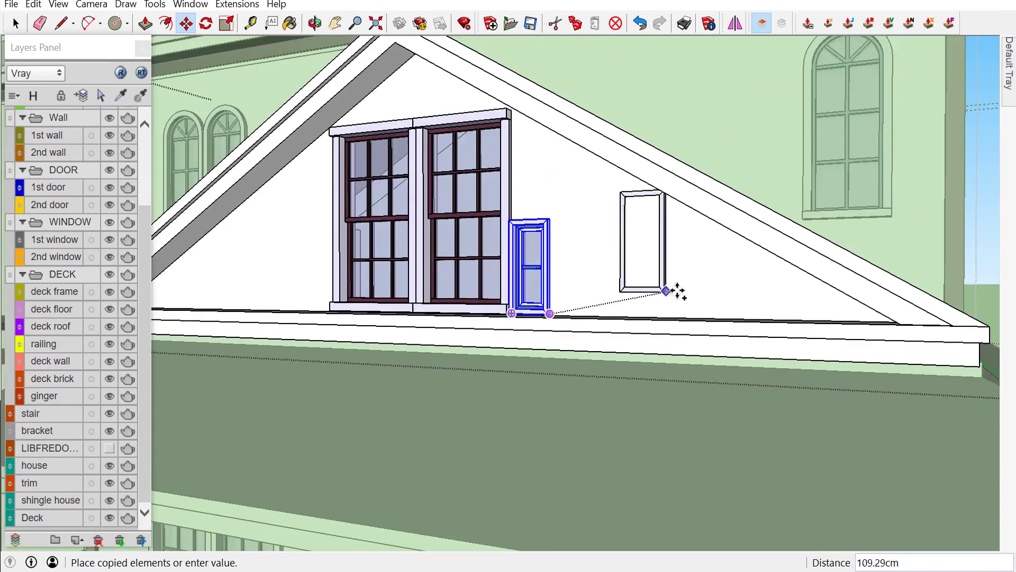
middle_click_drag(676, 291, 701, 291)
scroll(498, 275, "up", 5)
middle_click_drag(501, 293, 495, 300)
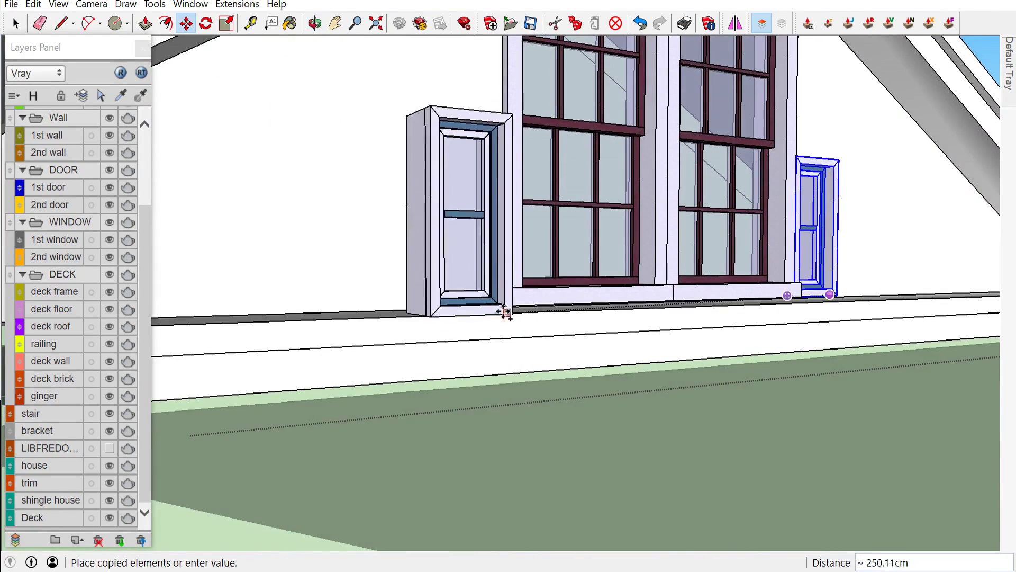
left_click(479, 281)
key("space")
scroll(787, 163, "down", 5)
scroll(794, 259, "down", 3)
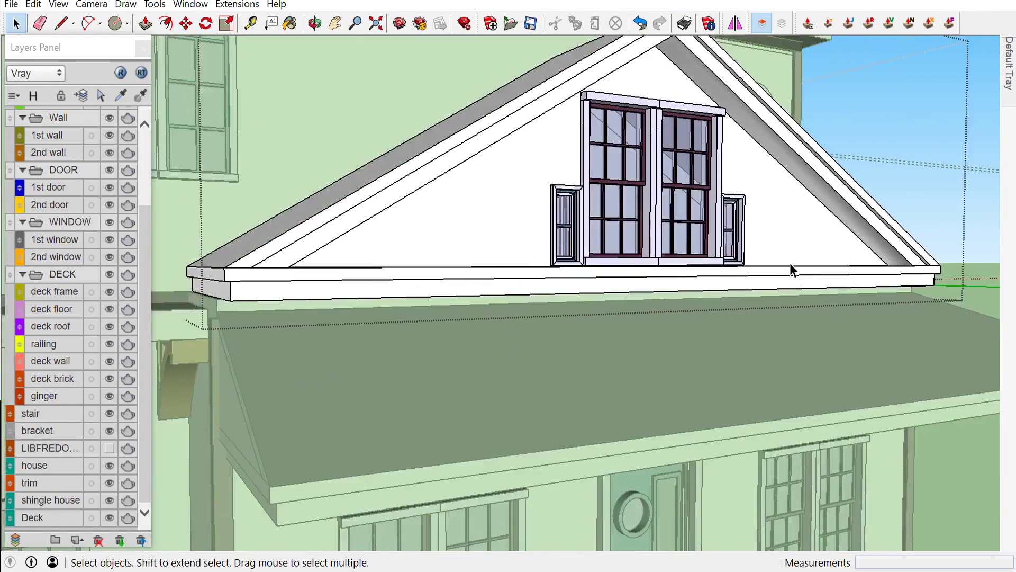
scroll(589, 297, "down", 2)
scroll(578, 278, "up", 2)
scroll(577, 272, "down", 3)
scroll(756, 192, "up", 1)
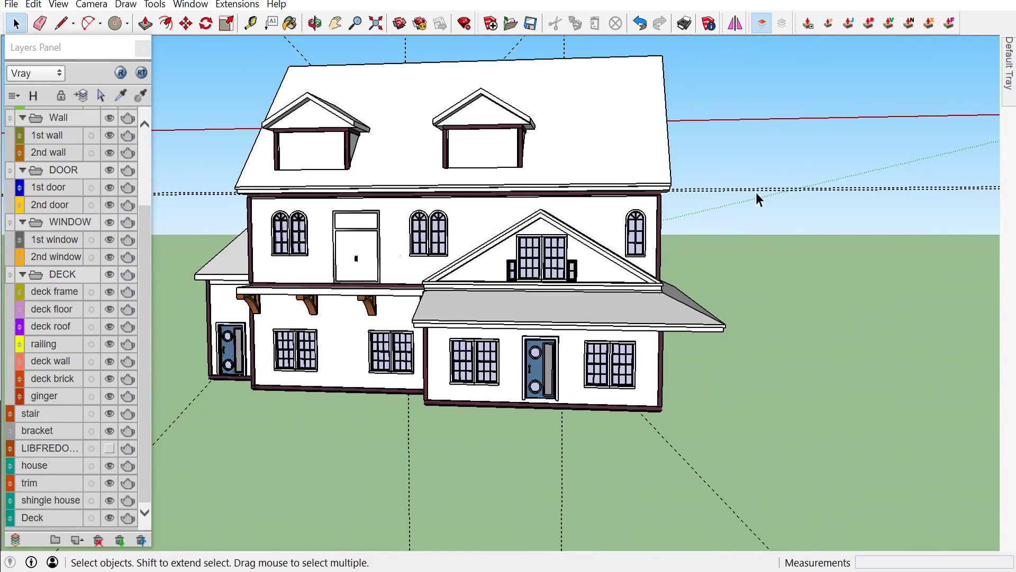
middle_click_drag(614, 471, 586, 363)
scroll(556, 238, "up", 2)
scroll(547, 197, "up", 3)
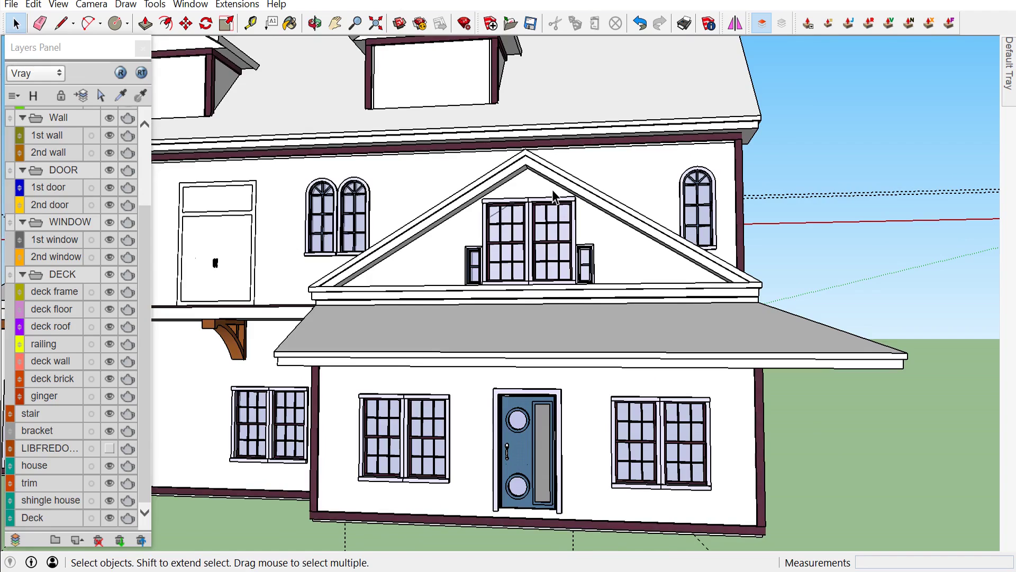
middle_click_drag(576, 260, 590, 284)
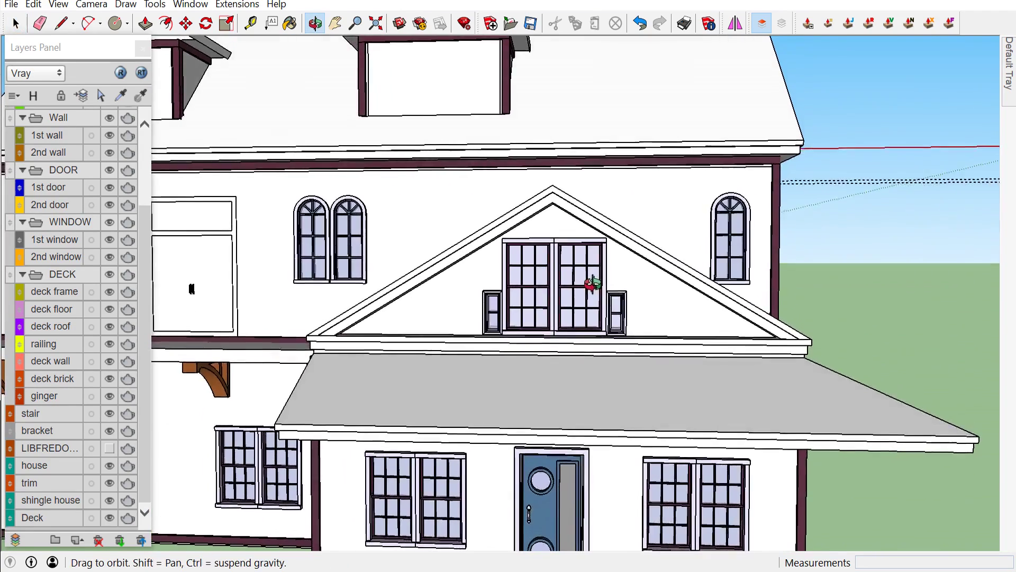
scroll(593, 292, "up", 2)
scroll(595, 290, "up", 2)
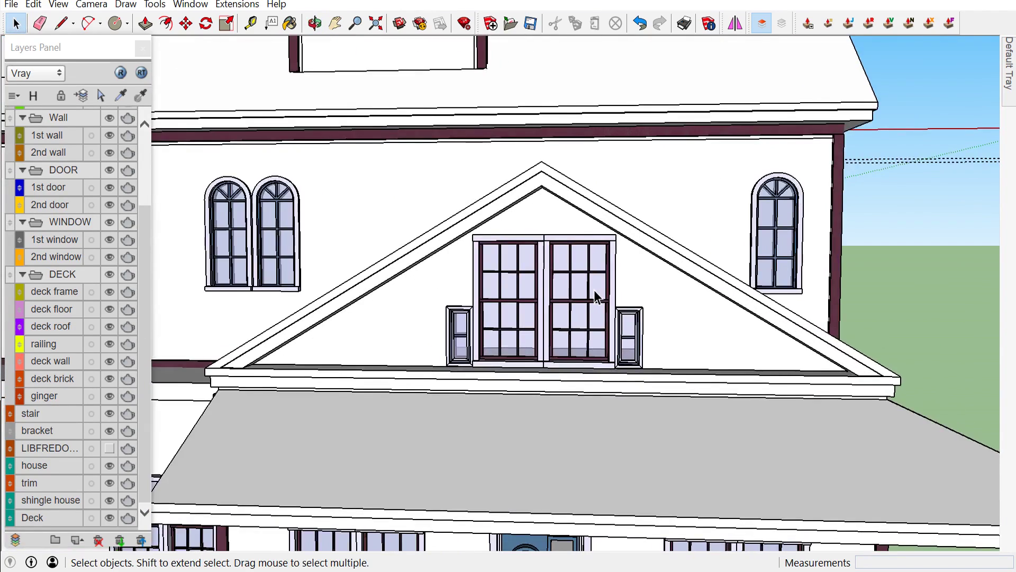
scroll(595, 290, "up", 2)
middle_click_drag(595, 291, 580, 286)
scroll(593, 286, "down", 5)
scroll(625, 285, "down", 2)
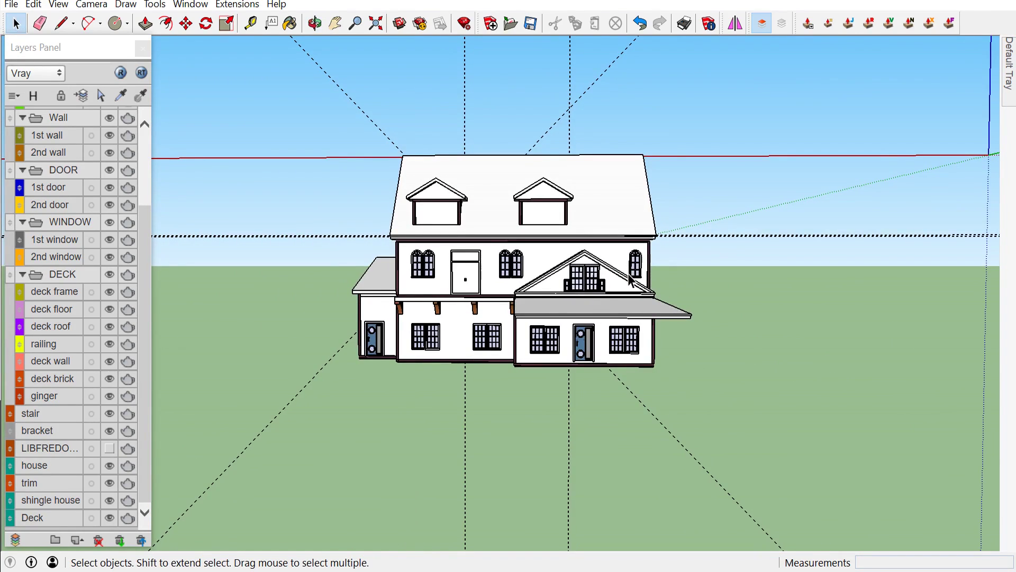
scroll(619, 273, "up", 2)
scroll(582, 259, "up", 2)
scroll(508, 253, "up", 3)
scroll(475, 258, "up", 2)
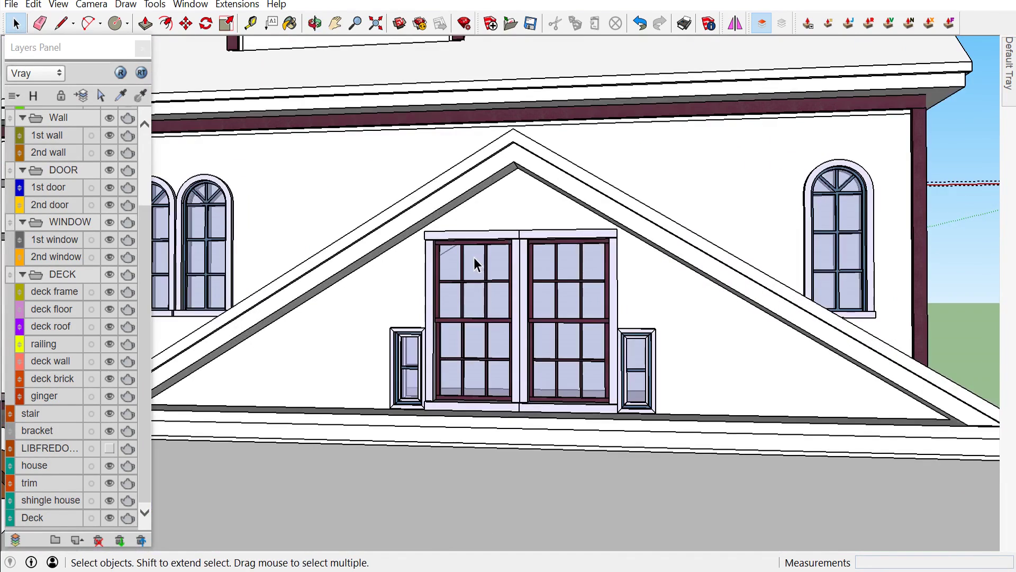
scroll(472, 250, "down", 3)
scroll(546, 277, "down", 3)
scroll(529, 296, "down", 1)
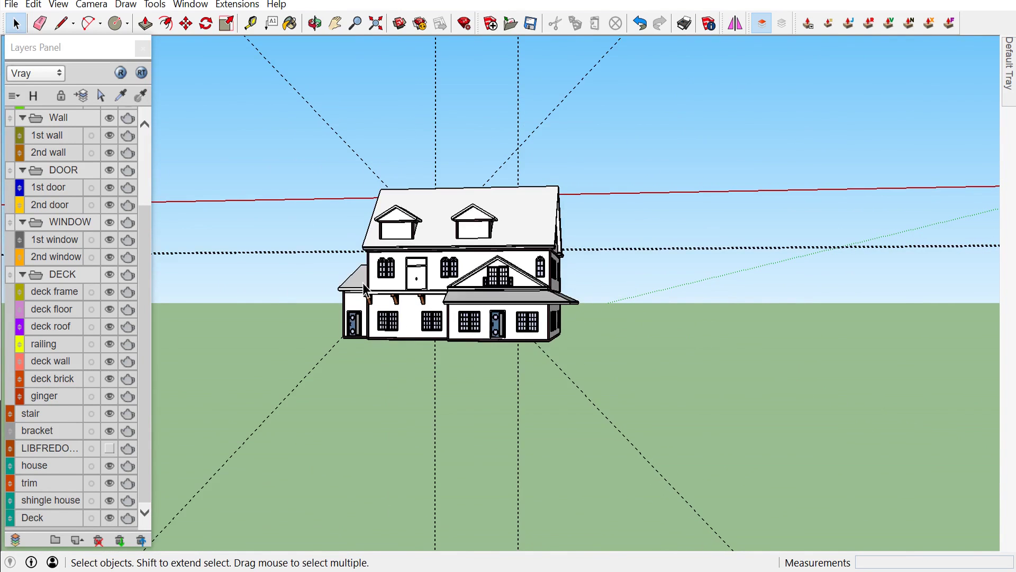
scroll(345, 279, "up", 2)
left_click(37, 4)
left_click(295, 204)
middle_click_drag(295, 204, 545, 288)
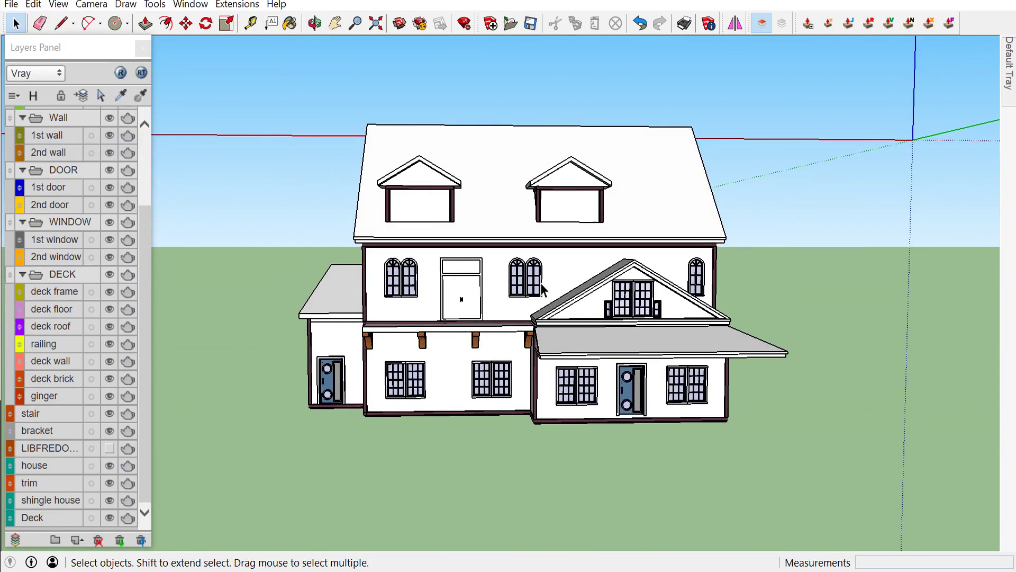
middle_click_drag(536, 275, 665, 278)
scroll(665, 278, "up", 2)
scroll(665, 275, "up", 3)
scroll(664, 270, "down", 1)
scroll(652, 286, "up", 2)
scroll(641, 302, "down", 2)
scroll(629, 316, "up", 3)
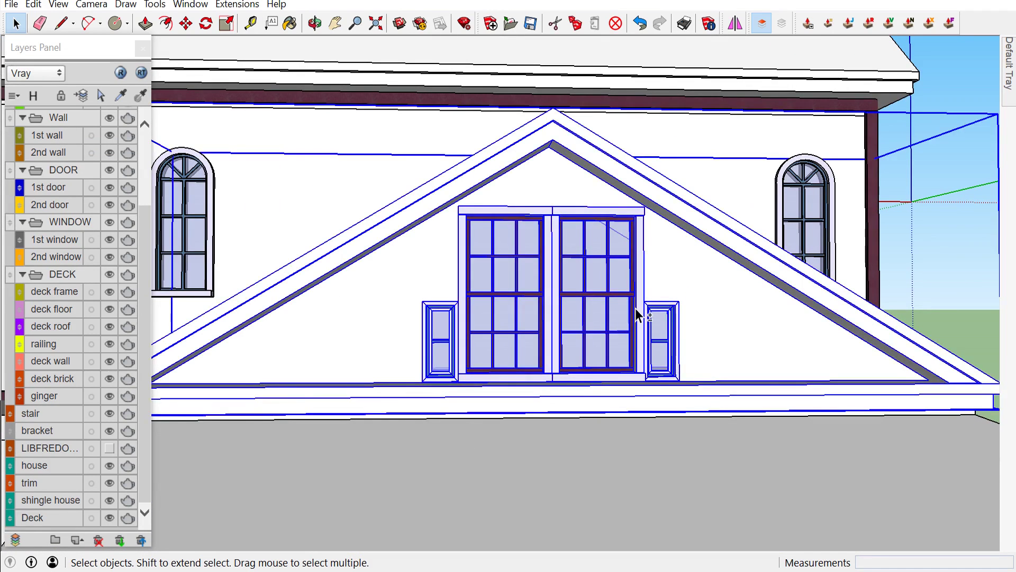
scroll(636, 310, "down", 3)
scroll(709, 322, "up", 2)
scroll(678, 305, "up", 1)
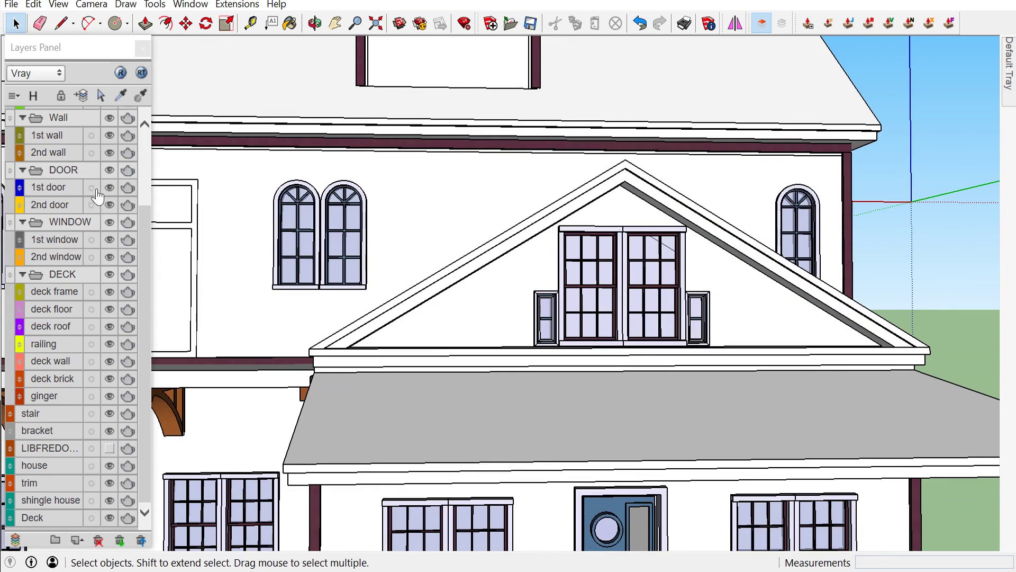
scroll(104, 301, "up", 3)
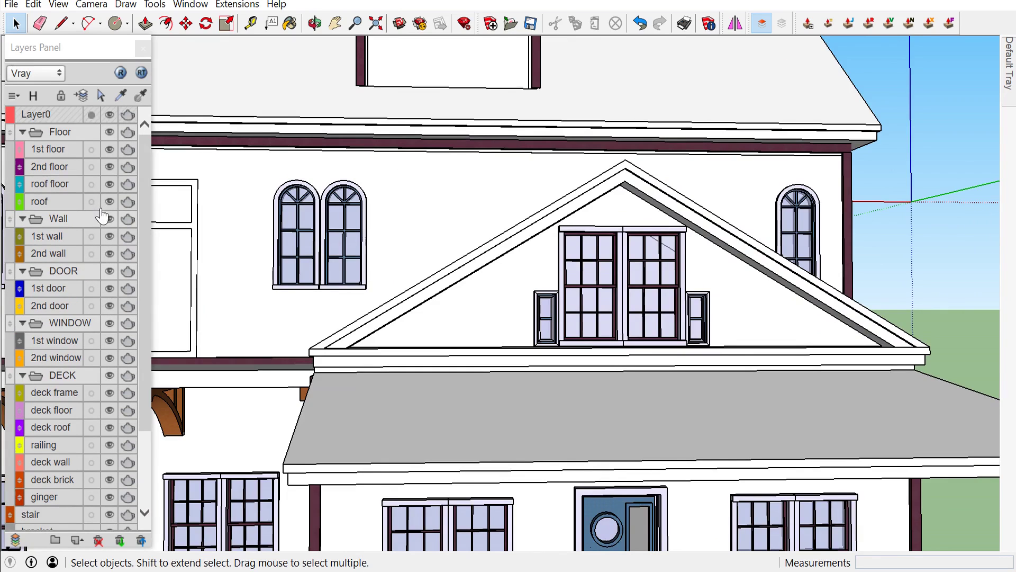
left_click(109, 203)
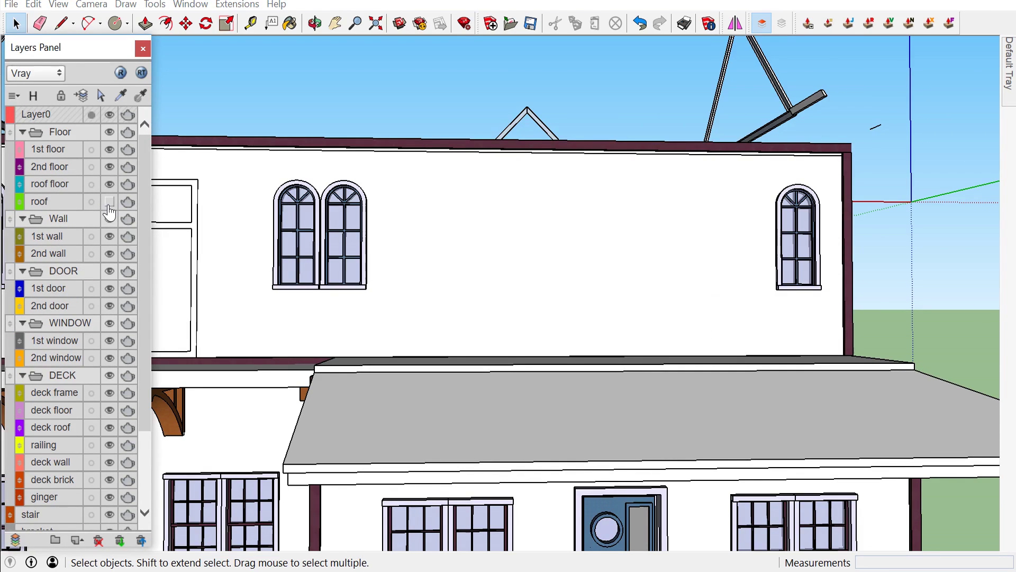
scroll(109, 212, "down", 2)
scroll(109, 212, "down", 1)
scroll(669, 218, "down", 2)
scroll(668, 218, "down", 2)
mouse_move(672, 225)
middle_mouse_down()
mouse_move(980, 240)
mouse_move(168, 236)
mouse_move(297, 276)
mouse_move(254, 197)
mouse_move(931, 177)
mouse_move(505, 177)
mouse_move(620, 140)
mouse_move(339, 114)
mouse_move(363, 103)
middle_mouse_up()
scroll(118, 208, "up", 3)
left_click(109, 201)
scroll(554, 161, "up", 3)
scroll(414, 119, "up", 2)
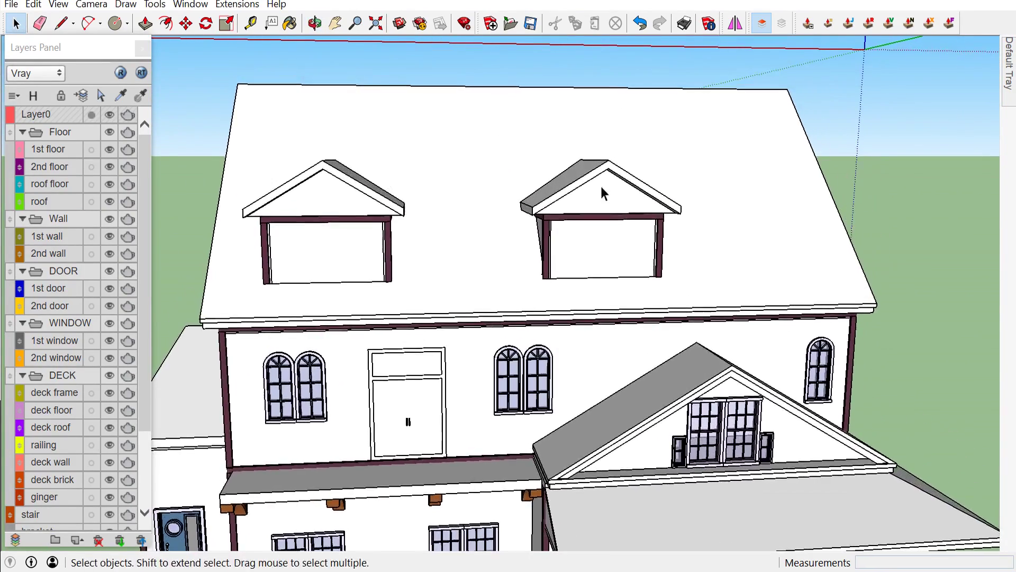
scroll(328, 259, "up", 2)
left_click(350, 259)
Place the arched window on the left dormer's front face, scaled to about 0.7
double_click(351, 252)
left_click(311, 277)
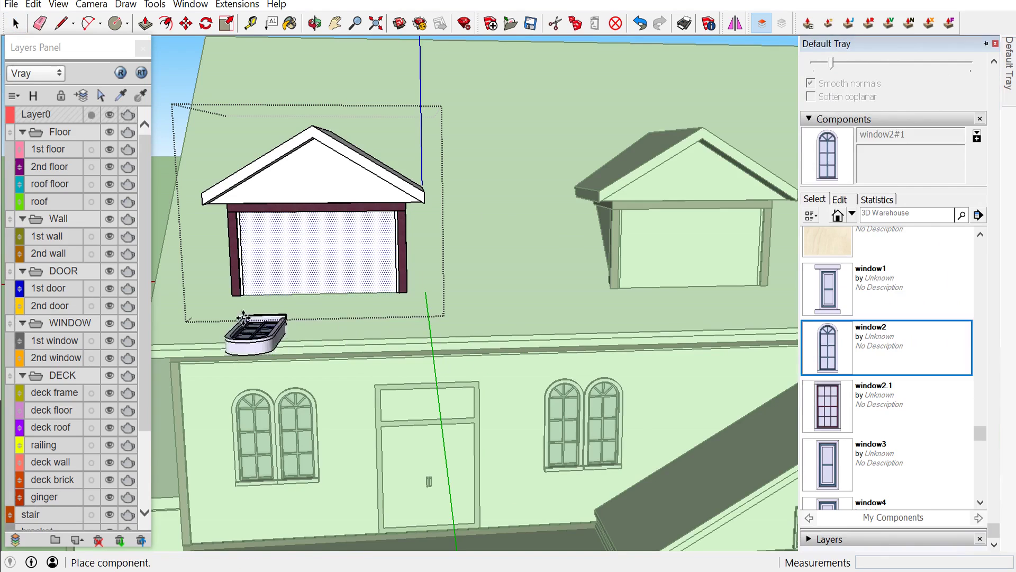
left_click(288, 279)
scroll(279, 163, "up", 3)
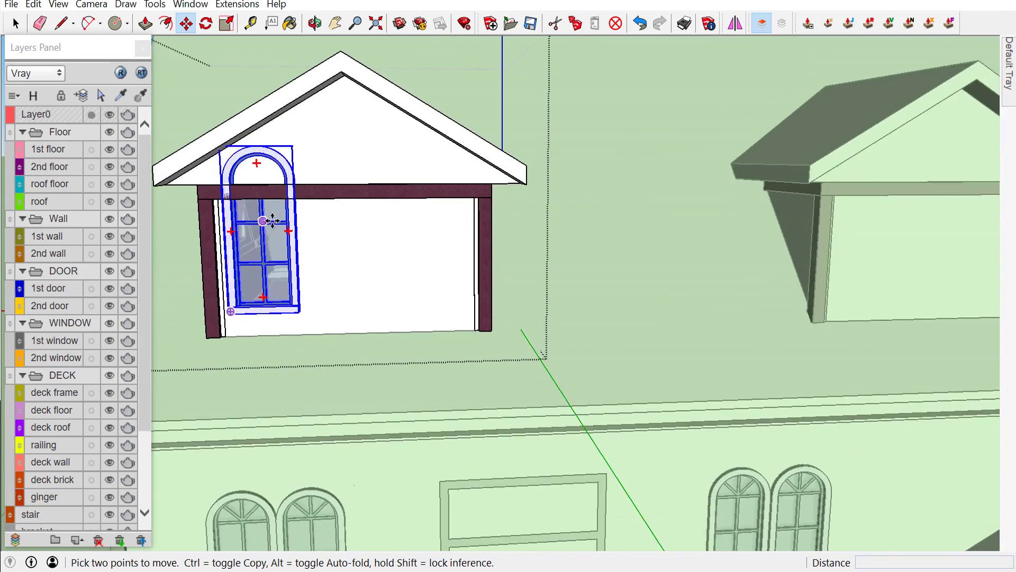
middle_click_drag(279, 164, 315, 201)
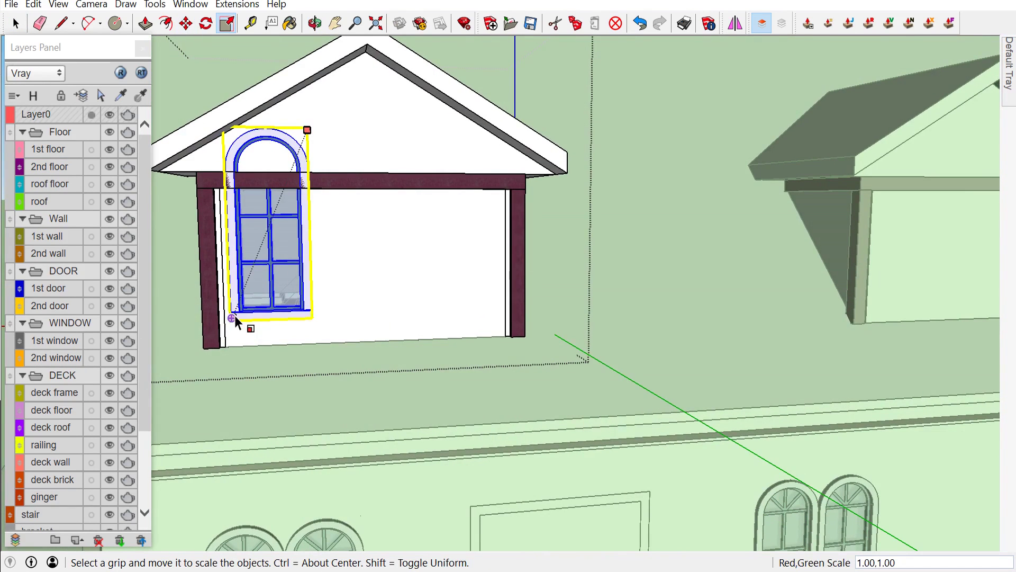
left_click(237, 317)
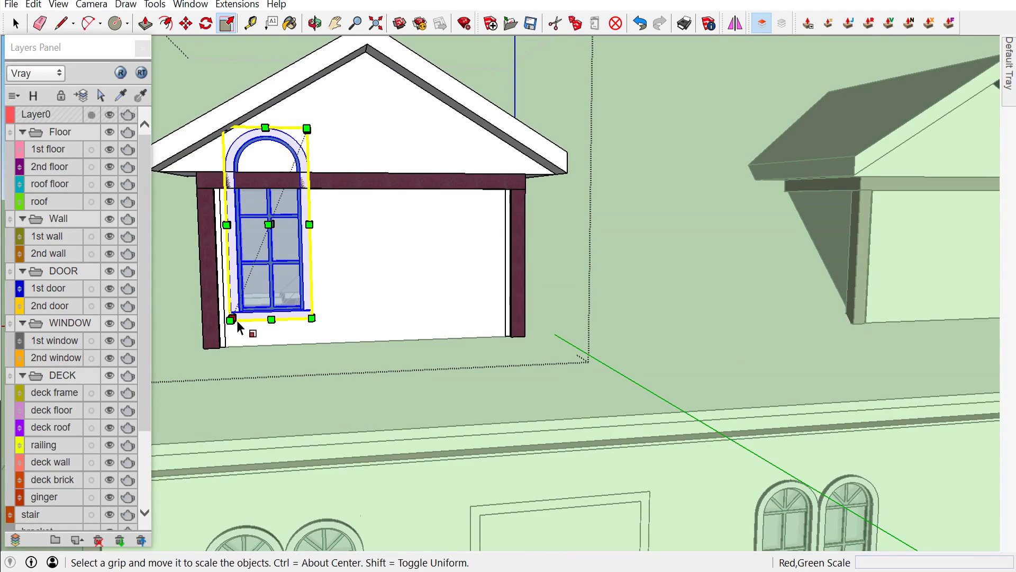
left_click(231, 320)
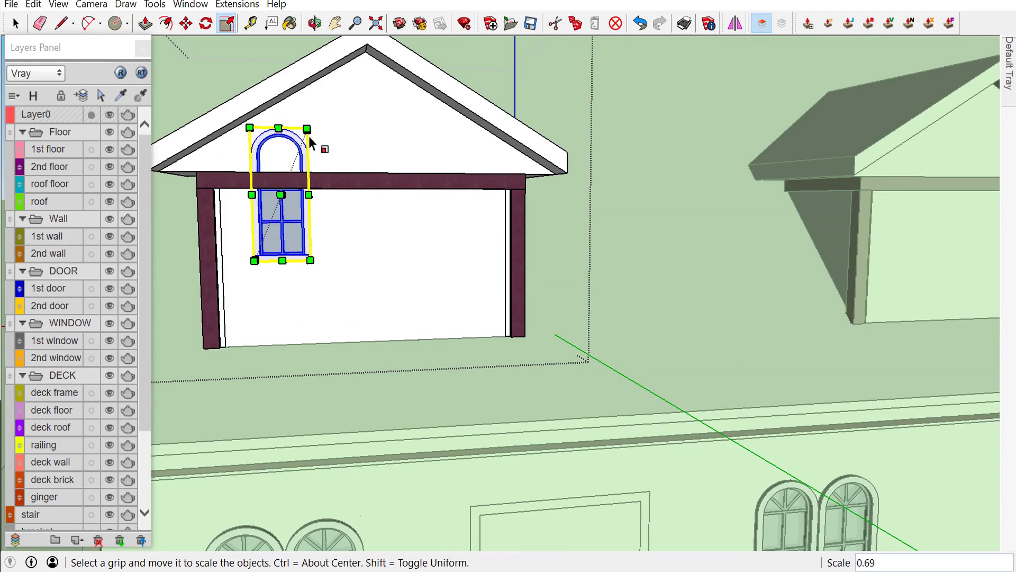
key("Escape")
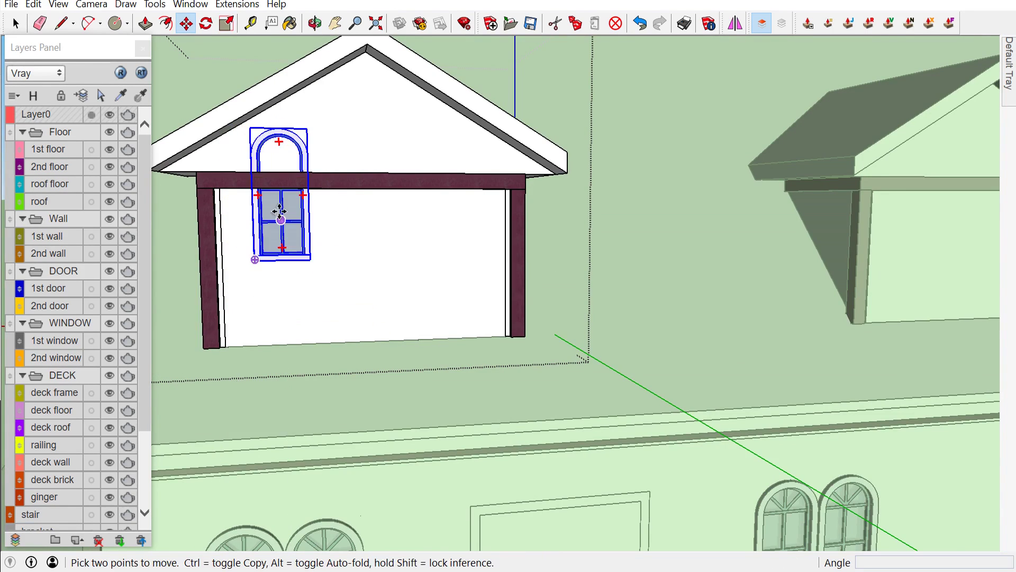
Start moving the arched window down and right, then cancel the move
left_click(294, 261)
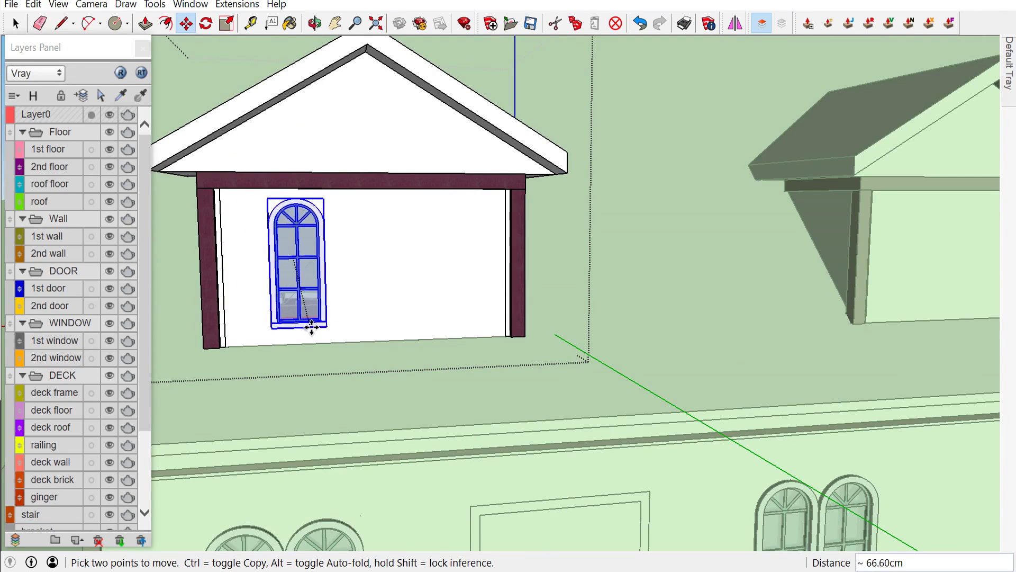
middle_click_drag(335, 327, 306, 329)
scroll(282, 340, "up", 3)
scroll(276, 340, "up", 2)
scroll(281, 350, "up", 5)
scroll(280, 348, "down", 8)
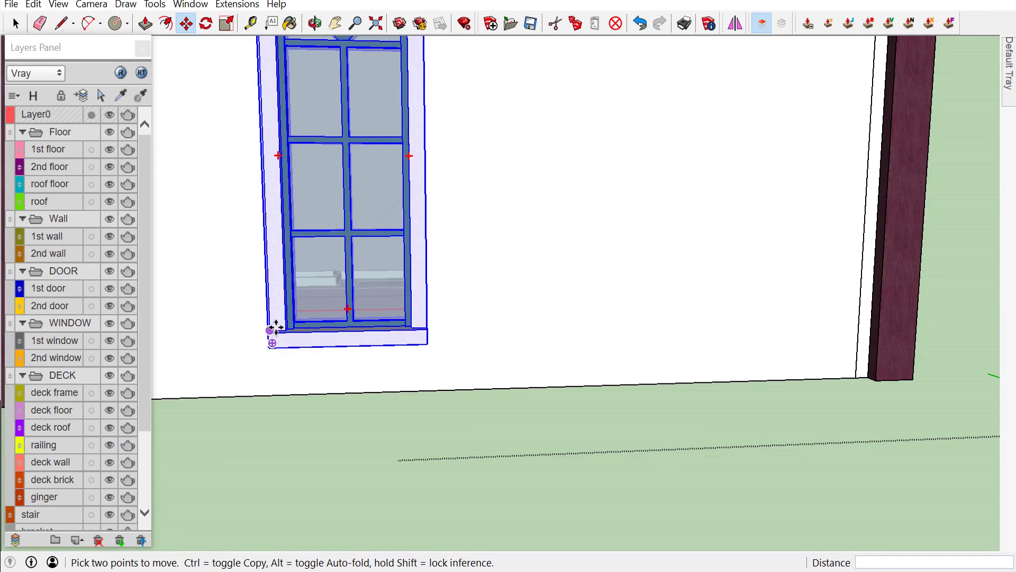
scroll(271, 332, "up", 3)
scroll(270, 328, "down", 5)
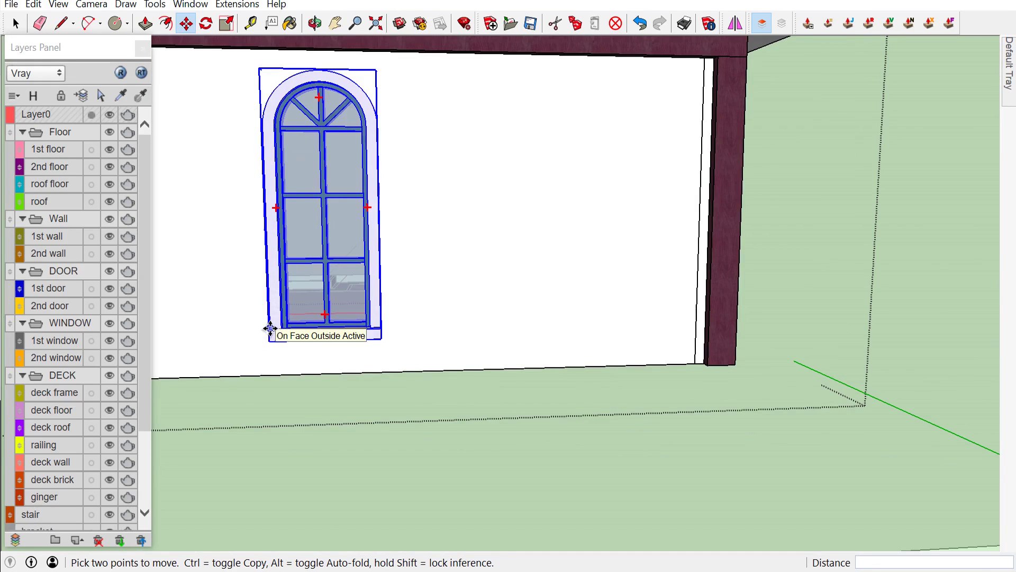
key("Escape")
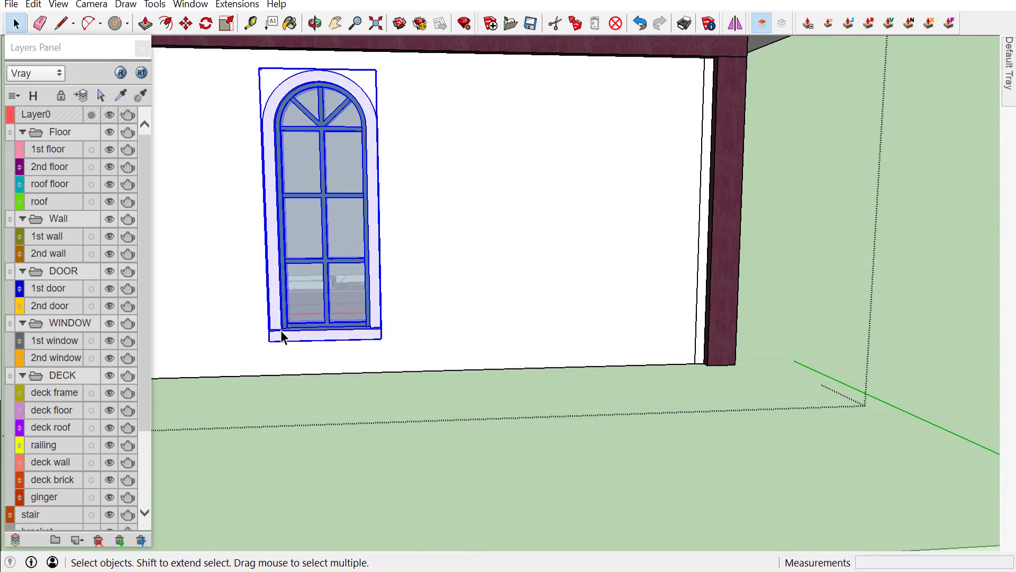
scroll(271, 332, "up", 1)
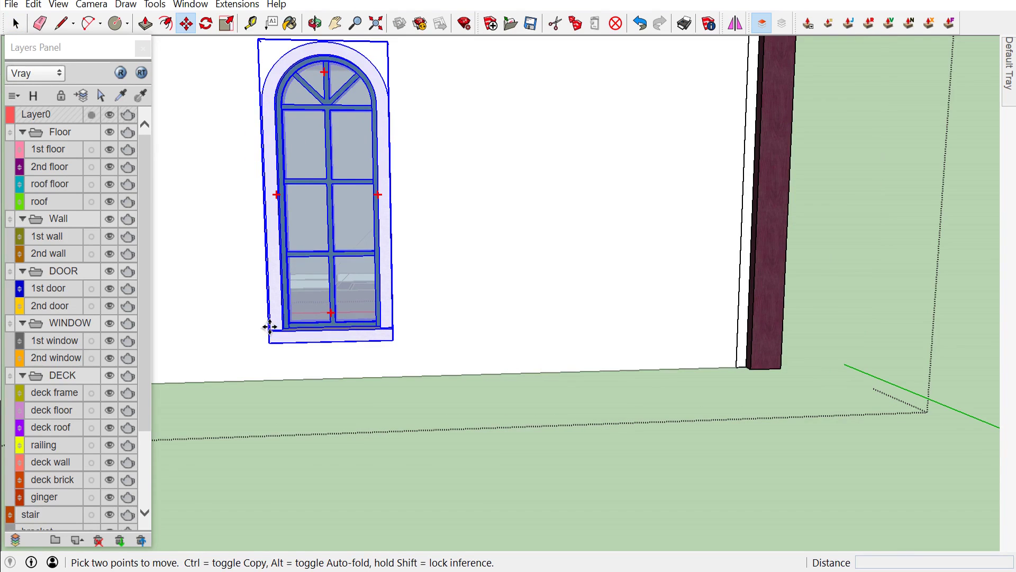
Copy the arched window to its right to form a matched pair
key("ctrl")
left_click(270, 326)
left_click(390, 334)
scroll(390, 333, "down", 3)
scroll(370, 299, "down", 2)
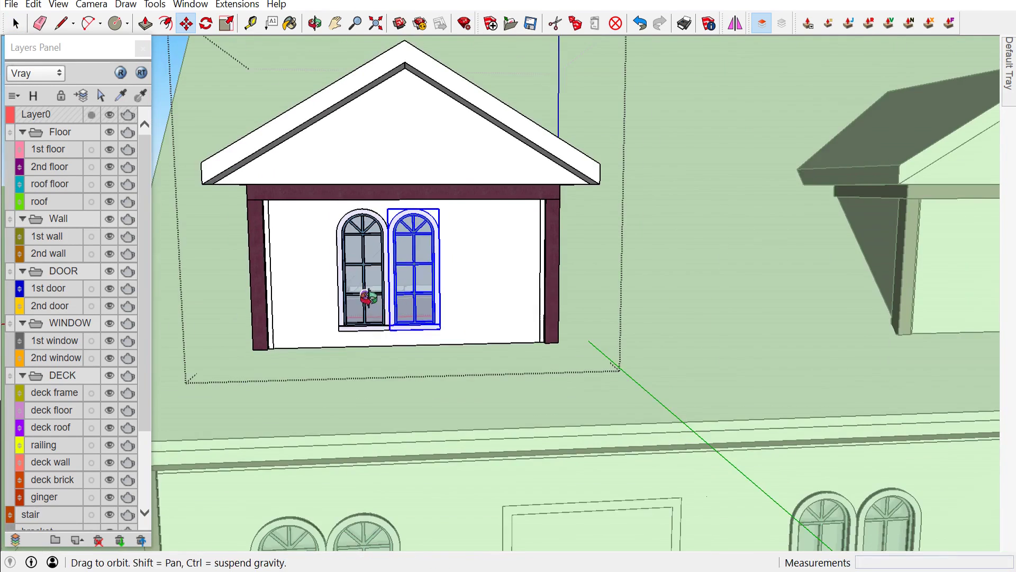
scroll(332, 267, "up", 1)
scroll(334, 262, "up", 2)
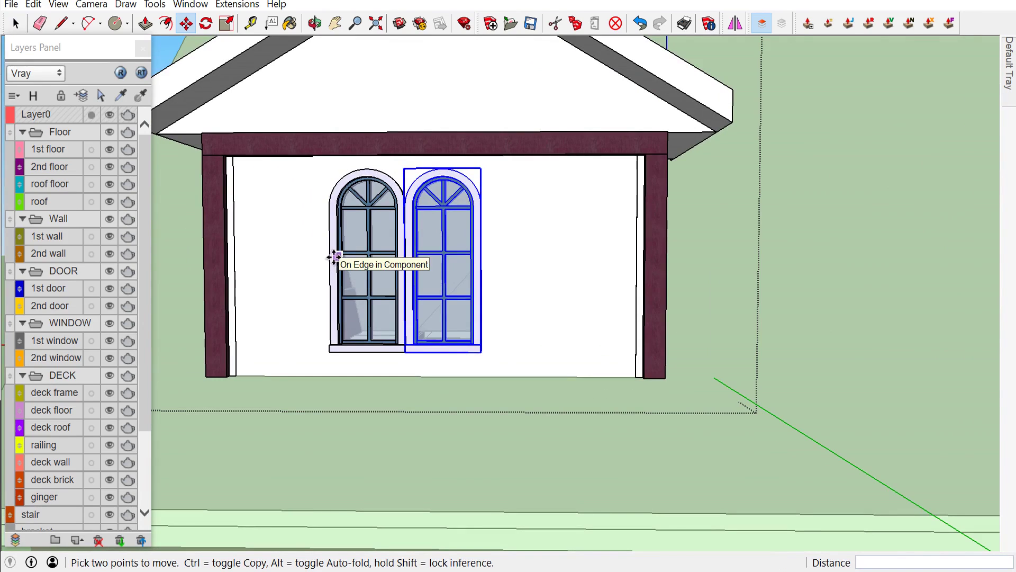
key("space")
Shift both arched windows 15 cm along the dormer wall
left_click(341, 246, "shift")
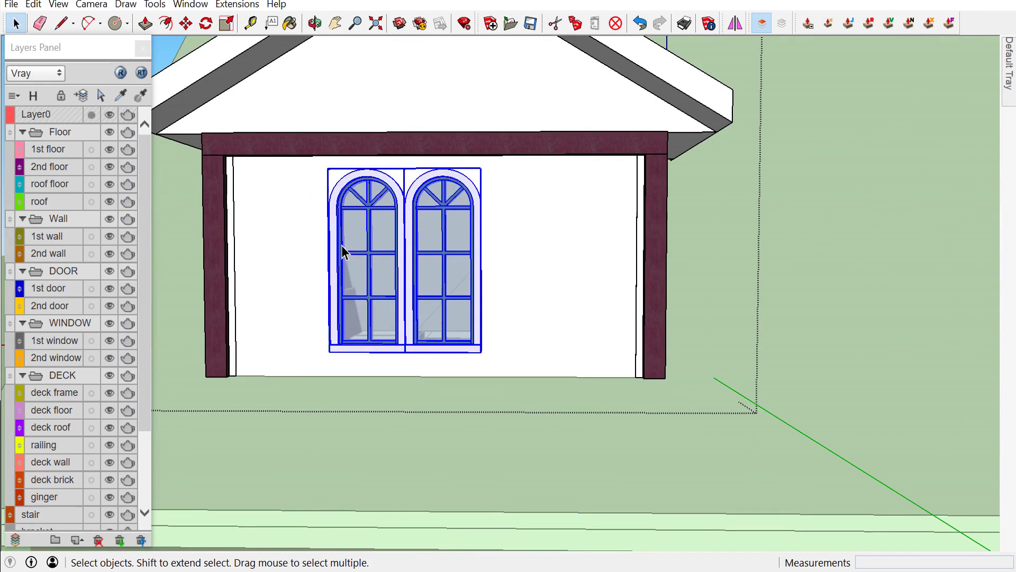
key("m")
left_click(424, 345)
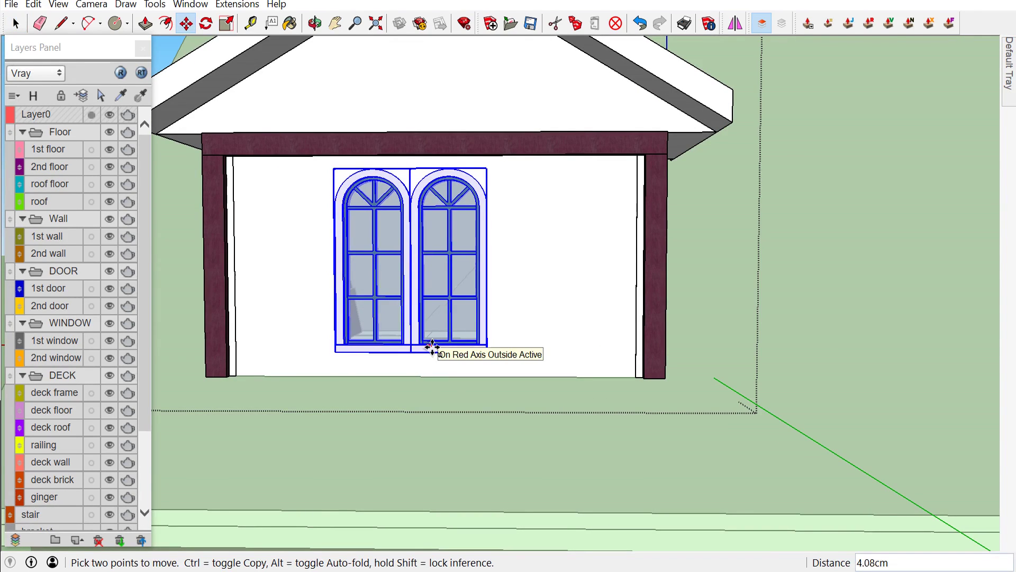
scroll(433, 348, "down", 2)
type("15")
key("Return")
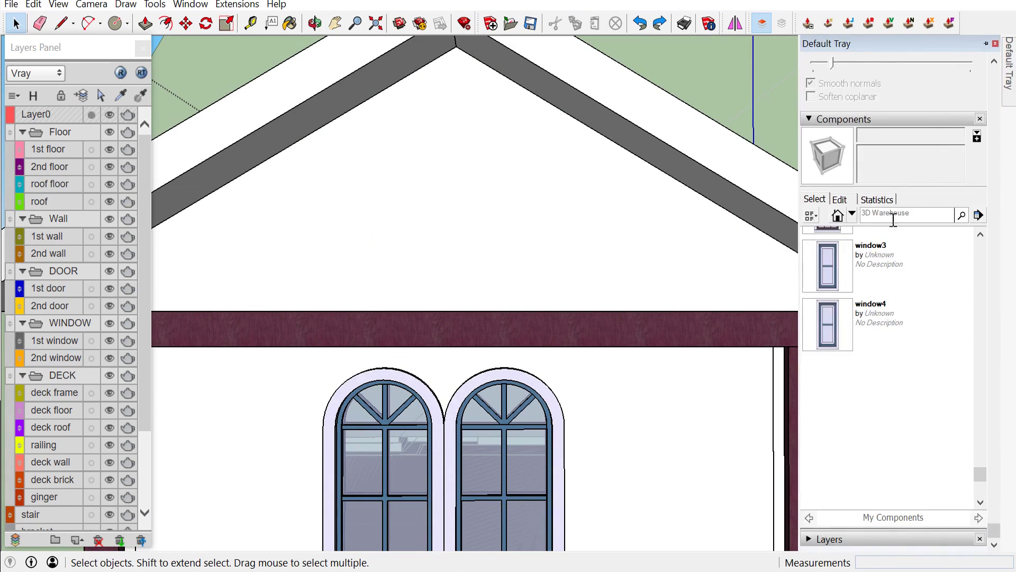
Insert window4 on the dormer gable and set a copy flush beside it
left_click(829, 337)
left_click(354, 291)
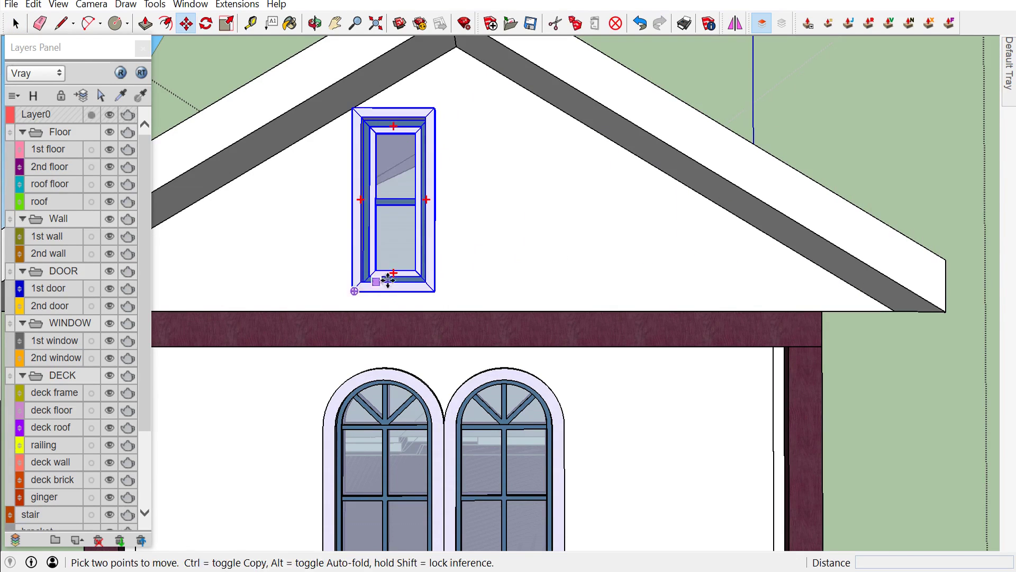
key("ctrl")
left_click(381, 290)
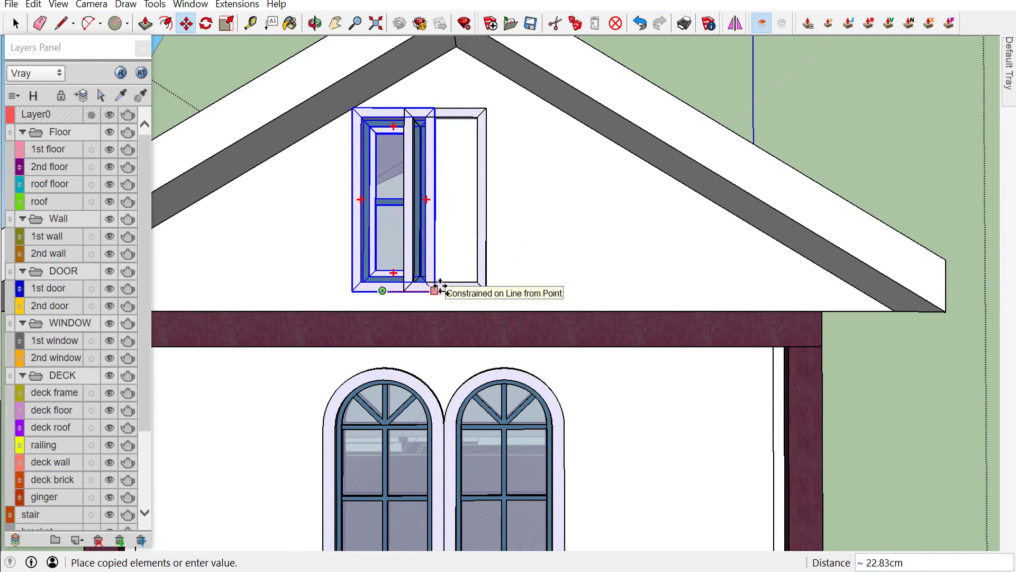
left_click(477, 286)
scroll(476, 286, "up", 1)
left_click(448, 290)
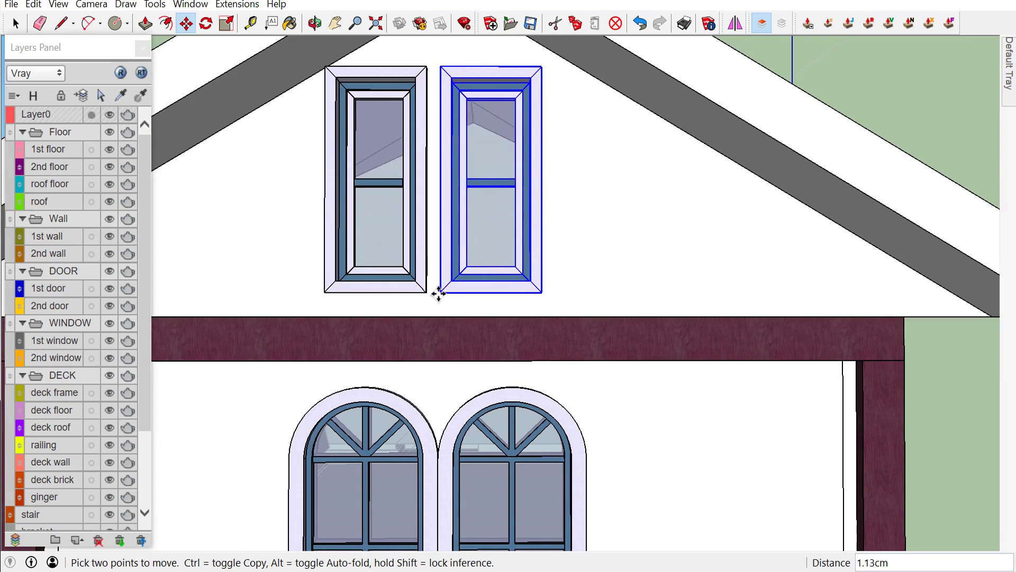
left_click(427, 291)
key("q")
scroll(470, 274, "down", 3)
key("space")
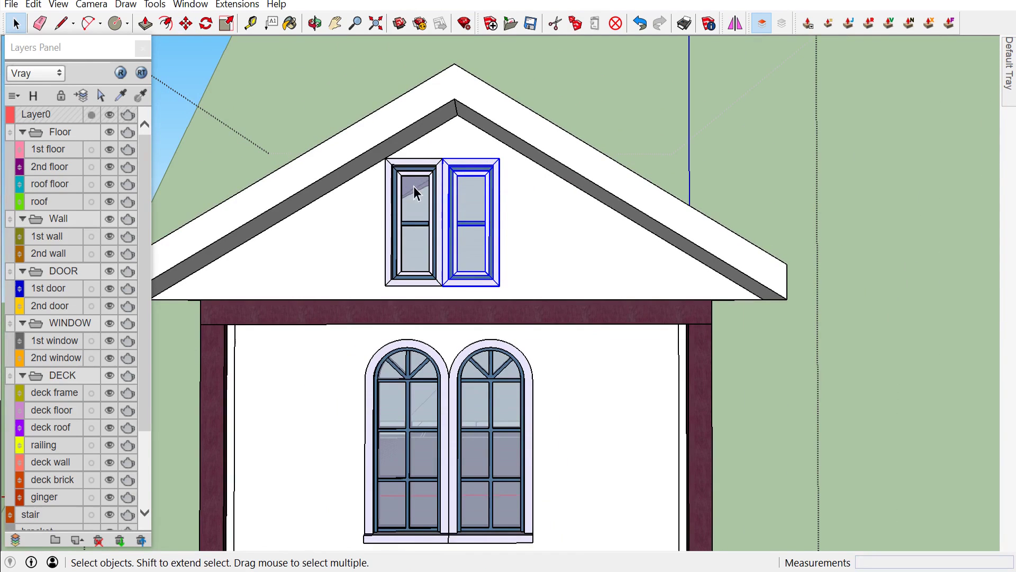
Move both small windows together to centre the pair in the gable
left_click(414, 186, "shift")
left_click(420, 163)
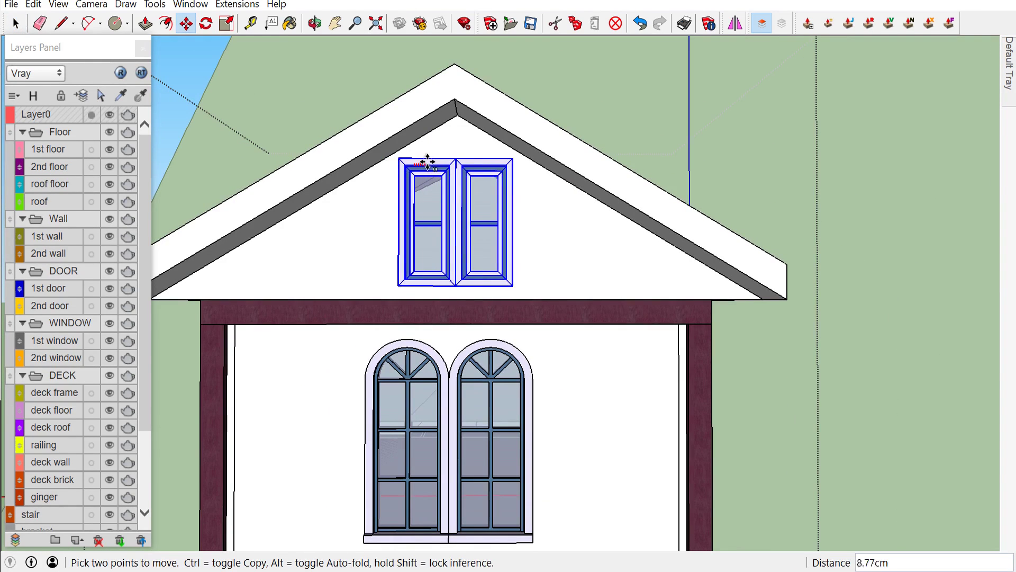
left_click(439, 177)
key("space")
scroll(471, 231, "down", 3)
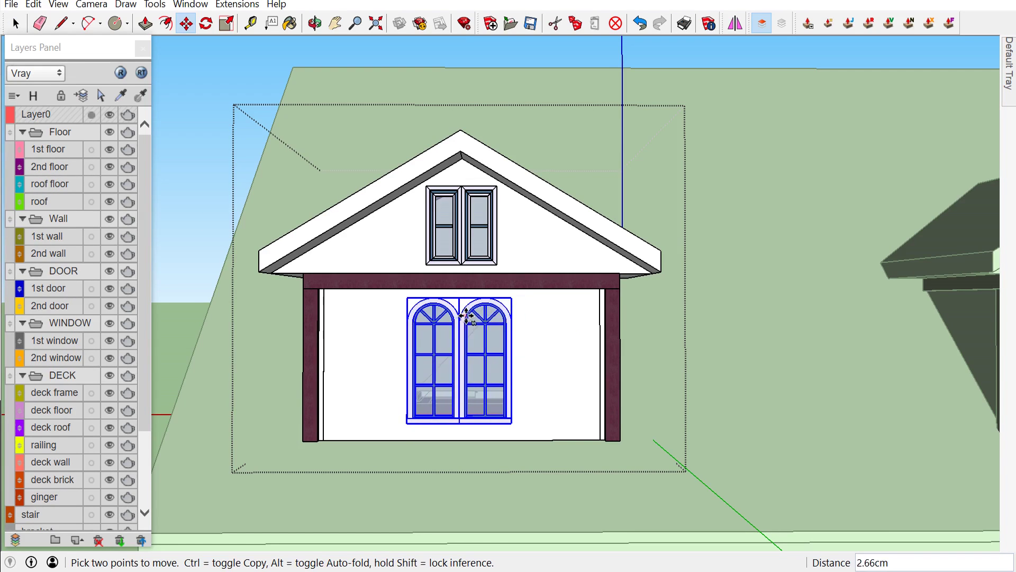
left_click(499, 287)
key("space")
scroll(318, 163, "down", 3)
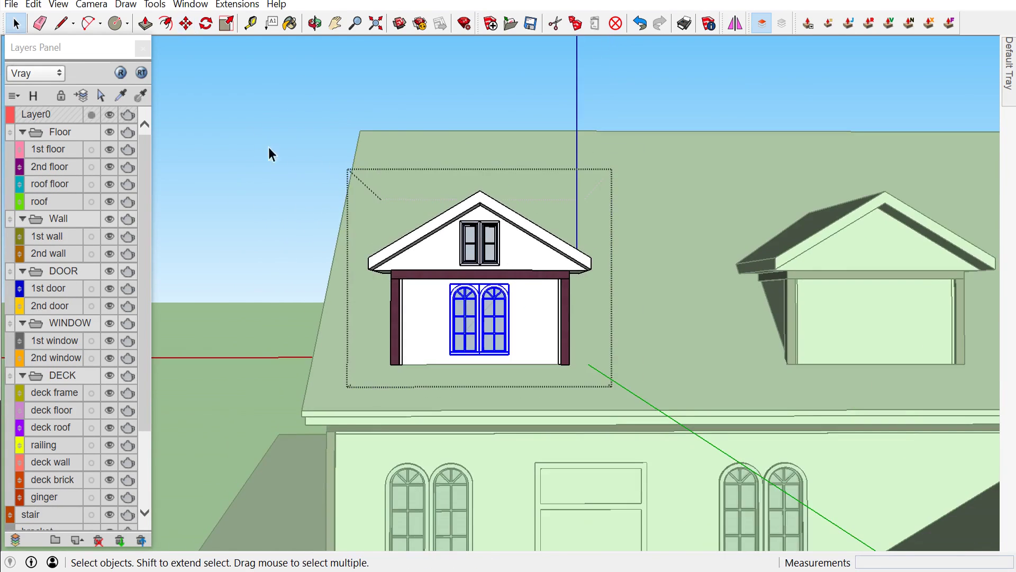
Leave the dormer group and erase the right dormer
left_click(318, 163)
scroll(477, 212, "down", 2)
scroll(651, 229, "up", 2)
scroll(408, 220, "up", 3)
scroll(408, 217, "up", 2)
scroll(408, 217, "down", 2)
right_click(764, 259)
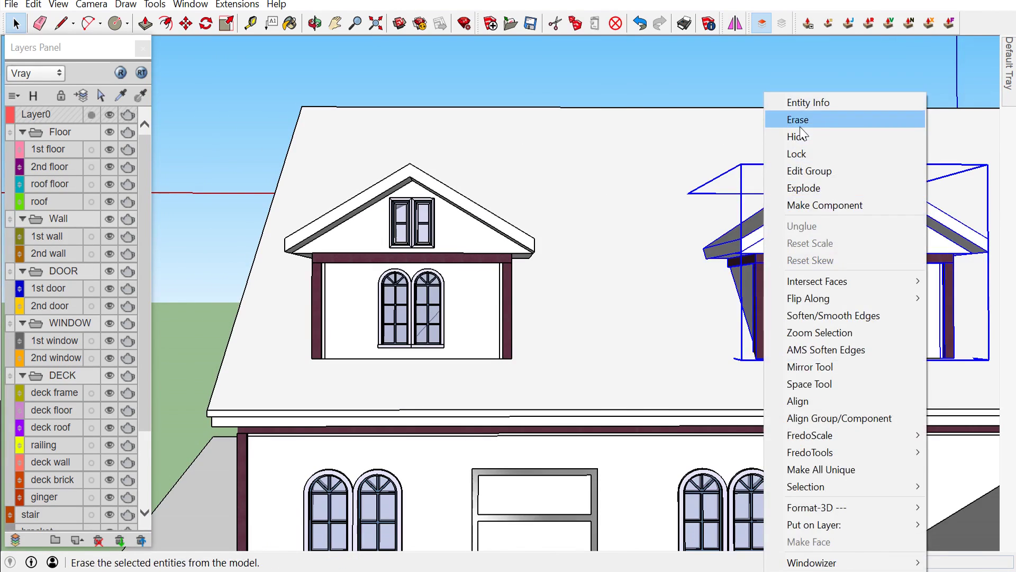
left_click(798, 120)
Copy the finished left dormer into the right dormer's former position
left_click(457, 287)
scroll(344, 360, "up", 2)
scroll(297, 387, "up", 2)
scroll(318, 376, "up", 2)
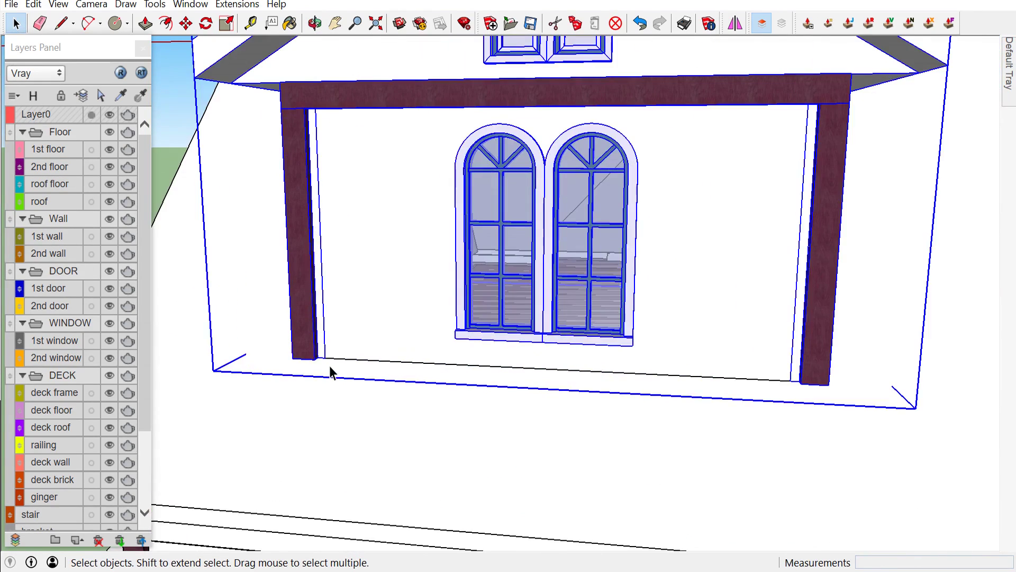
key("m")
scroll(330, 356, "down", 3)
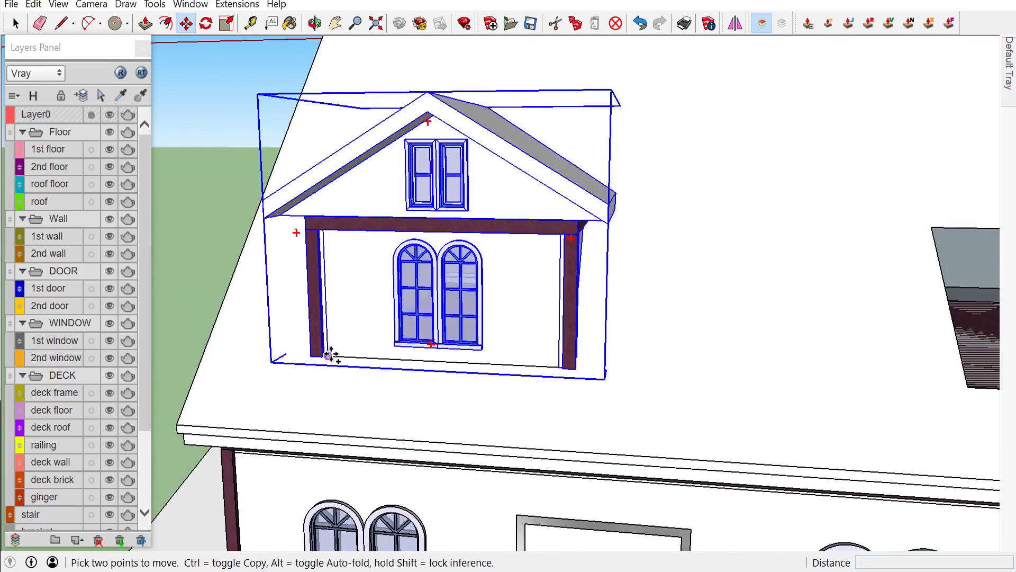
key("ctrl")
left_click(347, 354)
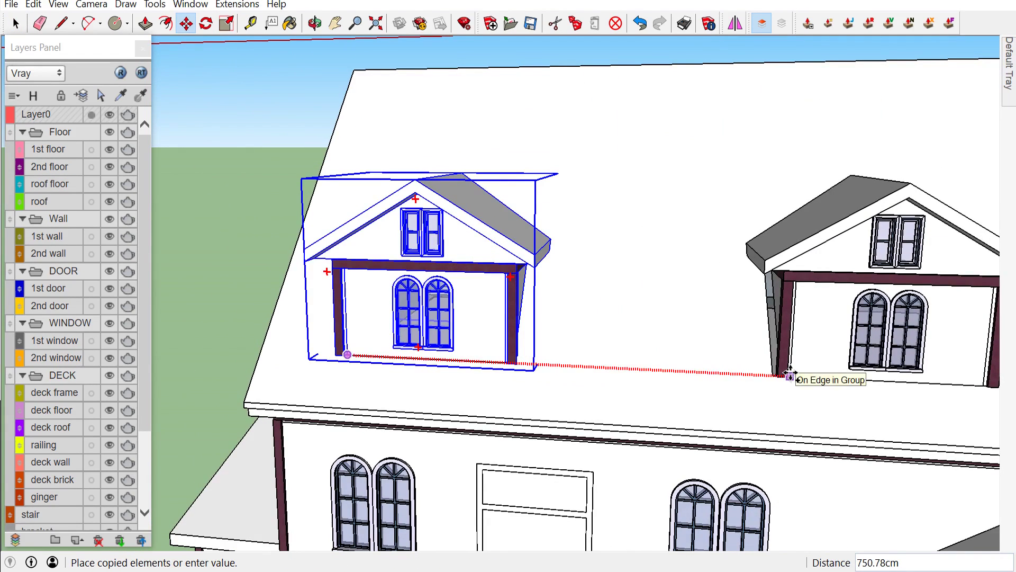
left_click(790, 375)
scroll(363, 204, "down", 3)
key("space")
mouse_move(544, 296)
middle_mouse_down()
mouse_move(835, 211)
mouse_move(608, 220)
mouse_move(543, 271)
mouse_move(292, 297)
middle_mouse_up()
scroll(481, 335, "up", 5)
Unglue the upper-floor door component from the wall it is attached to
left_click(466, 336)
right_click(464, 345)
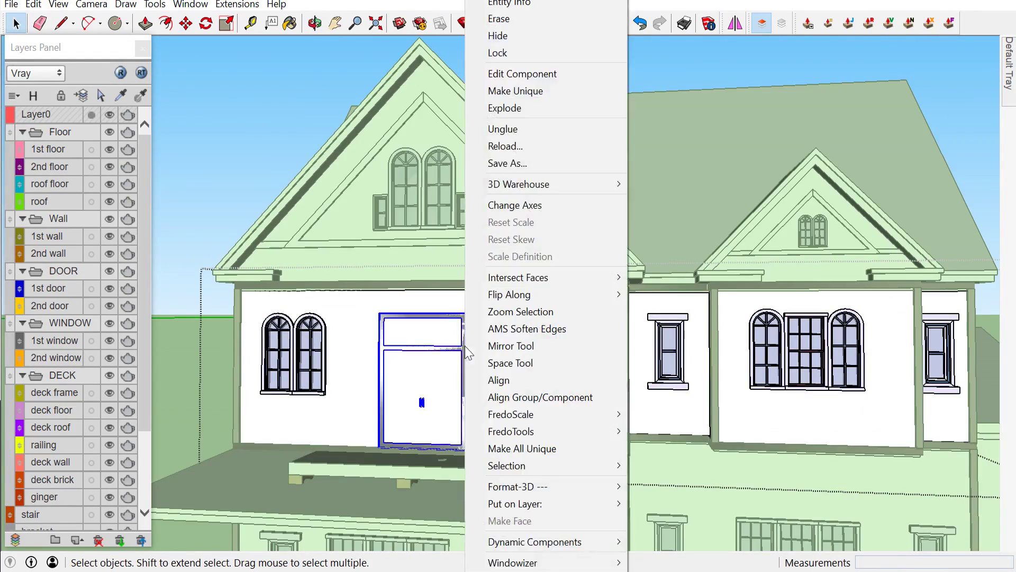
left_click(503, 129)
scroll(509, 365, "up", 5)
mouse_move(508, 366)
middle_mouse_down()
mouse_move(425, 321)
mouse_move(166, 371)
mouse_move(360, 360)
middle_mouse_up()
scroll(425, 322, "down", 5)
scroll(425, 322, "down", 3)
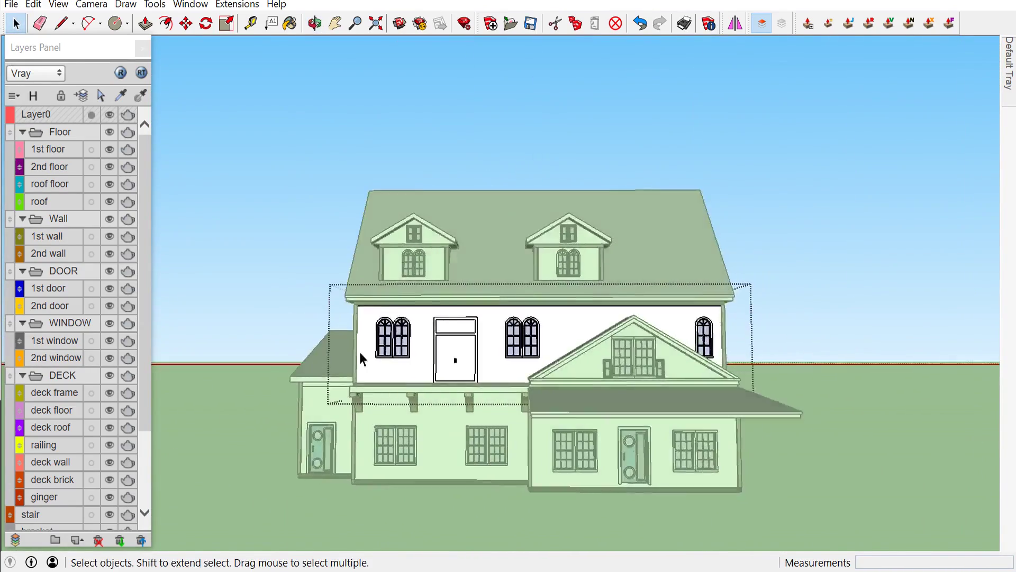
scroll(439, 320, "up", 5)
right_click(484, 322)
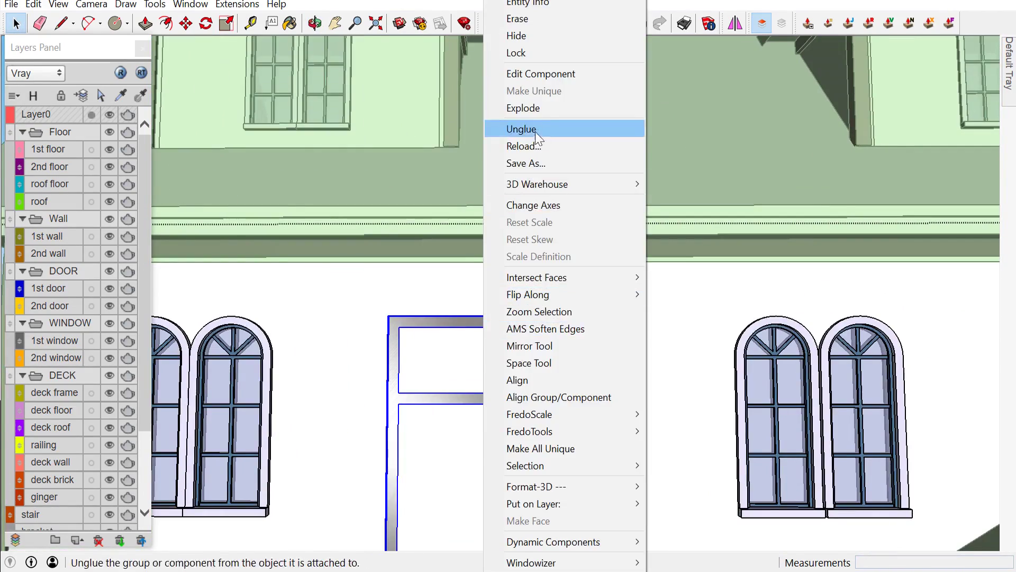
left_click(535, 133)
scroll(462, 354, "up", 3)
scroll(462, 354, "up", 2)
Inside the door component, push the door frame face outward
double_click(379, 334)
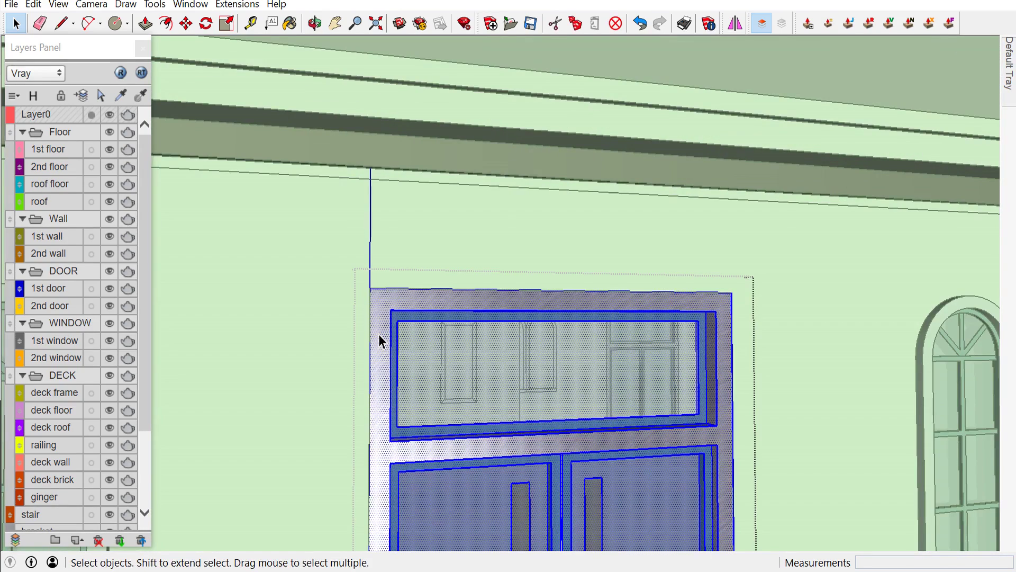
key("p")
left_click(390, 345)
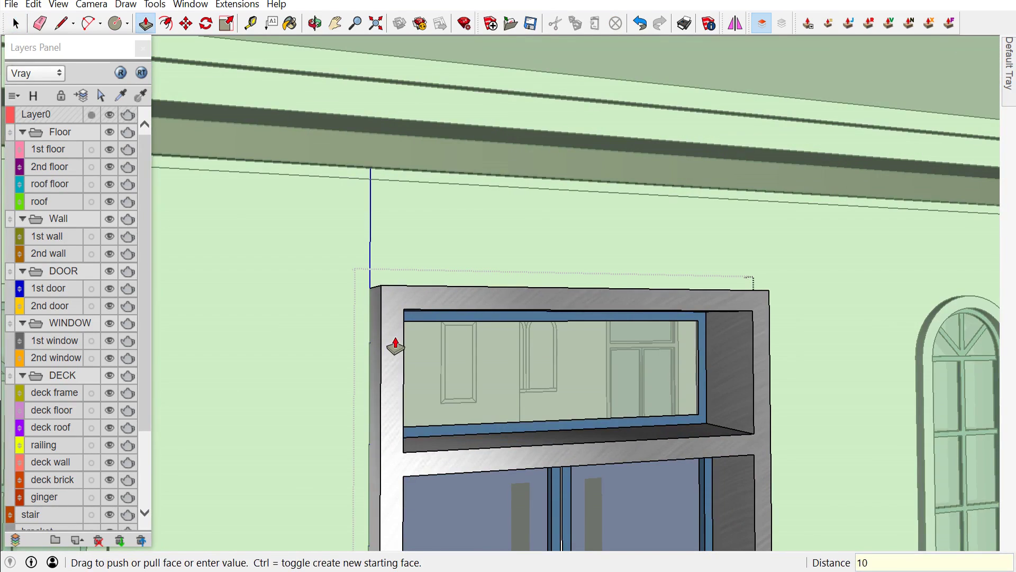
key("Return")
key("space")
scroll(397, 341, "down", 5)
mouse_move(309, 193)
middle_mouse_down()
mouse_move(284, 194)
mouse_move(371, 297)
middle_mouse_up()
scroll(283, 195, "down", 2)
scroll(395, 313, "up", 3)
scroll(397, 371, "up", 4)
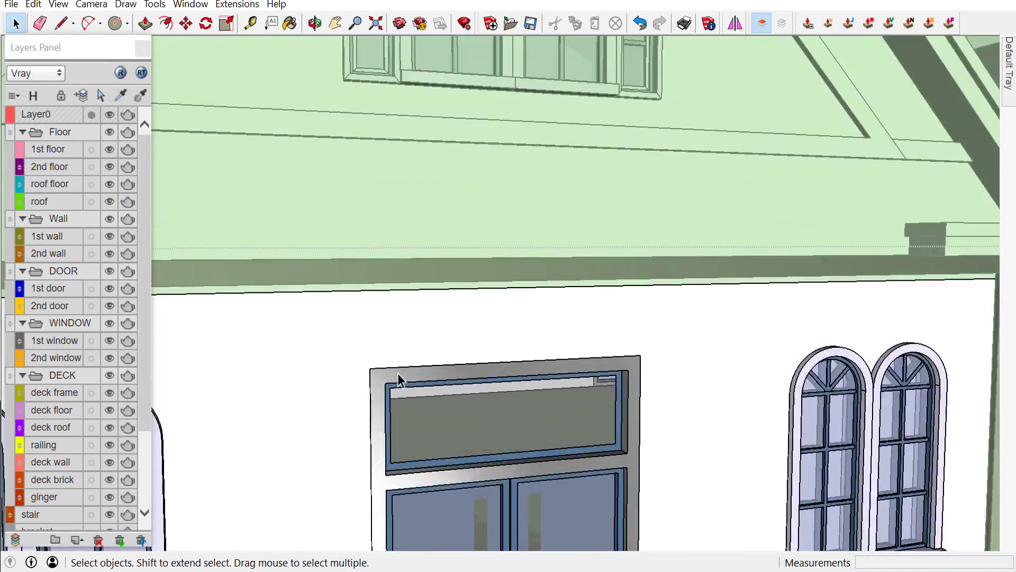
scroll(399, 375, "up", 1)
Push the frame around the transom window outward as well
left_click(403, 379)
left_click(406, 382)
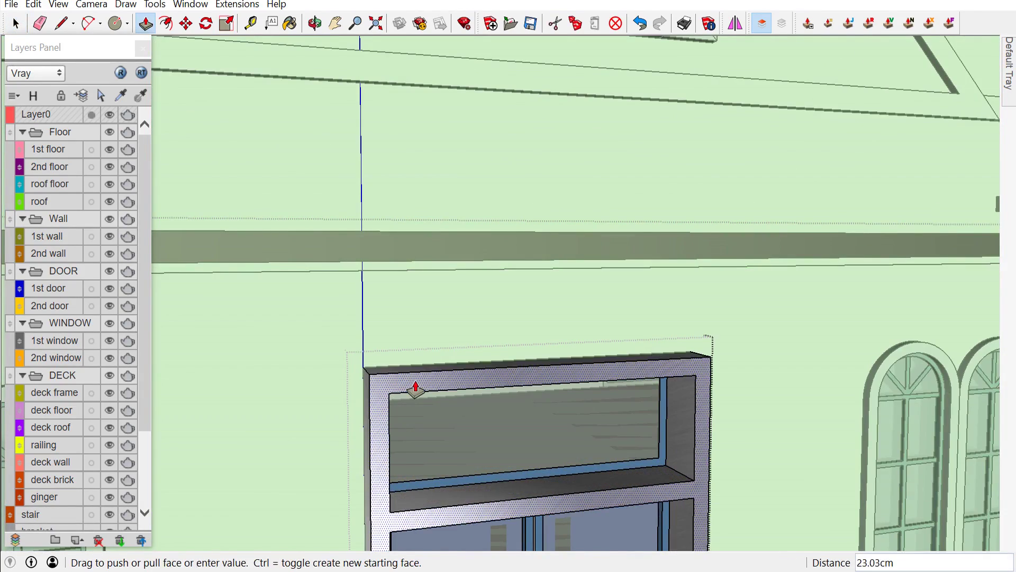
key("Return")
key("space")
scroll(415, 381, "down", 5)
mouse_move(478, 324)
middle_mouse_down()
mouse_move(862, 173)
mouse_move(747, 227)
mouse_move(789, 220)
mouse_move(871, 98)
middle_mouse_up()
scroll(402, 405, "up", 2)
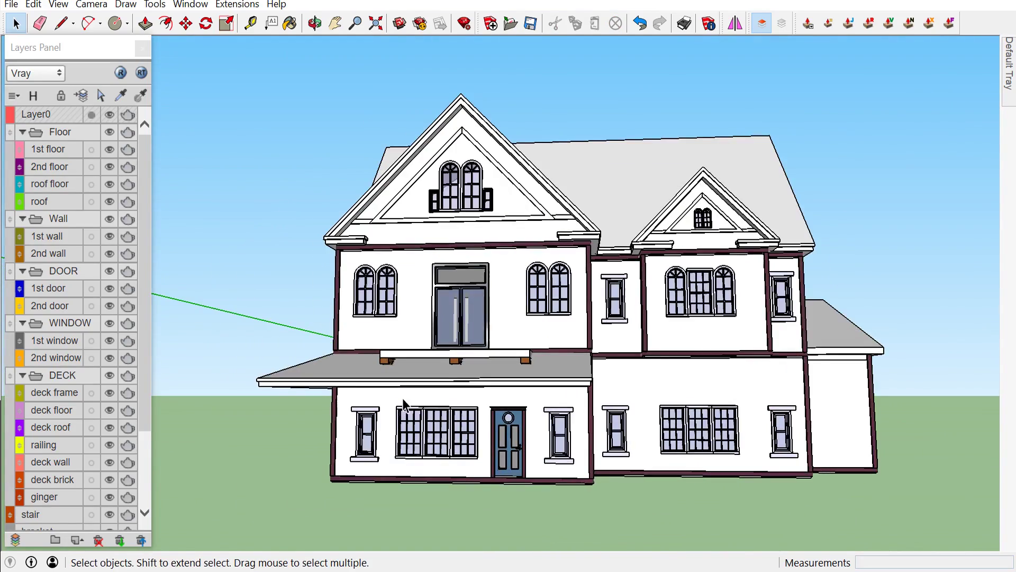
Orbit around the finished house to review it, then close the Layers panel
middle_click_drag(402, 404, 421, 403)
scroll(824, 243, "up", 2)
scroll(825, 242, "up", 2)
mouse_move(825, 242)
middle_mouse_down()
mouse_move(477, 228)
mouse_move(783, 261)
mouse_move(542, 265)
mouse_move(296, 290)
mouse_move(415, 288)
mouse_move(238, 295)
mouse_move(754, 327)
mouse_move(277, 308)
mouse_move(488, 260)
mouse_move(263, 249)
middle_mouse_up()
mouse_move(474, 325)
middle_mouse_down()
mouse_move(409, 363)
mouse_move(682, 352)
middle_mouse_up()
mouse_move(767, 351)
middle_mouse_down()
mouse_move(513, 386)
mouse_move(648, 371)
mouse_move(826, 392)
mouse_move(688, 402)
mouse_move(961, 420)
mouse_move(942, 405)
middle_mouse_up()
key("space")
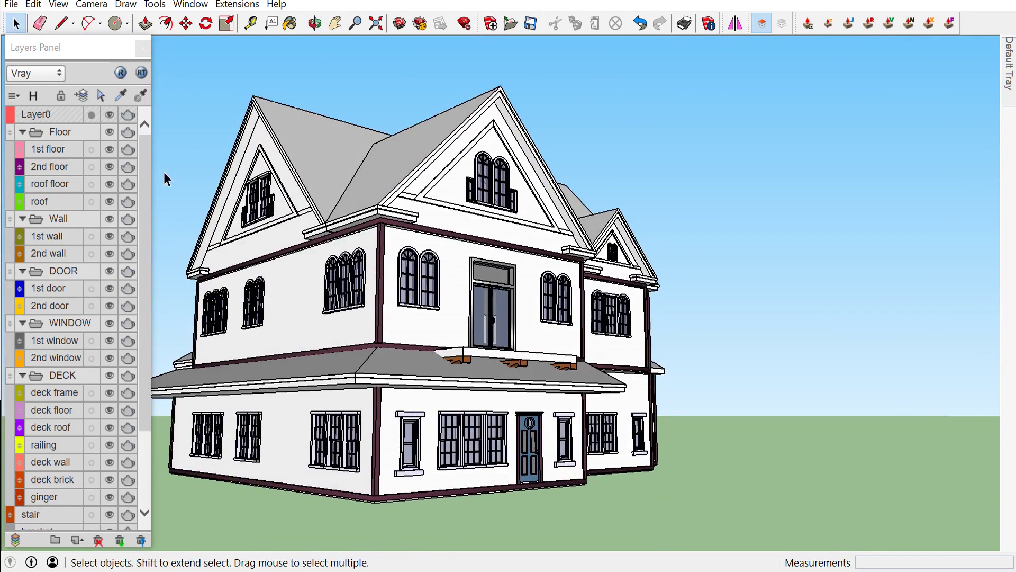
left_click(142, 50)
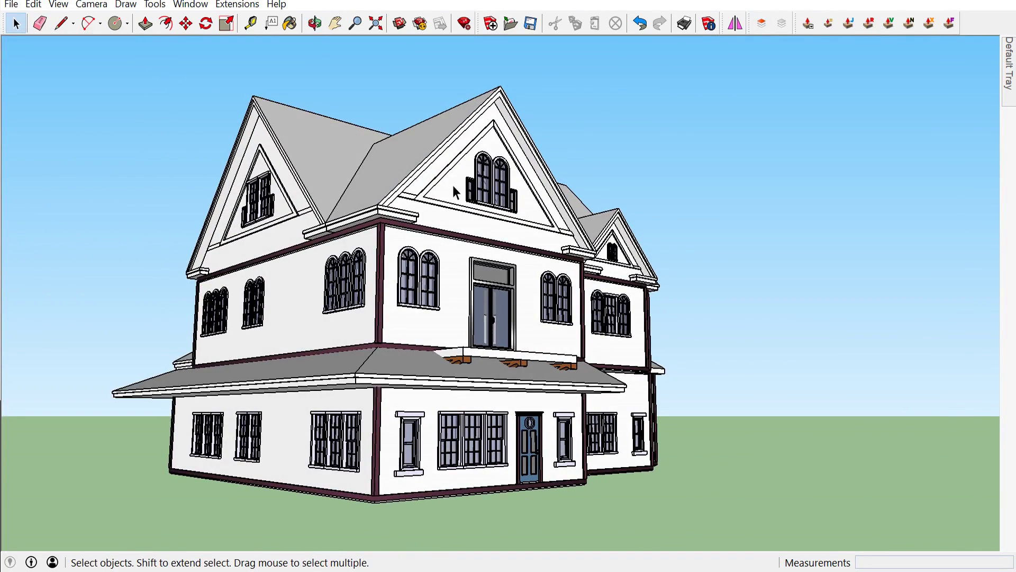